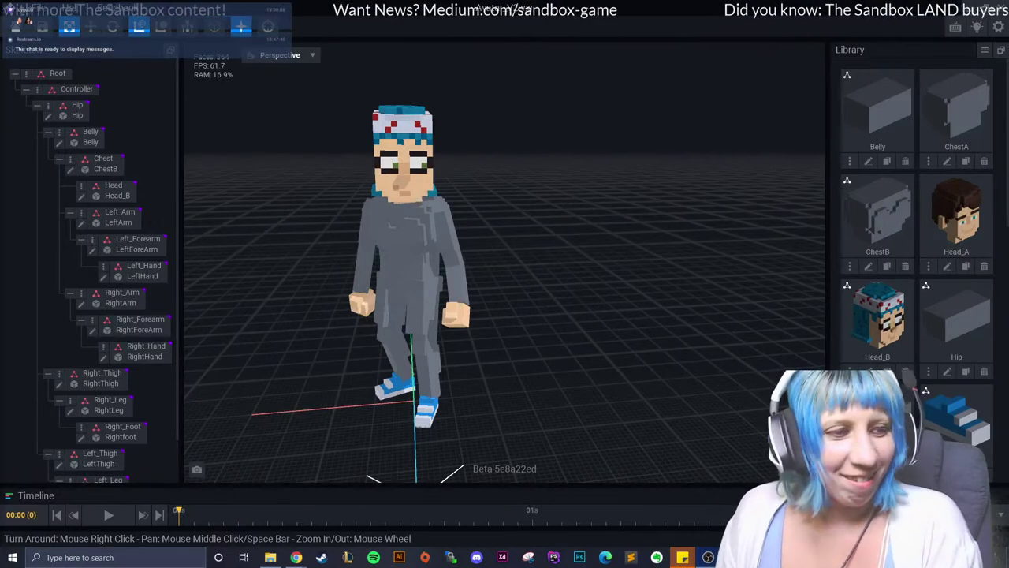
# Select the avatar's hip and leg bone, frame it, and orbit around the avatar to inspect it.
pyautogui.click(406, 339)
pyautogui.moveTo(504, 276)
pyautogui.mouseDown(button='right')
pyautogui.moveTo(552, 276)
pyautogui.moveTo(505, 276)
pyautogui.mouseUp(button='right')
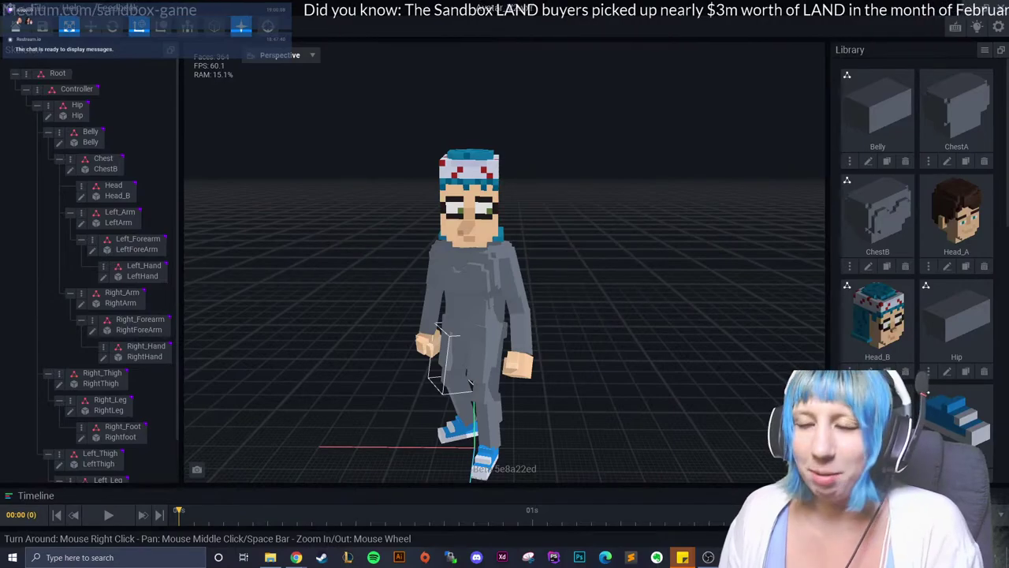
pyautogui.moveTo(505, 276)
pyautogui.mouseDown(button='right')
pyautogui.moveTo(457, 252)
pyautogui.moveTo(363, 252)
pyautogui.moveTo(316, 236)
pyautogui.moveTo(315, 248)
pyautogui.mouseUp(button='right')
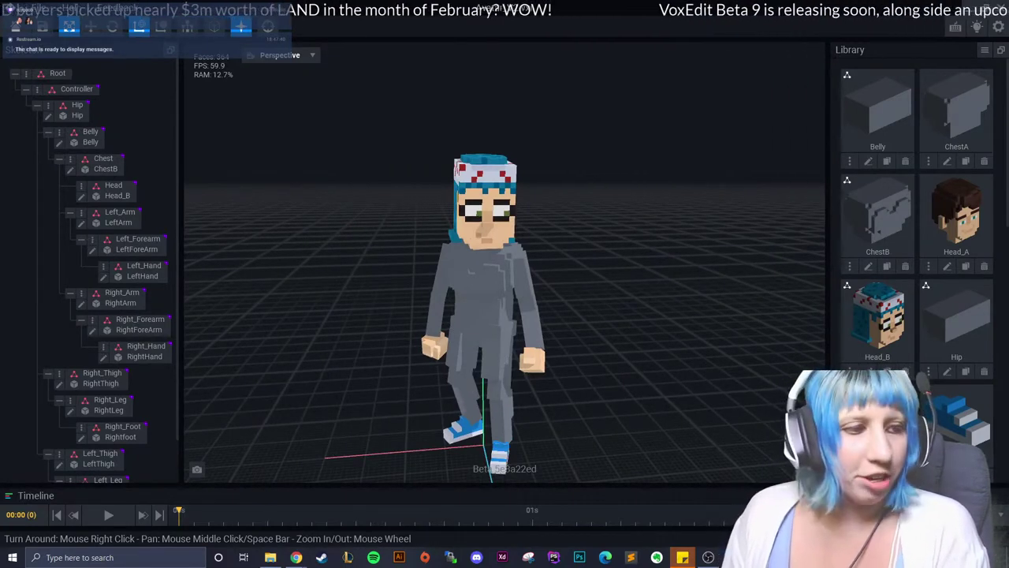
pyautogui.moveTo(442, 297); pyautogui.dragTo(515, 297, button='right')
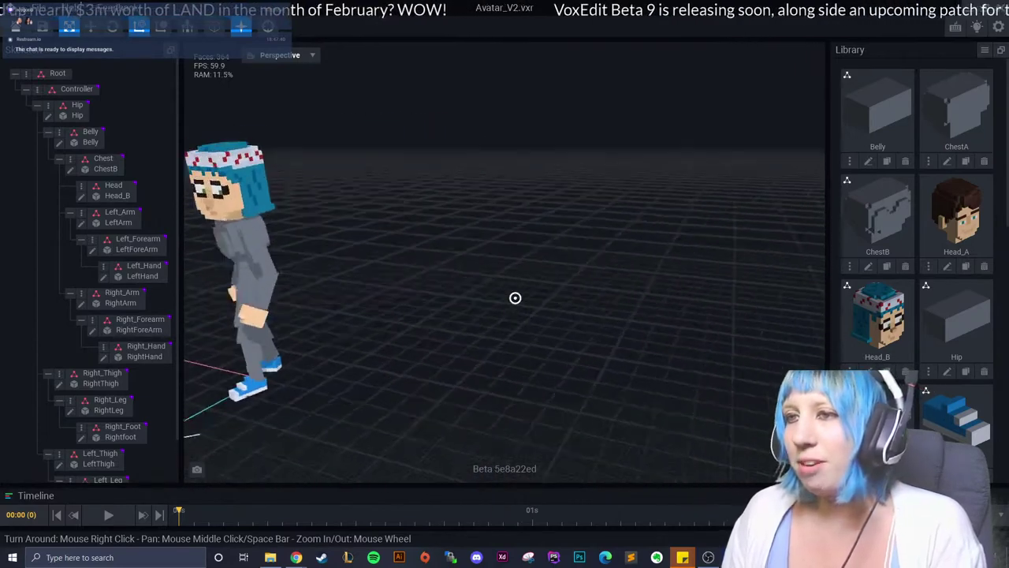
pyautogui.press('f')
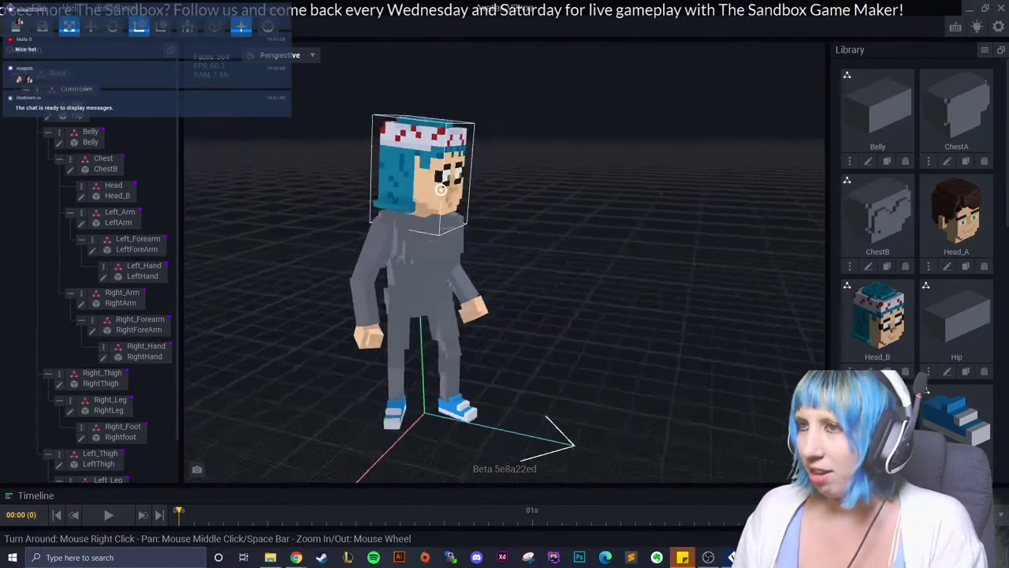
pyautogui.moveTo(531, 480); pyautogui.dragTo(581, 468, button='right')
pyautogui.scroll(5, 417, 224)
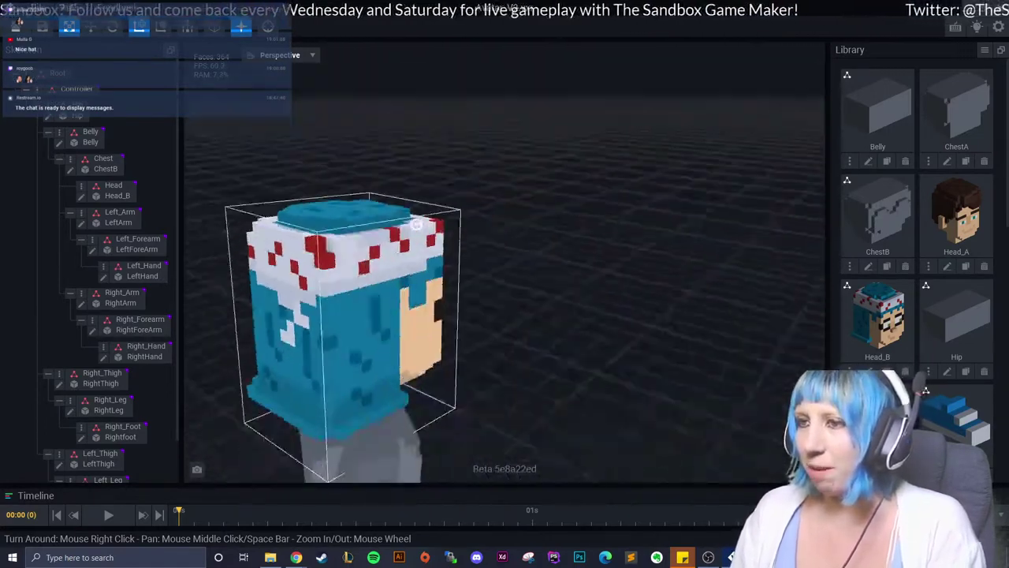
pyautogui.moveTo(417, 224)
pyautogui.mouseDown(button='right')
pyautogui.moveTo(399, 308)
pyautogui.moveTo(468, 247)
pyautogui.moveTo(457, 246)
pyautogui.mouseUp(button='right')
pyautogui.scroll(-3, 399, 307)
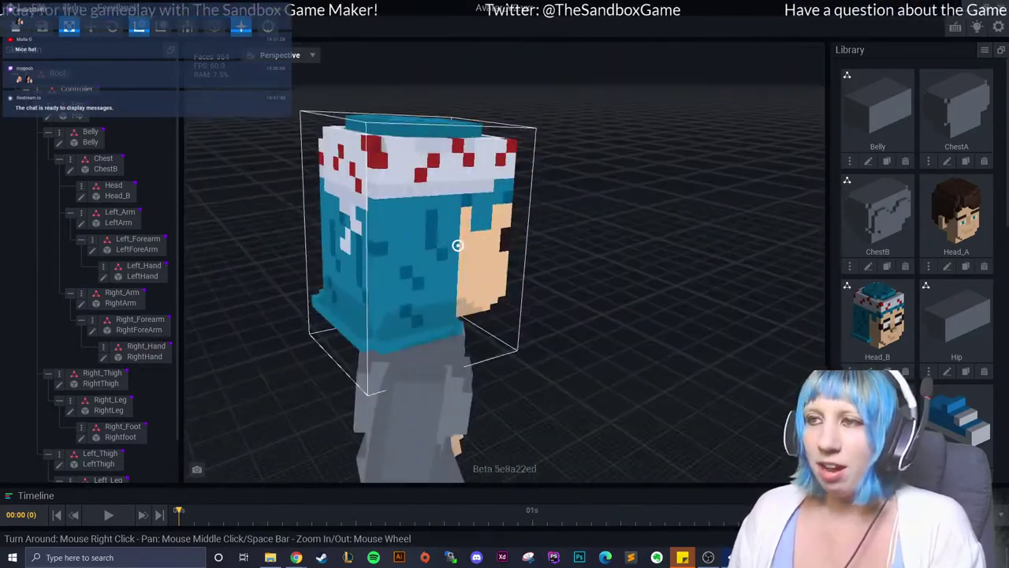
pyautogui.moveTo(457, 245); pyautogui.dragTo(457, 245, button='right')
pyautogui.moveTo(445, 340); pyautogui.dragTo(445, 341, button='right')
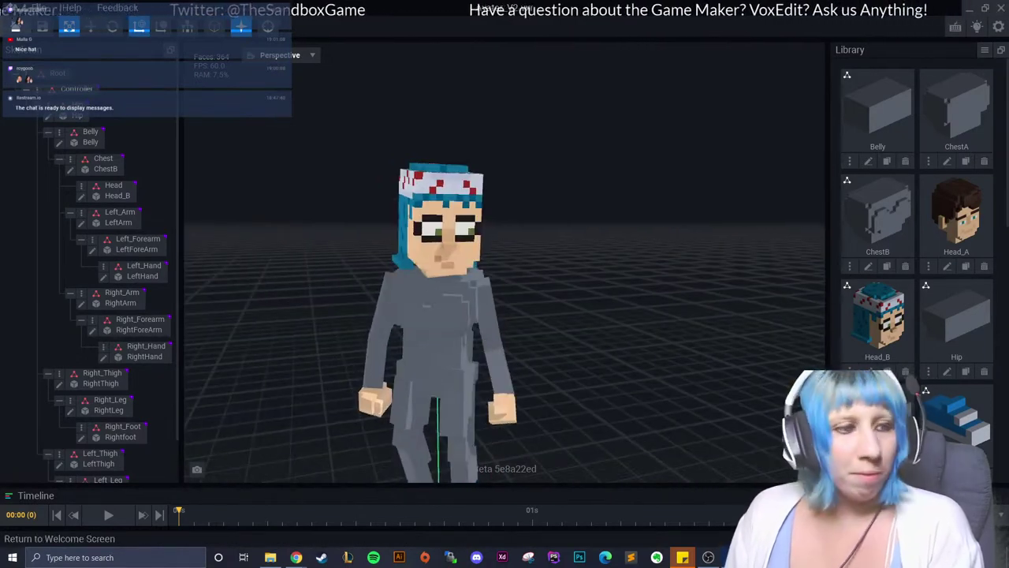
# Save Avatar_V2.vxr, then open Untitled.vxr and select picture 1 on the shop wall.
pyautogui.click(16, 26)
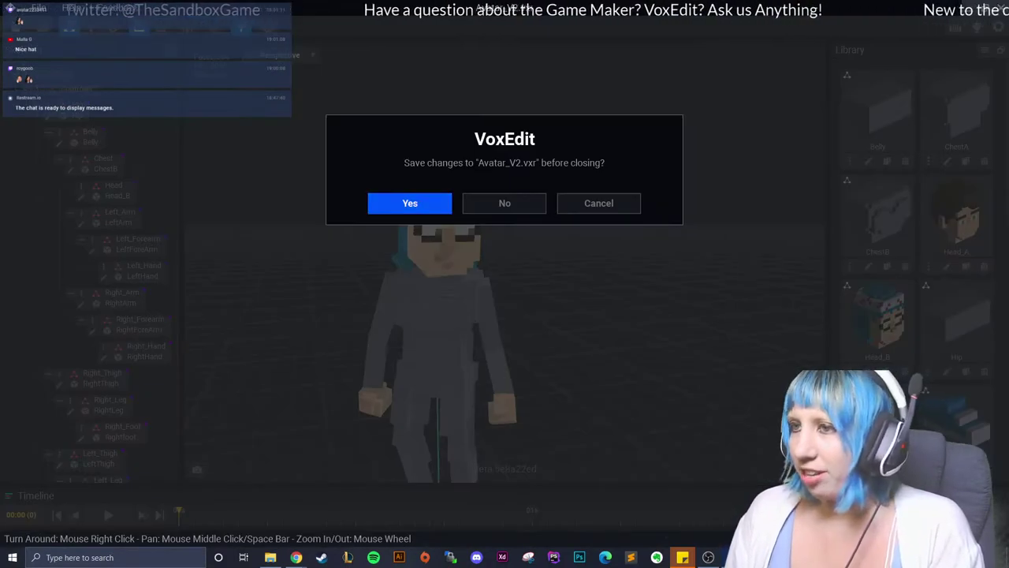
pyautogui.press('Return')
pyautogui.click(357, 213)
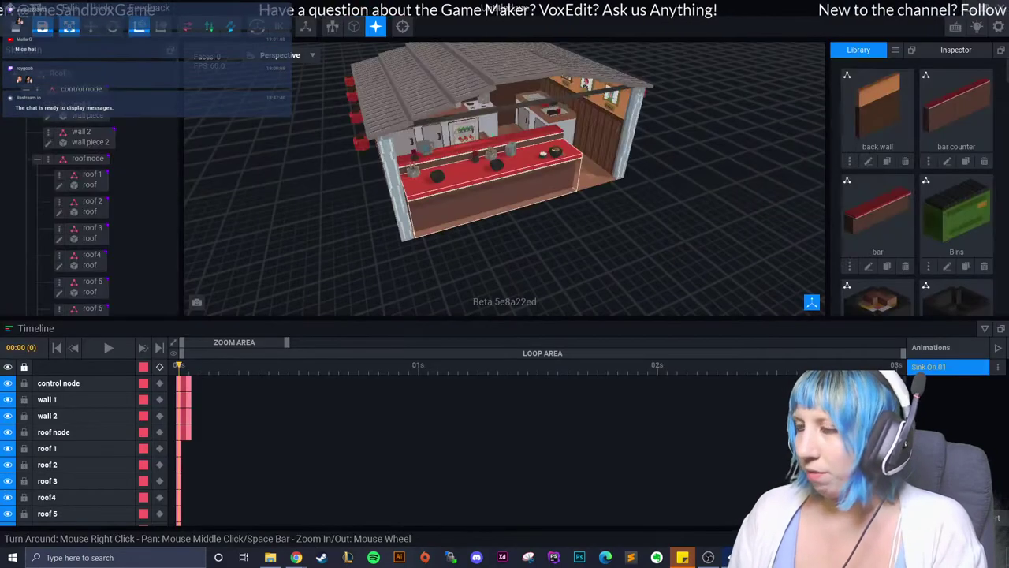
pyautogui.scroll(5, 505, 178)
pyautogui.scroll(5, 505, 177)
pyautogui.scroll(-5, 504, 177)
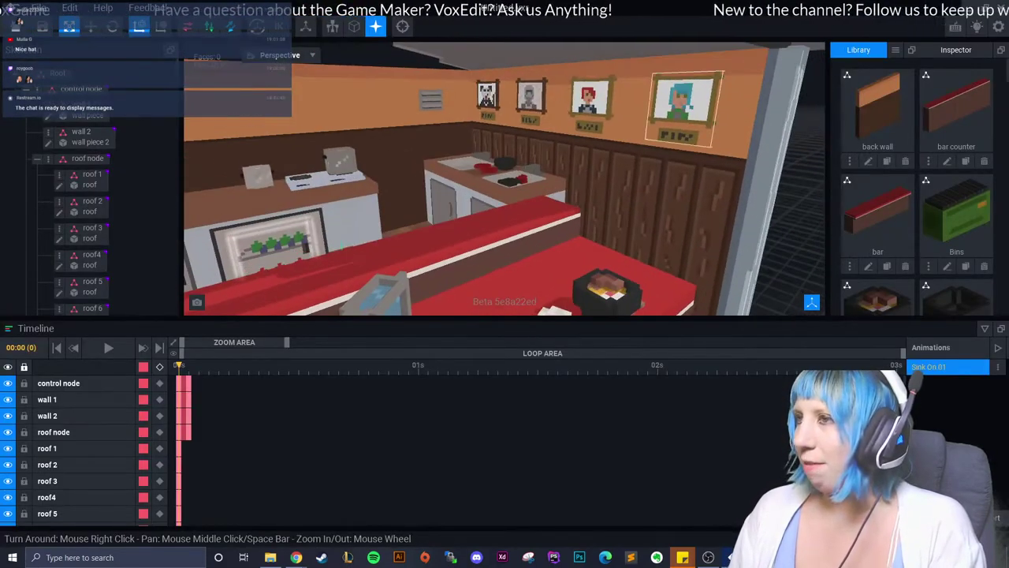
pyautogui.click(683, 107)
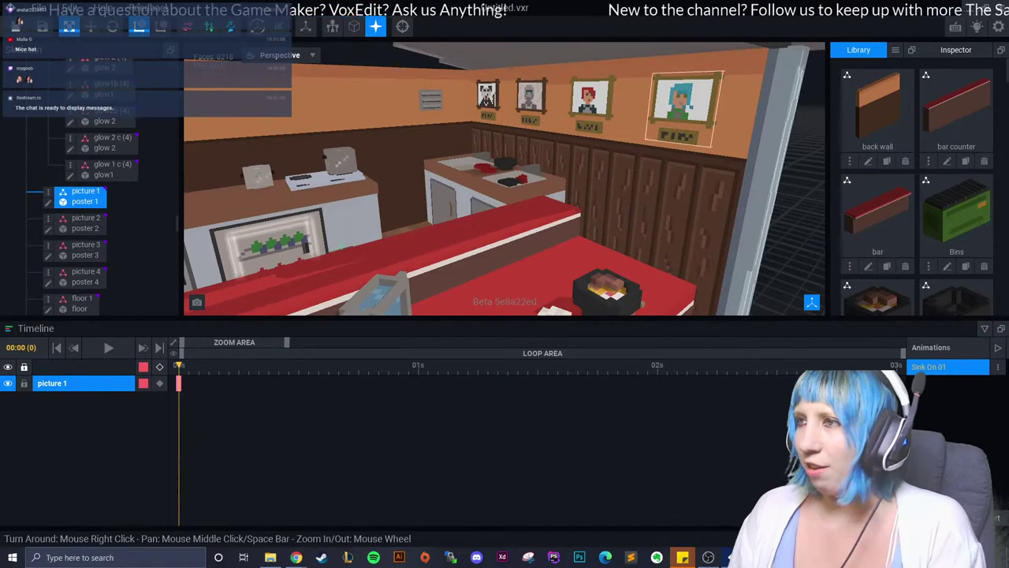
# Close the Untitled shop scene without saving and reopen Avatar_V2.
pyautogui.click(15, 26)
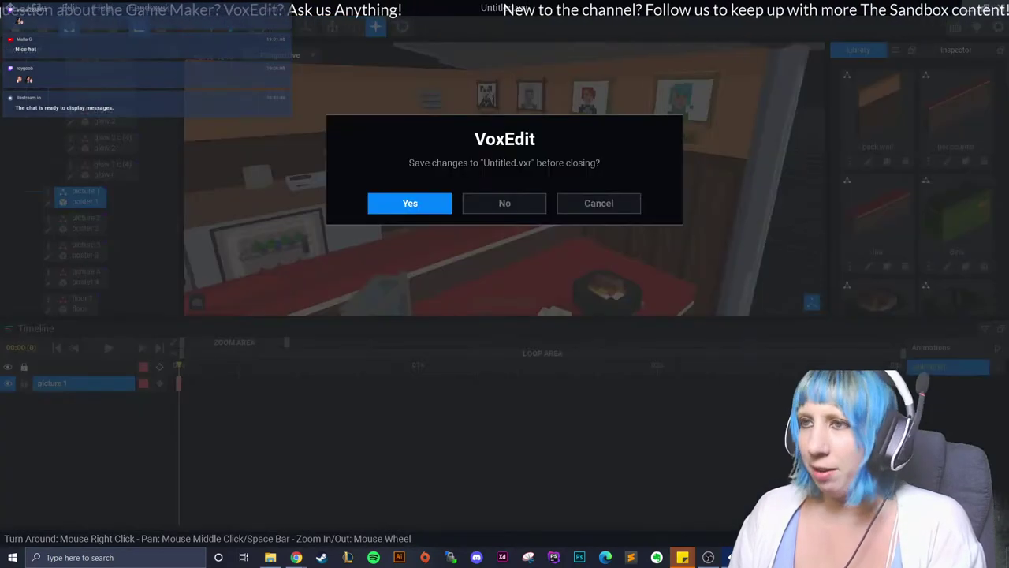
pyautogui.click(505, 203)
pyautogui.click(229, 213)
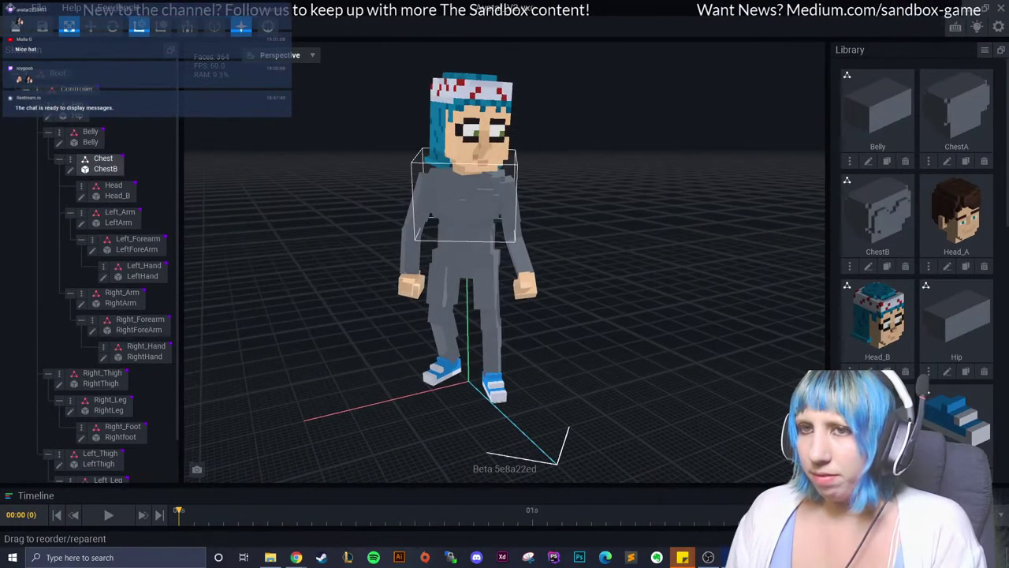
# Open ChestB with the box tool in green and paint a green column down the chest top.
pyautogui.click(69, 168)
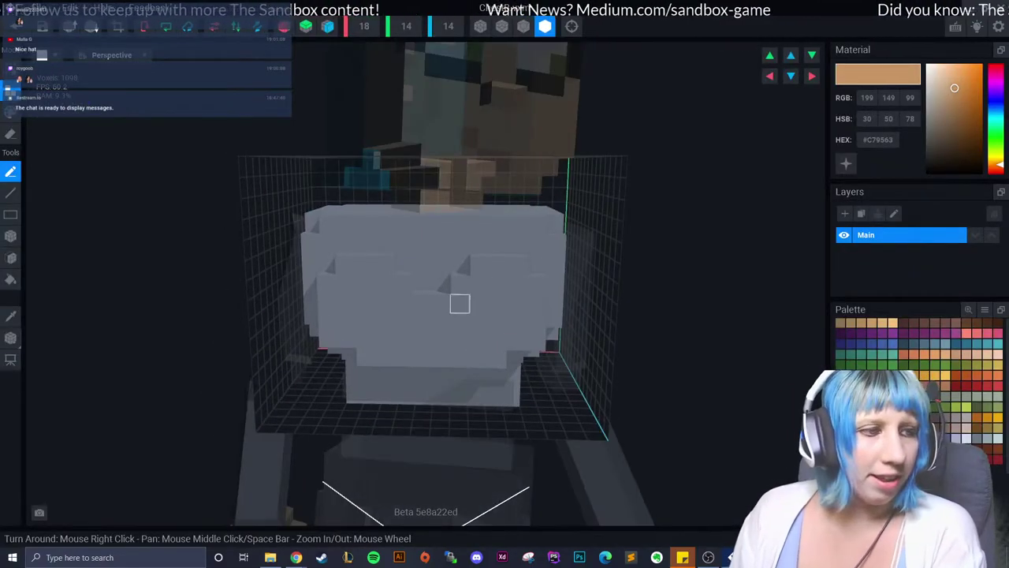
pyautogui.moveTo(496, 300); pyautogui.dragTo(479, 305, button='right')
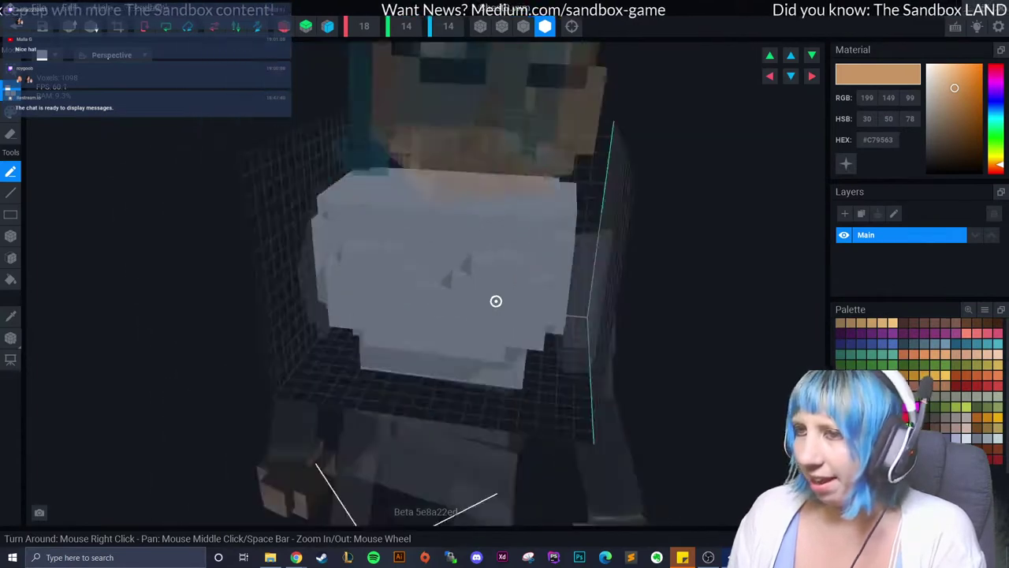
pyautogui.click(10, 236)
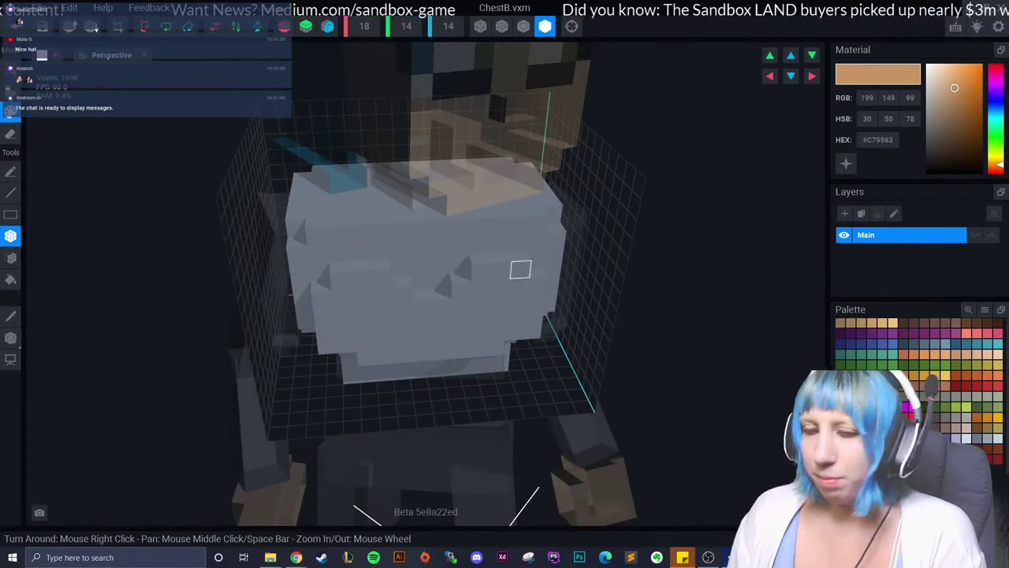
pyautogui.moveTo(520, 270)
pyautogui.mouseDown(button='right')
pyautogui.moveTo(484, 263)
pyautogui.moveTo(482, 272)
pyautogui.mouseUp(button='right')
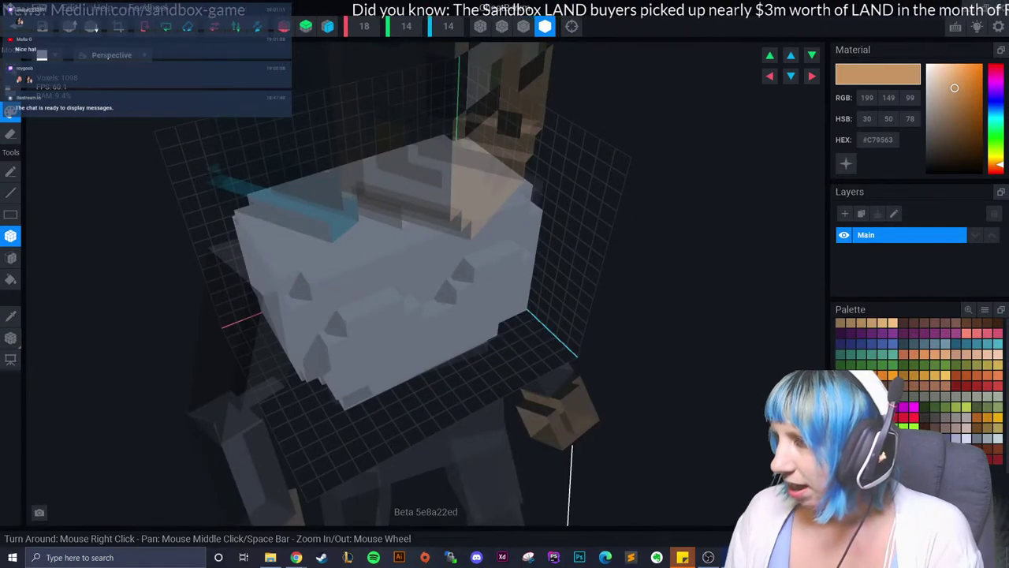
pyautogui.click(924, 365)
pyautogui.moveTo(442, 261)
pyautogui.mouseDown(button='right')
pyautogui.moveTo(350, 234)
pyautogui.moveTo(332, 241)
pyautogui.mouseUp(button='right')
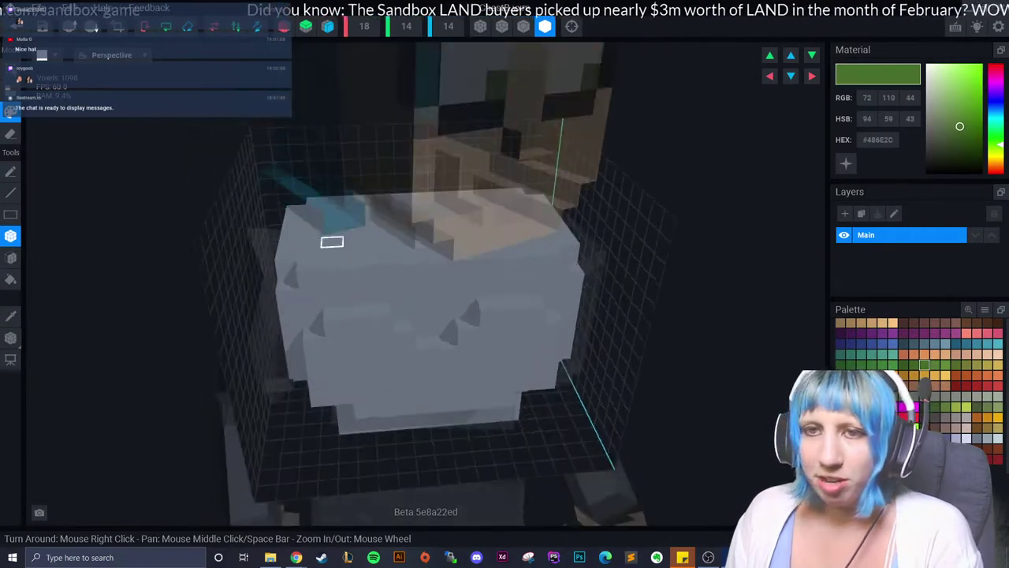
pyautogui.moveTo(353, 198); pyautogui.dragTo(353, 250)
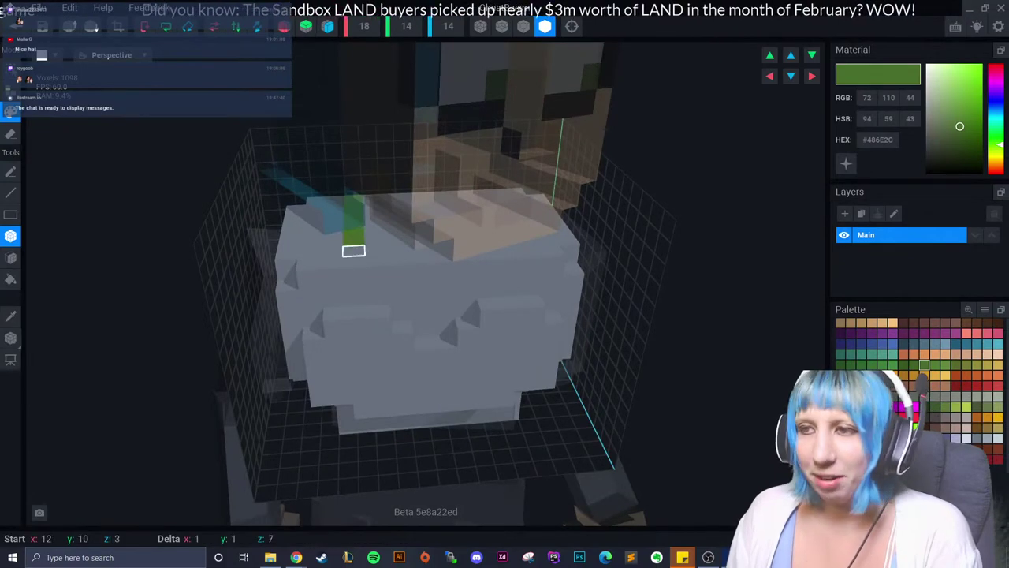
# Paint green diagonal steps and a row across the chest front and up its right side.
pyautogui.moveTo(355, 276)
pyautogui.mouseDown(button='right')
pyautogui.moveTo(361, 292)
pyautogui.moveTo(354, 273)
pyautogui.mouseUp(button='right')
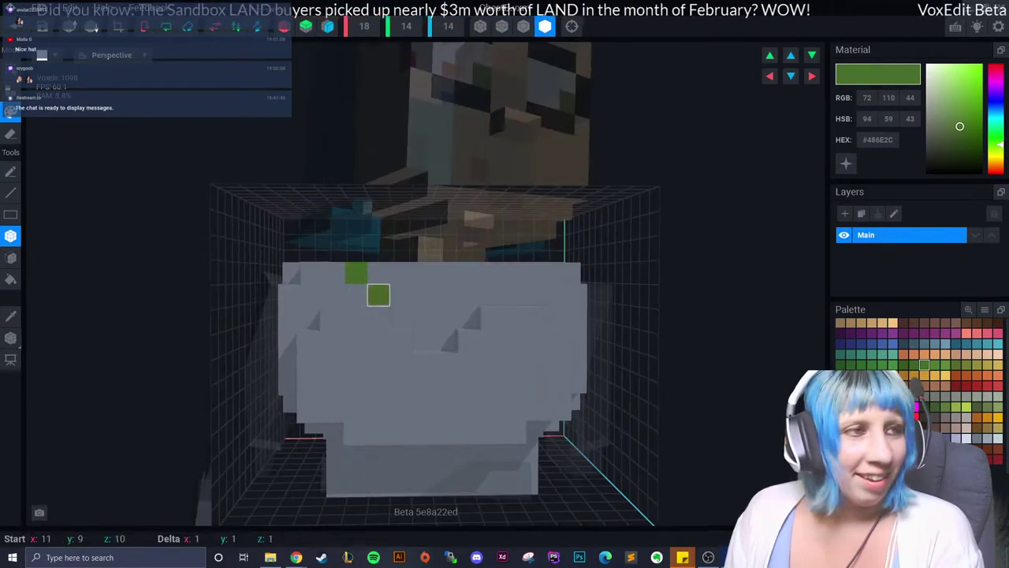
pyautogui.click(379, 295)
pyautogui.click(401, 317)
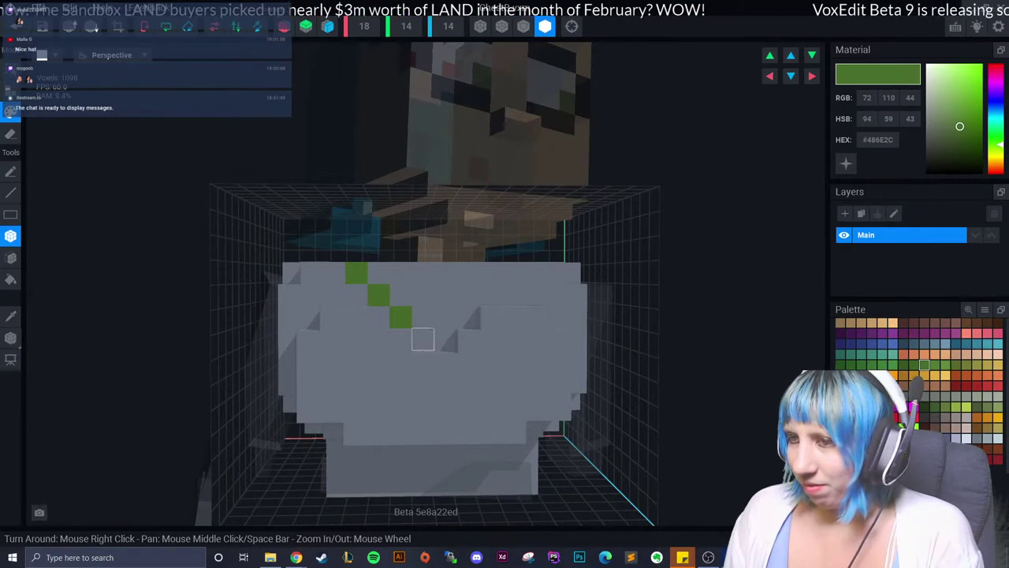
pyautogui.moveTo(423, 317); pyautogui.dragTo(466, 317)
pyautogui.moveTo(466, 317)
pyautogui.mouseDown(button='right')
pyautogui.moveTo(489, 321)
pyautogui.moveTo(512, 273)
pyautogui.mouseUp(button='right')
pyautogui.click(489, 295)
pyautogui.moveTo(512, 273); pyautogui.dragTo(512, 251)
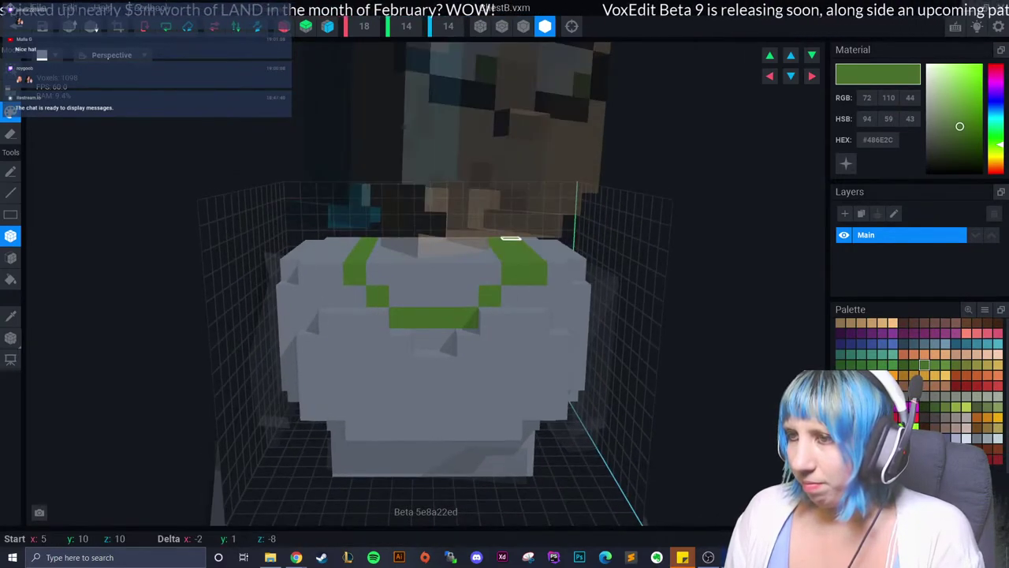
pyautogui.moveTo(502, 238)
pyautogui.mouseDown(button='right')
pyautogui.moveTo(505, 264)
pyautogui.moveTo(439, 286)
pyautogui.mouseUp(button='right')
pyautogui.moveTo(439, 288); pyautogui.dragTo(608, 290)
pyautogui.moveTo(609, 290)
pyautogui.mouseDown(button='right')
pyautogui.moveTo(500, 365)
pyautogui.moveTo(533, 295)
pyautogui.moveTo(567, 291)
pyautogui.moveTo(480, 305)
pyautogui.moveTo(416, 344)
pyautogui.moveTo(337, 296)
pyautogui.mouseUp(button='right')
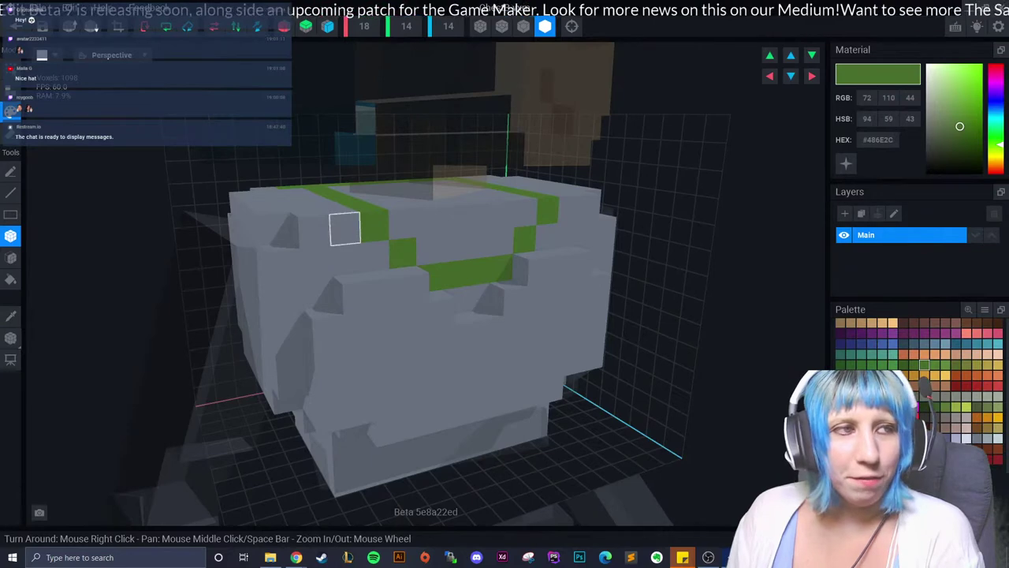
# Paint the chest's left face and lower left area green, recolouring the large grey face.
pyautogui.moveTo(344, 229); pyautogui.dragTo(290, 402)
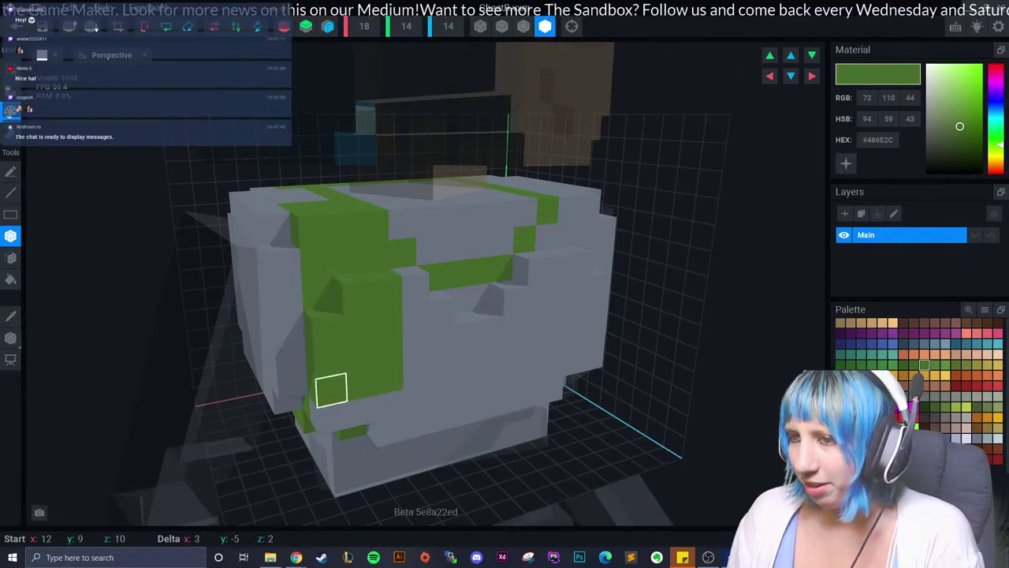
pyautogui.moveTo(334, 417); pyautogui.dragTo(292, 331, button='right')
pyautogui.moveTo(236, 327); pyautogui.dragTo(236, 366)
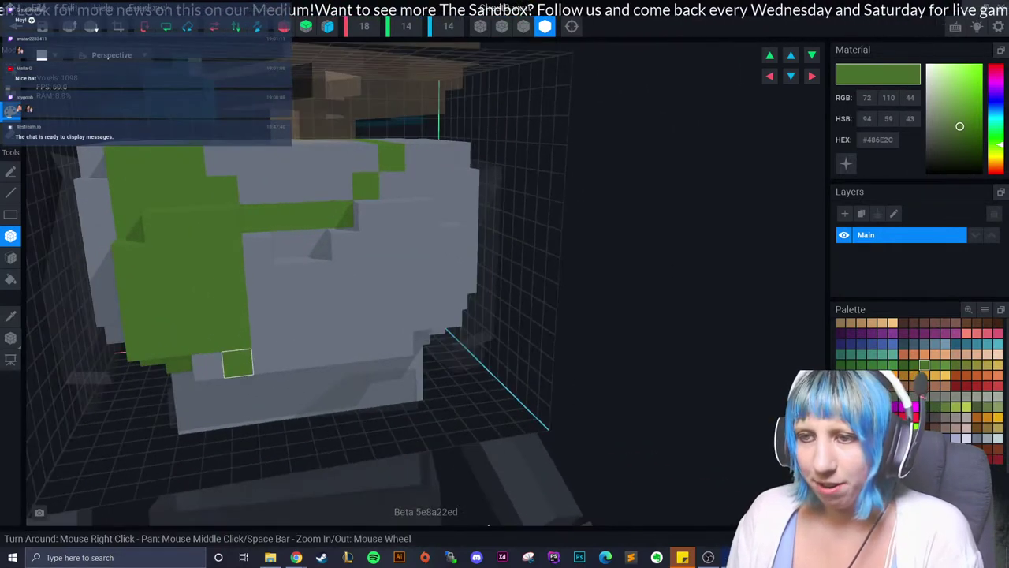
pyautogui.click(11, 257)
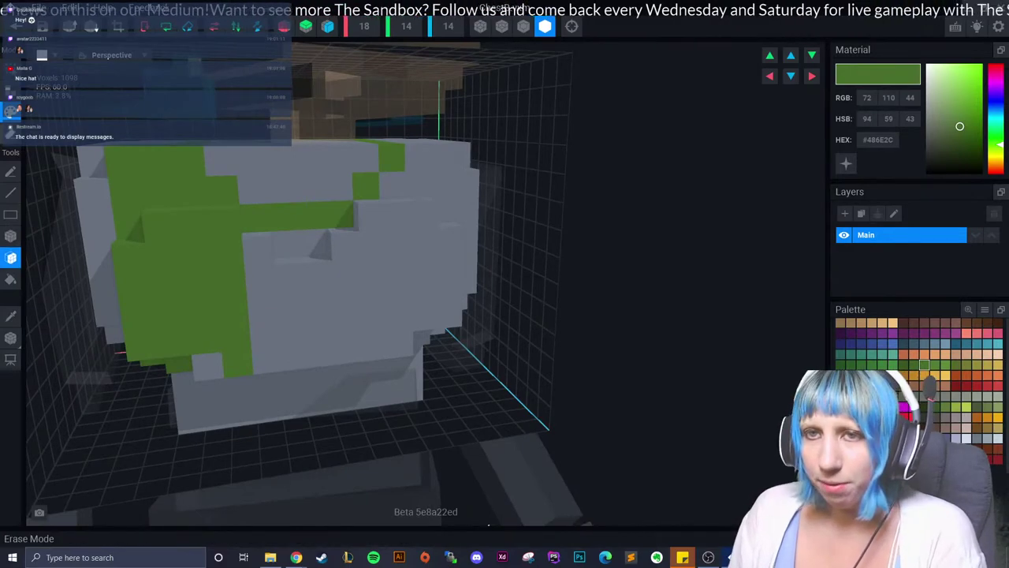
pyautogui.click(263, 308)
# Orbit around the green chest to review it from the front and above.
pyautogui.moveTo(284, 241)
pyautogui.mouseDown(button='right')
pyautogui.moveTo(225, 341)
pyautogui.moveTo(252, 181)
pyautogui.mouseUp(button='right')
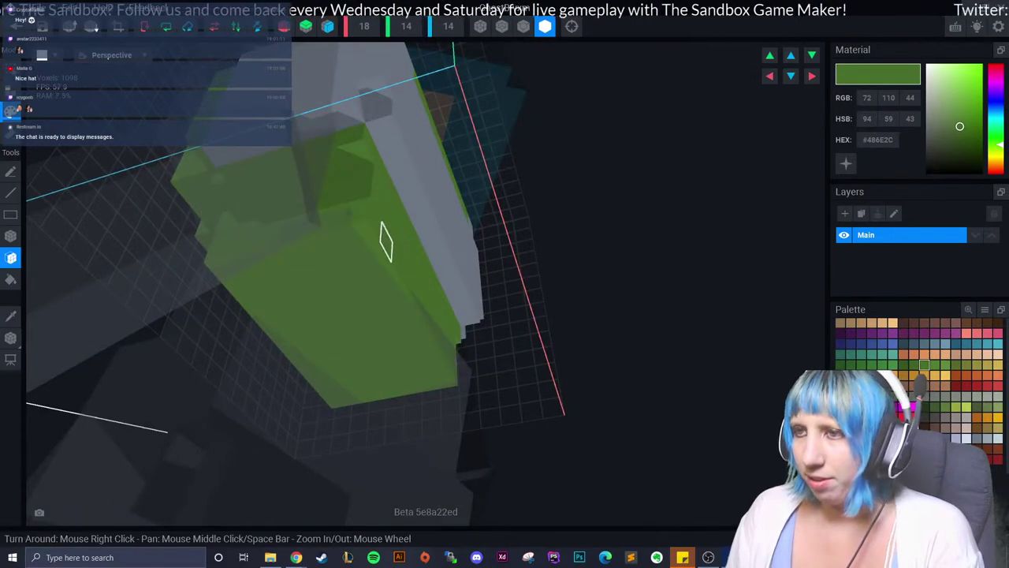
pyautogui.moveTo(383, 236)
pyautogui.mouseDown(button='right')
pyautogui.moveTo(449, 105)
pyautogui.moveTo(425, 194)
pyautogui.mouseUp(button='right')
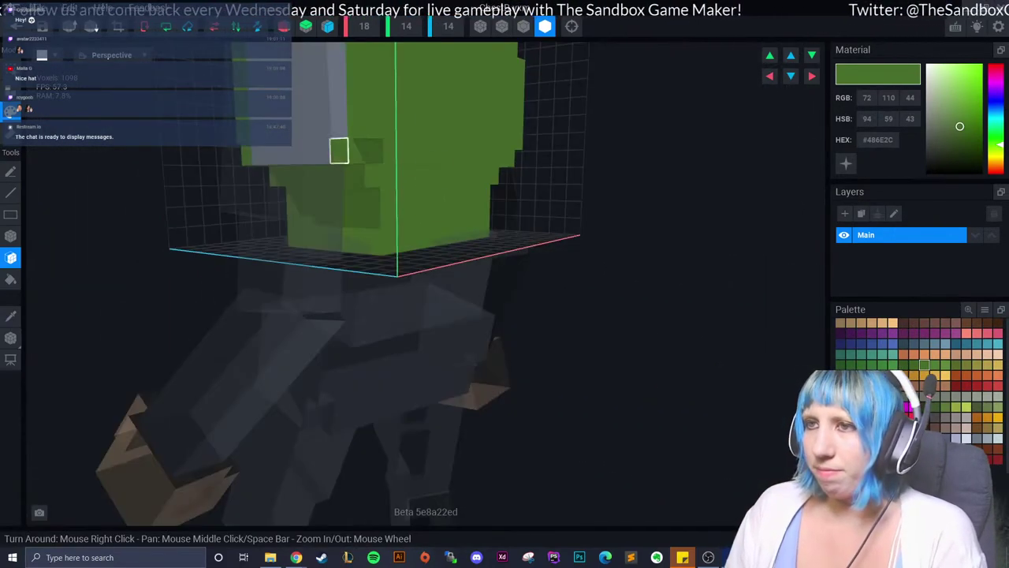
pyautogui.moveTo(340, 150)
pyautogui.mouseDown(button='right')
pyautogui.moveTo(371, 197)
pyautogui.moveTo(394, 192)
pyautogui.moveTo(401, 208)
pyautogui.mouseUp(button='right')
pyautogui.moveTo(469, 248)
pyautogui.mouseDown(button='right')
pyautogui.moveTo(376, 163)
pyautogui.moveTo(570, 229)
pyautogui.moveTo(552, 245)
pyautogui.mouseUp(button='right')
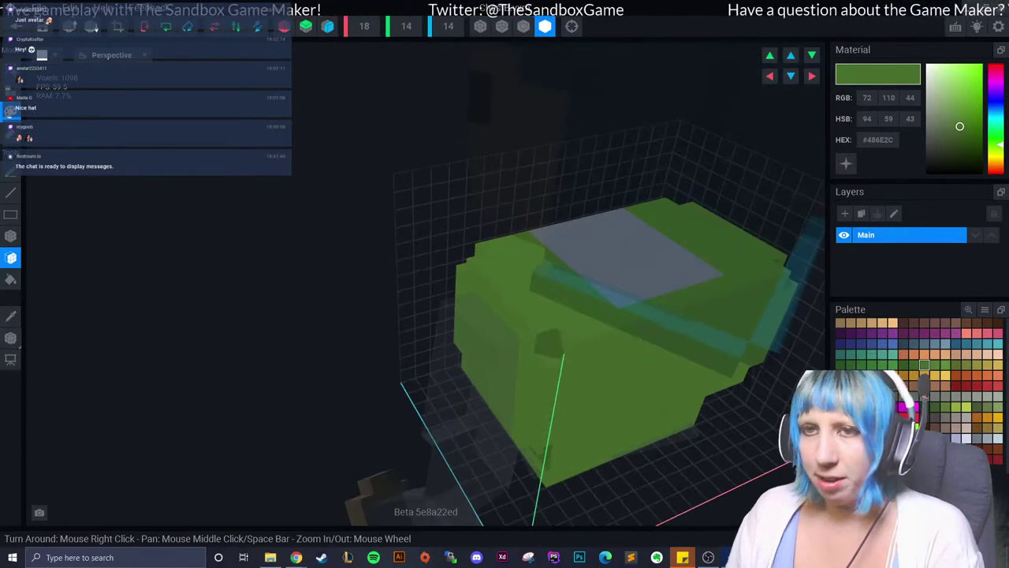
pyautogui.press('e')
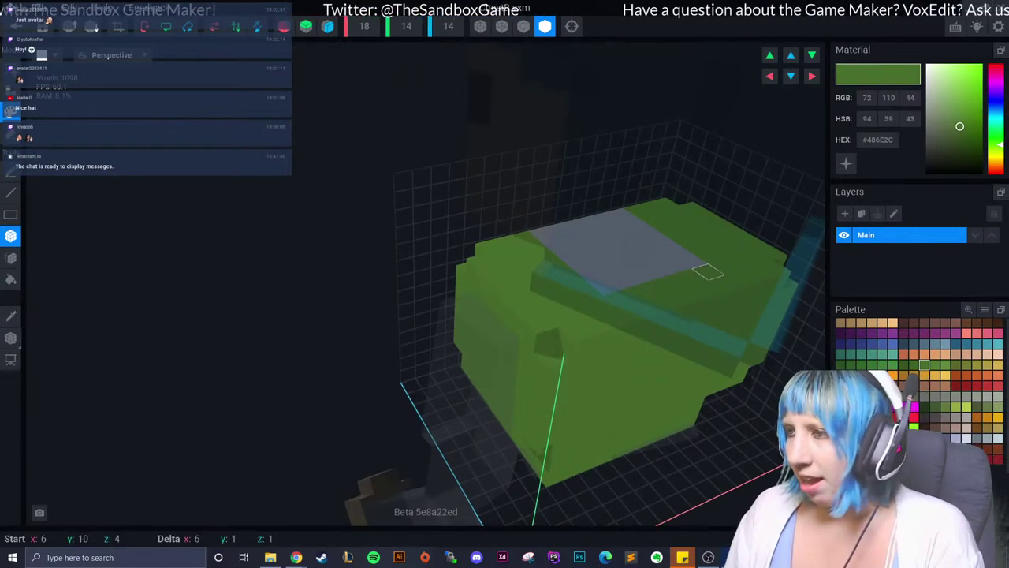
pyautogui.moveTo(621, 298)
pyautogui.mouseDown(button='right')
pyautogui.moveTo(466, 318)
pyautogui.moveTo(432, 291)
pyautogui.moveTo(299, 273)
pyautogui.mouseUp(button='right')
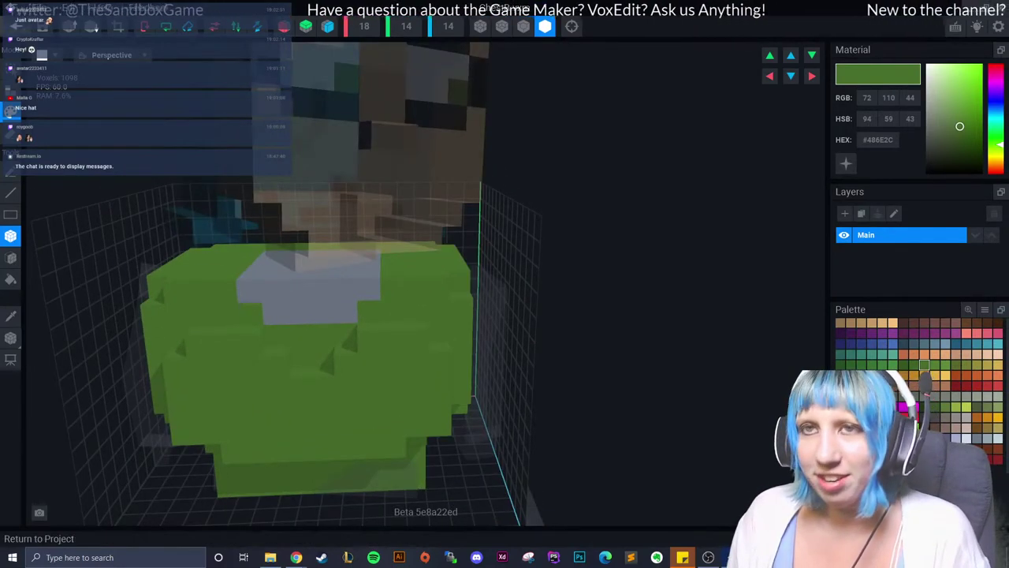
# Save ChestB, sample the #F9CC9F skin tone from Head_B's face, and return to Avatar_V2.
pyautogui.click(15, 30)
pyautogui.press('Return')
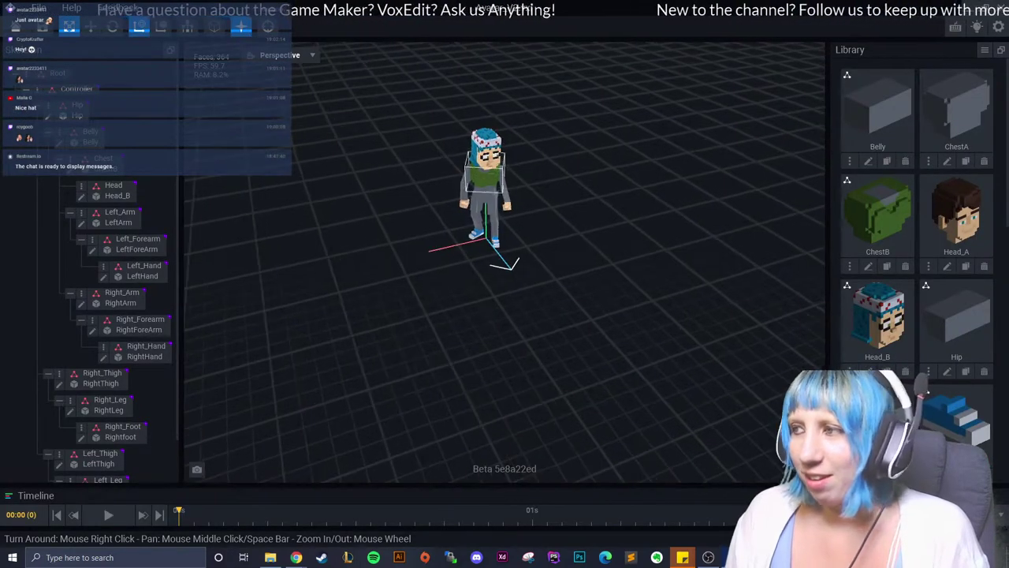
pyautogui.doubleClick(485, 91)
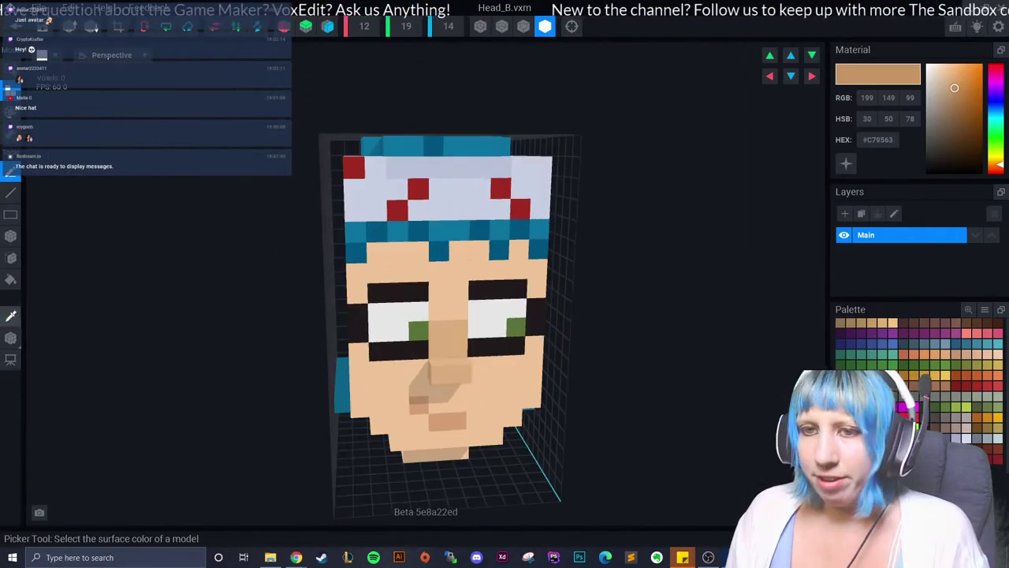
pyautogui.keyDown('alt'); pyautogui.click(459, 270); pyautogui.keyUp('alt')
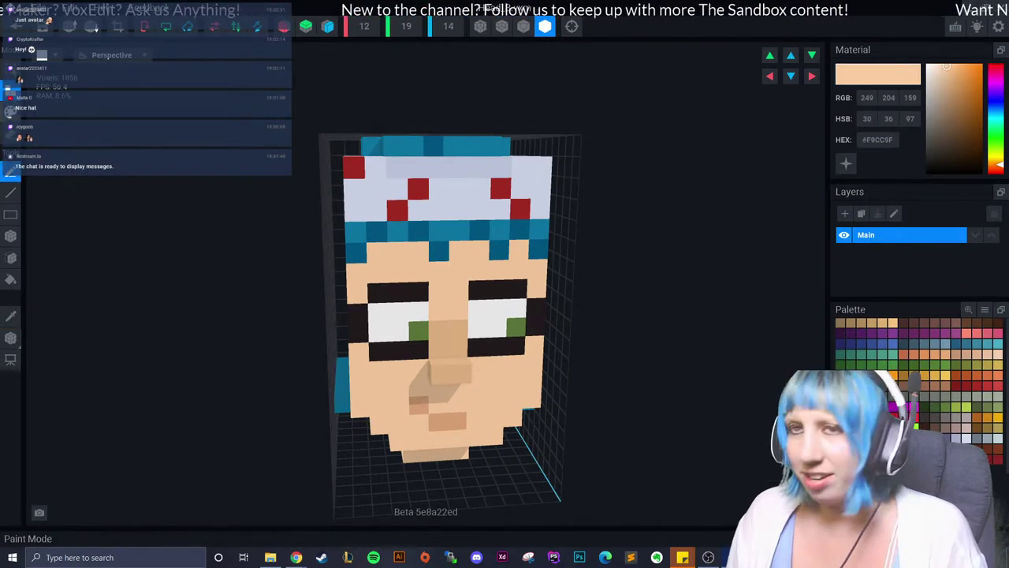
pyautogui.click(16, 30)
pyautogui.click(408, 203)
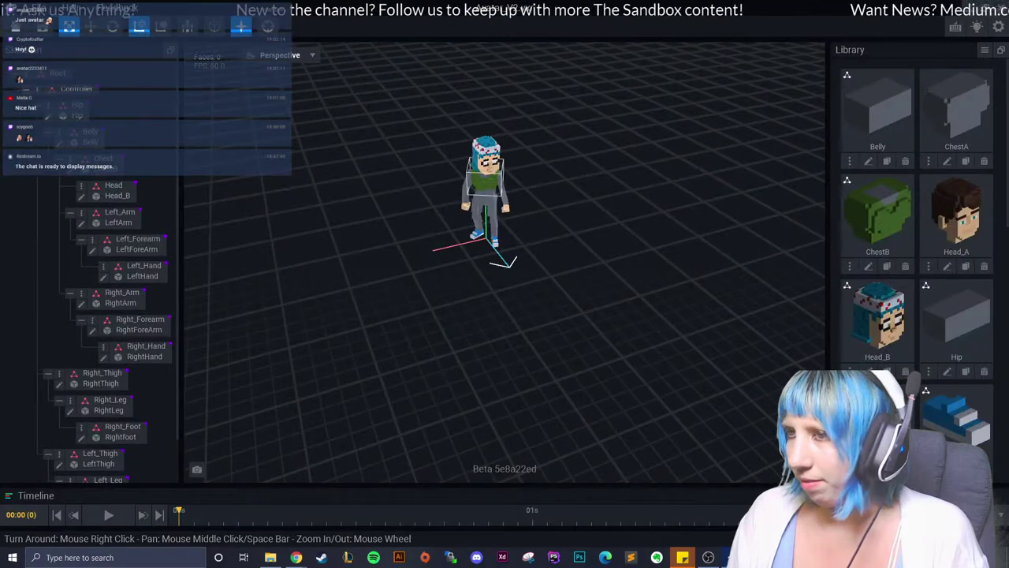
pyautogui.scroll(2, 478, 226)
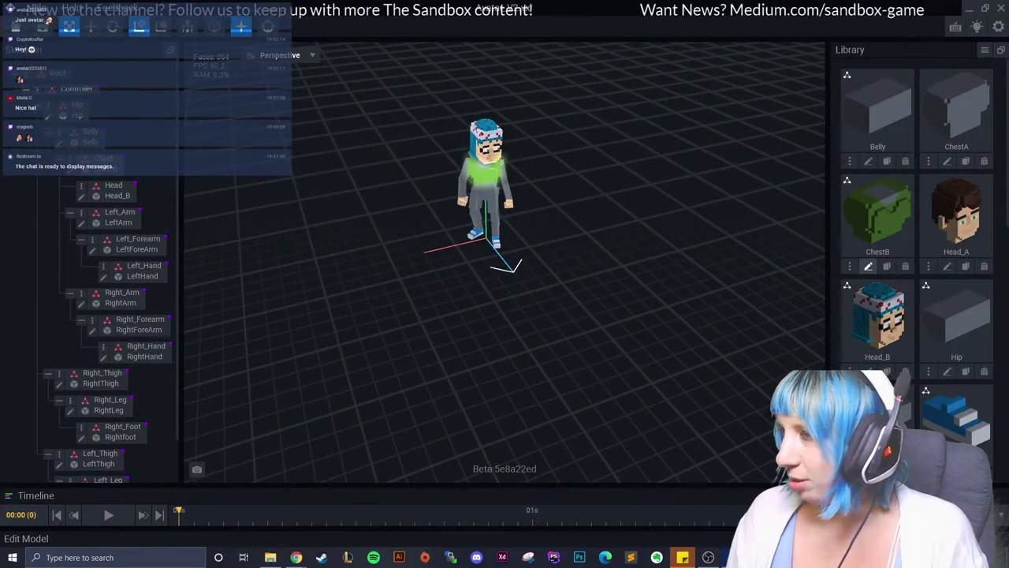
# Reopen ChestB and box-fill its grey top area with the #F9CC9F skin tone.
pyautogui.click(869, 266)
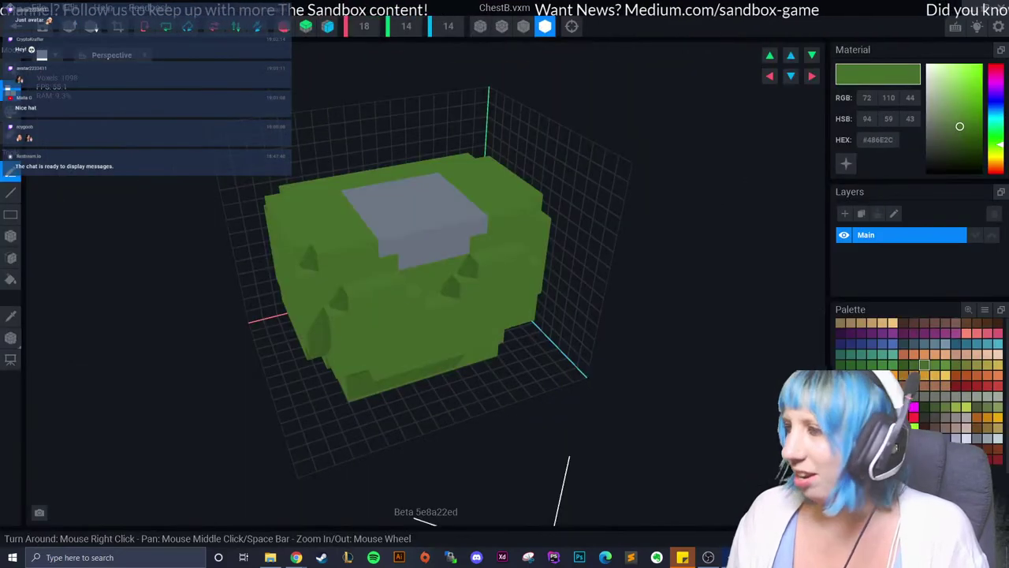
pyautogui.moveTo(518, 331); pyautogui.dragTo(494, 346, button='right')
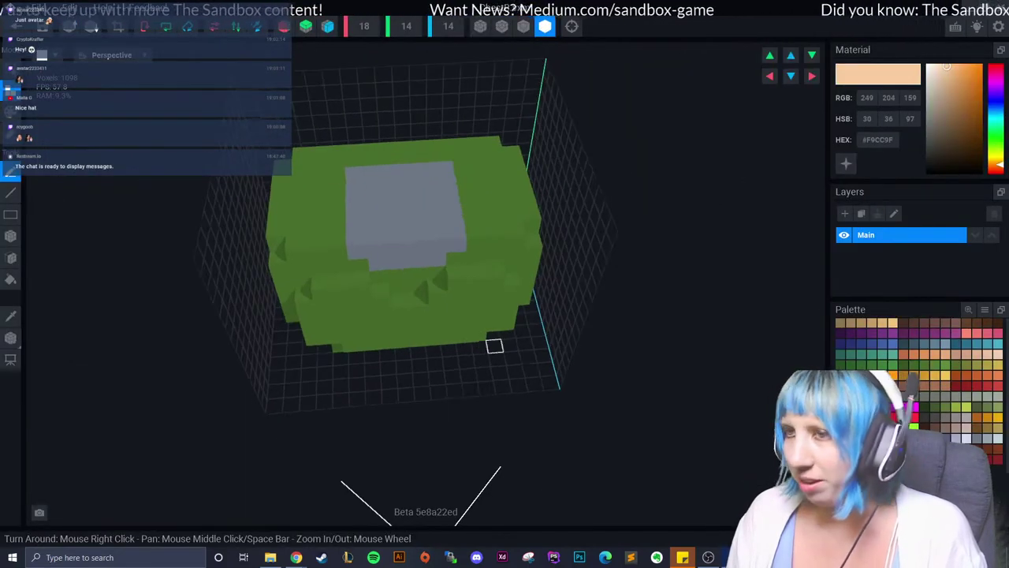
pyautogui.click(10, 234)
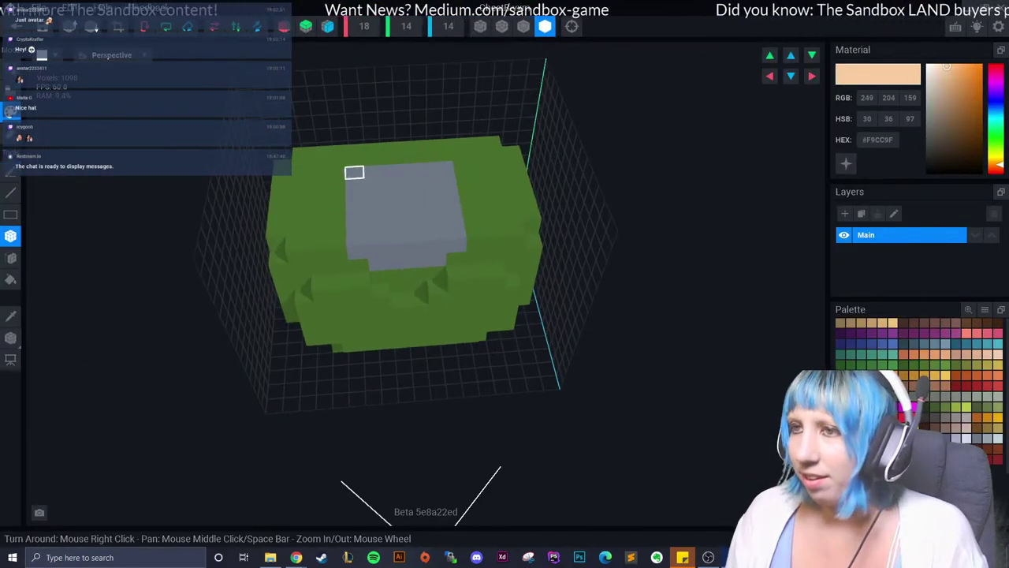
pyautogui.moveTo(354, 169); pyautogui.dragTo(466, 254)
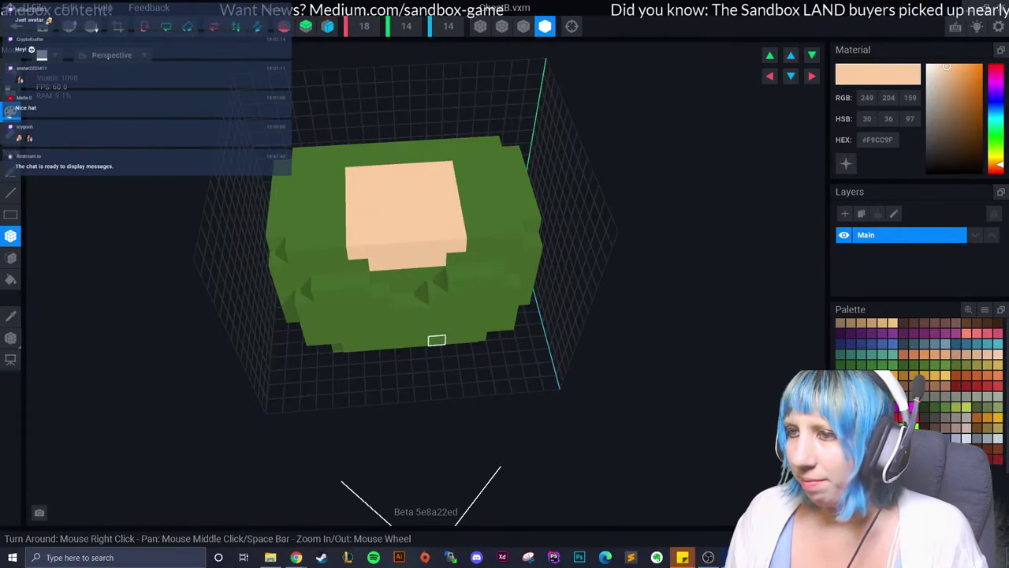
pyautogui.moveTo(434, 339); pyautogui.dragTo(435, 329, button='right')
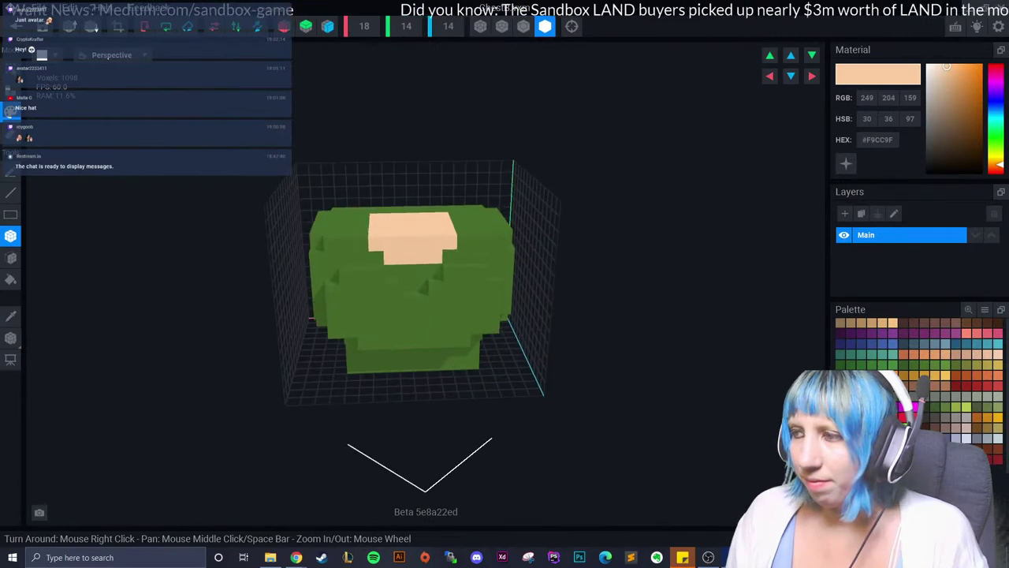
# Pick a grey palette swatch and darken it to #464A44.
pyautogui.click(934, 397)
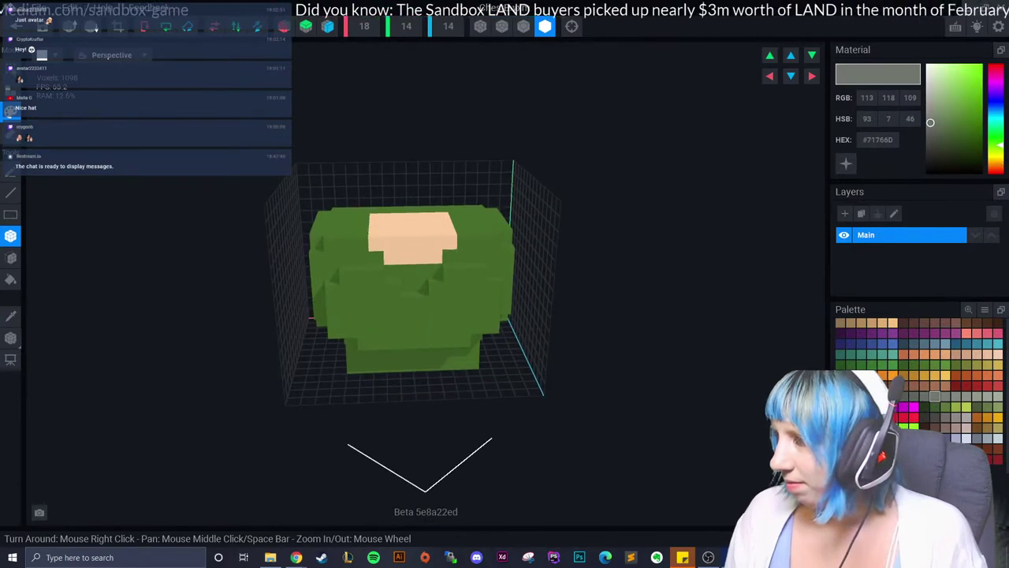
pyautogui.click(924, 397)
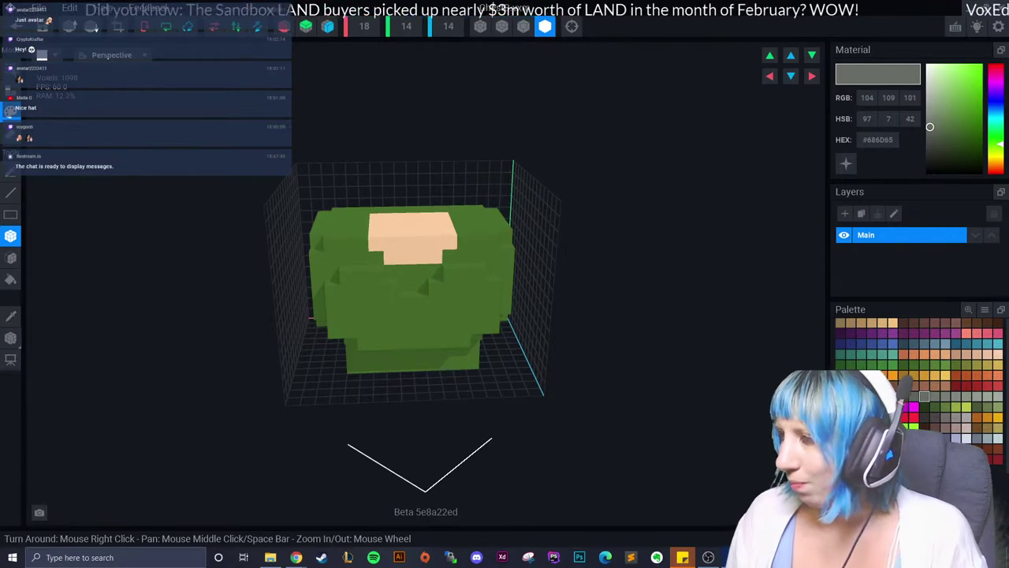
pyautogui.moveTo(929, 126); pyautogui.dragTo(930, 141)
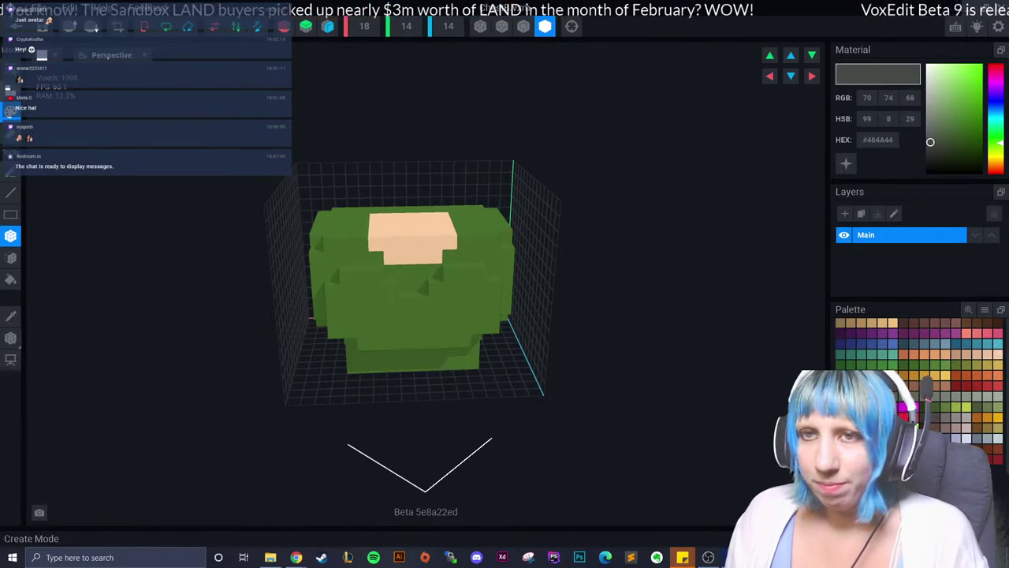
pyautogui.moveTo(394, 316)
pyautogui.mouseDown(button='right')
pyautogui.moveTo(431, 332)
pyautogui.moveTo(270, 304)
pyautogui.moveTo(331, 208)
pyautogui.mouseUp(button='right')
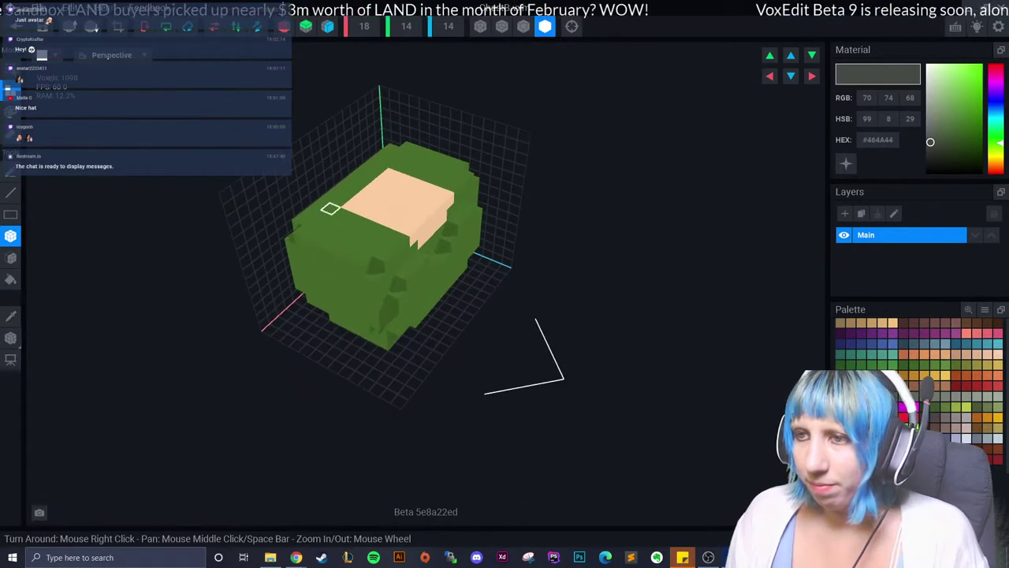
# Draw dark grey strips along the shirt's top edges and add voxels below the skin area's ends.
pyautogui.moveTo(331, 209); pyautogui.dragTo(395, 224)
pyautogui.moveTo(394, 225); pyautogui.dragTo(455, 209, button='right')
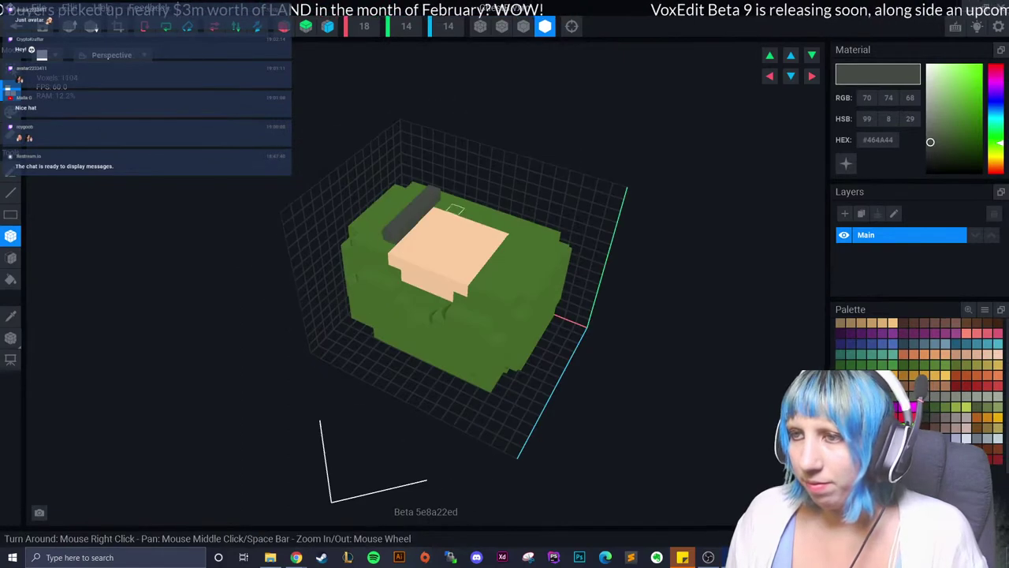
pyautogui.moveTo(455, 209)
pyautogui.mouseDown()
pyautogui.moveTo(517, 228)
pyautogui.moveTo(483, 293)
pyautogui.mouseUp()
pyautogui.moveTo(484, 292)
pyautogui.mouseDown(button='right')
pyautogui.moveTo(360, 295)
pyautogui.moveTo(516, 522)
pyautogui.mouseUp(button='right')
pyautogui.moveTo(480, 295); pyautogui.dragTo(355, 294, button='right')
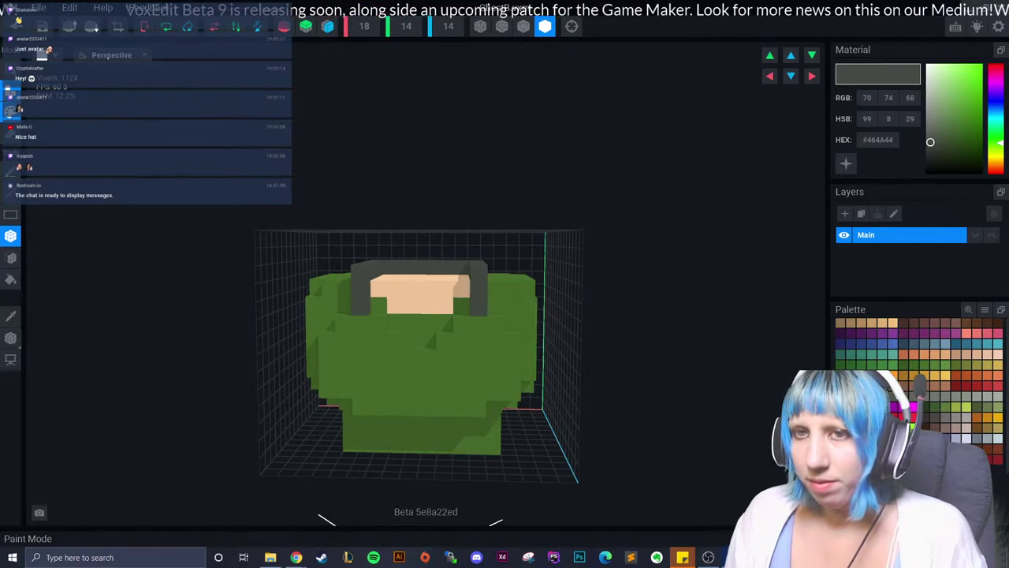
pyautogui.moveTo(398, 304); pyautogui.dragTo(381, 304, button='right')
pyautogui.click(377, 324)
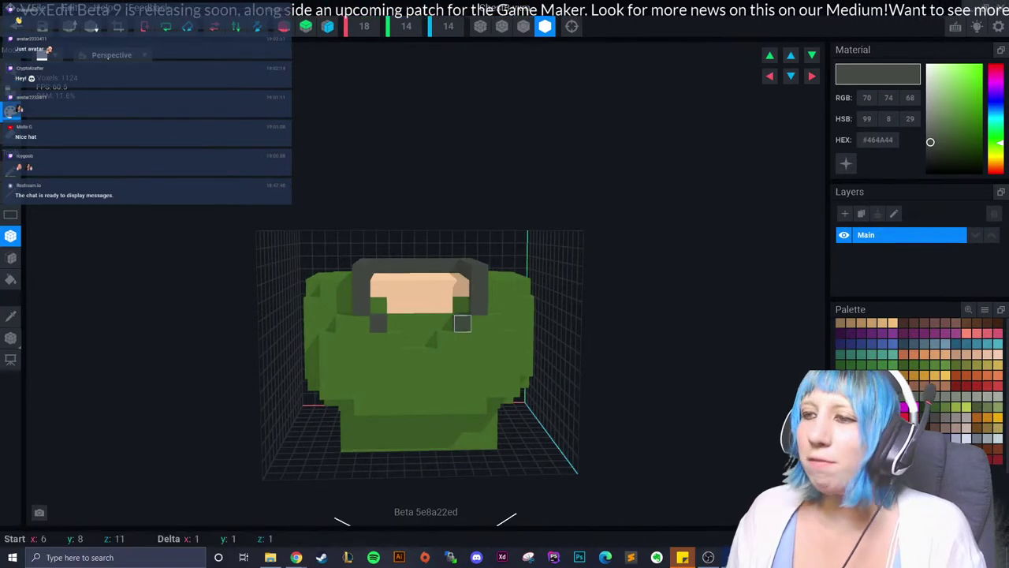
pyautogui.click(463, 321)
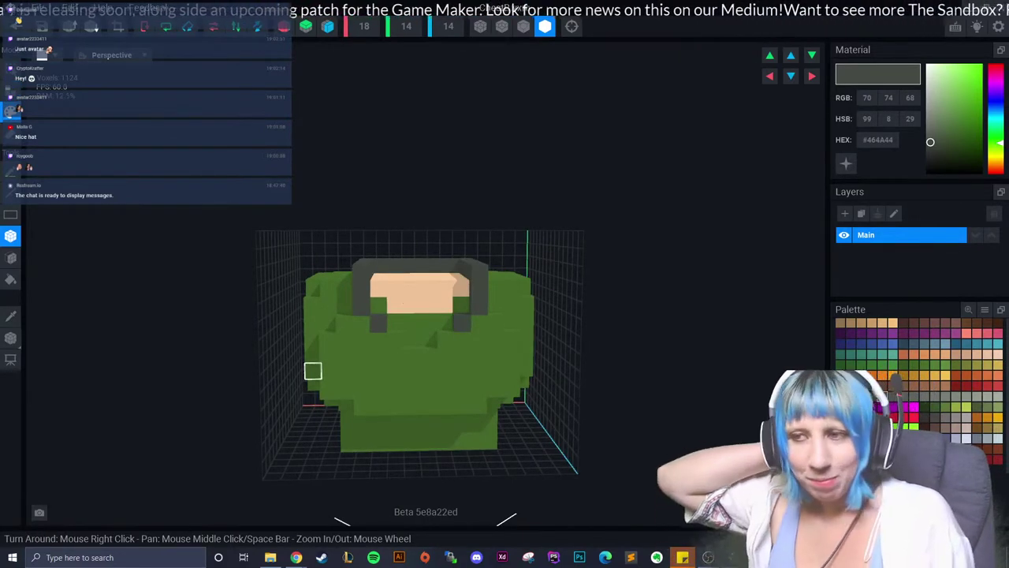
# Paint dark grey strap voxels down the shirt front and a column on its left side.
pyautogui.scroll(3, 327, 358)
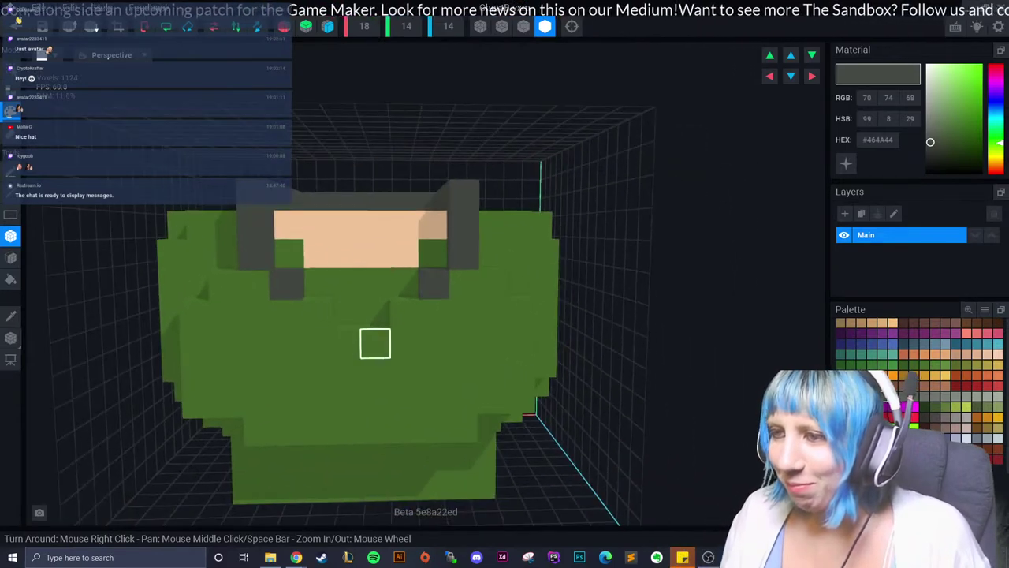
pyautogui.moveTo(254, 285); pyautogui.dragTo(254, 285)
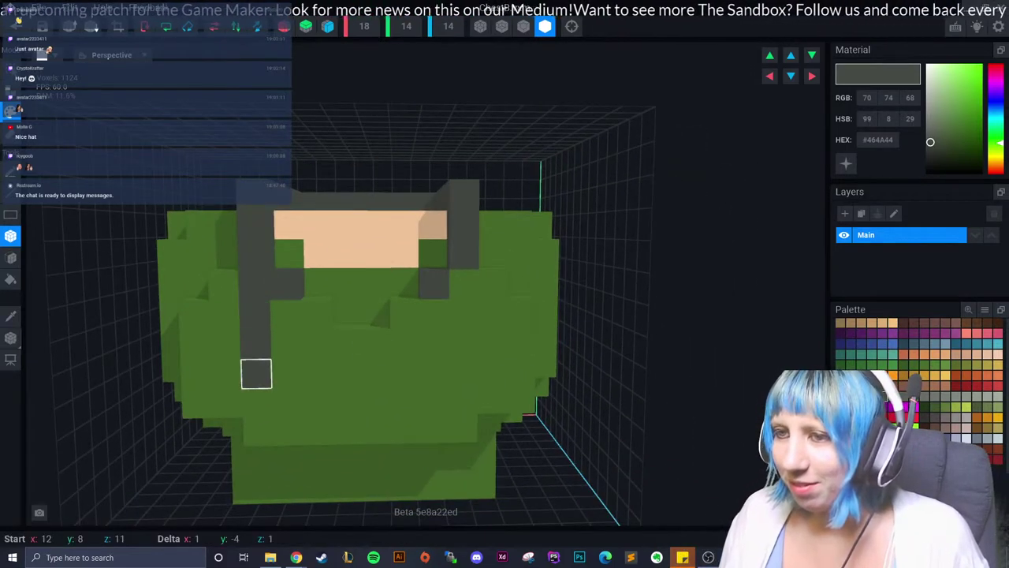
pyautogui.click(224, 315)
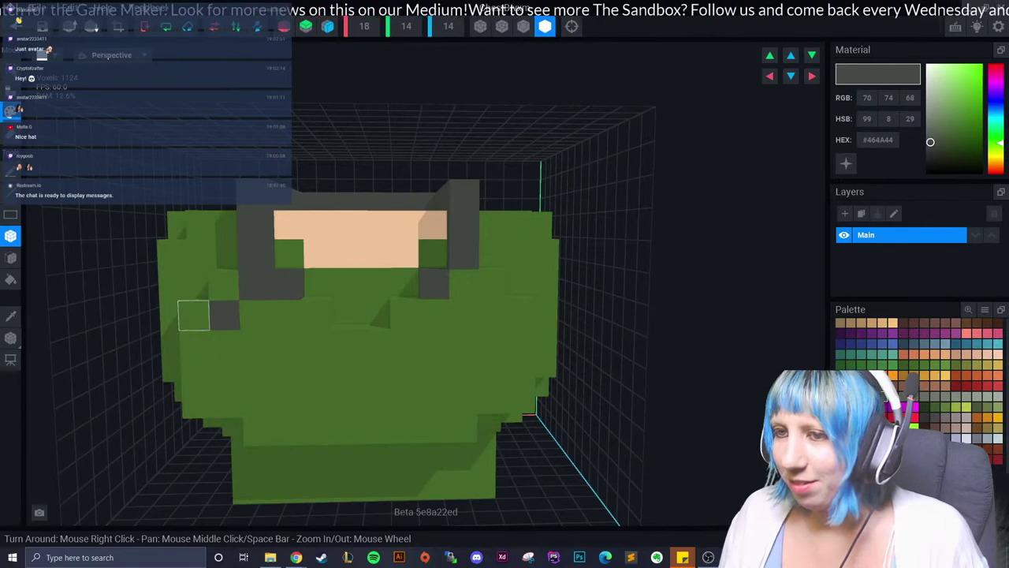
pyautogui.click(193, 315)
pyautogui.click(463, 313)
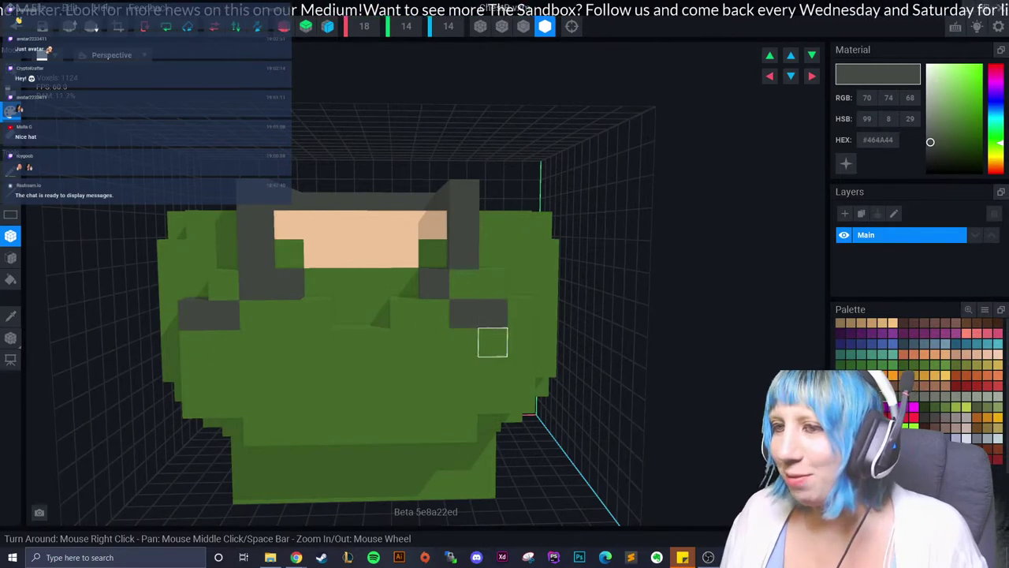
pyautogui.moveTo(485, 351); pyautogui.dragTo(441, 333, button='right')
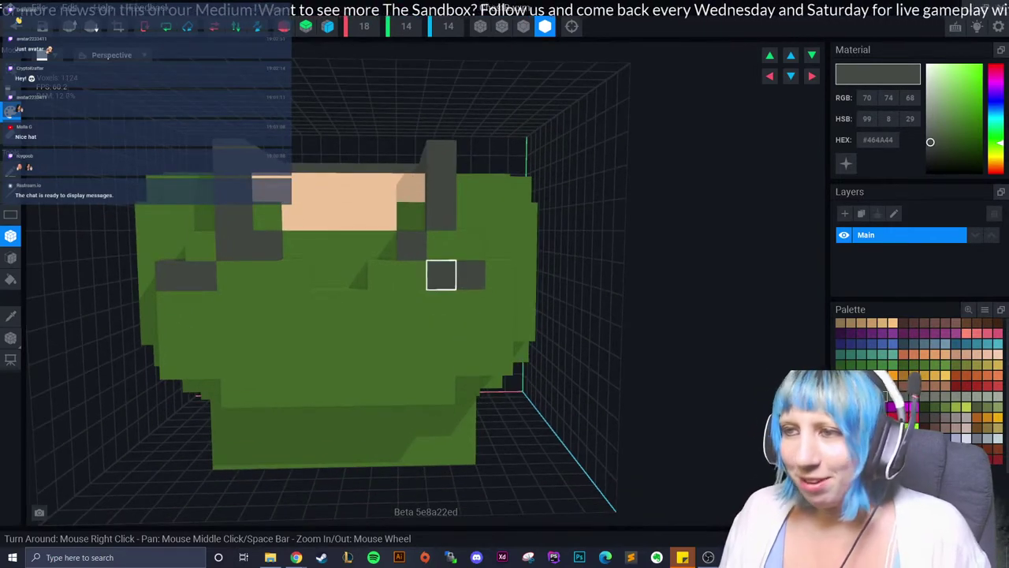
pyautogui.click(441, 275)
pyautogui.click(501, 274)
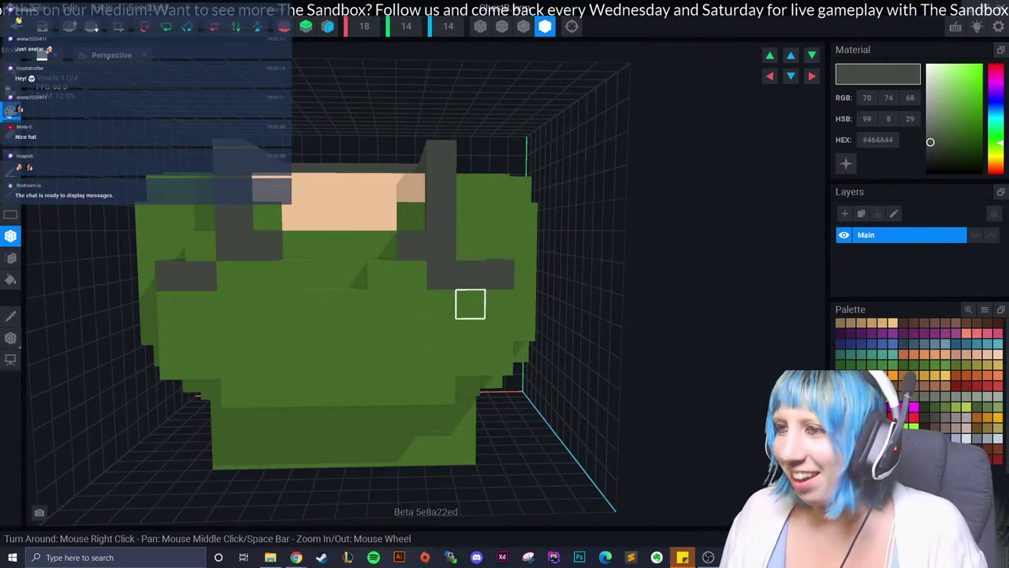
pyautogui.moveTo(203, 335); pyautogui.dragTo(202, 309, button='right')
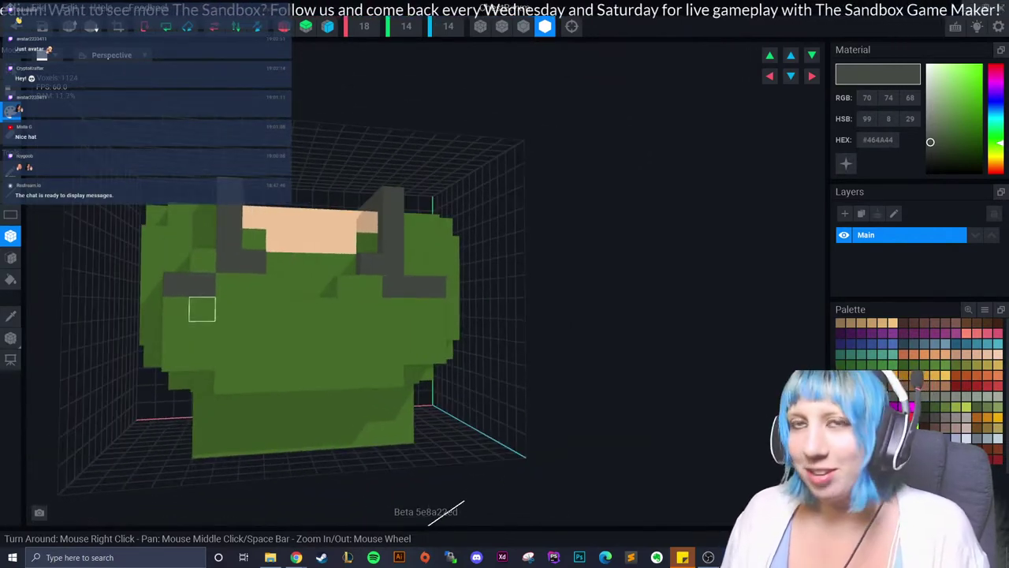
pyautogui.moveTo(176, 284)
pyautogui.mouseDown()
pyautogui.moveTo(201, 356)
pyautogui.moveTo(277, 378)
pyautogui.mouseUp()
pyautogui.moveTo(291, 381); pyautogui.dragTo(345, 289, button='right')
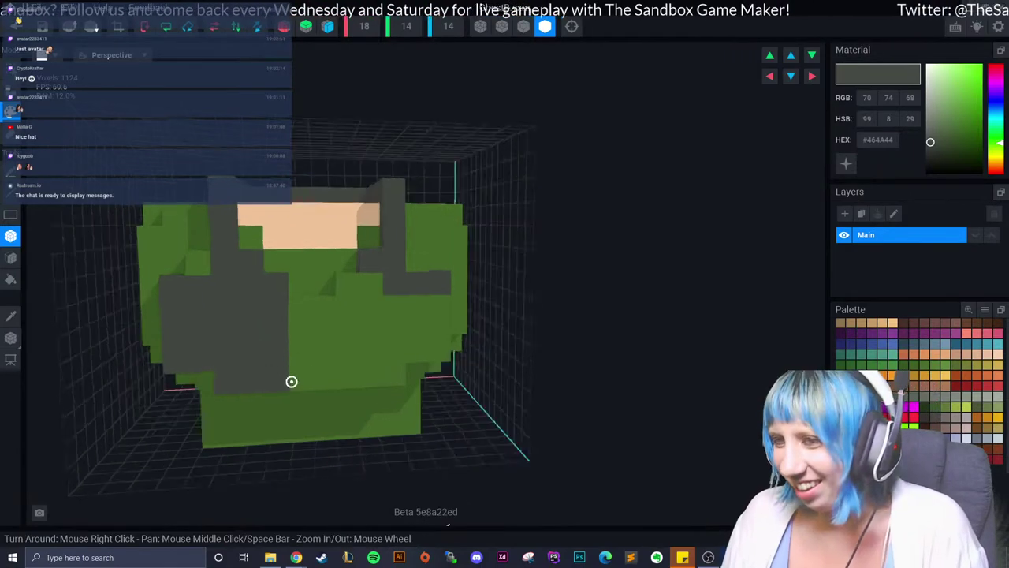
pyautogui.moveTo(345, 288)
pyautogui.mouseDown()
pyautogui.moveTo(394, 312)
pyautogui.moveTo(442, 355)
pyautogui.mouseUp()
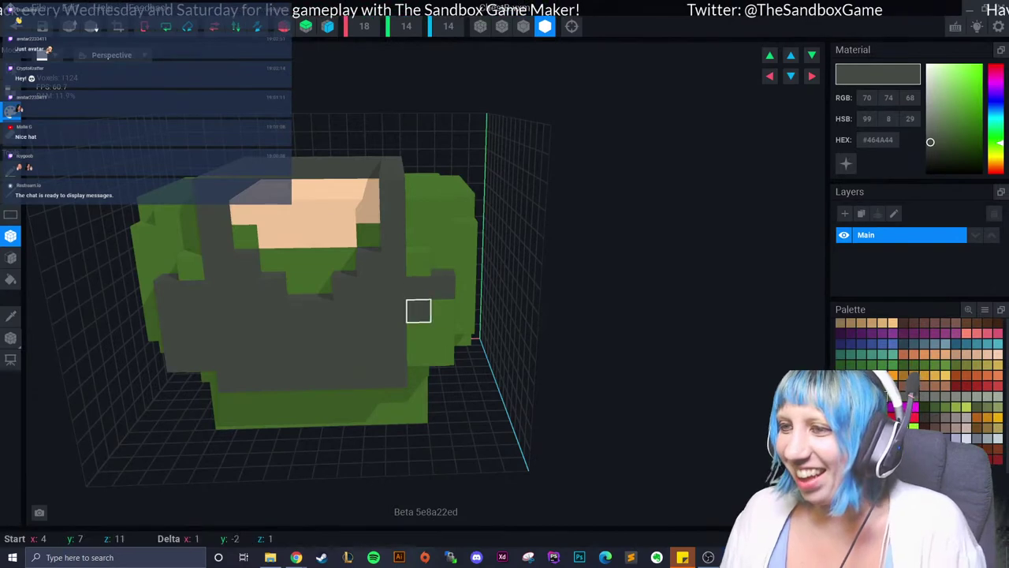
pyautogui.moveTo(443, 355)
pyautogui.mouseDown(button='right')
pyautogui.moveTo(417, 338)
pyautogui.moveTo(448, 426)
pyautogui.mouseUp(button='right')
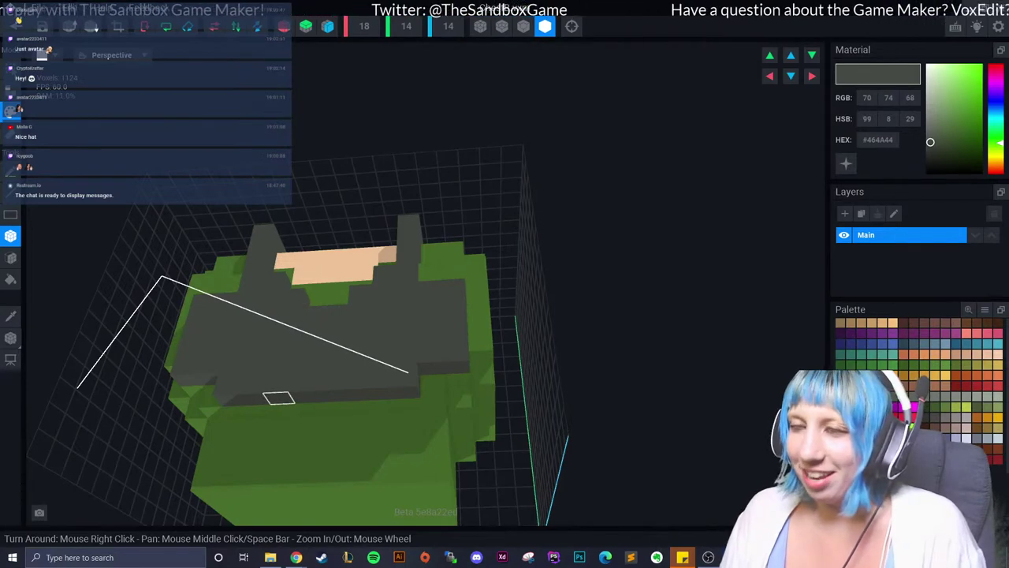
pyautogui.moveTo(236, 371)
pyautogui.mouseDown(button='right')
pyautogui.moveTo(289, 408)
pyautogui.moveTo(253, 384)
pyautogui.moveTo(210, 386)
pyautogui.mouseUp(button='right')
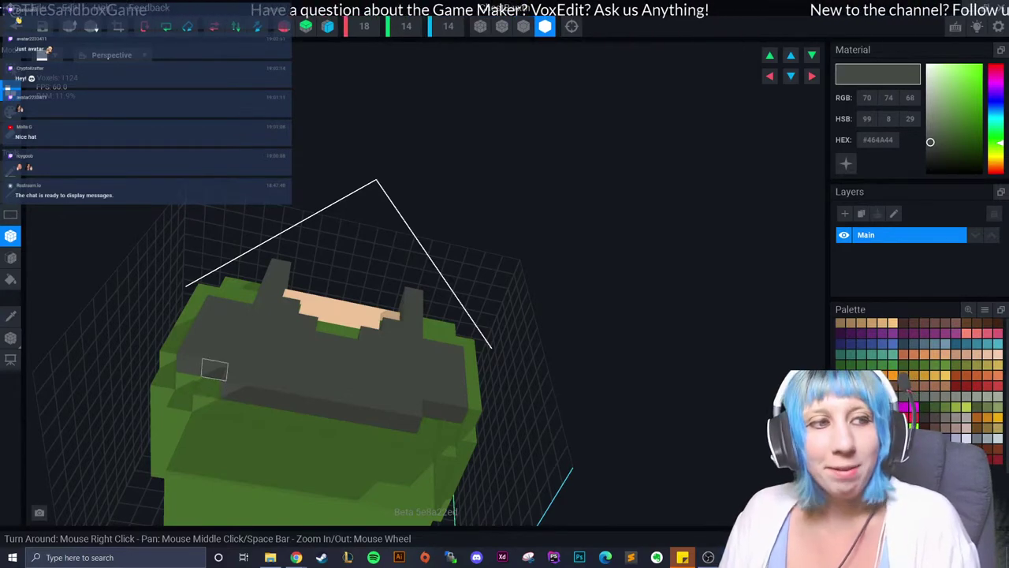
pyautogui.moveTo(259, 397); pyautogui.dragTo(238, 392, button='right')
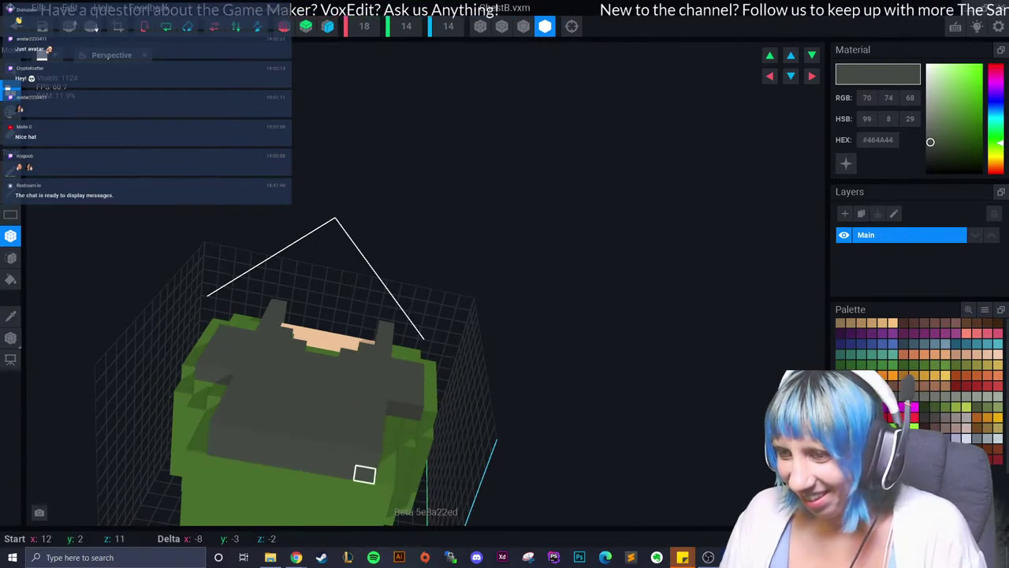
pyautogui.moveTo(366, 473); pyautogui.dragTo(192, 404, button='right')
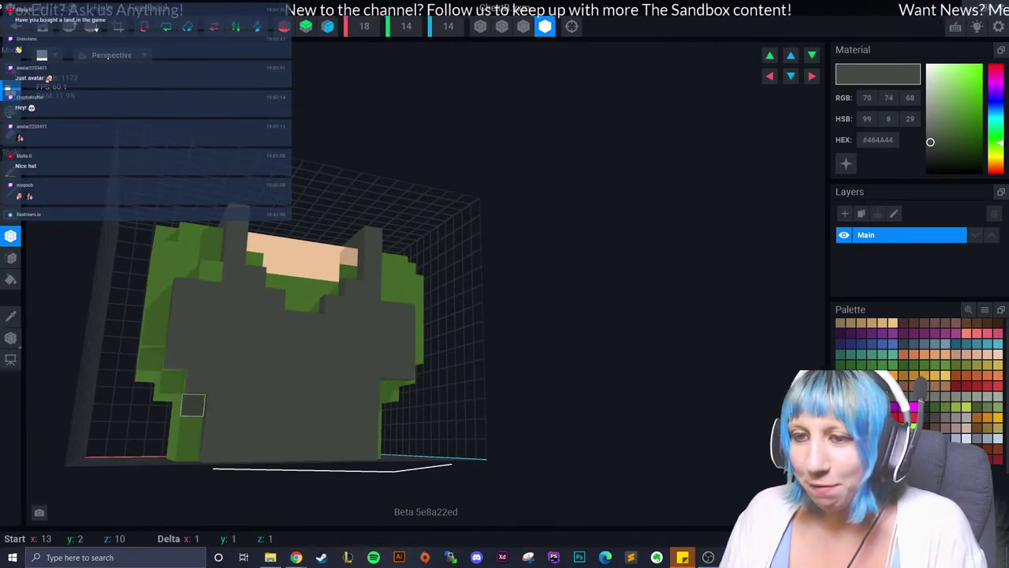
pyautogui.moveTo(192, 446)
pyautogui.mouseDown(button='right')
pyautogui.moveTo(265, 452)
pyautogui.moveTo(175, 429)
pyautogui.mouseUp(button='right')
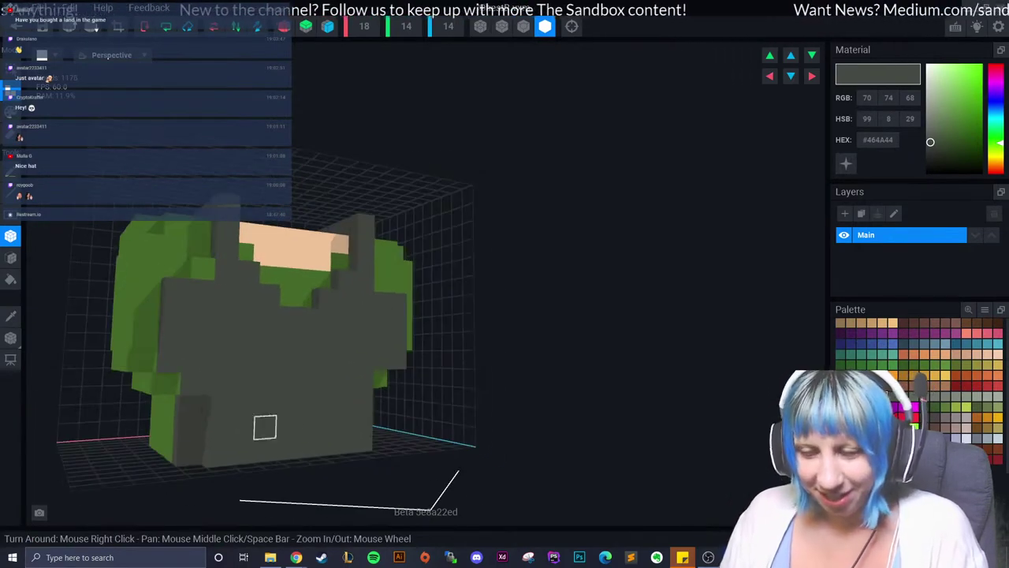
pyautogui.moveTo(265, 426); pyautogui.dragTo(379, 397, button='right')
pyautogui.moveTo(402, 407); pyautogui.dragTo(400, 451)
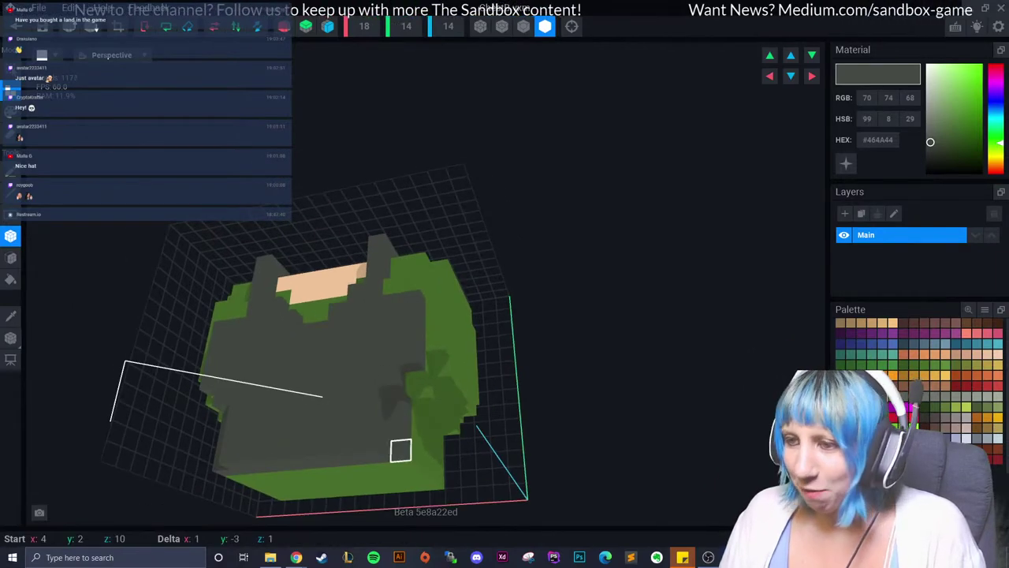
pyautogui.moveTo(320, 480); pyautogui.dragTo(328, 483, button='right')
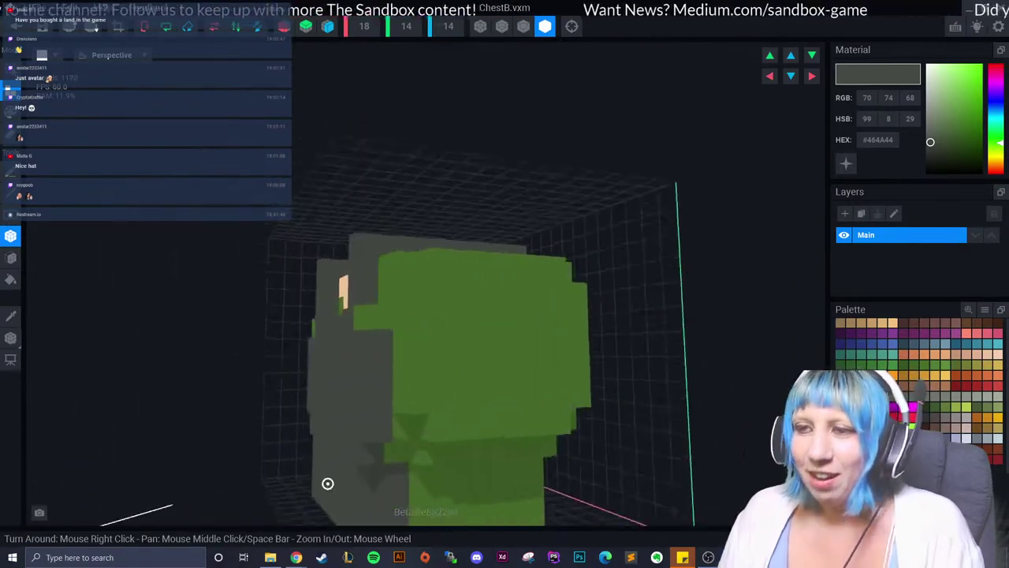
pyautogui.scroll(-2, 328, 483)
pyautogui.scroll(-2, 347, 473)
pyautogui.scroll(-2, 316, 467)
pyautogui.scroll(-1, 347, 461)
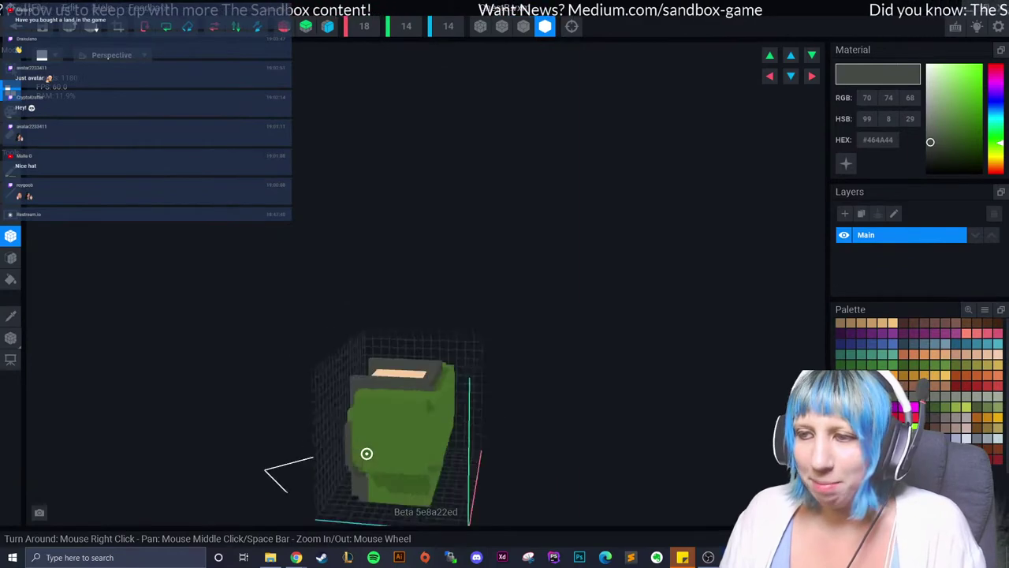
pyautogui.moveTo(366, 453); pyautogui.dragTo(369, 448, button='right')
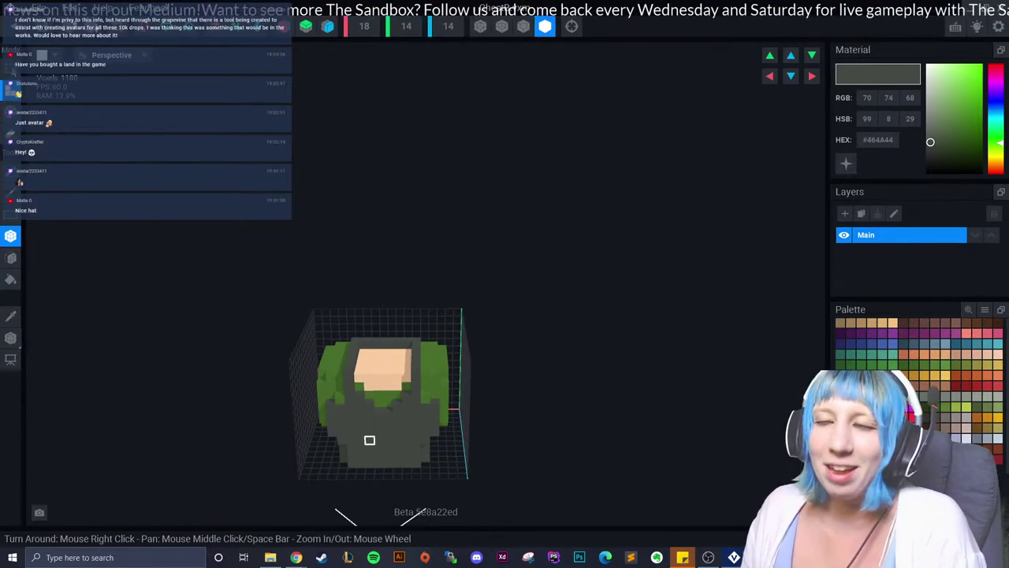
pyautogui.moveTo(369, 439); pyautogui.dragTo(373, 455, button='right')
pyautogui.scroll(2, 371, 451)
pyautogui.scroll(3, 372, 449)
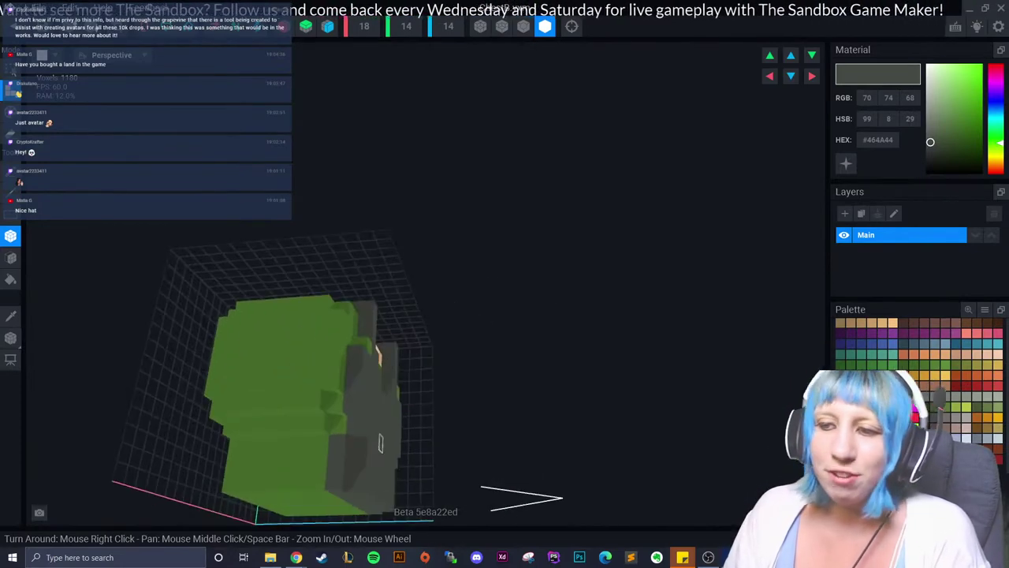
pyautogui.scroll(-2, 372, 456)
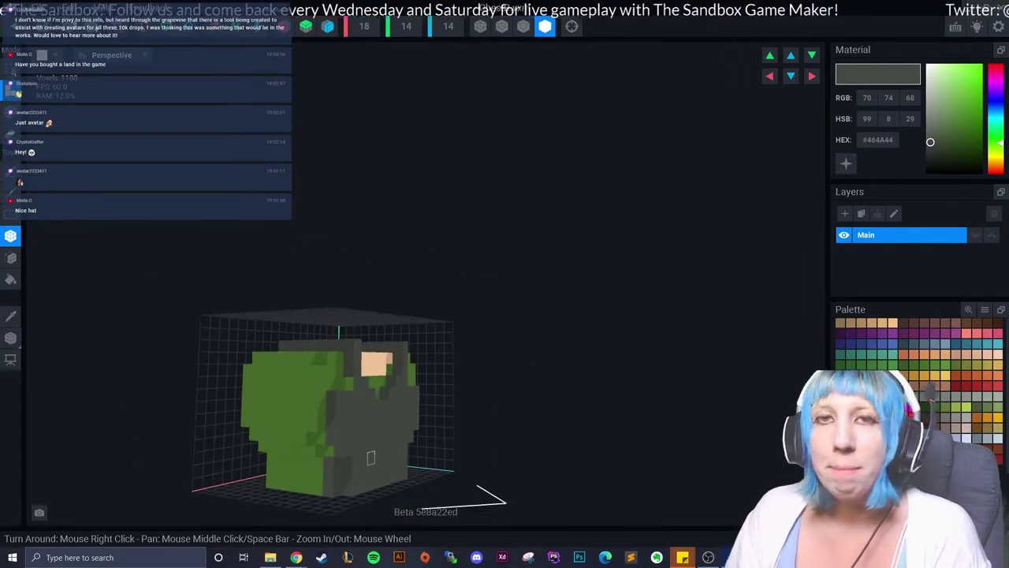
pyautogui.moveTo(364, 460); pyautogui.dragTo(347, 467, button='right')
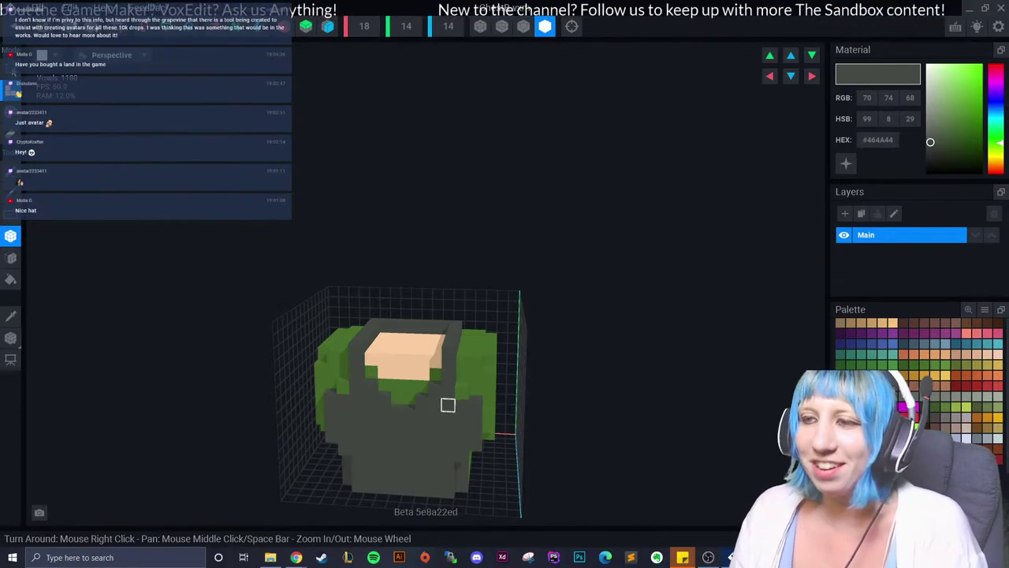
pyautogui.moveTo(447, 404); pyautogui.dragTo(448, 407, button='right')
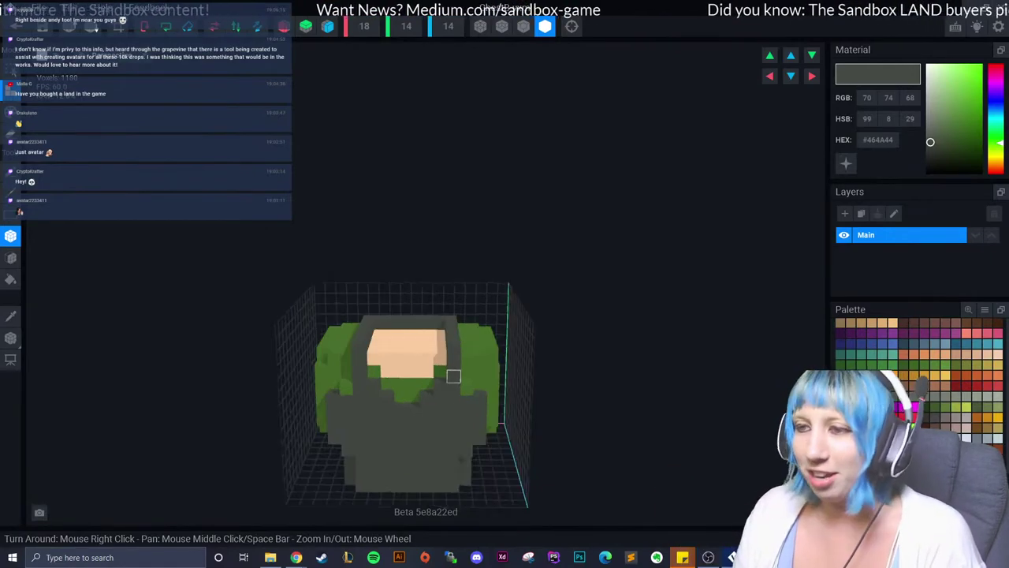
pyautogui.scroll(3, 414, 394)
pyautogui.scroll(3, 414, 394)
pyautogui.moveTo(415, 394)
pyautogui.mouseDown(button='right')
pyautogui.moveTo(361, 415)
pyautogui.moveTo(394, 421)
pyautogui.mouseUp(button='right')
pyautogui.scroll(-3, 394, 421)
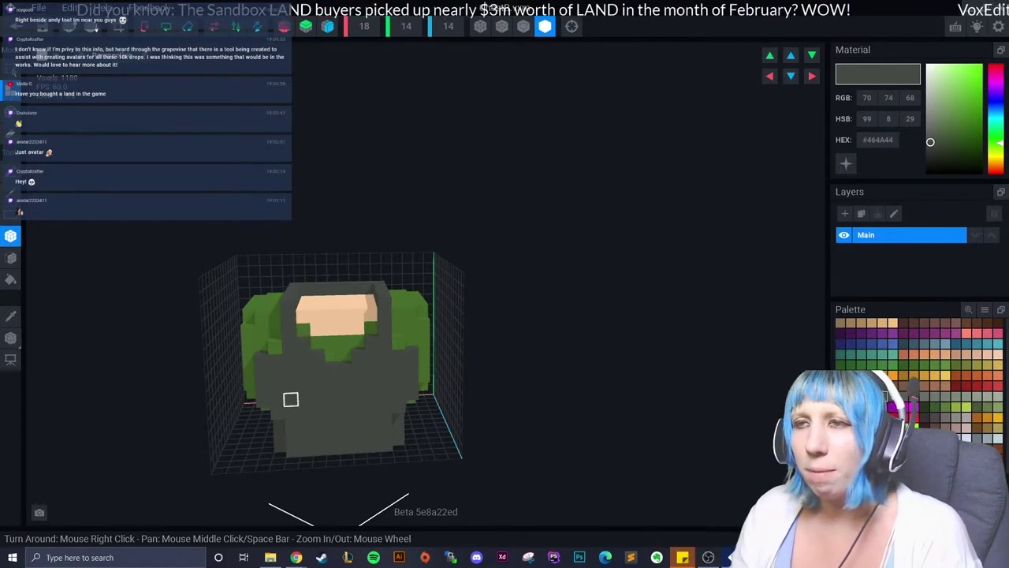
pyautogui.moveTo(291, 400); pyautogui.dragTo(294, 408, button='right')
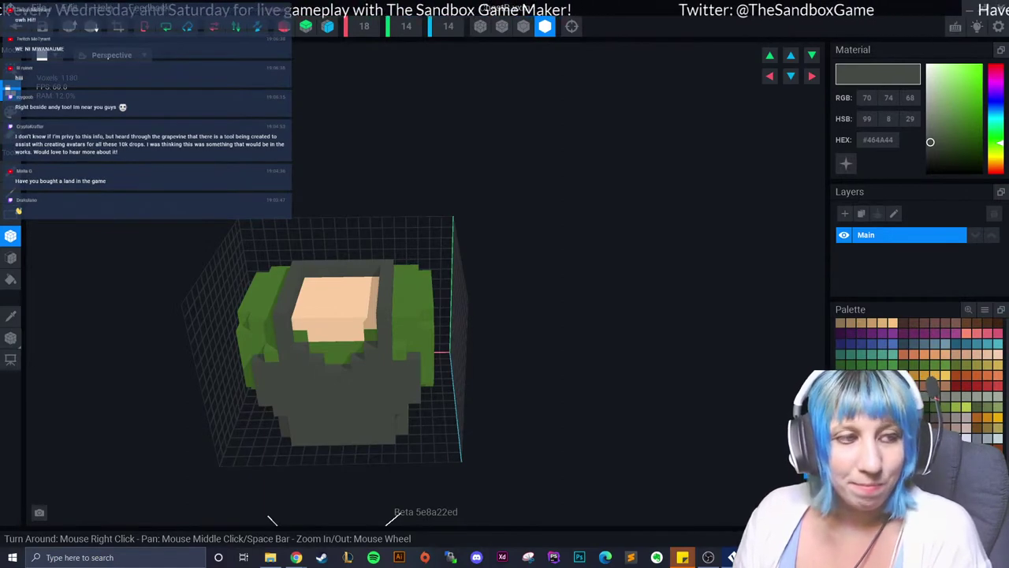
pyautogui.moveTo(312, 393)
pyautogui.mouseDown(button='right')
pyautogui.moveTo(343, 454)
pyautogui.moveTo(302, 340)
pyautogui.moveTo(284, 331)
pyautogui.mouseUp(button='right')
pyautogui.scroll(3, 284, 331)
# Pick the peach skin colour from the model, then close ChestB and save it.
pyautogui.keyDown('alt'); pyautogui.click(248, 300); pyautogui.keyUp('alt')
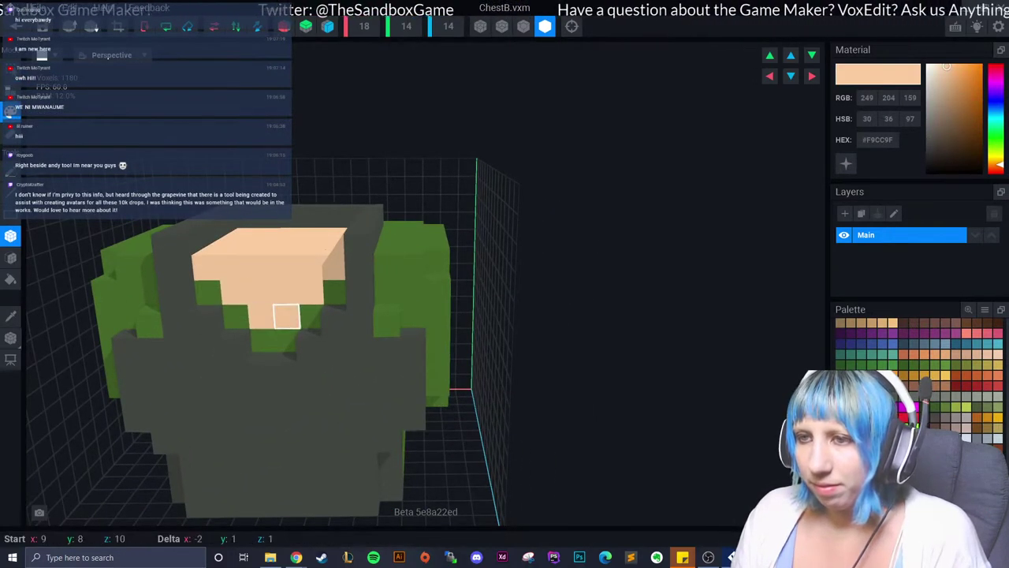
pyautogui.scroll(-2, 282, 315)
pyautogui.scroll(-3, 255, 342)
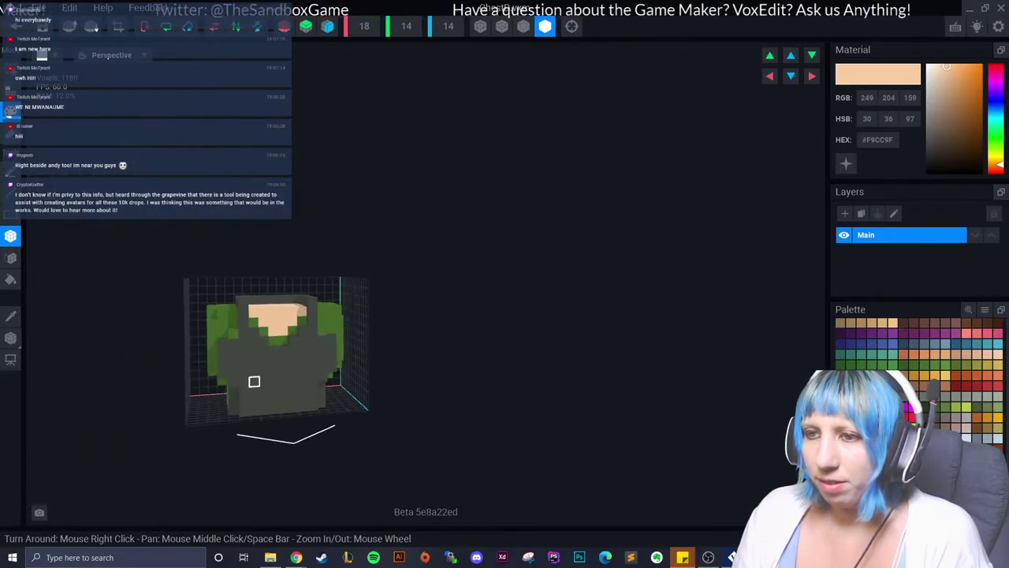
pyautogui.moveTo(254, 342)
pyautogui.mouseDown(button='right')
pyautogui.moveTo(246, 382)
pyautogui.moveTo(300, 380)
pyautogui.mouseUp(button='right')
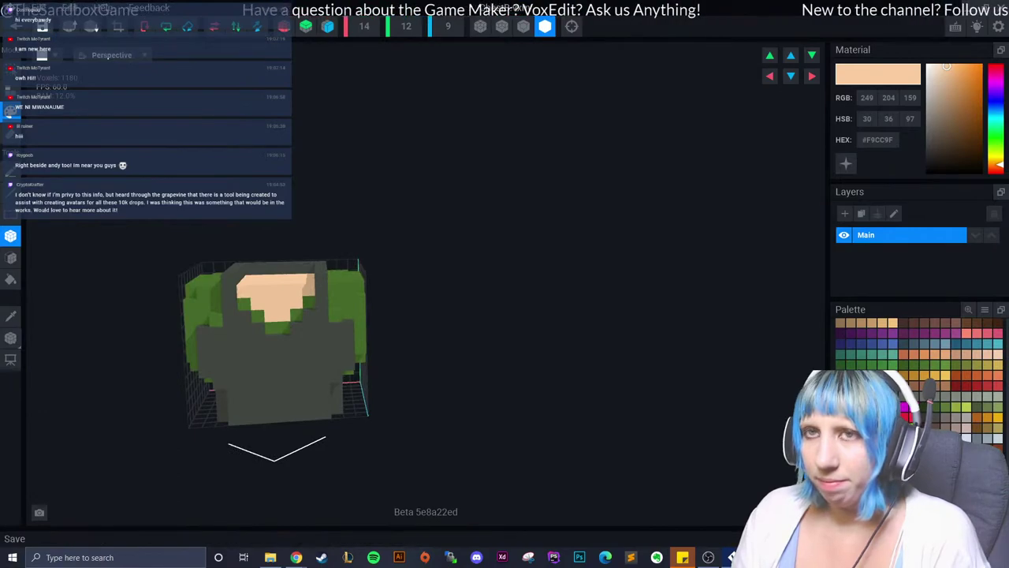
pyautogui.hotkey('alt', 'F4')
pyautogui.press('Return')
# Save and reopen Avatar_V2 from the start screen, then open the Belly part for editing.
pyautogui.scroll(2, 485, 233)
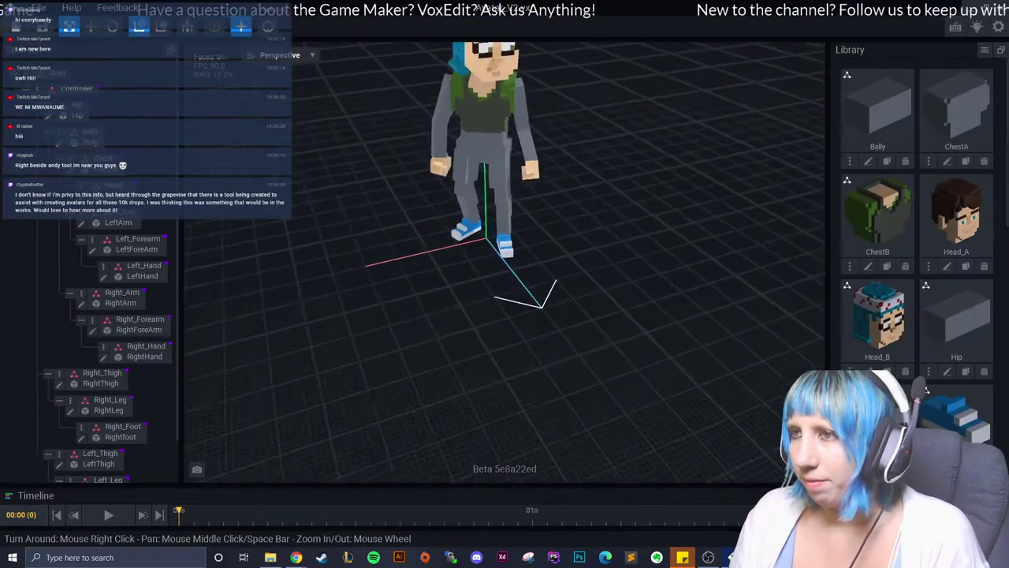
pyautogui.scroll(2, 485, 232)
pyautogui.scroll(1, 485, 232)
pyautogui.moveTo(487, 230); pyautogui.dragTo(552, 233, button='right')
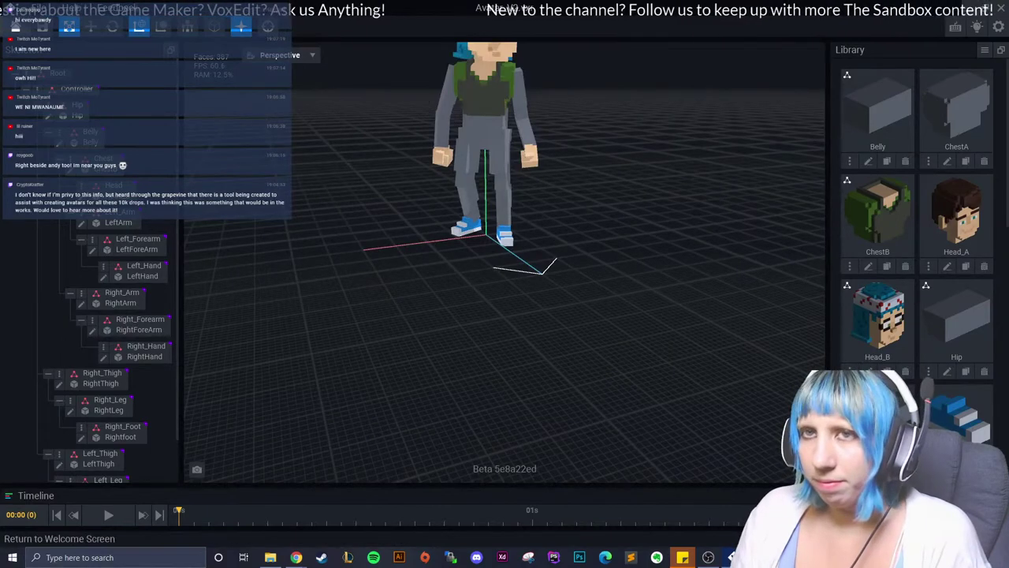
pyautogui.click(16, 26)
pyautogui.click(405, 203)
pyautogui.click(226, 237)
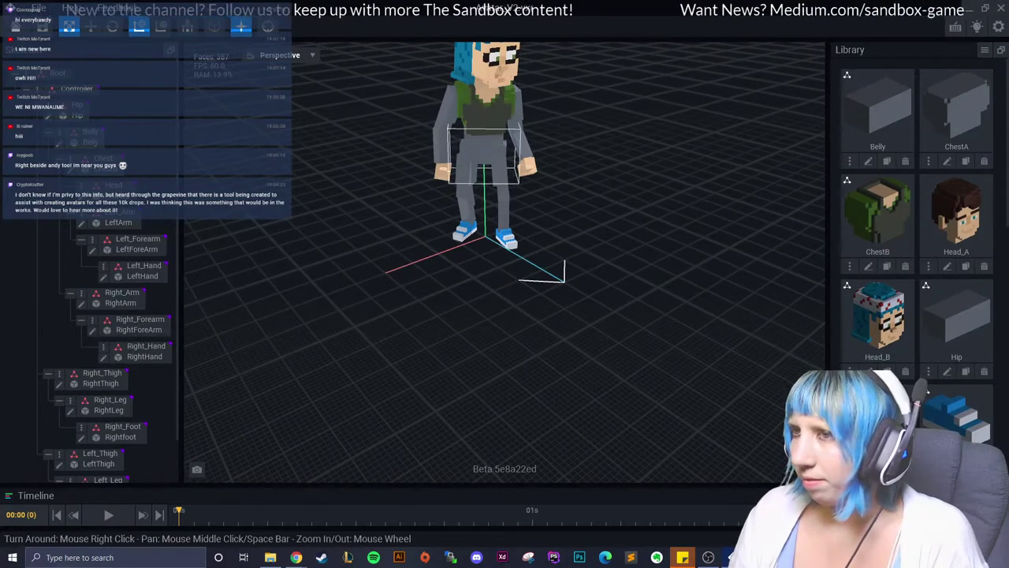
pyautogui.moveTo(484, 134); pyautogui.dragTo(473, 154, button='right')
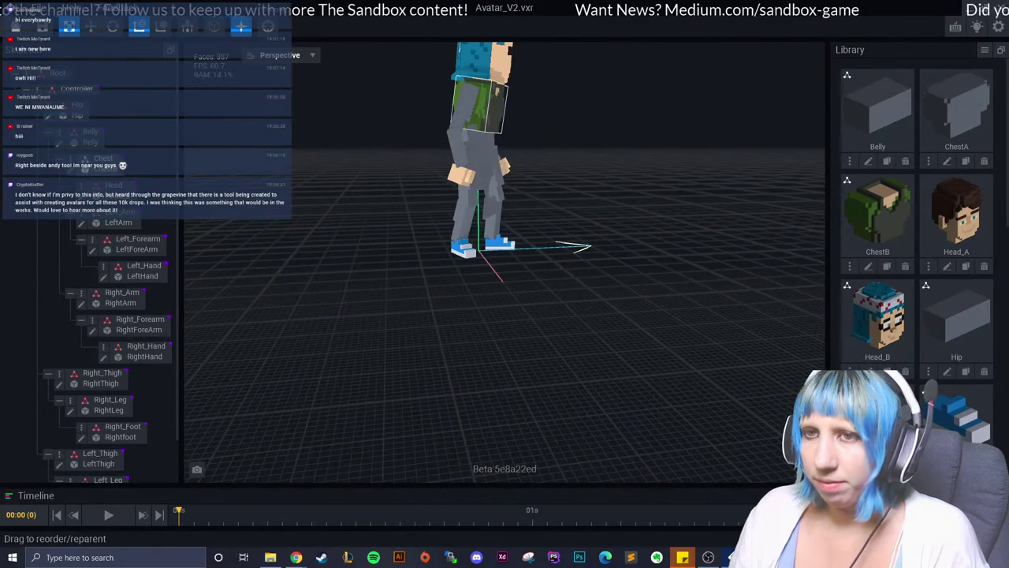
pyautogui.click(59, 142)
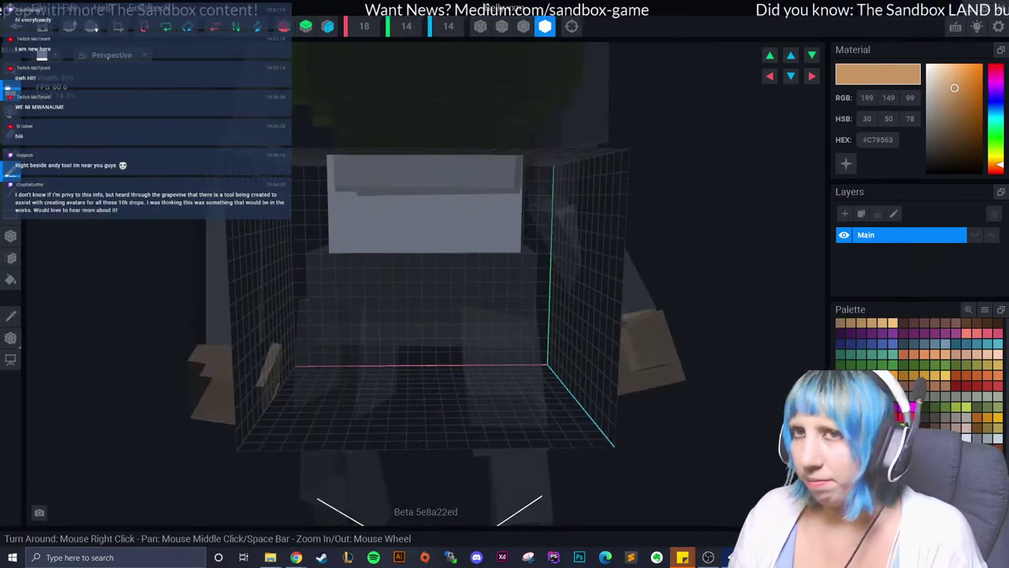
# Close Belly with saving, sample the shirt green from ChestB, and save ChestB back to the avatar.
pyautogui.click(16, 26)
pyautogui.click(410, 203)
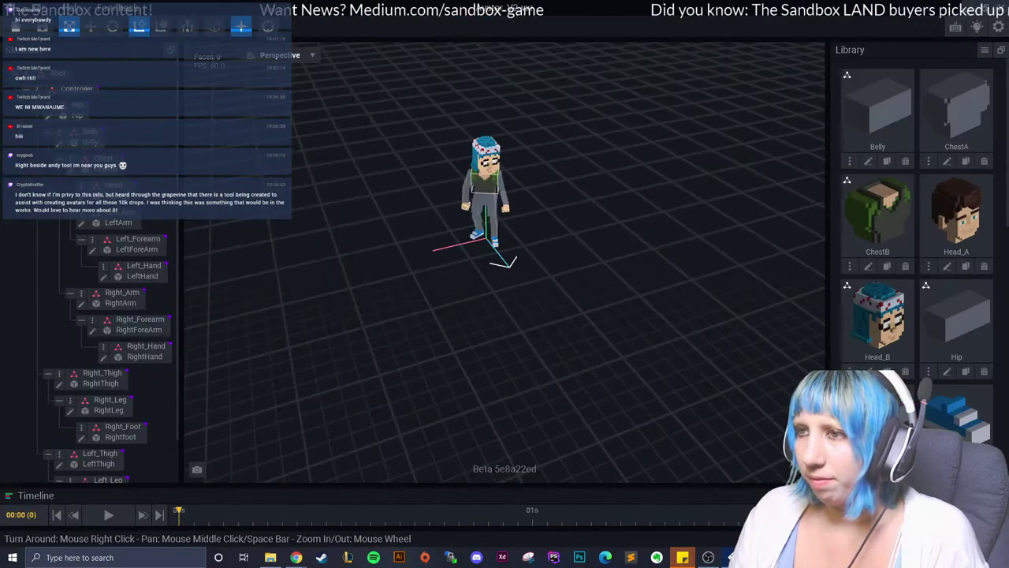
pyautogui.click(869, 265)
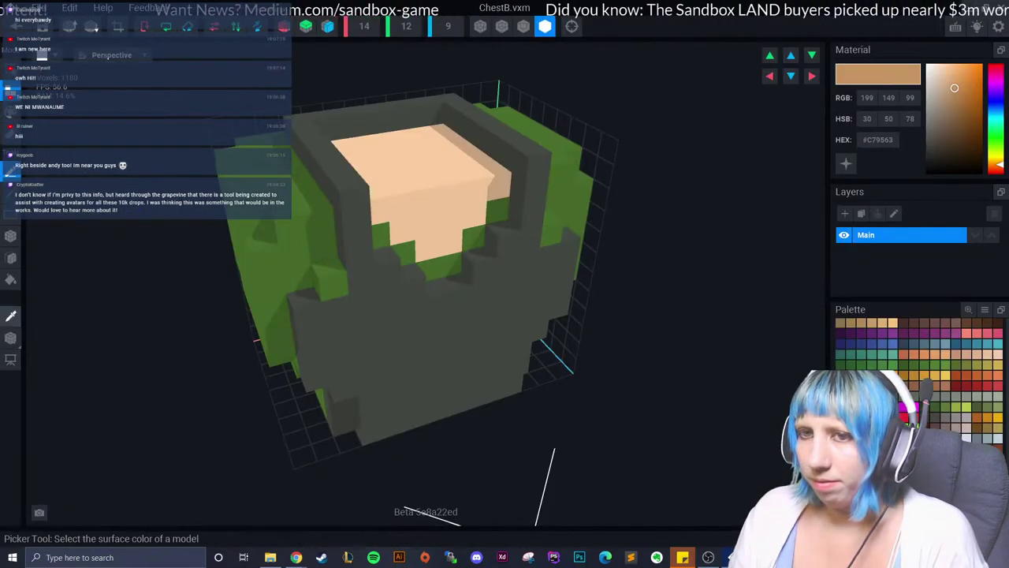
pyautogui.click(924, 364)
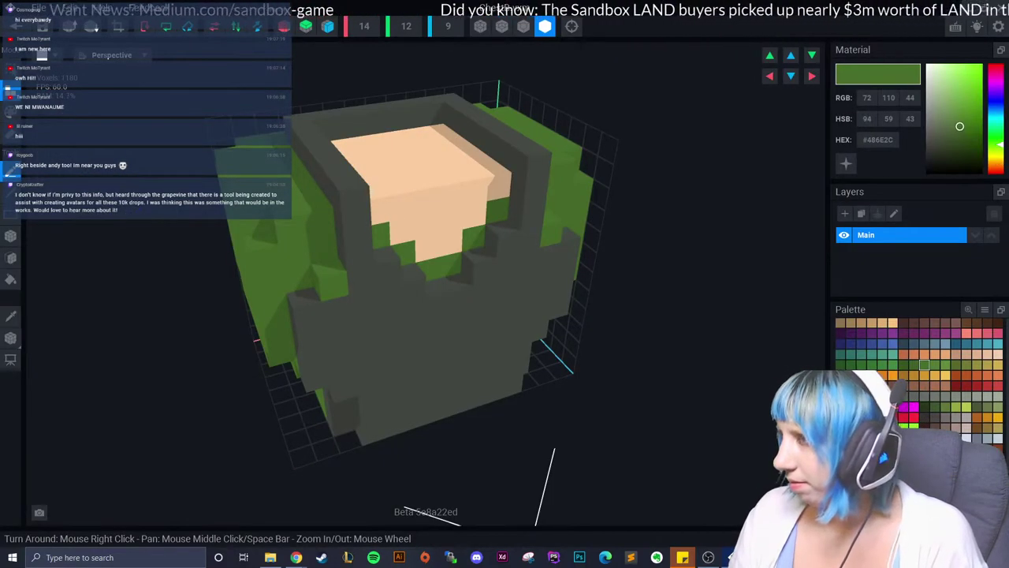
pyautogui.click(14, 164)
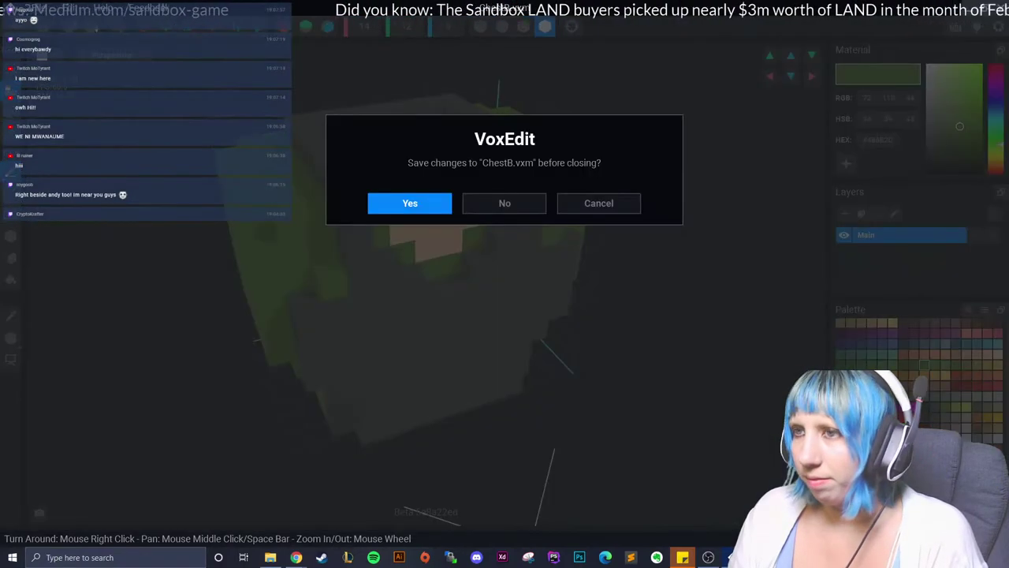
pyautogui.click(410, 203)
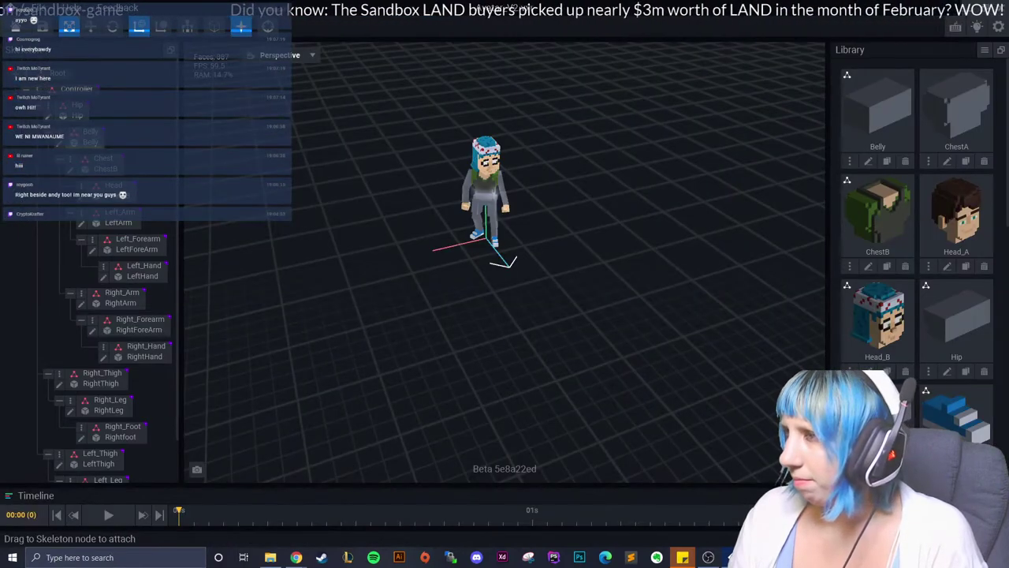
# Open Belly and paint the whole grey belly box in shirt green #486E2C.
pyautogui.click(869, 161)
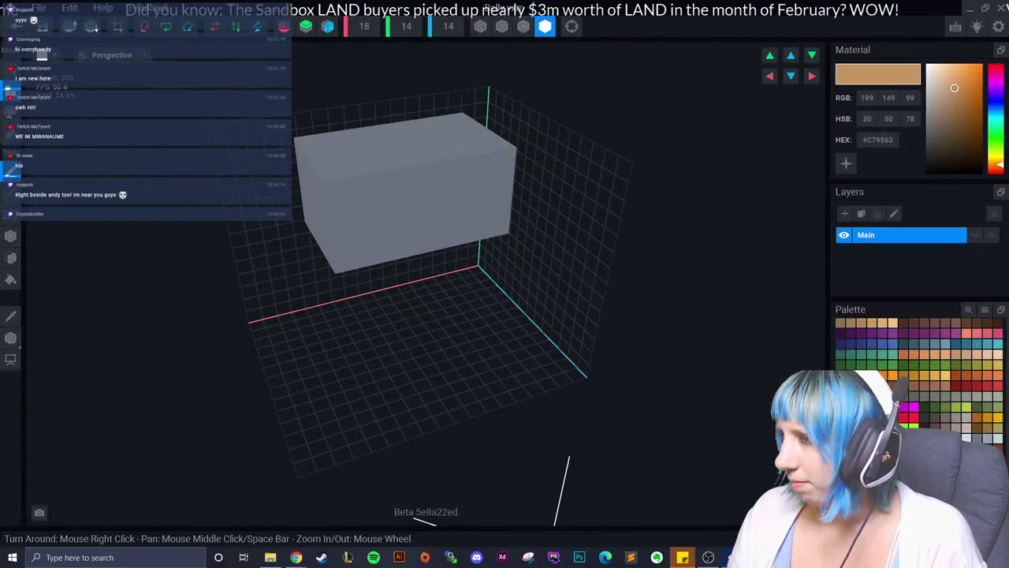
pyautogui.click(924, 365)
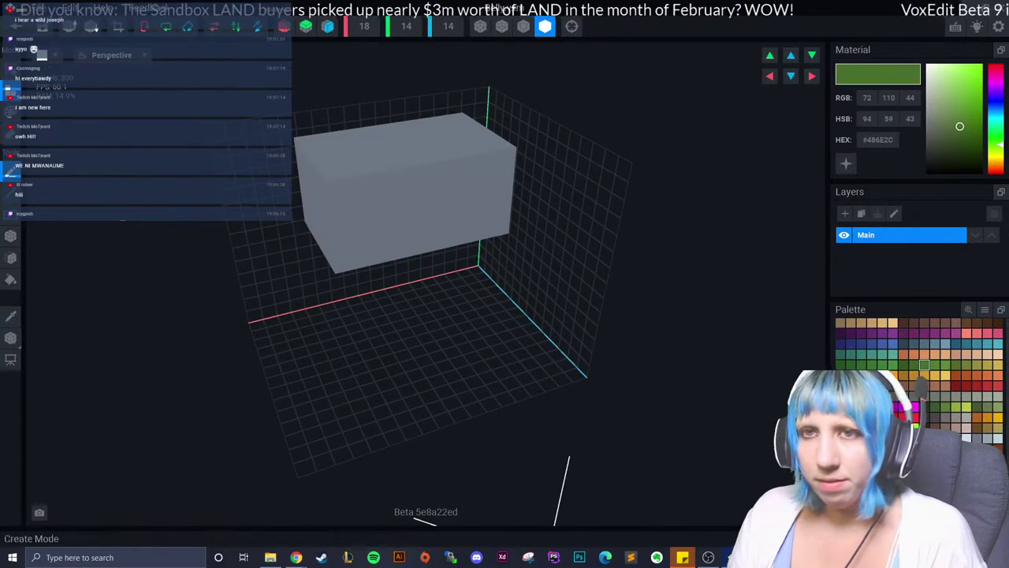
pyautogui.click(11, 235)
pyautogui.moveTo(236, 237); pyautogui.dragTo(384, 150, button='right')
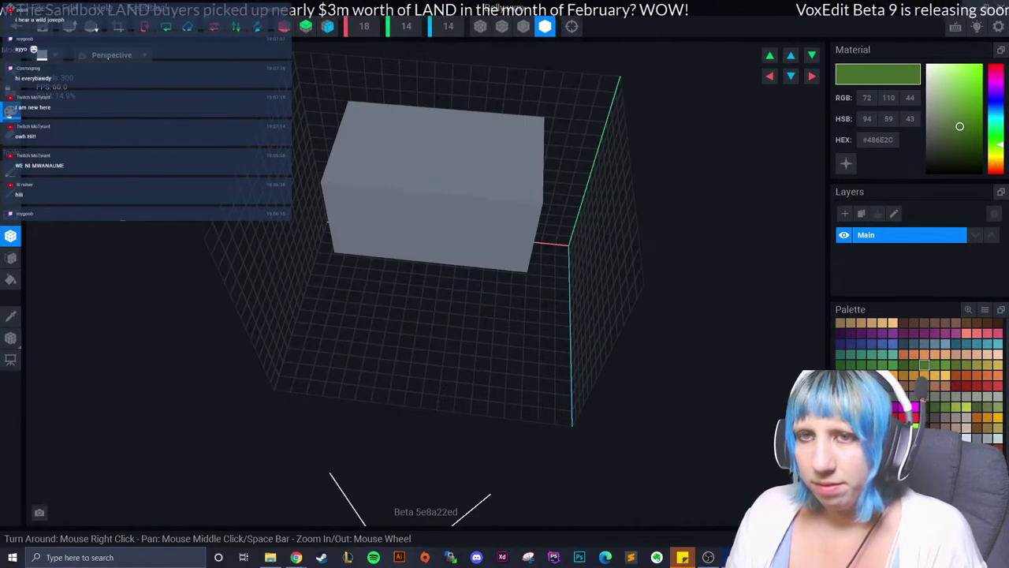
pyautogui.click(10, 279)
pyautogui.click(377, 220)
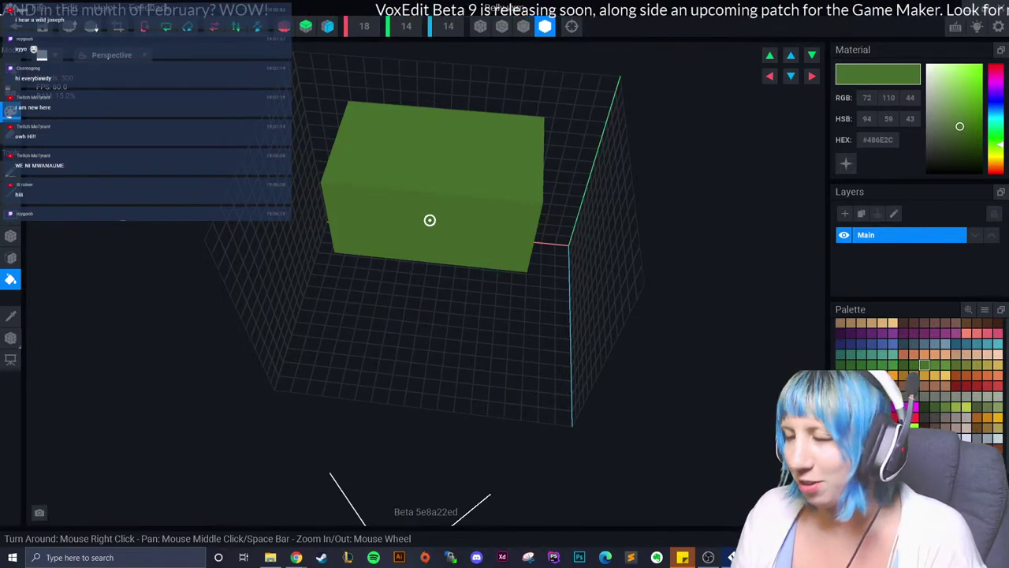
# Shrink the Belly volume from 18×14×14 to 10×5×6 around the green block.
pyautogui.moveTo(428, 218); pyautogui.dragTo(430, 220, button='right')
pyautogui.scroll(-3, 376, 236)
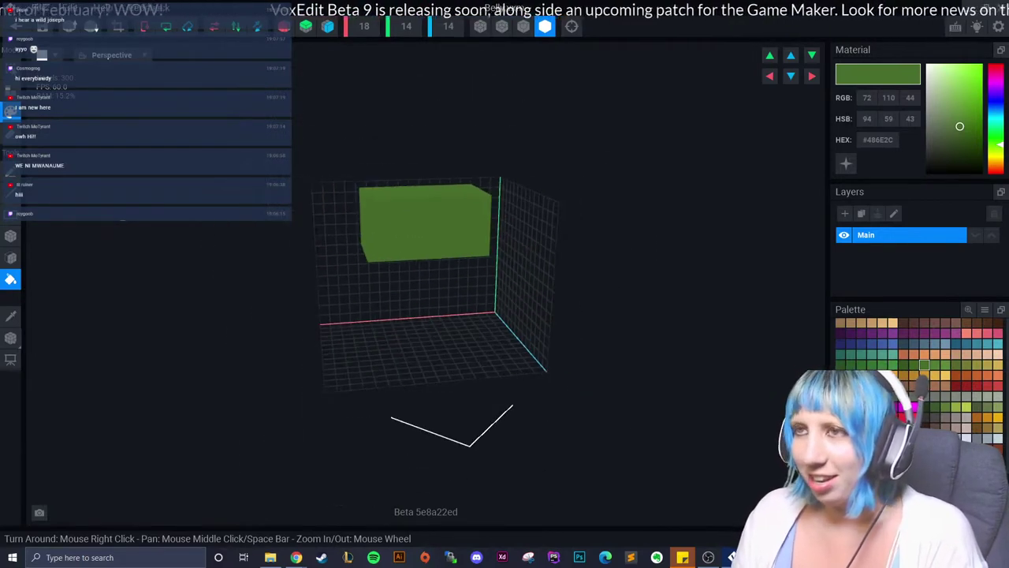
pyautogui.click(11, 110)
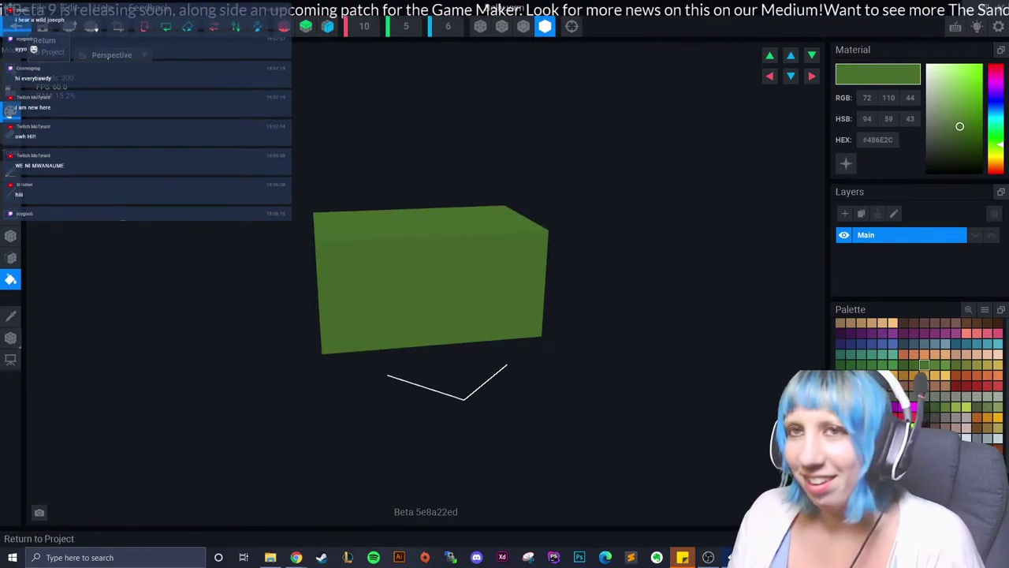
# Save Belly, return to Avatar_V2, and zoom in to view the green belly from the side.
pyautogui.click(15, 26)
pyautogui.click(410, 203)
pyautogui.scroll(2, 505, 236)
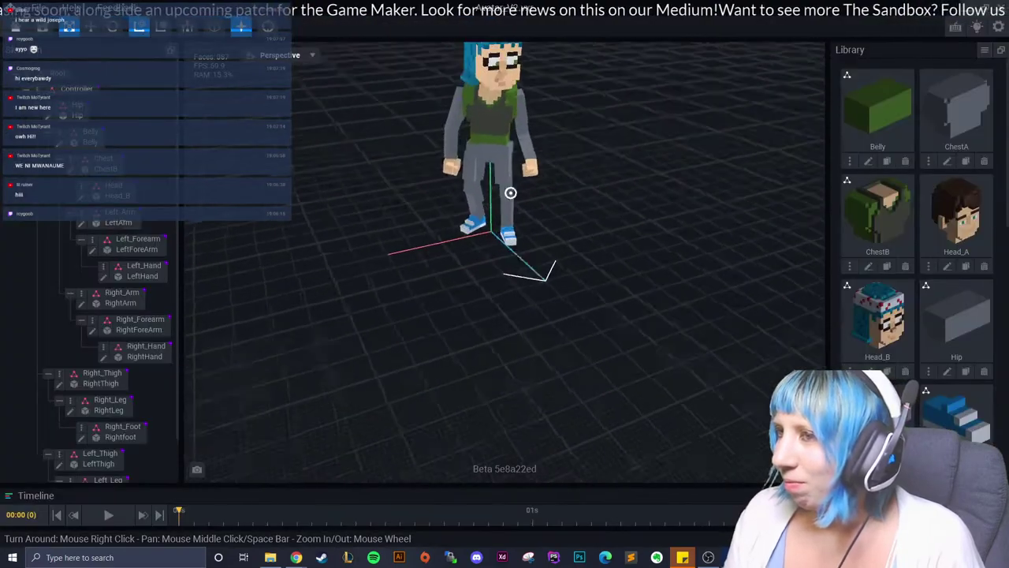
pyautogui.scroll(2, 504, 236)
pyautogui.scroll(2, 504, 237)
pyautogui.scroll(2, 505, 237)
pyautogui.moveTo(514, 150); pyautogui.dragTo(514, 148, button='right')
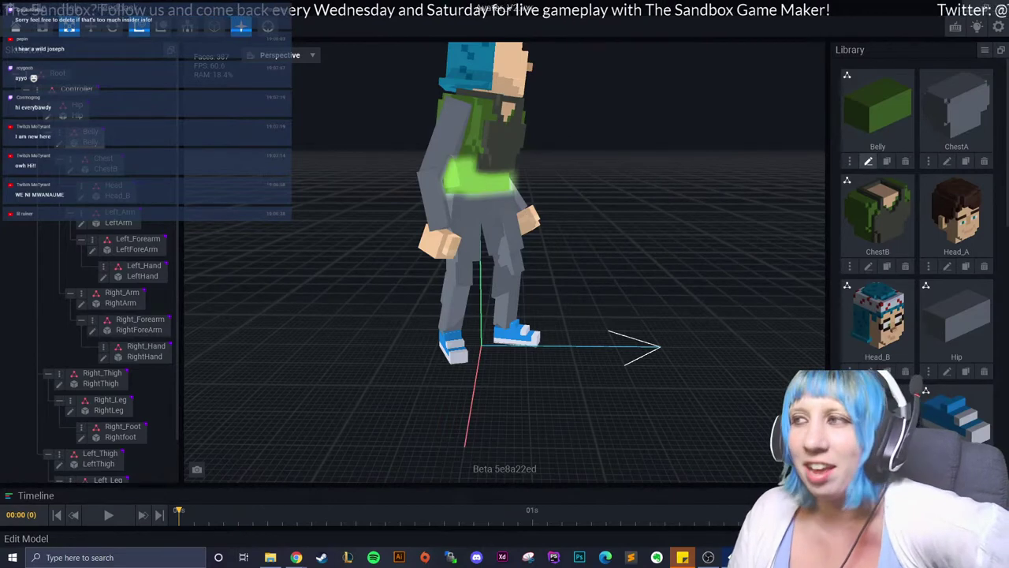
# Open the Belly model to inspect the green block, then close it with saving.
pyautogui.click(868, 161)
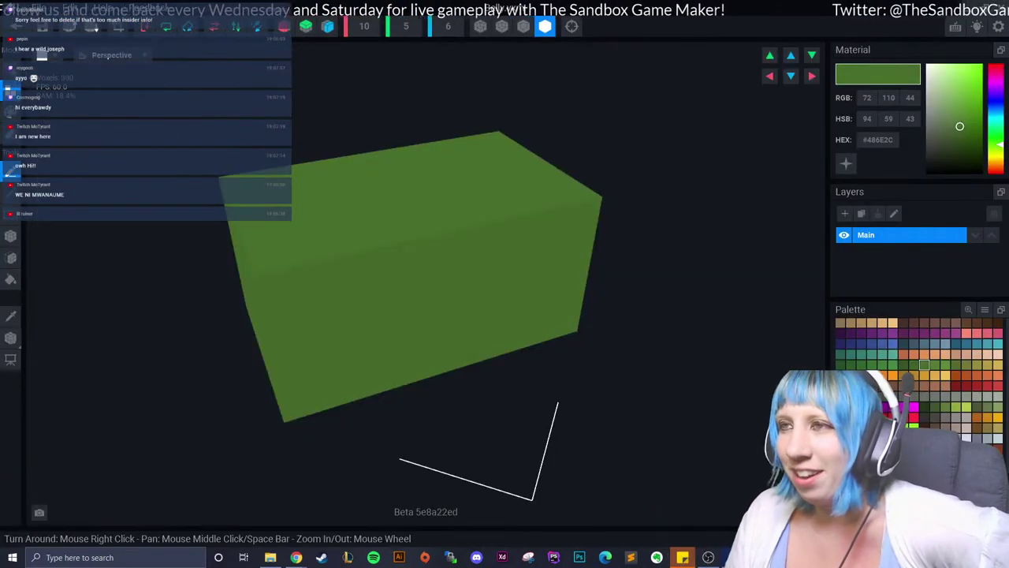
pyautogui.moveTo(474, 137); pyautogui.dragTo(487, 151, button='right')
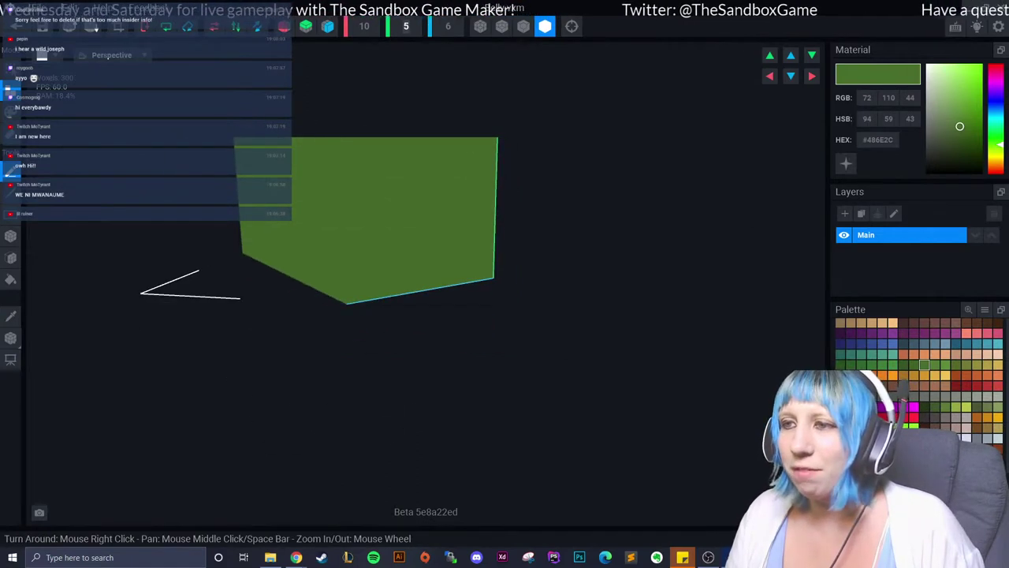
pyautogui.moveTo(394, 205)
pyautogui.mouseDown(button='right')
pyautogui.moveTo(410, 205)
pyautogui.moveTo(378, 205)
pyautogui.mouseUp(button='right')
pyautogui.hotkey('alt', 'F4')
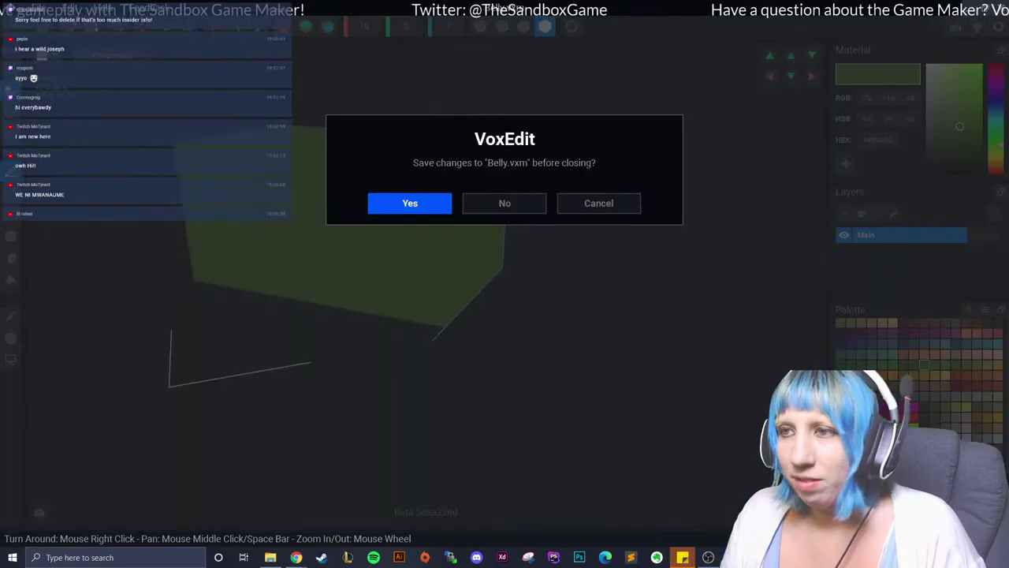
pyautogui.press('Return')
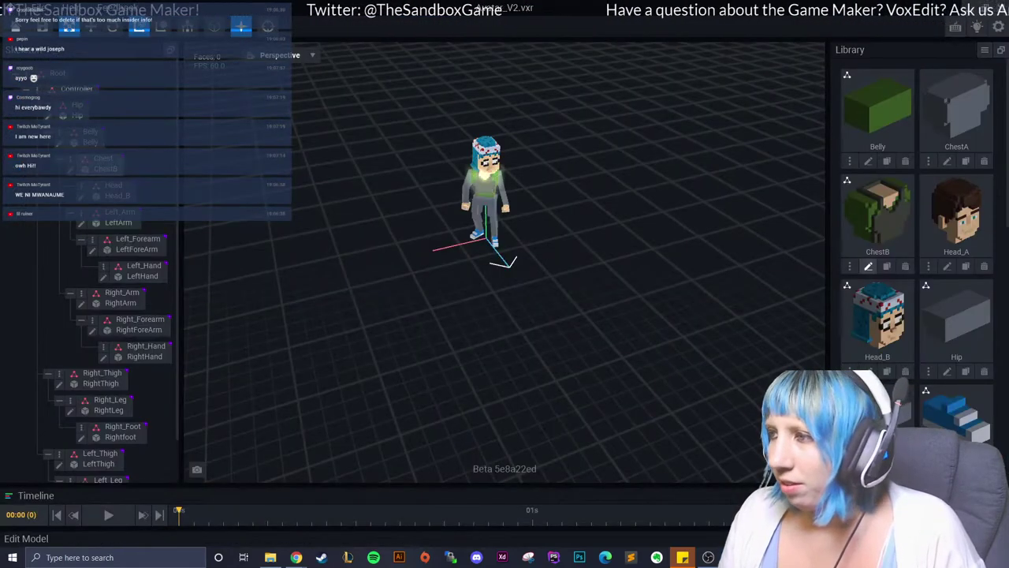
# Open ChestB, pick its dark grey #464A44, and switch to the Sandbox marketplace in Chrome.
pyautogui.click(869, 266)
pyautogui.keyDown('alt'); pyautogui.click(415, 352); pyautogui.keyUp('alt')
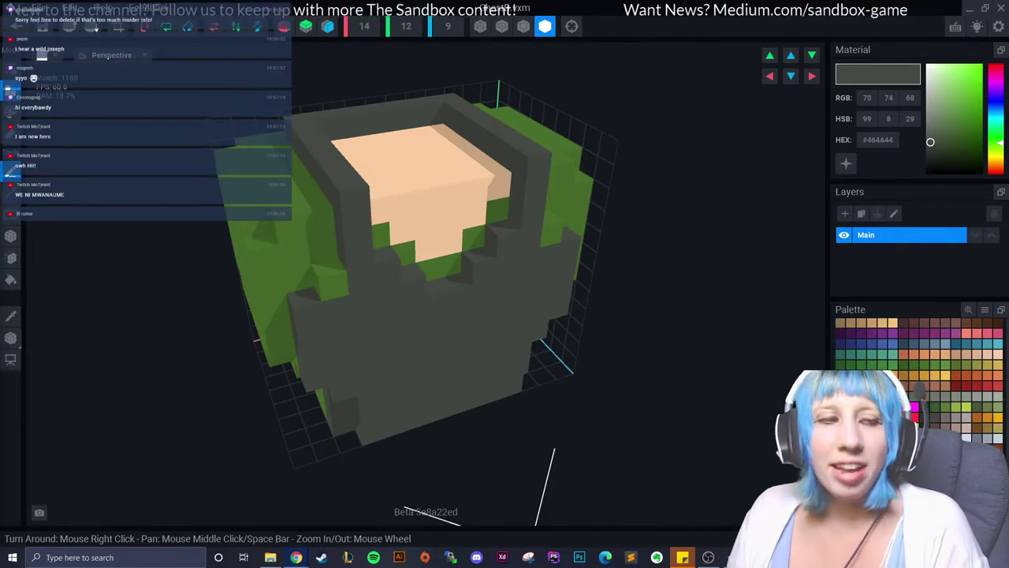
pyautogui.hotkey('alt', 'Tab')
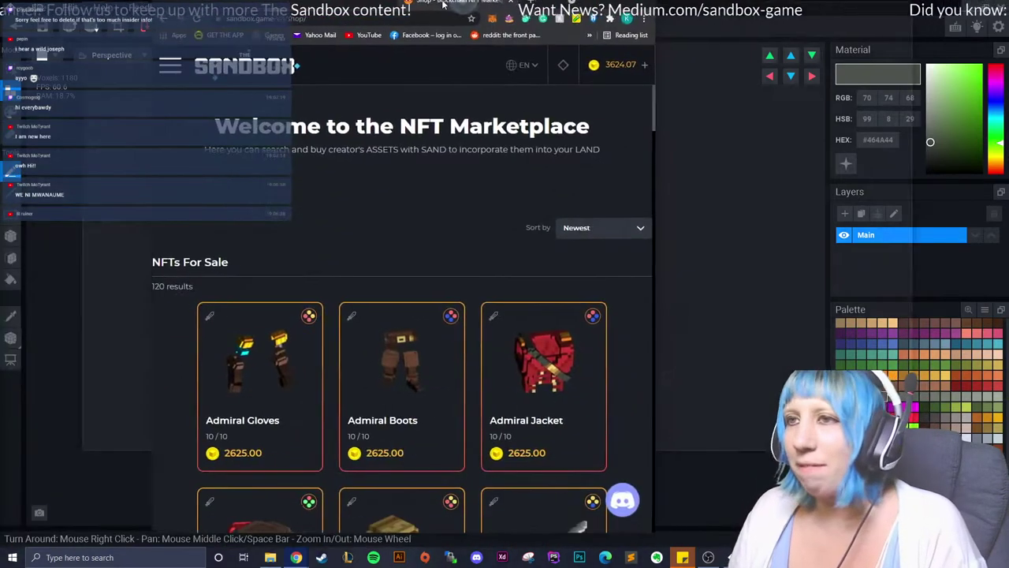
# Scroll the NFTs For Sale grid and open Turtle Treasure, the common animal Entity priced 26.25.
pyautogui.scroll(-1, 630, 315)
pyautogui.scroll(-2, 592, 331)
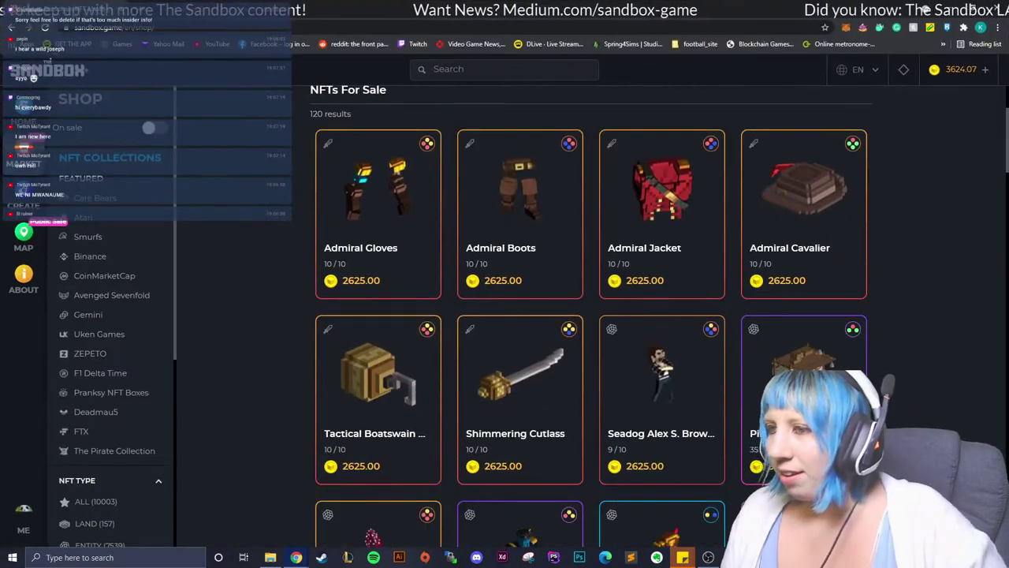
pyautogui.scroll(-2, 592, 331)
pyautogui.scroll(-2, 591, 316)
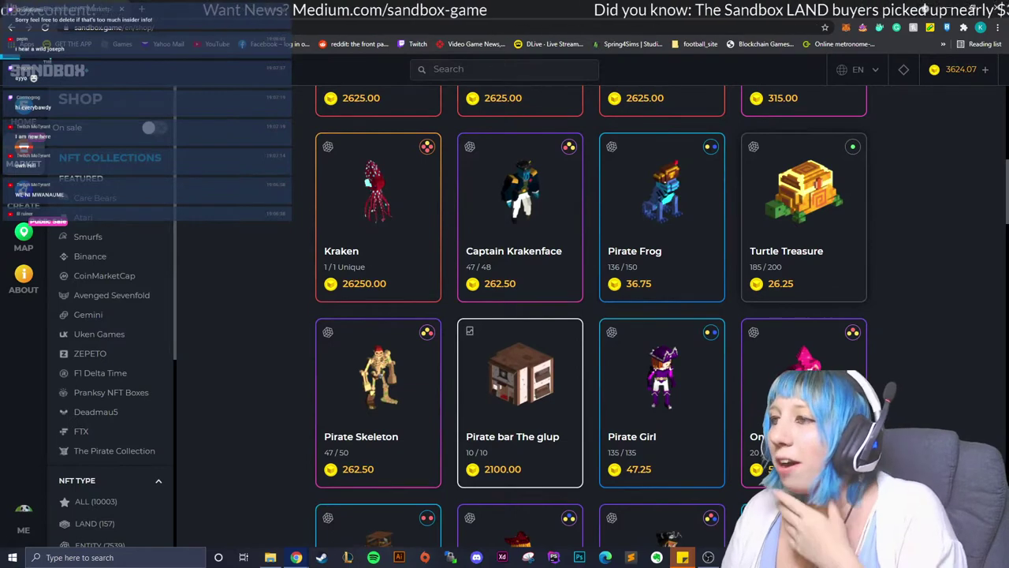
pyautogui.click(803, 189)
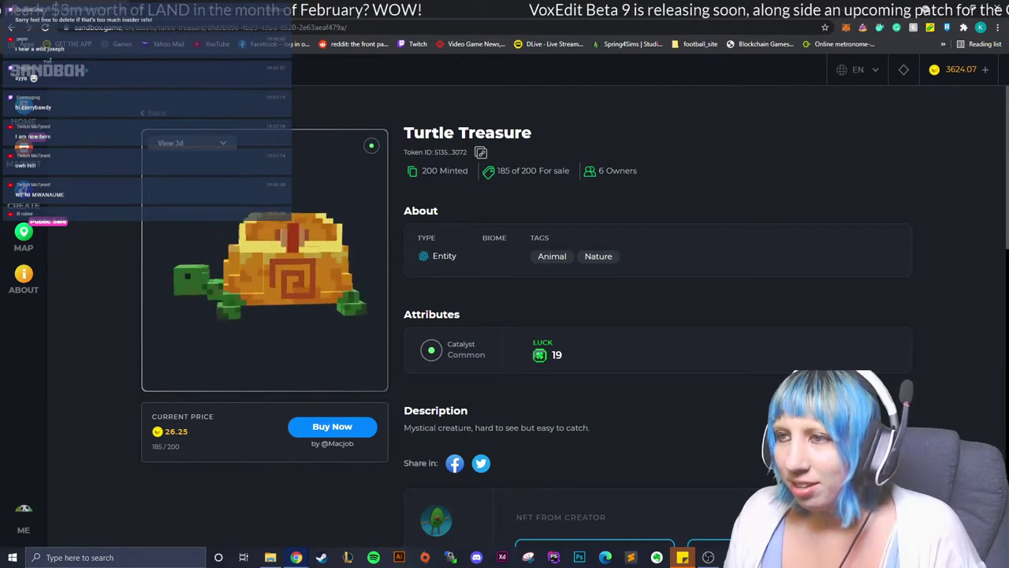
# Return to the shop grid and open The Black Mermaid, the Legendary pirate ship priced 4725.00.
pyautogui.hotkey('alt', 'Left')
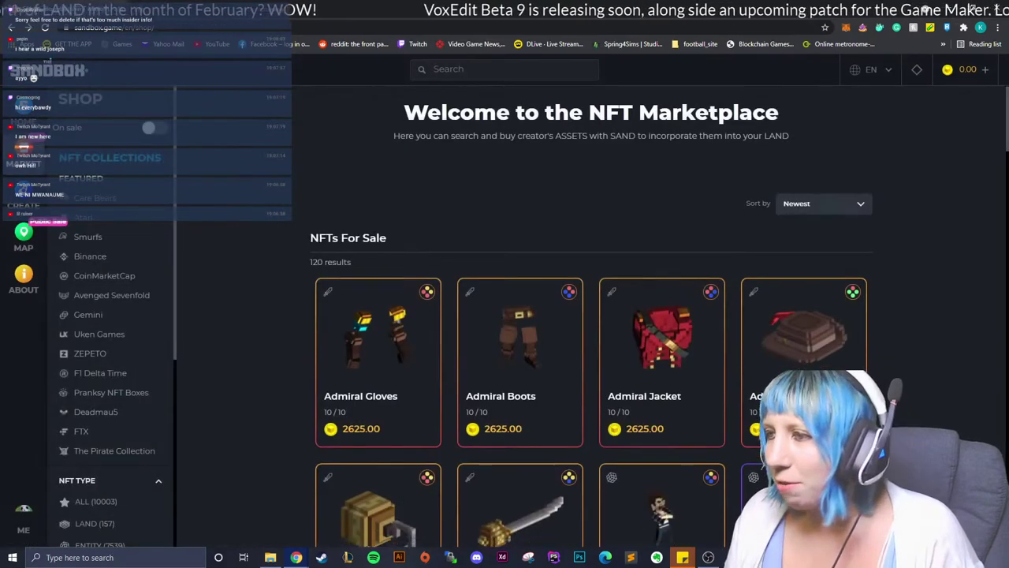
pyautogui.scroll(-2, 521, 481)
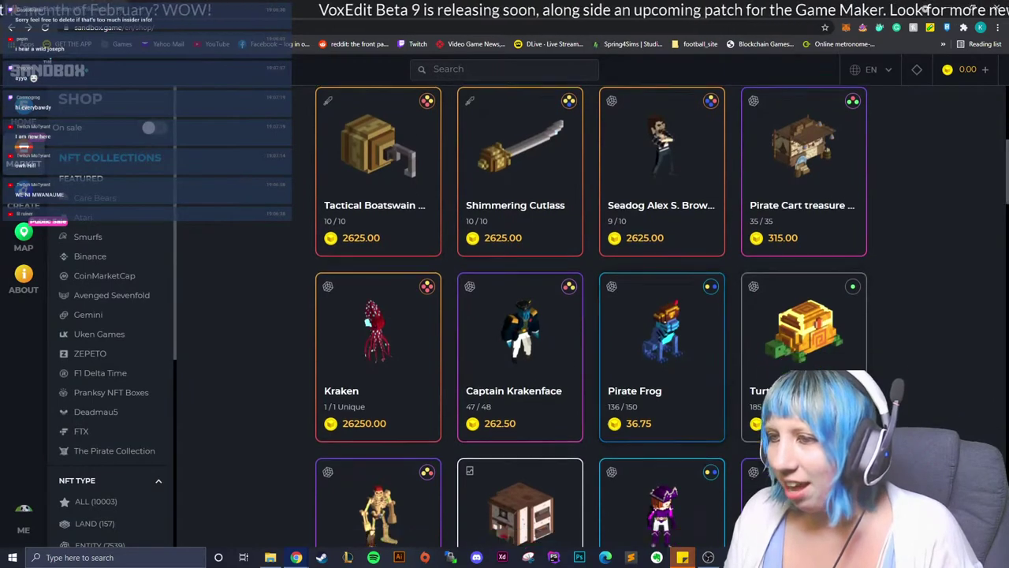
pyautogui.scroll(-1, 591, 315)
pyautogui.scroll(-1, 592, 316)
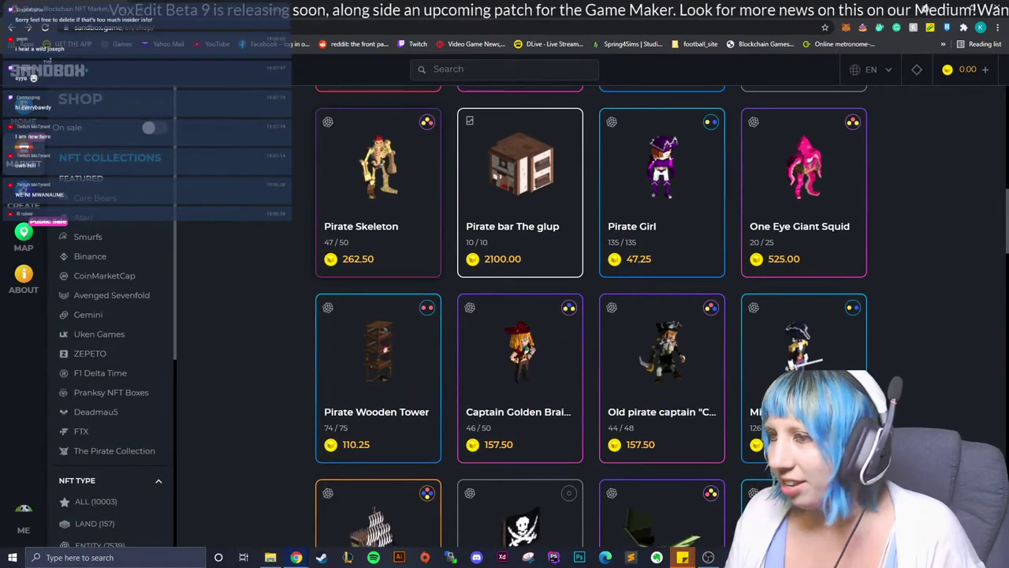
pyautogui.scroll(-2, 584, 315)
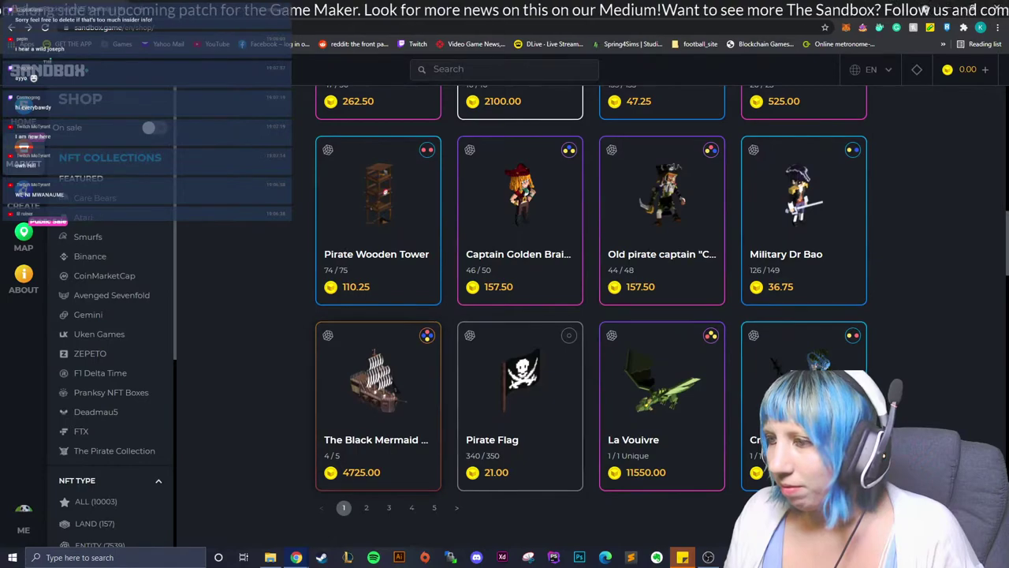
pyautogui.scroll(10, 591, 316)
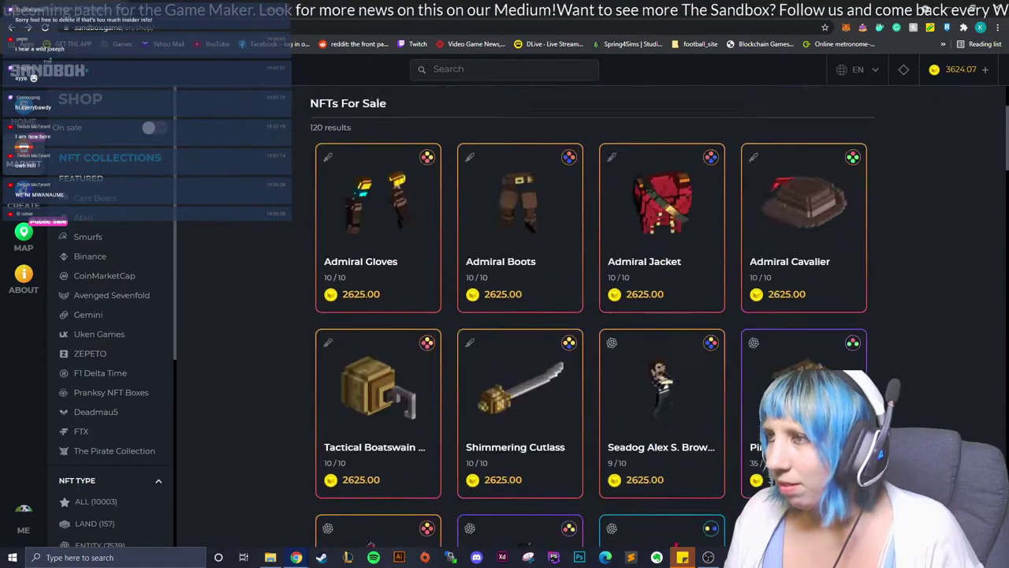
pyautogui.scroll(-8, 592, 316)
pyautogui.scroll(-4, 592, 315)
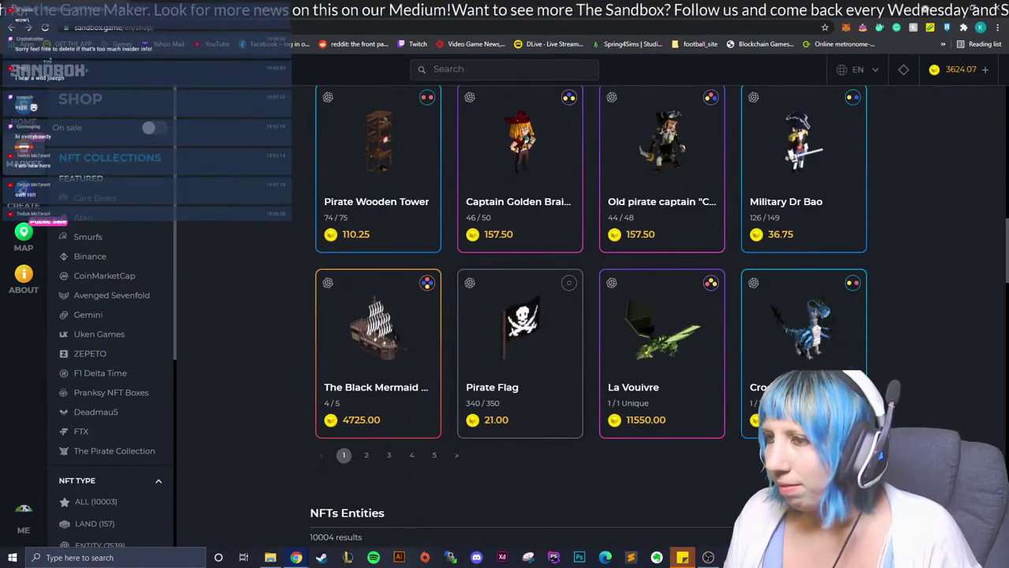
pyautogui.click(377, 331)
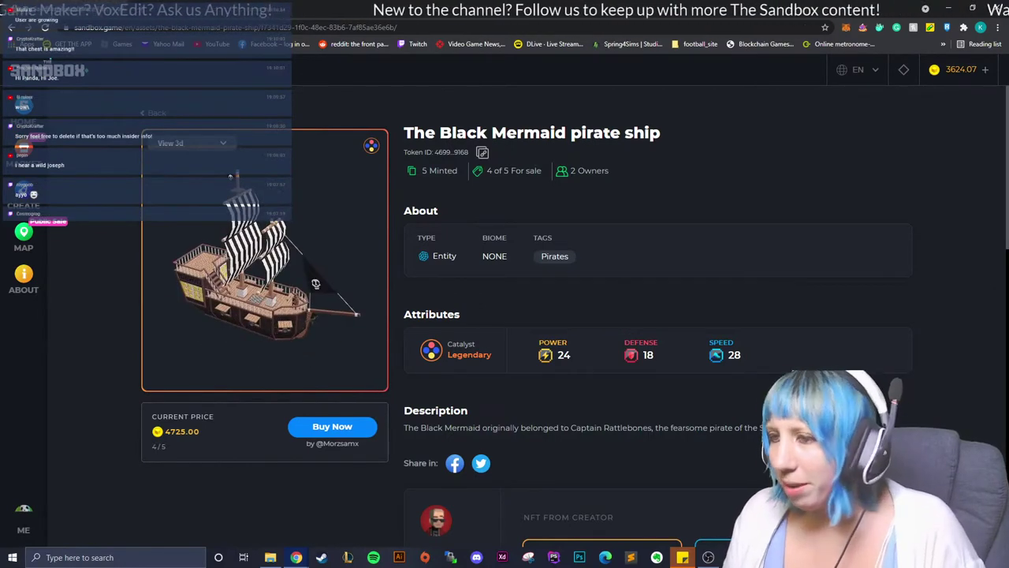
# Leave The Black Mermaid page and scroll back to the 120-item NFTs For Sale grid.
pyautogui.scroll(-2, 315, 283)
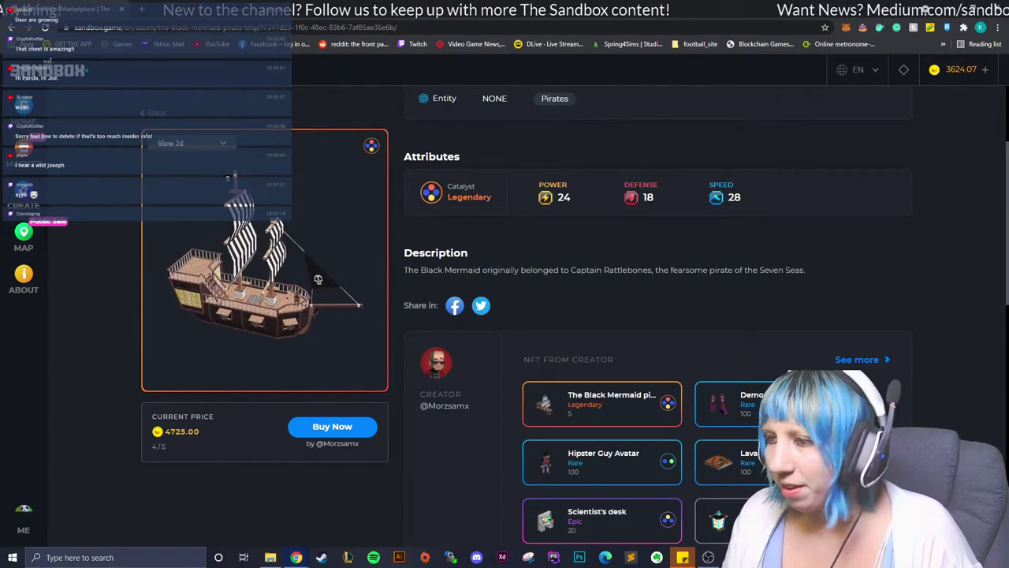
pyautogui.hotkey('alt', 'Left')
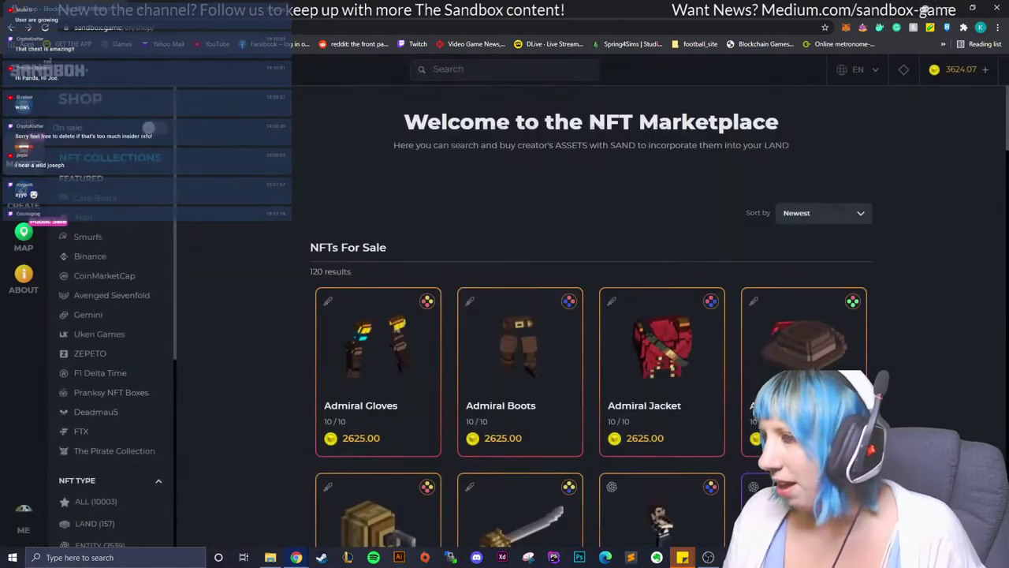
pyautogui.scroll(-3, 591, 316)
pyautogui.scroll(-2, 592, 316)
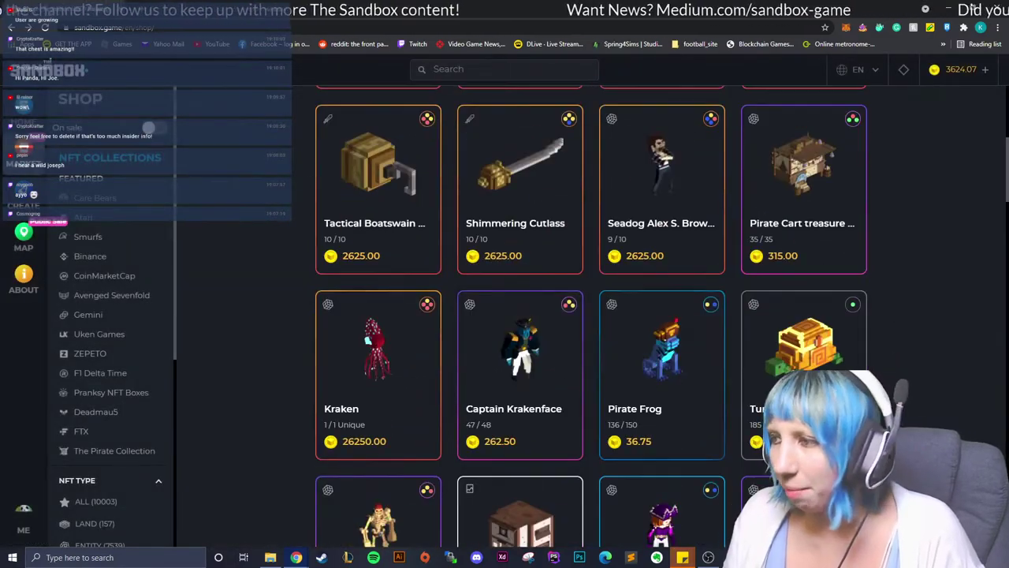
pyautogui.scroll(-3, 591, 315)
pyautogui.scroll(-3, 592, 316)
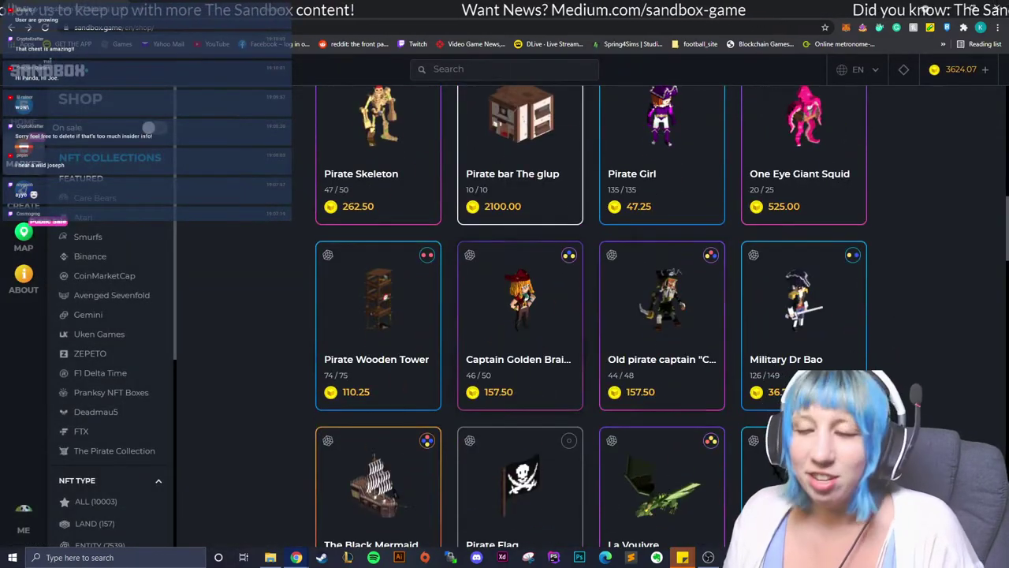
pyautogui.scroll(-3, 591, 315)
pyautogui.scroll(3, 591, 315)
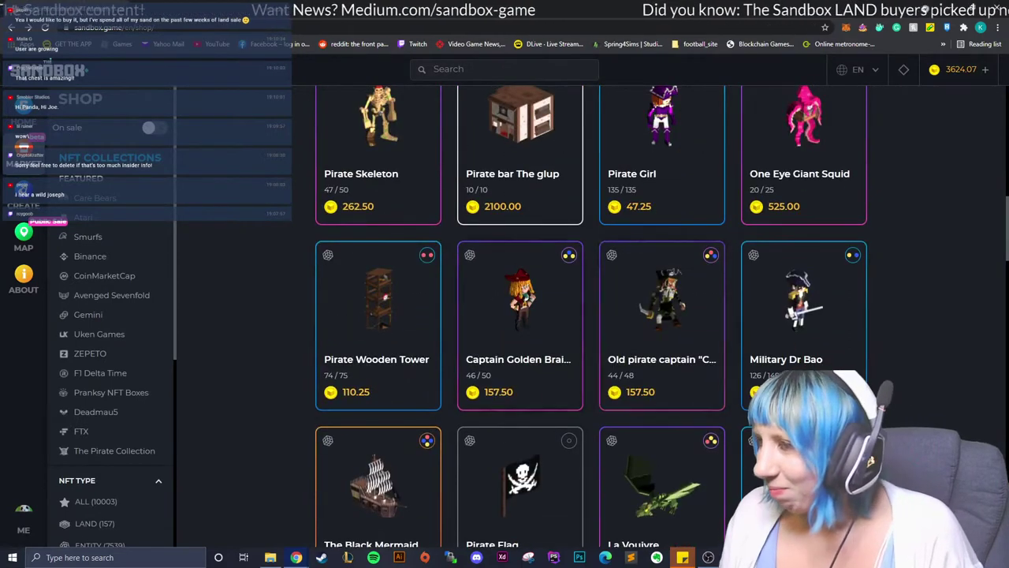
pyautogui.scroll(1, 592, 315)
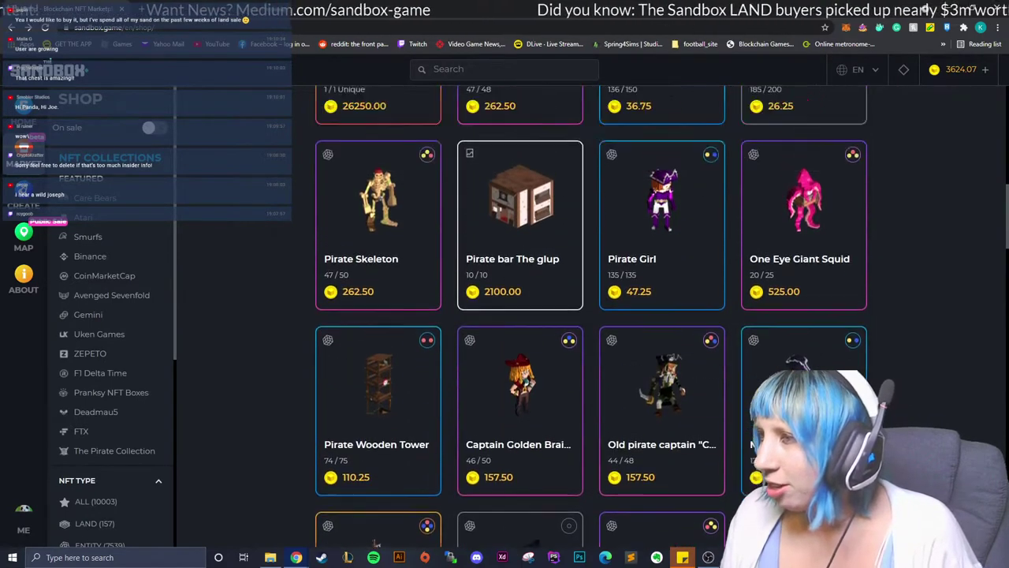
pyautogui.scroll(-2, 591, 315)
pyautogui.scroll(-2, 591, 315)
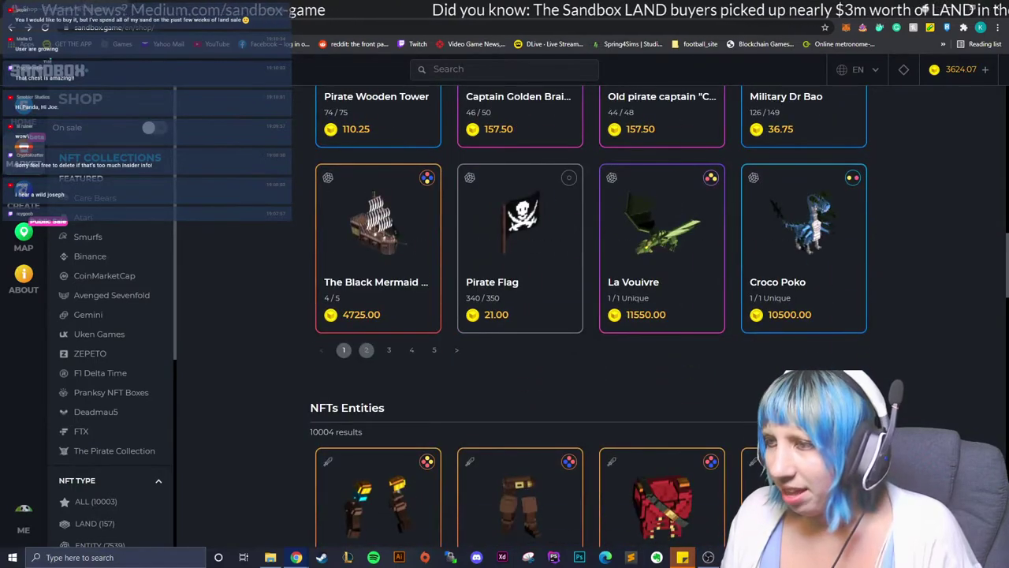
pyautogui.scroll(-10, 591, 315)
pyautogui.scroll(-4, 592, 316)
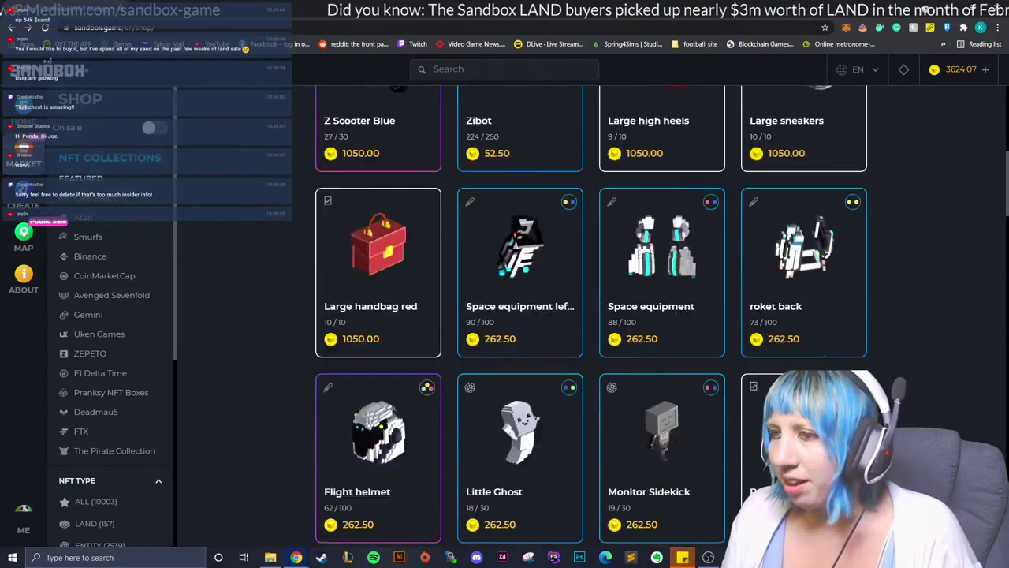
pyautogui.scroll(-4, 591, 315)
pyautogui.scroll(-3, 591, 315)
pyautogui.scroll(5, 592, 315)
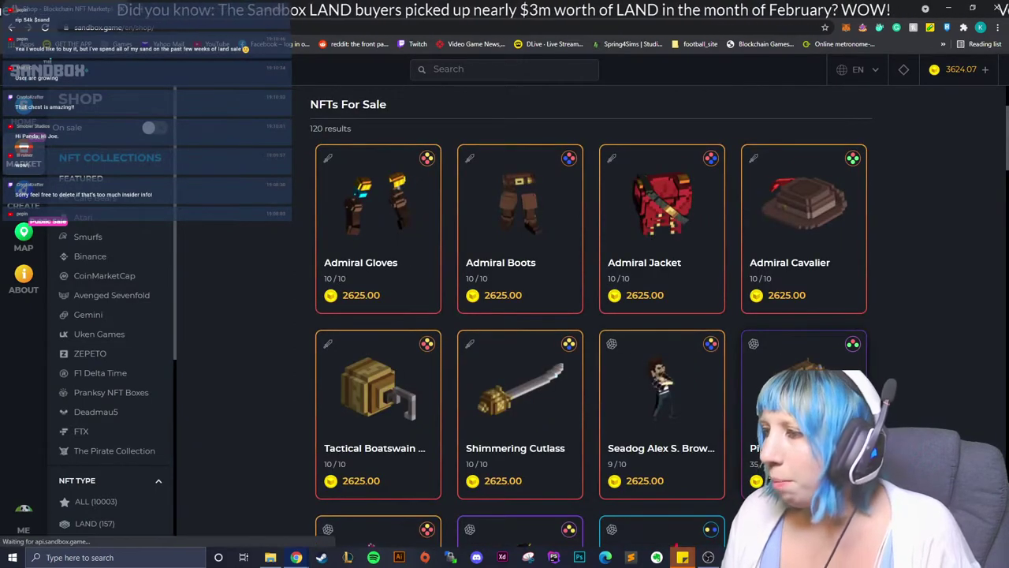
# Open the Pirate Cart treasure map merchant and zoom into its 3D viewer.
pyautogui.click(788, 410)
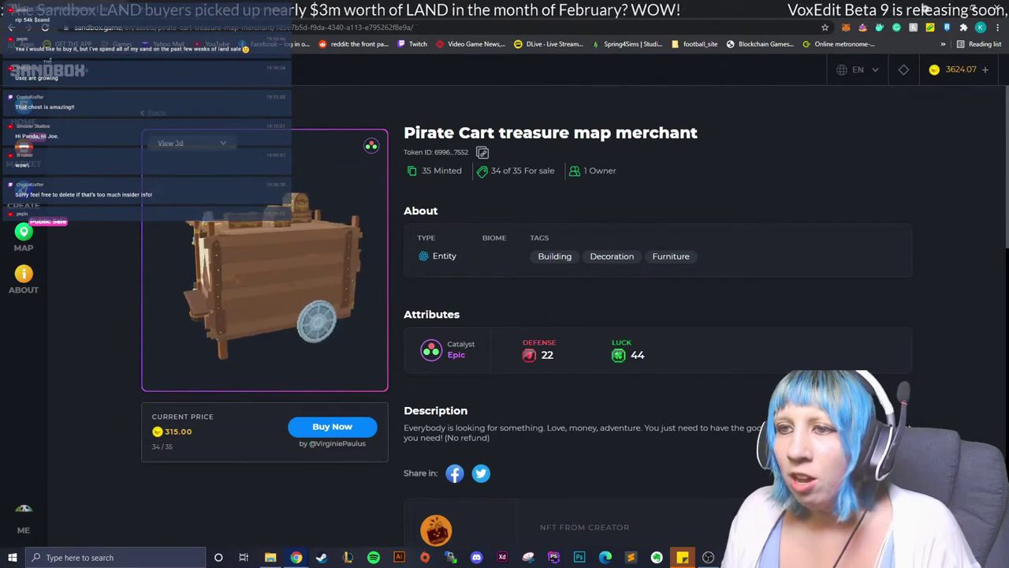
pyautogui.scroll(5, 264, 261)
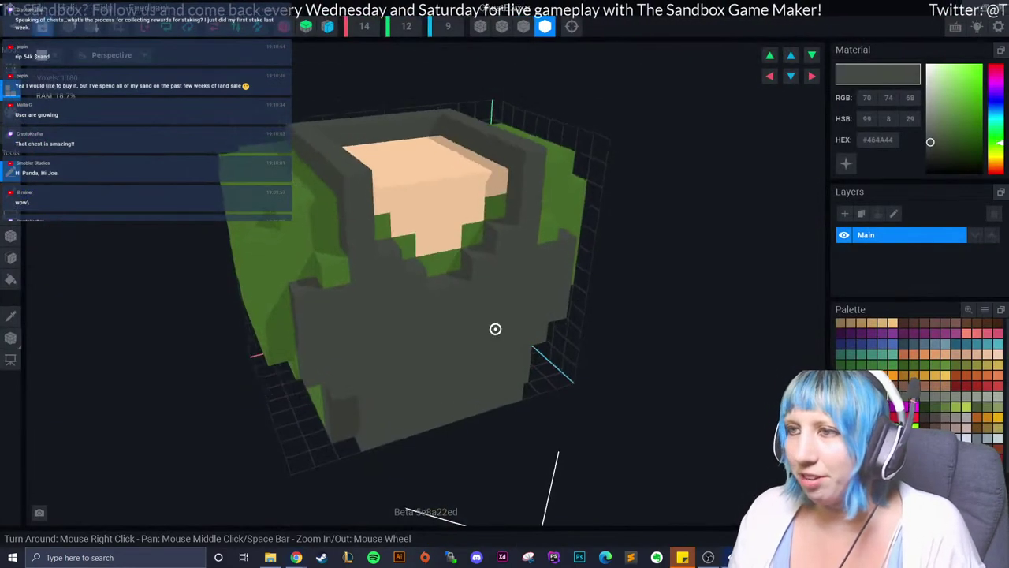
# Close the ChestB chest model and open Belly.vxm from the Library for editing.
pyautogui.click(12, 315)
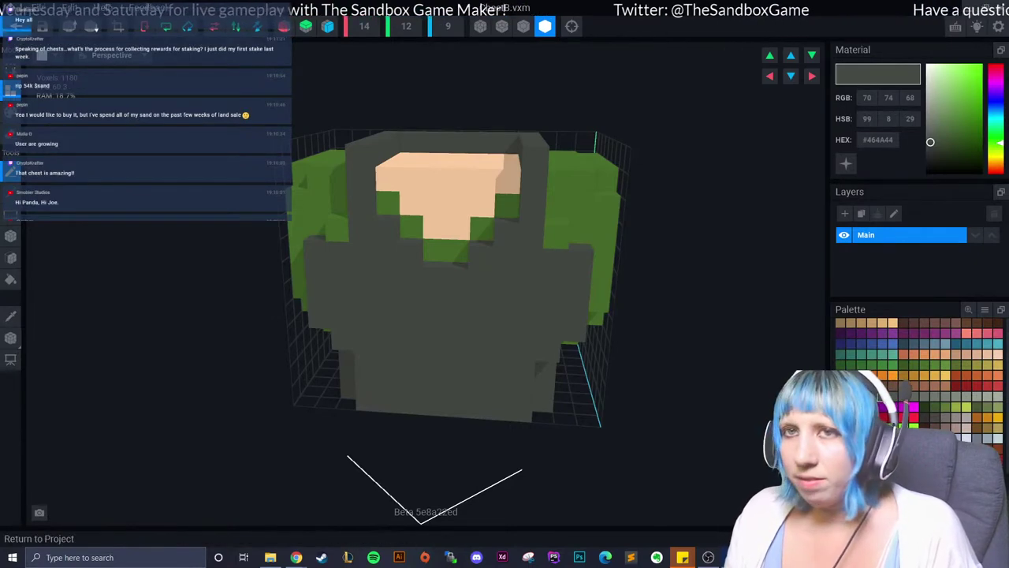
pyautogui.click(15, 26)
pyautogui.click(439, 202)
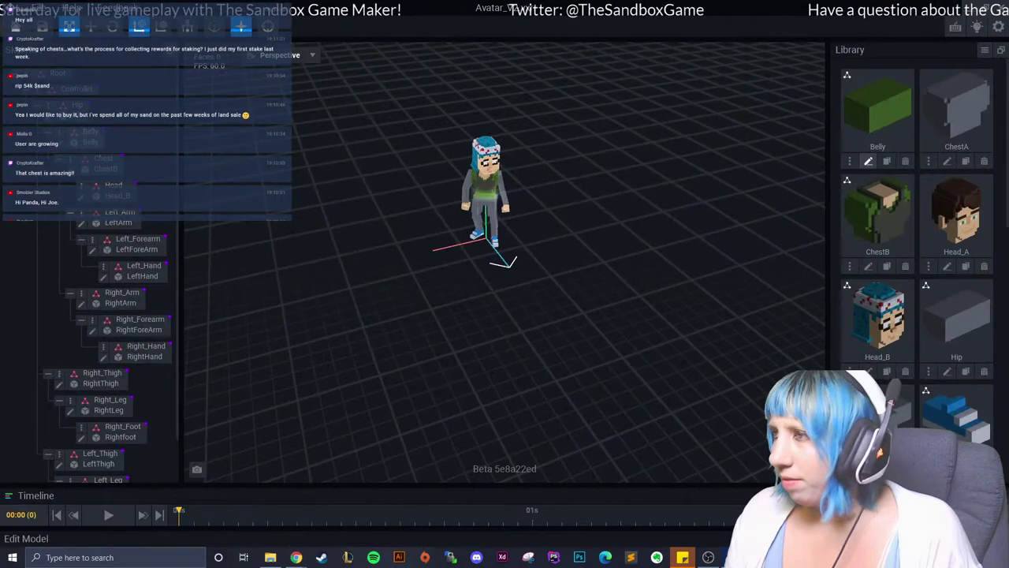
pyautogui.click(868, 160)
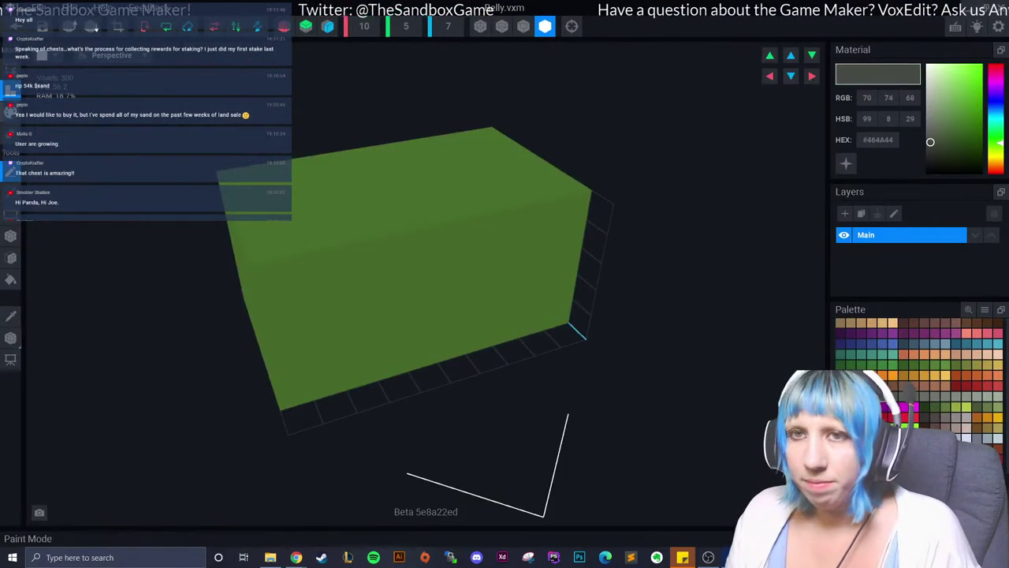
# Box-paint the Belly block's front face dark grey #464A44.
pyautogui.click(10, 235)
pyautogui.moveTo(289, 254); pyautogui.dragTo(273, 353)
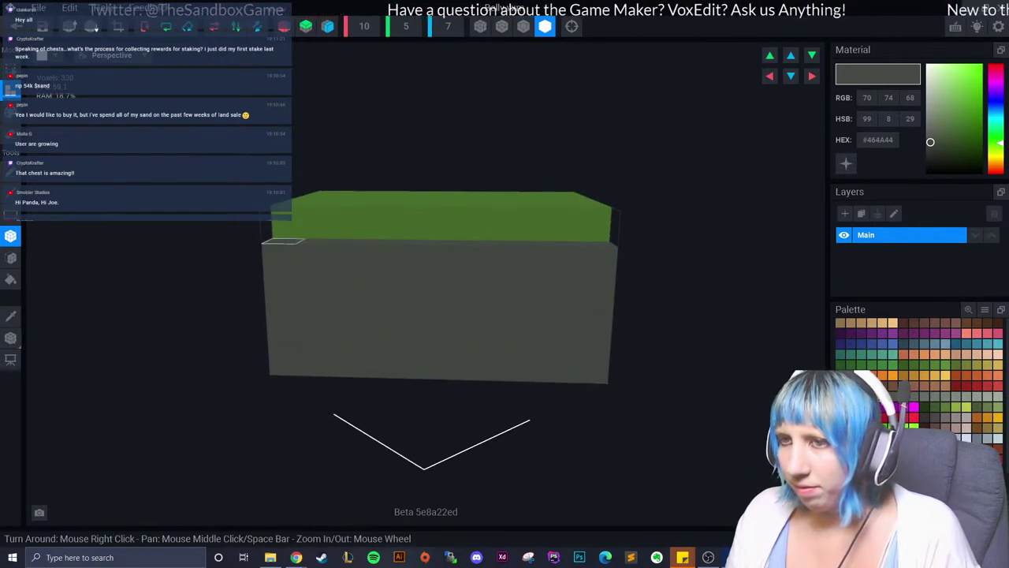
pyautogui.moveTo(600, 228)
pyautogui.mouseDown(button='right')
pyautogui.moveTo(546, 261)
pyautogui.moveTo(473, 260)
pyautogui.mouseUp(button='right')
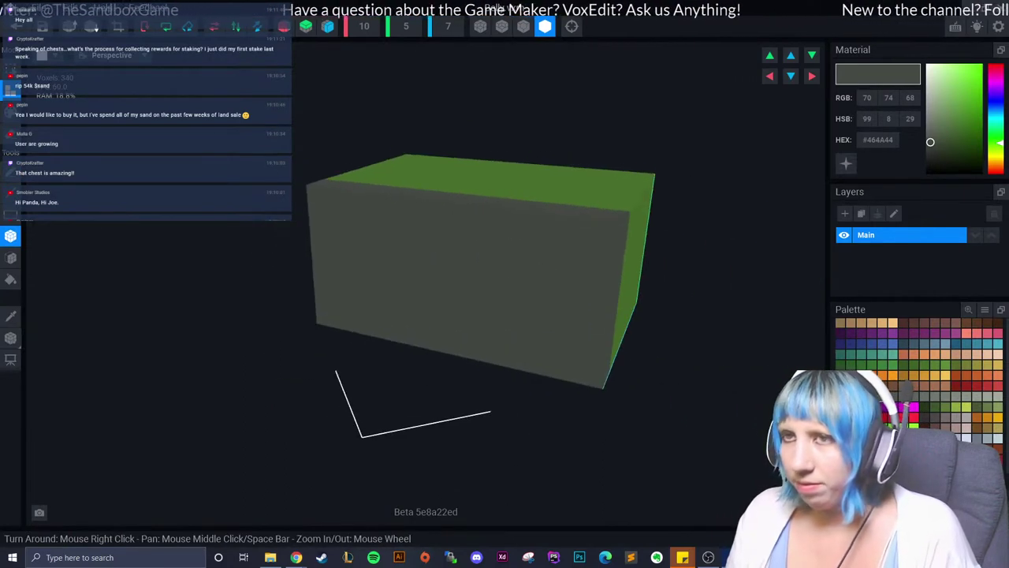
# Save Belly.vxm, return to the Avatar_V2 rig and orbit to view it from the front.
pyautogui.click(16, 26)
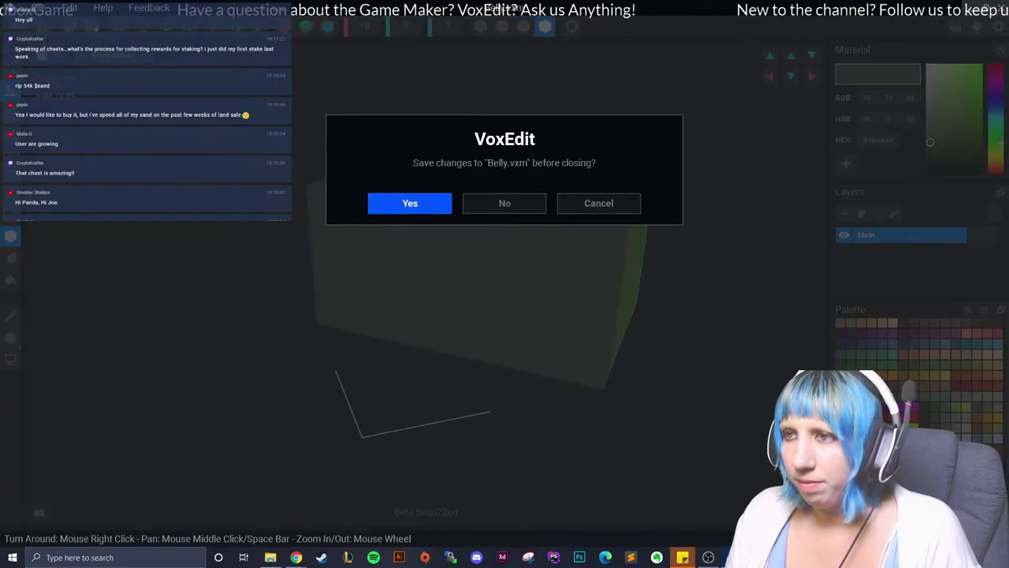
pyautogui.press('Return')
pyautogui.scroll(2, 484, 210)
pyautogui.scroll(3, 485, 209)
pyautogui.scroll(2, 484, 210)
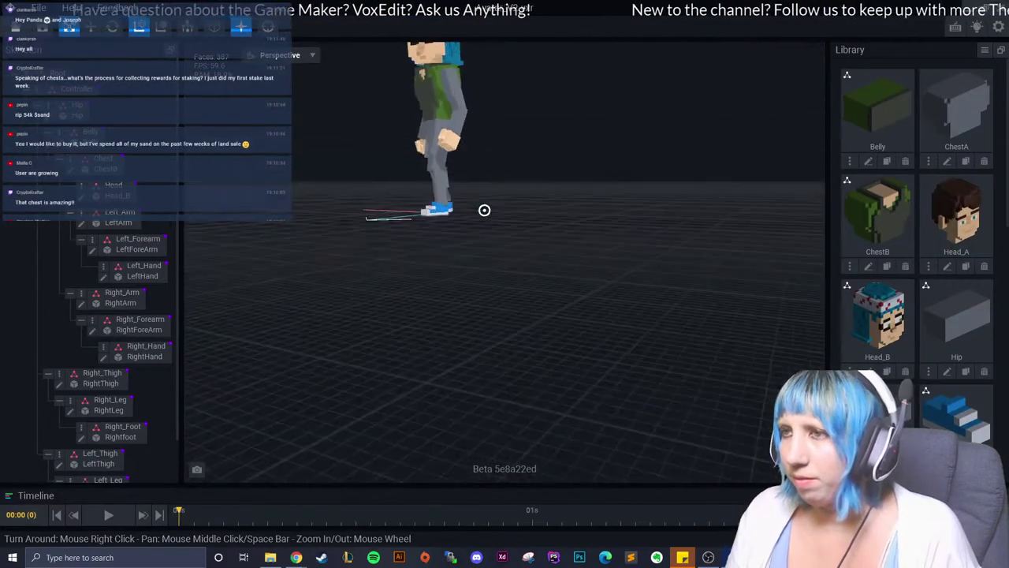
pyautogui.moveTo(485, 210); pyautogui.dragTo(533, 211, button='right')
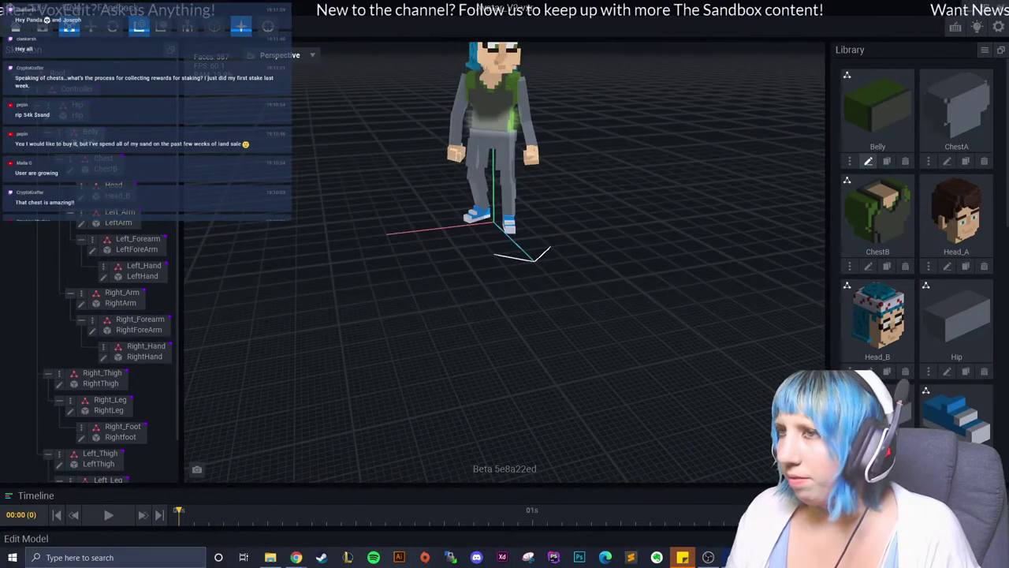
# Reopen the Belly block and try a grey strip across its front, undoing the long strip.
pyautogui.click(868, 161)
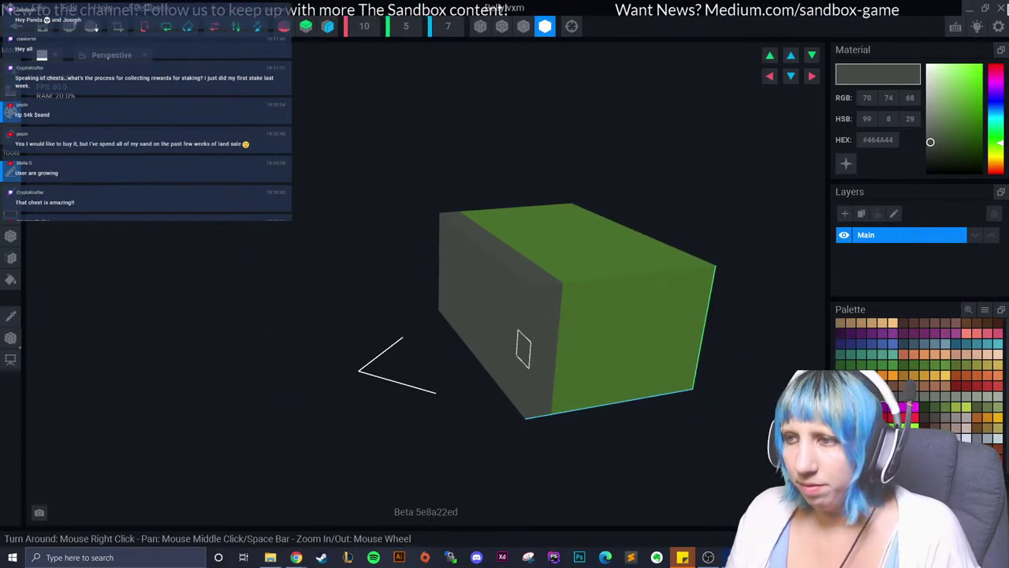
pyautogui.moveTo(523, 349); pyautogui.dragTo(319, 334, button='middle')
pyautogui.moveTo(319, 333); pyautogui.dragTo(405, 323)
pyautogui.moveTo(485, 313); pyautogui.dragTo(498, 304, button='right')
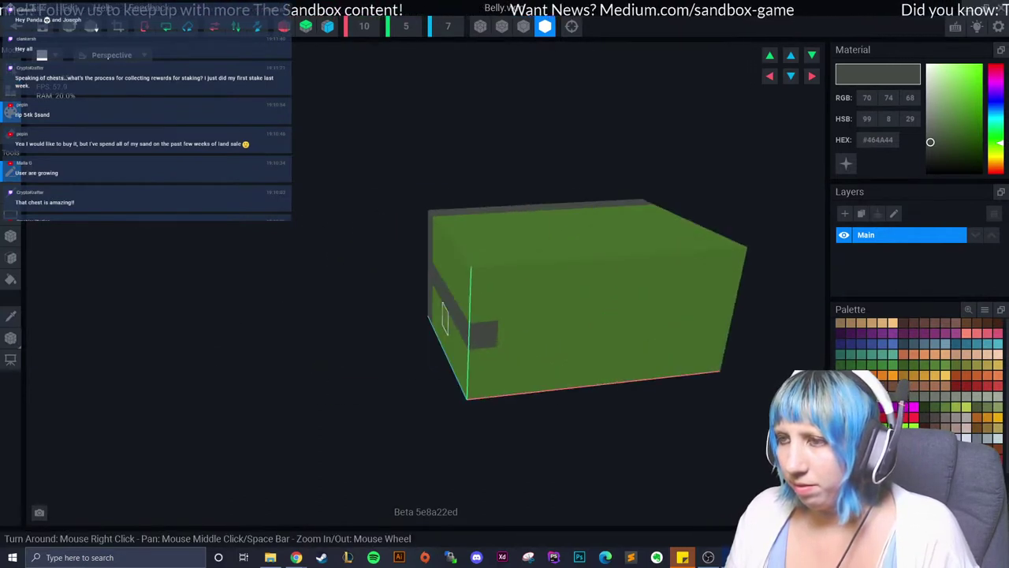
pyautogui.moveTo(498, 304); pyautogui.dragTo(333, 286)
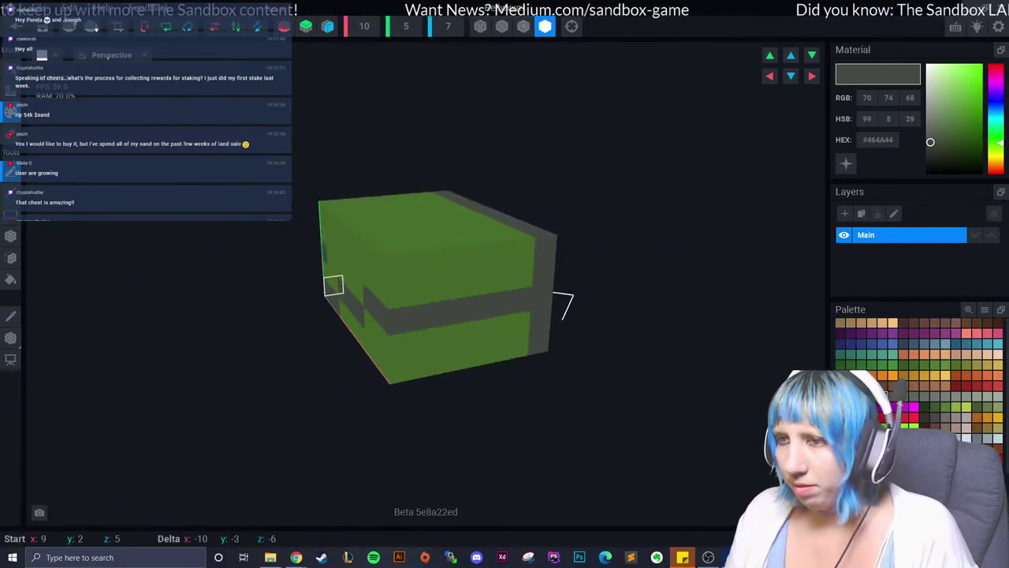
pyautogui.moveTo(334, 286); pyautogui.dragTo(374, 302, button='right')
pyautogui.hotkey('ctrl', 'z')
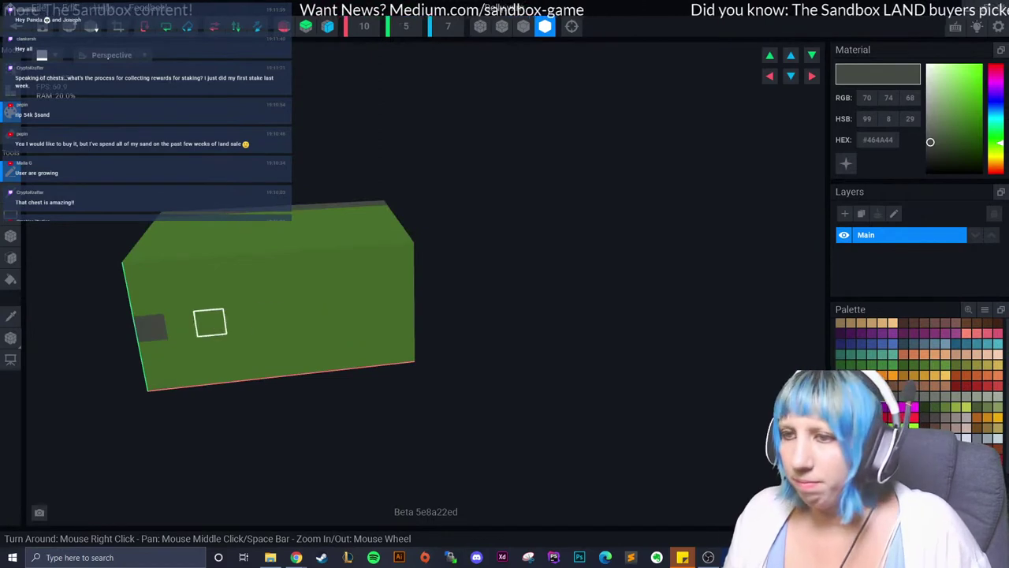
# Paint a grey band along the Belly block's lower front and side.
pyautogui.moveTo(209, 322); pyautogui.dragTo(252, 323)
pyautogui.moveTo(239, 320); pyautogui.dragTo(358, 311, button='right')
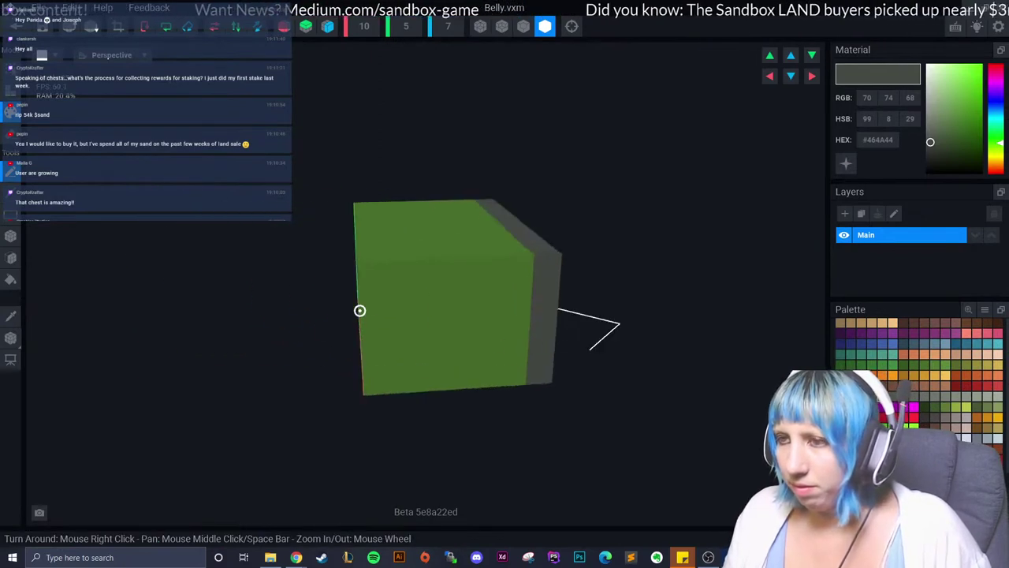
pyautogui.moveTo(516, 320); pyautogui.dragTo(376, 329)
pyautogui.moveTo(376, 329)
pyautogui.mouseDown(button='right')
pyautogui.moveTo(386, 322)
pyautogui.moveTo(337, 335)
pyautogui.mouseUp(button='right')
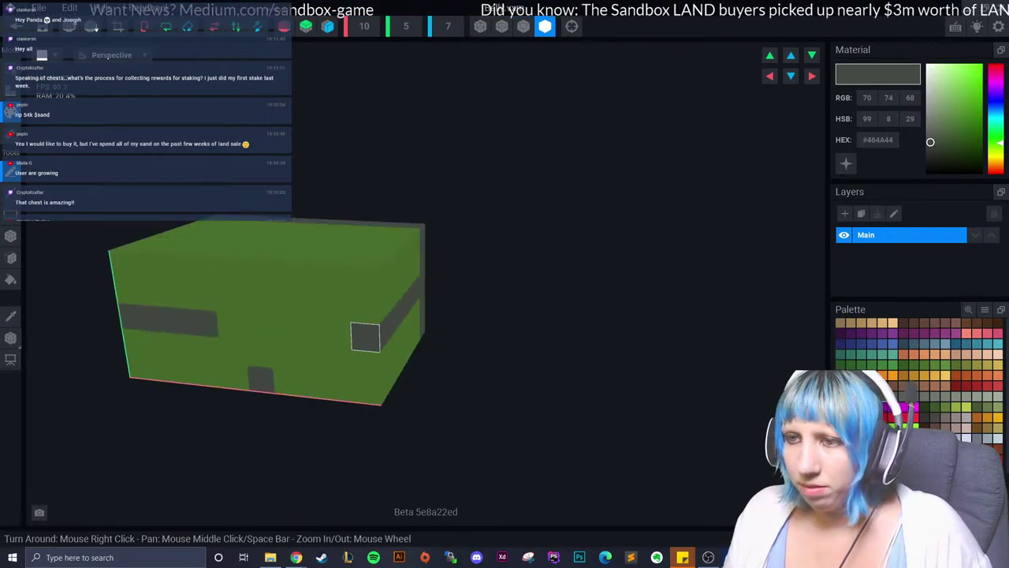
pyautogui.moveTo(365, 337)
pyautogui.mouseDown()
pyautogui.moveTo(416, 311)
pyautogui.moveTo(383, 304)
pyautogui.mouseUp()
pyautogui.hotkey('ctrl', 'z')
pyautogui.moveTo(401, 310); pyautogui.dragTo(500, 297, button='right')
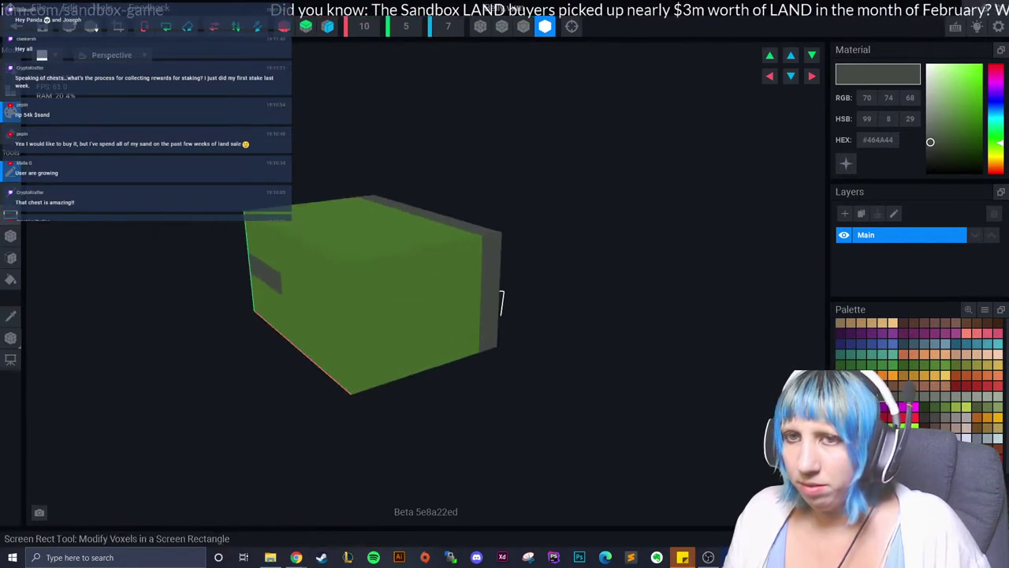
pyautogui.moveTo(470, 299); pyautogui.dragTo(360, 326)
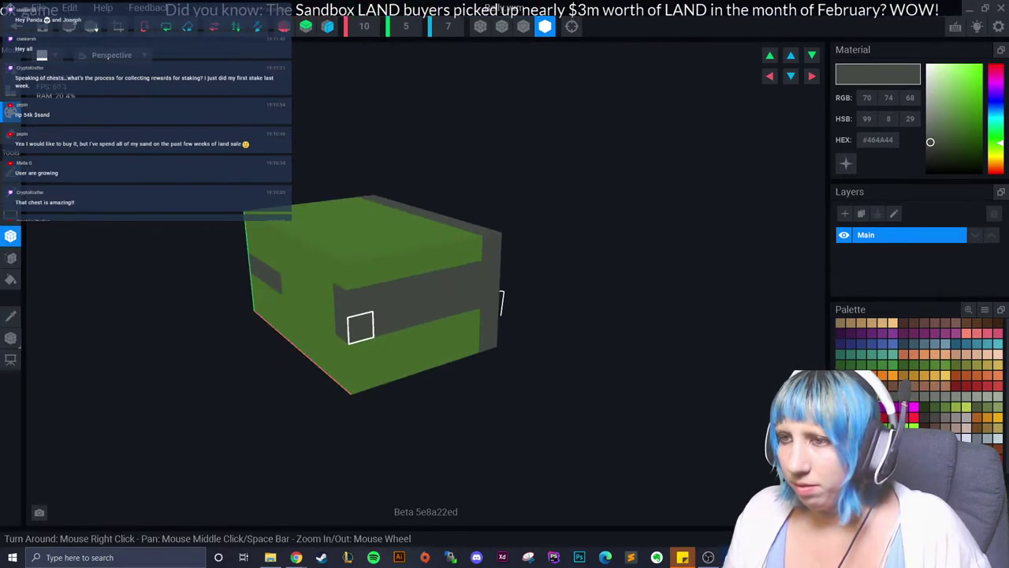
pyautogui.hotkey('ctrl', 'z')
pyautogui.moveTo(468, 295); pyautogui.dragTo(361, 327)
pyautogui.moveTo(502, 302); pyautogui.dragTo(371, 326, button='right')
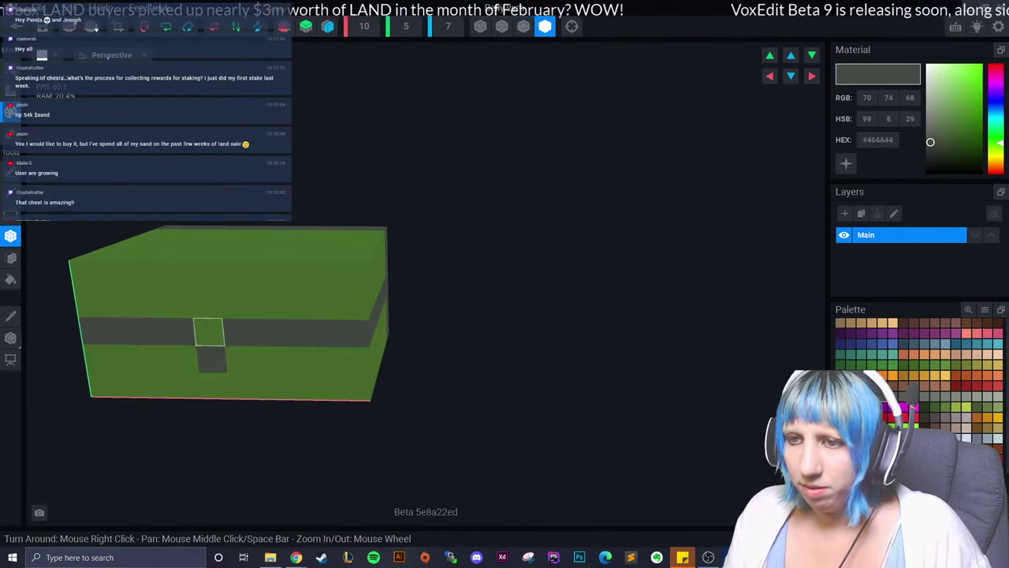
# Touch up single voxels below the band, then inspect the block's sides and top.
pyautogui.click(264, 304)
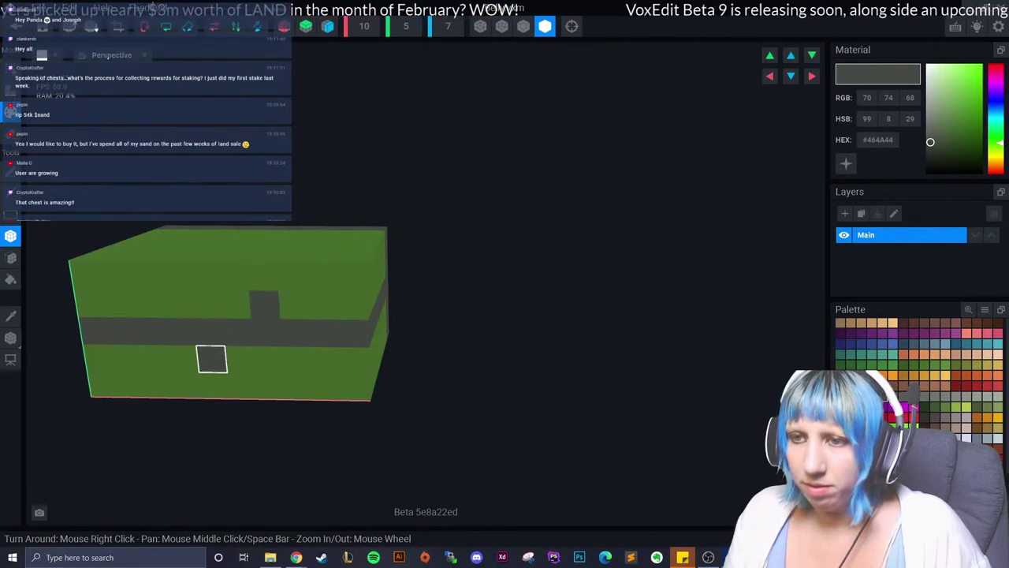
pyautogui.click(240, 359)
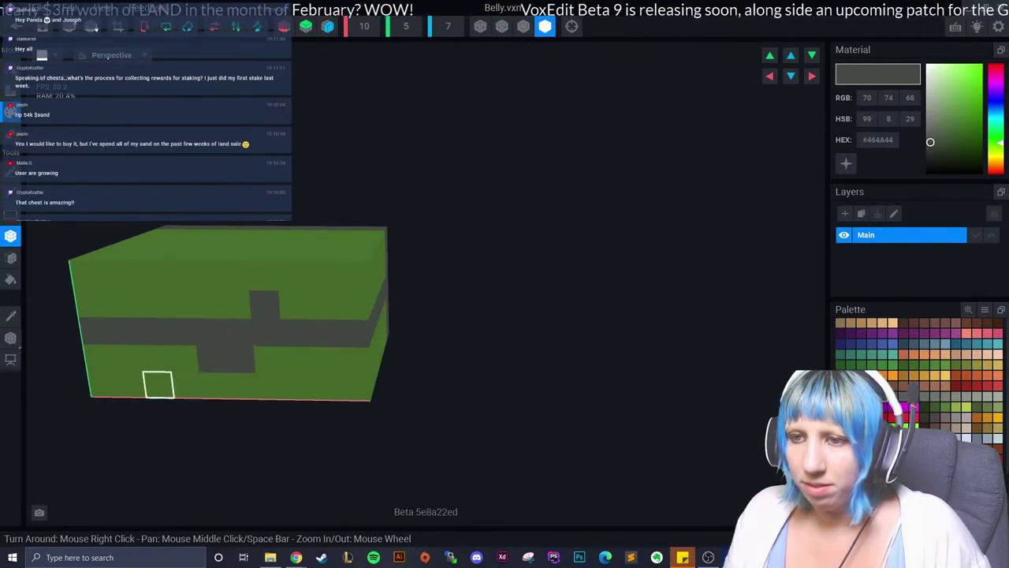
pyautogui.click(209, 332)
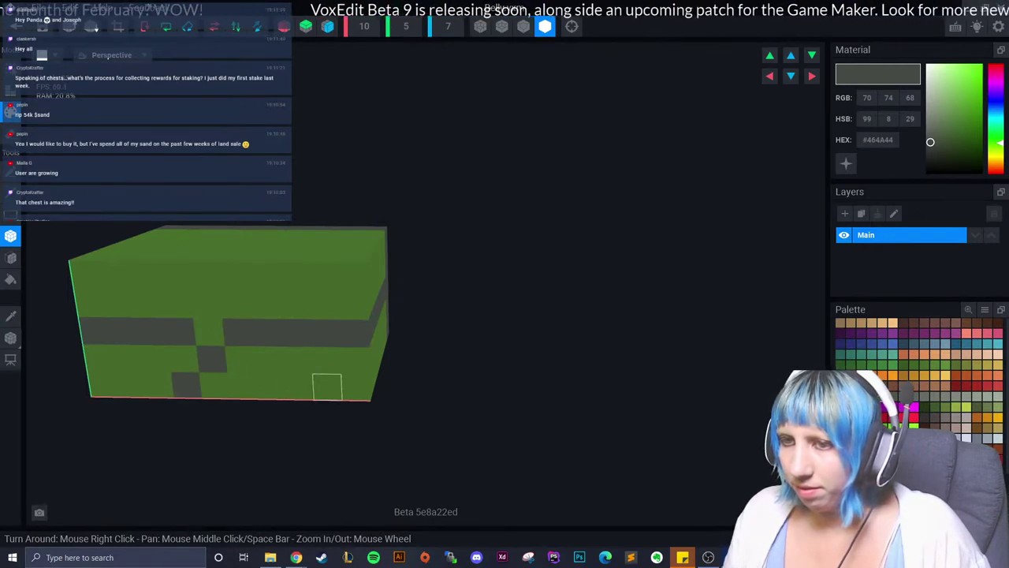
pyautogui.scroll(-3, 327, 383)
pyautogui.moveTo(478, 353)
pyautogui.mouseDown(button='right')
pyautogui.moveTo(450, 473)
pyautogui.moveTo(586, 373)
pyautogui.moveTo(496, 462)
pyautogui.moveTo(410, 442)
pyautogui.moveTo(372, 326)
pyautogui.mouseUp(button='right')
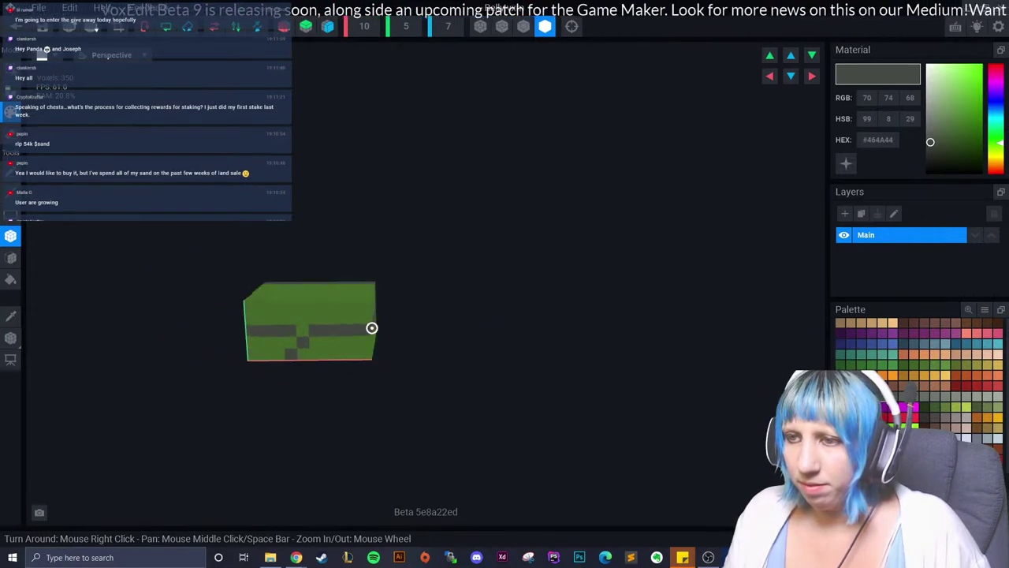
pyautogui.scroll(2, 372, 327)
pyautogui.scroll(1, 371, 327)
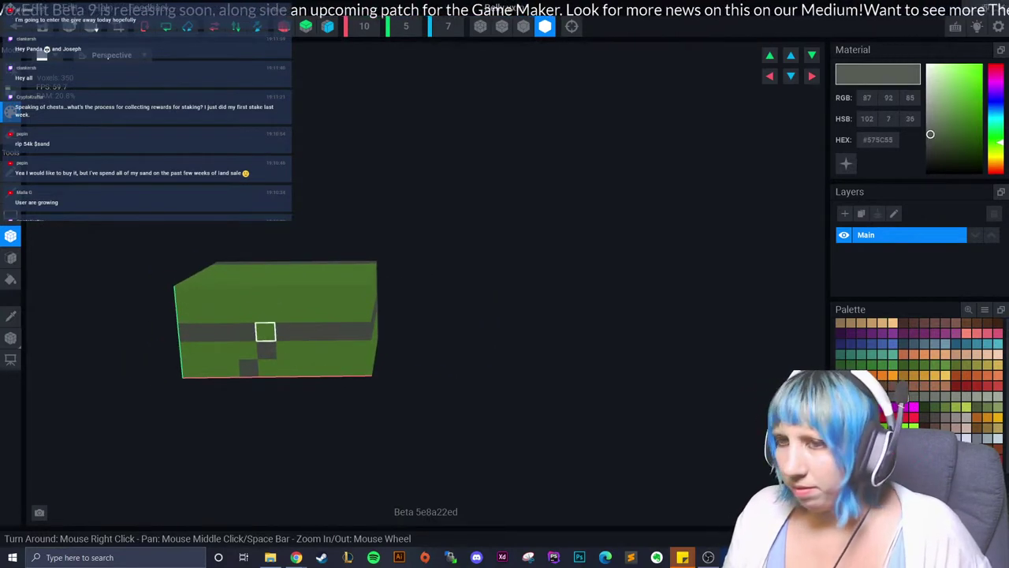
pyautogui.scroll(-3, 372, 326)
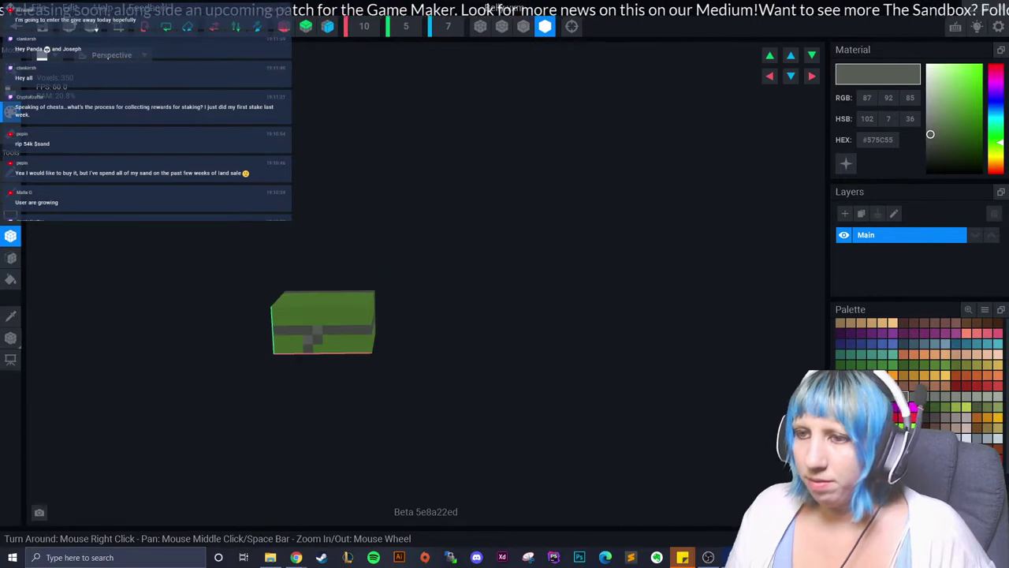
pyautogui.moveTo(371, 328); pyautogui.dragTo(444, 335, button='right')
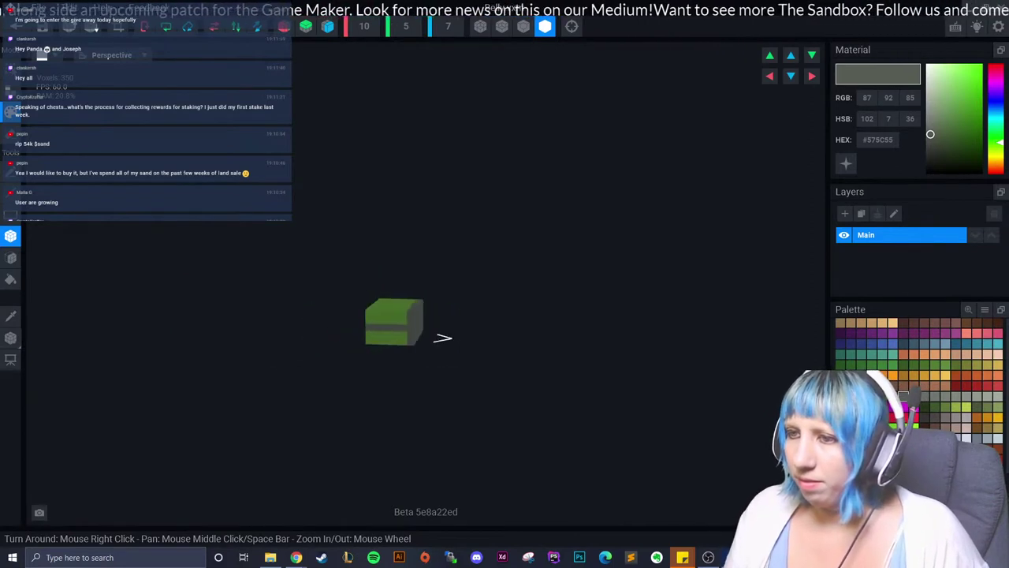
pyautogui.moveTo(371, 328)
pyautogui.mouseDown(button='right')
pyautogui.moveTo(409, 339)
pyautogui.moveTo(371, 328)
pyautogui.mouseUp(button='right')
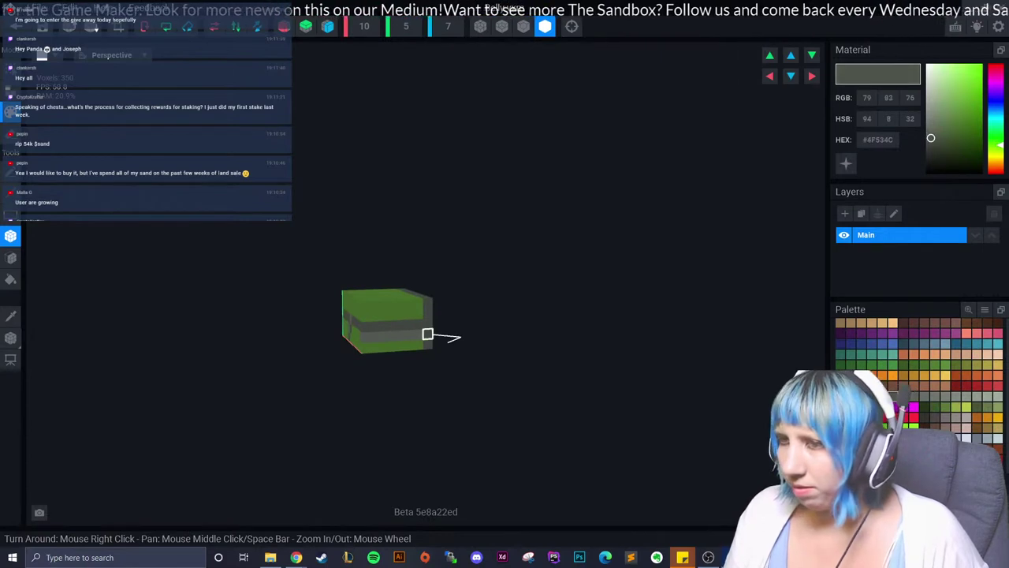
pyautogui.moveTo(360, 335); pyautogui.dragTo(387, 348, button='right')
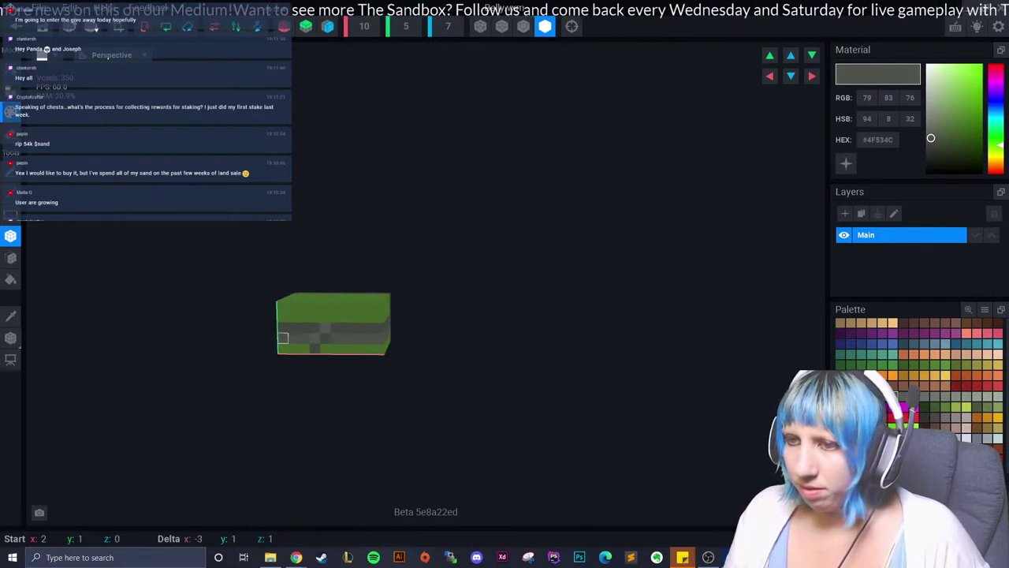
pyautogui.moveTo(281, 349); pyautogui.dragTo(284, 350, button='right')
# Paint the remaining lower green voxels grey, sample the darker grey, and save Belly.vxm.
pyautogui.moveTo(283, 349); pyautogui.dragTo(214, 340)
pyautogui.keyDown('alt'); pyautogui.click(214, 330); pyautogui.keyUp('alt')
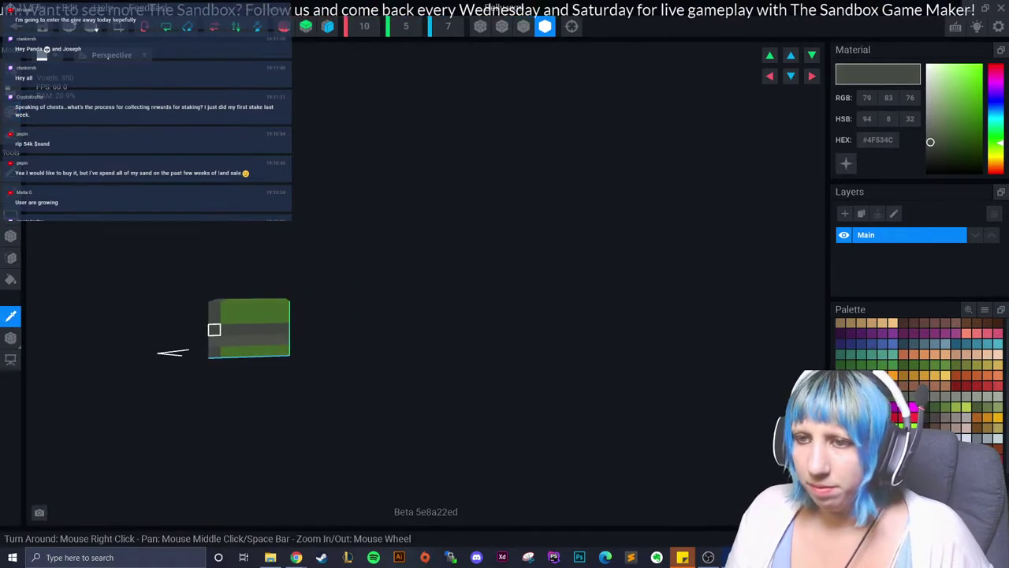
pyautogui.moveTo(214, 342); pyautogui.dragTo(288, 345, button='right')
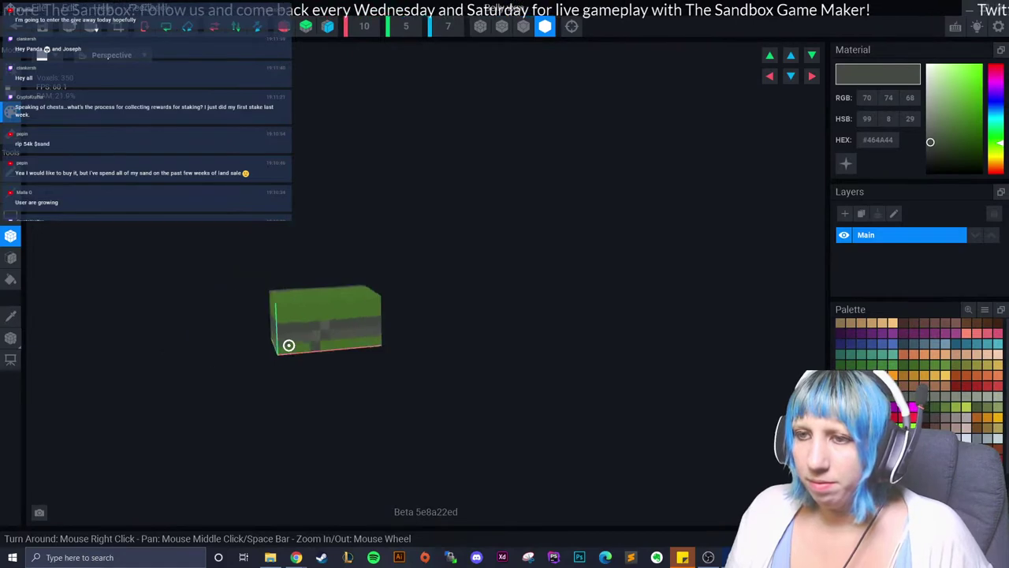
pyautogui.hotkey('ctrl', 's')
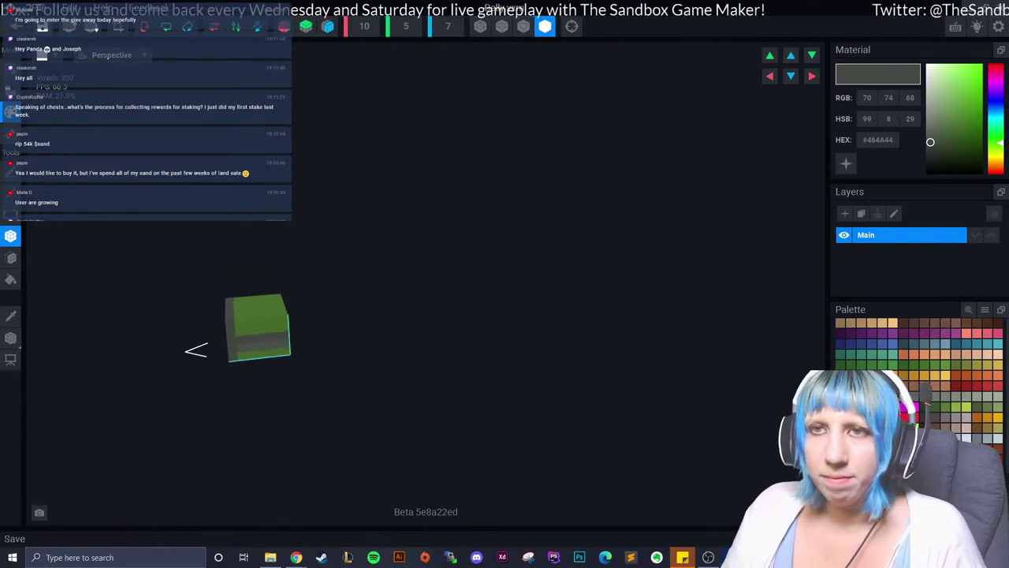
# Return to the avatar project, keeping the Belly changes.
pyautogui.click(16, 26)
pyautogui.click(505, 203)
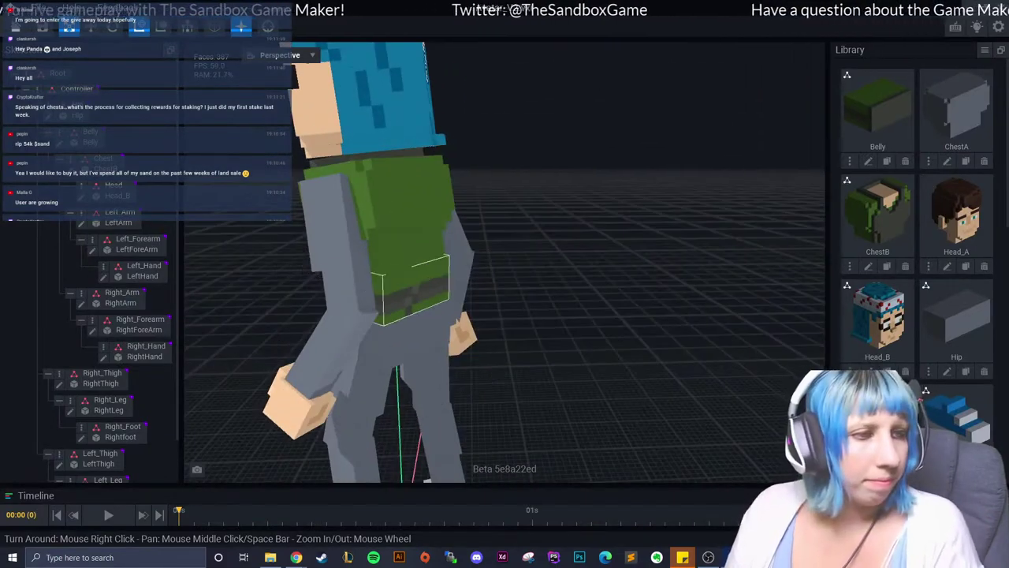
pyautogui.click(142, 347)
pyautogui.press('Escape')
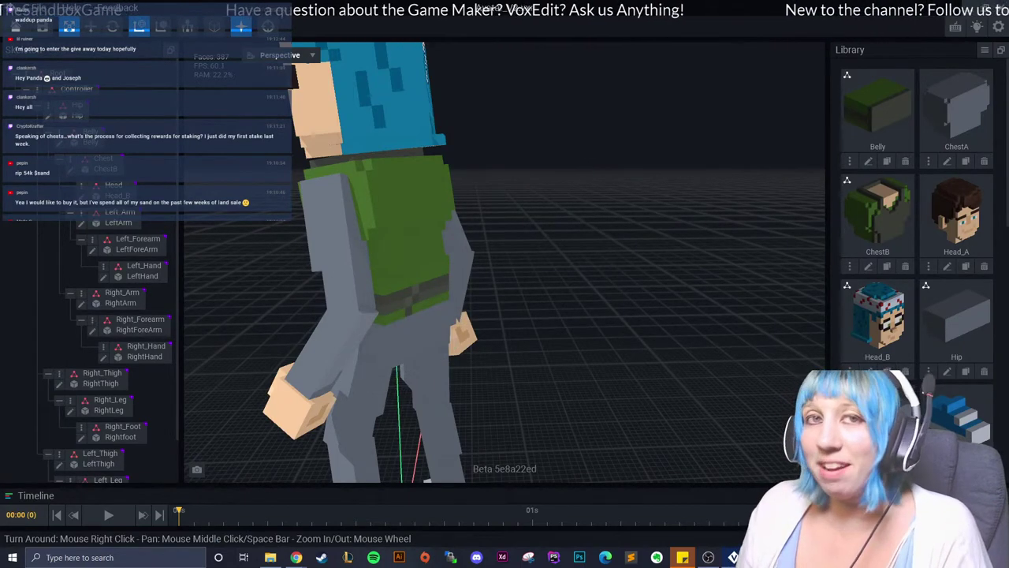
# Attach the Hip model to the character's hip node and open it for editing.
pyautogui.moveTo(956, 315); pyautogui.dragTo(398, 331)
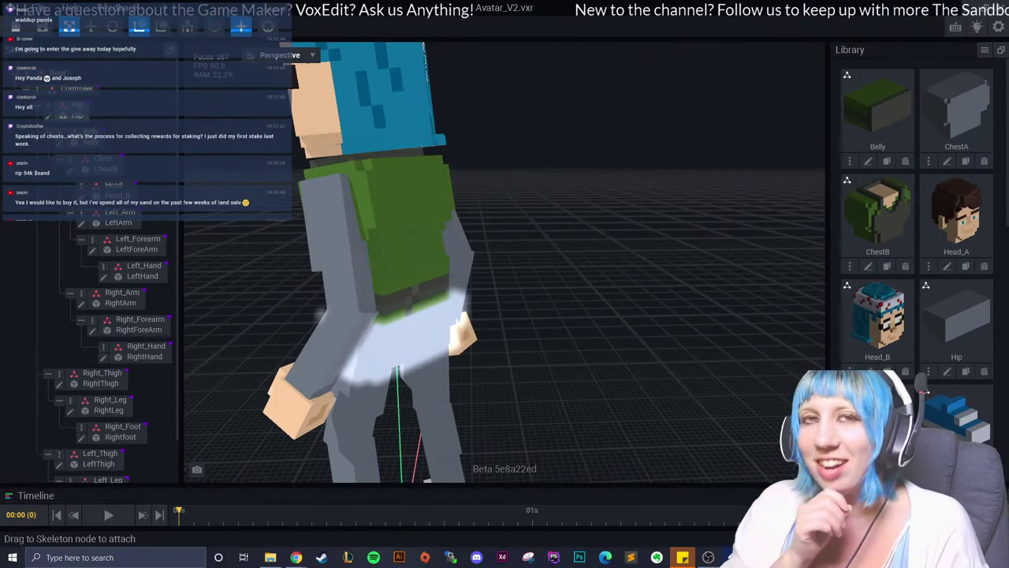
pyautogui.press('Escape')
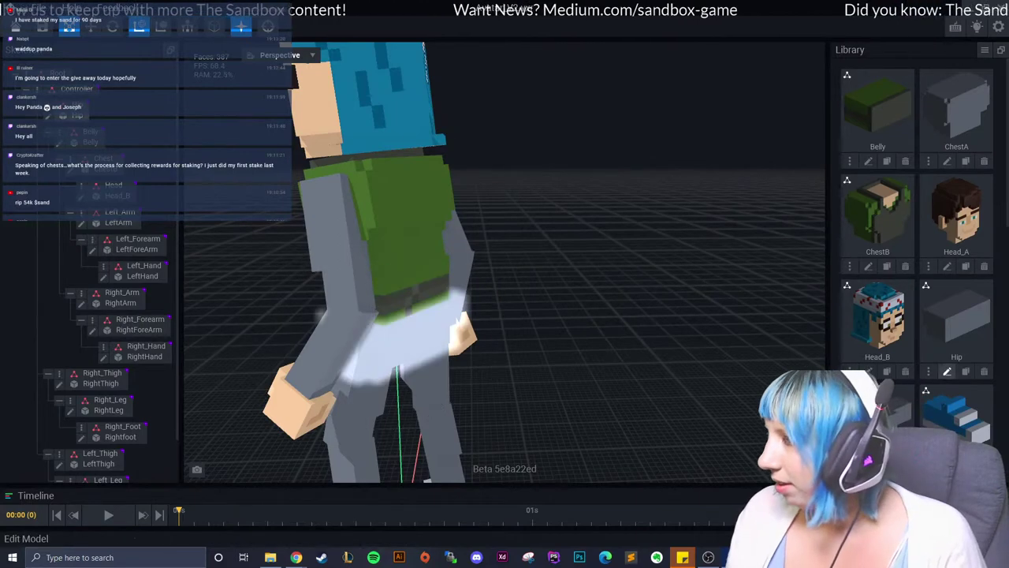
pyautogui.click(947, 371)
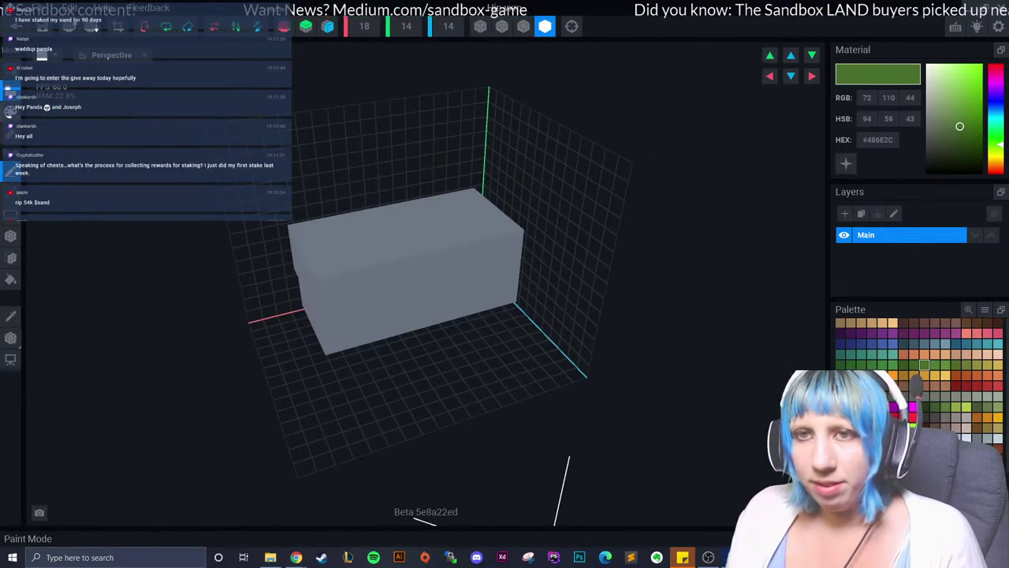
# Fill the grey Hip block with shirt green #486E2C using the Paint Bucket.
pyautogui.click(11, 279)
pyautogui.click(344, 278)
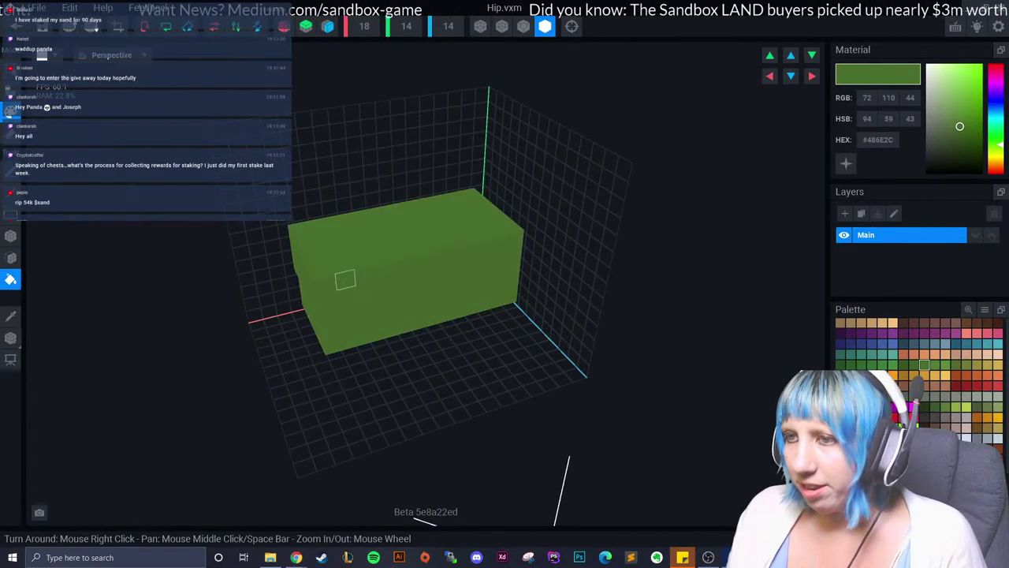
pyautogui.moveTo(346, 279)
pyautogui.mouseDown(button='right')
pyautogui.moveTo(384, 278)
pyautogui.moveTo(385, 346)
pyautogui.mouseUp(button='right')
pyautogui.scroll(-3, 384, 278)
pyautogui.scroll(1, 385, 345)
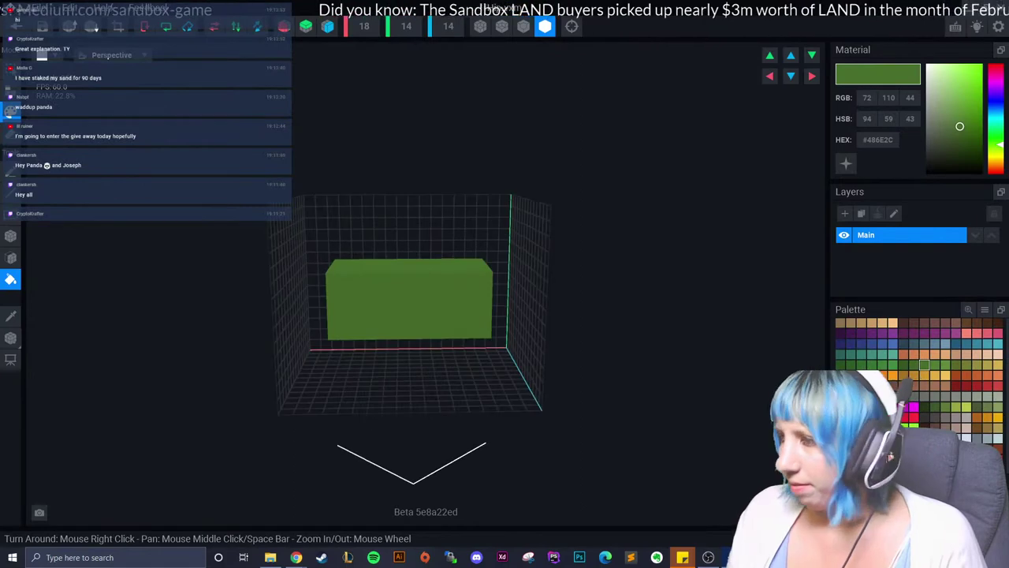
# Pick dark grey #464A44 and box-paint one face of the Hip block.
pyautogui.click(930, 138)
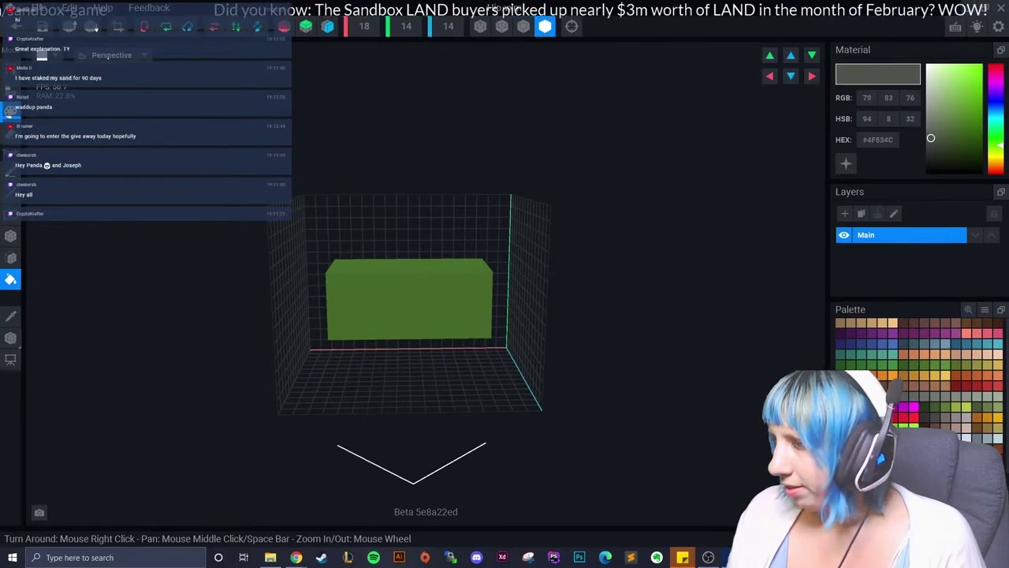
pyautogui.moveTo(930, 138); pyautogui.dragTo(930, 142)
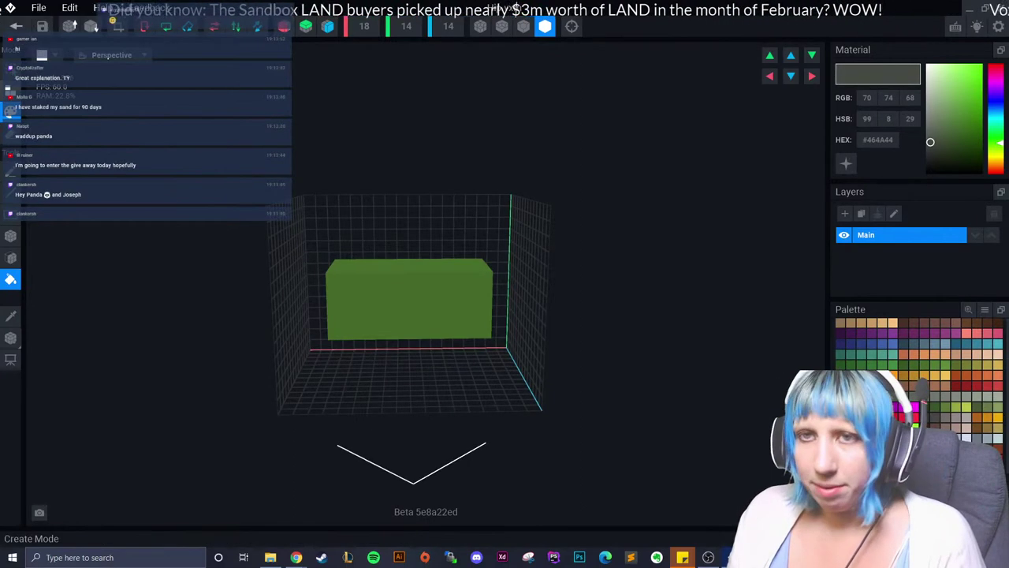
pyautogui.scroll(2, 345, 291)
pyautogui.press('b')
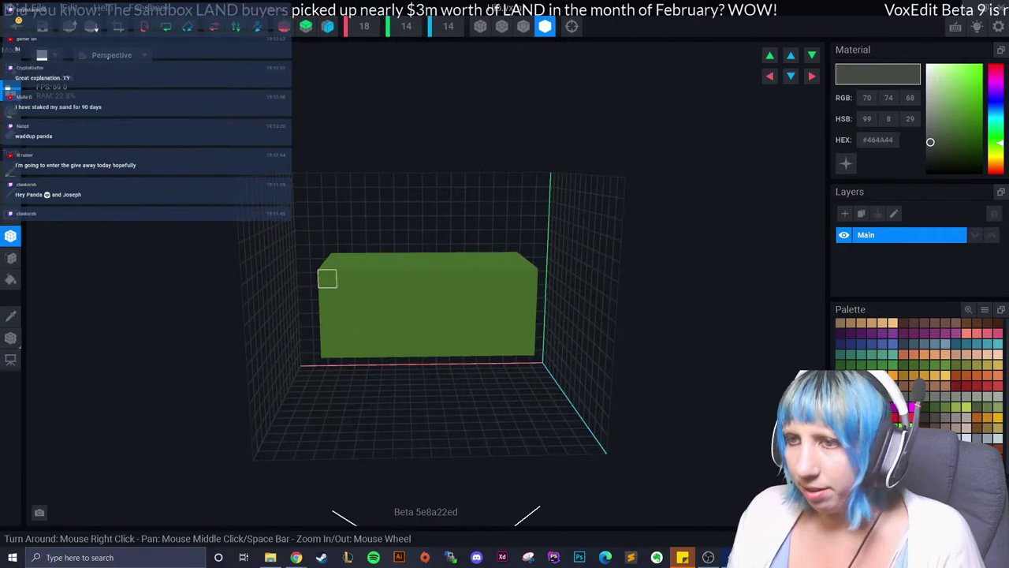
pyautogui.moveTo(326, 276); pyautogui.dragTo(525, 345)
pyautogui.moveTo(525, 345)
pyautogui.mouseDown(button='right')
pyautogui.moveTo(494, 338)
pyautogui.moveTo(520, 344)
pyautogui.mouseUp(button='right')
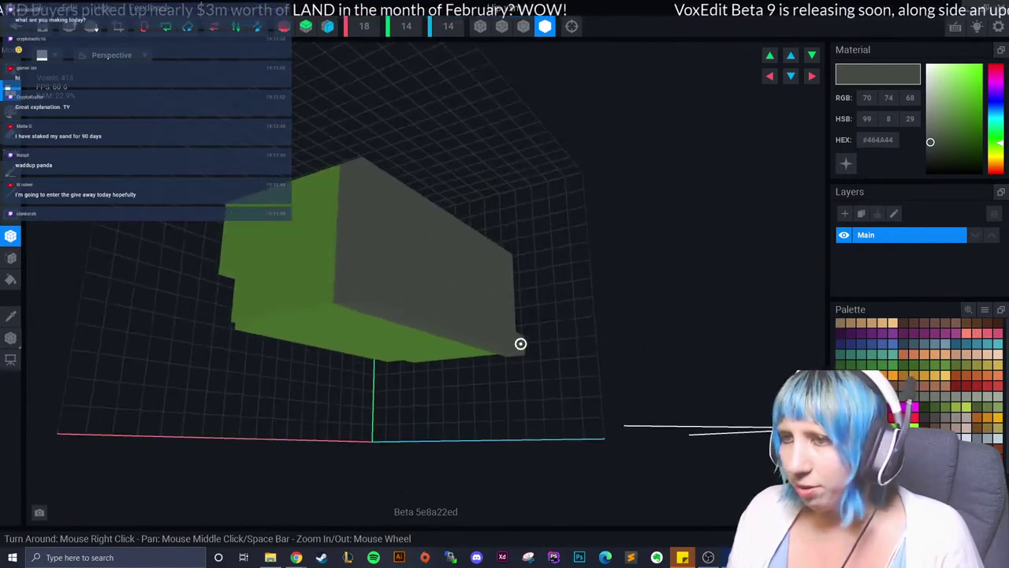
# Box-paint the rest of the Hip block grey below its green top edge.
pyautogui.moveTo(345, 223); pyautogui.dragTo(356, 291, button='right')
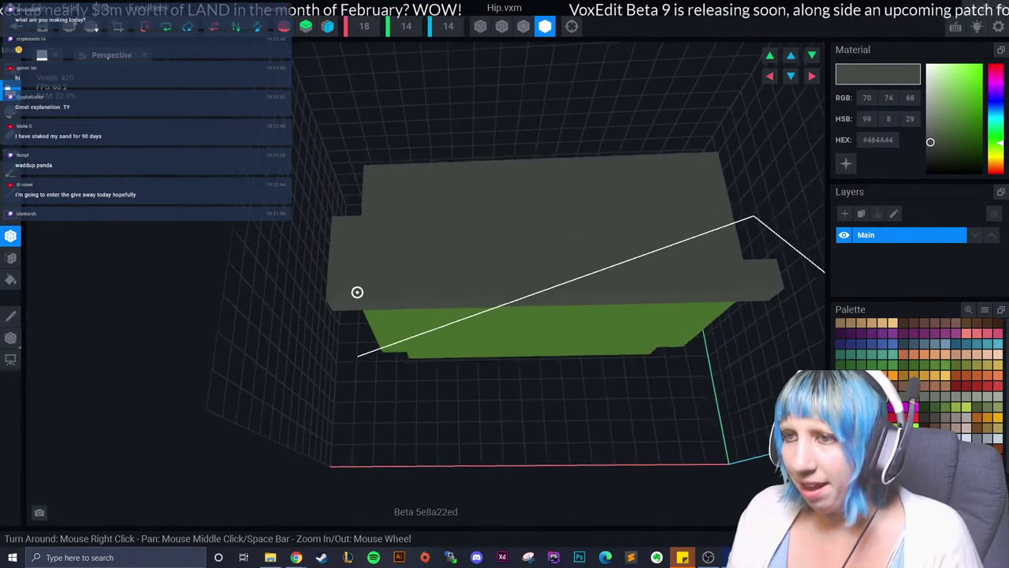
pyautogui.moveTo(344, 304); pyautogui.dragTo(746, 315)
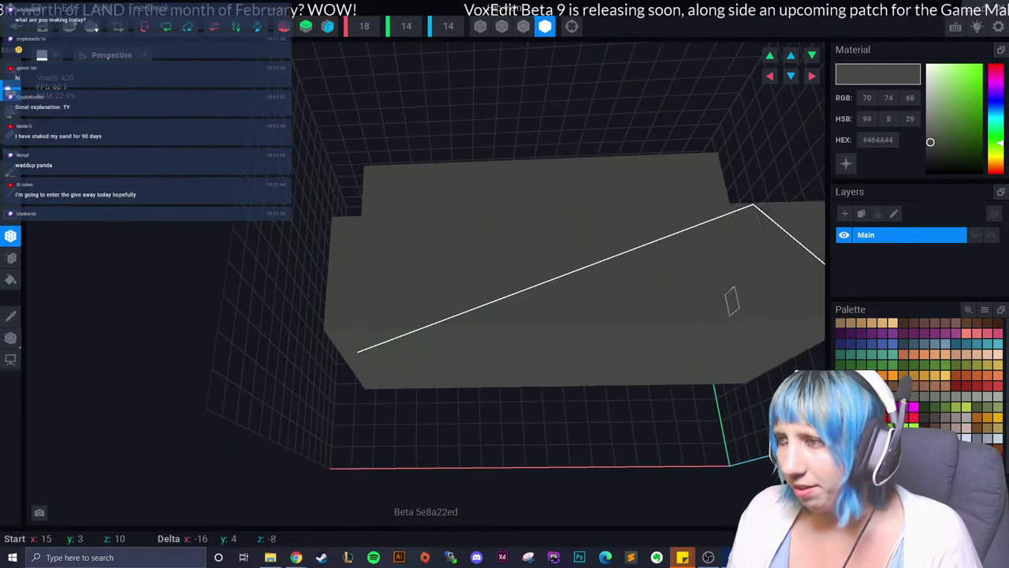
pyautogui.moveTo(747, 316); pyautogui.dragTo(694, 296)
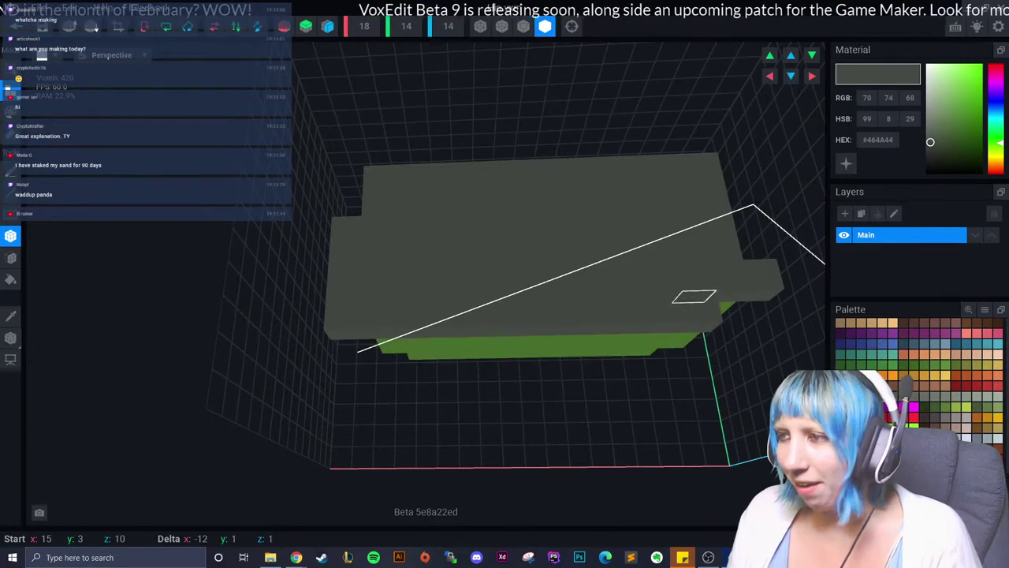
pyautogui.moveTo(694, 297)
pyautogui.mouseDown(button='right')
pyautogui.moveTo(718, 301)
pyautogui.moveTo(694, 313)
pyautogui.moveTo(699, 236)
pyautogui.moveTo(748, 273)
pyautogui.mouseUp(button='right')
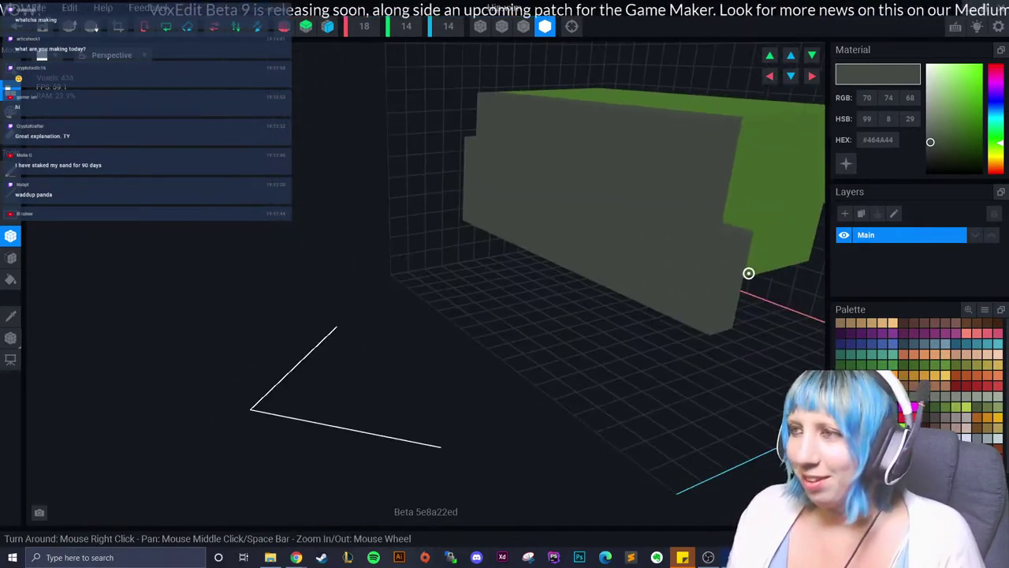
pyautogui.moveTo(712, 244)
pyautogui.mouseDown(button='right')
pyautogui.moveTo(536, 326)
pyautogui.moveTo(405, 229)
pyautogui.moveTo(475, 266)
pyautogui.mouseUp(button='right')
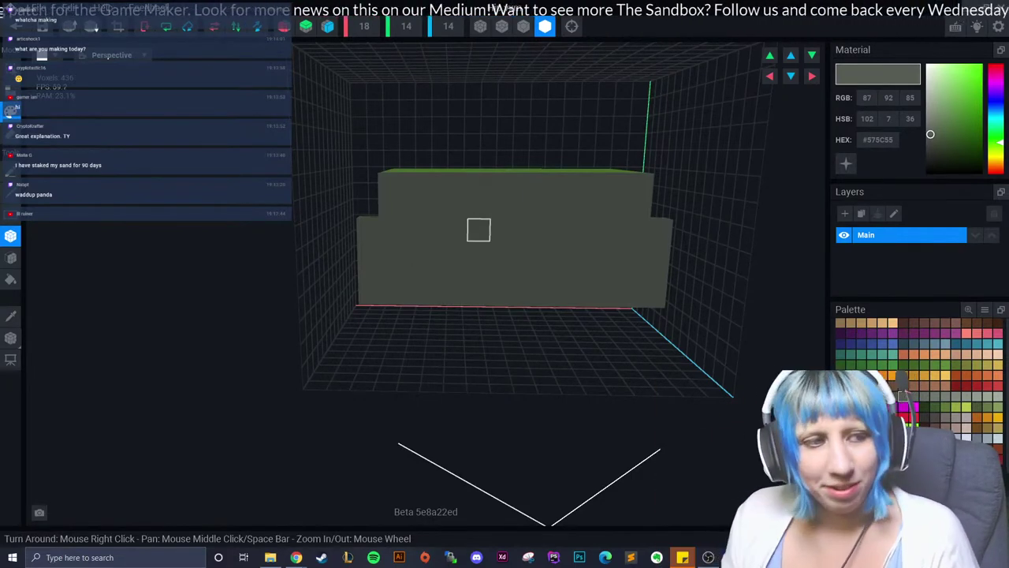
# Trace a lighter grey #575C55 stepped arch outline across the Hip block's front.
pyautogui.click(479, 207)
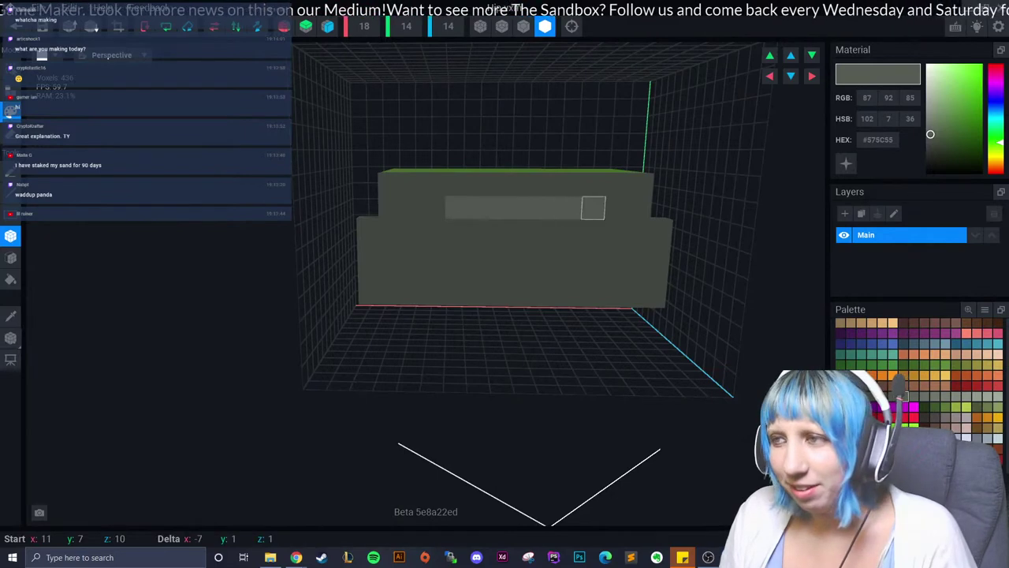
pyautogui.moveTo(479, 206); pyautogui.dragTo(592, 207)
pyautogui.click(411, 251)
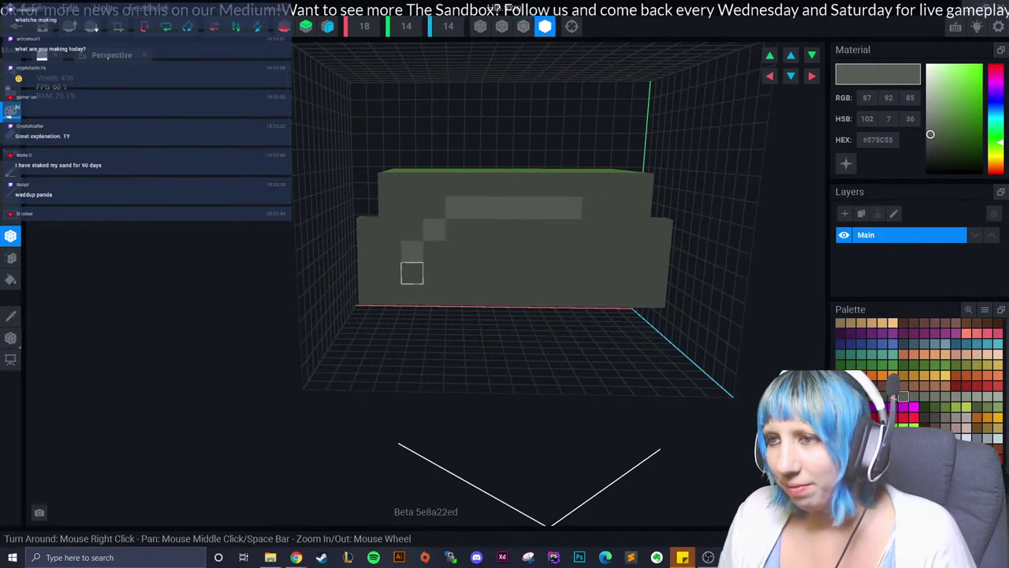
pyautogui.click(591, 230)
pyautogui.click(613, 252)
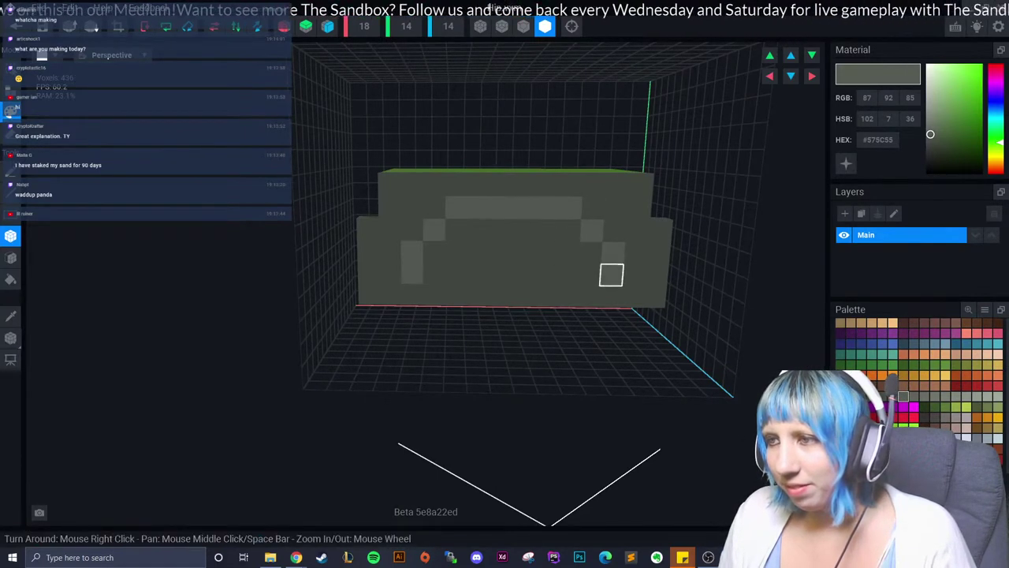
pyautogui.moveTo(433, 294); pyautogui.dragTo(587, 295)
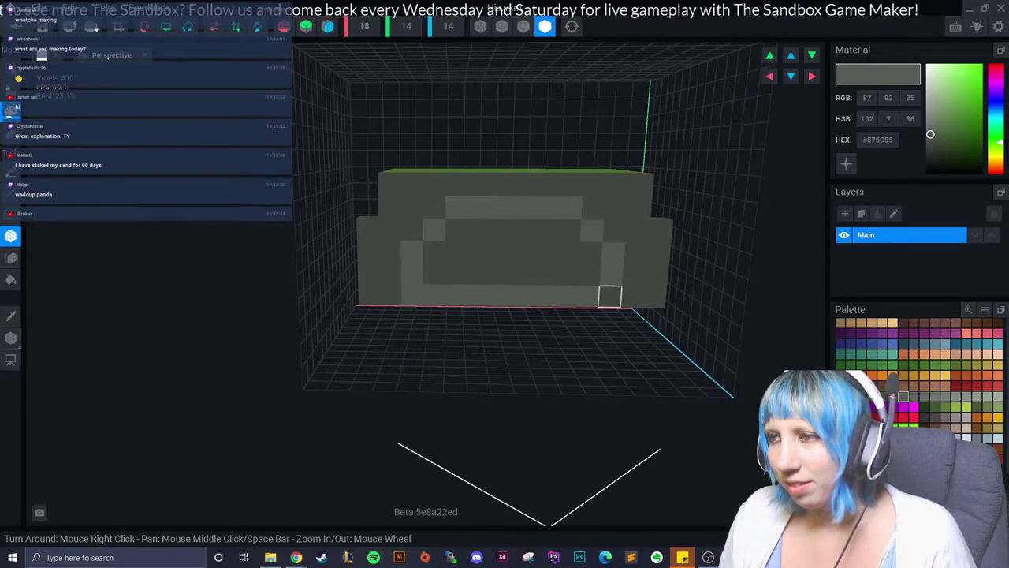
pyautogui.scroll(-2, 500, 295)
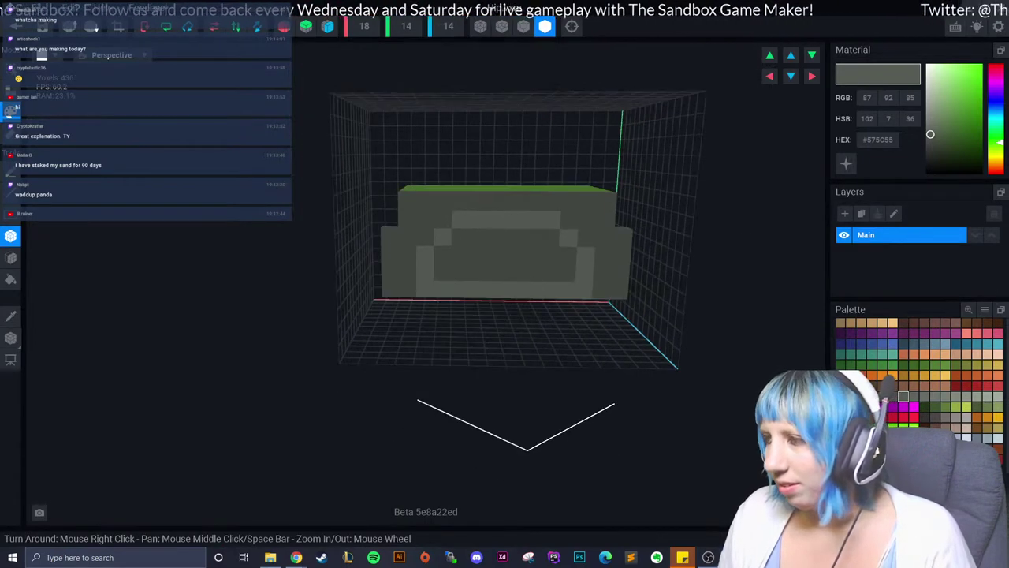
# Shade the Hip front's inner strip and side edges dark grey, repainting the front patches light grey.
pyautogui.click(903, 396)
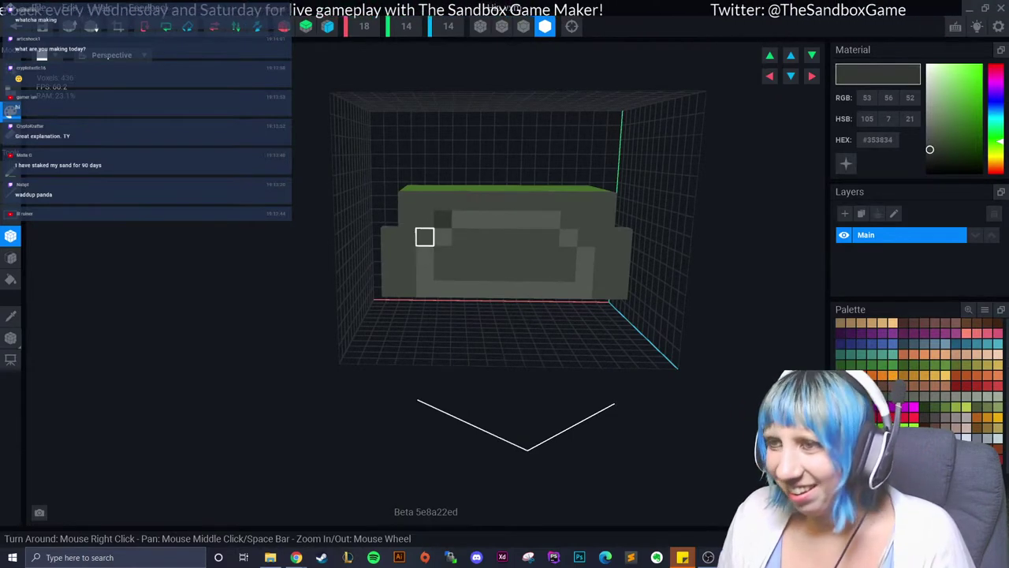
pyautogui.moveTo(425, 237); pyautogui.dragTo(549, 220)
pyautogui.click(407, 254)
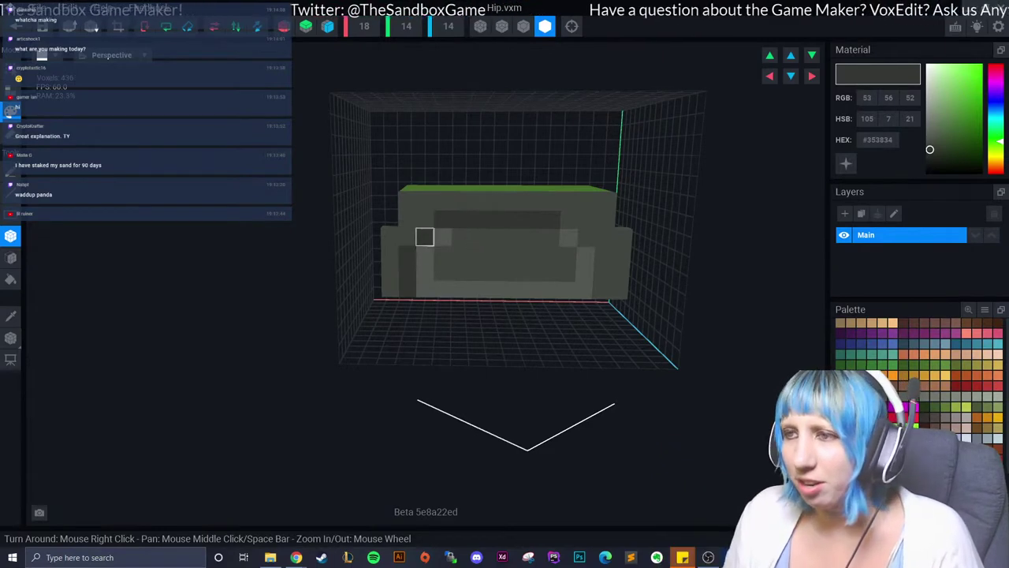
pyautogui.press('b')
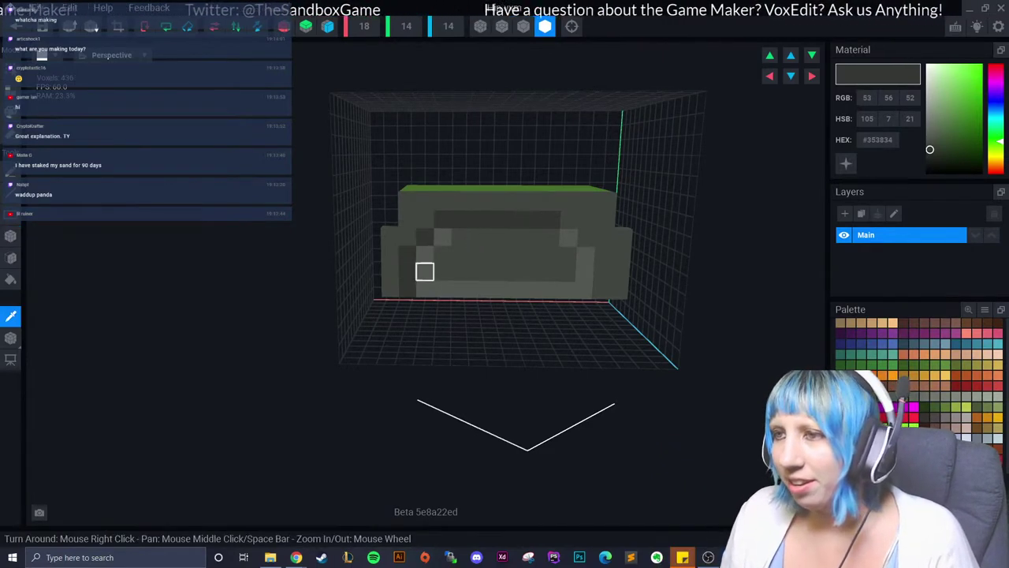
pyautogui.click(441, 236)
pyautogui.moveTo(442, 235)
pyautogui.mouseDown()
pyautogui.moveTo(544, 275)
pyautogui.moveTo(581, 272)
pyautogui.moveTo(567, 273)
pyautogui.mouseUp()
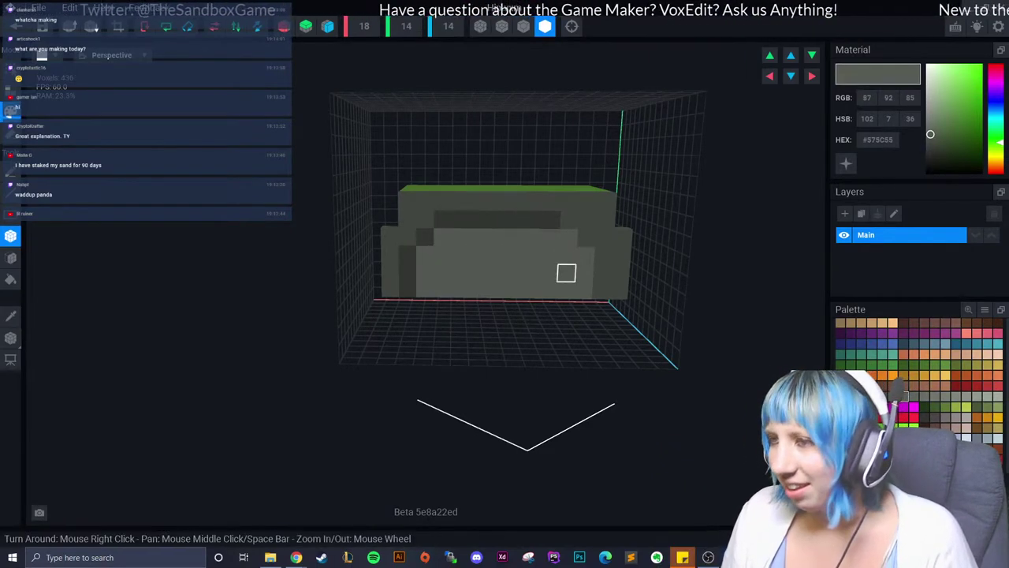
pyautogui.keyDown('alt'); pyautogui.click(569, 219); pyautogui.keyUp('alt')
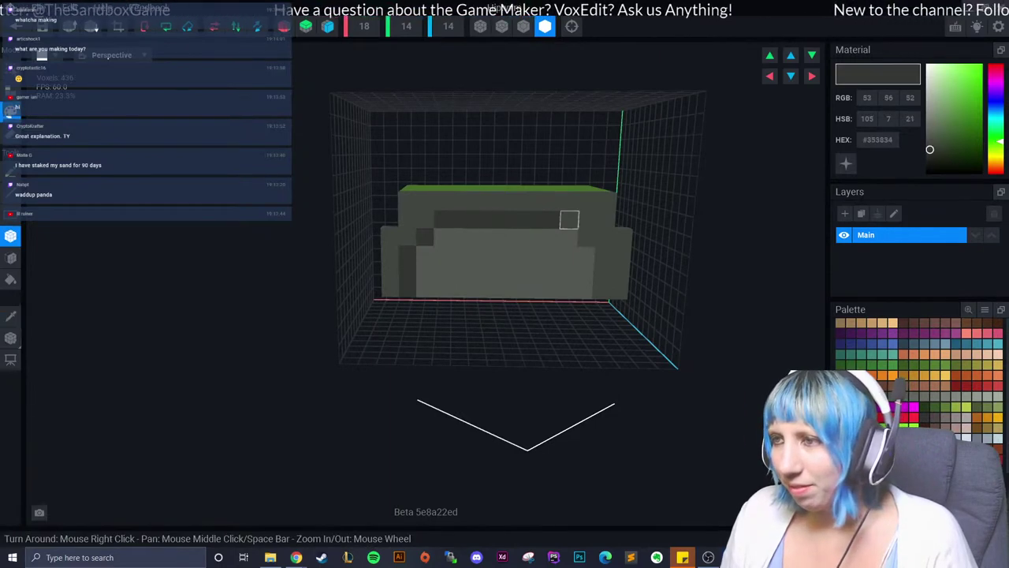
pyautogui.click(585, 256)
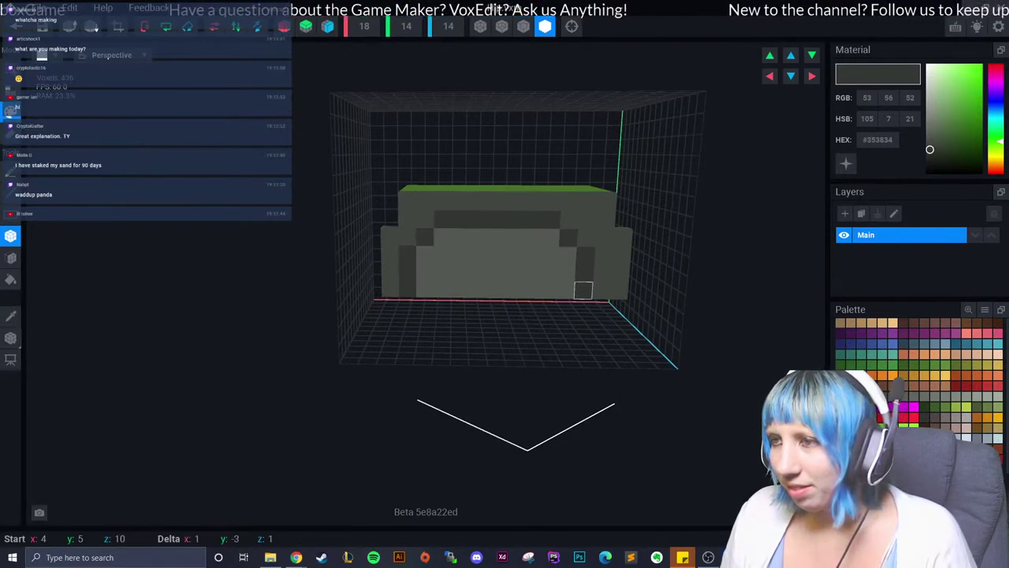
pyautogui.moveTo(584, 290); pyautogui.dragTo(584, 292)
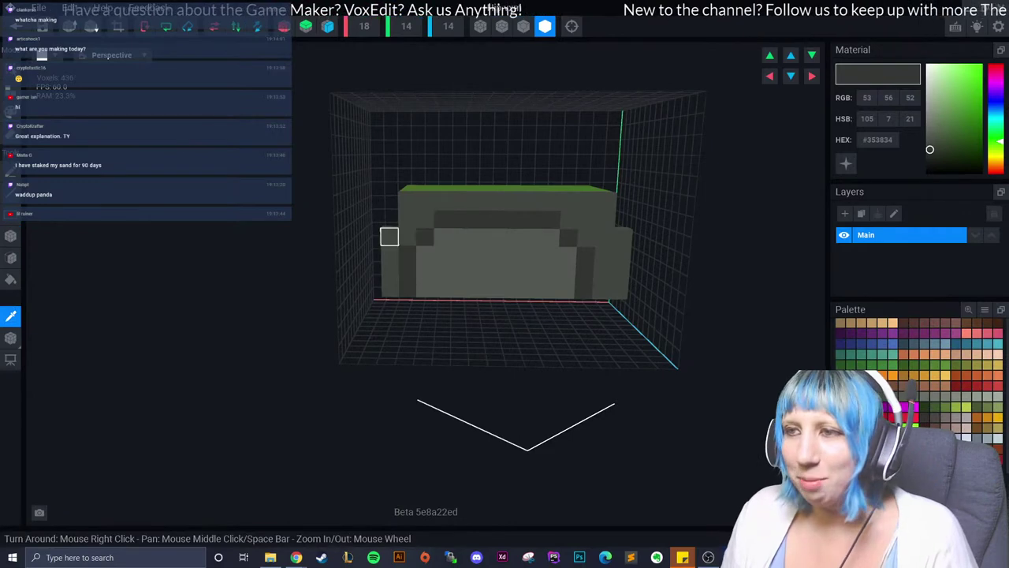
# Sample mid grey, add a voxel row along the top edge, and box-fill the front face with grey.
pyautogui.keyDown('alt'); pyautogui.click(387, 235); pyautogui.keyUp('alt')
pyautogui.moveTo(387, 234); pyautogui.dragTo(455, 295, button='right')
pyautogui.scroll(3, 407, 293)
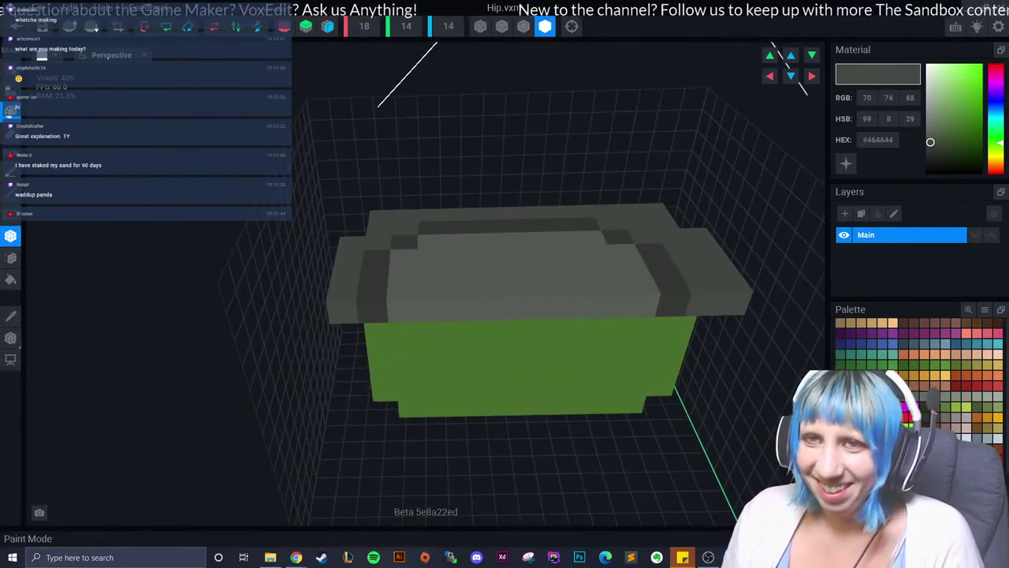
pyautogui.moveTo(372, 311); pyautogui.dragTo(734, 302)
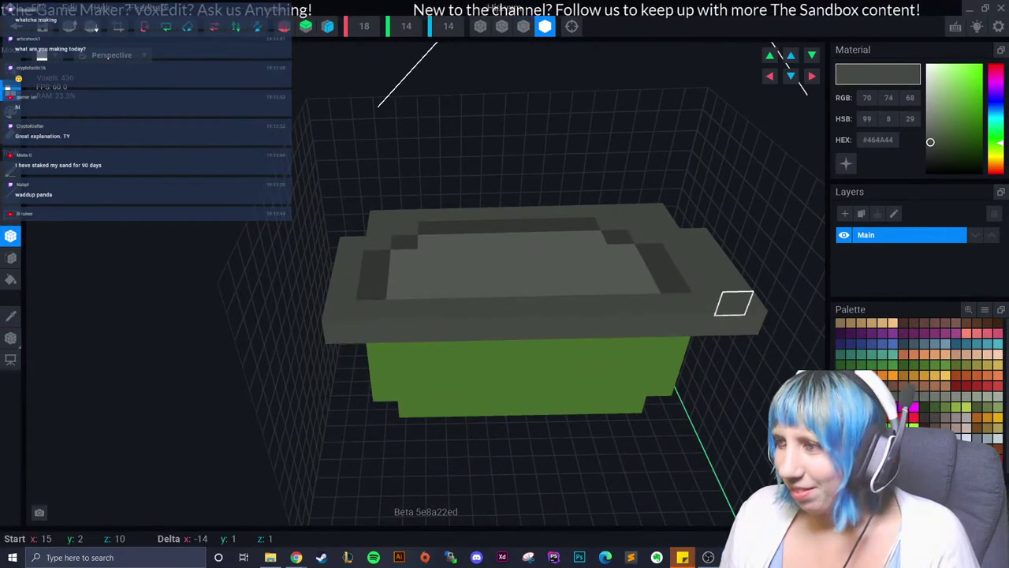
pyautogui.moveTo(734, 302)
pyautogui.mouseDown(button='right')
pyautogui.moveTo(699, 326)
pyautogui.moveTo(604, 349)
pyautogui.moveTo(468, 295)
pyautogui.mouseUp(button='right')
pyautogui.scroll(3, 460, 294)
pyautogui.scroll(-5, 460, 294)
pyautogui.scroll(-2, 453, 291)
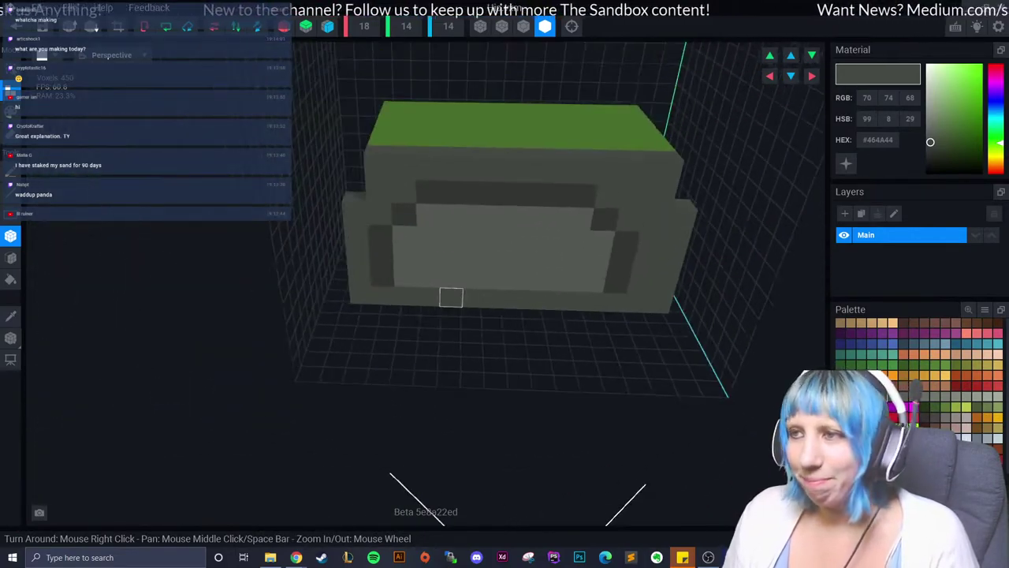
pyautogui.moveTo(267, 267); pyautogui.dragTo(241, 247, button='right')
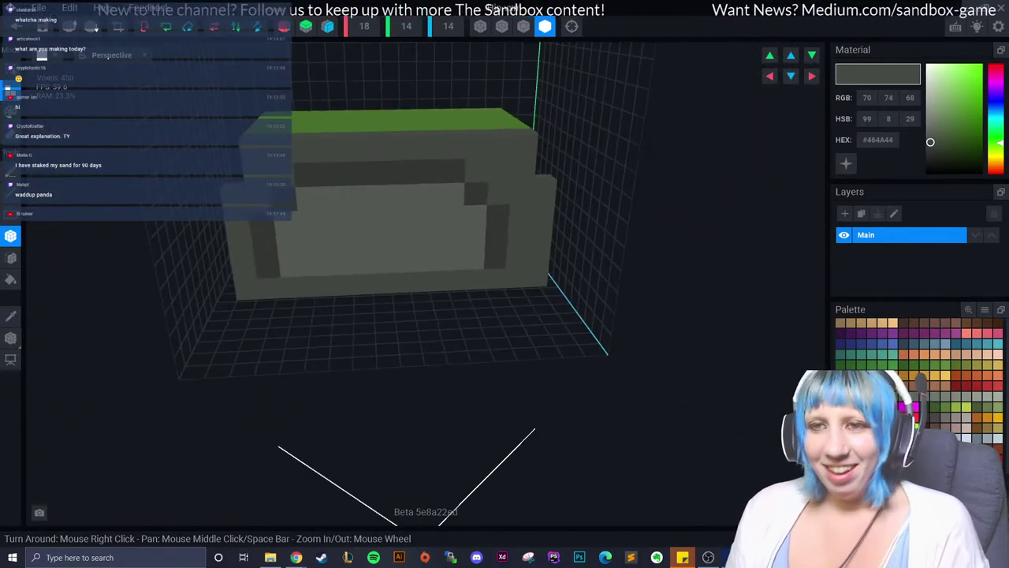
pyautogui.click(10, 315)
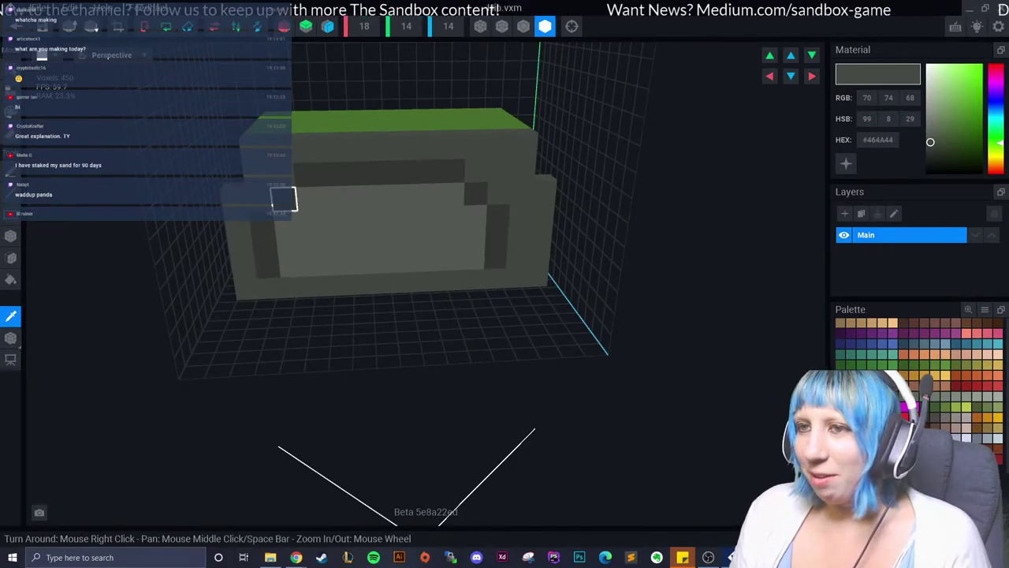
pyautogui.press('a')
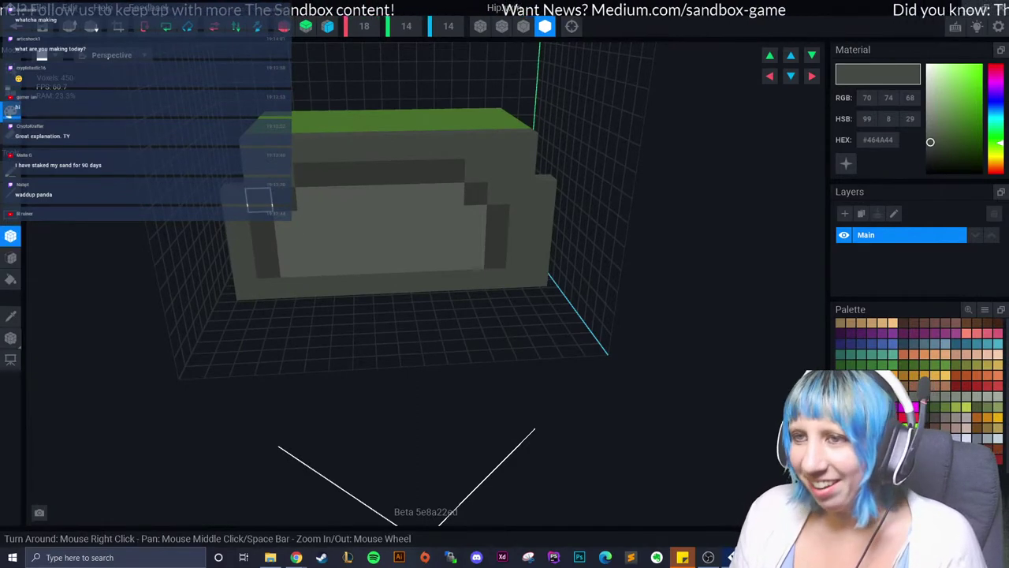
pyautogui.moveTo(282, 198); pyautogui.dragTo(517, 257)
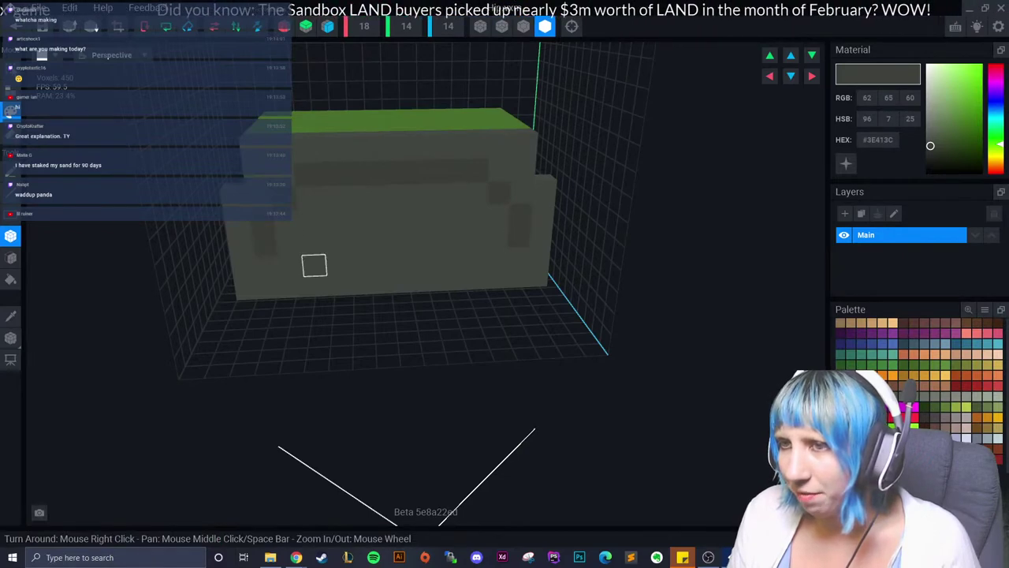
# Place a few slightly lighter grey voxels on the Hip front.
pyautogui.moveTo(518, 257)
pyautogui.mouseDown(button='right')
pyautogui.moveTo(408, 221)
pyautogui.moveTo(279, 227)
pyautogui.mouseUp(button='right')
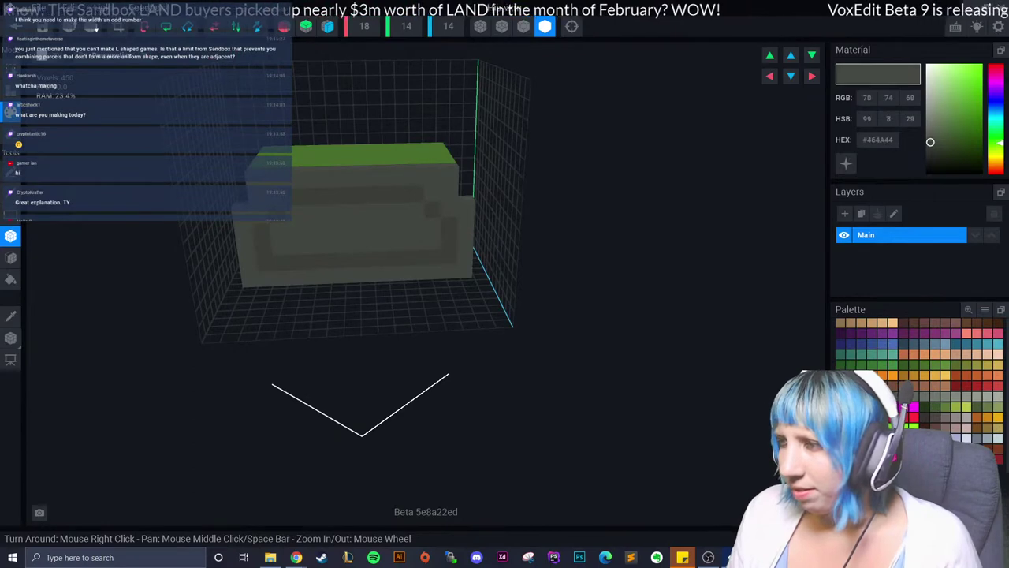
pyautogui.moveTo(930, 142); pyautogui.dragTo(931, 134)
pyautogui.click(295, 231)
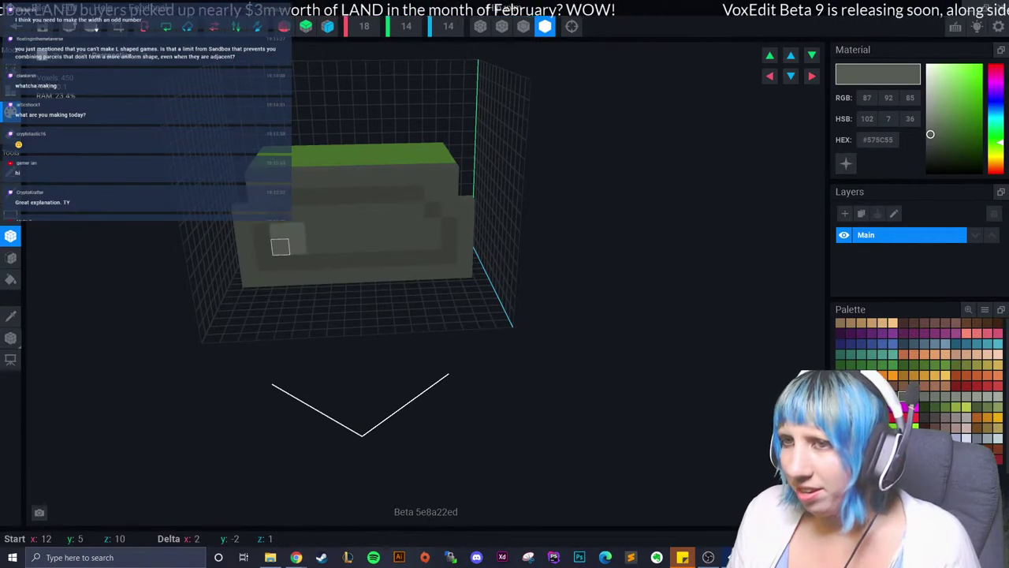
pyautogui.moveTo(280, 247); pyautogui.dragTo(284, 243)
# Draw a box of slightly darker grey voxels across the Hip front and check it from new angles.
pyautogui.moveTo(930, 134); pyautogui.dragTo(932, 138)
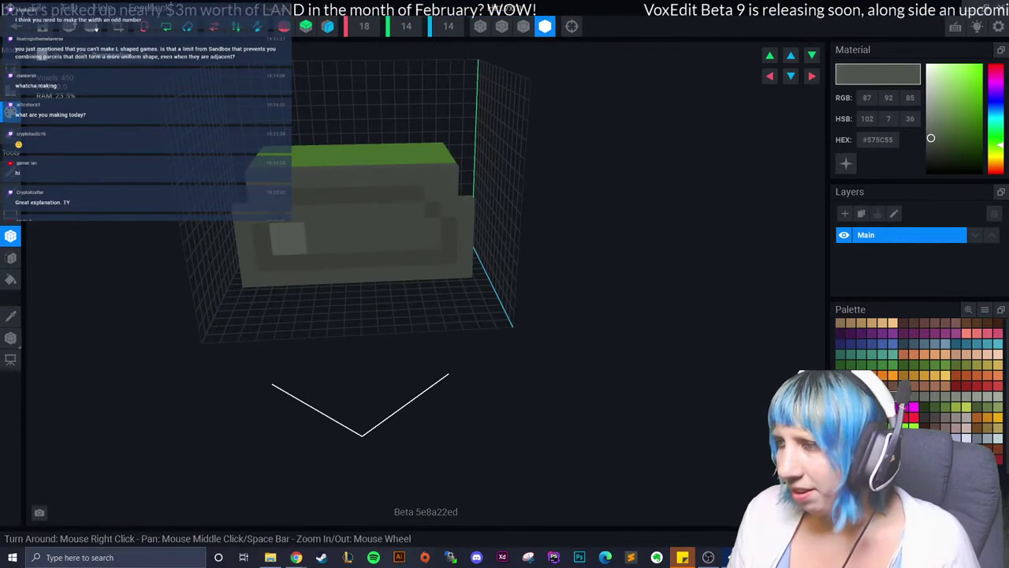
pyautogui.click(279, 231)
pyautogui.moveTo(315, 245); pyautogui.dragTo(329, 213)
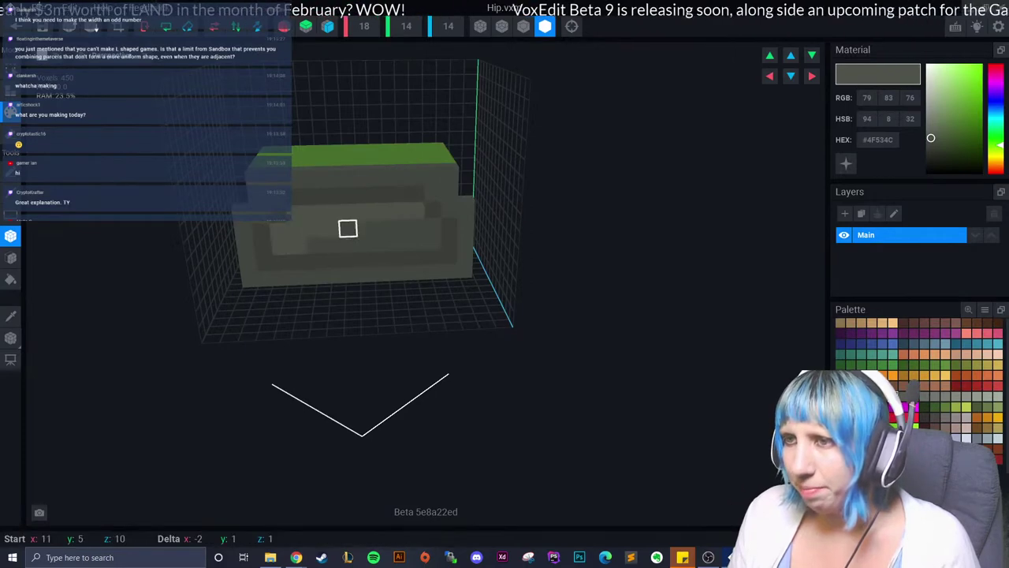
pyautogui.moveTo(415, 210); pyautogui.dragTo(433, 239)
pyautogui.scroll(-5, 288, 254)
pyautogui.moveTo(289, 254); pyautogui.dragTo(299, 267, button='right')
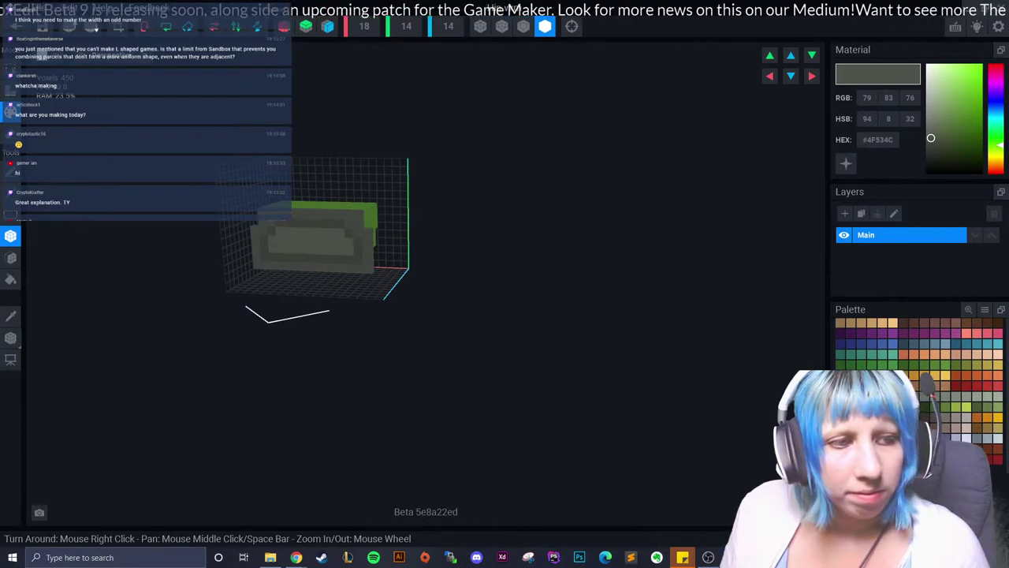
pyautogui.moveTo(277, 287); pyautogui.dragTo(277, 287, button='right')
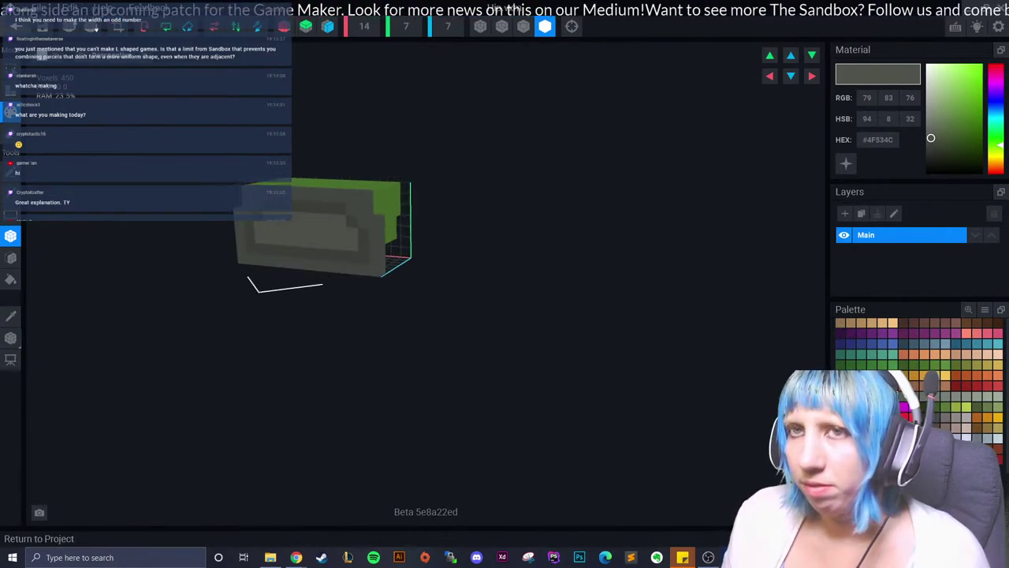
# Save Hip.vxm, return to the Avatar_V2 project and zoom in on the avatar from above.
pyautogui.click(16, 26)
pyautogui.press('Return')
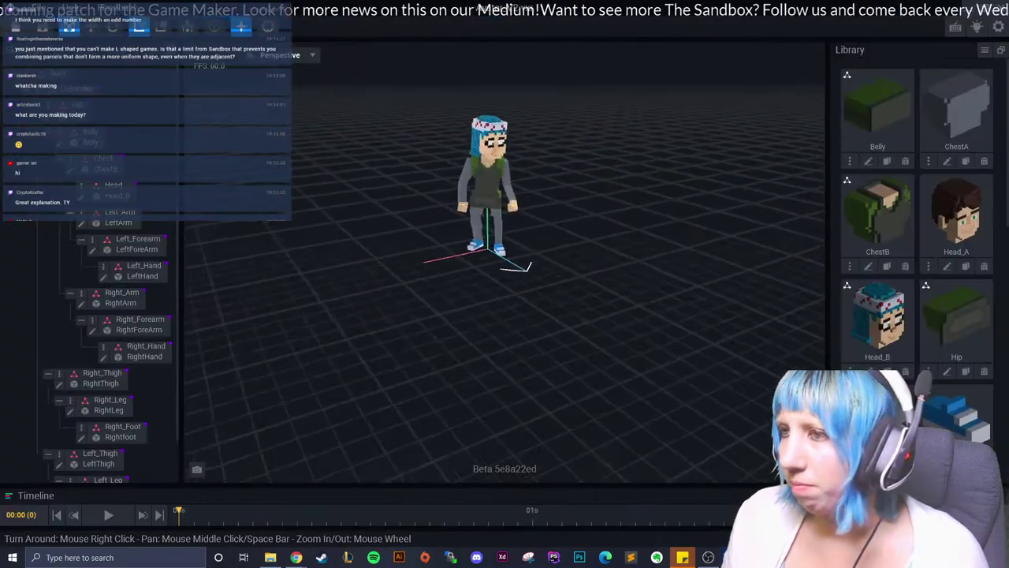
pyautogui.moveTo(560, 262); pyautogui.dragTo(561, 262, button='right')
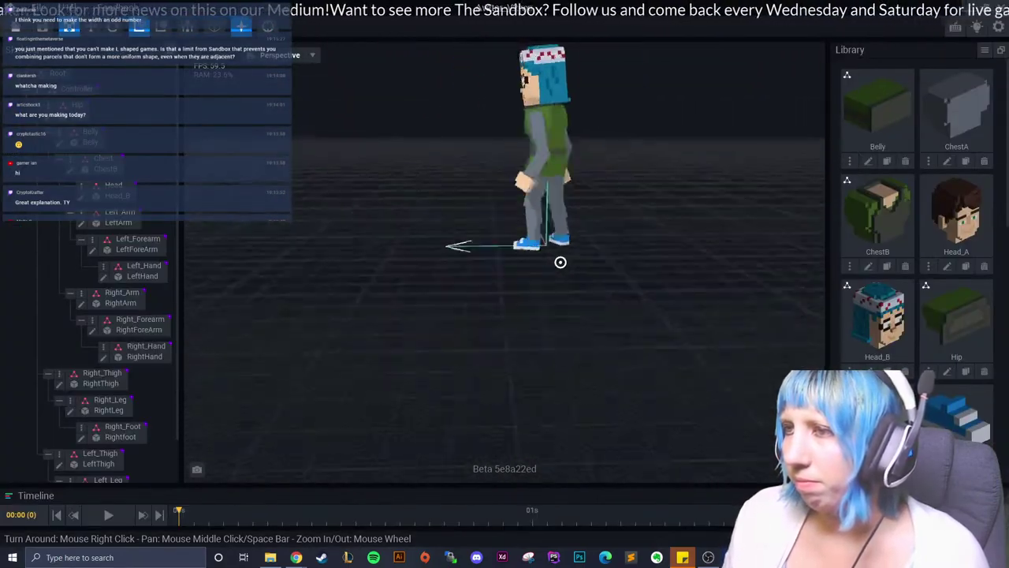
pyautogui.moveTo(560, 262); pyautogui.dragTo(560, 276, button='right')
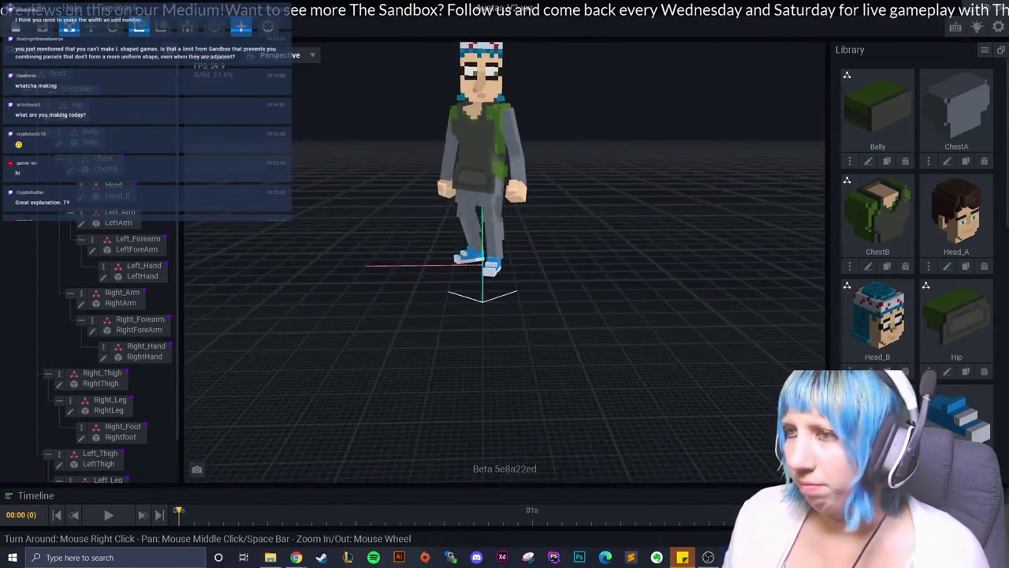
pyautogui.scroll(2, 243, 476)
pyautogui.scroll(3, 243, 476)
pyautogui.scroll(3, 243, 476)
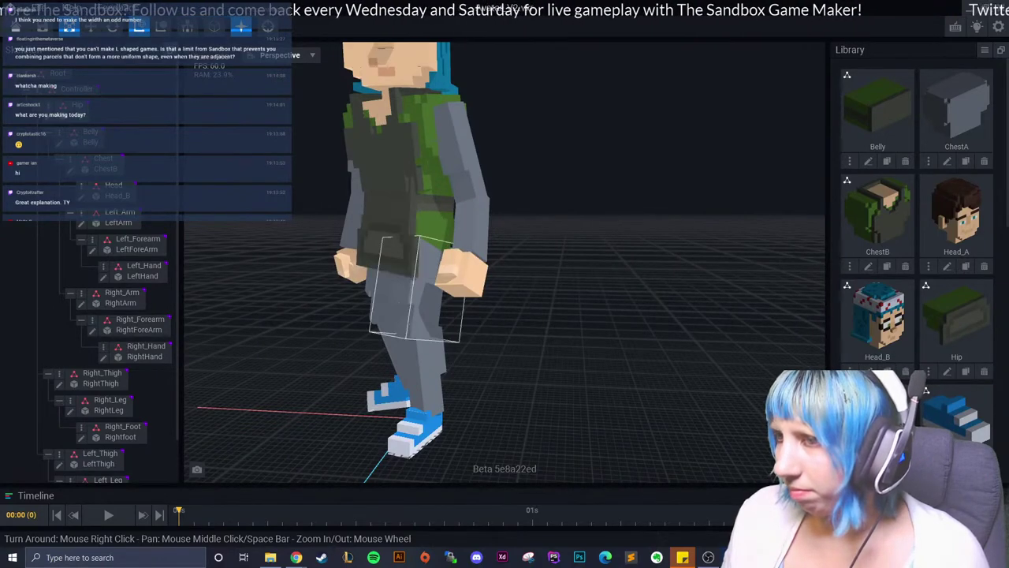
# Orbit around to the avatar's back to inspect the grey shorts.
pyautogui.moveTo(386, 244); pyautogui.dragTo(432, 248, button='right')
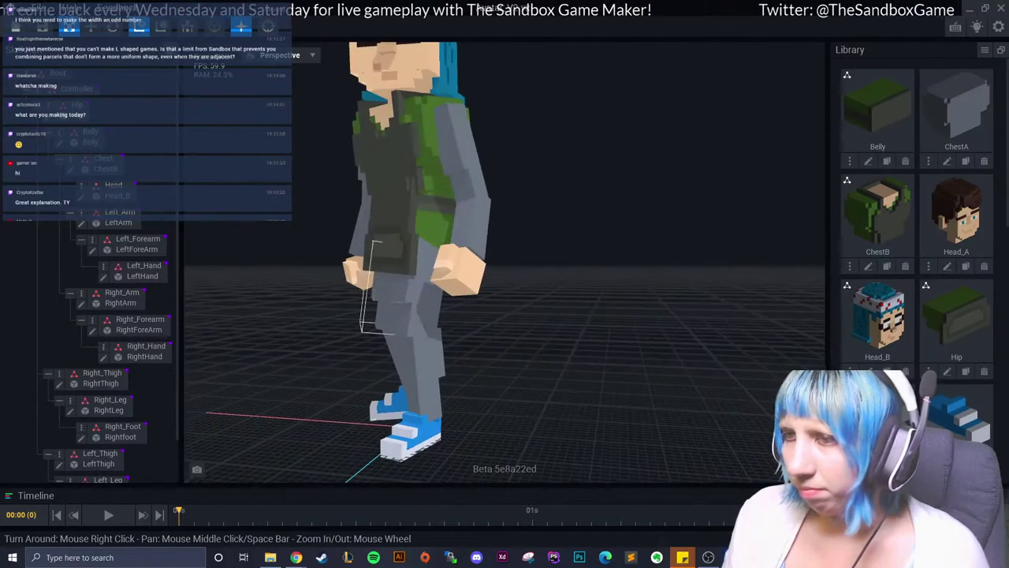
pyautogui.moveTo(930, 388); pyautogui.dragTo(87, 118)
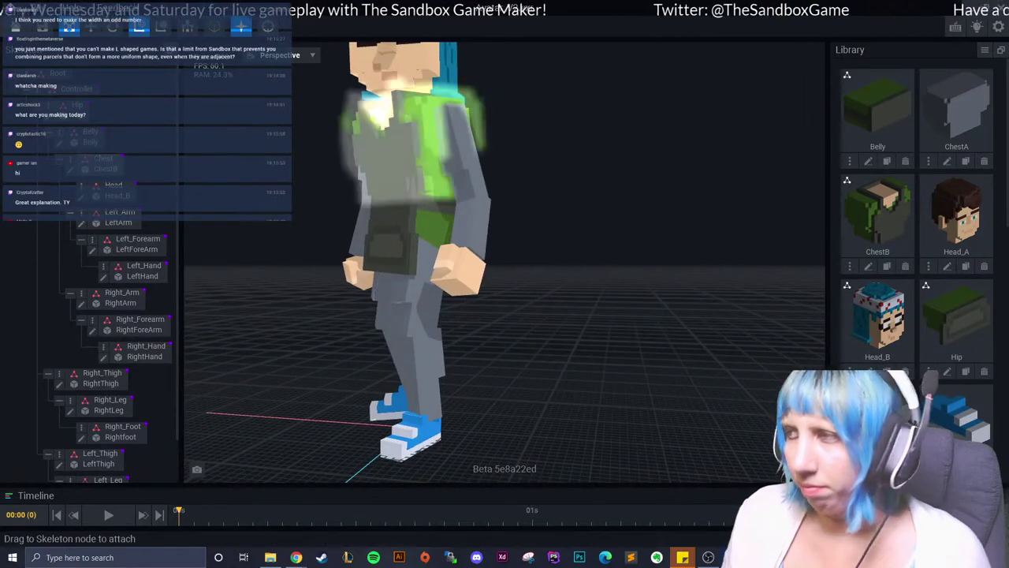
pyautogui.scroll(-2, 875, 237)
pyautogui.scroll(-2, 875, 237)
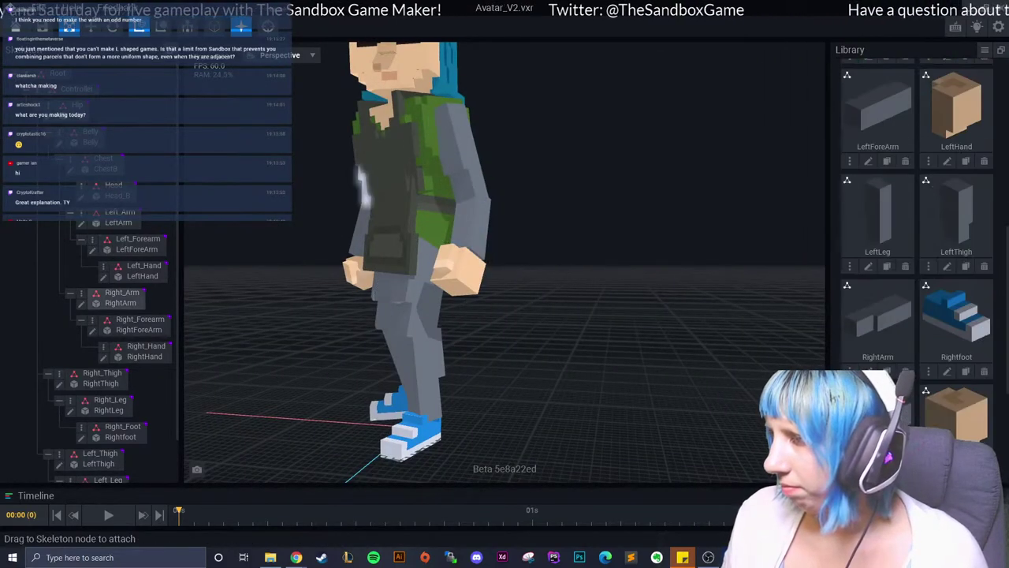
# Paint the LeftLeg column tan #BFA48E.
pyautogui.click(868, 266)
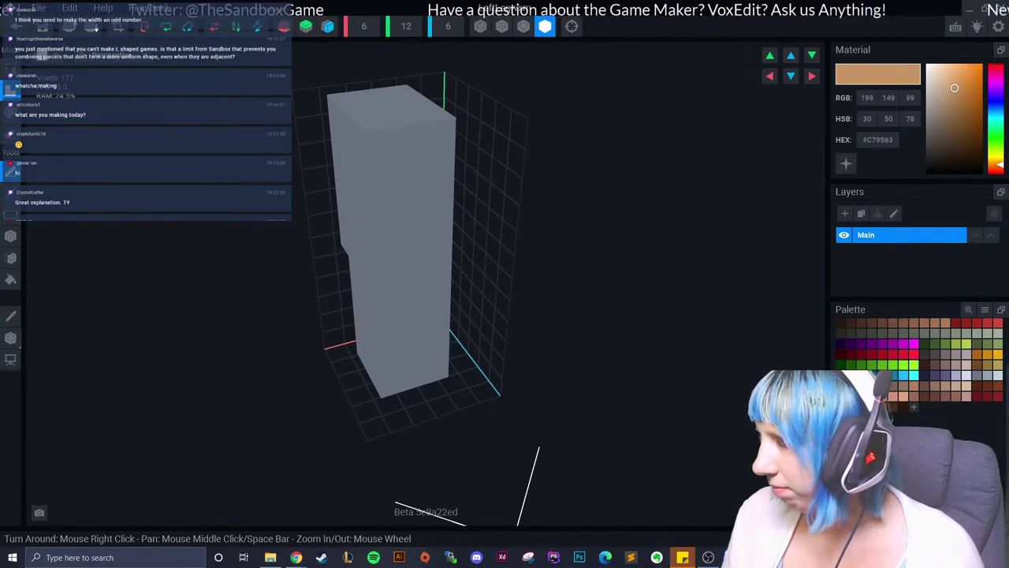
pyautogui.click(940, 90)
pyautogui.click(10, 235)
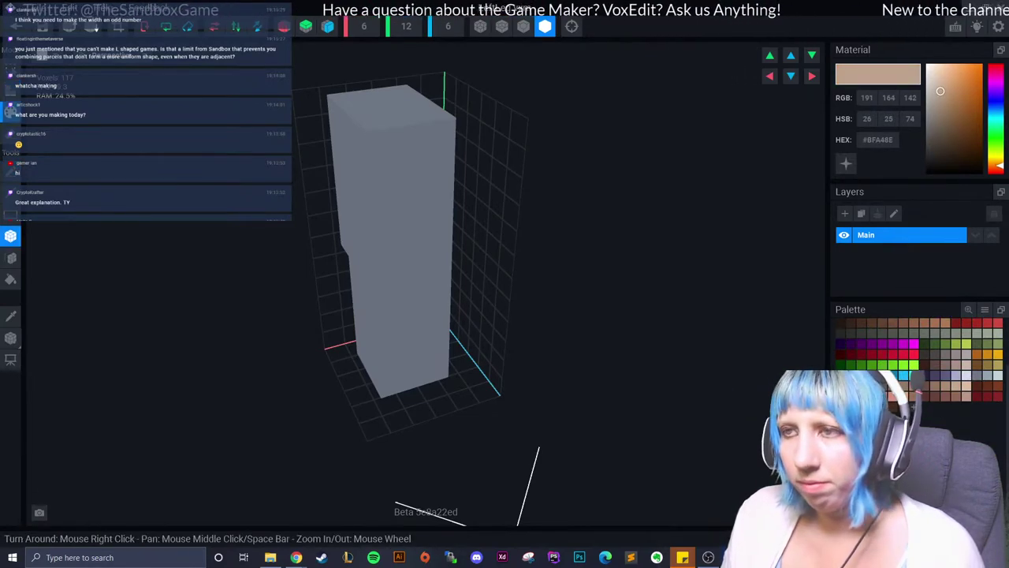
pyautogui.moveTo(371, 157); pyautogui.dragTo(323, 130, button='right')
pyautogui.moveTo(330, 100); pyautogui.dragTo(399, 397)
pyautogui.moveTo(399, 397); pyautogui.dragTo(370, 394, button='right')
# Save LeftLeg.vxm and return to the avatar project.
pyautogui.click(15, 31)
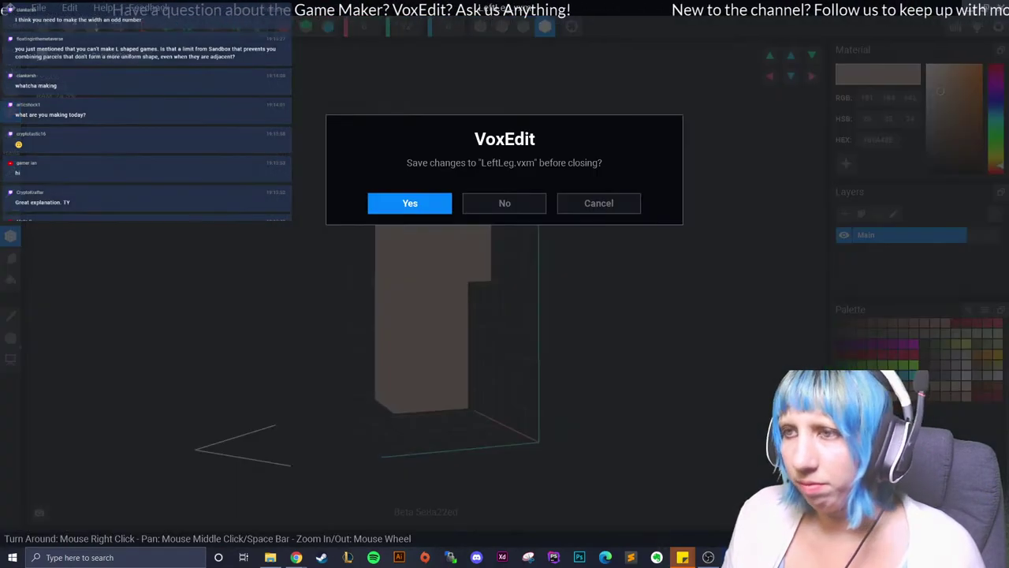
pyautogui.click(410, 203)
pyautogui.scroll(3, 457, 181)
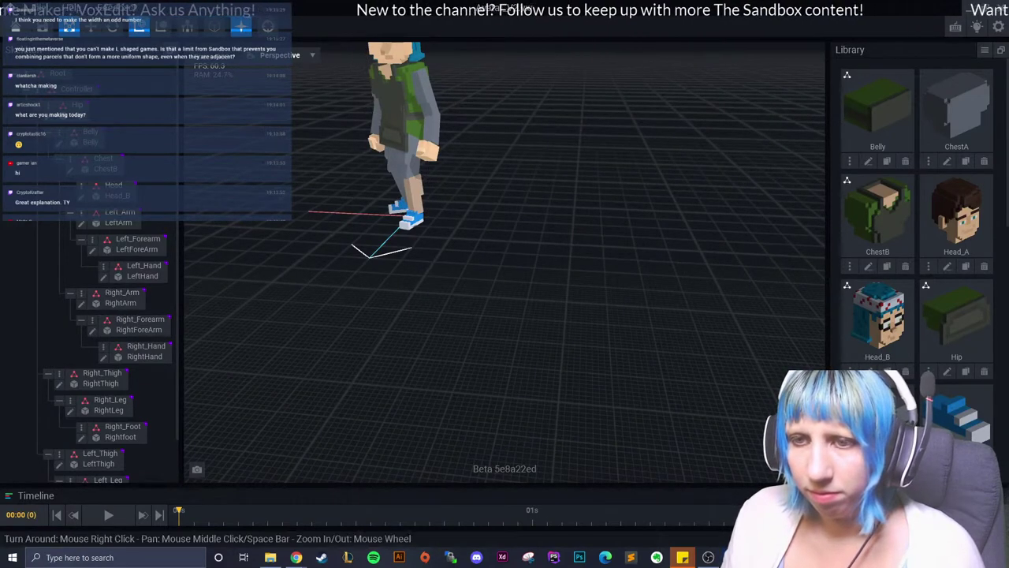
# Fill the whole RightThigh model with the lighter tan skin colour.
pyautogui.click(59, 384)
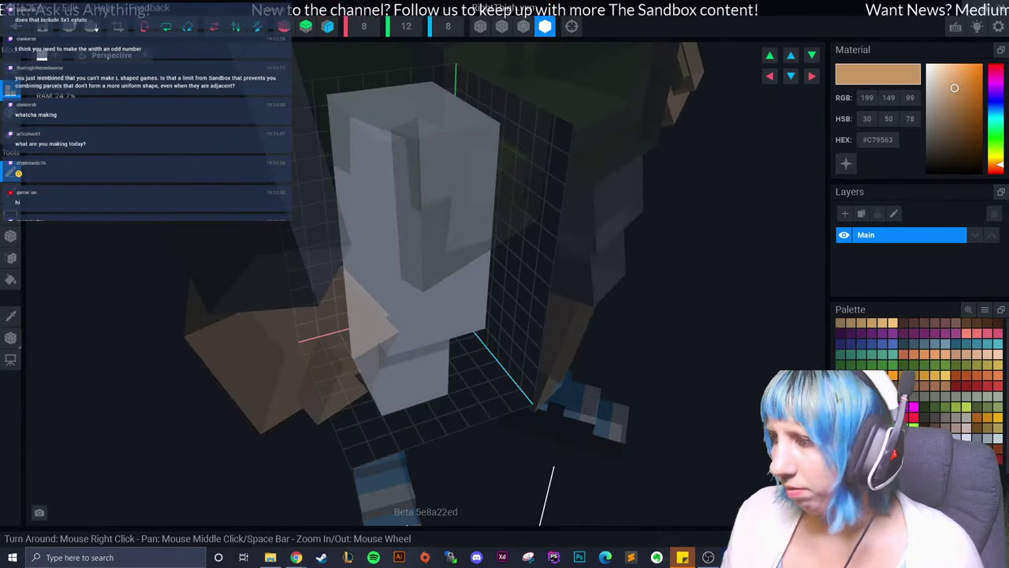
pyautogui.click(533, 353)
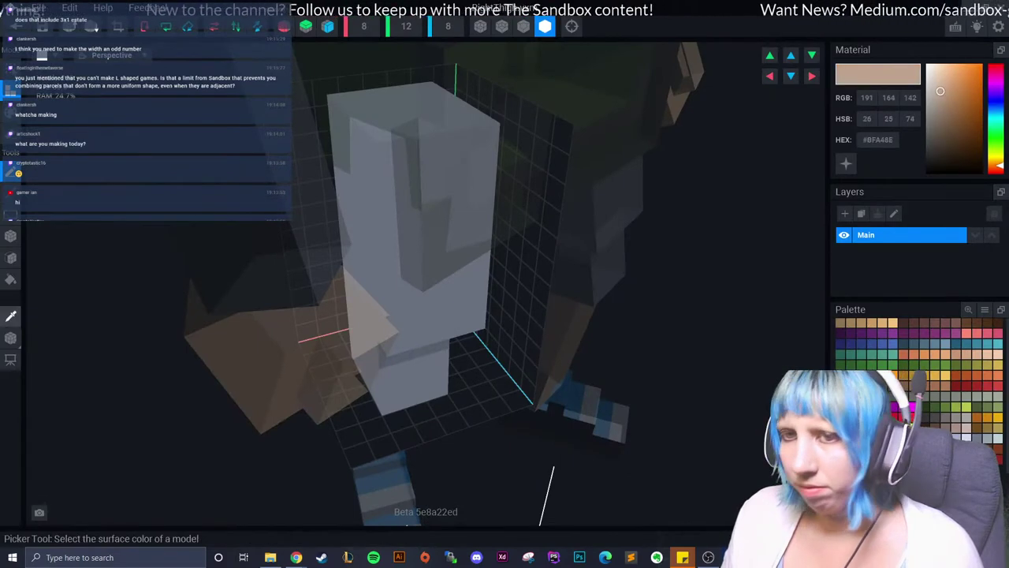
pyautogui.click(11, 279)
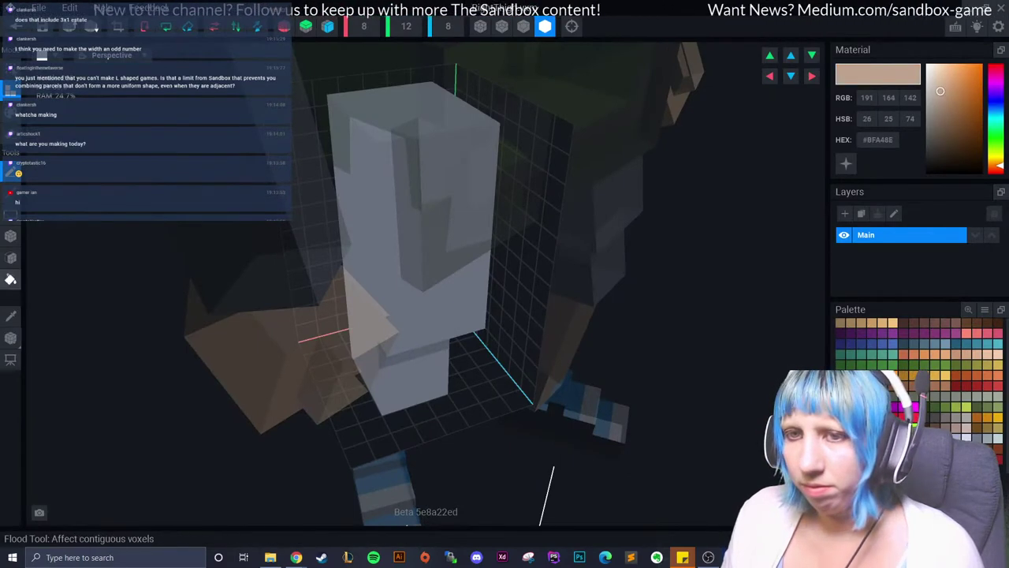
pyautogui.click(453, 145)
pyautogui.hotkey('ctrl', 'z')
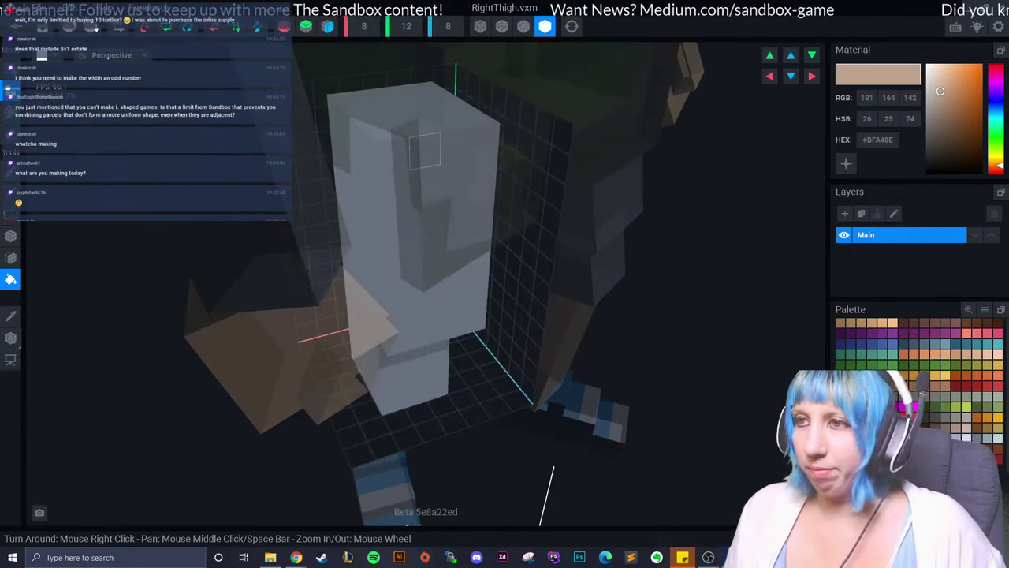
pyautogui.click(455, 173)
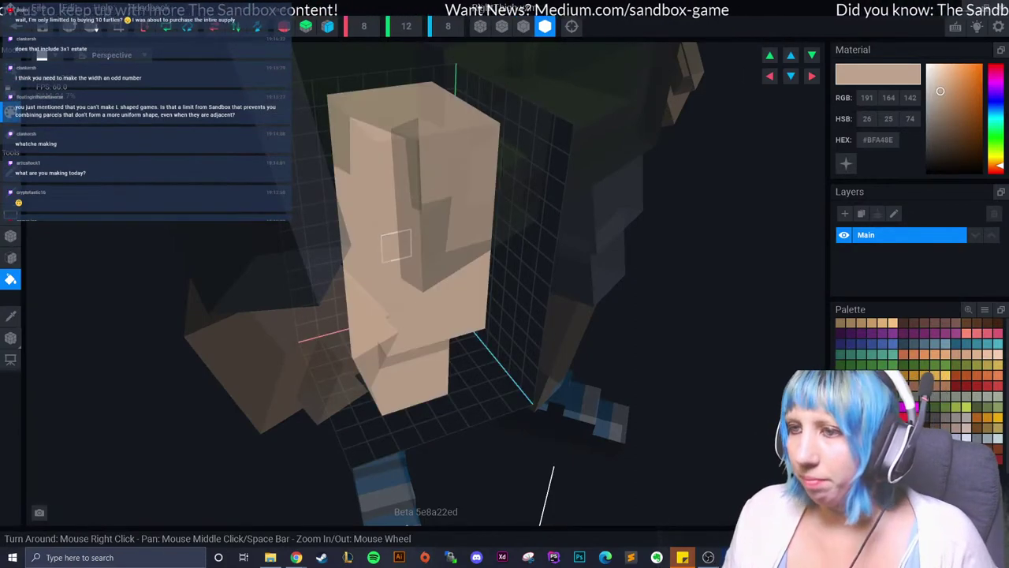
pyautogui.moveTo(378, 236)
pyautogui.mouseDown(button='right')
pyautogui.moveTo(331, 520)
pyautogui.moveTo(441, 473)
pyautogui.mouseUp(button='right')
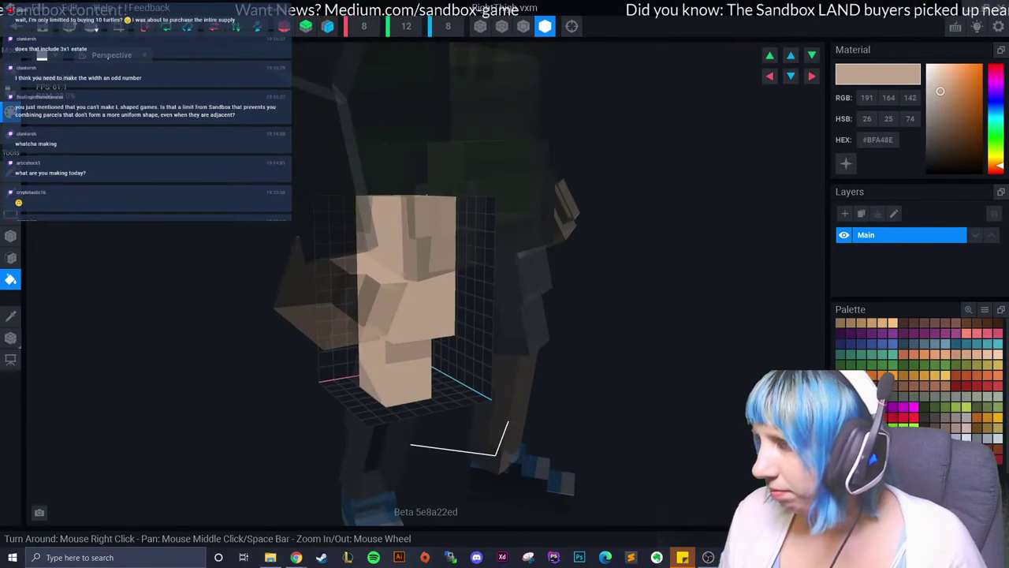
# Add a dark green block of voxels across the top of the thigh.
pyautogui.click(925, 364)
pyautogui.press('a')
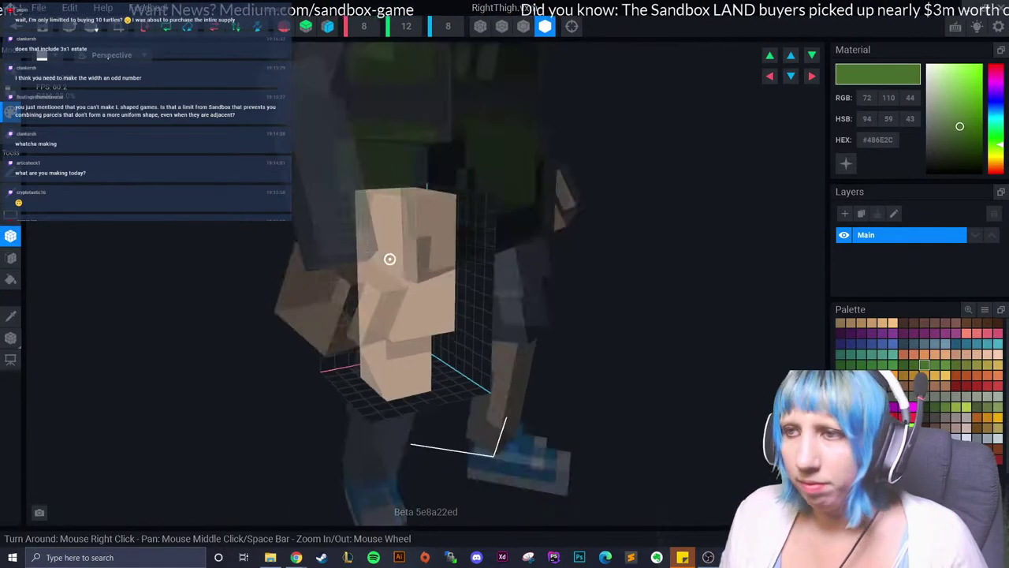
pyautogui.moveTo(387, 260); pyautogui.dragTo(441, 260, button='right')
pyautogui.moveTo(422, 170); pyautogui.dragTo(455, 250)
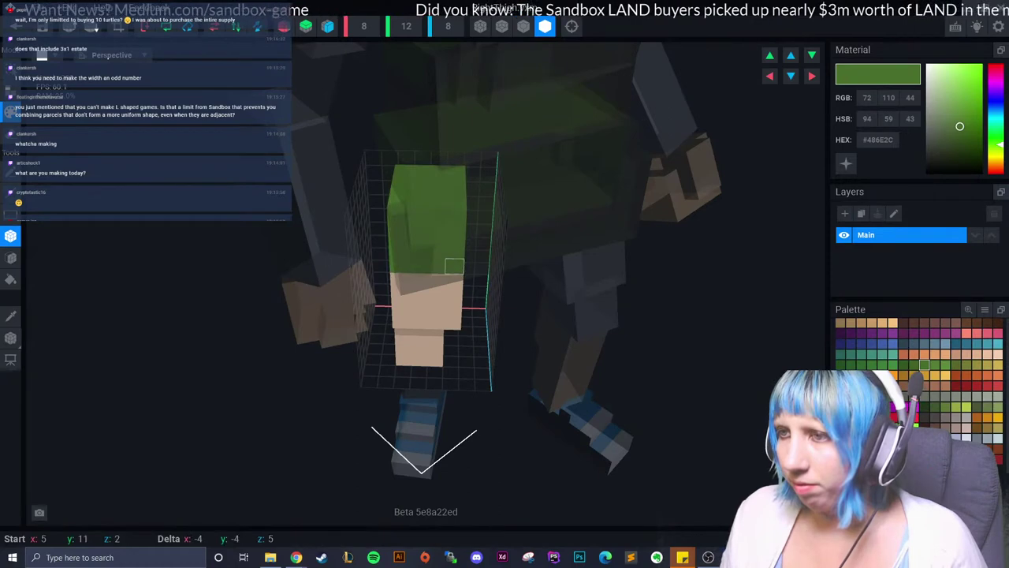
pyautogui.moveTo(455, 251); pyautogui.dragTo(459, 263, button='right')
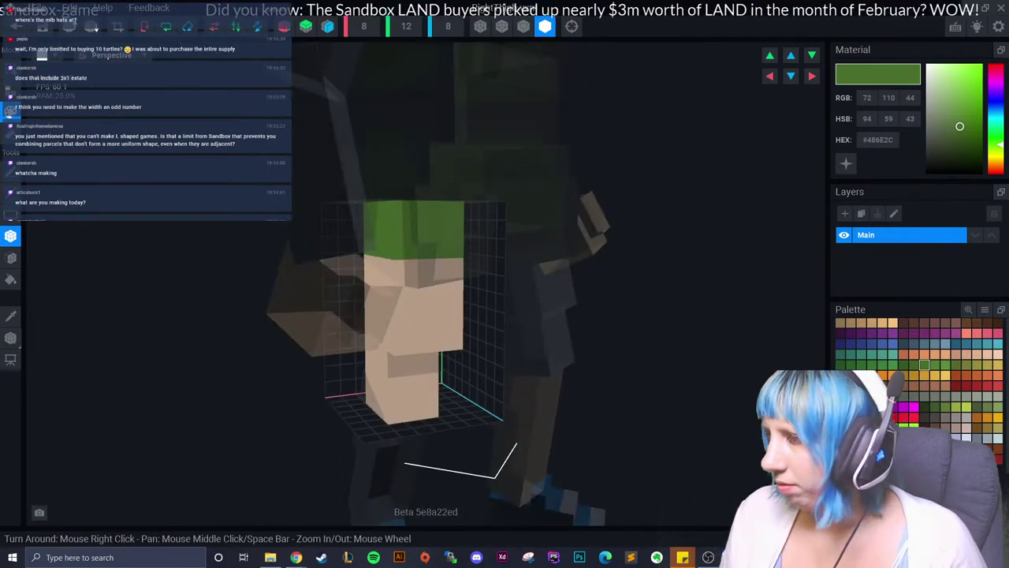
# Draw a dark grey band below the green, then save and close the editor.
pyautogui.click(930, 142)
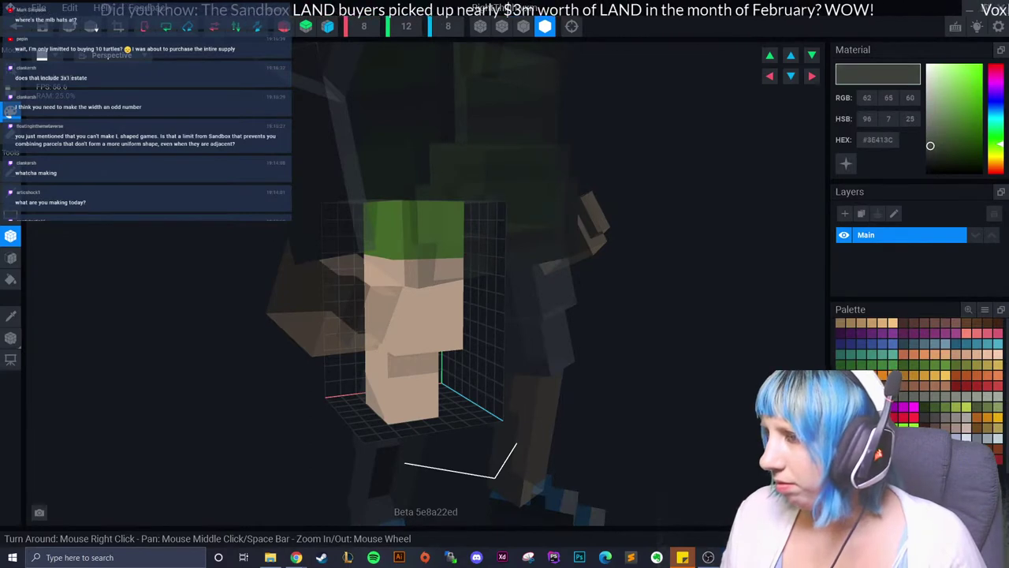
pyautogui.moveTo(366, 264); pyautogui.dragTo(412, 268)
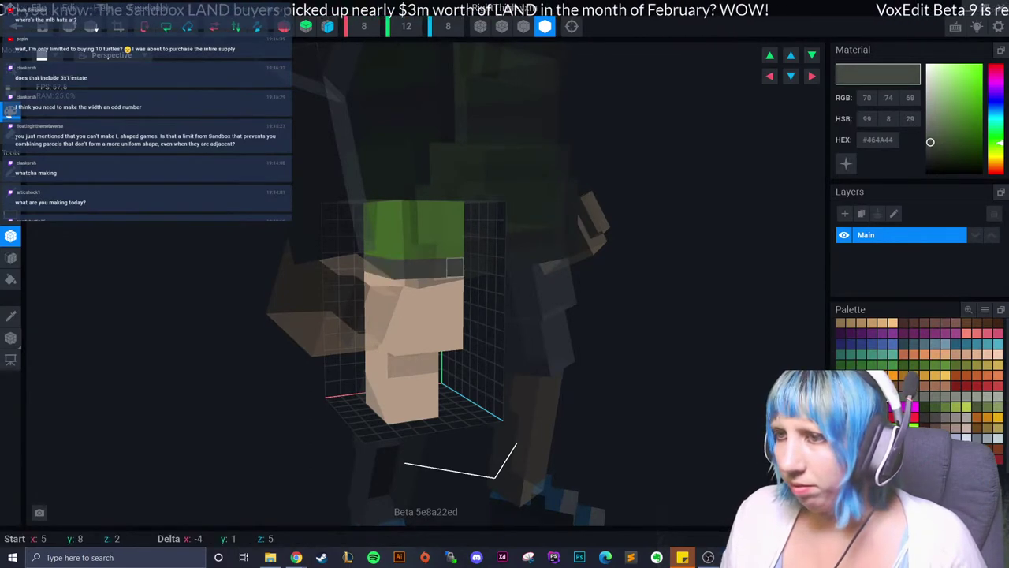
pyautogui.moveTo(439, 276); pyautogui.dragTo(439, 276, button='right')
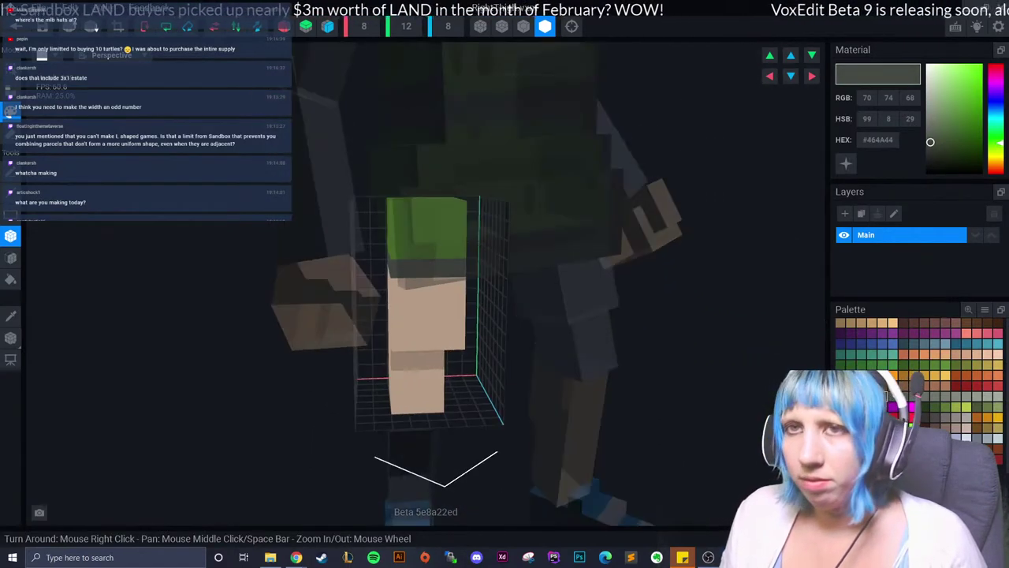
pyautogui.click(16, 26)
pyautogui.click(407, 203)
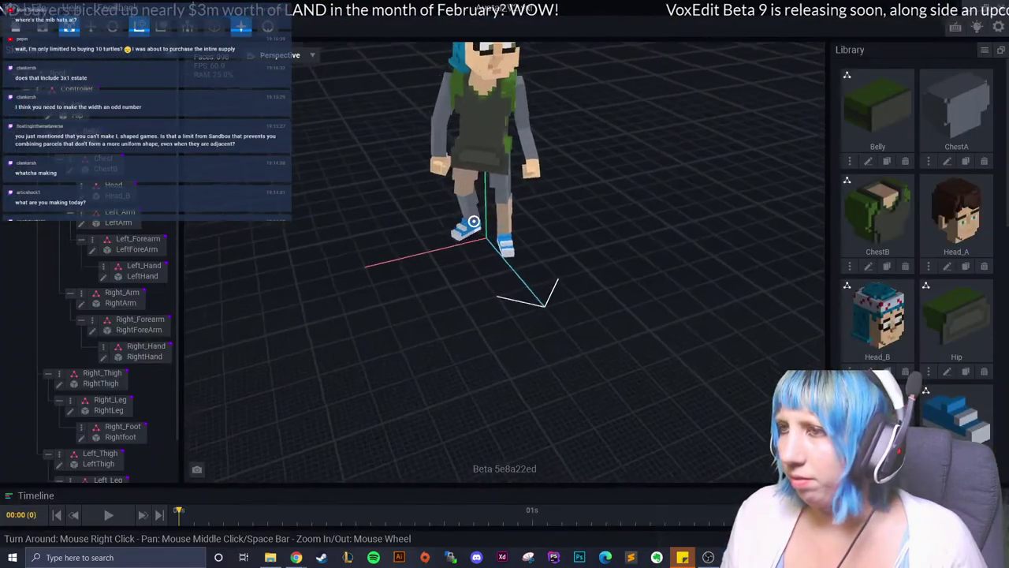
# Clear the chest selection, orbit behind the character, and open RightThigh from the Library.
pyautogui.moveTo(473, 222); pyautogui.dragTo(439, 207, button='right')
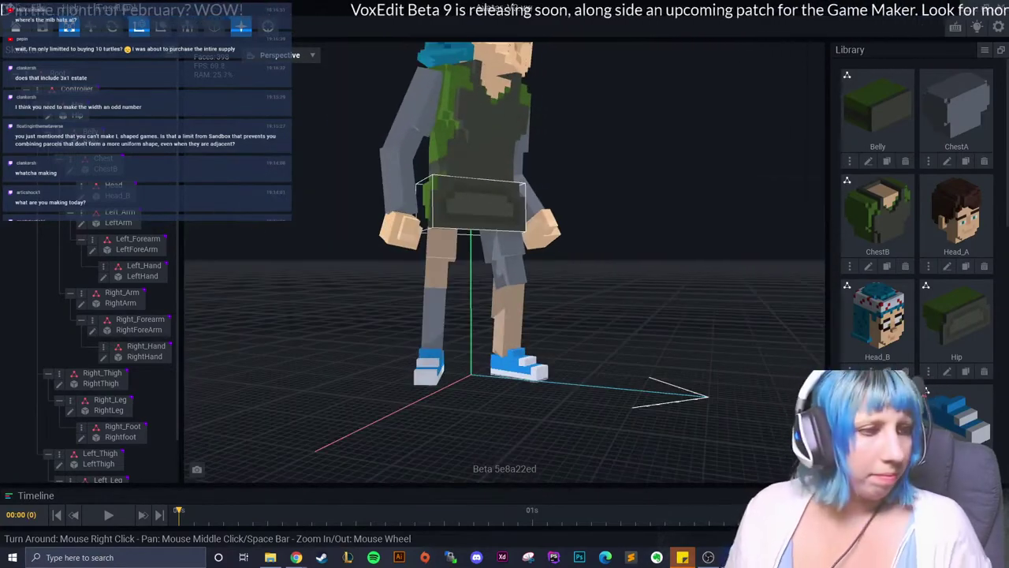
pyautogui.press('Escape')
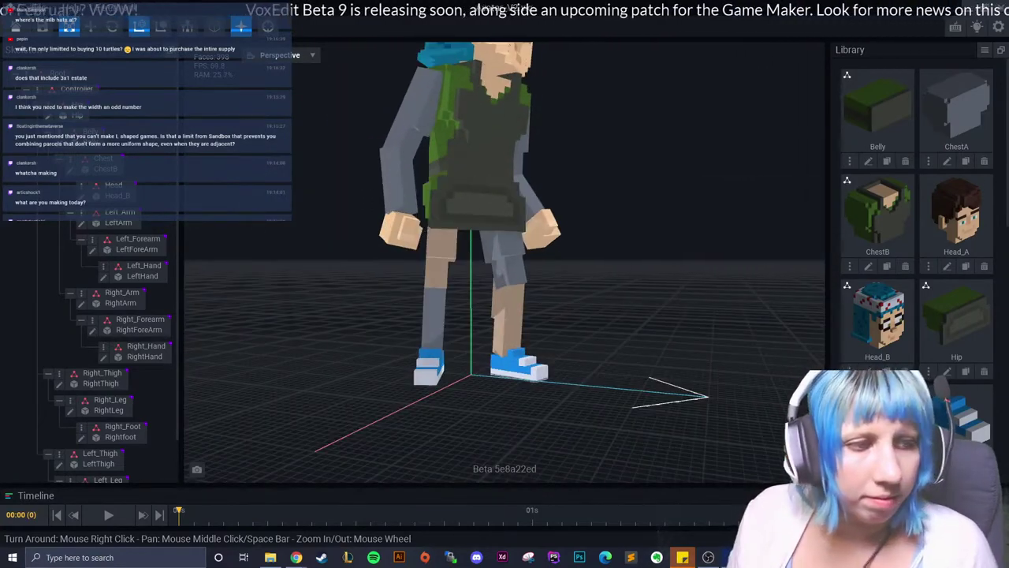
pyautogui.moveTo(451, 206); pyautogui.dragTo(451, 206, button='right')
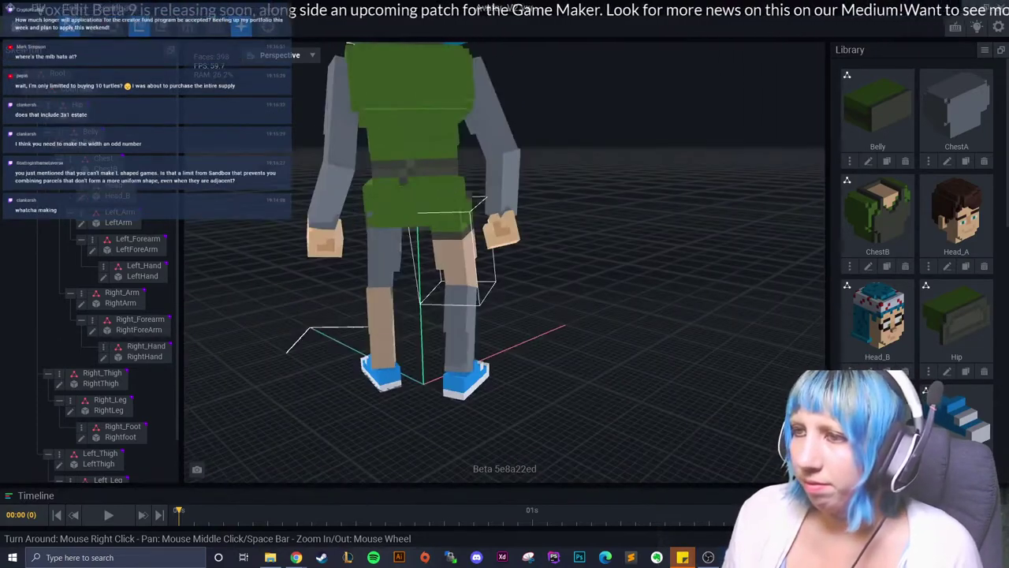
pyautogui.scroll(-8, 936, 413)
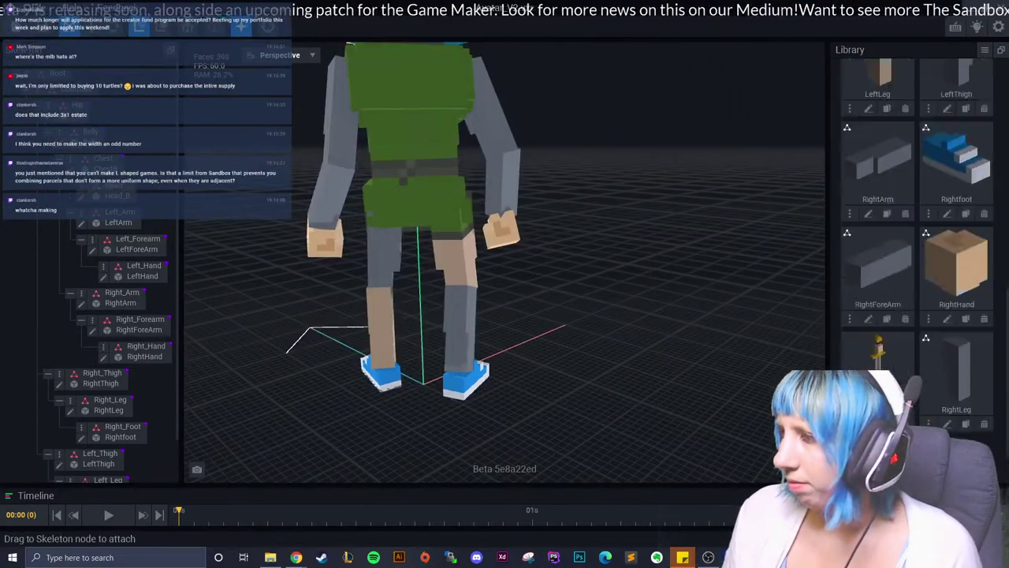
pyautogui.scroll(-2, 918, 236)
pyautogui.doubleClick(454, 272)
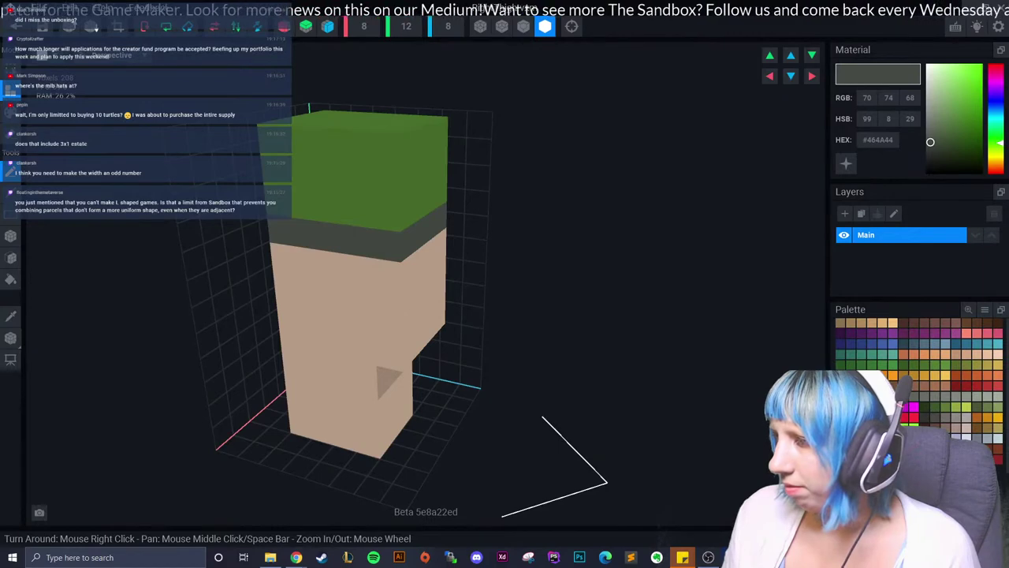
# Paint the thigh's skin-toned lower faces with a light pink colour.
pyautogui.click(966, 418)
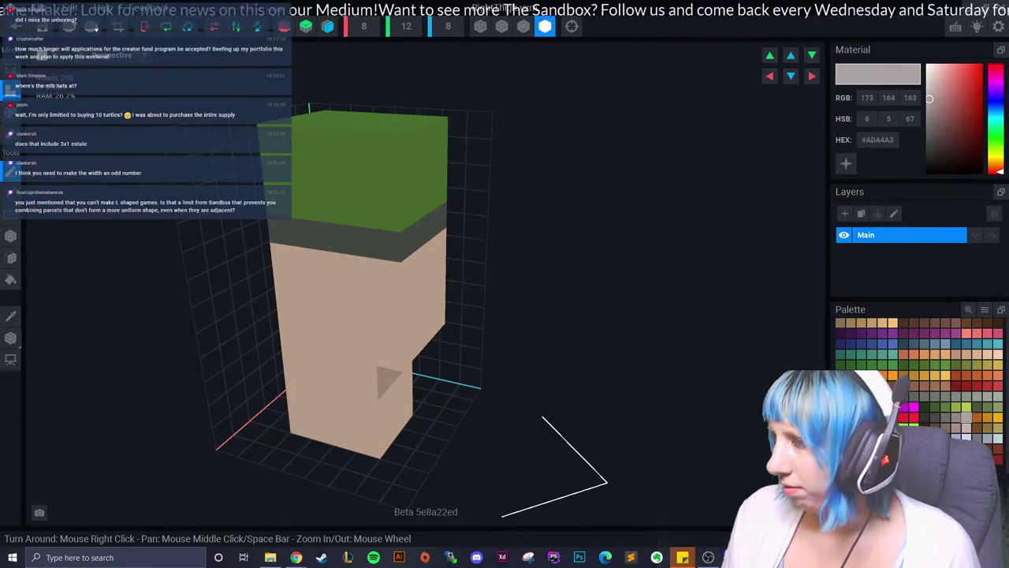
pyautogui.click(935, 417)
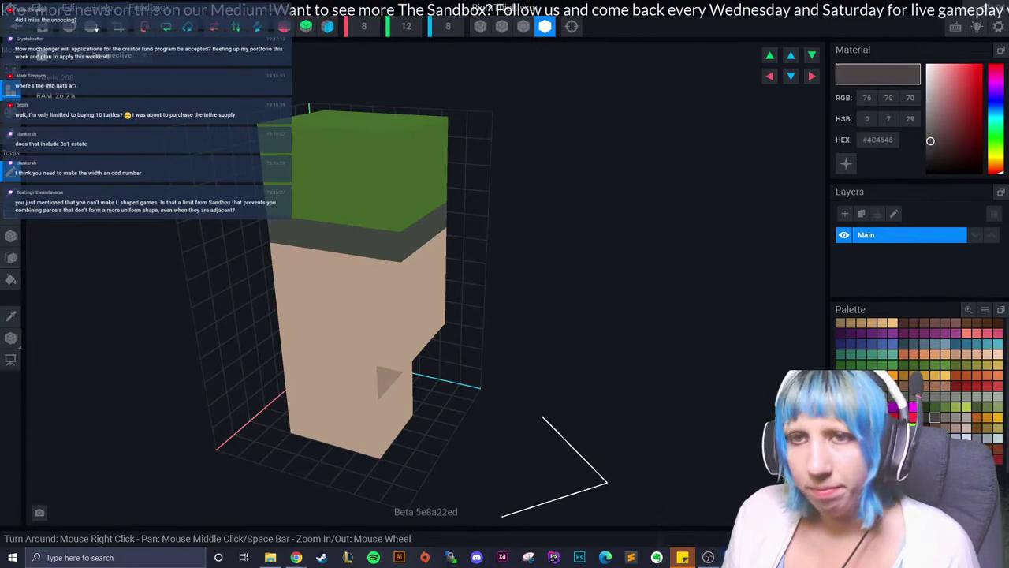
pyautogui.click(11, 257)
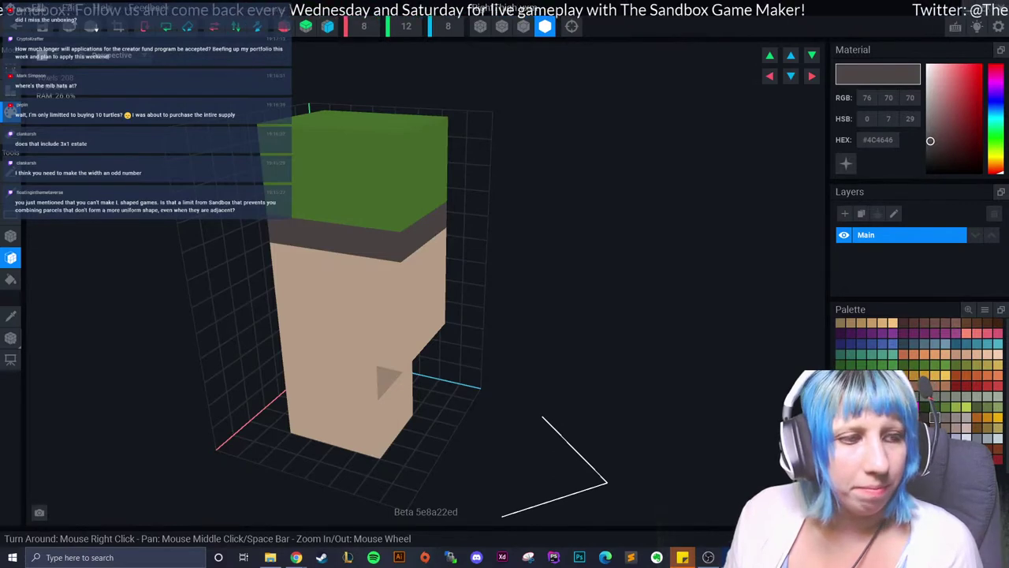
pyautogui.moveTo(308, 243); pyautogui.dragTo(308, 232, button='right')
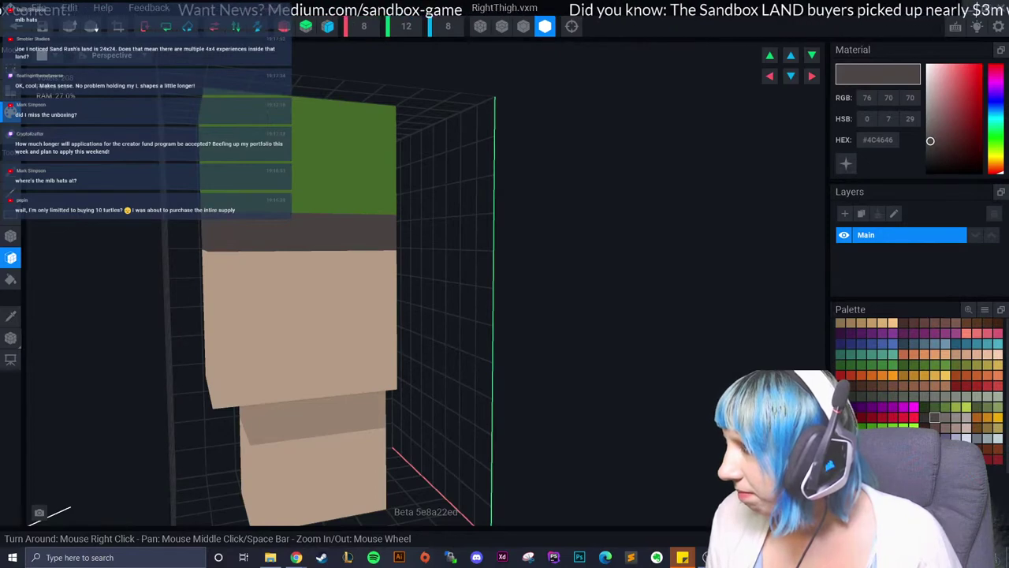
pyautogui.scroll(-2, 919, 370)
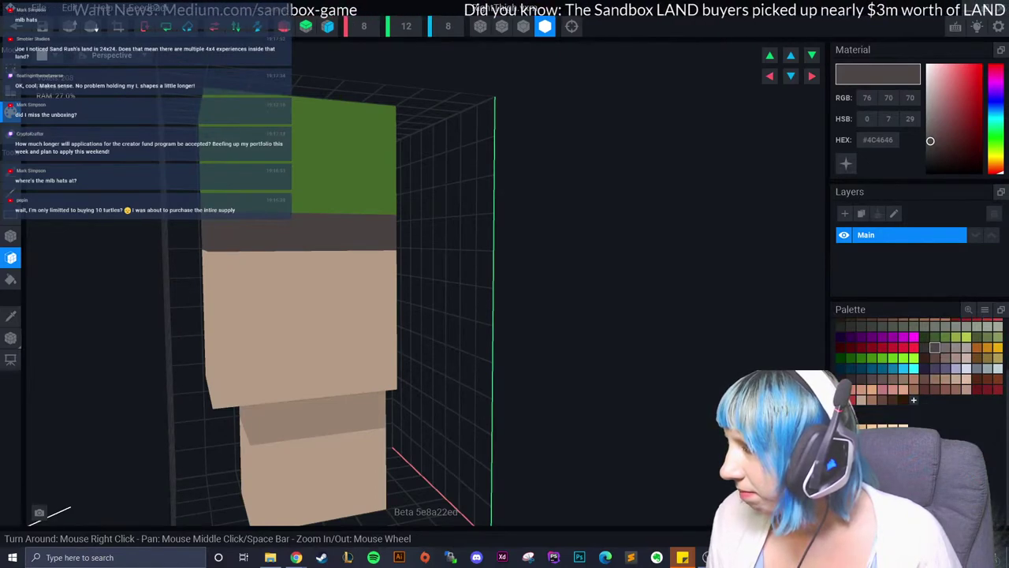
pyautogui.click(931, 77)
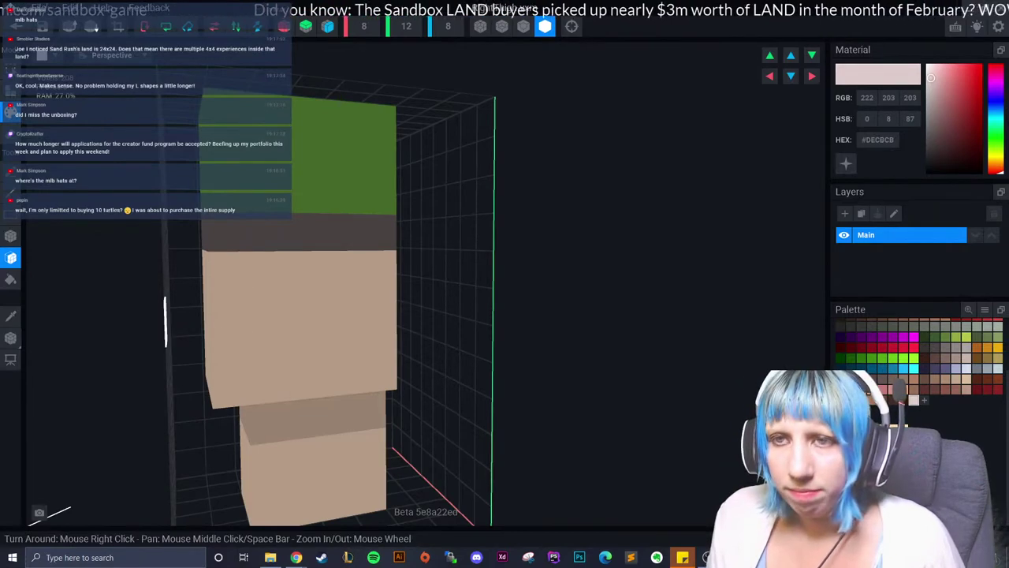
pyautogui.scroll(-3, 271, 308)
pyautogui.moveTo(271, 307); pyautogui.dragTo(176, 281, button='right')
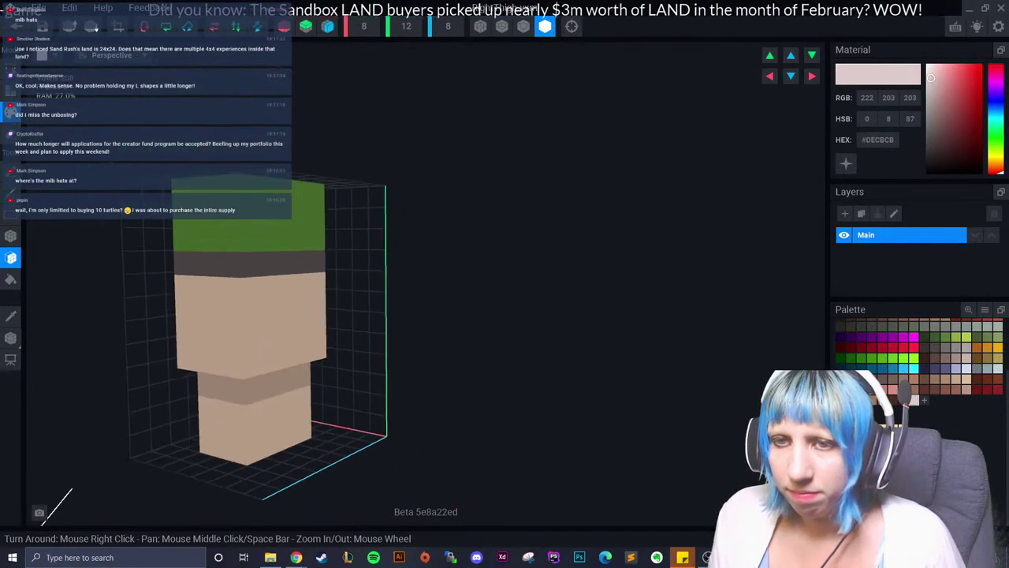
pyautogui.click(216, 339)
pyautogui.click(11, 279)
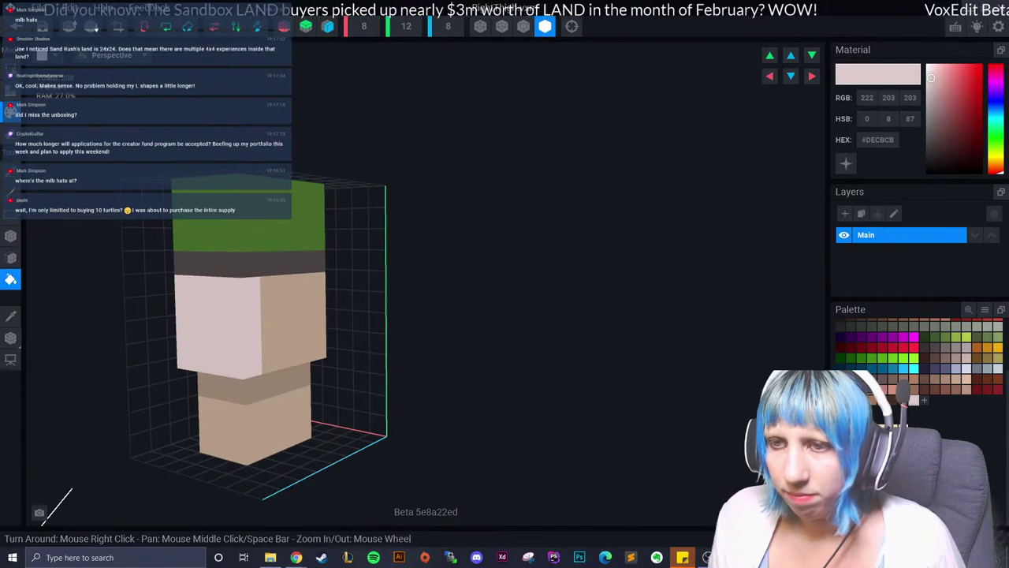
pyautogui.click(267, 401)
pyautogui.moveTo(272, 398); pyautogui.dragTo(249, 400, button='right')
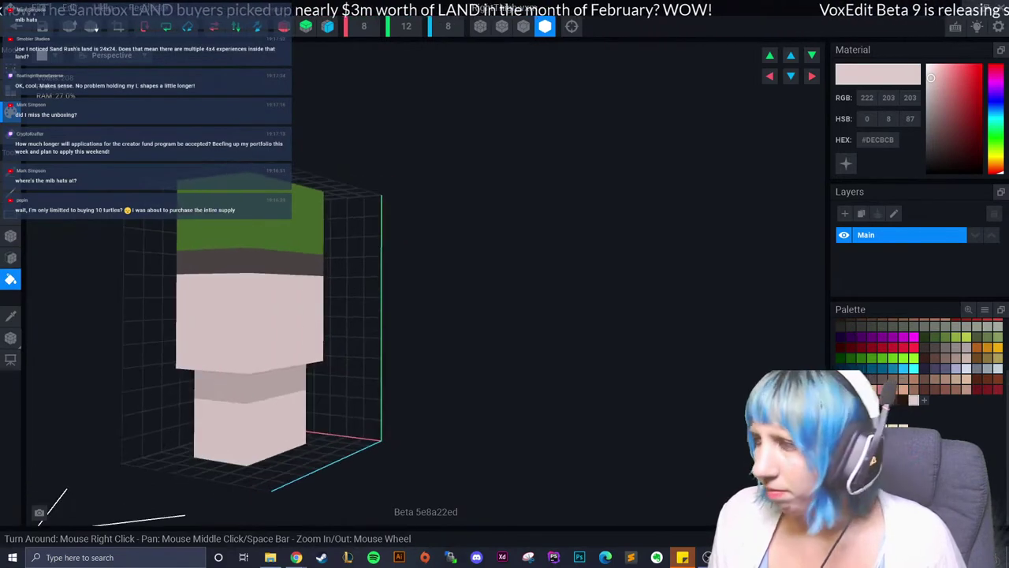
# Adjust the painted colour until the lower section becomes grey #A7A7A7.
pyautogui.moveTo(931, 78); pyautogui.dragTo(933, 81)
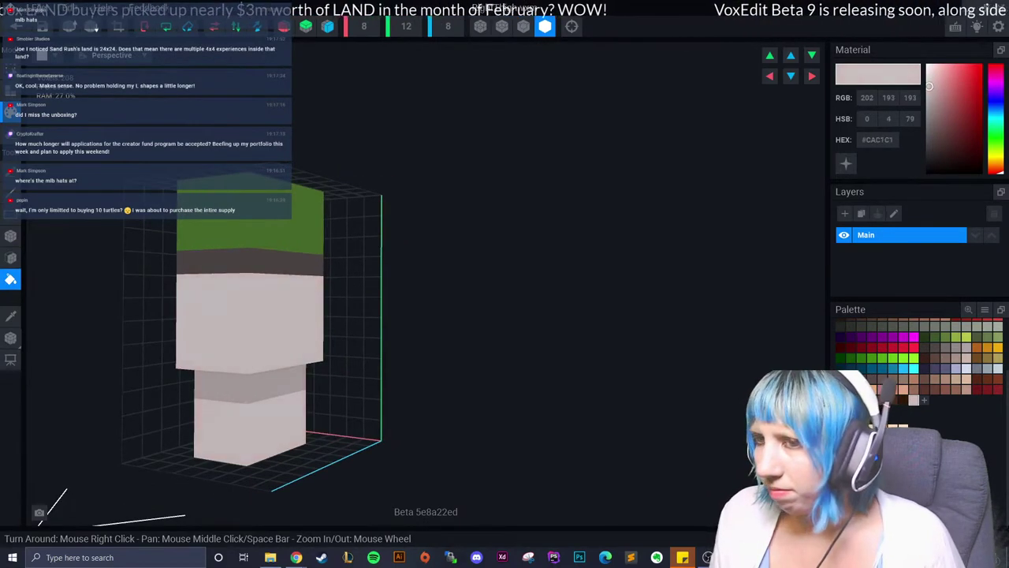
pyautogui.moveTo(997, 171); pyautogui.dragTo(997, 164)
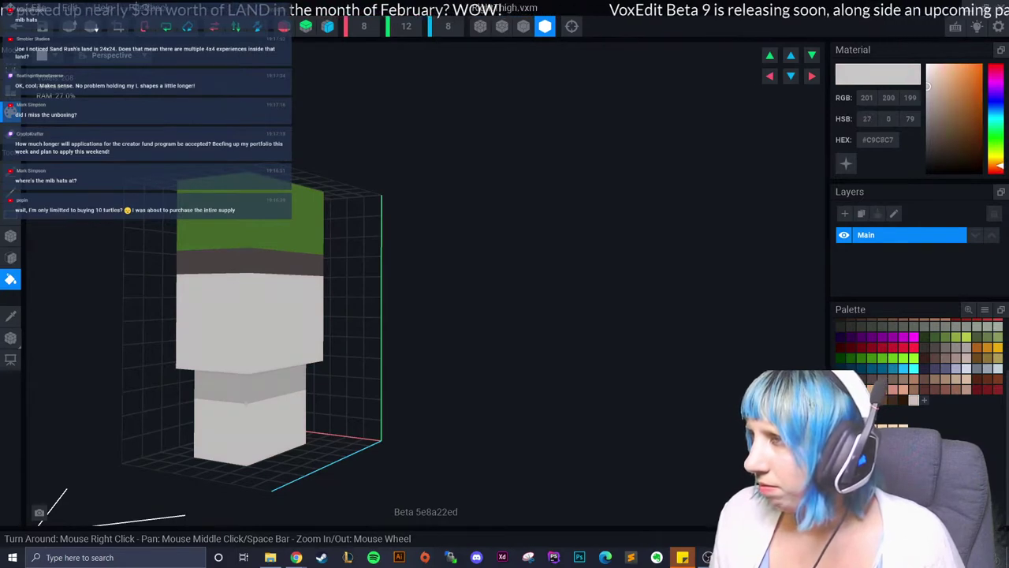
pyautogui.moveTo(928, 89)
pyautogui.mouseDown()
pyautogui.moveTo(928, 106)
pyautogui.moveTo(927, 98)
pyautogui.mouseUp()
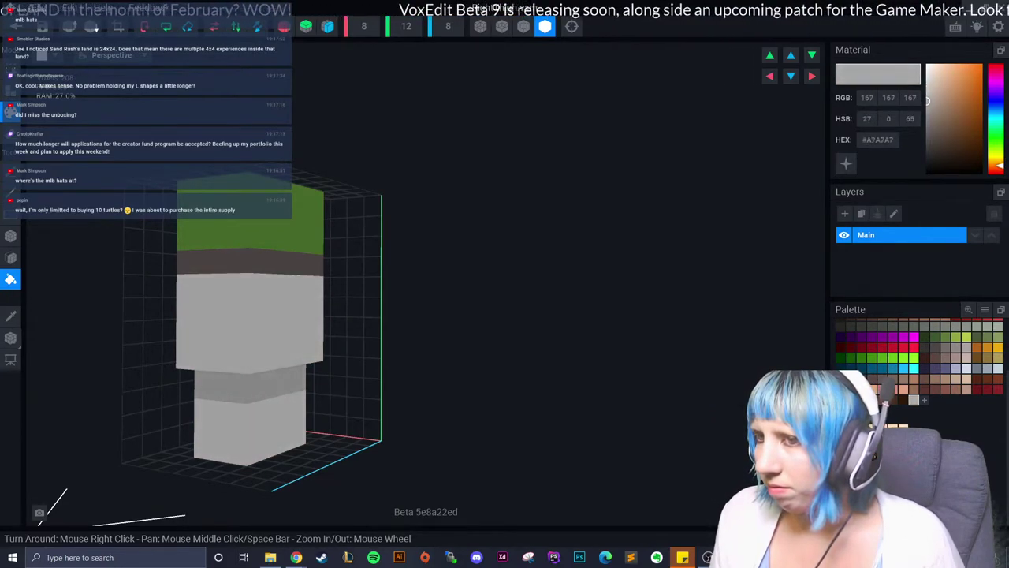
pyautogui.moveTo(378, 387); pyautogui.dragTo(355, 386, button='right')
pyautogui.click(11, 257)
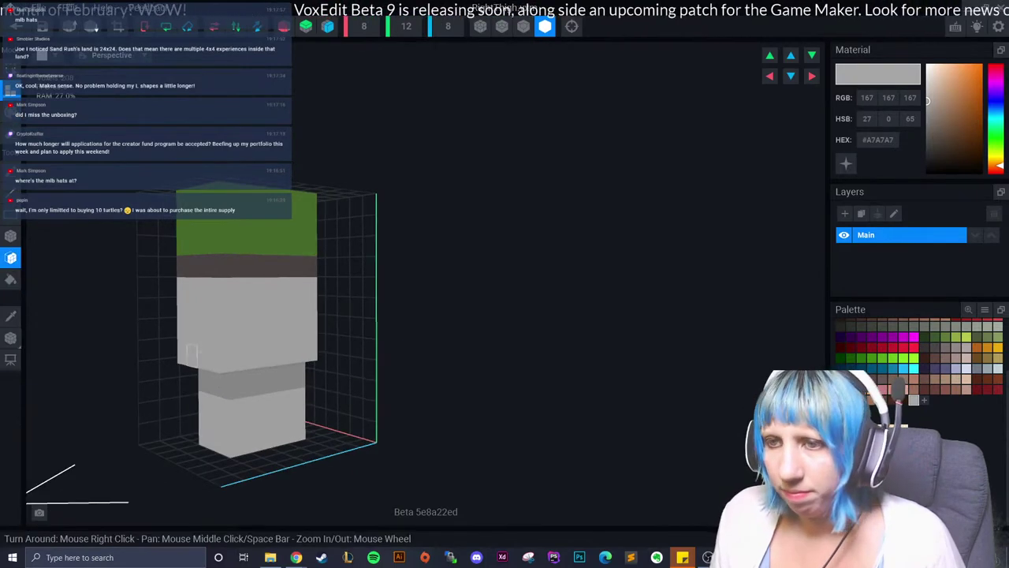
pyautogui.moveTo(198, 363)
pyautogui.mouseDown(button='right')
pyautogui.moveTo(198, 435)
pyautogui.moveTo(248, 457)
pyautogui.moveTo(261, 428)
pyautogui.moveTo(237, 441)
pyautogui.mouseUp(button='right')
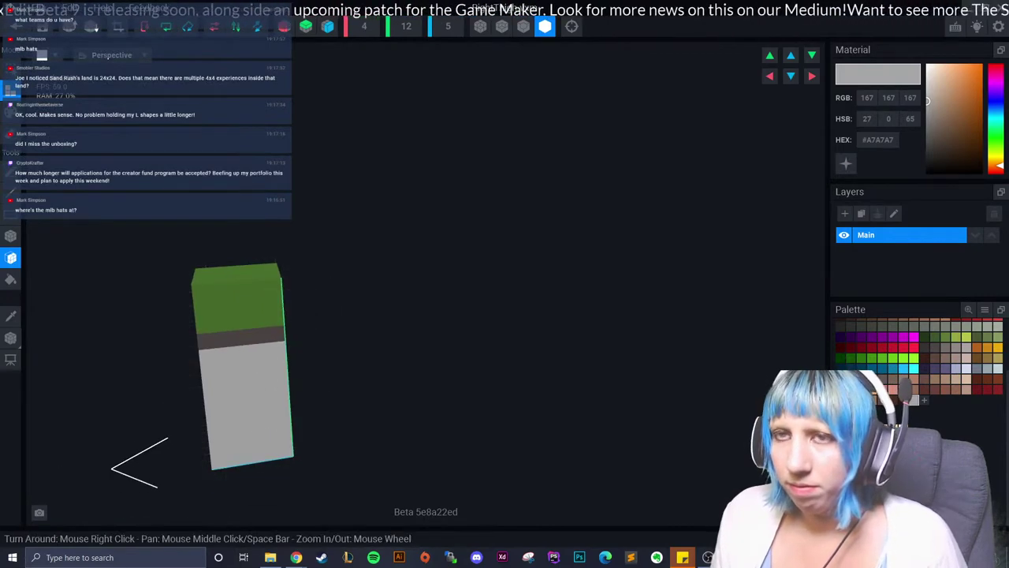
# Save and close the RightThigh editor, then zoom and orbit around the character scene.
pyautogui.hotkey('alt', 'F4')
pyautogui.press('Return')
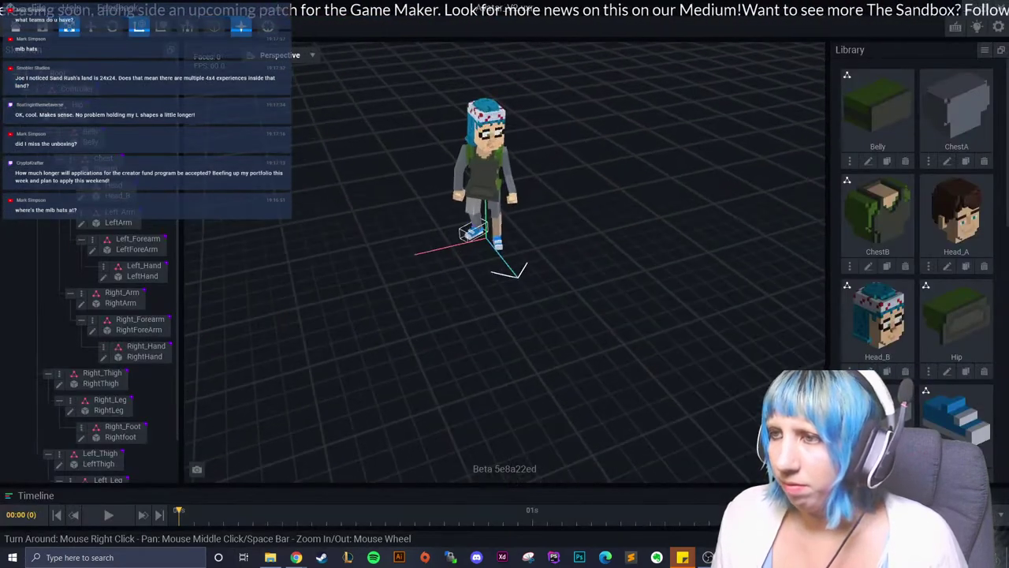
pyautogui.scroll(3, 474, 172)
pyautogui.scroll(3, 473, 172)
pyautogui.scroll(2, 474, 173)
pyautogui.scroll(2, 489, 172)
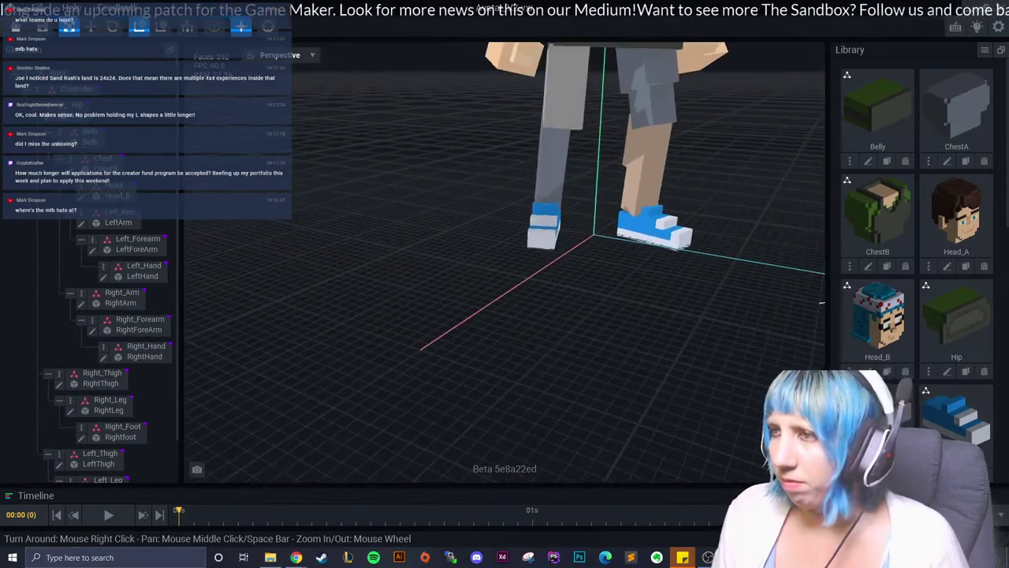
pyautogui.scroll(1, 504, 172)
pyautogui.scroll(2, 522, 171)
pyautogui.scroll(-3, 522, 171)
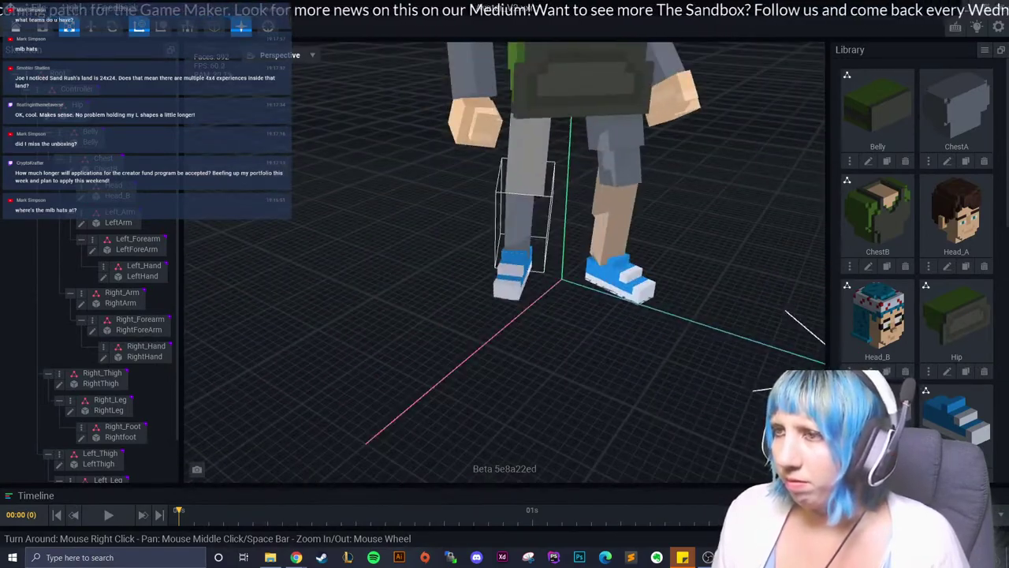
pyautogui.scroll(2, 514, 212)
pyautogui.moveTo(514, 211); pyautogui.dragTo(552, 221, button='right')
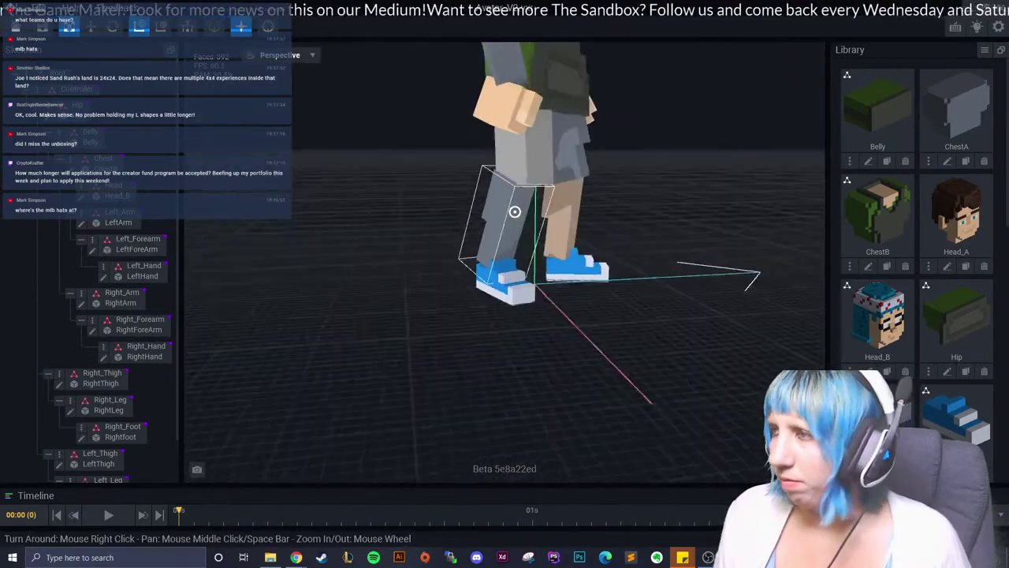
pyautogui.scroll(-2, 914, 237)
pyautogui.scroll(-3, 966, 318)
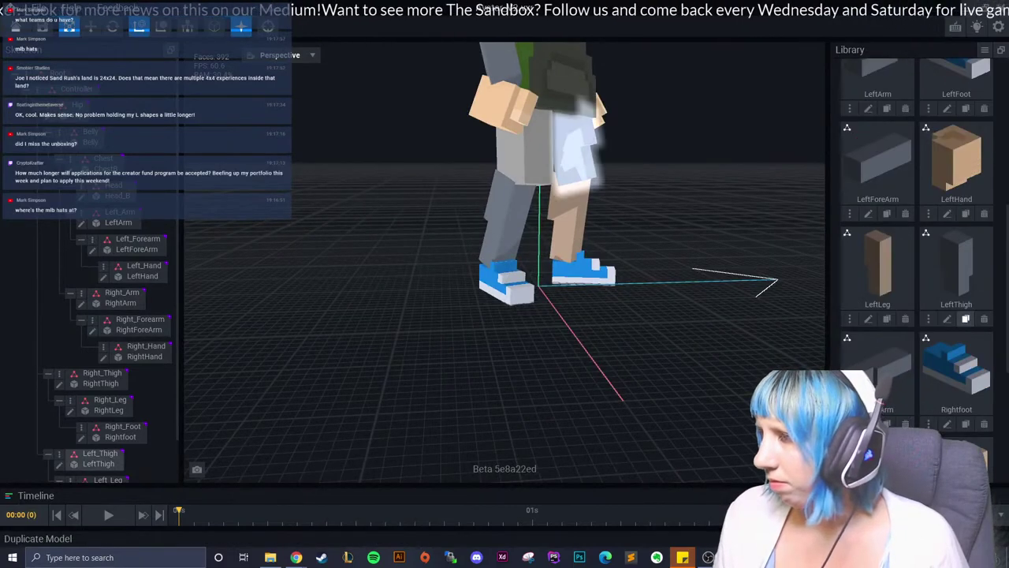
pyautogui.scroll(-2, 946, 323)
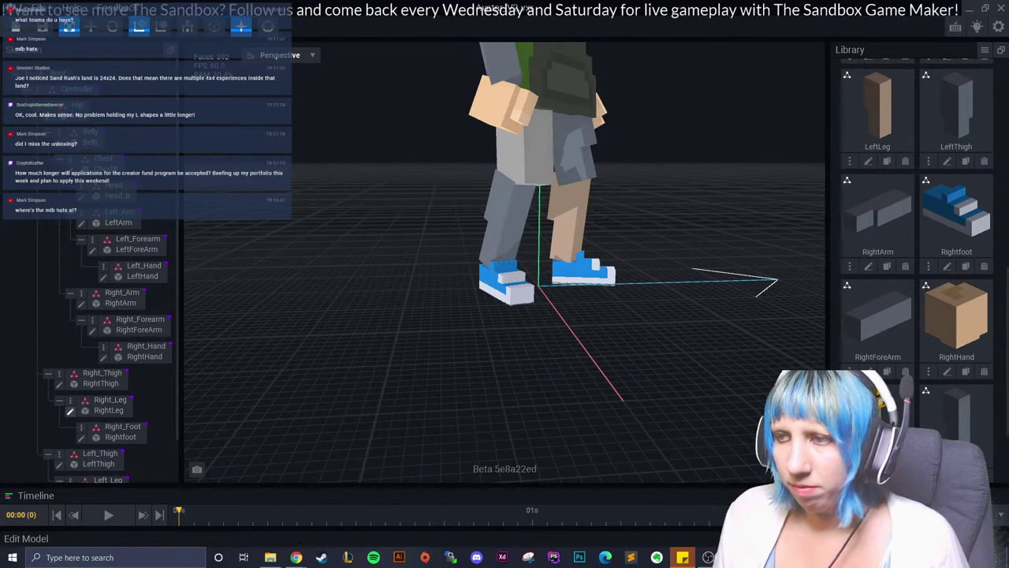
# Open RightLeg and close it again, saving RightLeg.vxm.
pyautogui.click(70, 411)
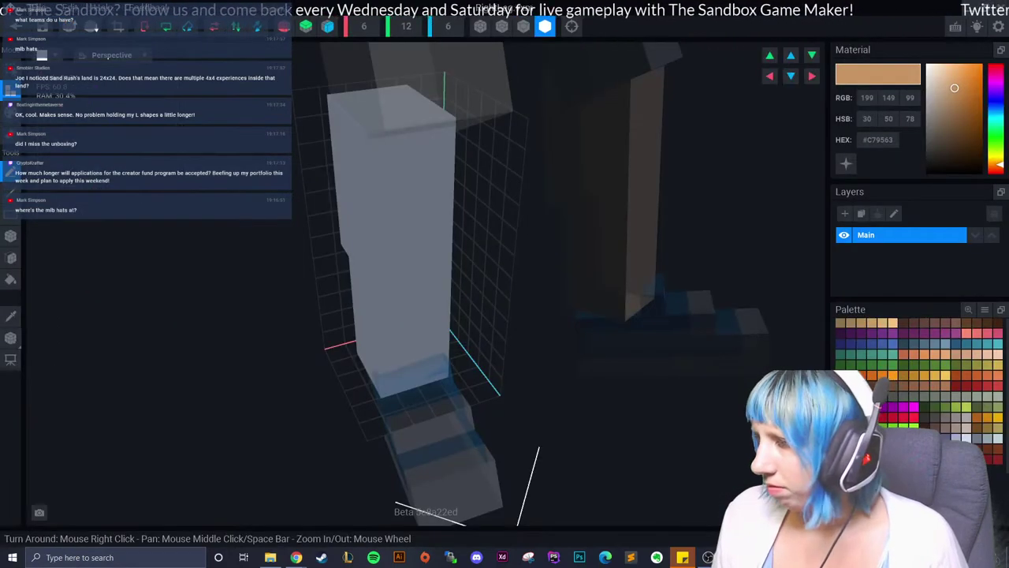
pyautogui.click(16, 26)
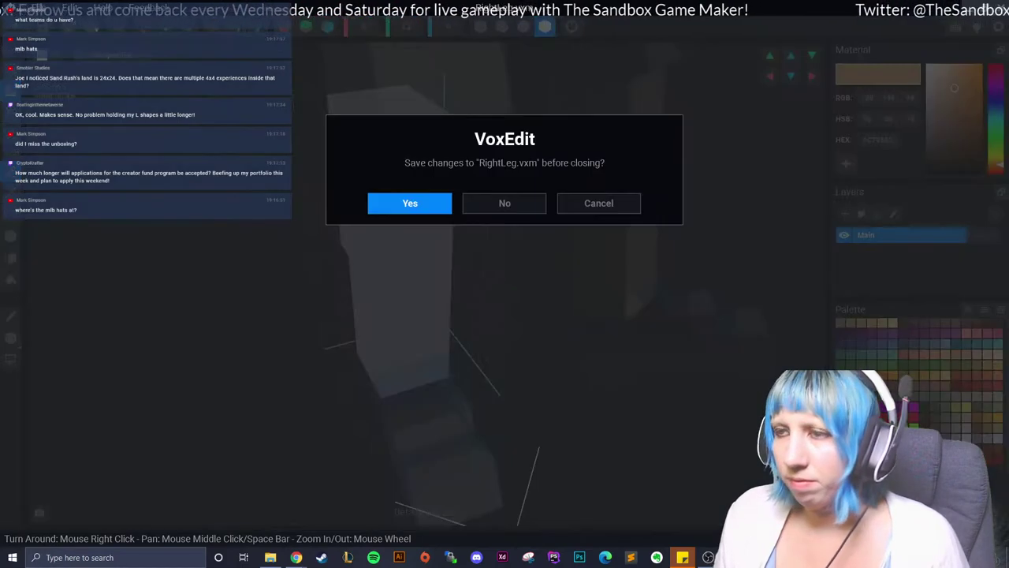
pyautogui.click(409, 204)
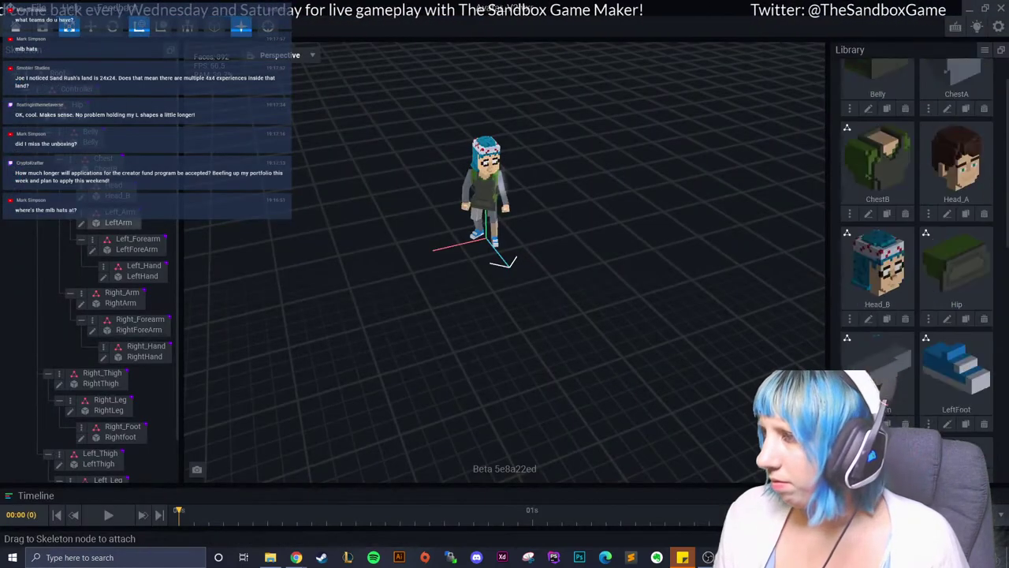
# Copy the RightThigh's grey HEX value, save it, and reopen RightLeg for editing.
pyautogui.click(70, 410)
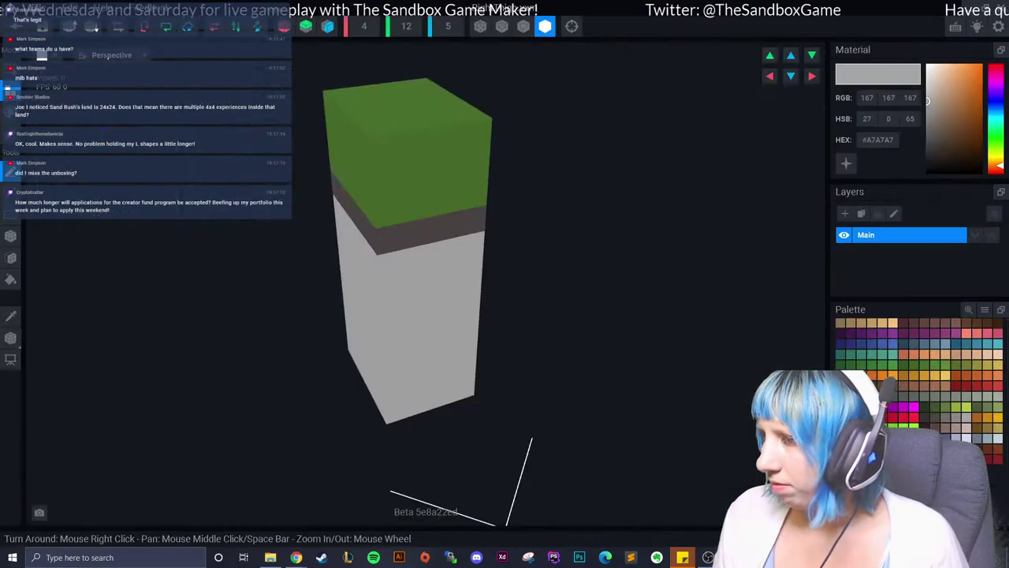
pyautogui.click(11, 315)
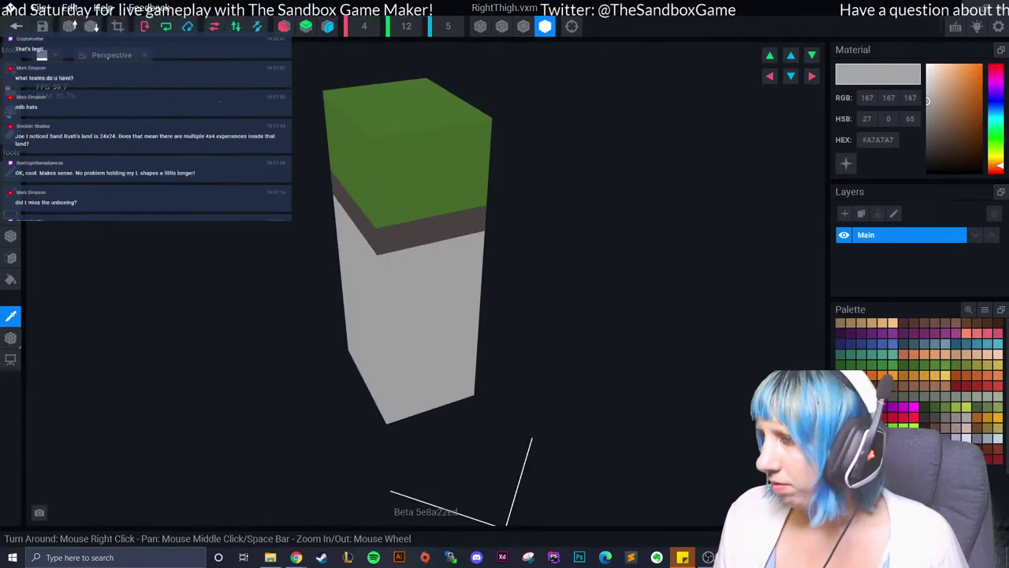
pyautogui.rightClick(878, 139)
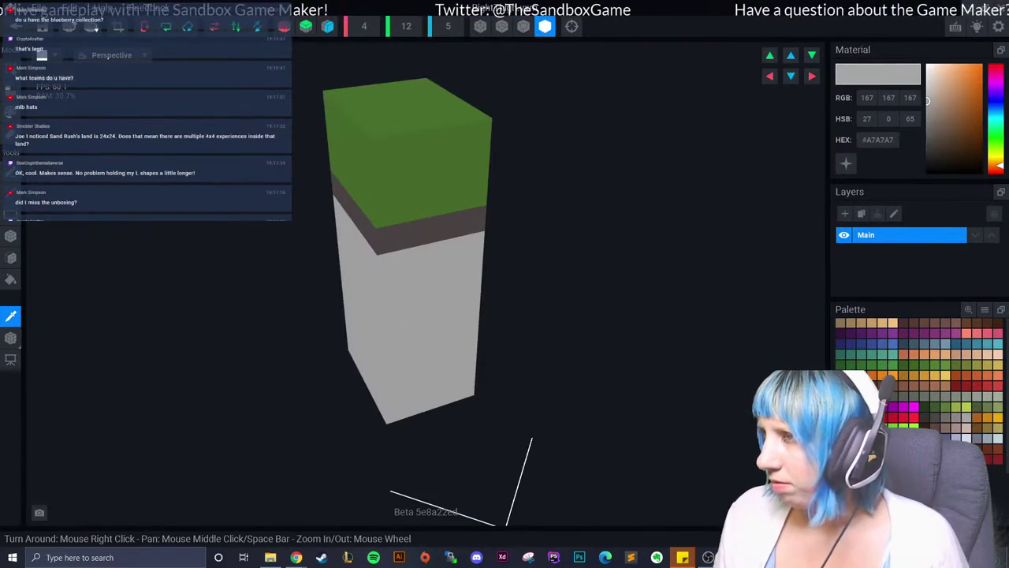
pyautogui.press('Return')
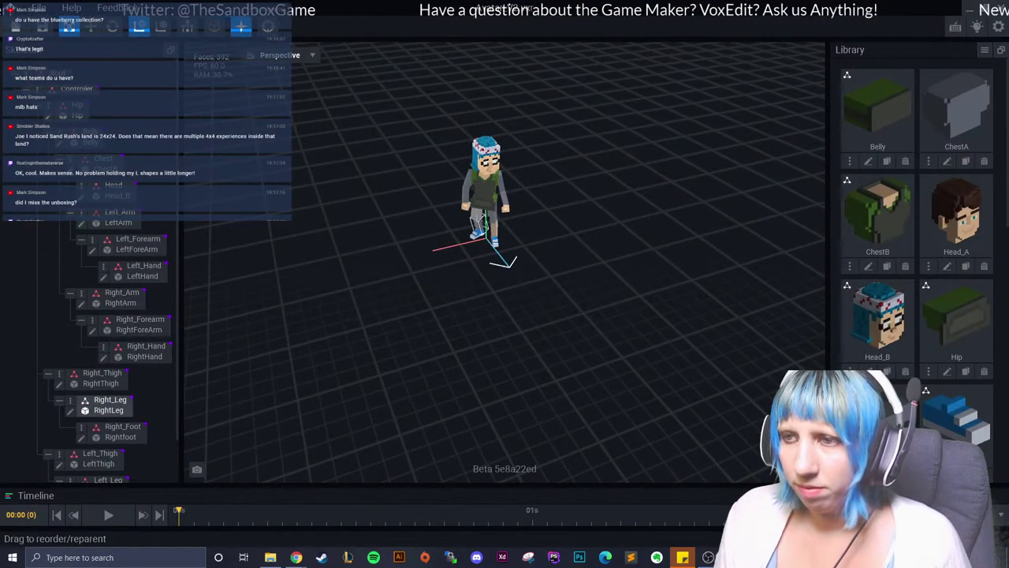
pyautogui.click(69, 410)
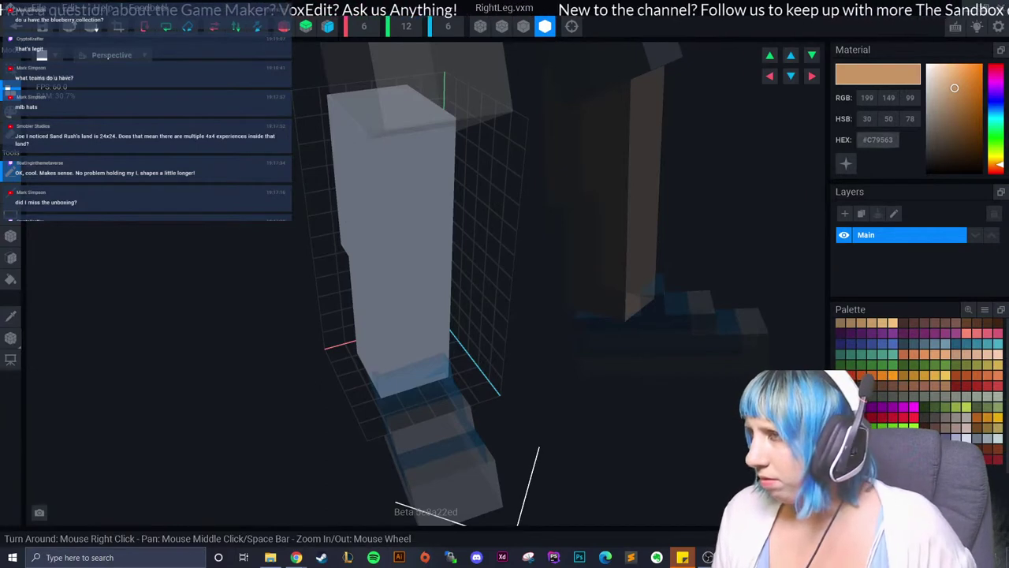
# Paste grey #A7A7A7 as the working colour, then try and undo extending the column.
pyautogui.rightClick(875, 140)
pyautogui.click(946, 167)
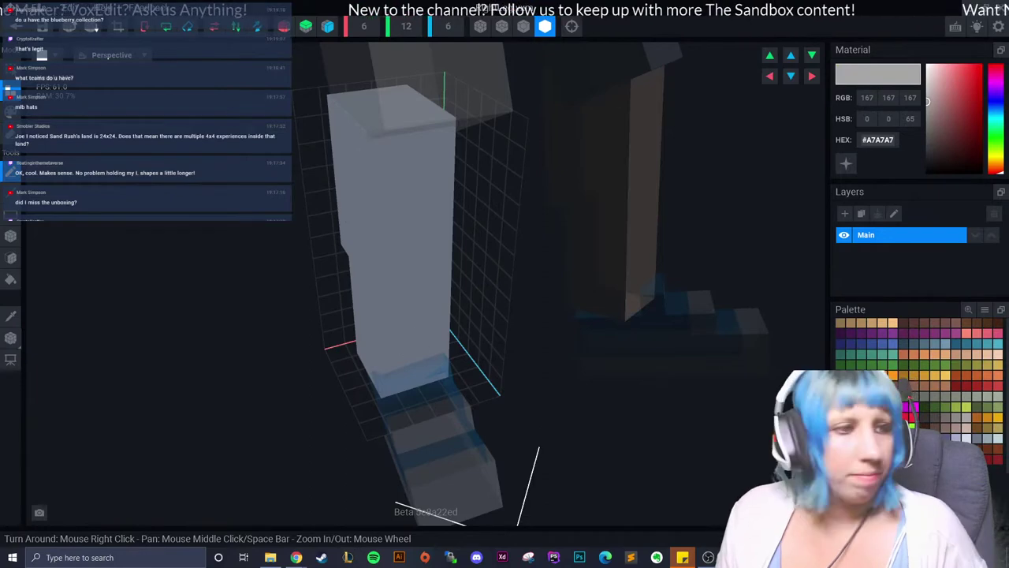
pyautogui.click(11, 257)
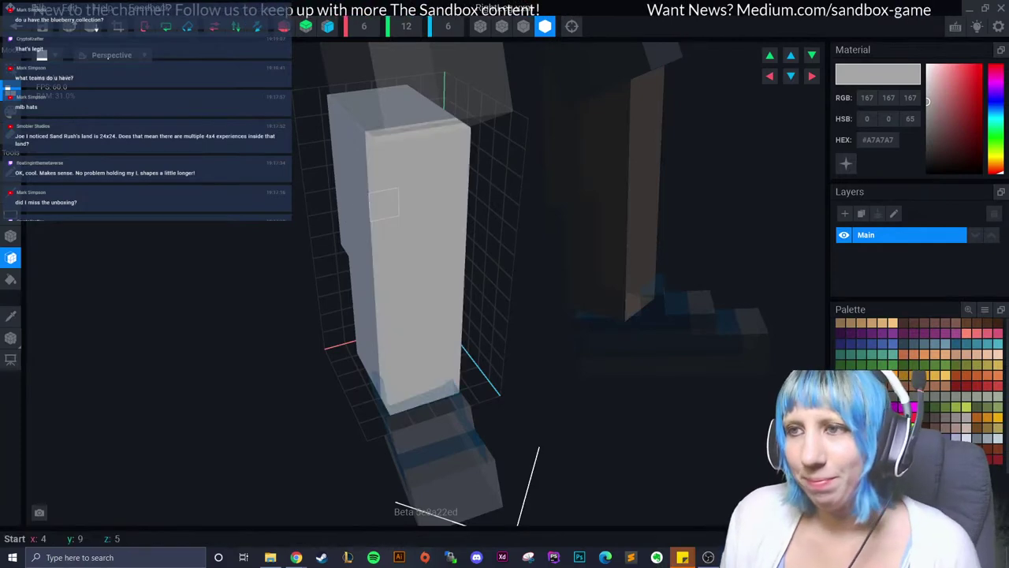
pyautogui.click(365, 201)
pyautogui.click(346, 178)
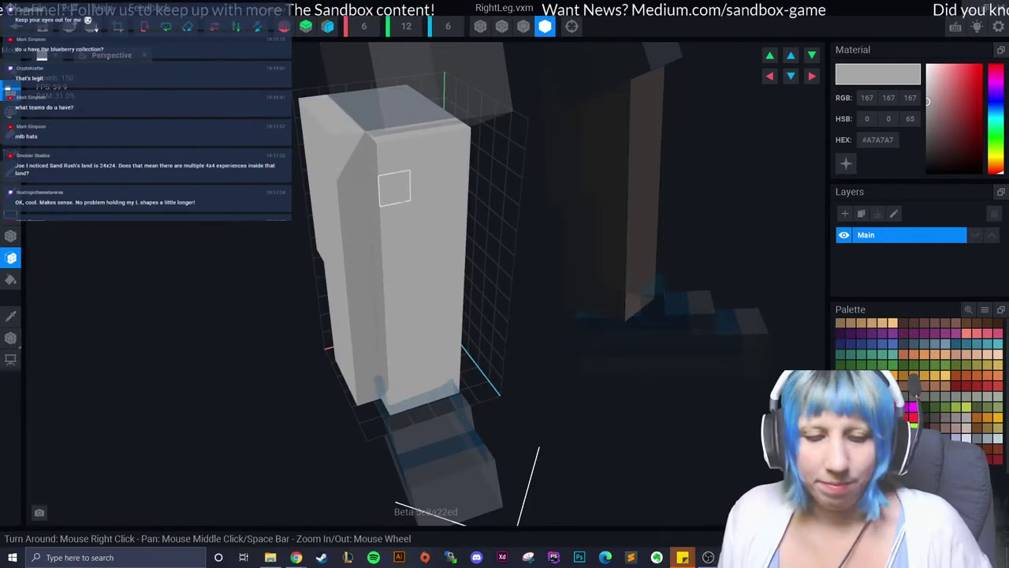
pyautogui.hotkey('ctrl', 'z')
pyautogui.hotkey('ctrl', 'z')
# Box-select the leg column from top to bottom and orbit around to view it.
pyautogui.click(10, 235)
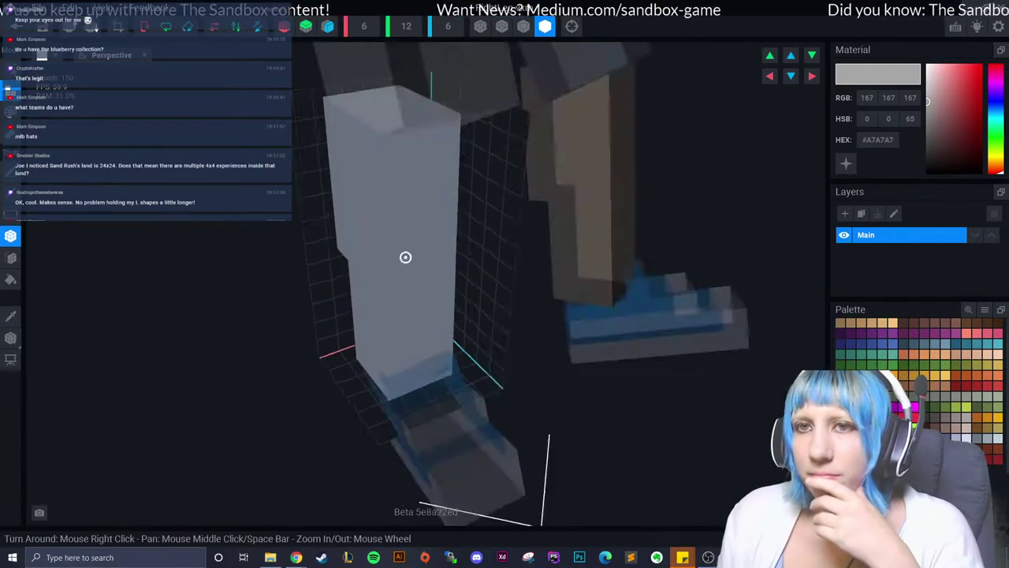
pyautogui.moveTo(405, 254)
pyautogui.mouseDown(button='right')
pyautogui.moveTo(441, 260)
pyautogui.moveTo(373, 273)
pyautogui.mouseUp(button='right')
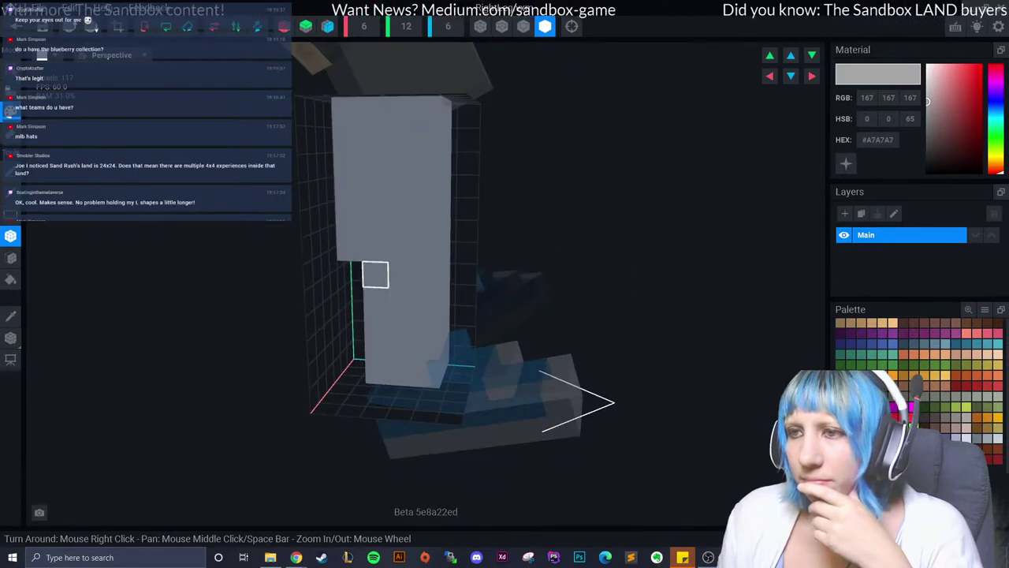
pyautogui.moveTo(373, 273); pyautogui.dragTo(442, 368)
pyautogui.moveTo(419, 361)
pyautogui.mouseDown(button='right')
pyautogui.moveTo(390, 292)
pyautogui.moveTo(401, 195)
pyautogui.mouseUp(button='right')
pyautogui.moveTo(346, 112)
pyautogui.mouseDown()
pyautogui.moveTo(452, 278)
pyautogui.moveTo(425, 354)
pyautogui.mouseUp()
pyautogui.moveTo(425, 354)
pyautogui.mouseDown(button='right')
pyautogui.moveTo(397, 360)
pyautogui.moveTo(396, 423)
pyautogui.mouseUp(button='right')
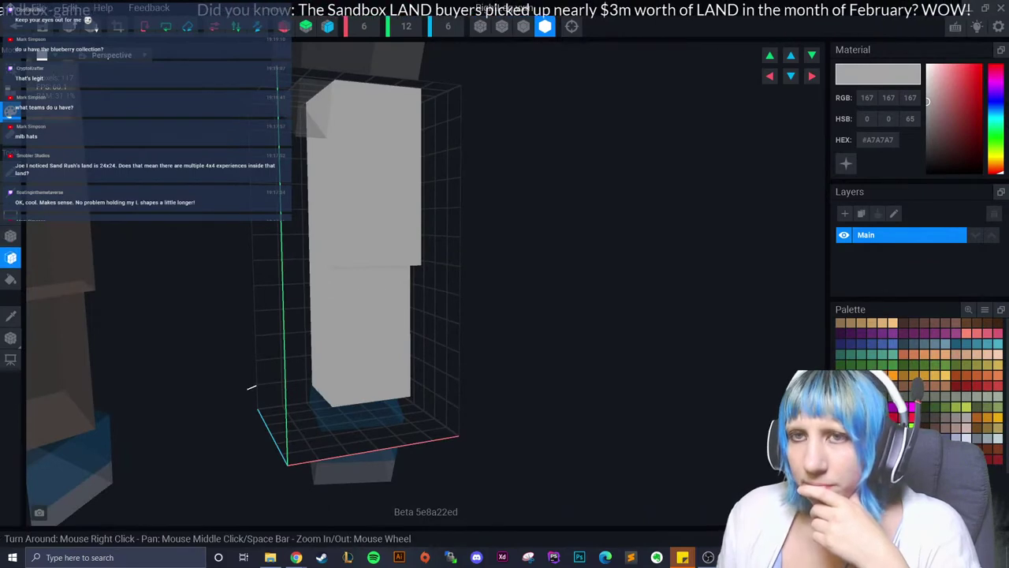
pyautogui.moveTo(379, 308)
pyautogui.mouseDown(button='right')
pyautogui.moveTo(374, 354)
pyautogui.moveTo(354, 365)
pyautogui.moveTo(361, 353)
pyautogui.mouseUp(button='right')
pyautogui.scroll(-3, 354, 365)
pyautogui.scroll(-2, 350, 365)
pyautogui.scroll(2, 361, 352)
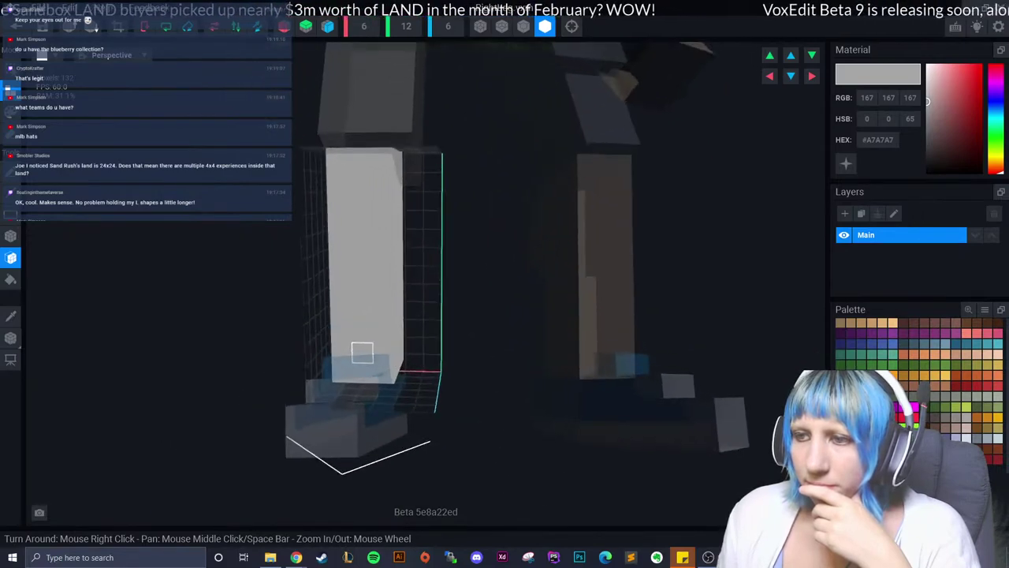
pyautogui.scroll(2, 362, 352)
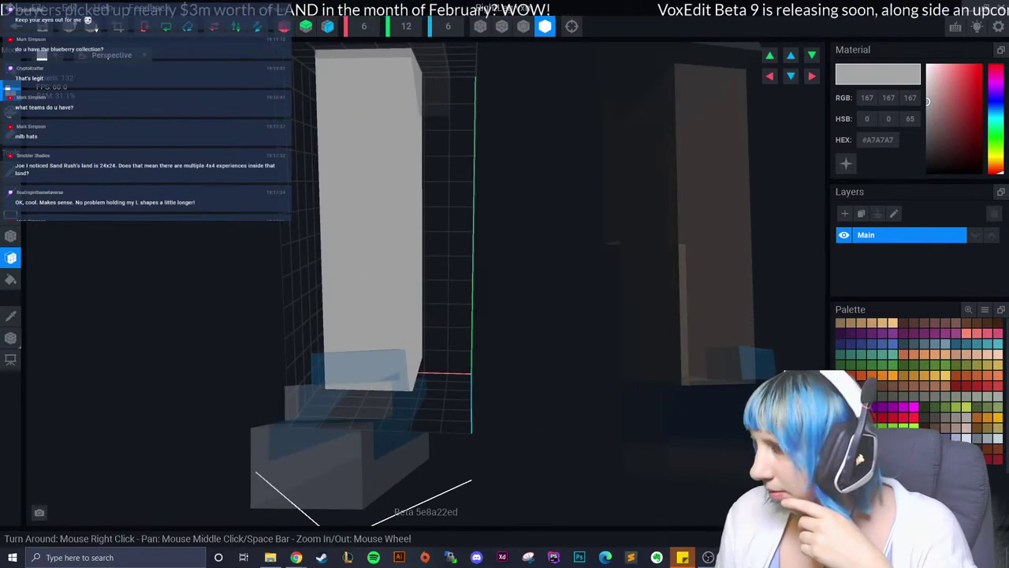
# Fill the RightLeg column's bottom with peach #F9CC9F voxels using the Box Tool.
pyautogui.click(893, 322)
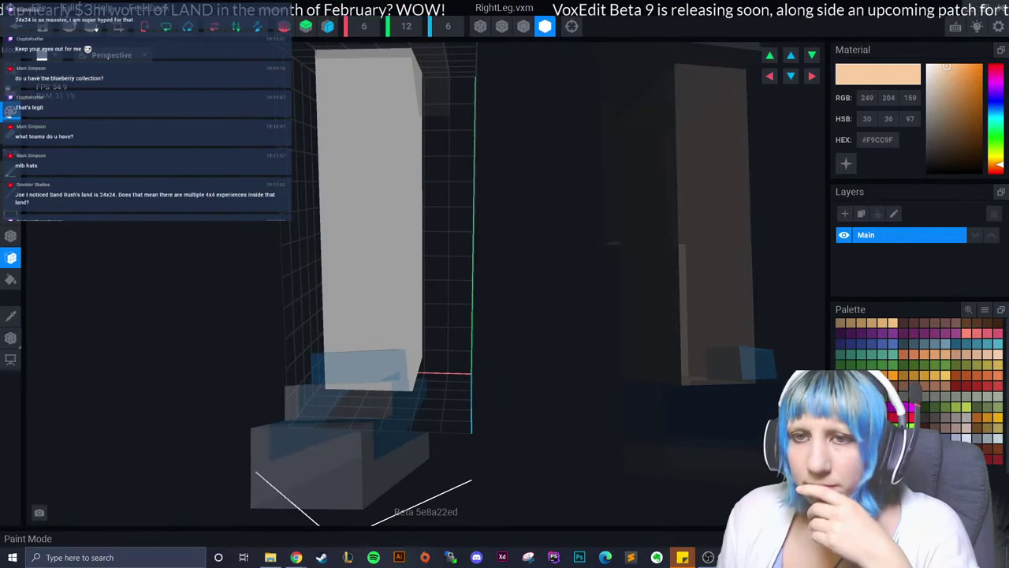
pyautogui.click(11, 235)
pyautogui.moveTo(338, 345); pyautogui.dragTo(432, 360)
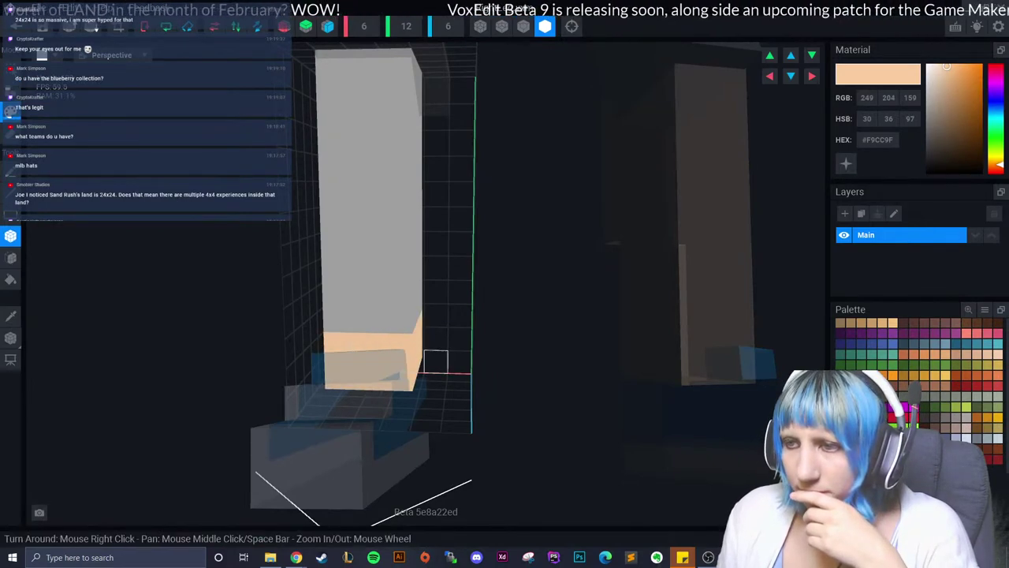
pyautogui.moveTo(433, 360); pyautogui.dragTo(339, 371, button='right')
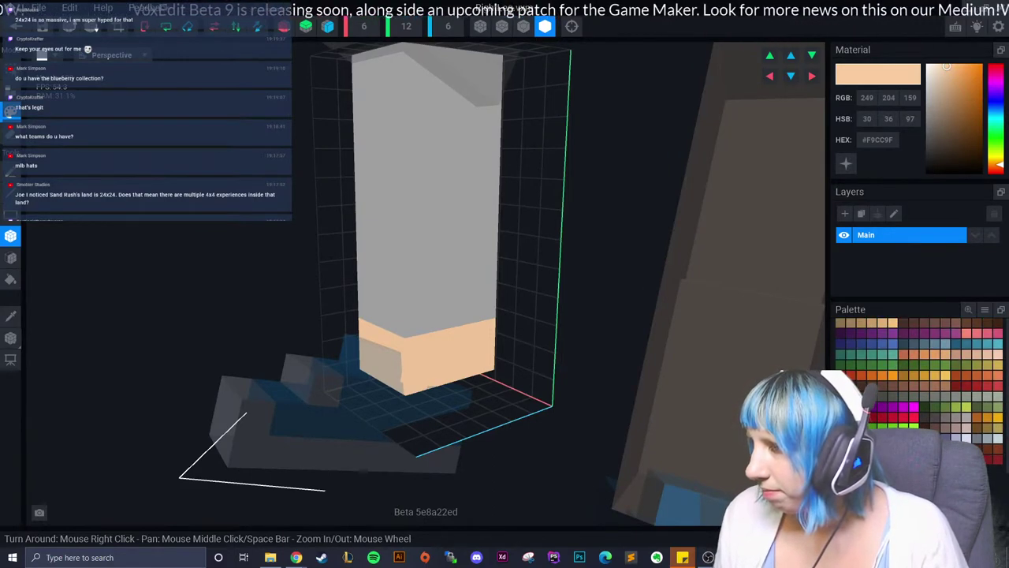
# Repaint that peach bottom band dark #231B1D and check it from another angle.
pyautogui.click(931, 158)
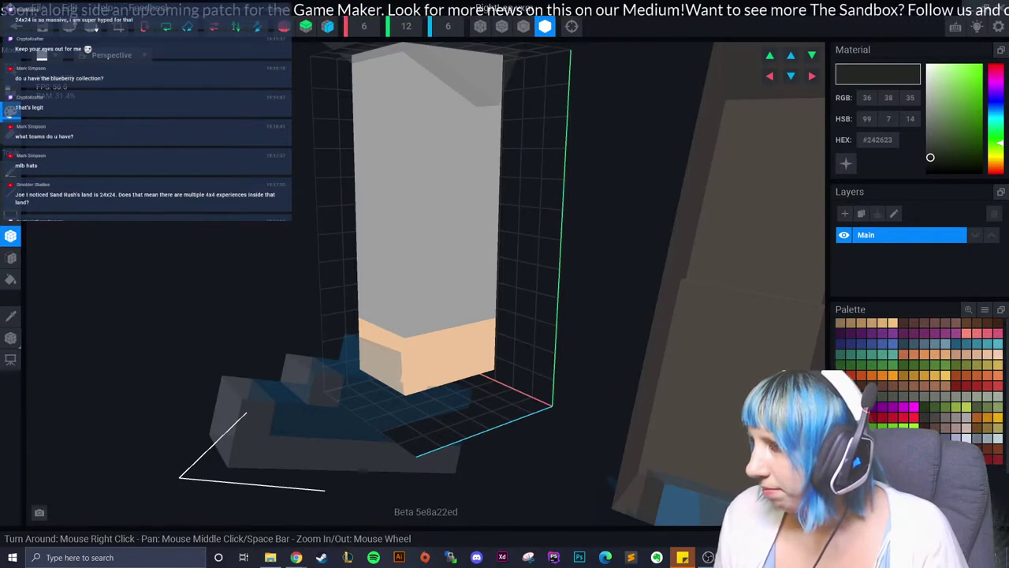
pyautogui.click(998, 69)
pyautogui.click(938, 159)
pyautogui.moveTo(370, 359); pyautogui.dragTo(484, 356)
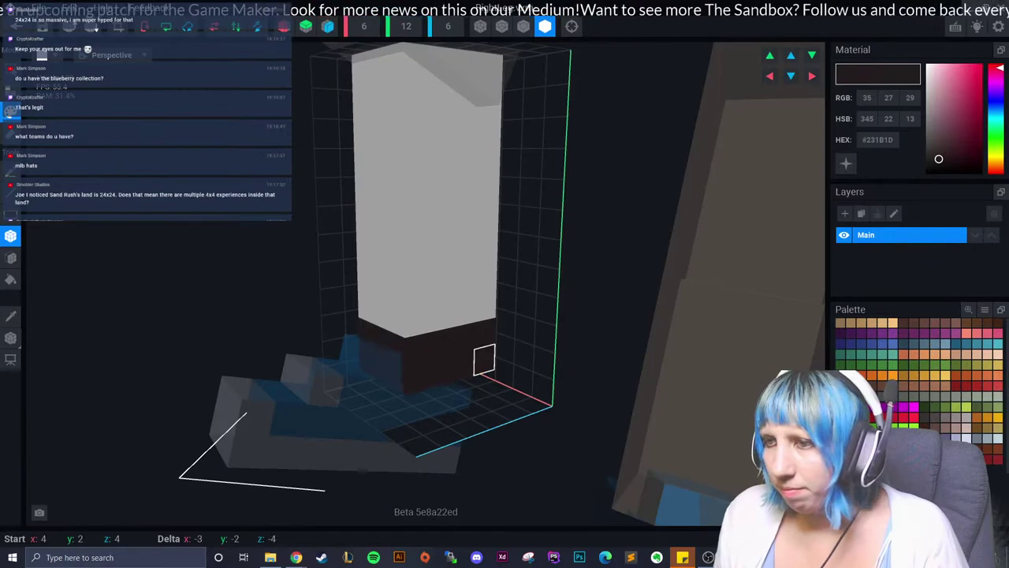
pyautogui.moveTo(484, 355)
pyautogui.mouseDown(button='right')
pyautogui.moveTo(384, 382)
pyautogui.moveTo(406, 374)
pyautogui.mouseUp(button='right')
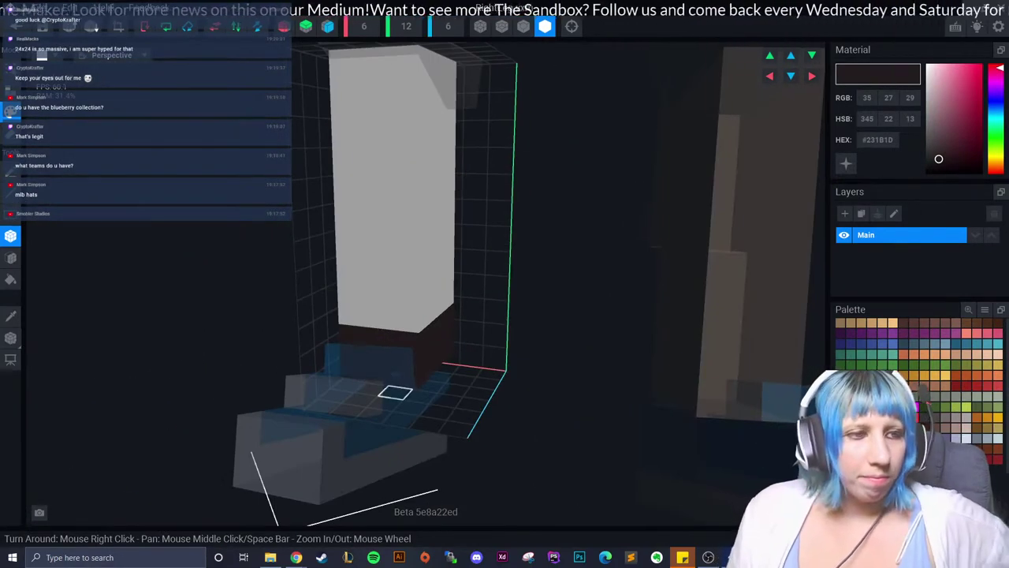
pyautogui.moveTo(414, 347); pyautogui.dragTo(350, 308, button='right')
pyautogui.moveTo(300, 103); pyautogui.dragTo(332, 110, button='right')
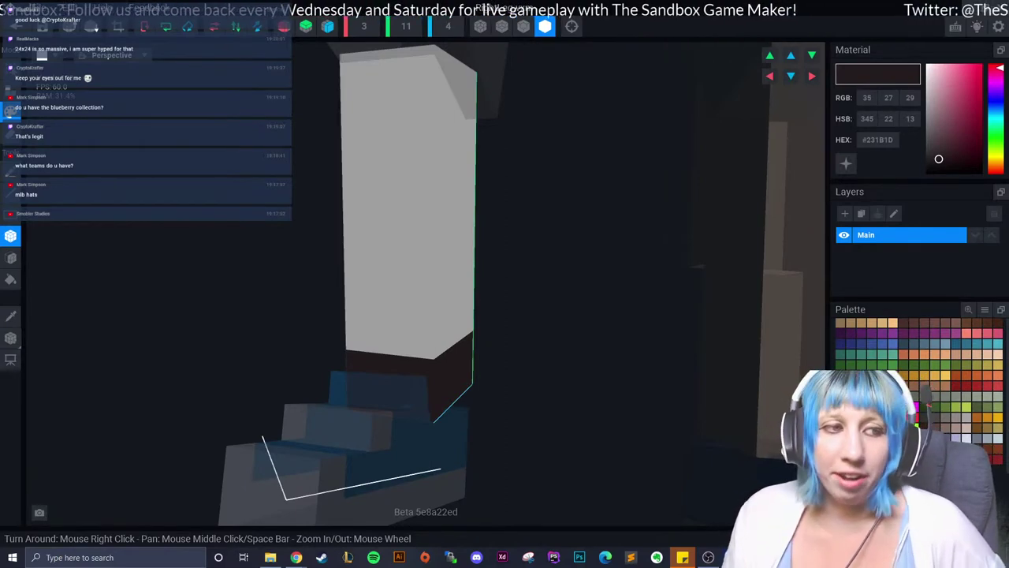
# Close the RightLeg editor, save the changes and zoom toward the avatar's feet.
pyautogui.click(11, 112)
pyautogui.click(410, 203)
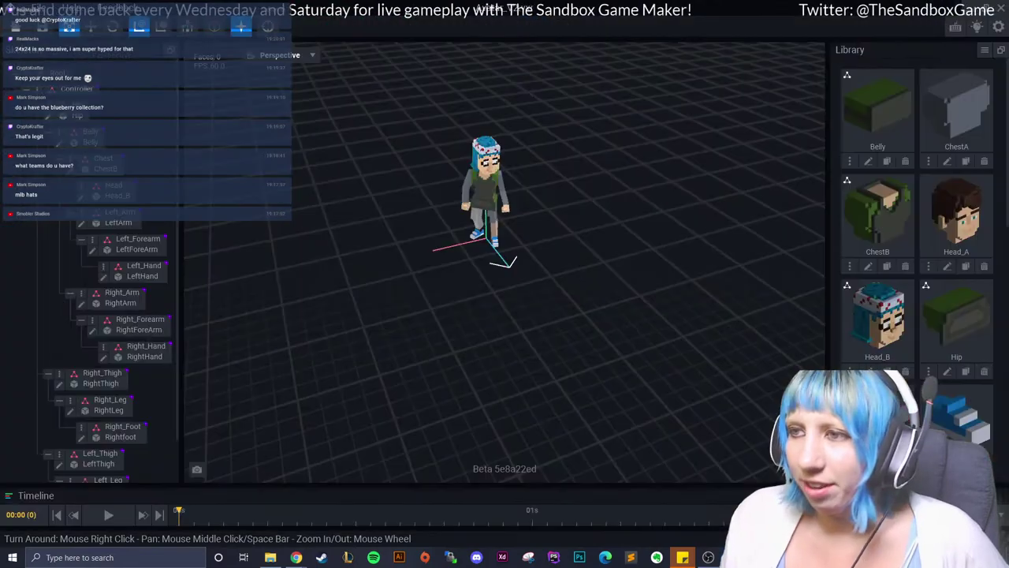
pyautogui.scroll(2, 536, 197)
pyautogui.scroll(2, 536, 197)
pyautogui.scroll(2, 536, 198)
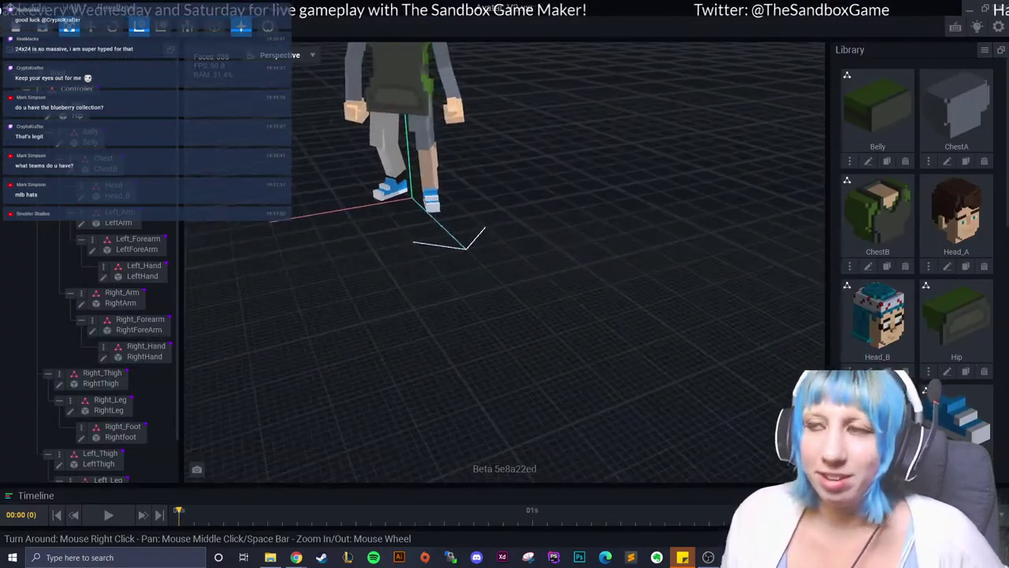
pyautogui.scroll(2, 536, 197)
pyautogui.scroll(2, 392, 300)
# Select the right and left foot pieces to inspect the new dark sock.
pyautogui.click(392, 298)
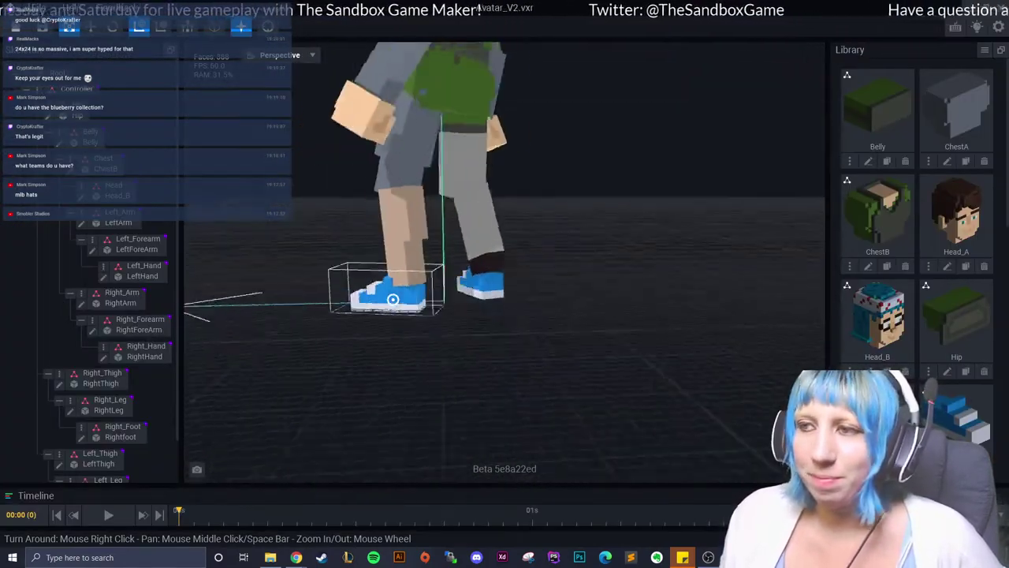
pyautogui.moveTo(392, 300); pyautogui.dragTo(392, 300, button='right')
pyautogui.click(295, 288)
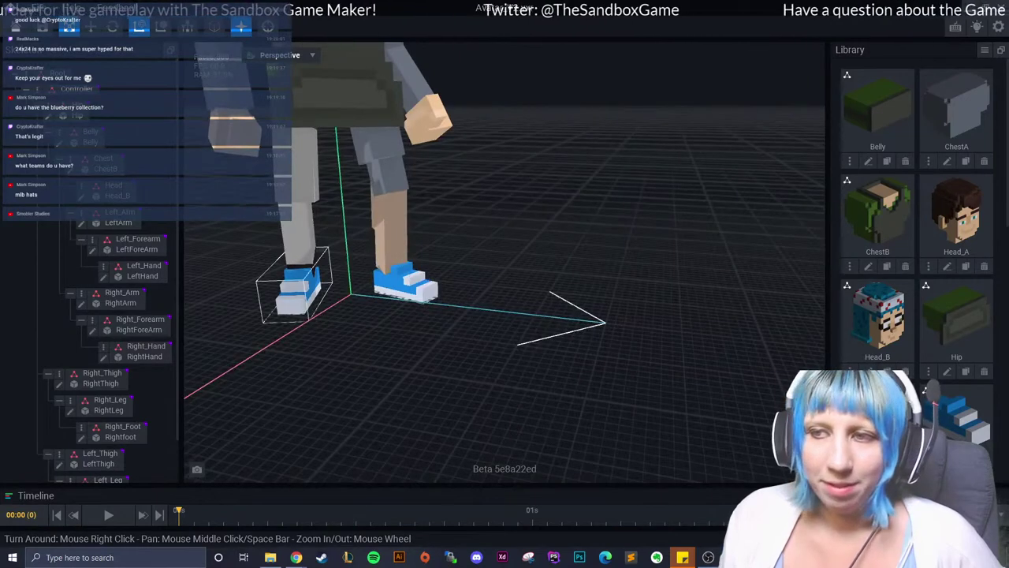
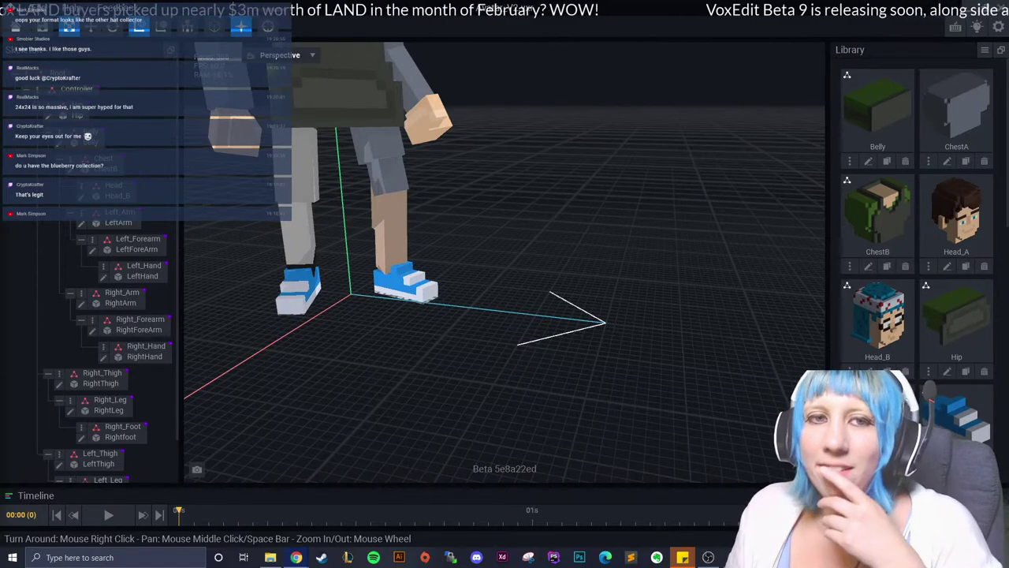
# Orbit around the avatar and select the Right_Thigh part in the skeleton tree.
pyautogui.moveTo(504, 316); pyautogui.dragTo(473, 316, button='right')
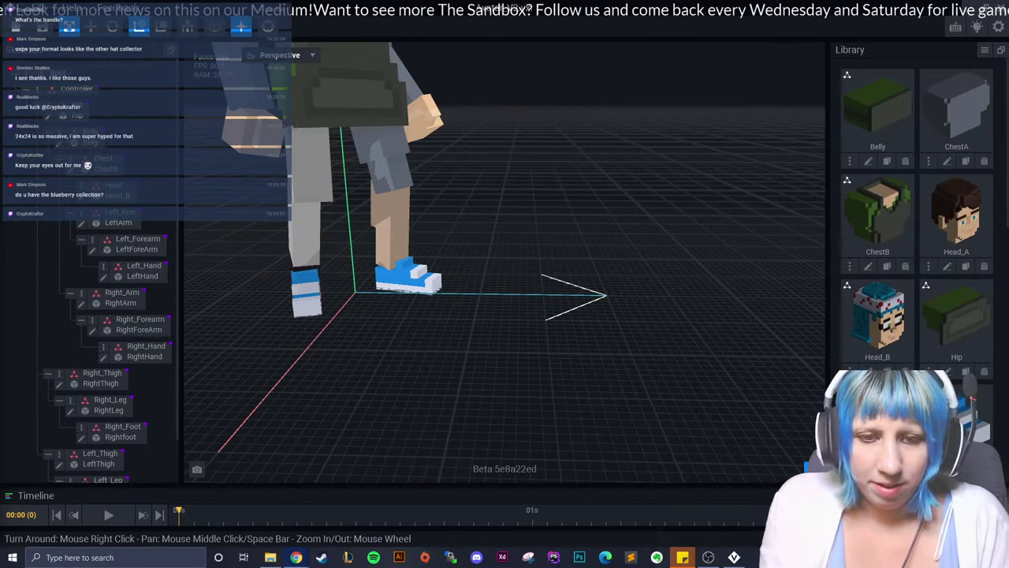
pyautogui.moveTo(473, 237)
pyautogui.mouseDown(button='right')
pyautogui.moveTo(369, 194)
pyautogui.moveTo(473, 237)
pyautogui.mouseUp(button='right')
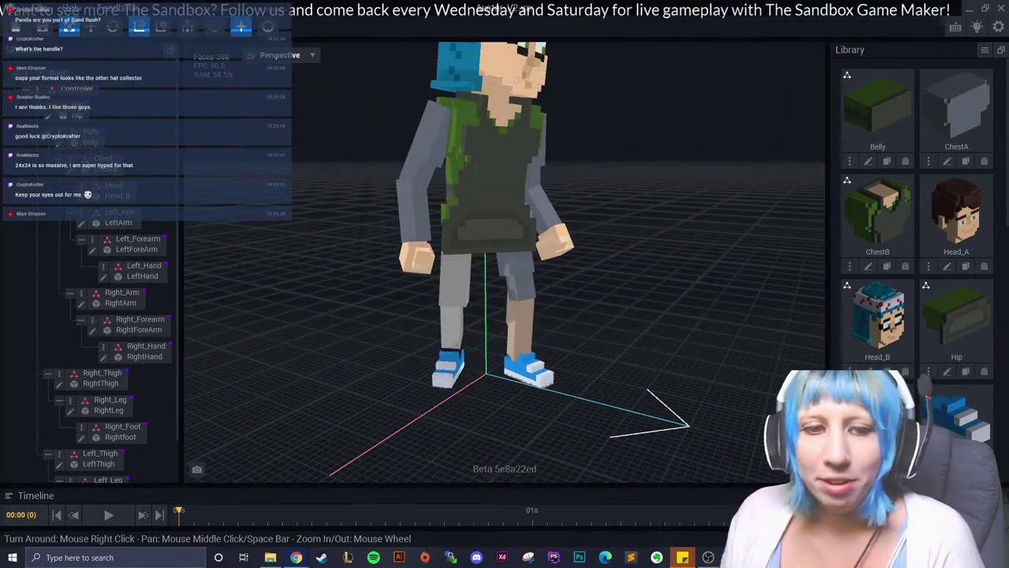
pyautogui.scroll(5, 505, 260)
pyautogui.scroll(-3, 504, 260)
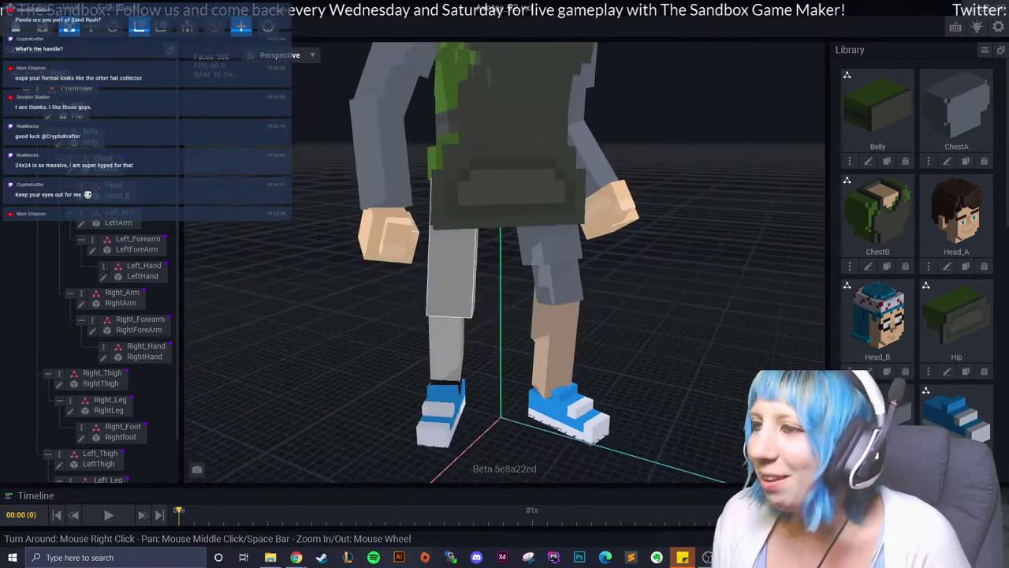
pyautogui.moveTo(505, 260)
pyautogui.mouseDown(button='right')
pyautogui.moveTo(508, 284)
pyautogui.moveTo(521, 288)
pyautogui.mouseUp(button='right')
pyautogui.scroll(-3, 521, 288)
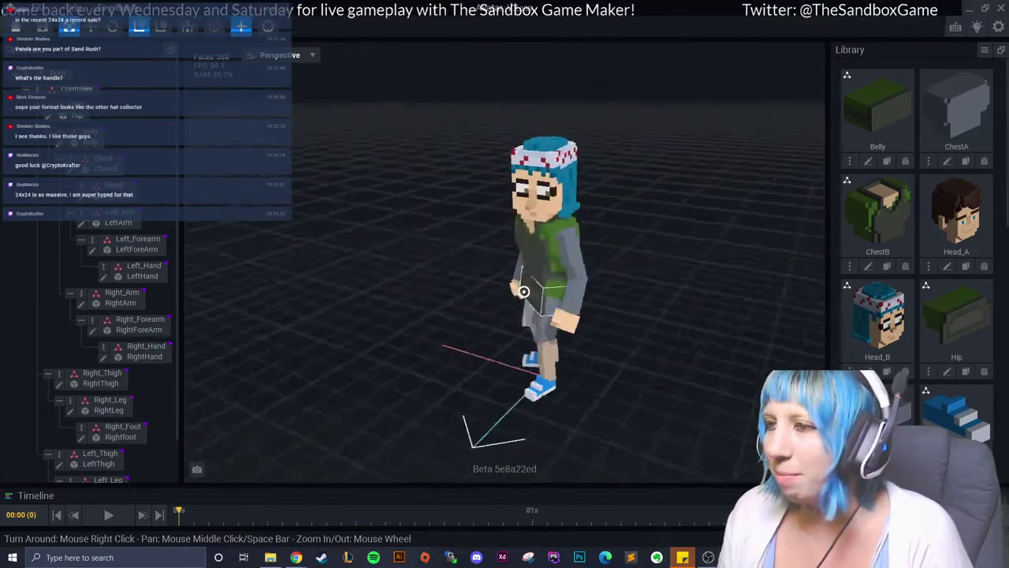
pyautogui.scroll(2, 524, 292)
pyautogui.scroll(2, 523, 292)
pyautogui.scroll(2, 523, 292)
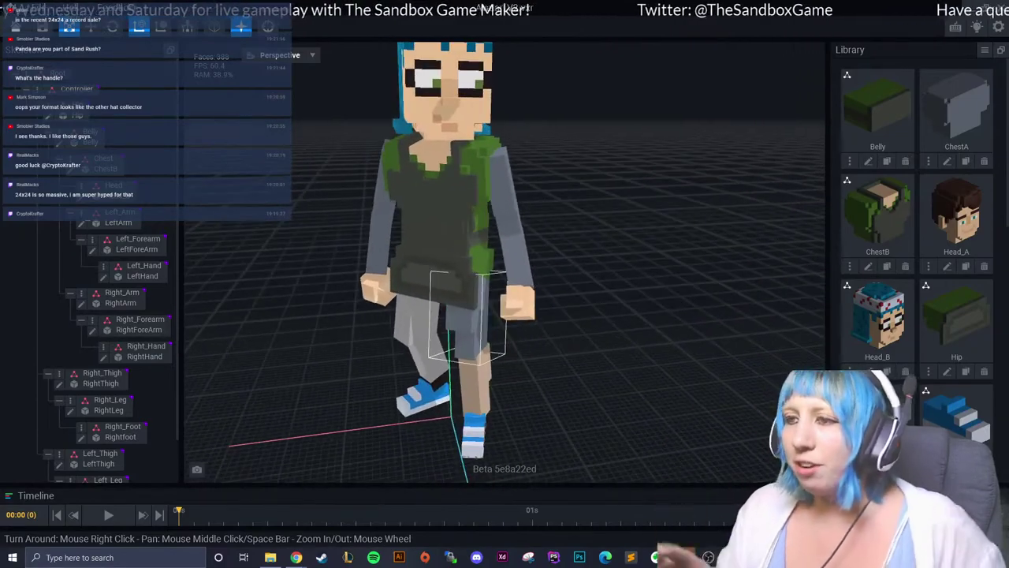
pyautogui.moveTo(442, 355); pyautogui.dragTo(424, 362, button='right')
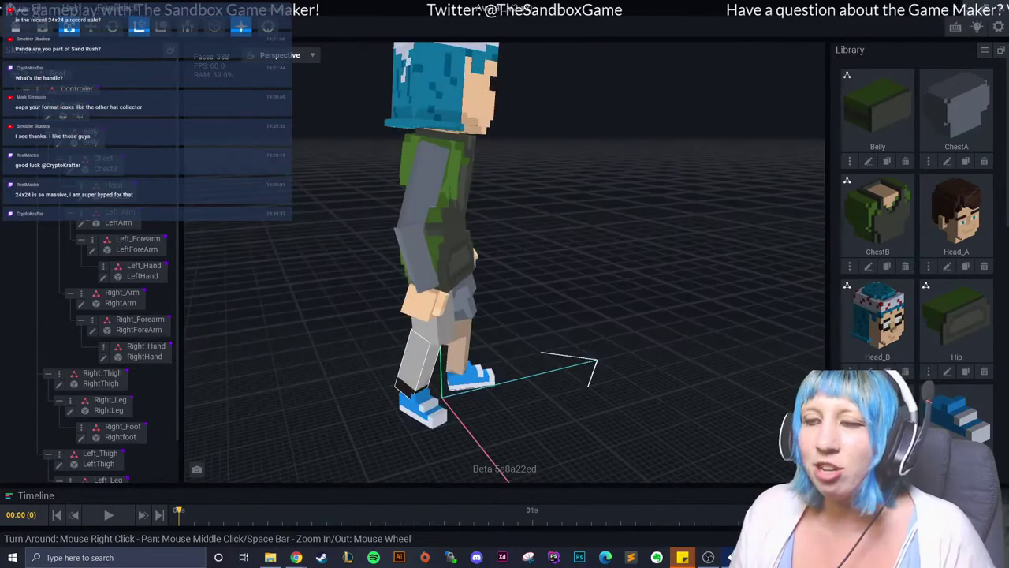
pyautogui.moveTo(423, 363); pyautogui.dragTo(451, 323, button='right')
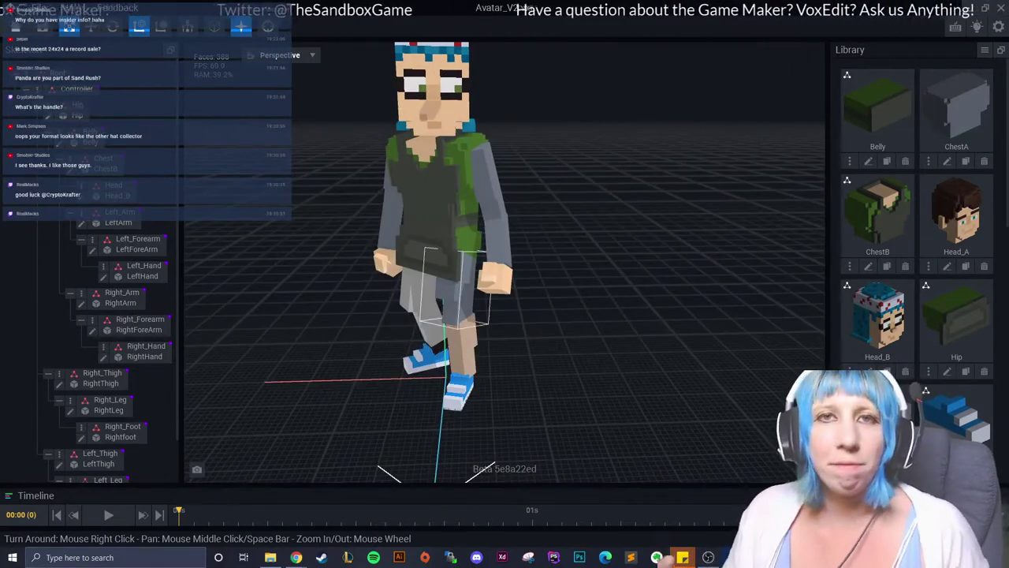
pyautogui.moveTo(451, 323); pyautogui.dragTo(489, 311, button='right')
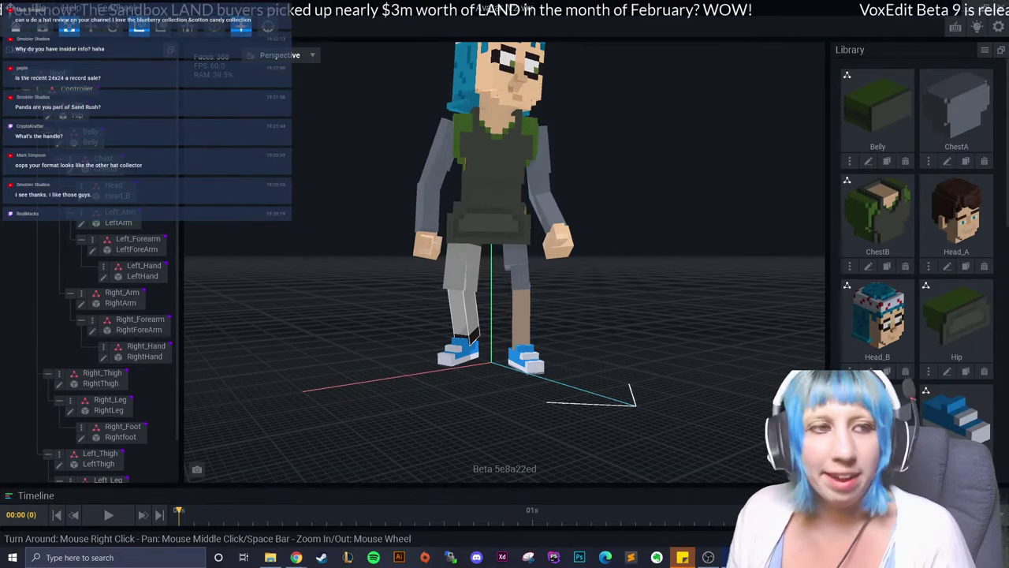
pyautogui.moveTo(599, 442); pyautogui.dragTo(656, 479, button='right')
pyautogui.scroll(5, 656, 480)
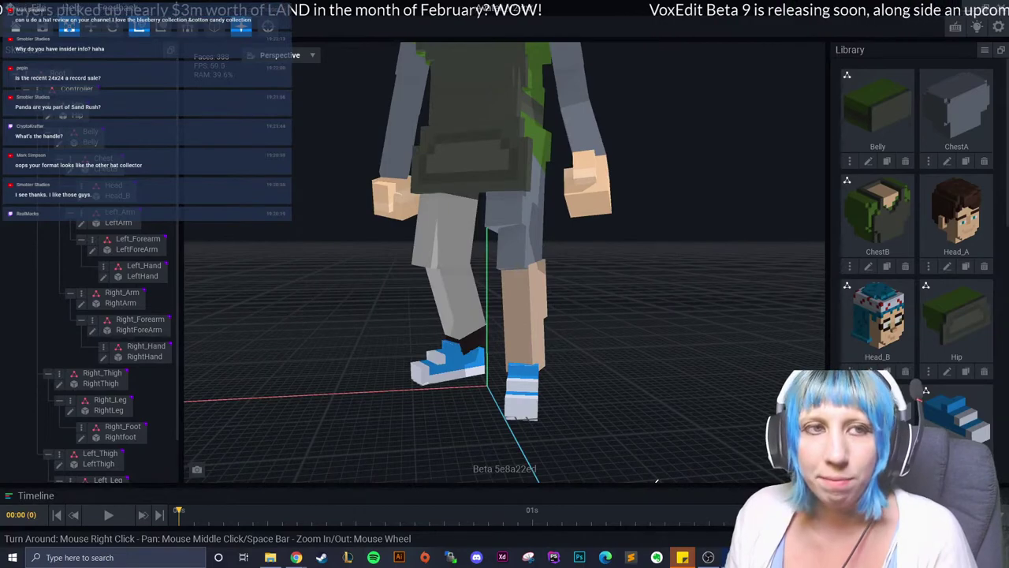
pyautogui.moveTo(656, 479); pyautogui.dragTo(713, 270, button='right')
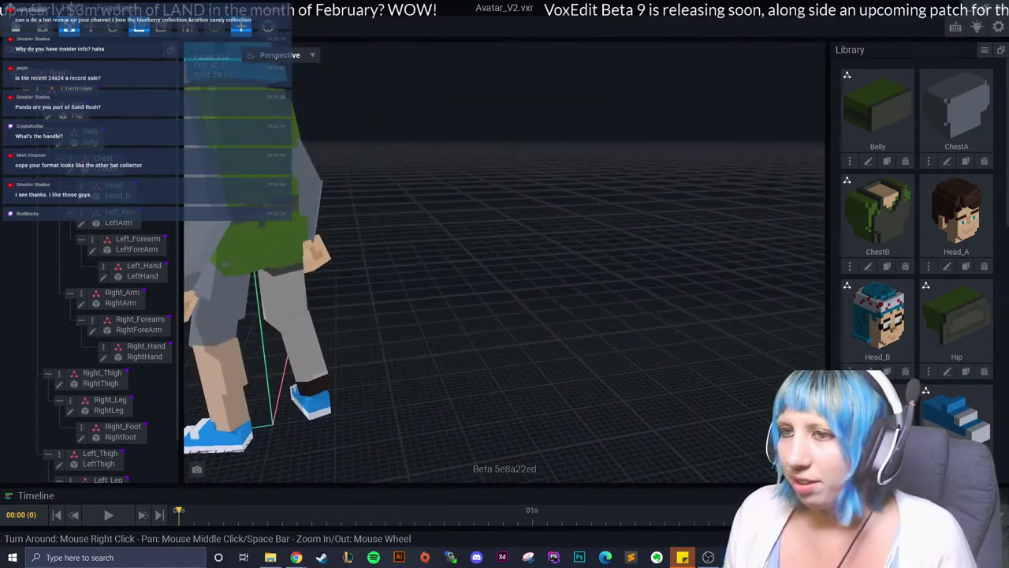
pyautogui.scroll(-3, 917, 260)
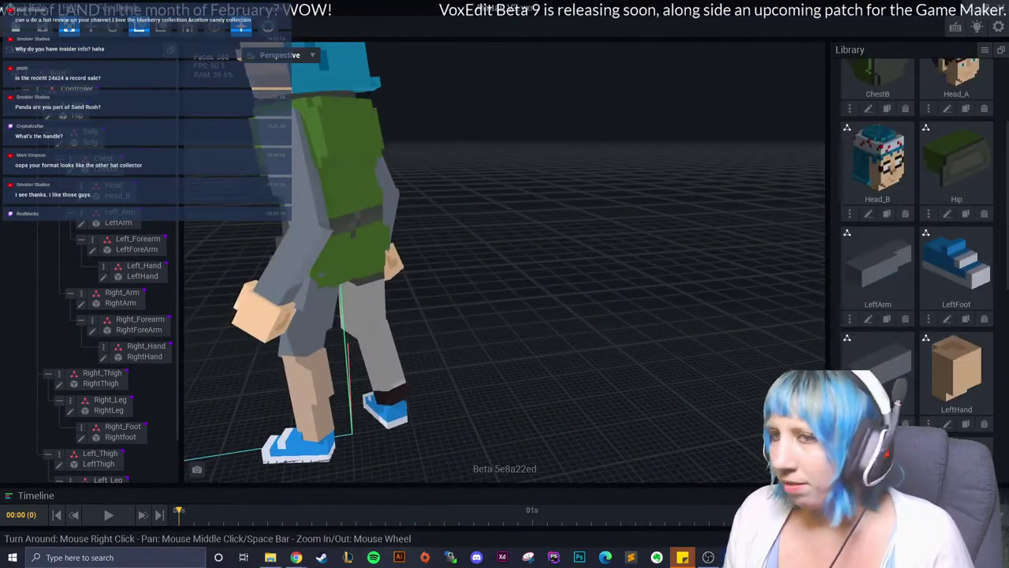
pyautogui.moveTo(552, 315); pyautogui.dragTo(630, 315, button='right')
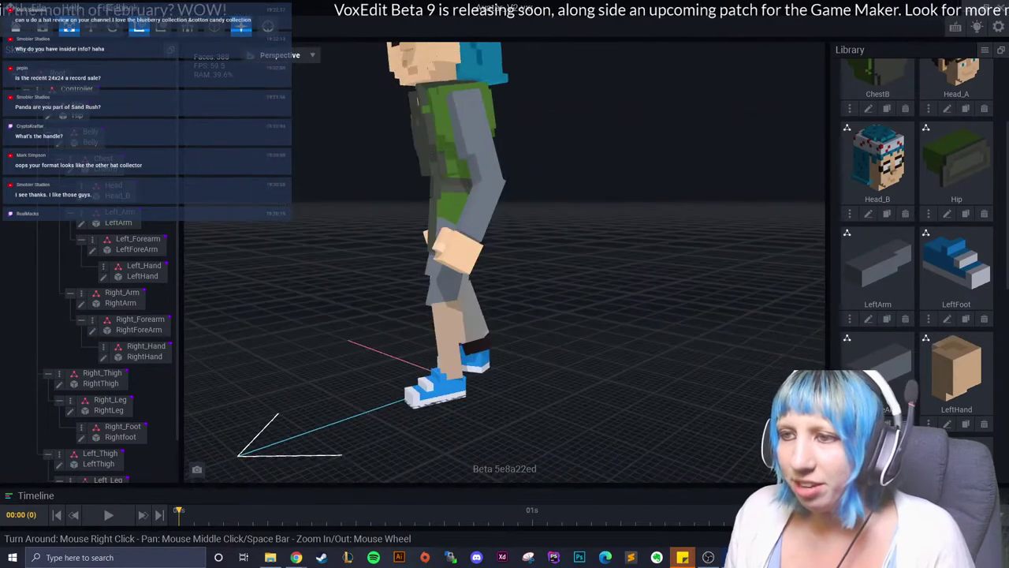
pyautogui.moveTo(552, 315); pyautogui.dragTo(615, 315, button='right')
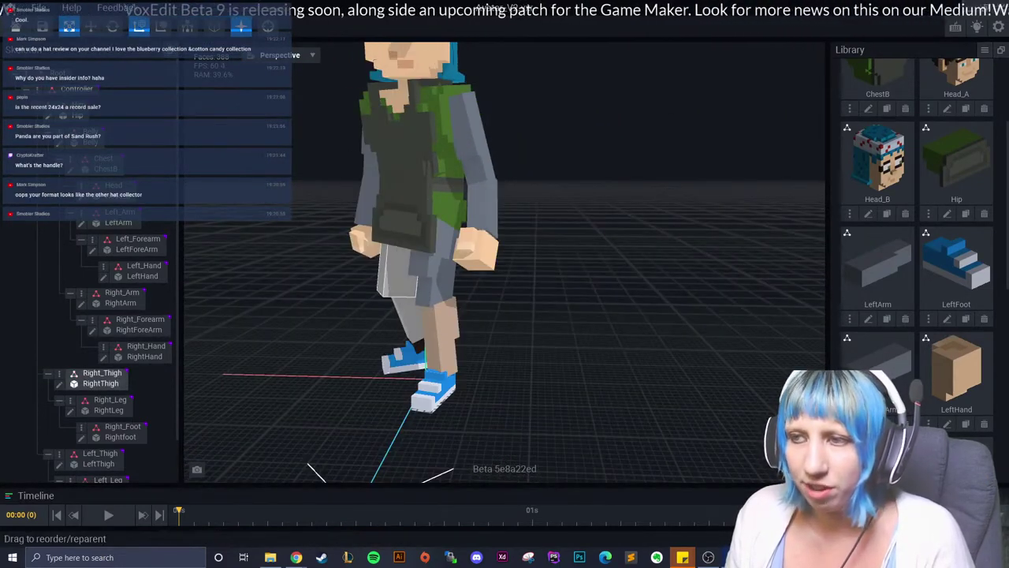
pyautogui.click(122, 426)
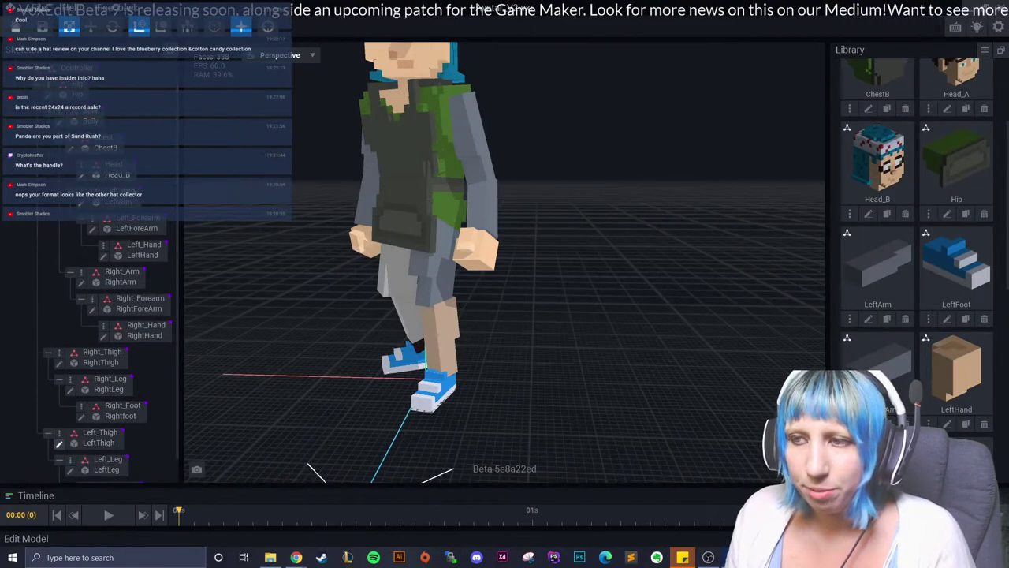
# Open the right thigh piece and paint its top green #486E2C.
pyautogui.click(81, 436)
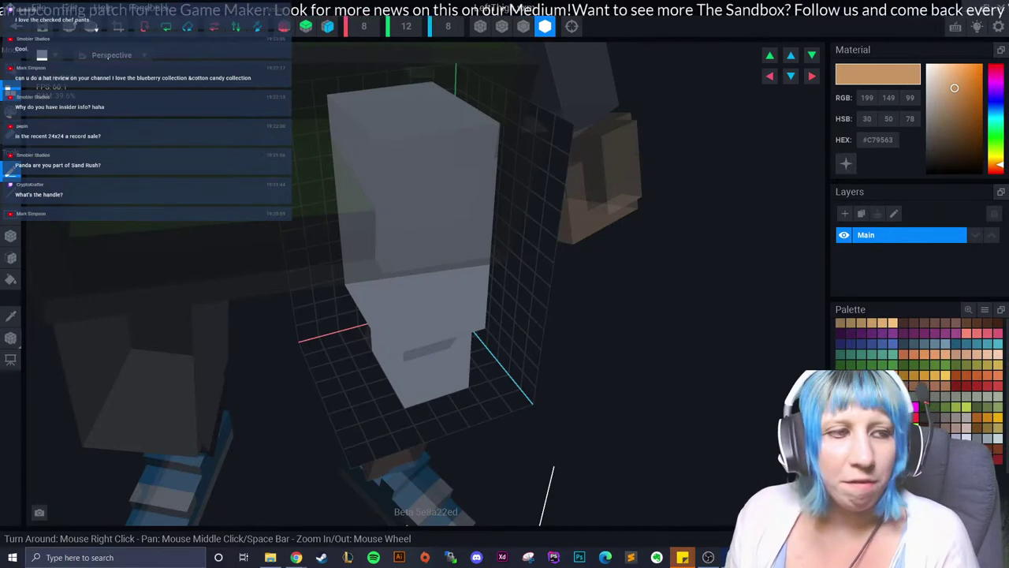
pyautogui.moveTo(322, 299); pyautogui.dragTo(331, 318, button='right')
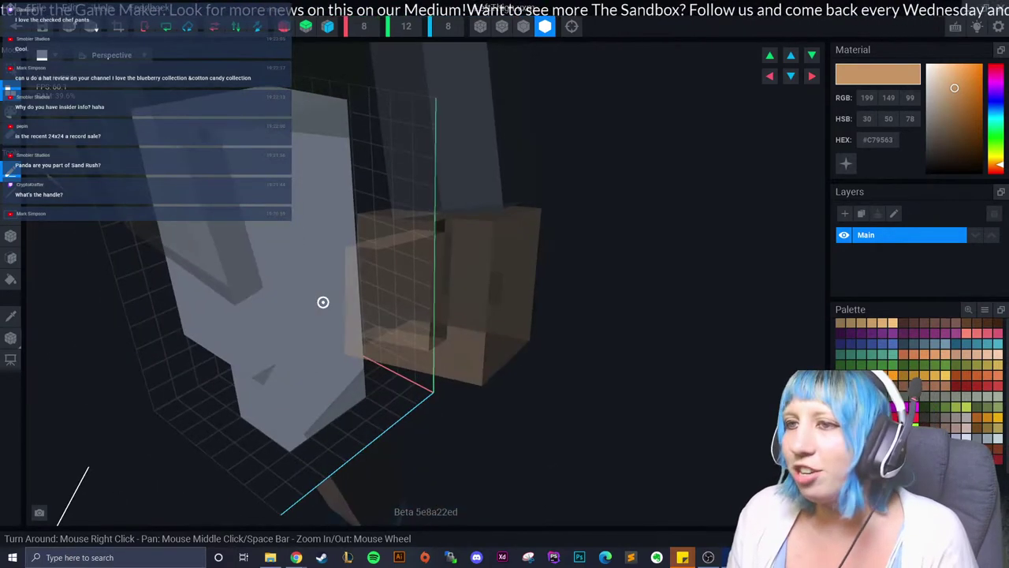
pyautogui.click(924, 364)
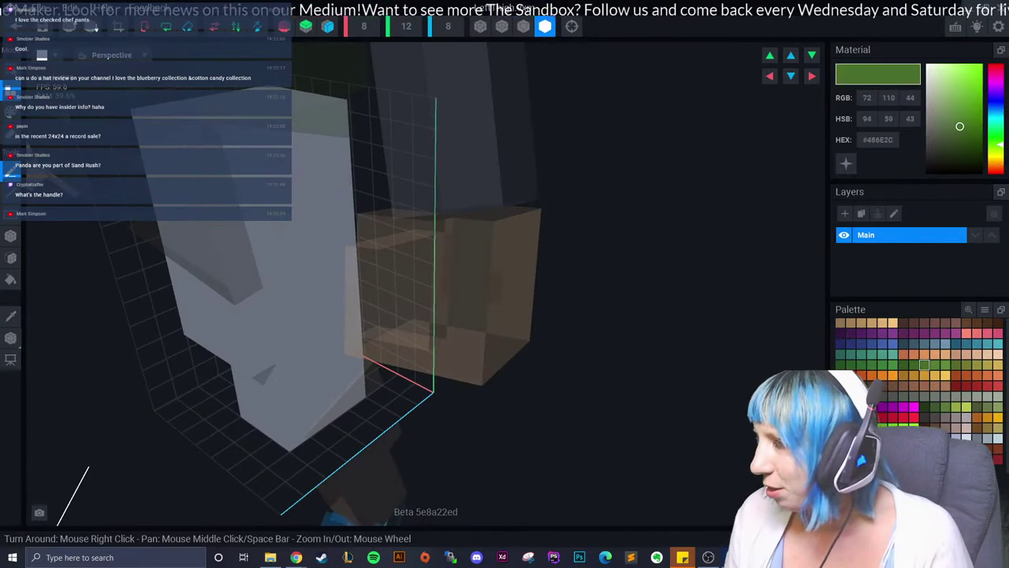
pyautogui.moveTo(410, 315); pyautogui.dragTo(371, 300, button='right')
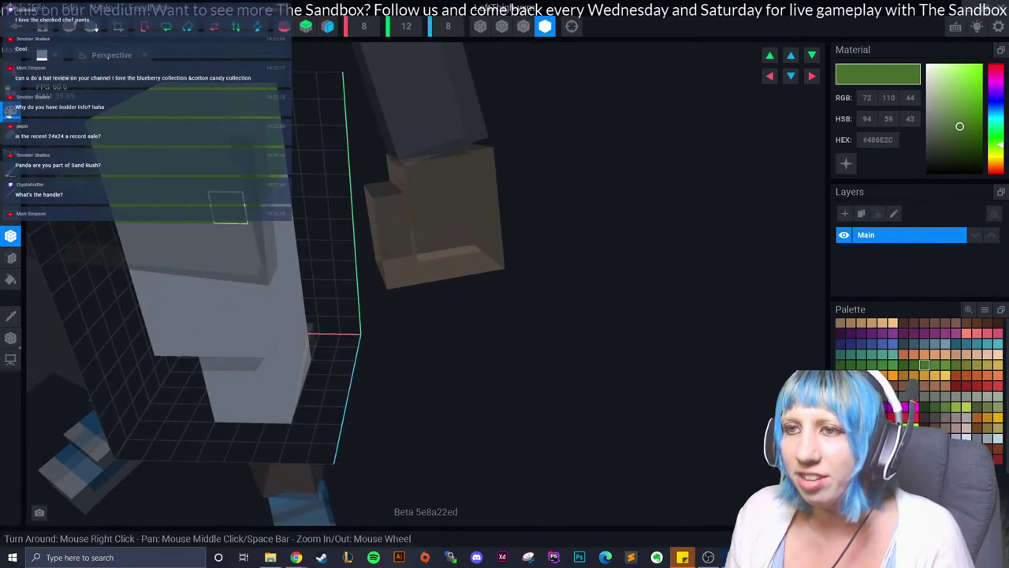
pyautogui.moveTo(229, 209); pyautogui.dragTo(241, 259, button='right')
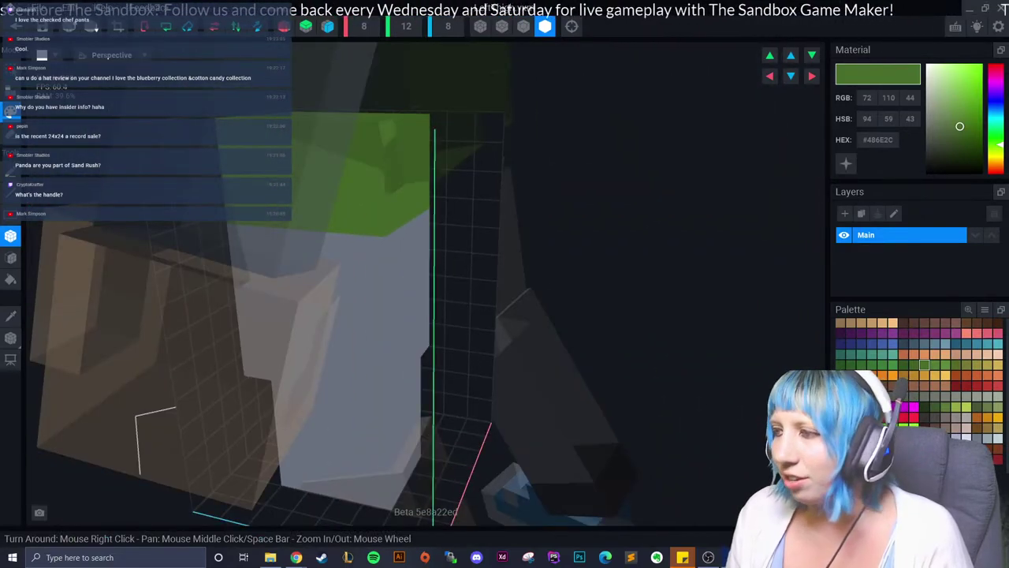
# Paint a dark #363131 band below the green, then close the thigh editor.
pyautogui.click(924, 416)
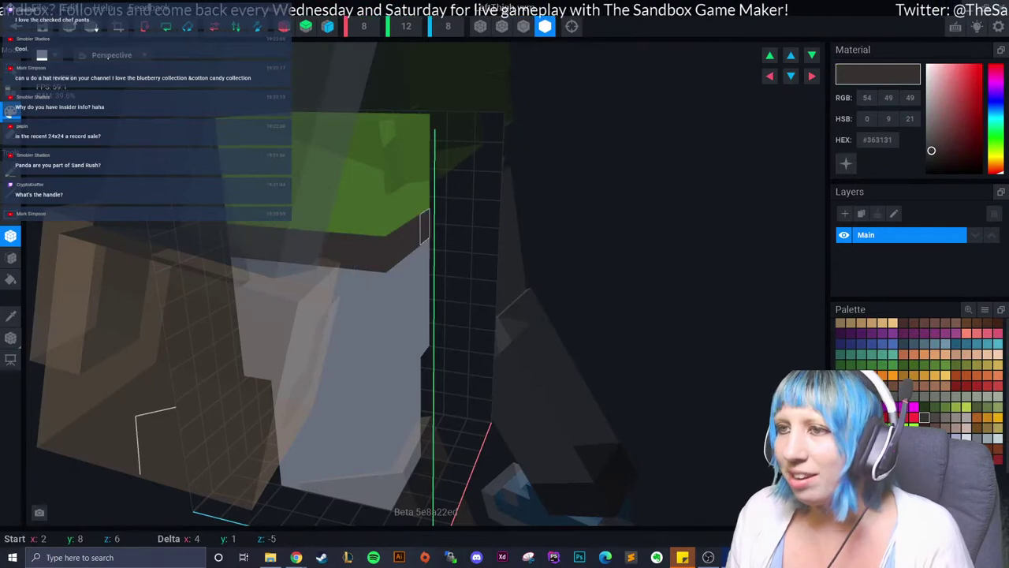
pyautogui.moveTo(420, 266); pyautogui.dragTo(432, 257, button='right')
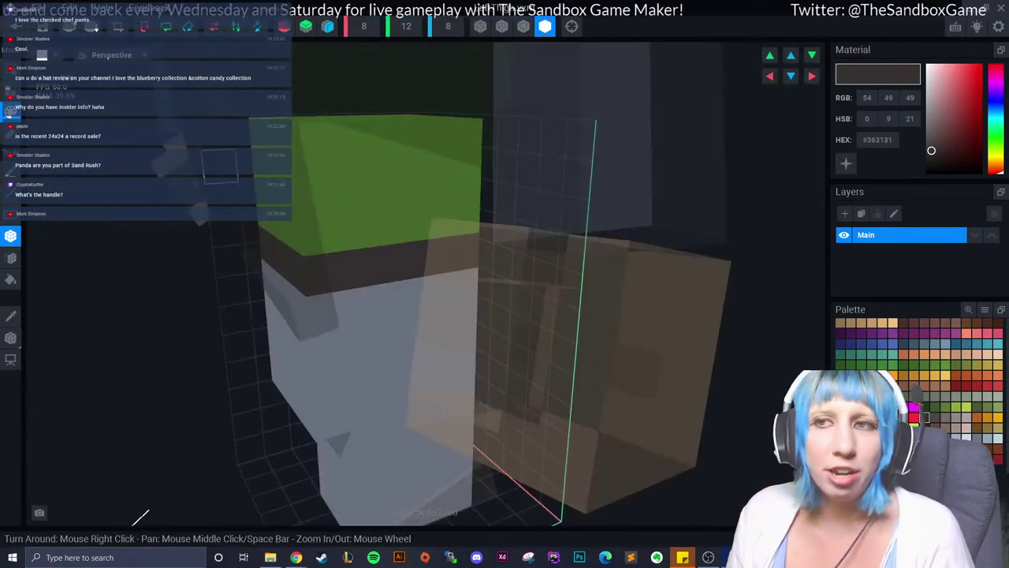
pyautogui.click(16, 26)
# Save the thigh changes and bring up the Nisbets chef trousers page in Chrome.
pyautogui.click(408, 201)
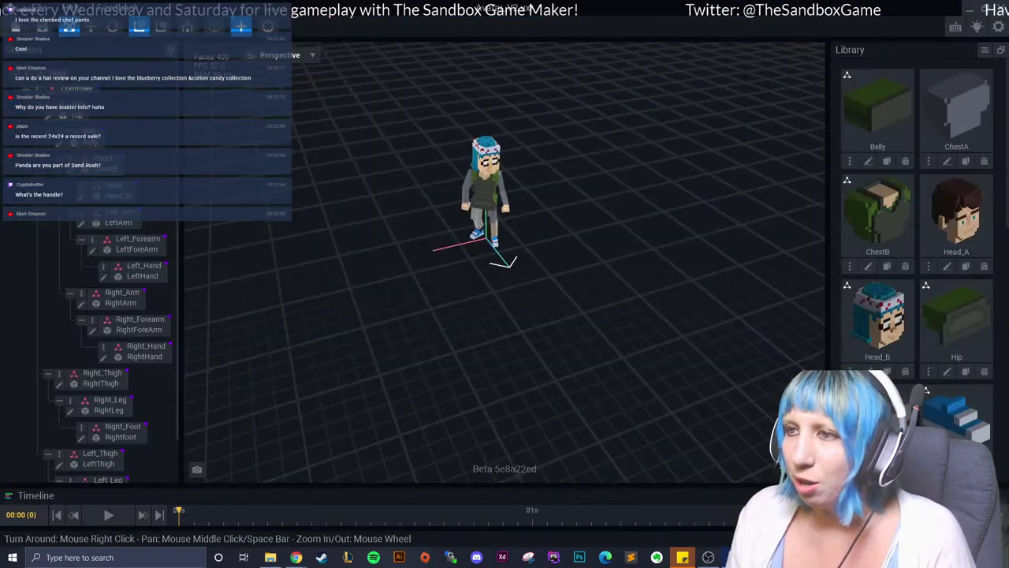
pyautogui.moveTo(608, 151)
pyautogui.mouseDown(button='right')
pyautogui.moveTo(479, 192)
pyautogui.moveTo(481, 213)
pyautogui.mouseUp(button='right')
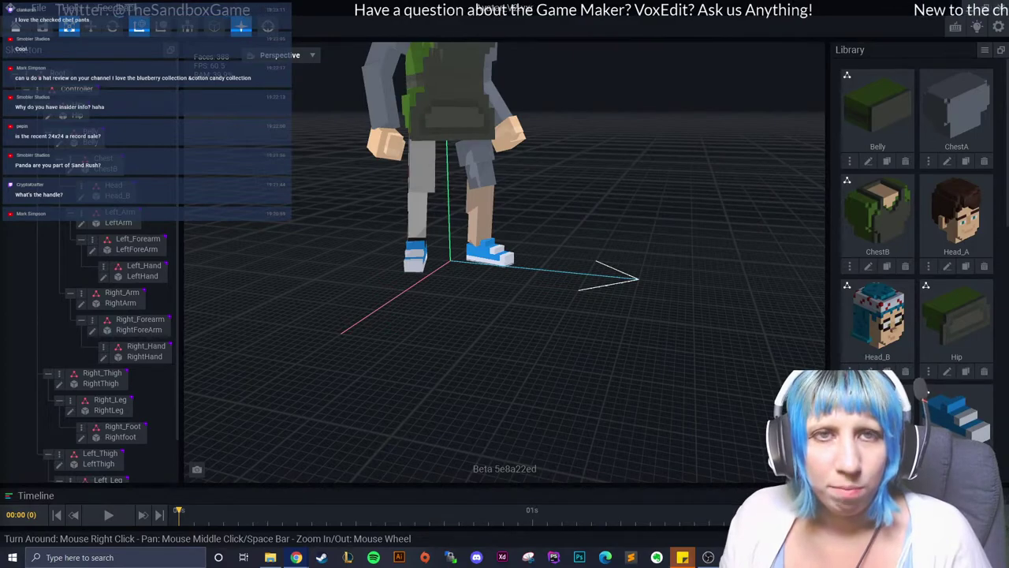
pyautogui.hotkey('alt', 'Tab')
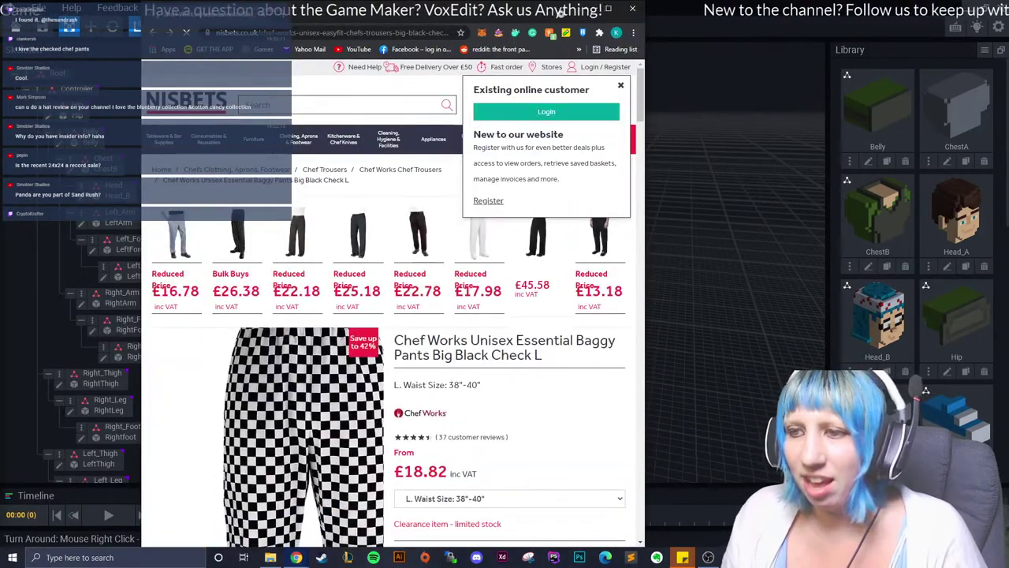
# Leave the chef trousers reference and return to the VoxEdit avatar.
pyautogui.hotkey('alt', 'Tab')
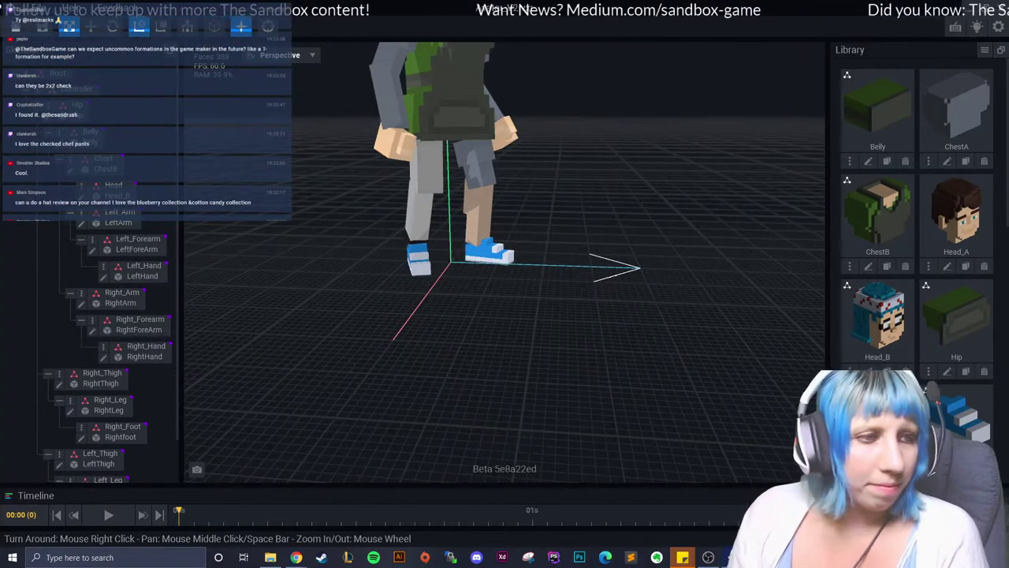
# Close the right thigh piece with its changes saved, then open Left_Thigh for editing.
pyautogui.moveTo(489, 252)
pyautogui.mouseDown(button='right')
pyautogui.moveTo(489, 221)
pyautogui.moveTo(438, 288)
pyautogui.mouseUp(button='right')
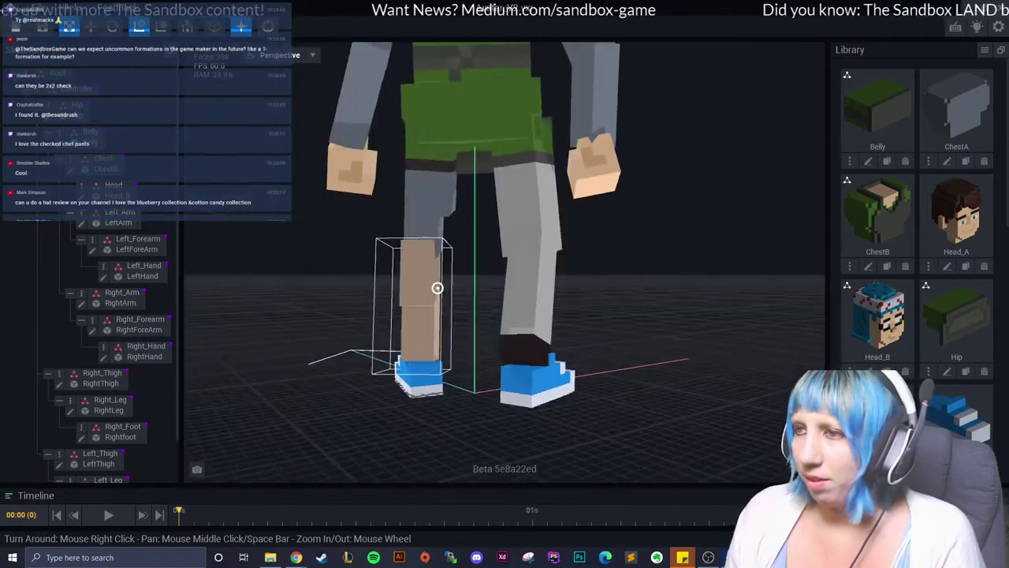
pyautogui.scroll(2, 438, 288)
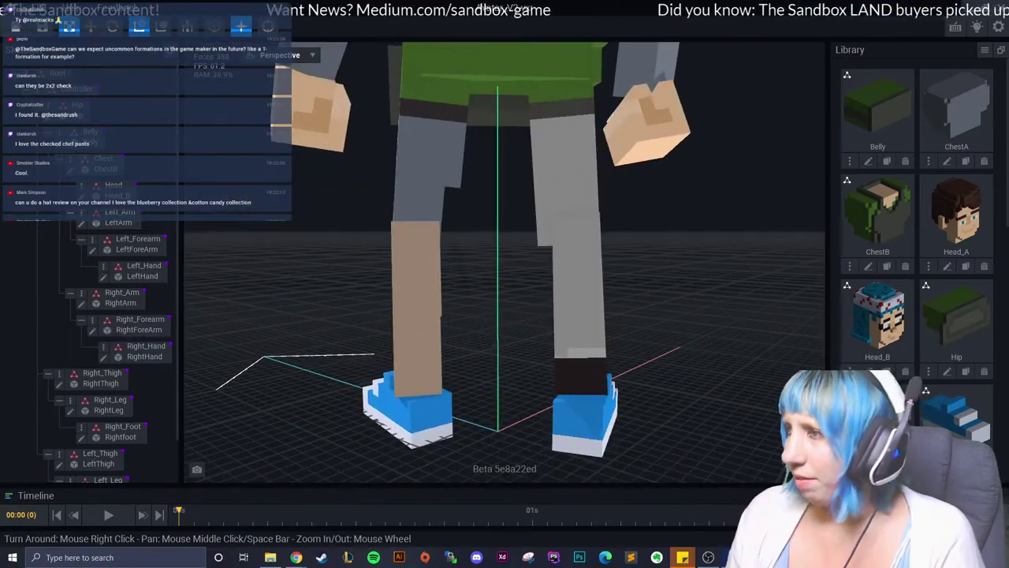
pyautogui.scroll(-5, 917, 237)
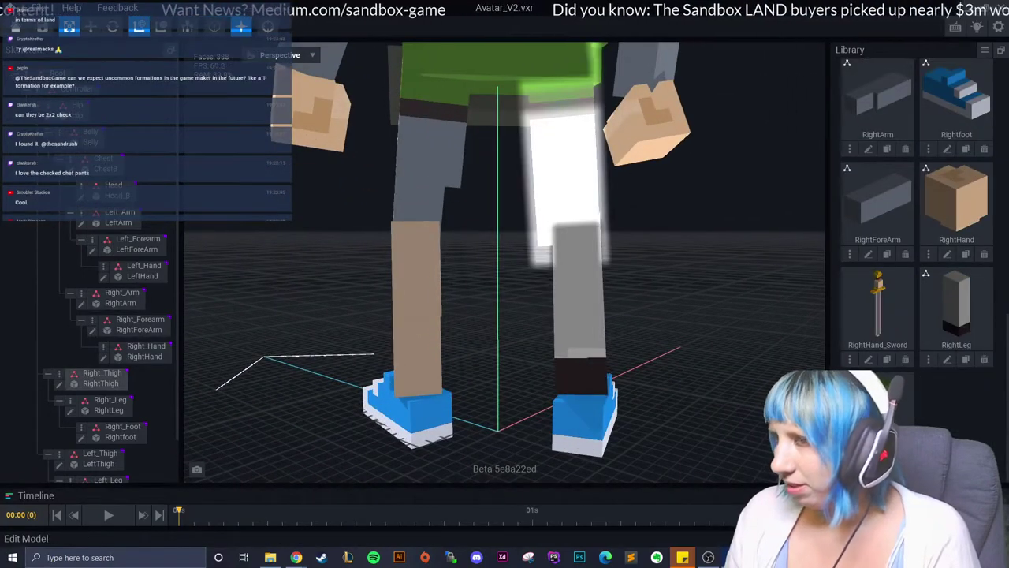
pyautogui.doubleClick(567, 182)
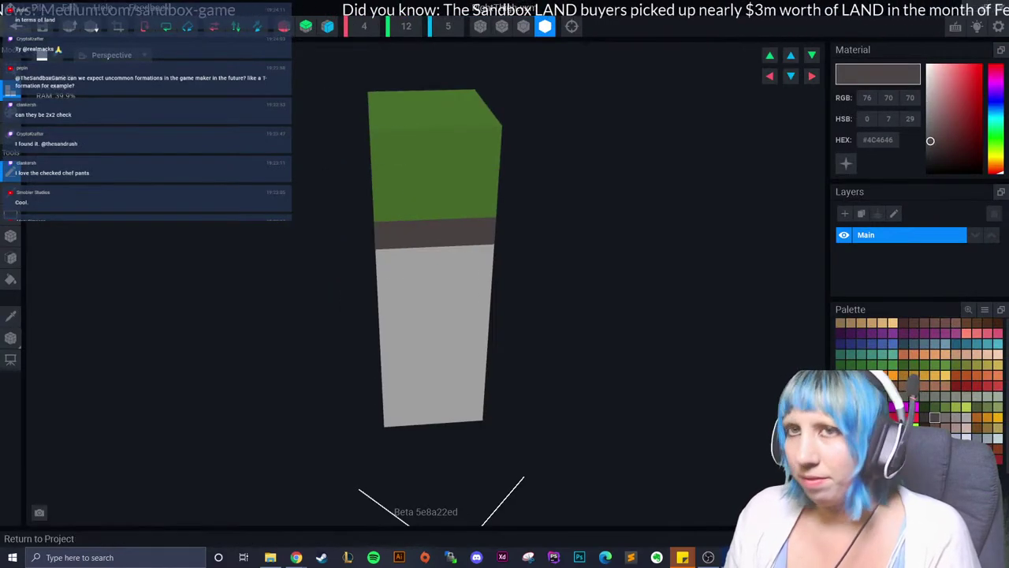
pyautogui.click(15, 30)
pyautogui.click(411, 200)
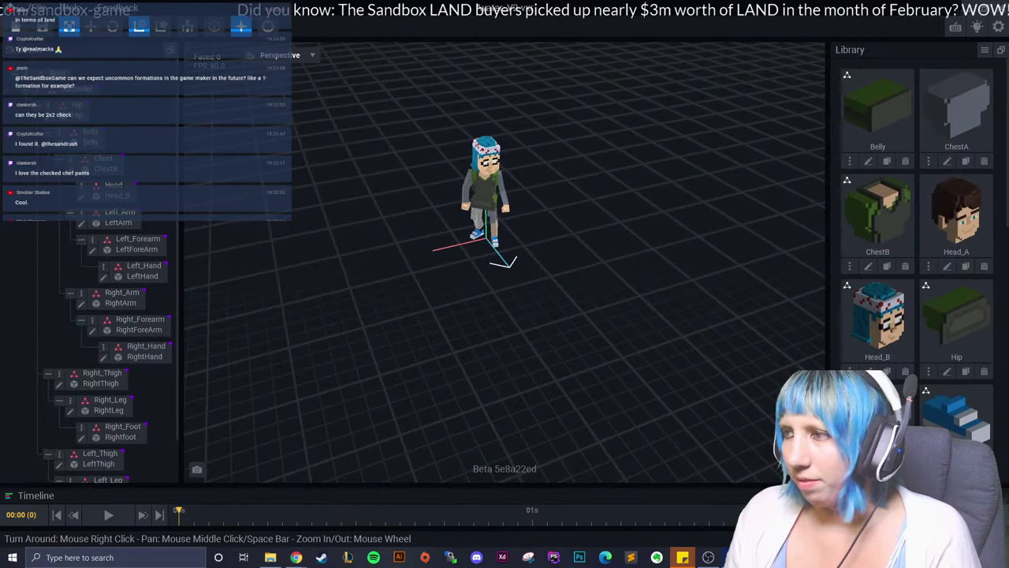
pyautogui.scroll(-5, 917, 237)
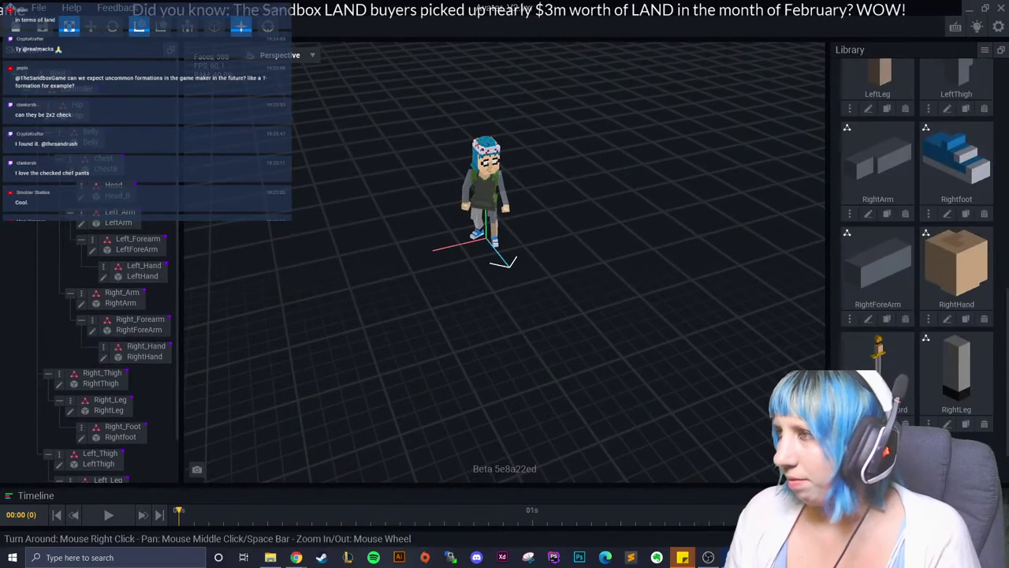
pyautogui.doubleClick(101, 458)
# Paste light grey #A7A7A7 as the left thigh's working colour, switching between paint and fill tools.
pyautogui.click(931, 141)
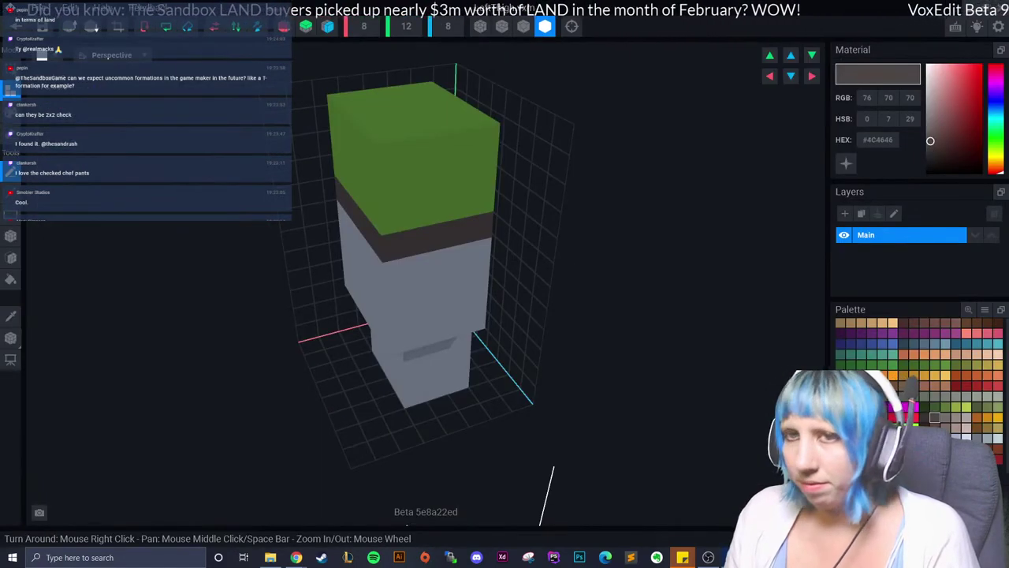
pyautogui.click(12, 258)
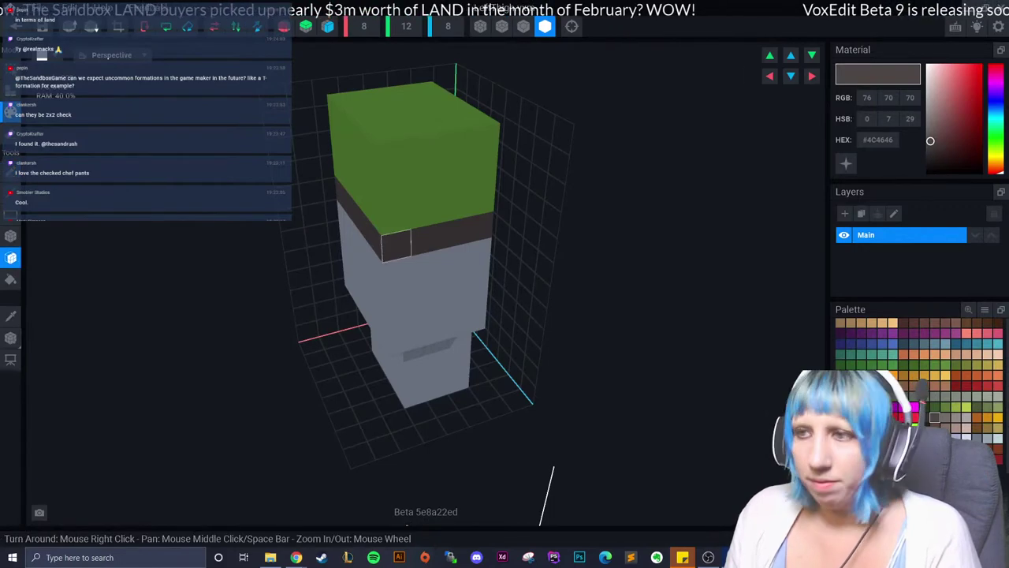
pyautogui.moveTo(395, 245); pyautogui.dragTo(289, 237, button='right')
pyautogui.scroll(2, 400, 237)
pyautogui.scroll(2, 401, 236)
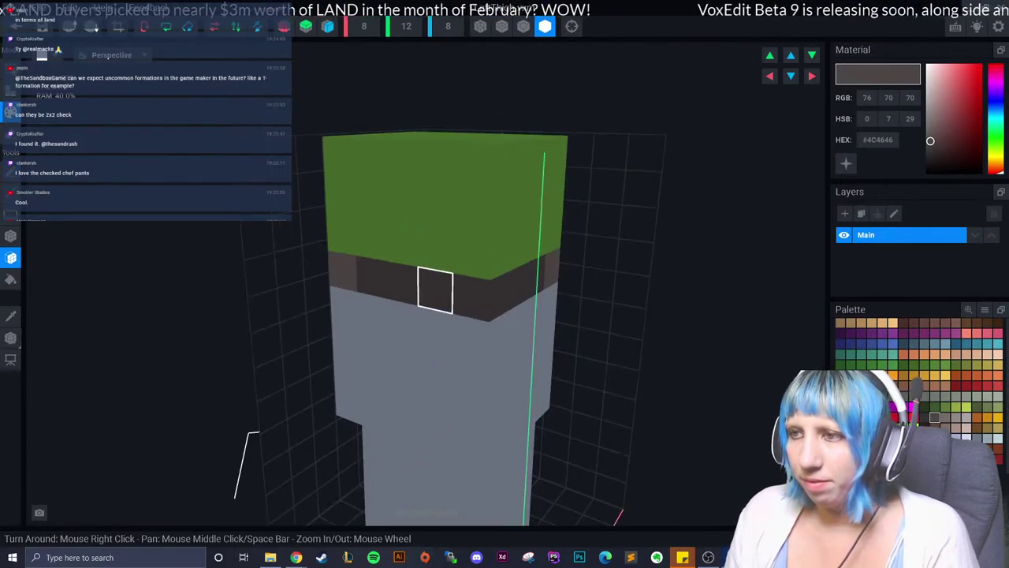
pyautogui.scroll(-3, 354, 272)
pyautogui.scroll(-2, 359, 286)
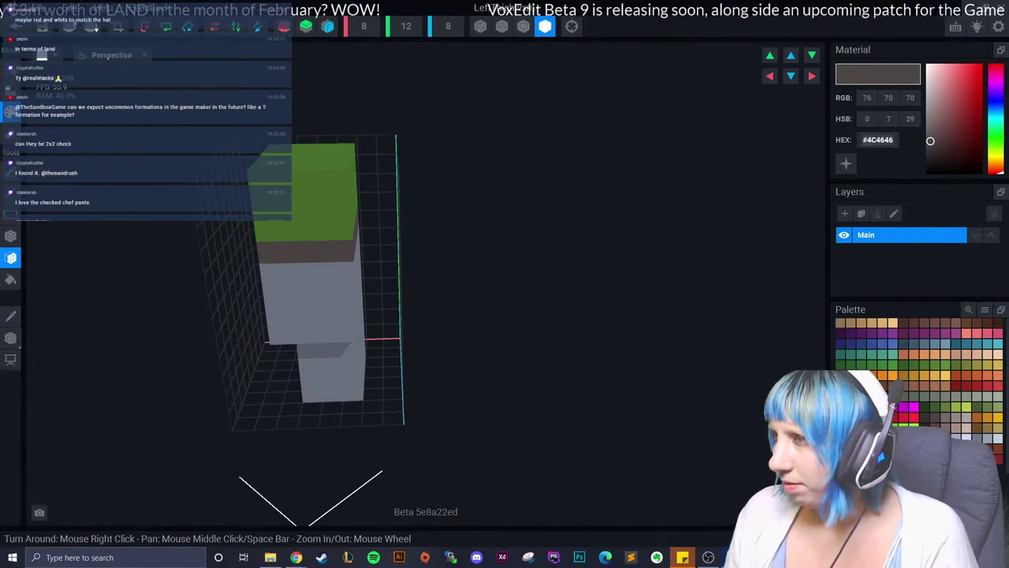
pyautogui.rightClick(878, 140)
pyautogui.click(885, 169)
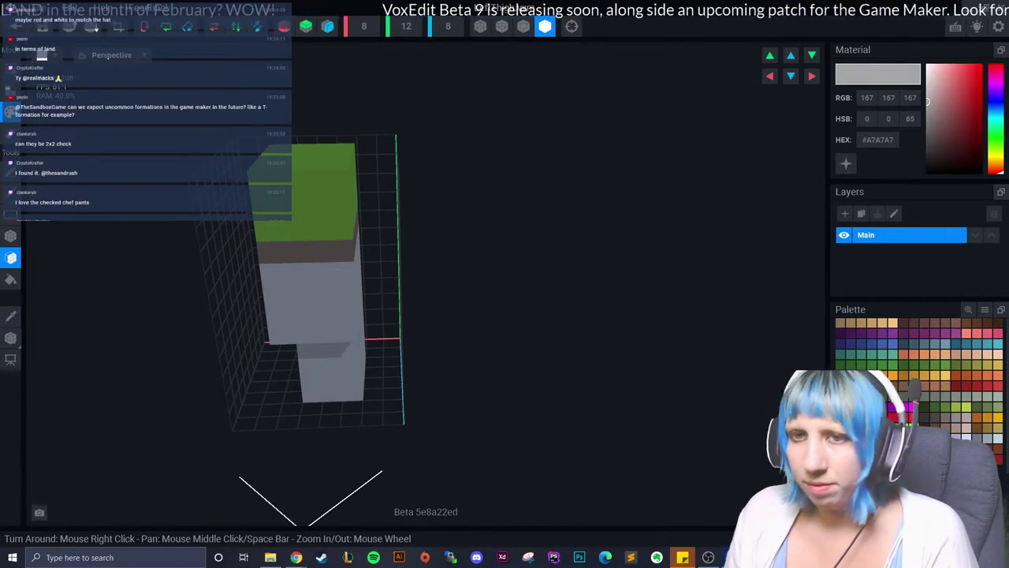
pyautogui.click(11, 279)
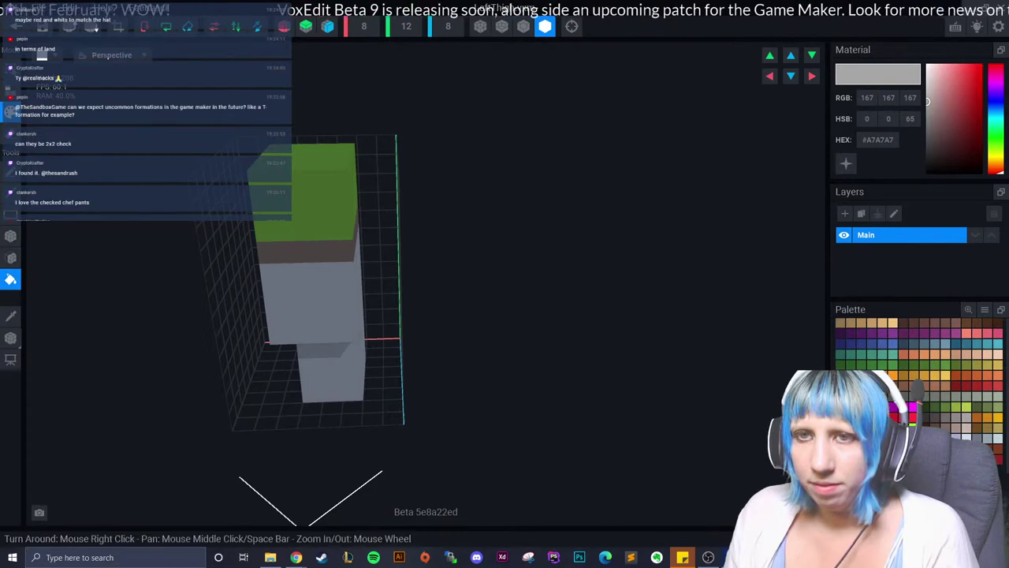
pyautogui.moveTo(279, 333); pyautogui.dragTo(331, 355, button='right')
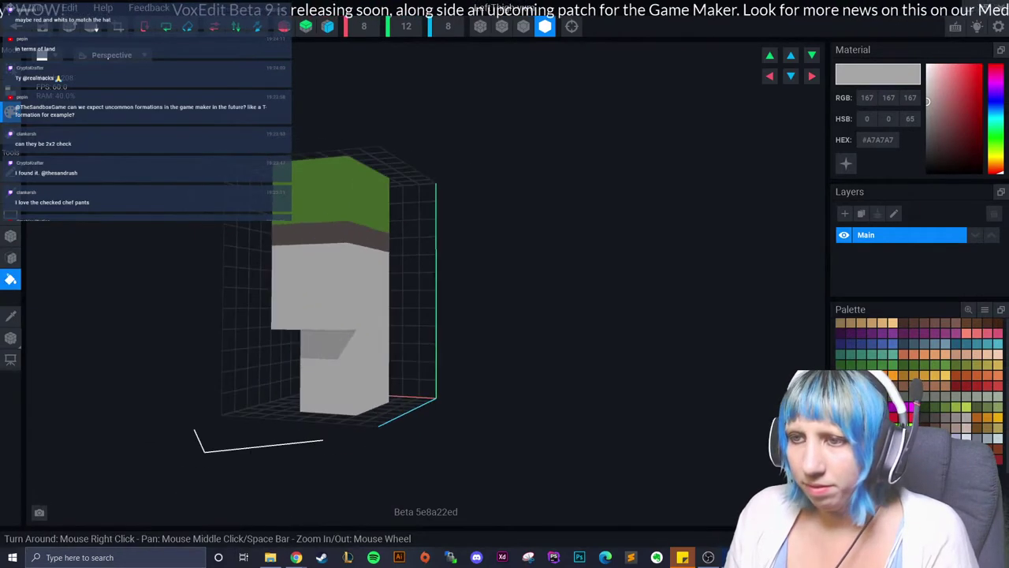
pyautogui.click(11, 257)
pyautogui.moveTo(299, 363)
pyautogui.mouseDown(button='right')
pyautogui.moveTo(329, 365)
pyautogui.moveTo(288, 371)
pyautogui.moveTo(288, 401)
pyautogui.moveTo(319, 418)
pyautogui.mouseUp(button='right')
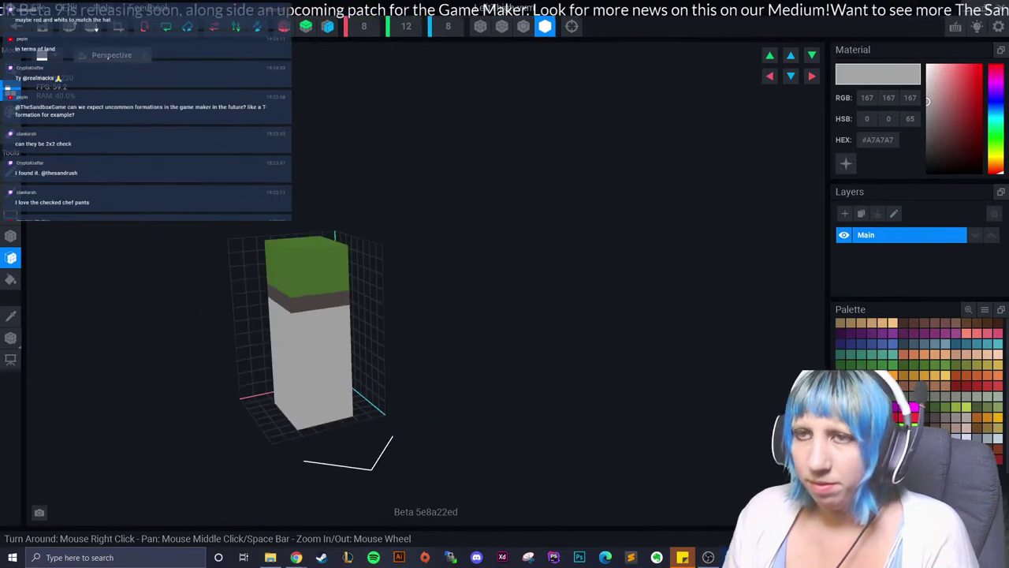
# Close LeftThigh.vxm with its changes saved and view the full avatar's legs.
pyautogui.hotkey('ctrl', 'w')
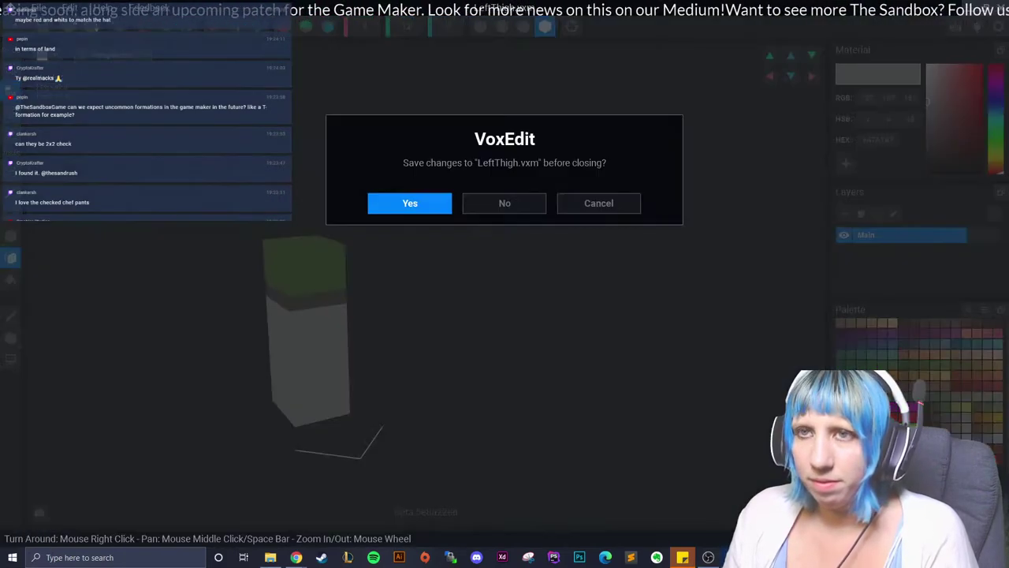
pyautogui.press('Return')
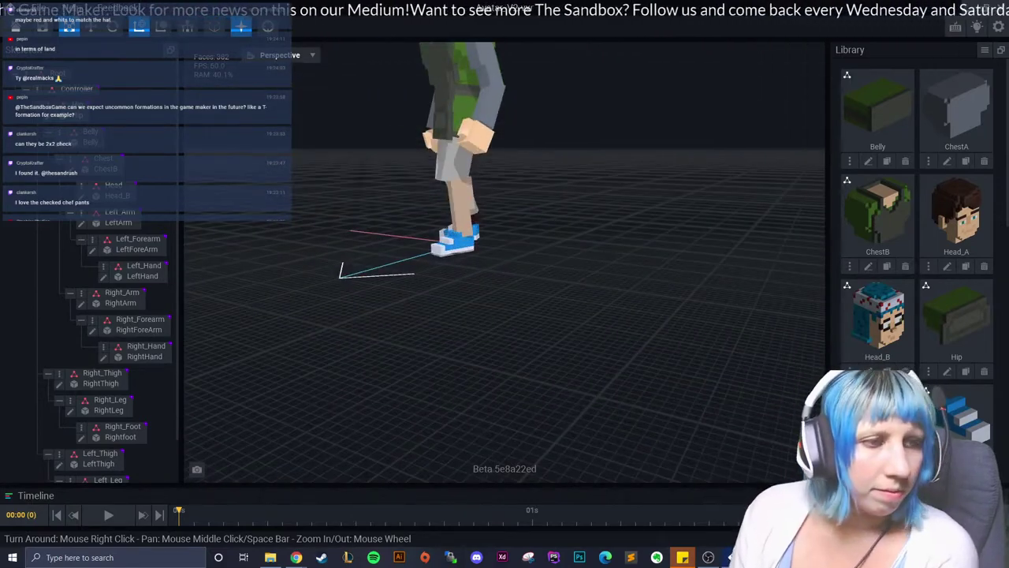
pyautogui.moveTo(295, 225); pyautogui.dragTo(505, 237, button='right')
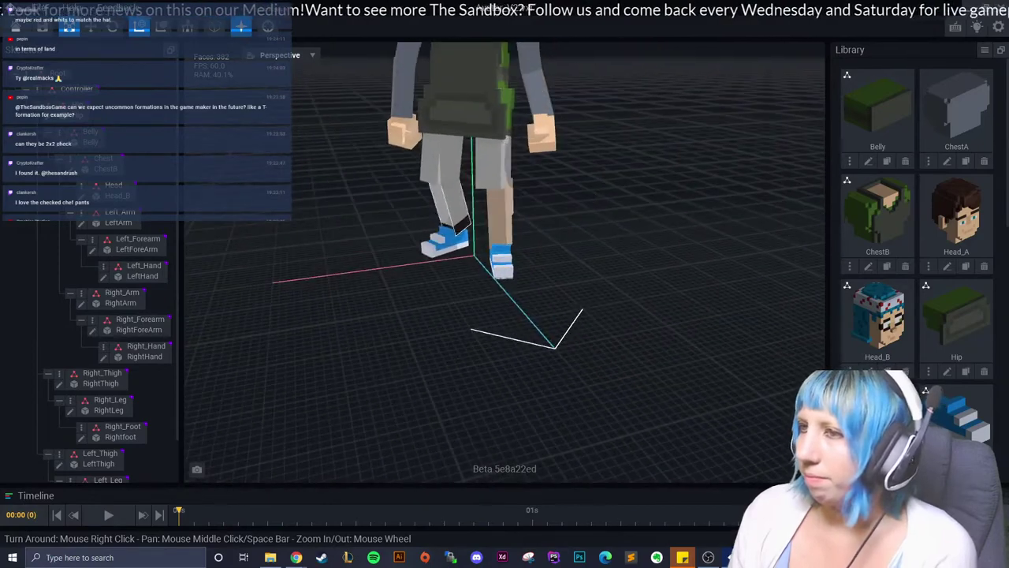
# Open the LeftLeg part, paste light grey #A7A7A7 as the colour, and select Paint Mode.
pyautogui.scroll(-3, 878, 268)
pyautogui.scroll(-2, 878, 268)
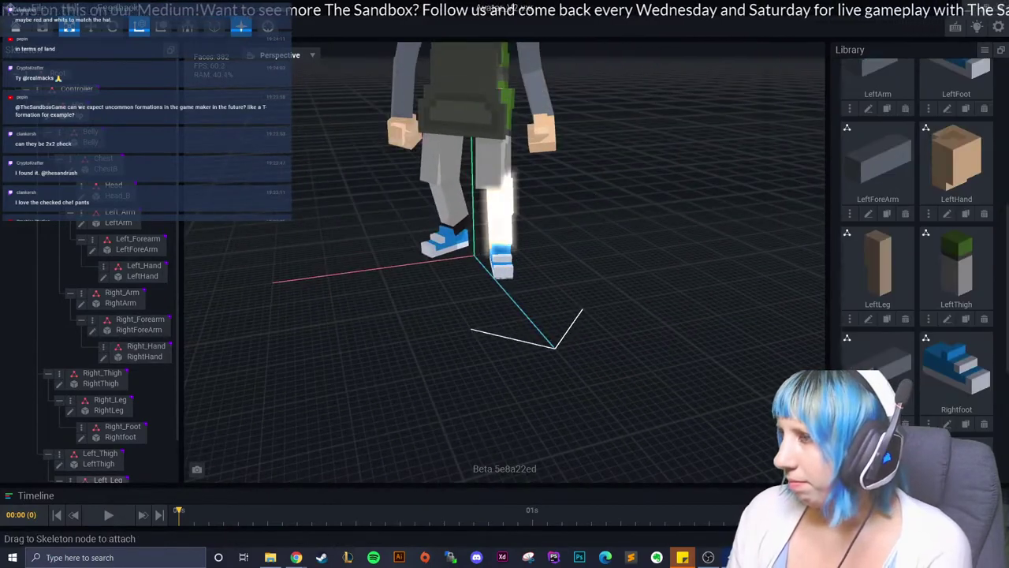
pyautogui.click(868, 318)
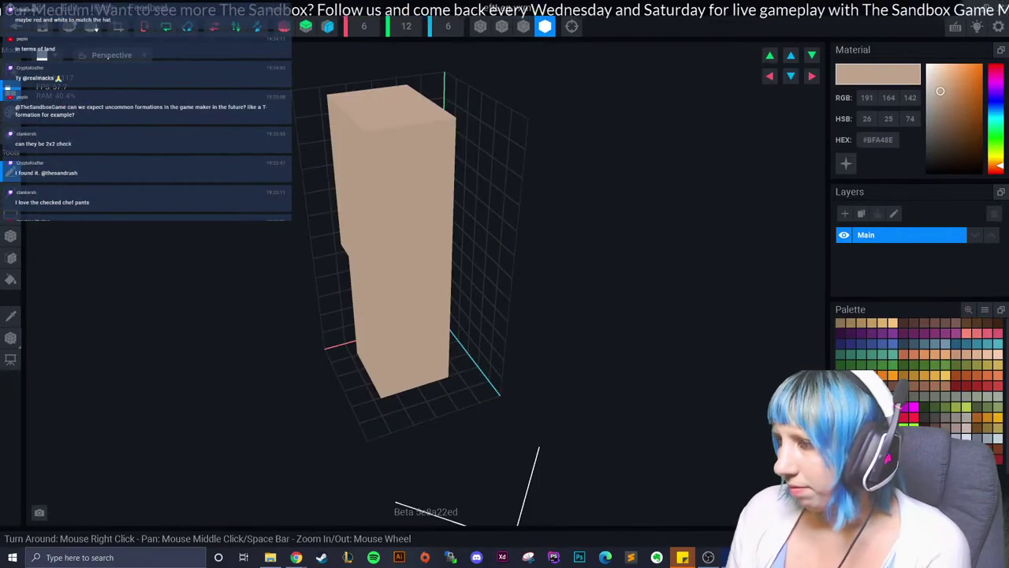
pyautogui.rightClick(879, 141)
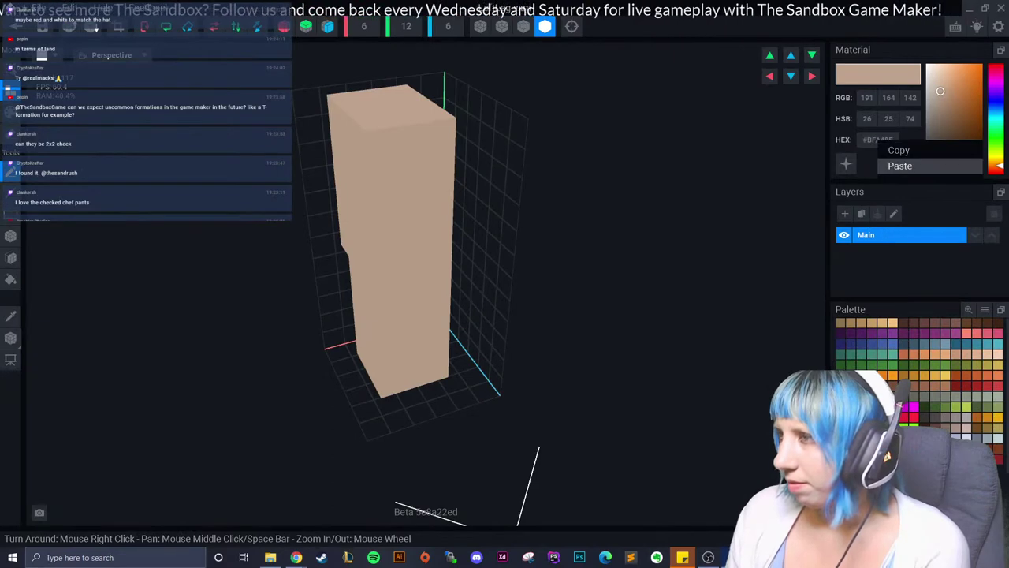
pyautogui.click(899, 165)
pyautogui.moveTo(504, 263)
pyautogui.mouseDown(button='right')
pyautogui.moveTo(441, 264)
pyautogui.moveTo(407, 181)
pyautogui.moveTo(439, 248)
pyautogui.moveTo(474, 252)
pyautogui.mouseUp(button='right')
pyautogui.click(11, 258)
# Fill the left leg block light grey.
pyautogui.press('f')
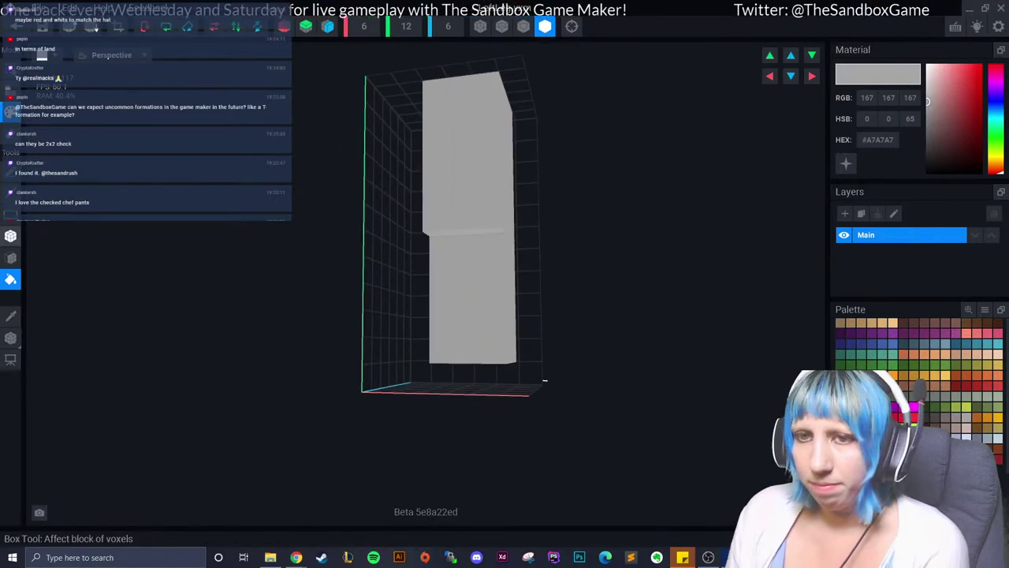
pyautogui.moveTo(544, 381)
pyautogui.mouseDown(button='right')
pyautogui.moveTo(338, 367)
pyautogui.moveTo(347, 378)
pyautogui.moveTo(368, 317)
pyautogui.mouseUp(button='right')
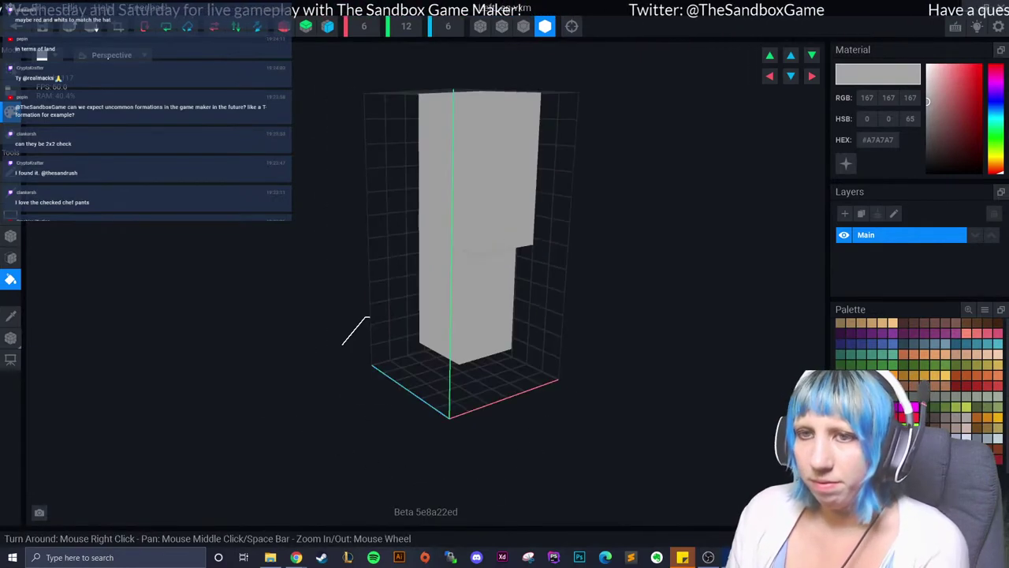
pyautogui.press('e')
pyautogui.moveTo(505, 286)
pyautogui.mouseDown(button='right')
pyautogui.moveTo(496, 300)
pyautogui.moveTo(406, 325)
pyautogui.mouseUp(button='right')
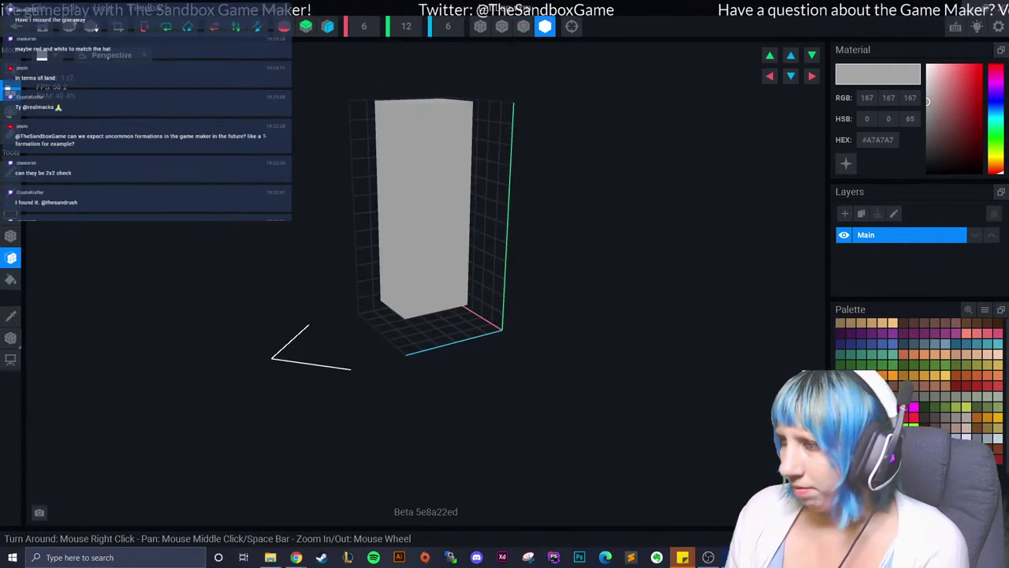
# Paint a dark #363131 band along the bottom rows of the block.
pyautogui.click(931, 150)
pyautogui.click(11, 235)
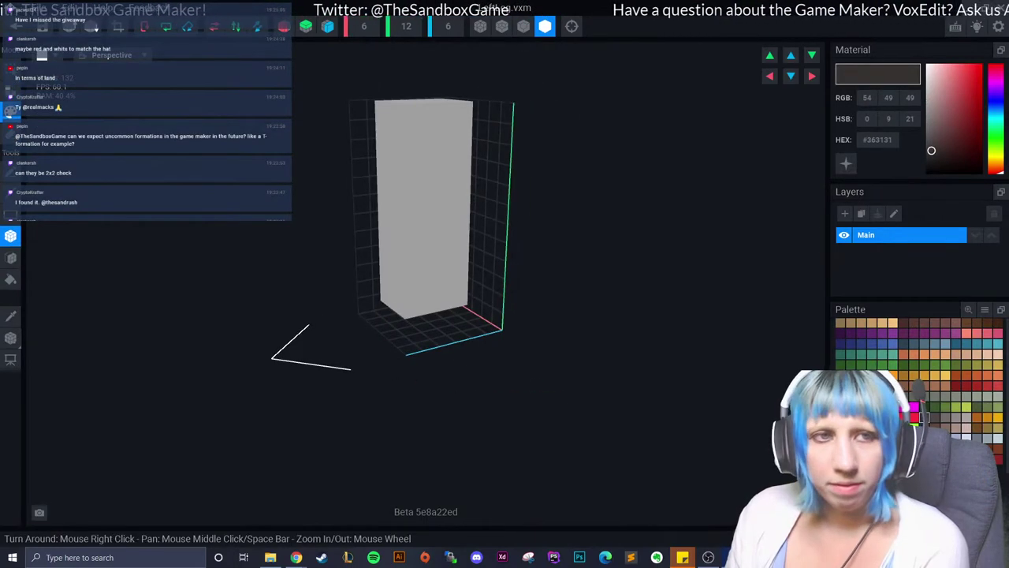
pyautogui.moveTo(441, 272); pyautogui.dragTo(468, 269, button='right')
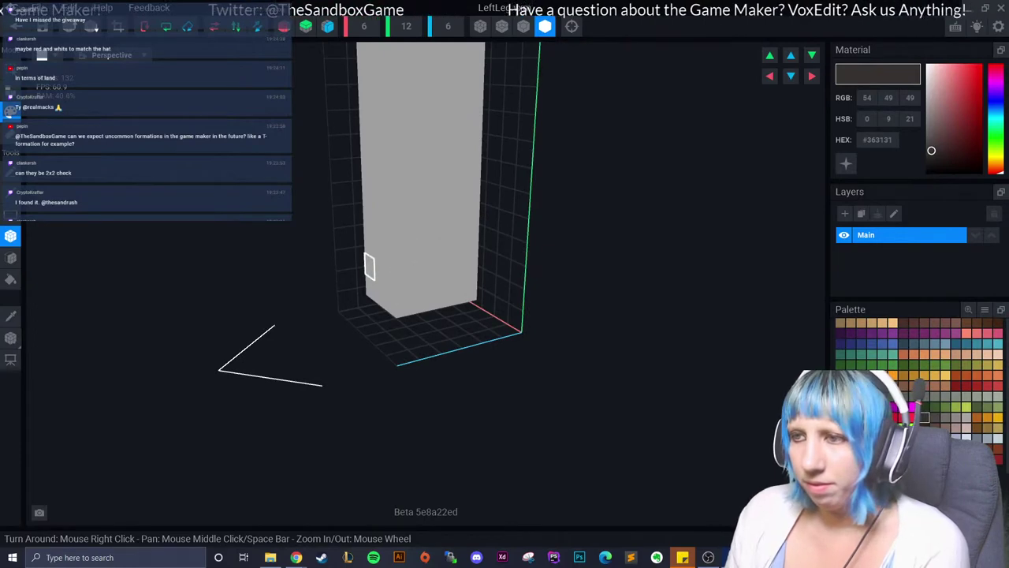
pyautogui.moveTo(369, 267)
pyautogui.mouseDown()
pyautogui.moveTo(461, 288)
pyautogui.moveTo(450, 308)
pyautogui.mouseUp()
pyautogui.moveTo(450, 308); pyautogui.dragTo(435, 308, button='right')
# Trim the model volume to fit and choose red #BD3C33 as the colour.
pyautogui.scroll(-3, 435, 309)
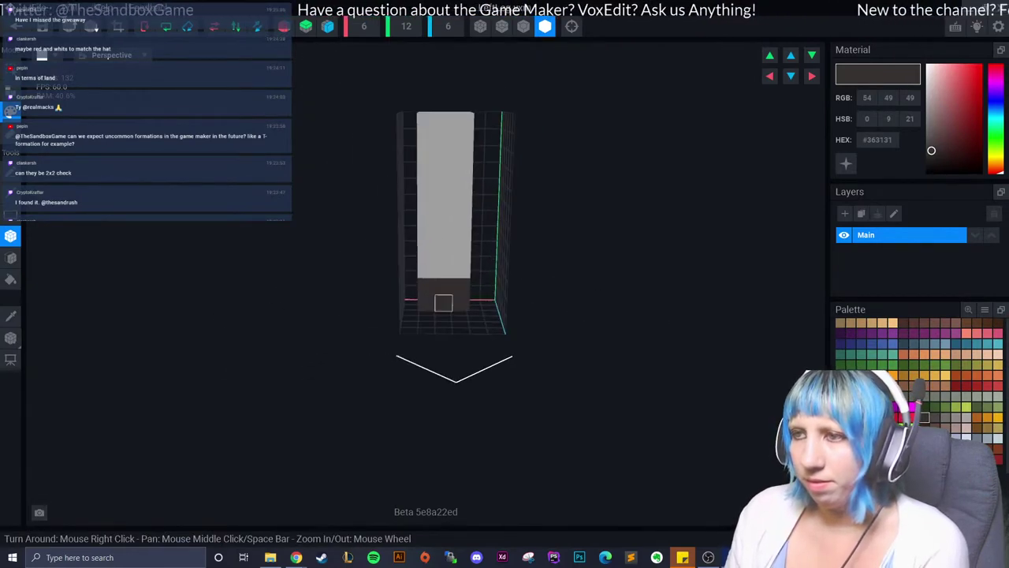
pyautogui.click(118, 27)
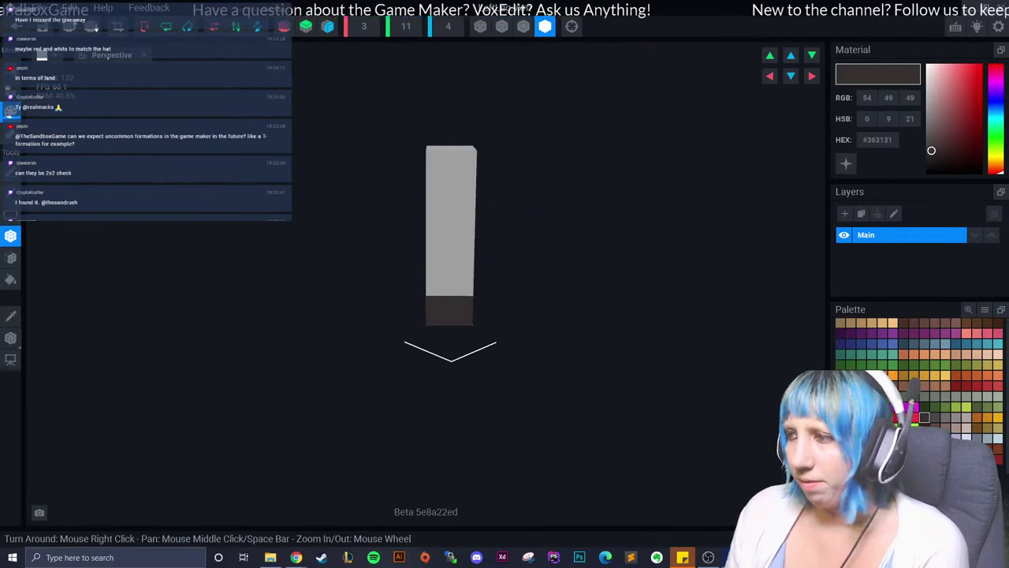
pyautogui.click(987, 385)
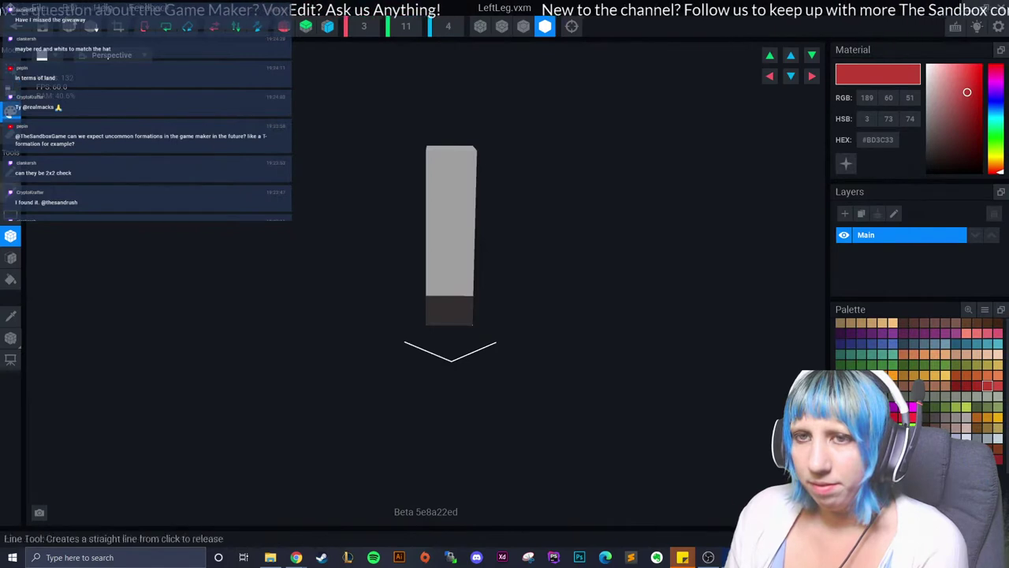
# Paint red #BD3C33 checks across the front faces of the lower leg.
pyautogui.scroll(1, 470, 267)
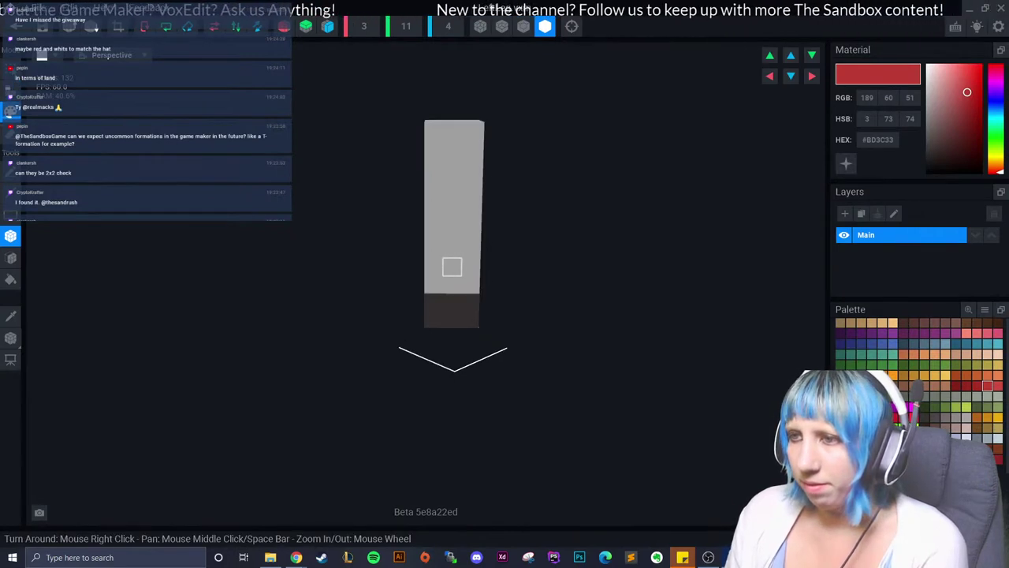
pyautogui.moveTo(452, 283); pyautogui.dragTo(452, 211)
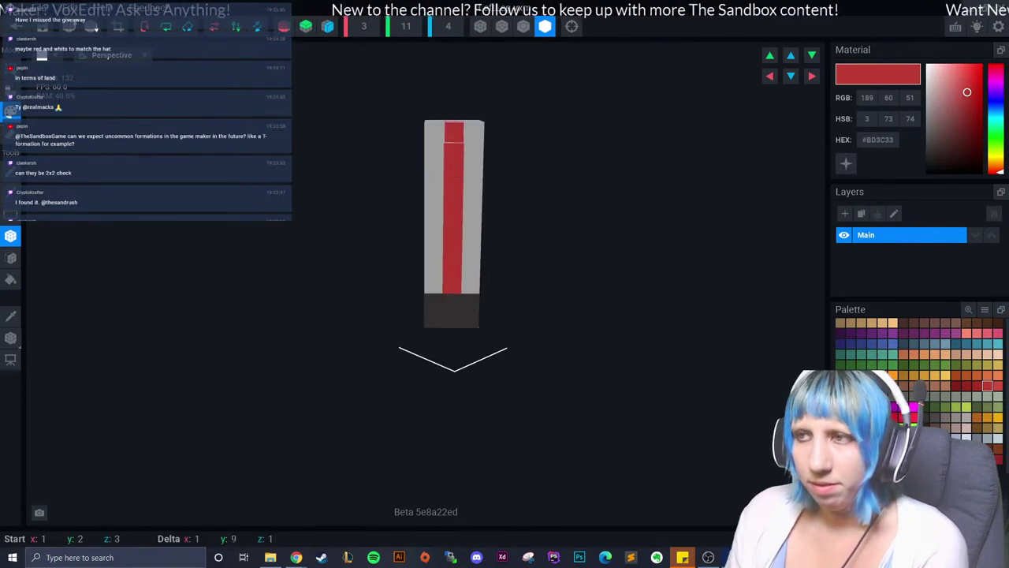
pyautogui.moveTo(454, 133); pyautogui.dragTo(455, 132)
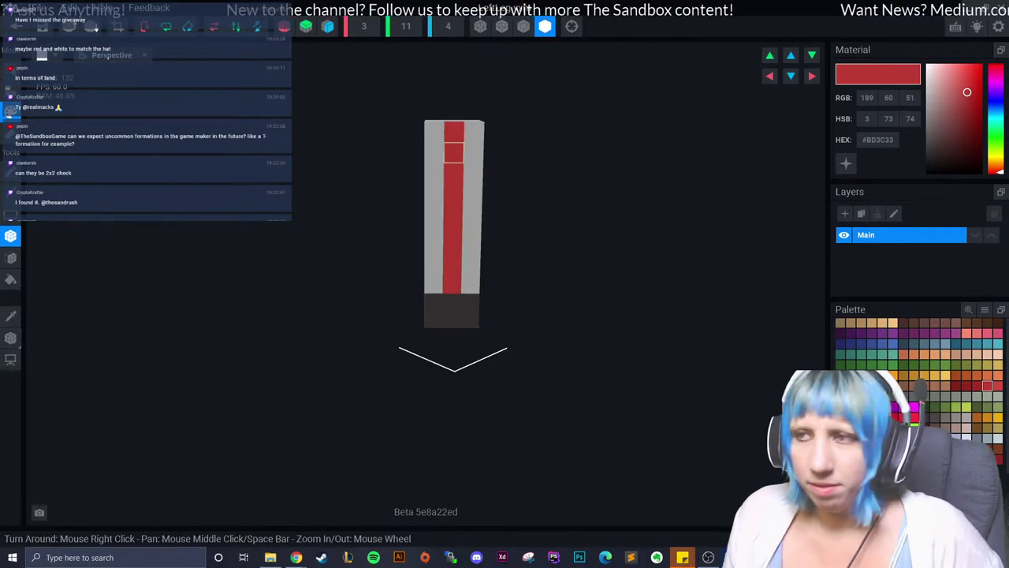
pyautogui.hotkey('ctrl', 'z')
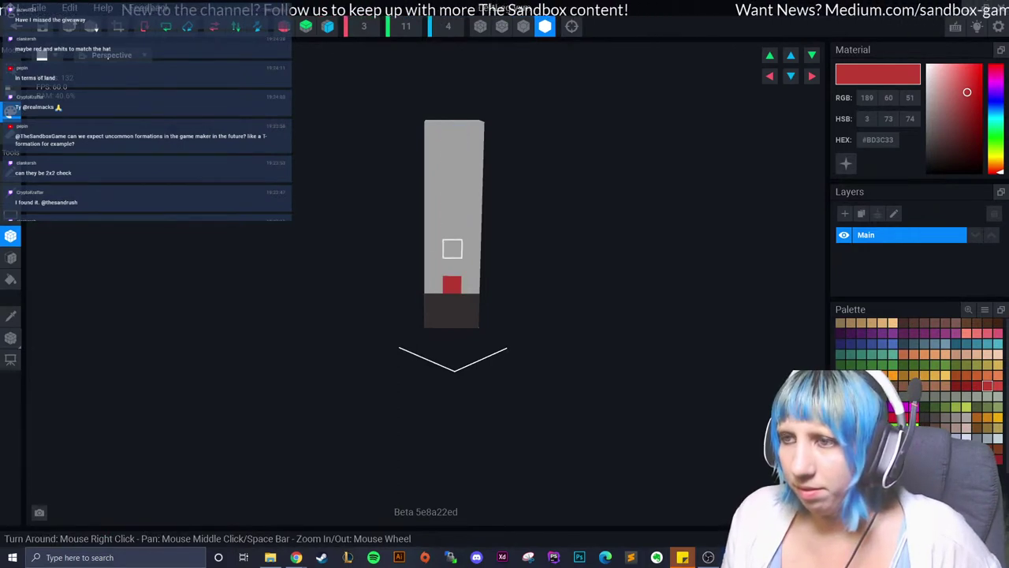
pyautogui.moveTo(451, 268); pyautogui.dragTo(487, 286, button='right')
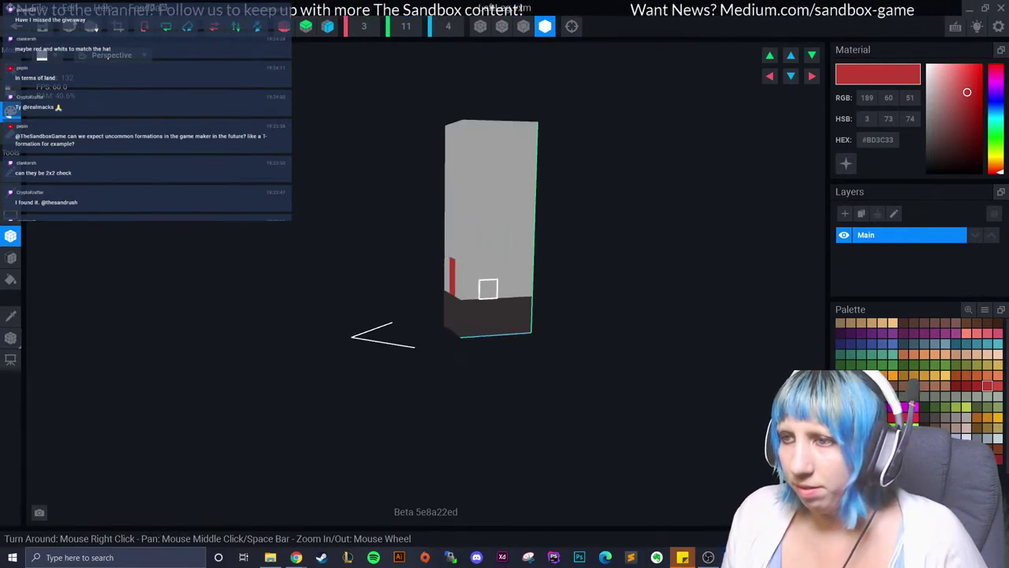
pyautogui.moveTo(488, 288); pyautogui.dragTo(489, 271)
pyautogui.moveTo(507, 269); pyautogui.dragTo(498, 286, button='right')
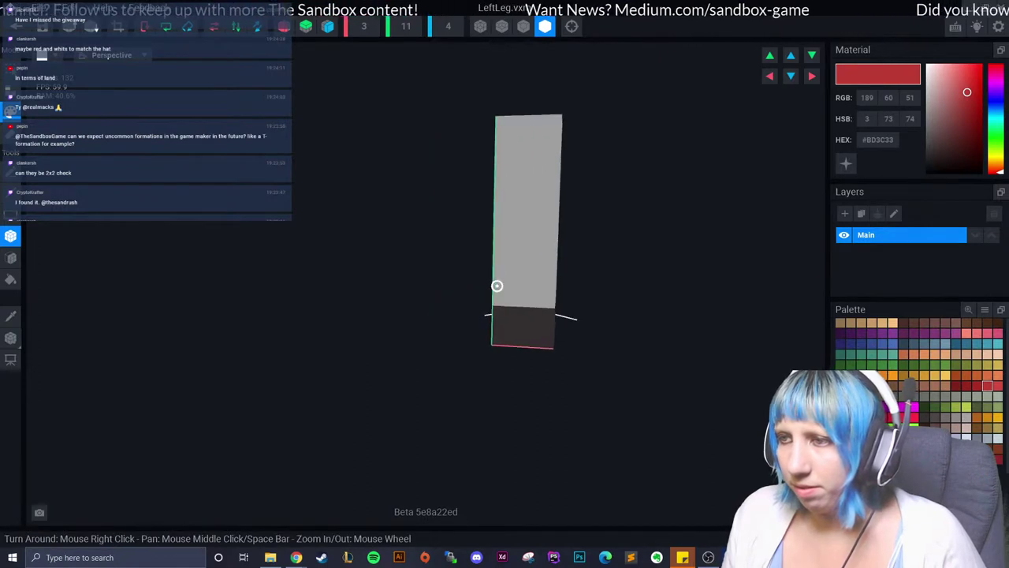
pyautogui.moveTo(524, 277); pyautogui.dragTo(525, 298)
pyautogui.moveTo(524, 298)
pyautogui.mouseDown(button='right')
pyautogui.moveTo(514, 295)
pyautogui.moveTo(547, 281)
pyautogui.mouseUp(button='right')
pyautogui.moveTo(548, 282)
pyautogui.mouseDown()
pyautogui.moveTo(547, 311)
pyautogui.moveTo(569, 311)
pyautogui.mouseUp()
pyautogui.moveTo(547, 293); pyautogui.dragTo(542, 302, button='right')
pyautogui.moveTo(581, 263); pyautogui.dragTo(584, 241)
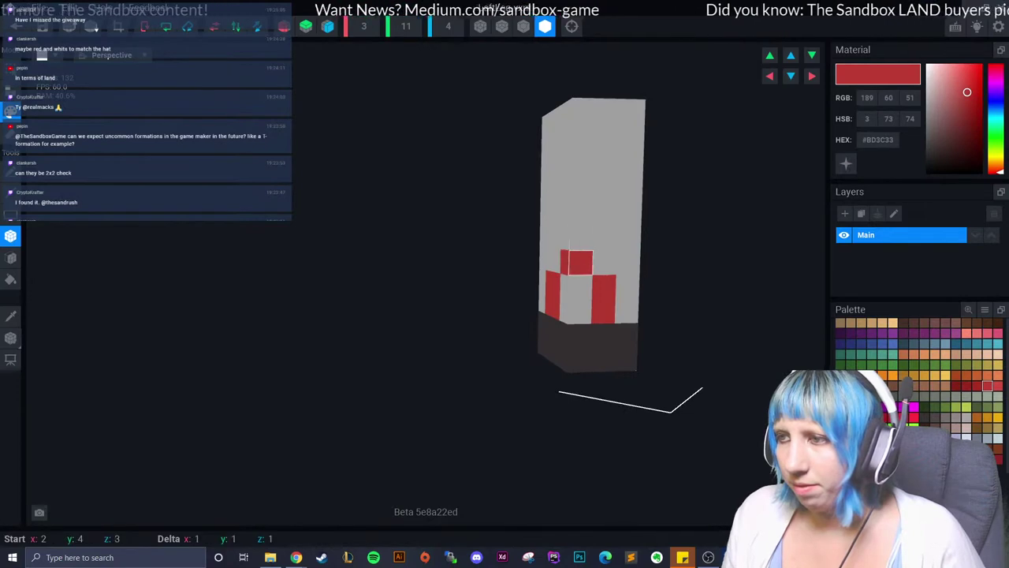
pyautogui.moveTo(584, 241); pyautogui.dragTo(626, 263, button='right')
pyautogui.moveTo(626, 264); pyautogui.dragTo(628, 240)
pyautogui.moveTo(627, 240)
pyautogui.mouseDown(button='right')
pyautogui.moveTo(667, 268)
pyautogui.moveTo(527, 325)
pyautogui.mouseUp(button='right')
pyautogui.click(667, 268)
# Extend the red checks up to the top of the leg and orbit to inspect the pattern.
pyautogui.moveTo(527, 325)
pyautogui.mouseDown()
pyautogui.moveTo(530, 264)
pyautogui.moveTo(498, 231)
pyautogui.moveTo(498, 198)
pyautogui.mouseUp()
pyautogui.moveTo(498, 198)
pyautogui.mouseDown(button='right')
pyautogui.moveTo(478, 249)
pyautogui.moveTo(423, 250)
pyautogui.mouseUp(button='right')
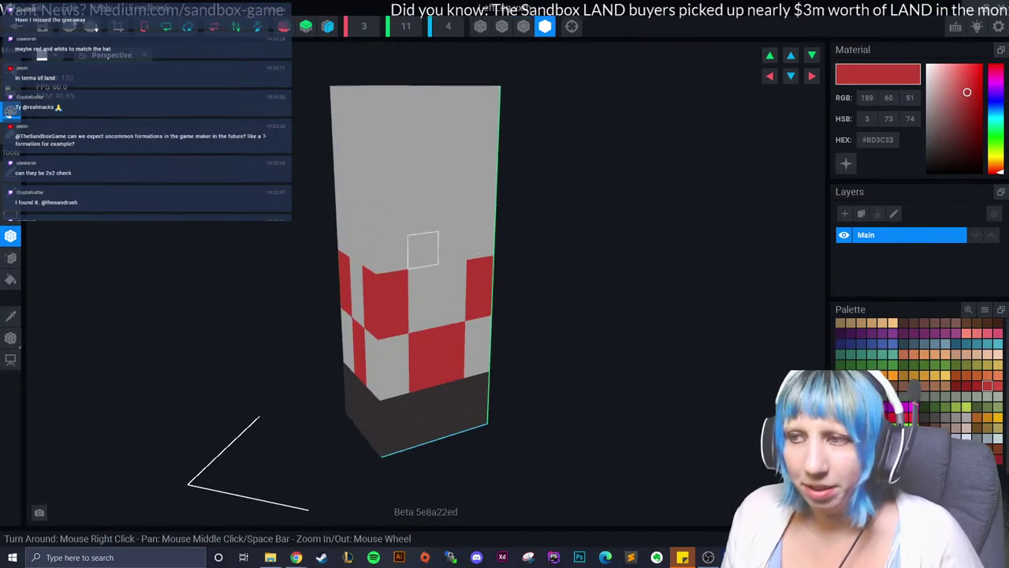
pyautogui.moveTo(423, 250)
pyautogui.mouseDown()
pyautogui.moveTo(423, 216)
pyautogui.moveTo(453, 213)
pyautogui.mouseUp()
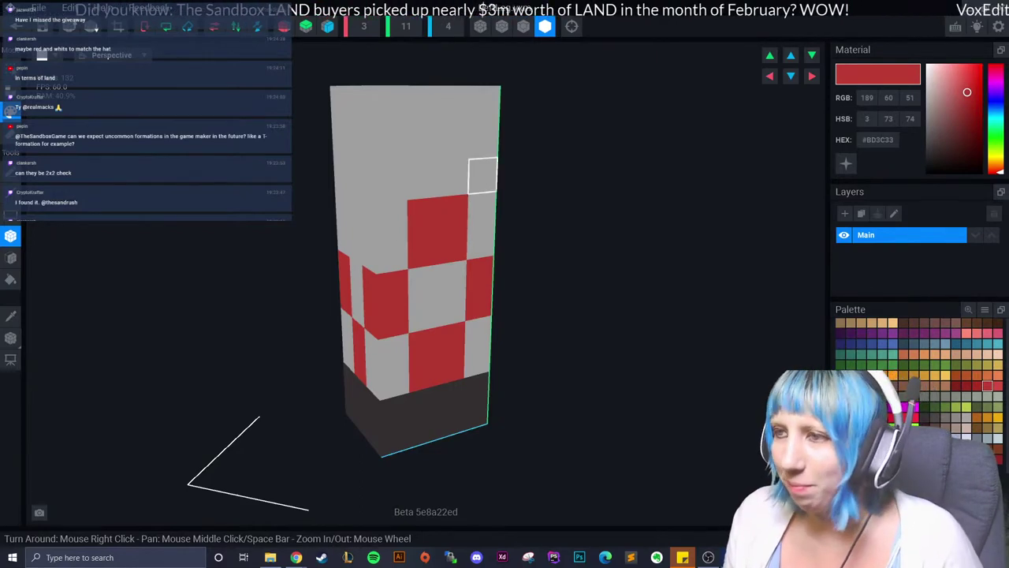
pyautogui.click(482, 175)
pyautogui.click(484, 141)
pyautogui.moveTo(387, 182); pyautogui.dragTo(387, 145)
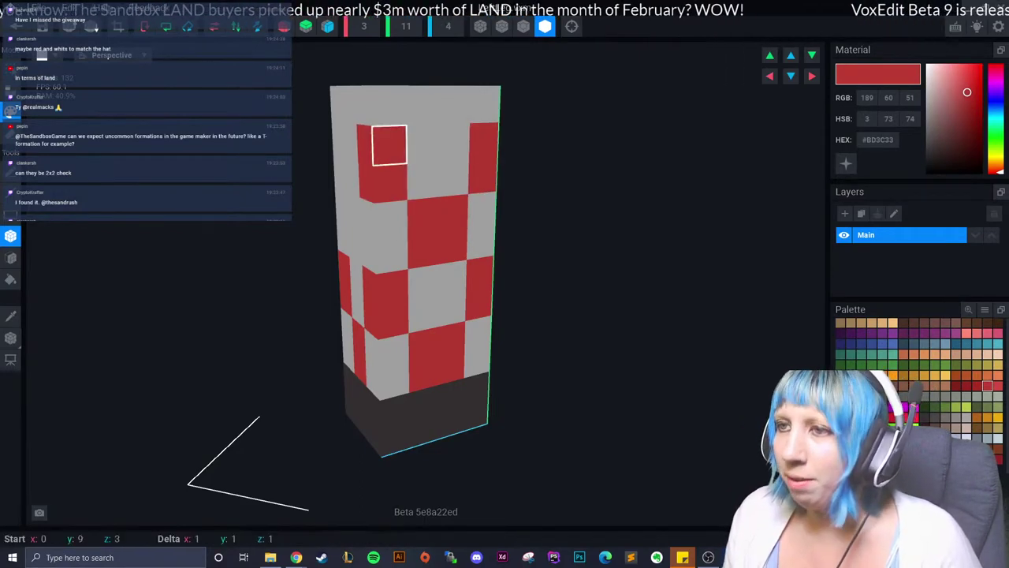
pyautogui.moveTo(387, 147); pyautogui.dragTo(381, 214, button='right')
pyautogui.moveTo(337, 231); pyautogui.dragTo(244, 244, button='right')
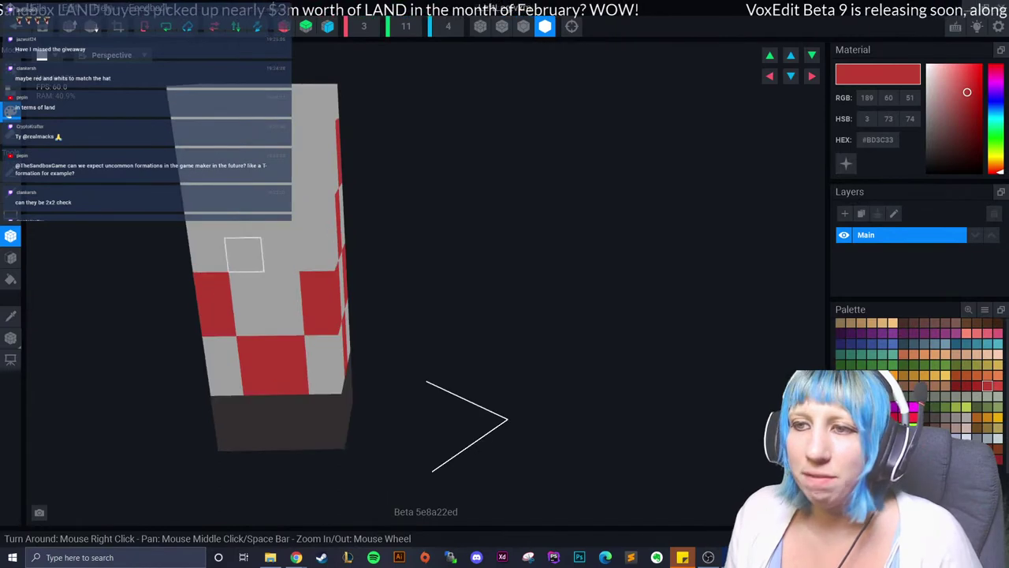
pyautogui.moveTo(311, 181); pyautogui.dragTo(309, 145)
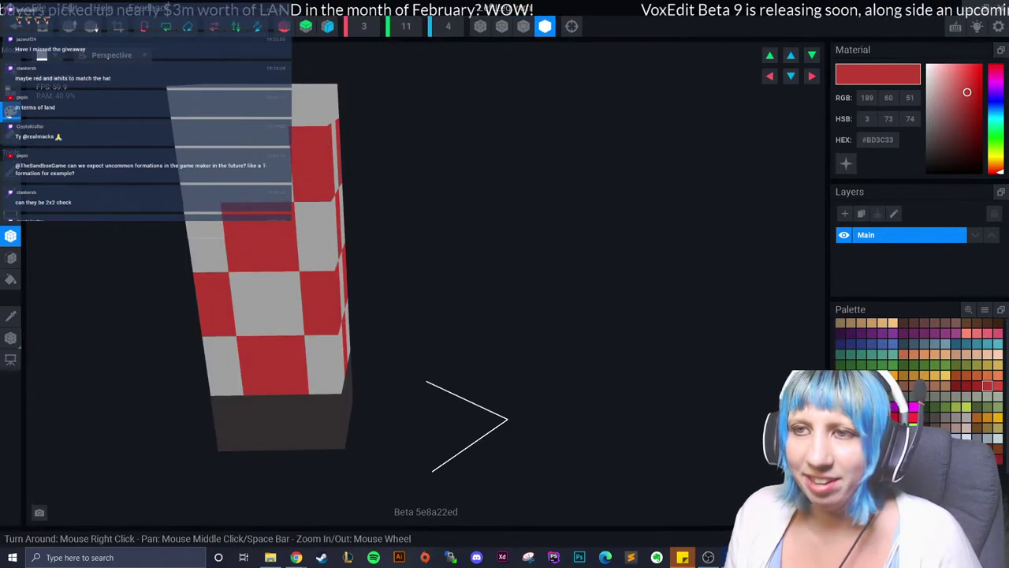
pyautogui.moveTo(355, 276)
pyautogui.mouseDown(button='right')
pyautogui.moveTo(260, 276)
pyautogui.moveTo(208, 322)
pyautogui.moveTo(166, 320)
pyautogui.moveTo(268, 311)
pyautogui.moveTo(291, 299)
pyautogui.moveTo(308, 263)
pyautogui.mouseUp(button='right')
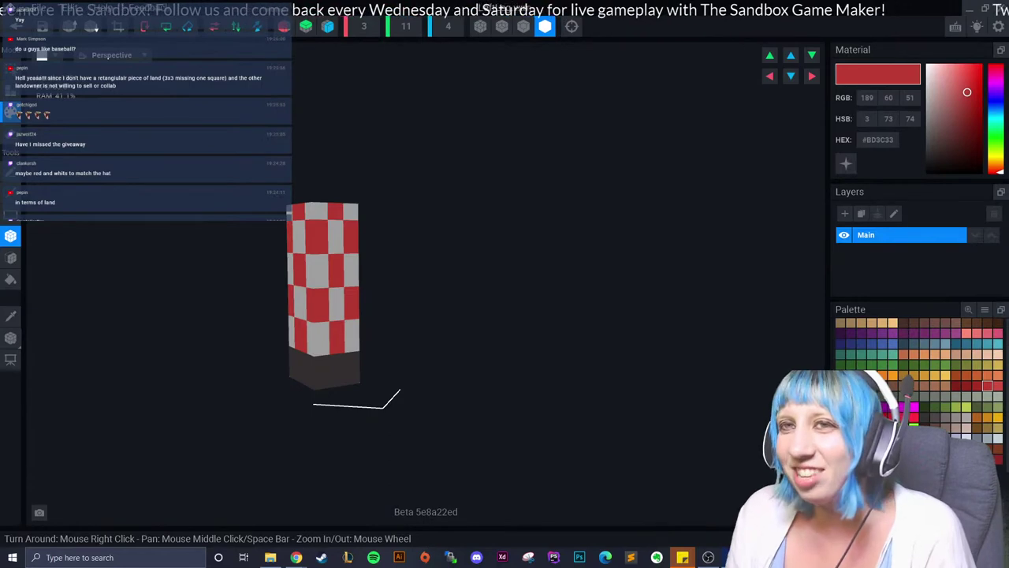
# Close LeftLeg.vxm with its checker changes saved and frame the view.
pyautogui.click(15, 26)
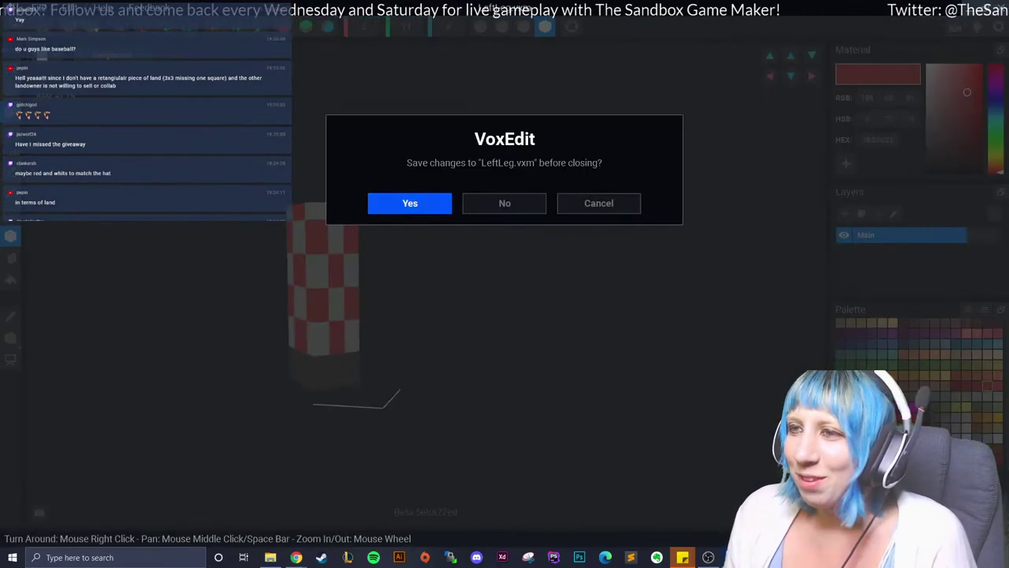
pyautogui.click(407, 204)
pyautogui.press('f')
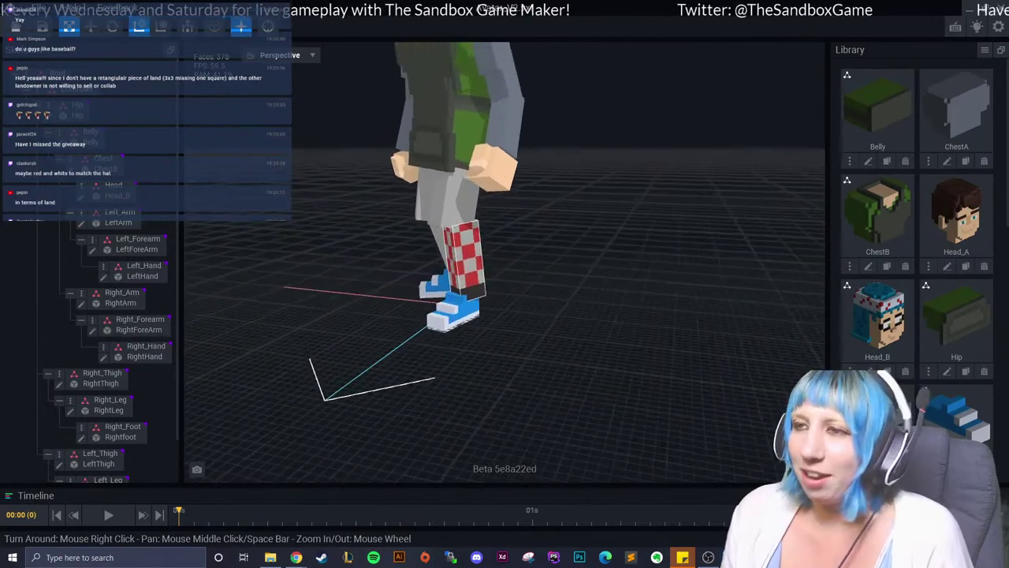
# Open the Left_Thigh model for editing from the skeleton outliner.
pyautogui.scroll(-3, 927, 391)
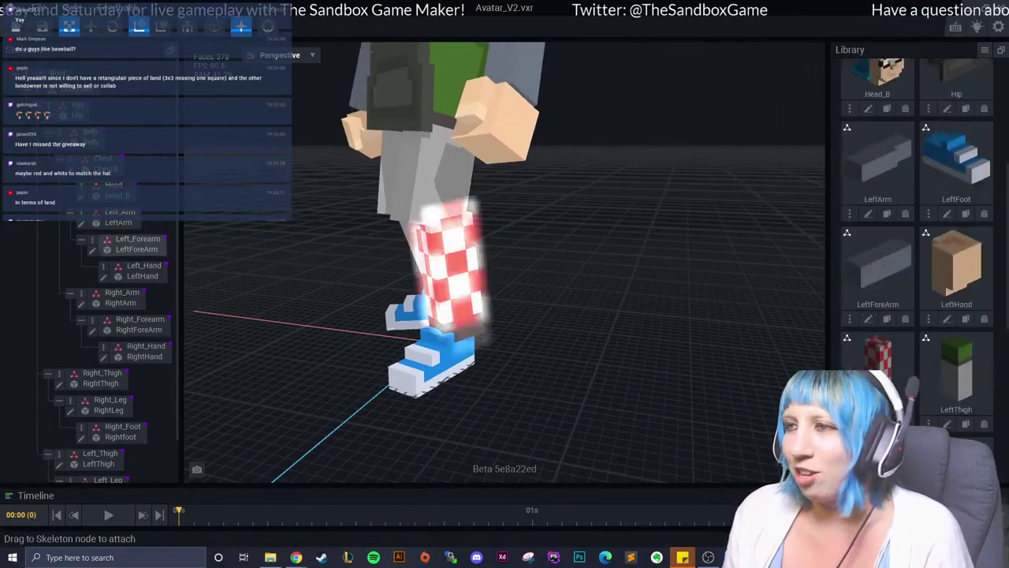
pyautogui.scroll(-3, 927, 391)
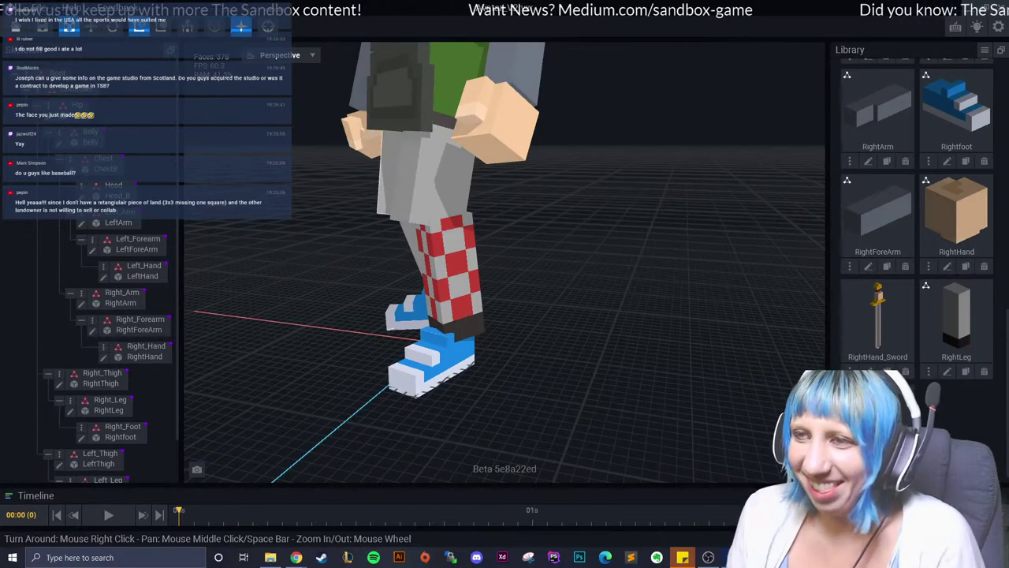
pyautogui.moveTo(567, 439); pyautogui.dragTo(629, 439, button='right')
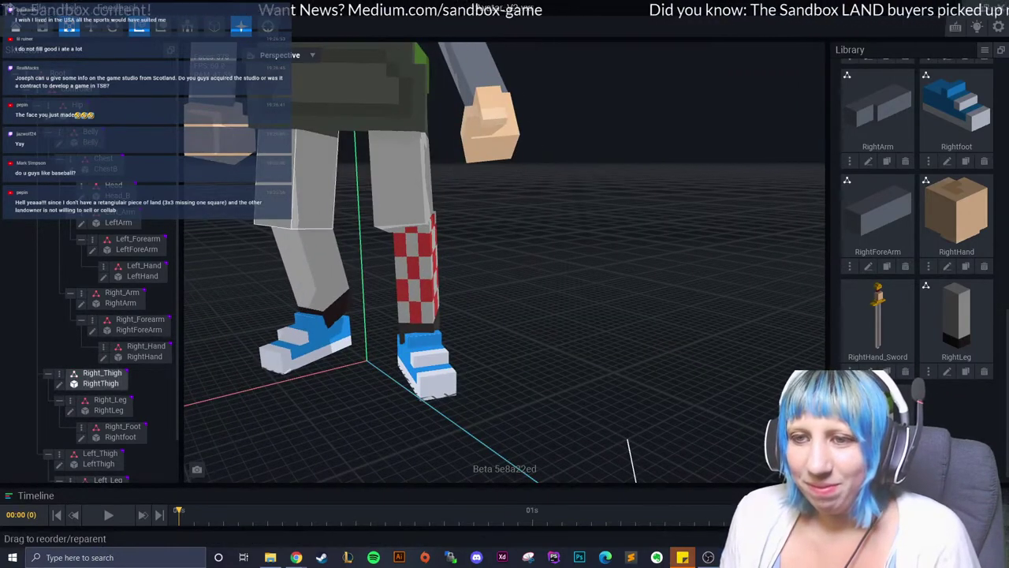
pyautogui.click(58, 464)
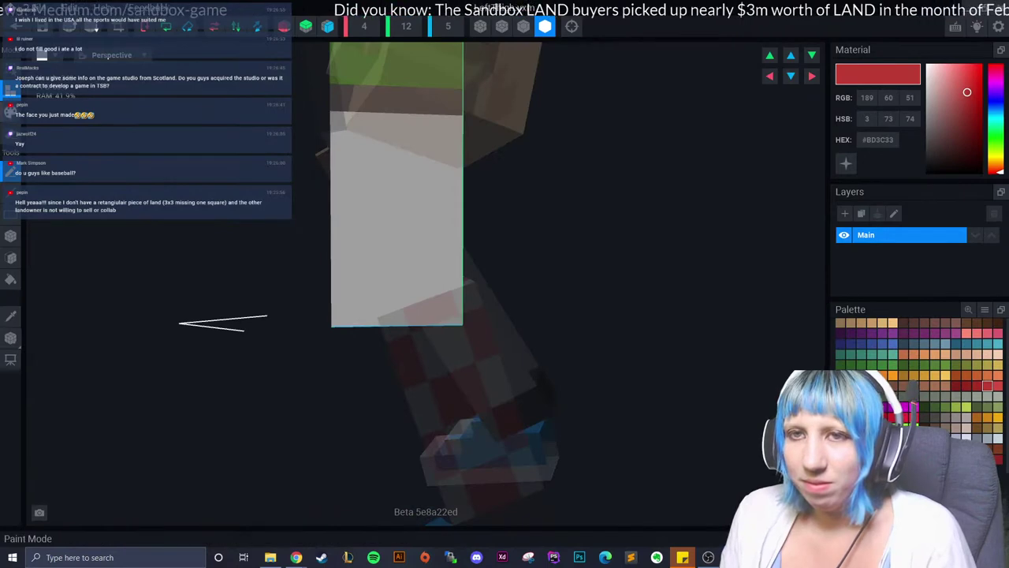
# Switch to the Box tool and paint red blocks on the first two faces of LeftThigh.
pyautogui.click(10, 235)
pyautogui.moveTo(398, 286); pyautogui.dragTo(424, 260)
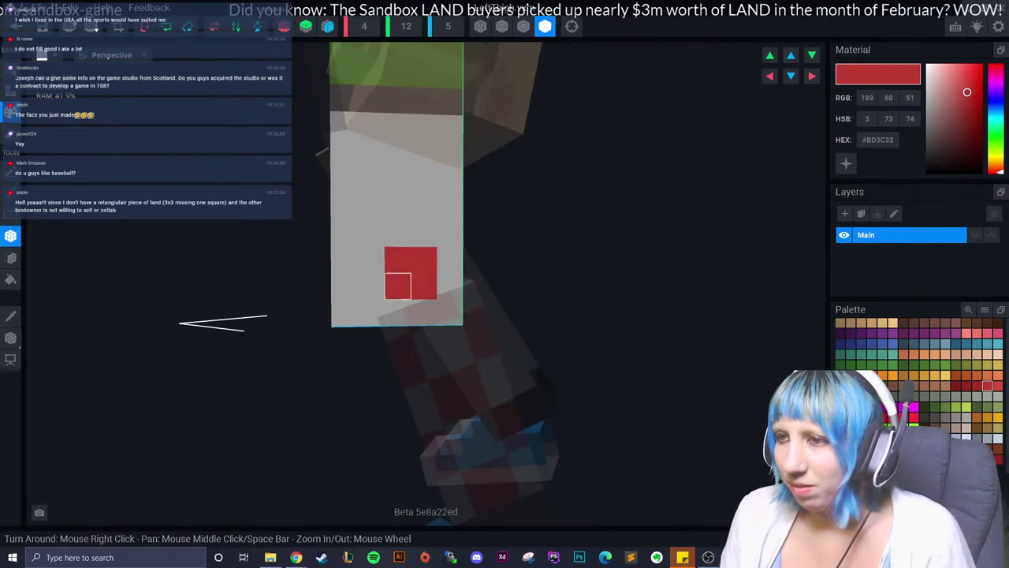
pyautogui.moveTo(423, 260); pyautogui.dragTo(380, 178, button='right')
pyautogui.moveTo(447, 237); pyautogui.dragTo(439, 202)
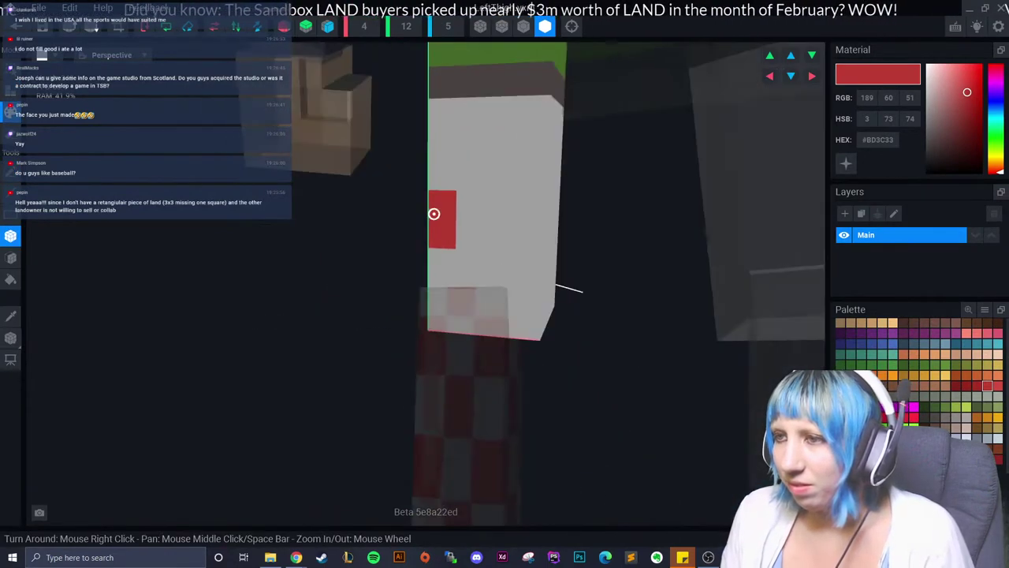
pyautogui.moveTo(439, 202); pyautogui.dragTo(498, 266, button='right')
pyautogui.click(530, 206)
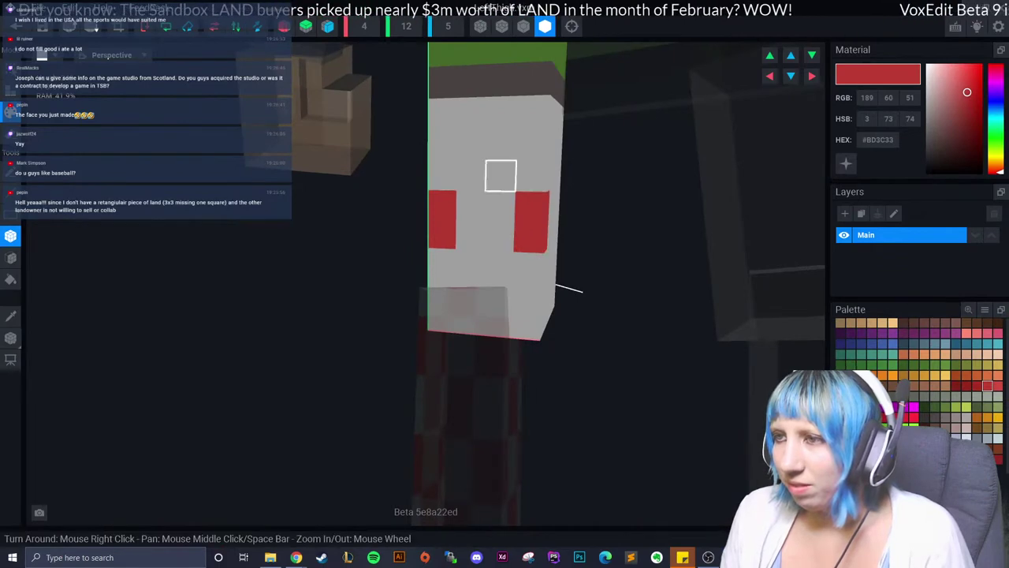
pyautogui.click(498, 173)
# Paint alternating red #BD3C33 voxels across the next faces of the thigh.
pyautogui.moveTo(498, 150)
pyautogui.mouseDown(button='right')
pyautogui.moveTo(467, 103)
pyautogui.moveTo(428, 149)
pyautogui.moveTo(530, 108)
pyautogui.moveTo(356, 260)
pyautogui.mouseUp(button='right')
pyautogui.click(529, 108)
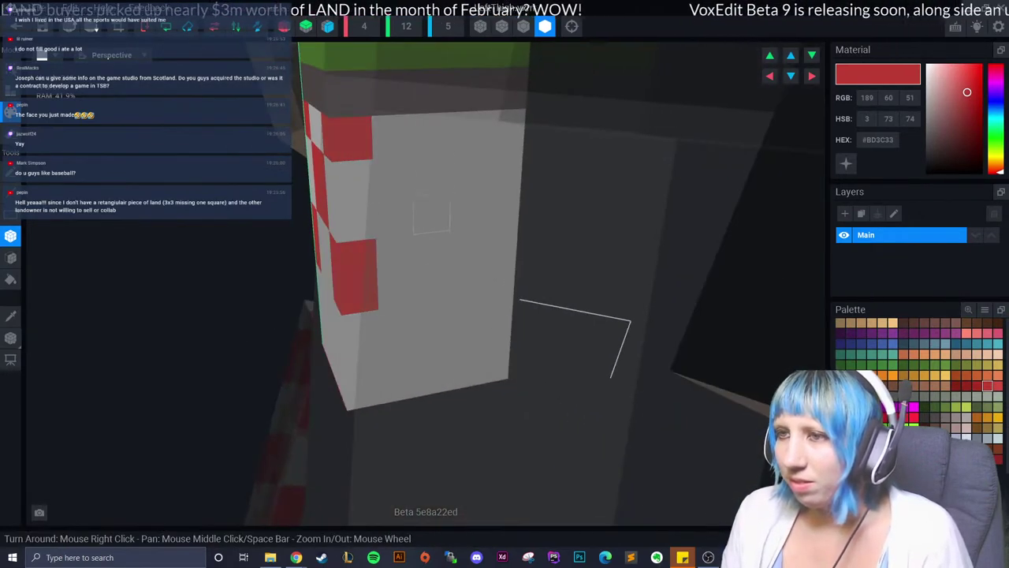
pyautogui.click(431, 213)
pyautogui.click(470, 132)
pyautogui.click(467, 246)
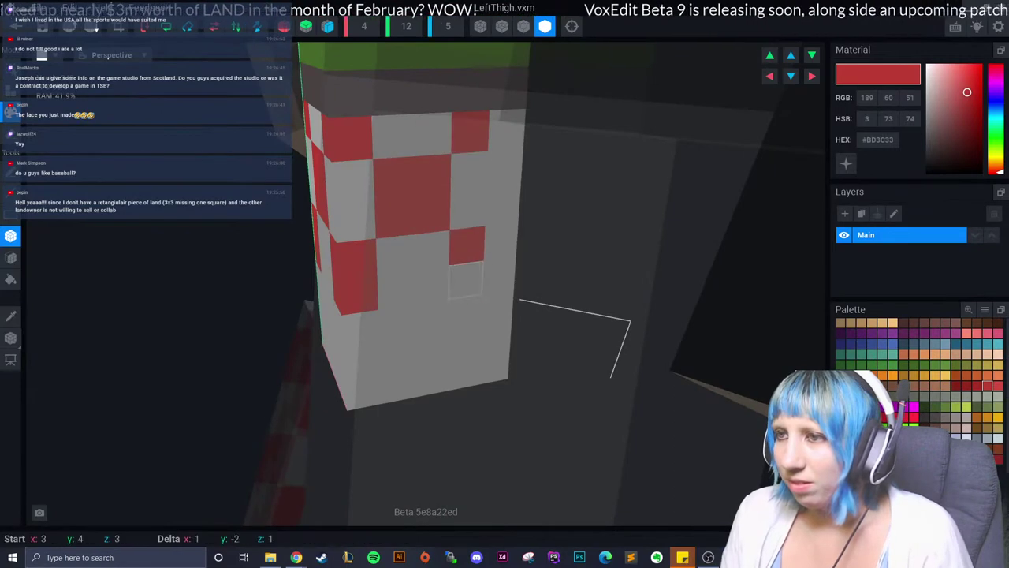
pyautogui.click(467, 280)
pyautogui.moveTo(466, 280)
pyautogui.mouseDown(button='right')
pyautogui.moveTo(485, 254)
pyautogui.moveTo(500, 165)
pyautogui.mouseUp(button='right')
pyautogui.moveTo(500, 244)
pyautogui.mouseDown(button='right')
pyautogui.moveTo(484, 257)
pyautogui.moveTo(525, 250)
pyautogui.mouseUp(button='right')
pyautogui.click(527, 253)
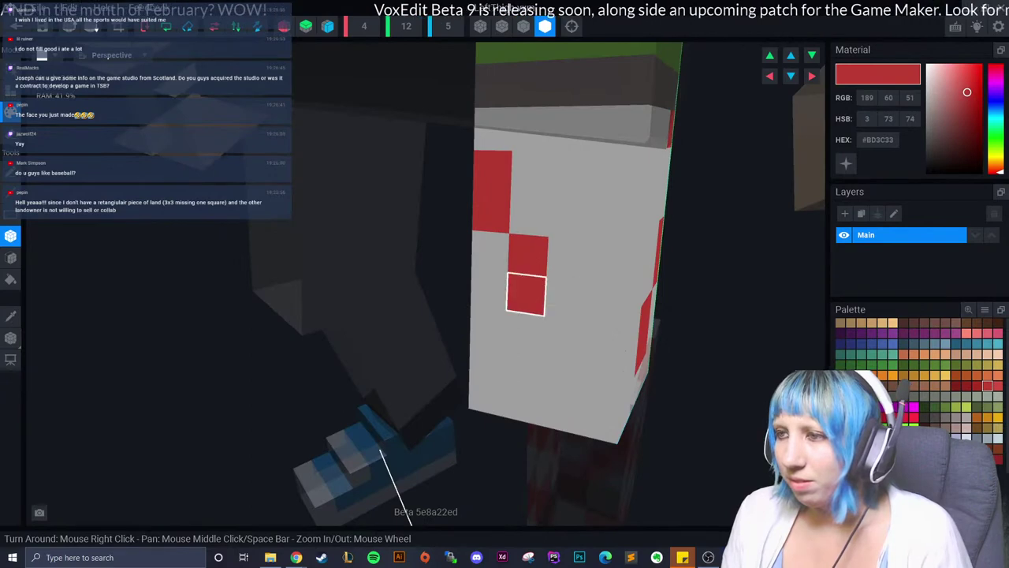
pyautogui.click(527, 295)
pyautogui.moveTo(526, 295)
pyautogui.mouseDown(button='right')
pyautogui.moveTo(485, 292)
pyautogui.moveTo(511, 333)
pyautogui.mouseUp(button='right')
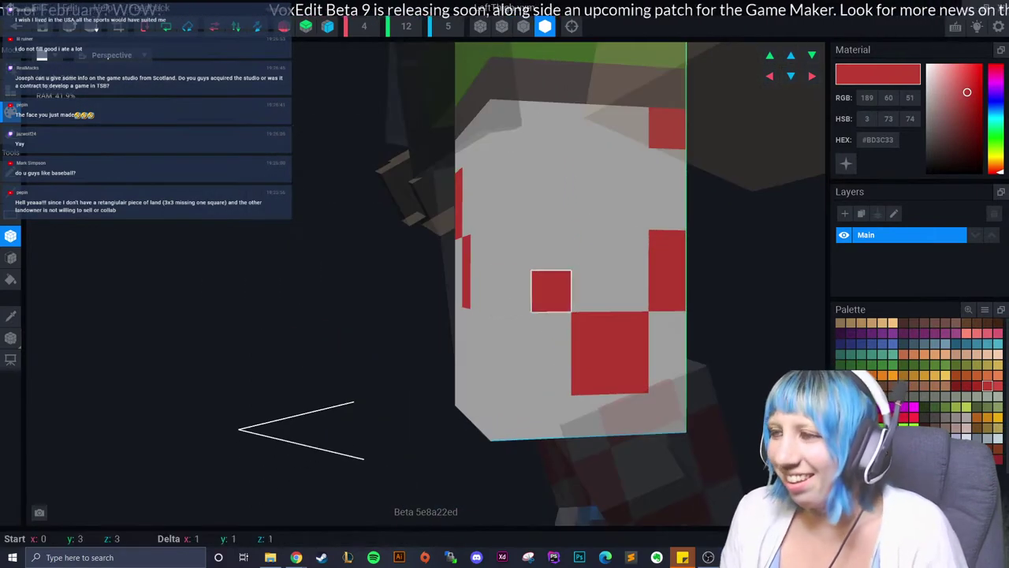
pyautogui.click(512, 292)
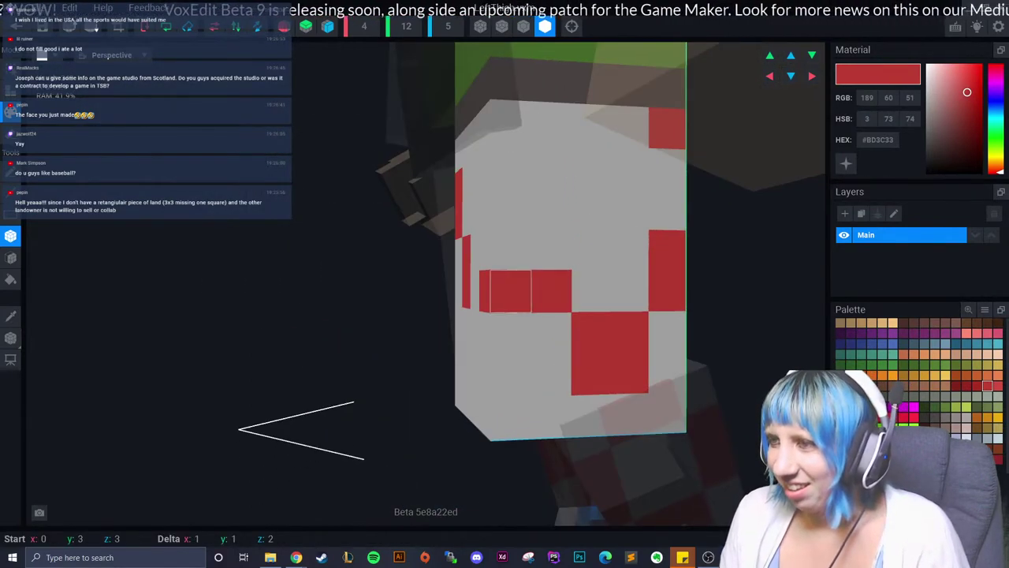
pyautogui.moveTo(512, 292)
pyautogui.mouseDown(button='right')
pyautogui.moveTo(526, 300)
pyautogui.moveTo(552, 244)
pyautogui.moveTo(503, 209)
pyautogui.mouseUp(button='right')
pyautogui.click(555, 247)
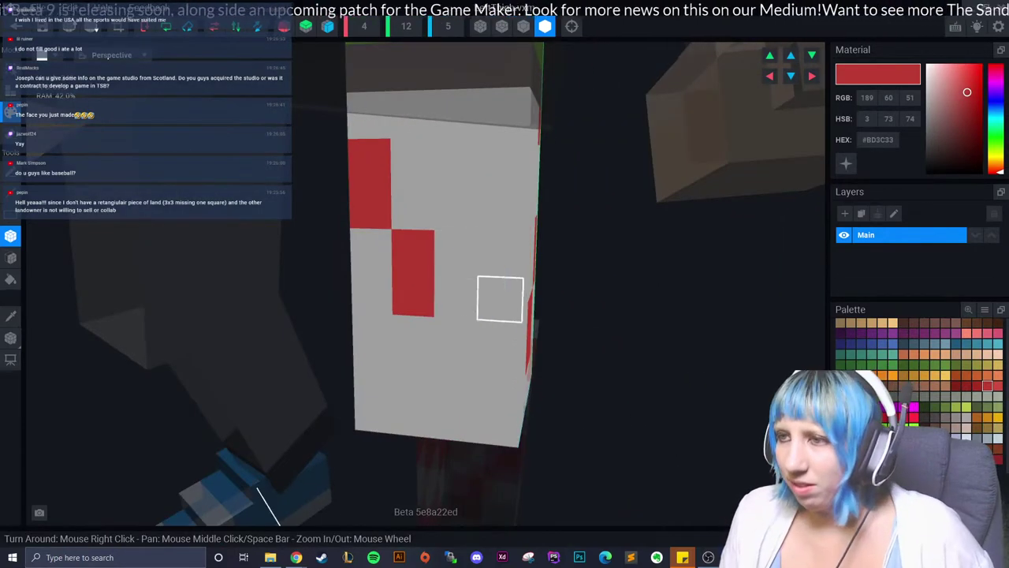
# Fill the remaining grey checker squares red on the front and side faces.
pyautogui.moveTo(498, 298); pyautogui.dragTo(450, 320, button='right')
pyautogui.click(520, 302)
pyautogui.click(520, 252)
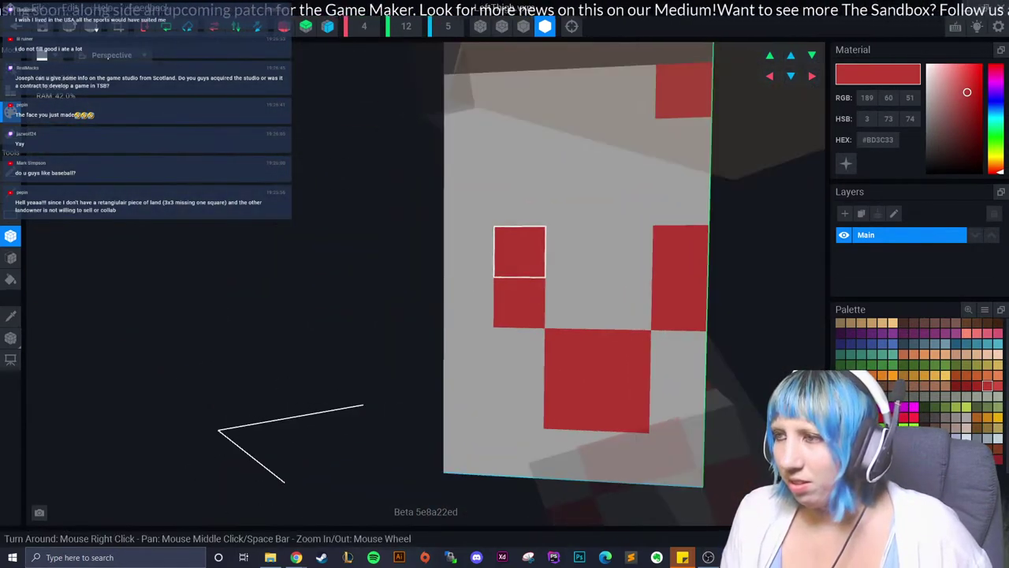
pyautogui.moveTo(519, 252); pyautogui.dragTo(503, 279, button='right')
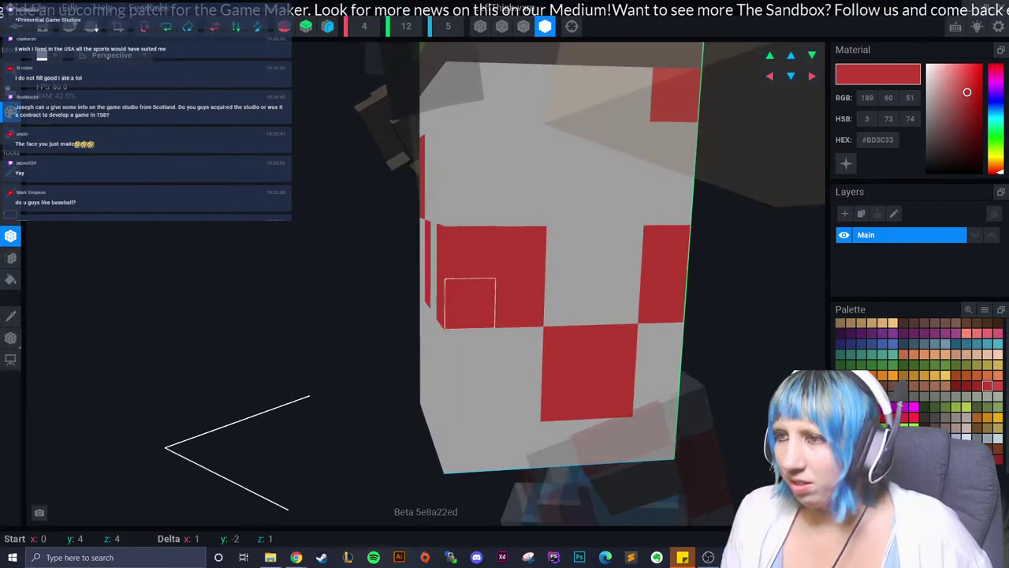
pyautogui.moveTo(469, 362)
pyautogui.mouseDown(button='right')
pyautogui.moveTo(490, 296)
pyautogui.moveTo(401, 254)
pyautogui.mouseUp(button='right')
pyautogui.moveTo(355, 301); pyautogui.dragTo(376, 291, button='right')
pyautogui.scroll(3, 442, 264)
pyautogui.moveTo(442, 264); pyautogui.dragTo(576, 128)
pyautogui.moveTo(444, 133); pyautogui.dragTo(438, 207, button='right')
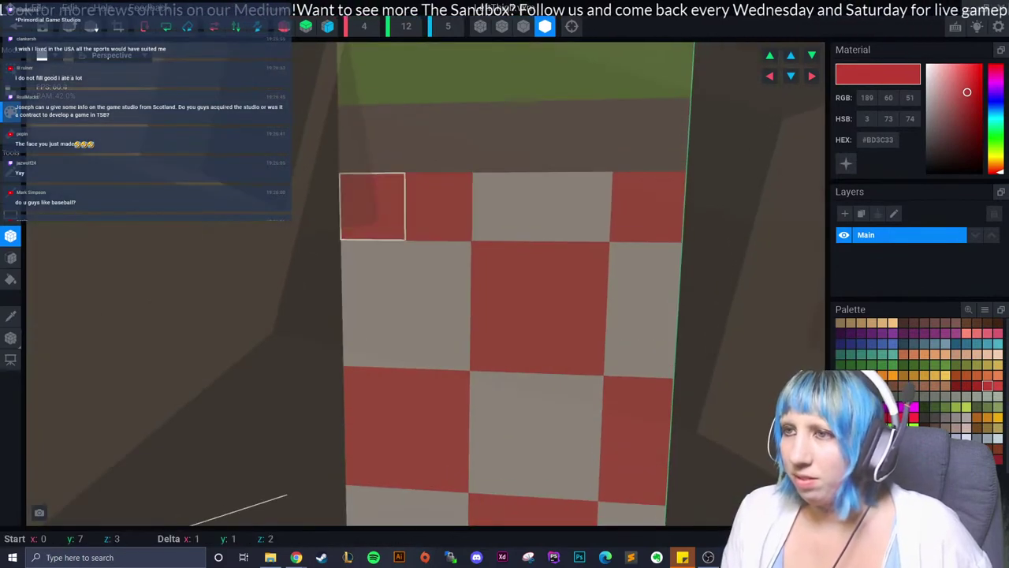
pyautogui.moveTo(371, 203)
pyautogui.mouseDown(button='right')
pyautogui.moveTo(384, 235)
pyautogui.moveTo(310, 313)
pyautogui.mouseUp(button='right')
pyautogui.moveTo(310, 262); pyautogui.dragTo(310, 315)
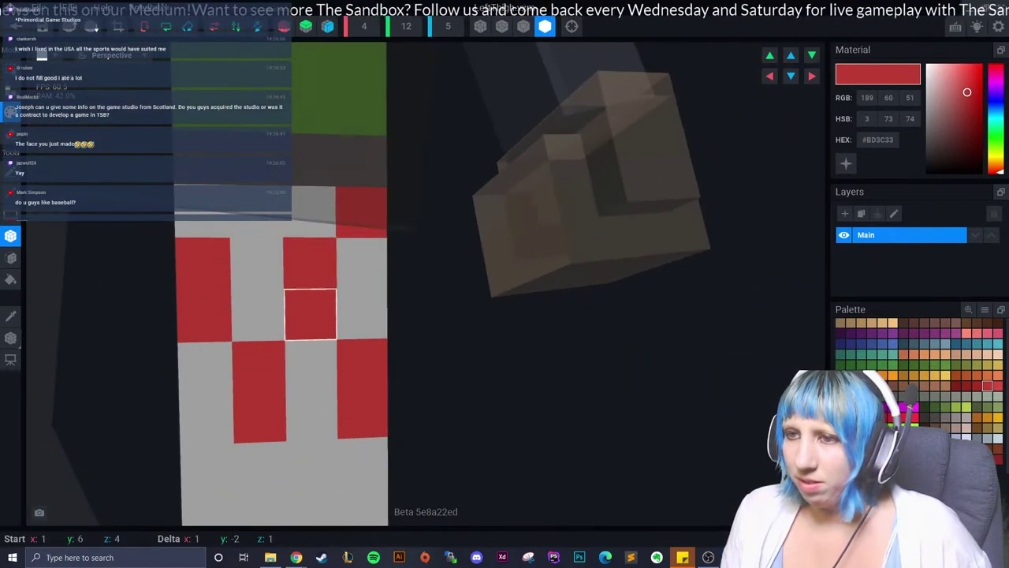
pyautogui.scroll(-2, 308, 316)
pyautogui.click(287, 218)
pyautogui.scroll(-2, 306, 284)
# Add the last red voxels near the bottom, check the pattern, and close the thigh model.
pyautogui.moveTo(307, 284); pyautogui.dragTo(267, 272, button='right')
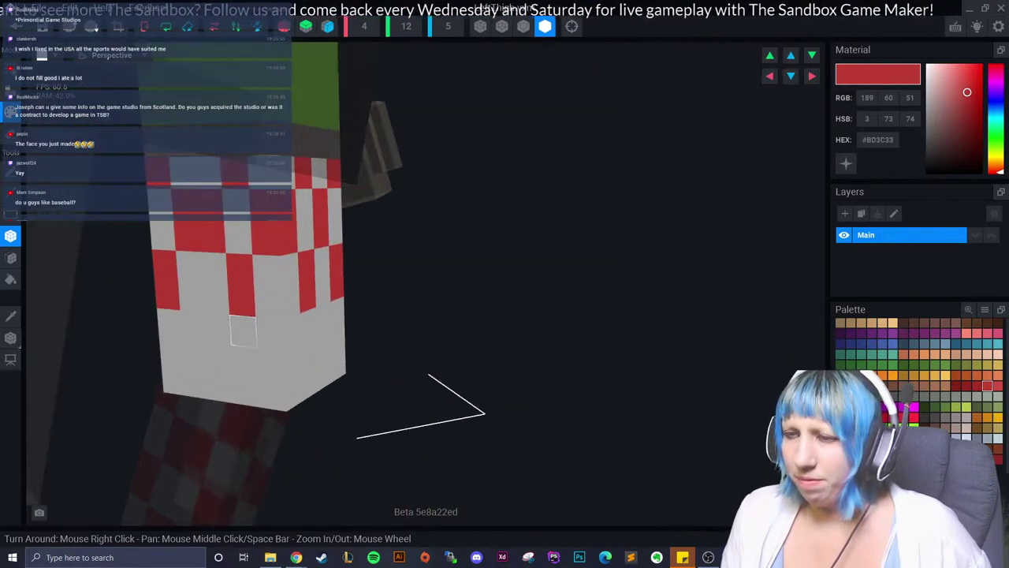
pyautogui.moveTo(268, 333); pyautogui.dragTo(250, 337, button='right')
pyautogui.moveTo(251, 338); pyautogui.dragTo(269, 365)
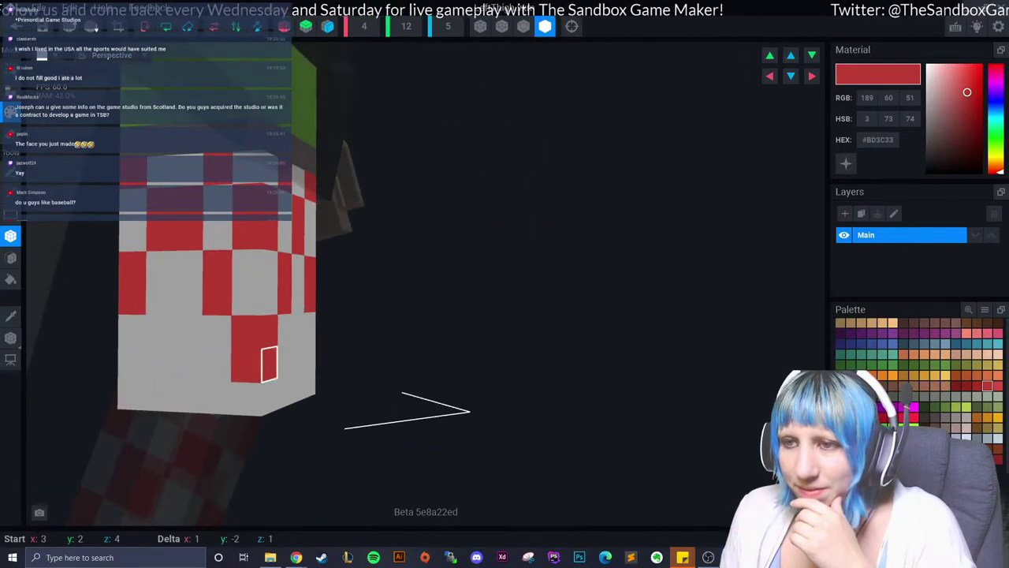
pyautogui.moveTo(269, 364)
pyautogui.mouseDown(button='right')
pyautogui.moveTo(341, 349)
pyautogui.moveTo(314, 361)
pyautogui.moveTo(189, 334)
pyautogui.mouseUp(button='right')
pyautogui.click(341, 349)
pyautogui.moveTo(189, 333); pyautogui.dragTo(226, 360)
pyautogui.moveTo(226, 360)
pyautogui.mouseDown(button='right')
pyautogui.moveTo(236, 370)
pyautogui.moveTo(189, 367)
pyautogui.mouseUp(button='right')
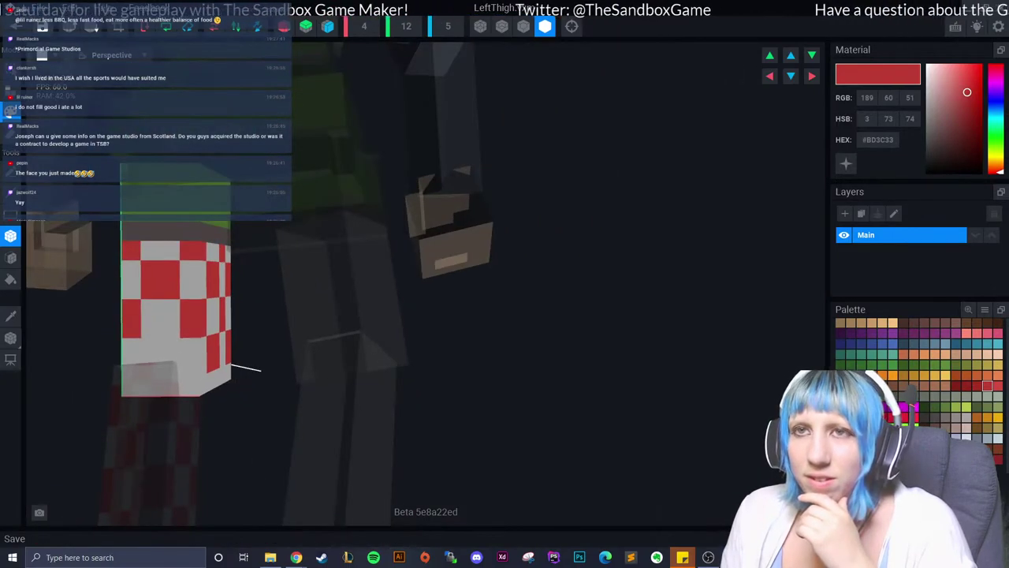
pyautogui.click(16, 26)
# Save the left thigh changes and zoom in on the avatar's legs and torso.
pyautogui.click(410, 203)
pyautogui.scroll(3, 489, 214)
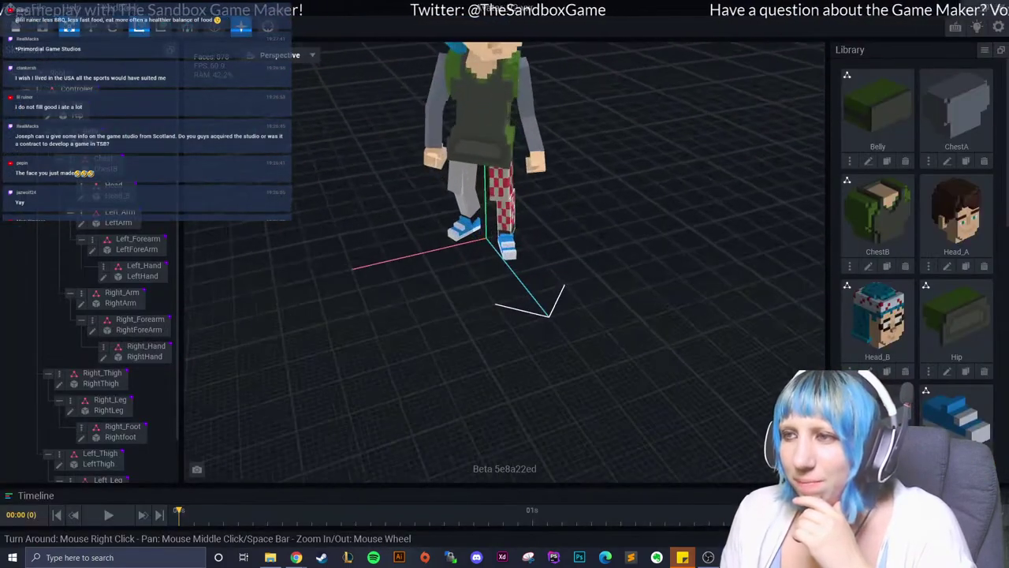
pyautogui.scroll(2, 489, 214)
pyautogui.scroll(2, 489, 214)
pyautogui.scroll(2, 489, 214)
pyautogui.moveTo(489, 214); pyautogui.dragTo(528, 276, button='right')
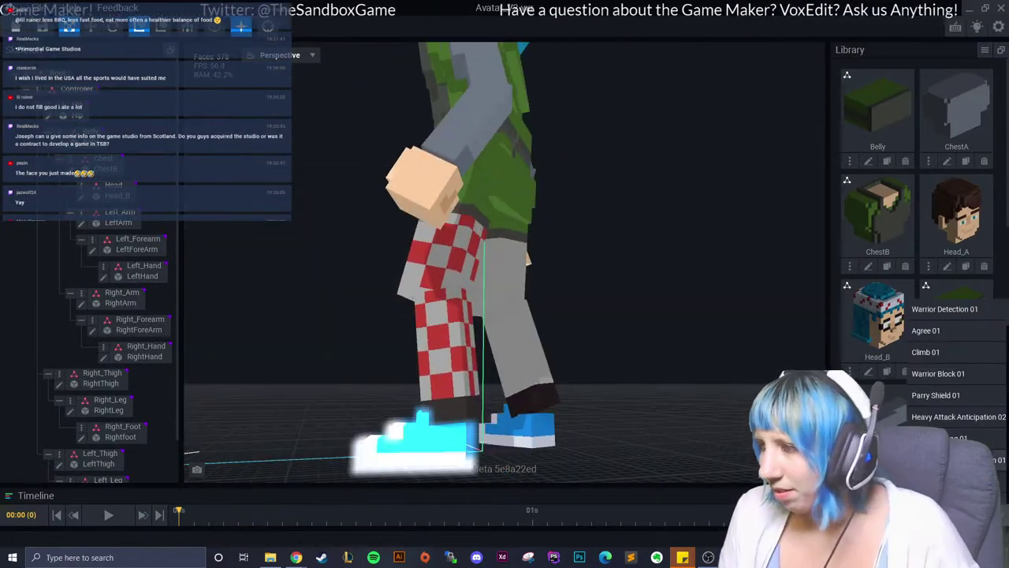
# Scroll the Library's animation list and play Climb 01 on the avatar.
pyautogui.scroll(-2, 954, 371)
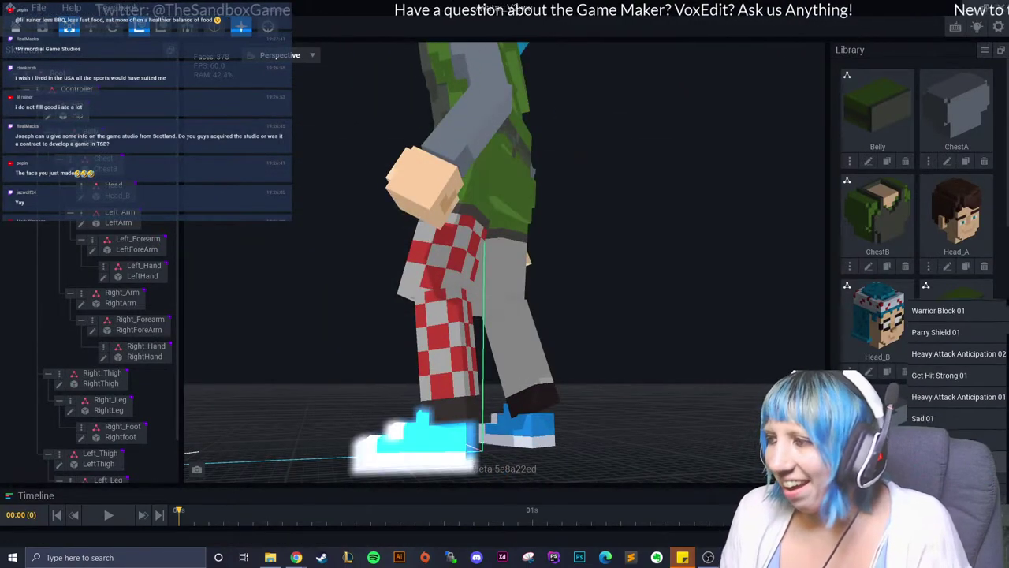
pyautogui.scroll(-2, 954, 371)
pyautogui.scroll(-1, 954, 371)
pyautogui.scroll(-2, 954, 371)
pyautogui.scroll(-1, 954, 371)
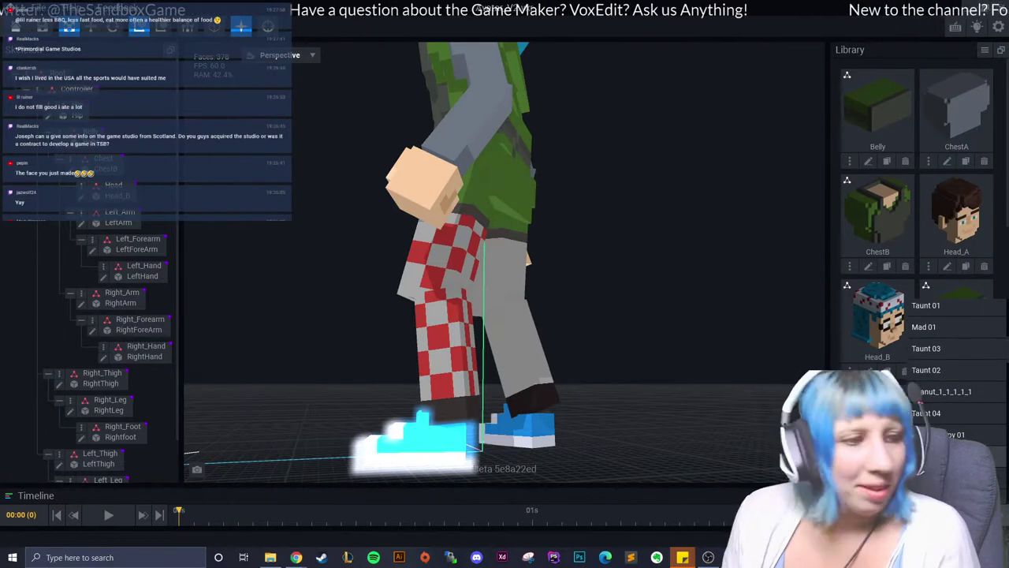
pyautogui.scroll(-2, 954, 371)
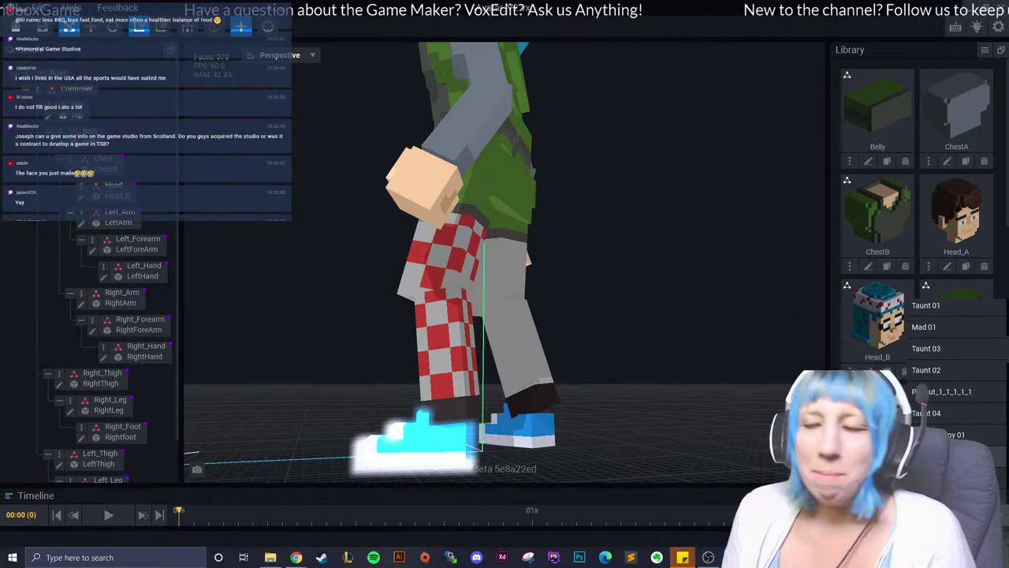
pyautogui.scroll(-2, 954, 371)
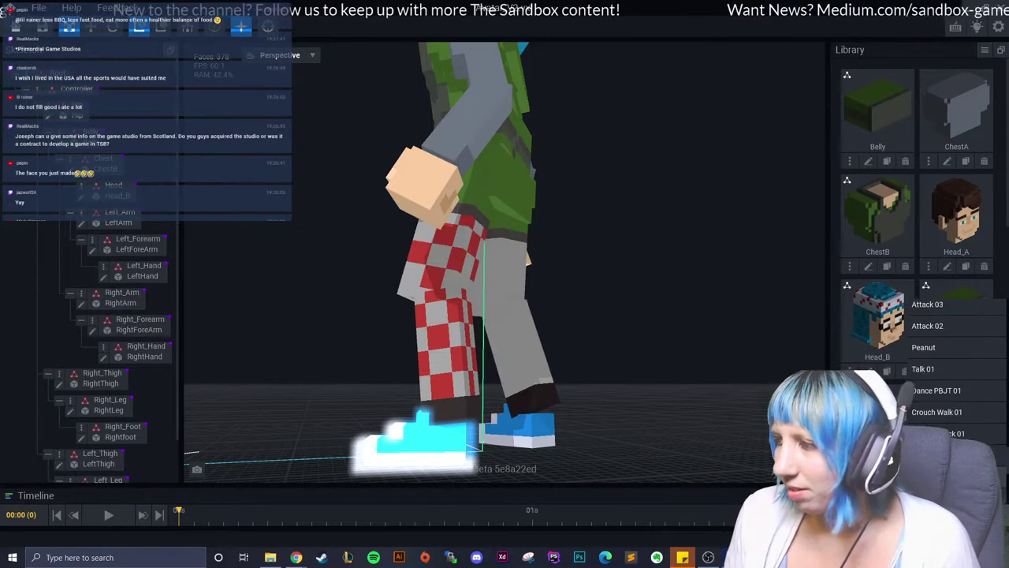
pyautogui.scroll(2, 954, 362)
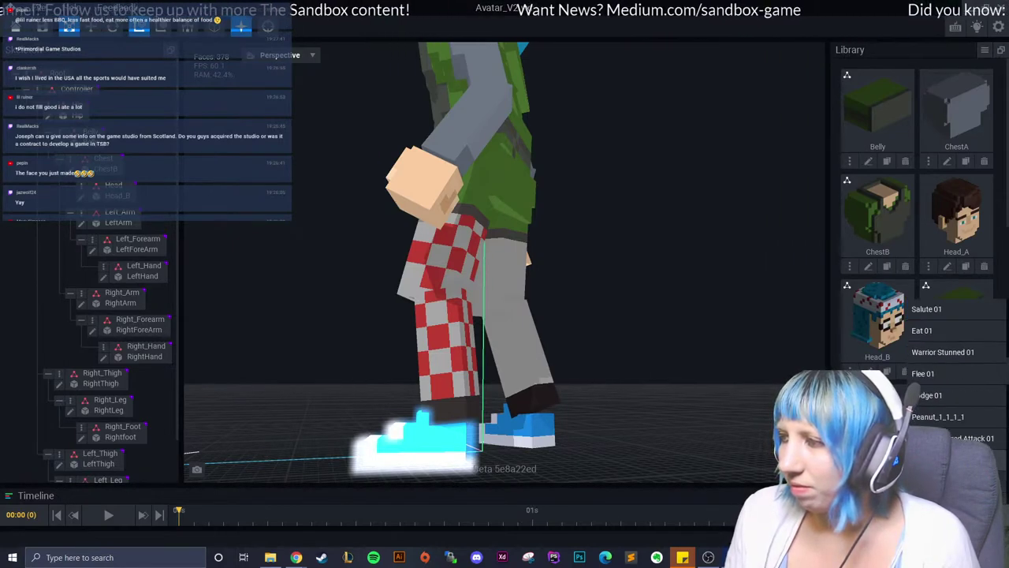
pyautogui.scroll(-2, 954, 363)
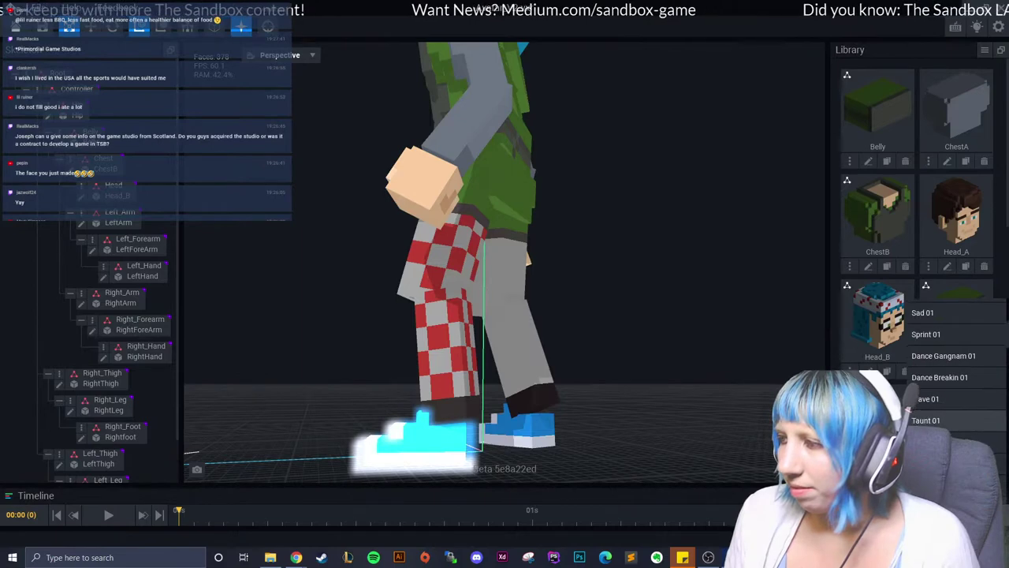
pyautogui.scroll(-2, 954, 363)
pyautogui.scroll(-2, 954, 363)
pyautogui.scroll(-2, 954, 363)
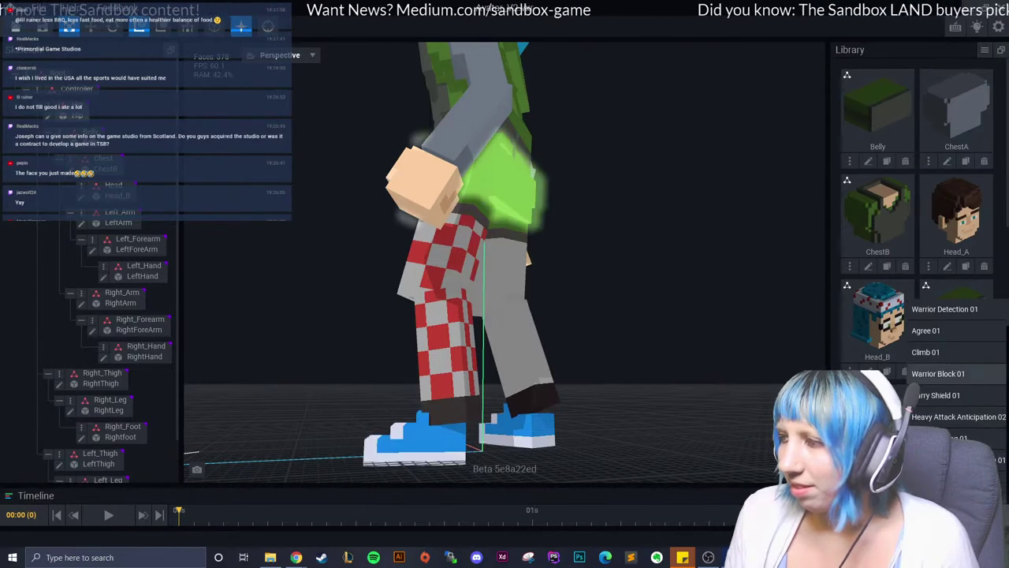
pyautogui.click(938, 352)
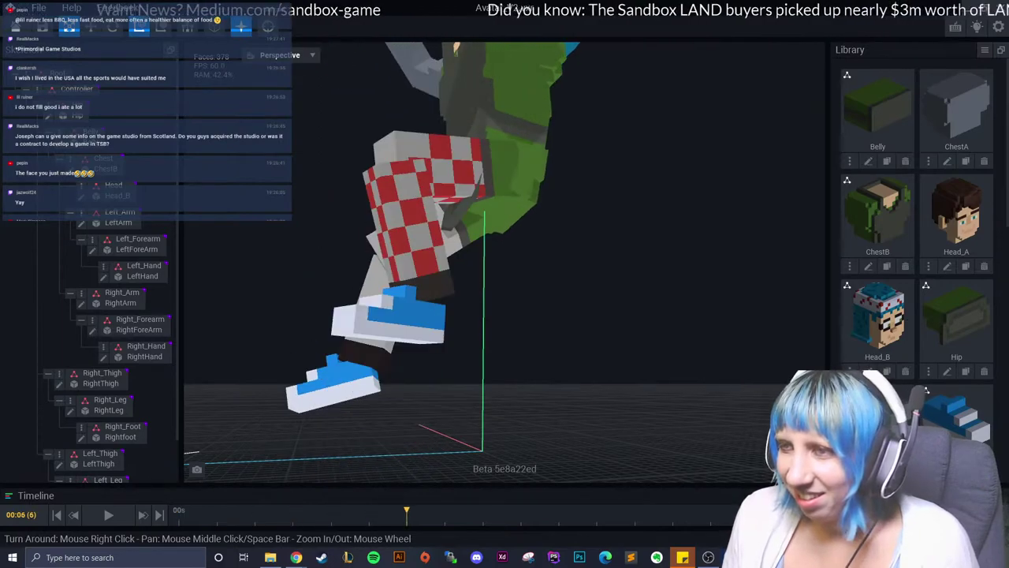
pyautogui.moveTo(394, 339); pyautogui.dragTo(423, 259, button='right')
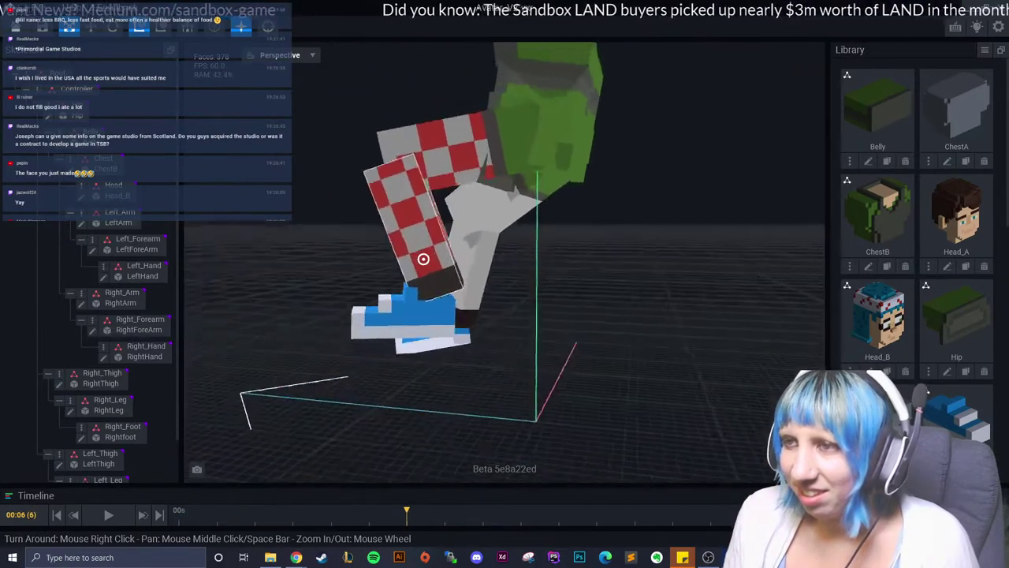
pyautogui.scroll(2, 418, 260)
pyautogui.scroll(2, 418, 259)
pyautogui.scroll(3, 457, 284)
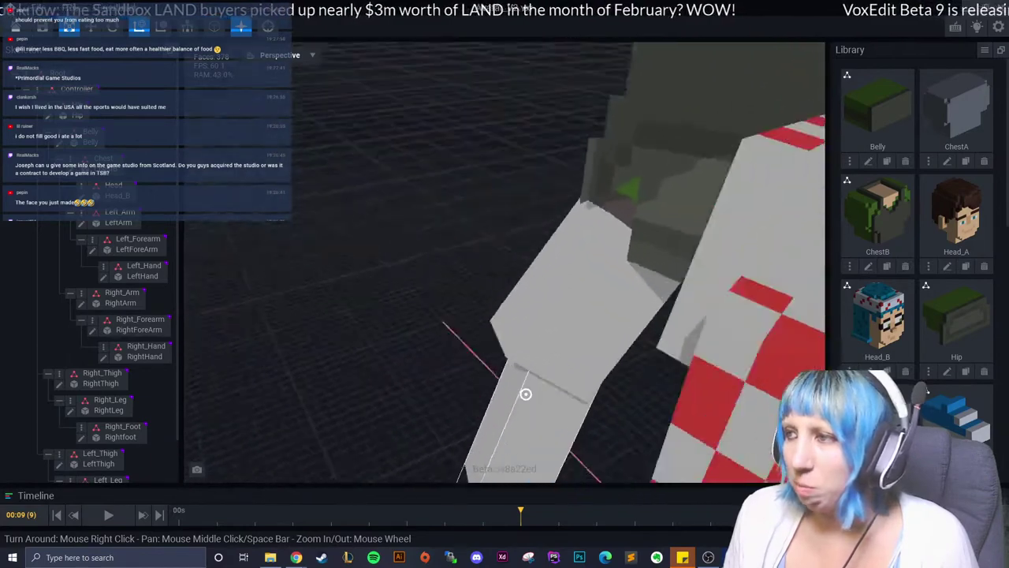
pyautogui.moveTo(526, 393); pyautogui.dragTo(600, 371, button='right')
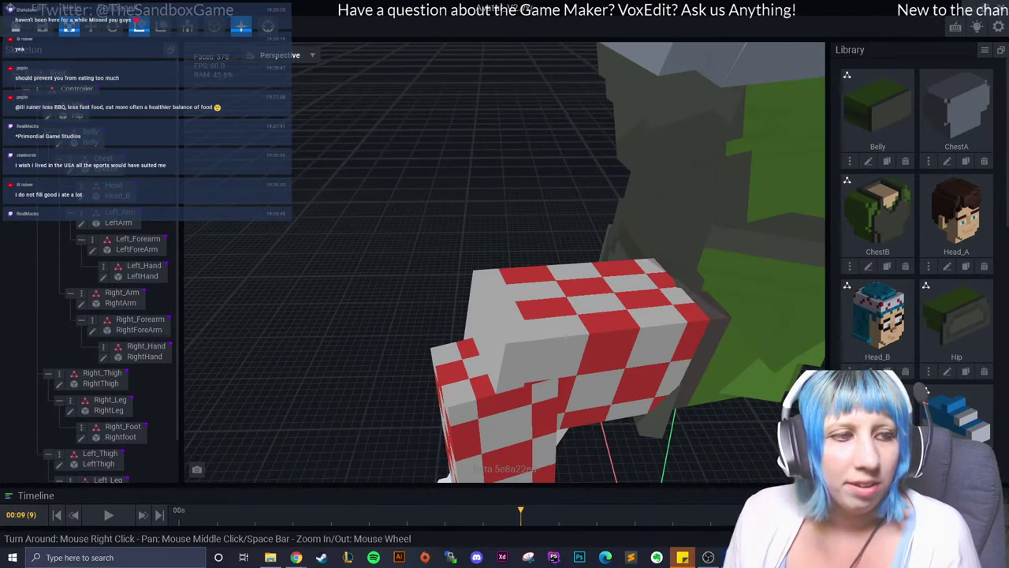
pyautogui.scroll(-5, 381, 342)
pyautogui.scroll(3, 381, 342)
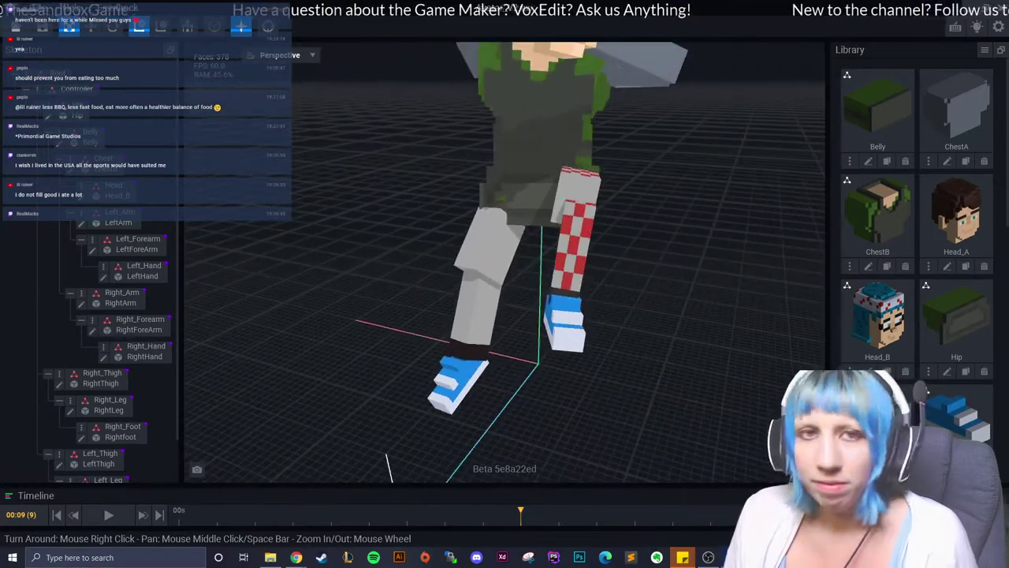
pyautogui.moveTo(538, 272); pyautogui.dragTo(538, 272, button='right')
pyautogui.scroll(3, 520, 296)
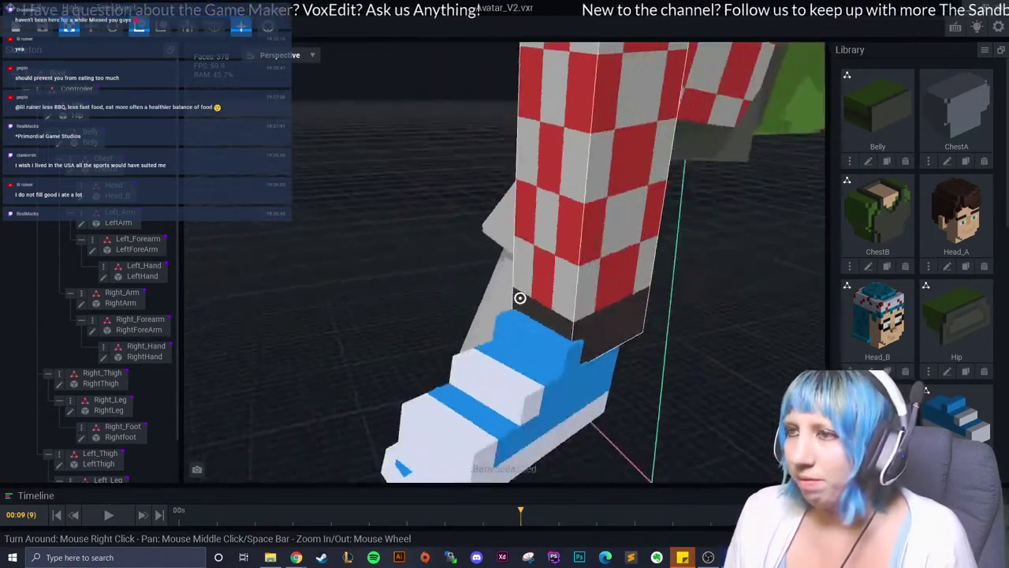
pyautogui.scroll(2, 520, 298)
pyautogui.scroll(-2, 520, 298)
pyautogui.scroll(-2, 521, 298)
pyautogui.scroll(-2, 521, 298)
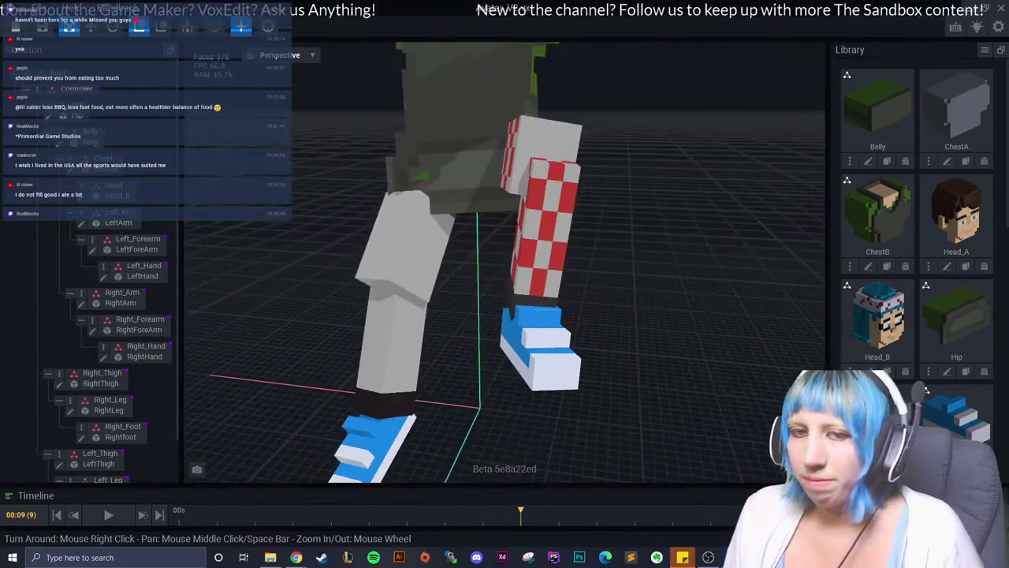
pyautogui.scroll(-1, 520, 298)
pyautogui.moveTo(476, 347); pyautogui.dragTo(475, 347, button='right')
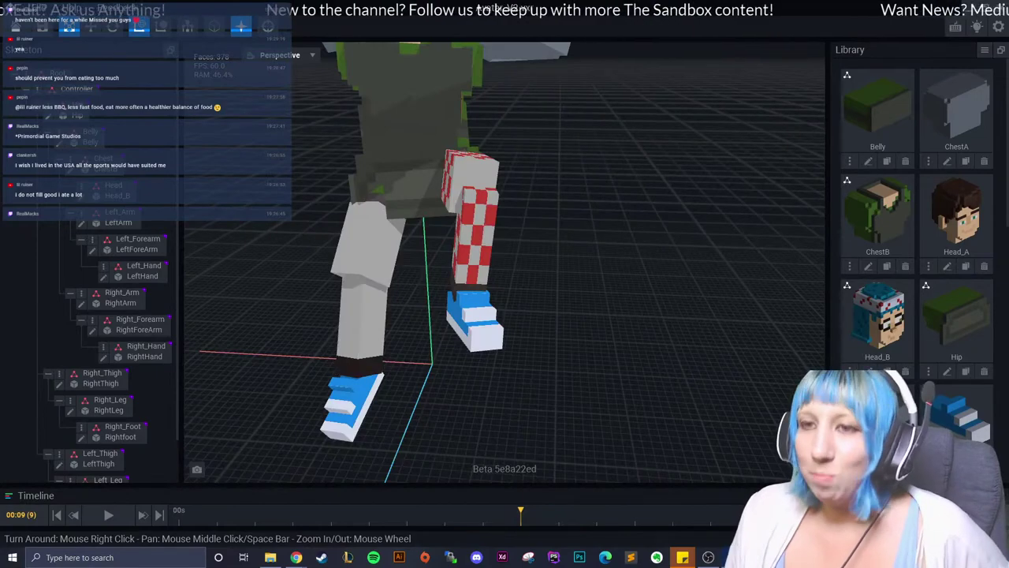
pyautogui.click(101, 378)
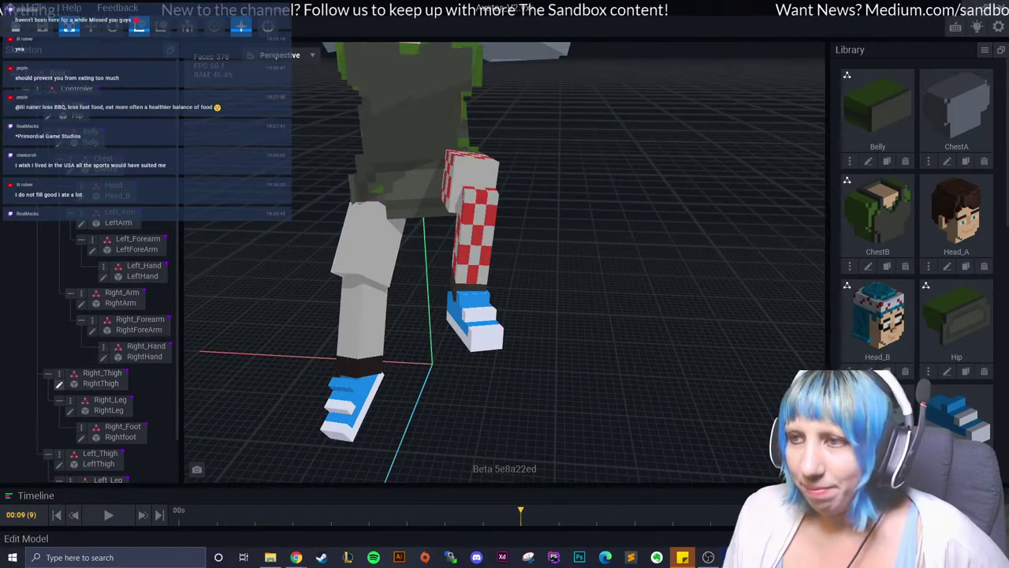
# Open Right_Thigh for editing, then close it and save RightThigh.vxm.
pyautogui.click(58, 384)
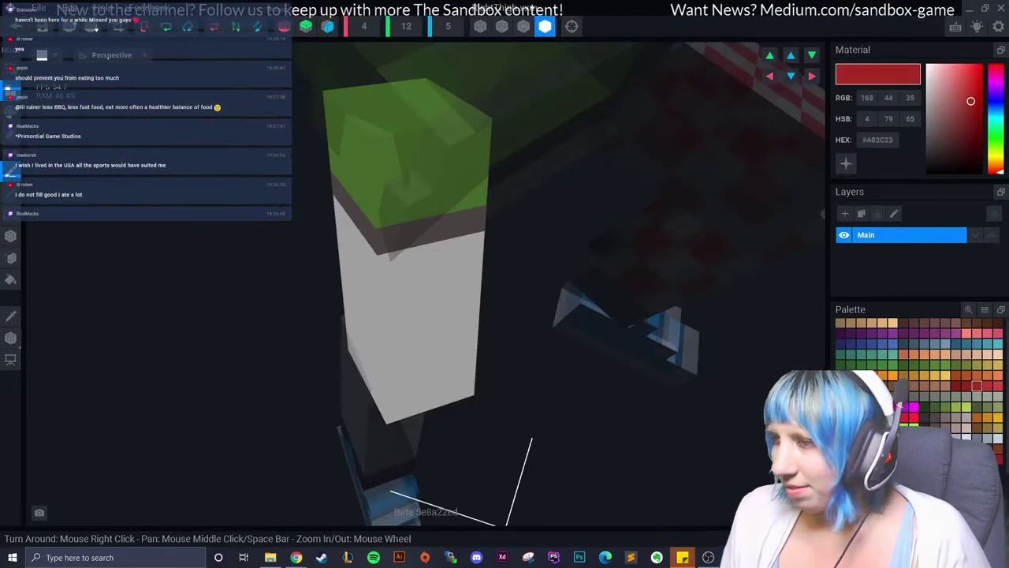
pyautogui.press('Escape')
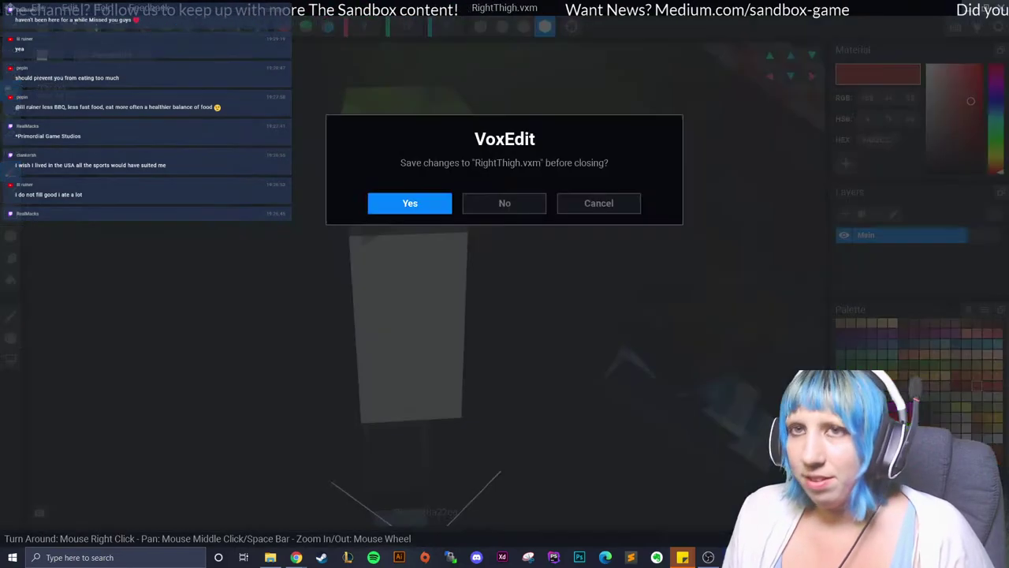
pyautogui.click(410, 204)
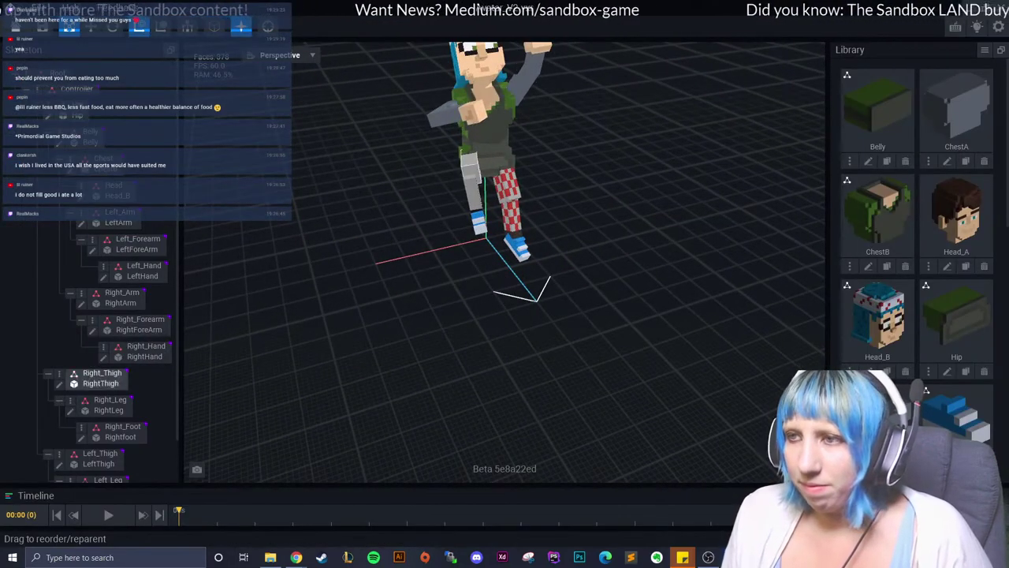
# In RightLeg, pick red, switch to the Box tool, and paint the first red checker squares.
pyautogui.click(85, 410)
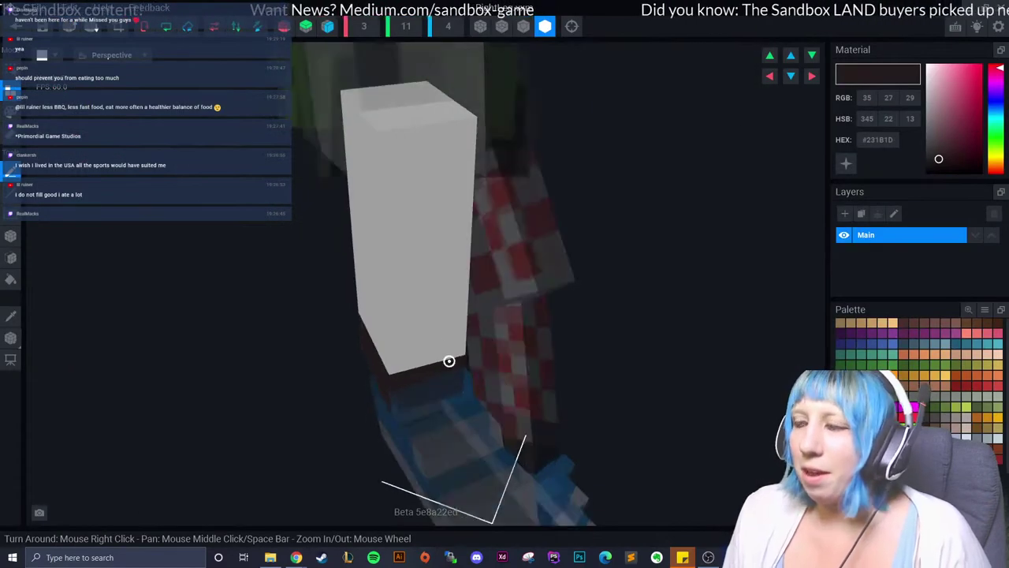
pyautogui.click(988, 385)
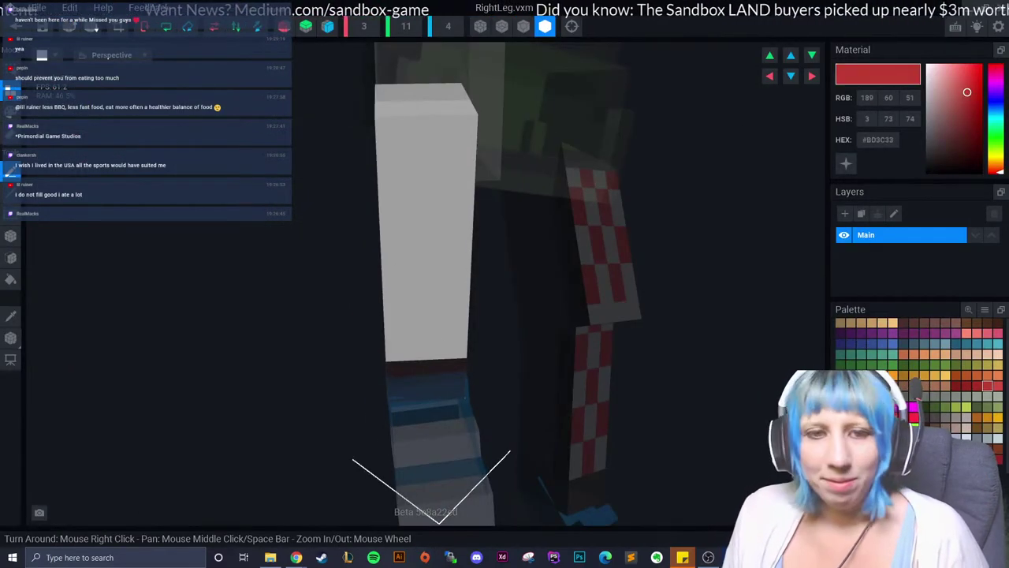
pyautogui.press('b')
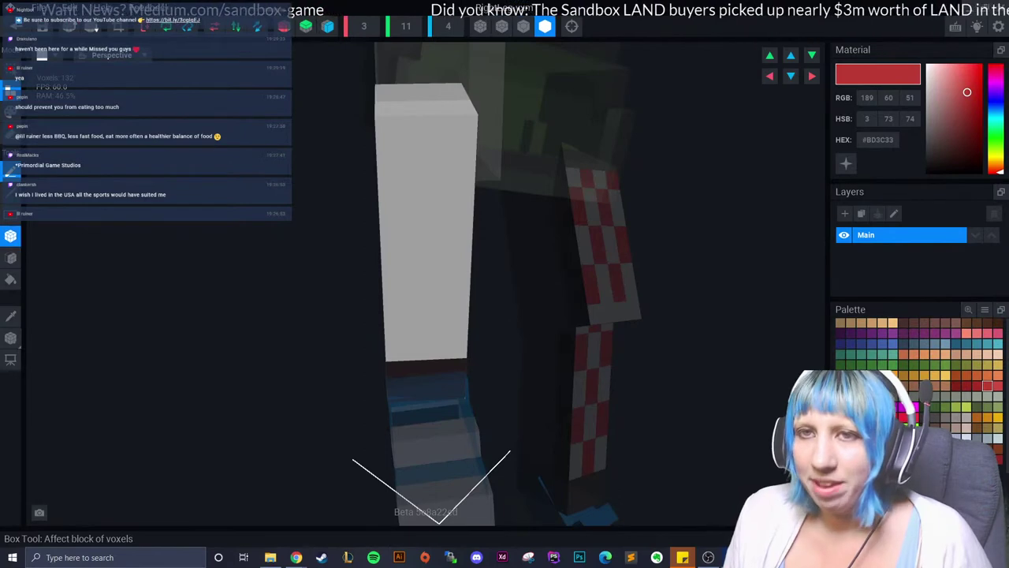
pyautogui.moveTo(398, 326)
pyautogui.mouseDown(button='right')
pyautogui.moveTo(418, 327)
pyautogui.moveTo(407, 351)
pyautogui.moveTo(422, 351)
pyautogui.mouseUp(button='right')
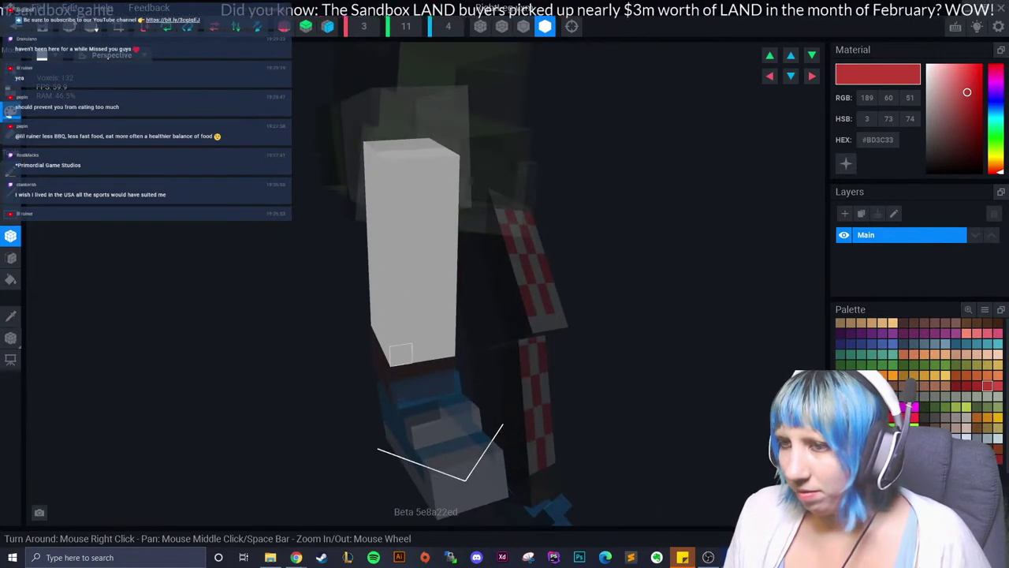
pyautogui.moveTo(423, 354)
pyautogui.mouseDown()
pyautogui.moveTo(423, 331)
pyautogui.moveTo(397, 287)
pyautogui.mouseUp()
pyautogui.moveTo(444, 312); pyautogui.dragTo(444, 285)
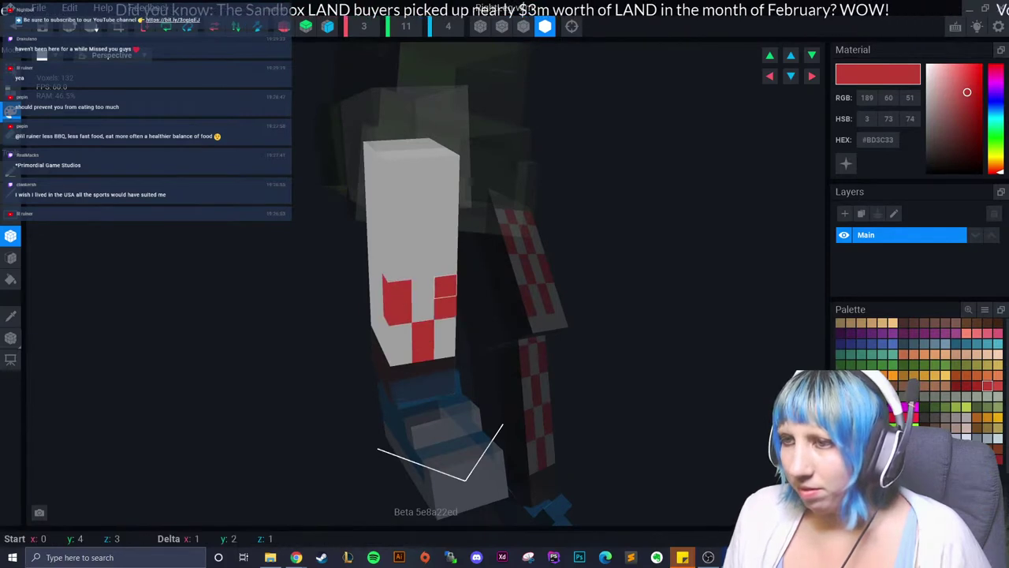
pyautogui.moveTo(445, 287)
pyautogui.mouseDown(button='right')
pyautogui.moveTo(428, 298)
pyautogui.moveTo(473, 333)
pyautogui.moveTo(497, 335)
pyautogui.moveTo(520, 295)
pyautogui.moveTo(552, 350)
pyautogui.moveTo(576, 308)
pyautogui.moveTo(631, 347)
pyautogui.mouseUp(button='right')
# Paint red checker squares up the leg's front and onto its side faces.
pyautogui.click(588, 302)
pyautogui.click(642, 363)
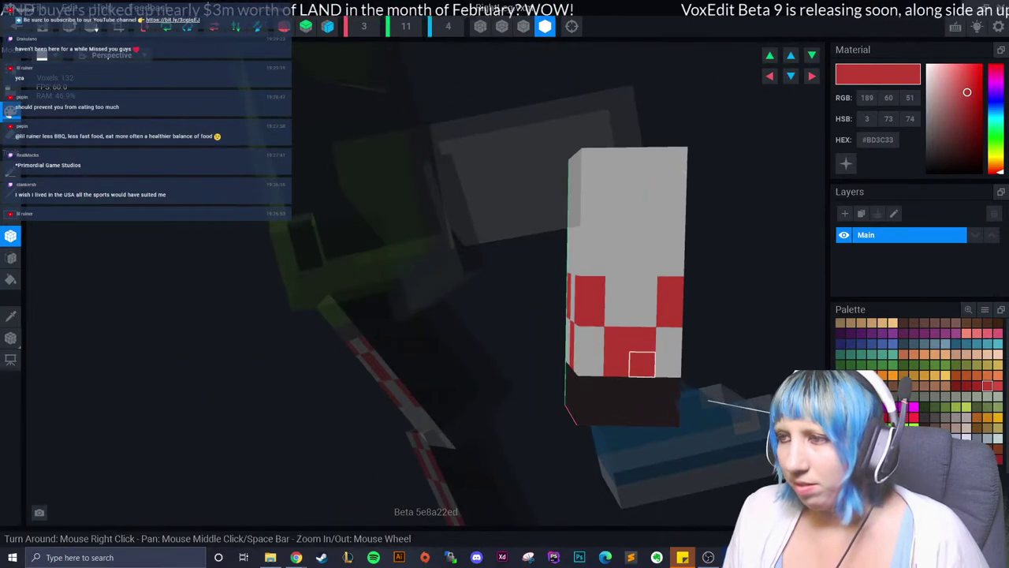
pyautogui.click(620, 263)
pyautogui.click(646, 237)
pyautogui.click(673, 212)
pyautogui.click(672, 187)
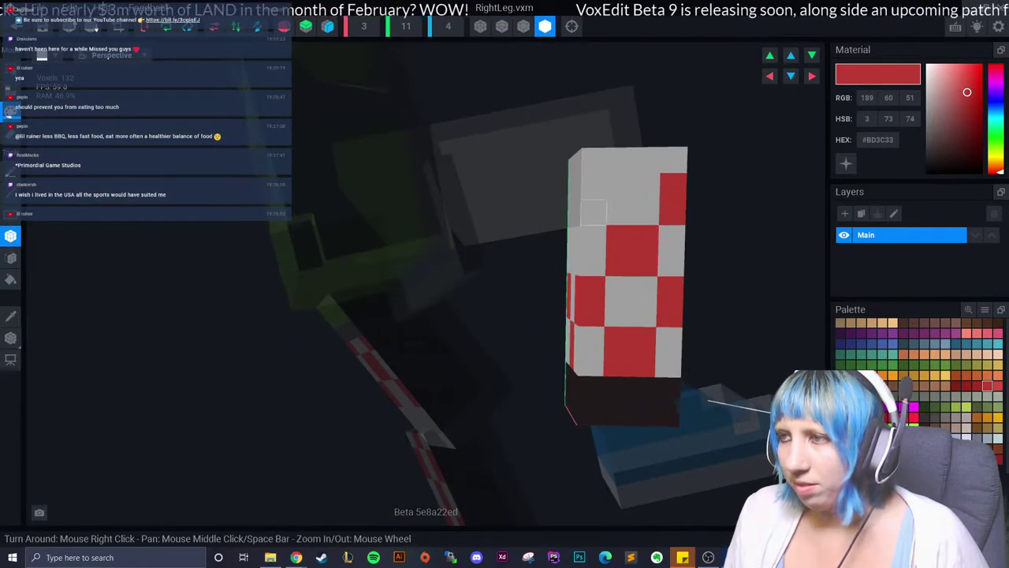
pyautogui.moveTo(592, 211)
pyautogui.mouseDown(button='right')
pyautogui.moveTo(552, 237)
pyautogui.moveTo(551, 261)
pyautogui.mouseUp(button='right')
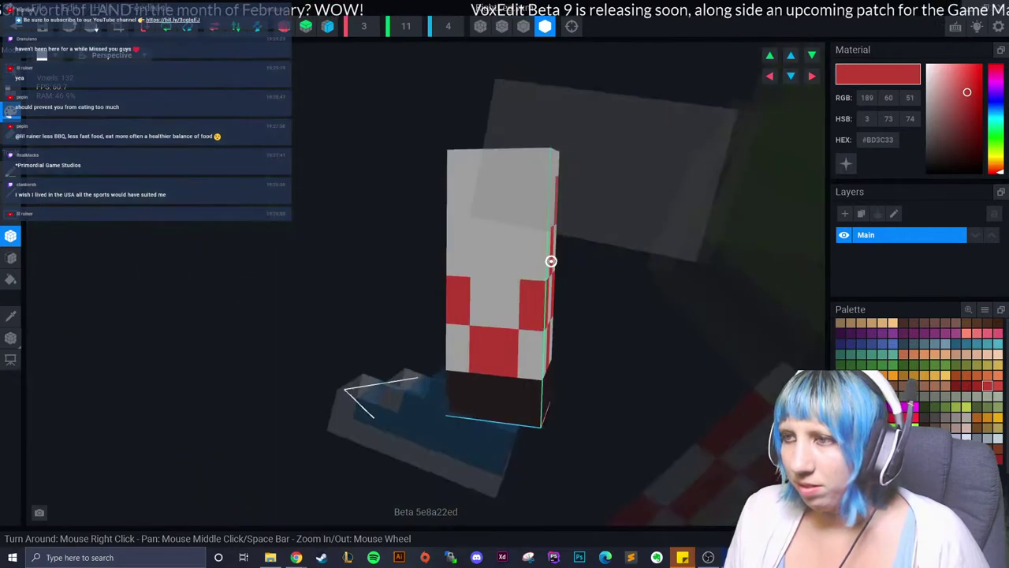
pyautogui.click(495, 252)
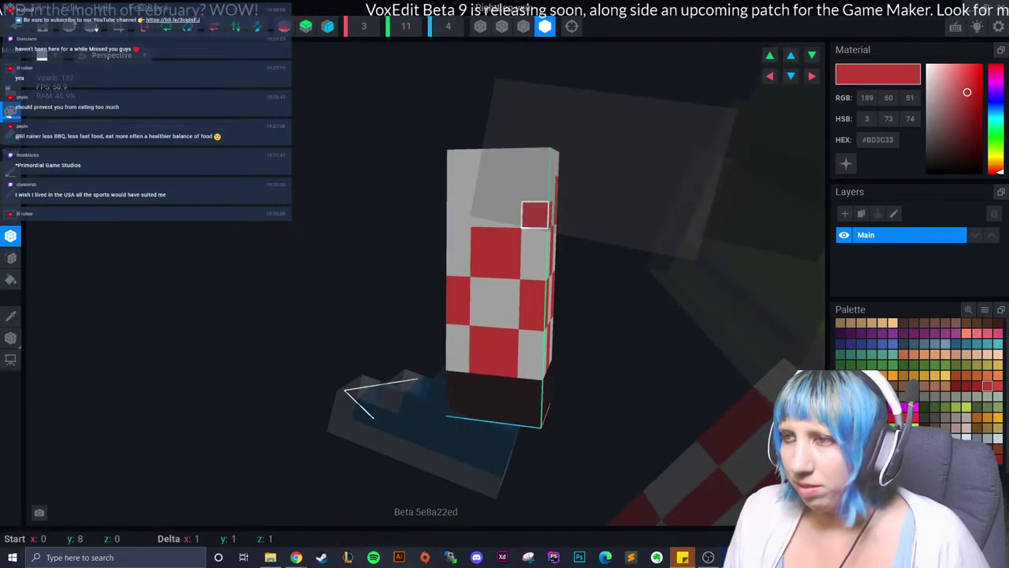
pyautogui.moveTo(535, 213)
pyautogui.mouseDown(button='right')
pyautogui.moveTo(462, 212)
pyautogui.moveTo(420, 261)
pyautogui.moveTo(434, 330)
pyautogui.mouseUp(button='right')
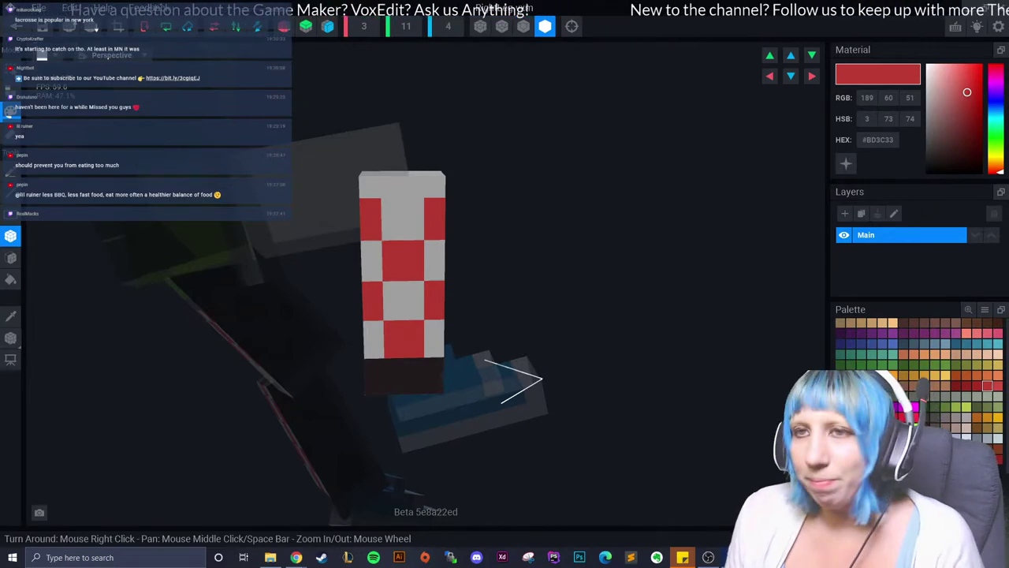
pyautogui.moveTo(392, 281); pyautogui.dragTo(385, 279, button='right')
# Save the checkered RightLeg.vxm and orbit around the avatar.
pyautogui.click(16, 26)
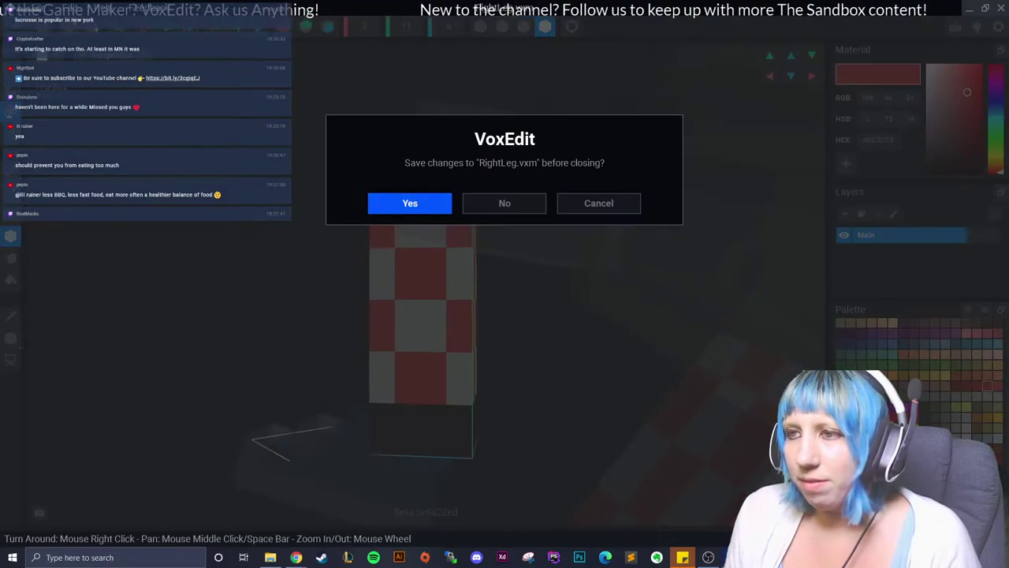
pyautogui.click(425, 203)
pyautogui.moveTo(453, 220); pyautogui.dragTo(395, 222, button='right')
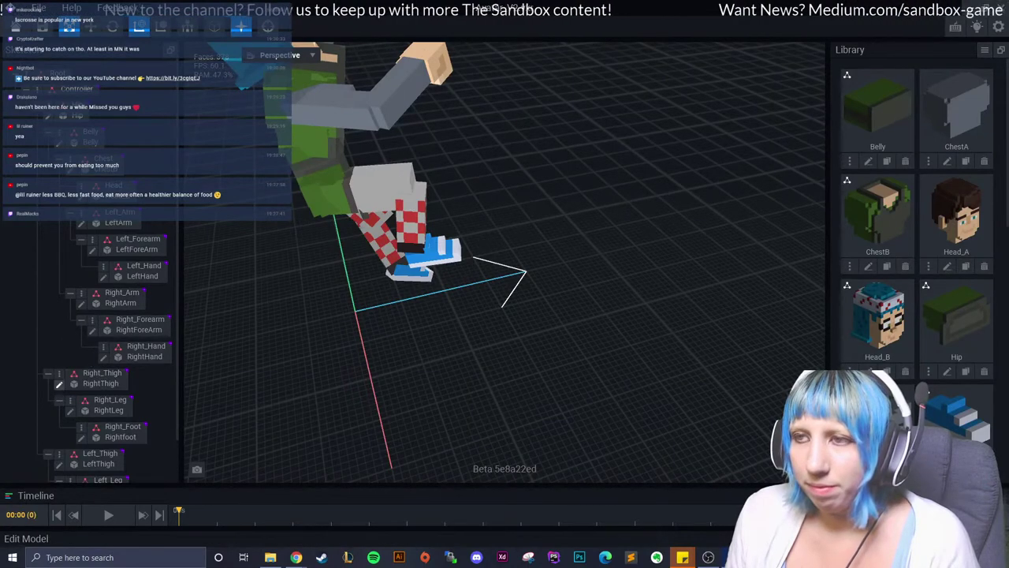
# Set the paint colour to the brighter red #BD3C33 in the right thigh, then close and save it.
pyautogui.click(59, 384)
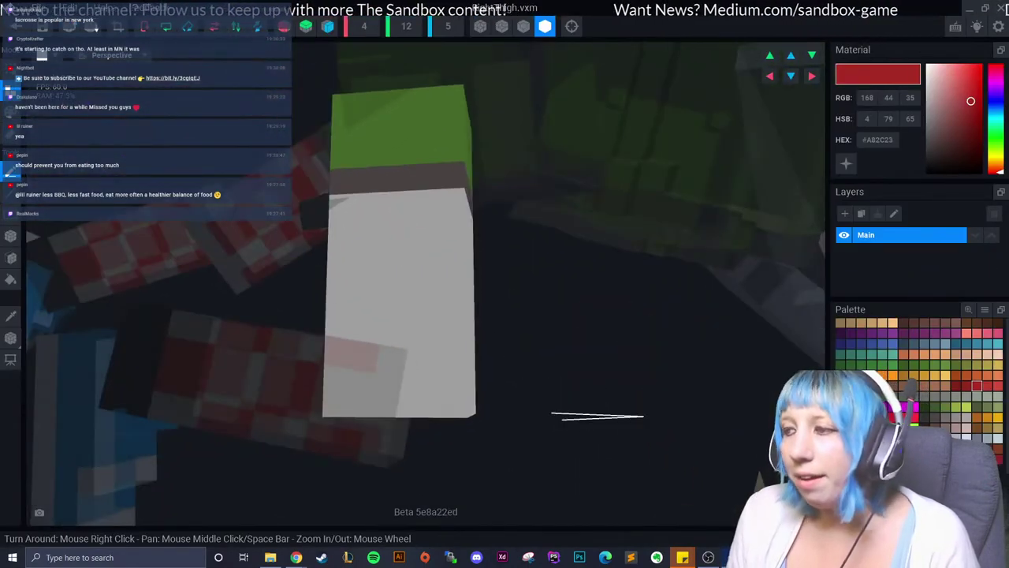
pyautogui.click(987, 385)
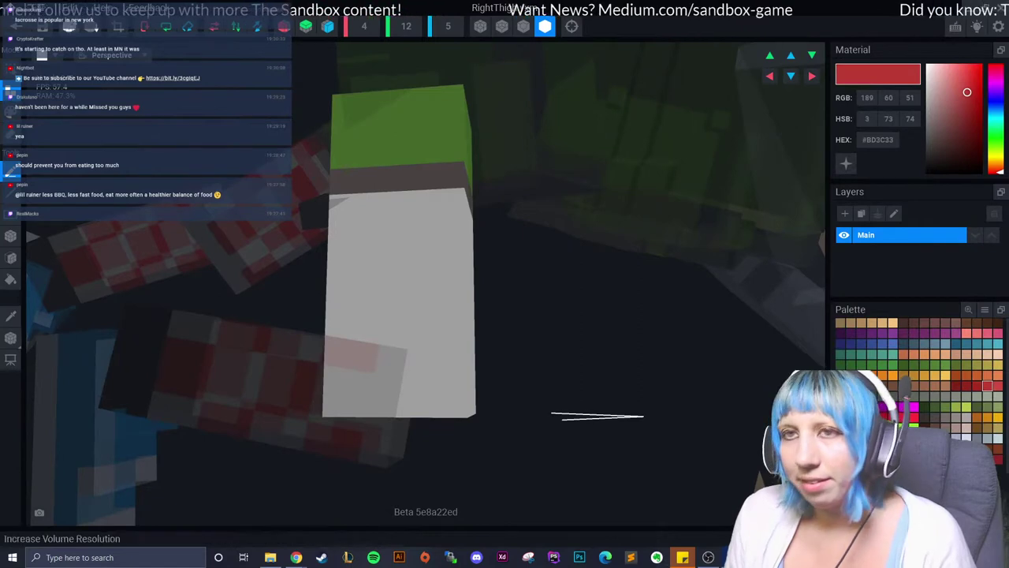
pyautogui.click(39, 539)
pyautogui.click(409, 201)
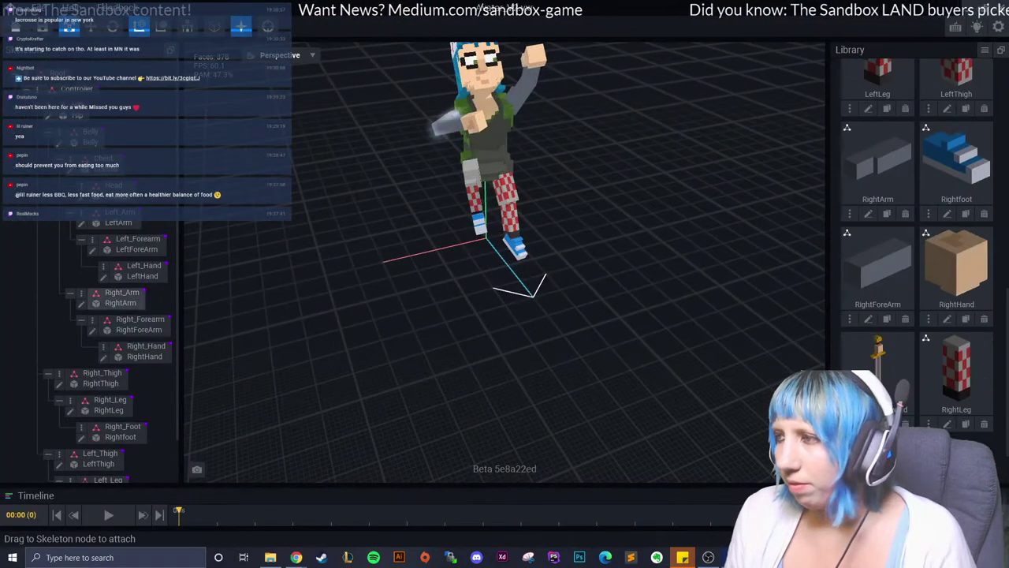
# Switch RightLeg to single-voxel painting, save and close it, then reopen the right thigh.
pyautogui.scroll(-1, 118, 316)
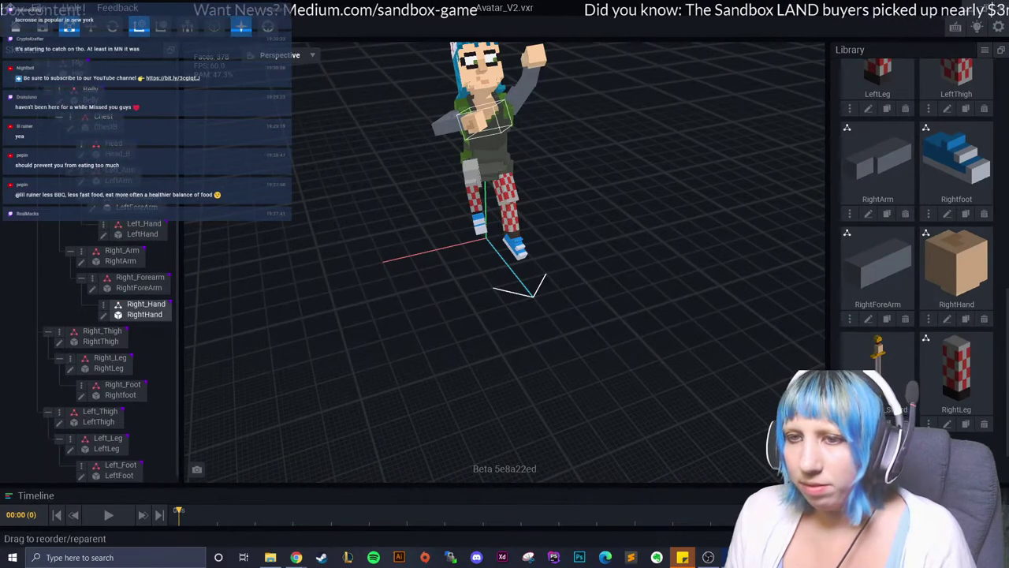
pyautogui.click(69, 368)
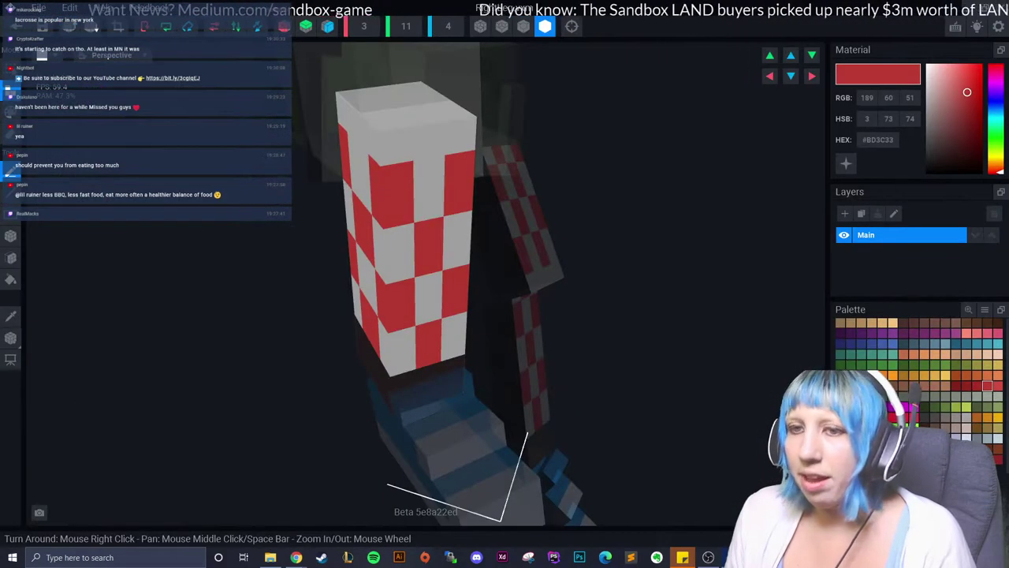
pyautogui.click(11, 316)
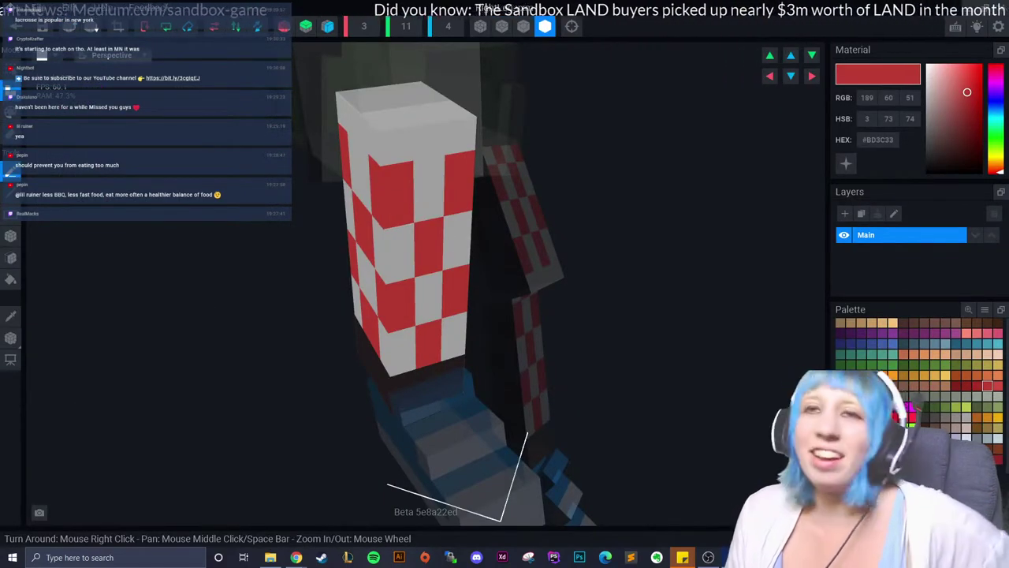
pyautogui.hotkey('ctrl', 'w')
pyautogui.press('Return')
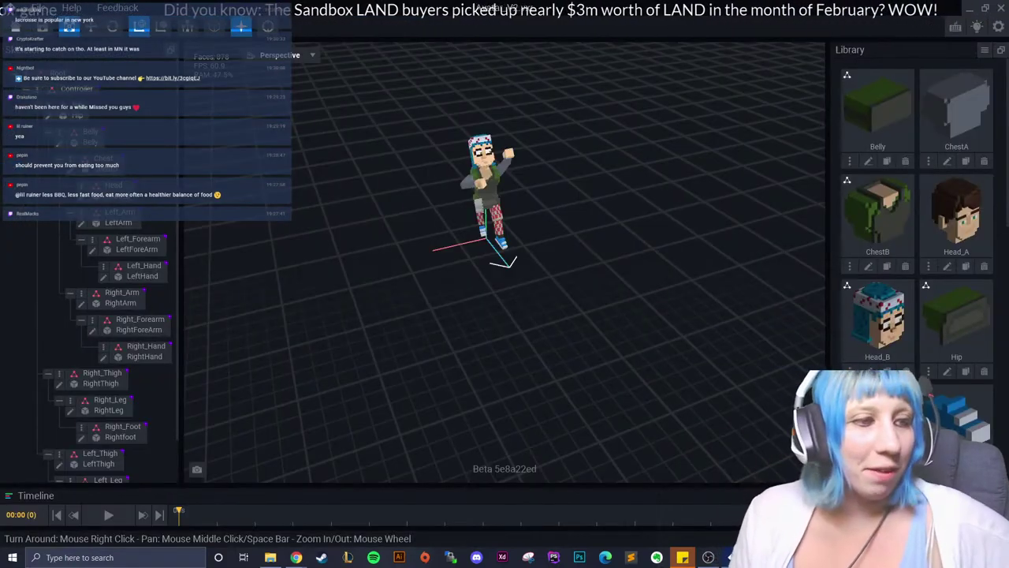
pyautogui.scroll(3, 485, 236)
pyautogui.scroll(3, 485, 236)
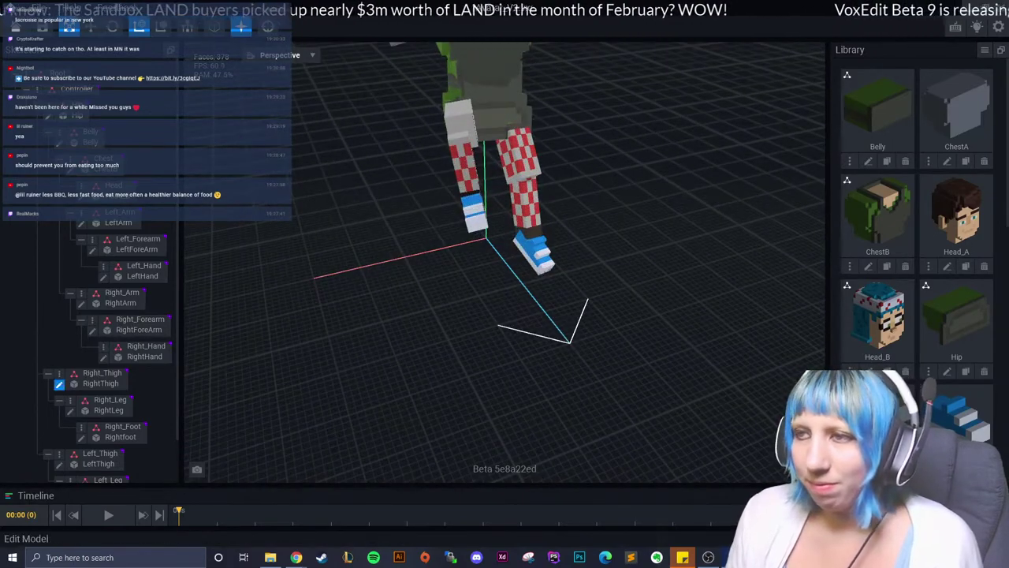
pyautogui.click(58, 383)
# Switch to single-voxel painting and try red squares on the thigh's white face, then clear them.
pyautogui.moveTo(465, 370)
pyautogui.mouseDown(button='right')
pyautogui.moveTo(473, 361)
pyautogui.moveTo(464, 370)
pyautogui.mouseUp(button='right')
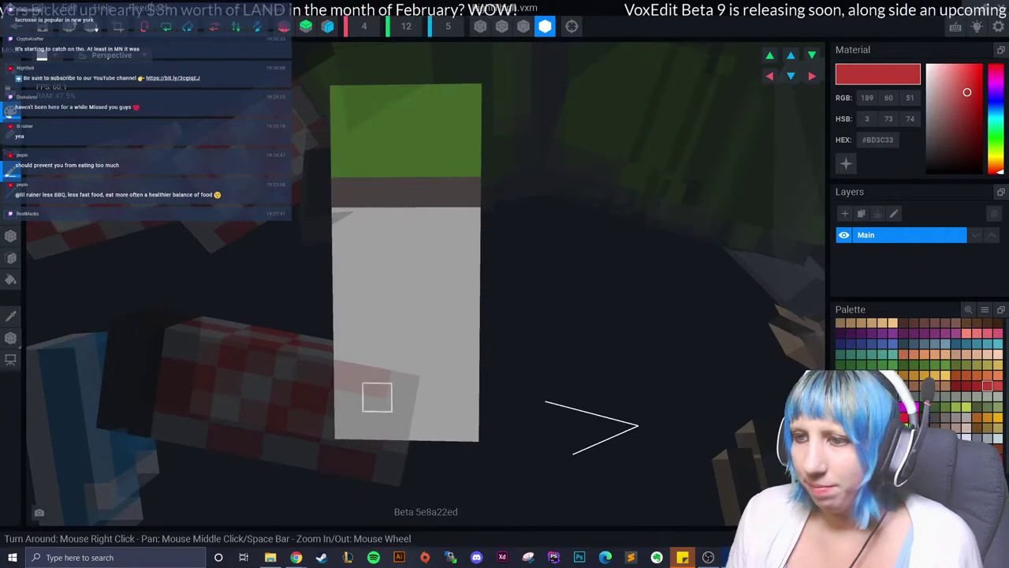
pyautogui.moveTo(349, 424); pyautogui.dragTo(407, 397, button='right')
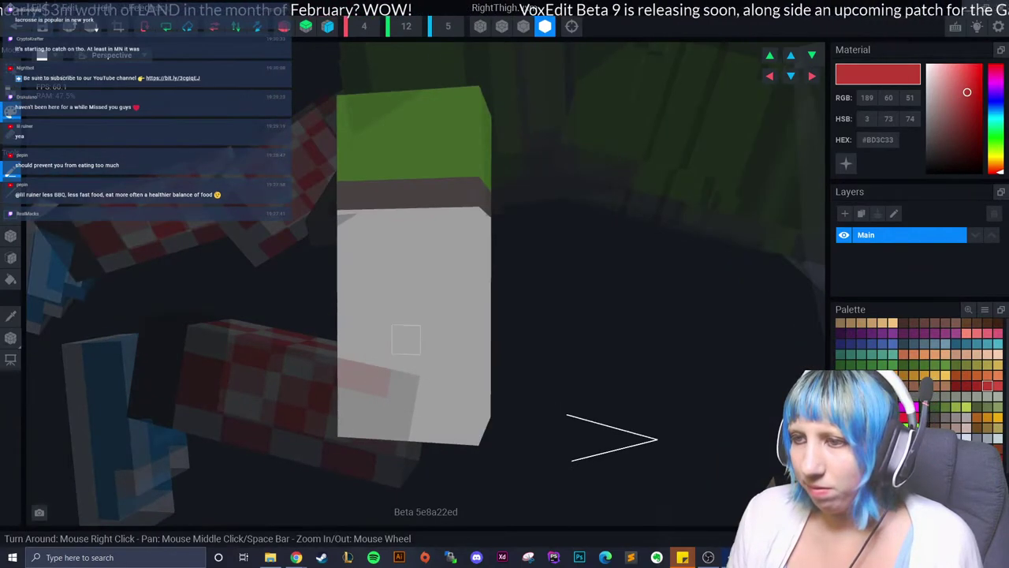
pyautogui.moveTo(406, 340)
pyautogui.mouseDown()
pyautogui.moveTo(406, 309)
pyautogui.moveTo(379, 309)
pyautogui.moveTo(379, 339)
pyautogui.mouseUp()
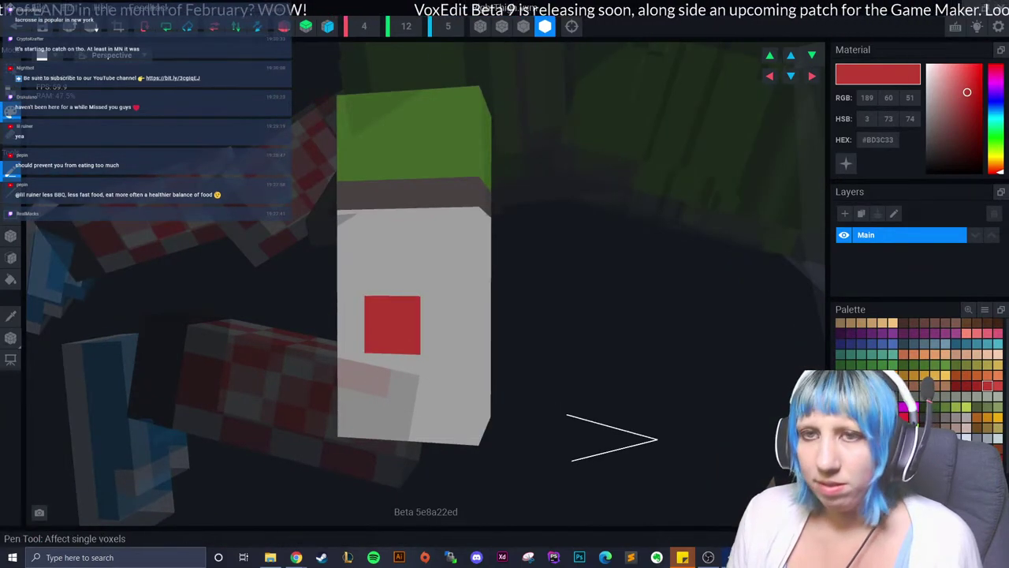
pyautogui.click(10, 235)
pyautogui.moveTo(434, 281); pyautogui.dragTo(435, 309, button='right')
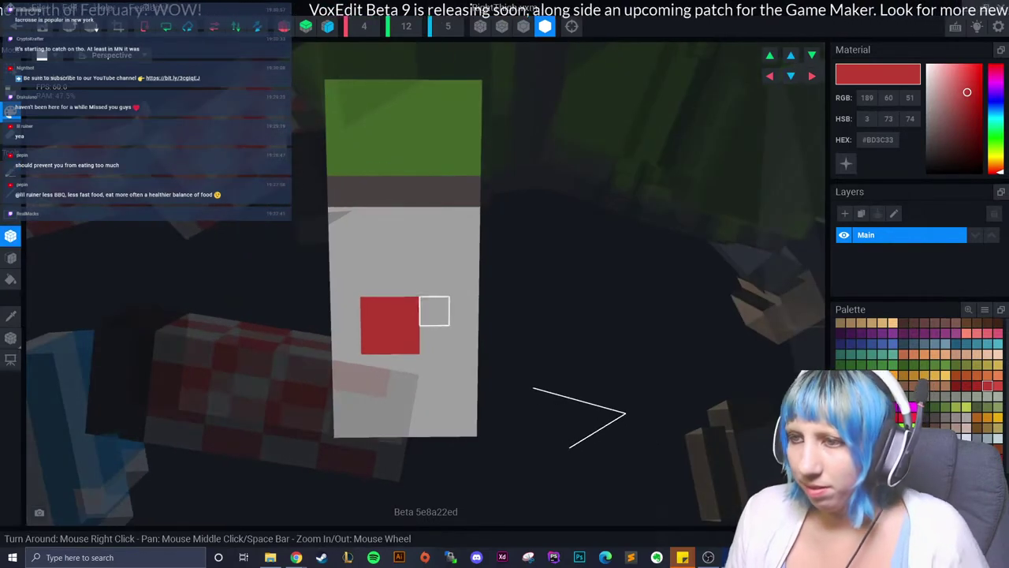
pyautogui.moveTo(435, 310); pyautogui.dragTo(404, 339)
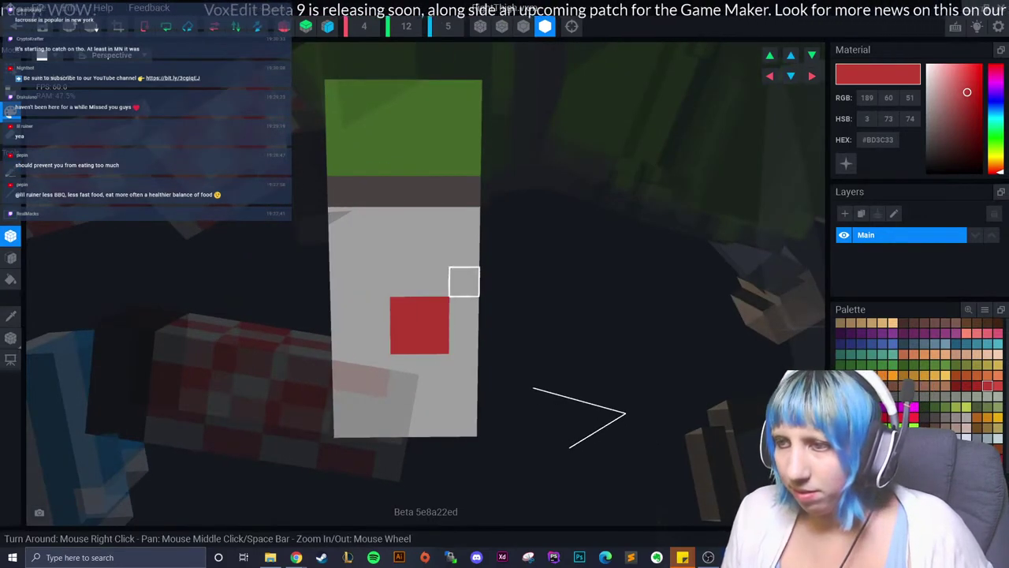
pyautogui.moveTo(465, 282); pyautogui.dragTo(465, 252)
pyautogui.moveTo(465, 252)
pyautogui.mouseDown(button='right')
pyautogui.moveTo(408, 338)
pyautogui.moveTo(463, 372)
pyautogui.mouseUp(button='right')
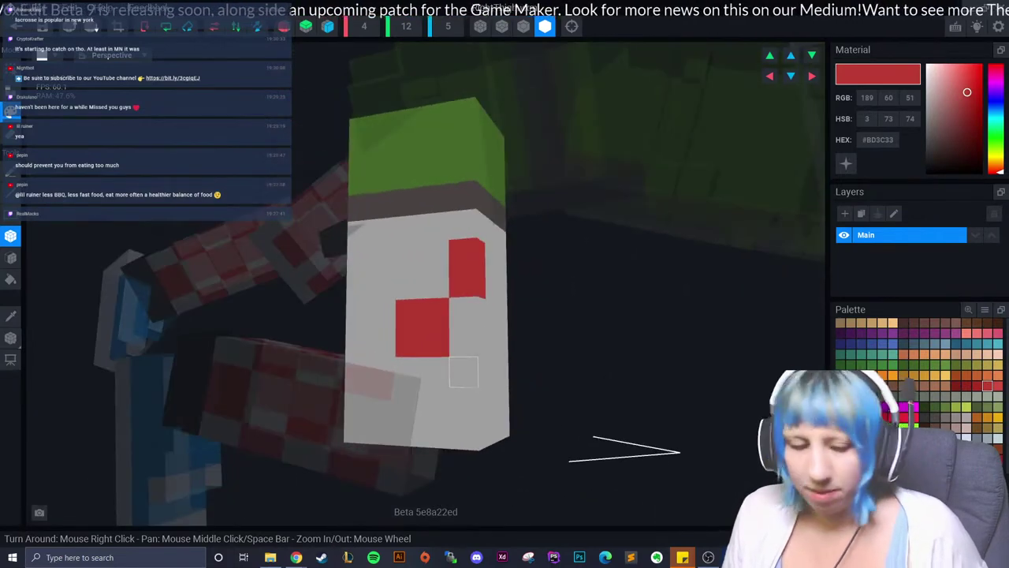
pyautogui.moveTo(467, 253); pyautogui.dragTo(466, 284)
pyautogui.moveTo(422, 315); pyautogui.dragTo(435, 341)
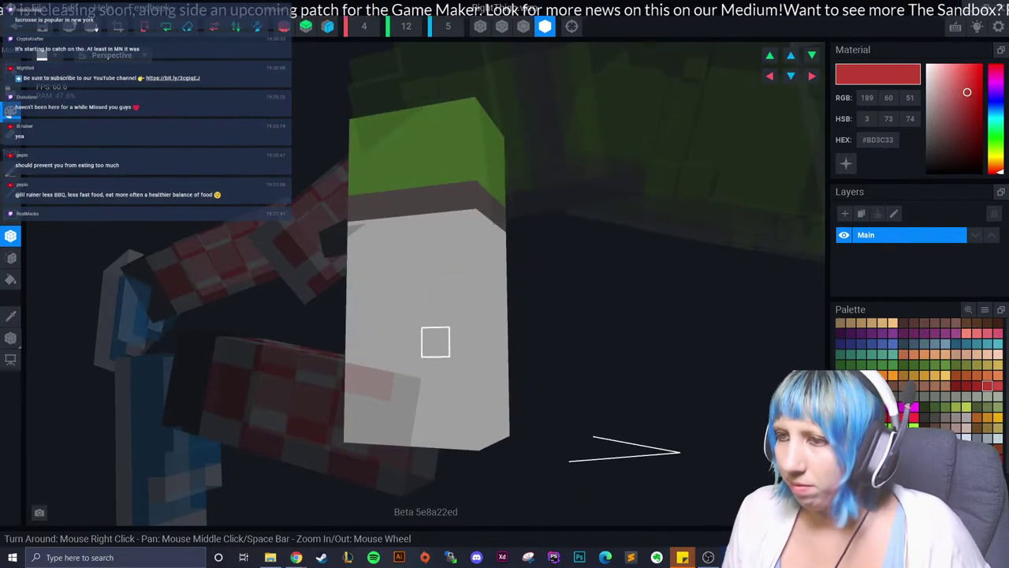
# Paint a red checker pattern across the white face, undoing the last stray squares.
pyautogui.click(407, 371)
pyautogui.click(466, 308)
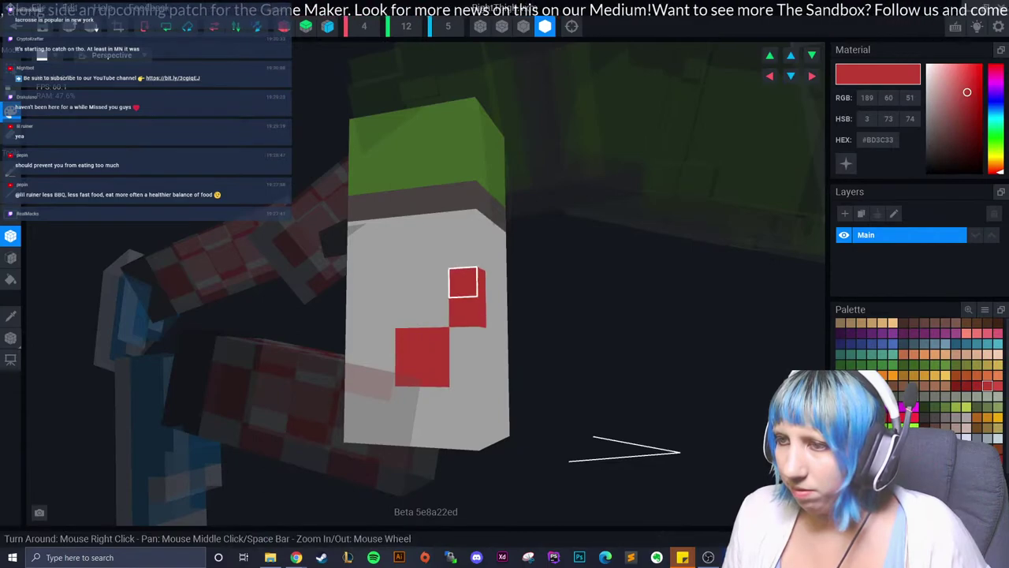
pyautogui.moveTo(464, 280); pyautogui.dragTo(493, 355, button='right')
pyautogui.click(482, 341)
pyautogui.click(496, 363)
pyautogui.click(511, 372)
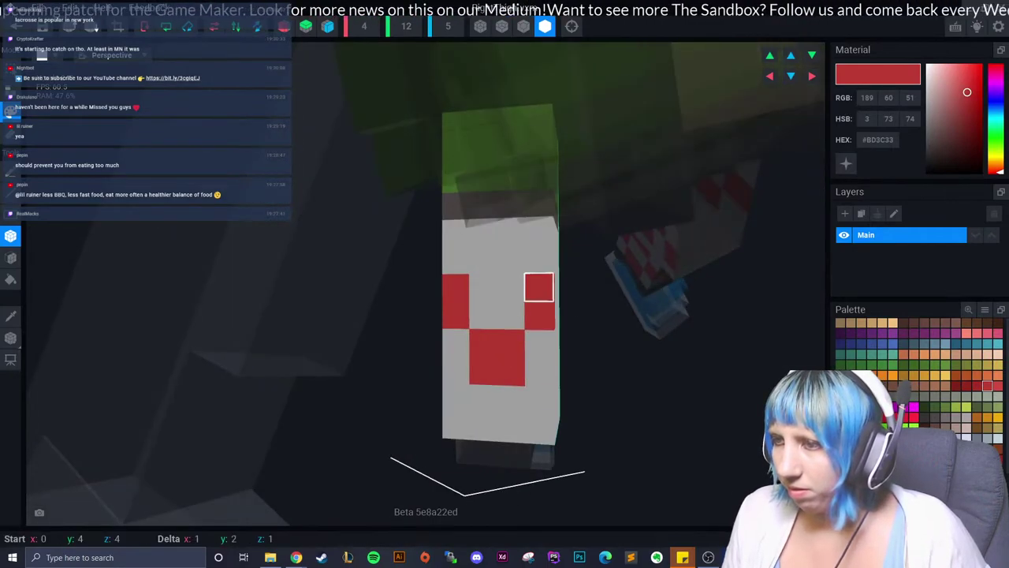
pyautogui.click(540, 300)
pyautogui.moveTo(541, 300); pyautogui.dragTo(523, 300, button='right')
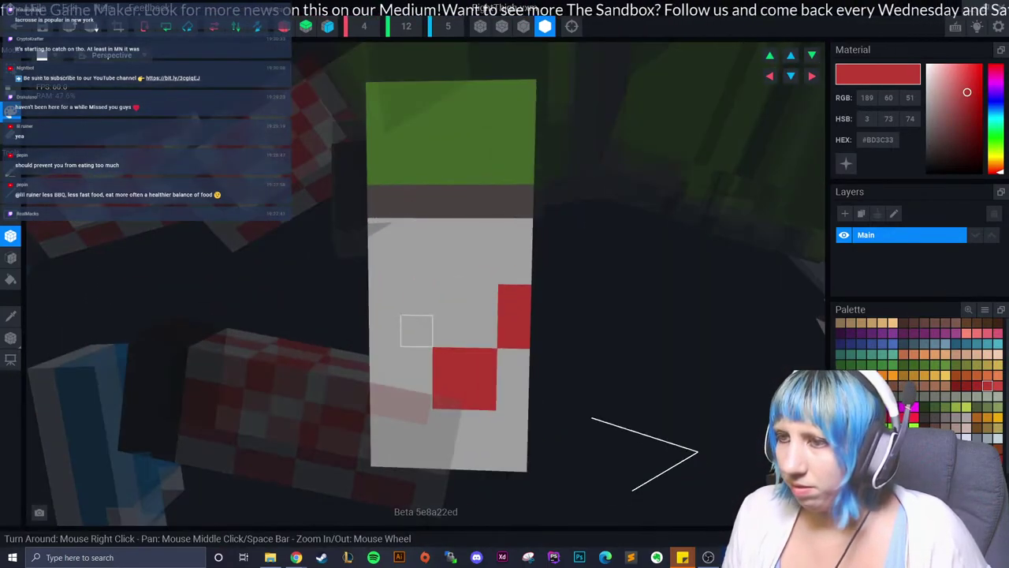
pyautogui.moveTo(417, 331); pyautogui.dragTo(417, 298)
pyautogui.moveTo(417, 299); pyautogui.dragTo(388, 300, button='right')
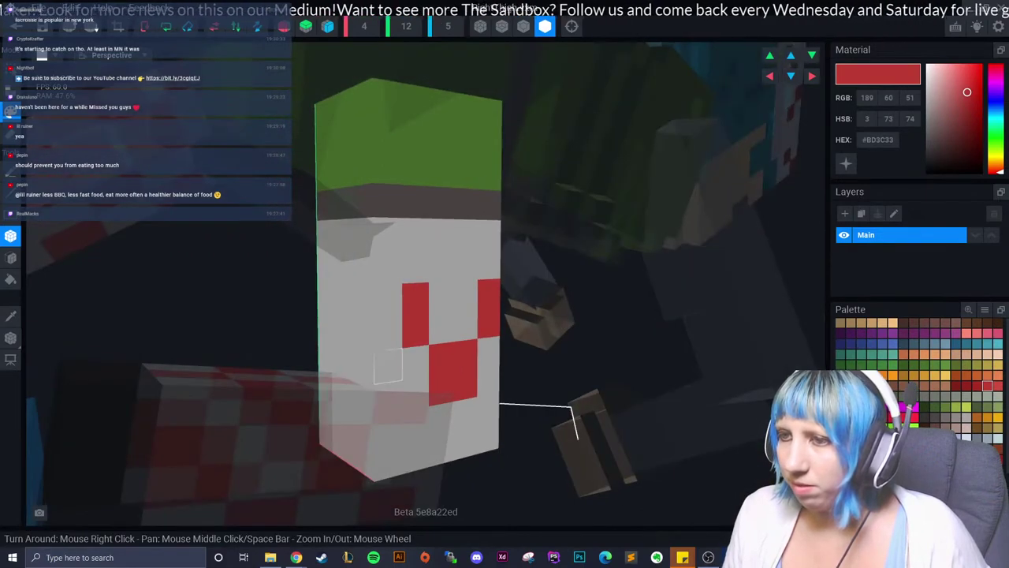
pyautogui.click(388, 364)
pyautogui.moveTo(364, 363); pyautogui.dragTo(357, 394)
pyautogui.moveTo(356, 390)
pyautogui.mouseDown(button='right')
pyautogui.moveTo(368, 378)
pyautogui.moveTo(300, 334)
pyautogui.moveTo(264, 368)
pyautogui.moveTo(365, 378)
pyautogui.moveTo(505, 418)
pyautogui.mouseUp(button='right')
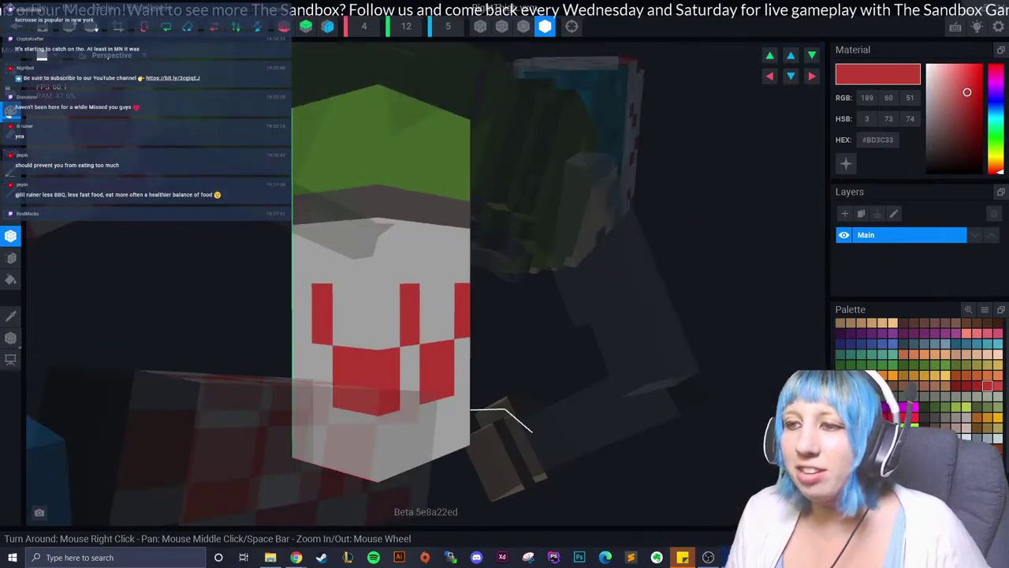
pyautogui.hotkey('ctrl', 'z')
pyautogui.hotkey('ctrl', 'z')
# Extend the red checker squares onto the thigh's neighbouring side faces.
pyautogui.moveTo(367, 392); pyautogui.dragTo(441, 387, button='right')
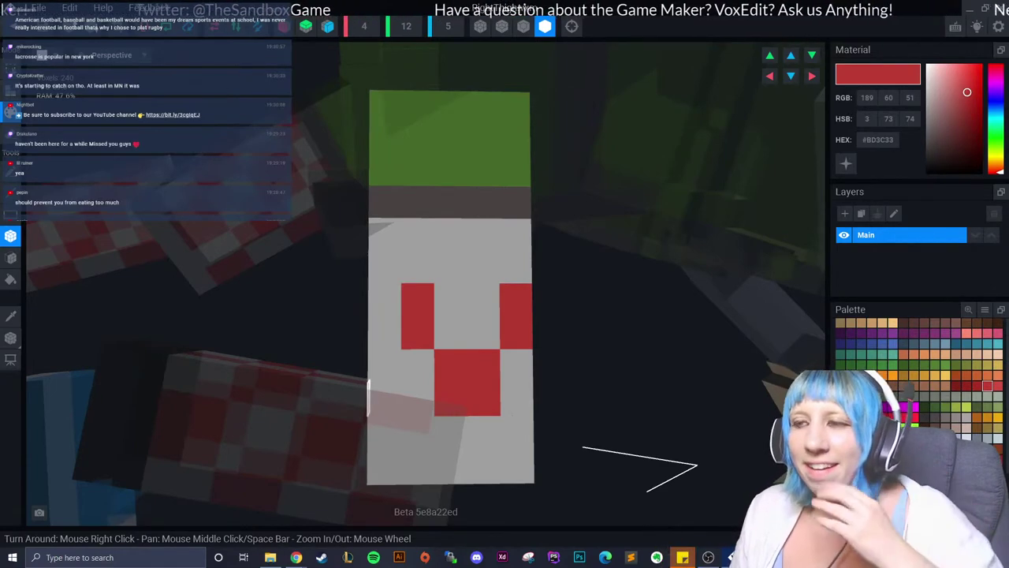
pyautogui.moveTo(482, 202); pyautogui.dragTo(451, 236)
pyautogui.moveTo(450, 237); pyautogui.dragTo(480, 295, button='right')
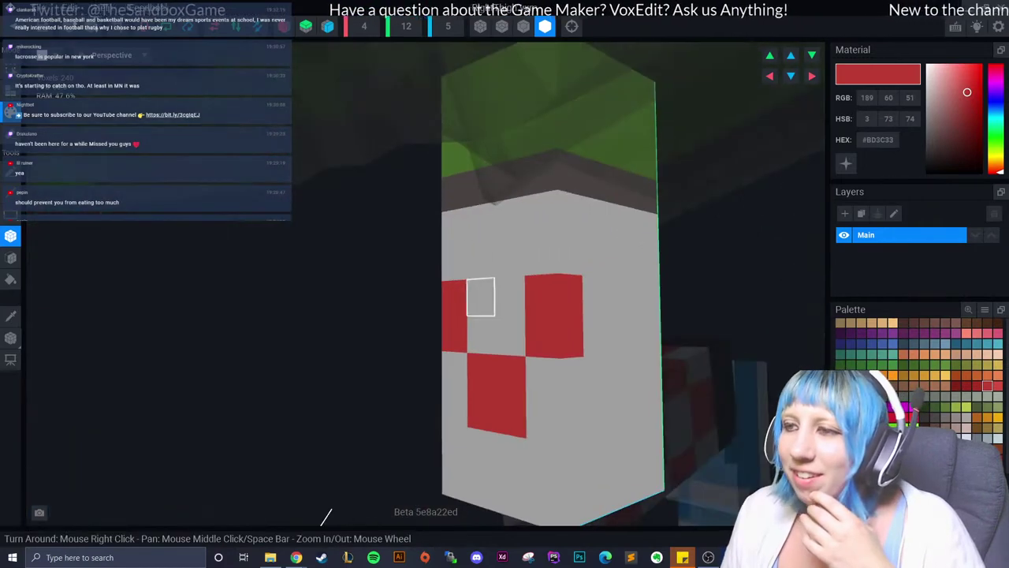
pyautogui.moveTo(480, 295); pyautogui.dragTo(509, 256)
pyautogui.moveTo(510, 257); pyautogui.dragTo(584, 252, button='right')
pyautogui.moveTo(584, 252); pyautogui.dragTo(630, 207)
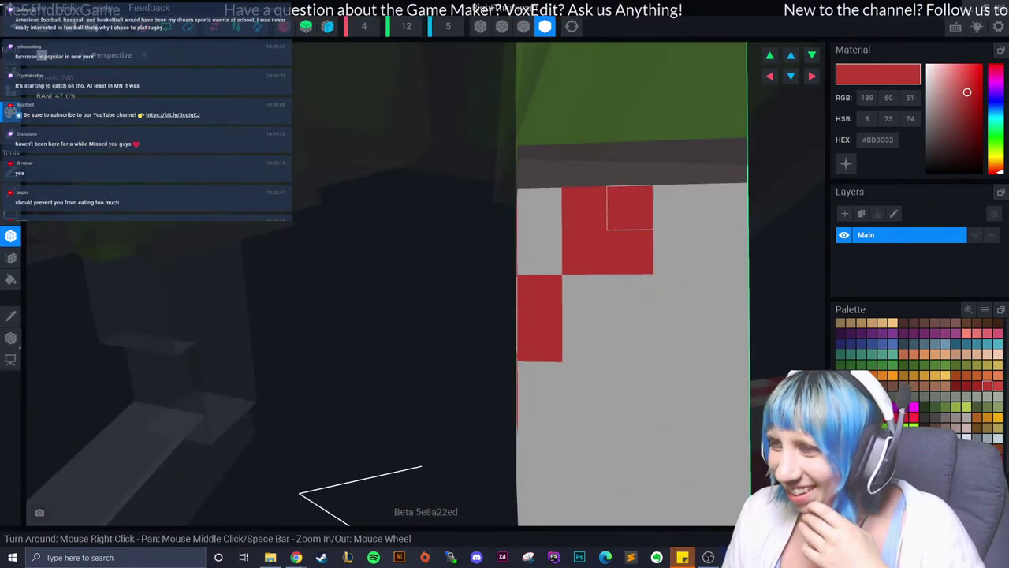
pyautogui.moveTo(676, 296); pyautogui.dragTo(724, 253)
pyautogui.moveTo(724, 252); pyautogui.dragTo(552, 261, button='right')
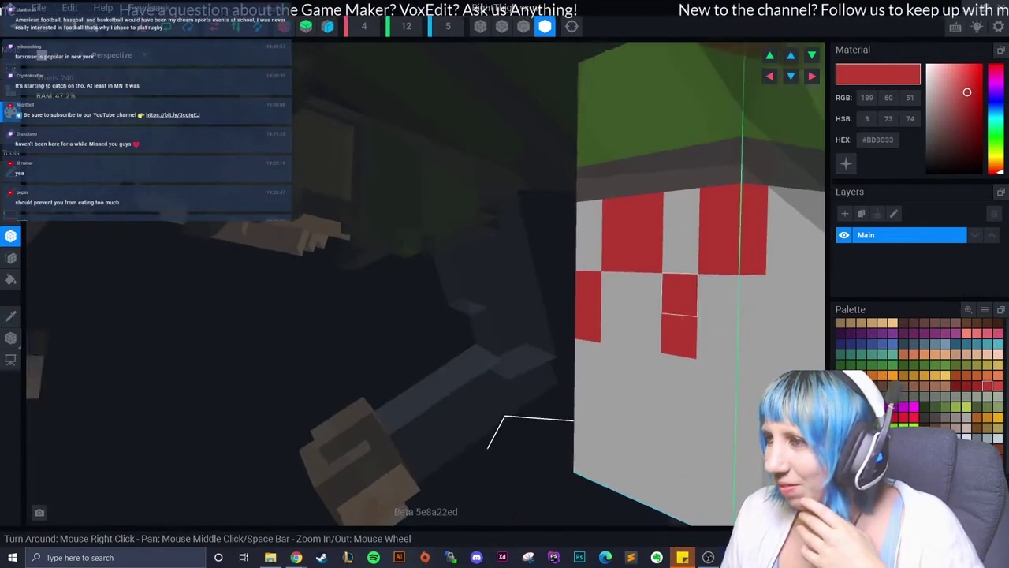
pyautogui.moveTo(312, 236); pyautogui.dragTo(279, 238, button='right')
pyautogui.moveTo(279, 238)
pyautogui.mouseDown()
pyautogui.moveTo(270, 269)
pyautogui.moveTo(311, 269)
pyautogui.mouseUp()
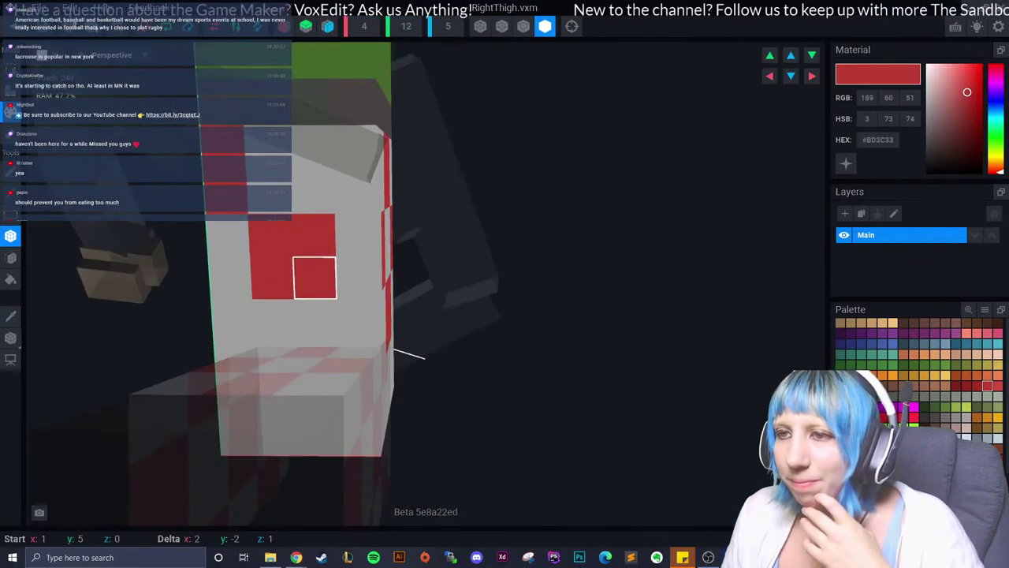
pyautogui.moveTo(310, 269); pyautogui.dragTo(355, 235, button='right')
pyautogui.moveTo(356, 235)
pyautogui.mouseDown()
pyautogui.moveTo(379, 198)
pyautogui.moveTo(374, 248)
pyautogui.mouseUp()
# Add the last lower-left red squares, inspect the finished thigh, and close it.
pyautogui.moveTo(373, 248)
pyautogui.mouseDown(button='right')
pyautogui.moveTo(351, 323)
pyautogui.moveTo(221, 329)
pyautogui.mouseUp(button='right')
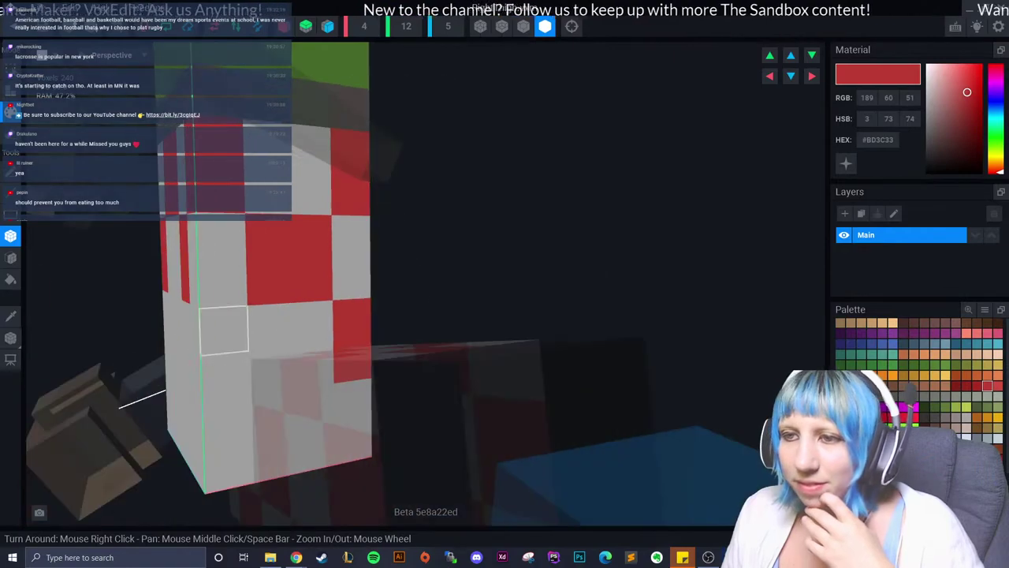
pyautogui.click(221, 376)
pyautogui.moveTo(221, 375)
pyautogui.mouseDown(button='right')
pyautogui.moveTo(324, 347)
pyautogui.moveTo(278, 355)
pyautogui.moveTo(314, 359)
pyautogui.mouseUp(button='right')
pyautogui.click(278, 355)
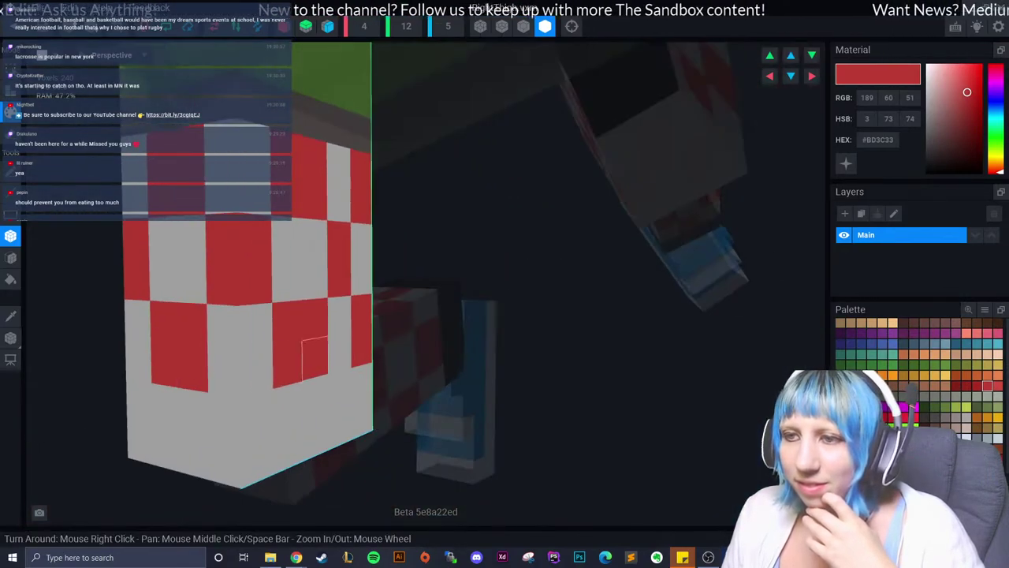
pyautogui.scroll(-3, 266, 394)
pyautogui.moveTo(265, 394)
pyautogui.mouseDown(button='right')
pyautogui.moveTo(317, 388)
pyautogui.moveTo(289, 406)
pyautogui.moveTo(315, 386)
pyautogui.moveTo(299, 406)
pyautogui.mouseUp(button='right')
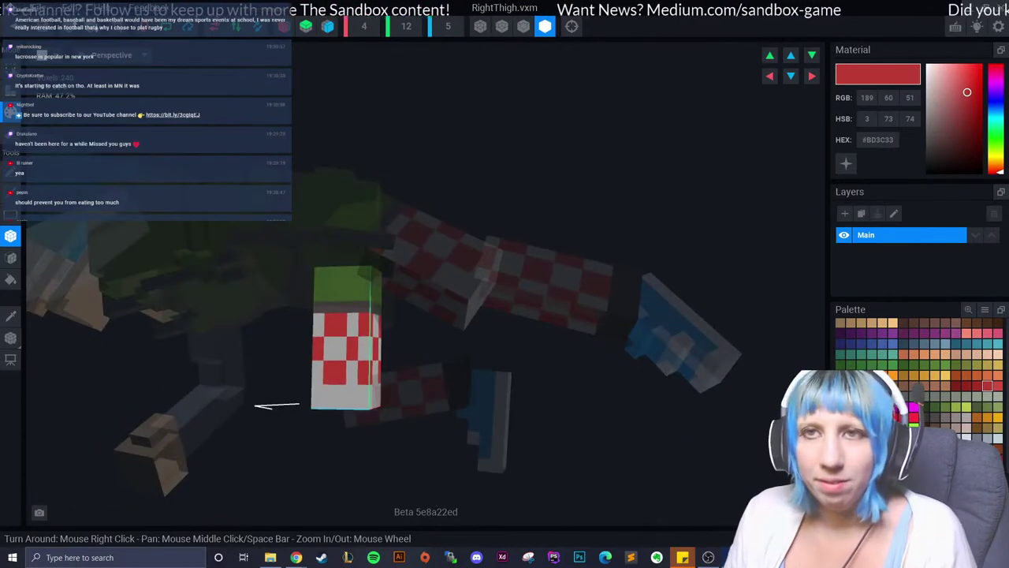
pyautogui.hotkey('ctrl', 'w')
# Dismiss the save prompt and orbit to see the legs from the front and a low side angle.
pyautogui.press('Return')
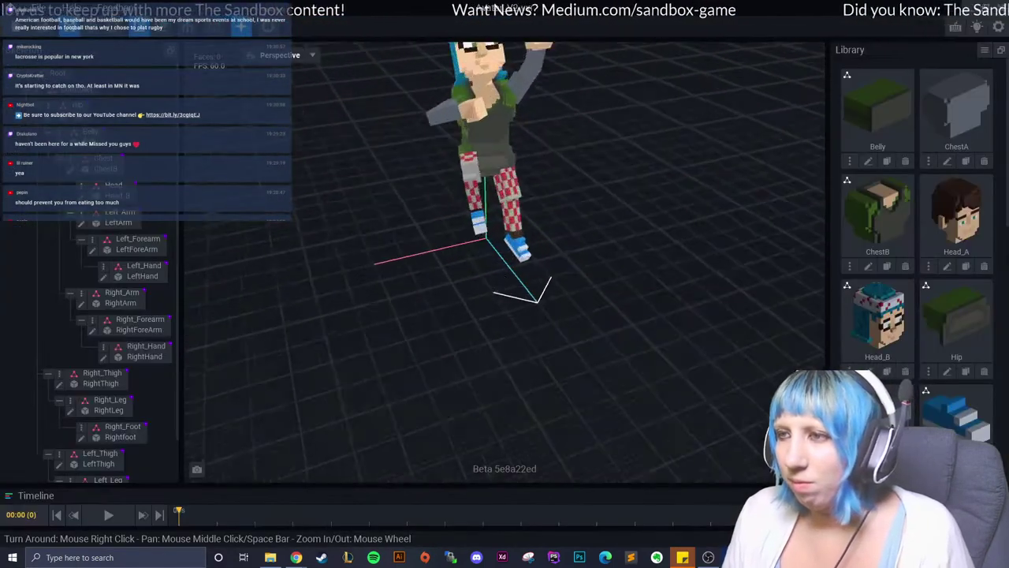
pyautogui.moveTo(475, 230); pyautogui.dragTo(447, 208, button='right')
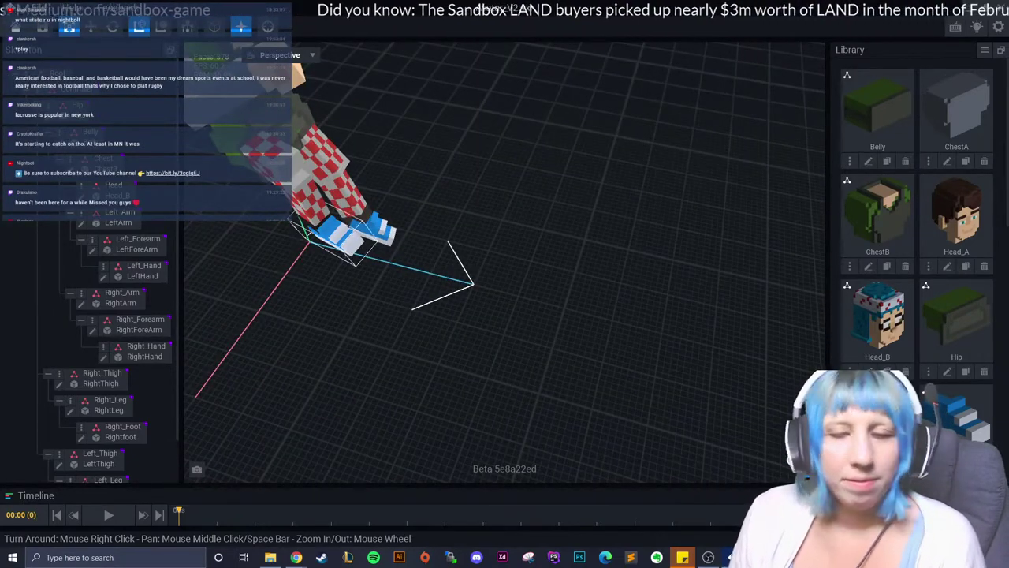
pyautogui.moveTo(354, 237); pyautogui.dragTo(410, 197, button='right')
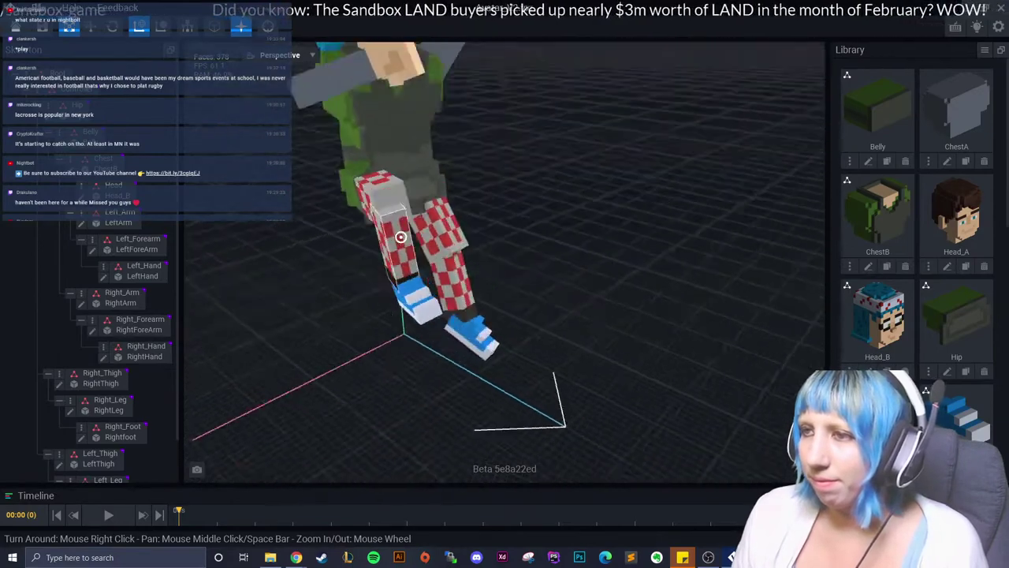
# Try several animations from the Library dropdown on the avatar.
pyautogui.click(918, 465)
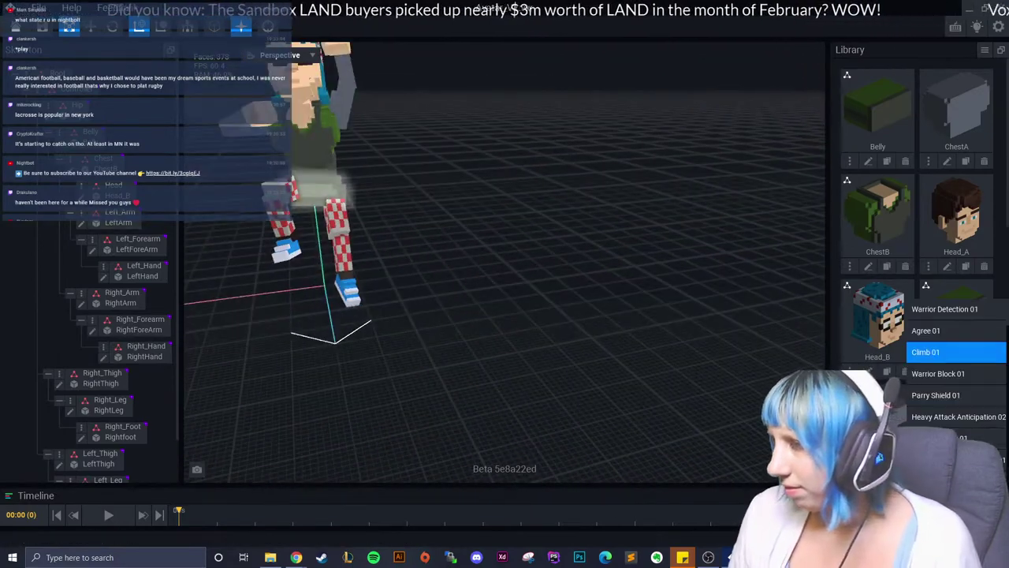
pyautogui.scroll(-2, 957, 362)
pyautogui.scroll(-2, 956, 363)
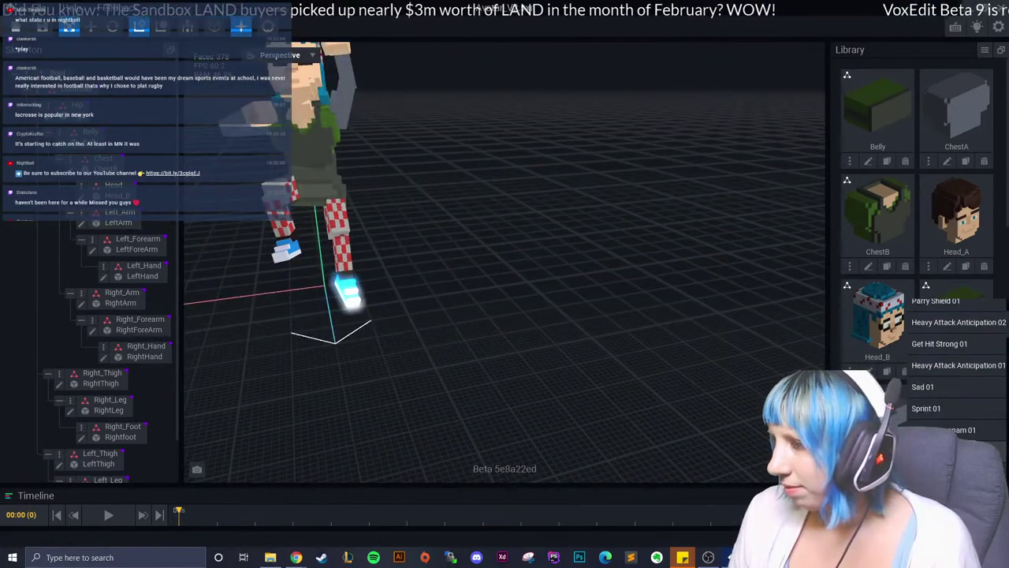
pyautogui.scroll(-2, 957, 362)
pyautogui.scroll(-2, 956, 363)
pyautogui.scroll(-2, 957, 362)
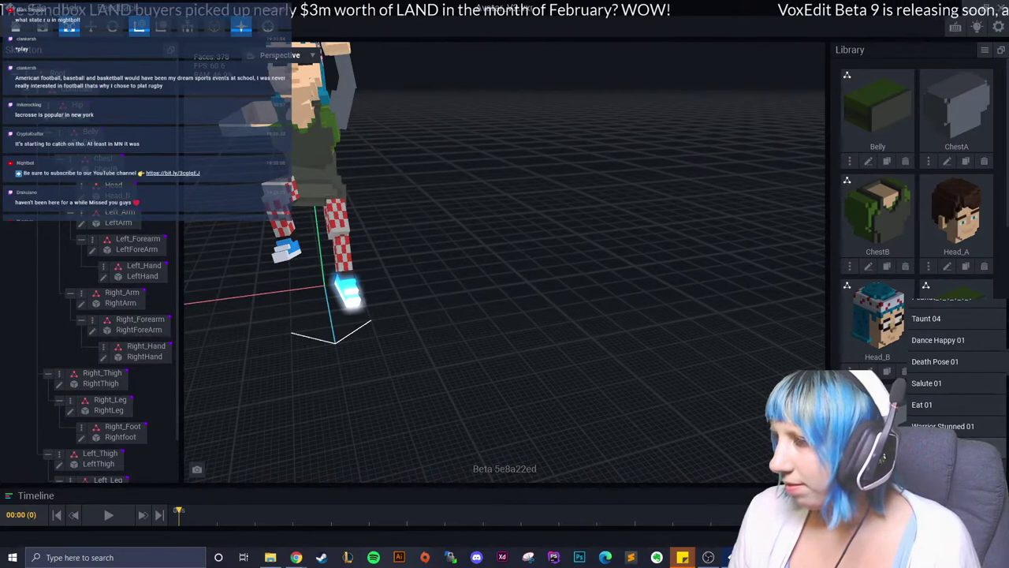
pyautogui.scroll(-2, 956, 363)
pyautogui.scroll(-2, 957, 362)
pyautogui.scroll(-2, 957, 363)
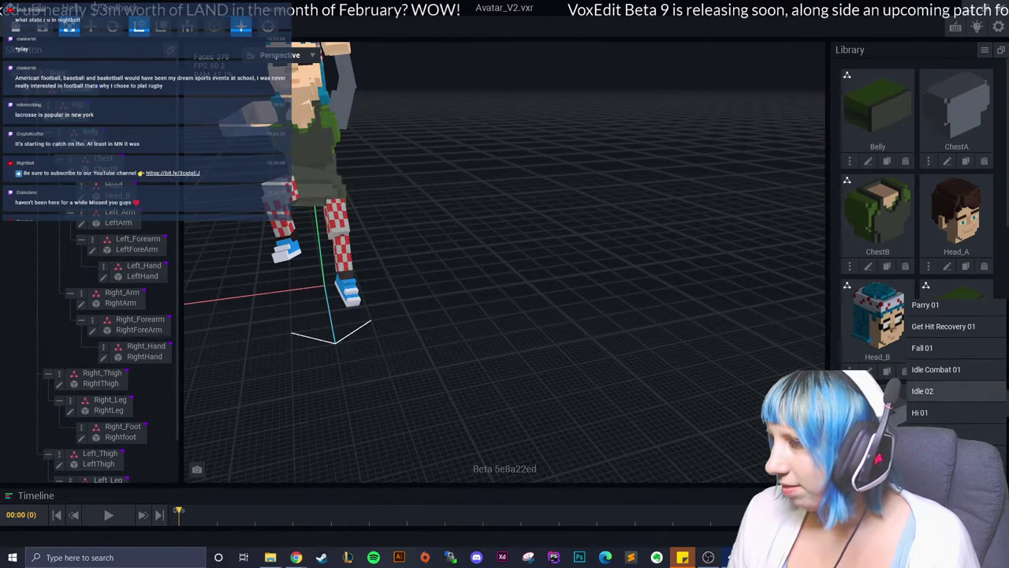
pyautogui.click(936, 369)
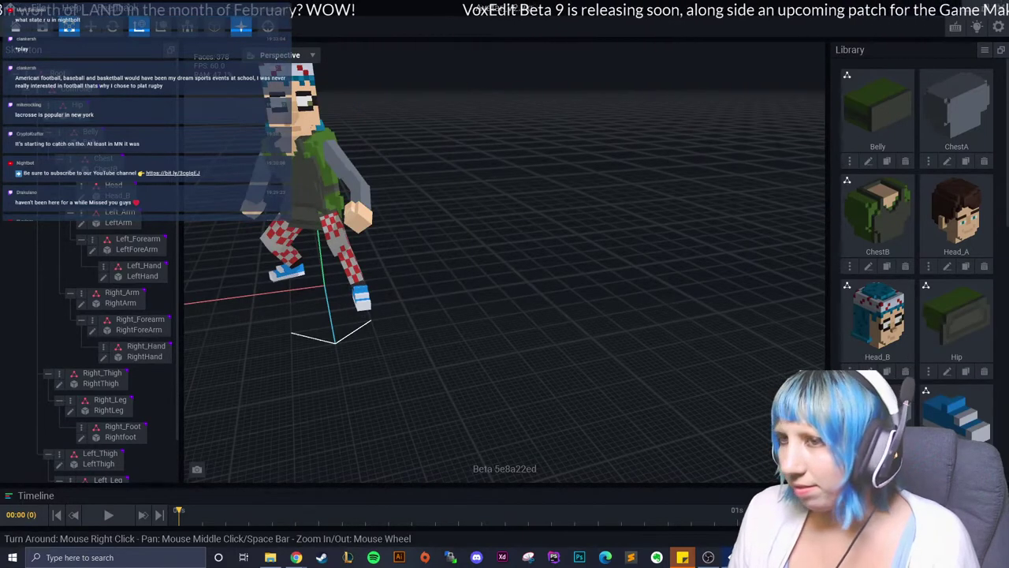
pyautogui.click(936, 367)
pyautogui.click(936, 366)
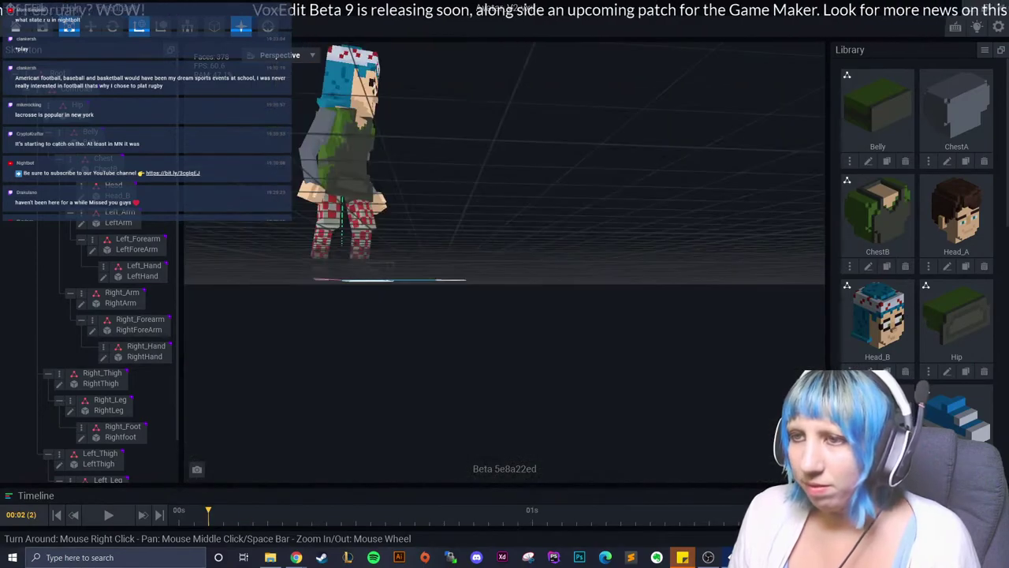
# Orbit and zoom in on the animating avatar's checkered legs and shoes.
pyautogui.moveTo(505, 253); pyautogui.dragTo(568, 252, button='right')
pyautogui.scroll(3, 505, 260)
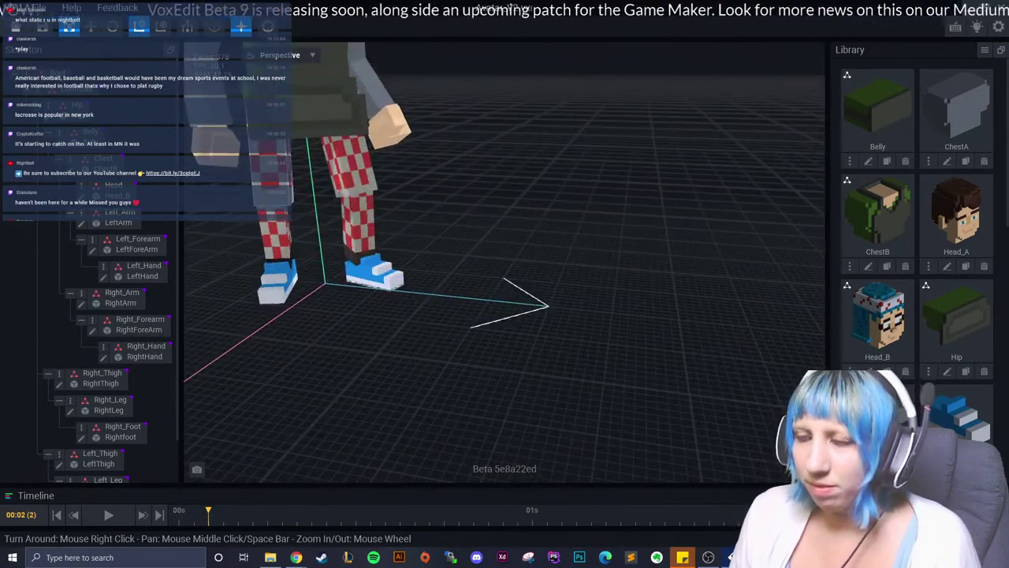
pyautogui.moveTo(338, 213); pyautogui.dragTo(426, 221, button='right')
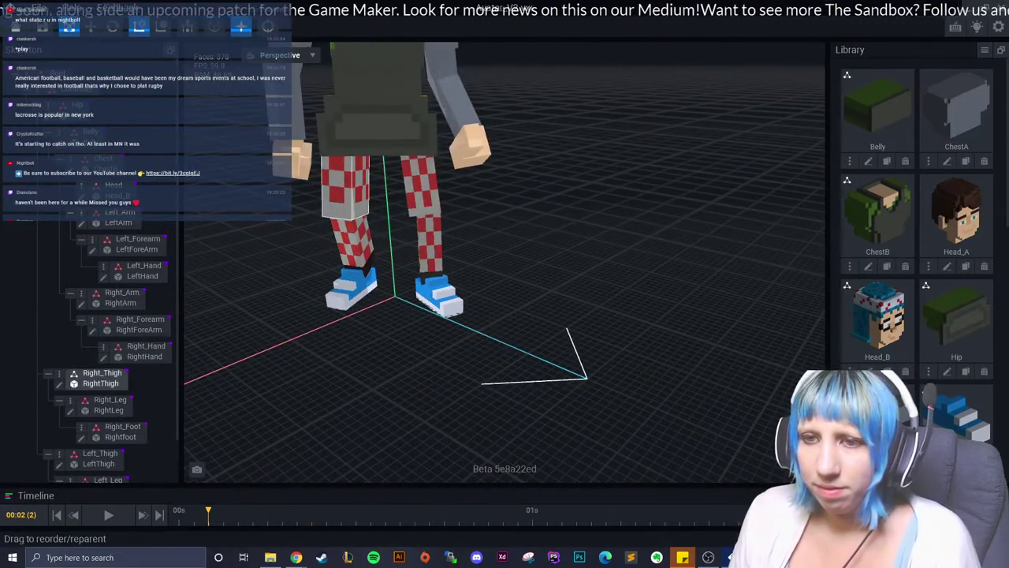
# Open RightThigh, eyedrop its grey, and repaint red patches grey.
pyautogui.click(59, 383)
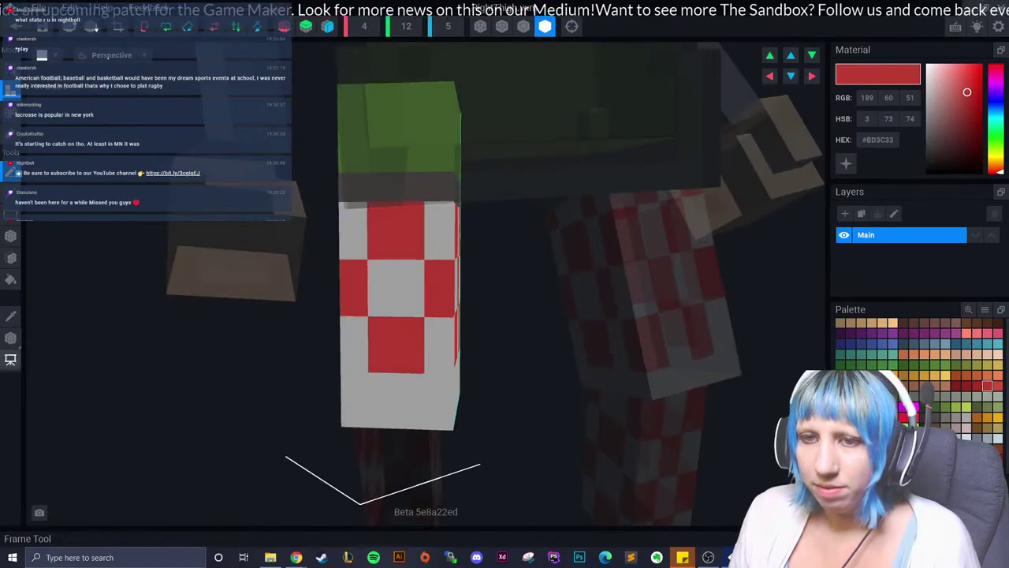
pyautogui.click(354, 386)
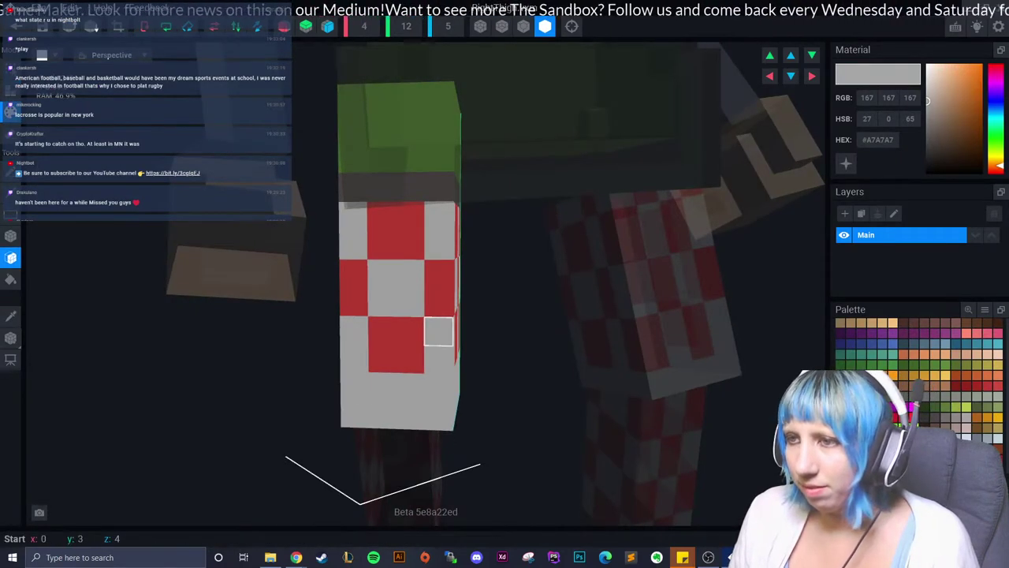
pyautogui.moveTo(341, 217); pyautogui.dragTo(438, 331)
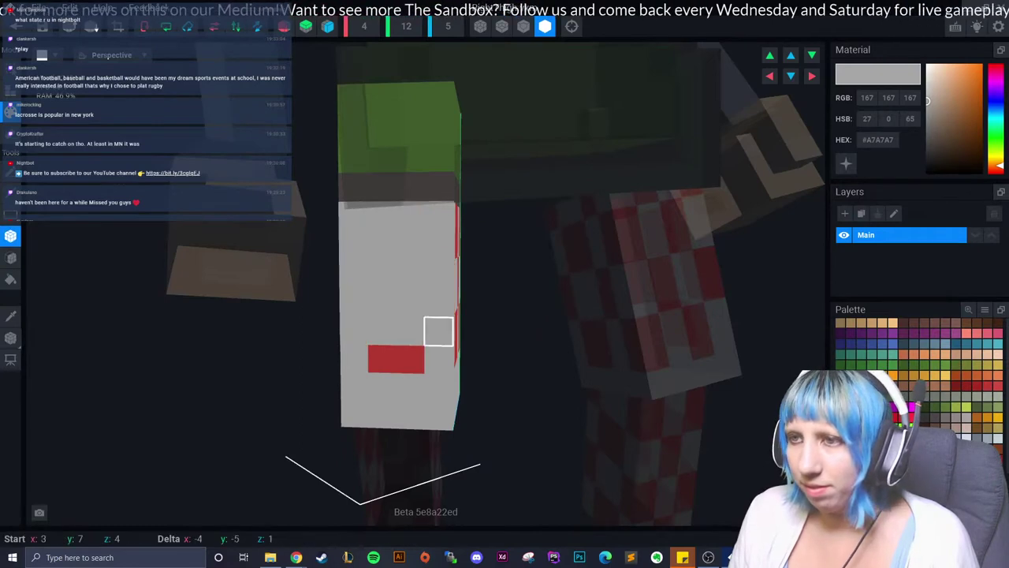
pyautogui.hotkey('ctrl', 'z')
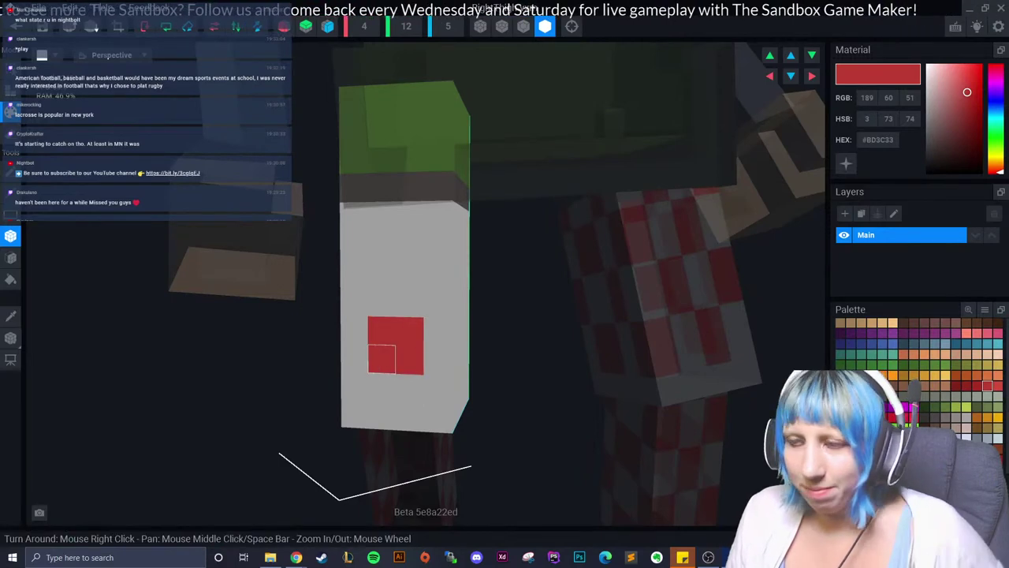
pyautogui.click(381, 360)
pyautogui.moveTo(409, 361); pyautogui.dragTo(439, 332, button='right')
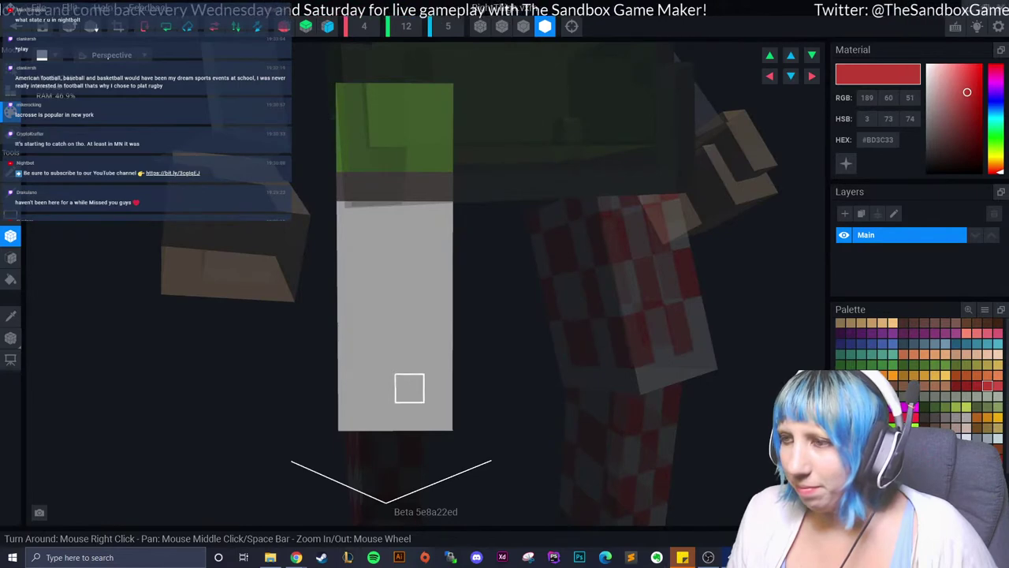
# Paint red voxel columns and squares into a checkerboard on the thigh's front face.
pyautogui.moveTo(409, 388); pyautogui.dragTo(409, 361)
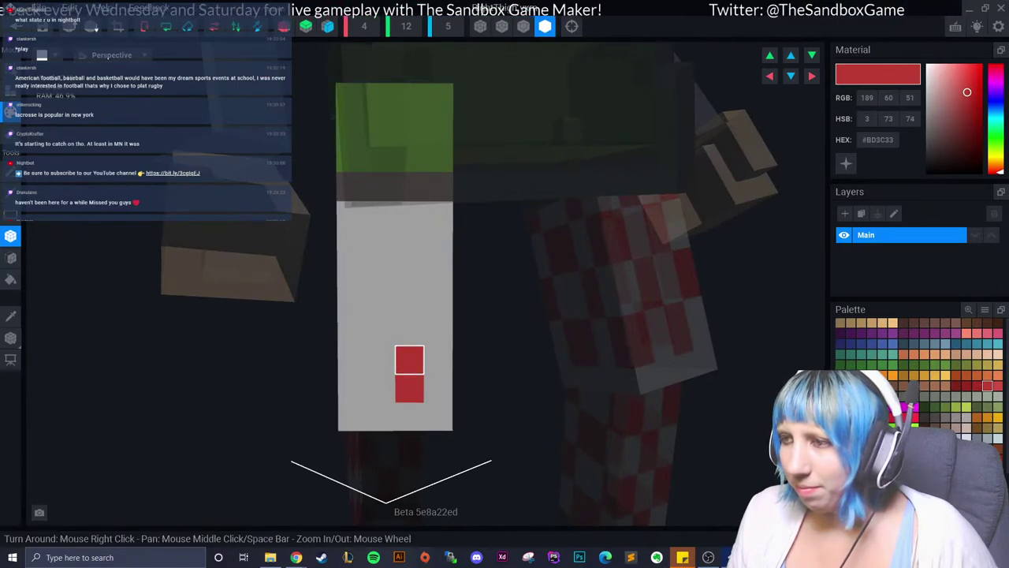
pyautogui.moveTo(352, 388); pyautogui.dragTo(352, 360)
pyautogui.moveTo(351, 361)
pyautogui.mouseDown(button='right')
pyautogui.moveTo(351, 327)
pyautogui.moveTo(377, 301)
pyautogui.mouseUp(button='right')
pyautogui.click(377, 331)
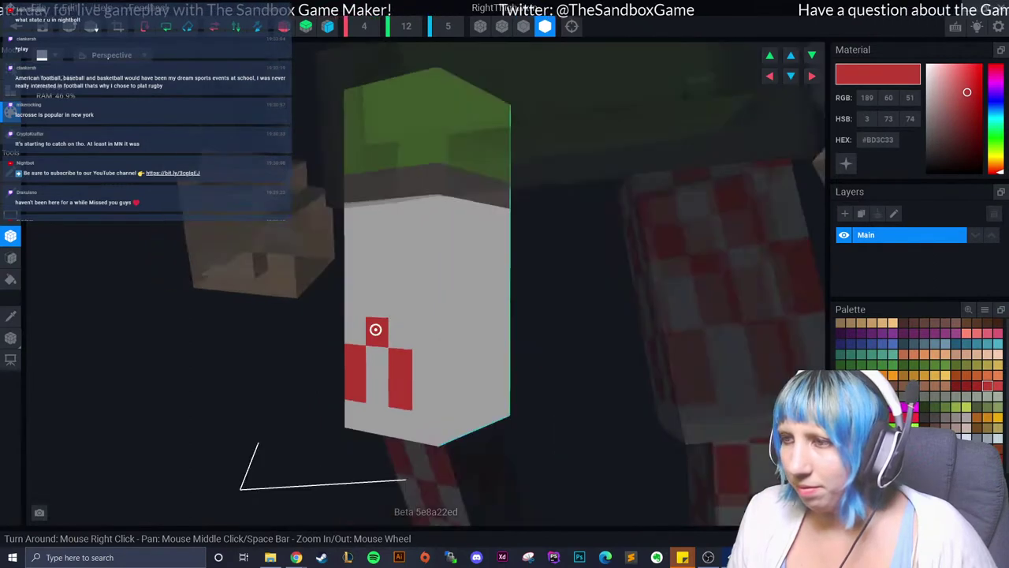
pyautogui.moveTo(424, 336); pyautogui.dragTo(424, 304)
pyautogui.moveTo(424, 305); pyautogui.dragTo(362, 272, button='right')
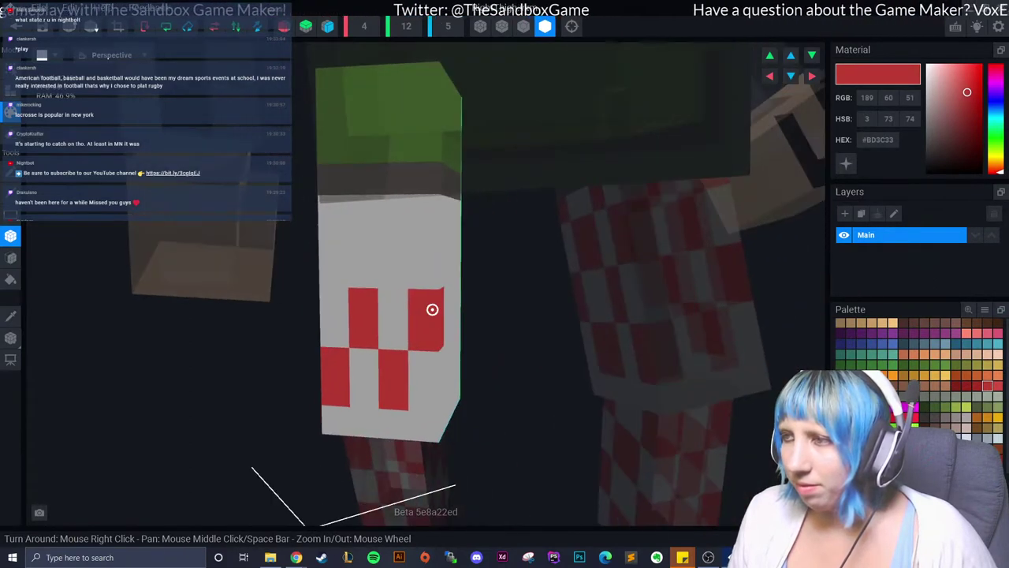
pyautogui.moveTo(363, 240); pyautogui.dragTo(424, 306)
pyautogui.moveTo(425, 306); pyautogui.dragTo(451, 319, button='right')
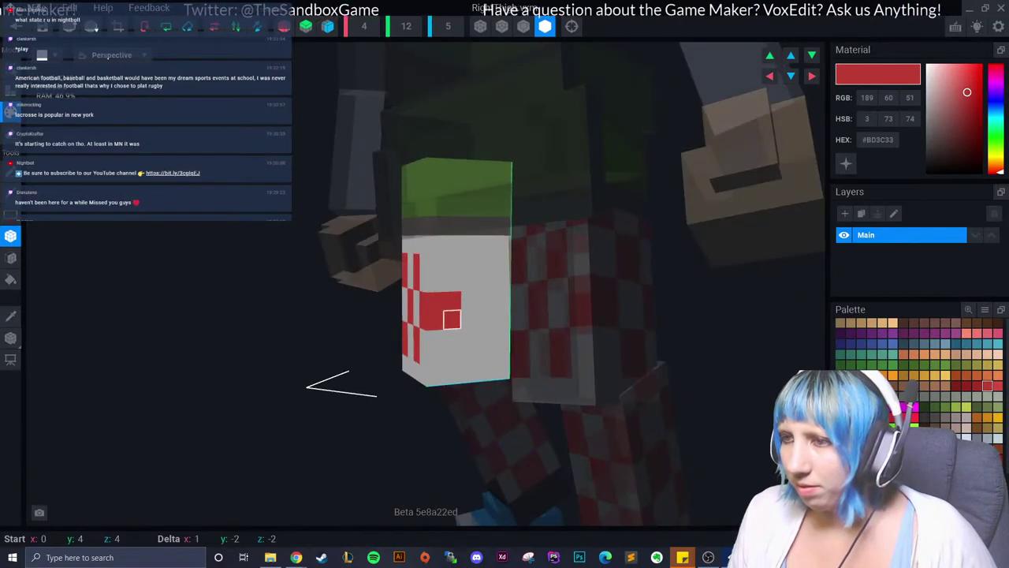
pyautogui.click(434, 319)
pyautogui.moveTo(435, 319); pyautogui.dragTo(453, 337, button='right')
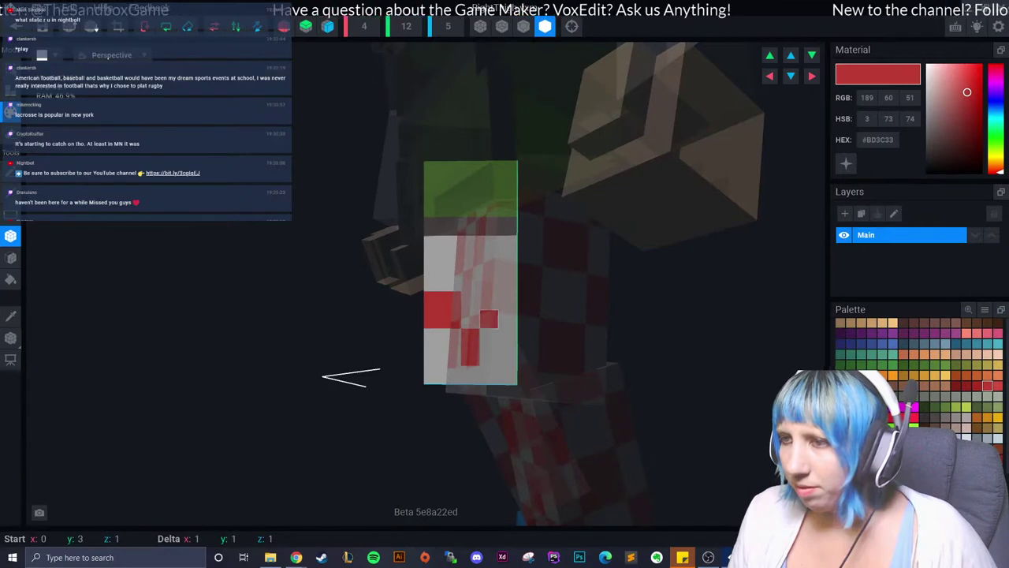
# Add red 2x2 checker squares on the side face and near the top, then inspect the pattern.
pyautogui.moveTo(489, 338); pyautogui.dragTo(493, 278, button='right')
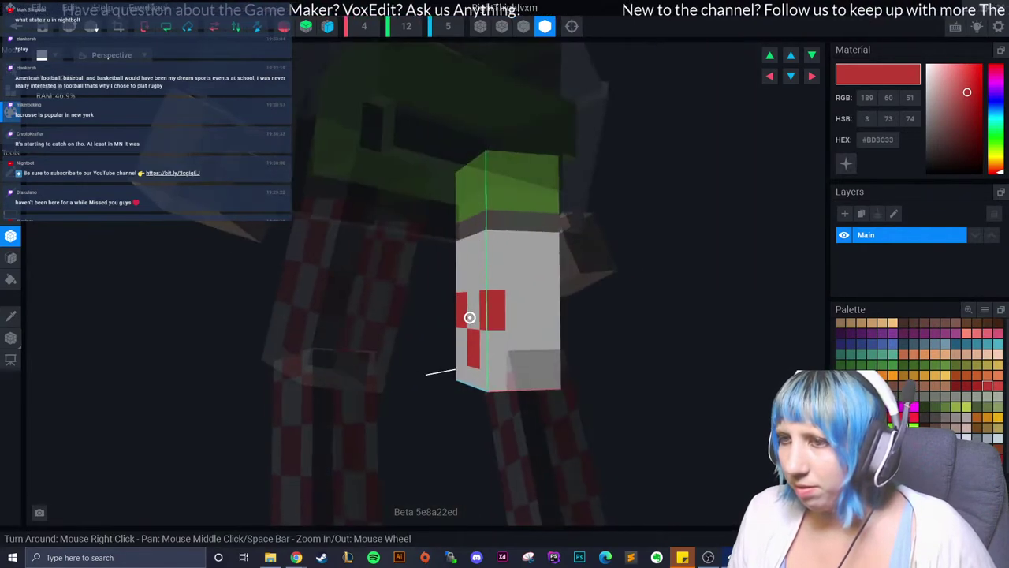
pyautogui.moveTo(494, 278); pyautogui.dragTo(514, 259)
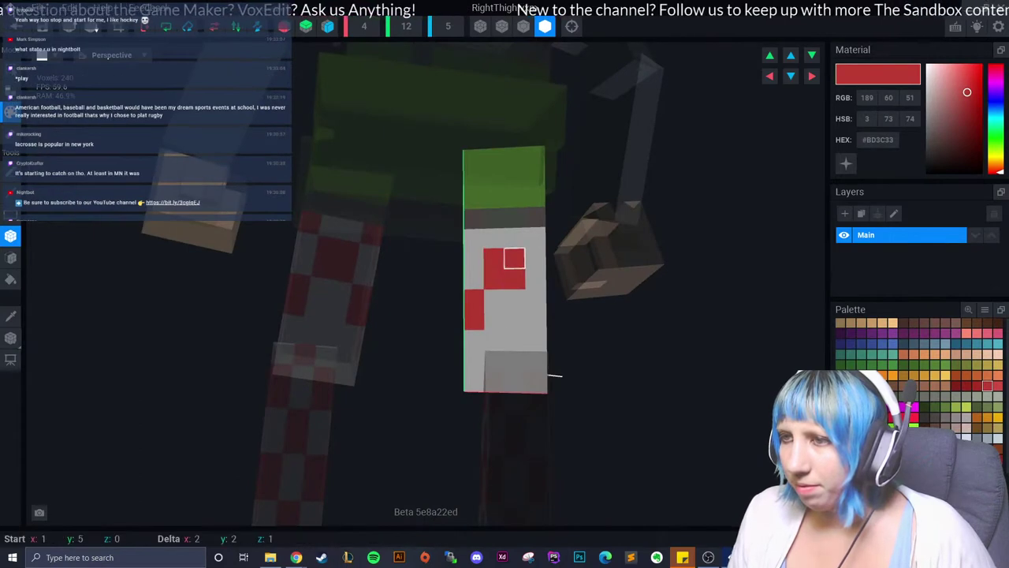
pyautogui.moveTo(535, 300); pyautogui.dragTo(535, 320)
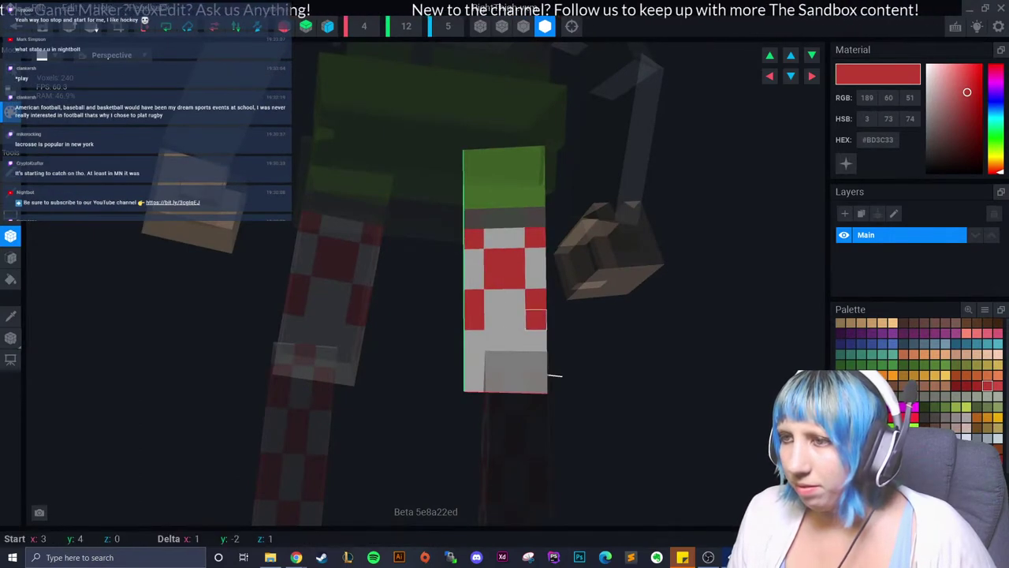
pyautogui.moveTo(535, 320); pyautogui.dragTo(523, 317, button='right')
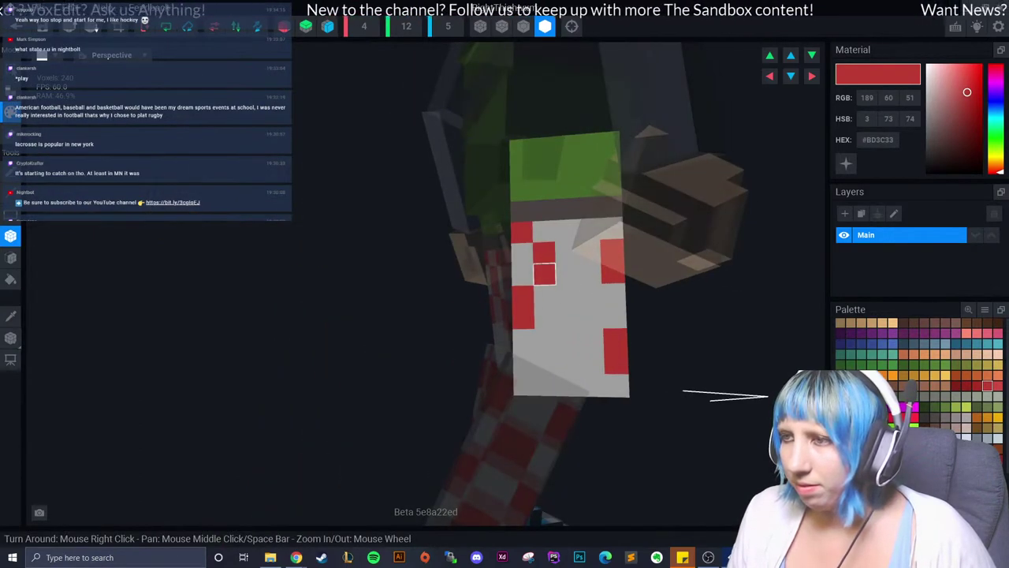
pyautogui.moveTo(544, 273); pyautogui.dragTo(567, 251, button='right')
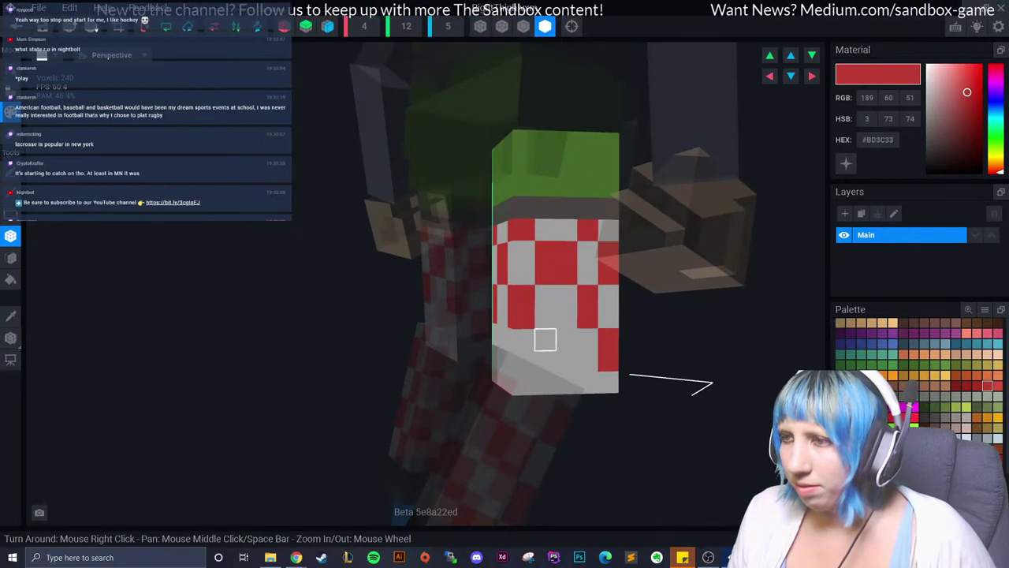
pyautogui.moveTo(563, 356)
pyautogui.mouseDown(button='right')
pyautogui.moveTo(519, 352)
pyautogui.moveTo(510, 276)
pyautogui.moveTo(473, 272)
pyautogui.mouseUp(button='right')
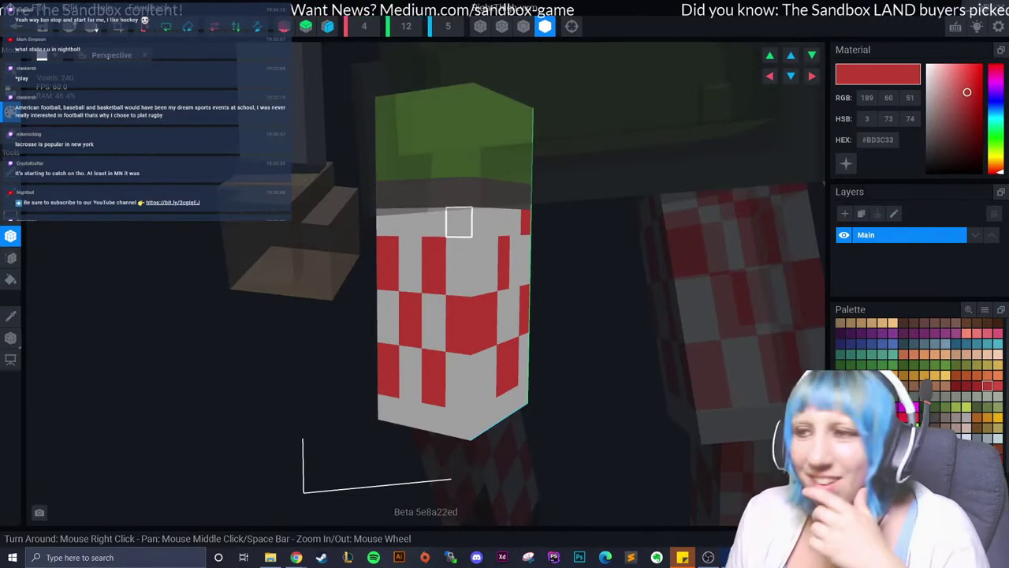
pyautogui.click(459, 223)
pyautogui.moveTo(410, 225)
pyautogui.mouseDown(button='right')
pyautogui.moveTo(434, 228)
pyautogui.moveTo(441, 248)
pyautogui.moveTo(435, 232)
pyautogui.moveTo(453, 234)
pyautogui.mouseUp(button='right')
pyautogui.click(495, 246)
pyautogui.scroll(-3, 495, 246)
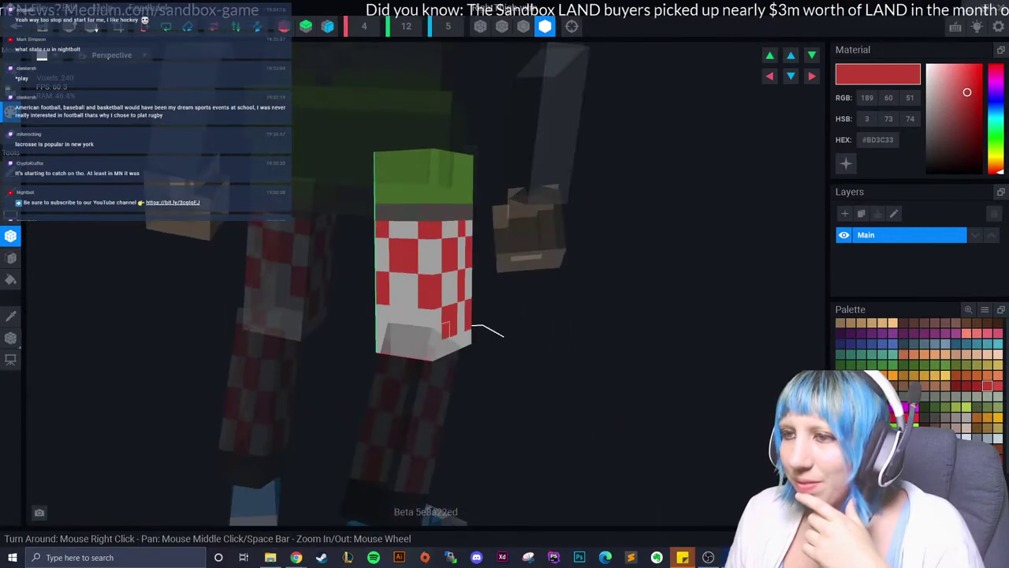
pyautogui.moveTo(395, 331); pyautogui.dragTo(378, 323, button='right')
# Save the thigh, turn the avatar to face front, and open the LeftArm model.
pyautogui.click(16, 31)
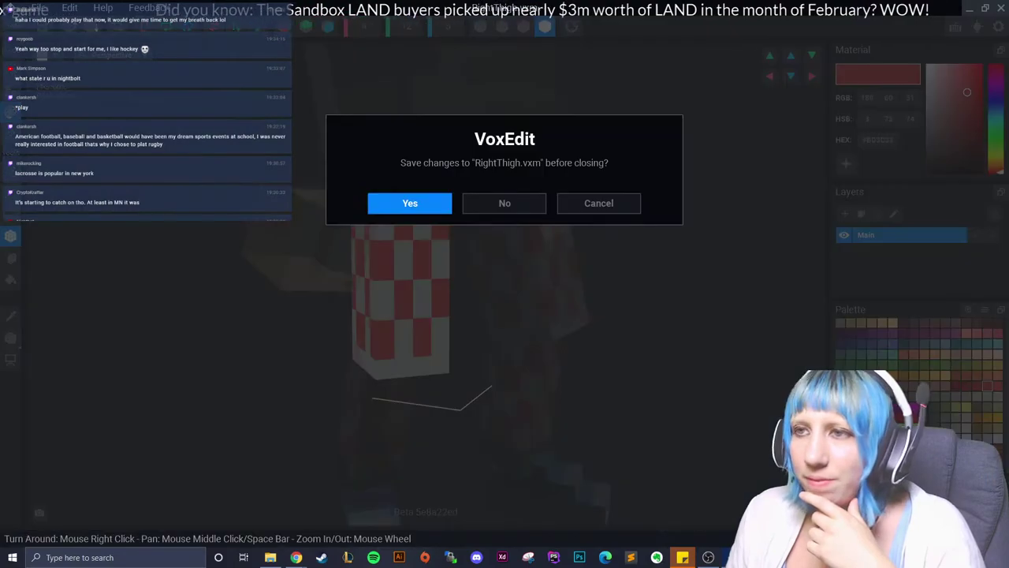
pyautogui.press('Return')
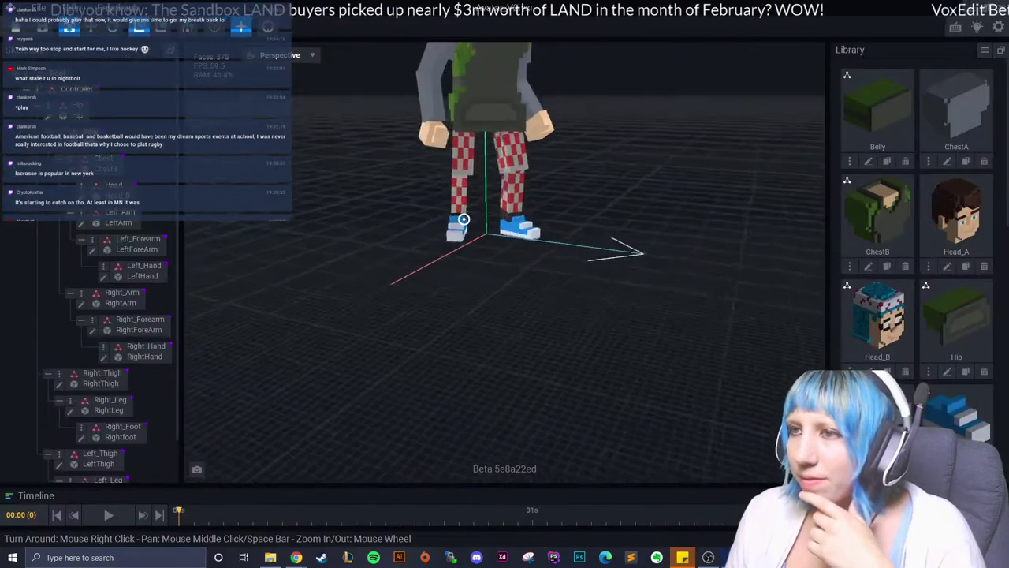
pyautogui.moveTo(505, 315); pyautogui.dragTo(441, 315, button='right')
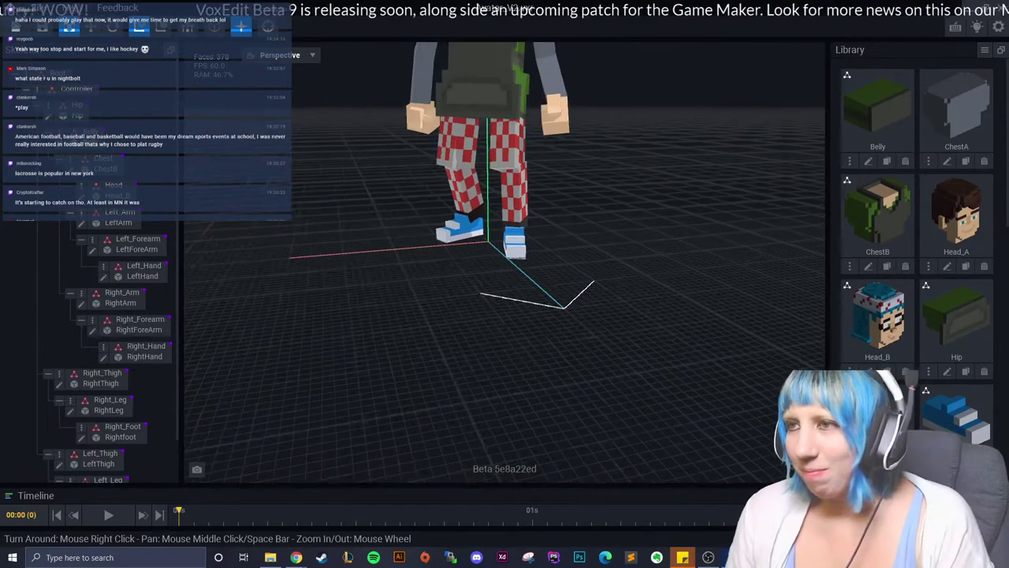
pyautogui.moveTo(504, 261); pyautogui.dragTo(552, 261, button='right')
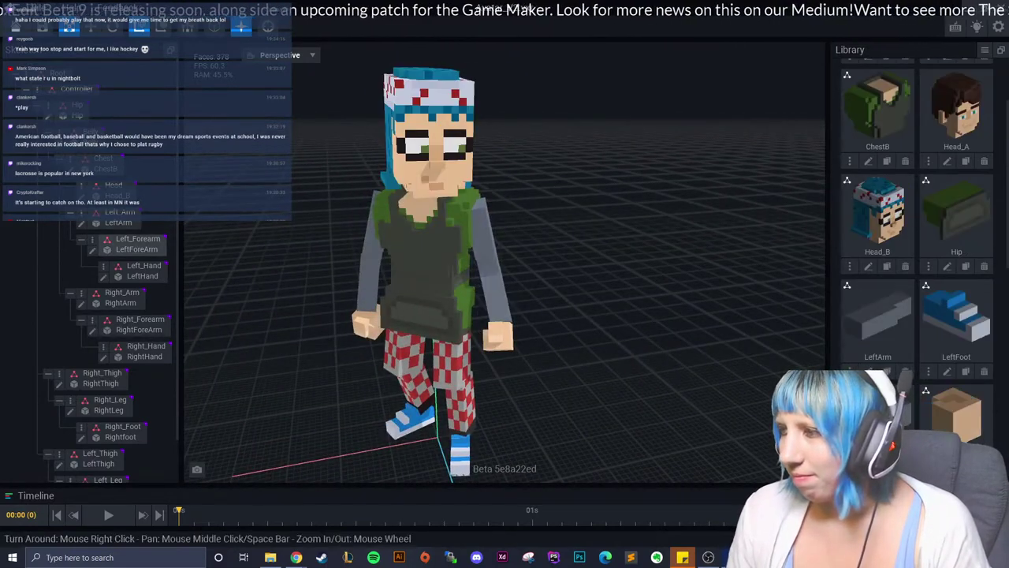
pyautogui.doubleClick(483, 237)
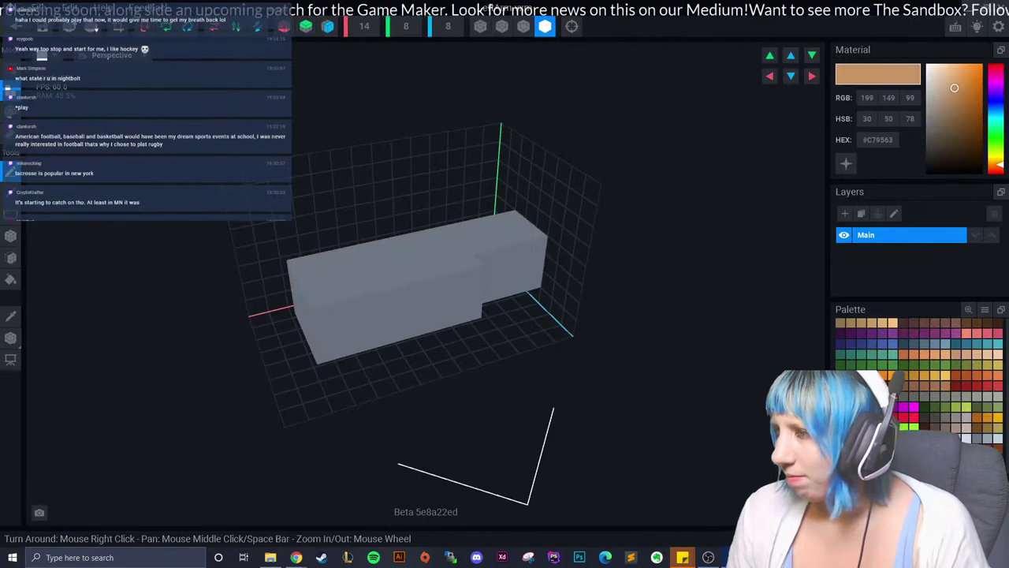
# Paint the arm's upper end dark green #486E2C and start adding green voxels on top.
pyautogui.click(924, 364)
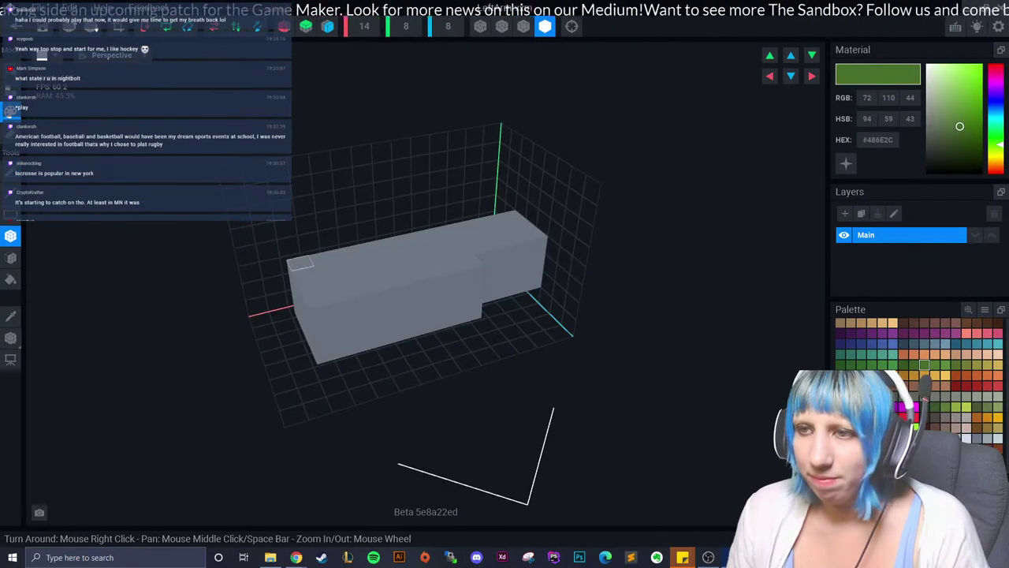
pyautogui.moveTo(299, 263); pyautogui.dragTo(390, 353)
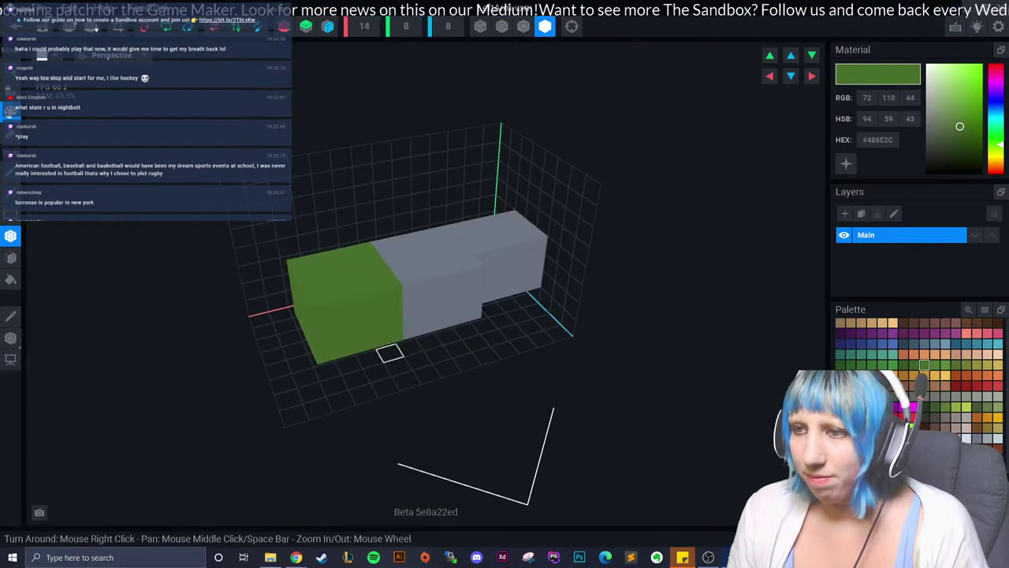
pyautogui.moveTo(390, 352); pyautogui.dragTo(344, 350, button='right')
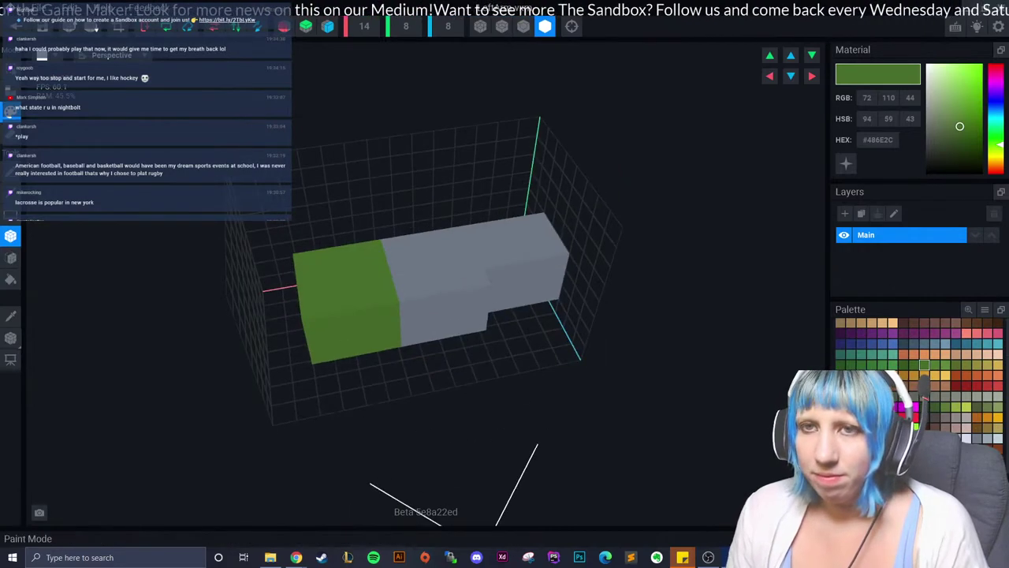
pyautogui.moveTo(303, 266); pyautogui.dragTo(304, 267, button='right')
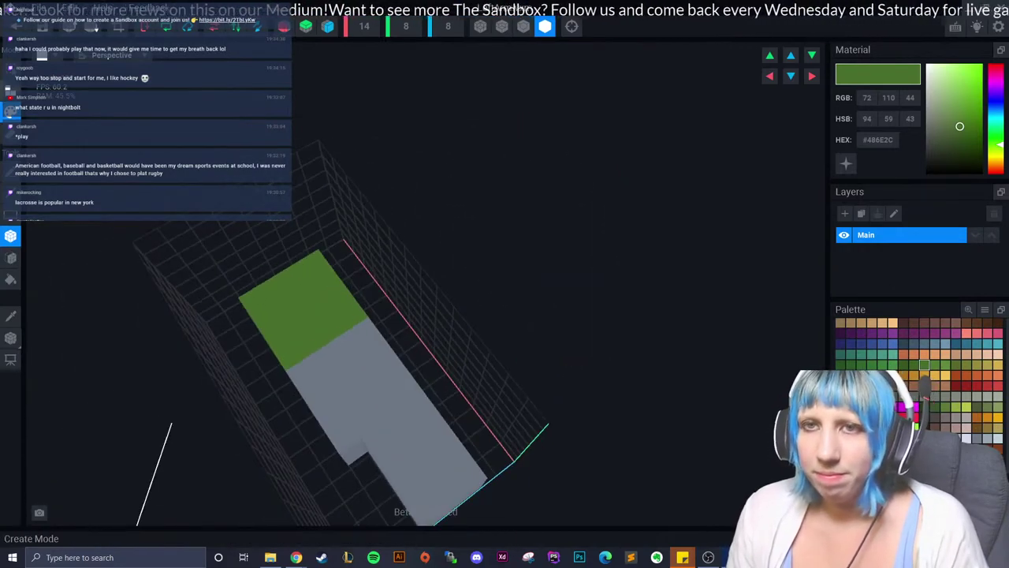
pyautogui.moveTo(293, 273); pyautogui.dragTo(290, 347)
pyautogui.moveTo(289, 347); pyautogui.dragTo(290, 346, button='right')
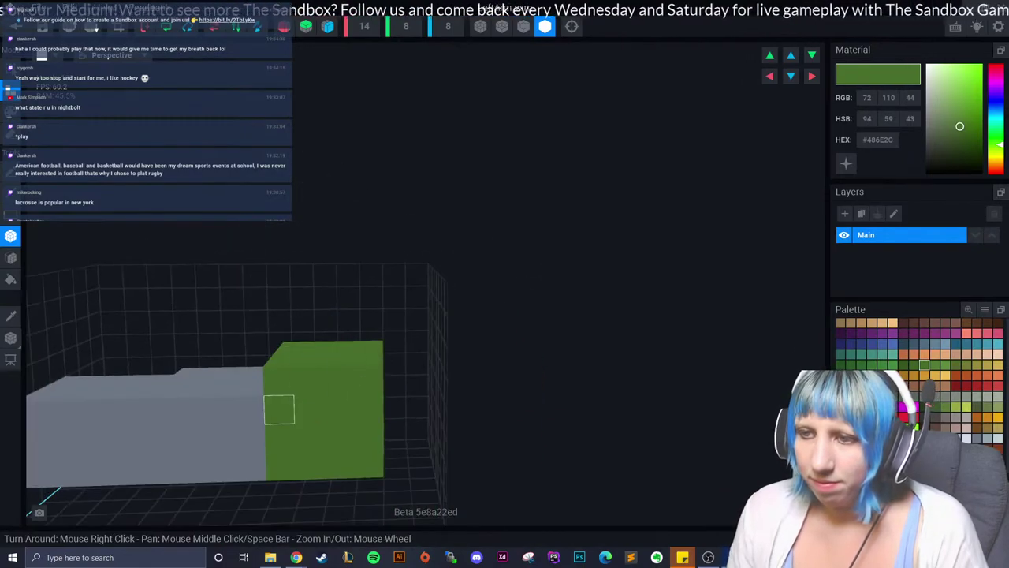
# Enlarge the green sleeve block outward and down to its lower edge.
pyautogui.moveTo(276, 408); pyautogui.dragTo(309, 438)
pyautogui.moveTo(368, 464); pyautogui.dragTo(349, 455)
pyautogui.moveTo(349, 455); pyautogui.dragTo(315, 280, button='right')
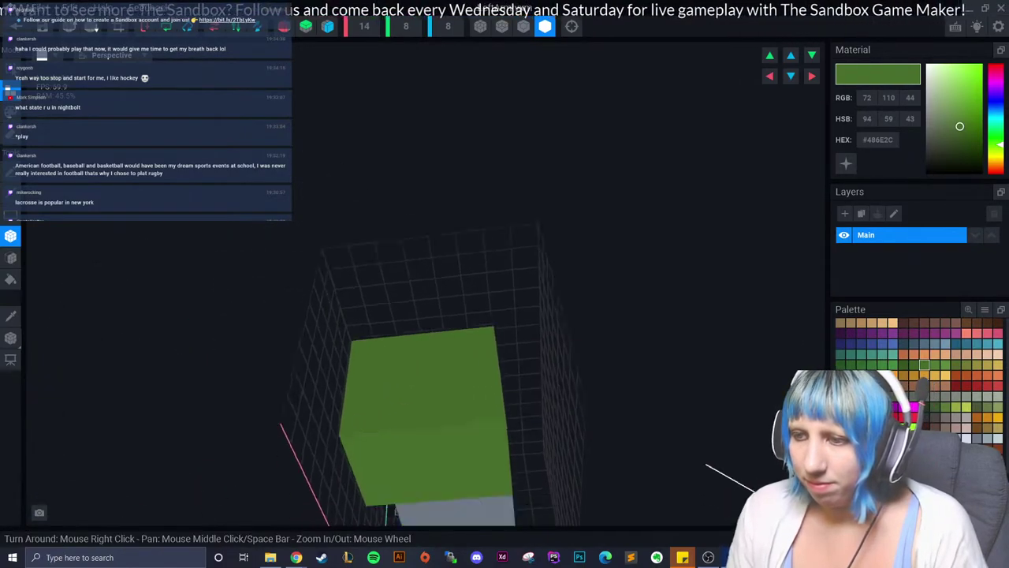
pyautogui.moveTo(315, 280); pyautogui.dragTo(362, 256)
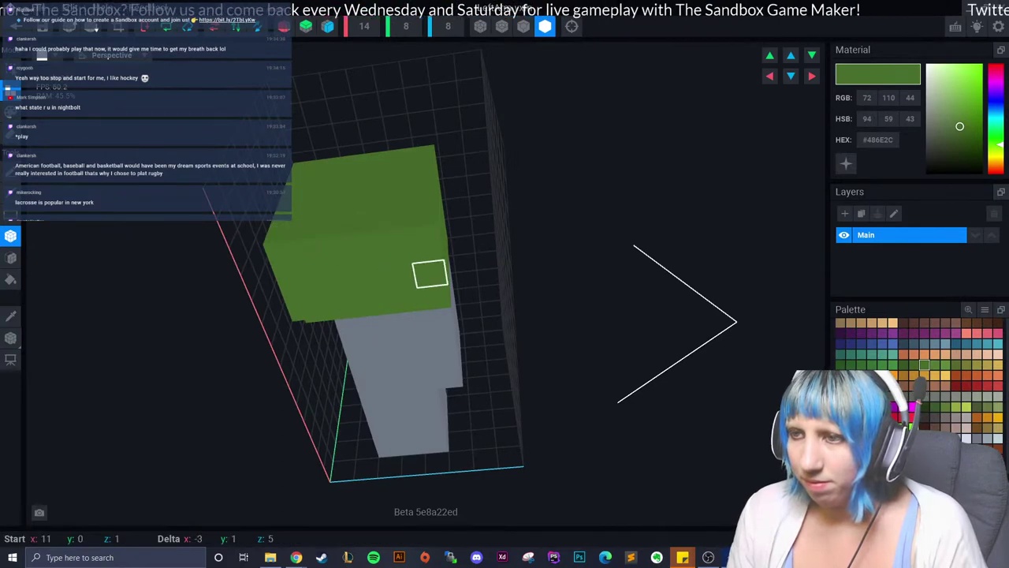
pyautogui.moveTo(430, 274); pyautogui.dragTo(434, 295)
pyautogui.moveTo(434, 295)
pyautogui.mouseDown(button='right')
pyautogui.moveTo(416, 291)
pyautogui.moveTo(420, 282)
pyautogui.mouseUp(button='right')
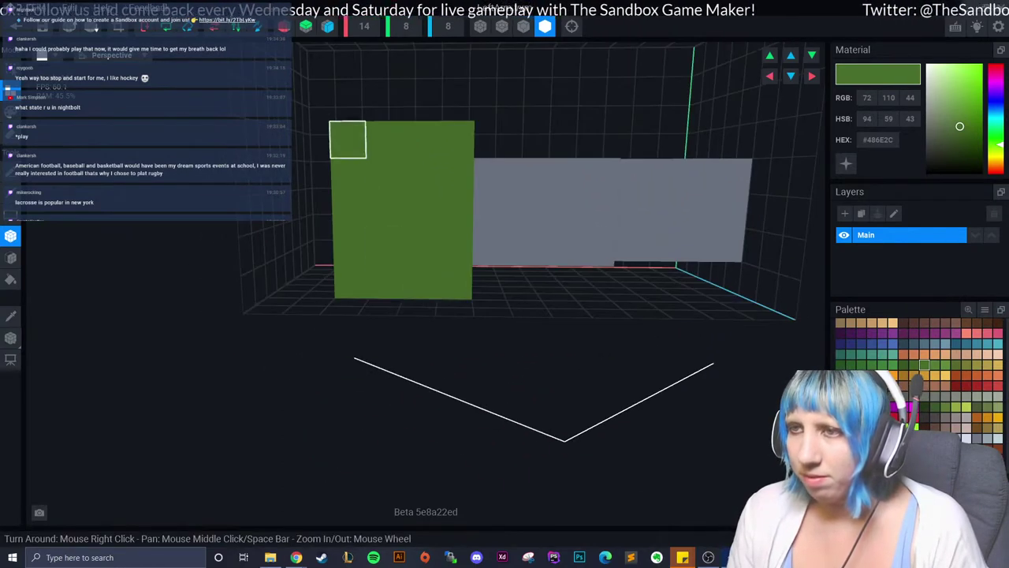
pyautogui.moveTo(347, 139); pyautogui.dragTo(453, 282)
pyautogui.moveTo(435, 273)
pyautogui.mouseDown(button='right')
pyautogui.moveTo(455, 286)
pyautogui.moveTo(475, 277)
pyautogui.moveTo(509, 335)
pyautogui.mouseUp(button='right')
pyautogui.scroll(-3, 454, 287)
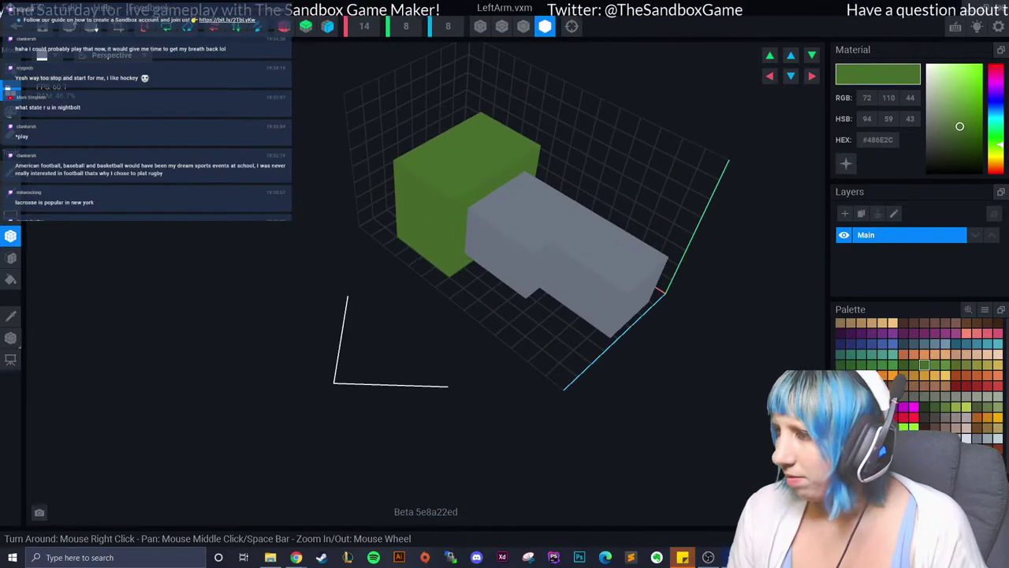
pyautogui.scroll(2, 471, 391)
pyautogui.scroll(2, 471, 390)
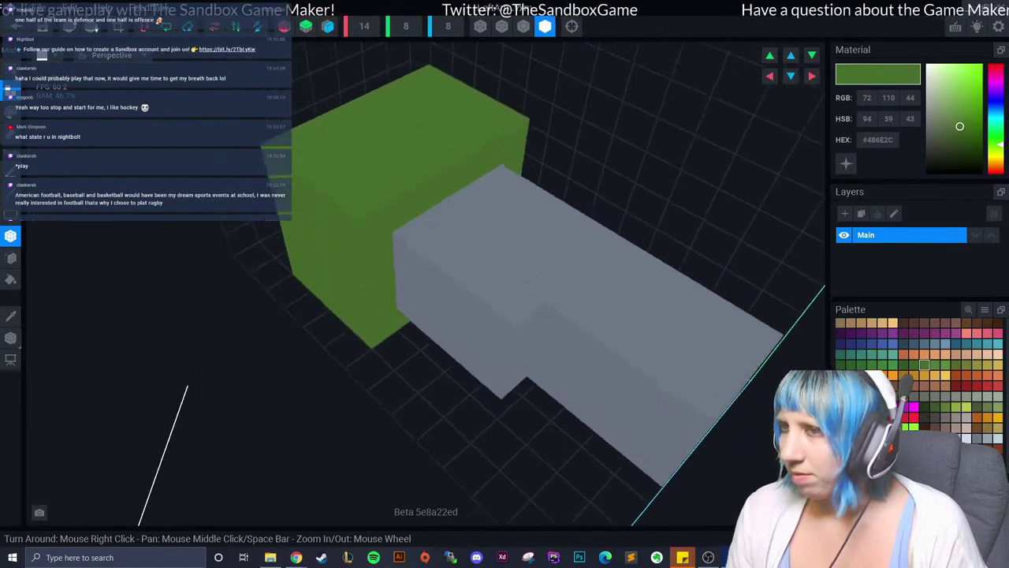
pyautogui.scroll(2, 471, 391)
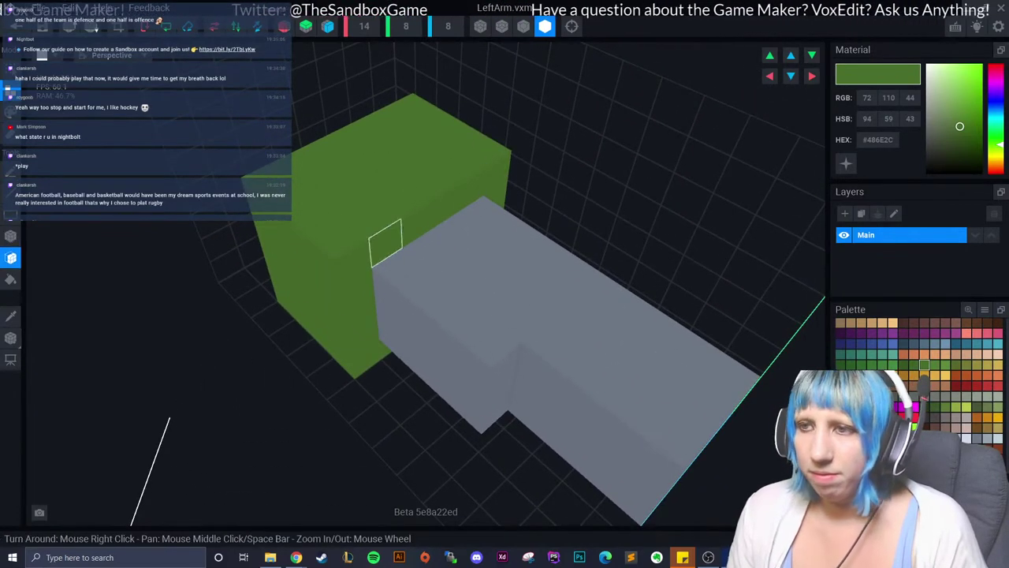
pyautogui.moveTo(416, 225); pyautogui.dragTo(459, 237, button='right')
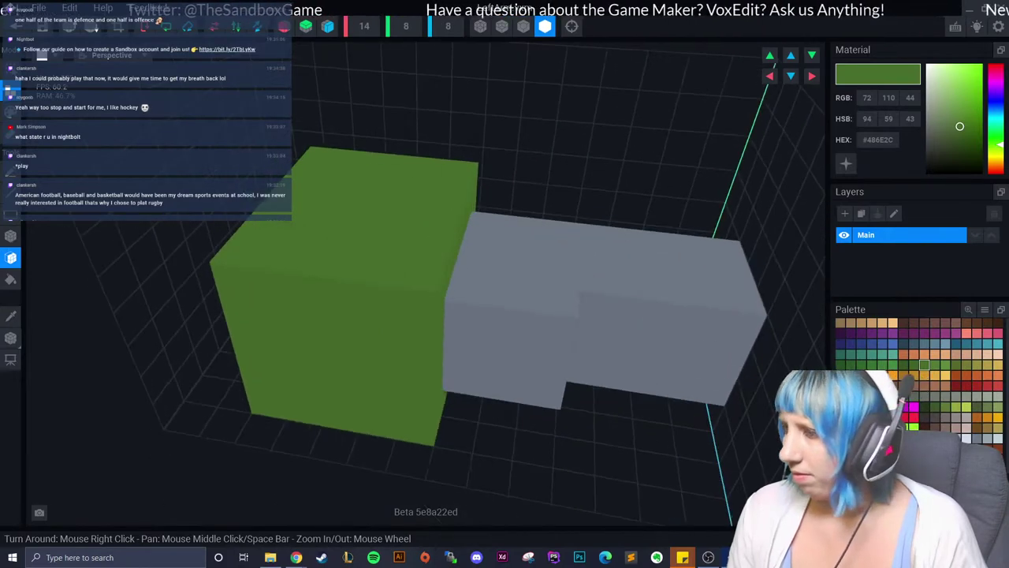
# Fill the remaining grey part of the arm with peach #F9CC9F.
pyautogui.click(893, 323)
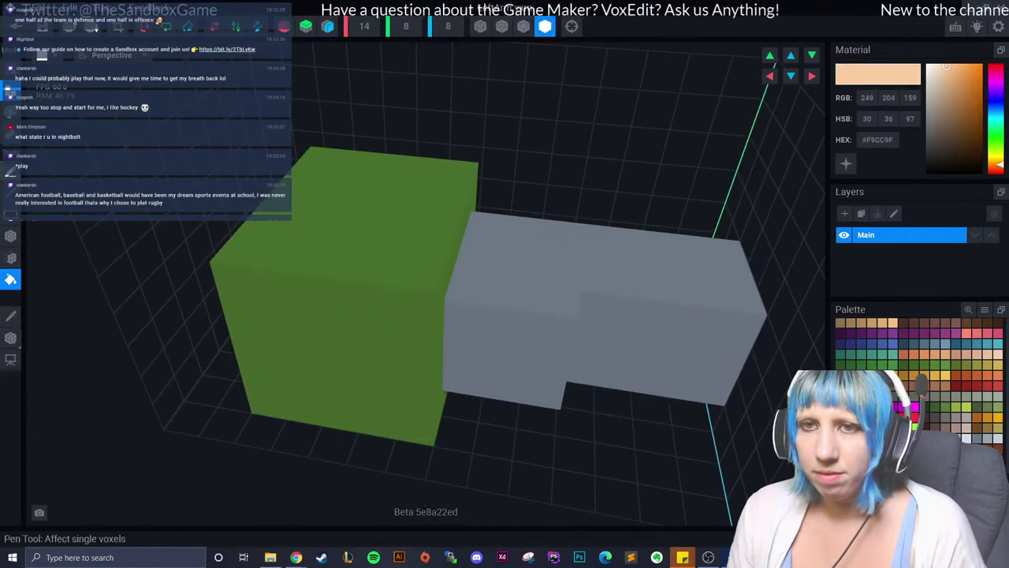
pyautogui.click(548, 329)
pyautogui.moveTo(548, 329); pyautogui.dragTo(460, 239, button='right')
# Save LeftArm.vxm and orbit the avatar to look at the arm.
pyautogui.click(16, 26)
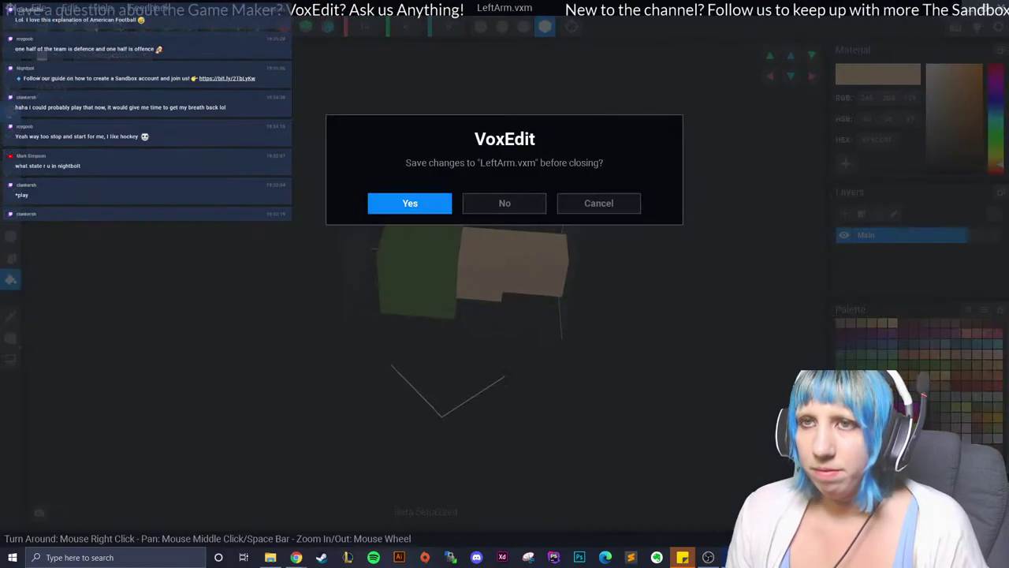
pyautogui.press('Return')
pyautogui.moveTo(463, 239)
pyautogui.mouseDown(button='right')
pyautogui.moveTo(452, 214)
pyautogui.moveTo(501, 213)
pyautogui.mouseUp(button='right')
# Zoom in on the new green sleeve, then reopen LeftArm for editing.
pyautogui.scroll(2, 463, 239)
pyautogui.scroll(1, 463, 239)
pyautogui.scroll(2, 463, 239)
pyautogui.scroll(-2, 462, 239)
pyautogui.scroll(-2, 462, 239)
pyautogui.scroll(2, 501, 213)
pyautogui.scroll(2, 501, 213)
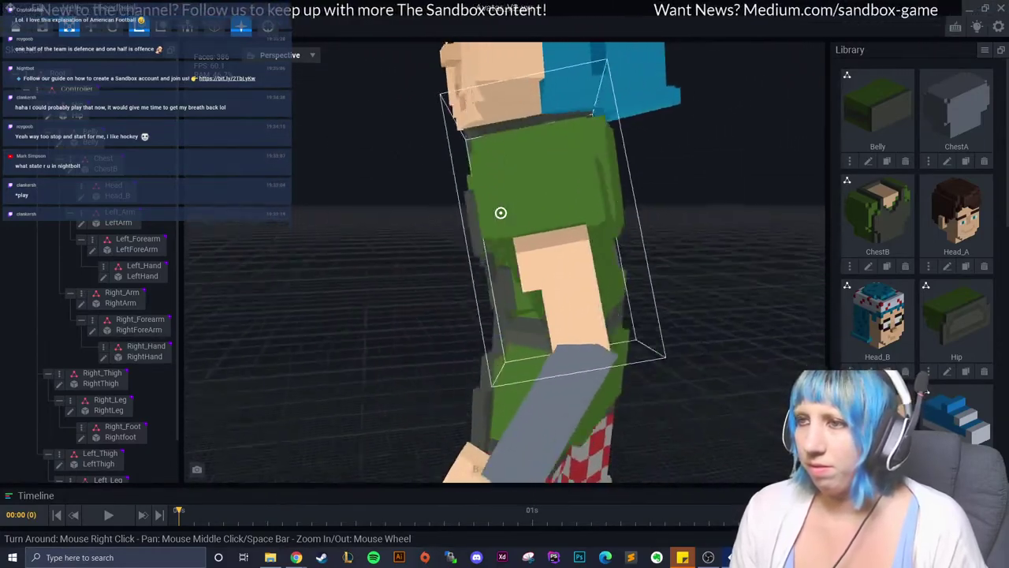
pyautogui.moveTo(501, 213); pyautogui.dragTo(552, 221, button='right')
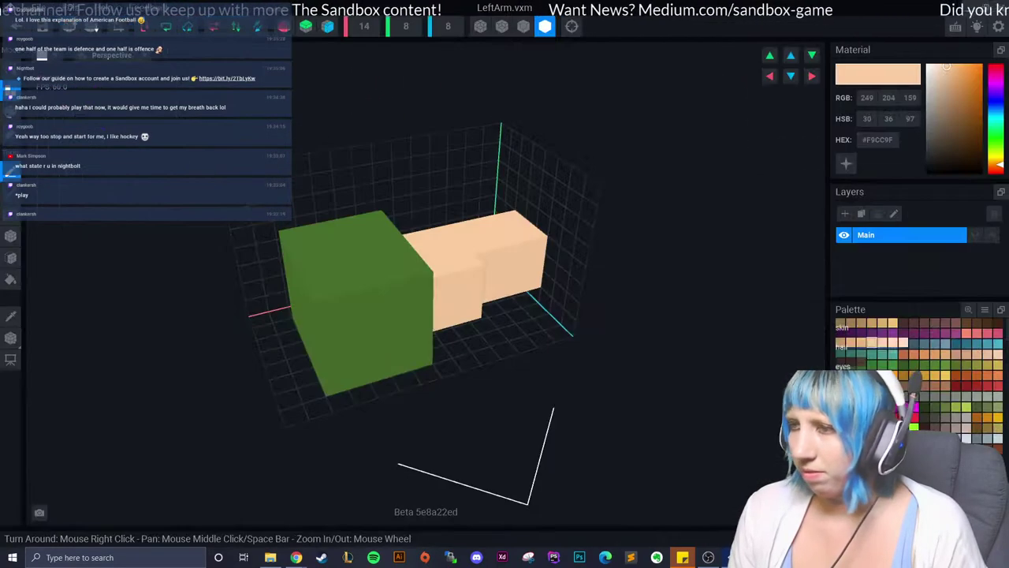
# Box-add green voxels over the upper peach arm to lengthen the sleeve.
pyautogui.moveTo(423, 342); pyautogui.dragTo(279, 334, button='right')
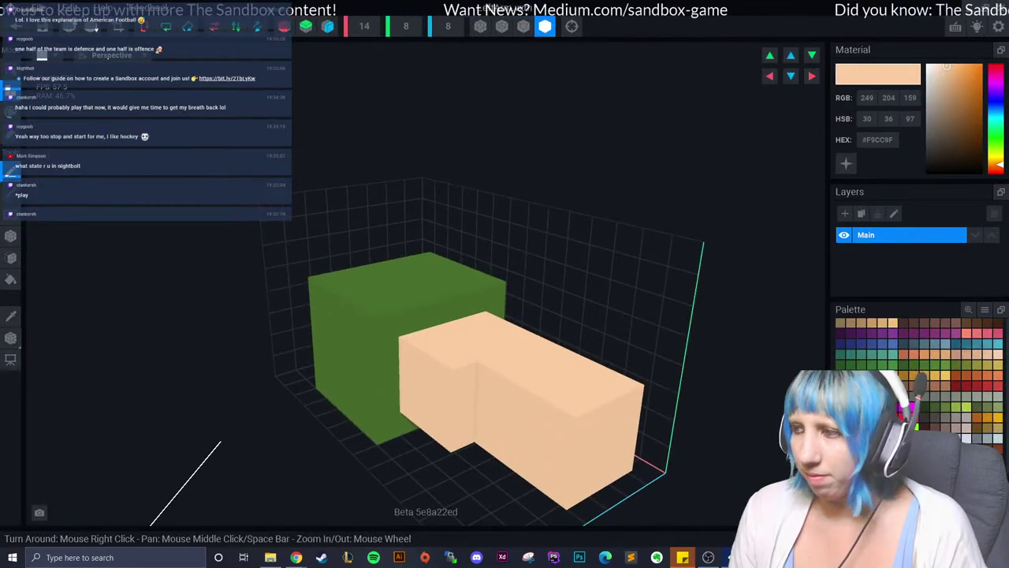
pyautogui.click(924, 365)
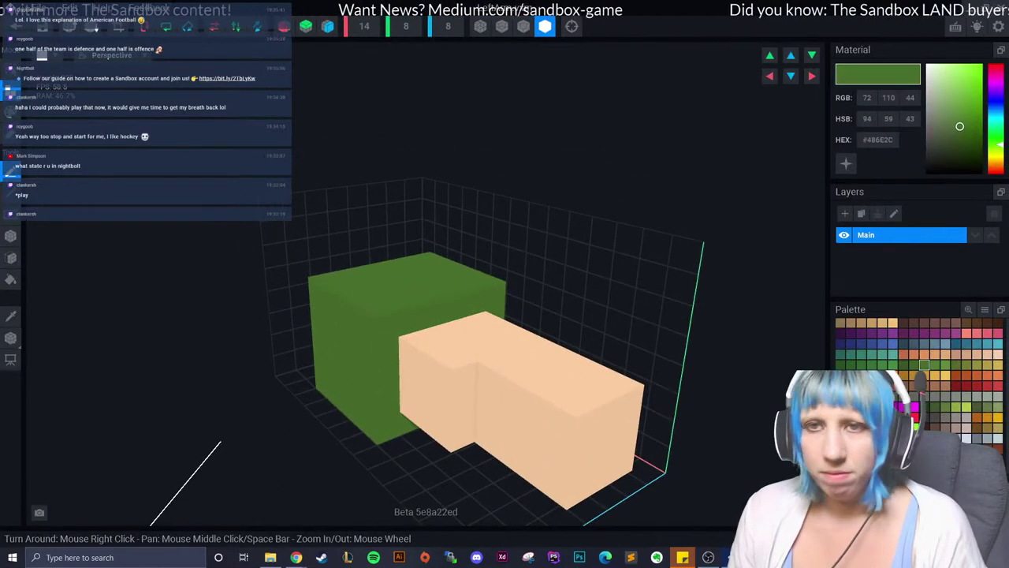
pyautogui.click(11, 235)
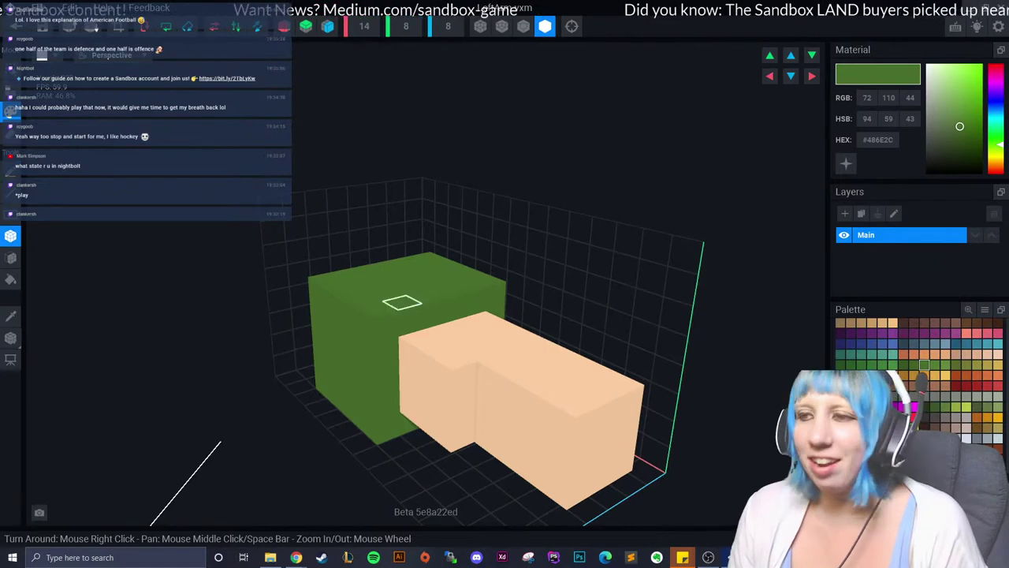
pyautogui.moveTo(402, 302); pyautogui.dragTo(477, 311, button='right')
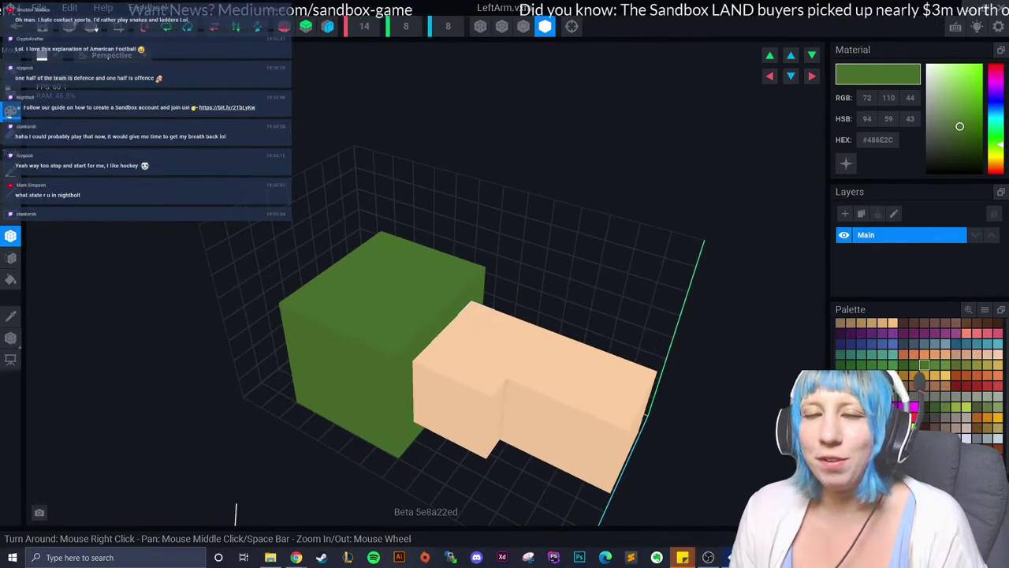
pyautogui.moveTo(475, 313); pyautogui.dragTo(423, 416)
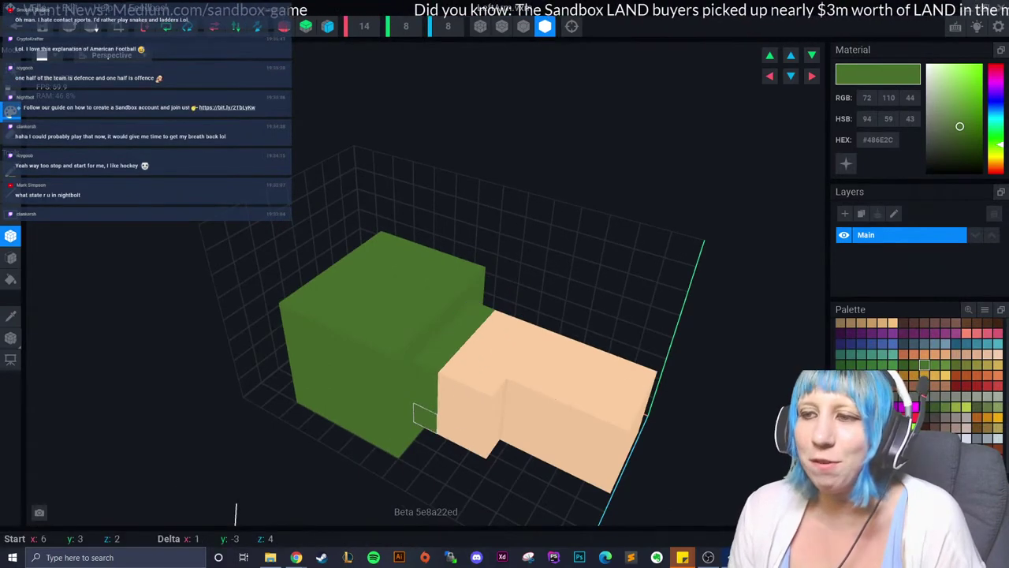
pyautogui.moveTo(432, 433); pyautogui.dragTo(432, 438, button='right')
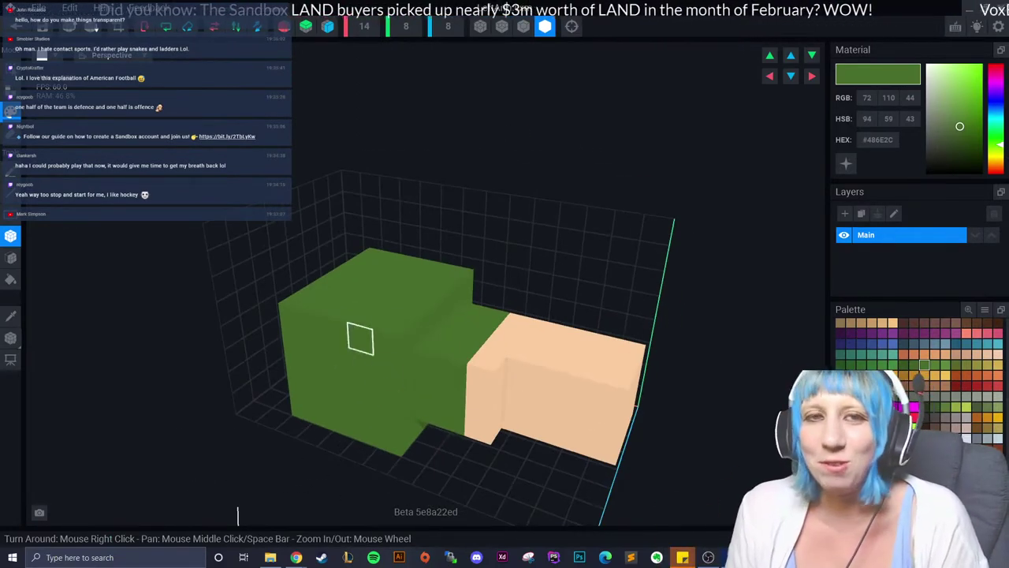
# Save LeftArm.vxm and return to the full avatar.
pyautogui.scroll(2, 233, 331)
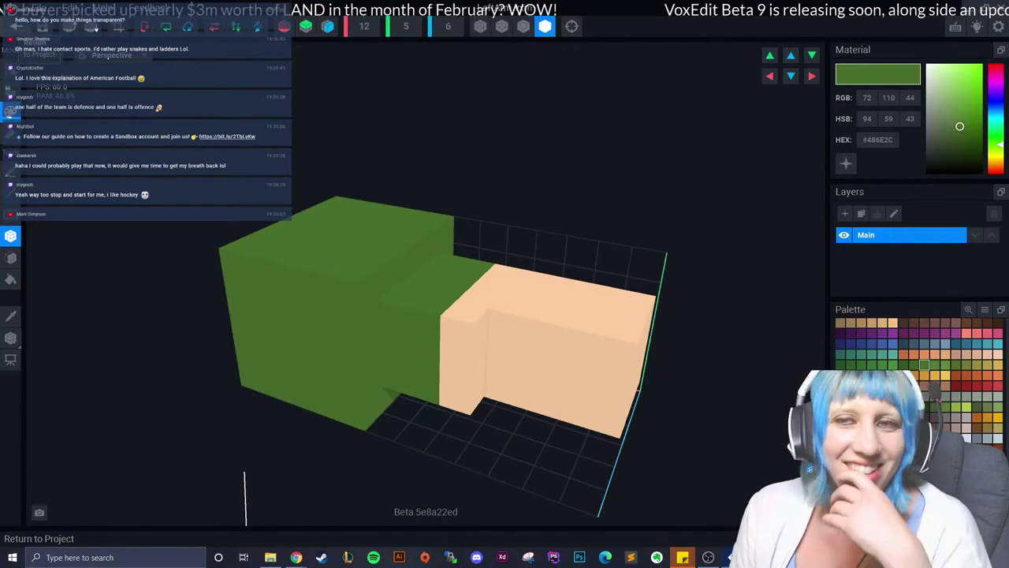
pyautogui.click(16, 26)
pyautogui.click(410, 203)
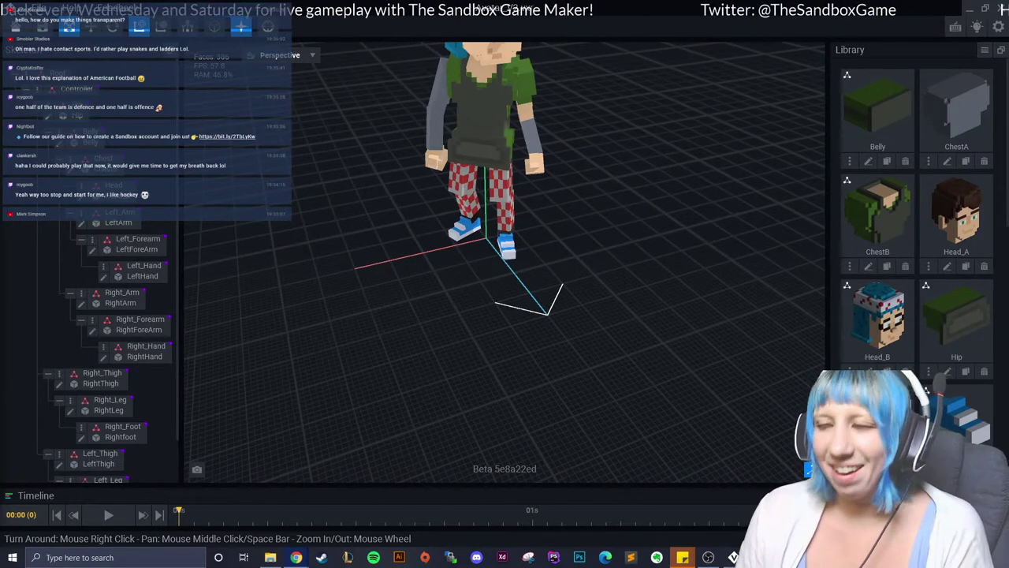
# Open the left forearm, bucket-fill the grey block with peach, and save it.
pyautogui.scroll(3, 505, 260)
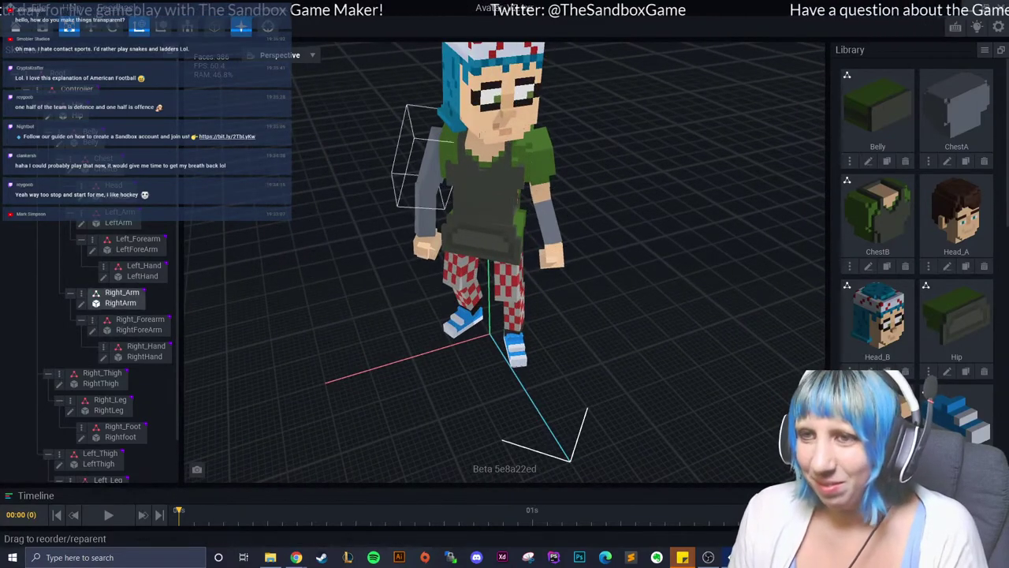
pyautogui.doubleClick(138, 241)
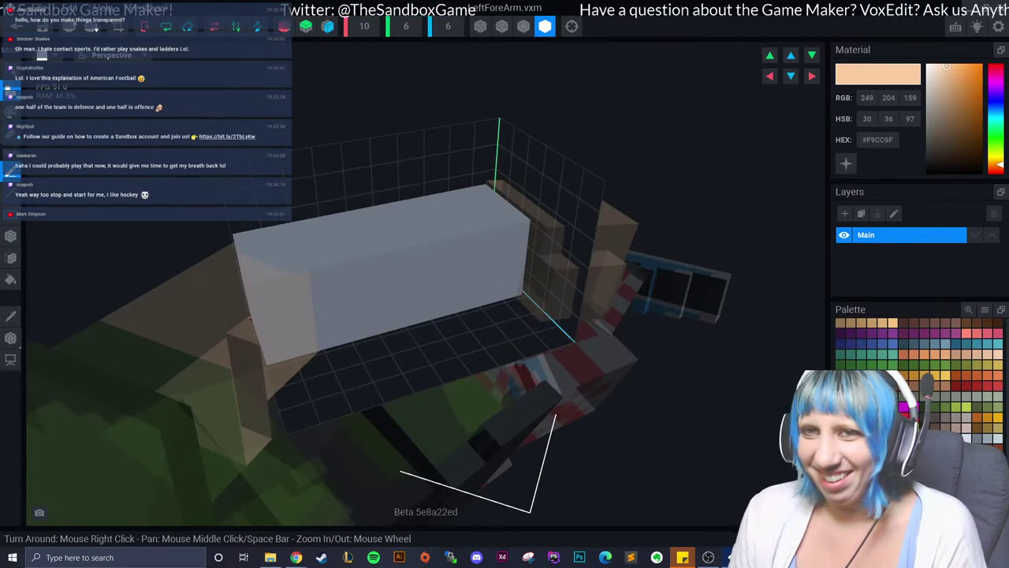
pyautogui.click(11, 257)
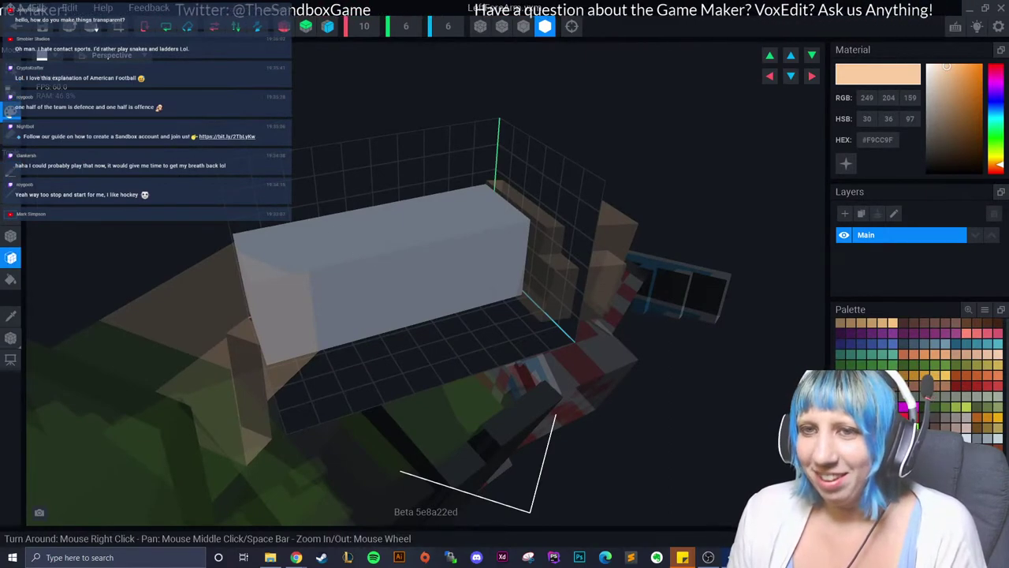
pyautogui.click(11, 280)
pyautogui.click(481, 255)
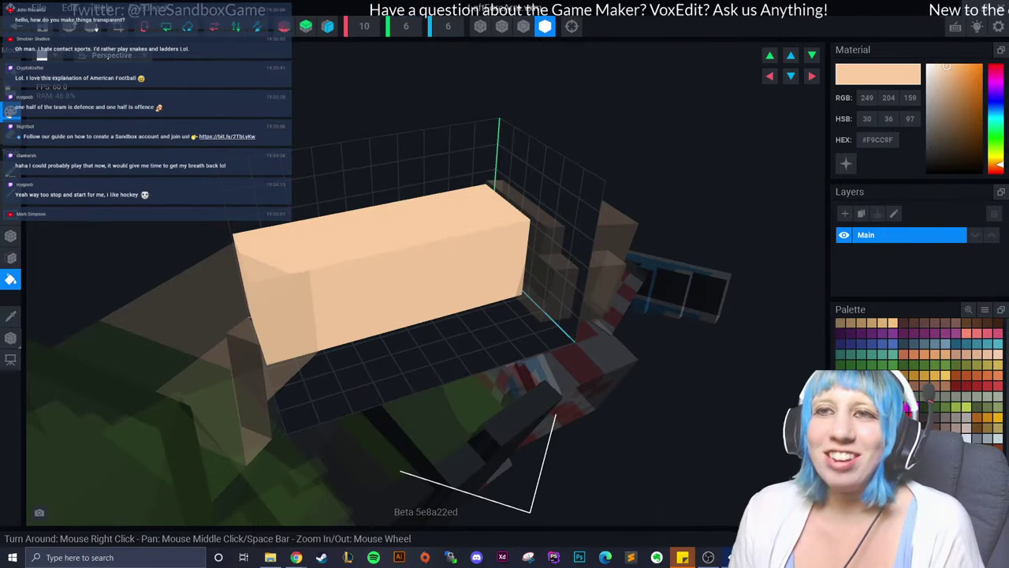
pyautogui.click(16, 28)
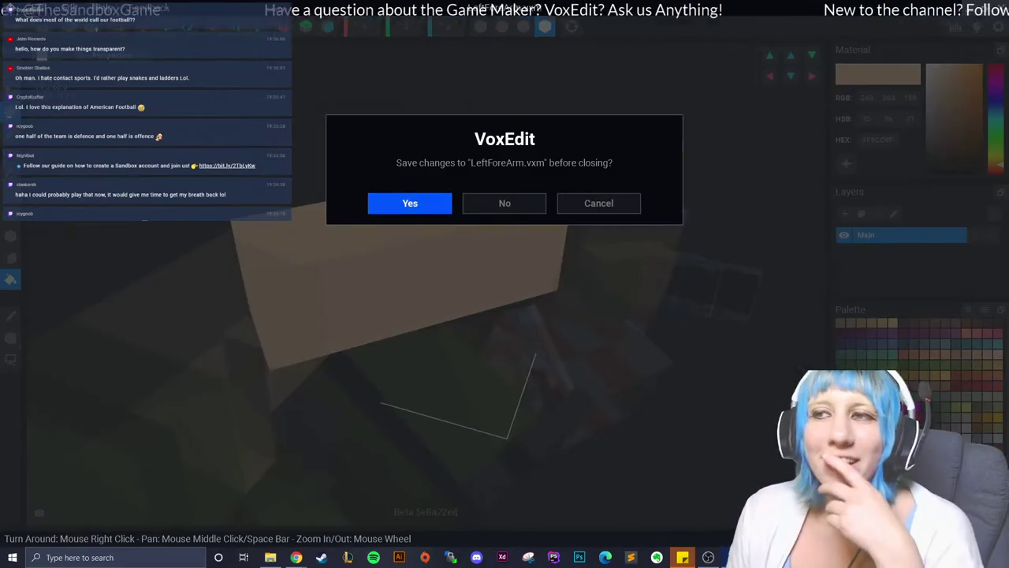
pyautogui.press('Return')
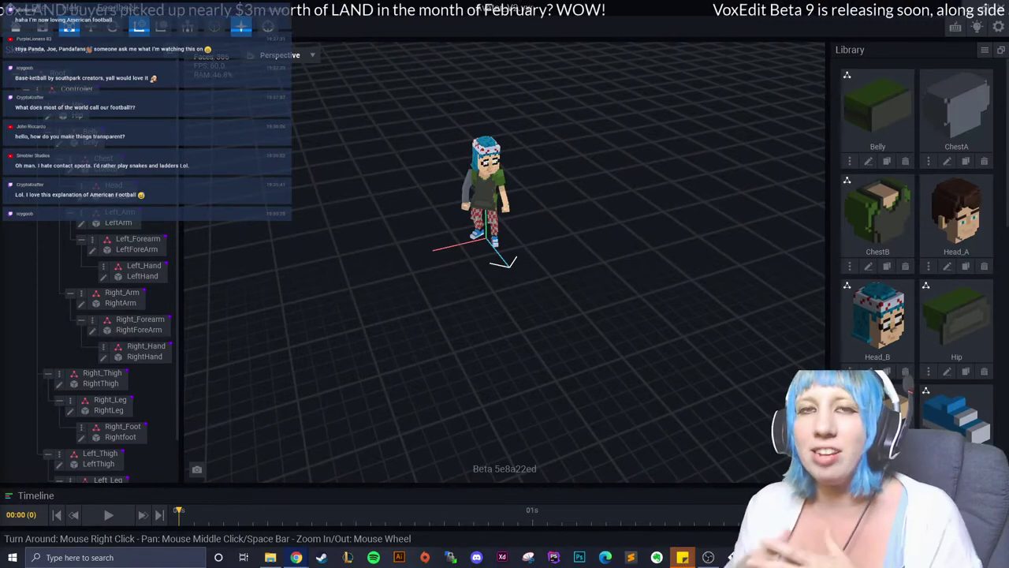
# Switch to the Chrome Google Drive screenshot preview and zoom in on the image.
pyautogui.hotkey('alt', 'Tab')
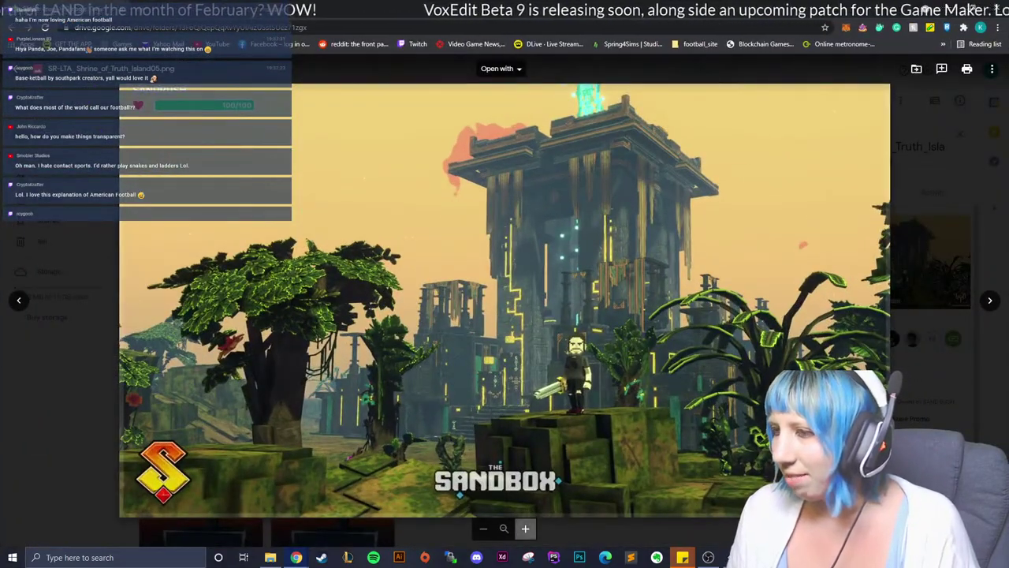
pyautogui.click(526, 528)
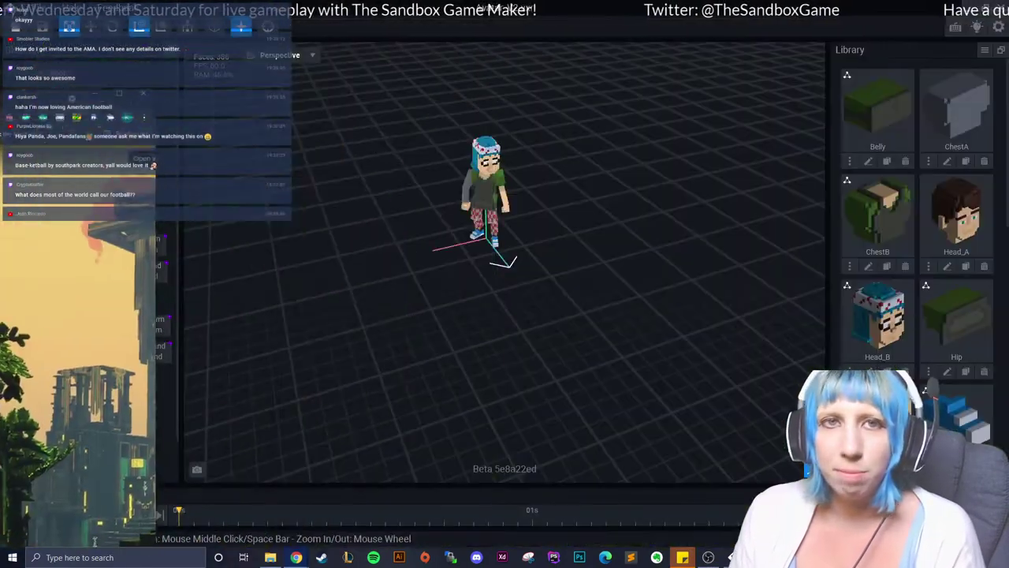
# Switch back to the Avatar_V2.vxr project in VoxEdit.
pyautogui.hotkey('alt', 'Tab')
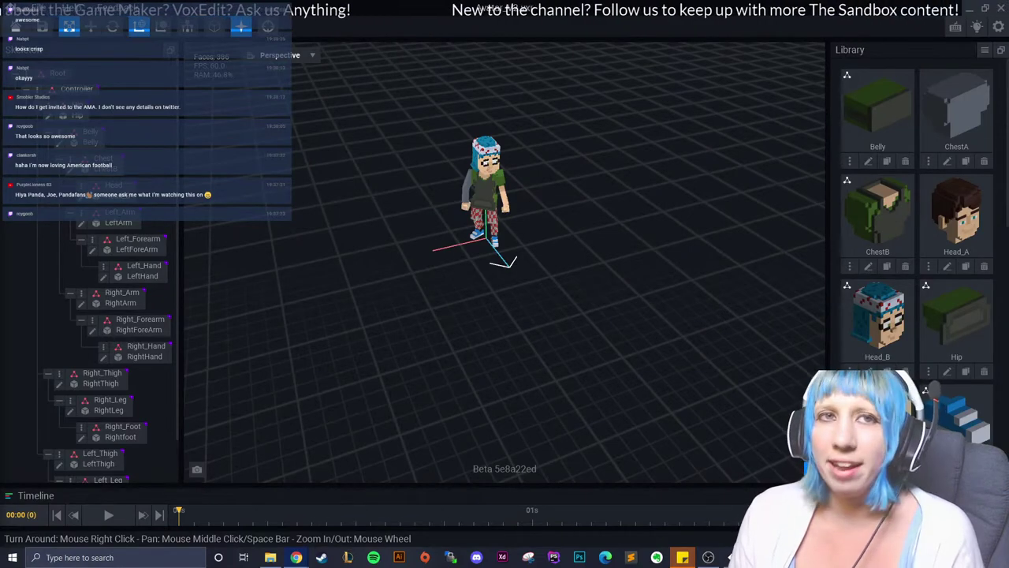
pyautogui.hotkey('alt', 'Tab')
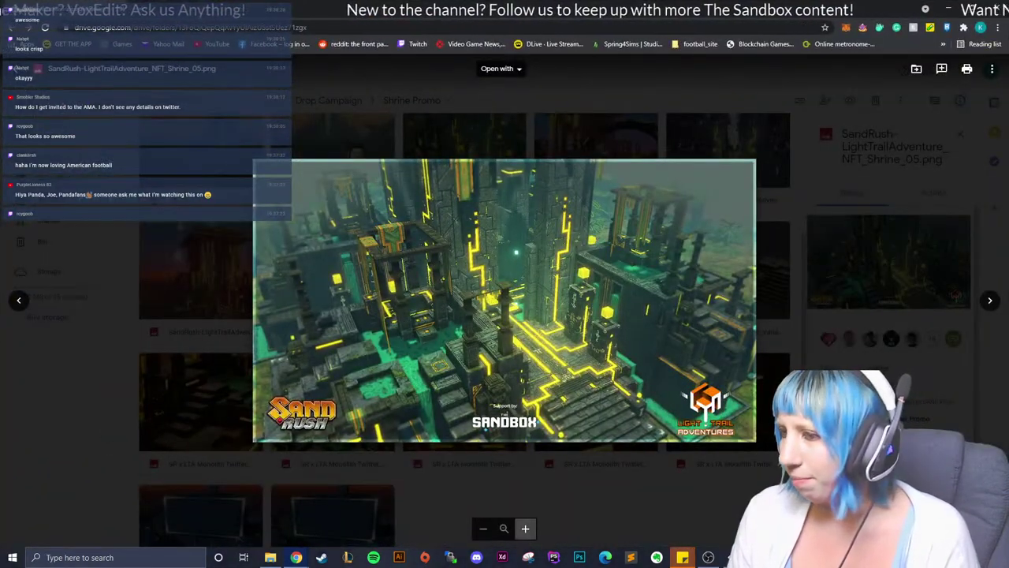
pyautogui.click(526, 528)
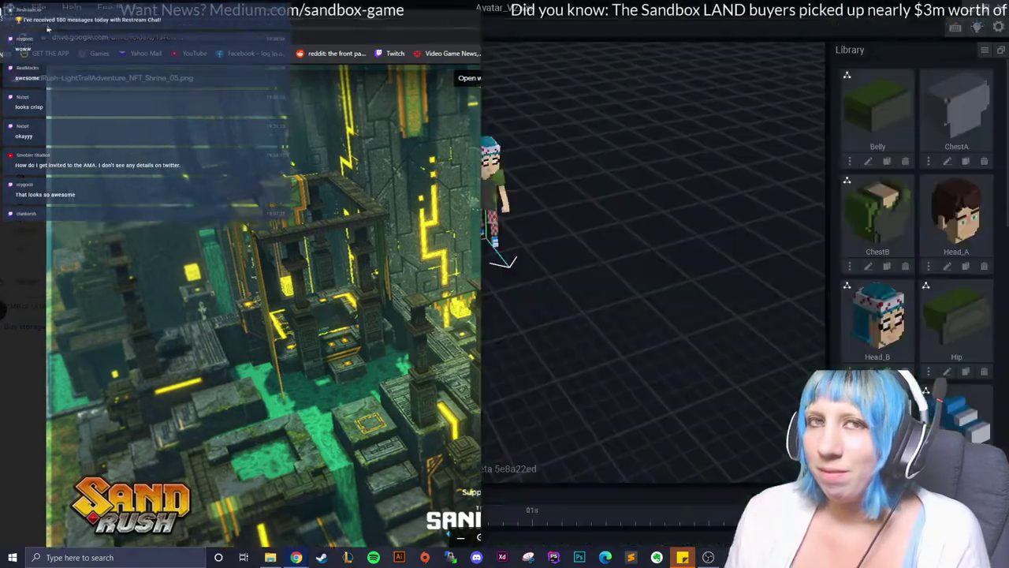
pyautogui.hotkey('alt', 'Tab')
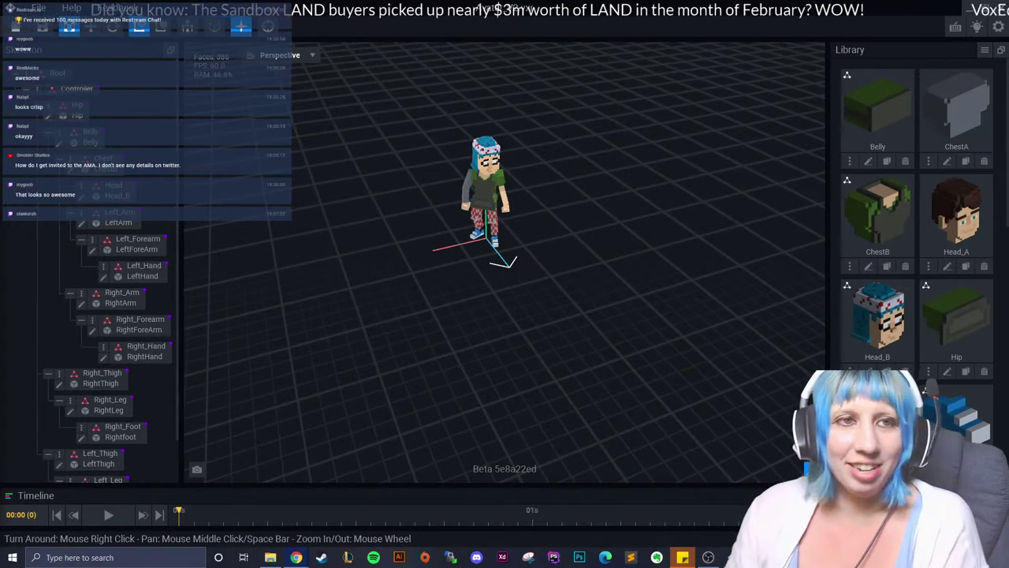
# Centre and orbit the view on the avatar's front, then open Right_Arm for editing.
pyautogui.press('f')
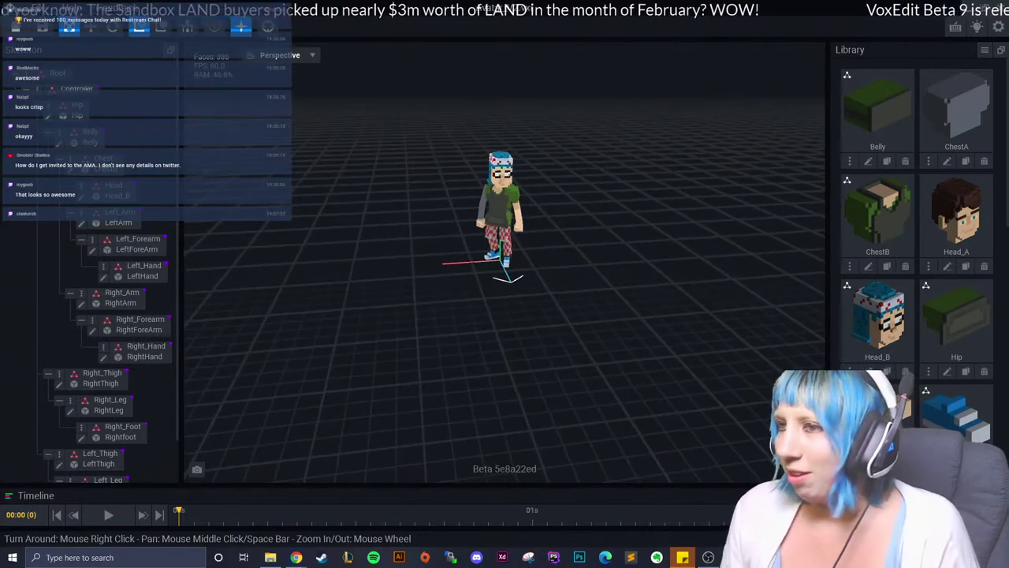
pyautogui.moveTo(470, 271)
pyautogui.mouseDown(button='right')
pyautogui.moveTo(505, 272)
pyautogui.moveTo(470, 270)
pyautogui.mouseUp(button='right')
pyautogui.scroll(3, 470, 270)
pyautogui.moveTo(470, 270); pyautogui.dragTo(498, 260, button='middle')
pyautogui.press('f')
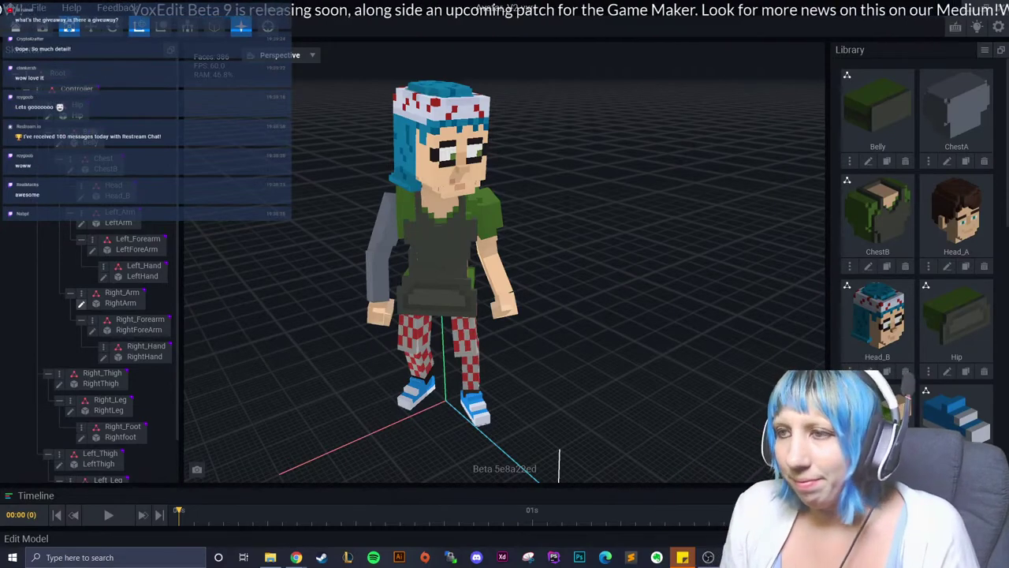
pyautogui.click(80, 302)
# Paint the upper end of the right arm dark green #486E20 with the Box tool.
pyautogui.click(924, 364)
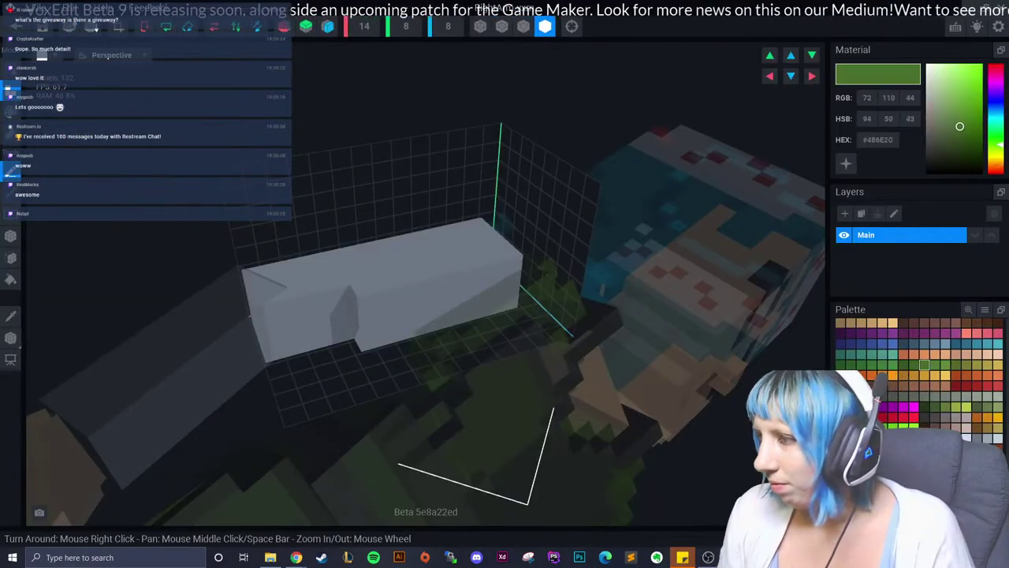
pyautogui.click(10, 235)
pyautogui.moveTo(236, 332); pyautogui.dragTo(393, 338, button='right')
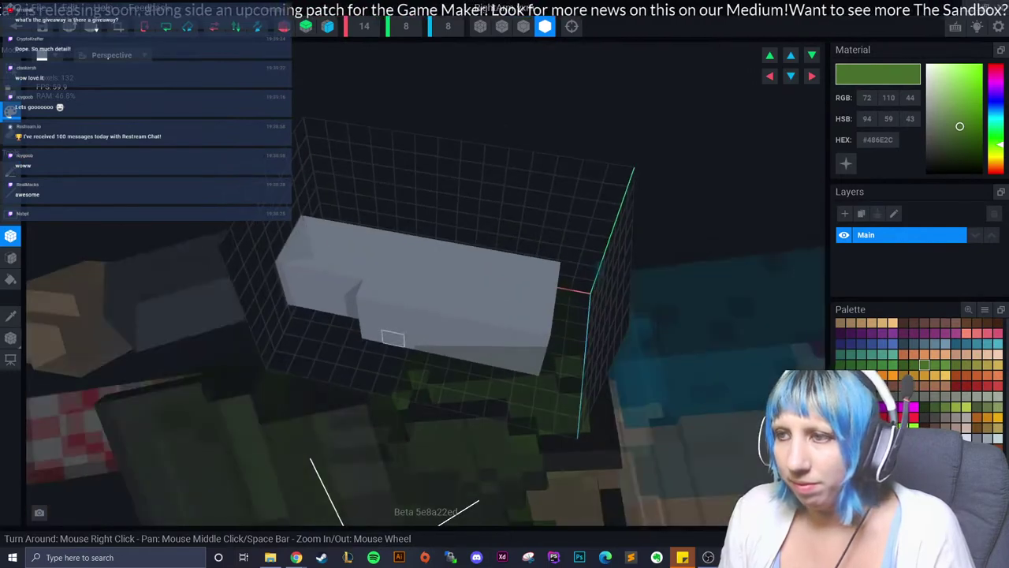
pyautogui.moveTo(549, 269)
pyautogui.mouseDown()
pyautogui.moveTo(484, 342)
pyautogui.moveTo(459, 351)
pyautogui.mouseUp()
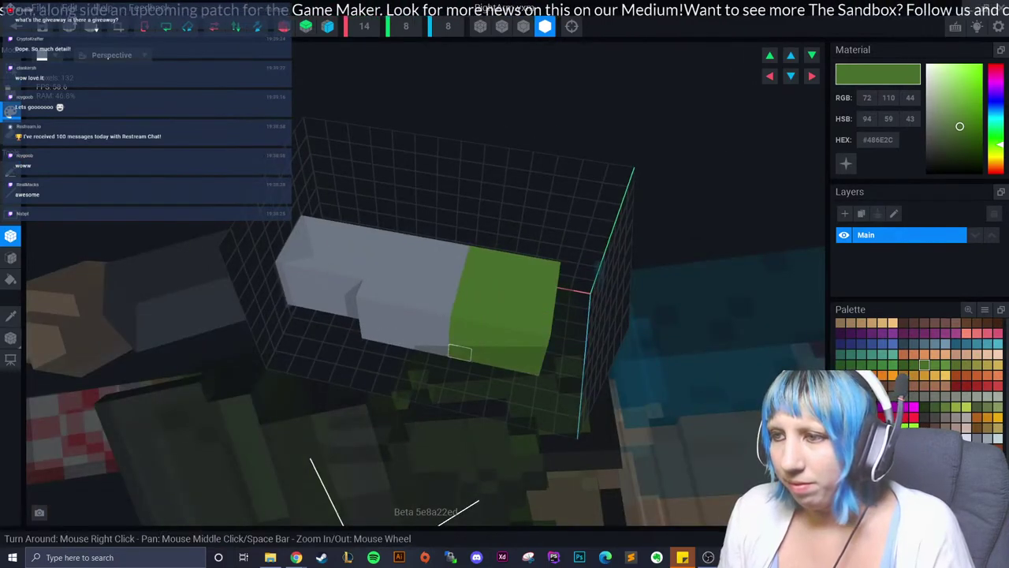
pyautogui.moveTo(460, 352); pyautogui.dragTo(326, 321, button='right')
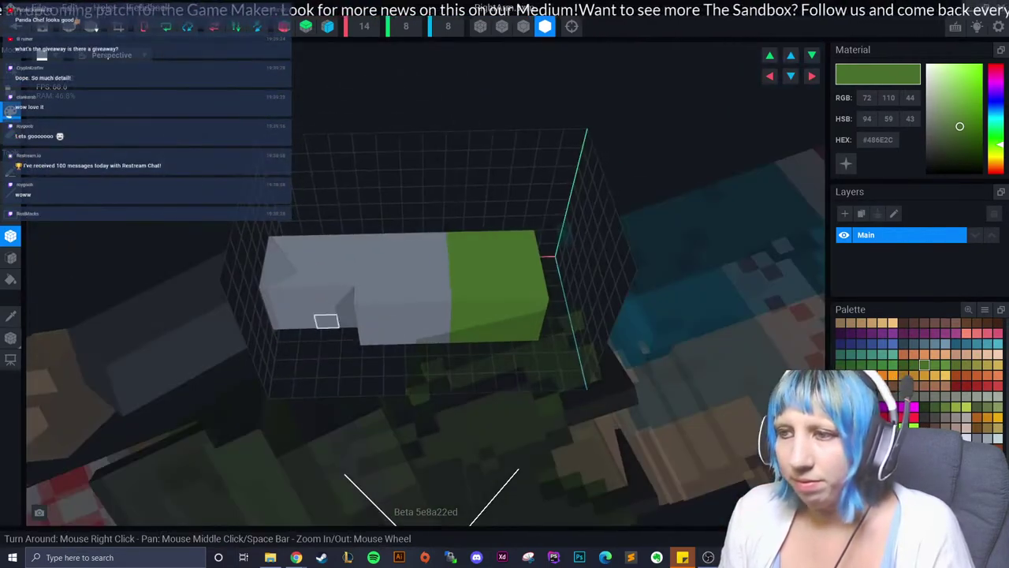
# Add green voxels atop the painted end and widen them into a shoulder block.
pyautogui.click(526, 237)
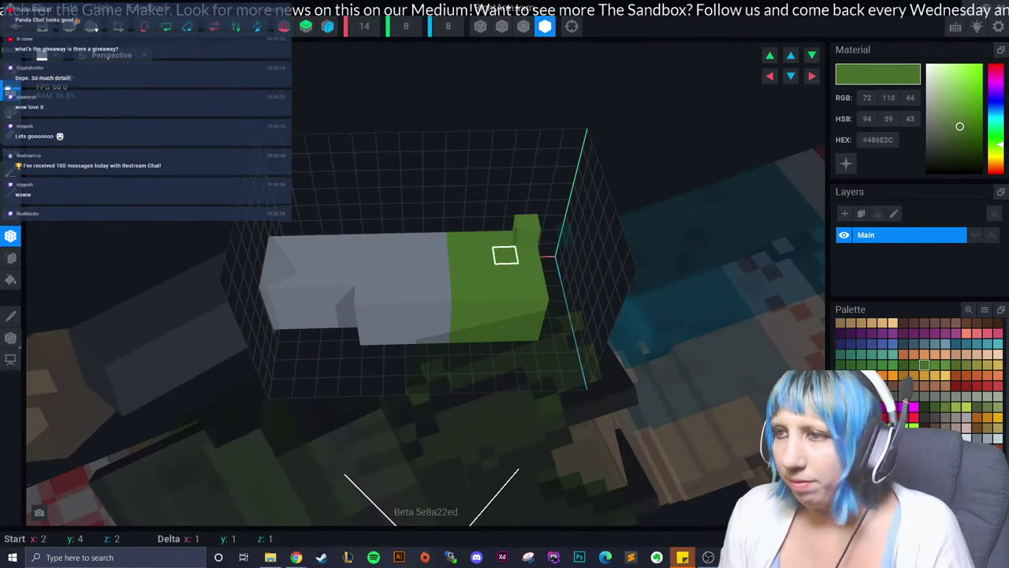
pyautogui.moveTo(511, 290); pyautogui.dragTo(487, 308)
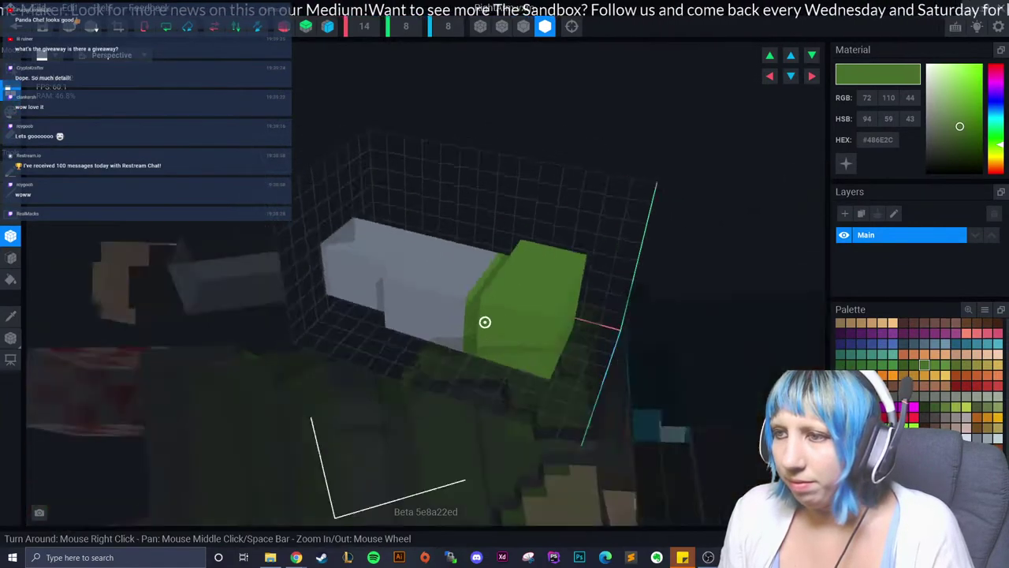
pyautogui.moveTo(486, 322); pyautogui.dragTo(496, 369, button='right')
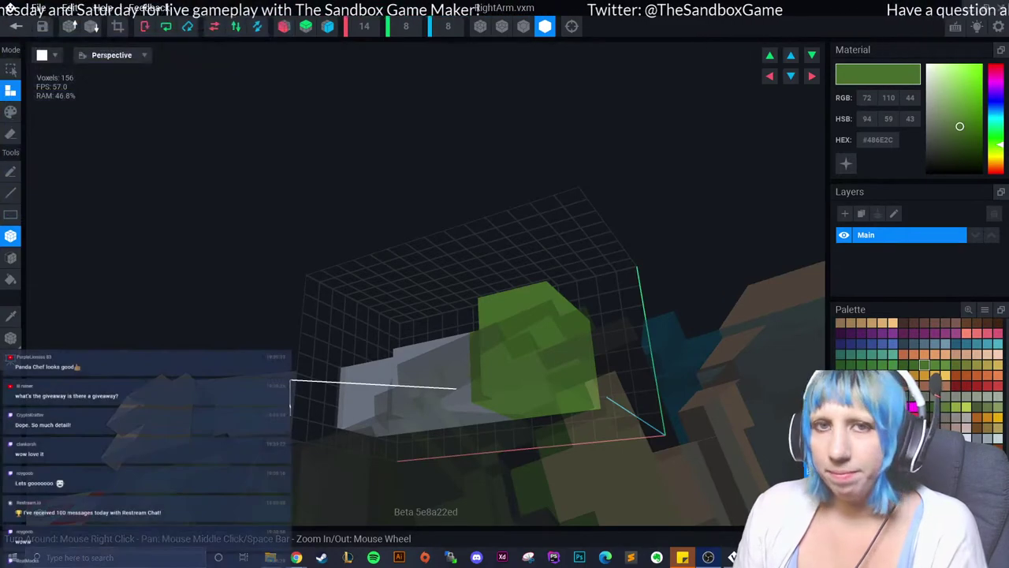
# Extend the sleeve with more green voxels, then save the arm and return to the avatar.
pyautogui.moveTo(460, 349); pyautogui.dragTo(541, 368, button='right')
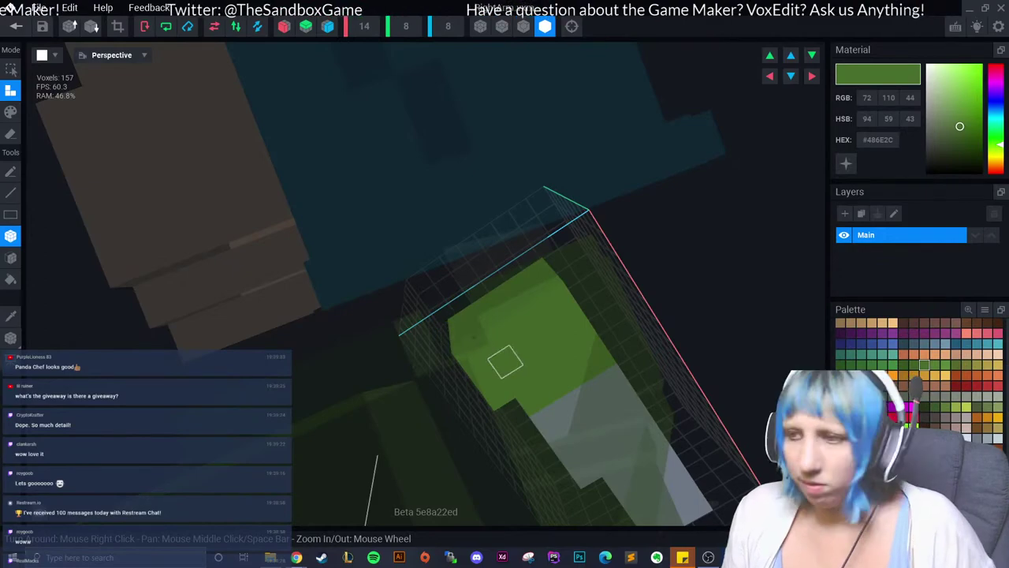
pyautogui.click(469, 356)
pyautogui.moveTo(469, 357)
pyautogui.mouseDown()
pyautogui.moveTo(550, 334)
pyautogui.moveTo(585, 341)
pyautogui.mouseUp()
pyautogui.moveTo(586, 341)
pyautogui.mouseDown(button='right')
pyautogui.moveTo(567, 337)
pyautogui.moveTo(564, 244)
pyautogui.mouseUp(button='right')
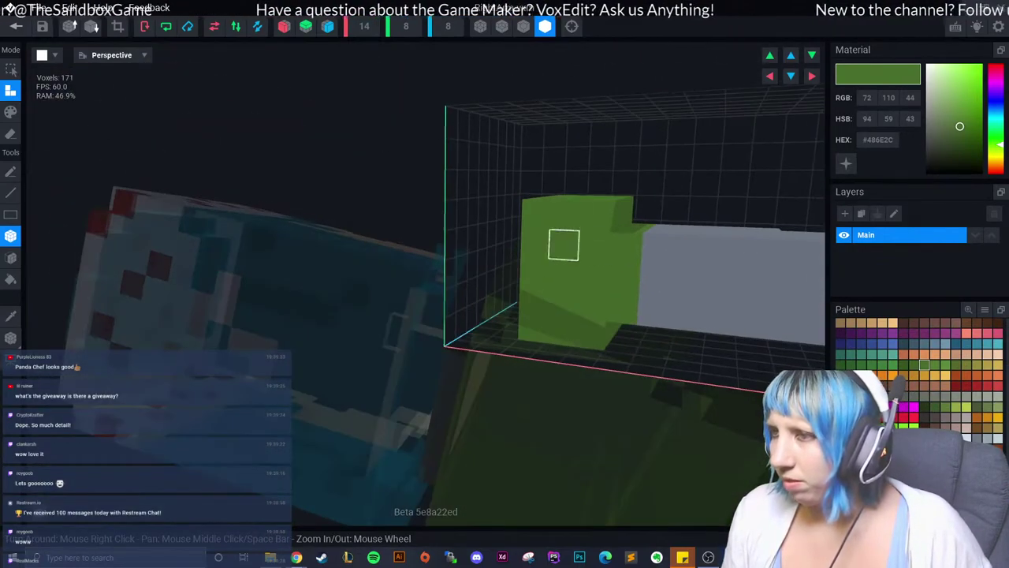
pyautogui.moveTo(563, 244); pyautogui.dragTo(588, 333)
pyautogui.moveTo(588, 334)
pyautogui.mouseDown(button='right')
pyautogui.moveTo(570, 324)
pyautogui.moveTo(526, 343)
pyautogui.moveTo(458, 295)
pyautogui.moveTo(549, 283)
pyautogui.moveTo(408, 192)
pyautogui.moveTo(455, 231)
pyautogui.mouseUp(button='right')
pyautogui.scroll(-3, 525, 343)
pyautogui.scroll(2, 455, 231)
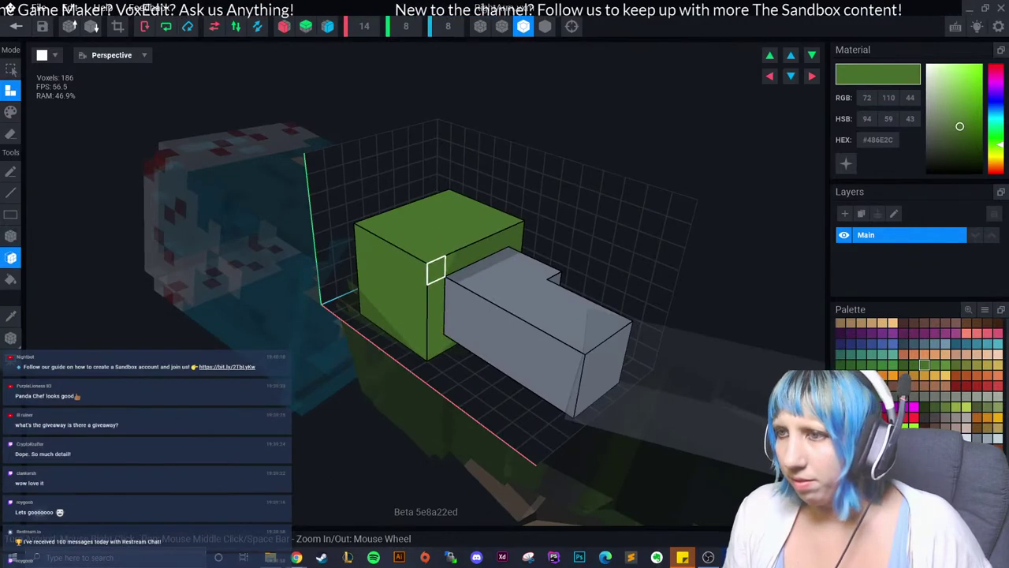
pyautogui.moveTo(428, 266)
pyautogui.mouseDown(button='right')
pyautogui.moveTo(476, 275)
pyautogui.moveTo(405, 138)
pyautogui.moveTo(506, 288)
pyautogui.moveTo(552, 237)
pyautogui.mouseUp(button='right')
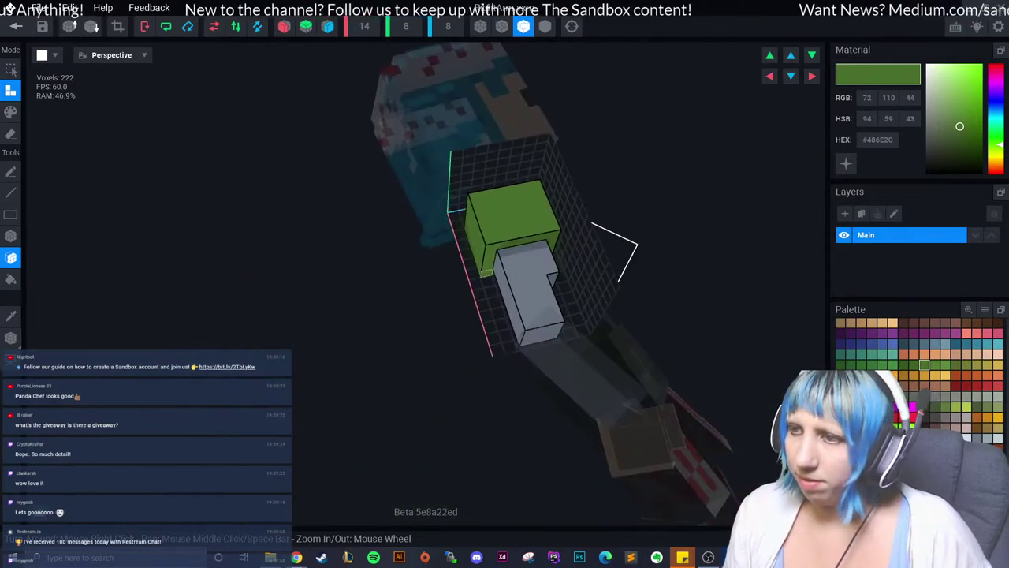
pyautogui.click(16, 26)
pyautogui.click(410, 204)
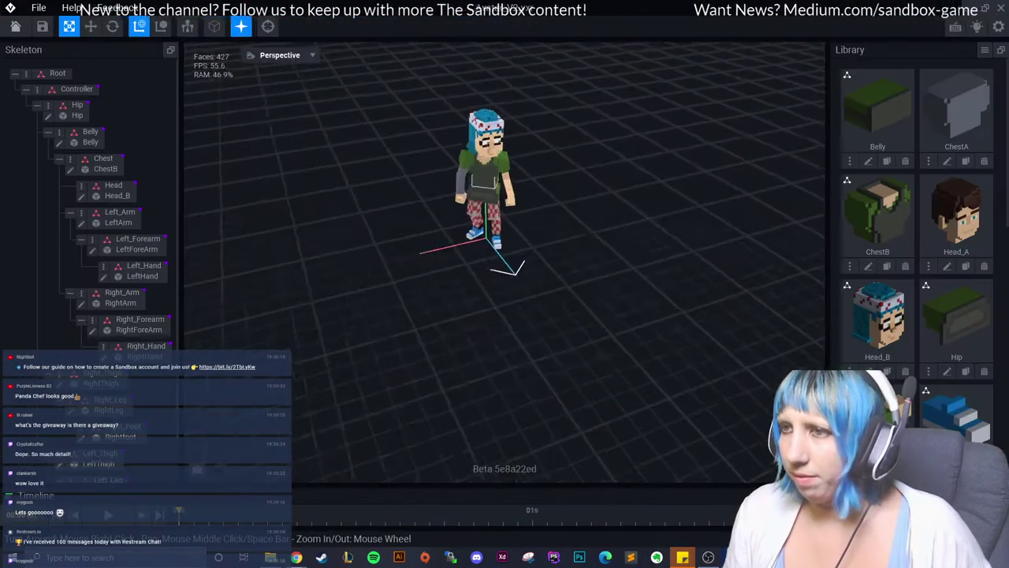
pyautogui.scroll(2, 442, 260)
pyautogui.scroll(2, 441, 260)
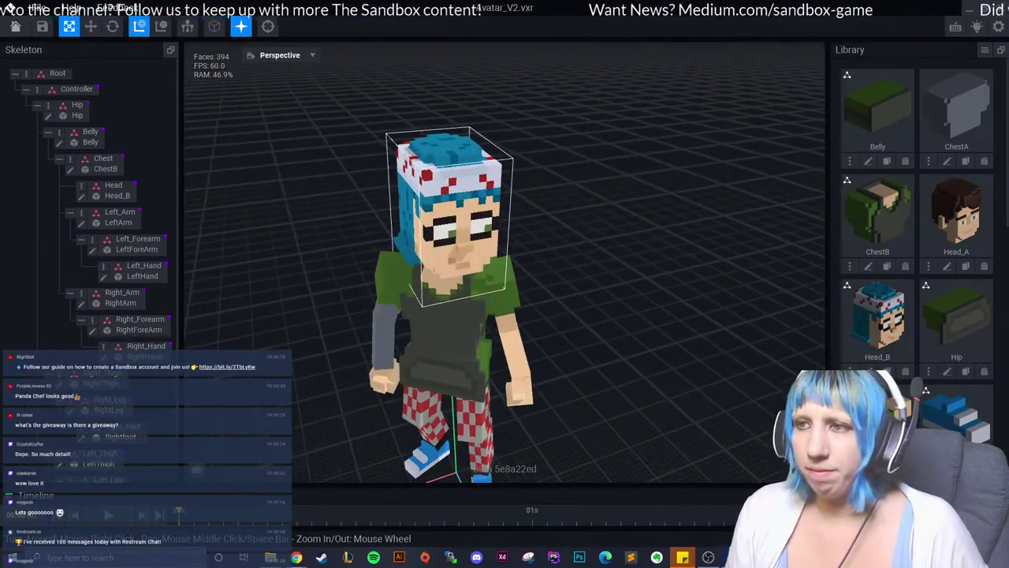
pyautogui.scroll(1, 442, 260)
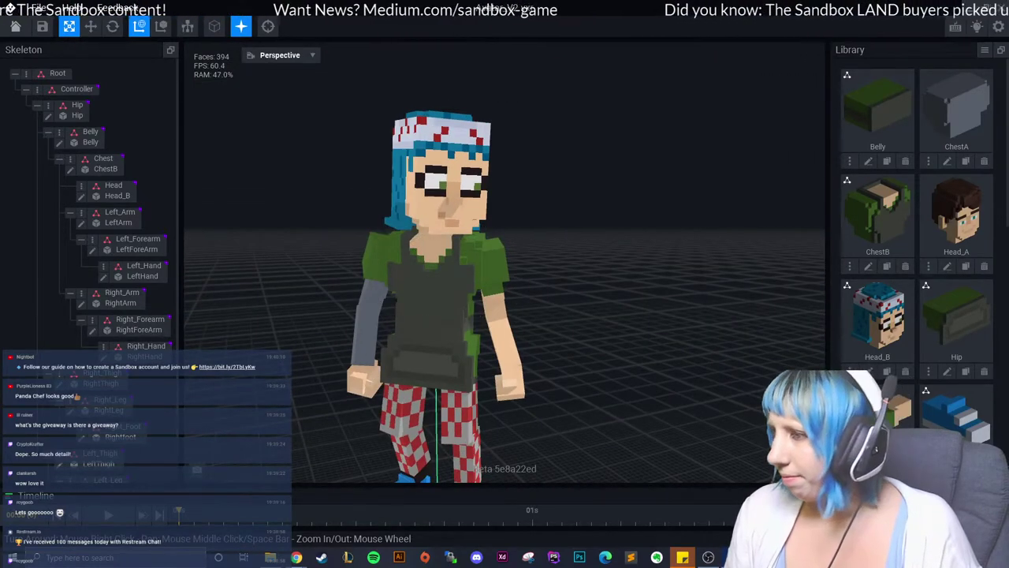
pyautogui.scroll(-2, 917, 236)
pyautogui.click(868, 371)
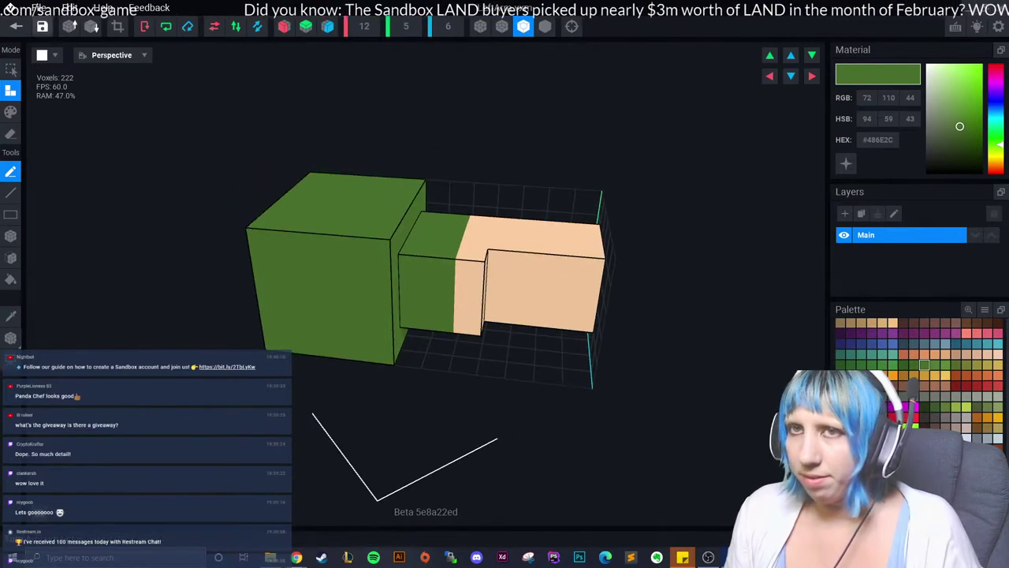
pyautogui.click(16, 26)
pyautogui.press('Return')
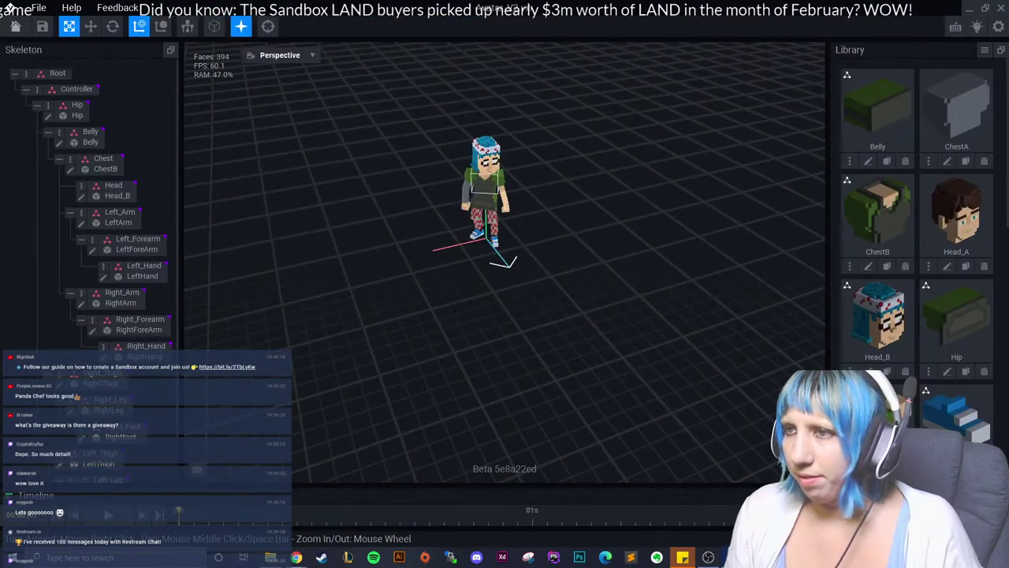
pyautogui.scroll(-2, 868, 266)
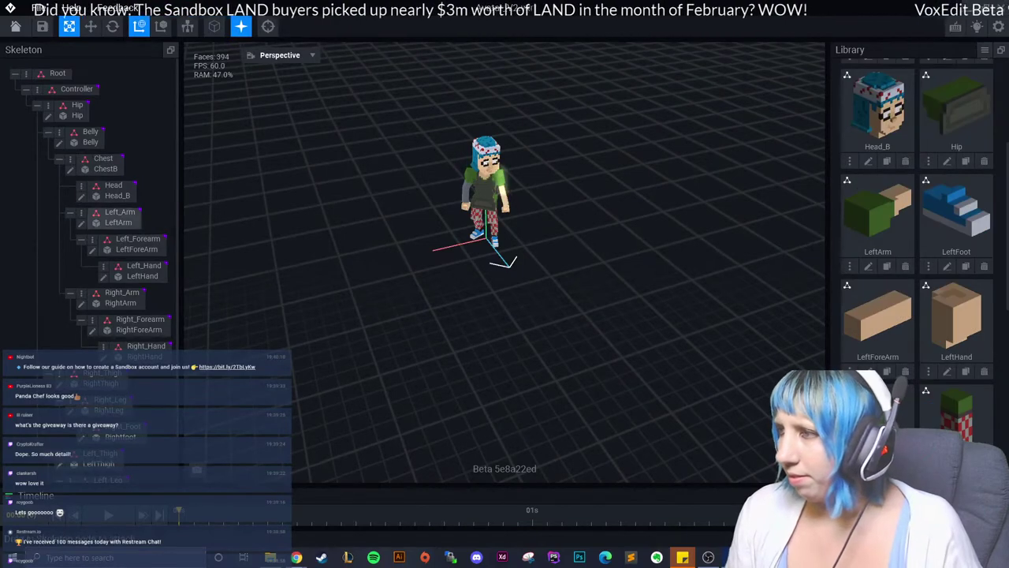
pyautogui.scroll(-2, 868, 266)
pyautogui.scroll(-2, 868, 266)
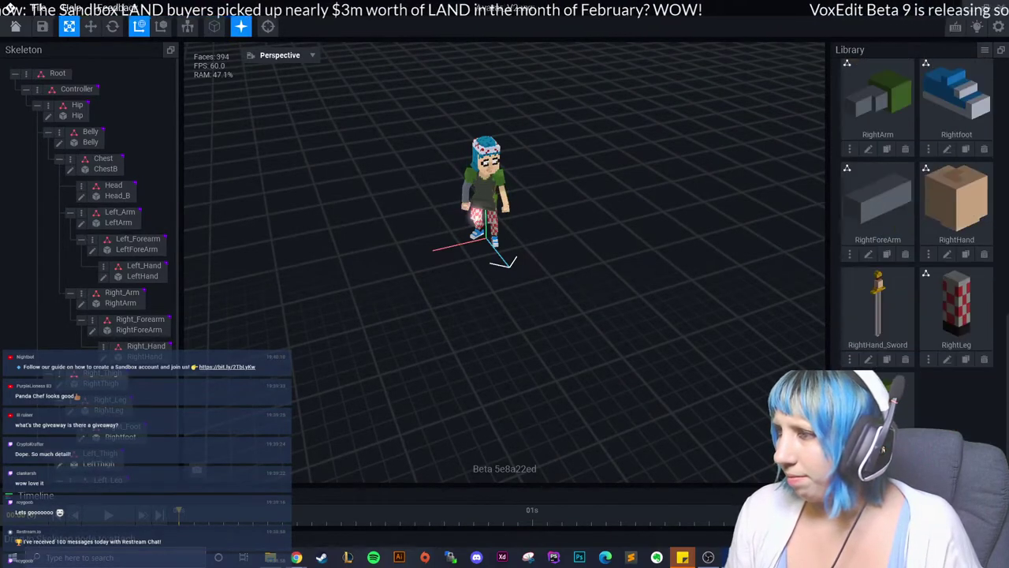
# Open the right arm model and box-paint its shoulder end green.
pyautogui.click(868, 150)
pyautogui.moveTo(481, 228)
pyautogui.mouseDown(button='right')
pyautogui.moveTo(458, 241)
pyautogui.moveTo(562, 250)
pyautogui.moveTo(473, 223)
pyautogui.moveTo(485, 264)
pyautogui.mouseUp(button='right')
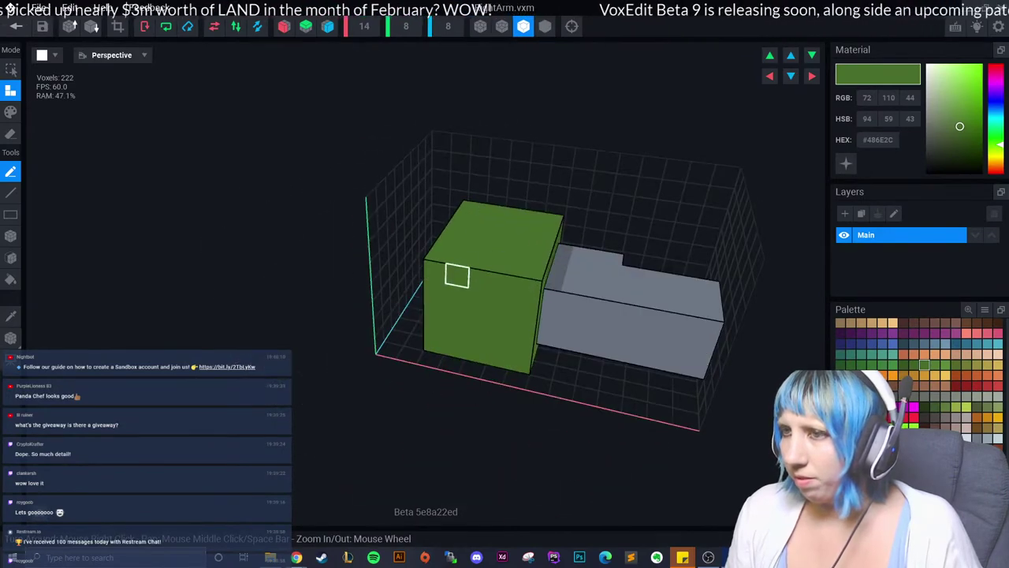
pyautogui.moveTo(505, 284); pyautogui.dragTo(433, 282, button='middle')
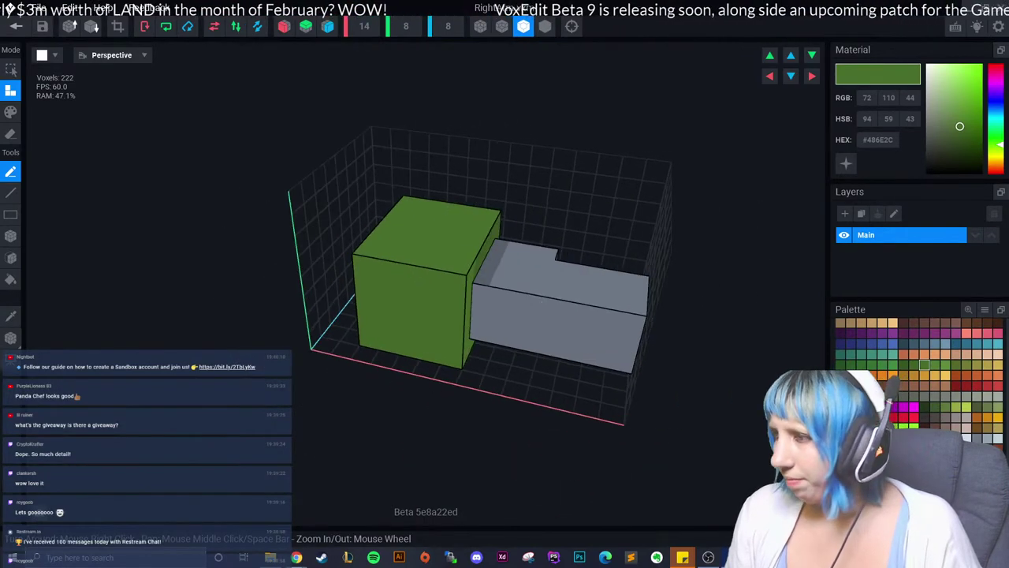
pyautogui.press('p')
pyautogui.press('r')
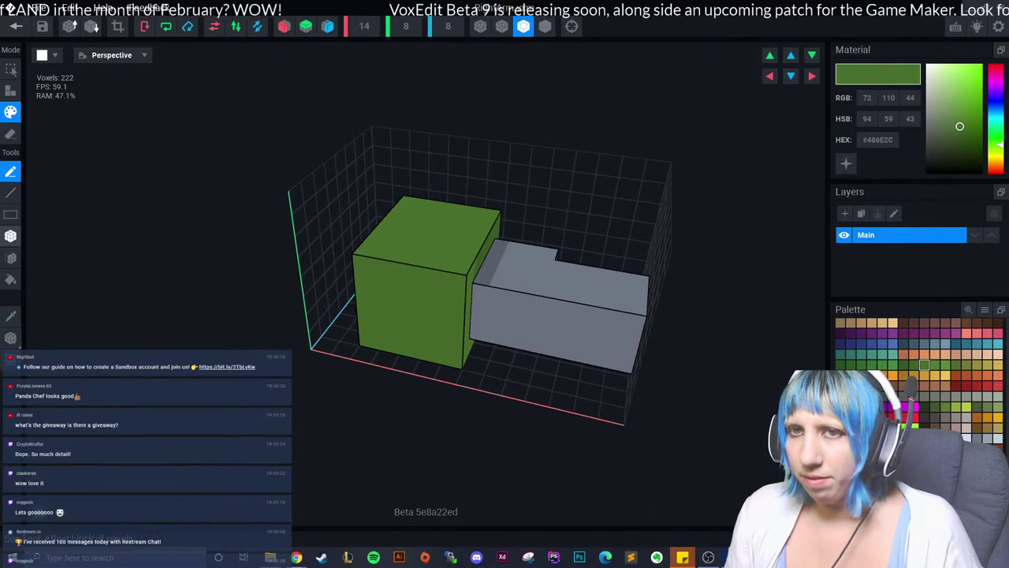
pyautogui.press('f')
pyautogui.click(507, 237)
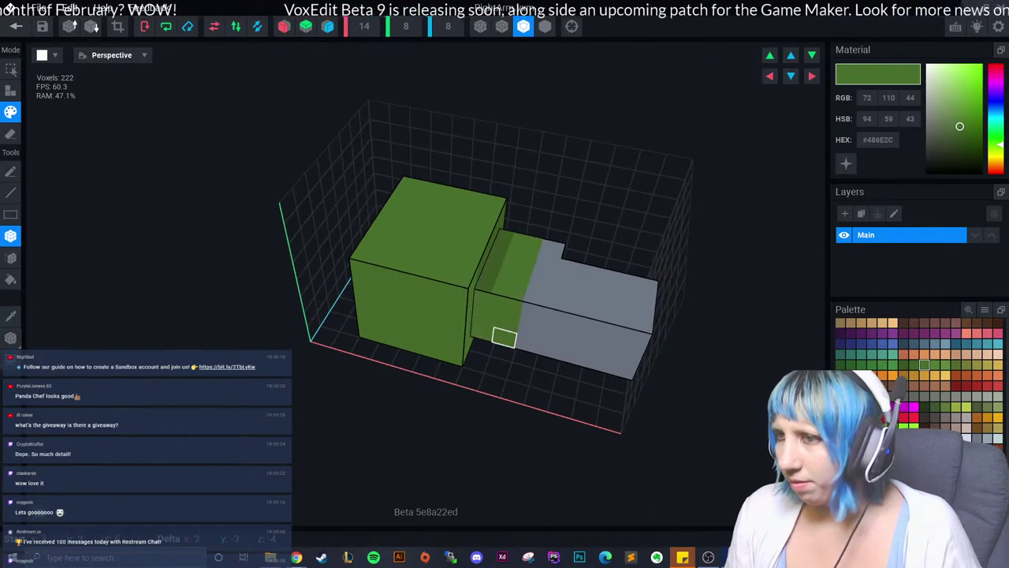
# Fill the remaining grey part of the arm peach #F9CC9F and close the model.
pyautogui.click(893, 322)
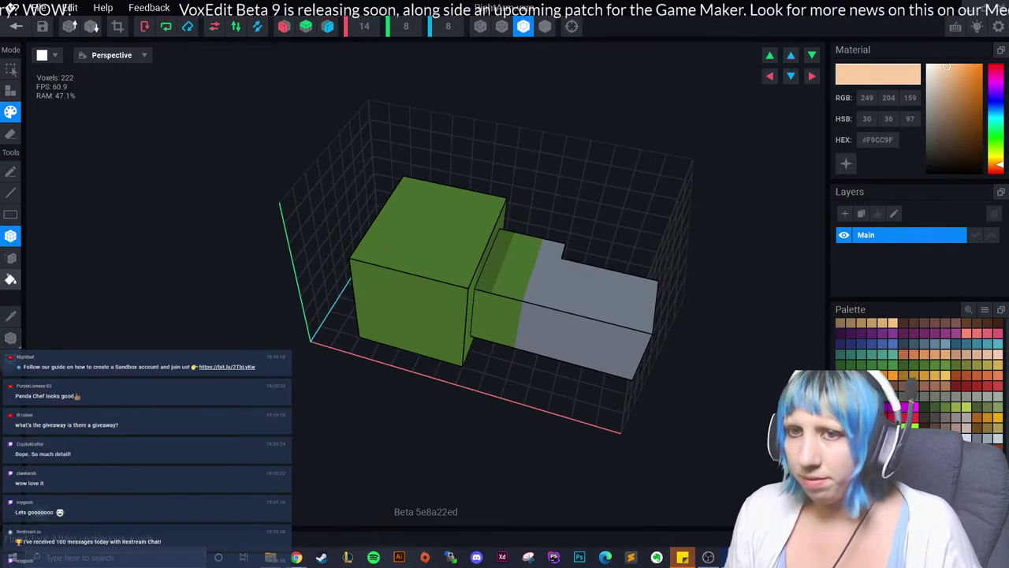
pyautogui.click(584, 326)
pyautogui.moveTo(584, 325)
pyautogui.mouseDown(button='right')
pyautogui.moveTo(597, 103)
pyautogui.moveTo(552, 126)
pyautogui.mouseUp(button='right')
pyautogui.click(480, 26)
pyautogui.moveTo(504, 260); pyautogui.dragTo(458, 330, button='right')
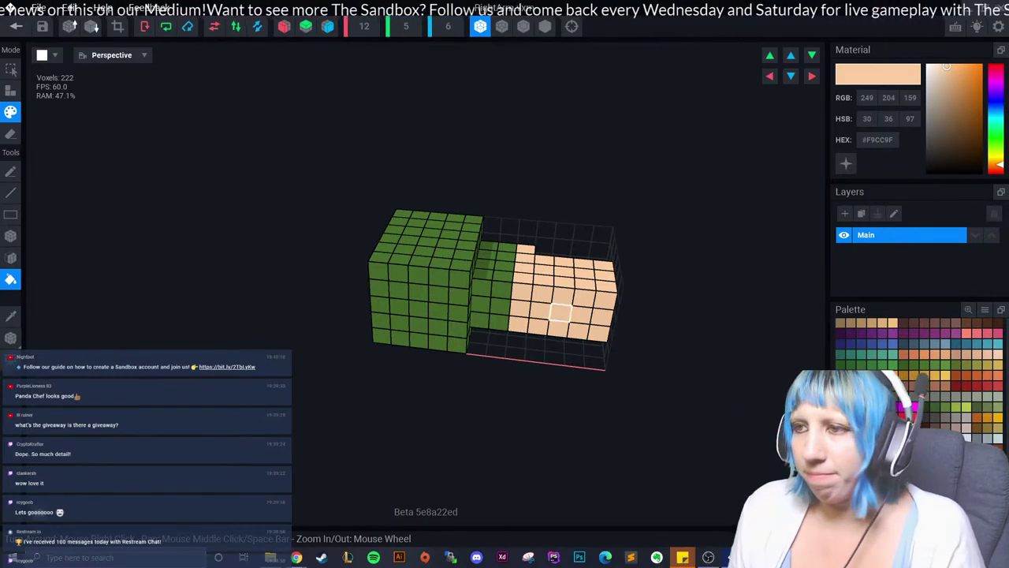
pyautogui.moveTo(458, 330); pyautogui.dragTo(538, 344, button='right')
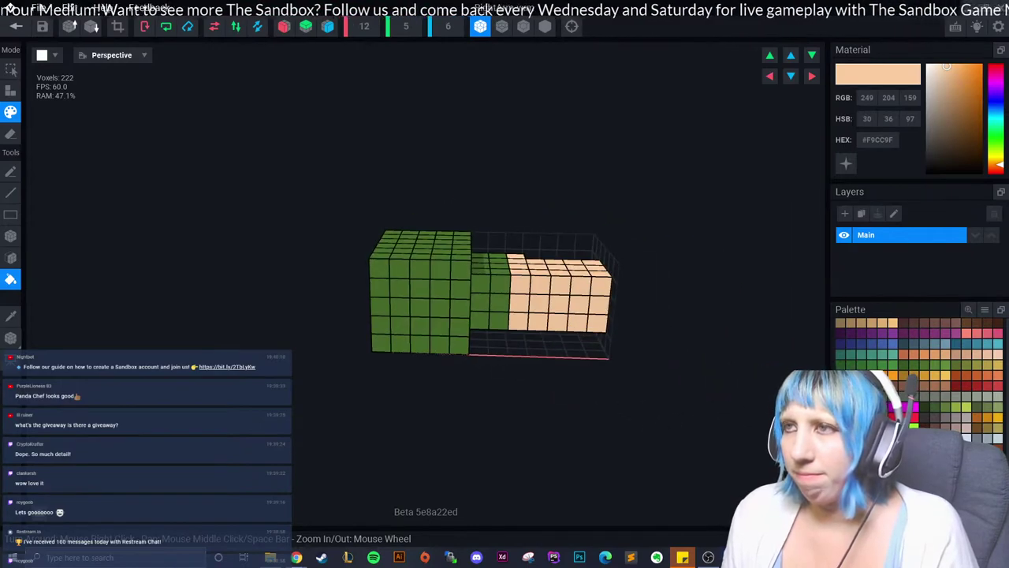
pyautogui.moveTo(505, 247); pyautogui.dragTo(505, 247, button='right')
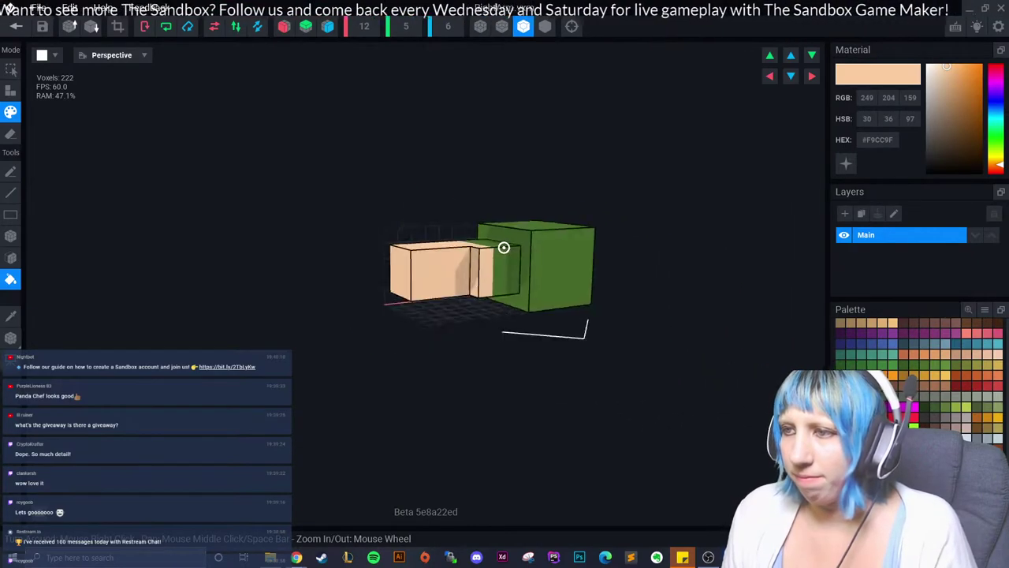
pyautogui.click(16, 26)
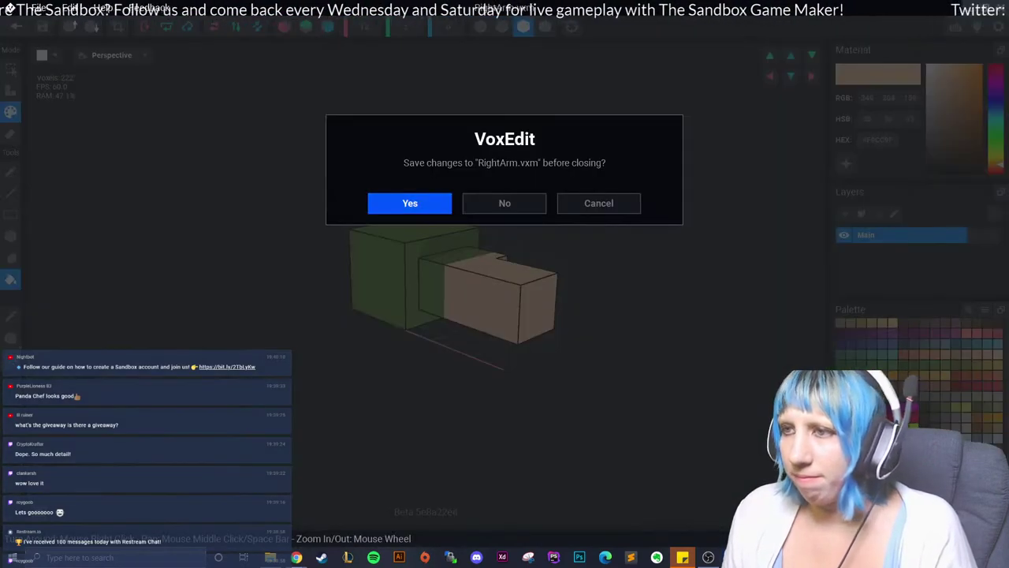
# Save the right arm changes and look over the avatar.
pyautogui.press('Return')
pyautogui.moveTo(410, 197); pyautogui.dragTo(453, 194, button='right')
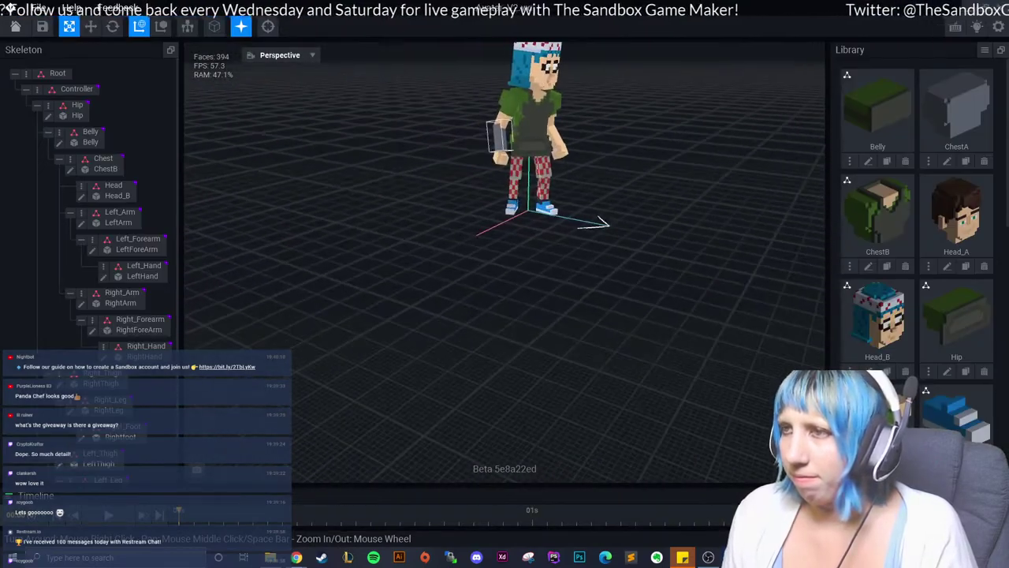
pyautogui.scroll(2, 552, 158)
pyautogui.scroll(-3, 915, 237)
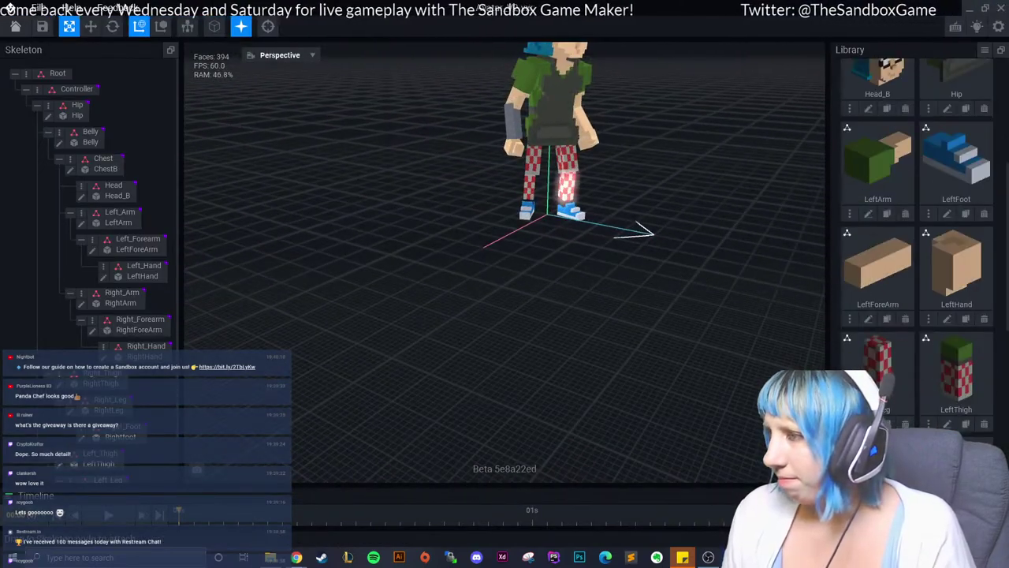
pyautogui.scroll(-2, 915, 236)
# Fill the whole right forearm block peach #F9CC9F and close it.
pyautogui.click(948, 423)
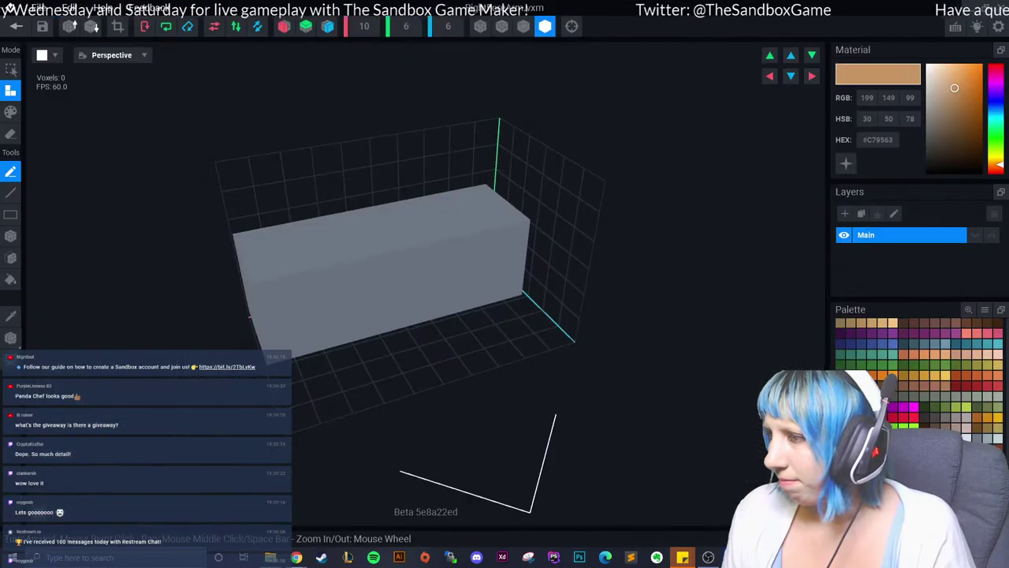
pyautogui.click(946, 66)
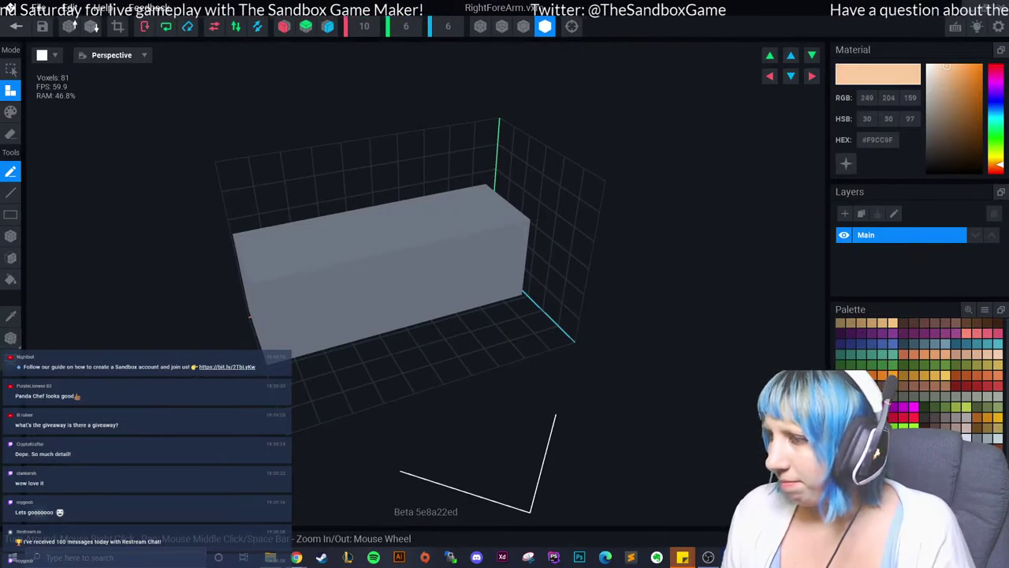
pyautogui.click(10, 279)
pyautogui.click(304, 281)
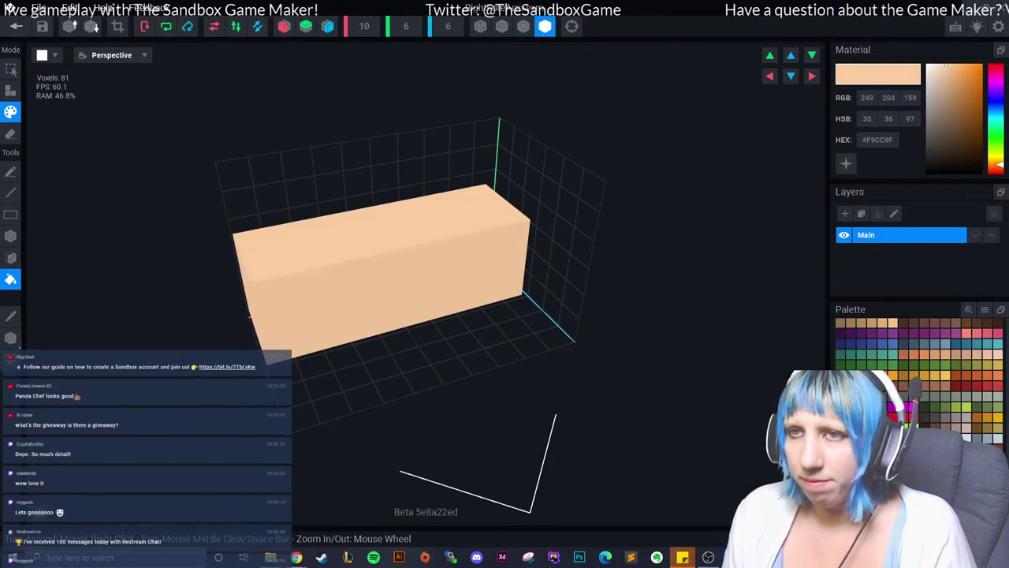
pyautogui.click(16, 26)
pyautogui.click(410, 203)
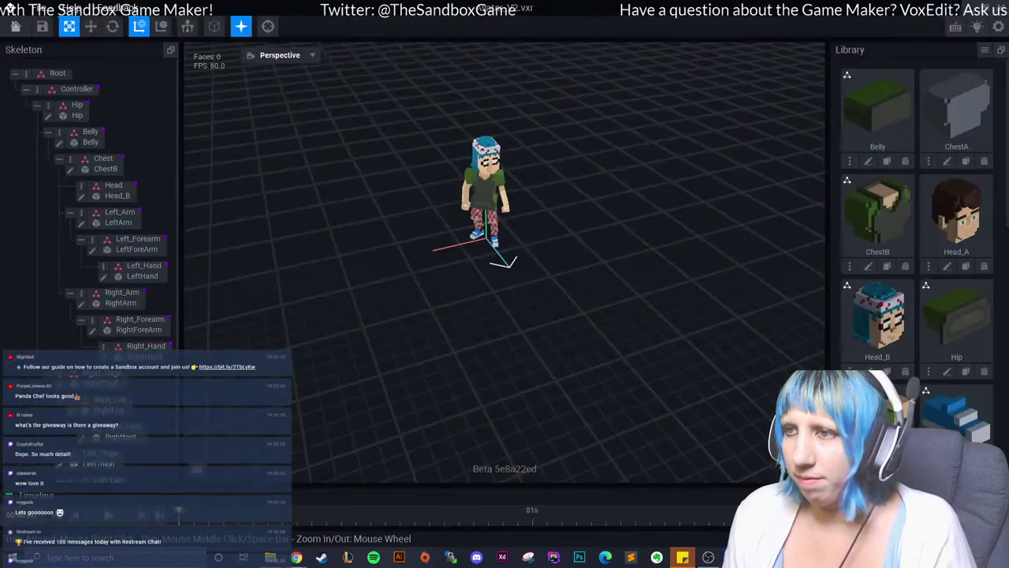
pyautogui.scroll(3, 455, 200)
pyautogui.scroll(2, 455, 201)
pyautogui.moveTo(455, 200)
pyautogui.mouseDown(button='right')
pyautogui.moveTo(514, 171)
pyautogui.moveTo(562, 177)
pyautogui.moveTo(586, 169)
pyautogui.moveTo(568, 261)
pyautogui.mouseUp(button='right')
pyautogui.scroll(2, 514, 170)
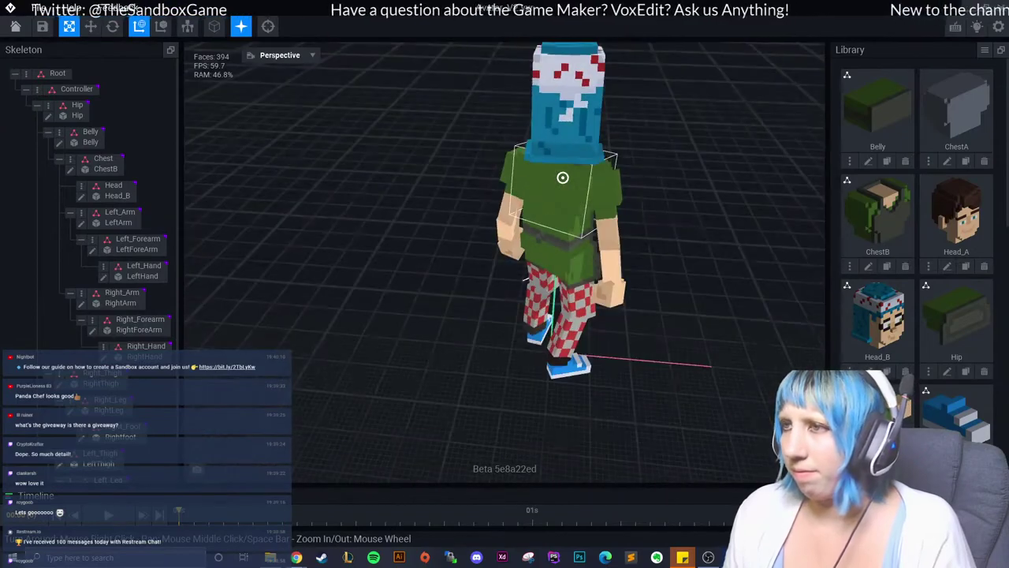
pyautogui.scroll(3, 581, 173)
pyautogui.scroll(2, 586, 171)
pyautogui.scroll(-2, 585, 170)
pyautogui.scroll(-2, 586, 169)
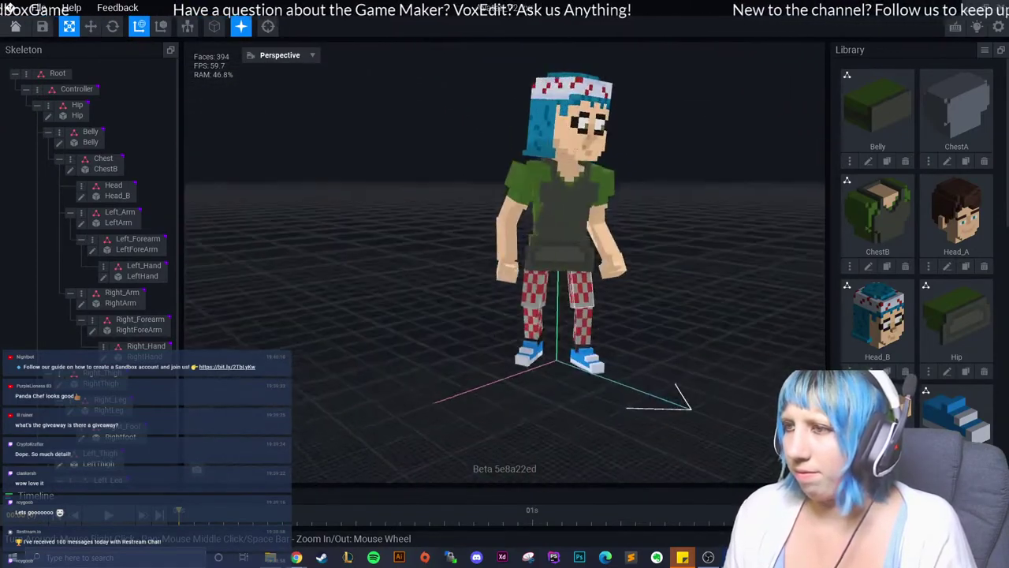
pyautogui.scroll(-2, 568, 261)
pyautogui.scroll(4, 568, 261)
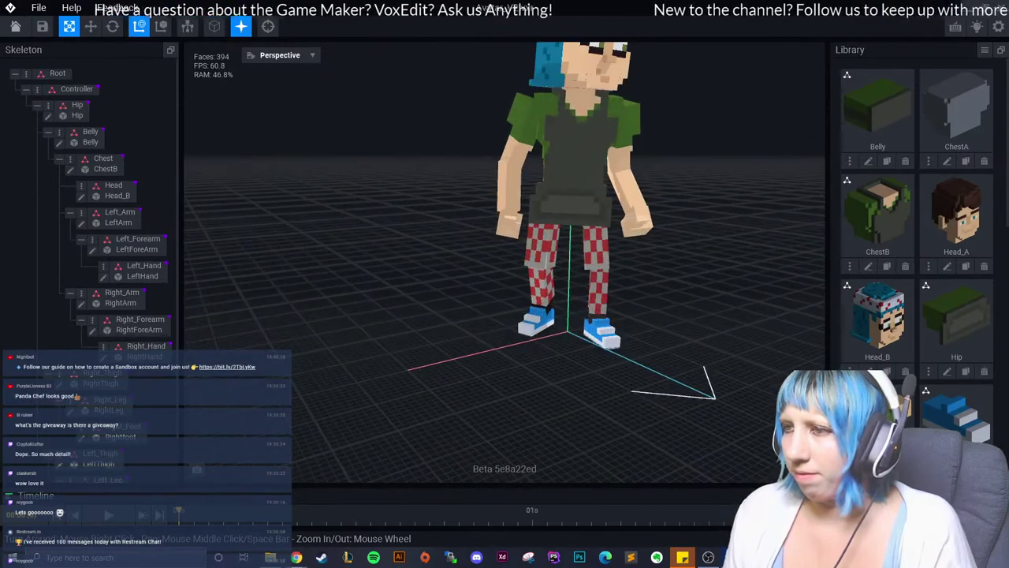
pyautogui.scroll(-3, 947, 214)
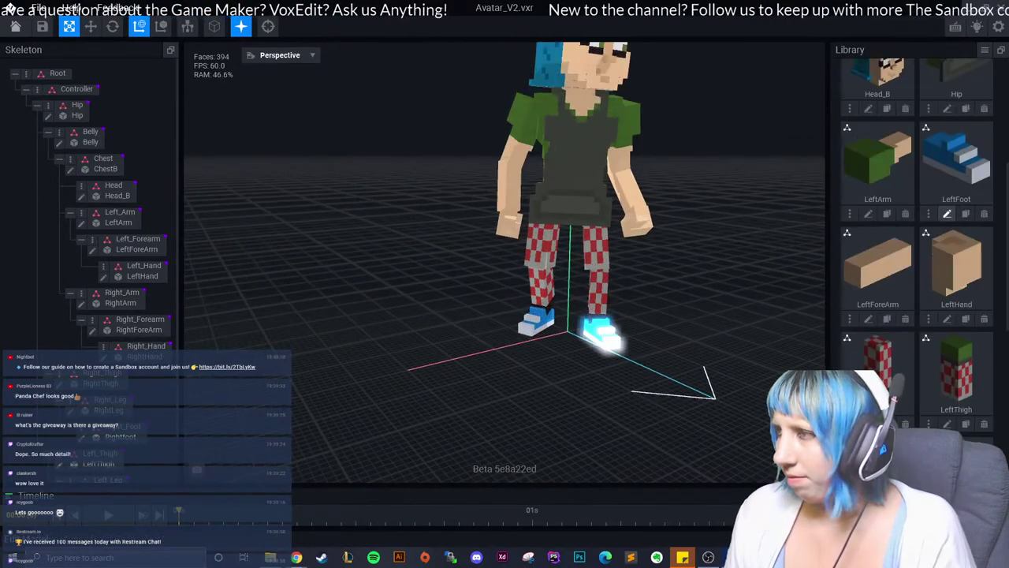
# Open the left foot model and erase its raised blue top voxels.
pyautogui.click(947, 214)
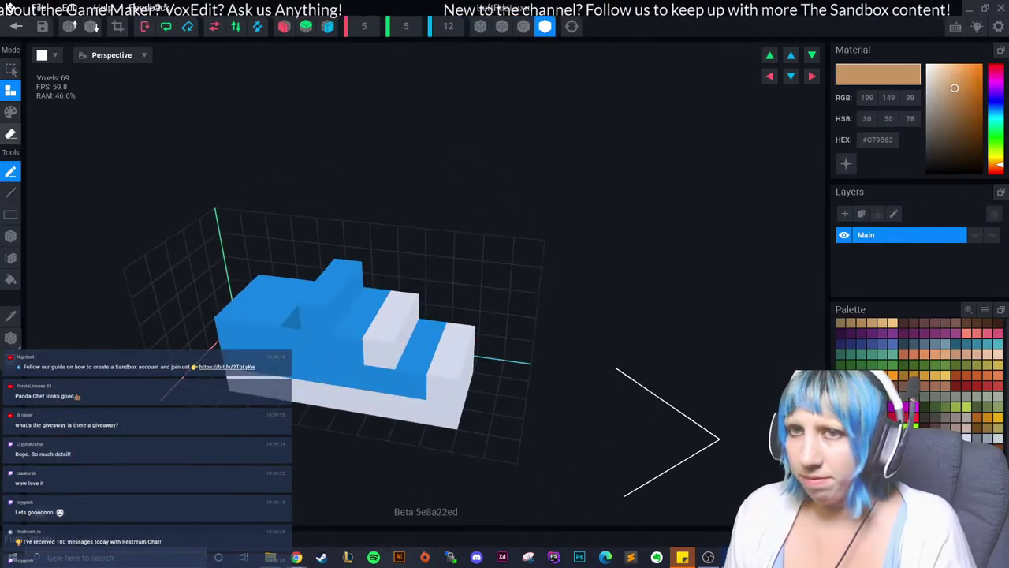
pyautogui.click(339, 272)
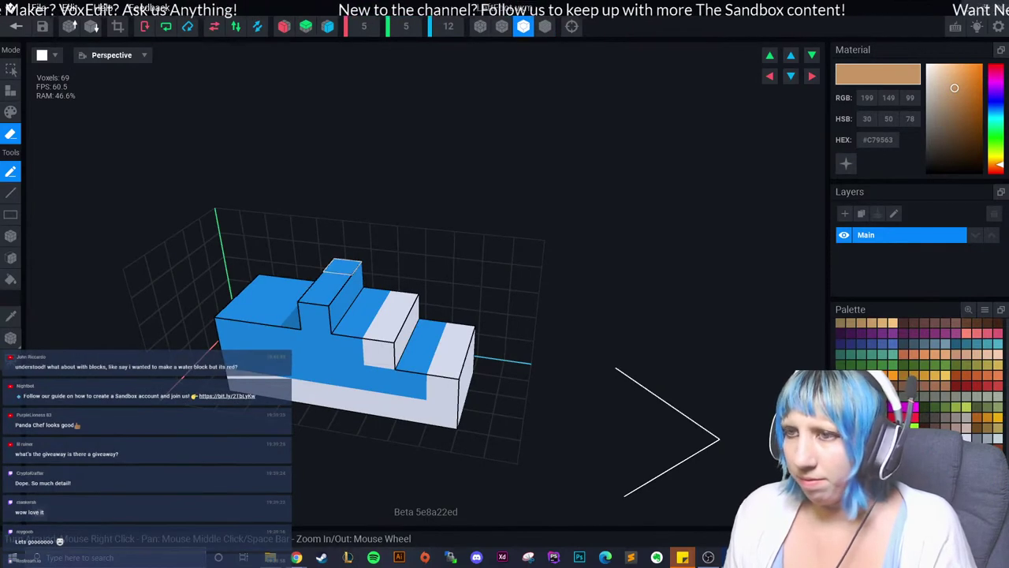
pyautogui.click(347, 284)
pyautogui.click(328, 300)
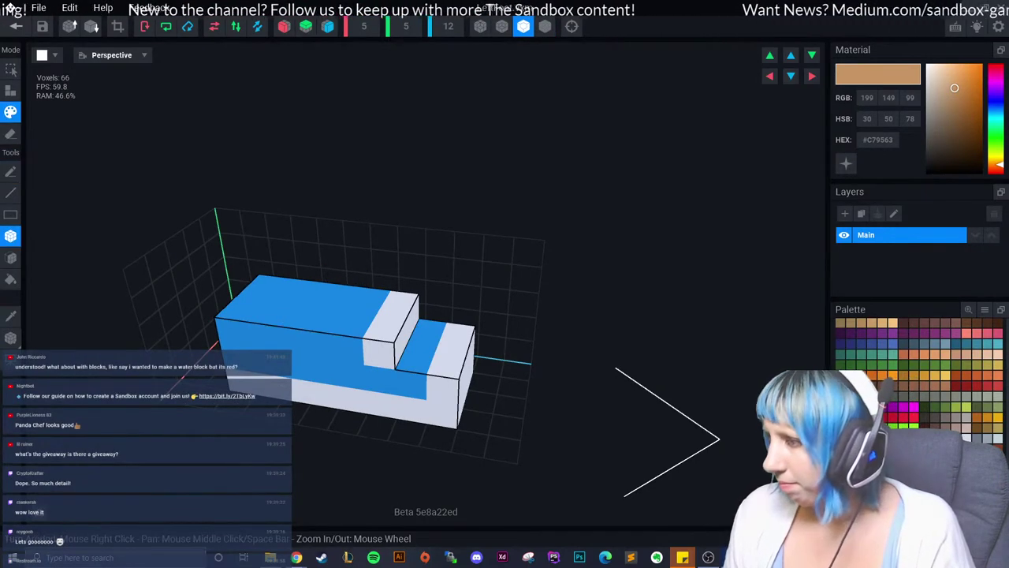
# Paint the shoe's top and front near-black #363131.
pyautogui.click(924, 417)
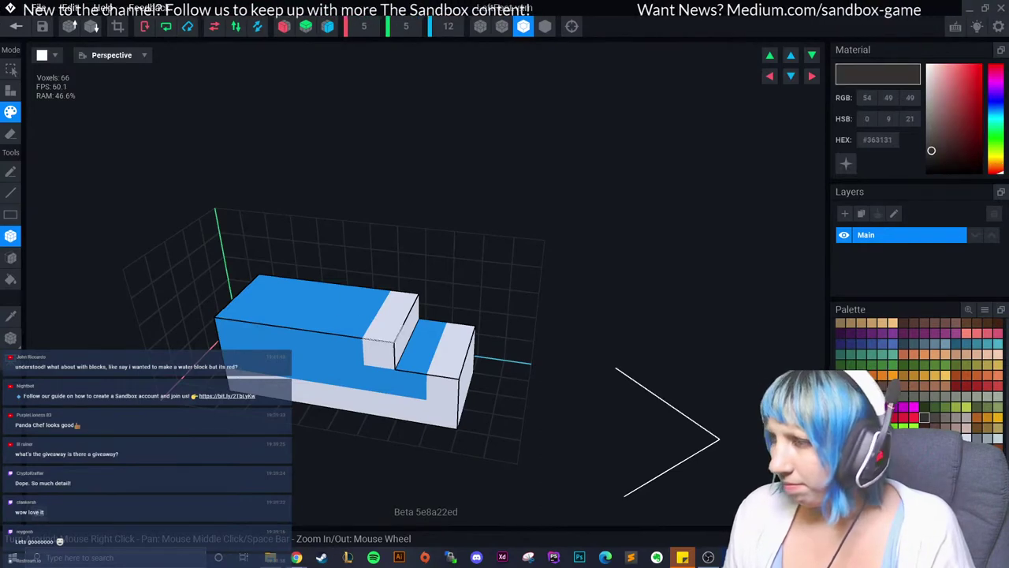
pyautogui.moveTo(265, 282)
pyautogui.mouseDown()
pyautogui.moveTo(349, 374)
pyautogui.moveTo(441, 394)
pyautogui.moveTo(442, 413)
pyautogui.mouseUp()
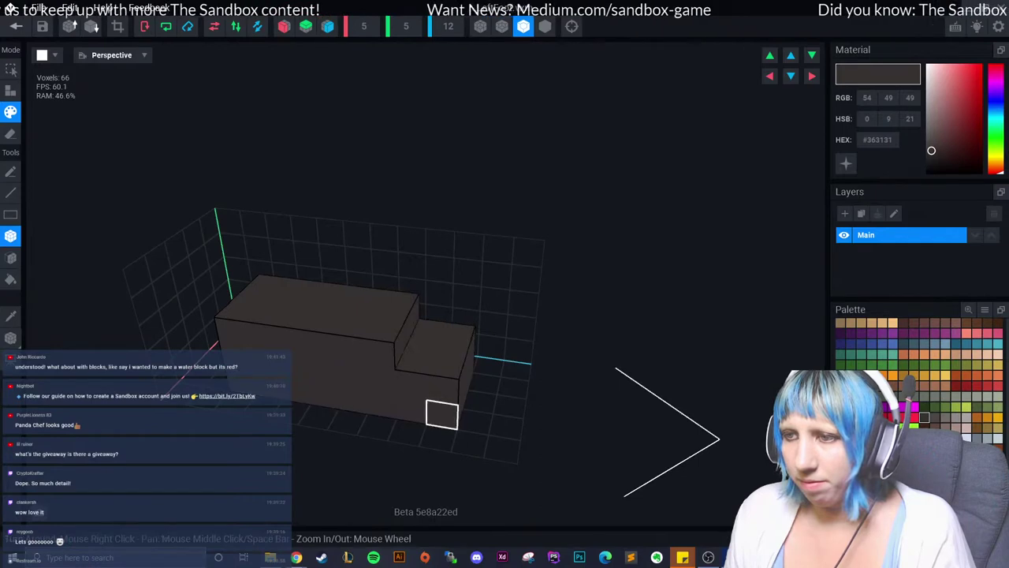
pyautogui.moveTo(442, 413)
pyautogui.mouseDown(button='right')
pyautogui.moveTo(365, 406)
pyautogui.moveTo(404, 401)
pyautogui.mouseUp(button='right')
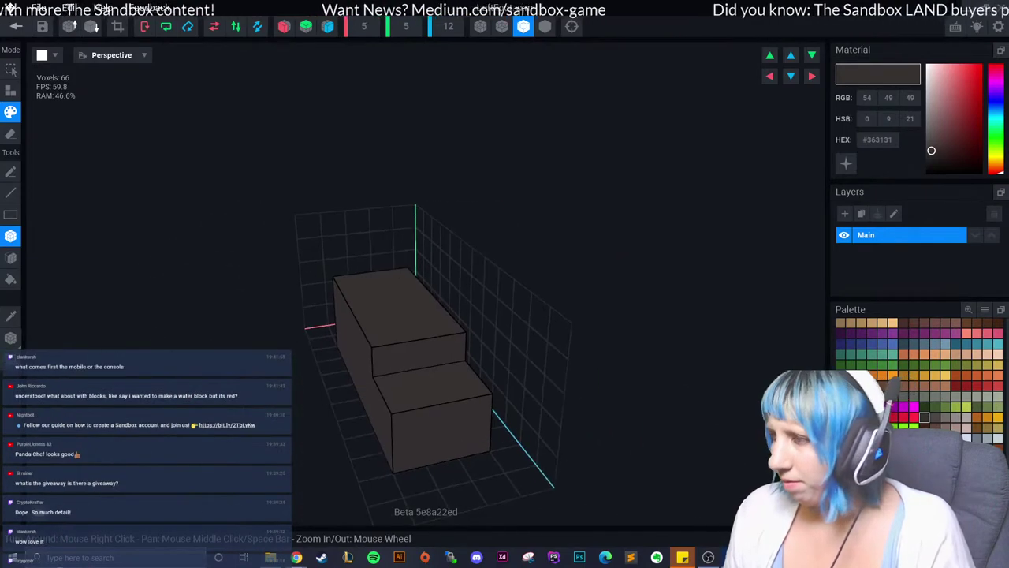
# Add white #D2DAED bands on the upper block and along the sole, then close the model.
pyautogui.click(946, 432)
pyautogui.click(388, 358)
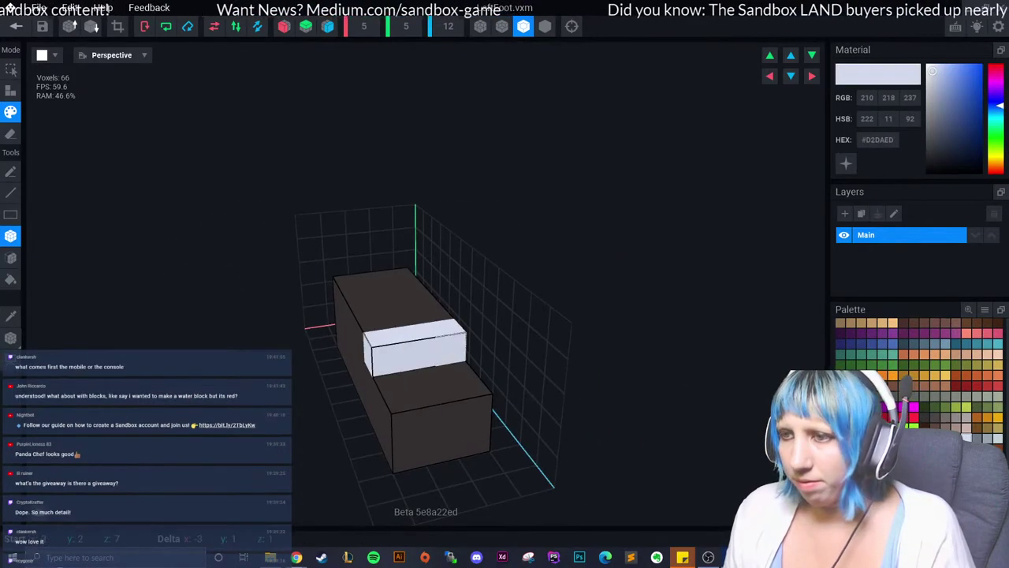
pyautogui.moveTo(376, 397); pyautogui.dragTo(347, 398, button='right')
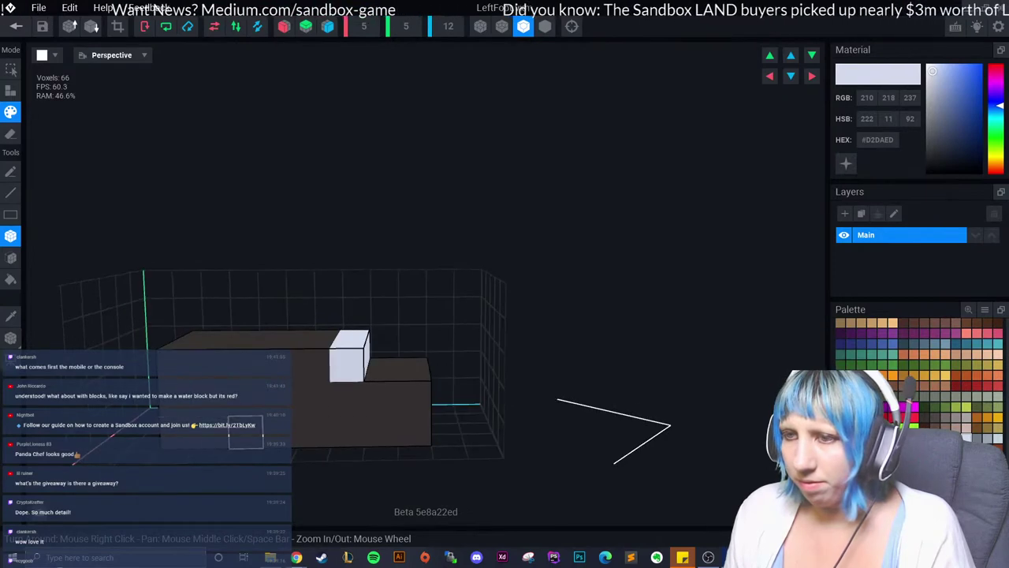
pyautogui.moveTo(245, 432); pyautogui.dragTo(221, 418, button='right')
pyautogui.moveTo(221, 418); pyautogui.dragTo(354, 423)
pyautogui.moveTo(610, 420)
pyautogui.mouseDown(button='right')
pyautogui.moveTo(426, 509)
pyautogui.moveTo(274, 427)
pyautogui.moveTo(268, 446)
pyautogui.moveTo(679, 442)
pyautogui.moveTo(735, 511)
pyautogui.moveTo(608, 387)
pyautogui.moveTo(491, 412)
pyautogui.moveTo(244, 438)
pyautogui.moveTo(312, 477)
pyautogui.moveTo(600, 453)
pyautogui.moveTo(579, 505)
pyautogui.moveTo(316, 450)
pyautogui.moveTo(356, 520)
pyautogui.moveTo(347, 519)
pyautogui.mouseUp(button='right')
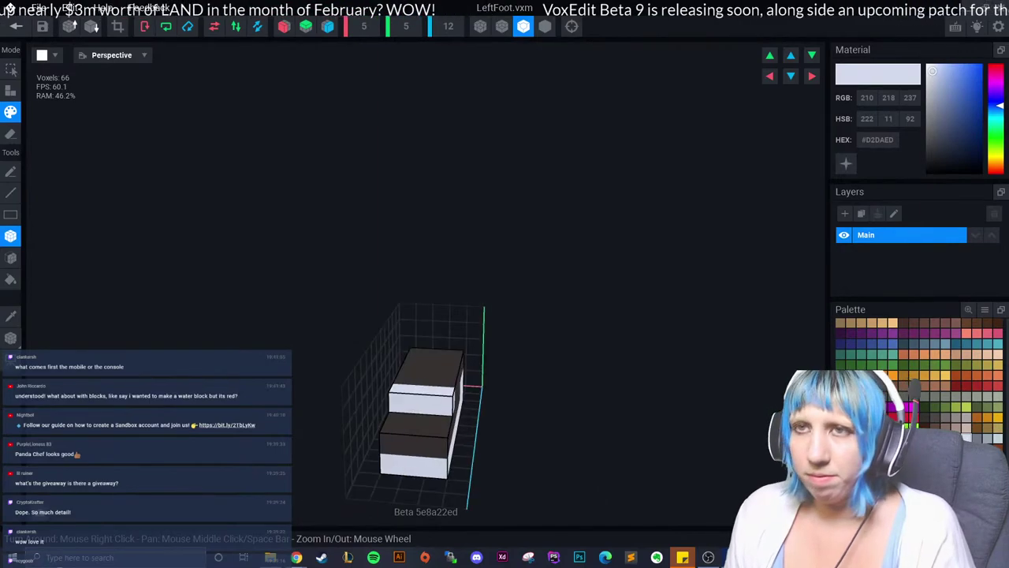
pyautogui.click(16, 26)
# Save the left foot and view the avatar's feet from the front.
pyautogui.click(502, 202)
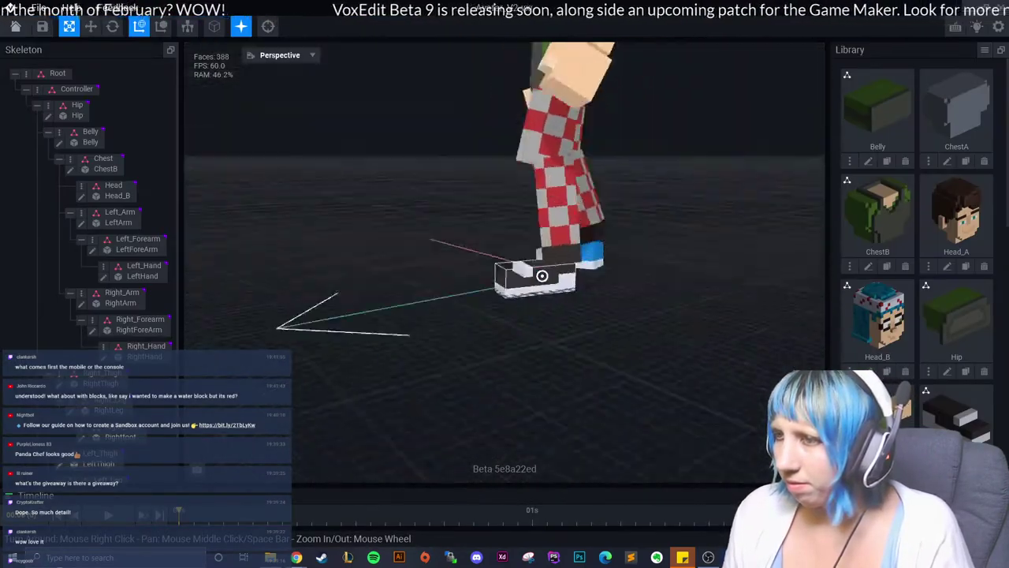
pyautogui.moveTo(542, 276); pyautogui.dragTo(557, 321, button='right')
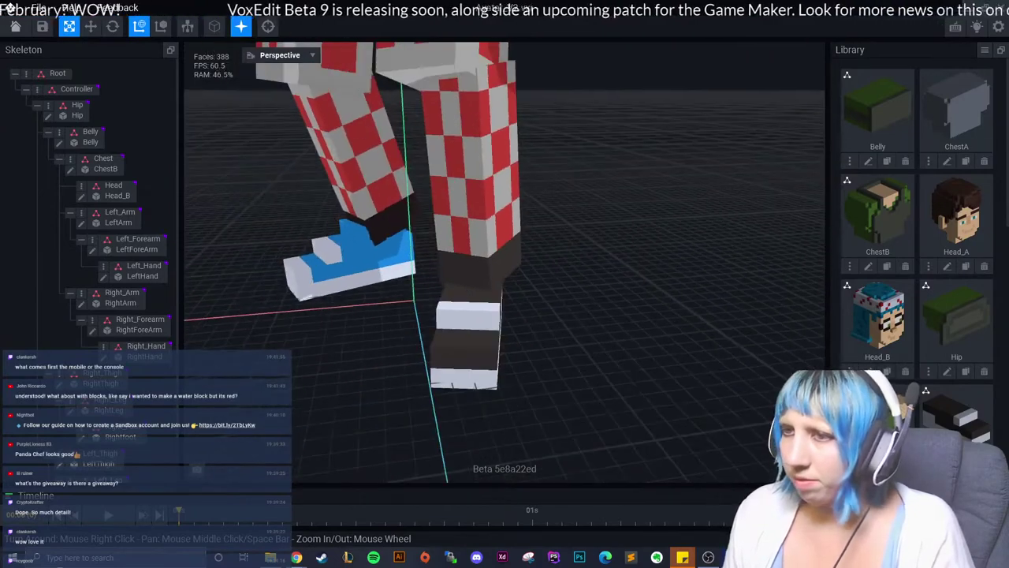
pyautogui.scroll(-5, 915, 236)
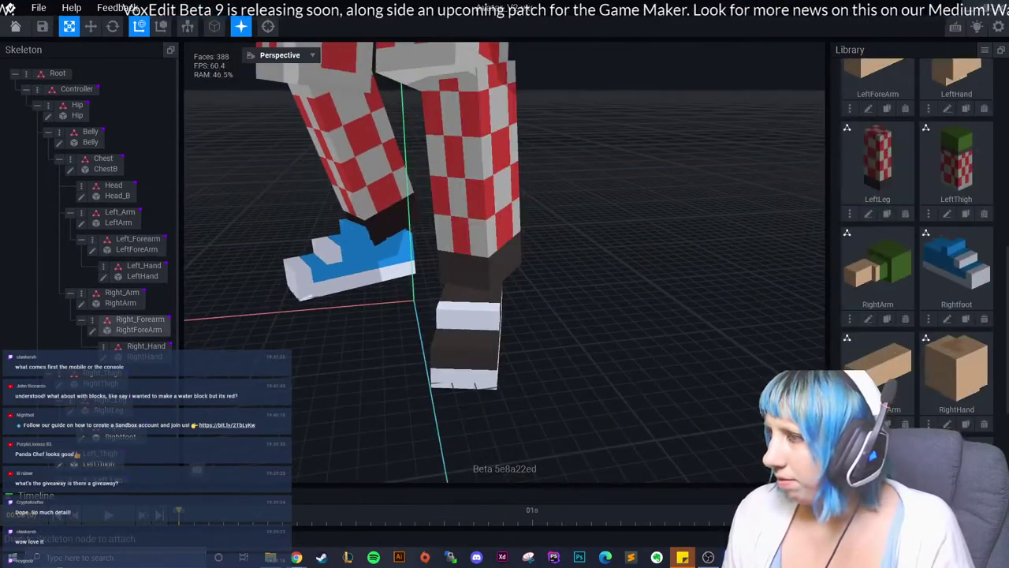
# Open the right foot model and bucket-fill its blue top near-black #363131.
pyautogui.click(947, 319)
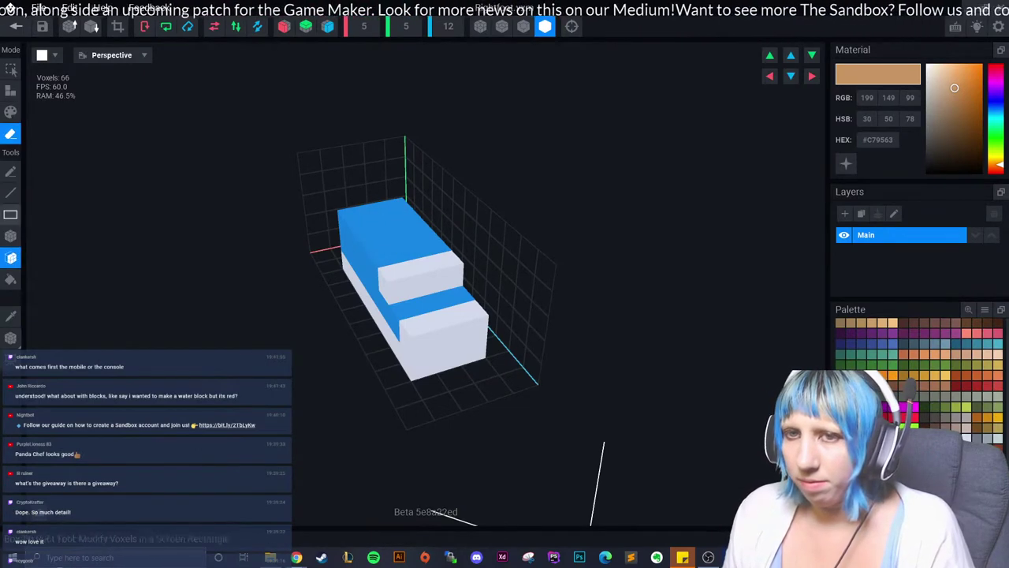
pyautogui.click(10, 112)
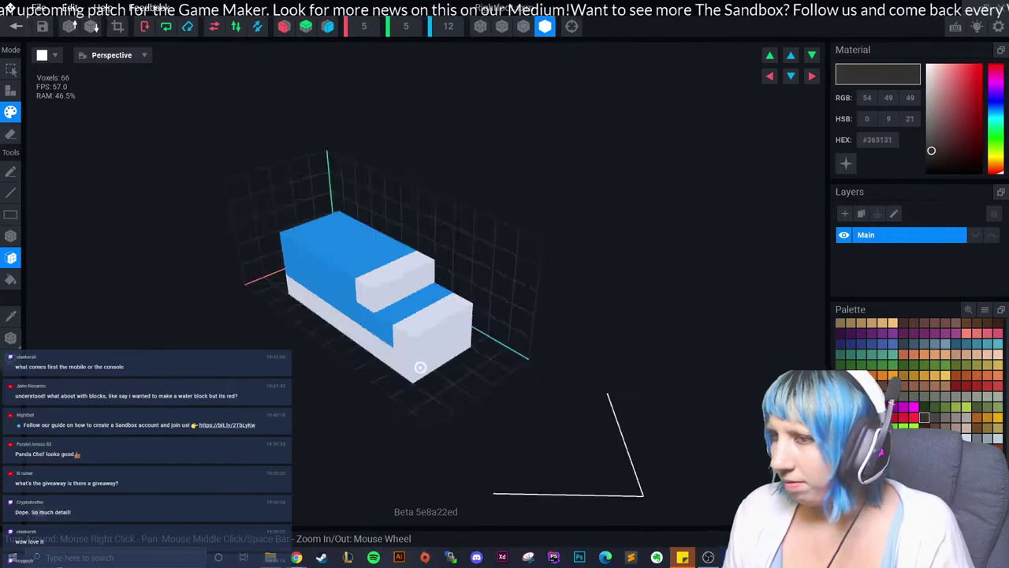
pyautogui.moveTo(599, 481); pyautogui.dragTo(572, 347, button='right')
pyautogui.click(10, 279)
pyautogui.click(236, 331)
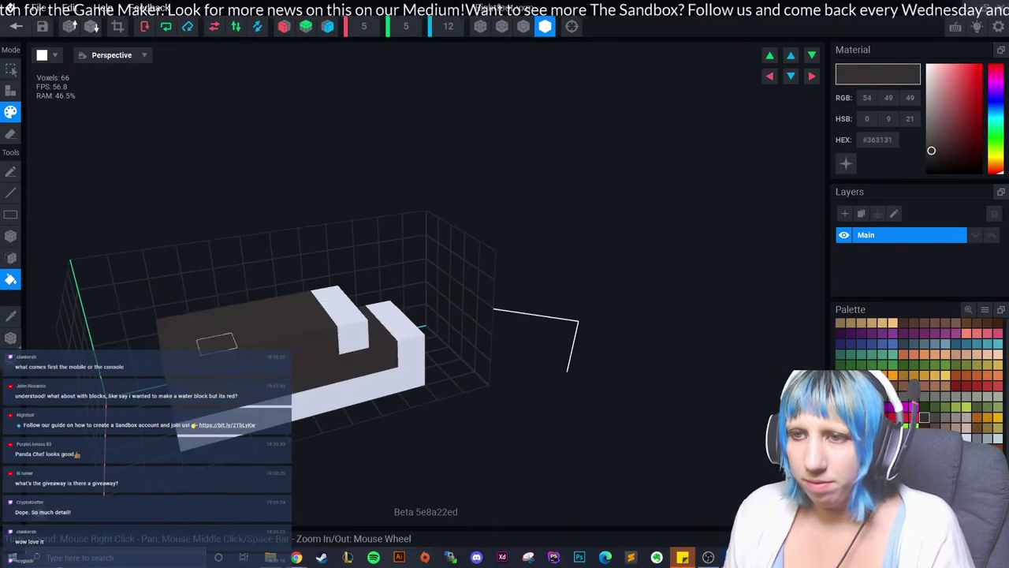
pyautogui.moveTo(237, 340)
pyautogui.mouseDown(button='right')
pyautogui.moveTo(392, 382)
pyautogui.moveTo(367, 368)
pyautogui.moveTo(442, 371)
pyautogui.mouseUp(button='right')
# Box-paint the front white block near-black and close the foot model.
pyautogui.press('b')
pyautogui.moveTo(394, 375); pyautogui.dragTo(473, 388)
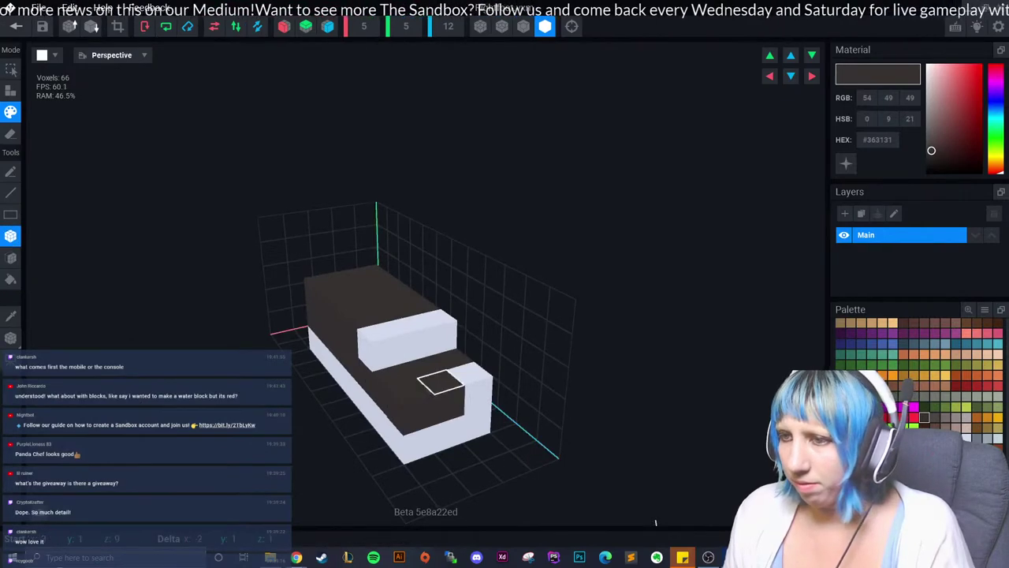
pyautogui.moveTo(474, 387); pyautogui.dragTo(430, 395, button='right')
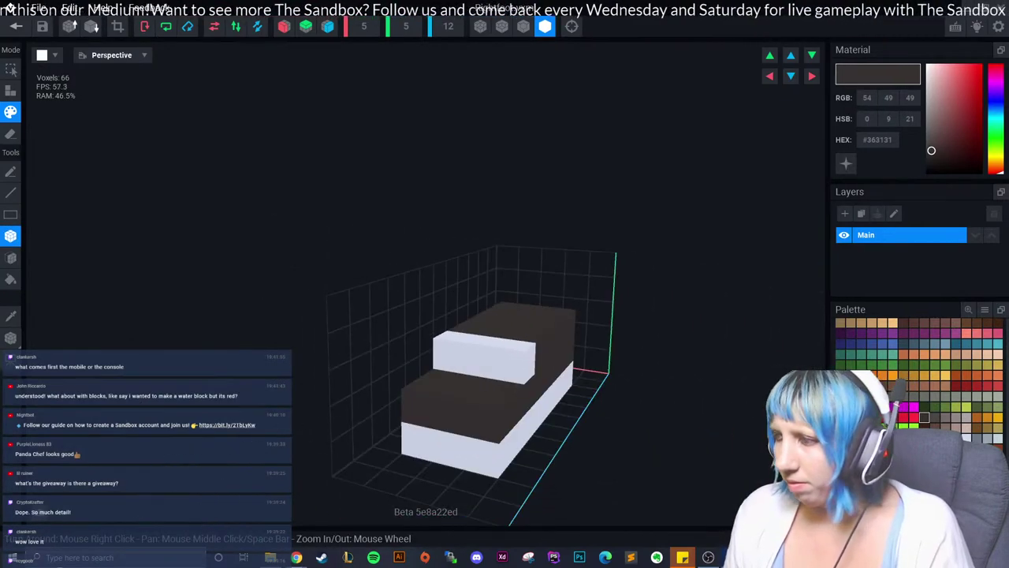
pyautogui.press('f')
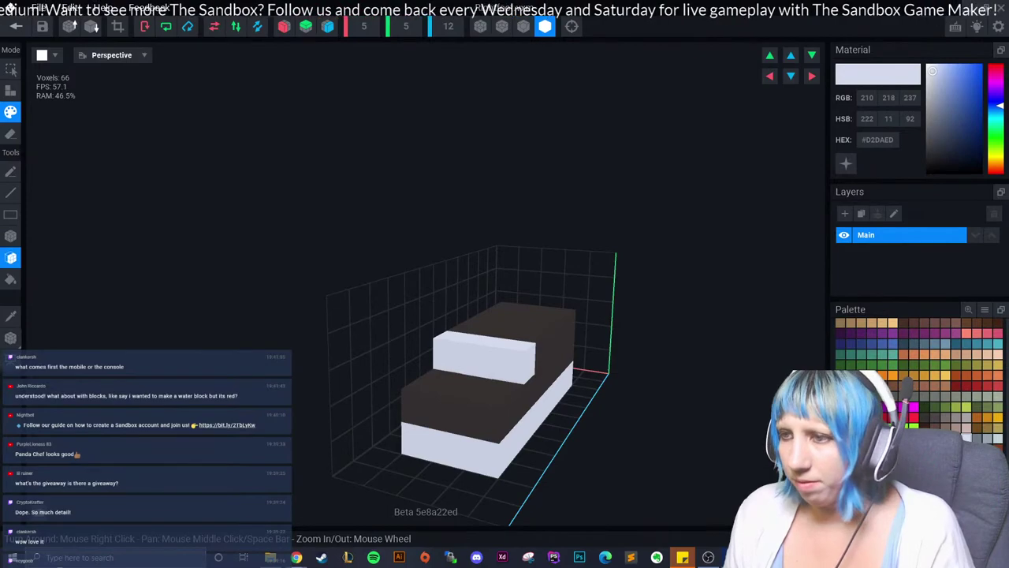
pyautogui.moveTo(391, 391); pyautogui.dragTo(252, 260, button='right')
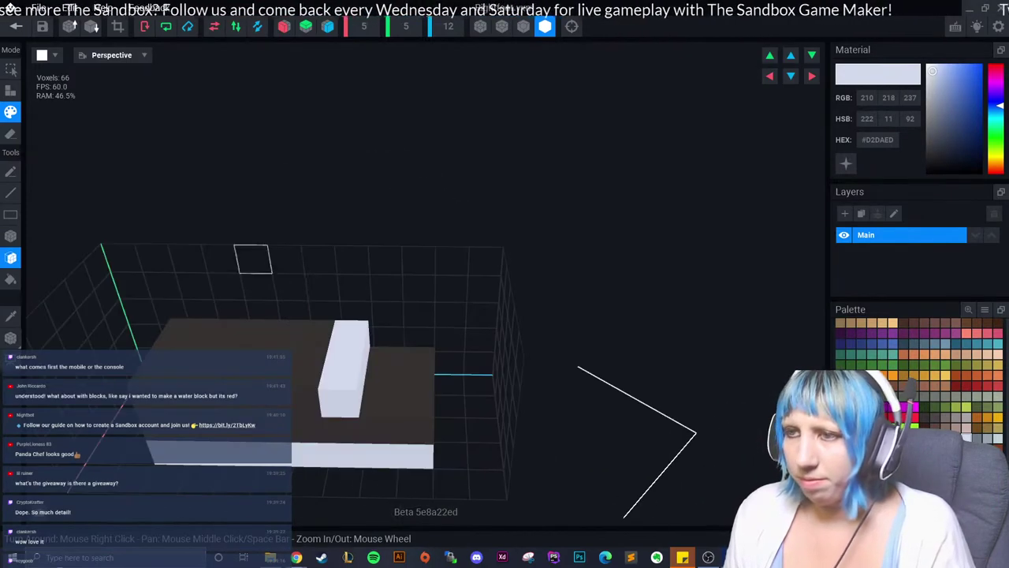
pyautogui.press('Return')
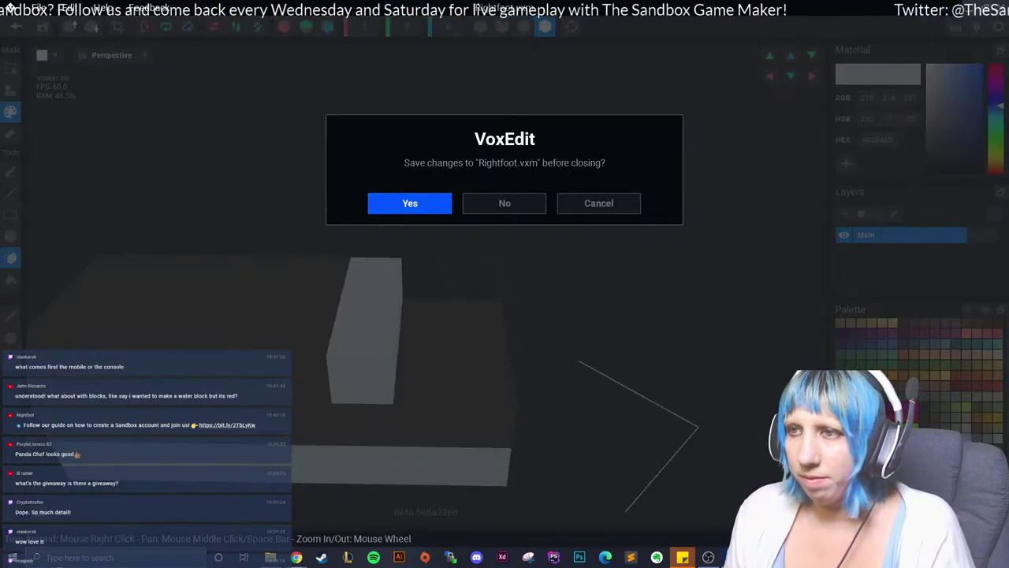
# Orbit and zoom around the avatar to inspect its dark-topped, white-soled shoes from front and side.
pyautogui.scroll(5, 486, 197)
pyautogui.moveTo(505, 236); pyautogui.dragTo(552, 158, button='right')
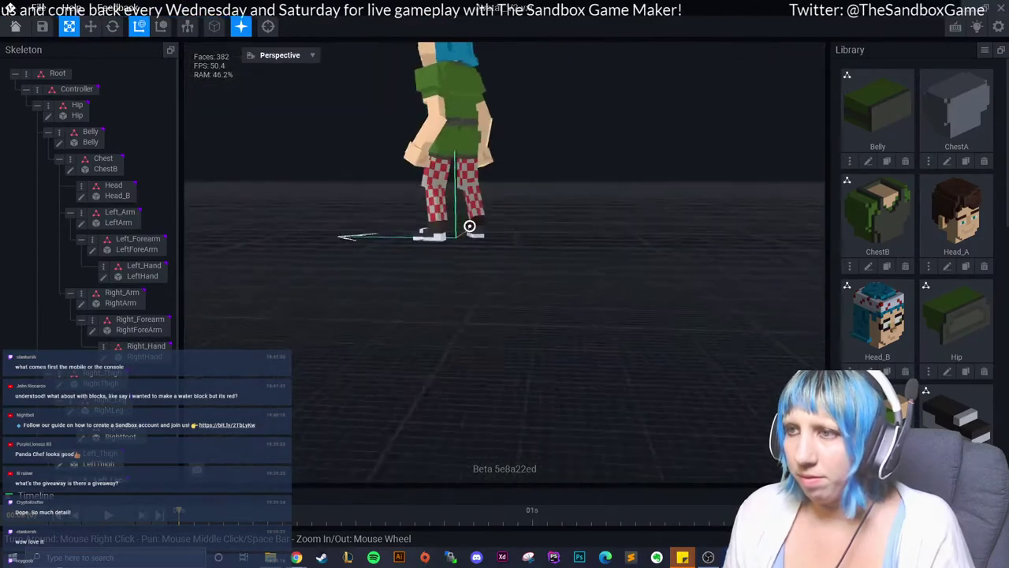
pyautogui.moveTo(469, 226); pyautogui.dragTo(554, 253, button='right')
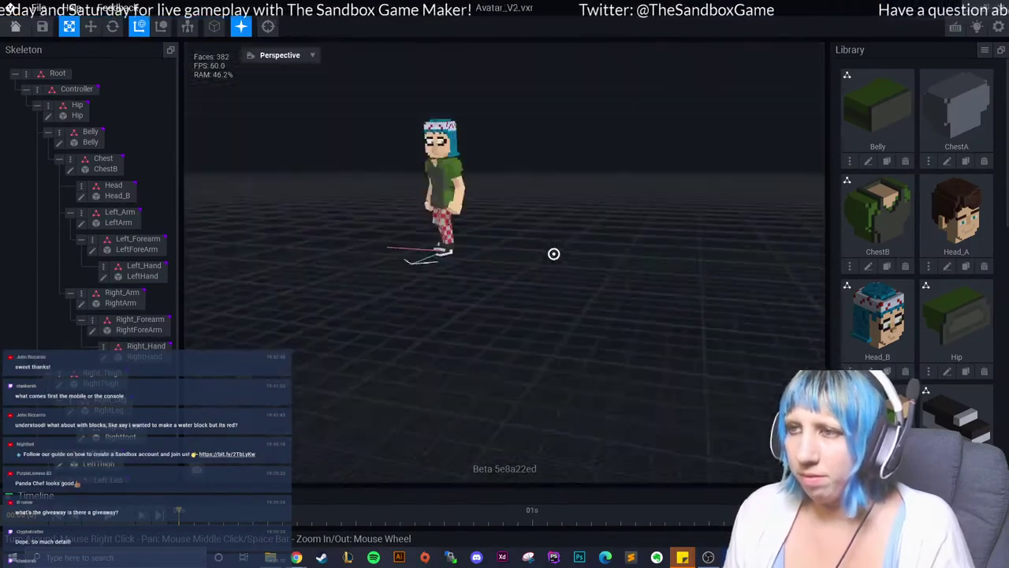
pyautogui.scroll(2, 473, 261)
pyautogui.scroll(2, 473, 260)
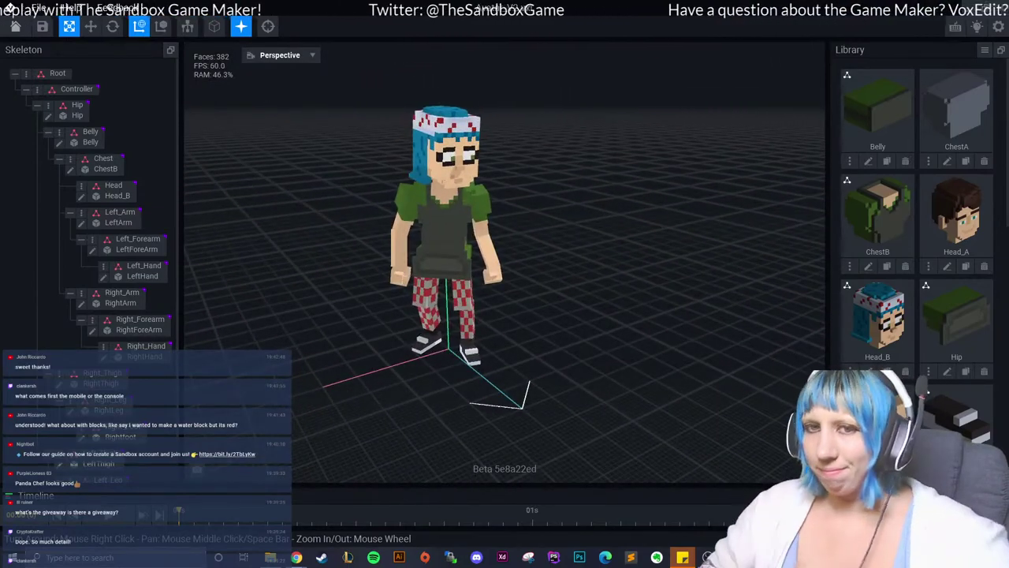
pyautogui.moveTo(504, 213)
pyautogui.mouseDown(button='right')
pyautogui.moveTo(521, 244)
pyautogui.moveTo(540, 244)
pyautogui.mouseUp(button='right')
pyautogui.scroll(3, 523, 244)
pyautogui.scroll(-3, 540, 244)
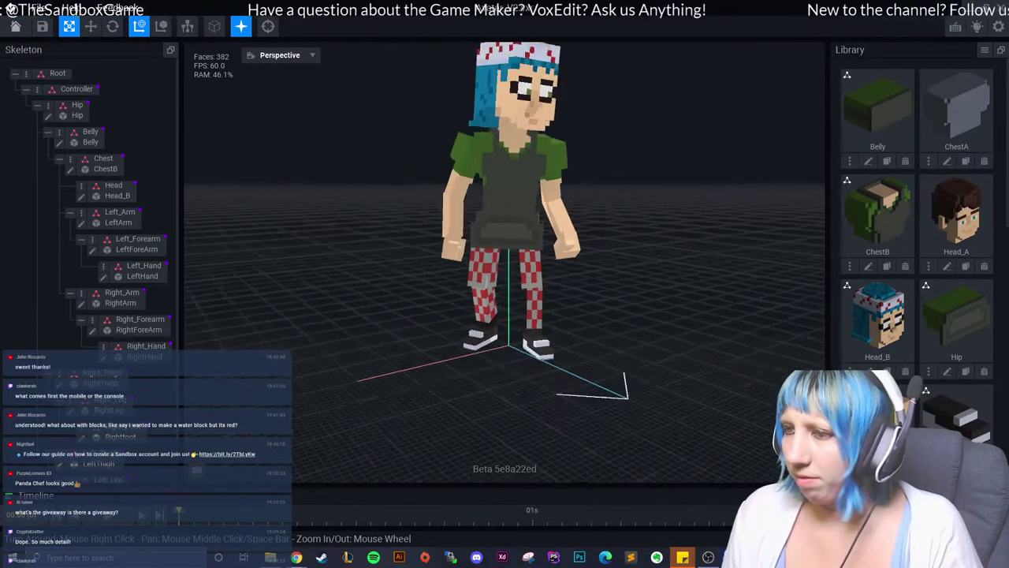
pyautogui.scroll(-2, 540, 245)
pyautogui.moveTo(563, 345); pyautogui.dragTo(556, 302, button='right')
pyautogui.scroll(1, 563, 347)
pyautogui.scroll(3, 563, 347)
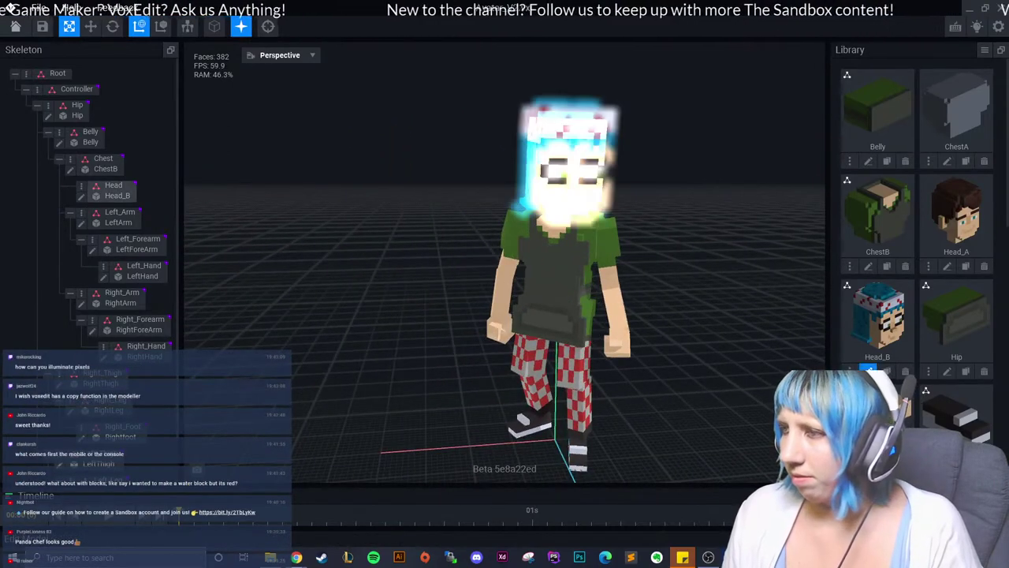
pyautogui.doubleClick(568, 169)
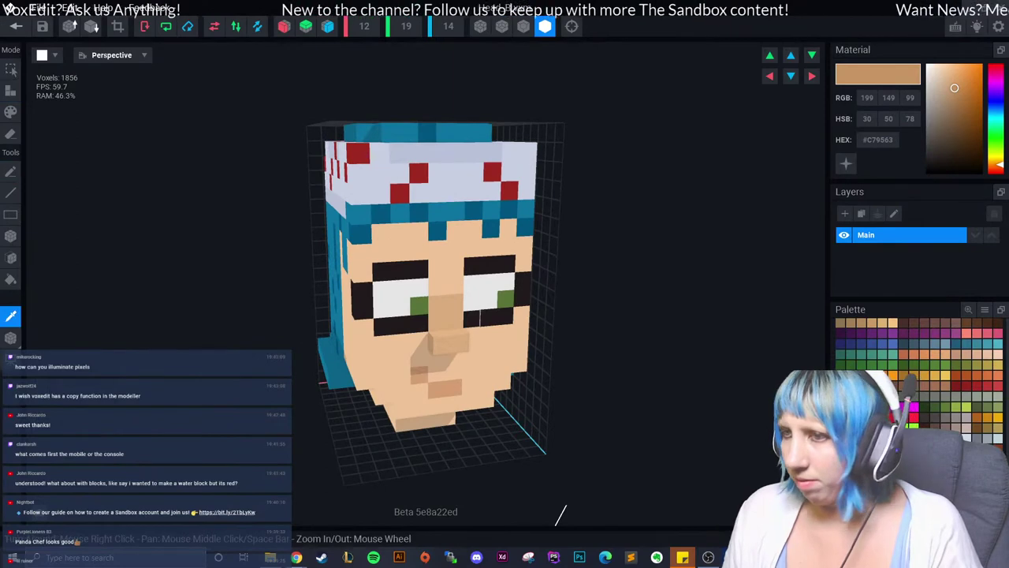
pyautogui.click(477, 319)
pyautogui.press('p')
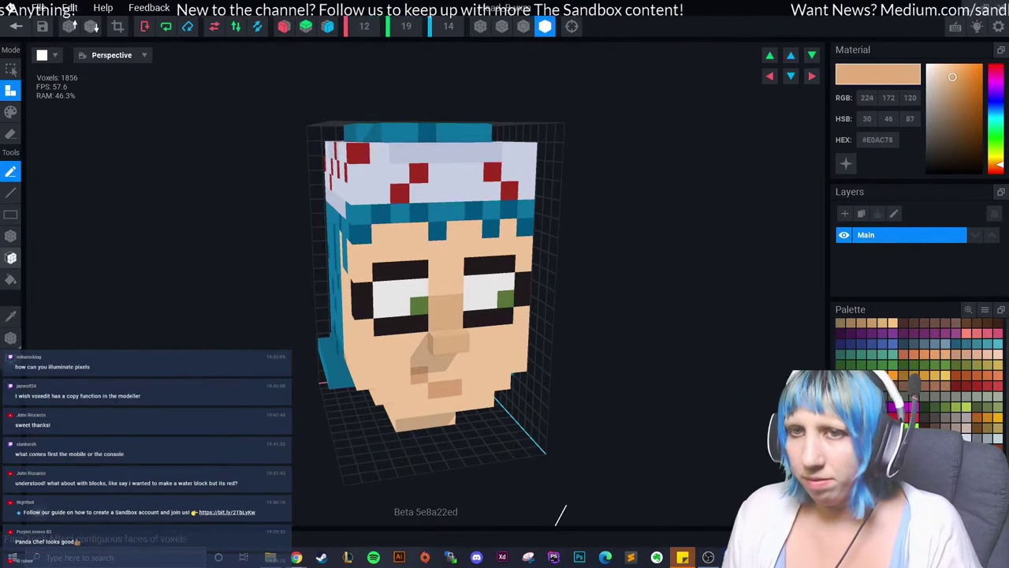
pyautogui.moveTo(560, 515); pyautogui.dragTo(396, 383, button='right')
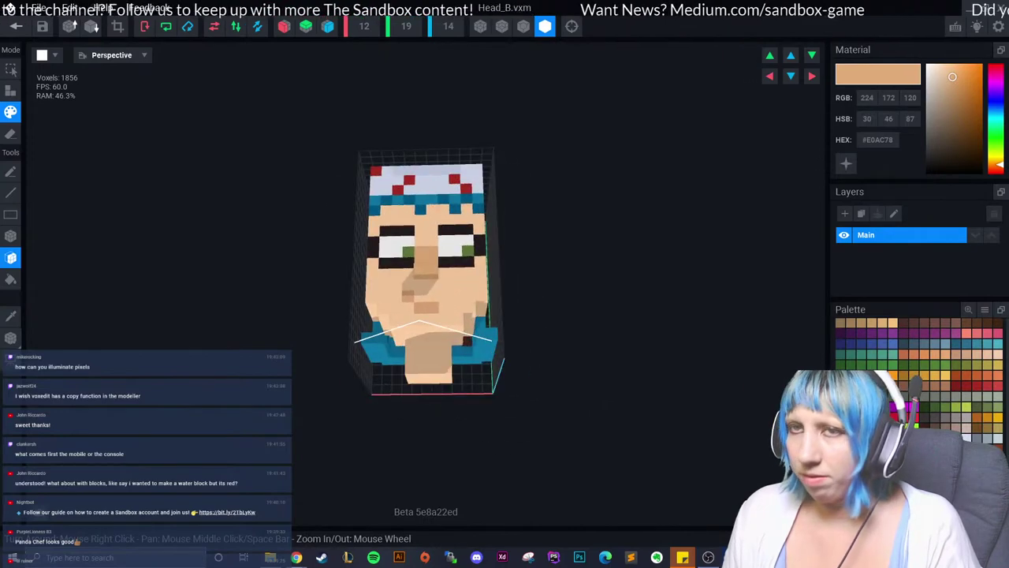
pyautogui.click(16, 26)
pyautogui.click(408, 200)
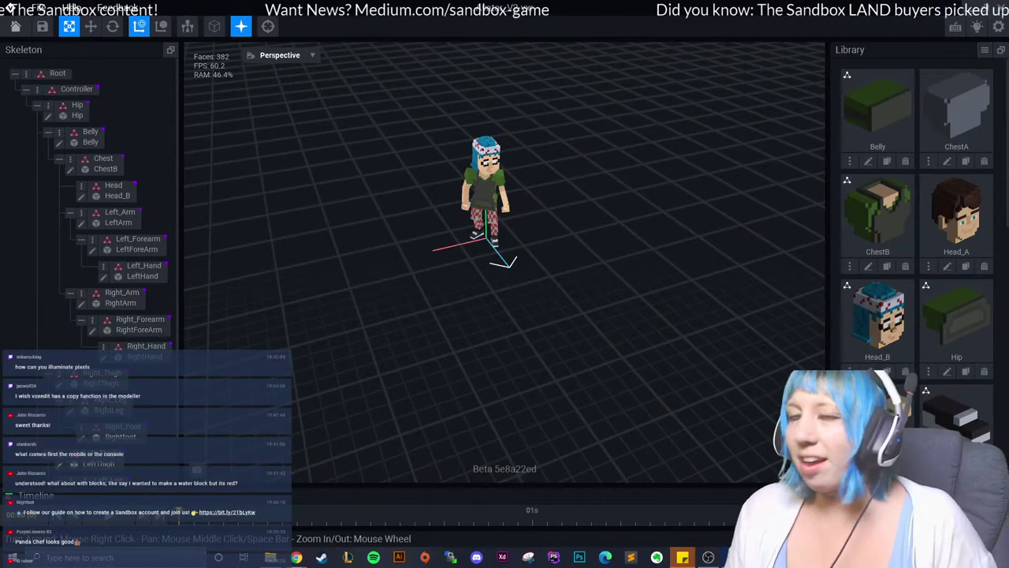
pyautogui.scroll(3, 504, 260)
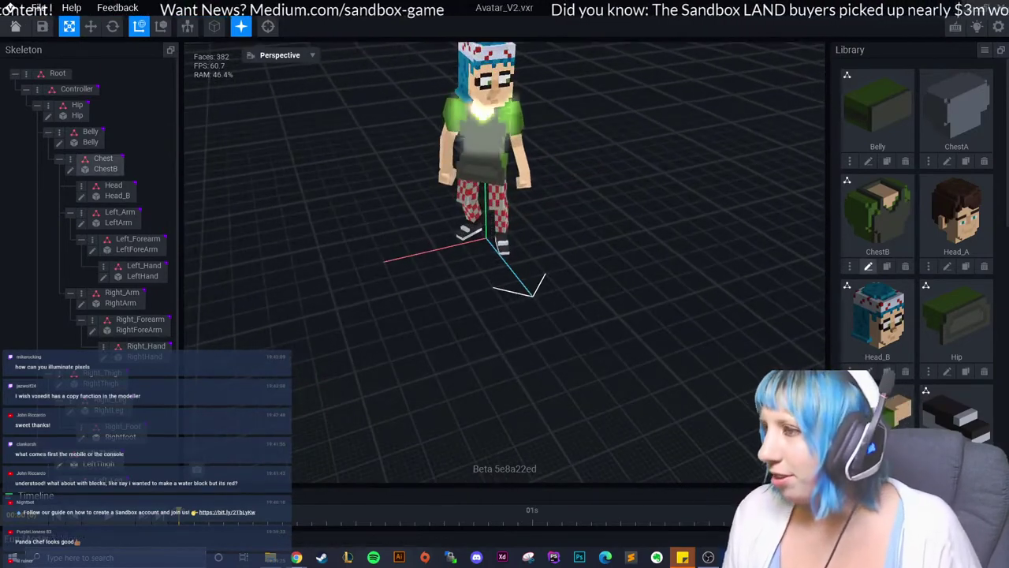
# Paint an orange #B95723 stripe across the ChestB vest front and make it emissive.
pyautogui.click(868, 265)
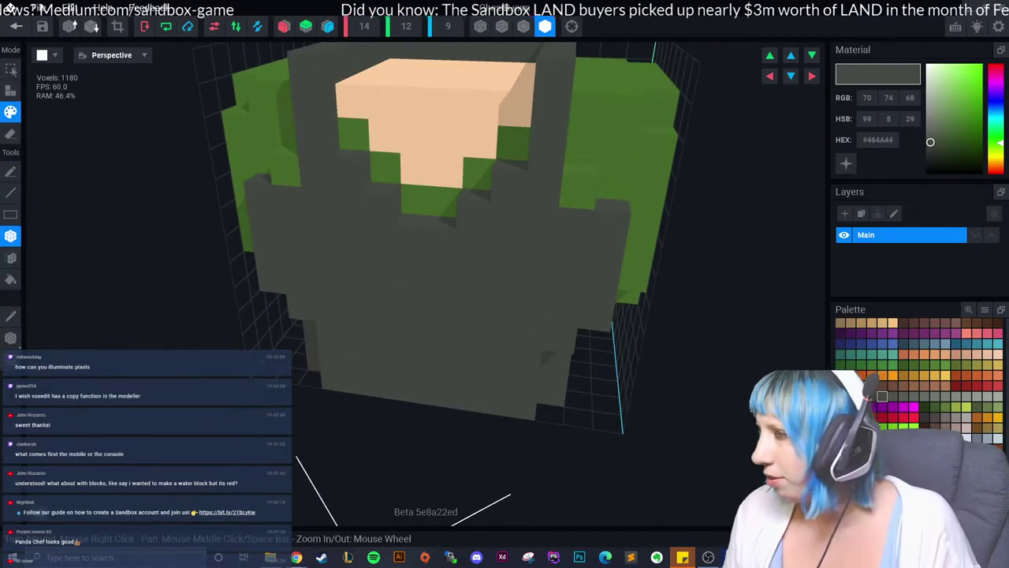
pyautogui.click(966, 376)
pyautogui.moveTo(496, 419); pyautogui.dragTo(408, 298, button='right')
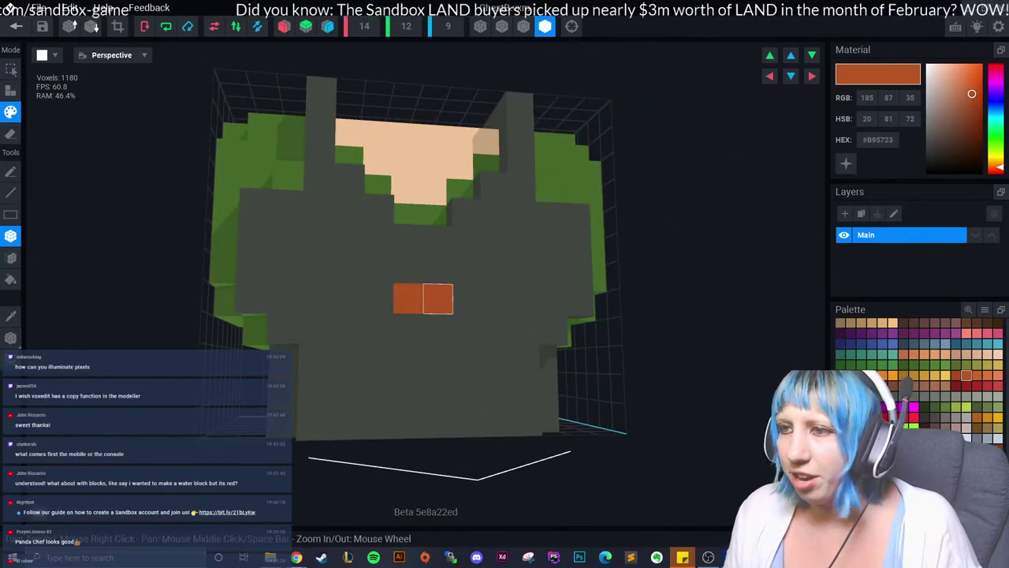
pyautogui.click(467, 298)
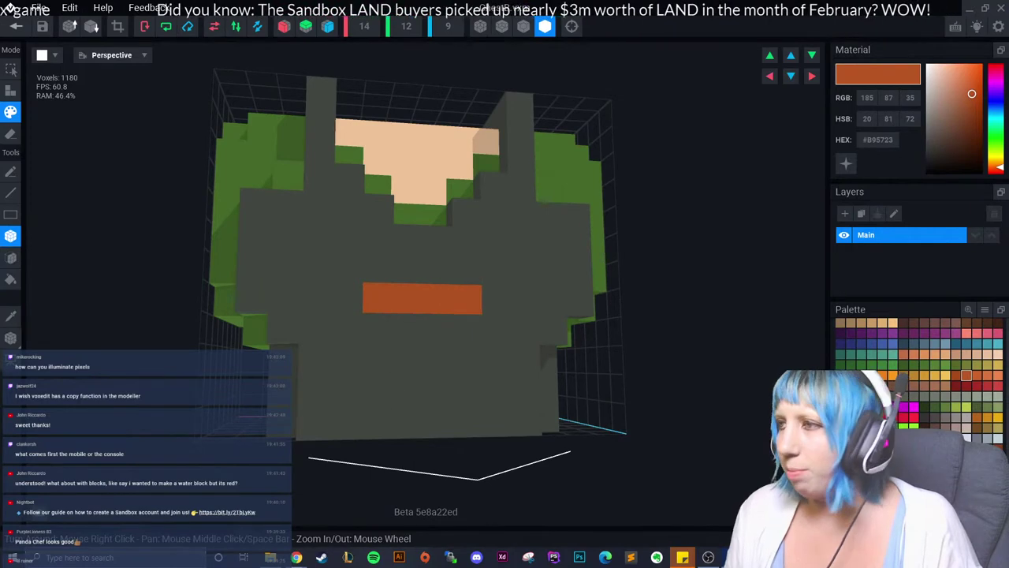
pyautogui.click(846, 164)
pyautogui.moveTo(497, 405); pyautogui.dragTo(499, 391, button='right')
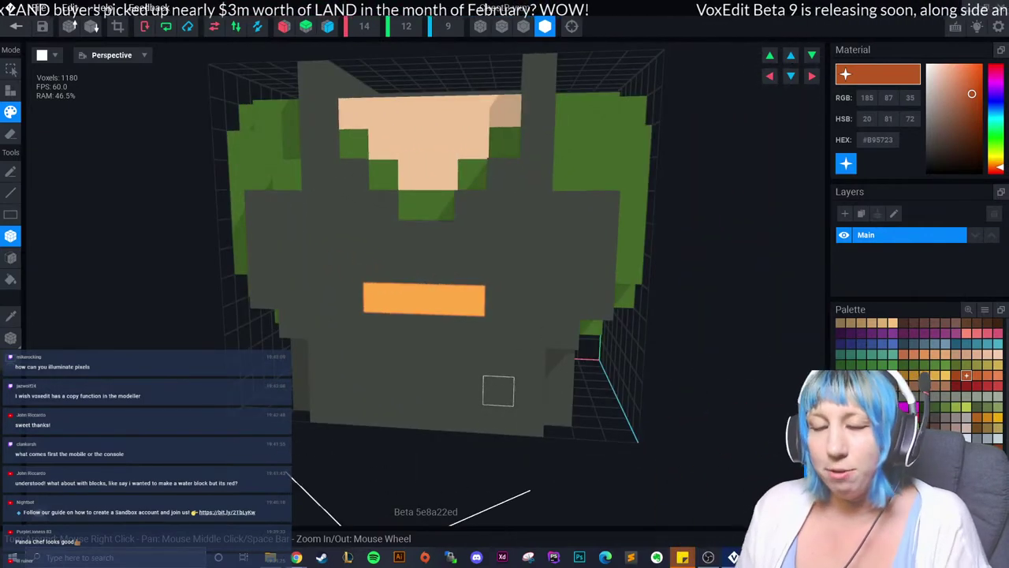
pyautogui.moveTo(499, 392)
pyautogui.mouseDown(button='right')
pyautogui.moveTo(484, 395)
pyautogui.moveTo(499, 391)
pyautogui.mouseUp(button='right')
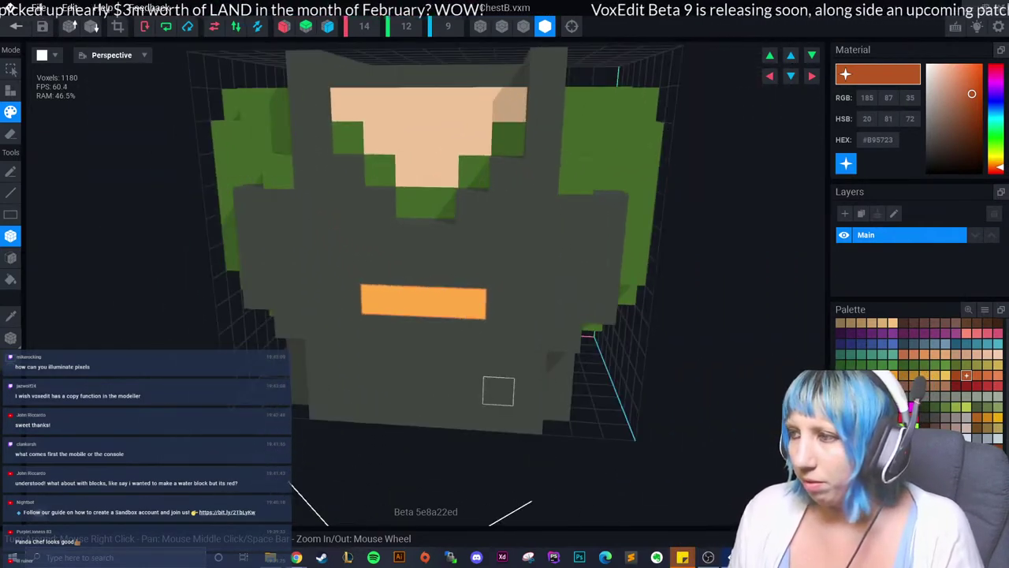
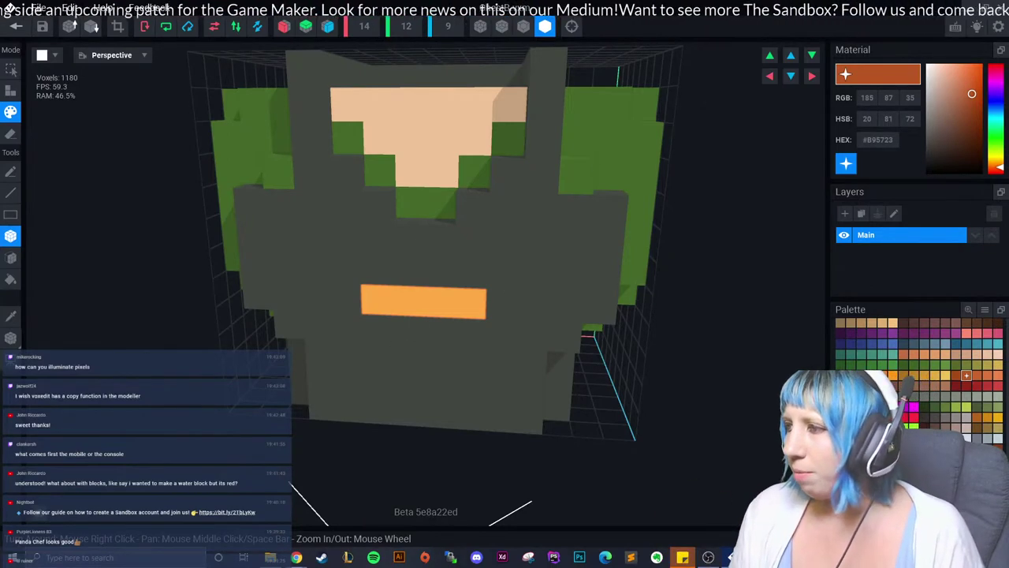
# Repaint the orange eye and mouth voxels with the face's dark grey #464A44.
pyautogui.rightClick(877, 141)
pyautogui.click(895, 150)
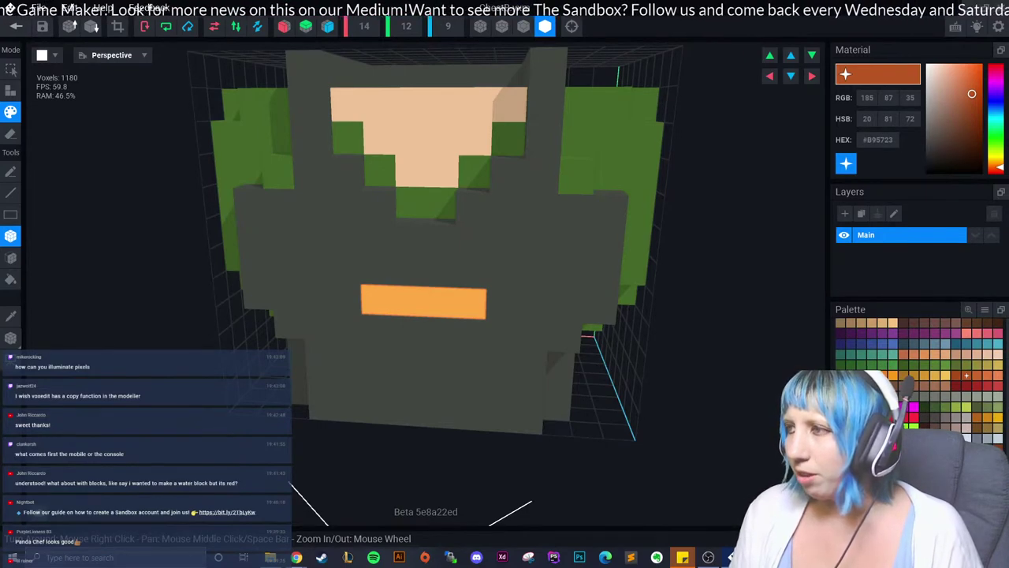
pyautogui.rightClick(877, 140)
pyautogui.click(895, 162)
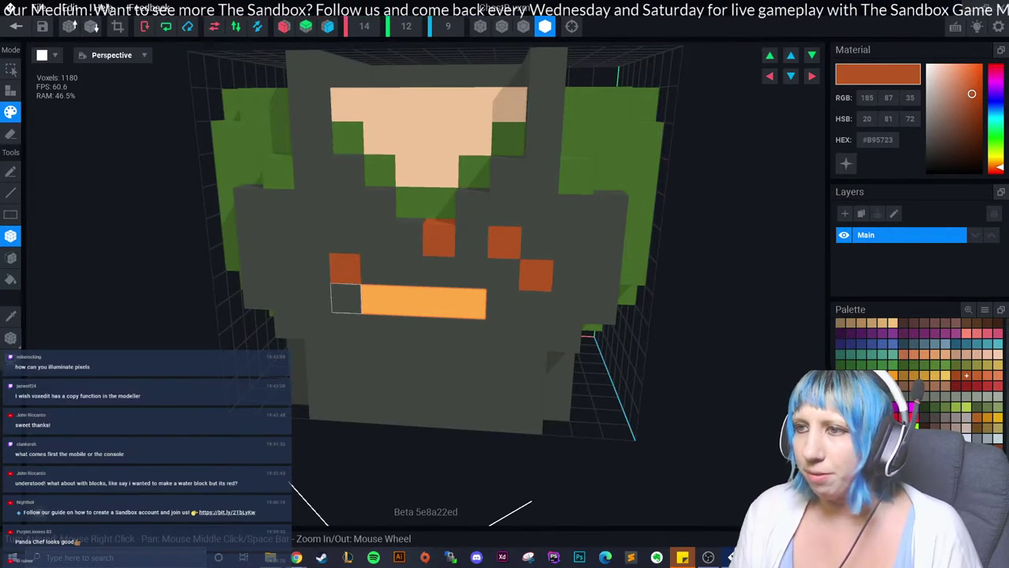
pyautogui.click(376, 269)
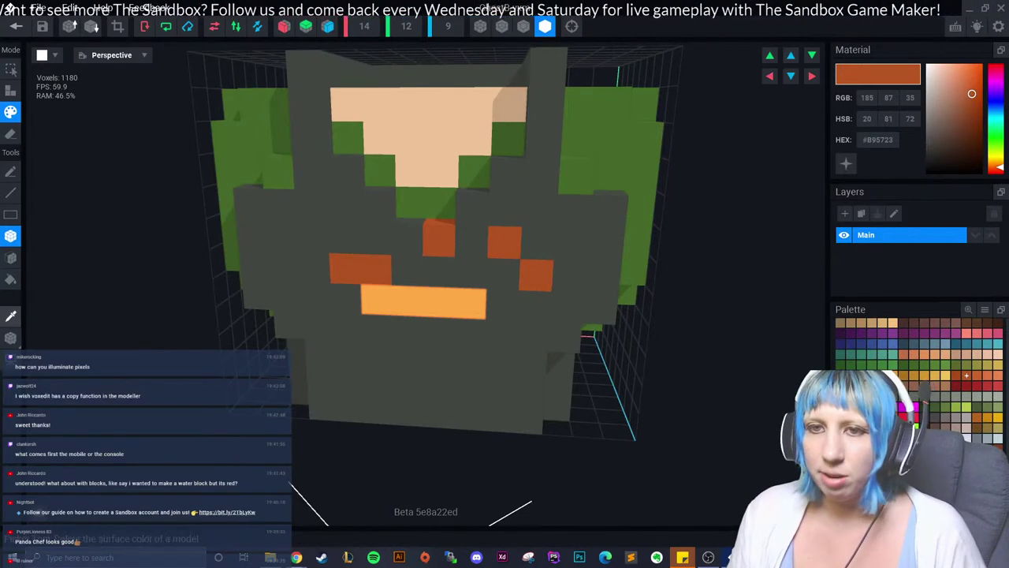
pyautogui.keyDown('alt'); pyautogui.click(313, 265); pyautogui.keyUp('alt')
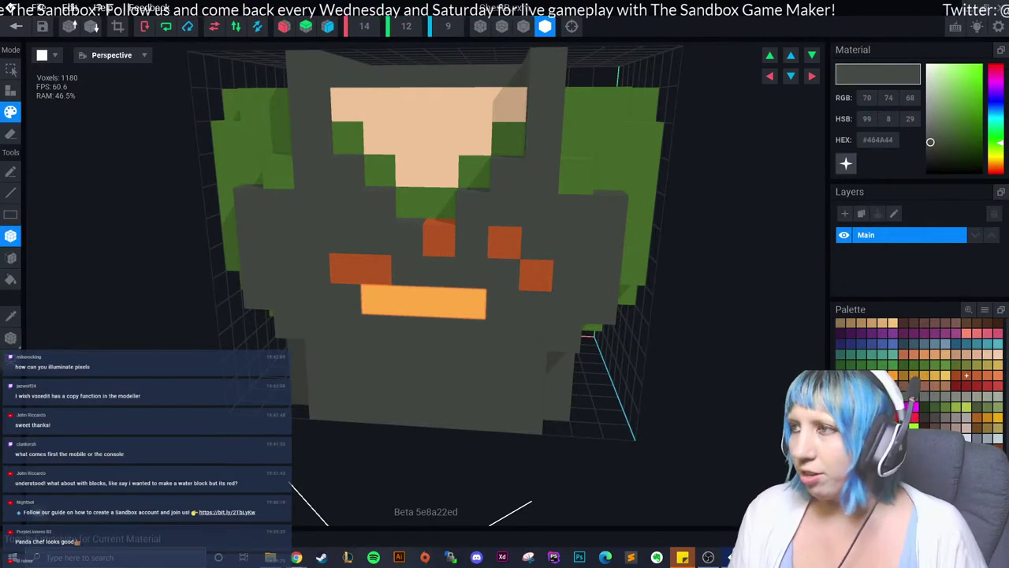
pyautogui.moveTo(283, 237)
pyautogui.mouseDown()
pyautogui.moveTo(533, 305)
pyautogui.moveTo(438, 359)
pyautogui.mouseUp()
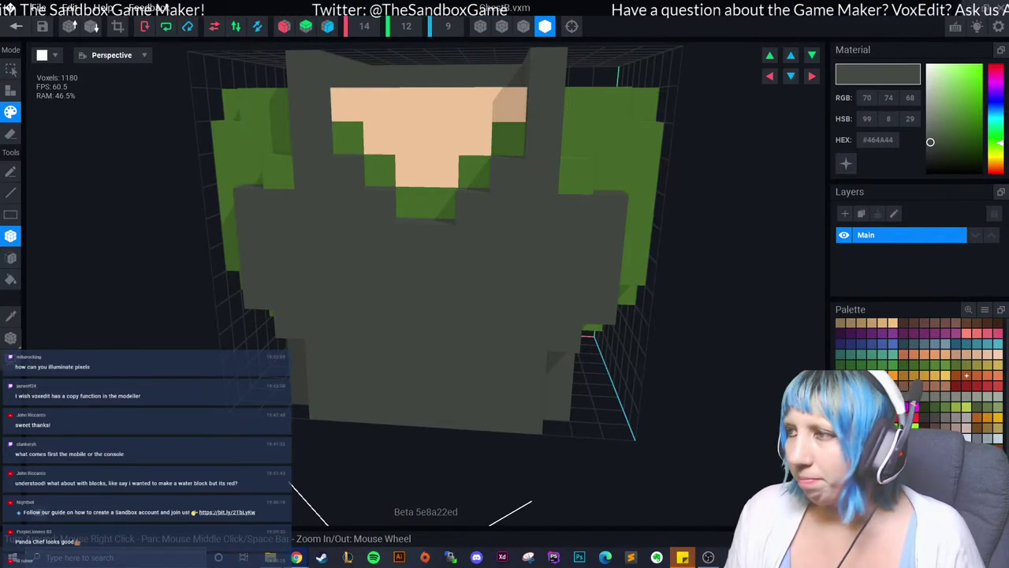
# Return to the Animator and orbit and zoom around the avatar to inspect the repainted chest.
pyautogui.click(16, 26)
pyautogui.click(408, 200)
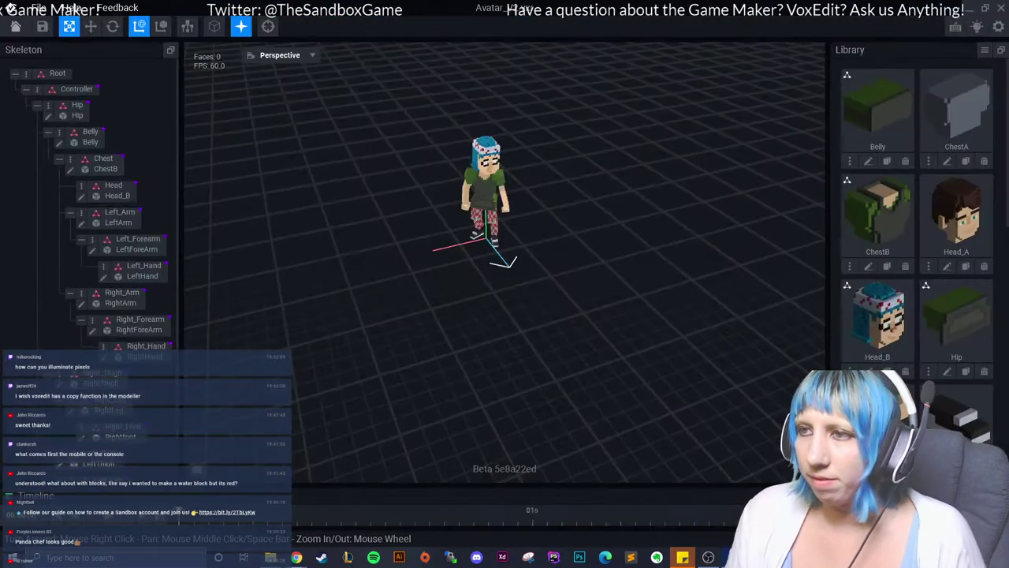
pyautogui.moveTo(410, 261)
pyautogui.mouseDown(button='right')
pyautogui.moveTo(499, 258)
pyautogui.moveTo(505, 285)
pyautogui.moveTo(524, 285)
pyautogui.moveTo(490, 300)
pyautogui.moveTo(473, 288)
pyautogui.moveTo(412, 334)
pyautogui.moveTo(425, 236)
pyautogui.mouseUp(button='right')
pyautogui.scroll(2, 504, 286)
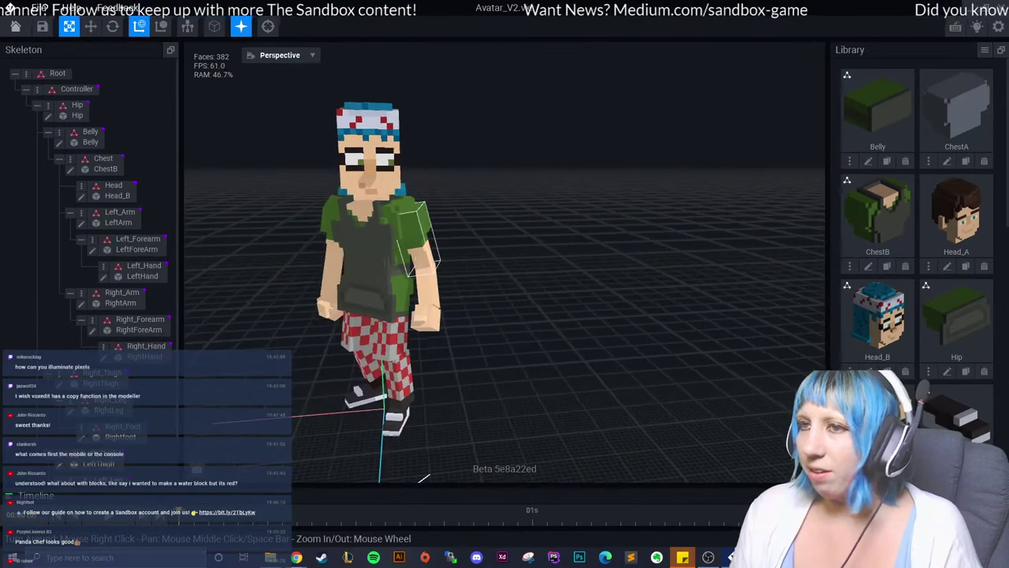
pyautogui.scroll(1, 443, 270)
pyautogui.scroll(2, 442, 270)
pyautogui.scroll(2, 442, 270)
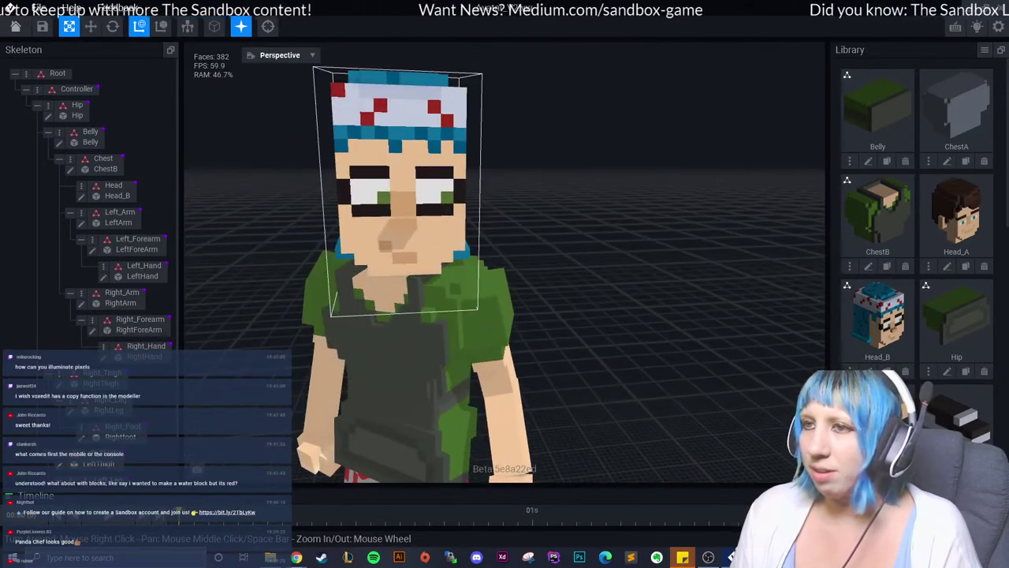
pyautogui.scroll(2, 443, 271)
pyautogui.scroll(-3, 442, 271)
pyautogui.scroll(-3, 442, 271)
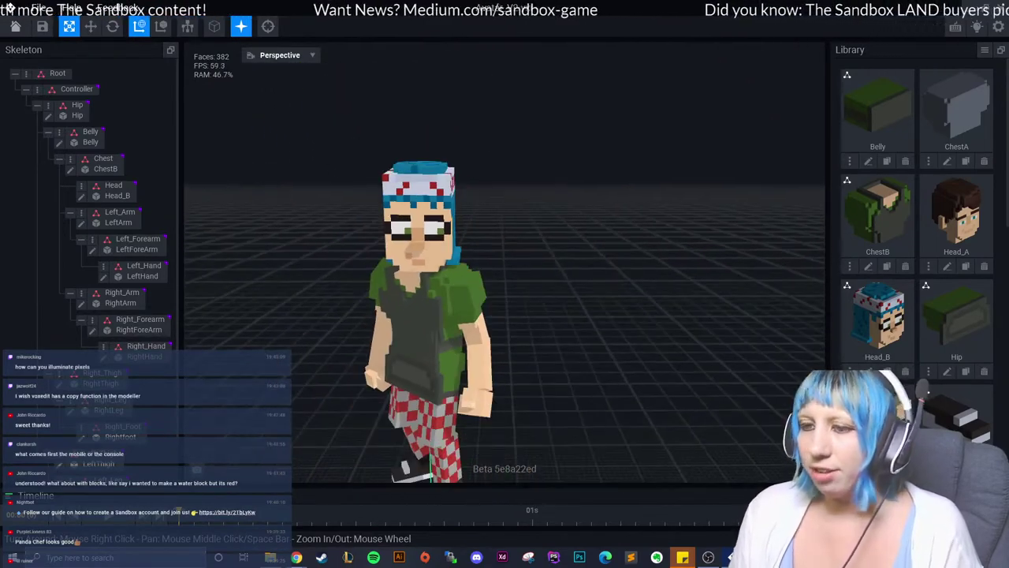
# Close the Avatar_V2 project and browse File Explorer to the user's home folder on C:.
pyautogui.click(15, 26)
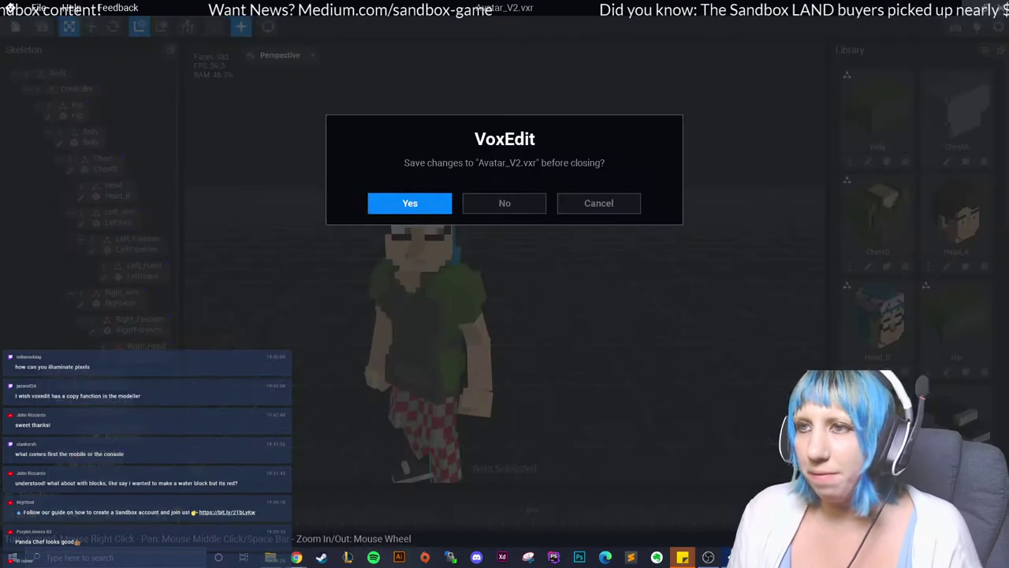
pyautogui.click(410, 204)
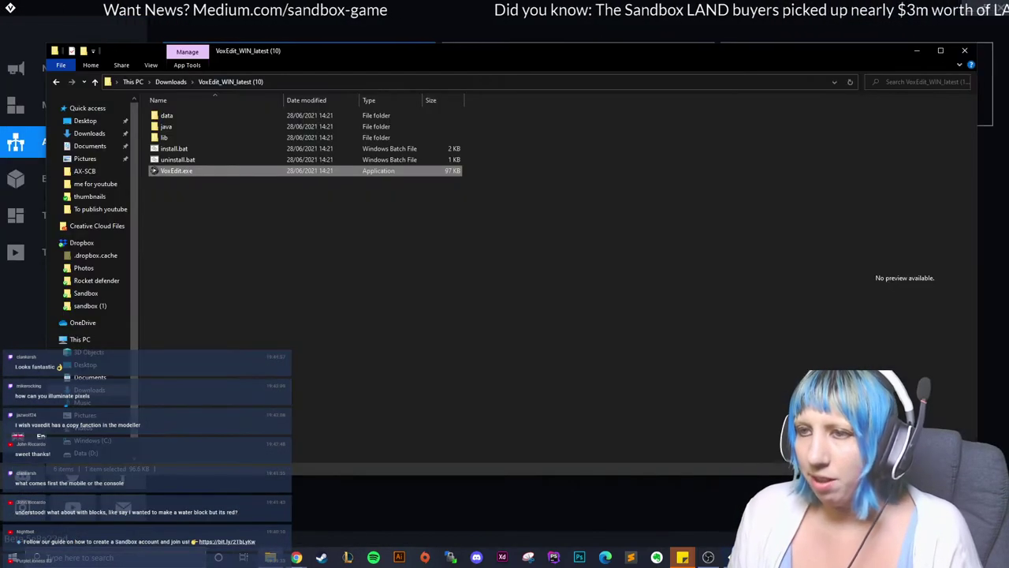
pyautogui.hotkey('alt', 'Tab')
pyautogui.click(92, 440)
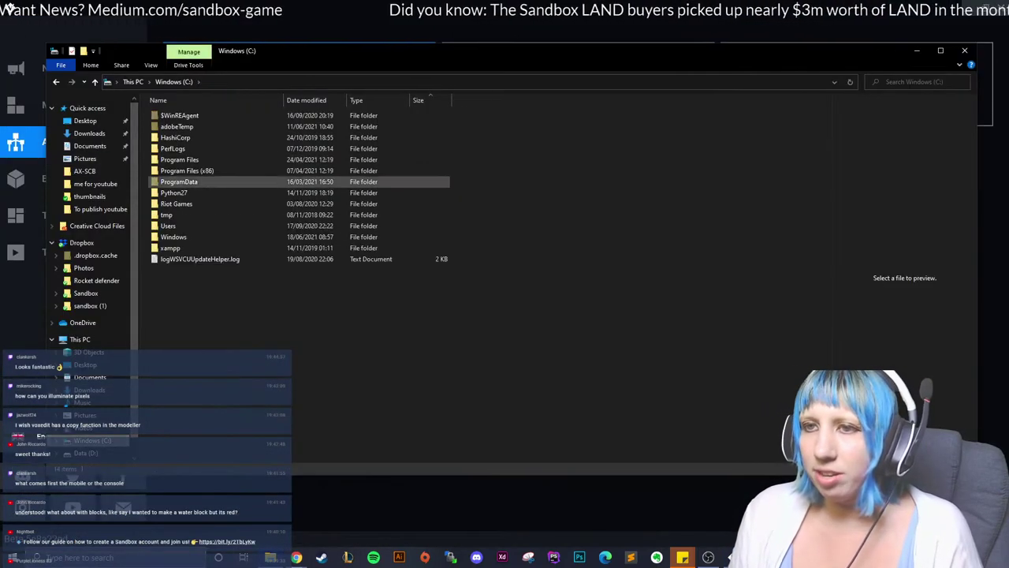
pyautogui.doubleClick(173, 232)
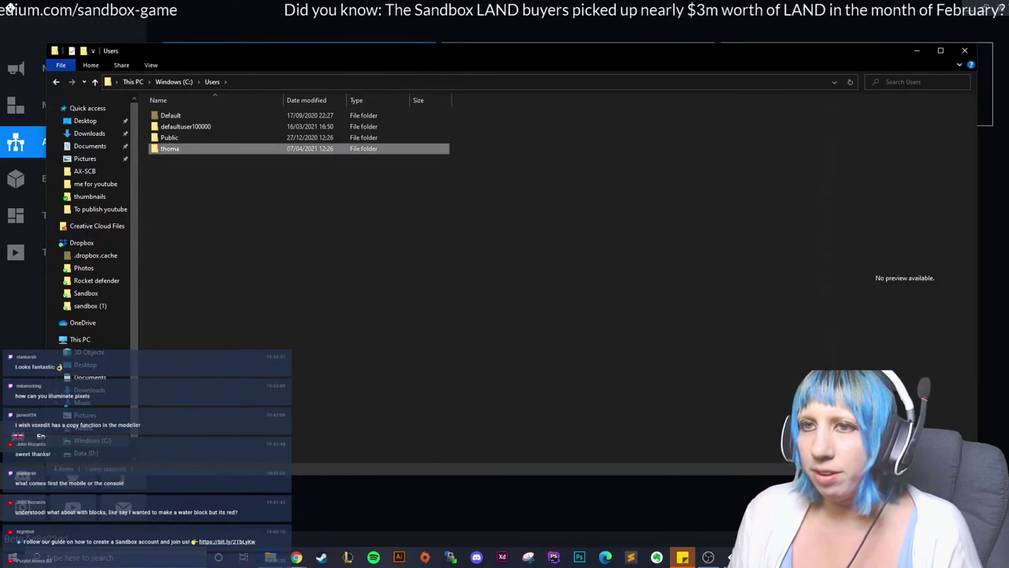
pyautogui.doubleClick(169, 148)
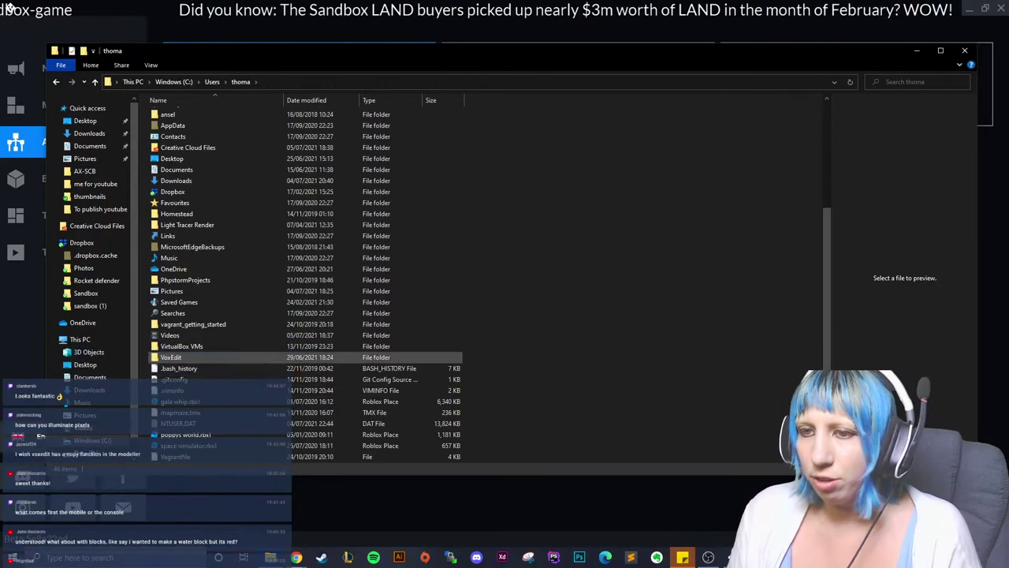
# Open VoxEdit > MONDAY sANDBOX > ramen stand and select the Panda chef folder.
pyautogui.doubleClick(170, 358)
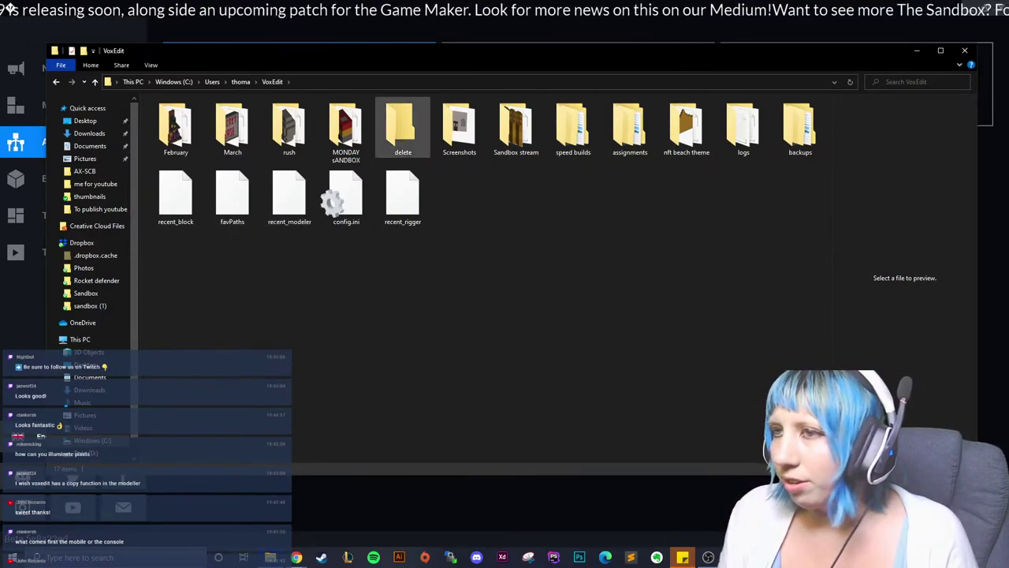
pyautogui.doubleClick(345, 130)
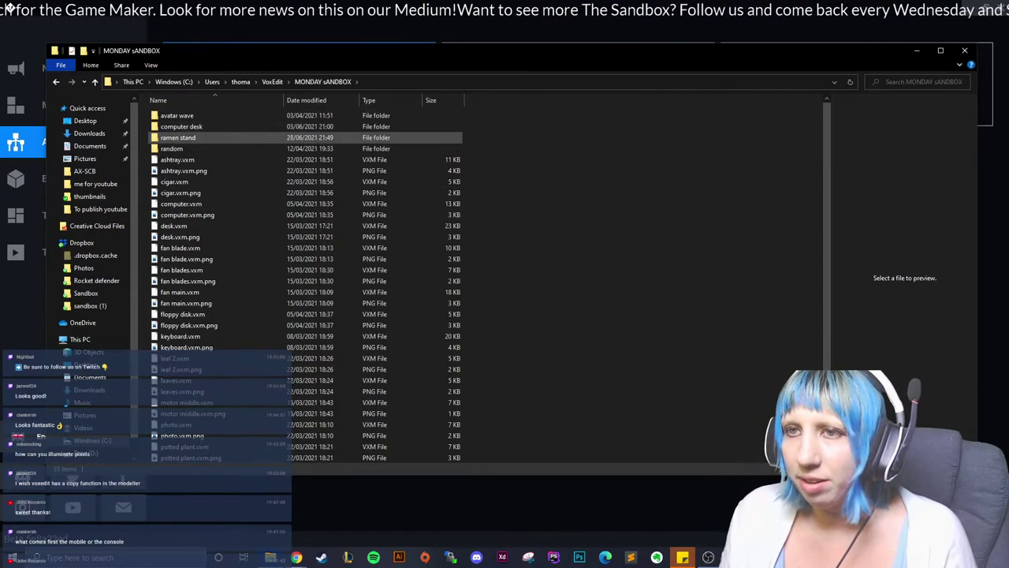
pyautogui.doubleClick(178, 149)
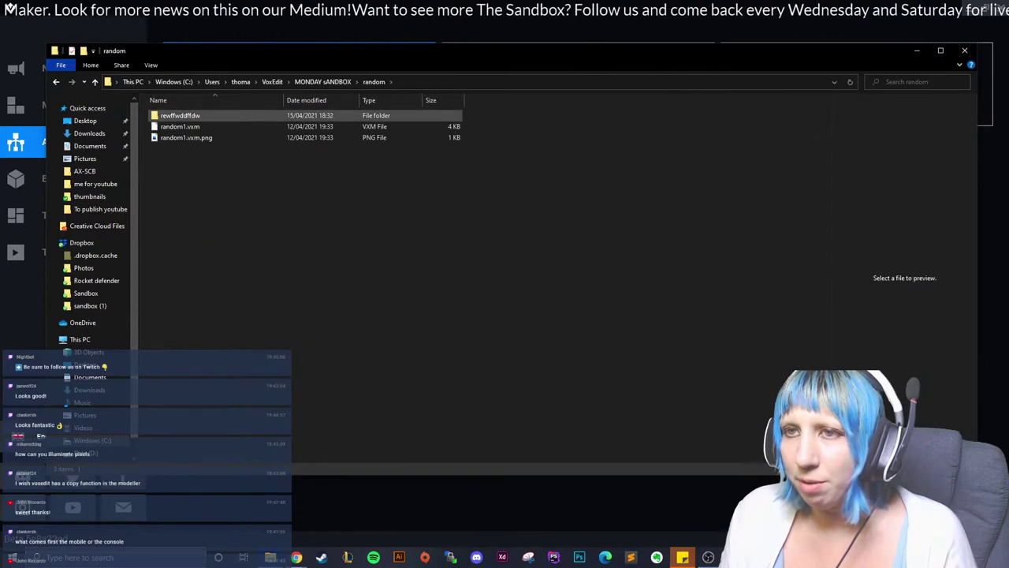
pyautogui.click(324, 82)
pyautogui.doubleClick(178, 137)
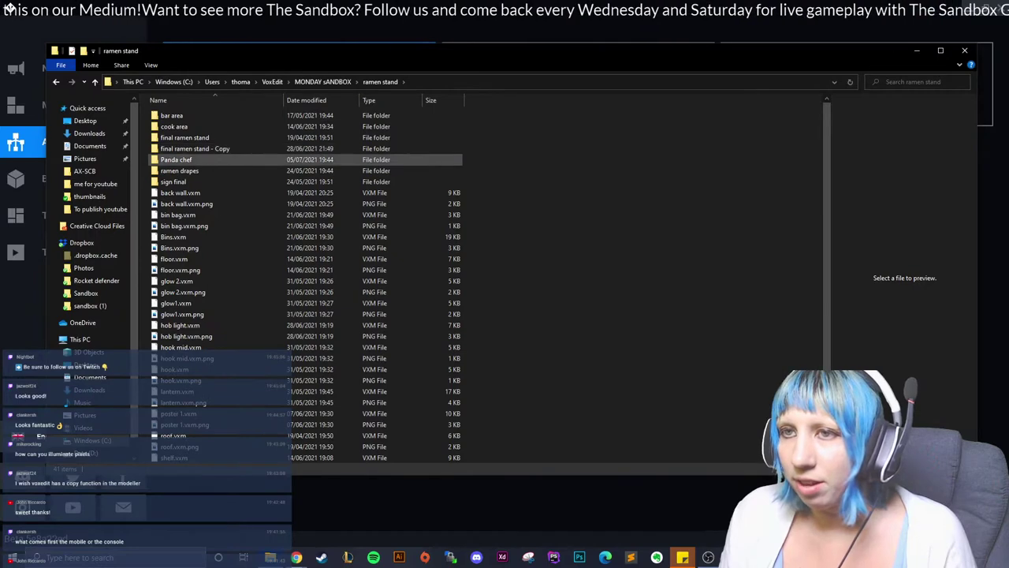
pyautogui.click(176, 159)
# Copy the Panda chef folder and paste a duplicate into ramen stand.
pyautogui.rightClick(211, 160)
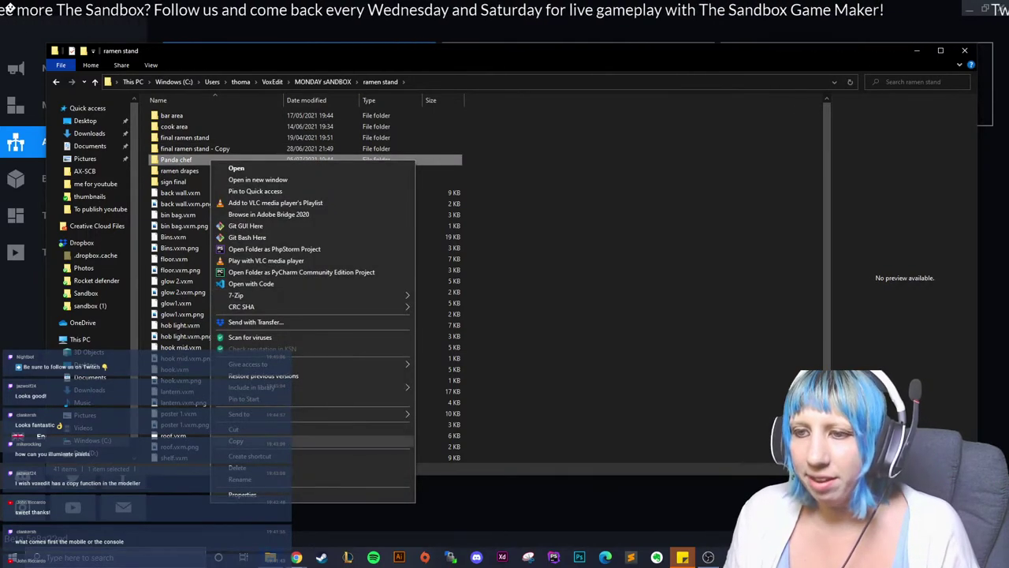
pyautogui.click(237, 441)
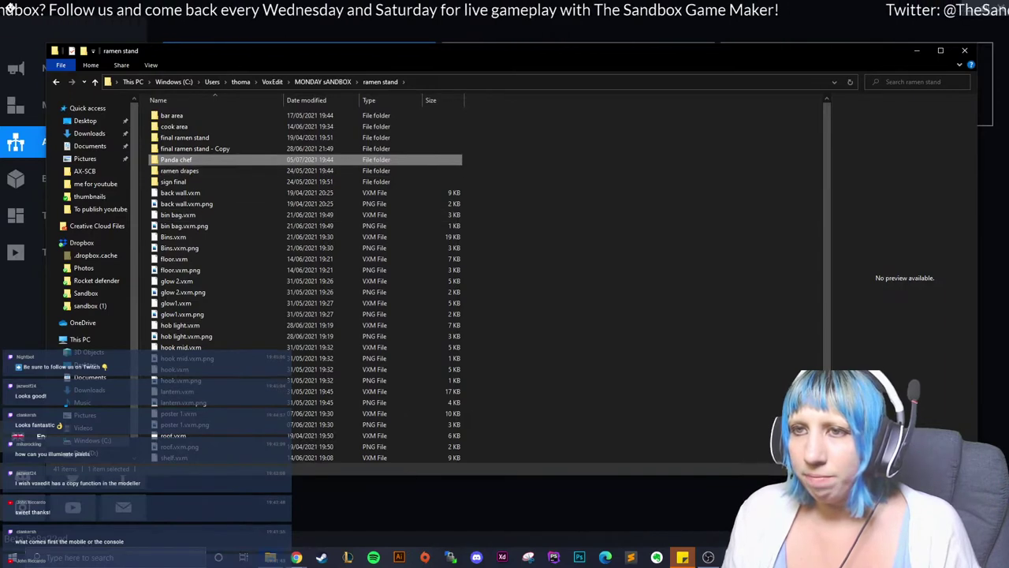
pyautogui.rightClick(201, 160)
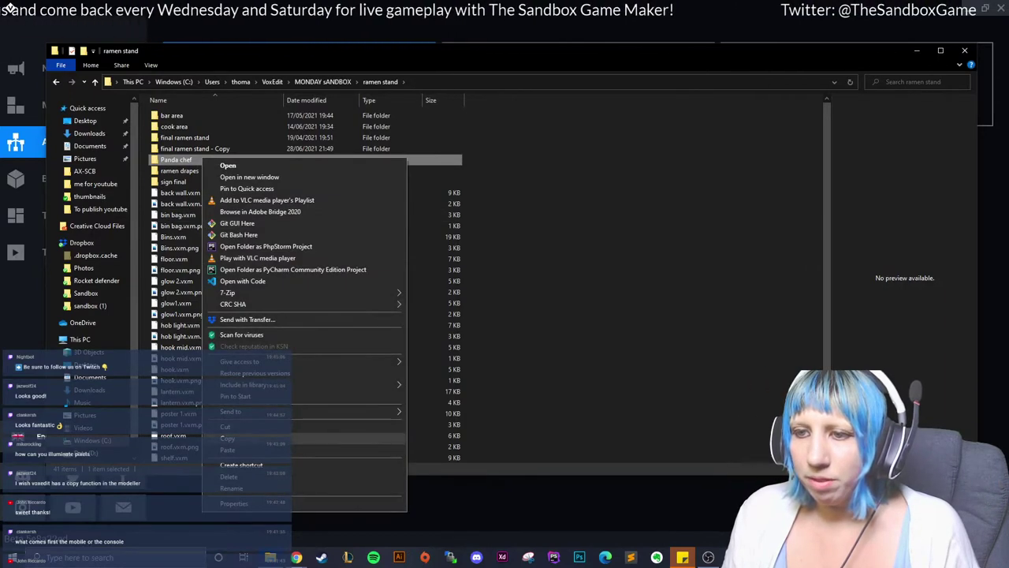
pyautogui.click(237, 439)
pyautogui.rightClick(536, 149)
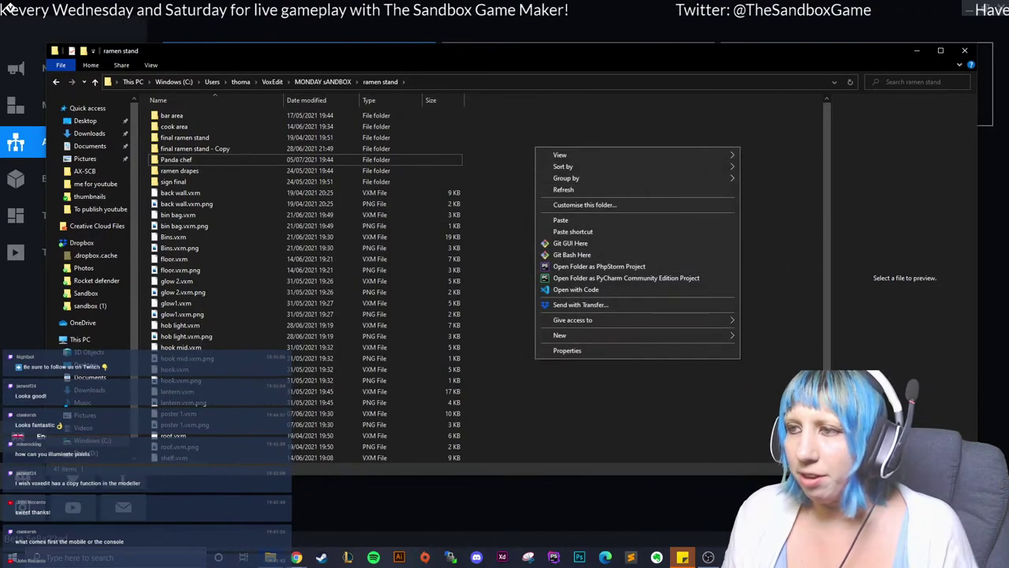
pyautogui.click(562, 220)
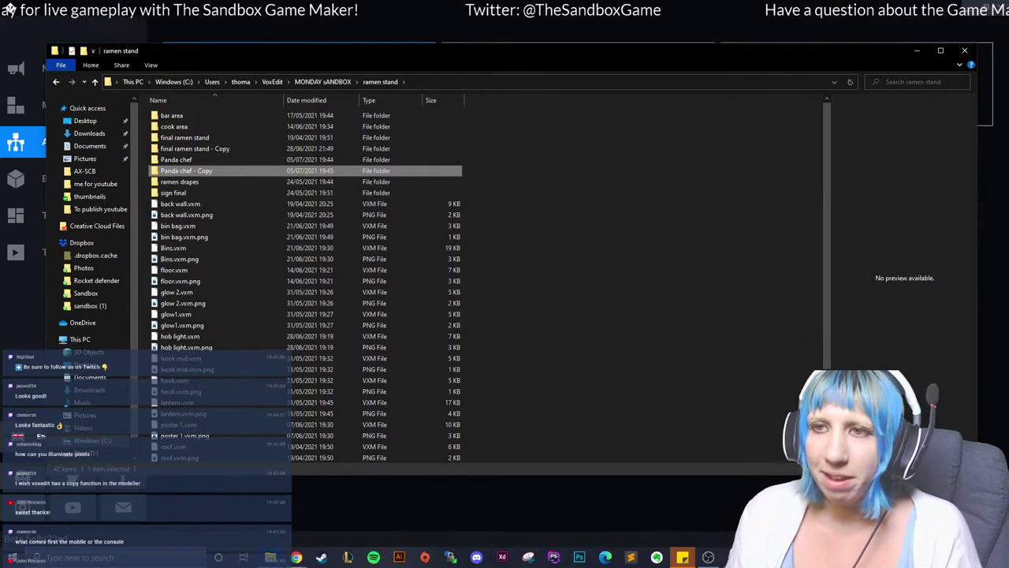
# Open the Panda chef - Copy folder and scroll through its avatar files.
pyautogui.doubleClick(186, 170)
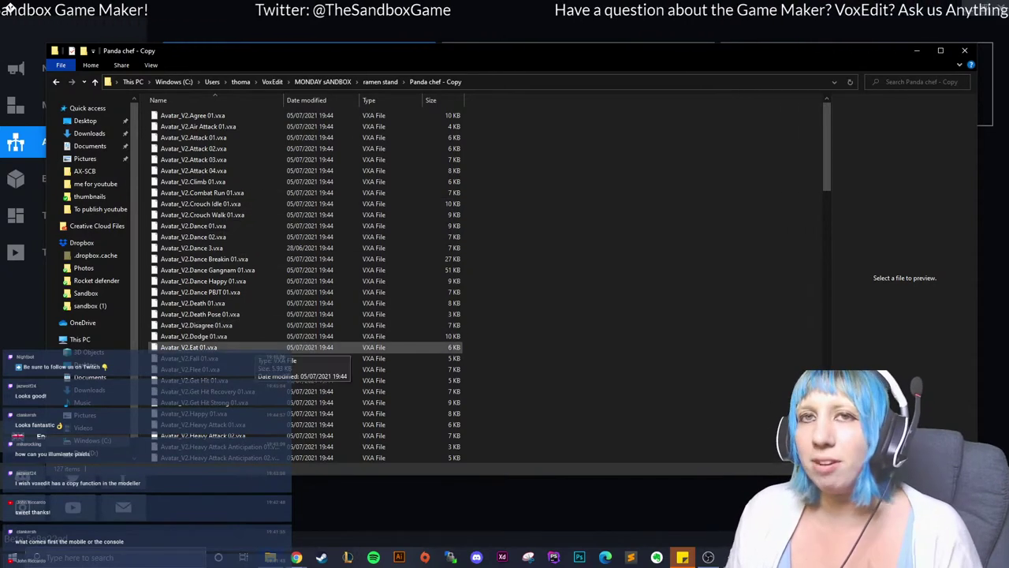
pyautogui.scroll(-4, 254, 352)
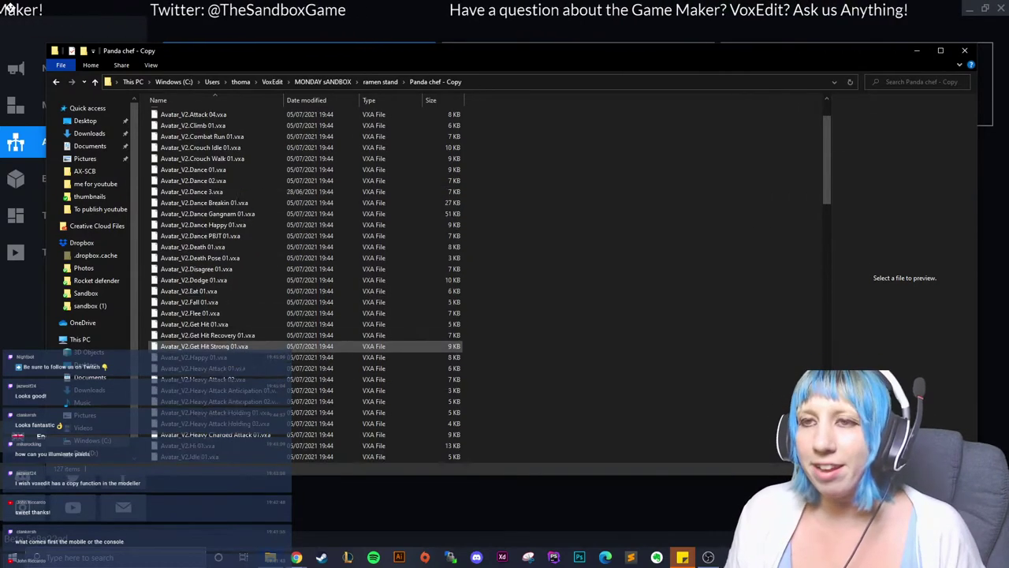
pyautogui.scroll(-5, 254, 353)
pyautogui.scroll(-5, 254, 352)
pyautogui.scroll(-5, 254, 348)
pyautogui.scroll(-5, 254, 348)
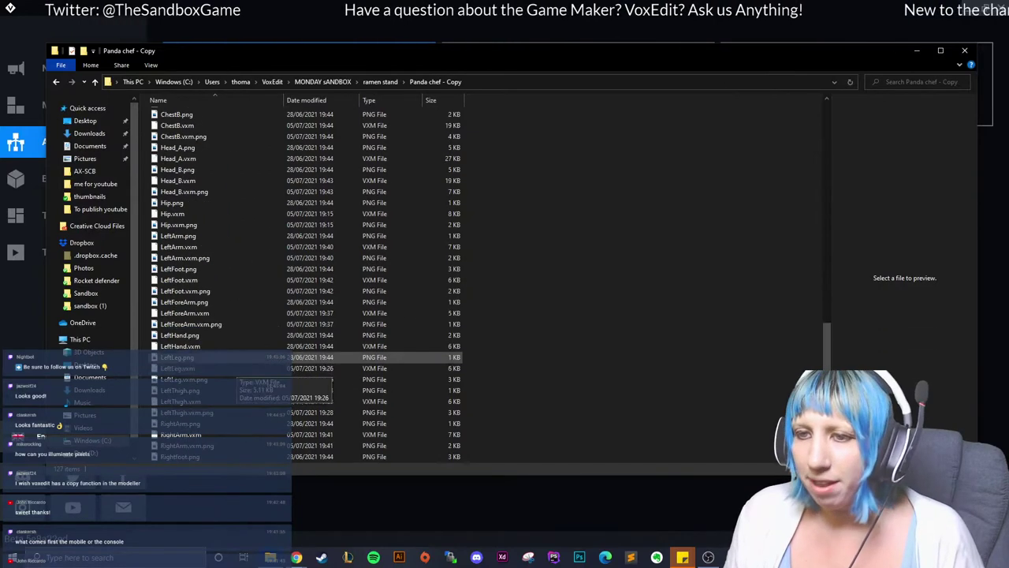
pyautogui.scroll(-5, 260, 382)
pyautogui.scroll(-2, 261, 382)
pyautogui.scroll(11, 260, 382)
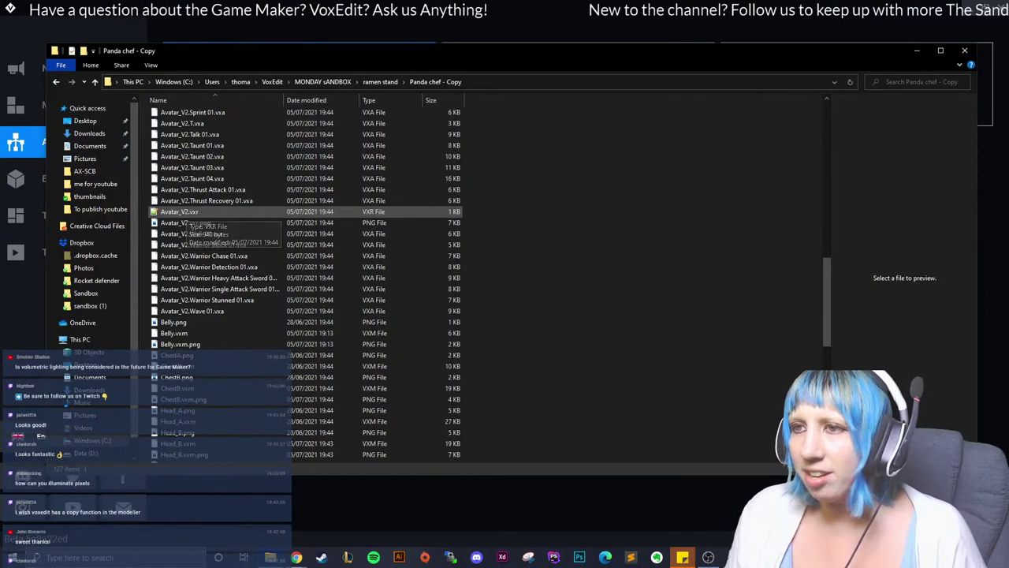
# Open Avatar_V2.vxr in Notepad++, delete the 'Avatar_V2' name text, and close the editor.
pyautogui.click(180, 212)
pyautogui.doubleClick(180, 212)
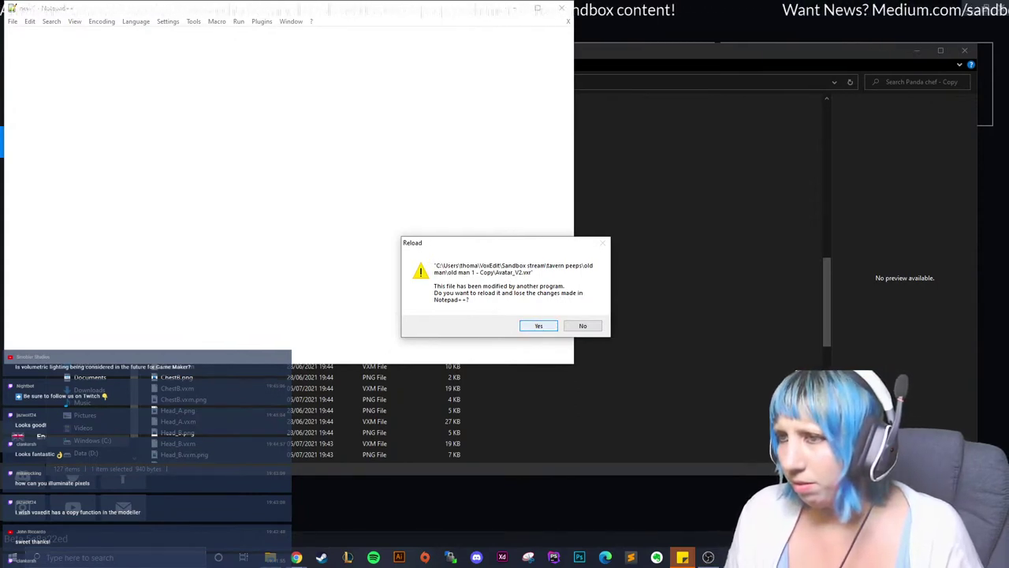
pyautogui.press('Return')
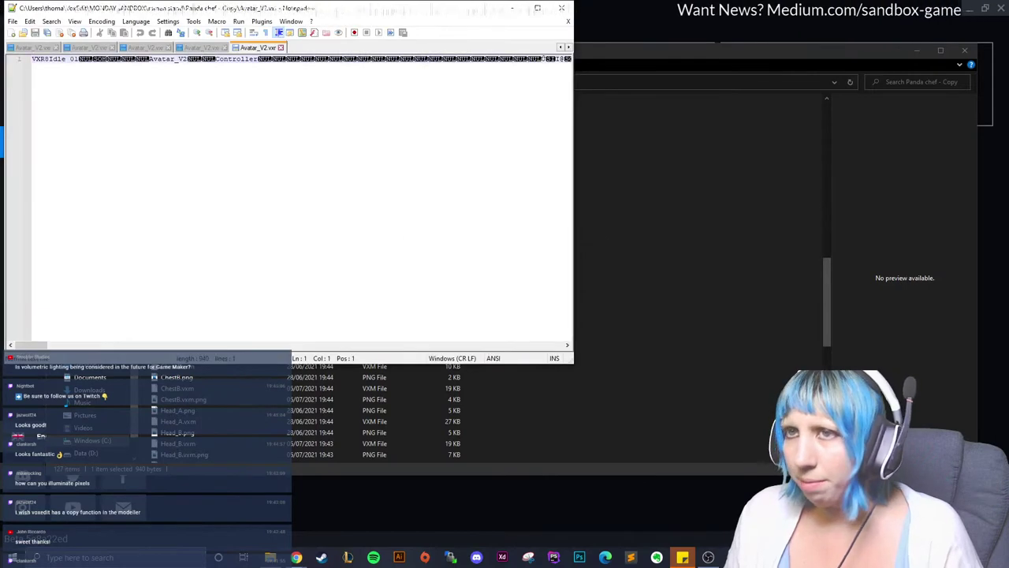
pyautogui.press('End')
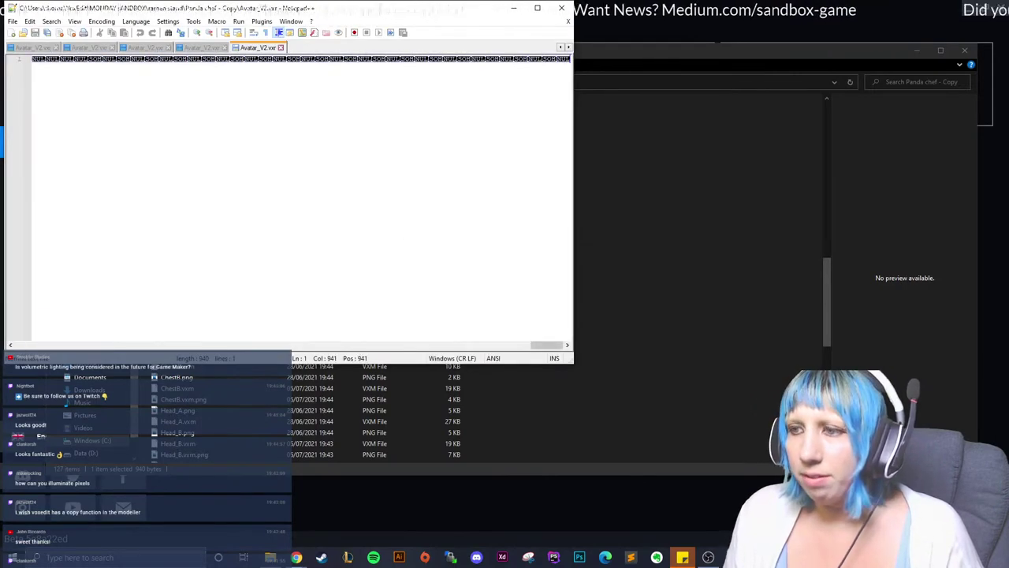
pyautogui.moveTo(546, 344); pyautogui.dragTo(32, 345)
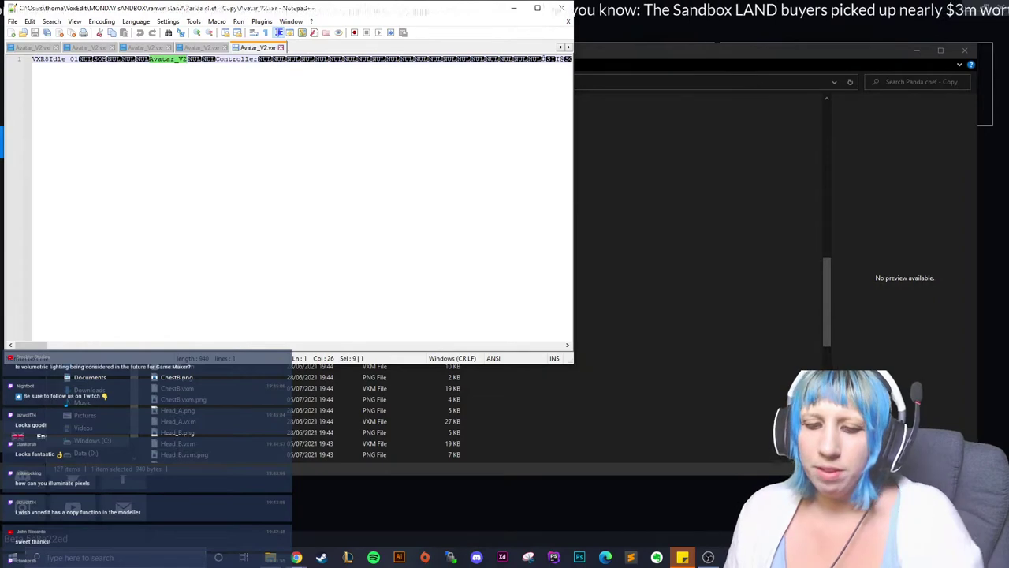
pyautogui.press('Delete')
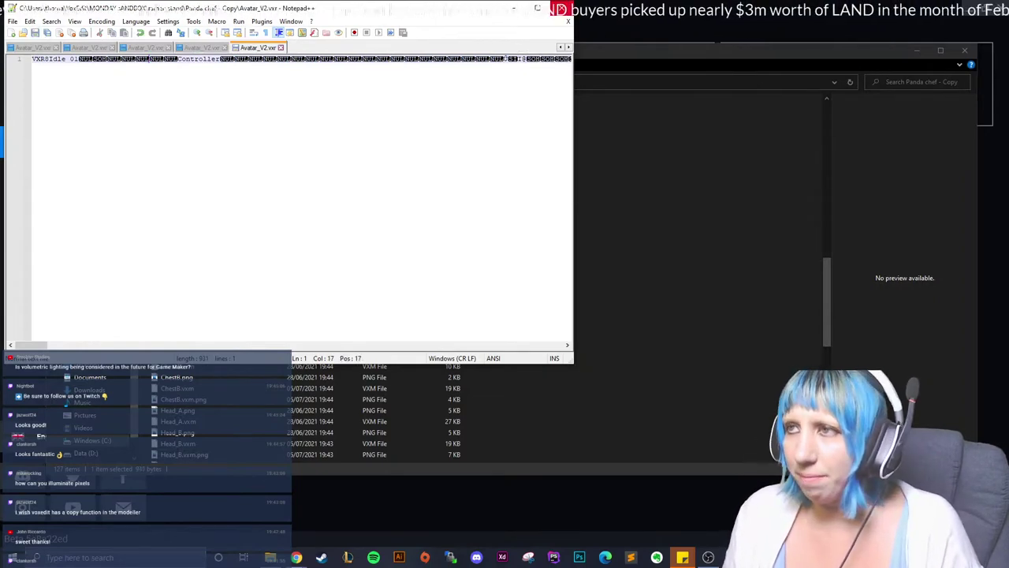
pyautogui.hotkey('alt', 'F4')
# Open Avatar_V2 from MONDAY sANDBOX > ramen stand > Panda chef, then close it and return to Explorer.
pyautogui.hotkey('alt', 'Tab')
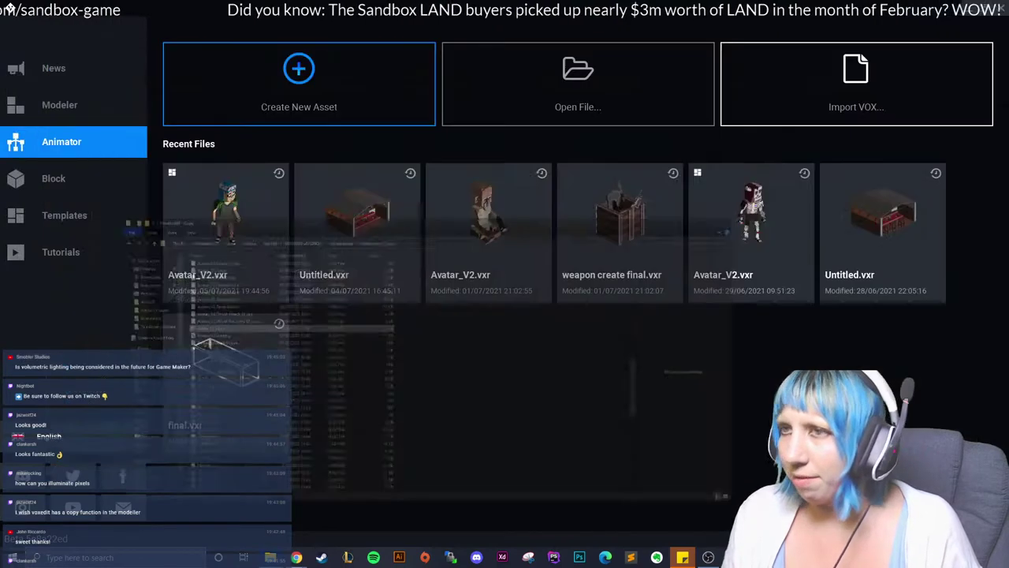
pyautogui.click(578, 83)
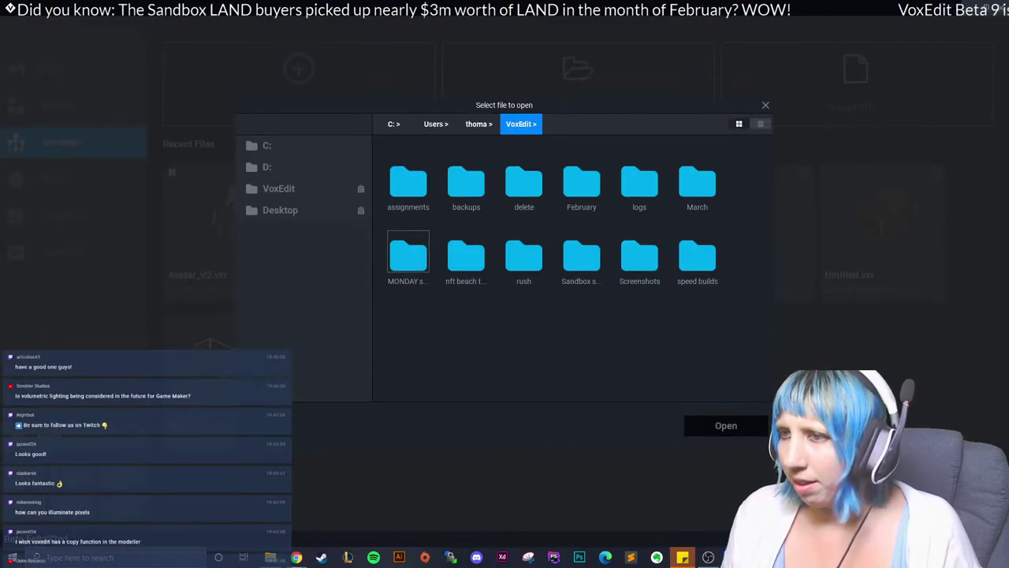
pyautogui.doubleClick(408, 254)
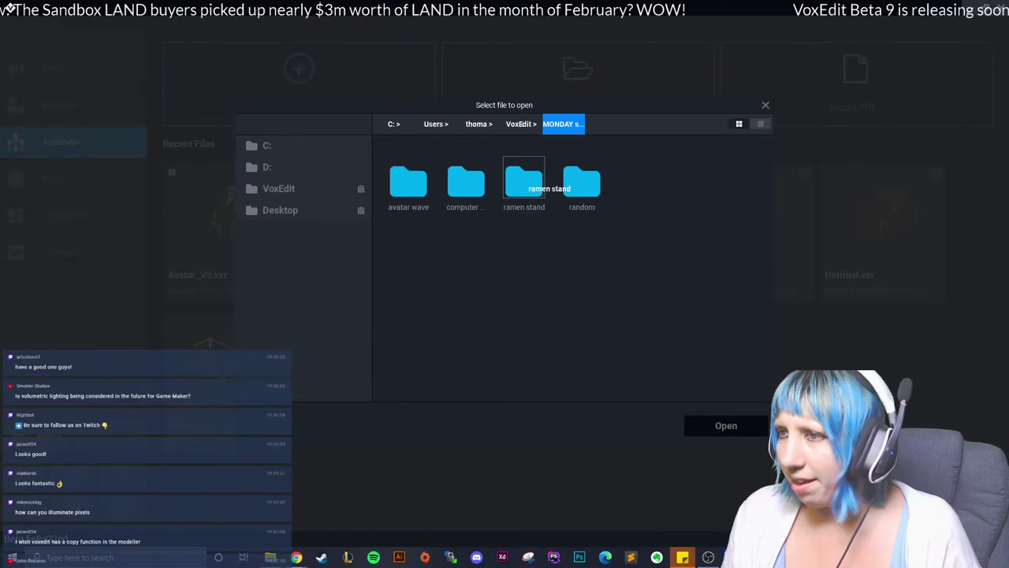
pyautogui.doubleClick(524, 183)
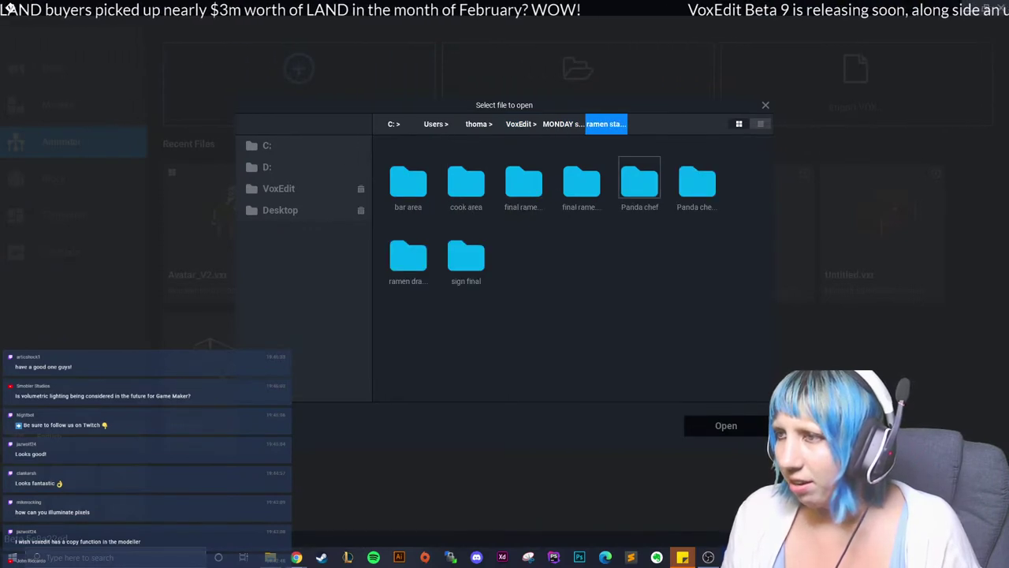
pyautogui.doubleClick(697, 183)
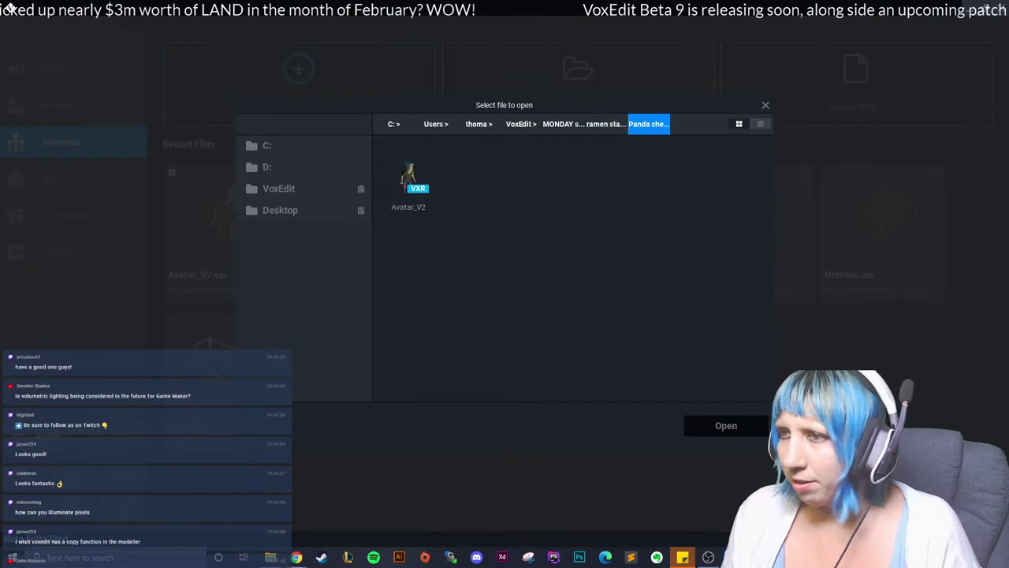
pyautogui.doubleClick(408, 181)
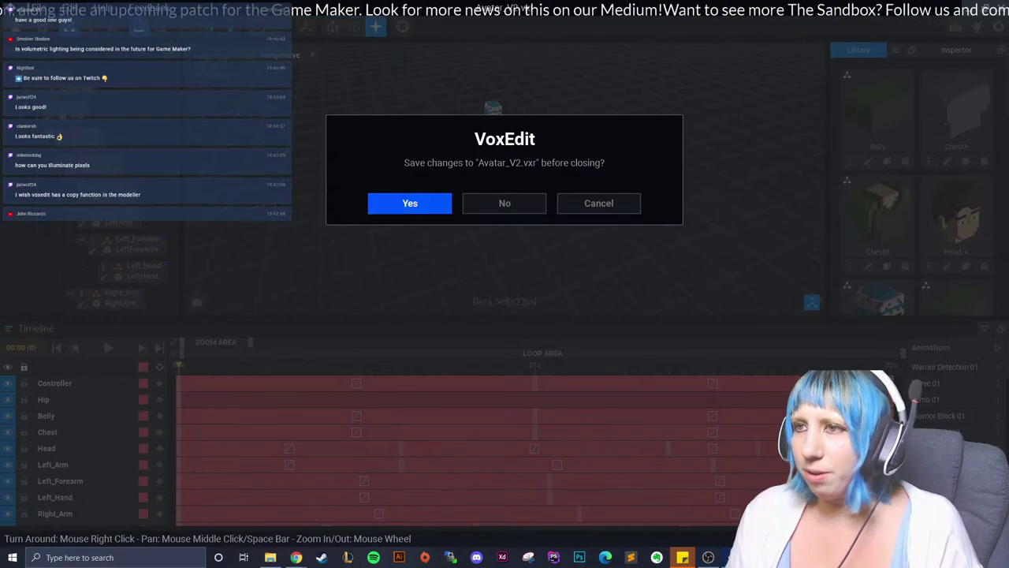
pyautogui.click(410, 203)
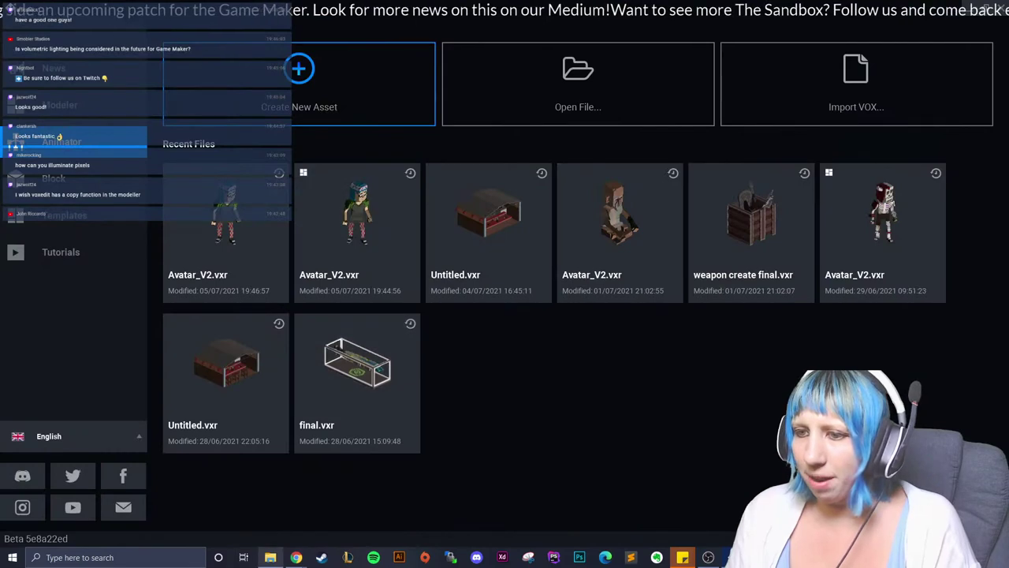
pyautogui.hotkey('alt', 'Tab')
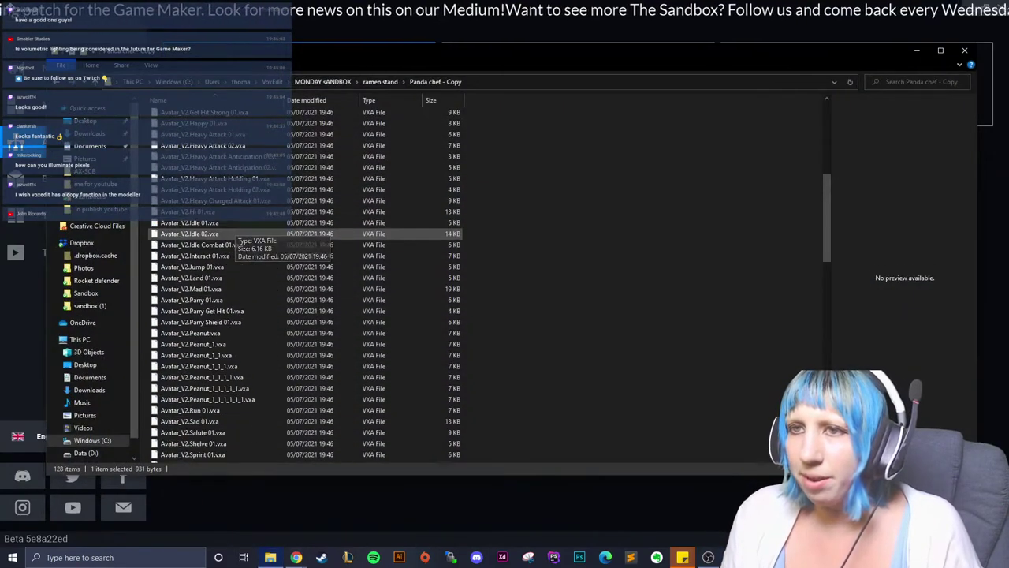
# Delete the .vxa animation files from Agree 01 through Thrust Recovery 01.
pyautogui.scroll(9, 233, 236)
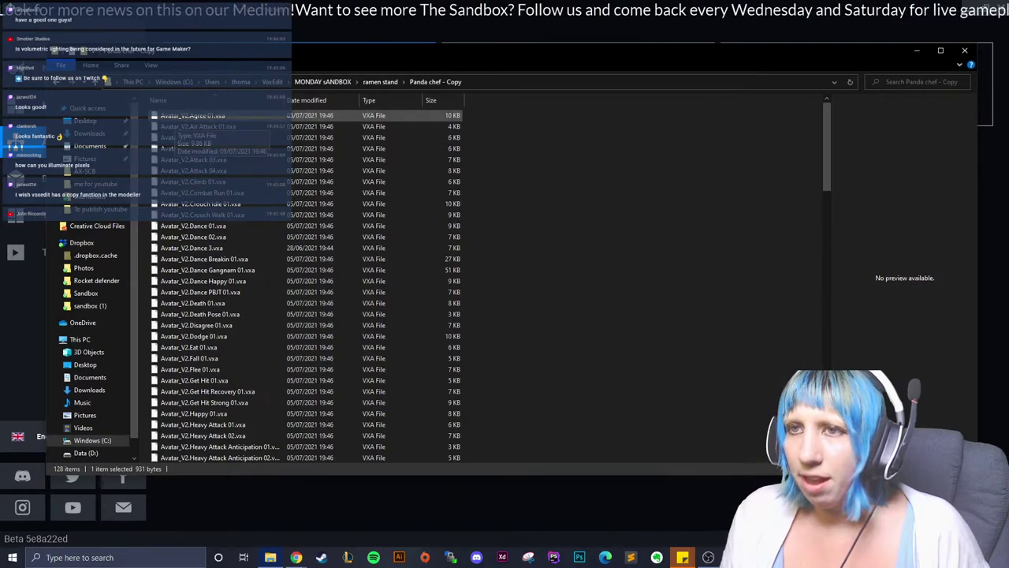
pyautogui.click(189, 117)
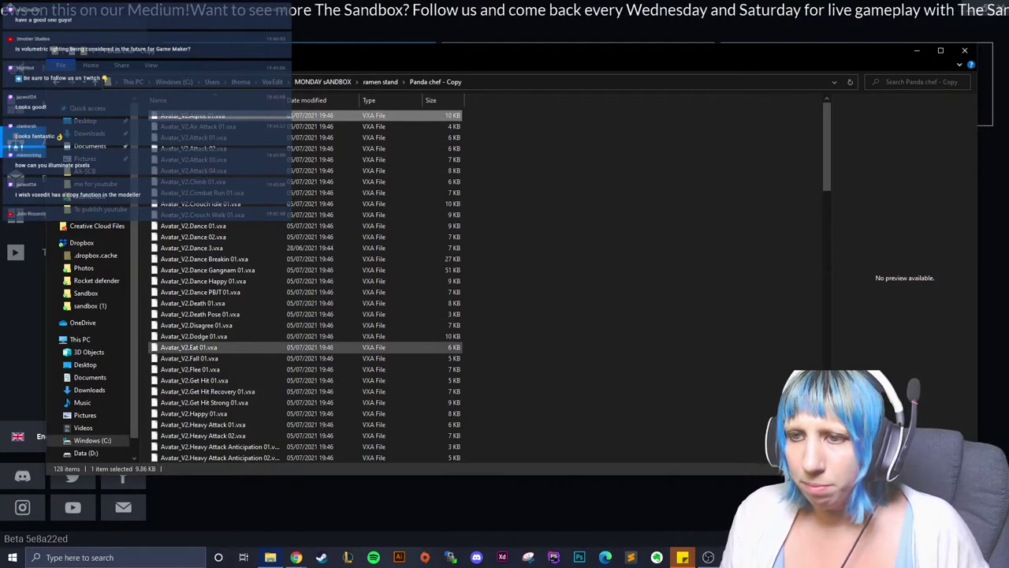
pyautogui.scroll(-2, 193, 365)
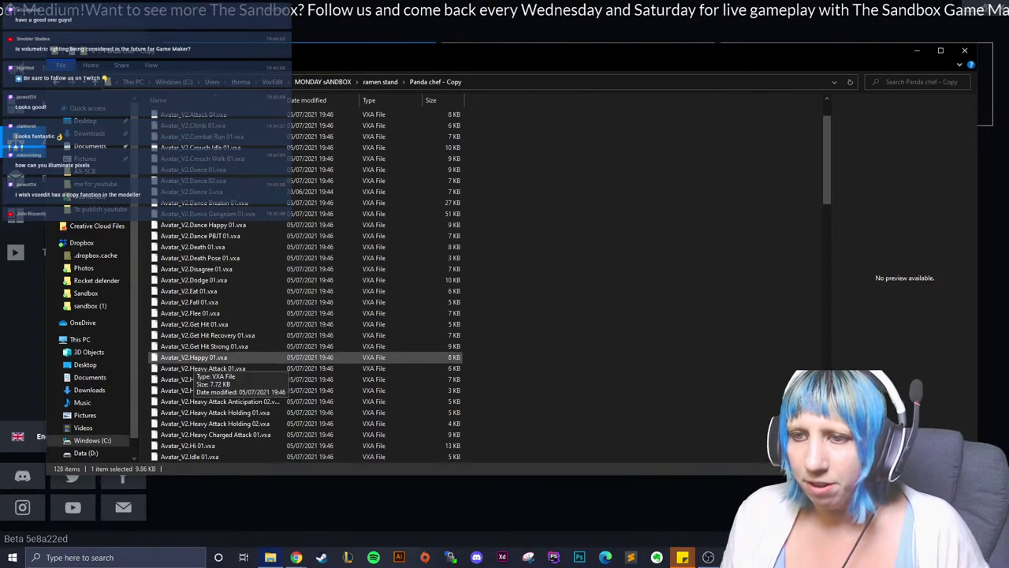
pyautogui.scroll(-4, 193, 368)
pyautogui.scroll(-4, 196, 371)
pyautogui.scroll(-4, 199, 374)
pyautogui.scroll(-5, 203, 377)
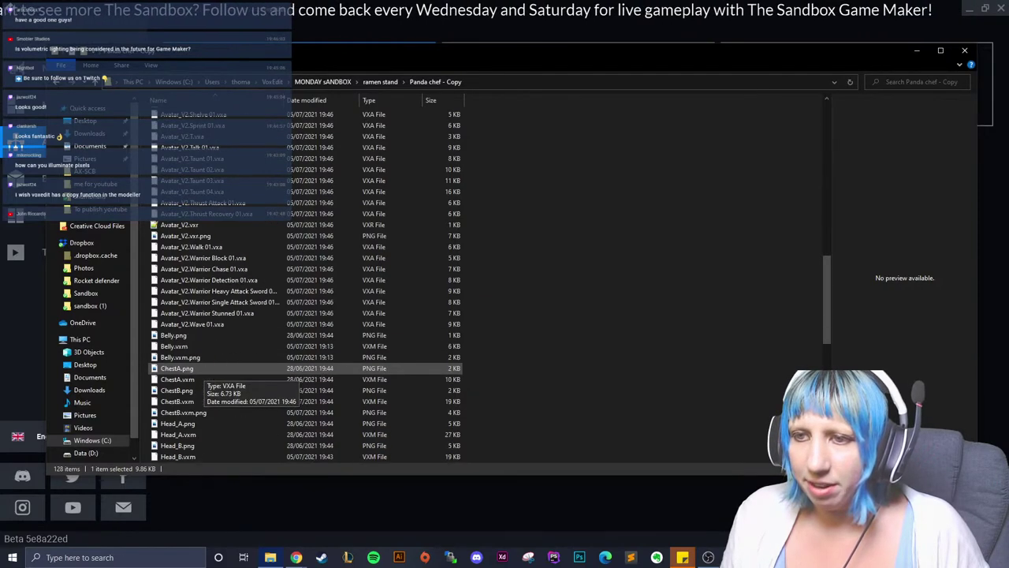
pyautogui.scroll(3, 201, 370)
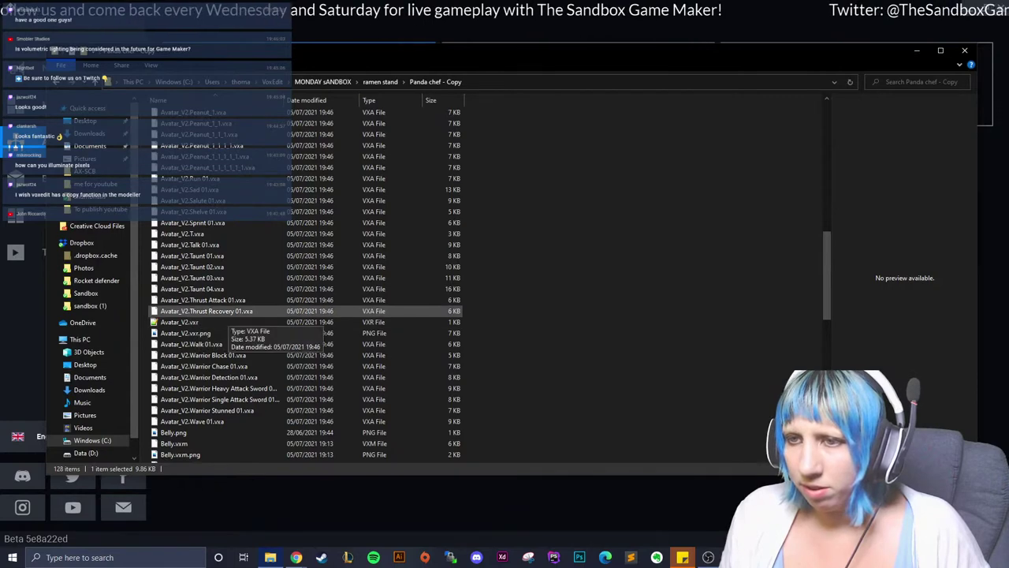
pyautogui.keyDown('shift'); pyautogui.click(229, 312); pyautogui.keyUp('shift')
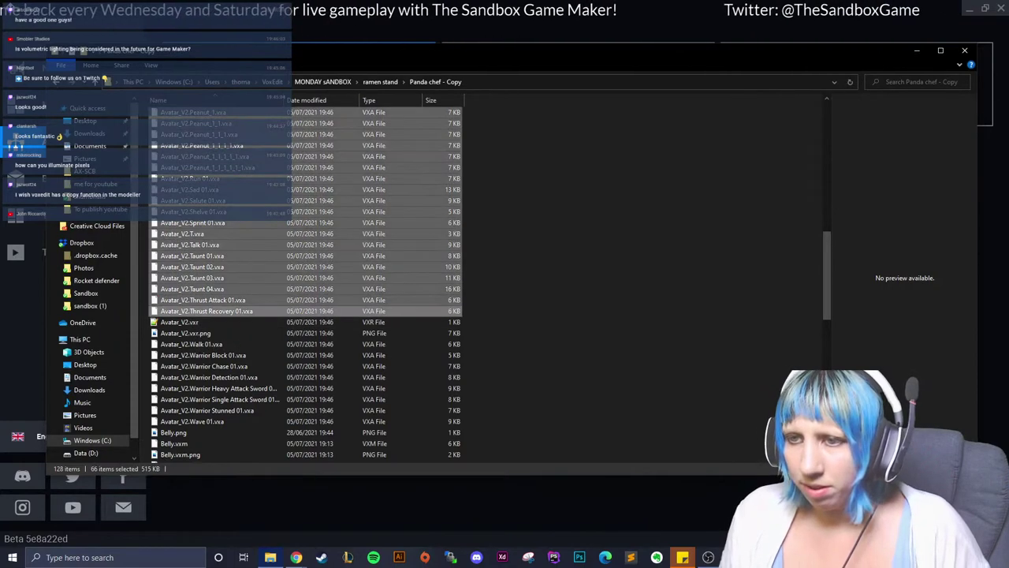
pyautogui.press('Delete')
# Delete the remaining eight animation files, Walk 01 through Wave 01.
pyautogui.scroll(3, 205, 236)
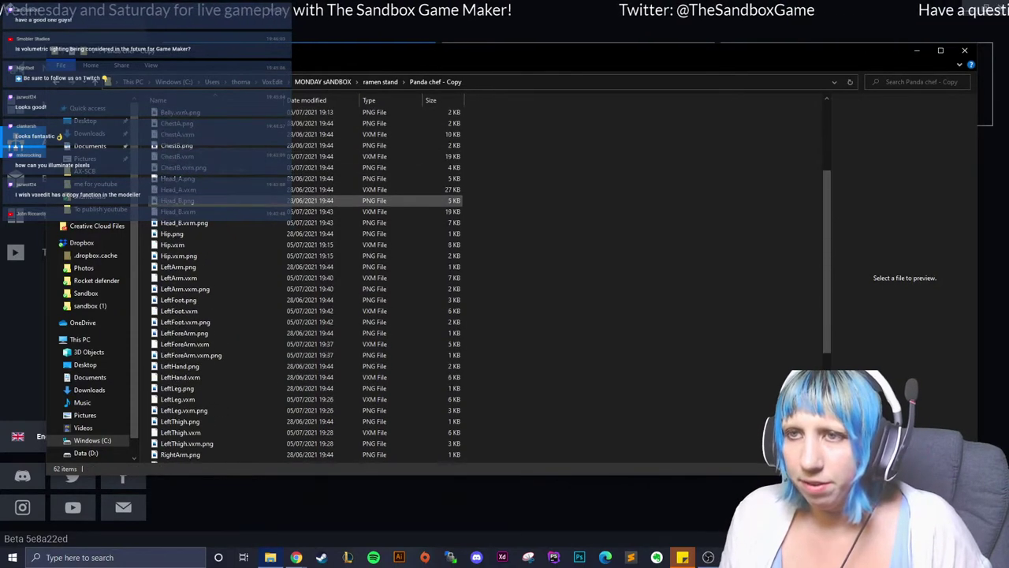
pyautogui.scroll(3, 205, 237)
pyautogui.click(186, 126)
pyautogui.click(189, 137)
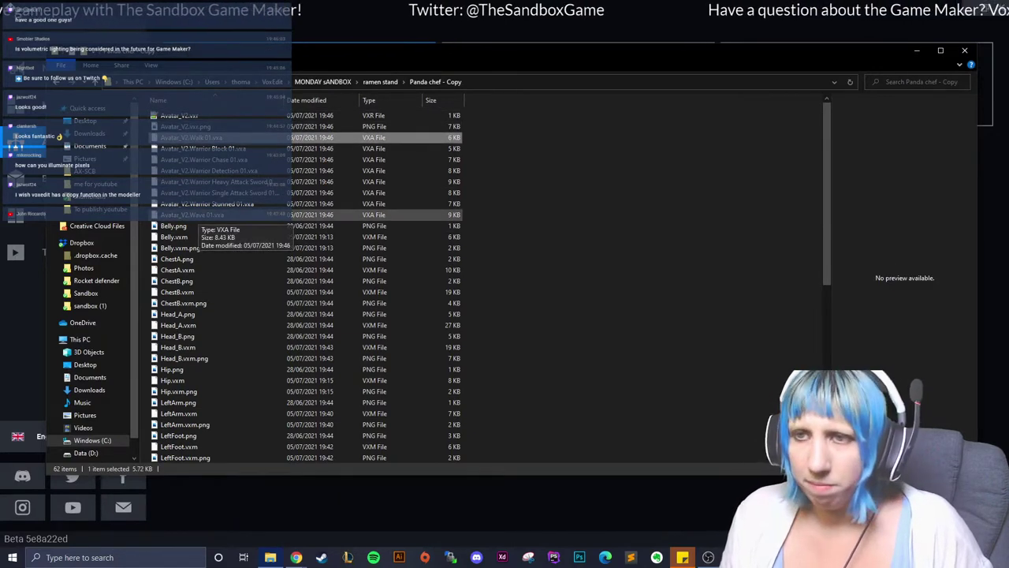
pyautogui.keyDown('shift'); pyautogui.click(197, 215); pyautogui.keyUp('shift')
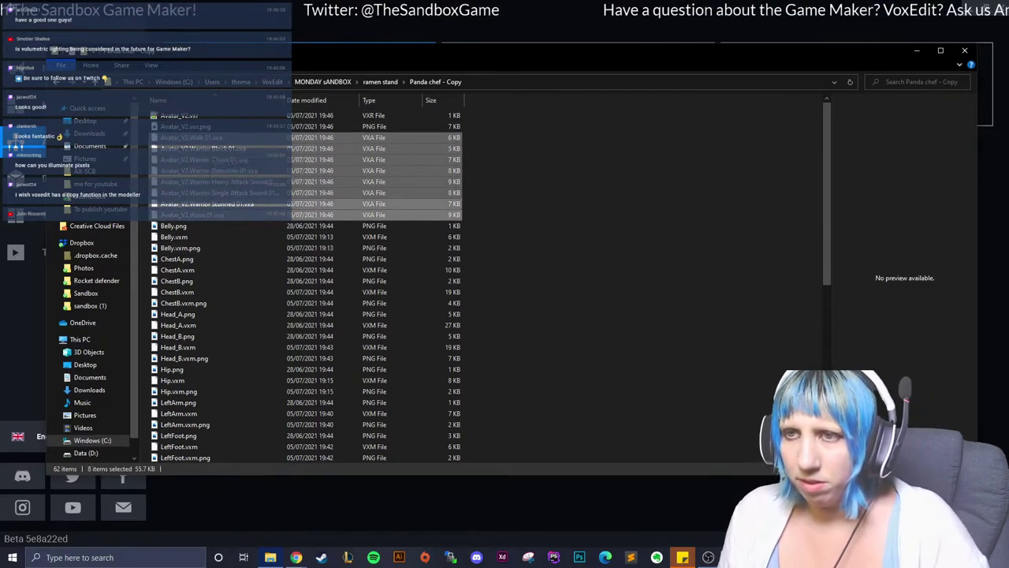
pyautogui.press('Delete')
pyautogui.scroll(-7, 236, 347)
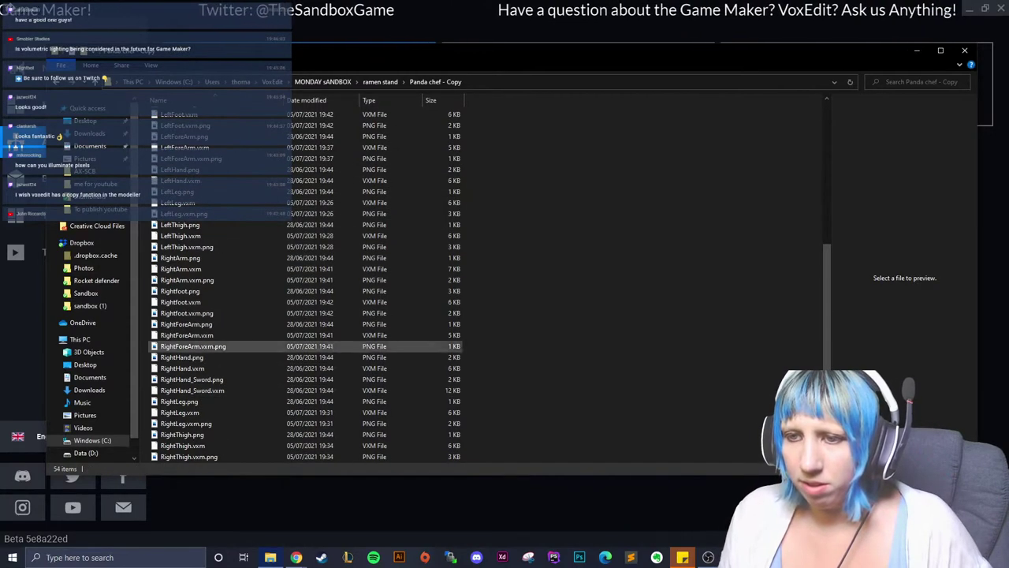
# Open the newest Avatar_V2.vxr from Recent Files and orbit to an eye-level front view.
pyautogui.click(965, 50)
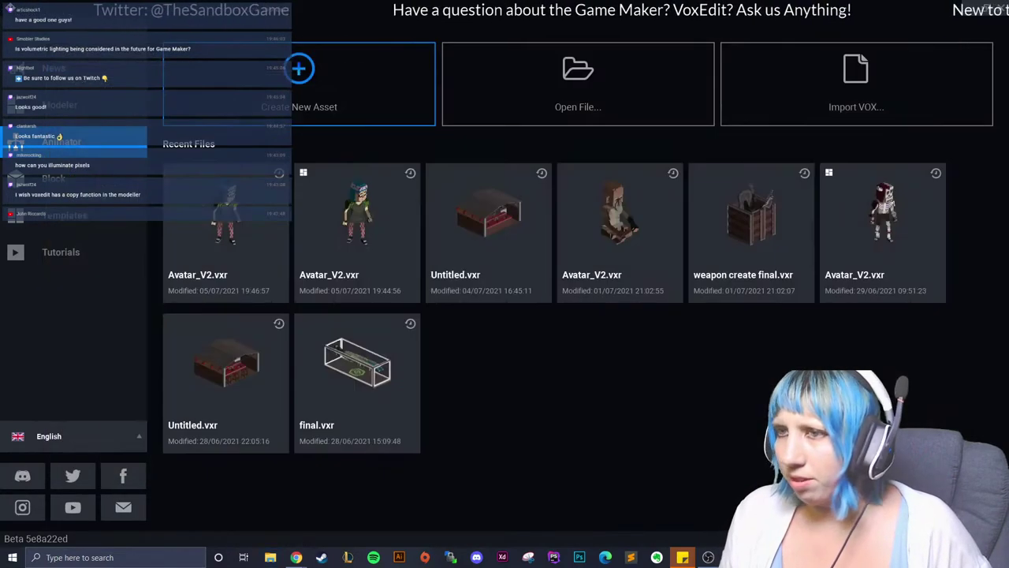
pyautogui.click(263, 225)
pyautogui.scroll(5, 491, 181)
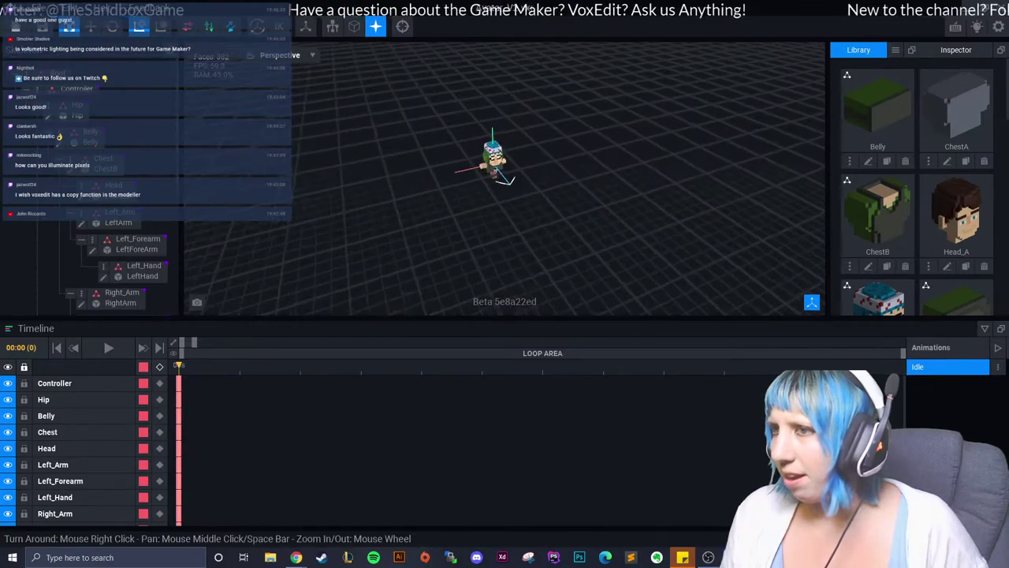
pyautogui.moveTo(491, 158)
pyautogui.mouseDown(button='right')
pyautogui.moveTo(490, 205)
pyautogui.moveTo(536, 194)
pyautogui.moveTo(512, 197)
pyautogui.mouseUp(button='right')
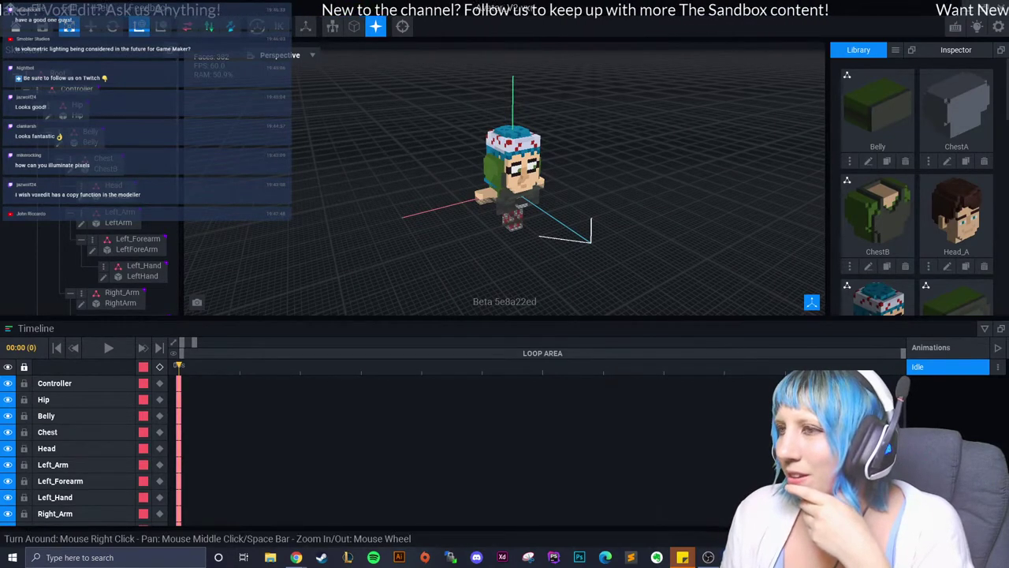
pyautogui.moveTo(524, 215)
pyautogui.mouseDown(button='right')
pyautogui.moveTo(524, 183)
pyautogui.moveTo(524, 229)
pyautogui.mouseUp(button='right')
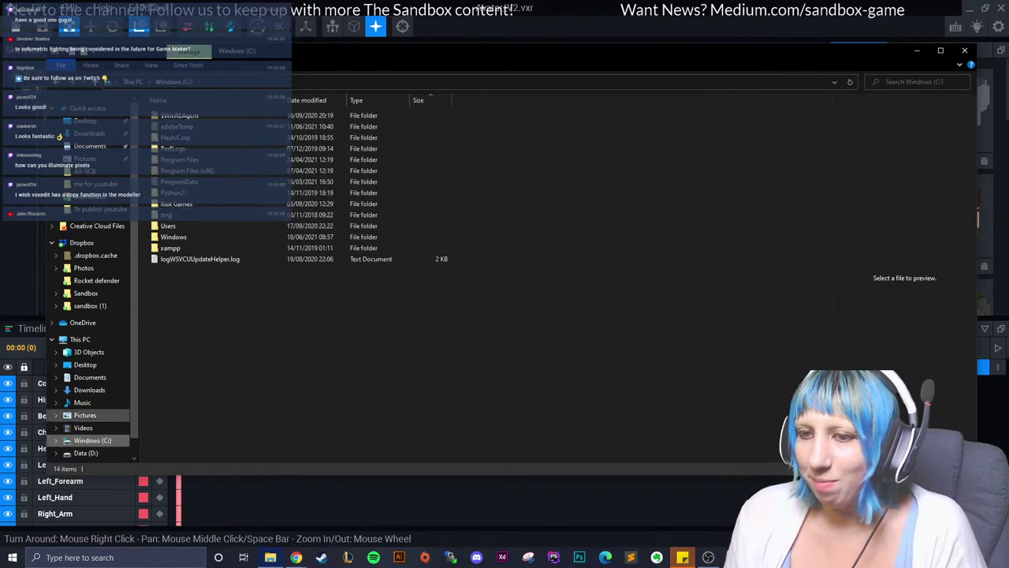
# Browse to the user's home folder, then cancel the file window and close the avatar project.
pyautogui.click(93, 440)
pyautogui.click(168, 226)
pyautogui.doubleClick(168, 226)
pyautogui.doubleClick(173, 148)
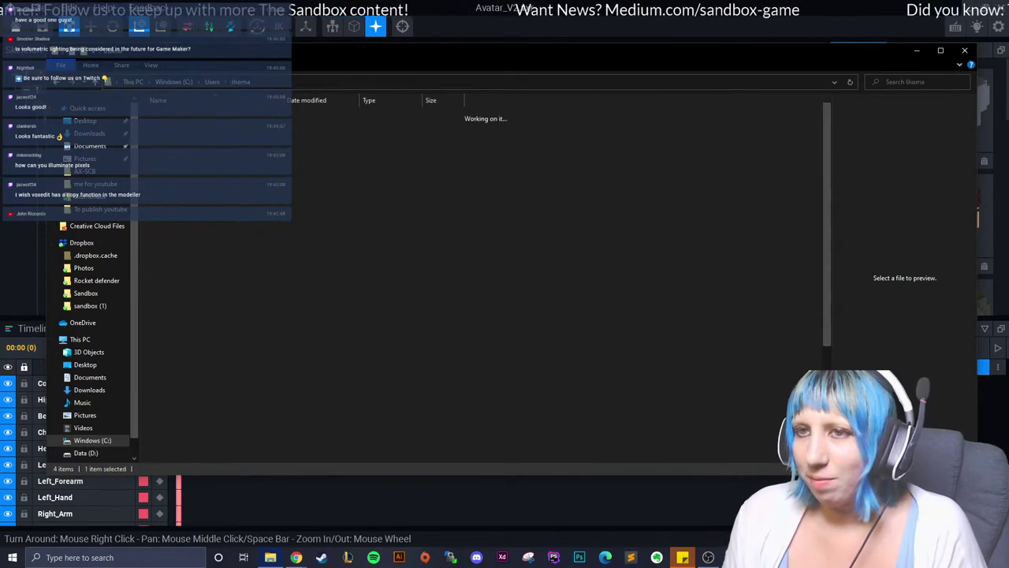
pyautogui.press('Escape')
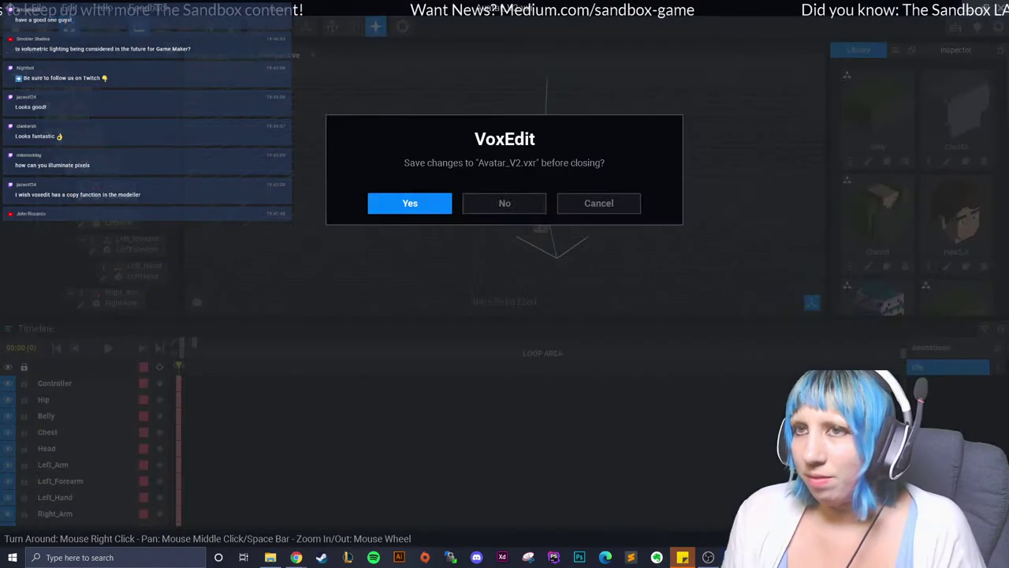
pyautogui.click(503, 200)
# Navigate to the user's VoxEdit\MONDAY sANDBOX\ramen stand folder.
pyautogui.click(578, 83)
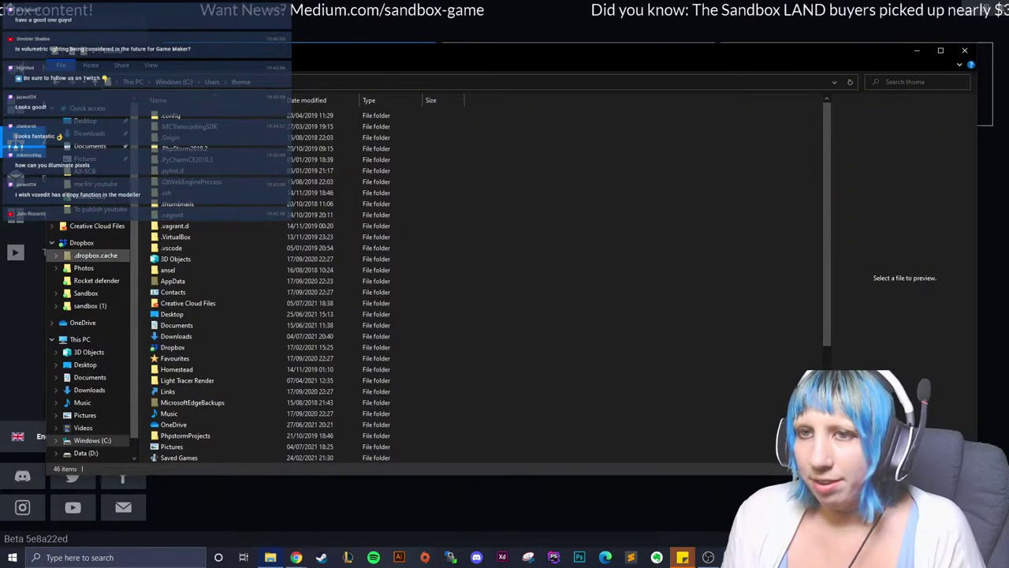
pyautogui.click(93, 440)
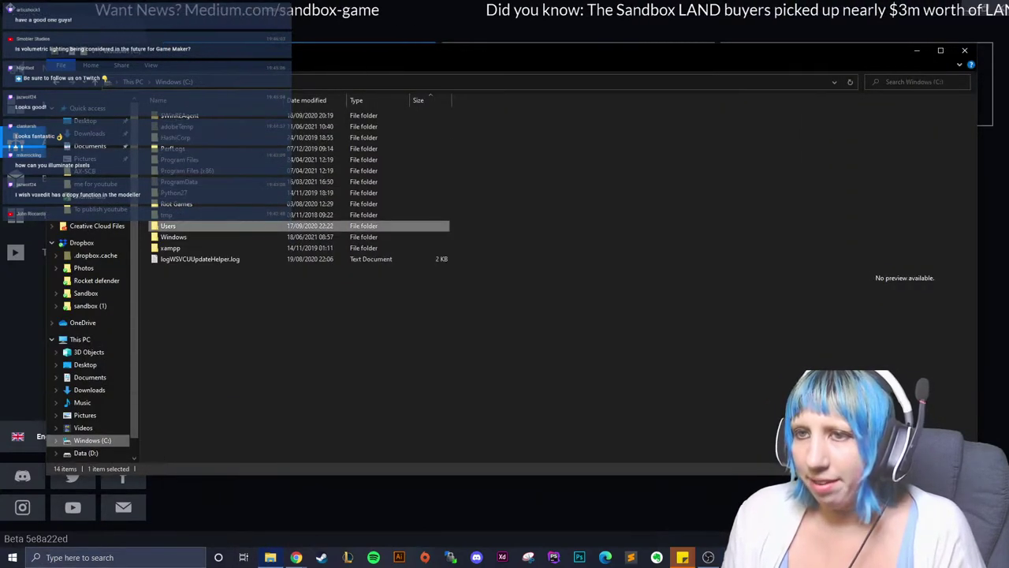
pyautogui.doubleClick(167, 226)
pyautogui.doubleClick(169, 149)
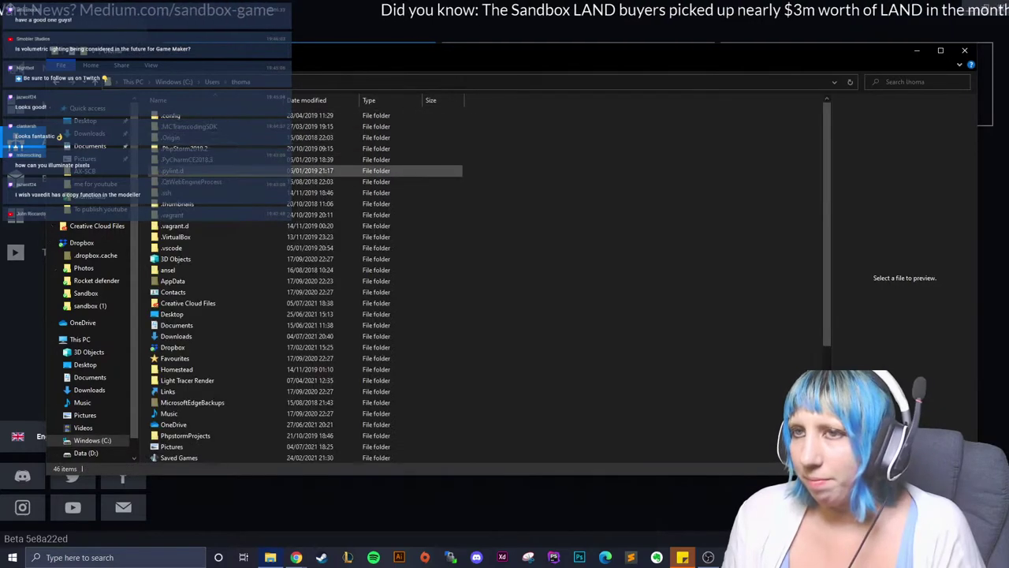
pyautogui.scroll(-5, 236, 237)
pyautogui.doubleClick(205, 361)
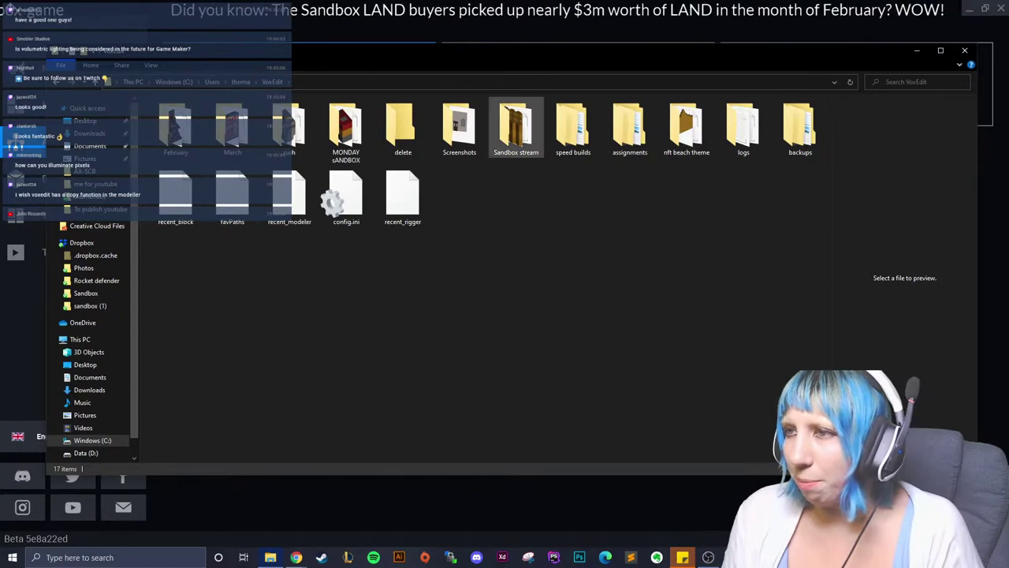
pyautogui.doubleClick(346, 130)
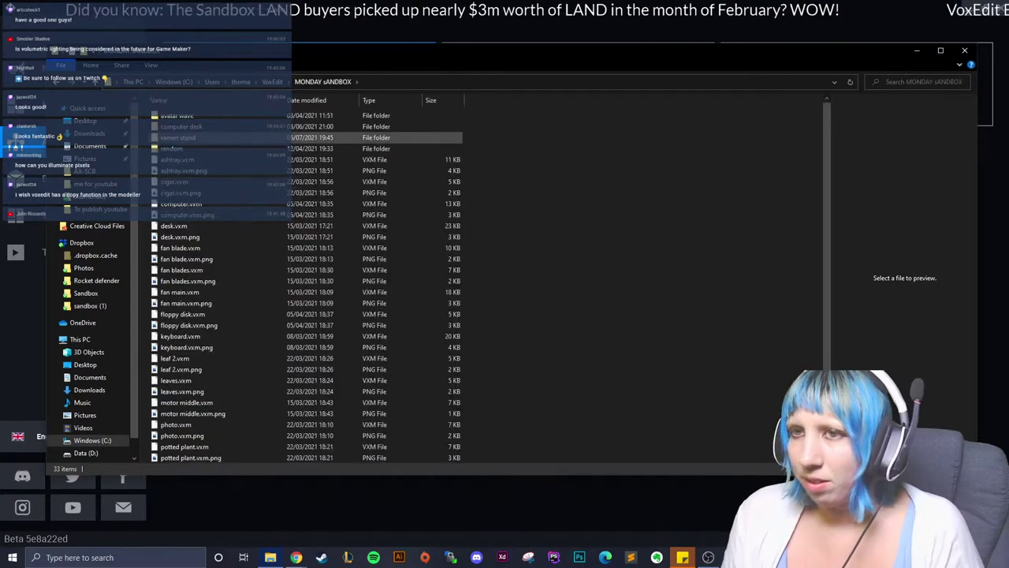
pyautogui.doubleClick(345, 137)
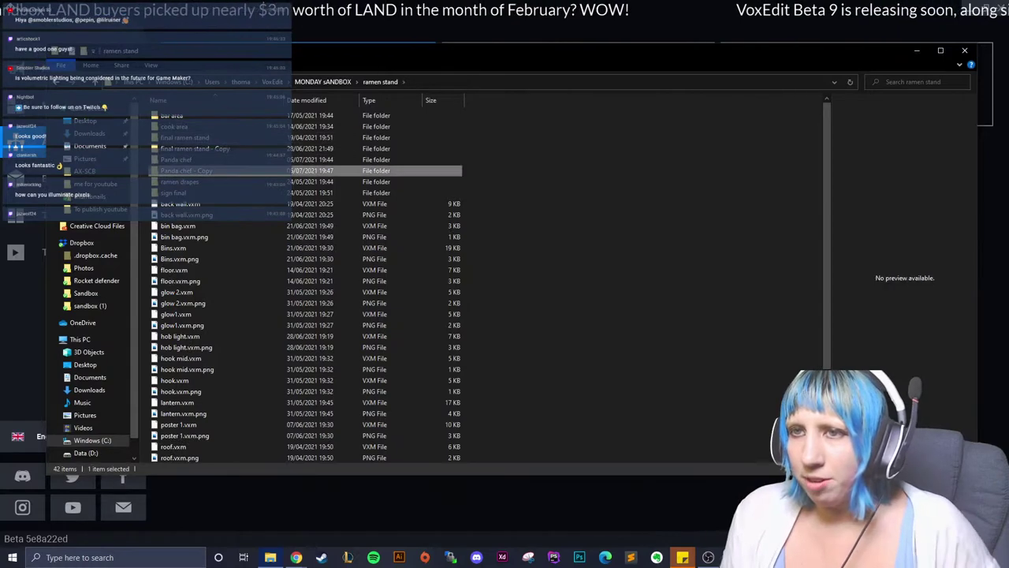
# Copy the Panda chef folder and paste a duplicate inside ramen stand.
pyautogui.rightClick(196, 160)
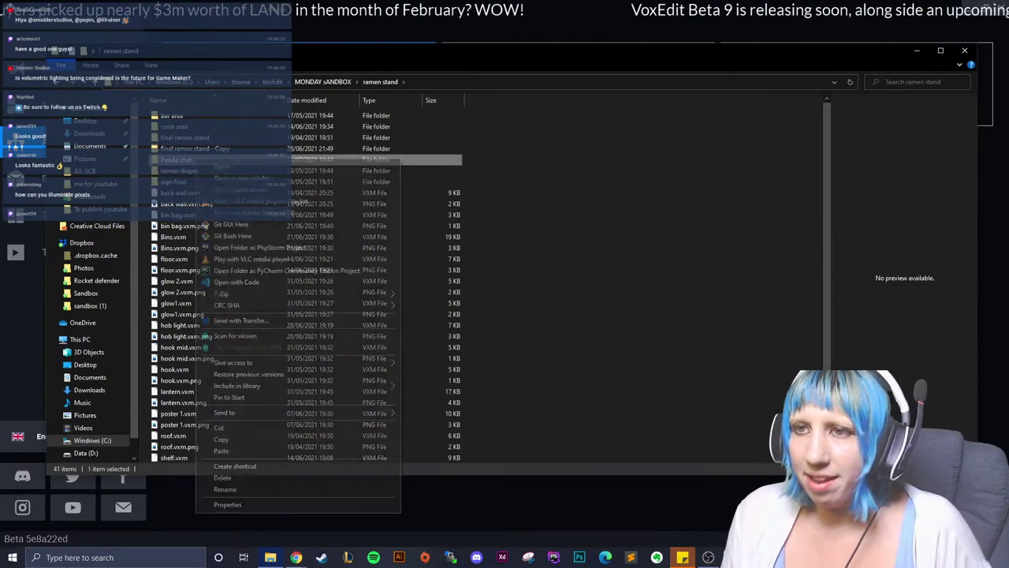
pyautogui.click(526, 173)
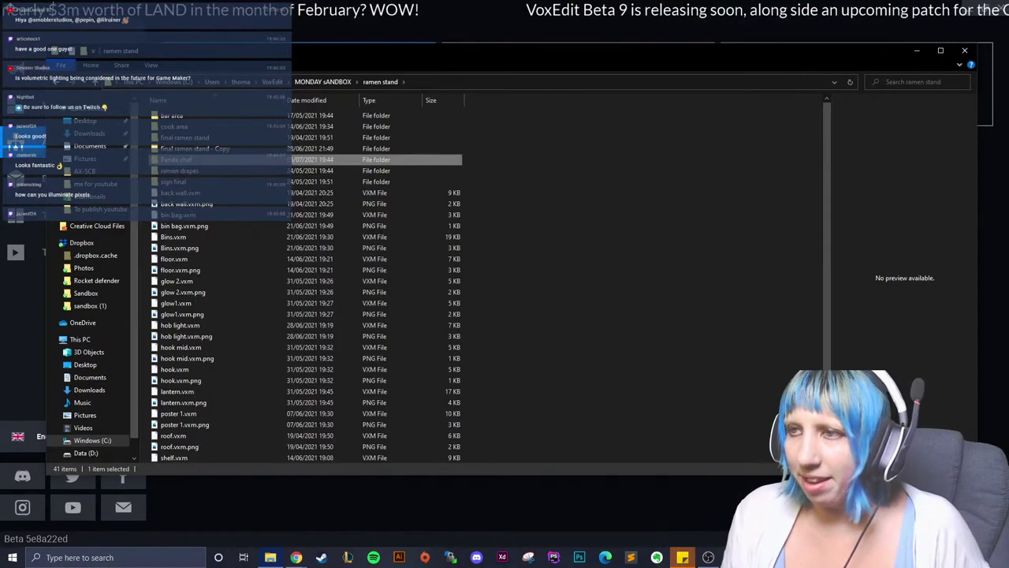
pyautogui.rightClick(526, 173)
pyautogui.click(552, 246)
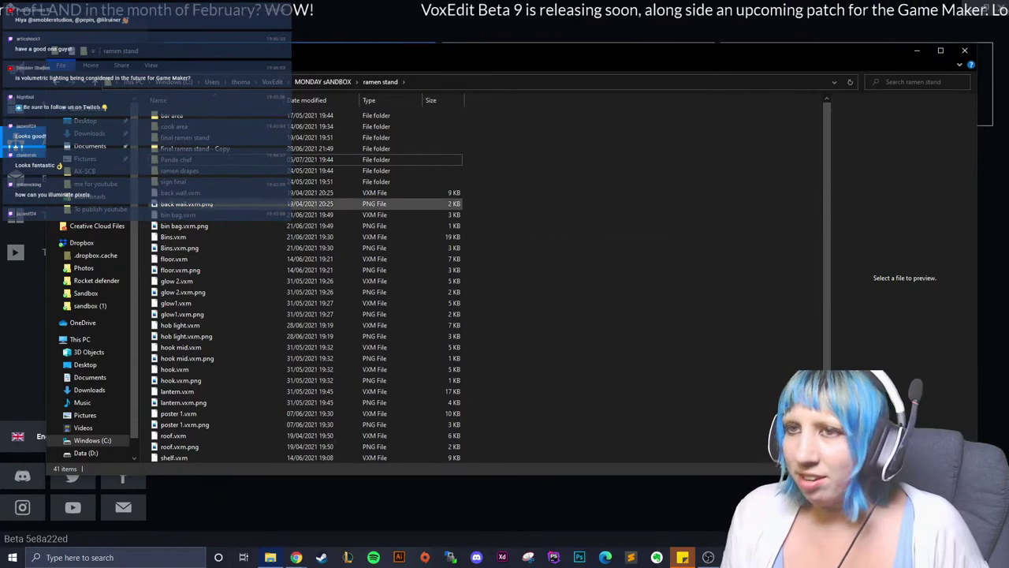
# Open Panda chef - Copy and select its Avatar_V2.vxr file.
pyautogui.doubleClick(196, 170)
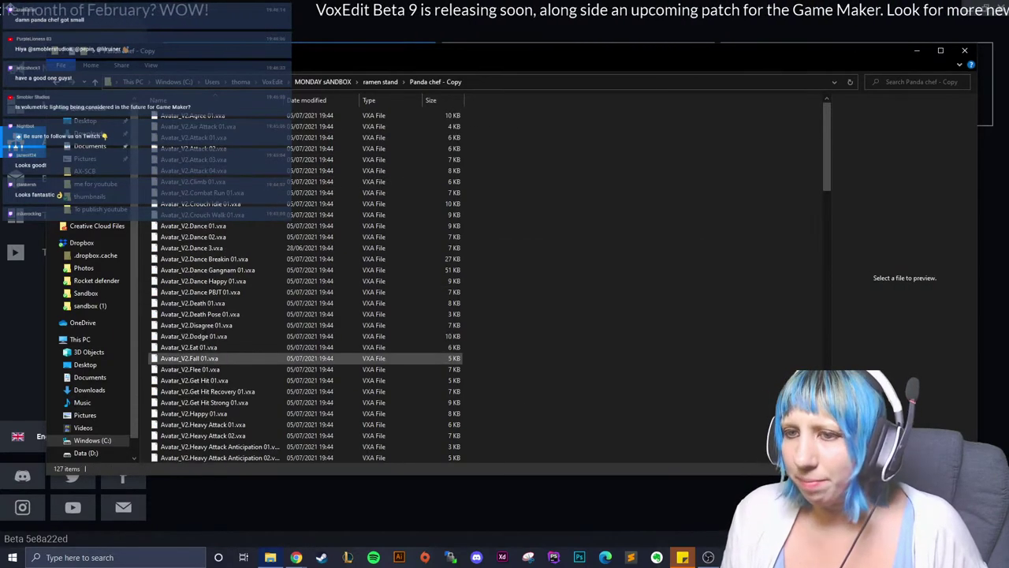
pyautogui.scroll(-15, 197, 351)
pyautogui.scroll(-4, 193, 355)
pyautogui.click(181, 314)
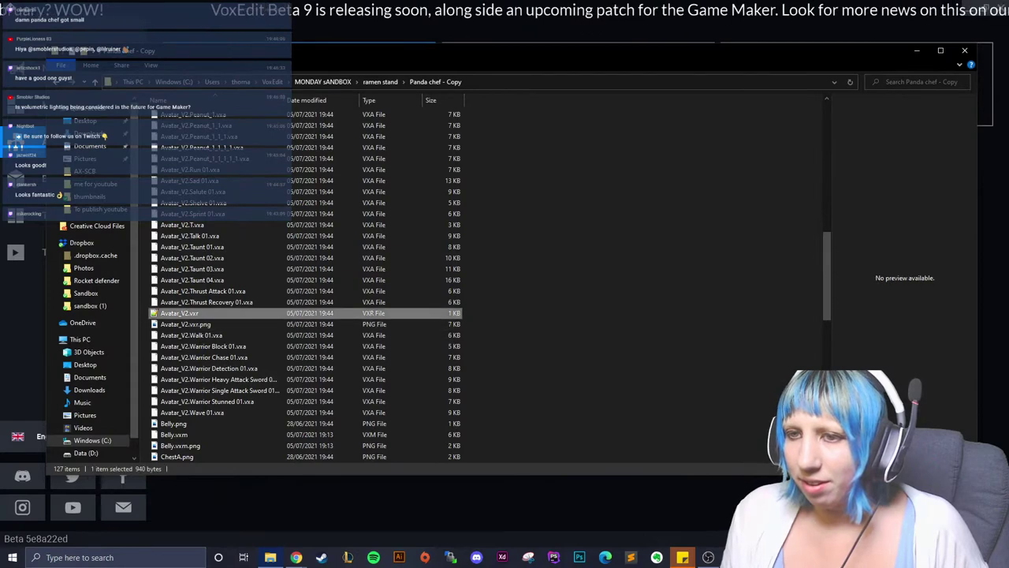
pyautogui.rightClick(186, 314)
# Edit Avatar_V2.vxr in Notepad++ to delete the nine-character 'Avatar_V2' text, then close it.
pyautogui.click(229, 115)
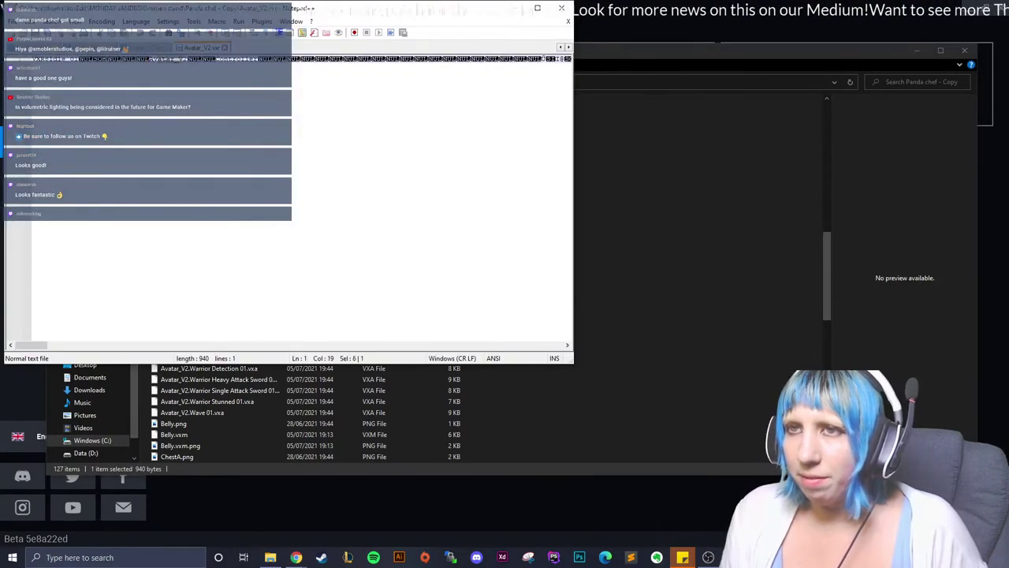
pyautogui.hotkey('shift', 'End')
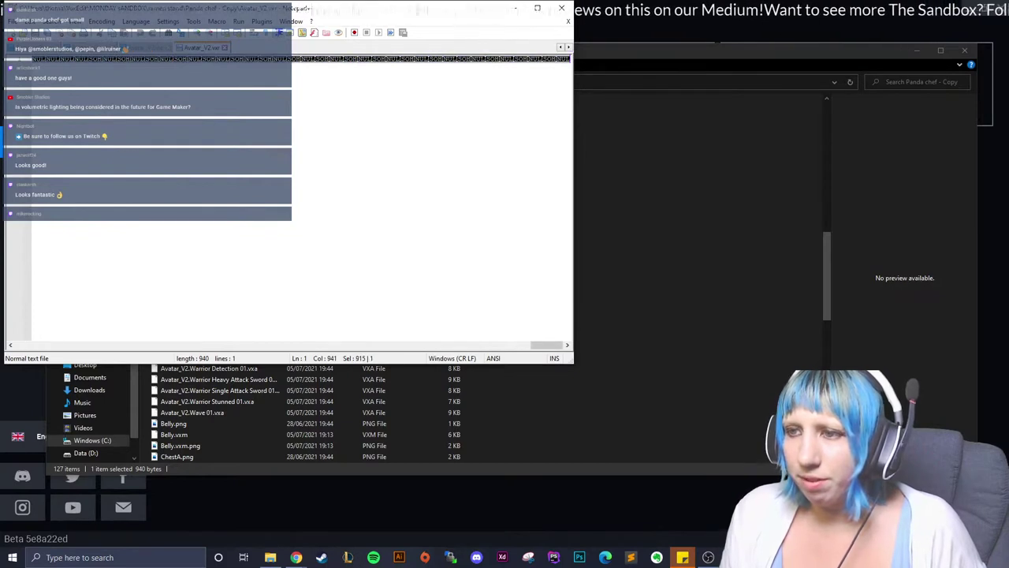
pyautogui.hscroll(-10, 300, 59)
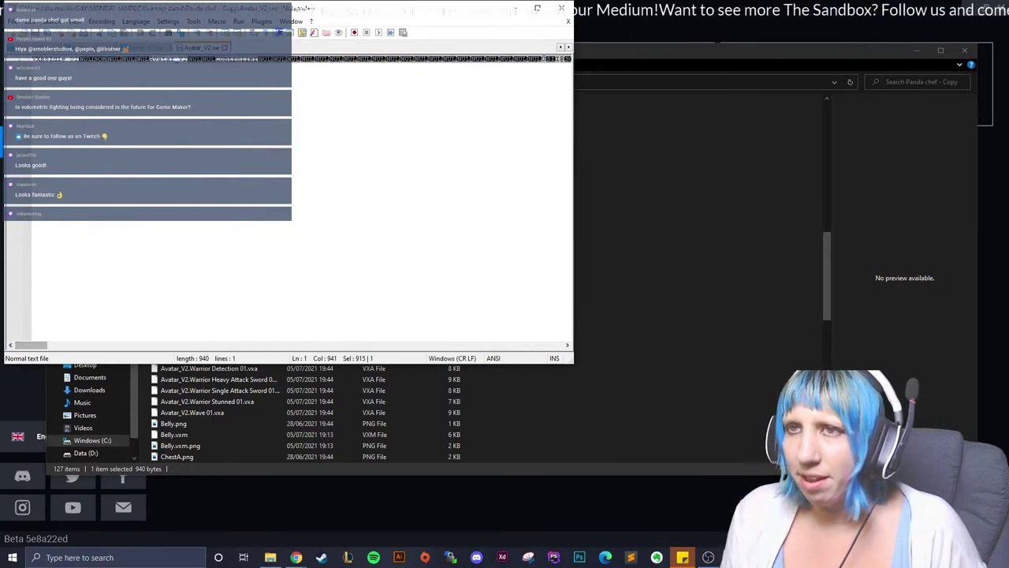
pyautogui.press('End')
pyautogui.hscroll(-3, 300, 190)
pyautogui.hscroll(-3, 300, 190)
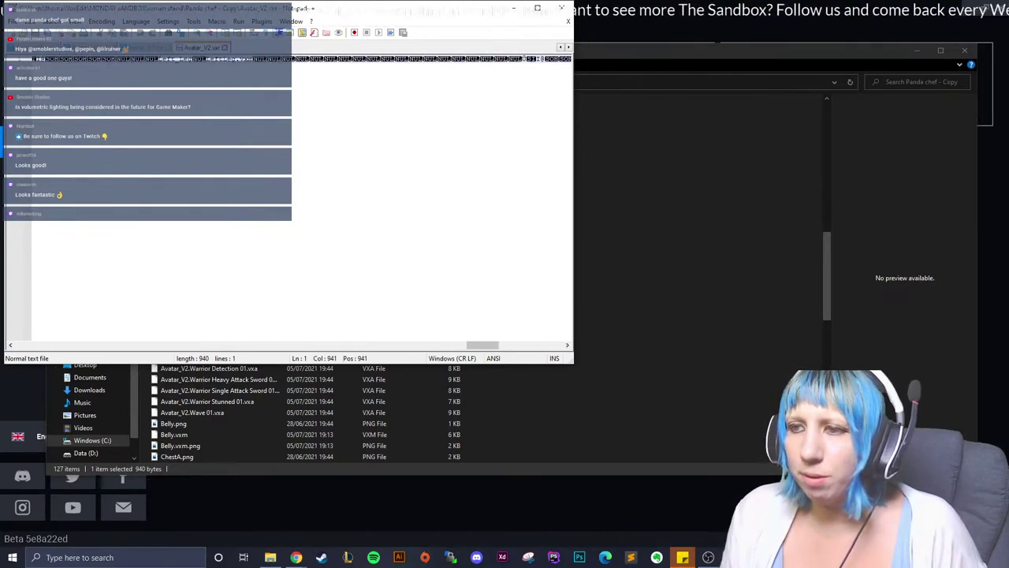
pyautogui.hscroll(-10, 300, 189)
pyautogui.hscroll(-3, 299, 189)
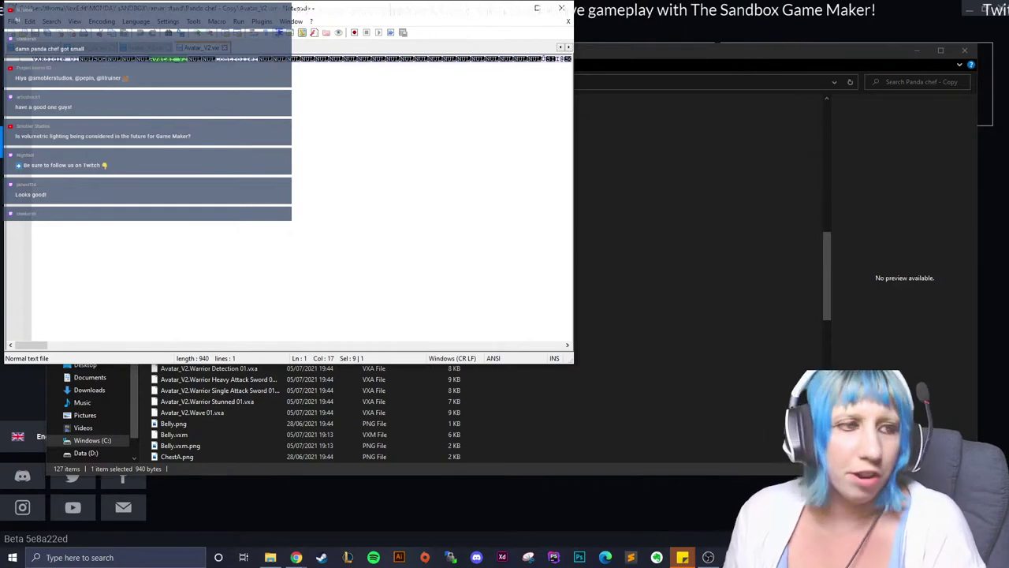
pyautogui.press('Delete')
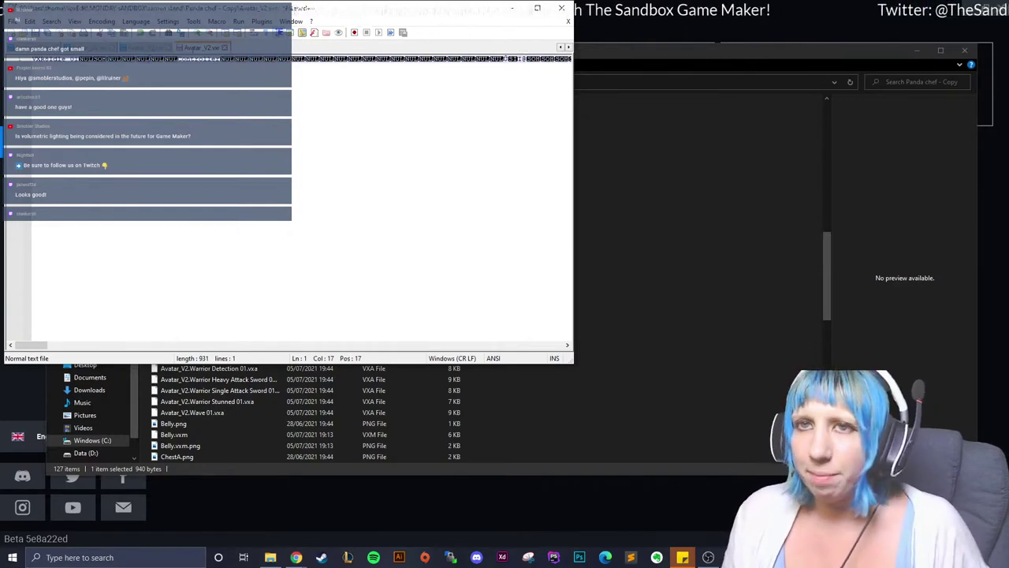
pyautogui.hotkey('alt', 'F4')
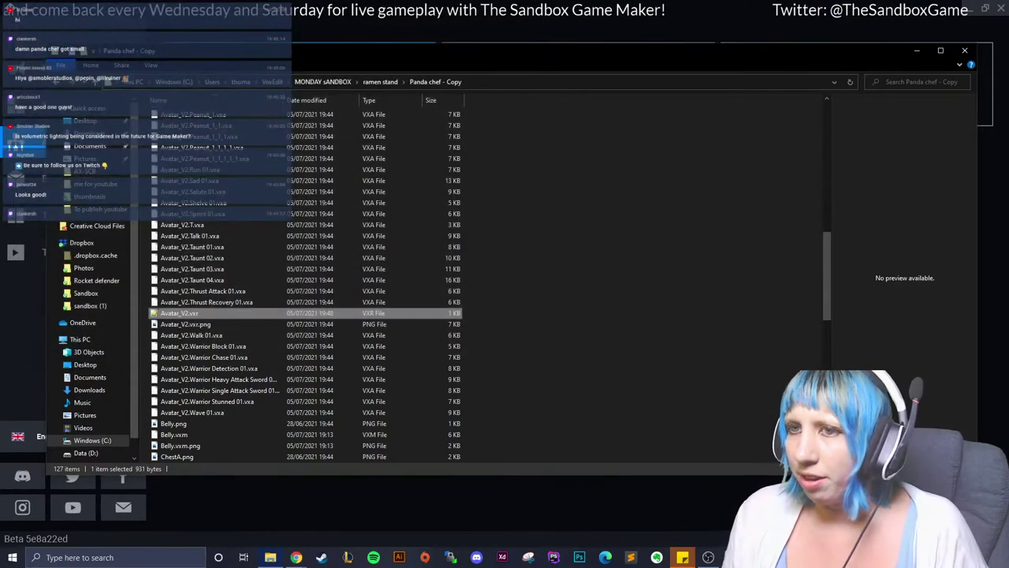
# Load Avatar_V2 from the Panda chef - Copy folder into the animation editor.
pyautogui.hotkey('alt', 'F4')
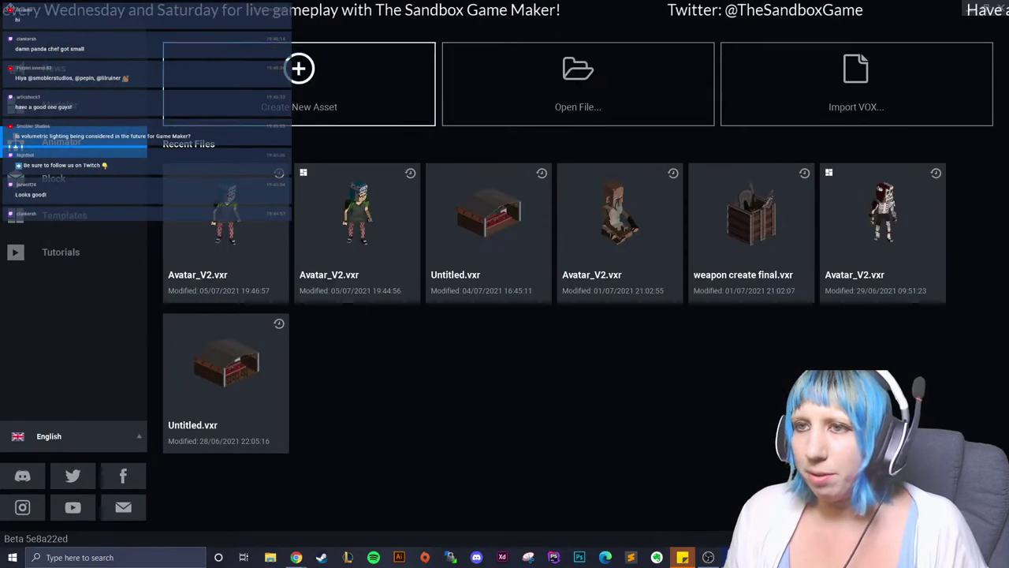
pyautogui.click(578, 84)
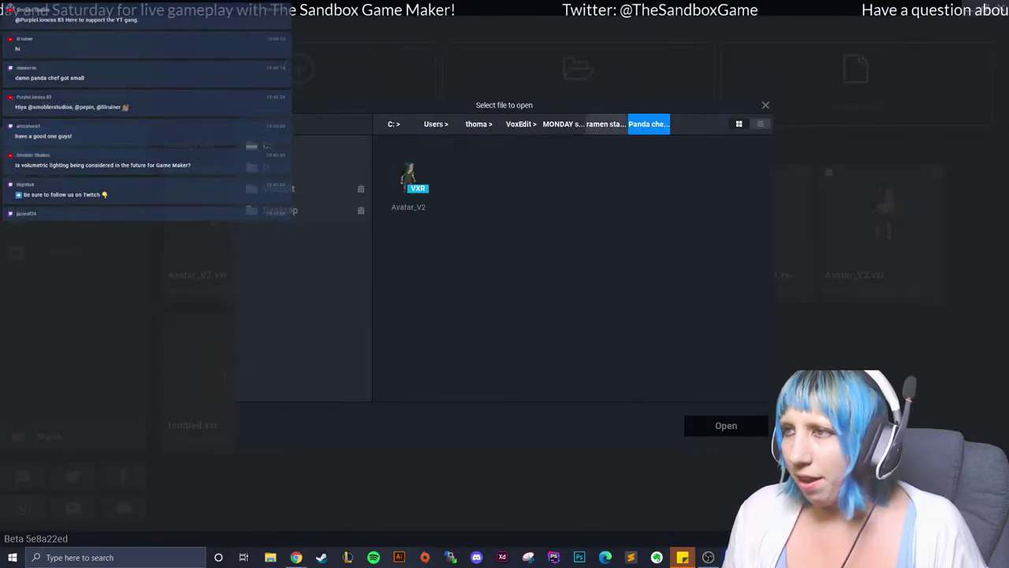
pyautogui.click(606, 124)
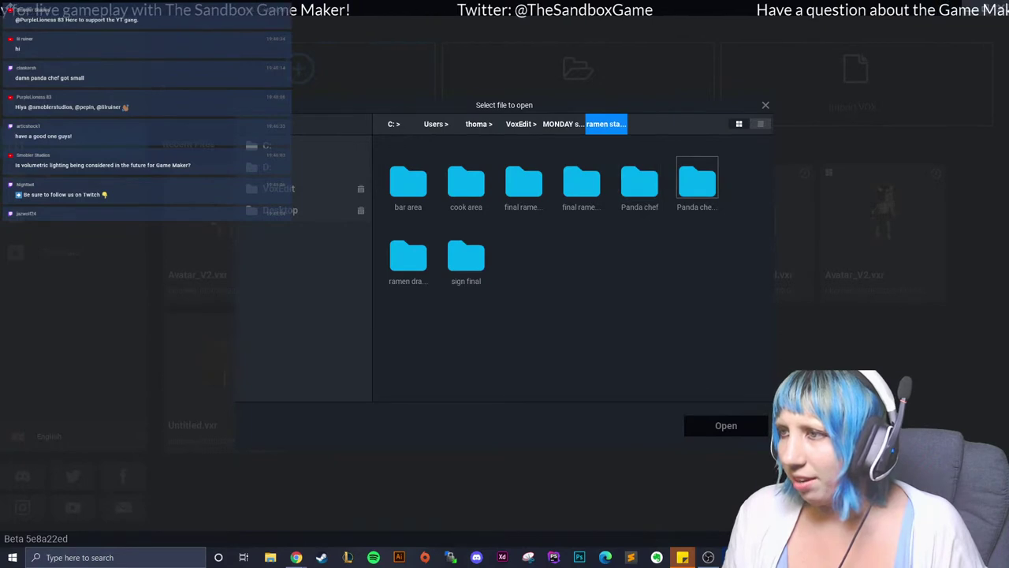
pyautogui.doubleClick(697, 183)
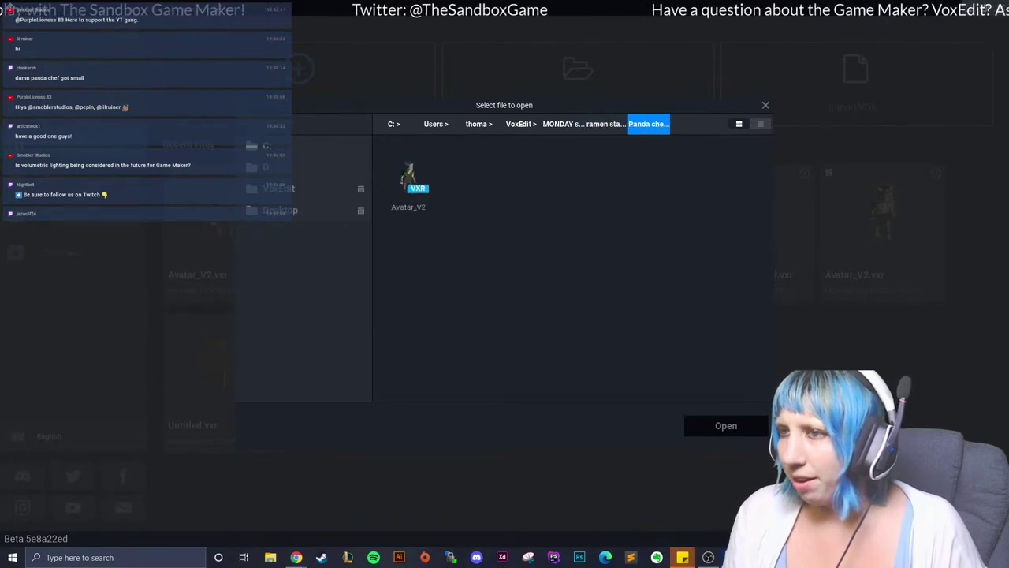
pyautogui.click(407, 177)
pyautogui.click(727, 425)
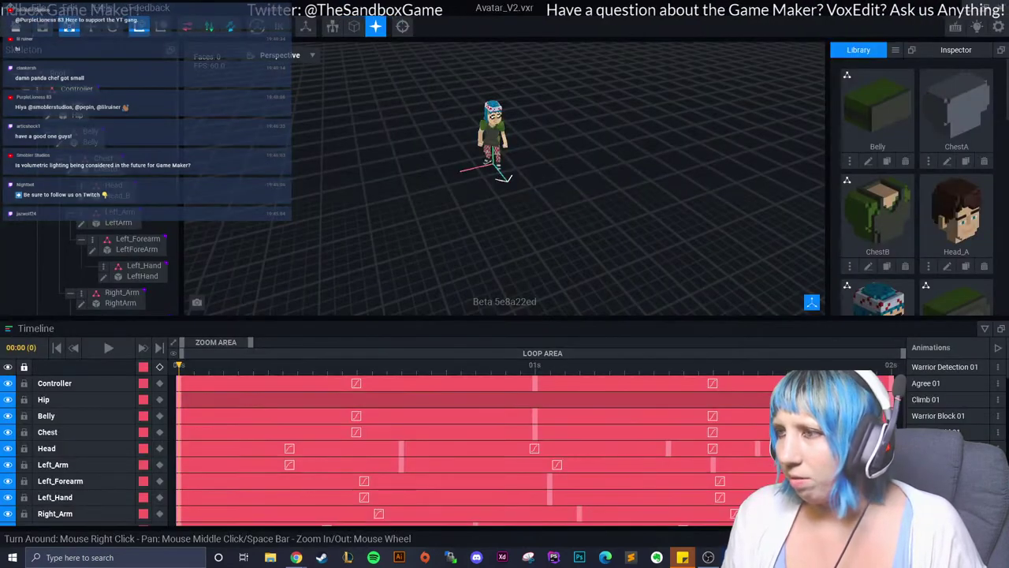
# Delete Warrior Detection 01, the animation after it, and Warrior Block 01, keeping Climb 01.
pyautogui.click(944, 367)
pyautogui.rightClick(946, 368)
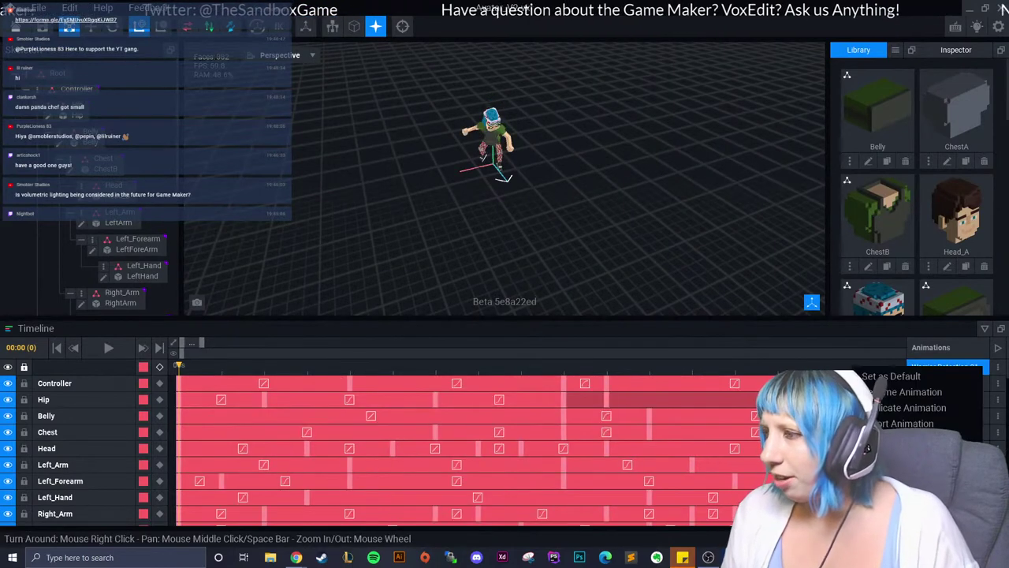
pyautogui.click(906, 439)
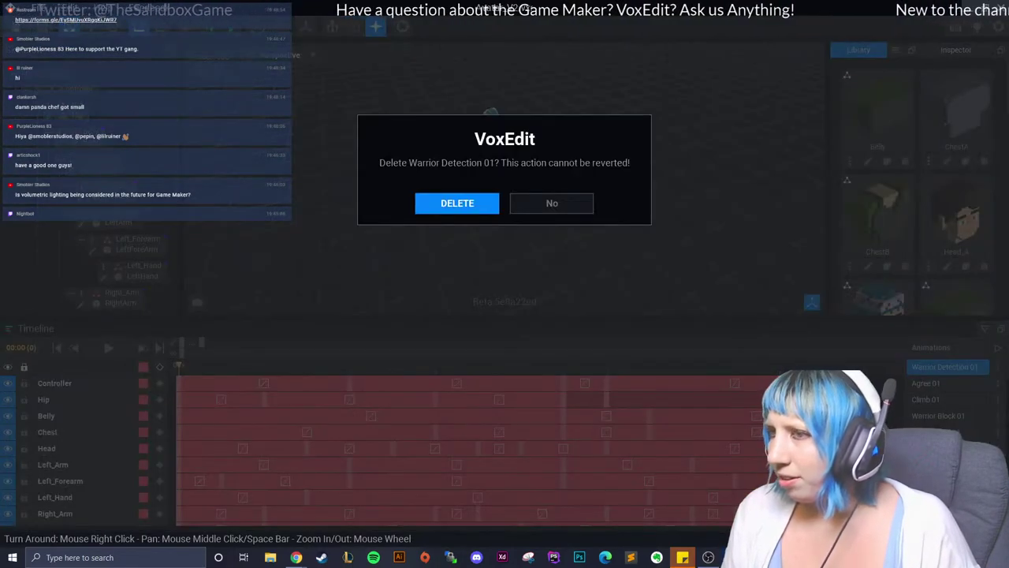
pyautogui.click(457, 203)
pyautogui.rightClick(938, 367)
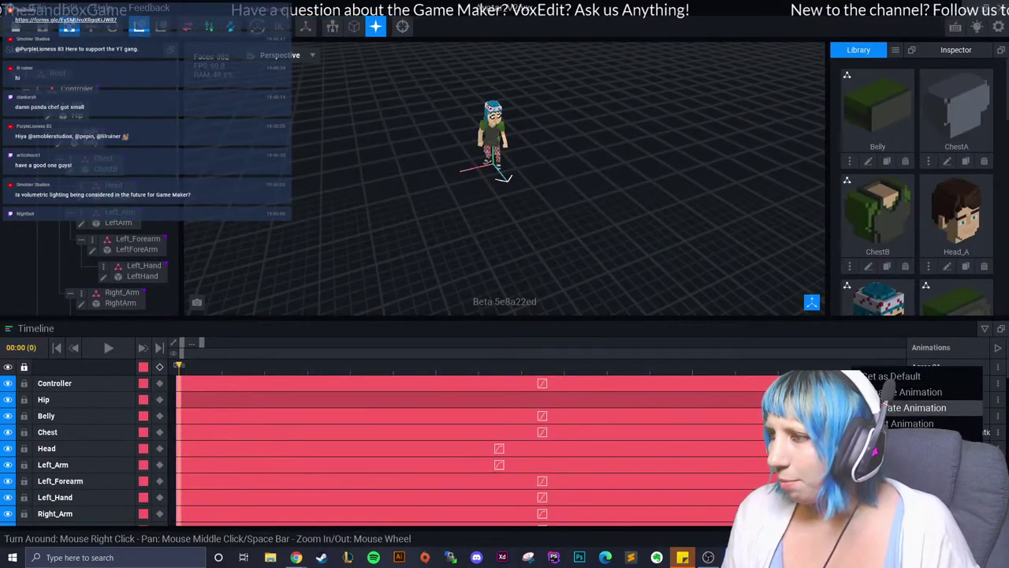
pyautogui.click(907, 439)
pyautogui.click(457, 203)
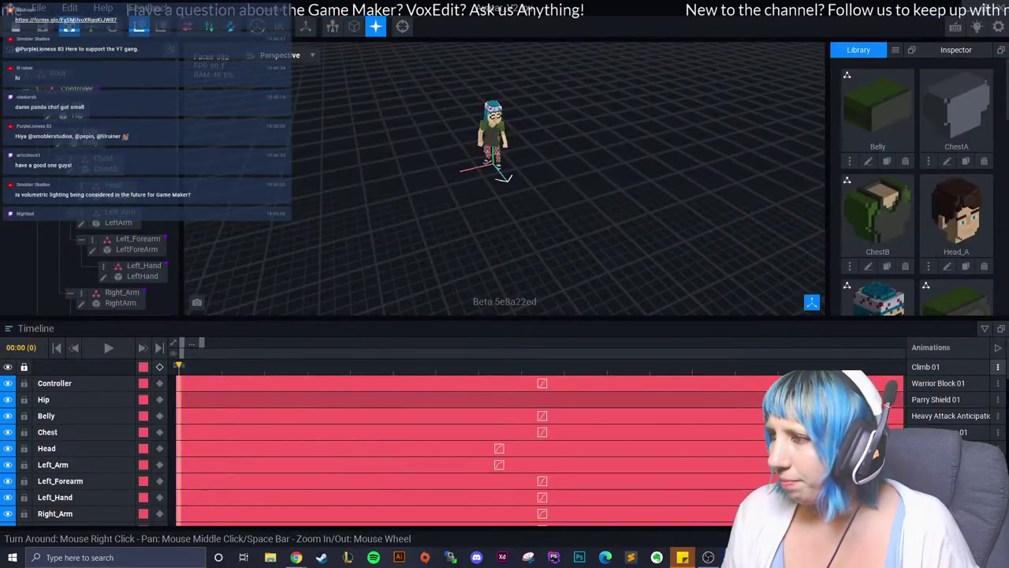
pyautogui.click(998, 367)
pyautogui.click(946, 367)
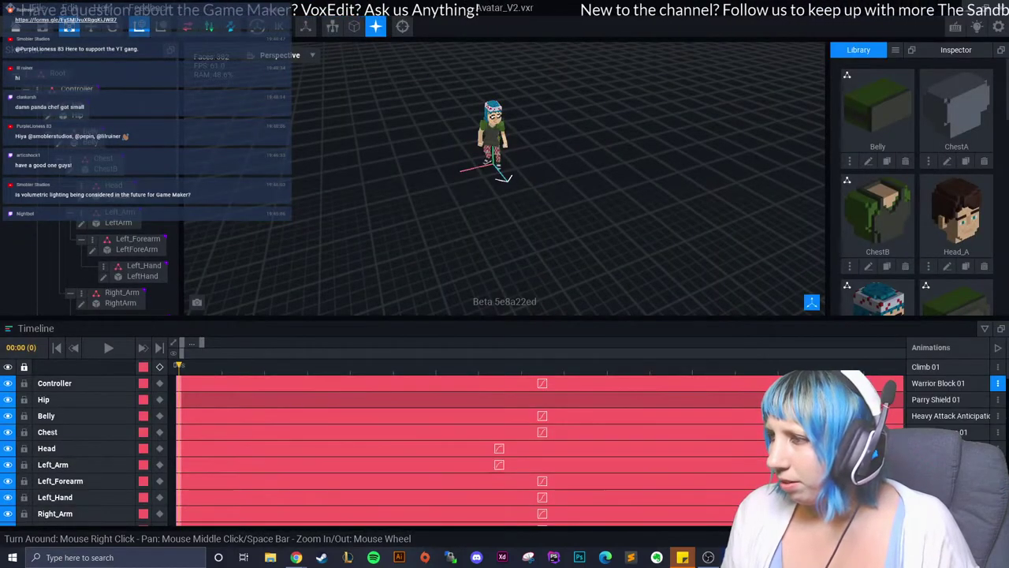
pyautogui.click(998, 383)
pyautogui.click(907, 443)
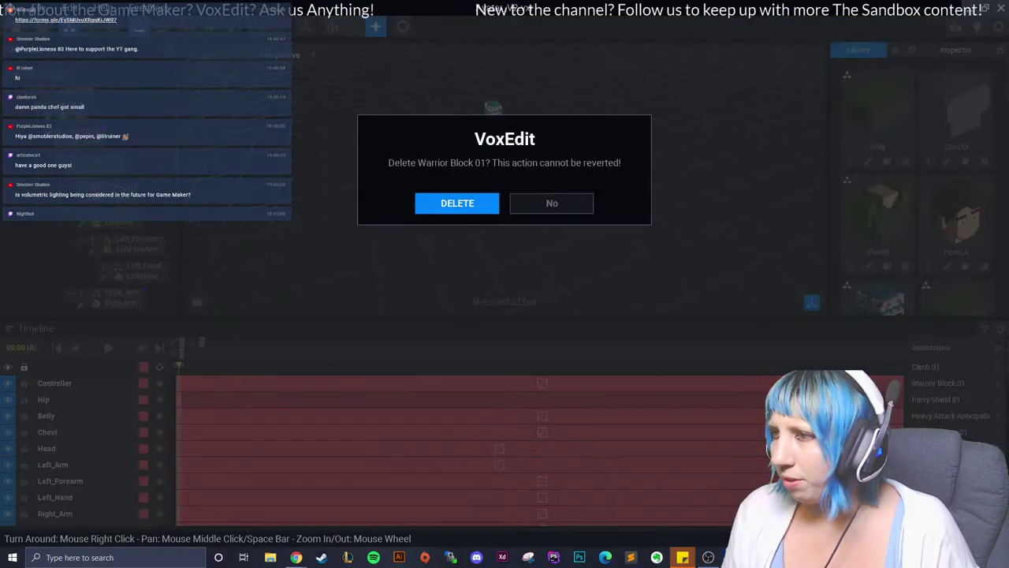
pyautogui.click(457, 203)
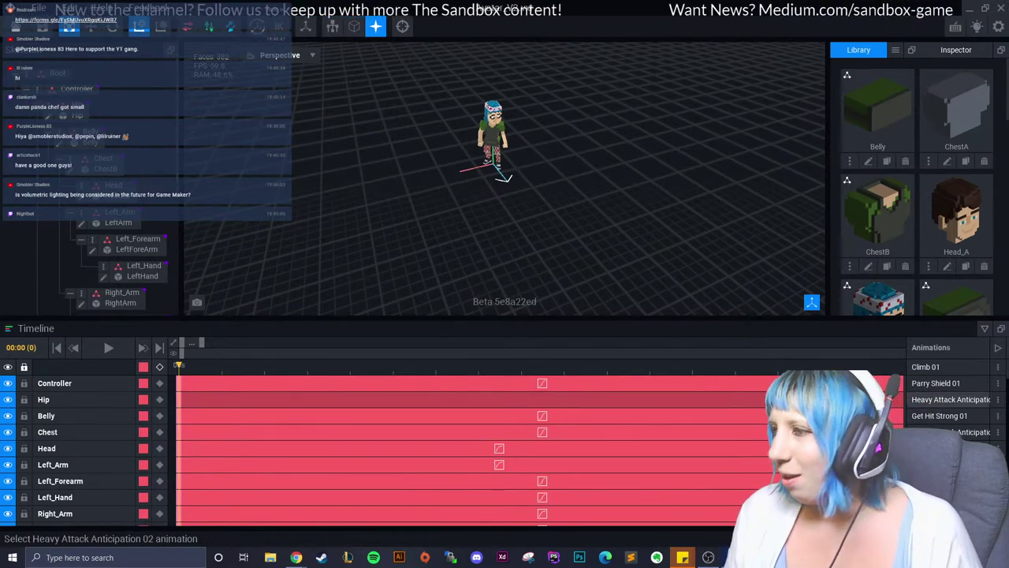
# Delete Parry Shield 01, both Heavy Attack Anticipation animations, and Get Hit Strong 01.
pyautogui.click(997, 383)
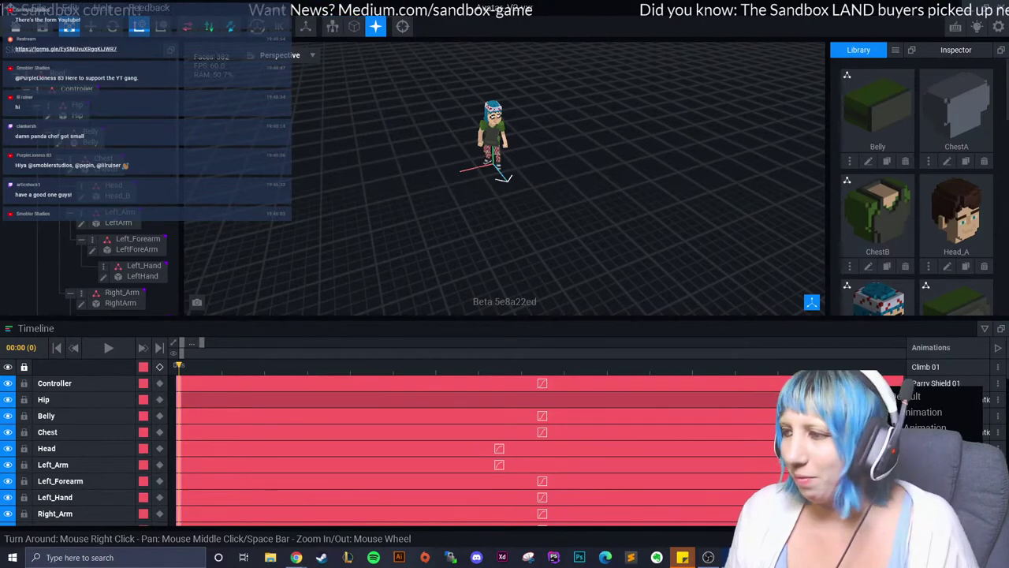
pyautogui.click(930, 443)
pyautogui.click(581, 200)
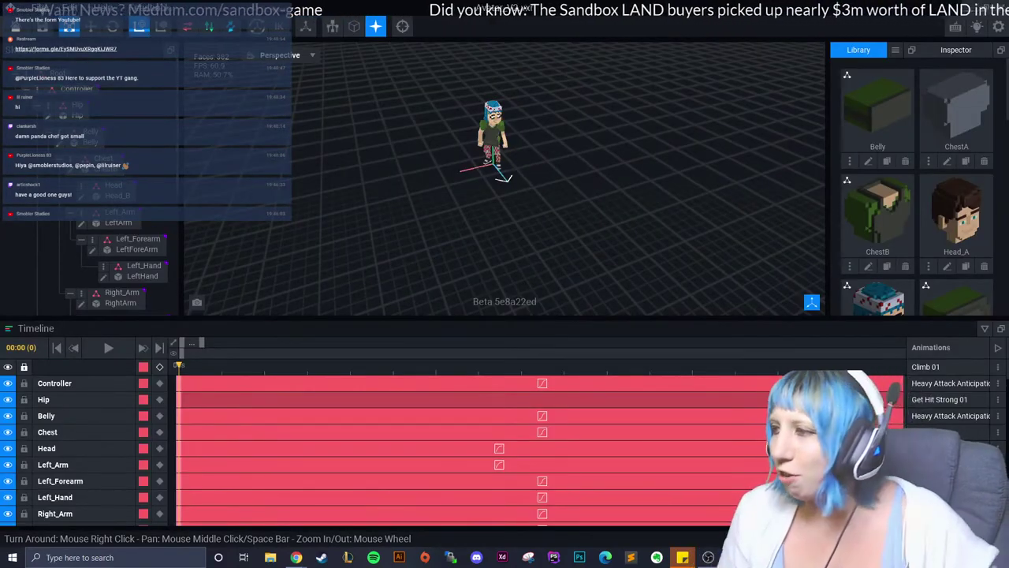
pyautogui.click(998, 384)
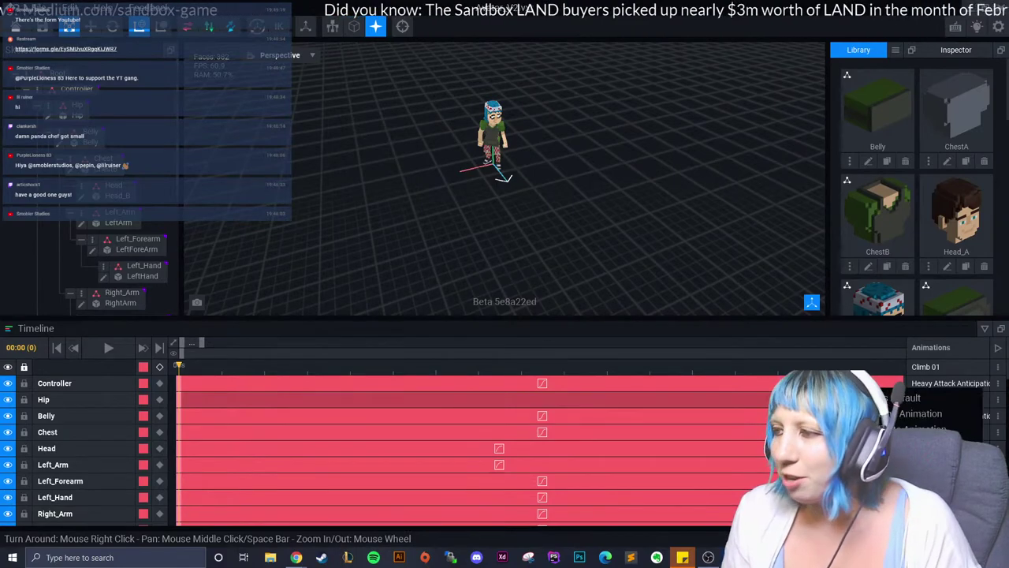
pyautogui.click(927, 429)
pyautogui.click(458, 204)
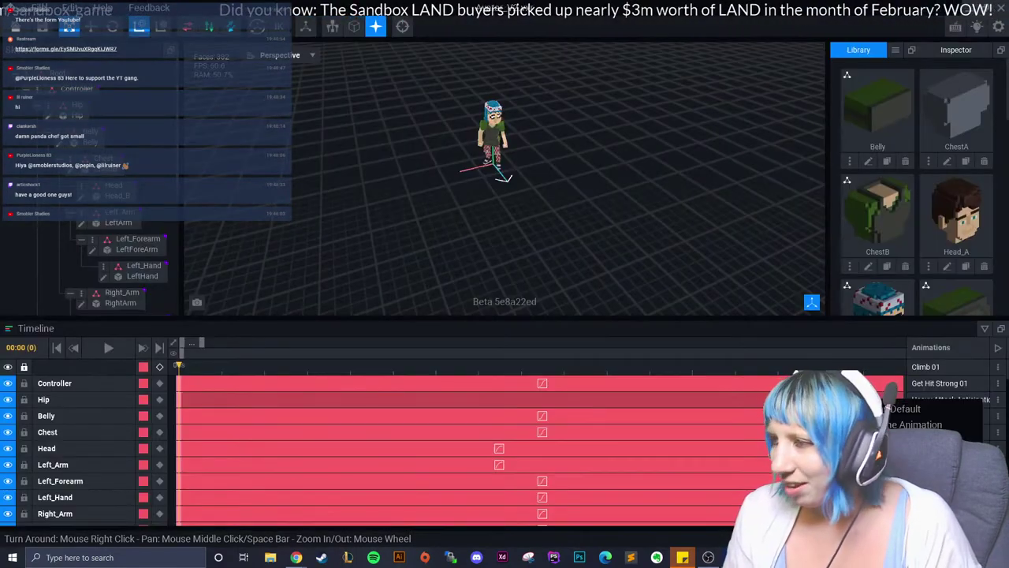
pyautogui.click(922, 440)
pyautogui.click(457, 203)
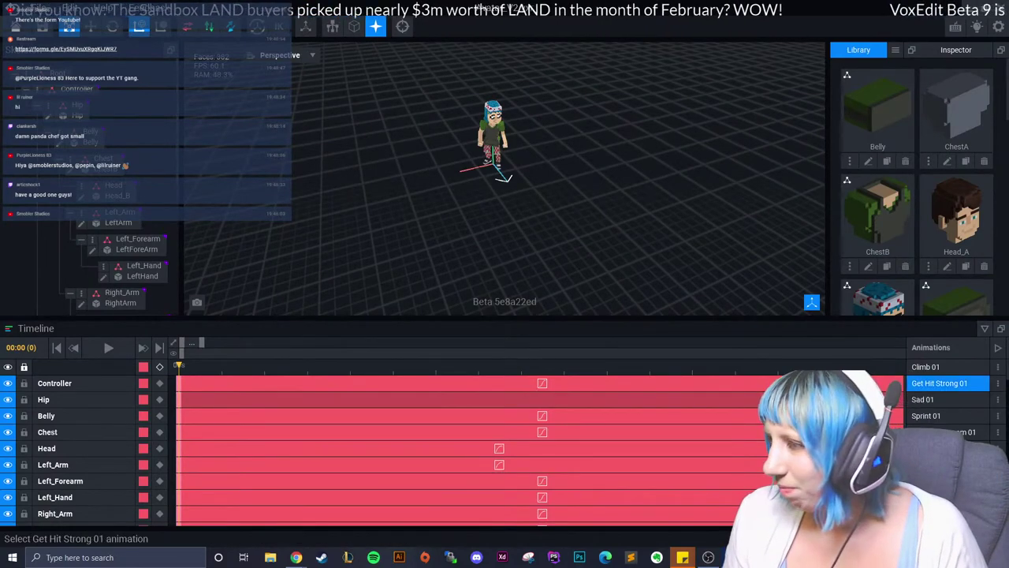
pyautogui.click(942, 383)
pyautogui.click(998, 384)
pyautogui.click(927, 428)
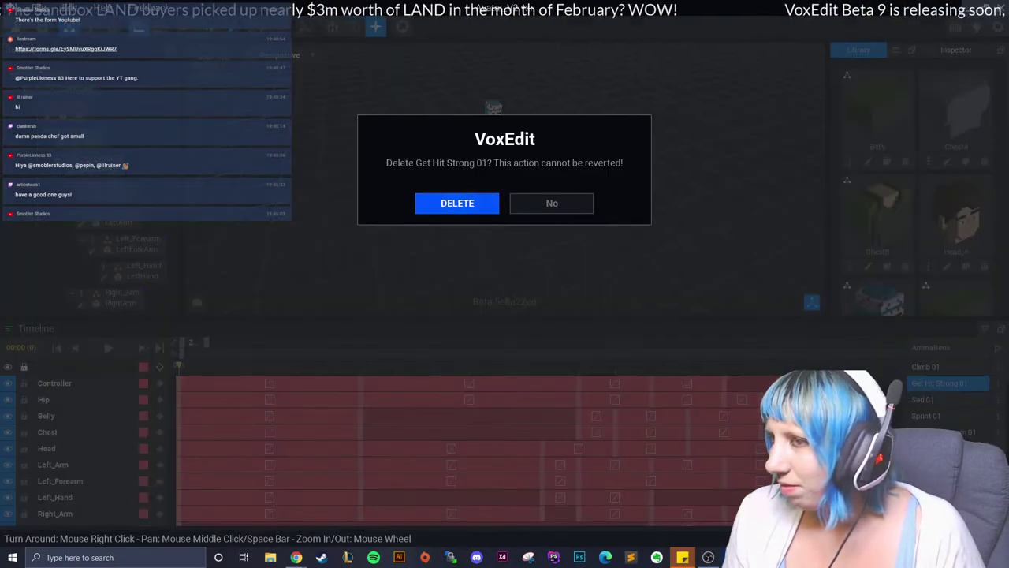
pyautogui.click(458, 204)
# Delete Sad 01, Sprint 01, Dance Gangnam 01, Dance Breakin 01 and Wave 01.
pyautogui.click(998, 383)
pyautogui.click(926, 429)
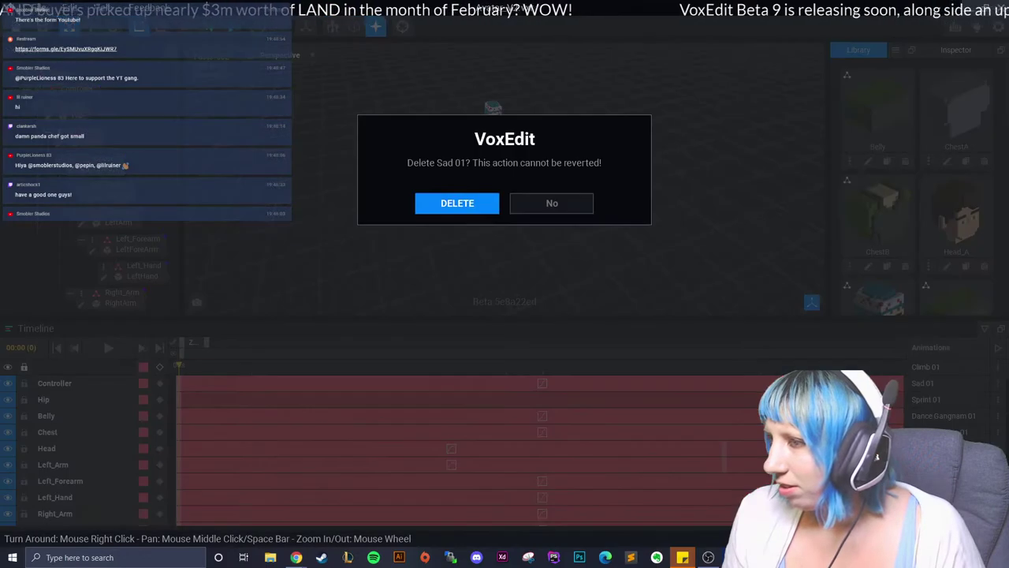
pyautogui.click(457, 204)
pyautogui.click(999, 383)
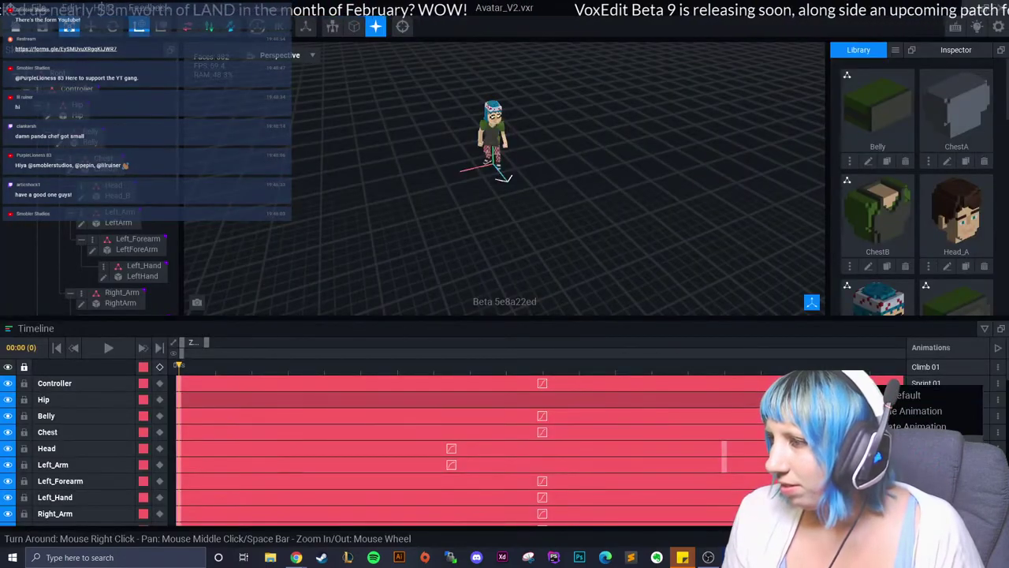
pyautogui.click(927, 427)
pyautogui.click(457, 203)
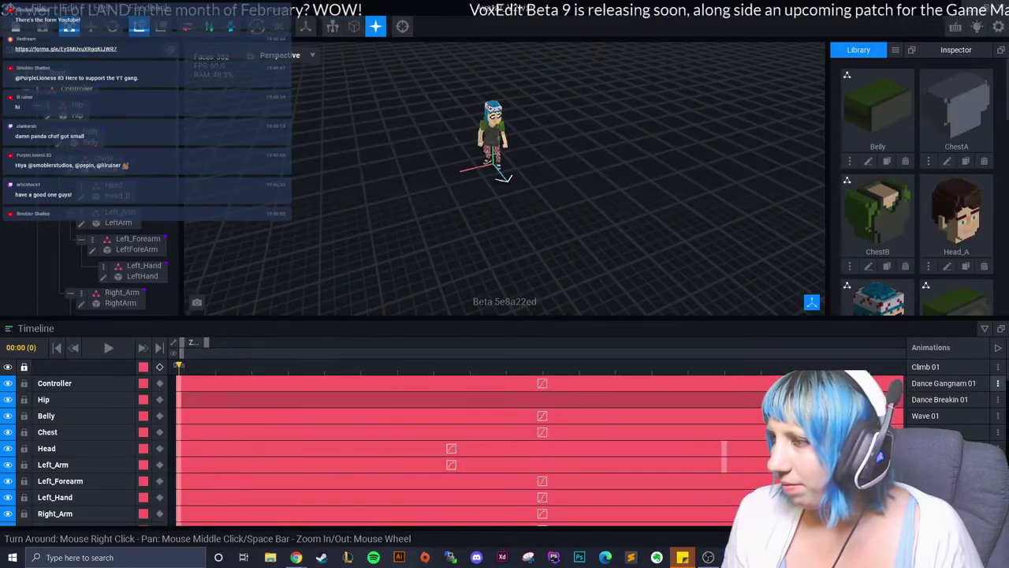
pyautogui.click(998, 383)
pyautogui.click(927, 426)
pyautogui.click(458, 203)
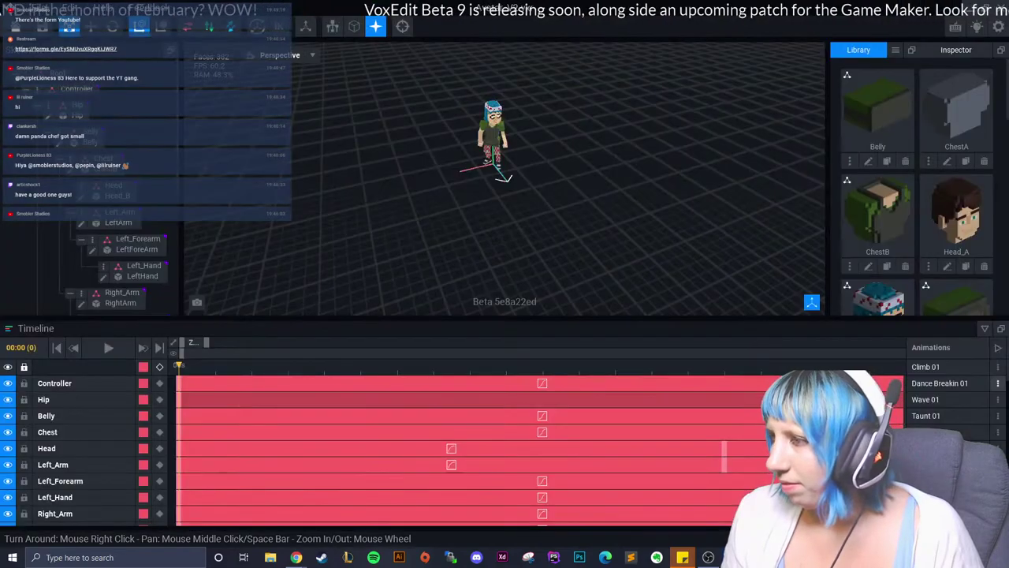
pyautogui.click(926, 426)
pyautogui.click(458, 204)
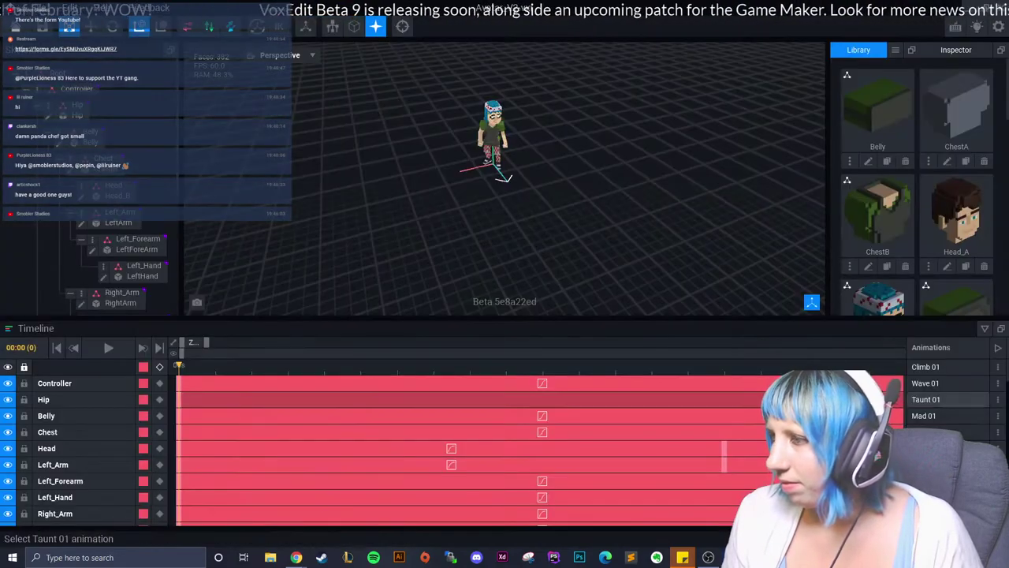
pyautogui.click(926, 427)
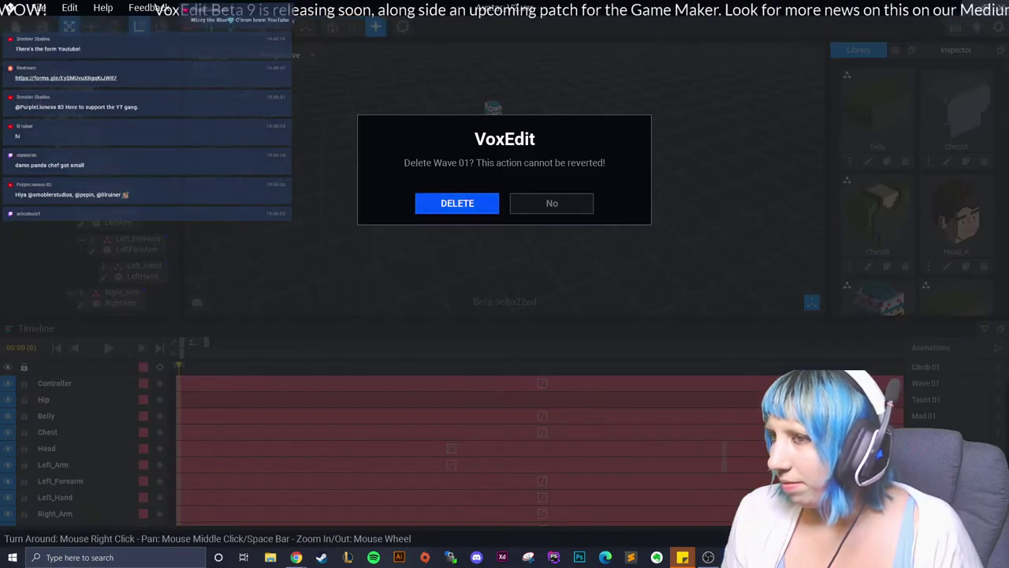
pyautogui.click(457, 203)
# Delete the Taunt 01, Mad 01, Taunt 03 and Taunt 02 animations.
pyautogui.rightClick(926, 383)
pyautogui.click(927, 426)
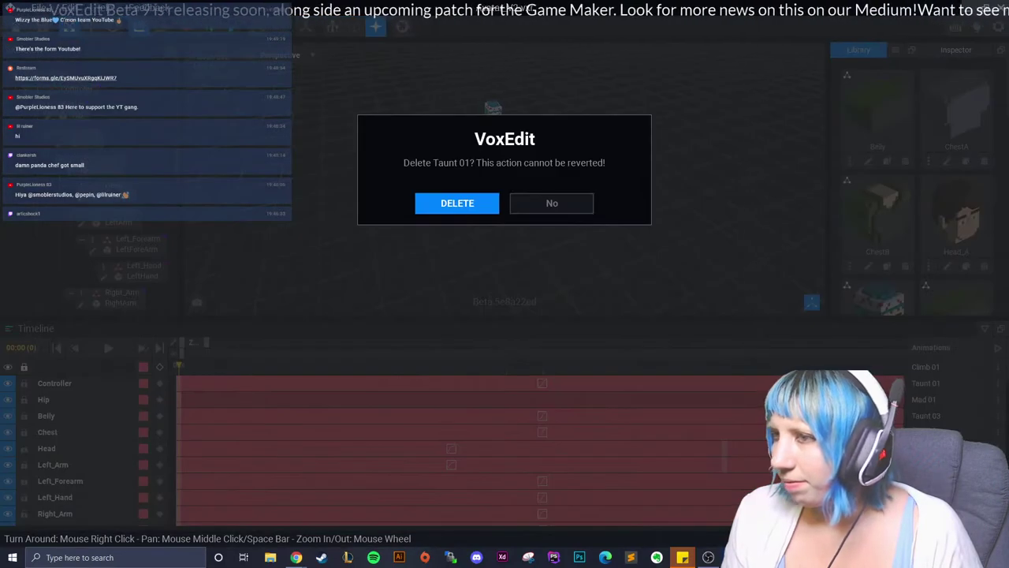
pyautogui.click(458, 202)
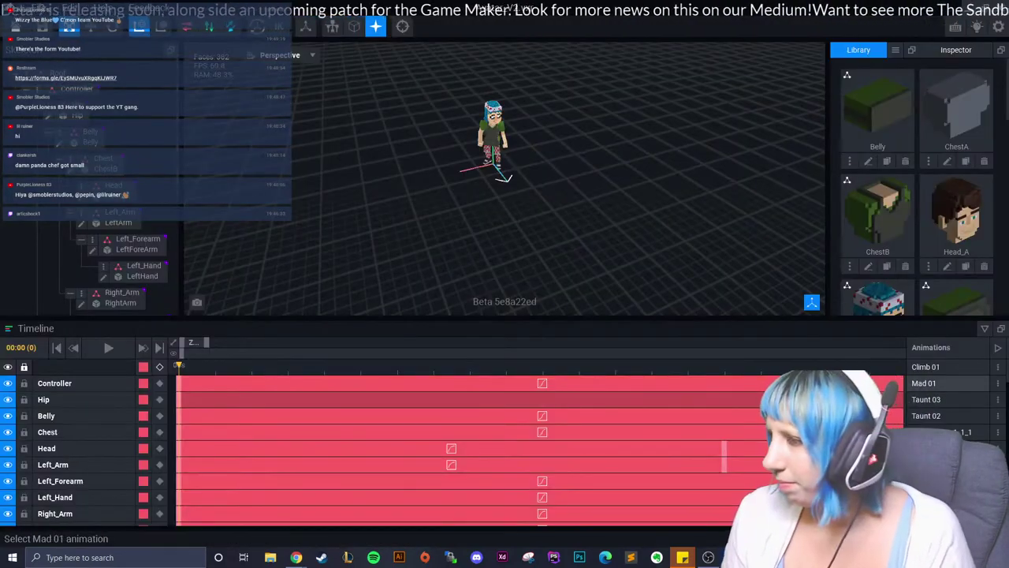
pyautogui.rightClick(927, 383)
pyautogui.click(939, 435)
pyautogui.click(457, 204)
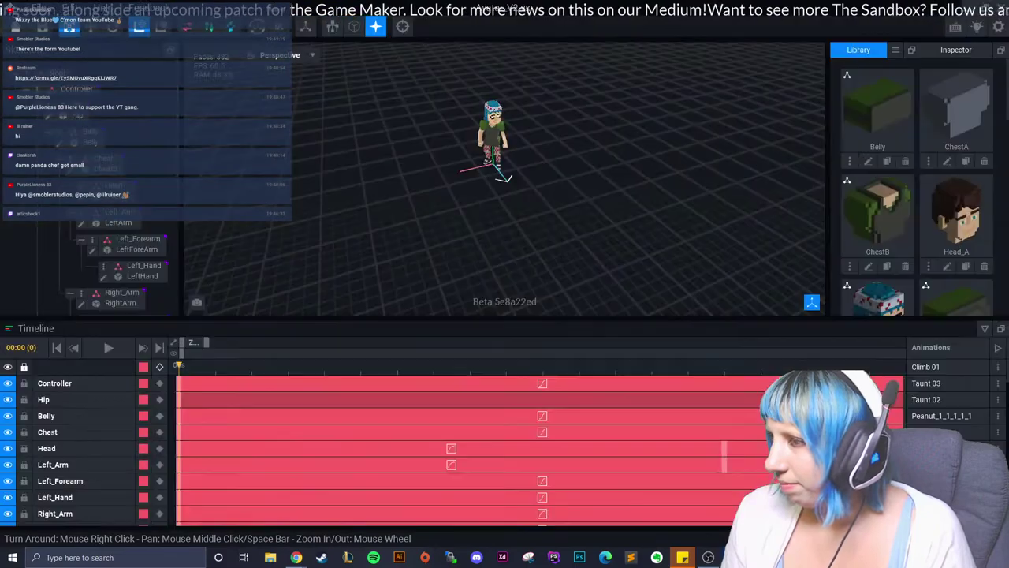
pyautogui.rightClick(927, 383)
pyautogui.click(938, 435)
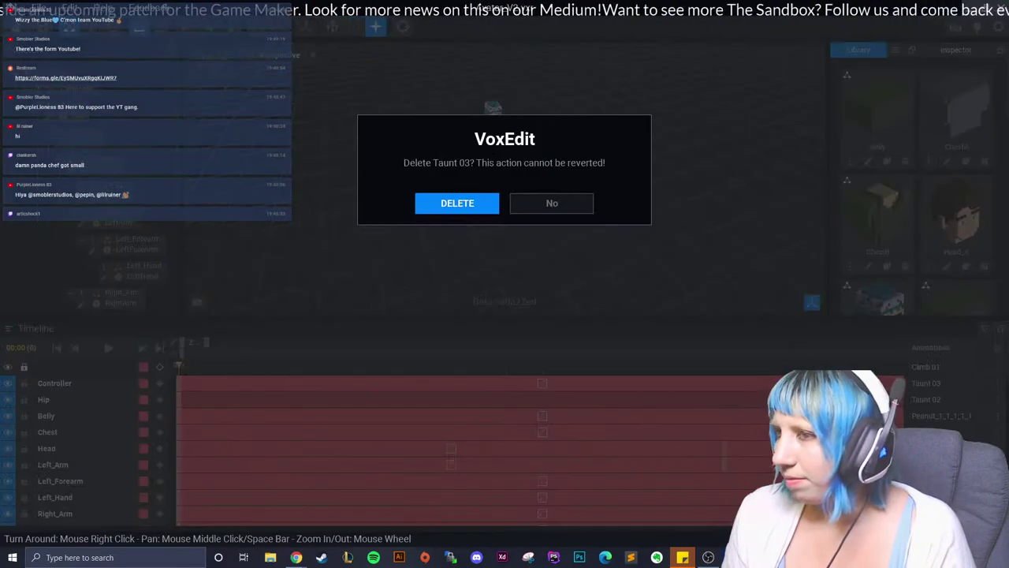
pyautogui.click(457, 203)
pyautogui.click(998, 384)
pyautogui.click(939, 435)
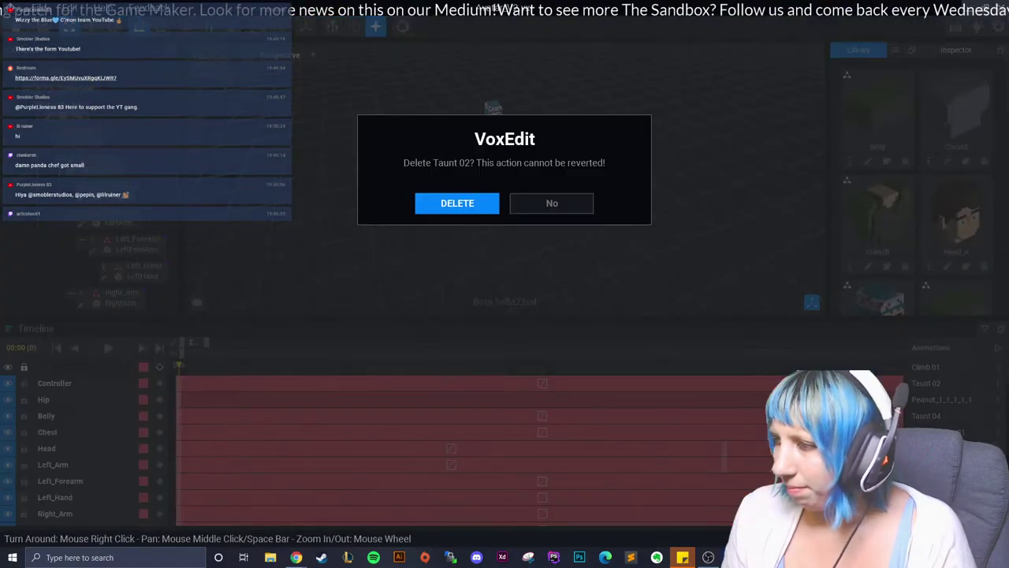
pyautogui.click(457, 203)
# Delete Peanut_1_1_1_1, Taunt 04, Dance Happy 01 and Salute 01.
pyautogui.click(998, 383)
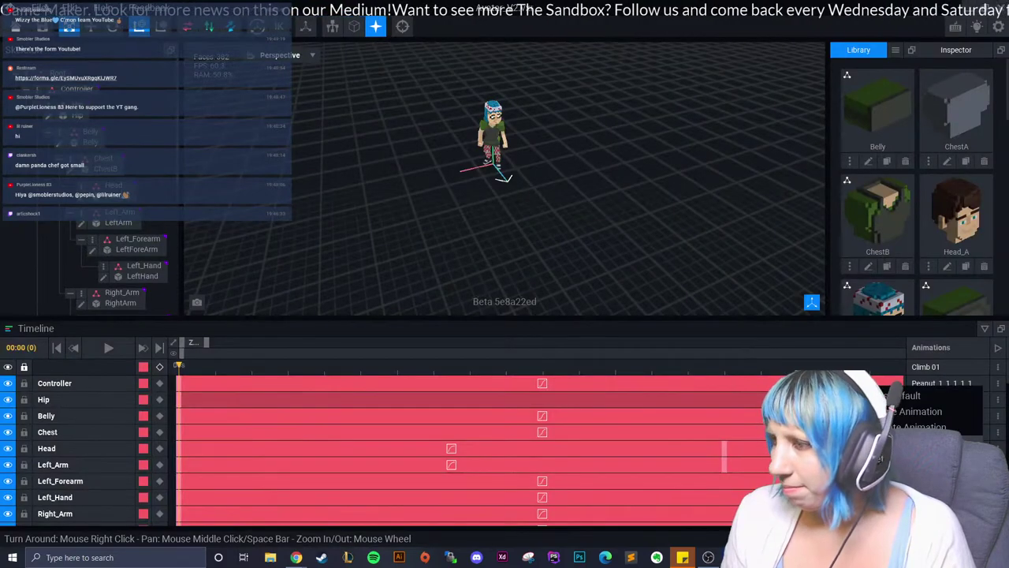
pyautogui.click(939, 436)
pyautogui.click(457, 203)
pyautogui.click(998, 383)
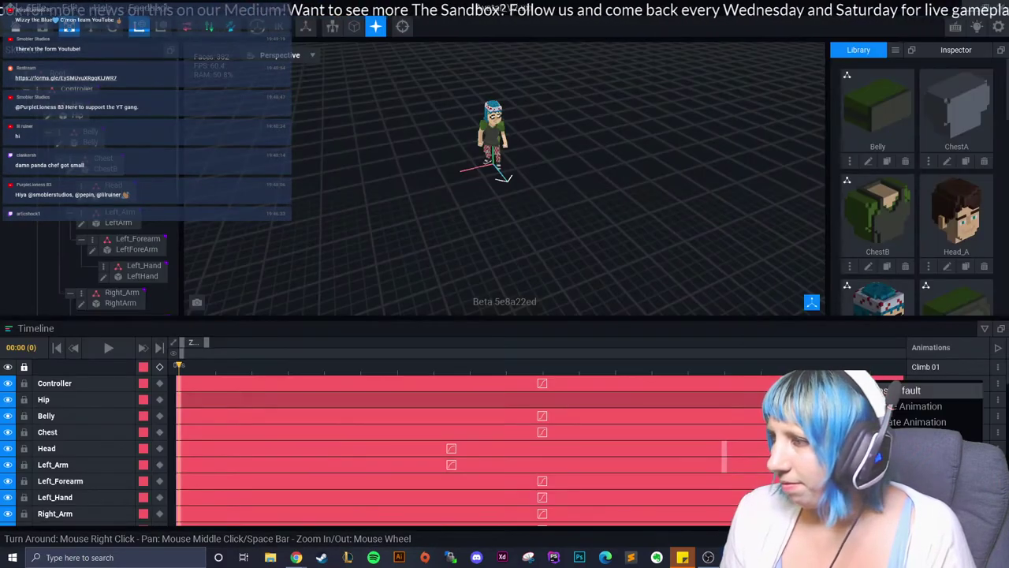
pyautogui.click(939, 435)
pyautogui.click(458, 203)
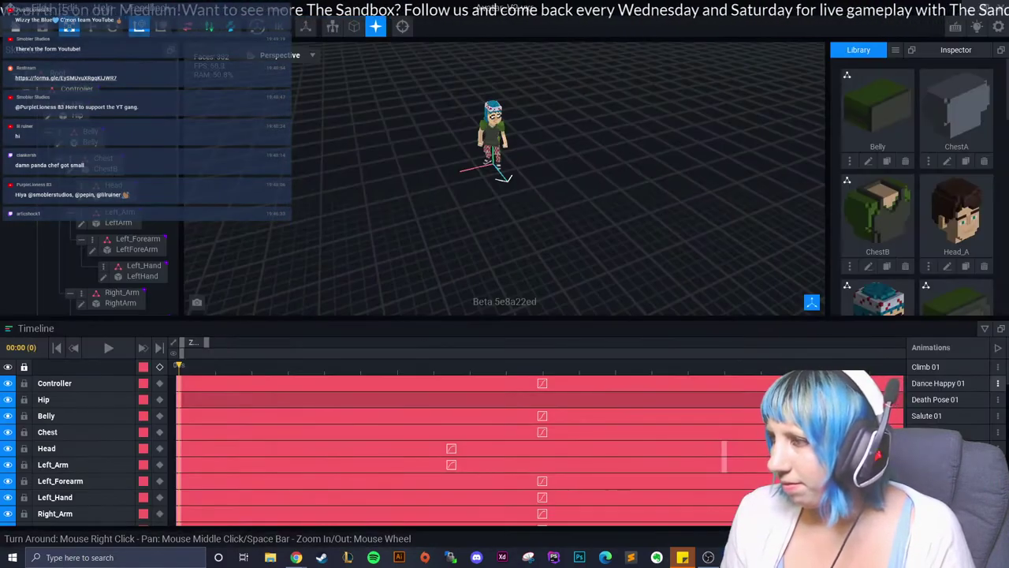
pyautogui.click(998, 384)
pyautogui.click(938, 435)
pyautogui.click(457, 203)
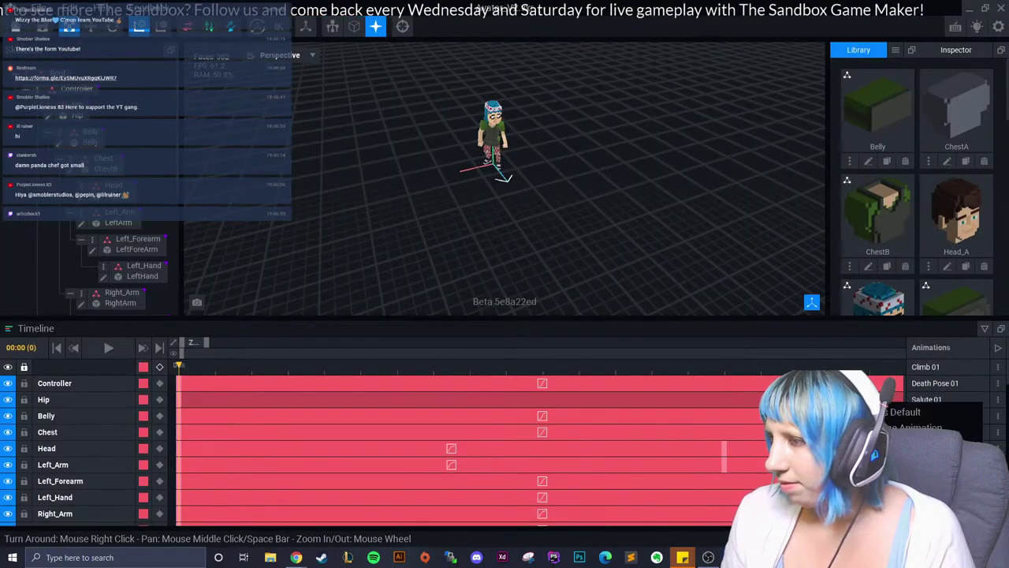
pyautogui.click(939, 451)
pyautogui.click(457, 203)
# Delete Eat 01, Warrior Stunned 01, Flee 01, another Peanut_1_1_1_1, Land 01 and Dodge 01.
pyautogui.click(998, 399)
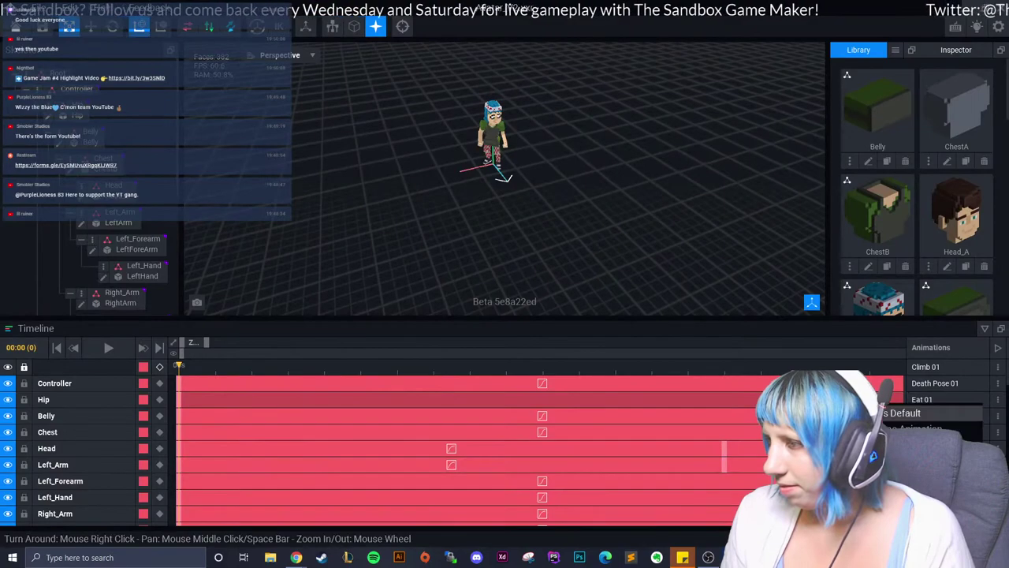
pyautogui.click(938, 433)
pyautogui.click(457, 202)
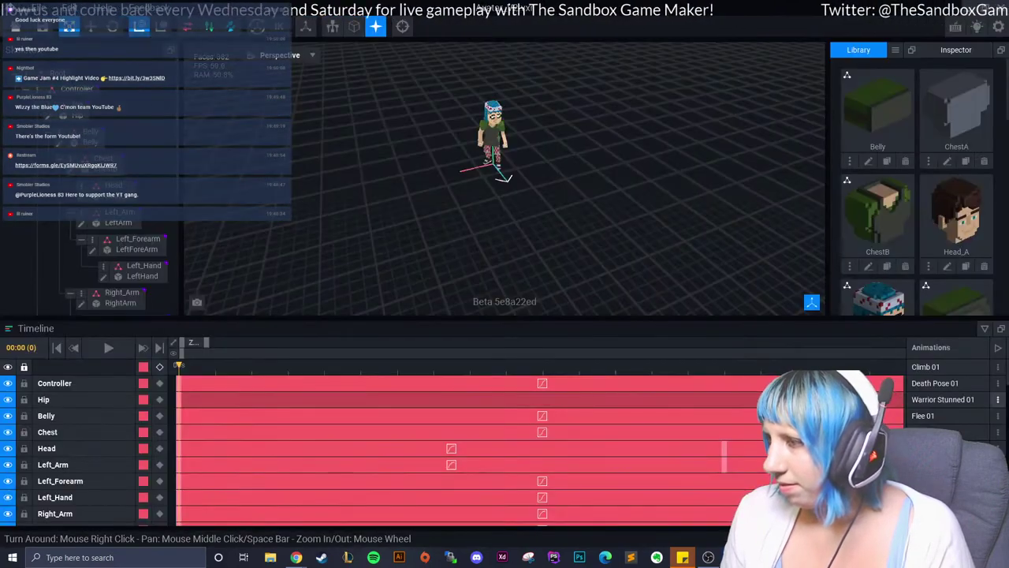
pyautogui.click(919, 430)
pyautogui.click(457, 202)
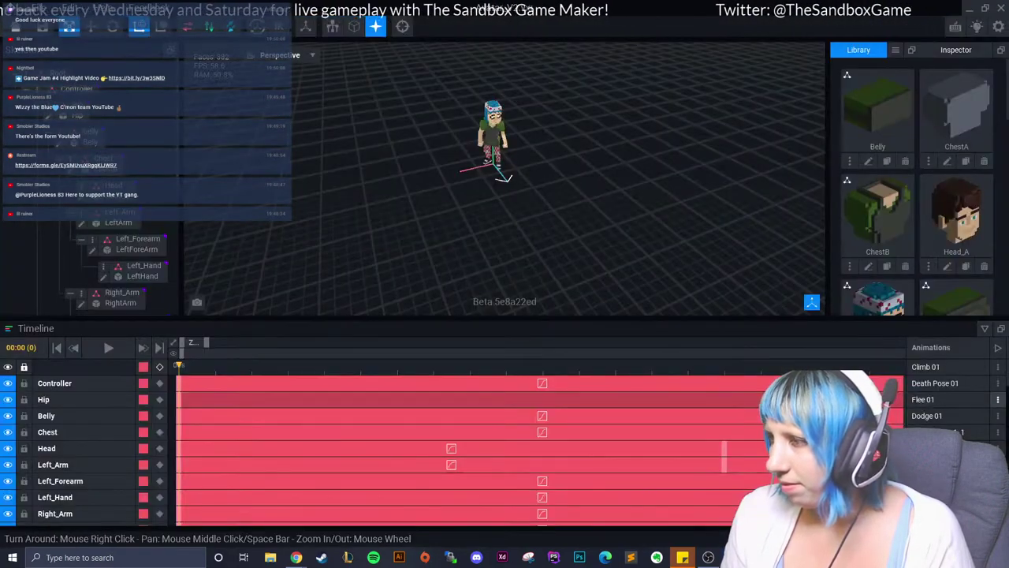
pyautogui.click(919, 429)
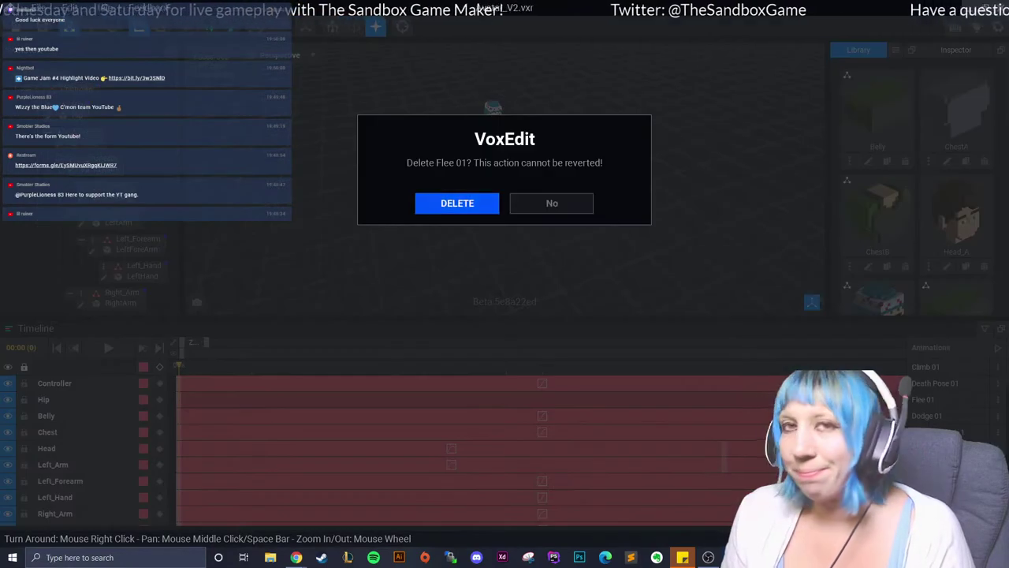
pyautogui.click(457, 203)
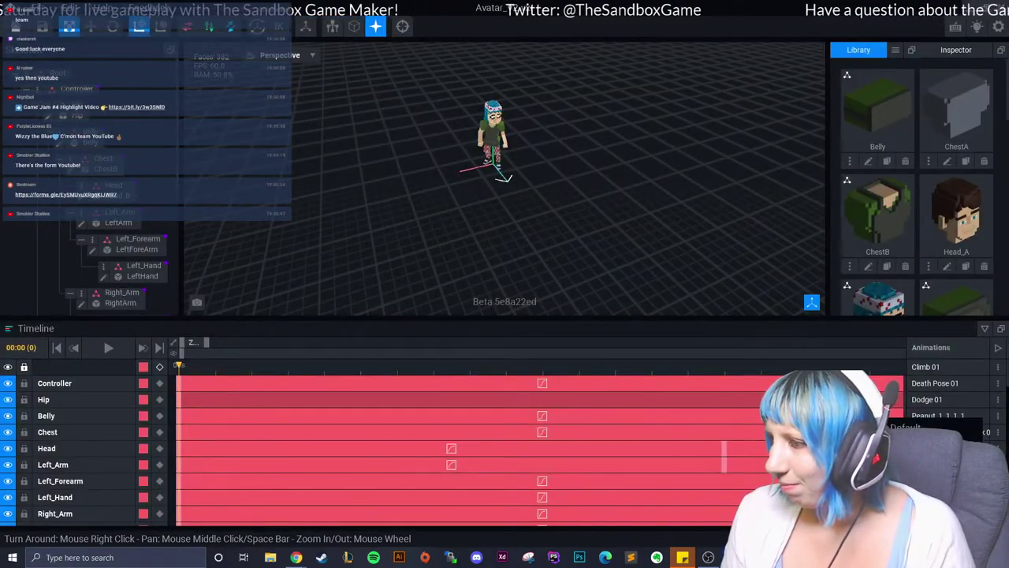
pyautogui.click(919, 430)
pyautogui.click(457, 203)
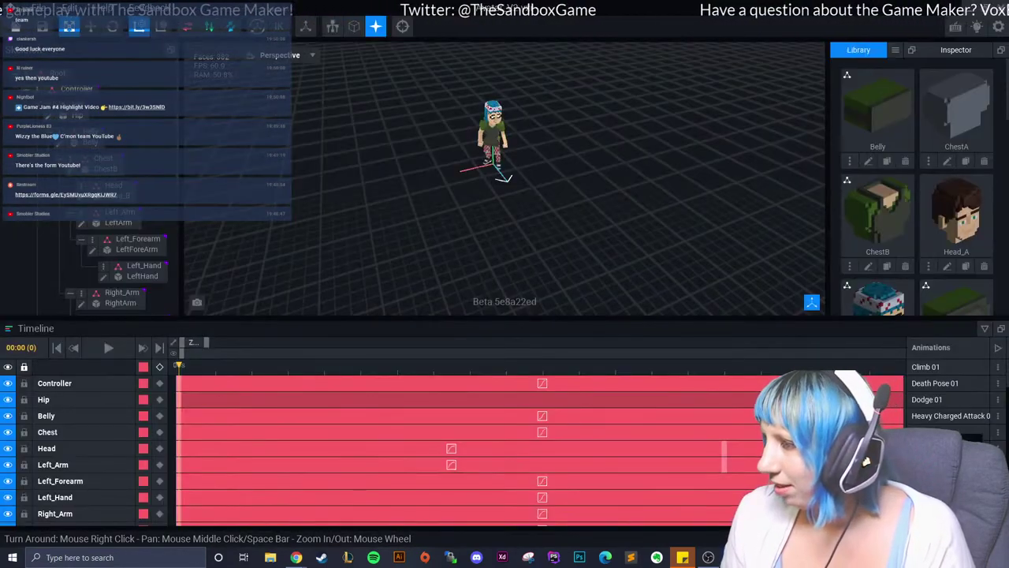
pyautogui.click(919, 430)
pyautogui.click(458, 202)
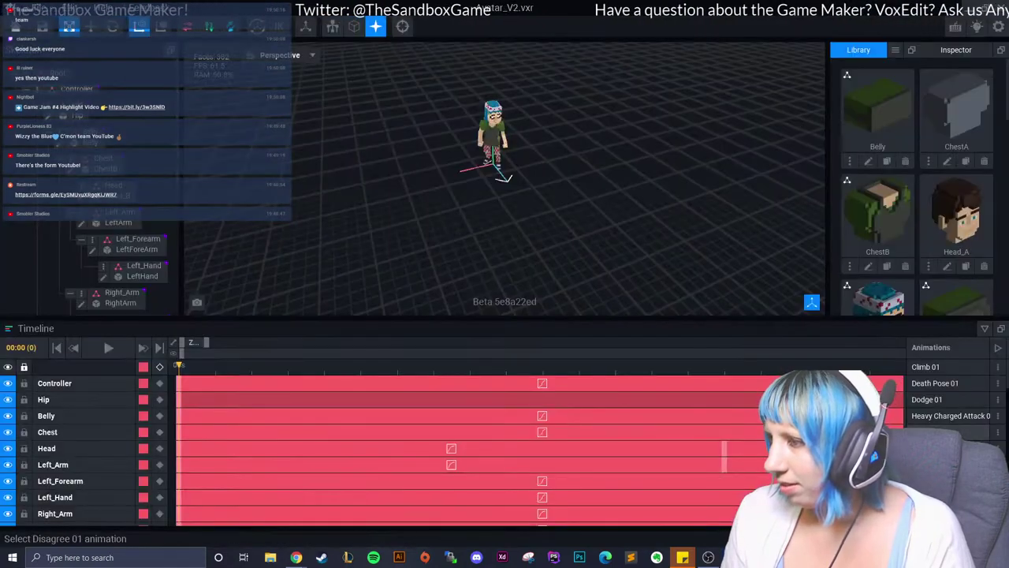
pyautogui.click(998, 399)
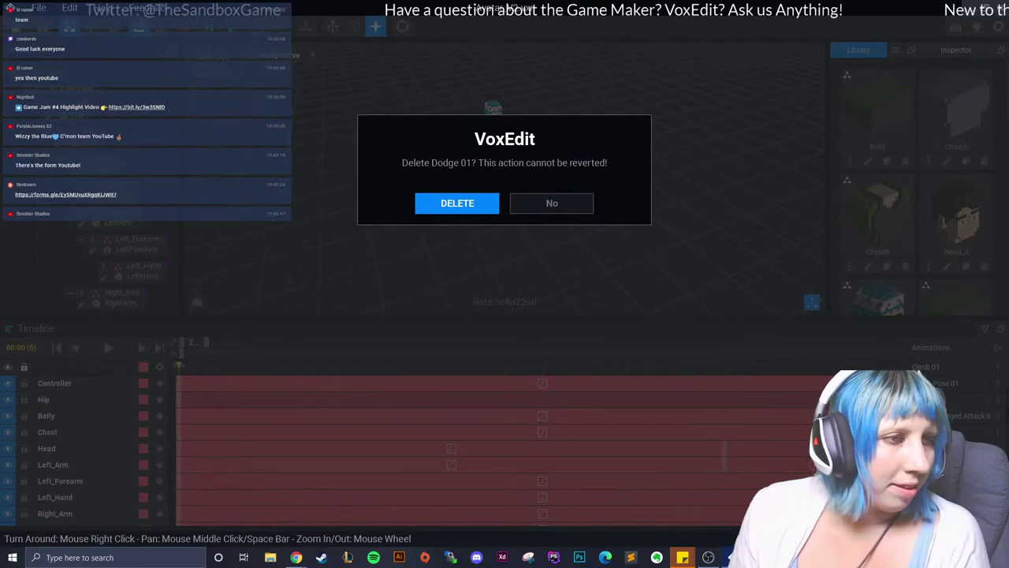
pyautogui.click(457, 203)
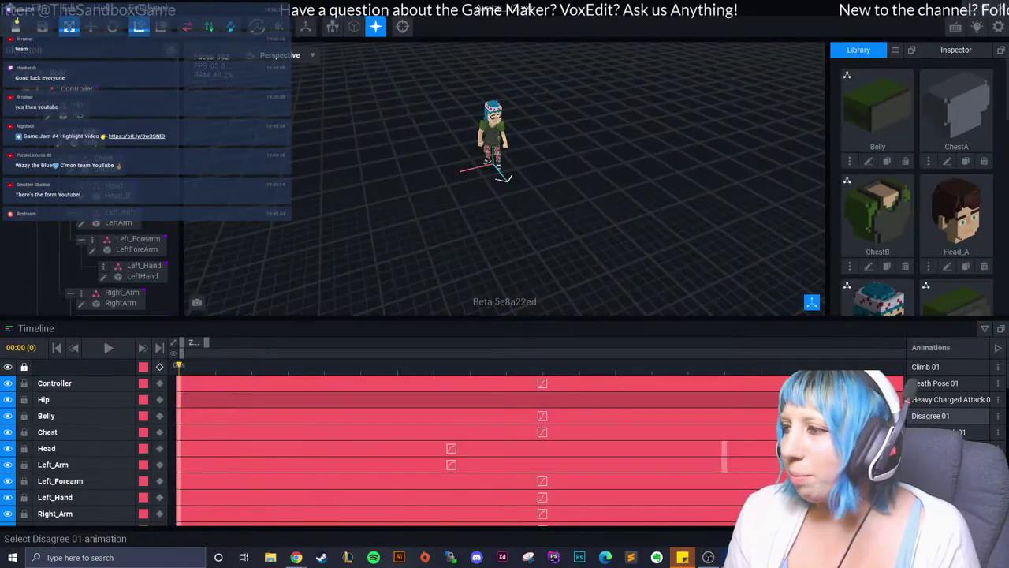
# Delete Disagree 01, Heavy Charged Attack 01, Thrust Recovery 01, Fall 01 and Peanut_1_1_1_1_1_1.
pyautogui.press('Delete')
pyautogui.press('Return')
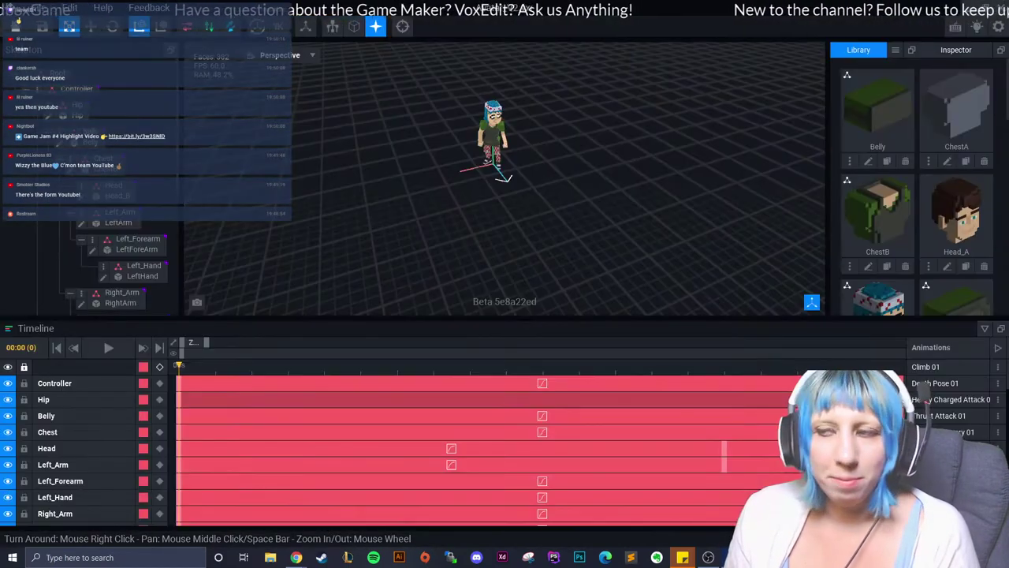
pyautogui.click(998, 399)
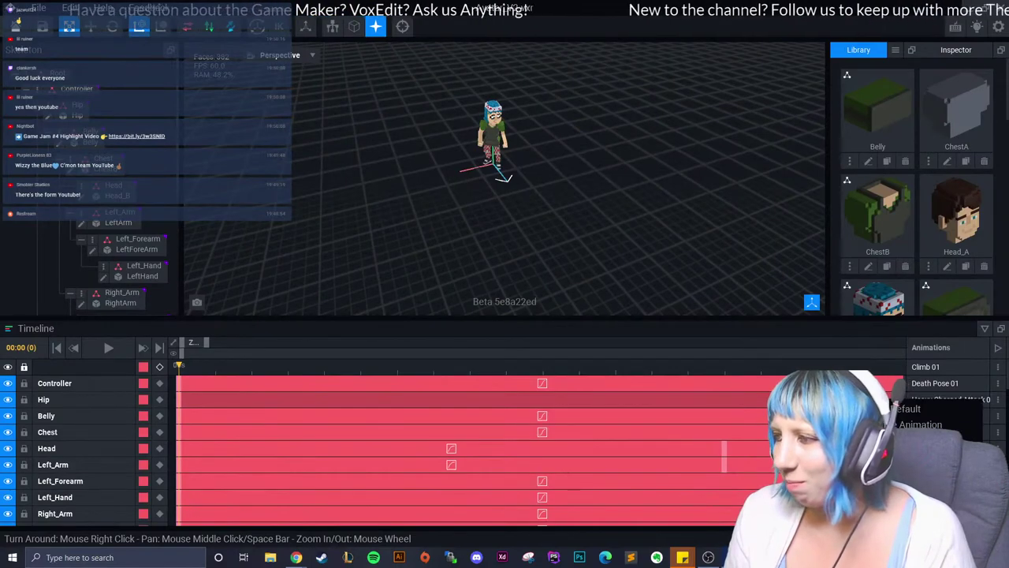
pyautogui.click(938, 425)
pyautogui.click(457, 203)
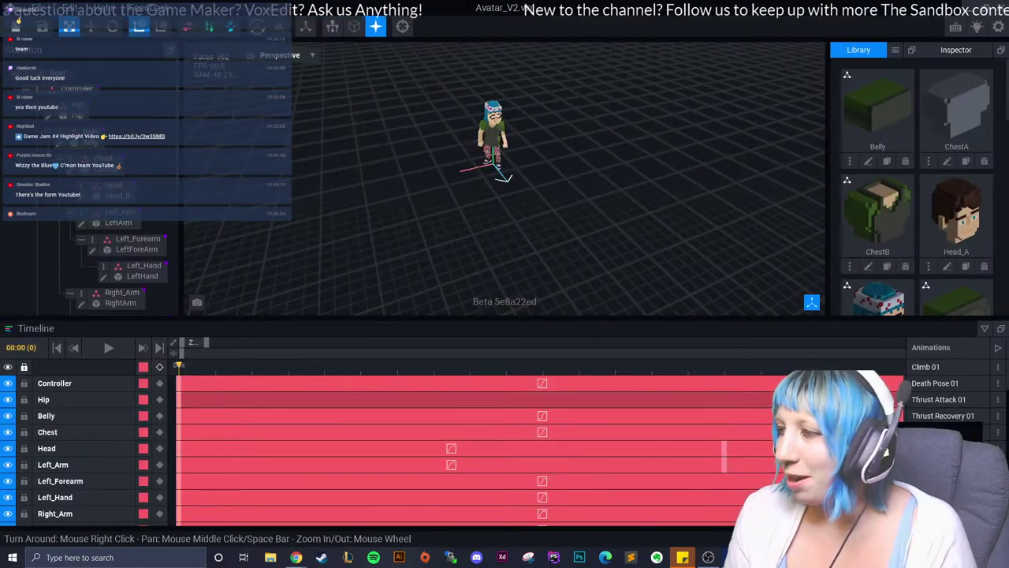
pyautogui.click(939, 432)
pyautogui.click(458, 204)
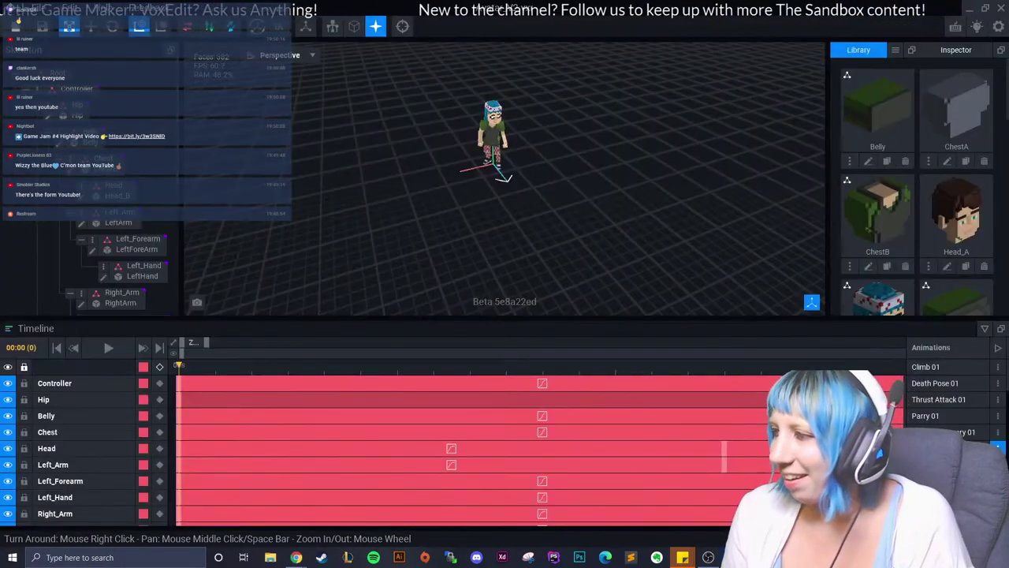
pyautogui.click(939, 433)
pyautogui.click(458, 202)
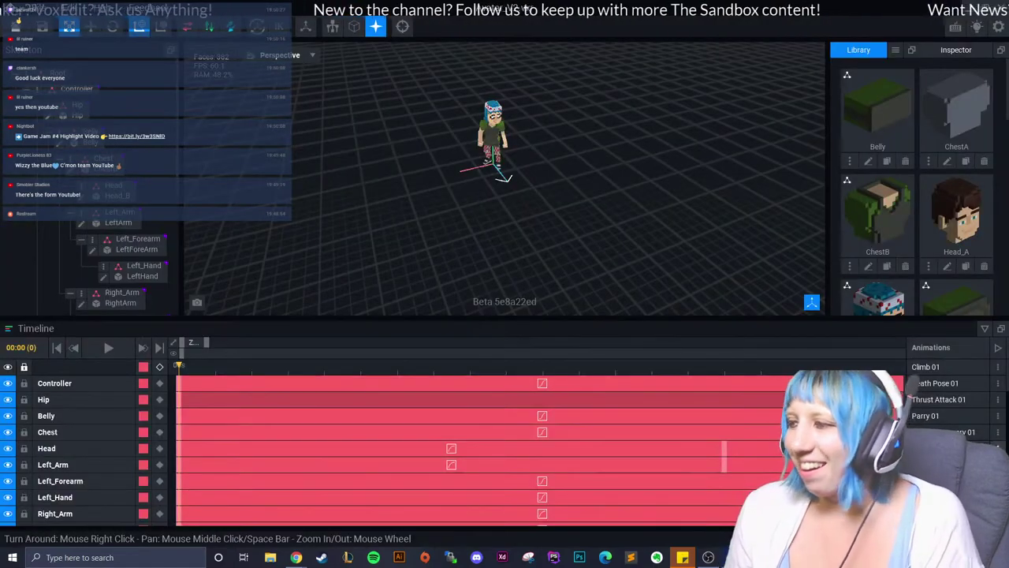
pyautogui.click(938, 432)
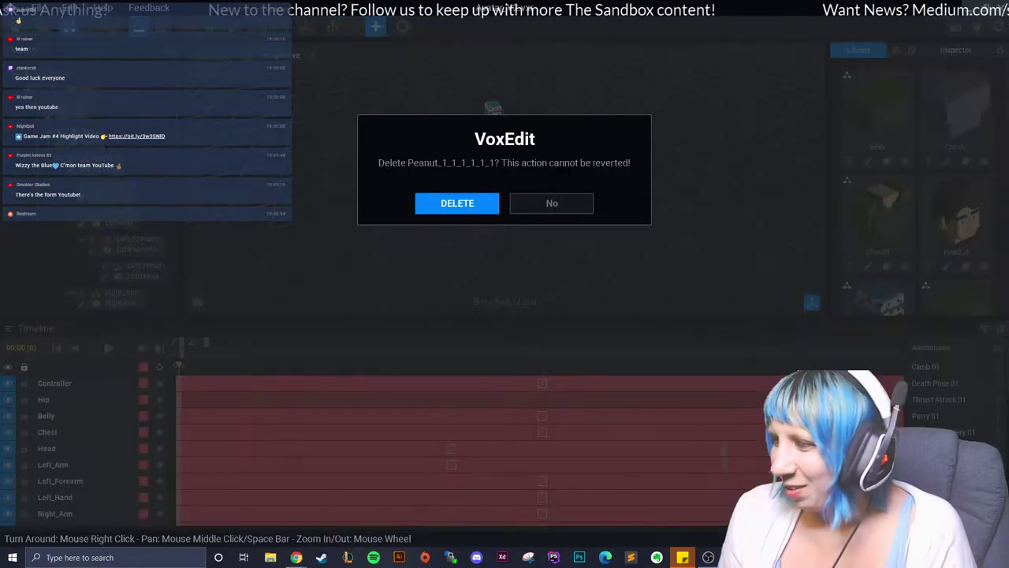
pyautogui.click(457, 203)
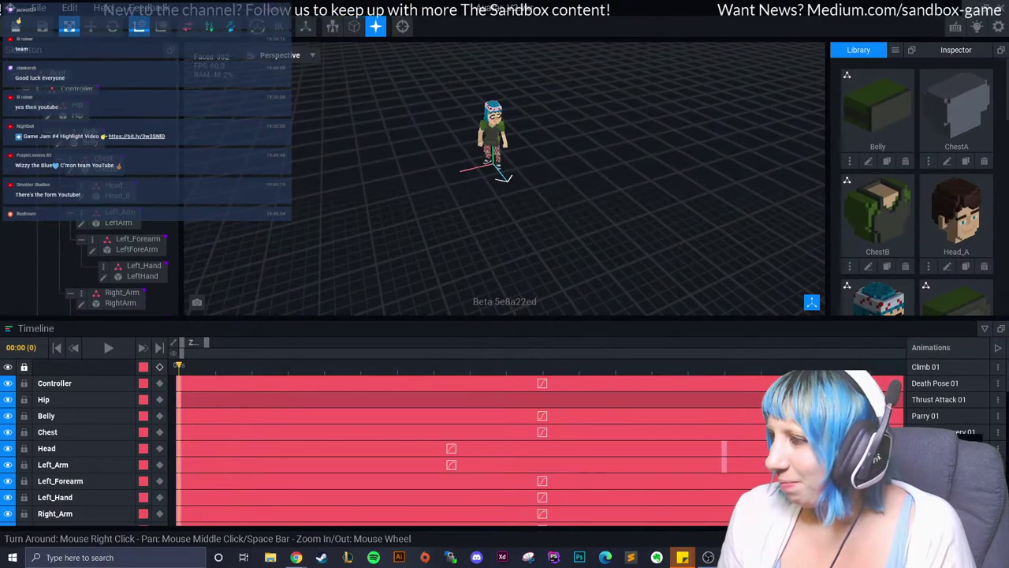
# Delete Idle Combat 01, Parry 01, Thrust Attack 01, Idle 02 and Get Hit Recovery 01.
pyautogui.click(958, 432)
pyautogui.click(457, 203)
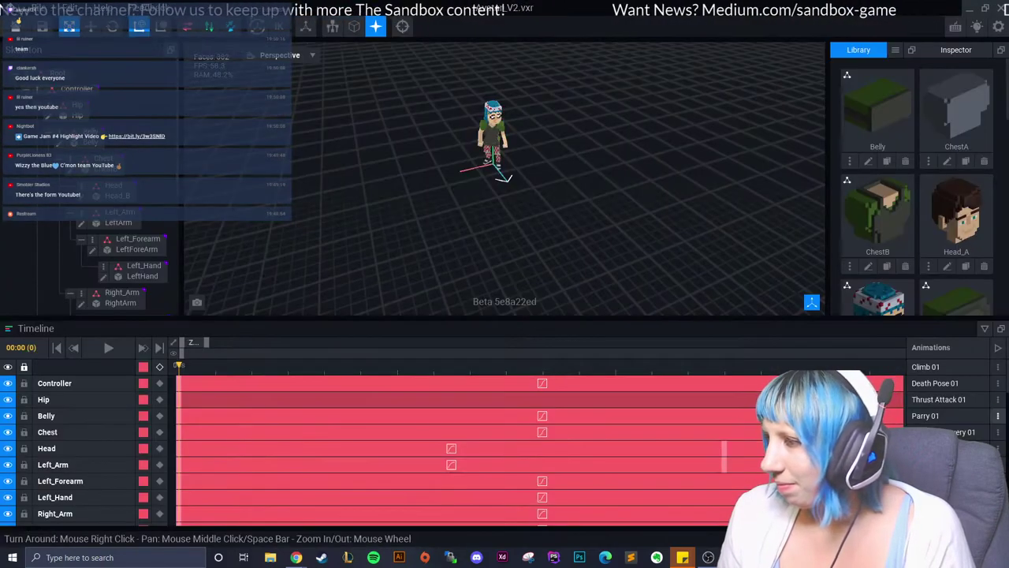
pyautogui.click(939, 475)
pyautogui.click(457, 203)
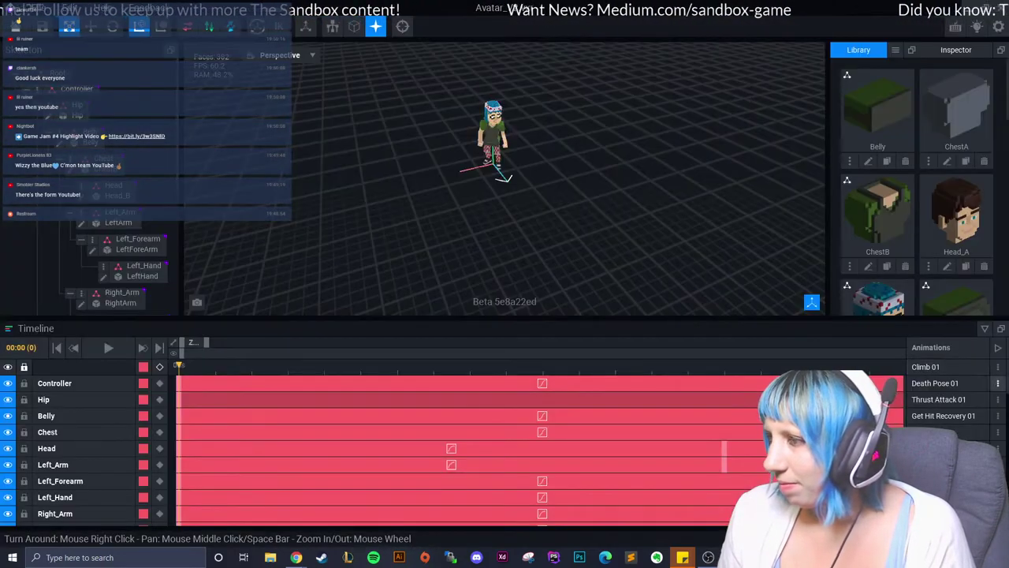
pyautogui.click(998, 383)
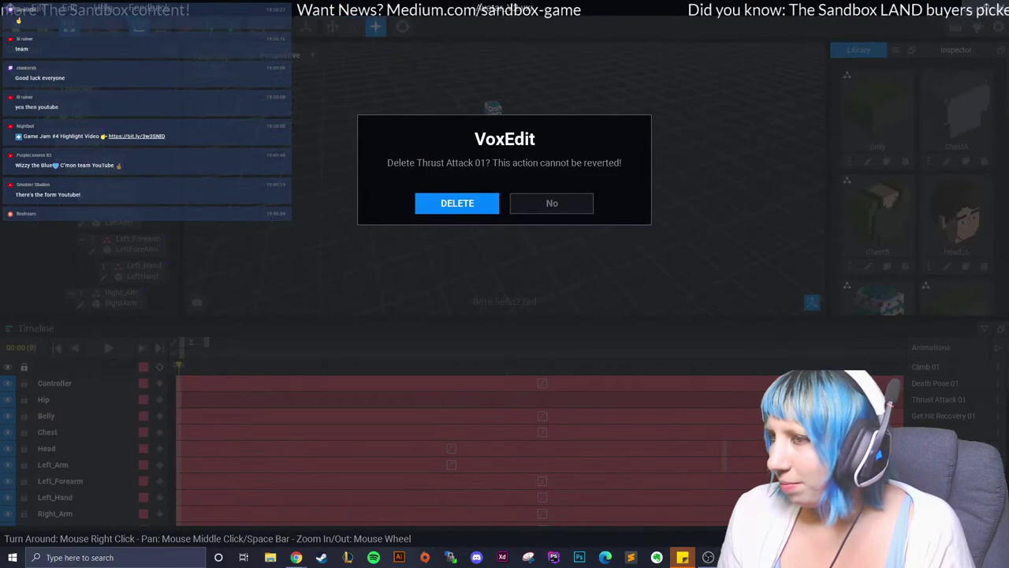
pyautogui.click(458, 202)
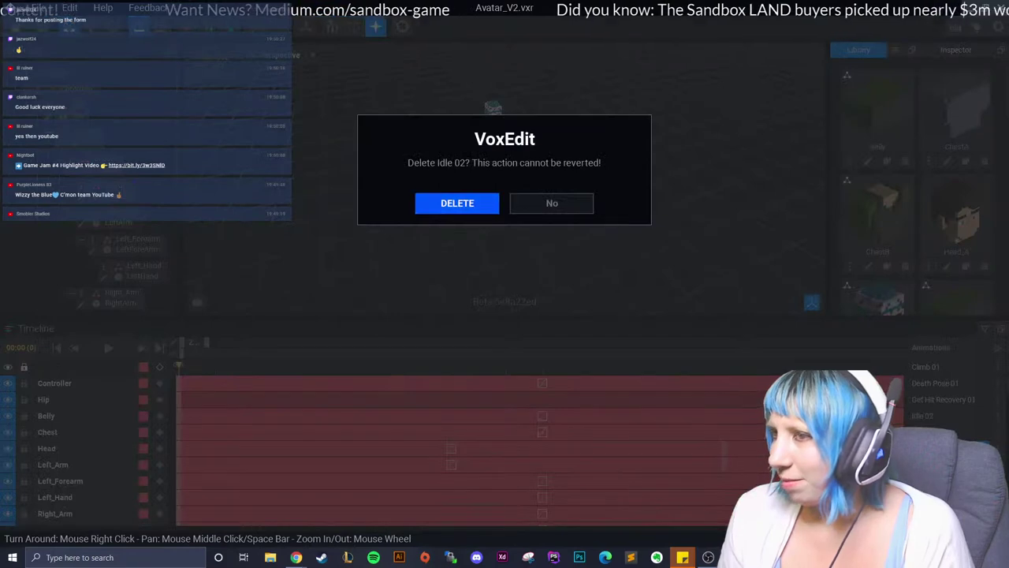
pyautogui.click(458, 201)
pyautogui.click(998, 399)
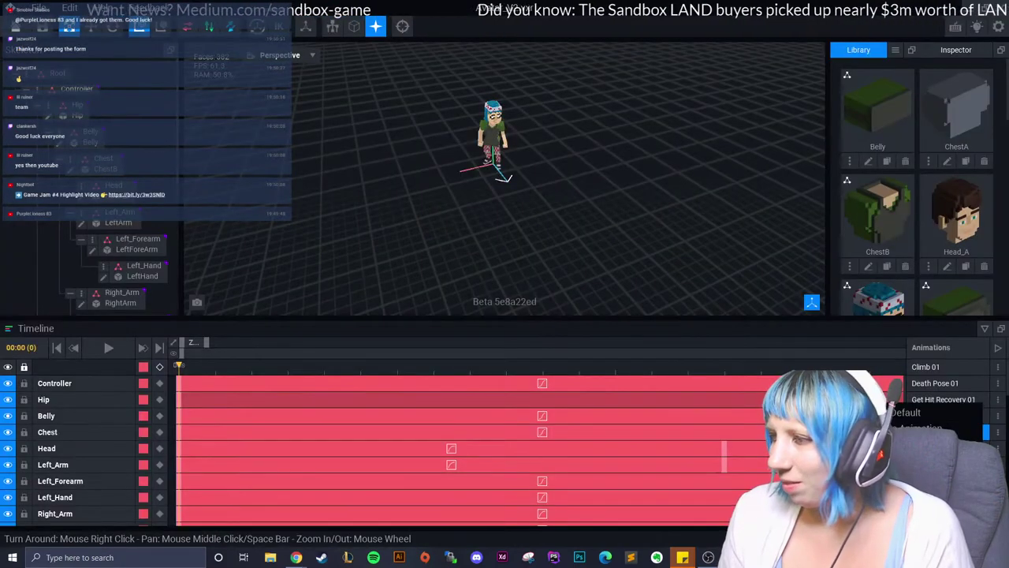
pyautogui.click(930, 462)
pyautogui.click(457, 202)
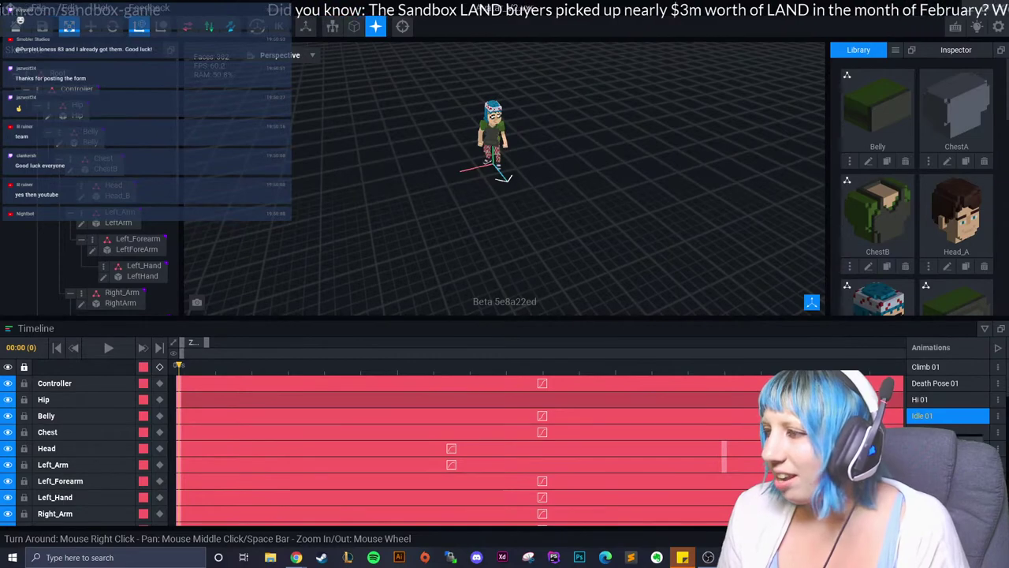
# Keep Idle 01 and delete another animation plus Dance 01 and Dance 02.
pyautogui.click(931, 477)
pyautogui.click(545, 201)
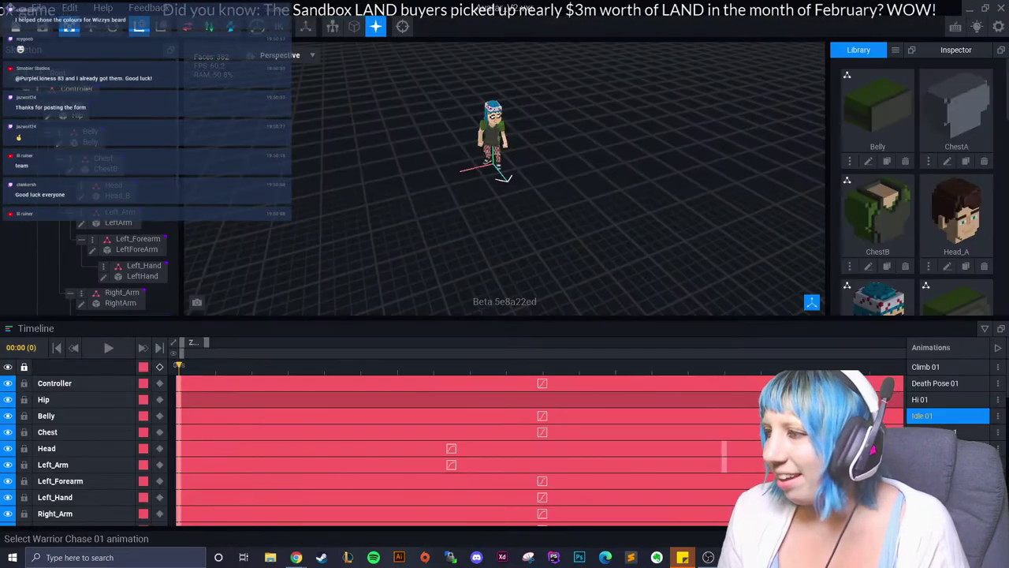
pyautogui.press('Delete')
pyautogui.click(457, 200)
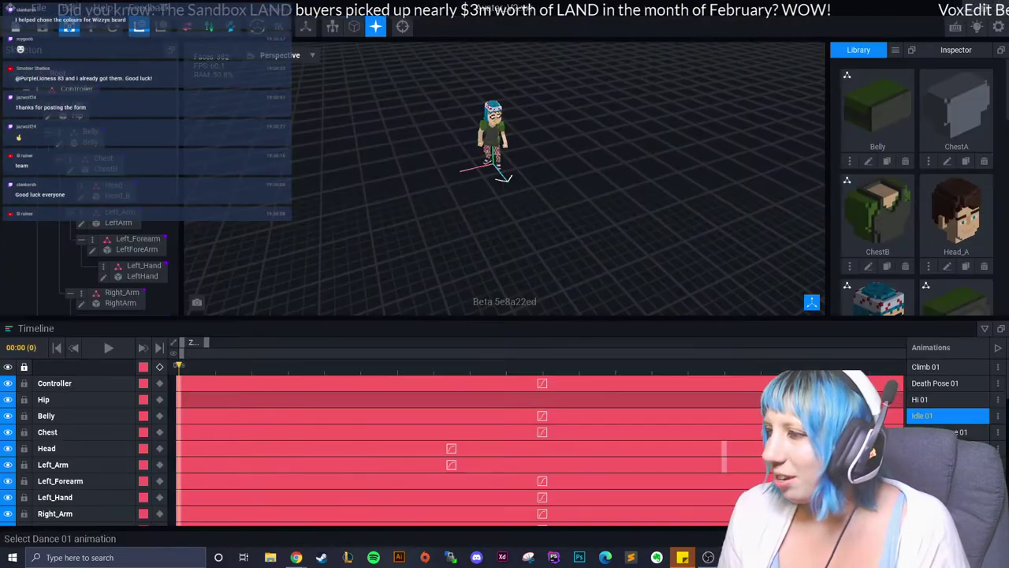
pyautogui.press('Delete')
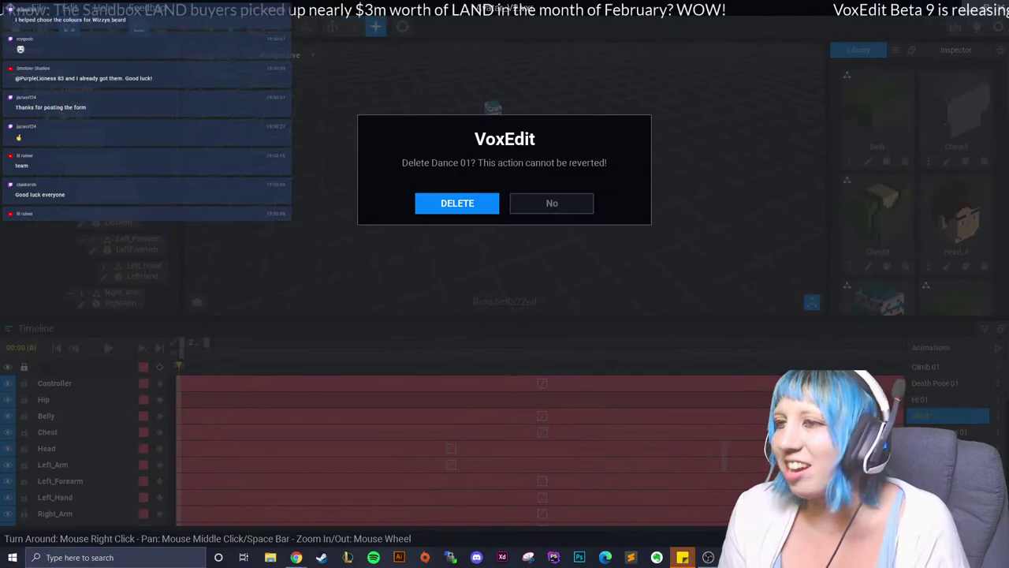
pyautogui.click(457, 200)
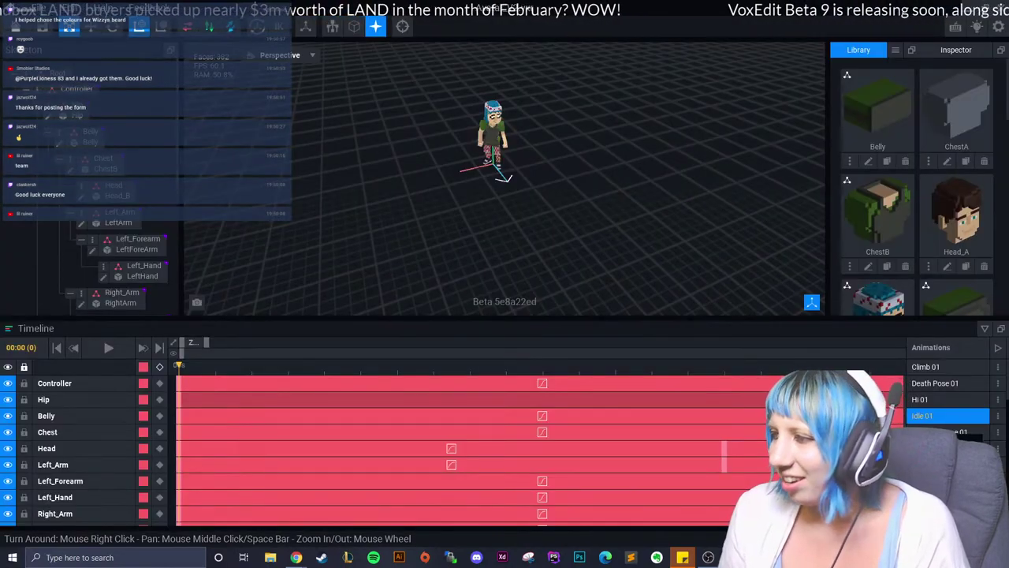
pyautogui.press('Delete')
pyautogui.press('Return')
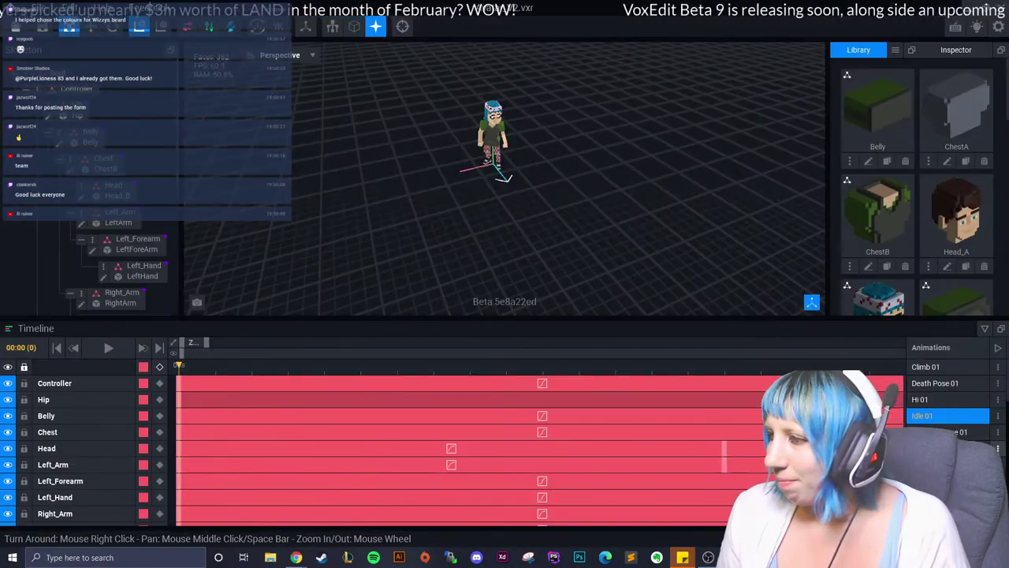
# Delete Crouch Idle 01, Warrior Heavy Attack Sword 01 and three other unwanted animations.
pyautogui.press('Delete')
pyautogui.press('Return')
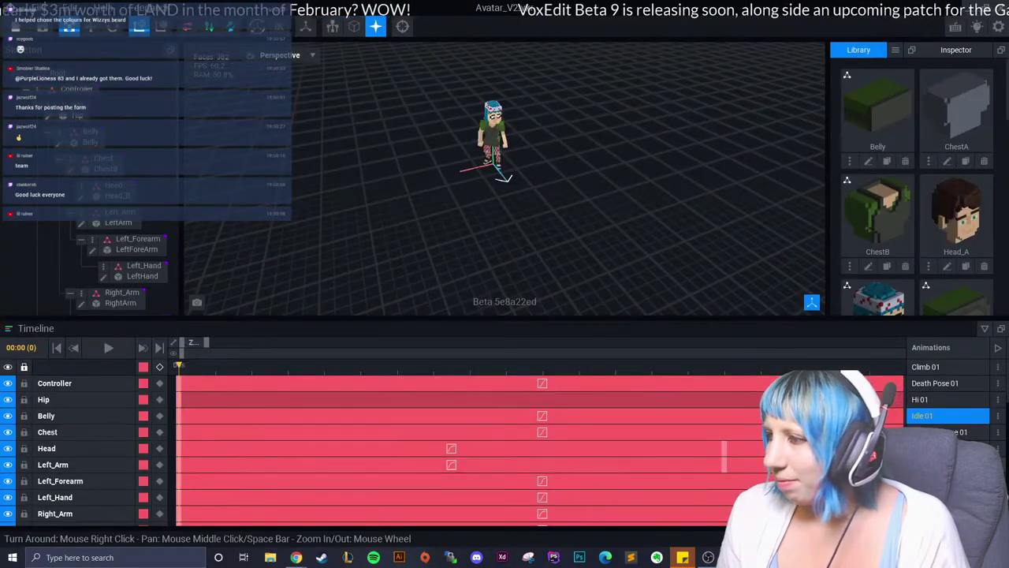
pyautogui.press('Delete')
pyautogui.press('Return')
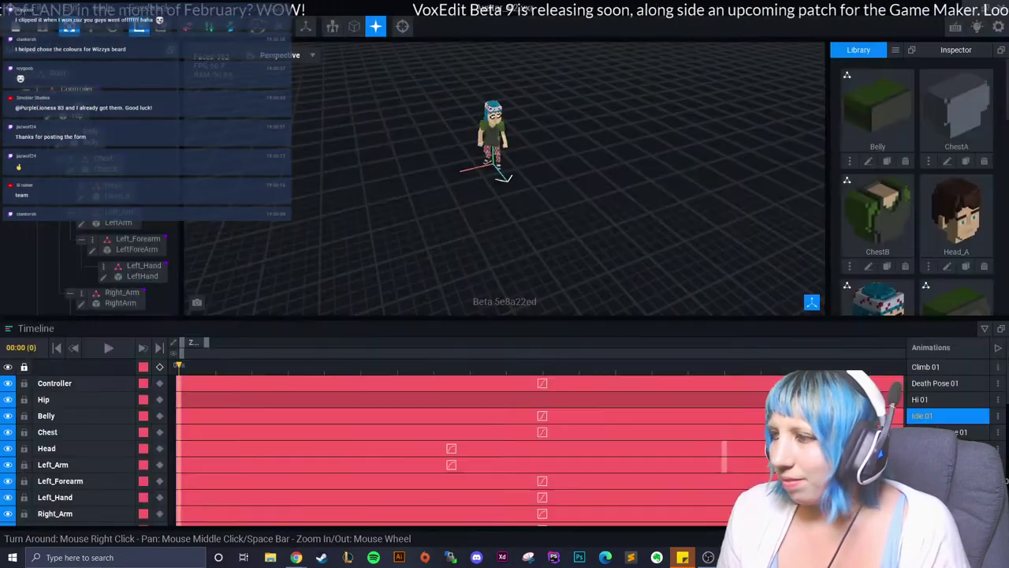
pyautogui.press('Delete')
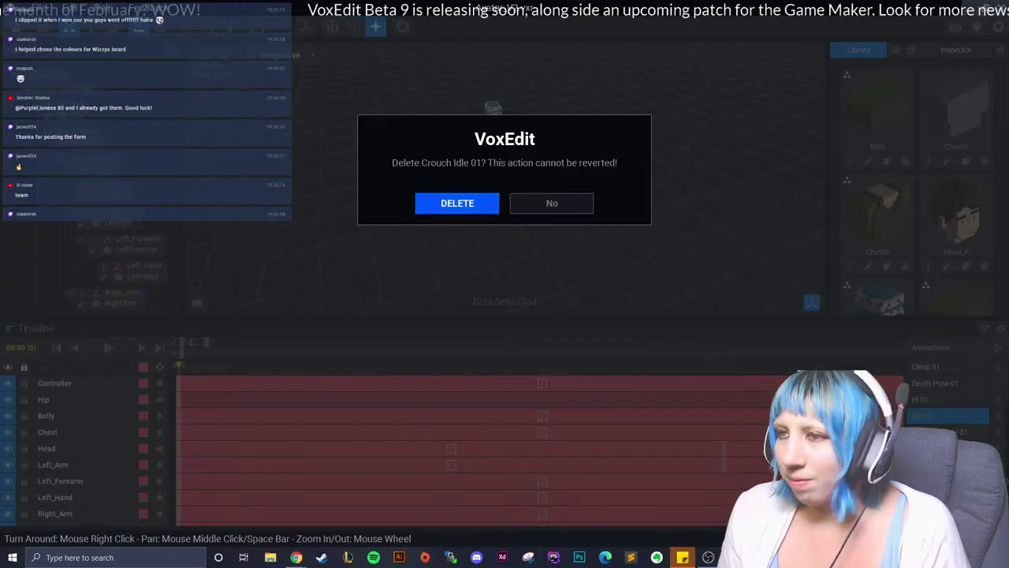
pyautogui.press('Return')
pyautogui.press('Delete')
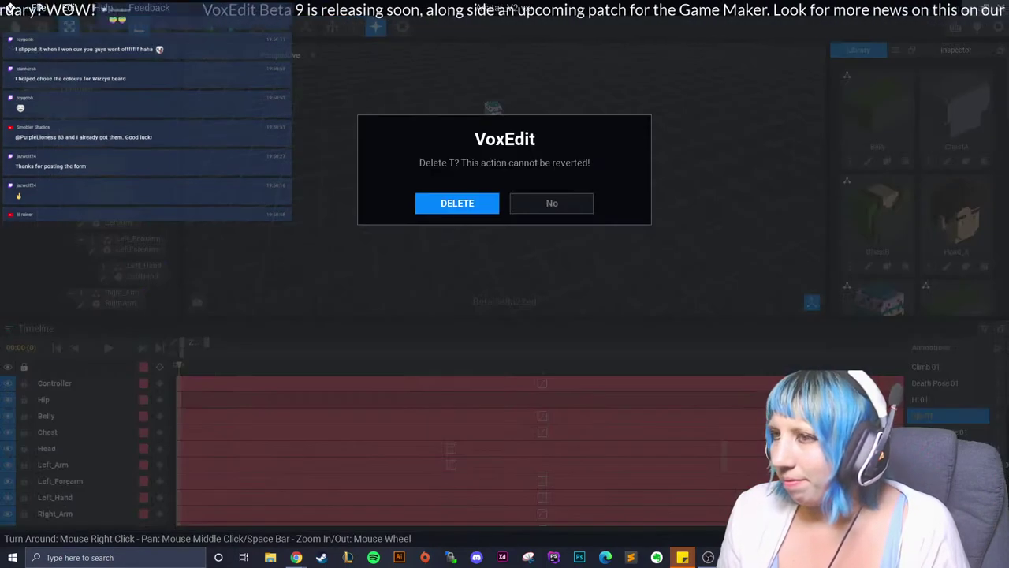
pyautogui.press('Return')
pyautogui.press('Delete')
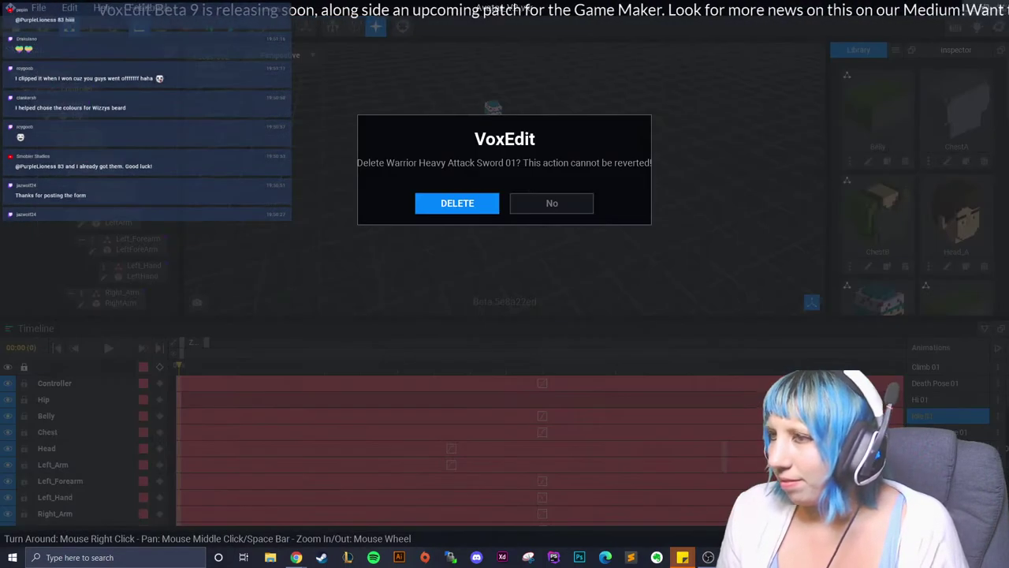
pyautogui.press('Return')
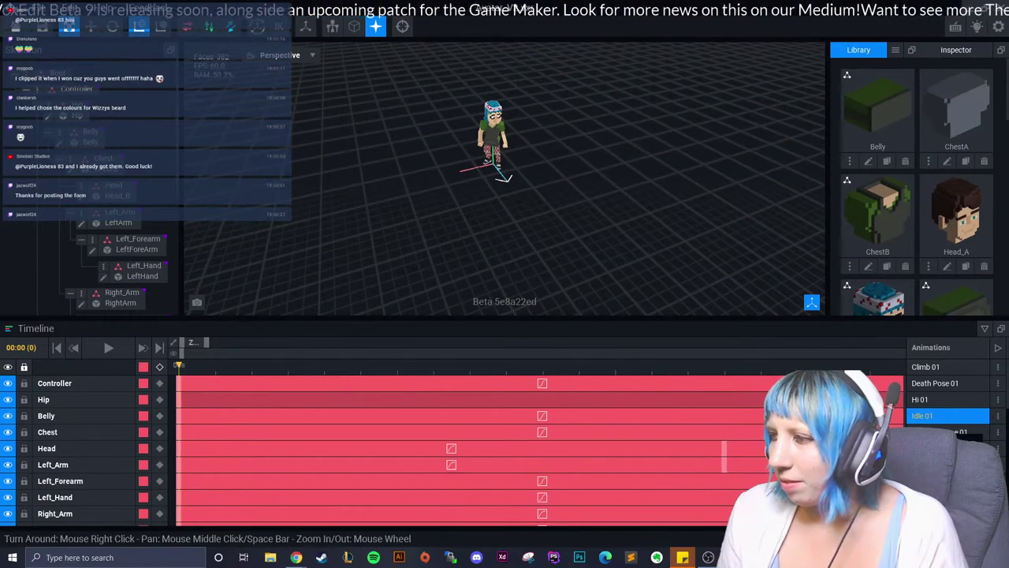
# Delete Attack 04, Attack 03, another attack animation, Attack 01, Peanut and Talk 01.
pyautogui.press('Delete')
pyautogui.press('Return')
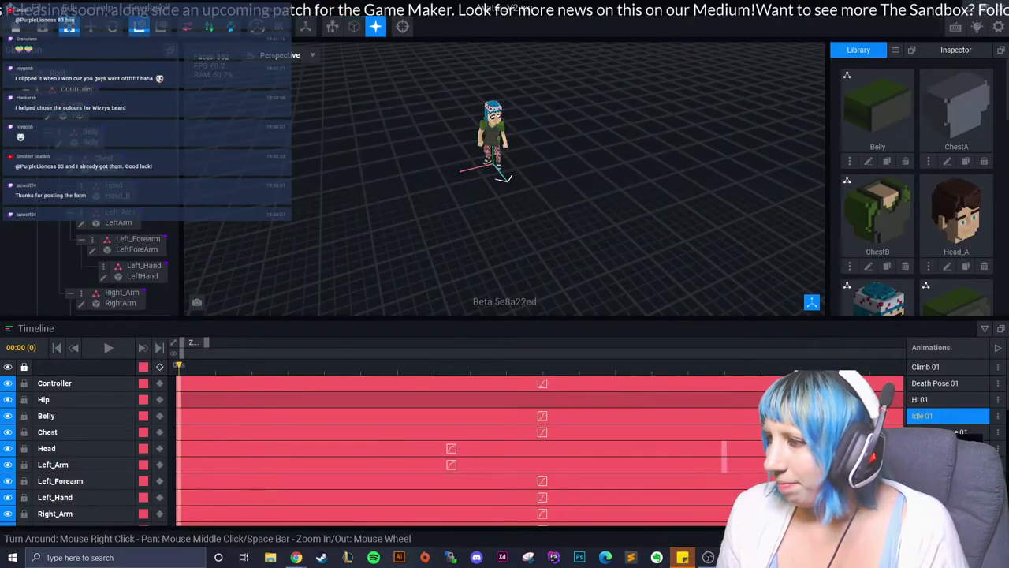
pyautogui.press('Delete')
pyautogui.press('Return')
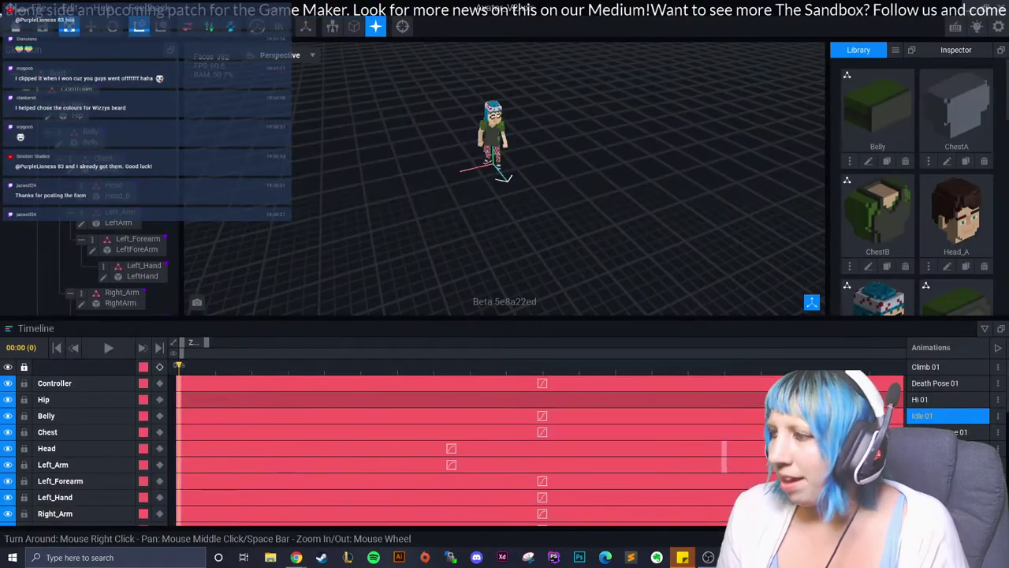
pyautogui.press('Delete')
pyautogui.press('Return')
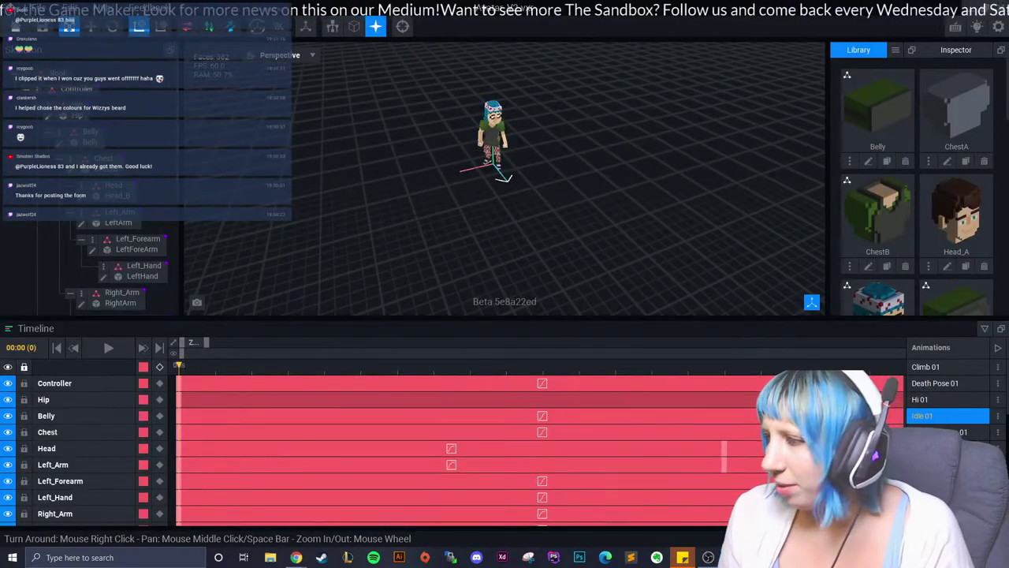
pyautogui.press('Delete')
pyautogui.press('Return')
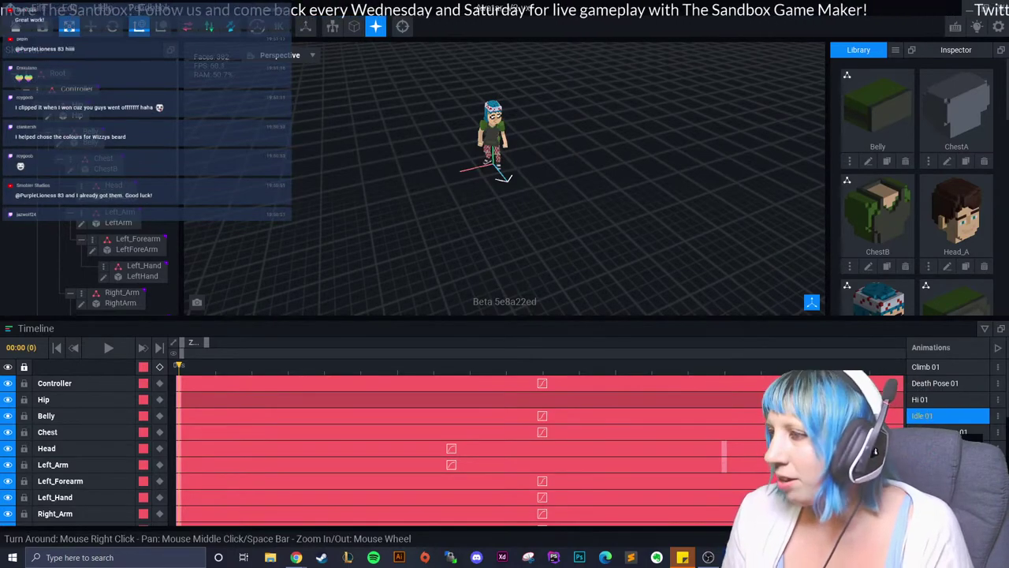
pyautogui.press('Delete')
pyautogui.press('Return')
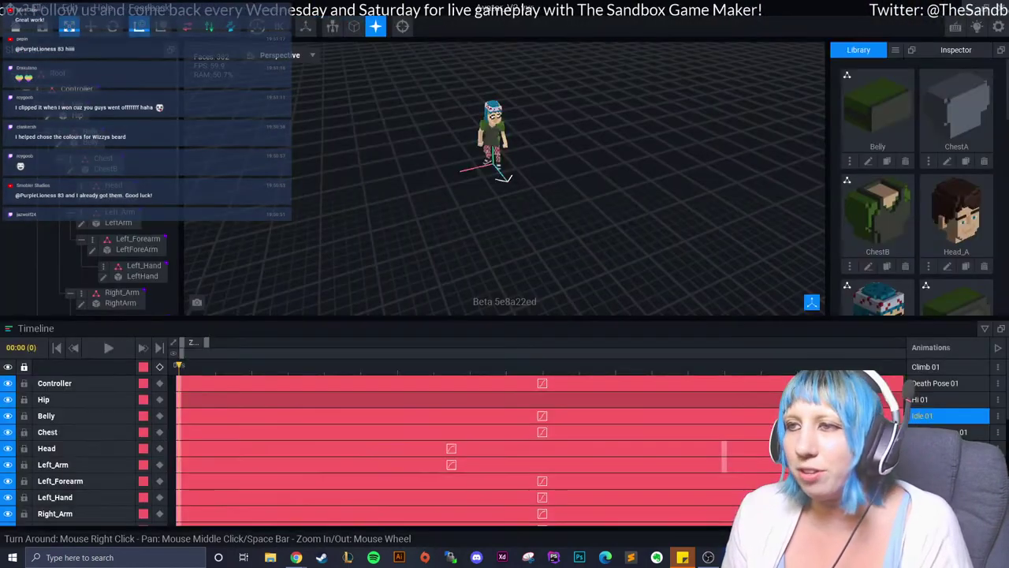
pyautogui.press('Delete')
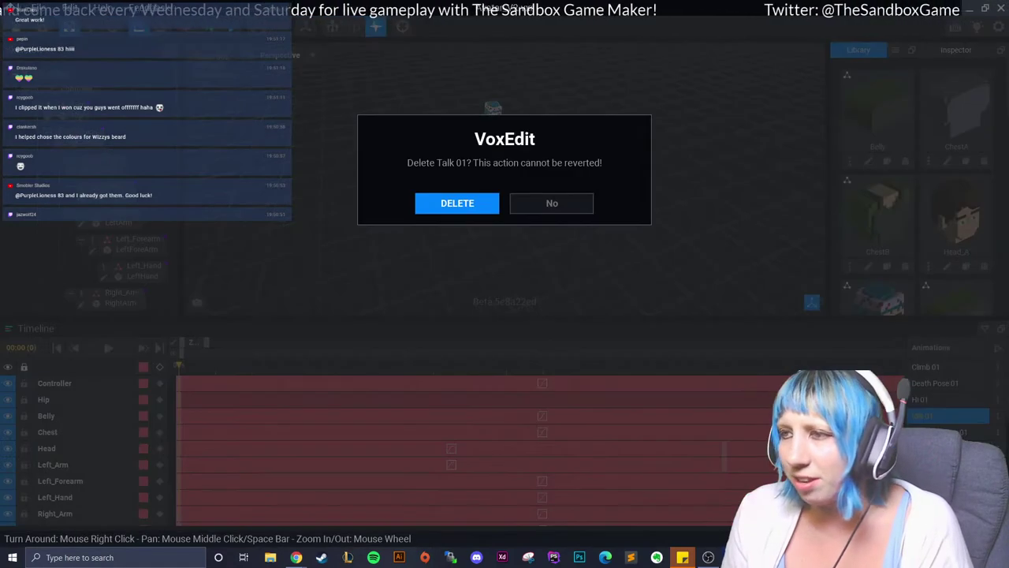
pyautogui.press('Return')
# Review the remaining animation list, then return to the welcome screen.
pyautogui.scroll(-3, 950, 403)
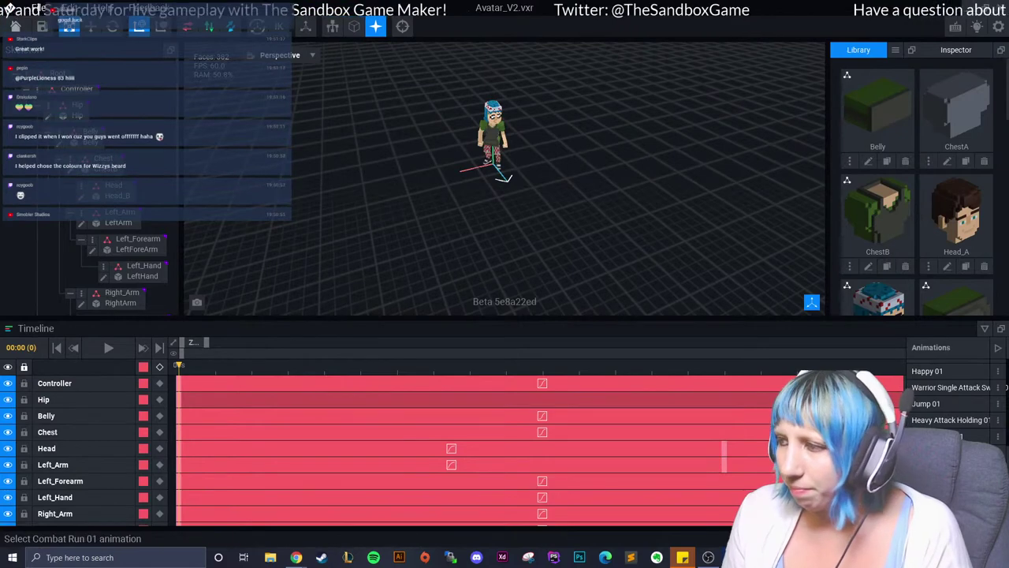
pyautogui.scroll(1, 950, 402)
pyautogui.scroll(1, 950, 402)
pyautogui.scroll(1, 950, 402)
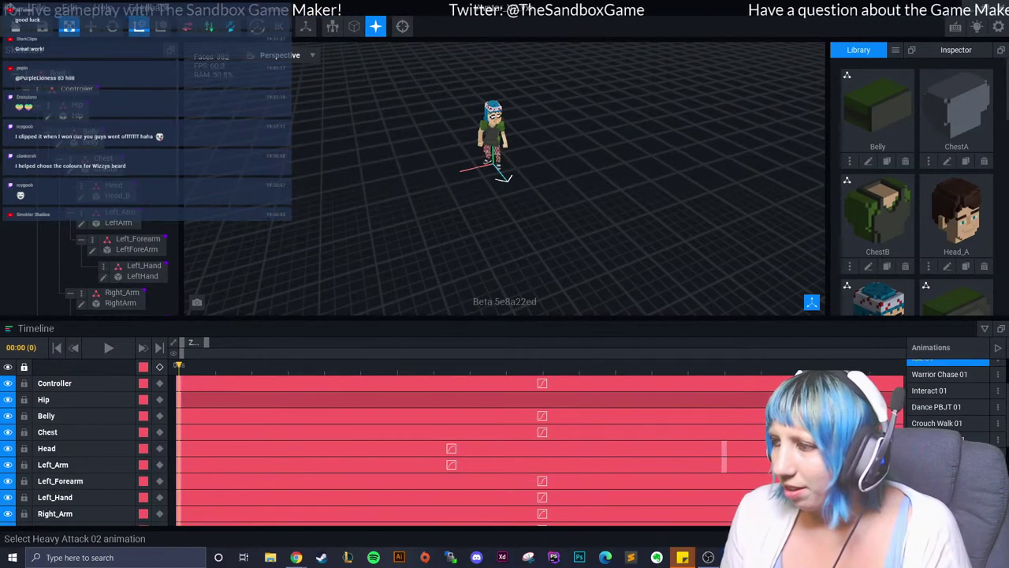
pyautogui.scroll(1, 950, 403)
pyautogui.scroll(1, 950, 402)
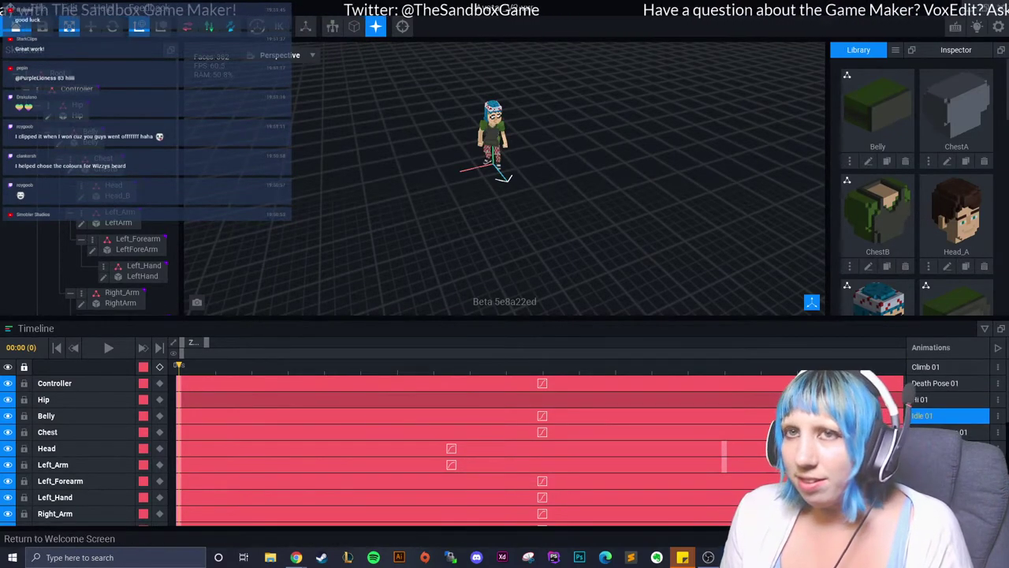
pyautogui.click(15, 30)
# Open File Explorer and browse to C:\Users\...\VoxEdit\MONDAY sANDBOX\ramen stand\Panda chef - Copy.
pyautogui.click(505, 201)
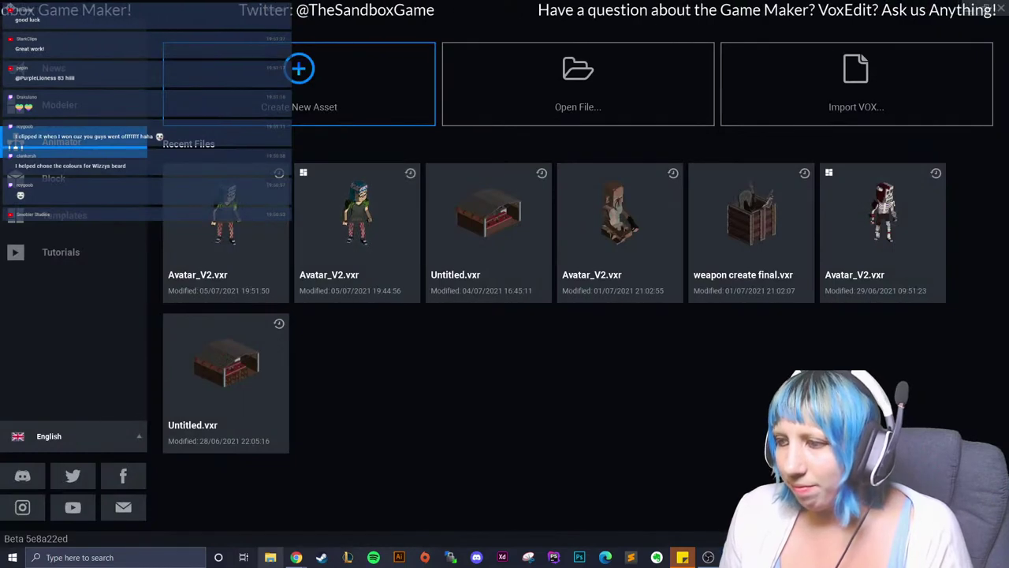
pyautogui.press('super+e')
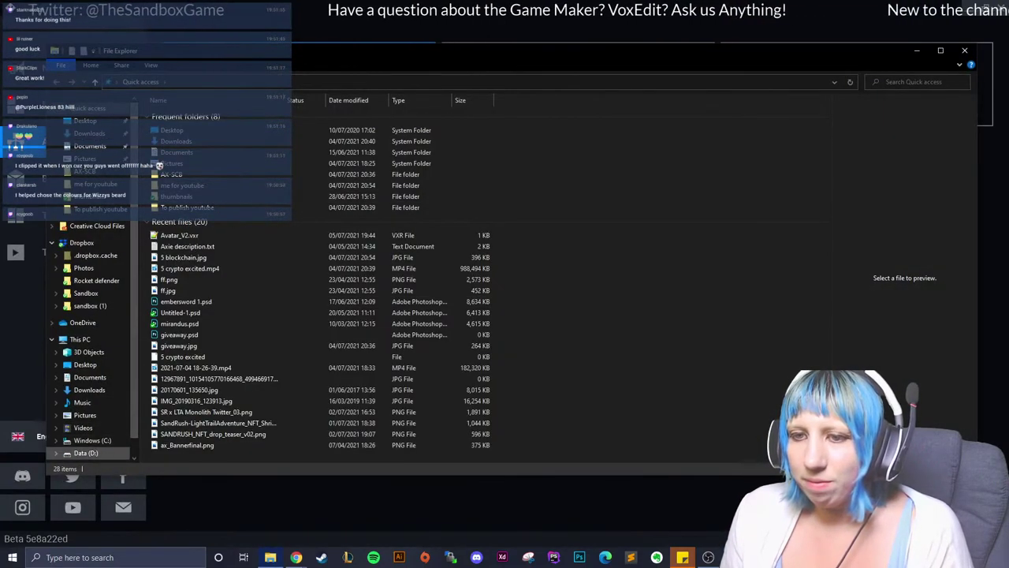
pyautogui.click(86, 453)
pyautogui.click(88, 441)
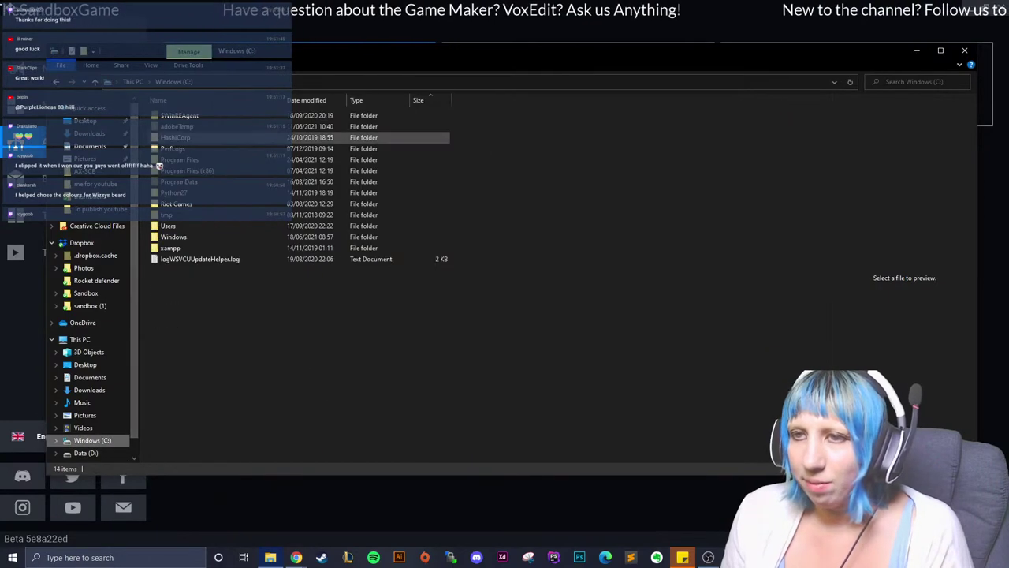
pyautogui.doubleClick(169, 226)
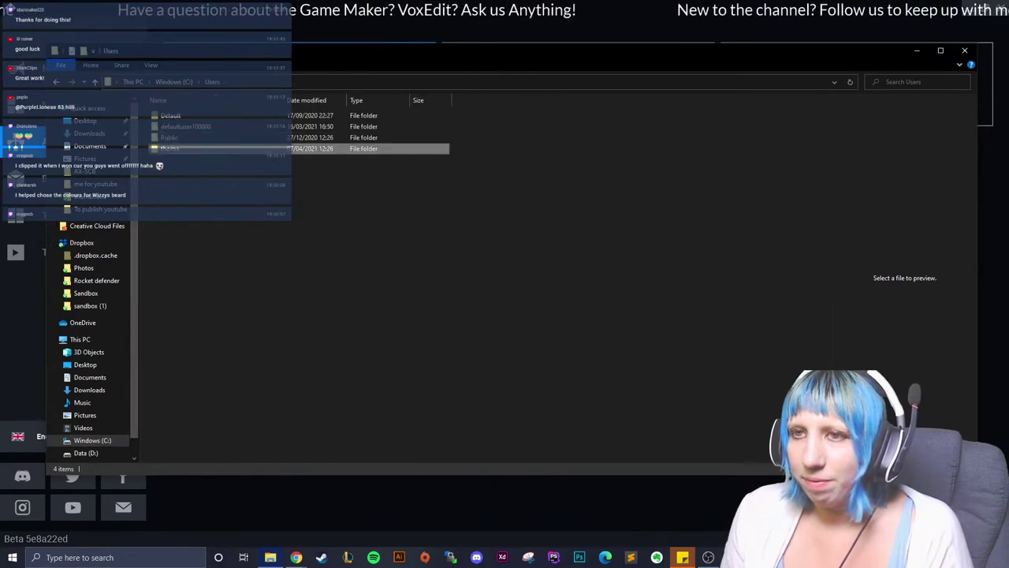
pyautogui.doubleClick(170, 148)
pyautogui.scroll(-5, 207, 347)
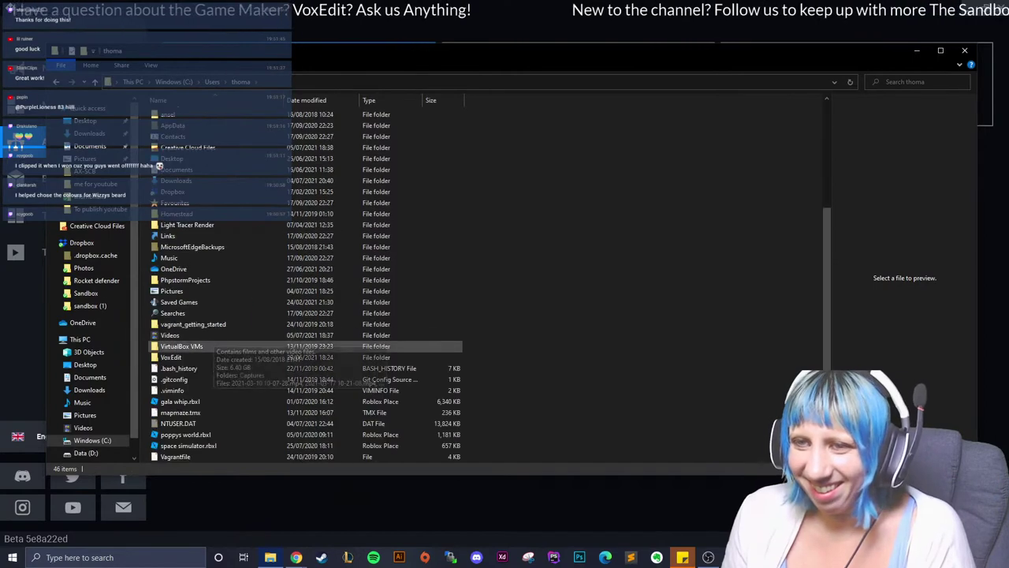
pyautogui.doubleClick(172, 357)
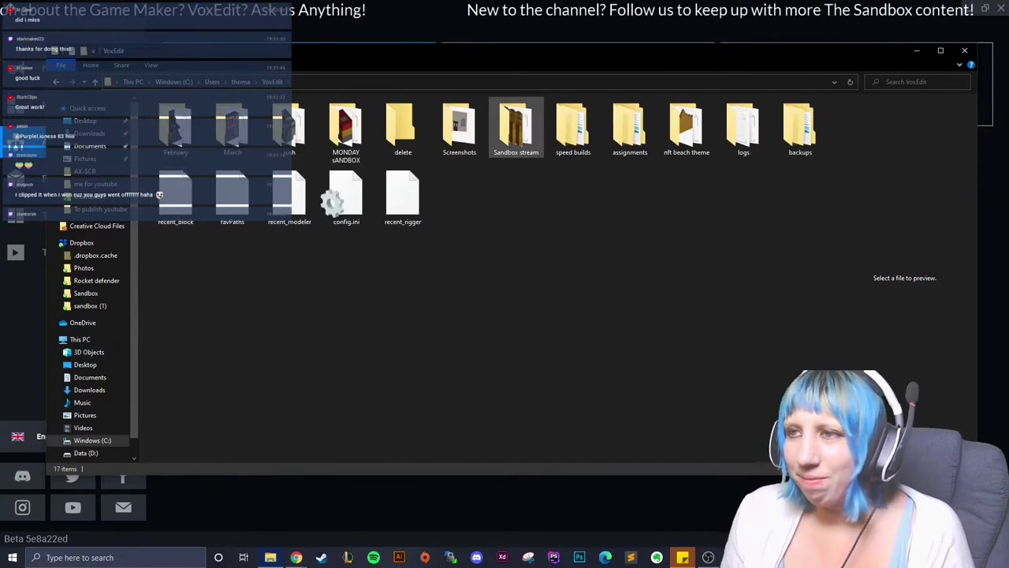
pyautogui.doubleClick(346, 126)
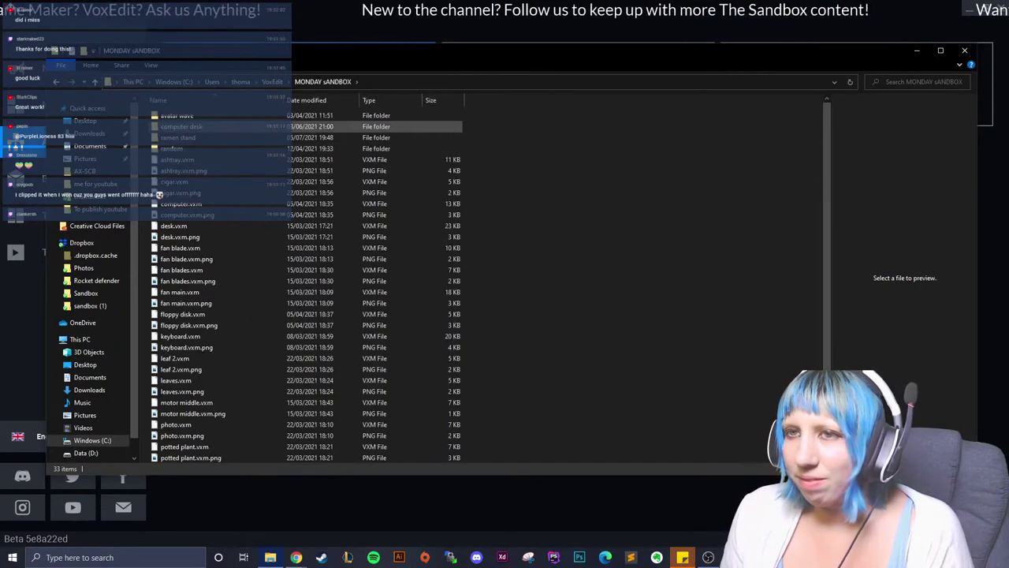
pyautogui.doubleClick(347, 137)
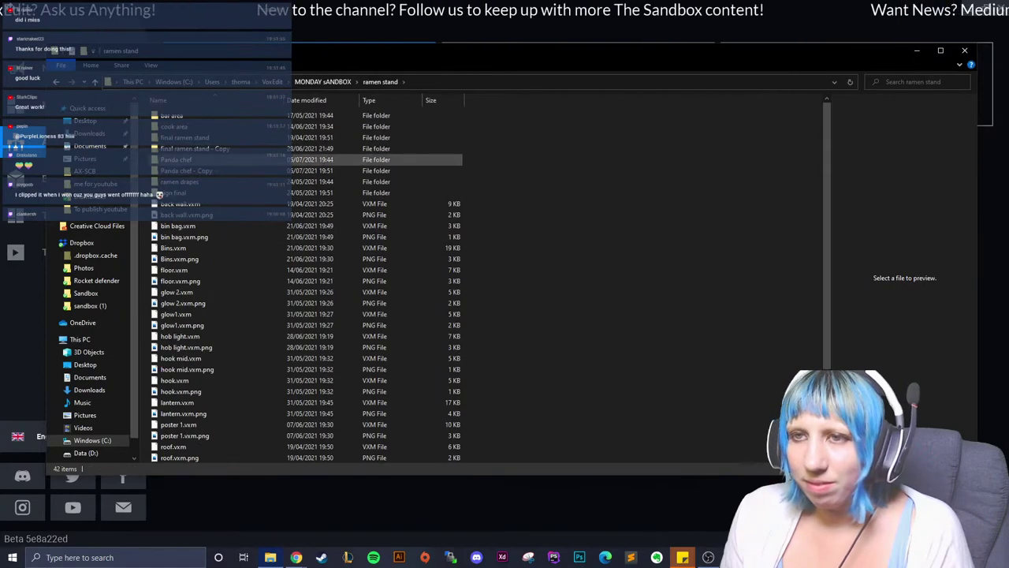
pyautogui.doubleClick(347, 170)
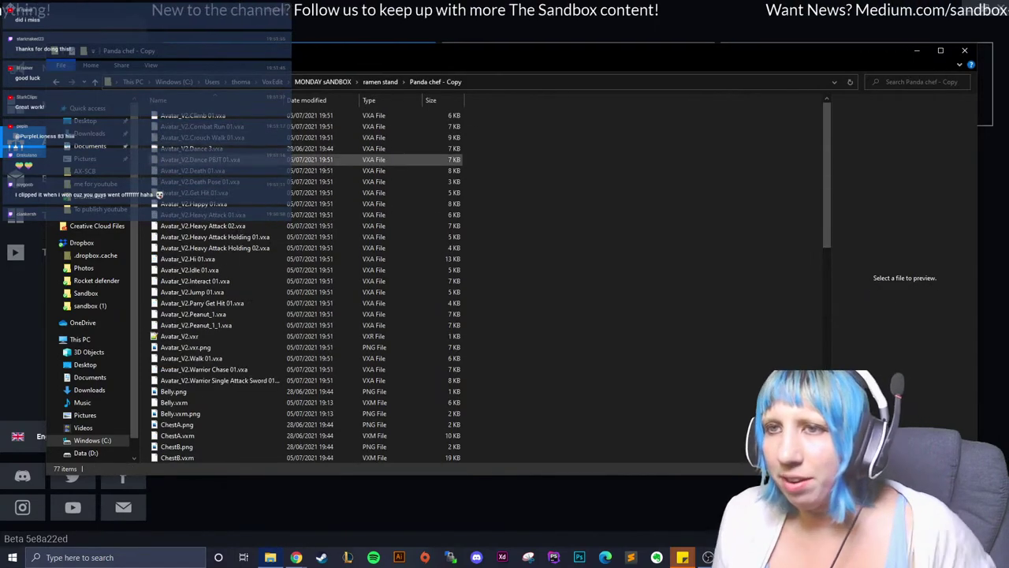
# Delete the Combat Run 01 through Hi 01 files and Parry Get Hit 01, then close Explorer.
pyautogui.click(347, 126)
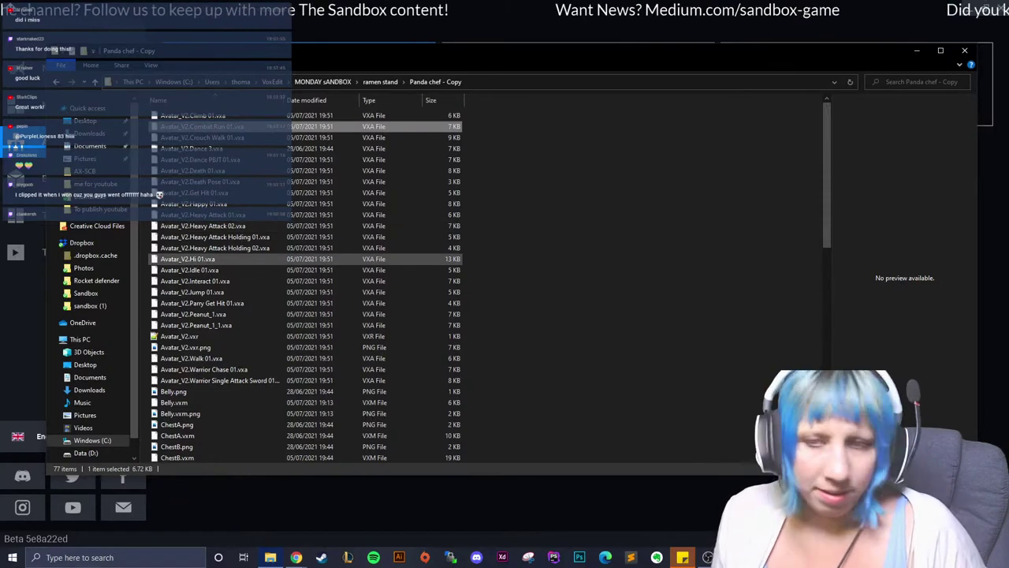
pyautogui.keyDown('shift'); pyautogui.click(210, 260); pyautogui.keyUp('shift')
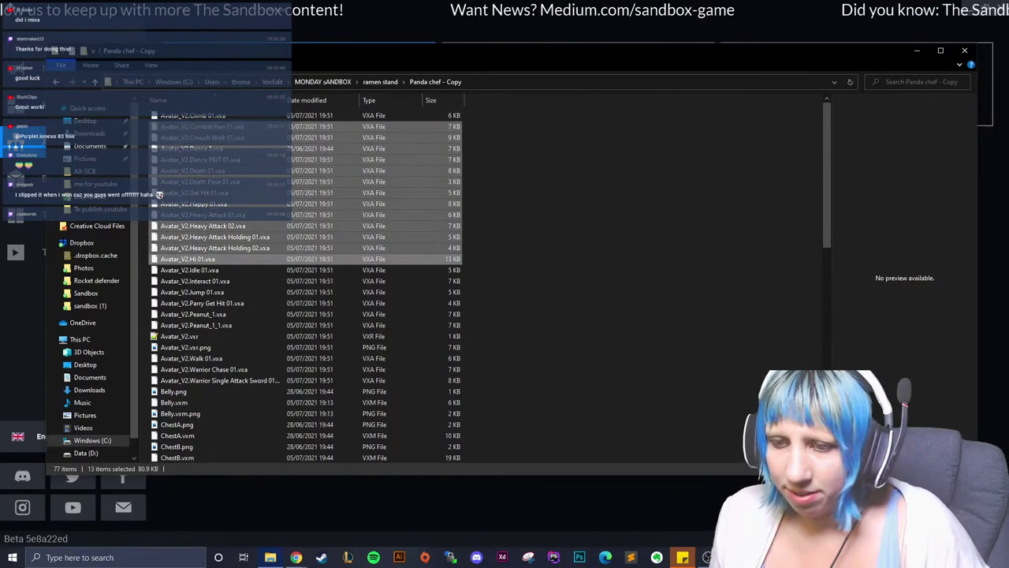
pyautogui.press('Delete')
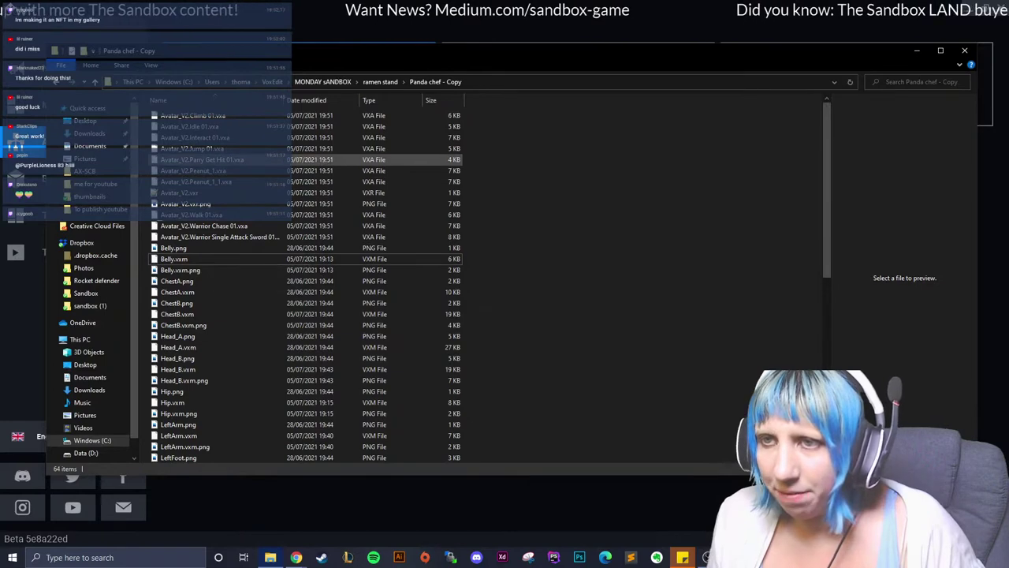
pyautogui.click(205, 159)
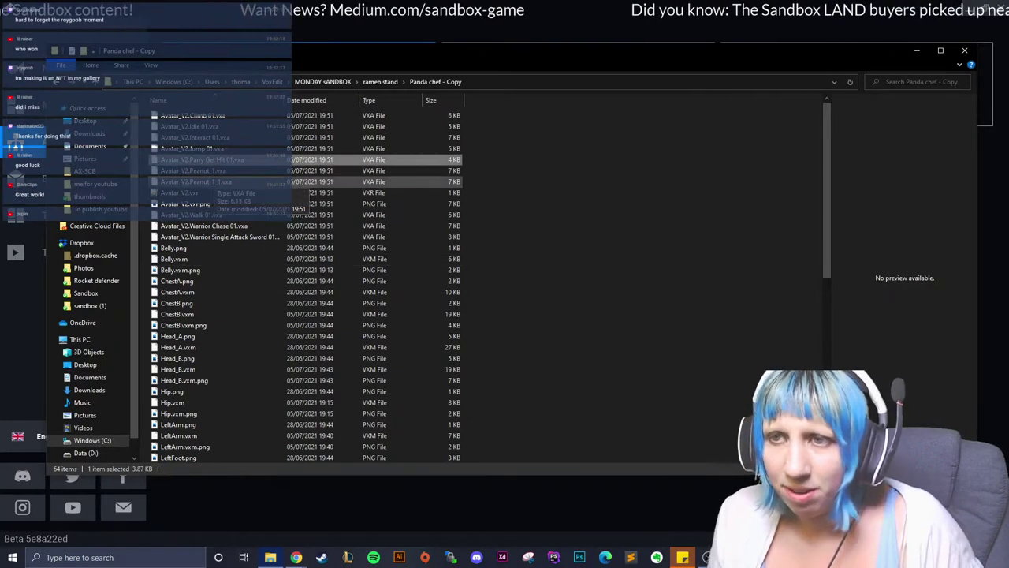
pyautogui.press('Delete')
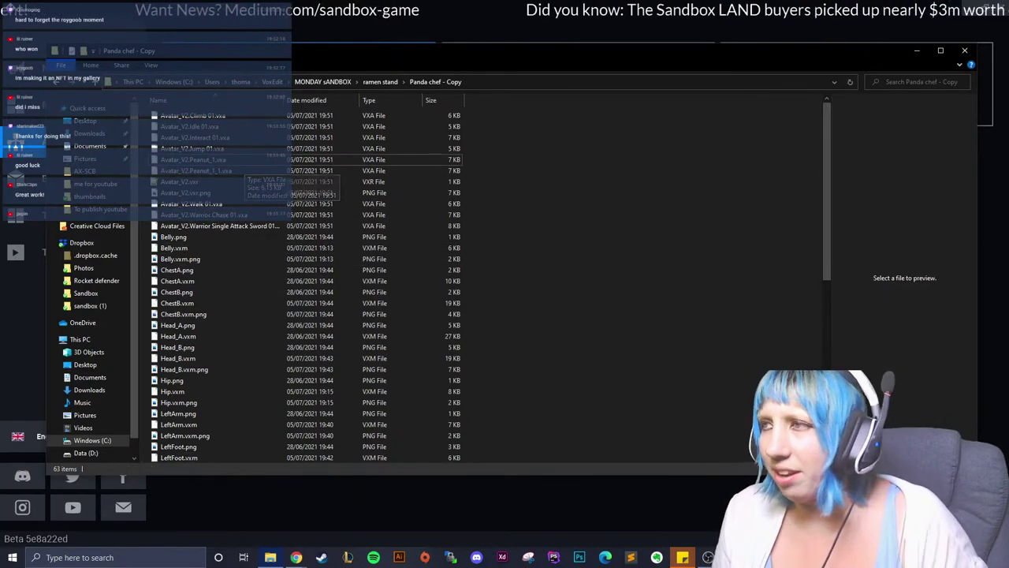
pyautogui.click(966, 50)
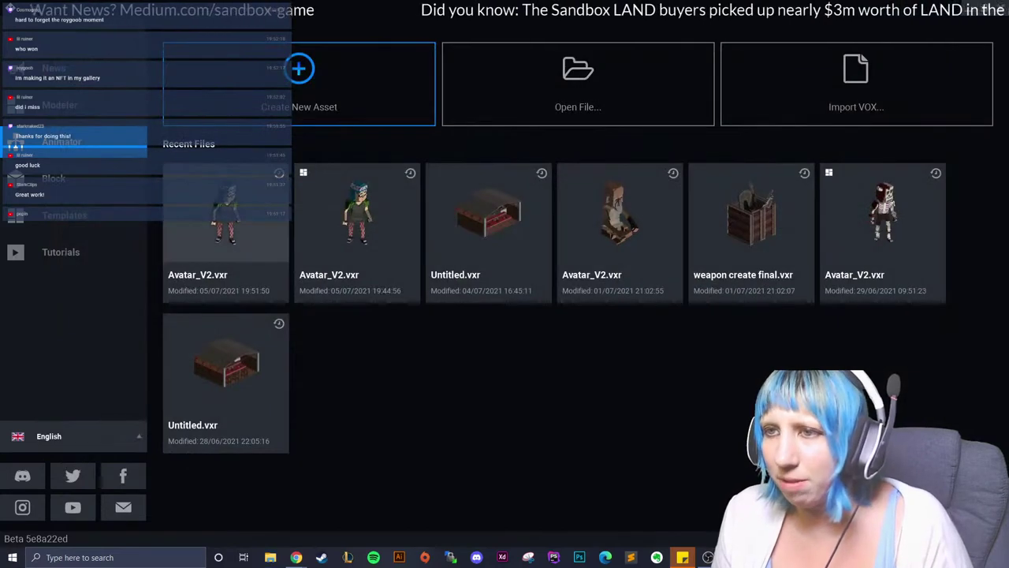
# Reopen Avatar_V2 in the animator, play it, and delete another loaded animation.
pyautogui.click(226, 228)
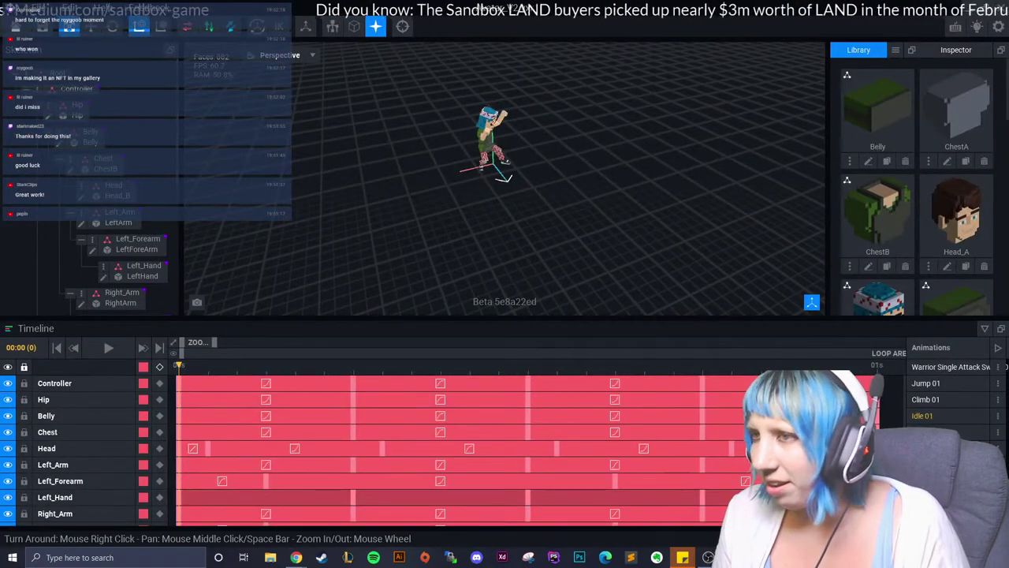
pyautogui.click(108, 348)
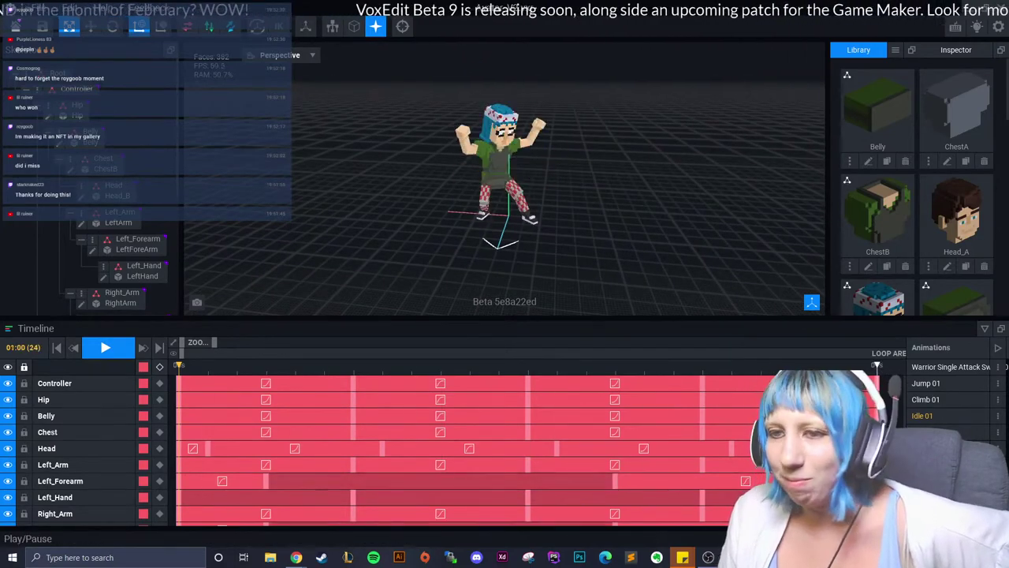
pyautogui.click(946, 448)
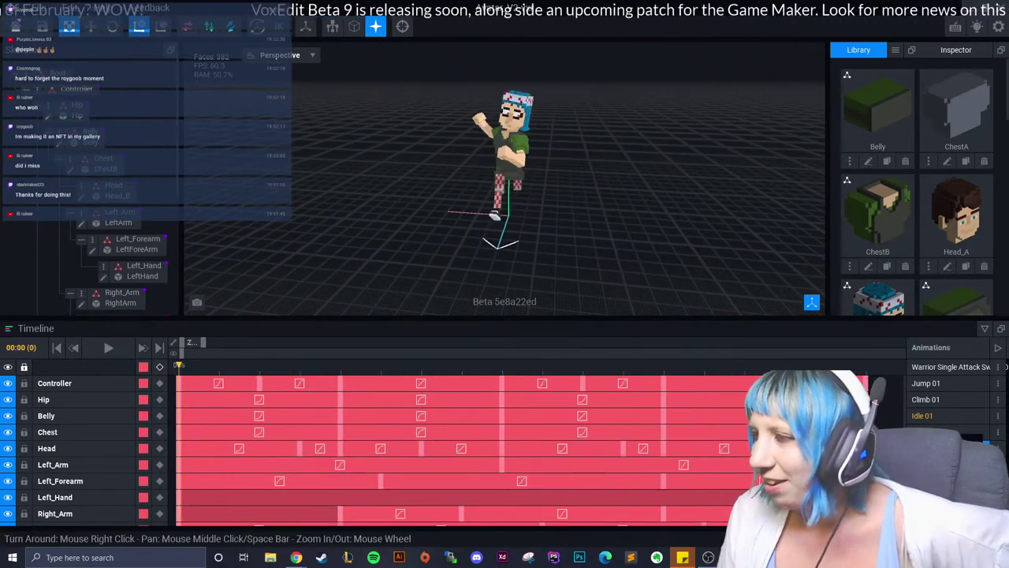
pyautogui.click(978, 442)
pyautogui.click(457, 203)
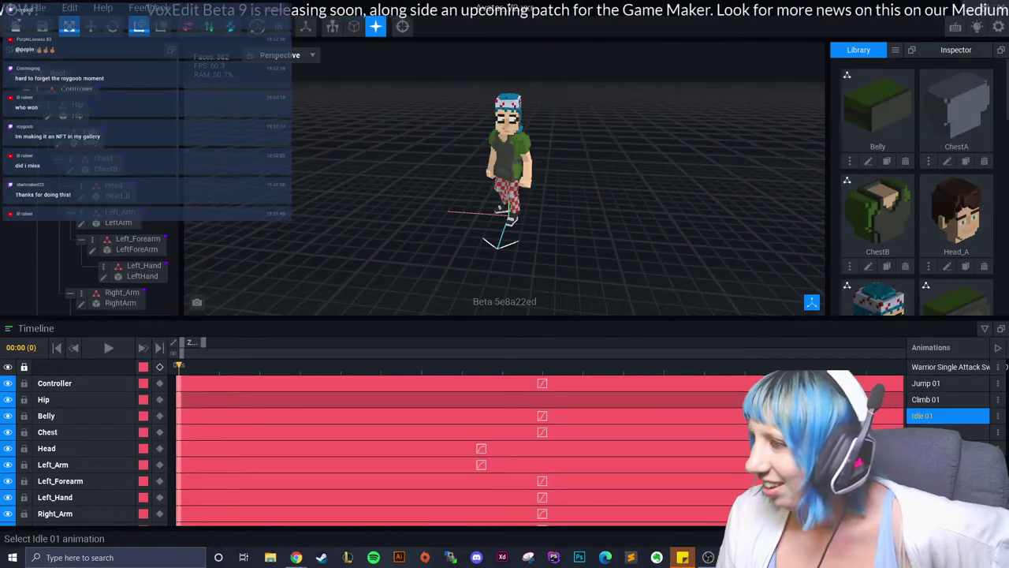
# Delete the Climb 01, Warrior Single Attack and Jump 01 animations.
pyautogui.click(998, 399)
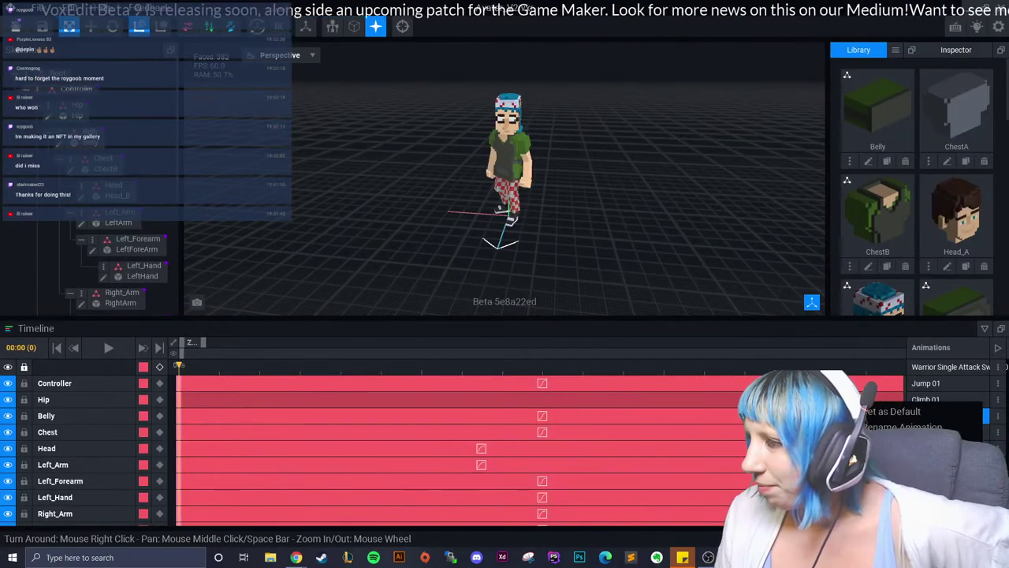
pyautogui.click(899, 443)
pyautogui.click(458, 203)
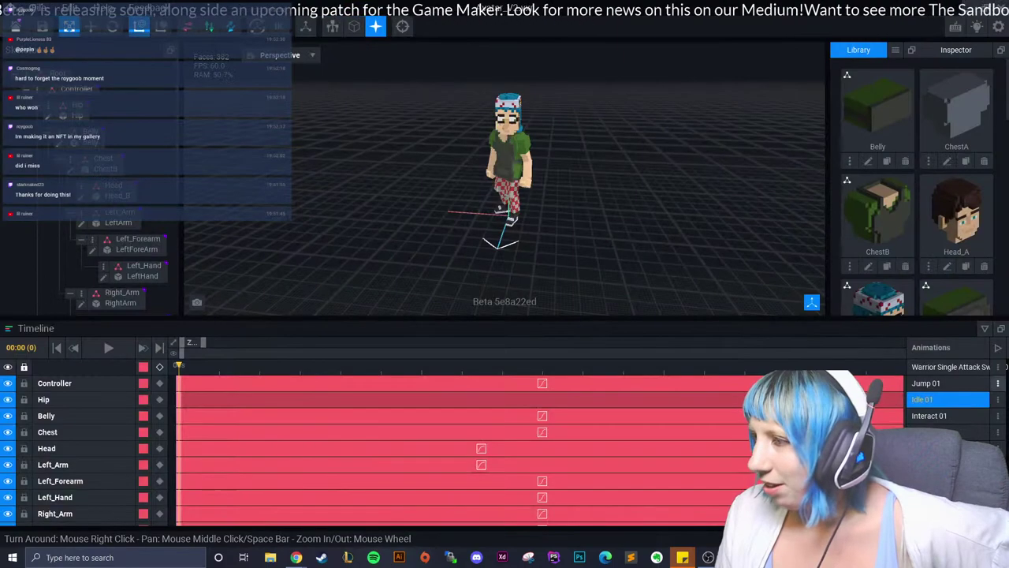
pyautogui.click(951, 367)
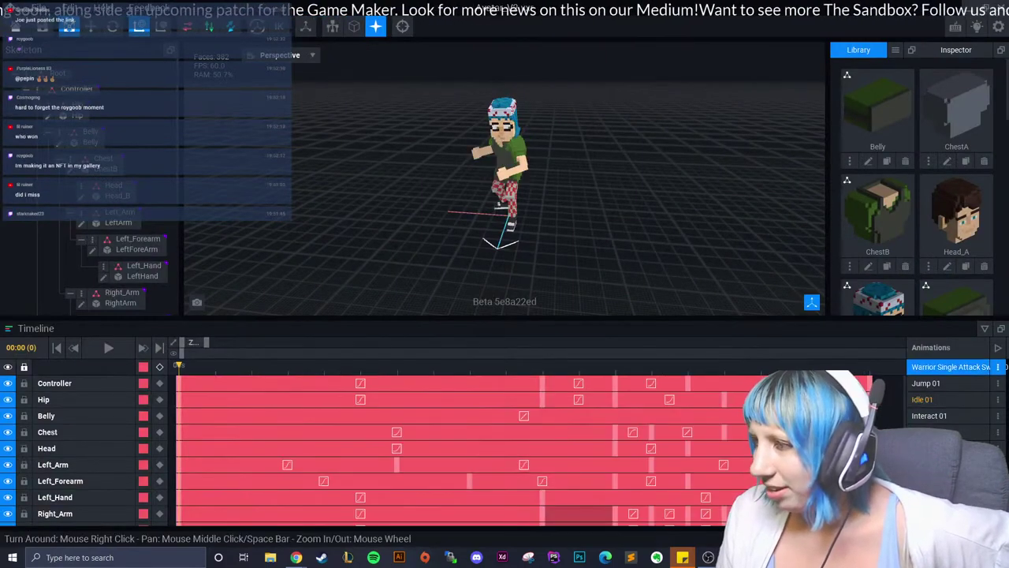
pyautogui.click(999, 367)
pyautogui.click(899, 440)
pyautogui.click(457, 202)
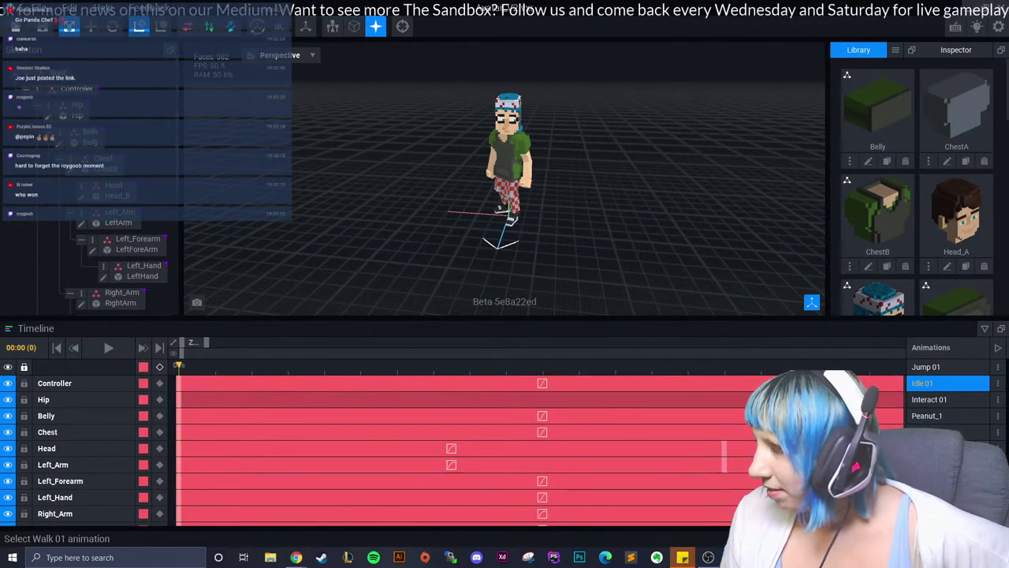
pyautogui.click(926, 366)
pyautogui.click(998, 366)
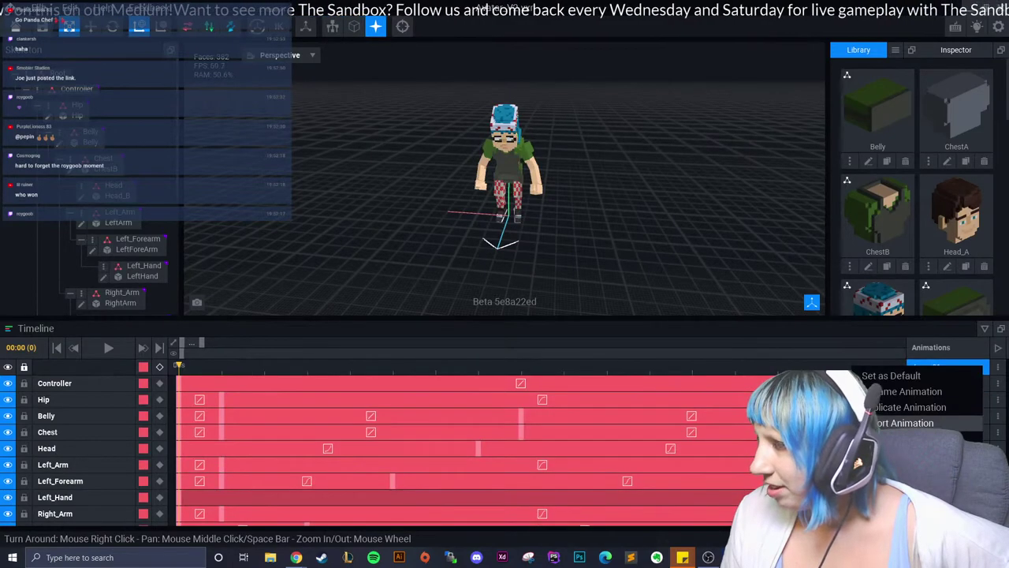
pyautogui.click(939, 430)
pyautogui.click(457, 203)
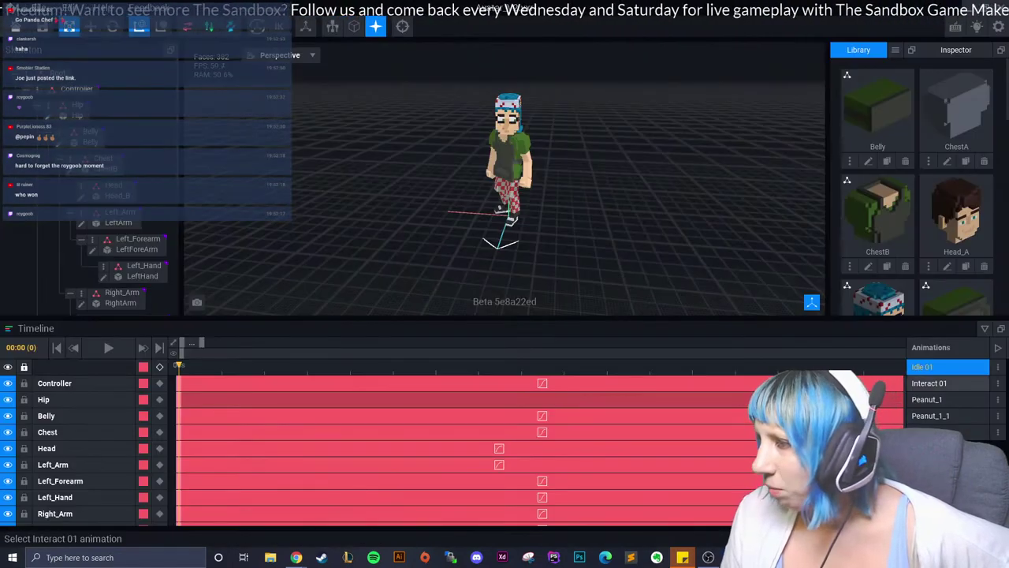
# Preview the Interact 01, Peanut_1_1 and Walk 01 animations.
pyautogui.click(929, 382)
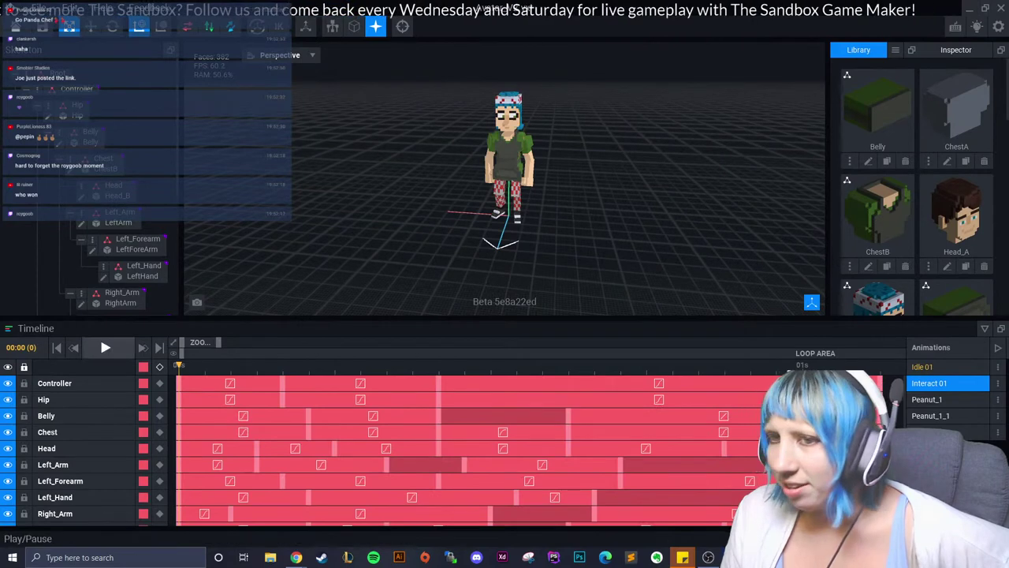
pyautogui.click(105, 348)
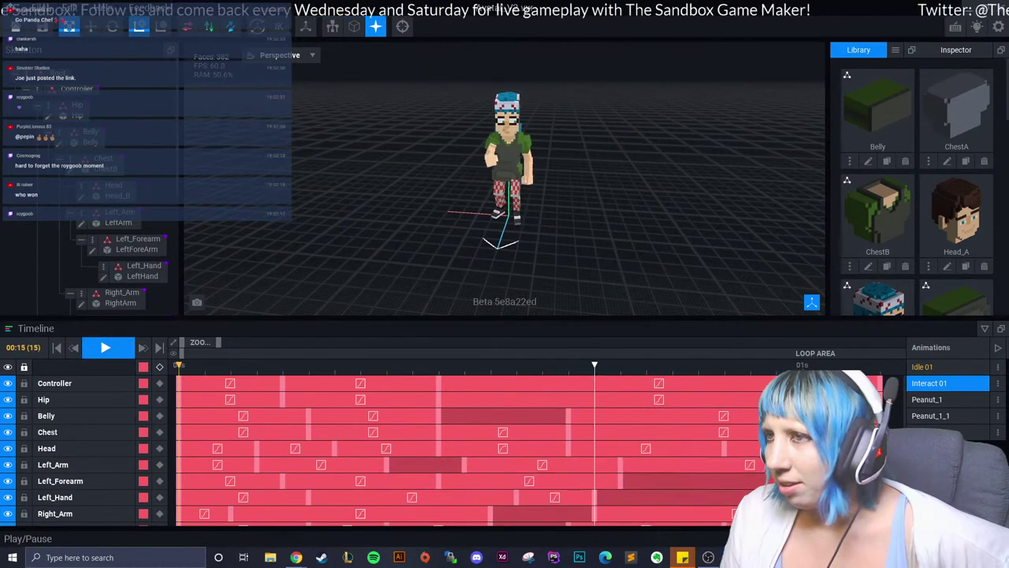
pyautogui.click(927, 399)
pyautogui.click(930, 415)
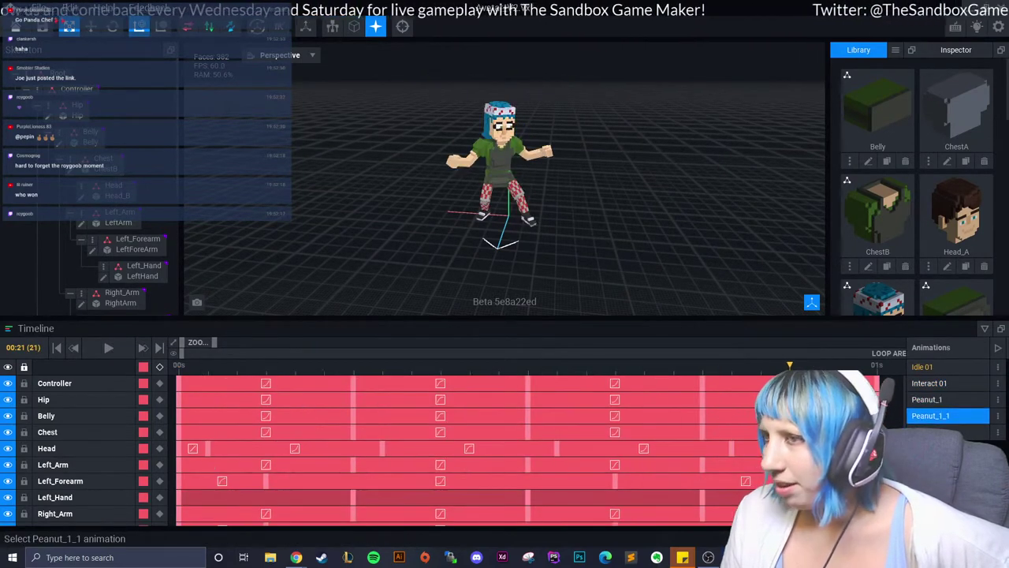
pyautogui.click(947, 432)
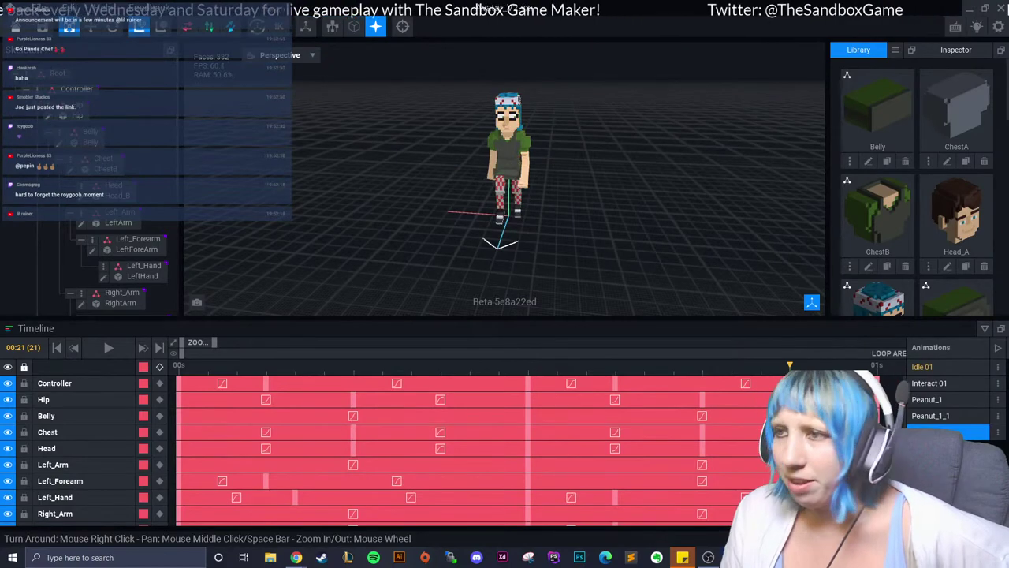
pyautogui.moveTo(505, 173); pyautogui.dragTo(442, 182, button='right')
pyautogui.scroll(2, 505, 173)
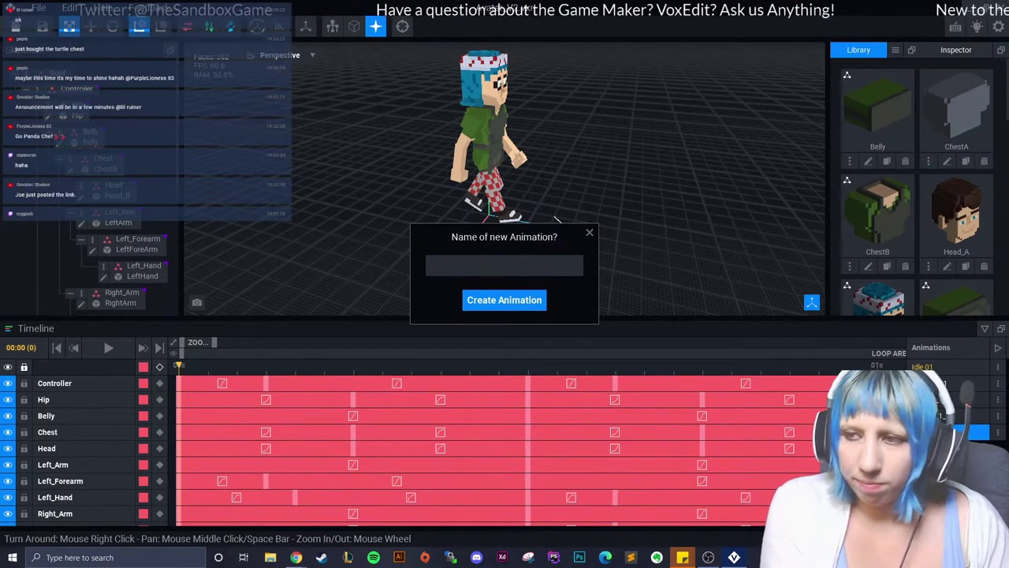
# Name the new animation 'Chef 01' and view the character from the front.
pyautogui.write('Chef')
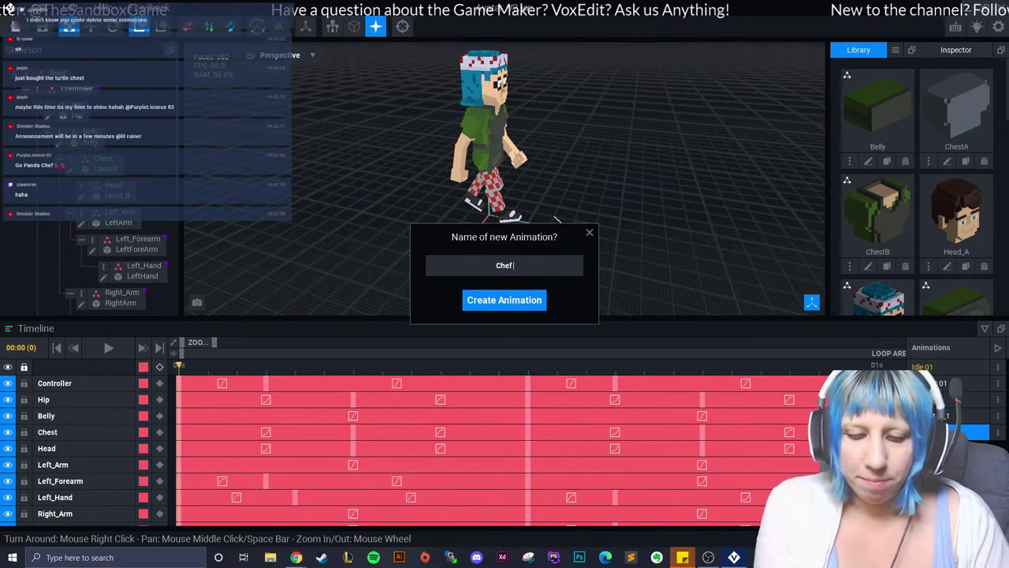
pyautogui.write(' 01')
pyautogui.press('Return')
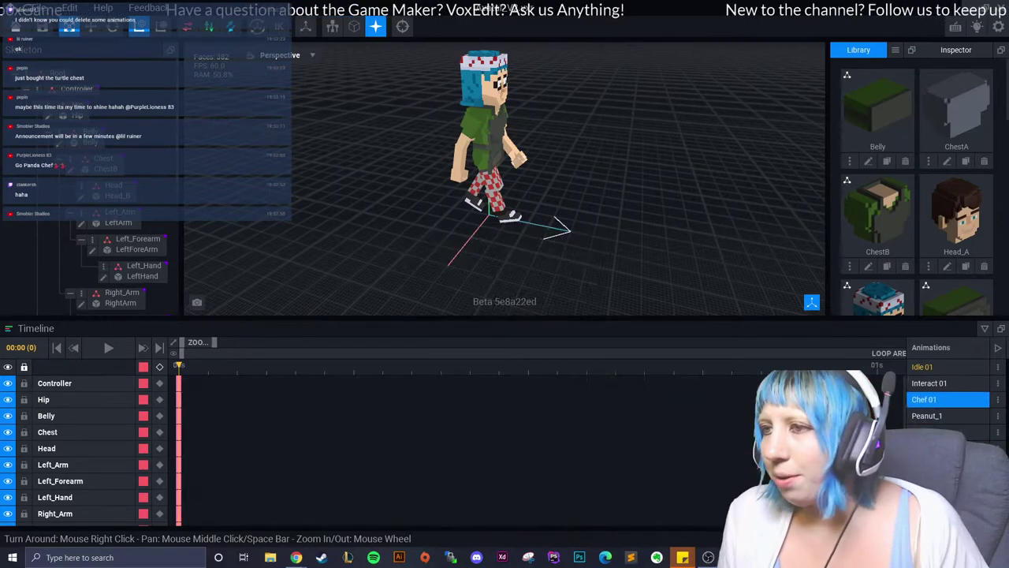
pyautogui.moveTo(505, 174); pyautogui.dragTo(411, 189, button='right')
pyautogui.moveTo(474, 307); pyautogui.dragTo(538, 298, button='right')
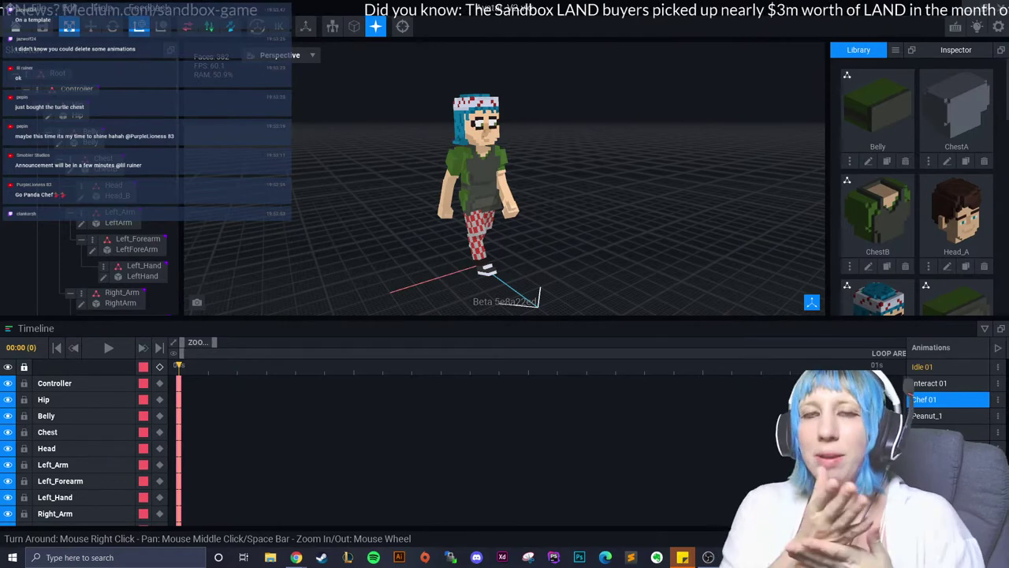
pyautogui.moveTo(607, 252); pyautogui.dragTo(468, 207, button='right')
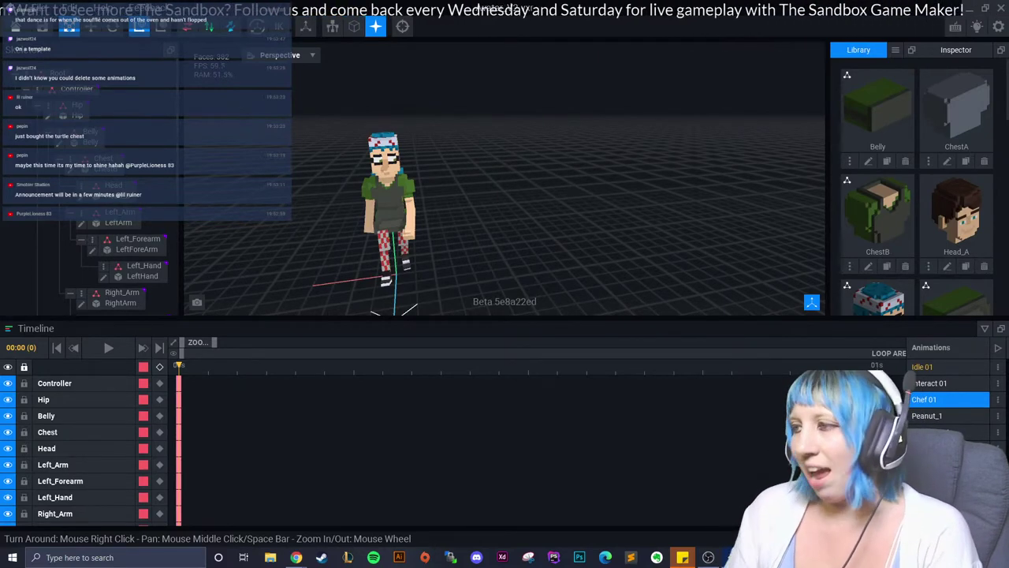
# Compare Idle 01 and Interact 01, and check File > Sync with External Editor.
pyautogui.click(946, 366)
pyautogui.click(946, 384)
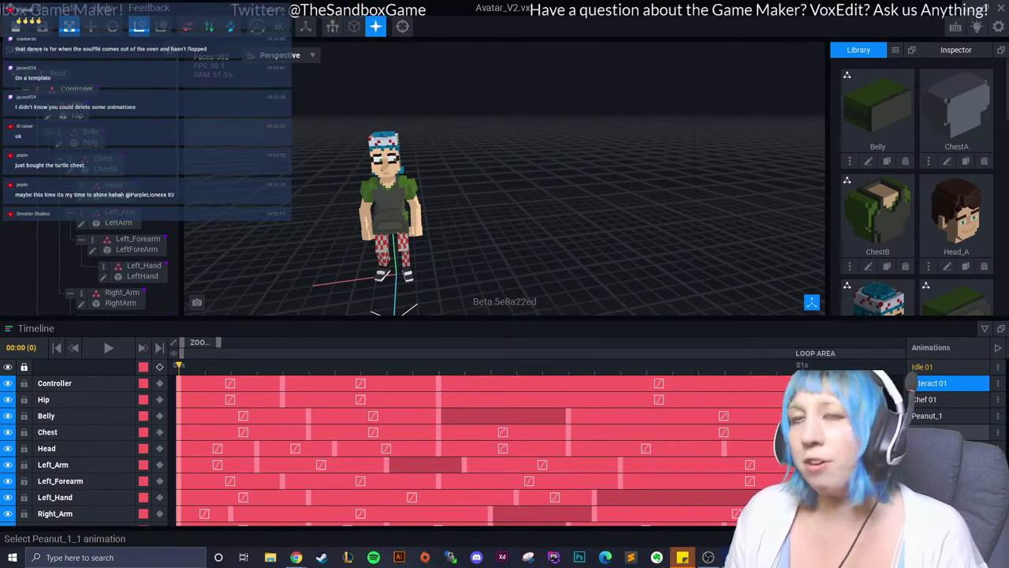
pyautogui.click(38, 8)
pyautogui.moveTo(94, 93)
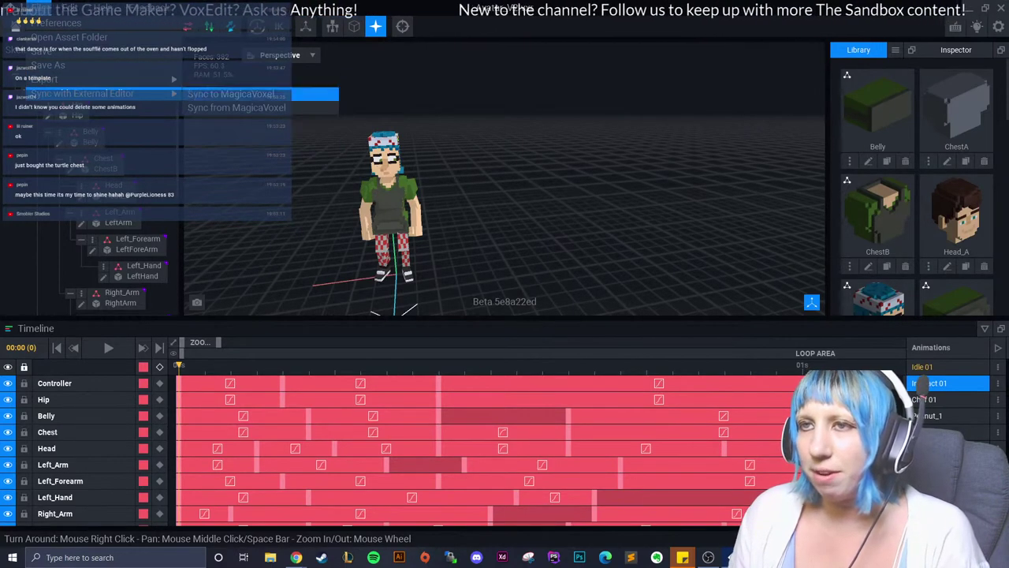
pyautogui.press('Escape')
pyautogui.moveTo(505, 205); pyautogui.dragTo(552, 197, button='middle')
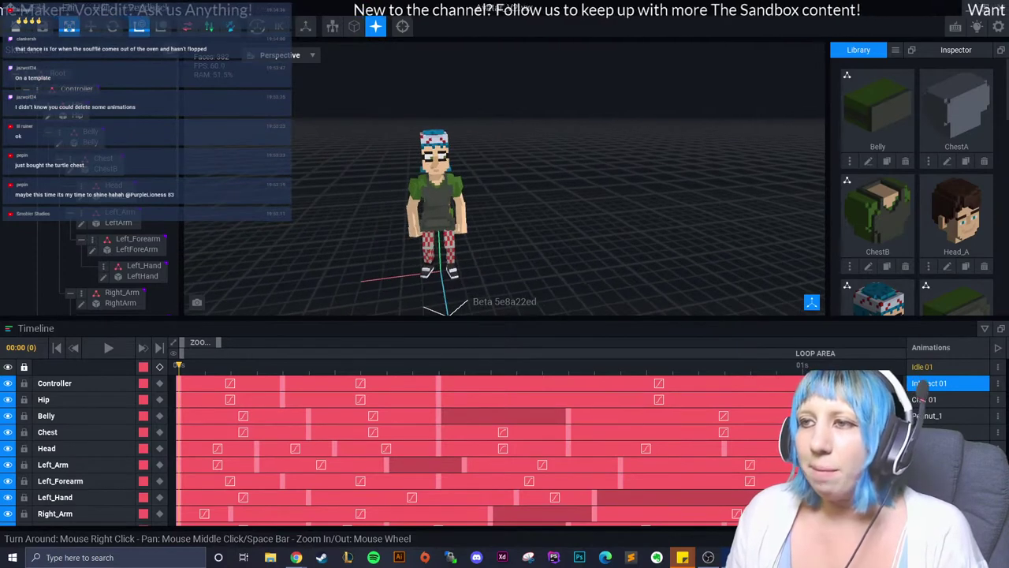
pyautogui.scroll(3, 492, 272)
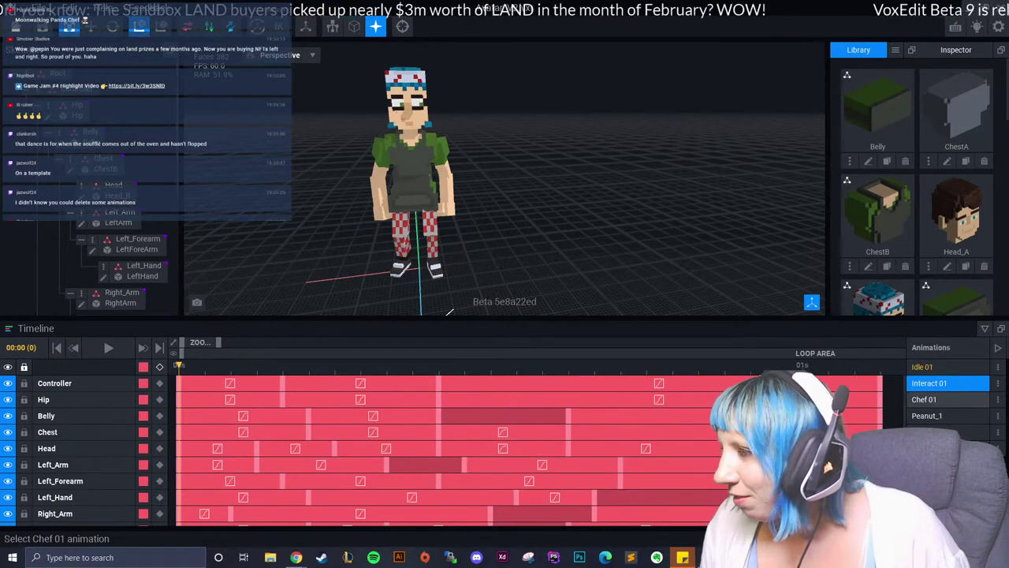
# Delete the existing empty Chef 01 animation.
pyautogui.click(934, 399)
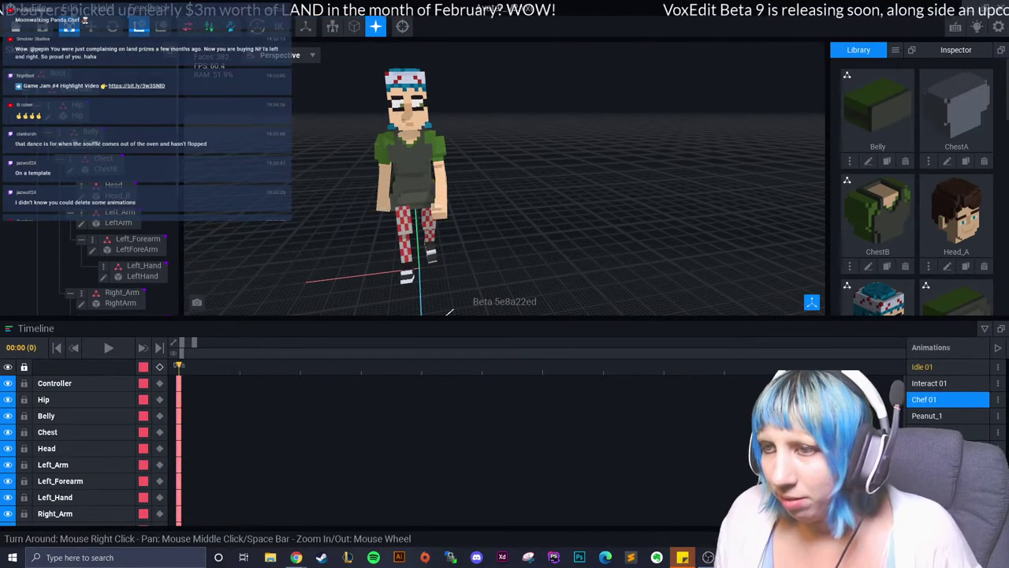
pyautogui.moveTo(449, 312); pyautogui.dragTo(379, 276, button='right')
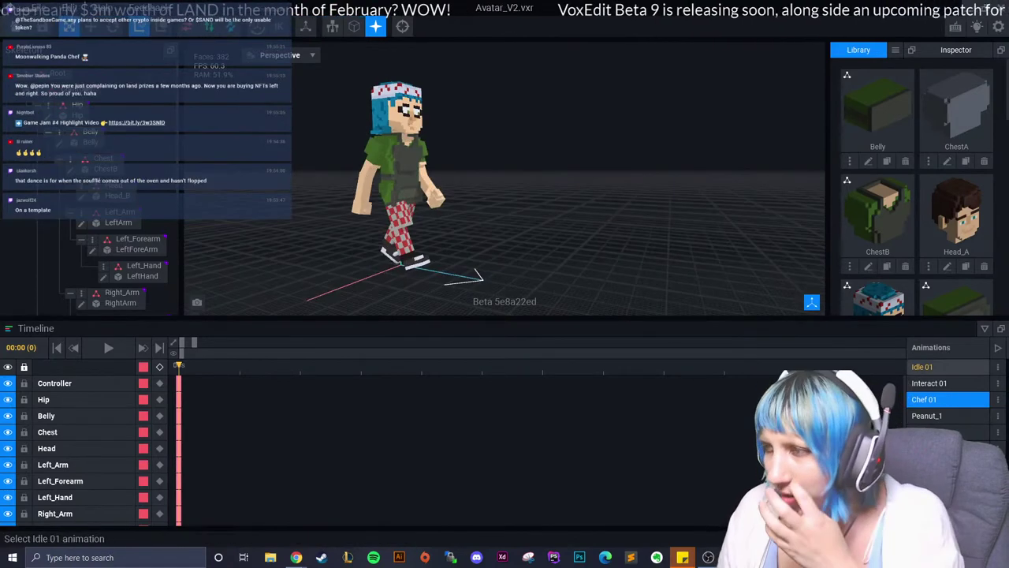
pyautogui.click(926, 366)
pyautogui.click(930, 399)
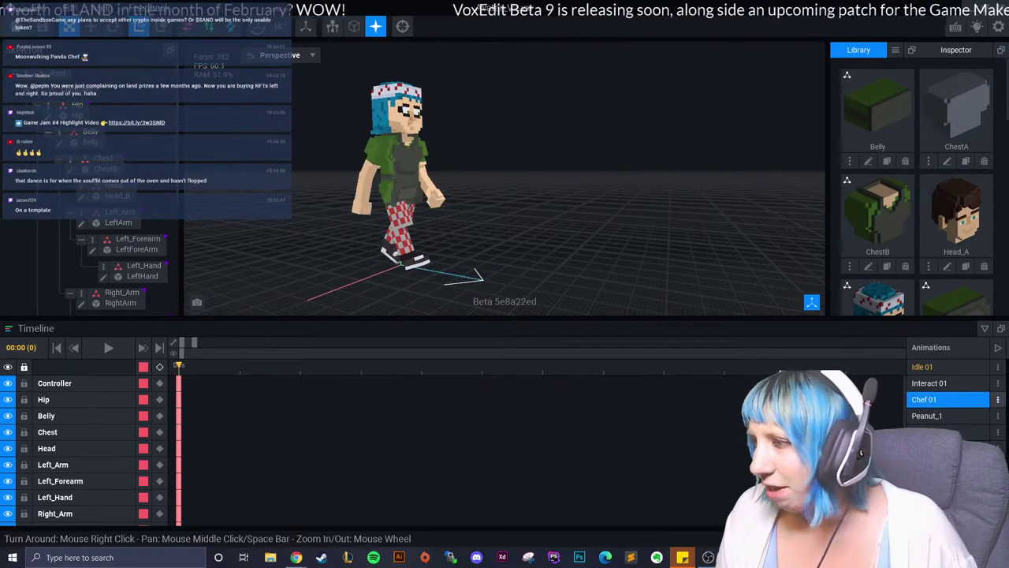
pyautogui.rightClick(930, 400)
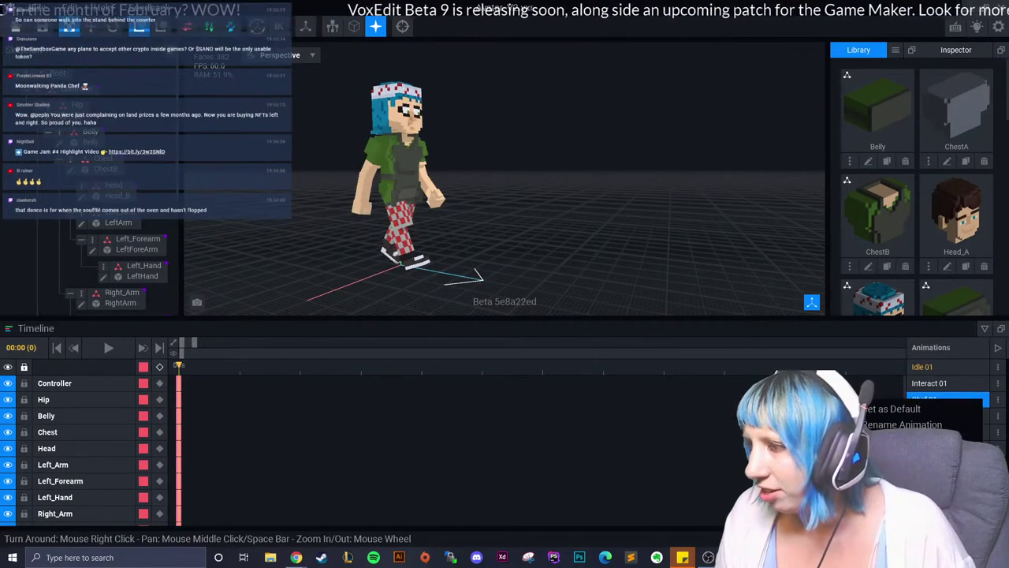
pyautogui.click(931, 440)
pyautogui.click(457, 203)
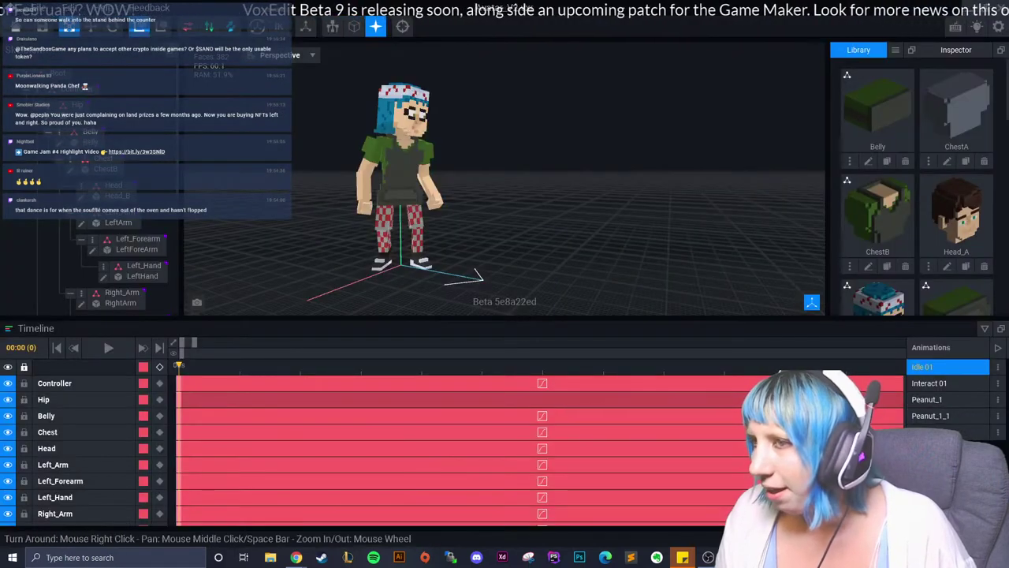
# Create a fresh animation named 'Chef 01' after glancing at Peanut_1_1 and Interact 01.
pyautogui.click(930, 415)
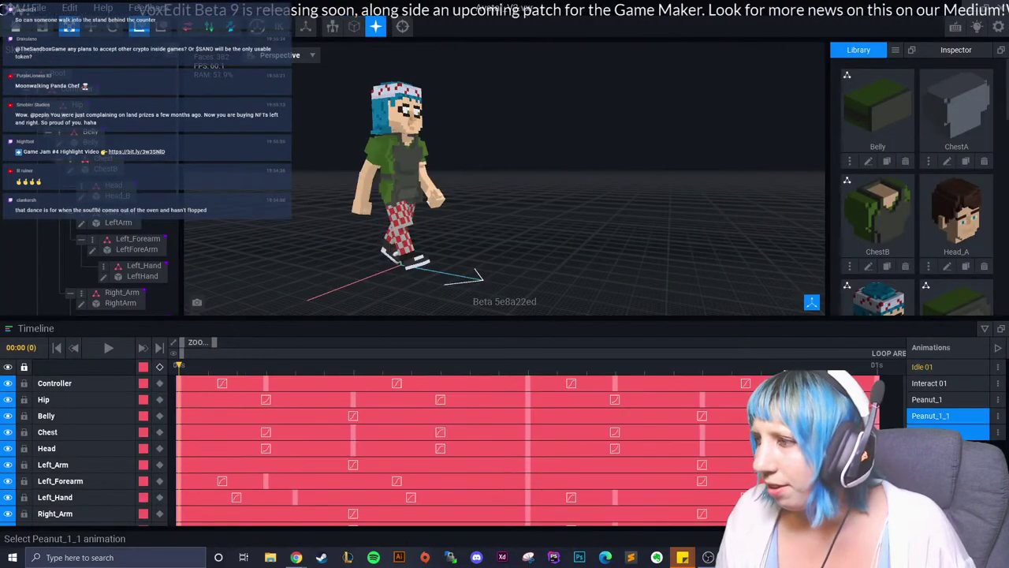
pyautogui.click(930, 383)
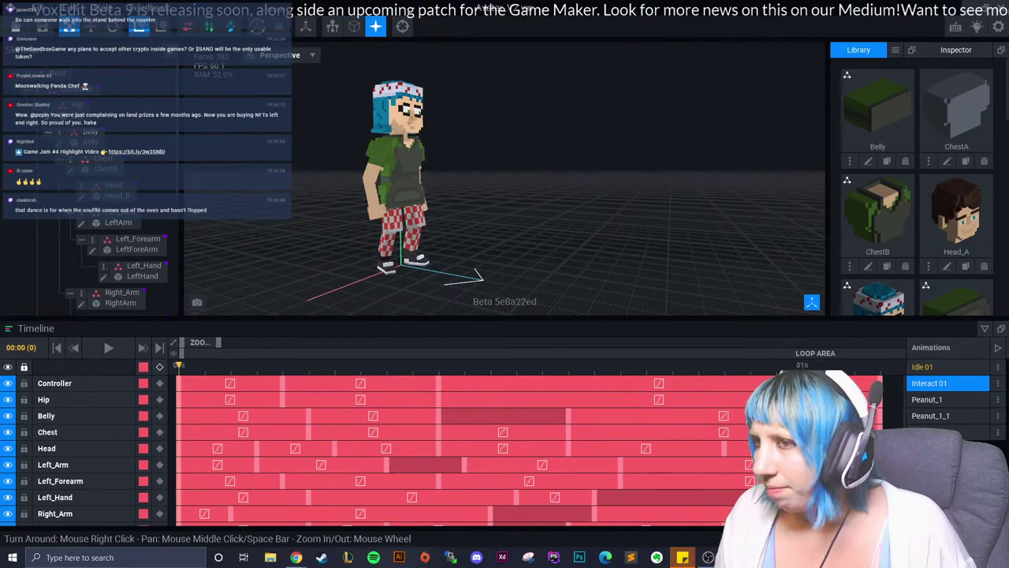
pyautogui.scroll(-1, 544, 265)
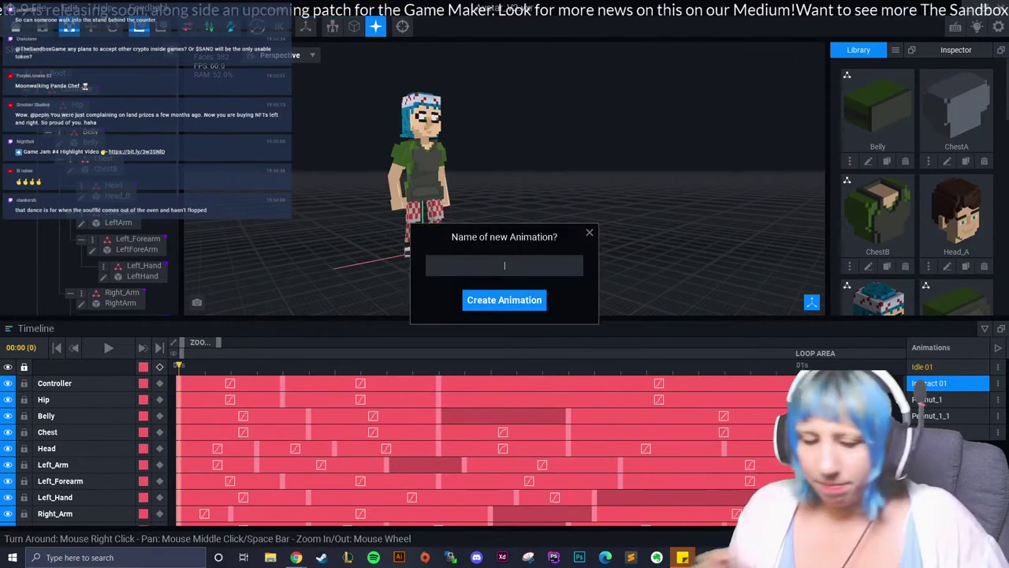
pyautogui.write('Chef 0')
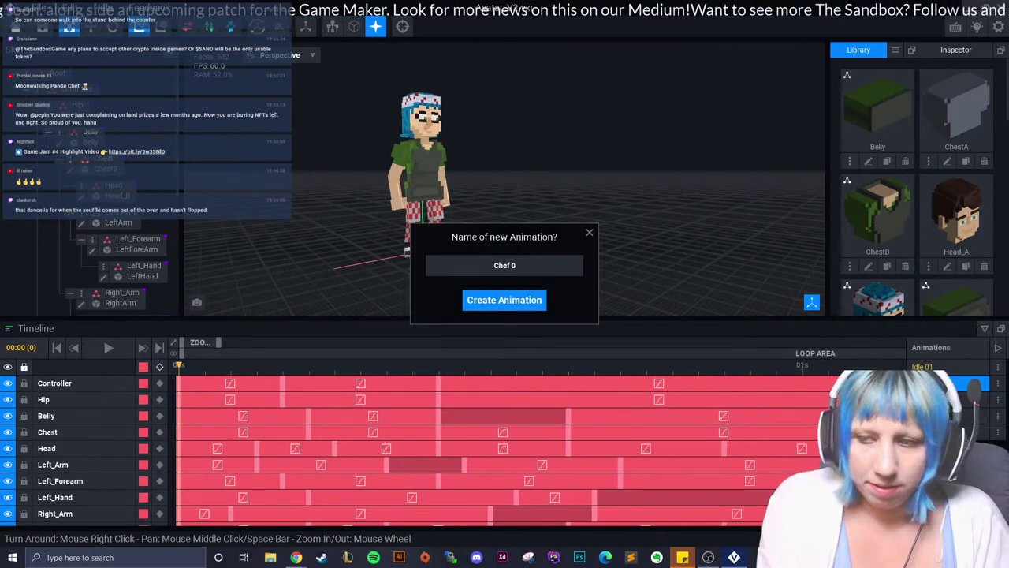
pyautogui.write('1')
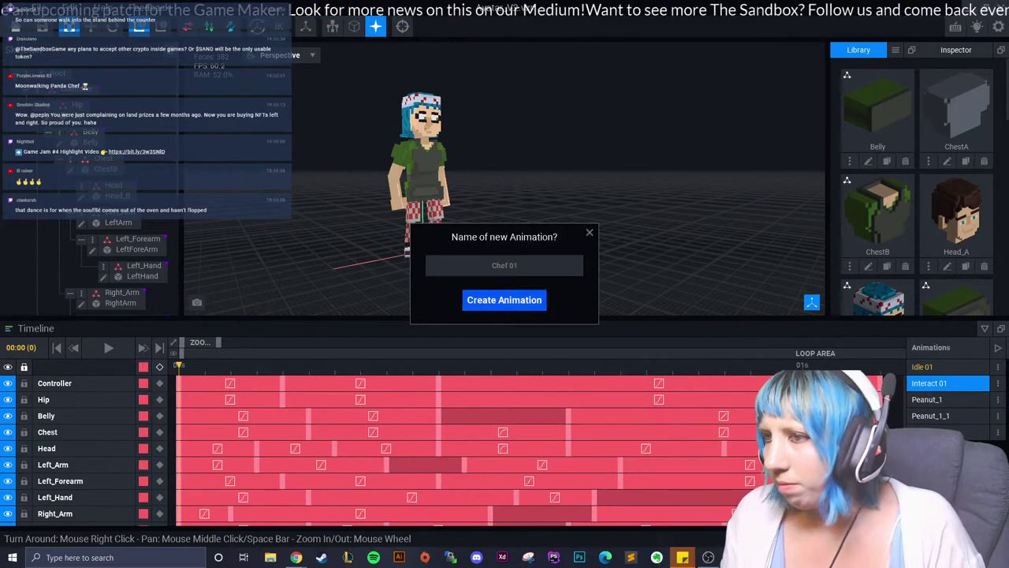
pyautogui.click(504, 300)
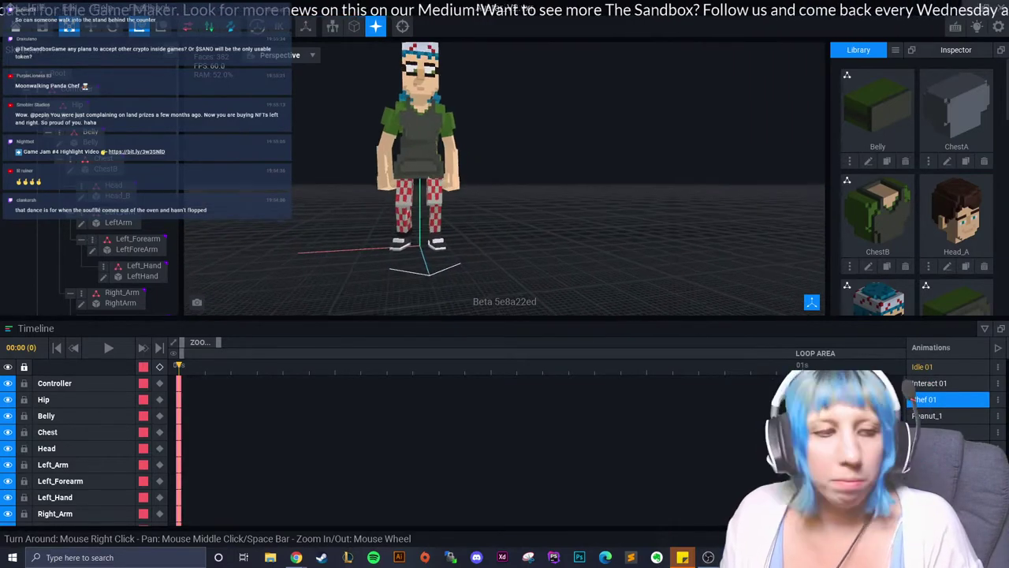
pyautogui.scroll(3, 519, 257)
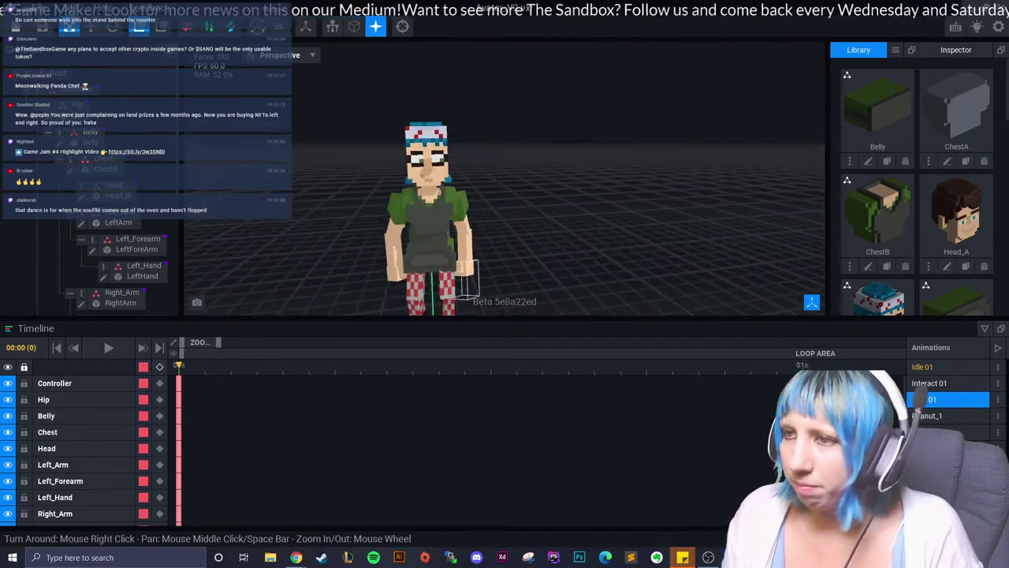
# Rotate the Right_Arm bone so the arm points forward.
pyautogui.moveTo(504, 197); pyautogui.dragTo(473, 197, button='right')
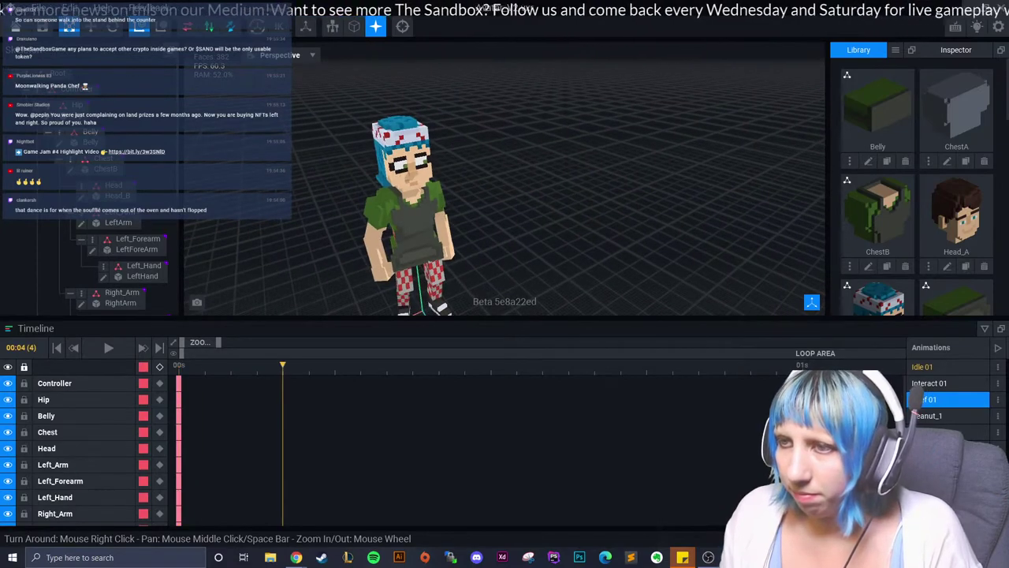
pyautogui.click(376, 220)
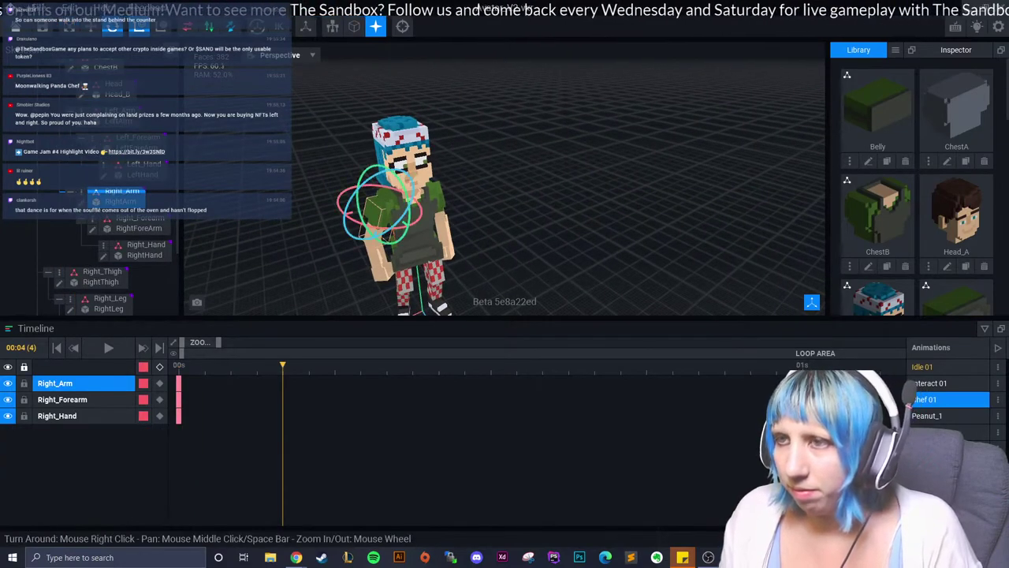
pyautogui.moveTo(304, 216); pyautogui.dragTo(441, 205, button='right')
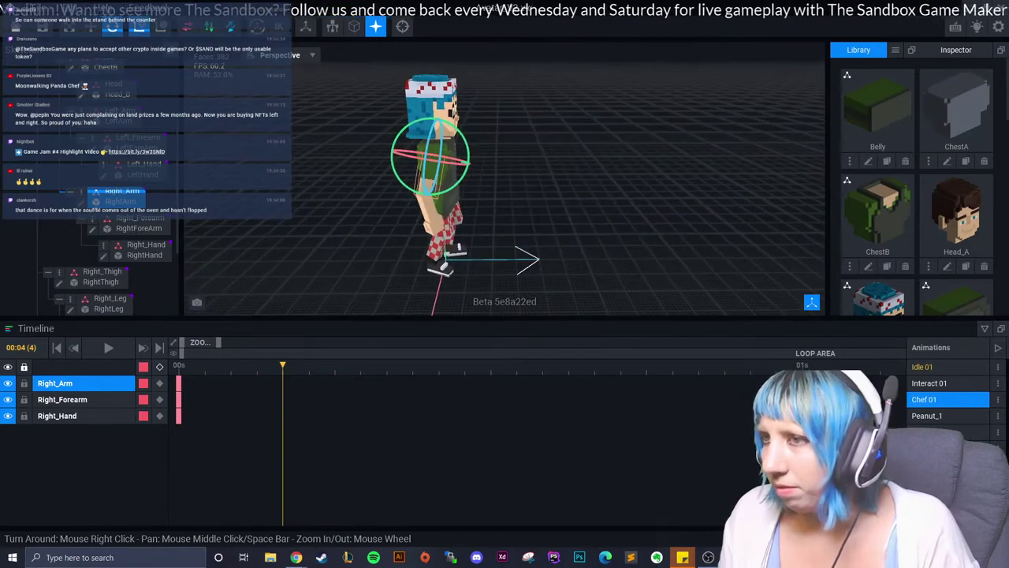
pyautogui.moveTo(469, 166)
pyautogui.mouseDown()
pyautogui.moveTo(496, 183)
pyautogui.moveTo(678, 62)
pyautogui.mouseUp()
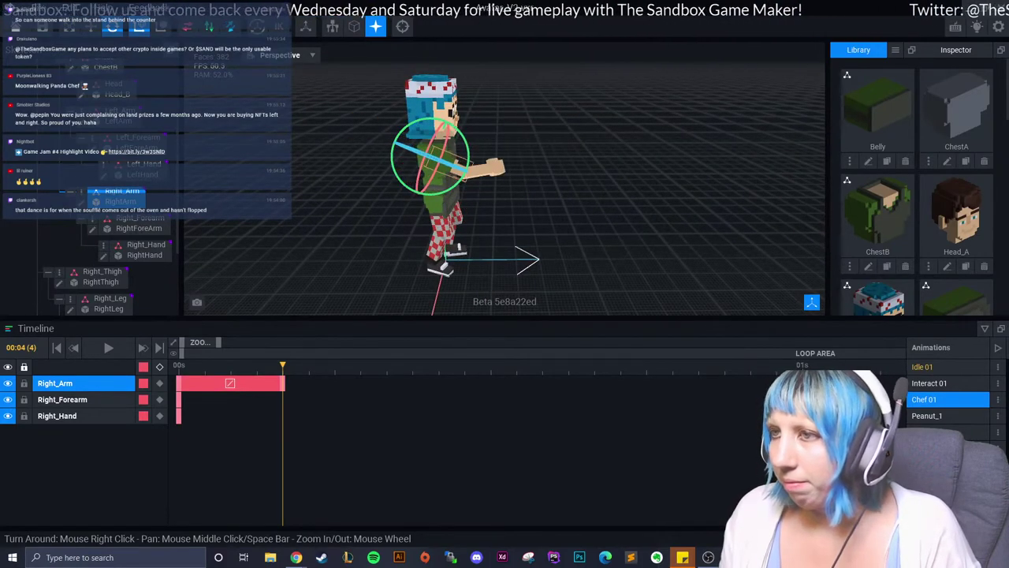
pyautogui.moveTo(473, 182)
pyautogui.mouseDown(button='right')
pyautogui.moveTo(507, 155)
pyautogui.moveTo(512, 166)
pyautogui.mouseUp(button='right')
pyautogui.scroll(3, 516, 173)
pyautogui.scroll(1, 517, 173)
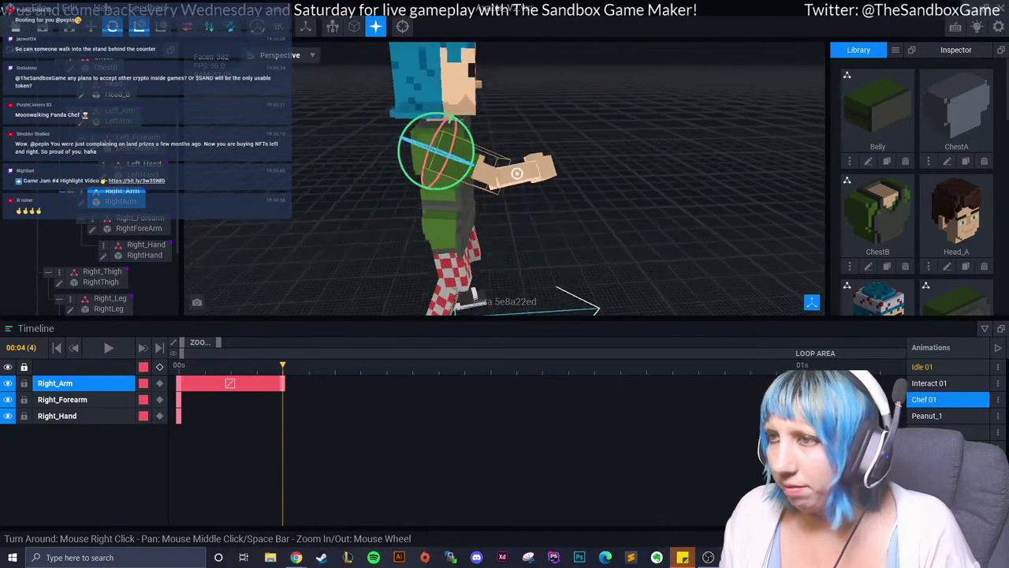
pyautogui.moveTo(426, 140); pyautogui.dragTo(473, 158)
pyautogui.moveTo(531, 175); pyautogui.dragTo(532, 175, button='right')
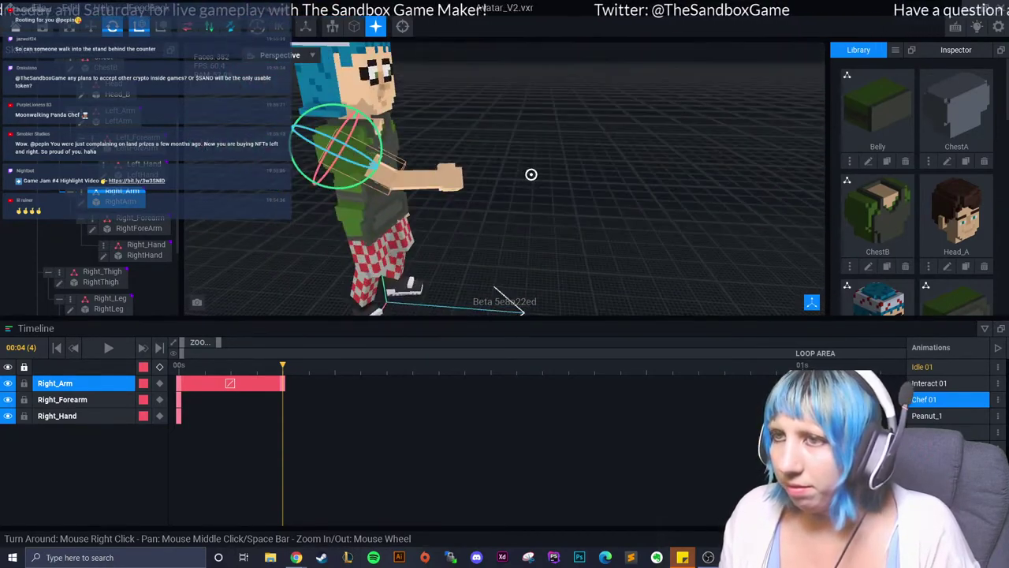
# Select Right_Forearm and key a rotated forearm pose at frame 4.
pyautogui.click(416, 178)
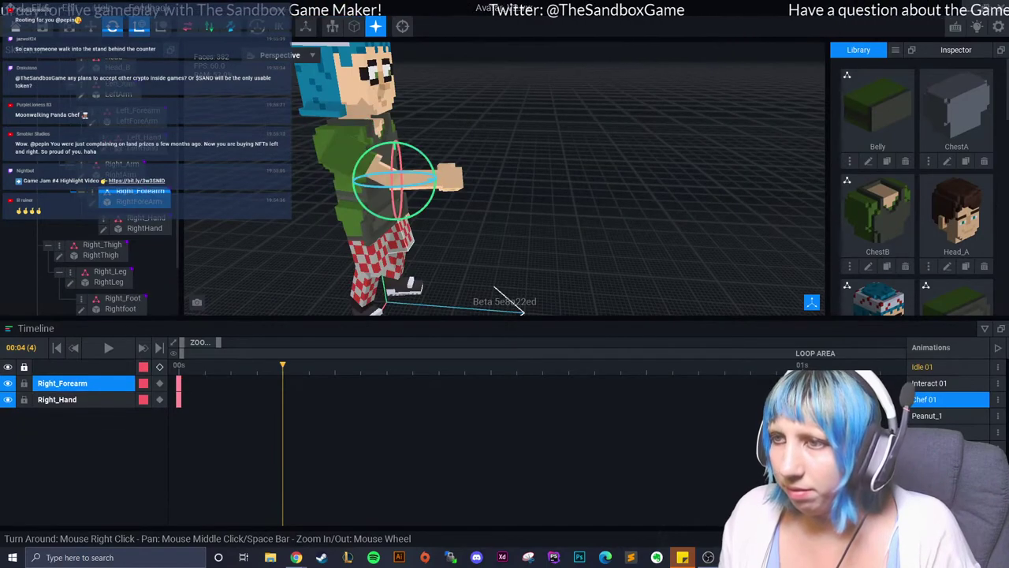
pyautogui.moveTo(449, 226); pyautogui.dragTo(505, 229, button='right')
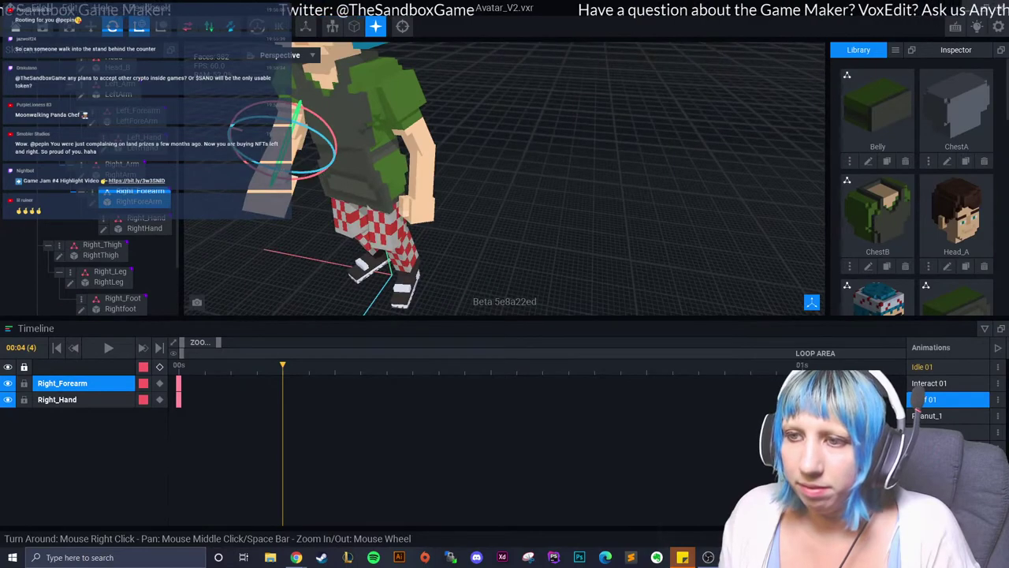
pyautogui.press('Left')
pyautogui.press('Right')
pyautogui.moveTo(339, 158); pyautogui.dragTo(323, 245)
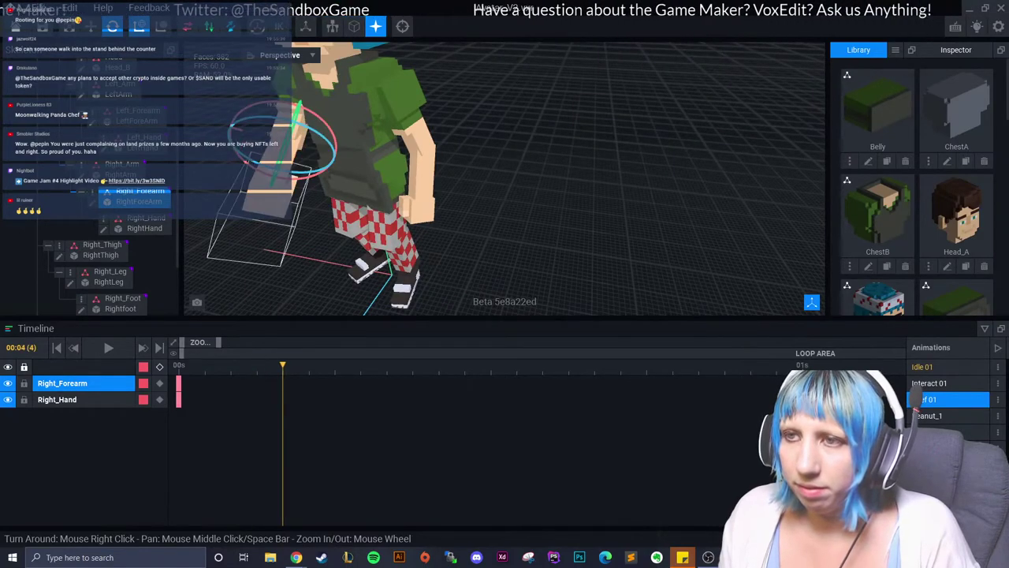
pyautogui.moveTo(323, 245); pyautogui.dragTo(354, 245, button='right')
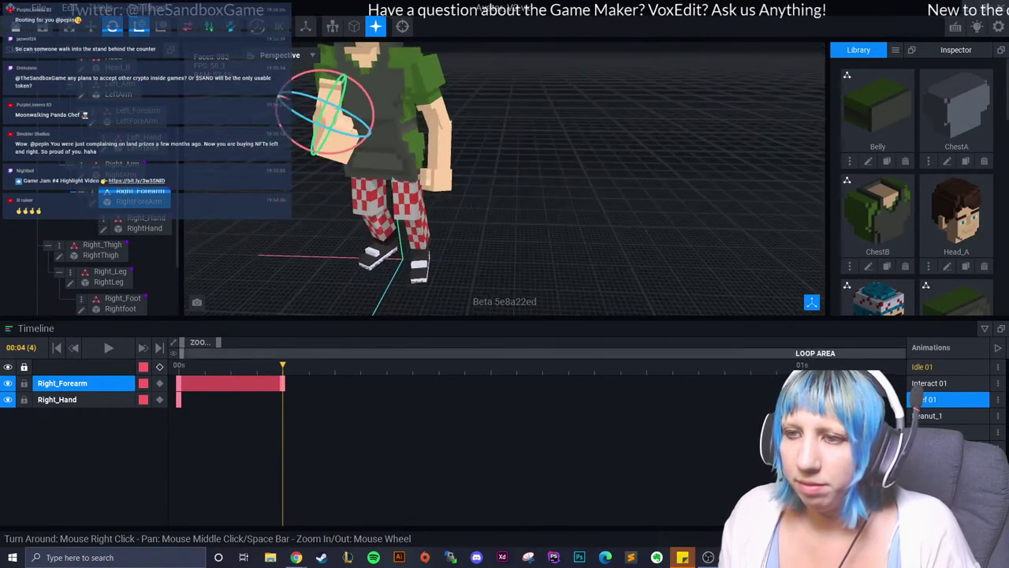
# Key Right_Forearm rotations at frames 5 and 8.
pyautogui.press('Right')
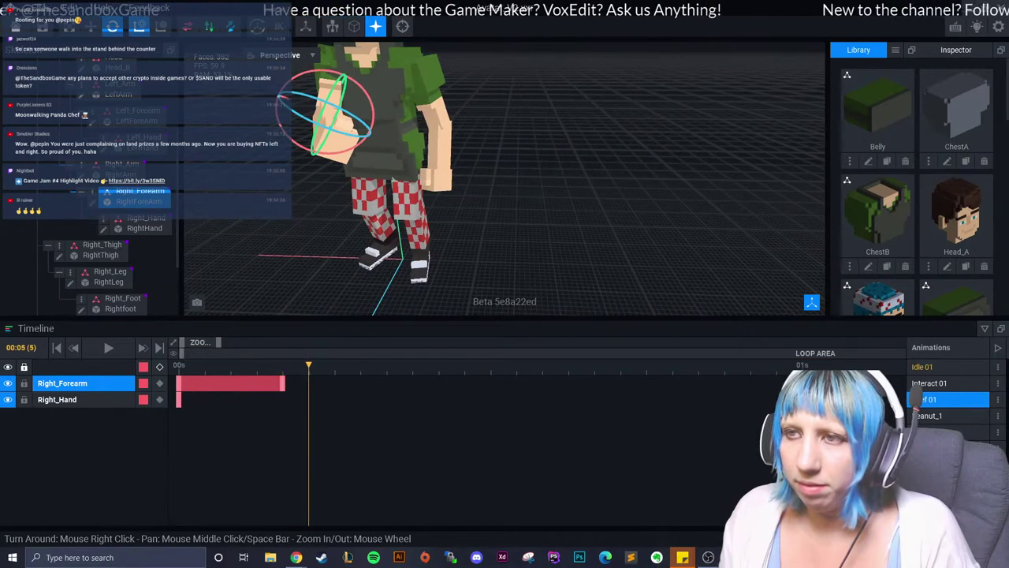
pyautogui.scroll(2, 355, 197)
pyautogui.moveTo(351, 170)
pyautogui.mouseDown()
pyautogui.moveTo(335, 201)
pyautogui.moveTo(347, 194)
pyautogui.mouseUp()
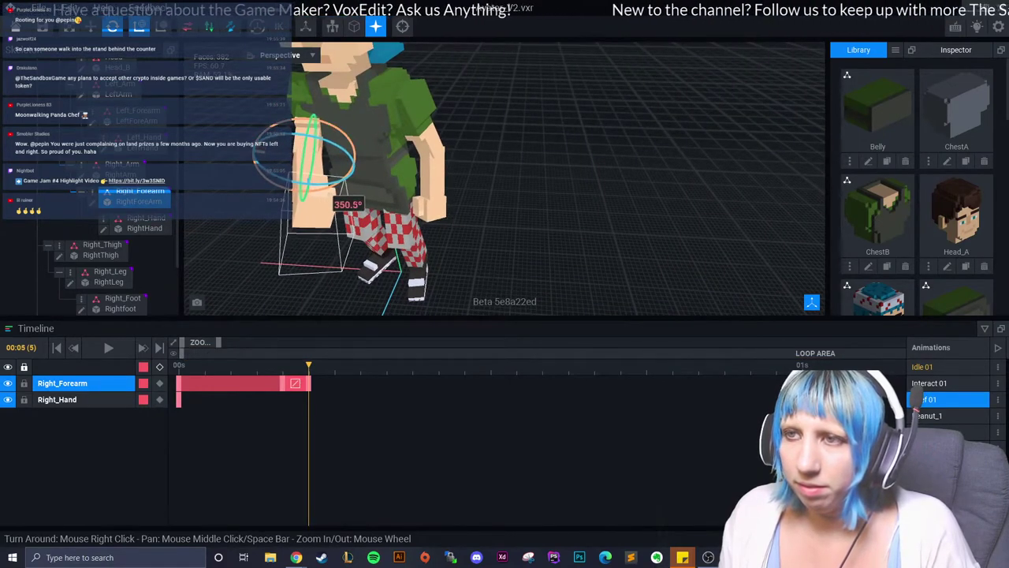
pyautogui.moveTo(347, 194); pyautogui.dragTo(342, 197)
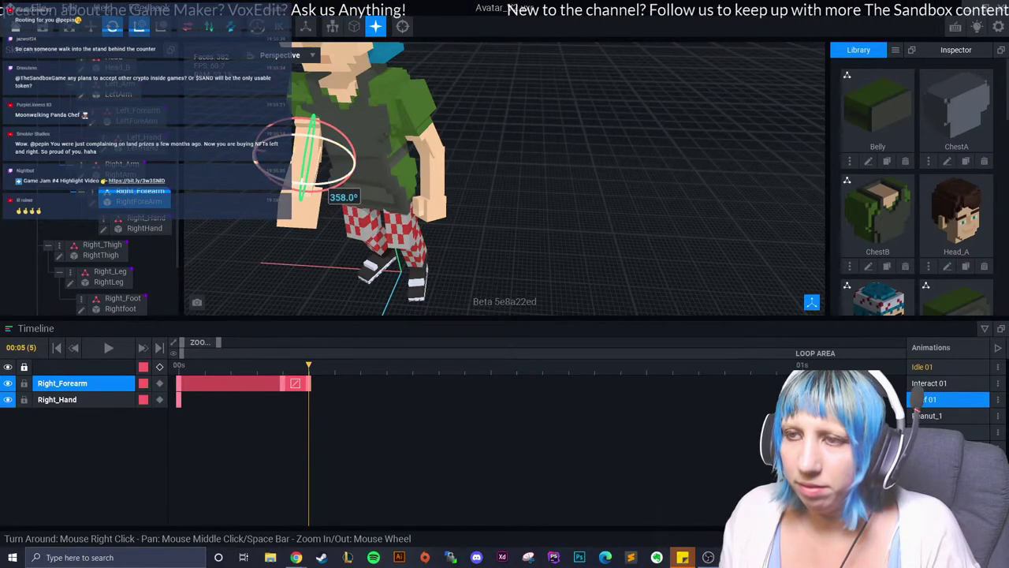
pyautogui.moveTo(343, 197)
pyautogui.mouseDown(button='right')
pyautogui.moveTo(380, 242)
pyautogui.moveTo(370, 236)
pyautogui.mouseUp(button='right')
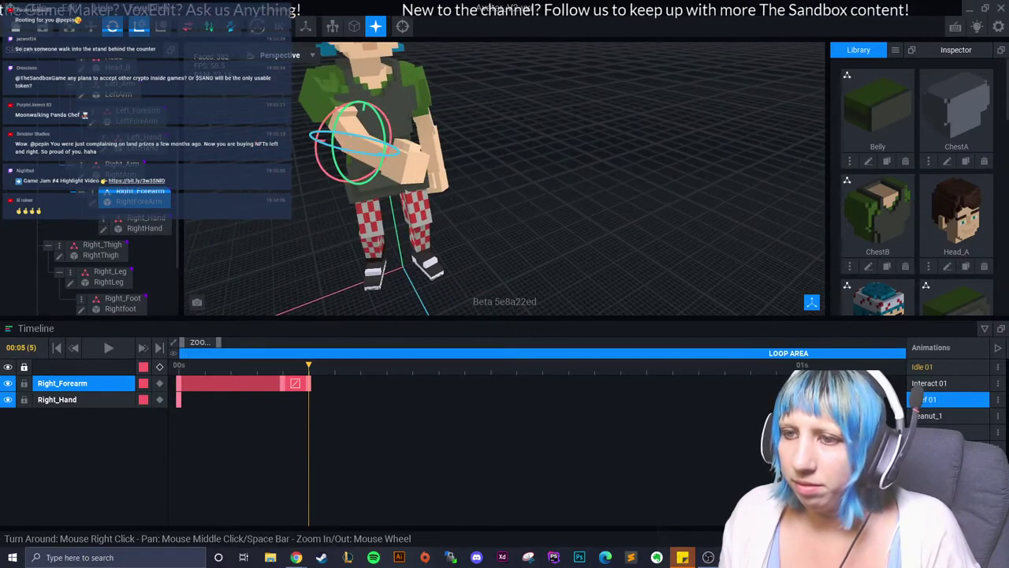
pyautogui.moveTo(309, 364)
pyautogui.mouseDown()
pyautogui.moveTo(254, 364)
pyautogui.moveTo(387, 364)
pyautogui.mouseUp()
pyautogui.moveTo(370, 237); pyautogui.dragTo(292, 241, button='right')
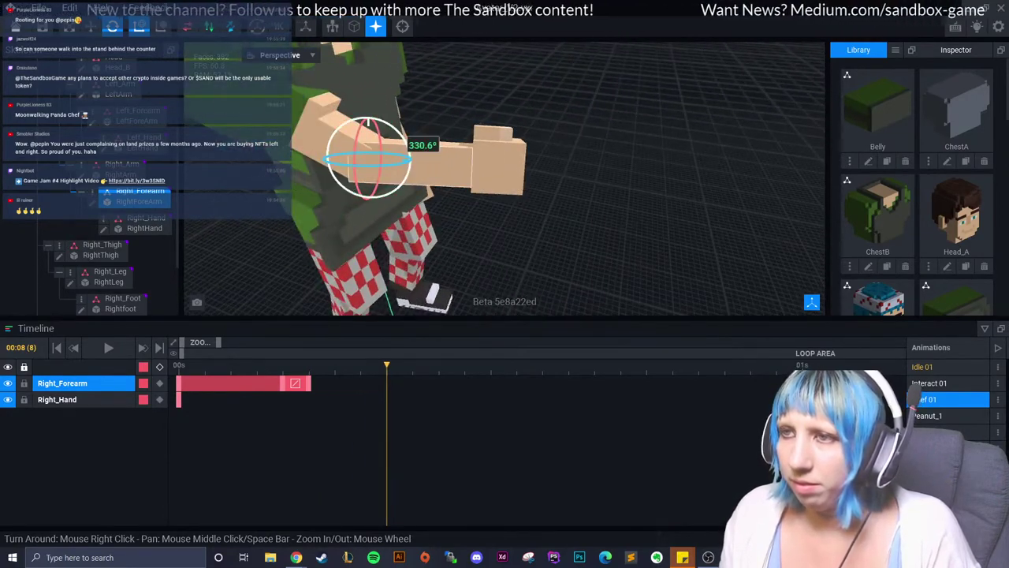
pyautogui.moveTo(395, 170)
pyautogui.mouseDown()
pyautogui.moveTo(410, 157)
pyautogui.moveTo(415, 167)
pyautogui.moveTo(410, 146)
pyautogui.mouseUp()
# Stretch the Right_Forearm clip, move a keyframe later, and key the forearm down at frame 20.
pyautogui.press('Right')
pyautogui.press('Right')
pyautogui.press('Right')
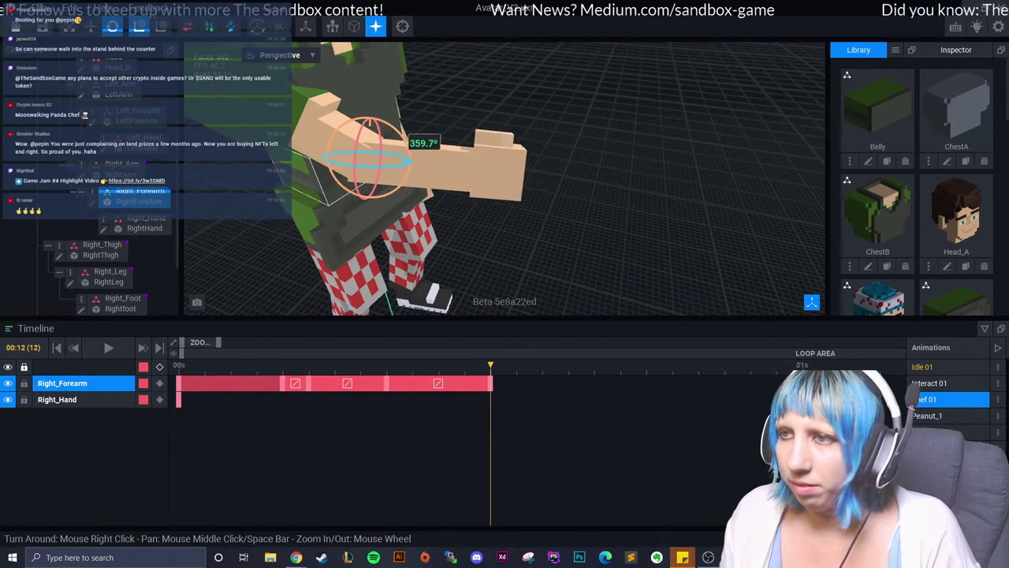
pyautogui.press('Left')
pyautogui.press('Left')
pyautogui.press('Left')
pyautogui.press('Left')
pyautogui.press('Left')
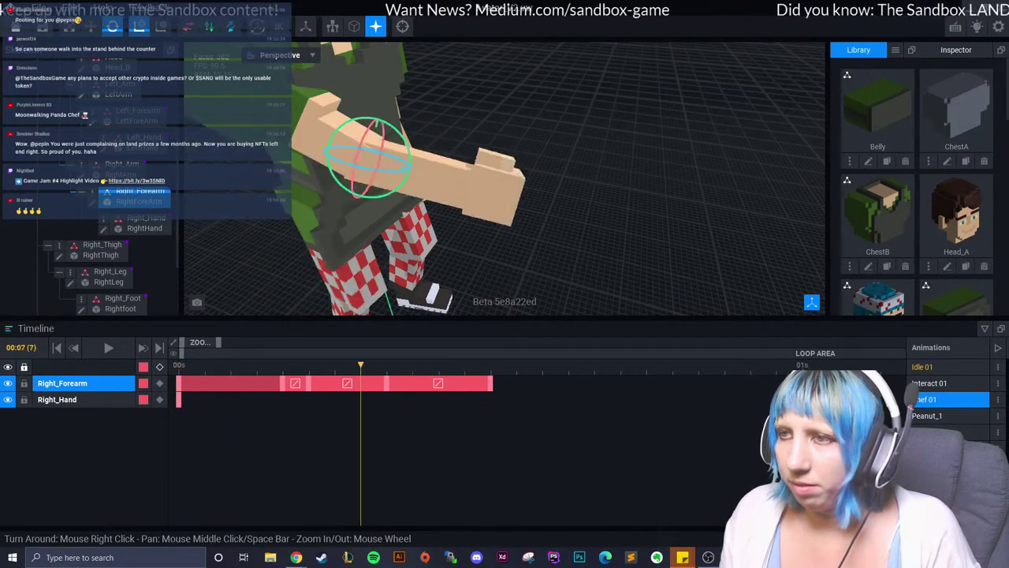
pyautogui.press('Right')
pyautogui.press('Right')
pyautogui.press('Right')
pyautogui.press('Right')
pyautogui.press('Right')
pyautogui.press('Right')
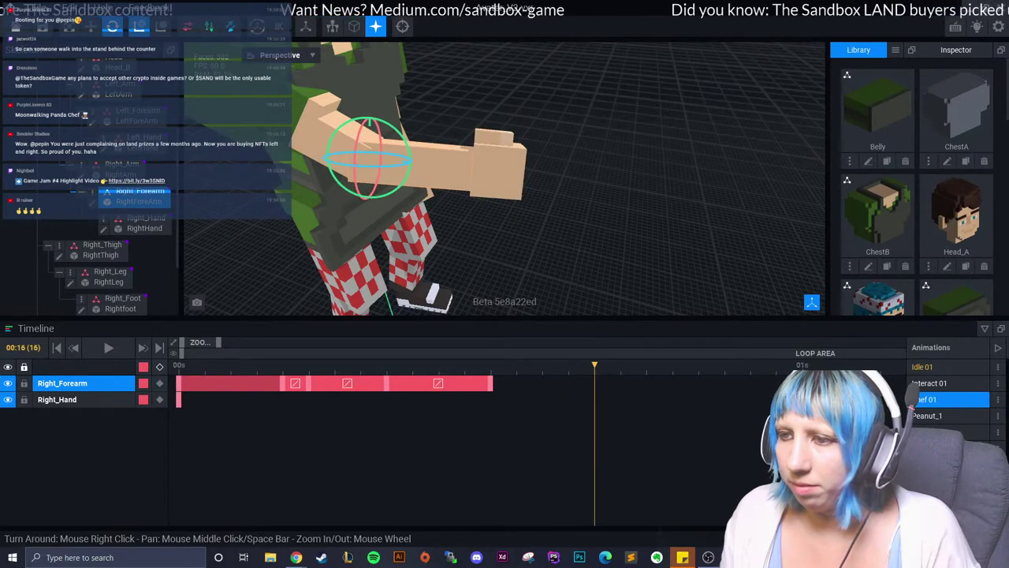
pyautogui.moveTo(492, 384); pyautogui.dragTo(568, 383)
pyautogui.moveTo(412, 383); pyautogui.dragTo(438, 384)
pyautogui.press('Right')
pyautogui.press('Right')
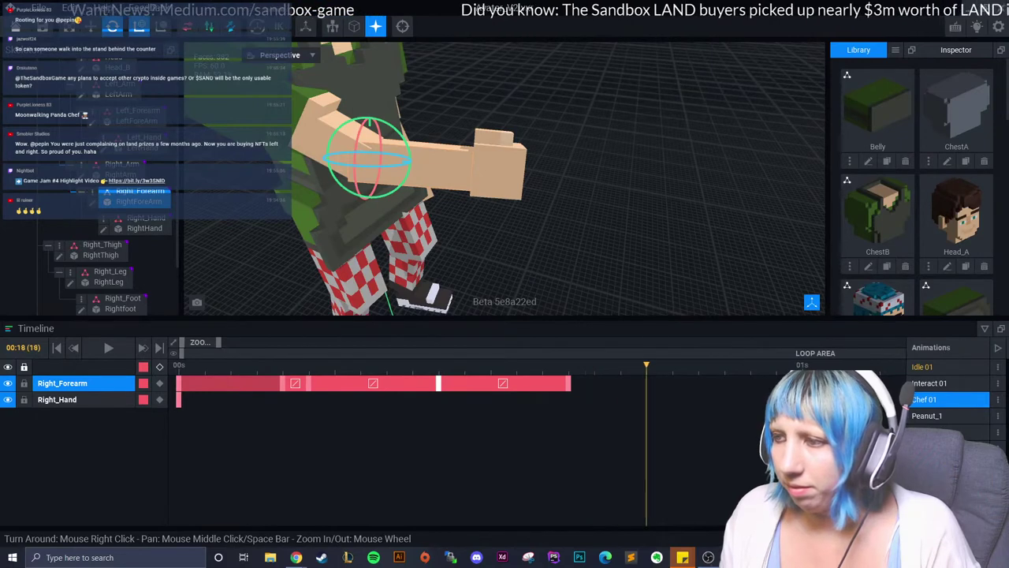
pyautogui.press('Right')
pyautogui.press('Right')
pyautogui.moveTo(423, 150); pyautogui.dragTo(481, 193)
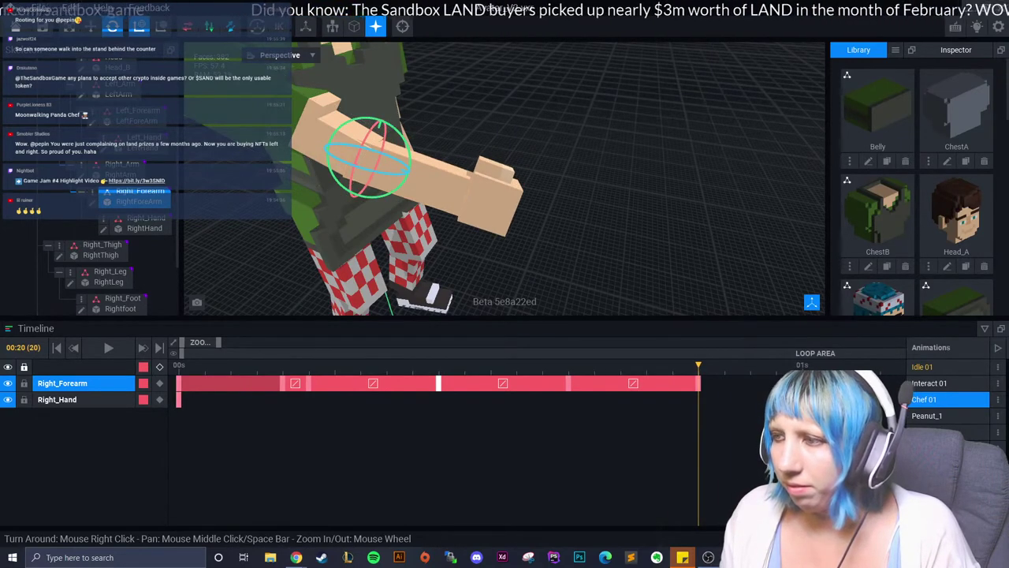
pyautogui.press('Right')
pyautogui.press('Right')
pyautogui.press('Right')
pyautogui.press('Right')
pyautogui.press('Right')
pyautogui.press('Right')
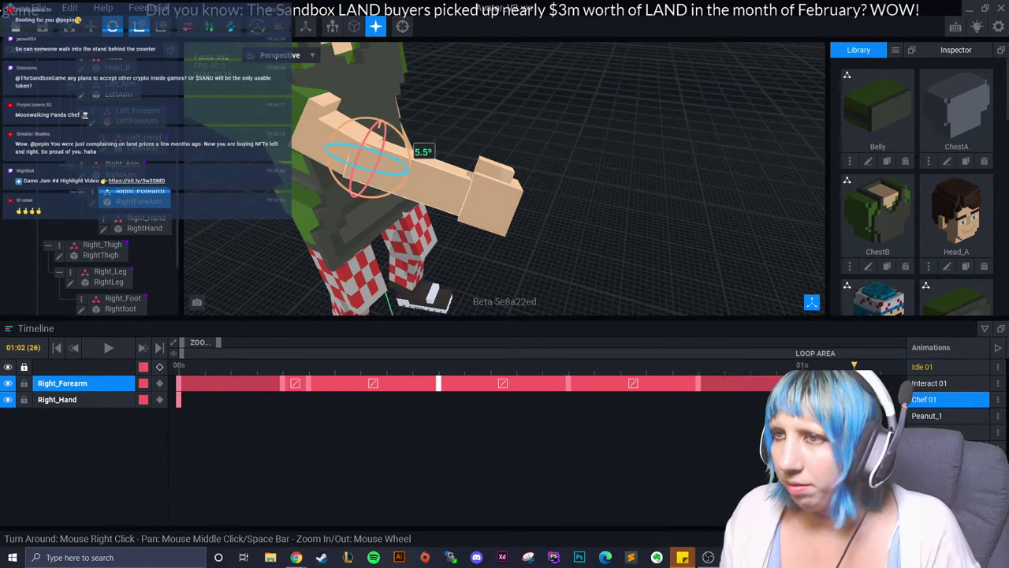
# Key the forearm at frame 26, then rotate Right_Arm into a new pose at frame 20.
pyautogui.moveTo(371, 126); pyautogui.dragTo(410, 181)
pyautogui.click(347, 118)
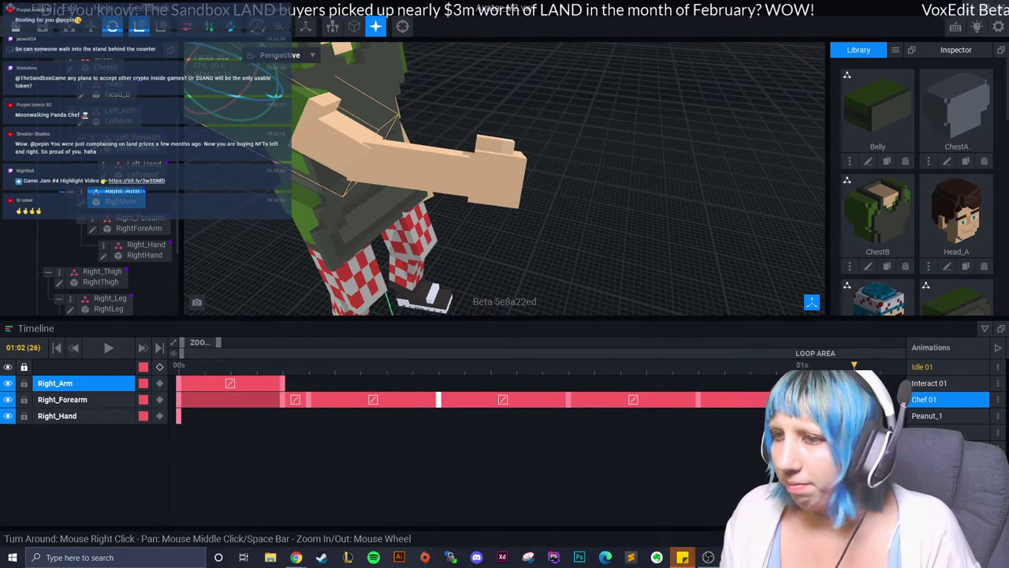
pyautogui.click(413, 365)
pyautogui.click(698, 365)
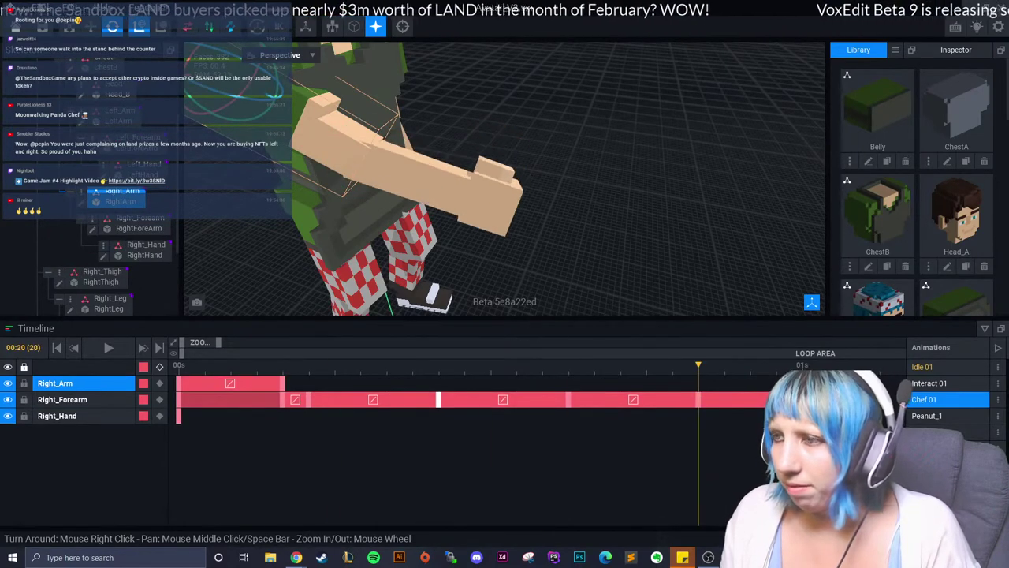
pyautogui.scroll(-2, 505, 177)
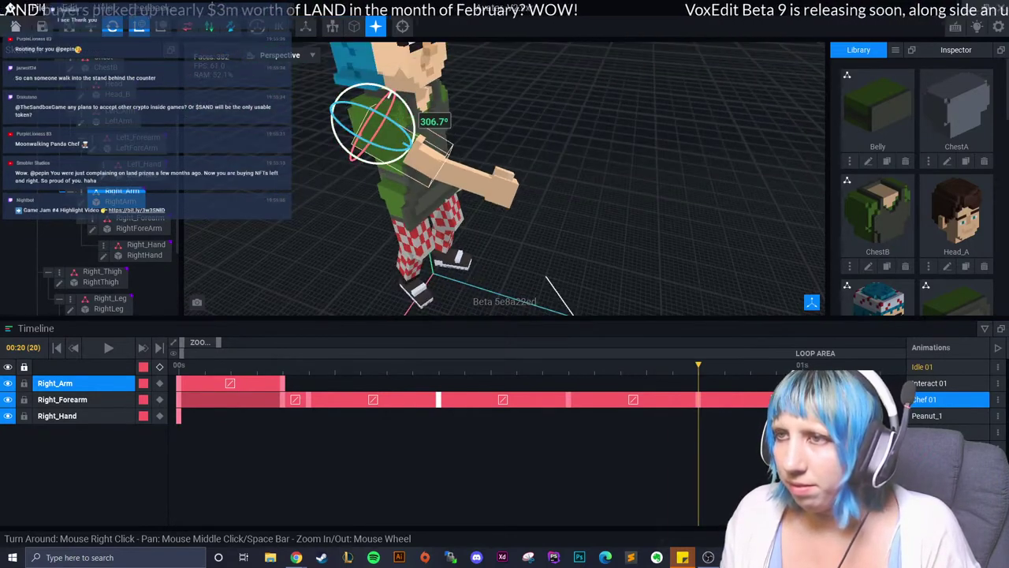
pyautogui.moveTo(411, 119); pyautogui.dragTo(414, 127)
# Step back to frame 18, play Chef 01 to preview it, and stop.
pyautogui.press('Left')
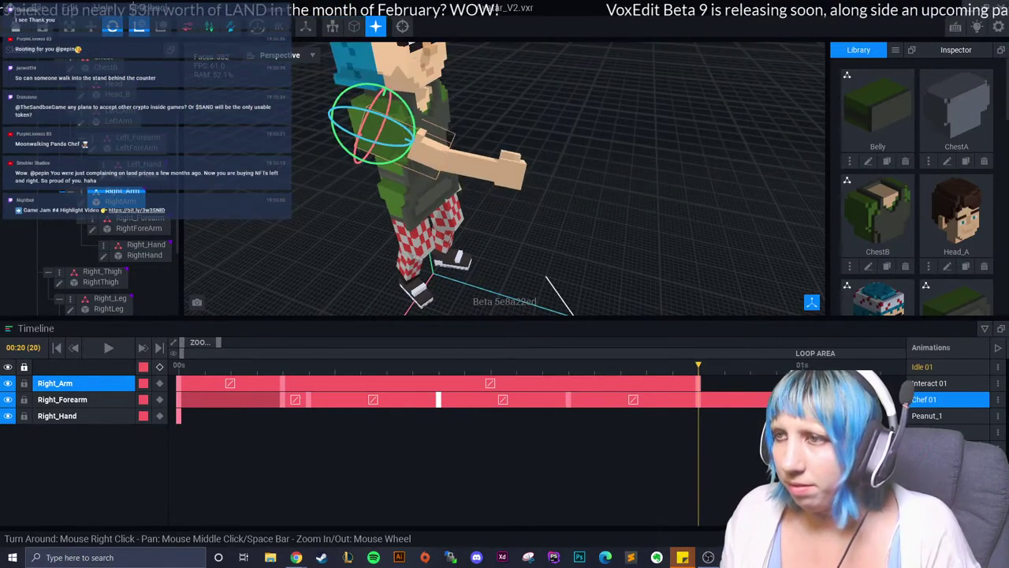
pyautogui.press('Left')
pyautogui.press('space')
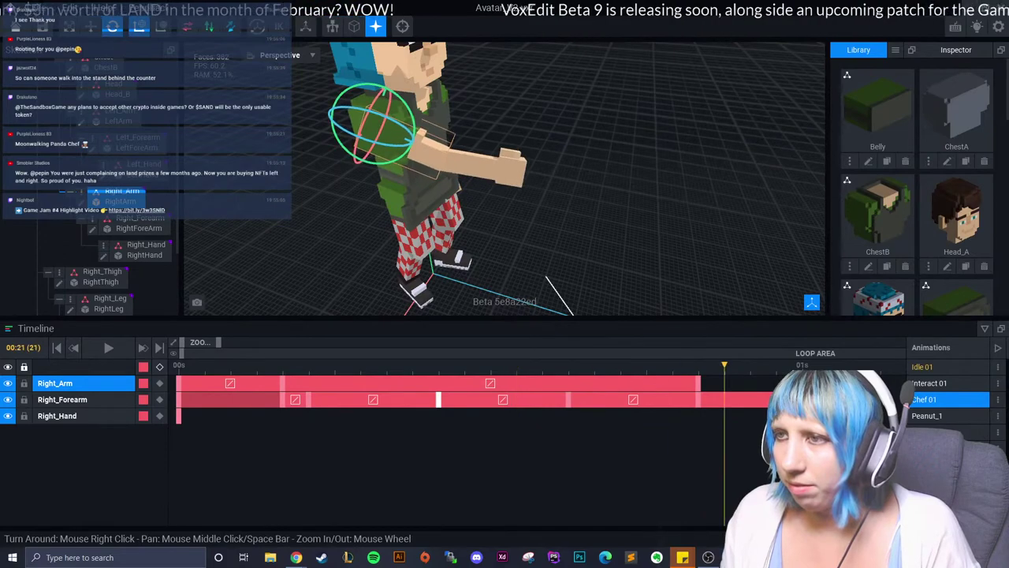
pyautogui.press('space')
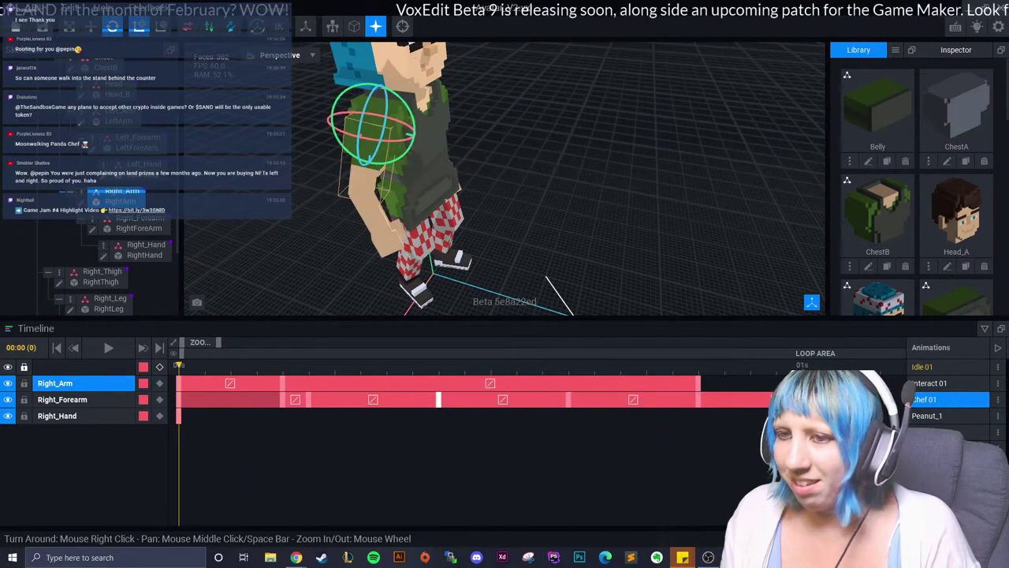
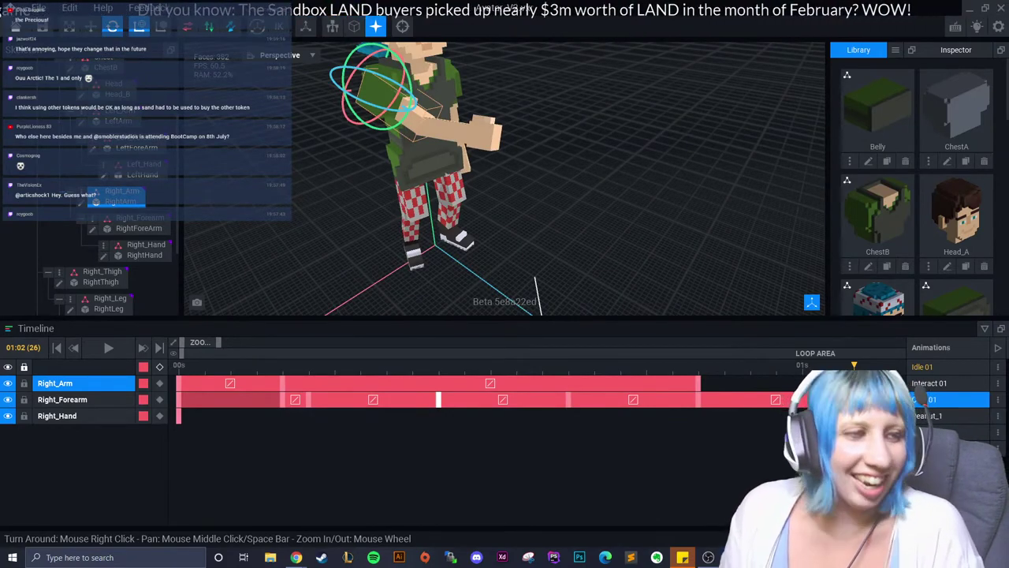
# Orbit around the chef and select the Head bone so its Chef 01 track appears.
pyautogui.scroll(5, 473, 178)
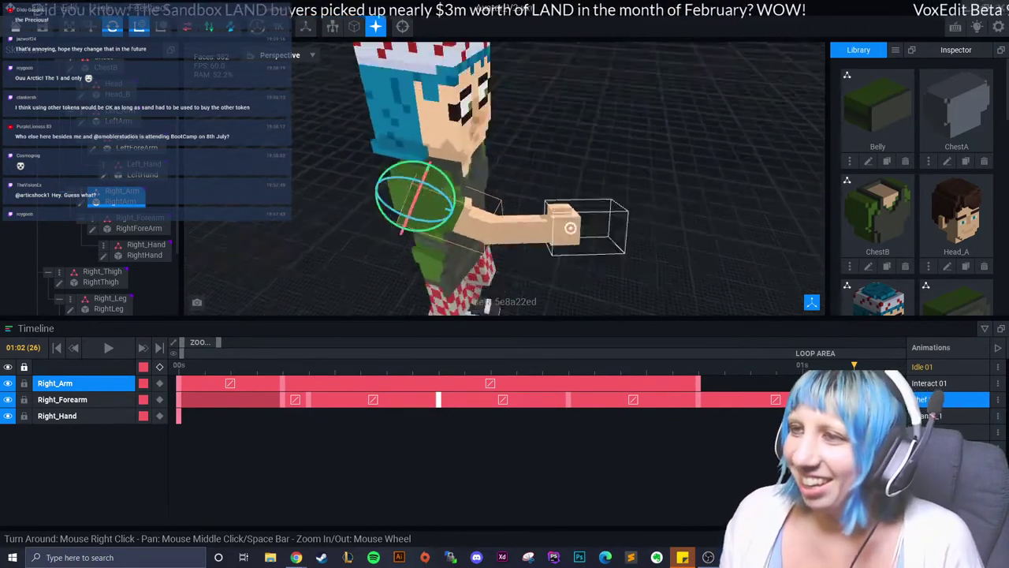
pyautogui.scroll(-3, 567, 310)
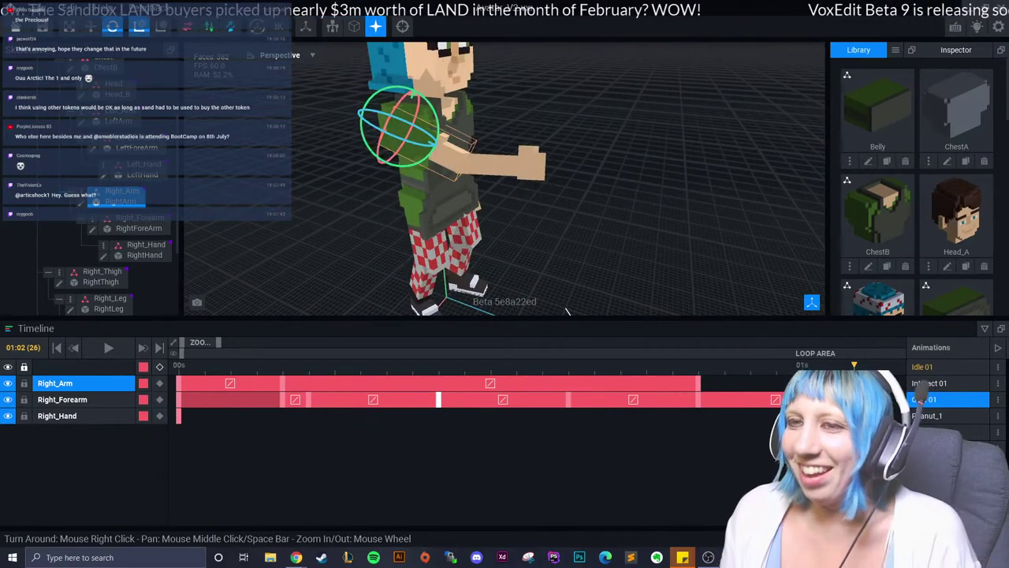
pyautogui.scroll(2, 567, 310)
pyautogui.scroll(2, 566, 310)
pyautogui.scroll(1, 567, 309)
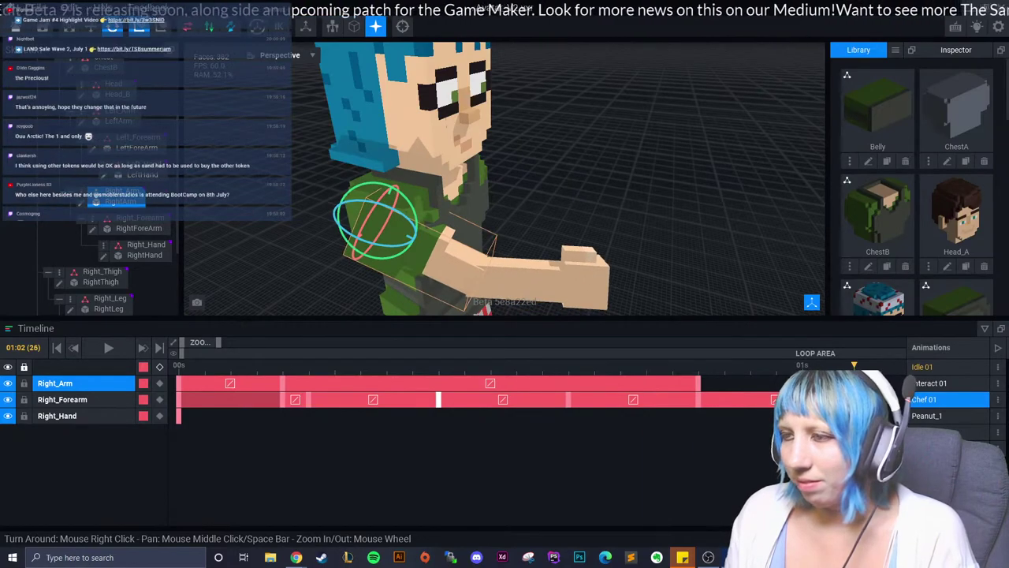
pyautogui.moveTo(584, 236); pyautogui.dragTo(505, 236, button='right')
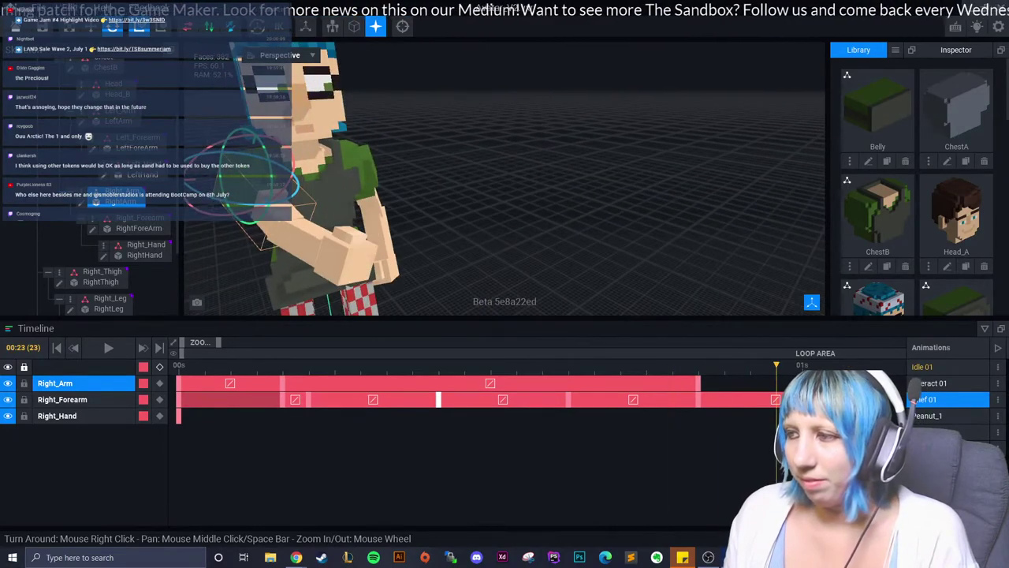
pyautogui.moveTo(505, 237); pyautogui.dragTo(473, 237, button='right')
pyautogui.moveTo(261, 229)
pyautogui.mouseDown()
pyautogui.moveTo(298, 173)
pyautogui.moveTo(305, 194)
pyautogui.mouseUp()
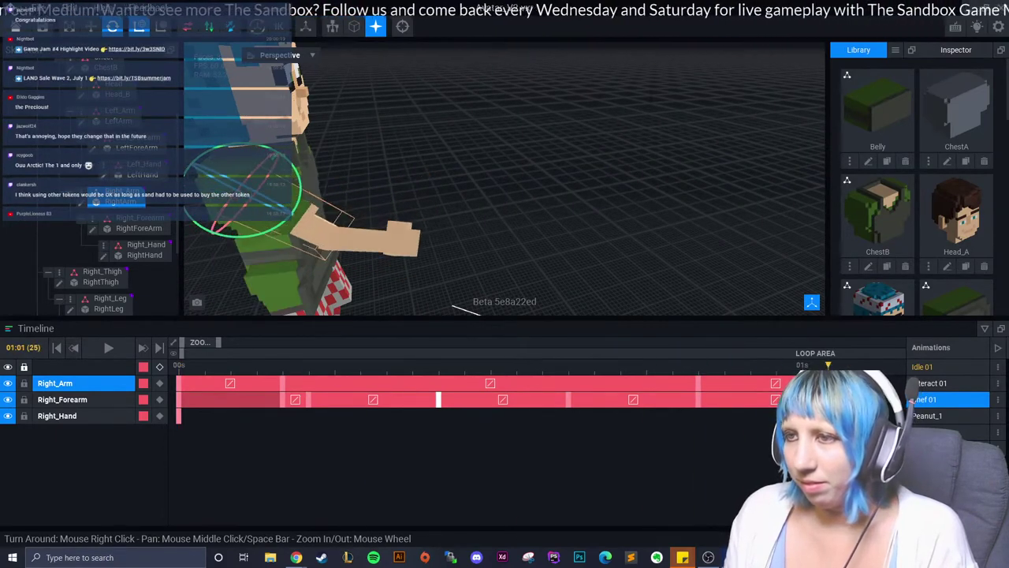
pyautogui.moveTo(441, 205); pyautogui.dragTo(479, 214, button='right')
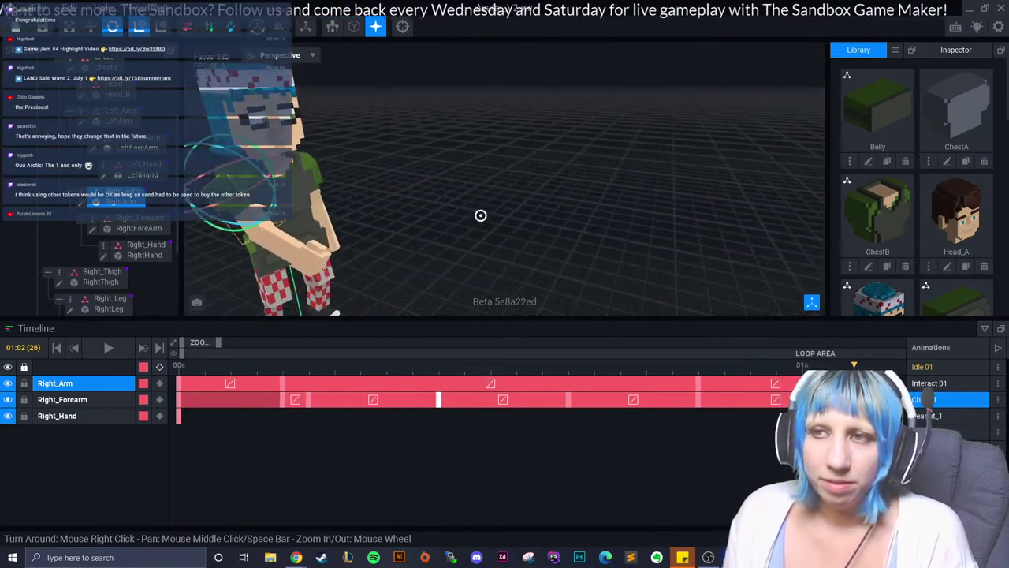
pyautogui.click(260, 118)
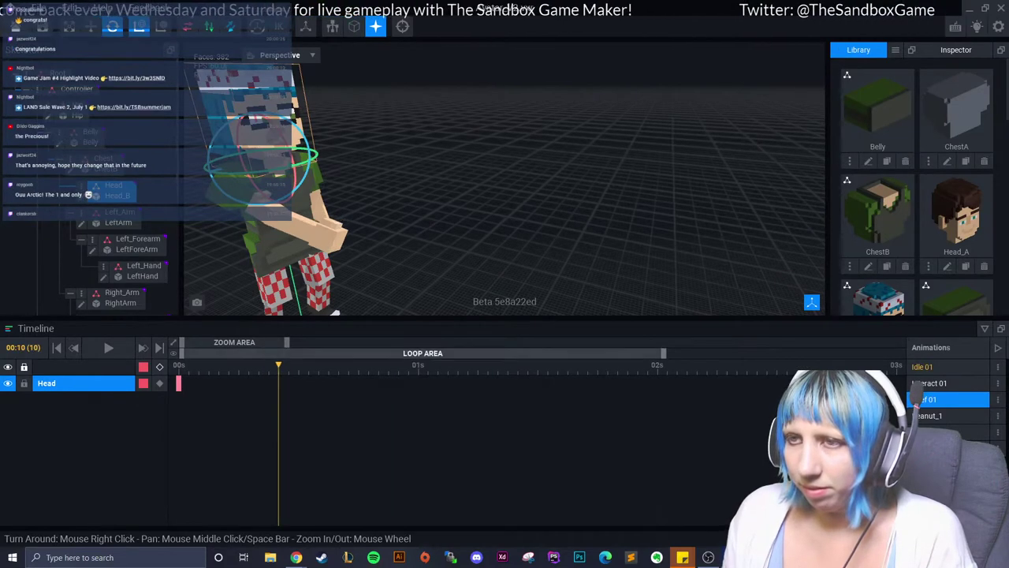
# Key the Head at frame 8, turn it right at frame 17, and adjust it at frame 22.
pyautogui.press('f')
pyautogui.press('Left')
pyautogui.press('Left')
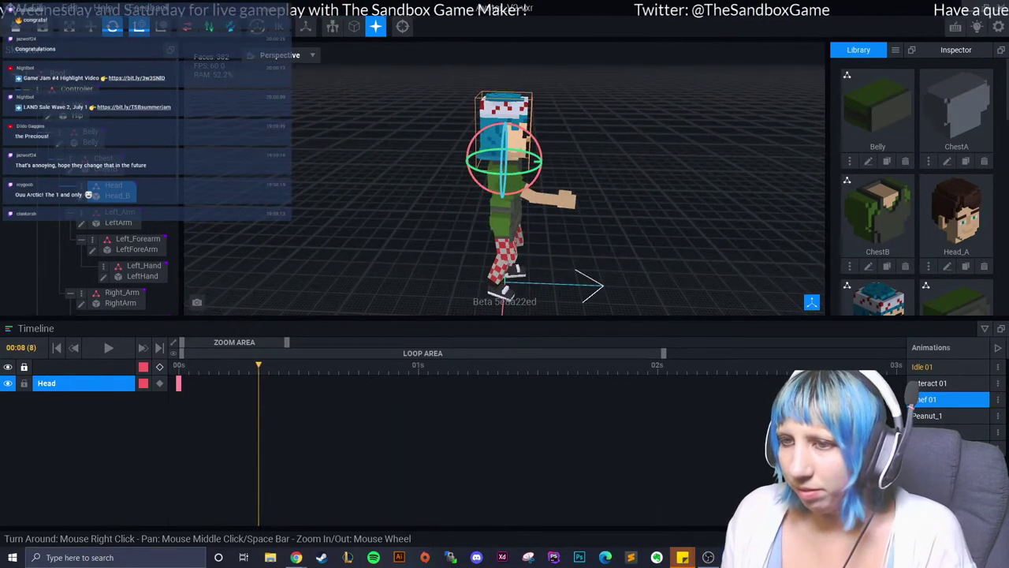
pyautogui.click(505, 150)
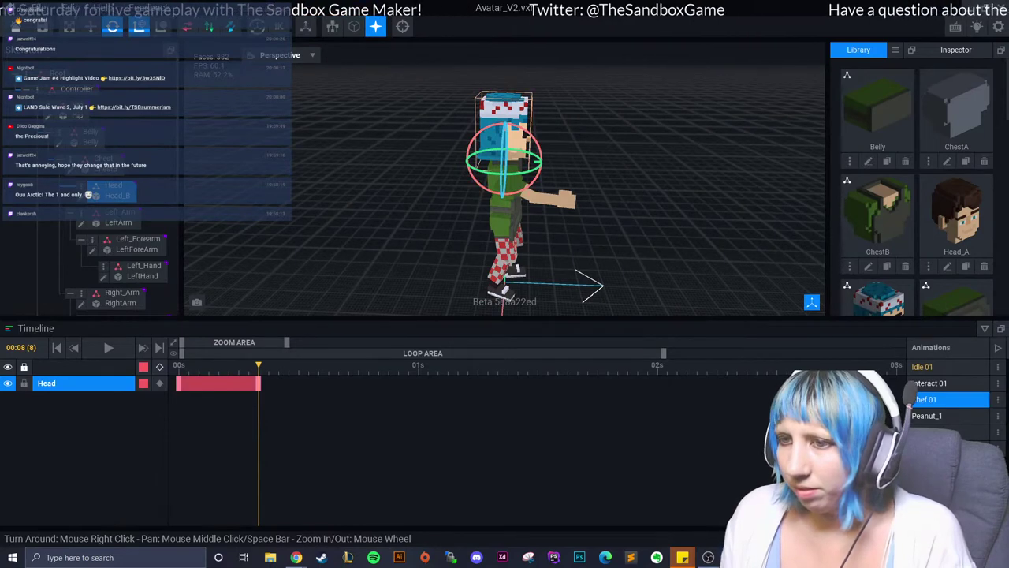
pyautogui.press('Right')
pyautogui.press('Right')
pyautogui.press('Right')
pyautogui.press('Right')
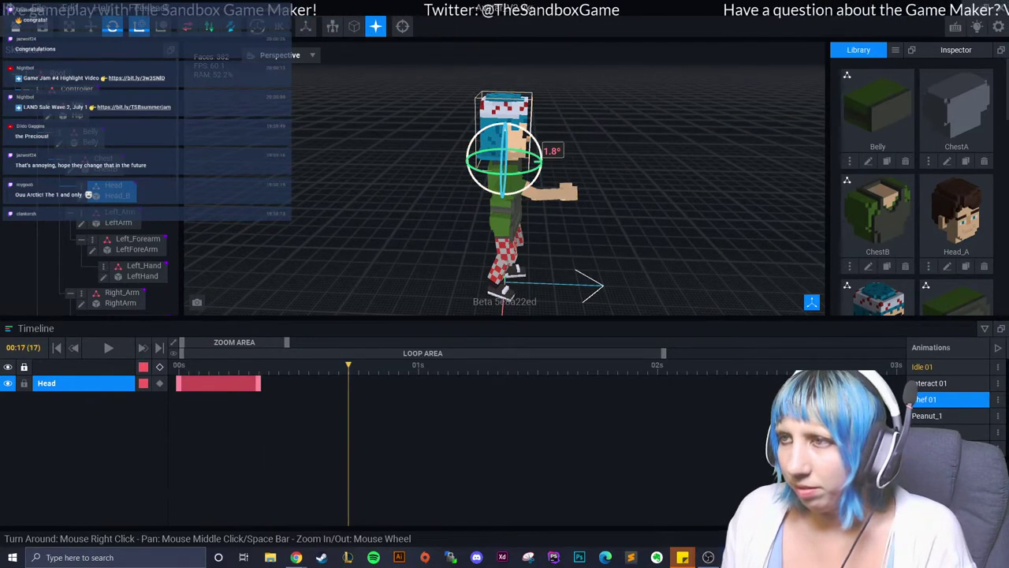
pyautogui.moveTo(505, 126); pyautogui.dragTo(528, 149)
pyautogui.press('space')
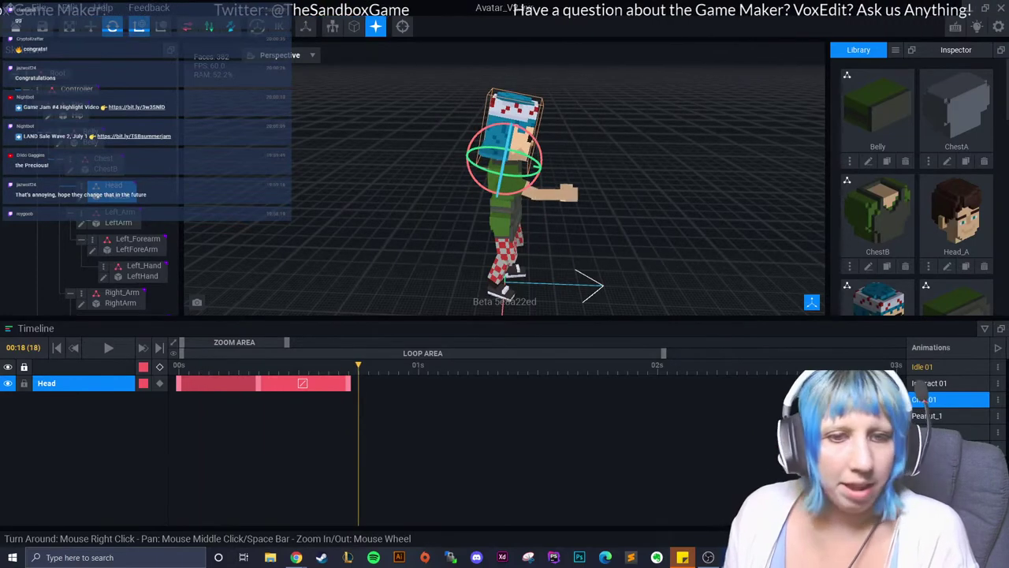
pyautogui.press('Right')
pyautogui.press('Right')
pyautogui.press('Right')
pyautogui.press('Right')
pyautogui.press('Right')
pyautogui.press('Right')
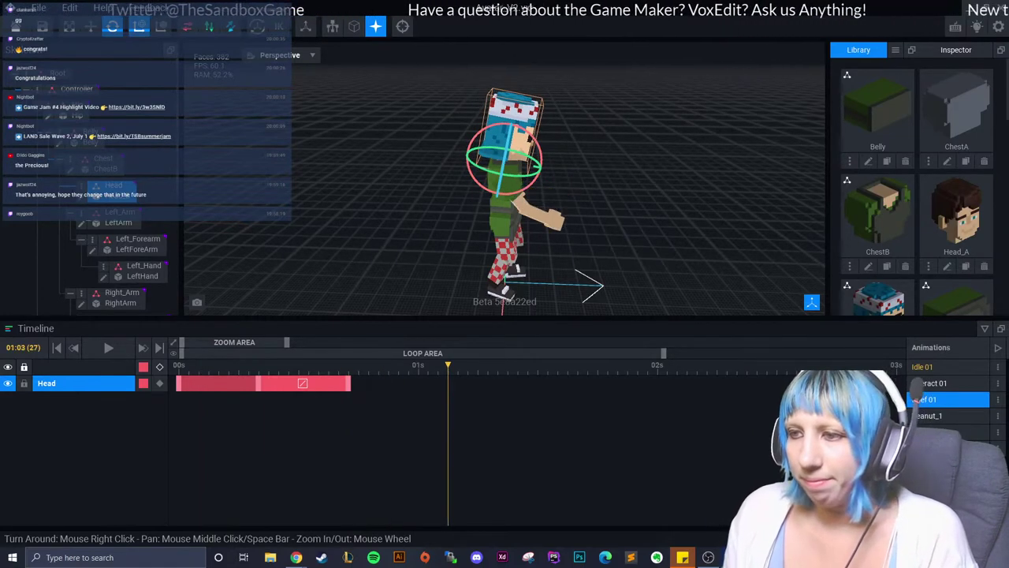
pyautogui.moveTo(541, 158)
pyautogui.mouseDown()
pyautogui.moveTo(527, 135)
pyautogui.moveTo(520, 146)
pyautogui.mouseUp()
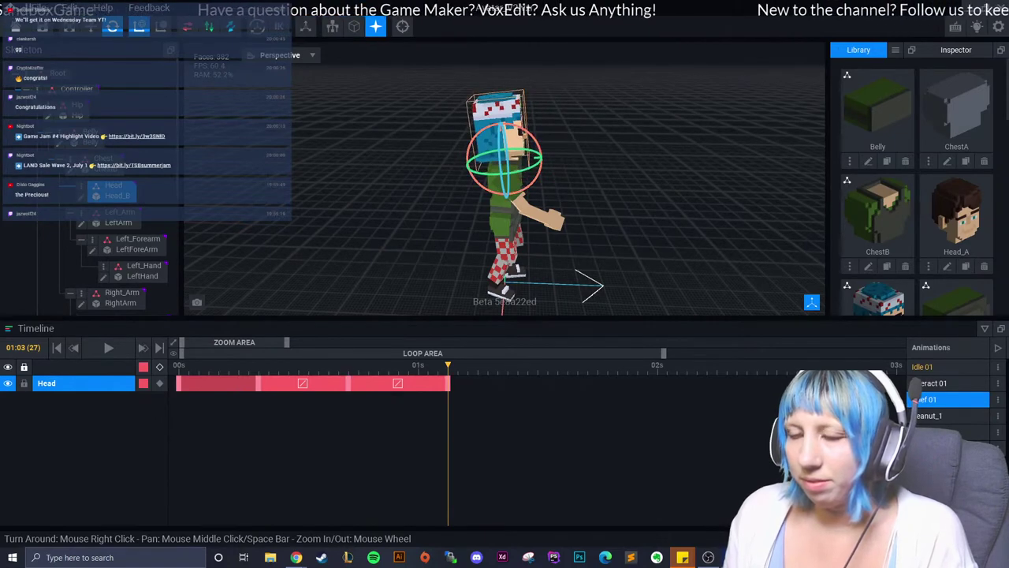
# Review the head motion and shift the head's last keyframe later, past frame 27.
pyautogui.moveTo(448, 365)
pyautogui.mouseDown()
pyautogui.moveTo(399, 365)
pyautogui.moveTo(439, 365)
pyautogui.mouseUp()
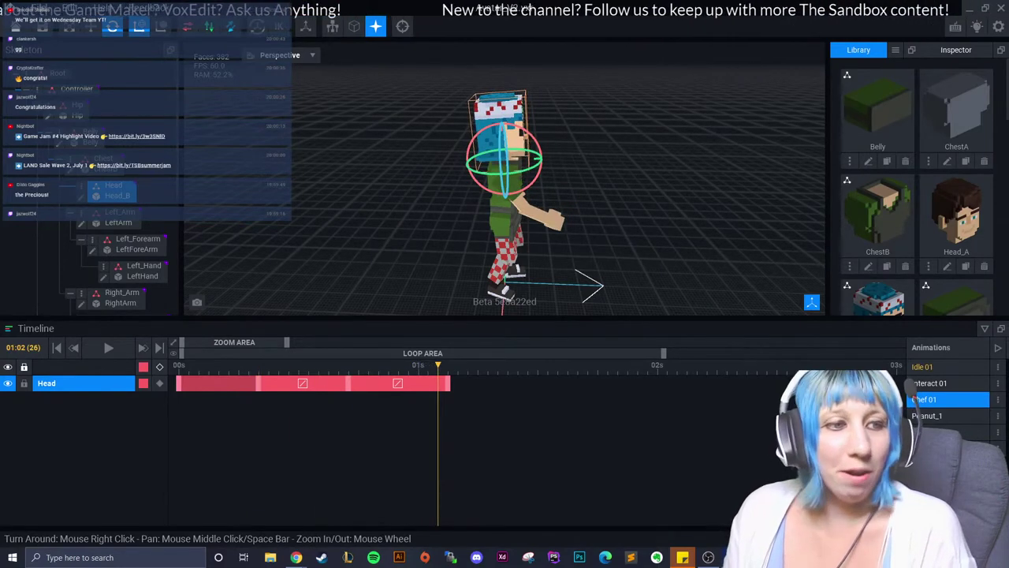
pyautogui.moveTo(505, 197); pyautogui.dragTo(473, 197, button='right')
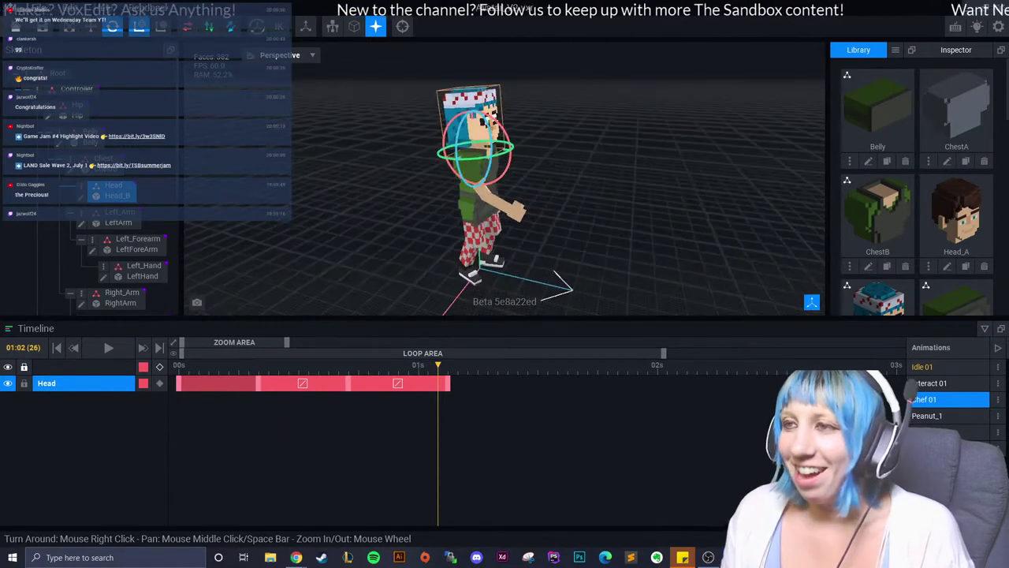
pyautogui.scroll(3, 504, 178)
pyautogui.moveTo(438, 365); pyautogui.dragTo(448, 365)
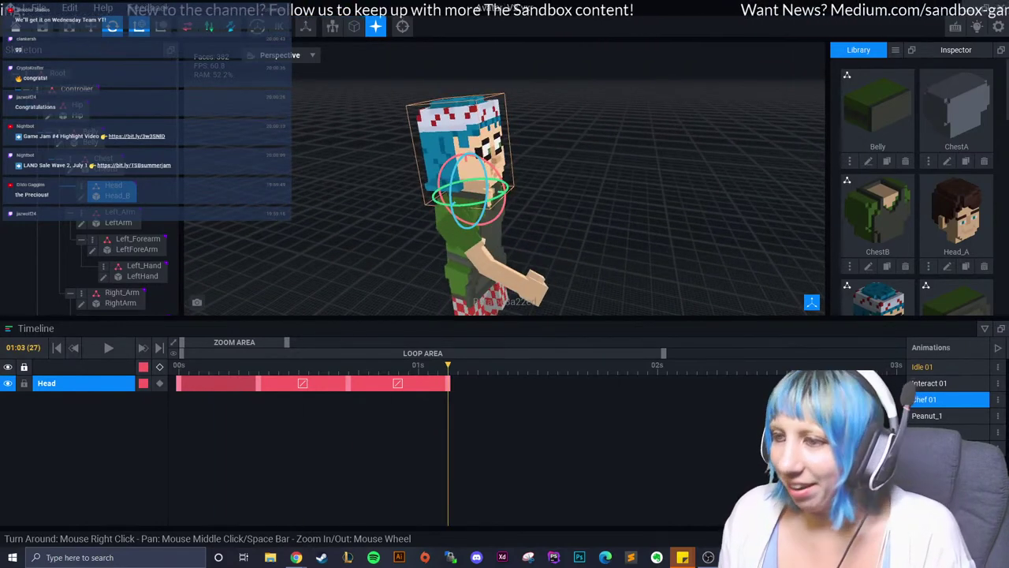
pyautogui.moveTo(449, 383); pyautogui.dragTo(478, 384)
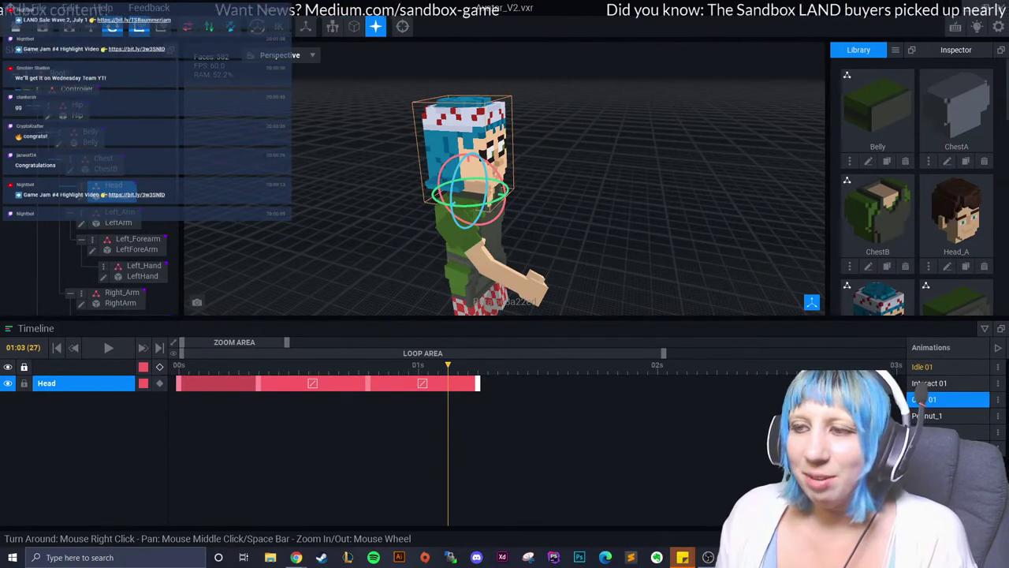
# Tilt the head 15.3° to key the final pose at frame 38, then review it.
pyautogui.moveTo(448, 365); pyautogui.dragTo(557, 365)
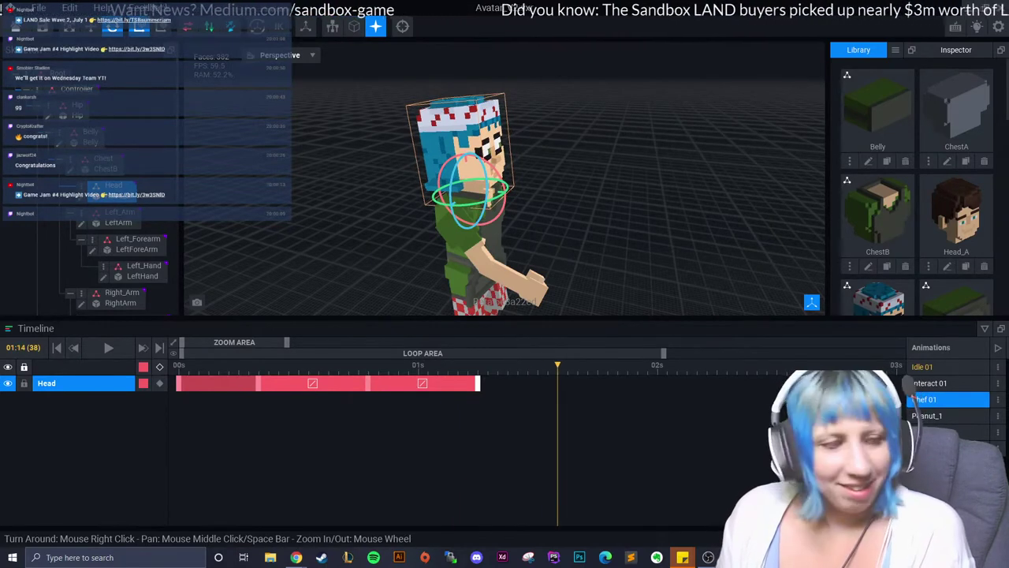
pyautogui.moveTo(489, 252); pyautogui.dragTo(536, 251, button='right')
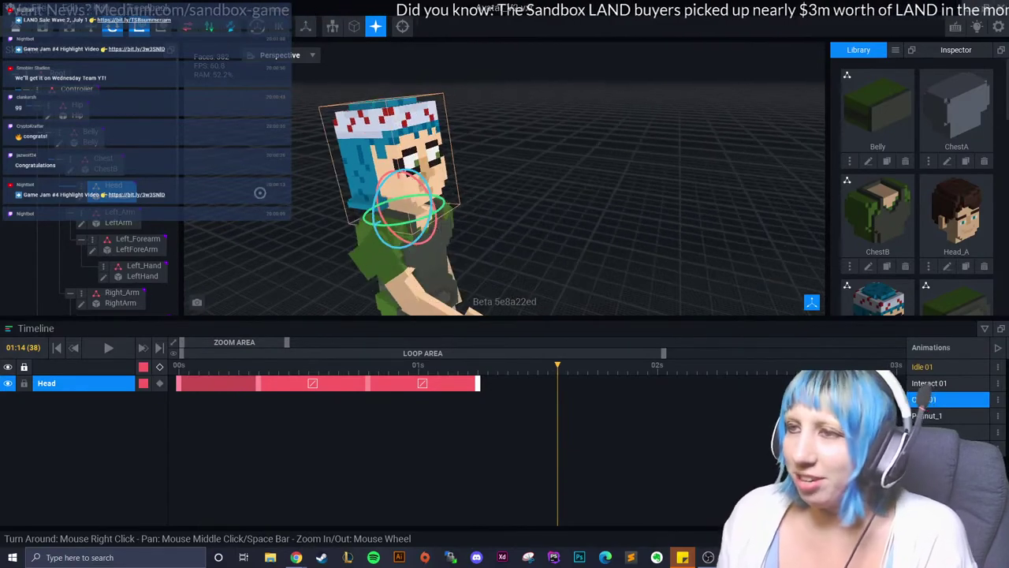
pyautogui.scroll(2, 535, 251)
pyautogui.scroll(1, 536, 251)
pyautogui.scroll(2, 536, 251)
pyautogui.scroll(1, 536, 252)
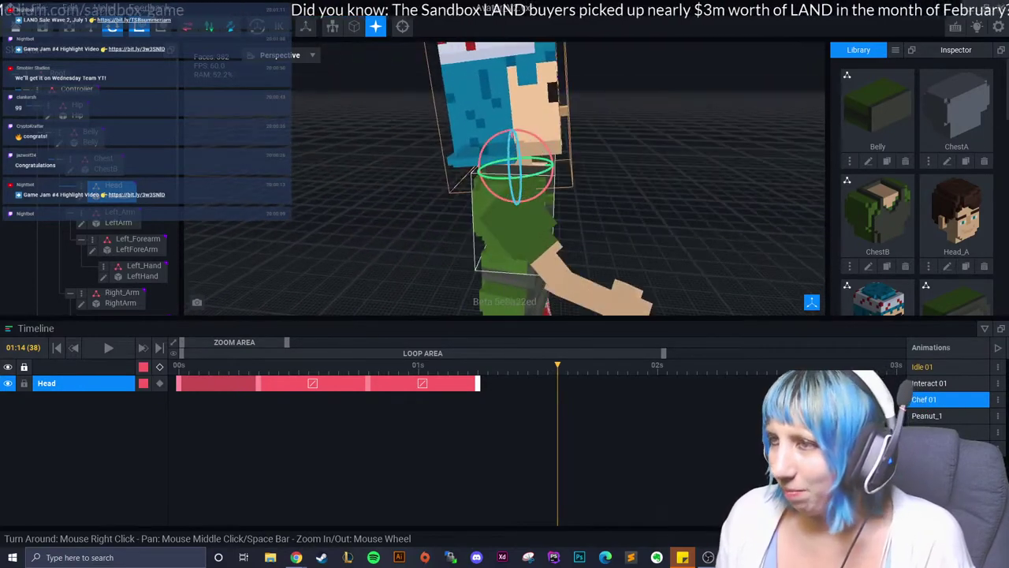
pyautogui.moveTo(520, 185); pyautogui.dragTo(556, 167)
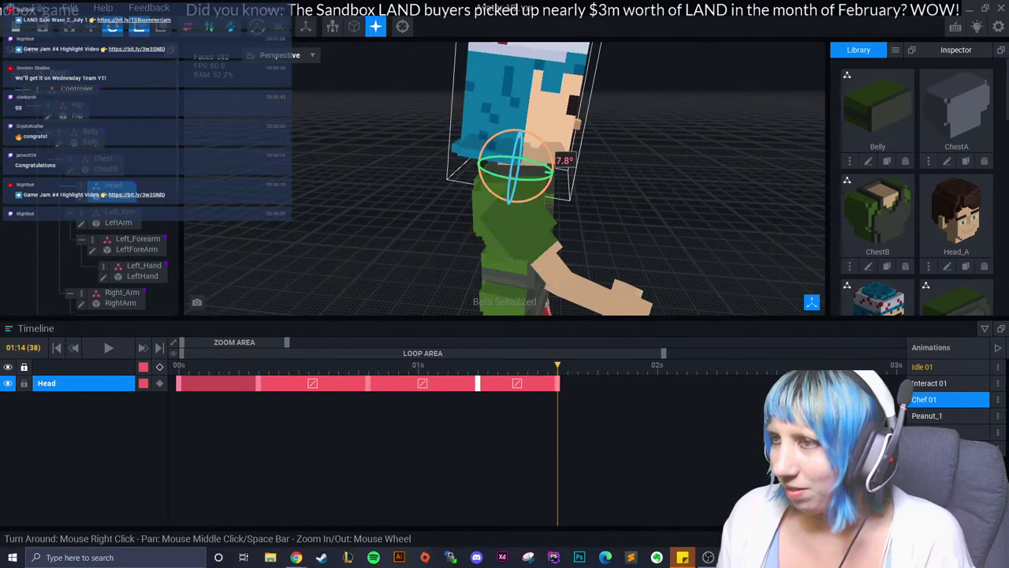
pyautogui.moveTo(558, 366)
pyautogui.mouseDown()
pyautogui.moveTo(189, 366)
pyautogui.moveTo(598, 365)
pyautogui.moveTo(209, 365)
pyautogui.moveTo(547, 365)
pyautogui.mouseUp()
pyautogui.scroll(-5, 505, 181)
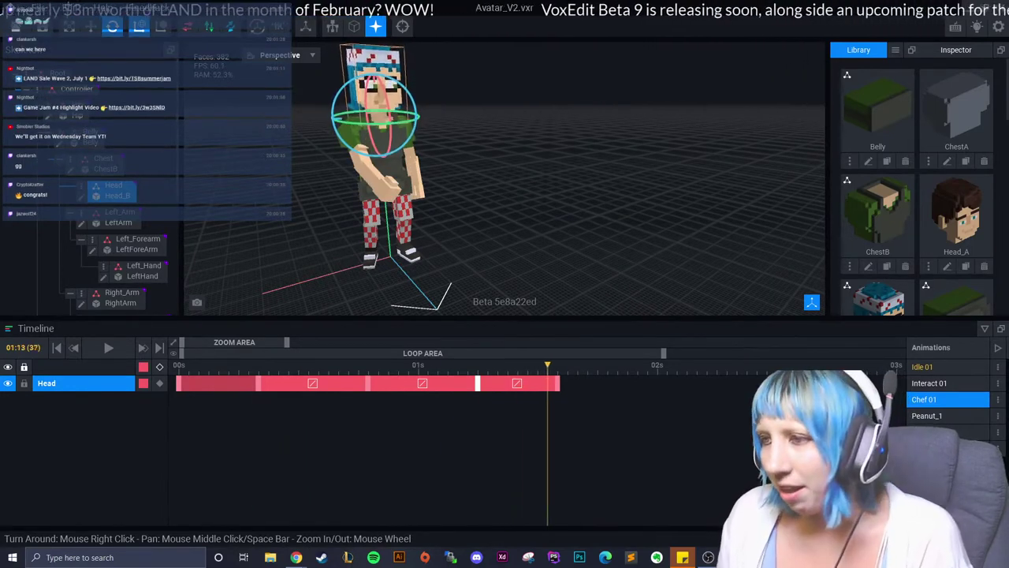
pyautogui.scroll(3, 378, 157)
pyautogui.click(372, 164)
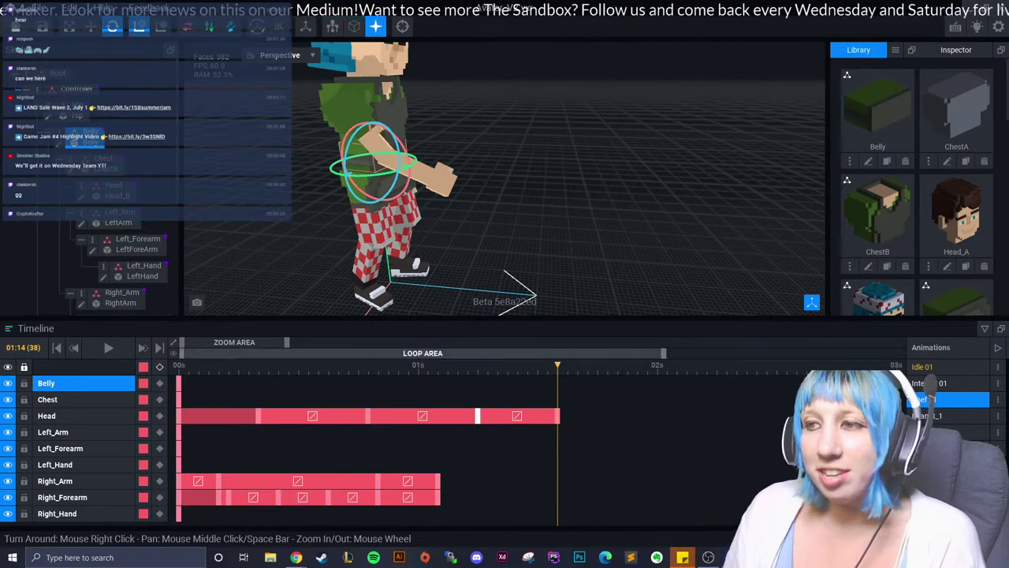
# Key the Belly at frame 19 and rotate it for a key at frame 32.
pyautogui.press('Left')
pyautogui.press('Left')
pyautogui.press('Left')
pyautogui.press('Left')
pyautogui.press('Left')
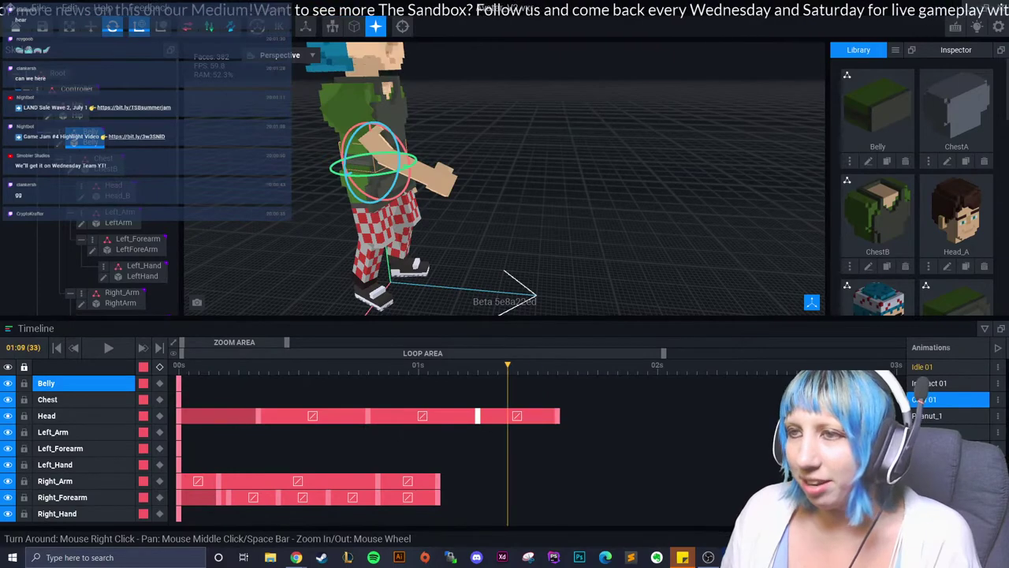
pyautogui.press('Left')
pyautogui.press('Left')
pyautogui.press('Left')
pyautogui.press('Left')
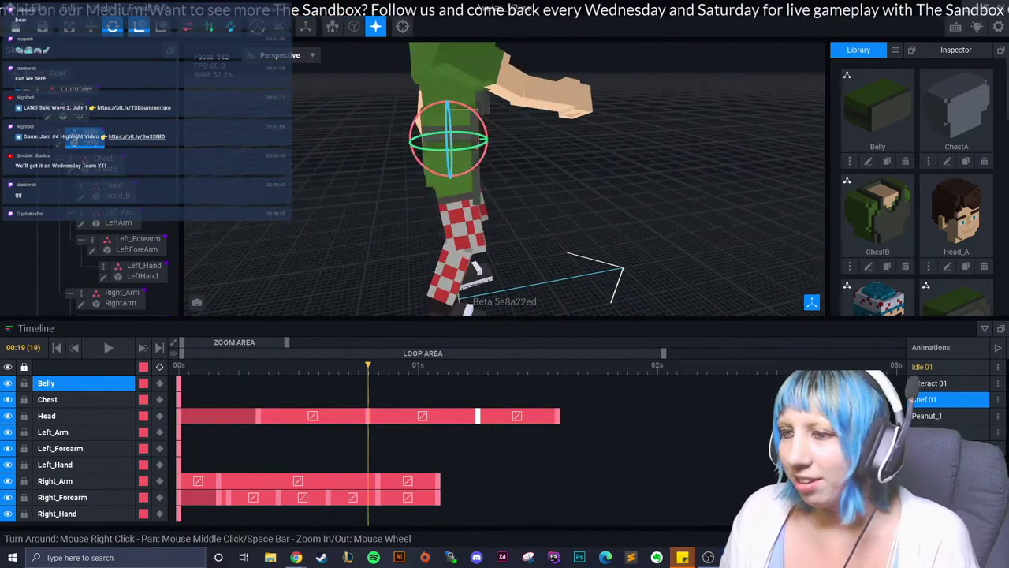
pyautogui.press('Down')
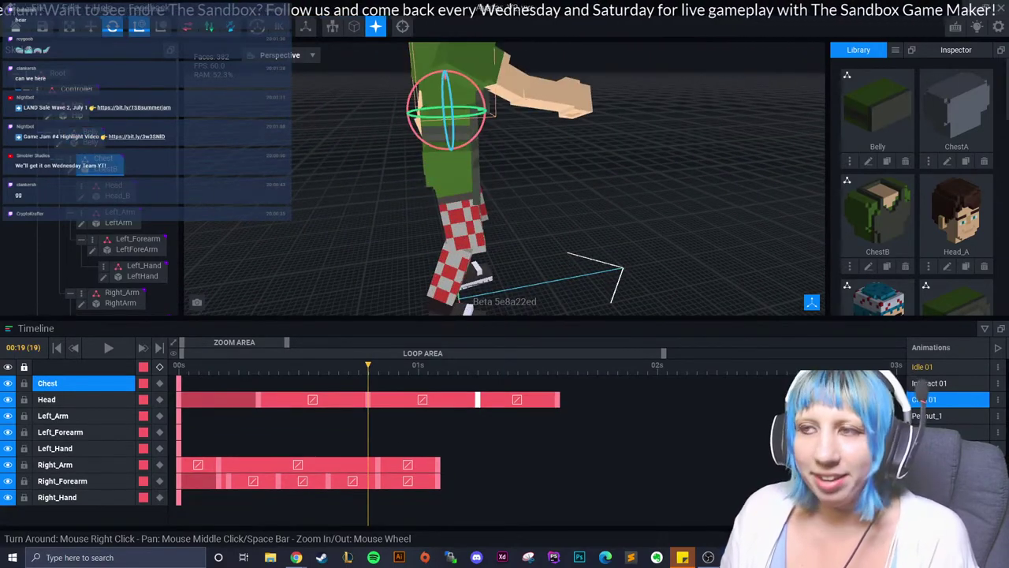
pyautogui.press('Up')
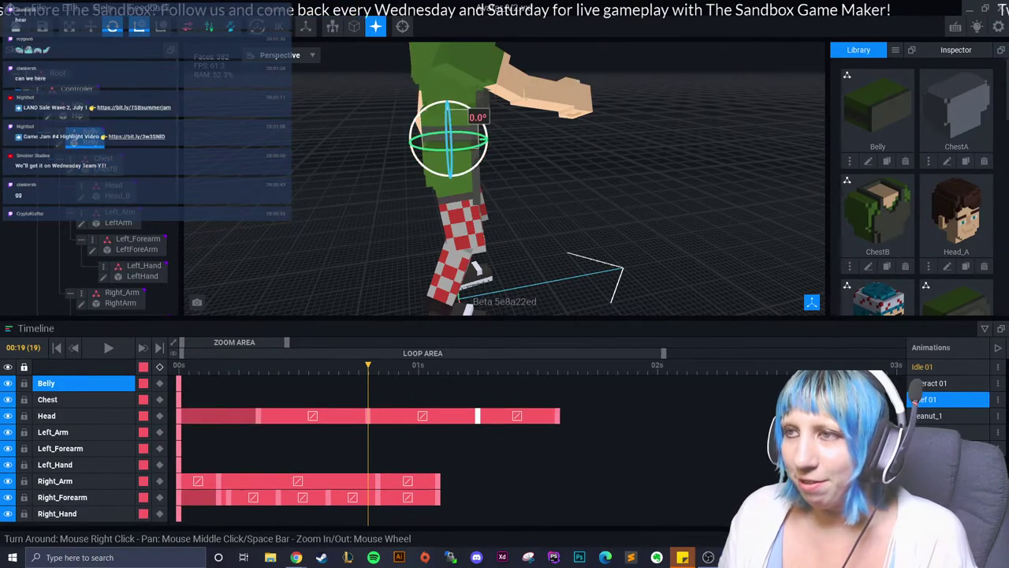
pyautogui.press('k')
pyautogui.press('Right')
pyautogui.press('Right')
pyautogui.press('Right')
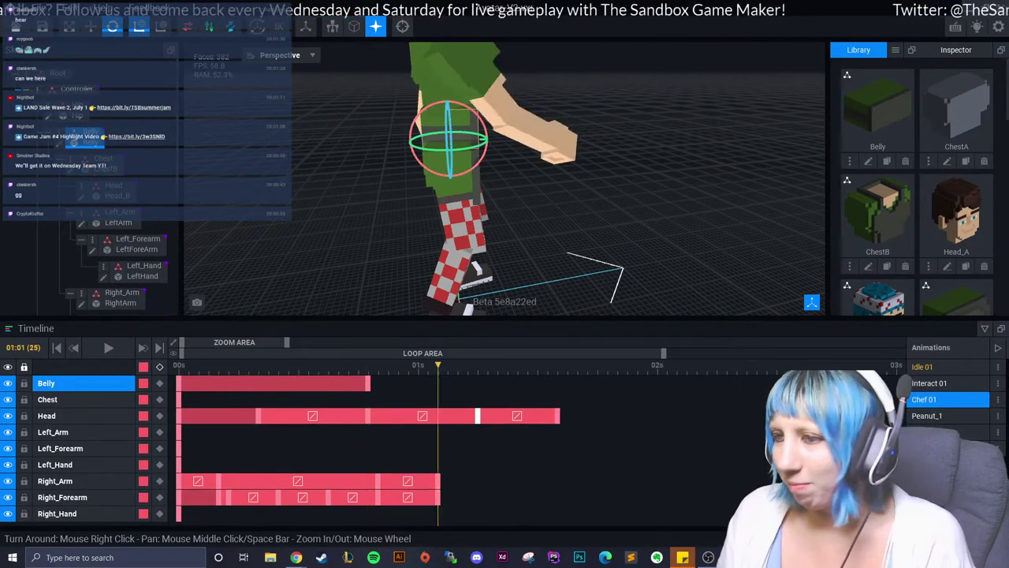
pyautogui.press('Right')
pyautogui.press('Right')
pyautogui.press('Right')
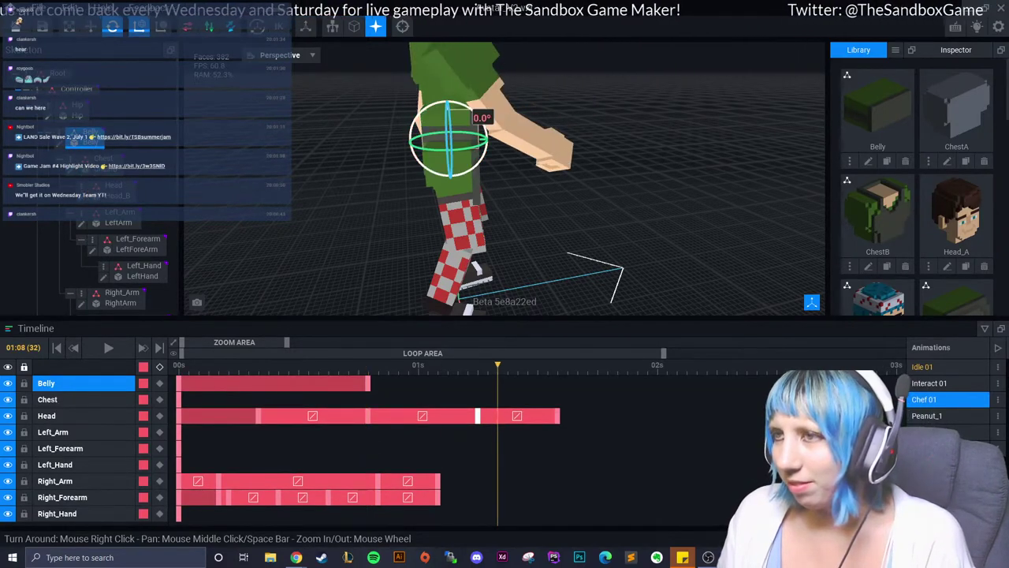
pyautogui.moveTo(477, 119); pyautogui.dragTo(465, 163)
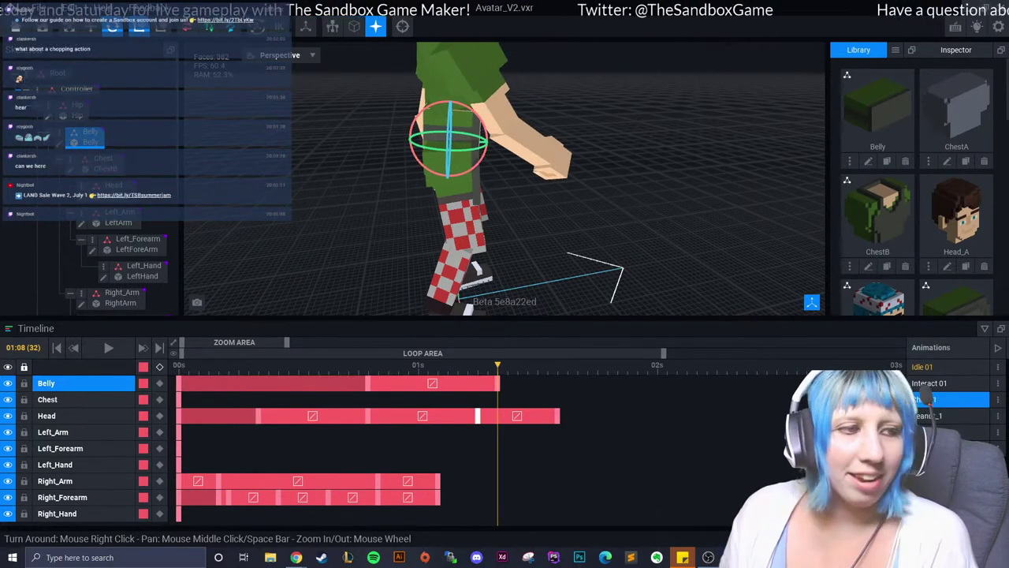
pyautogui.press('space')
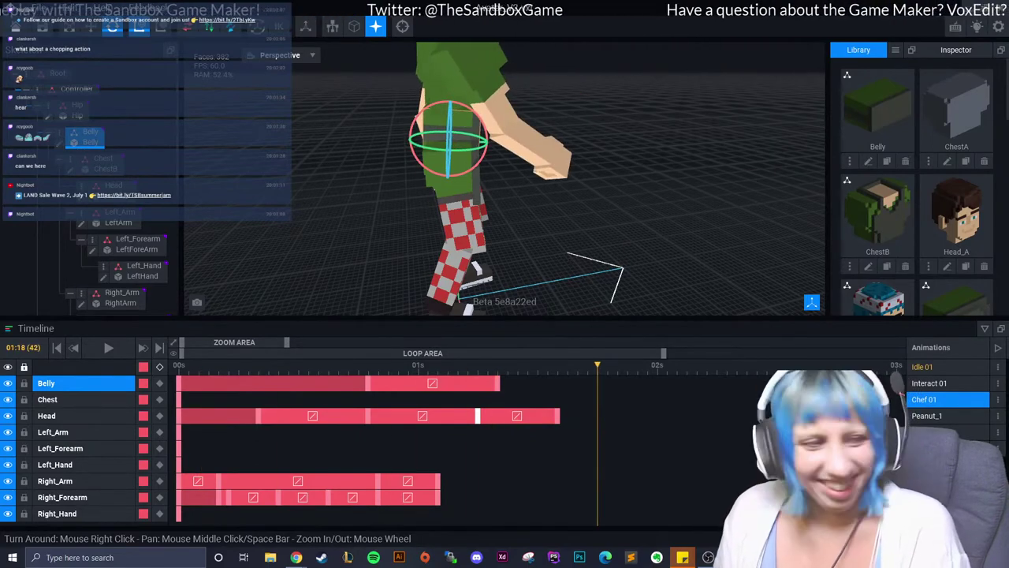
# Rotate the Belly about 4.7° to key frame 42.
pyautogui.moveTo(426, 188); pyautogui.dragTo(442, 188, button='right')
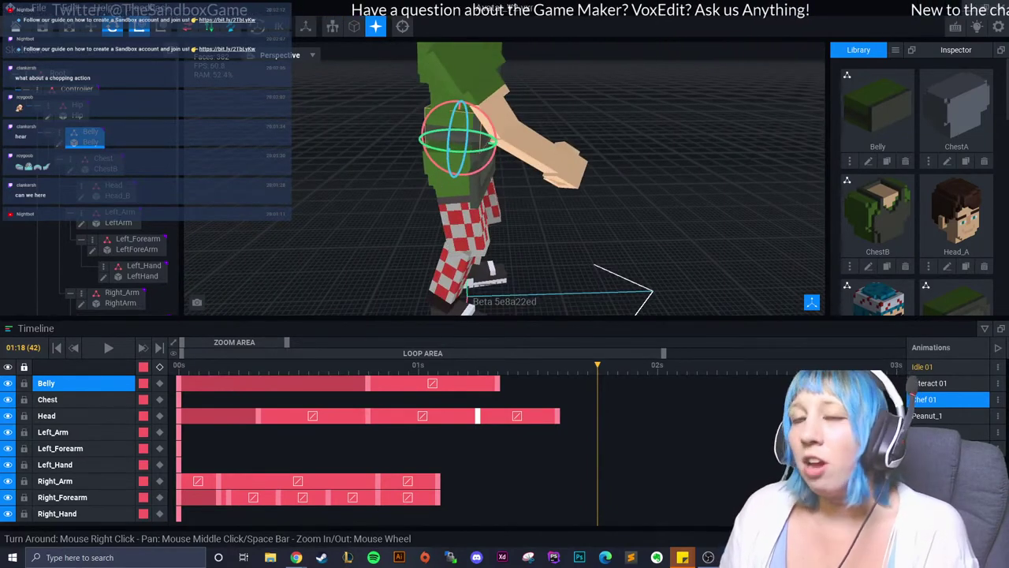
pyautogui.moveTo(441, 188); pyautogui.dragTo(487, 107, button='right')
pyautogui.moveTo(487, 106); pyautogui.dragTo(505, 126)
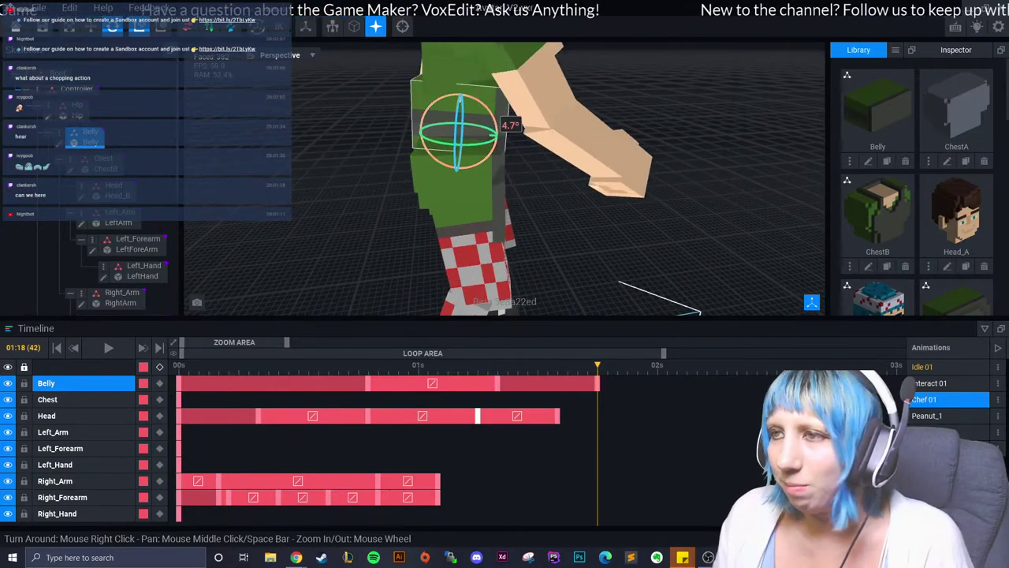
pyautogui.moveTo(359, 365); pyautogui.dragTo(209, 365)
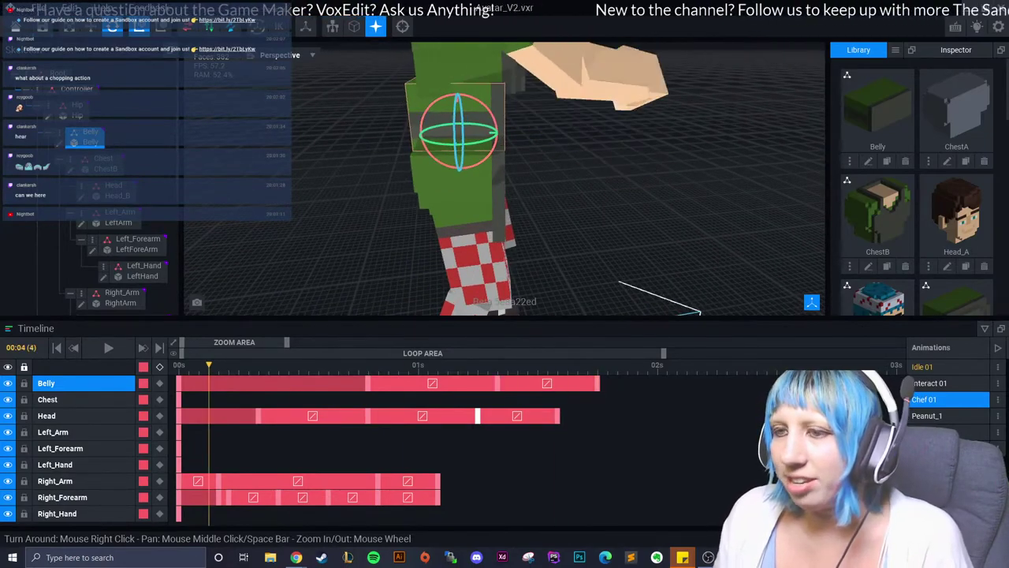
pyautogui.scroll(-2, 505, 178)
pyautogui.scroll(-3, 505, 177)
pyautogui.scroll(-2, 505, 178)
pyautogui.scroll(-2, 505, 178)
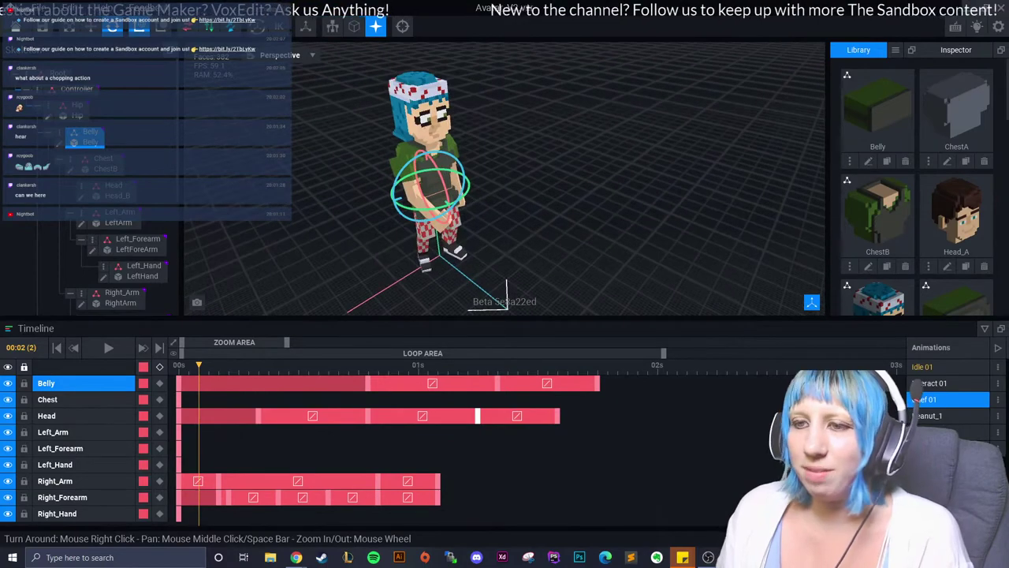
# Play back the Chef 01 animation and watch the chef from the side.
pyautogui.click(108, 348)
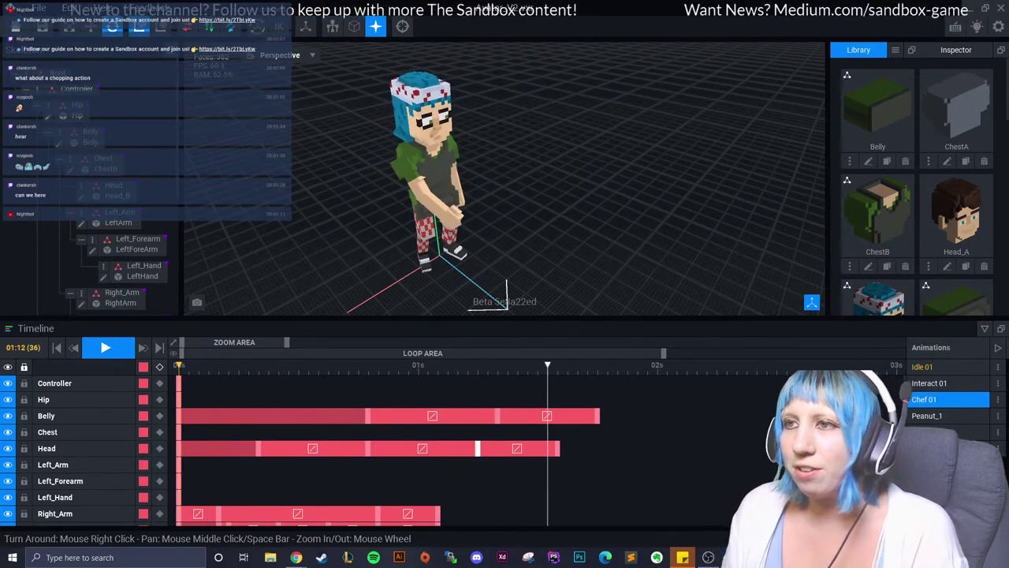
pyautogui.scroll(3, 395, 181)
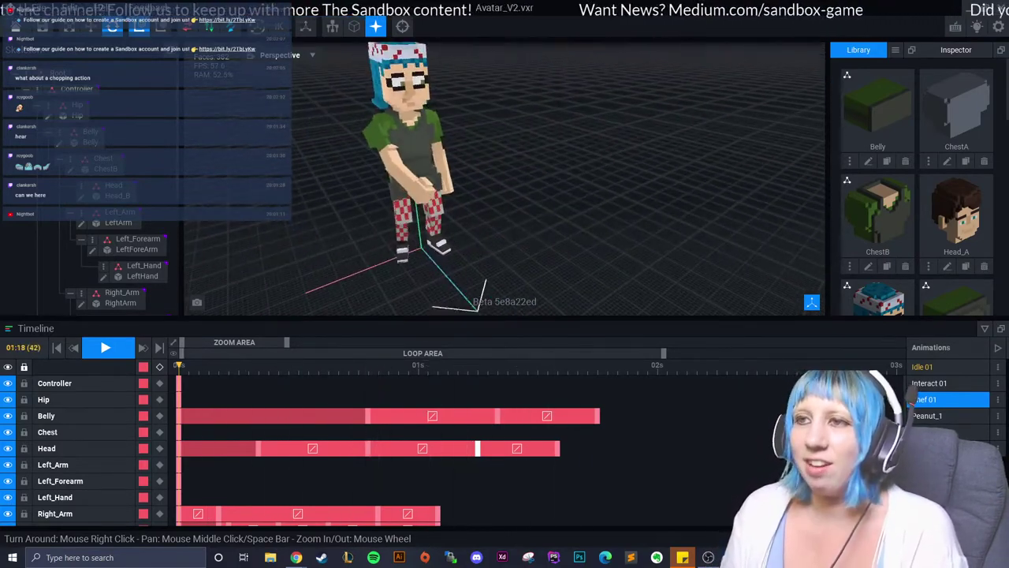
pyautogui.moveTo(472, 307); pyautogui.dragTo(513, 236, button='right')
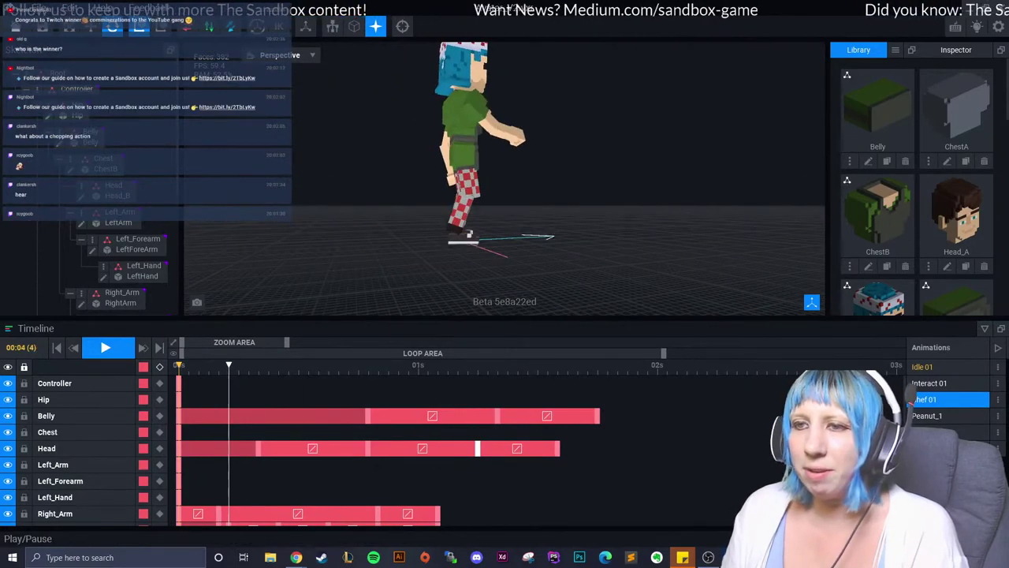
pyautogui.click(445, 221)
# Rotate the right thigh at frame 15 as a trial pose.
pyautogui.scroll(3, 536, 213)
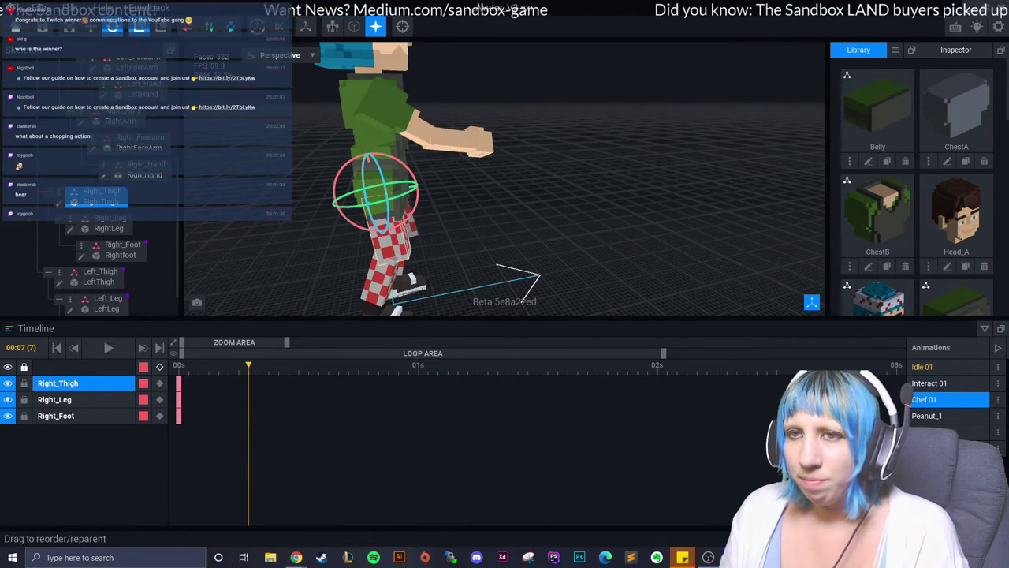
pyautogui.scroll(2, 118, 236)
pyautogui.scroll(2, 118, 236)
pyautogui.scroll(2, 119, 237)
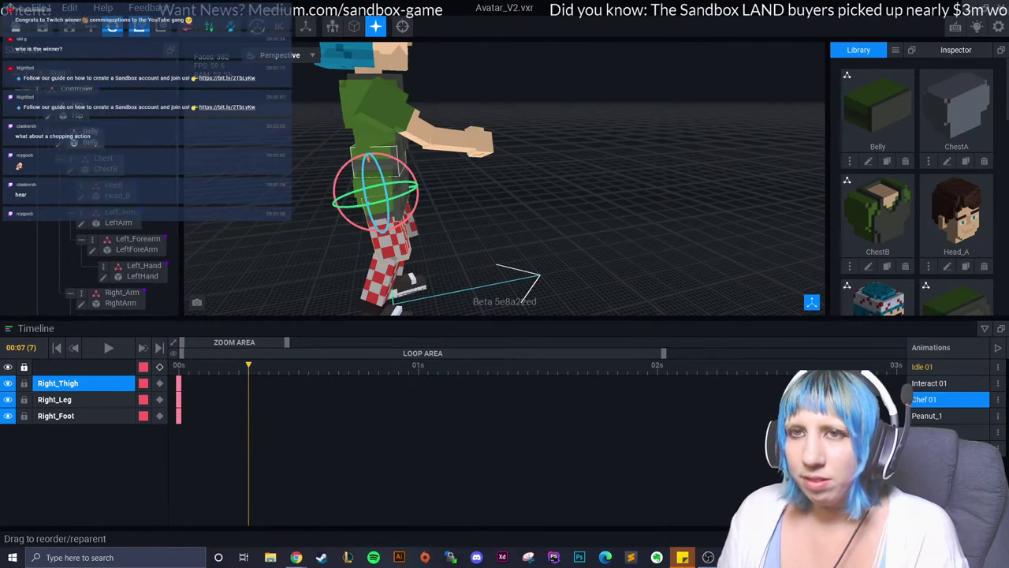
pyautogui.moveTo(473, 234); pyautogui.dragTo(450, 234, button='right')
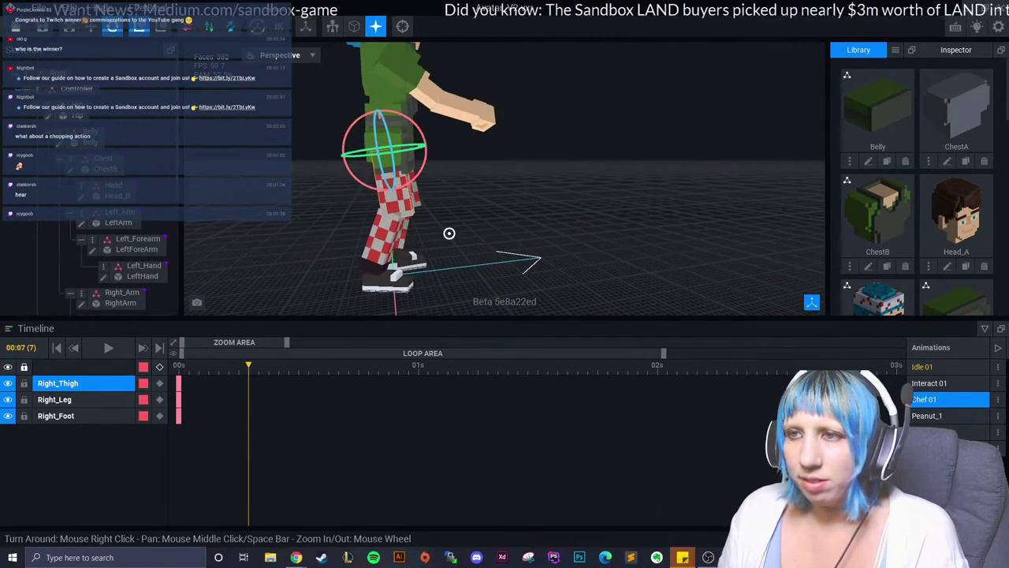
pyautogui.click(208, 364)
pyautogui.moveTo(208, 364); pyautogui.dragTo(328, 364)
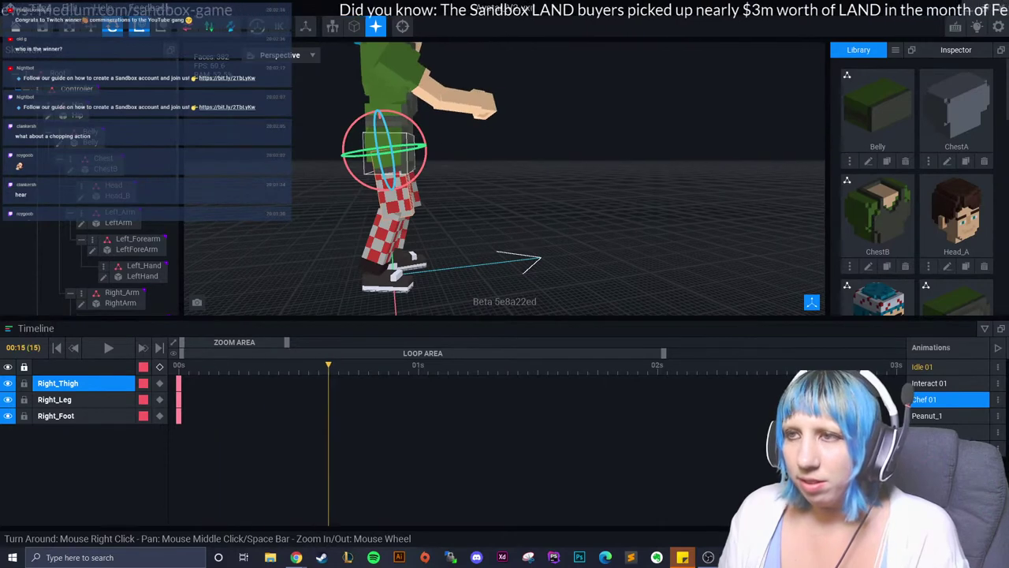
pyautogui.moveTo(422, 143); pyautogui.dragTo(426, 139)
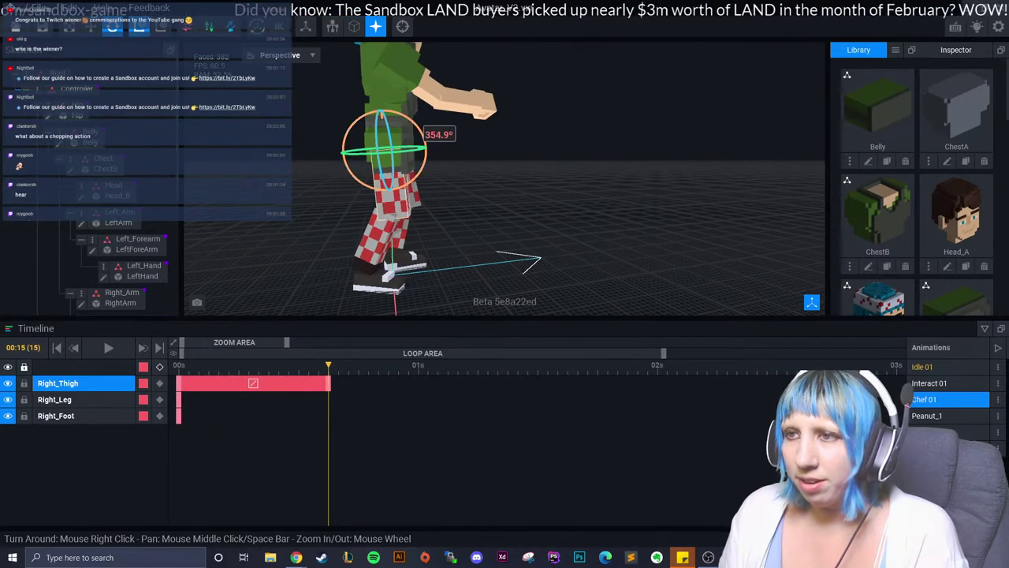
# Select the Hip bone and give it a keyframe at frame 14.
pyautogui.moveTo(328, 364); pyautogui.dragTo(317, 365)
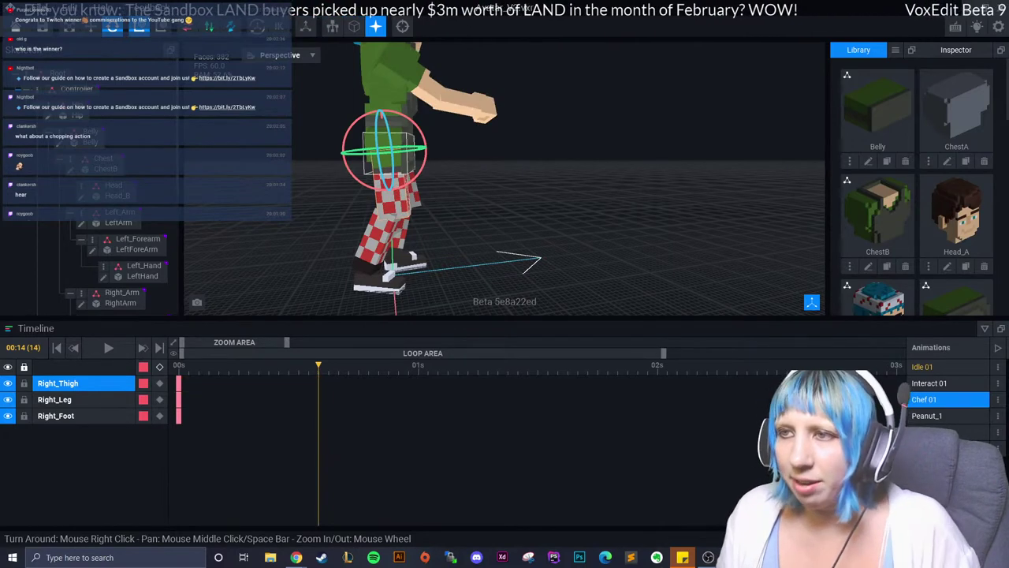
pyautogui.click(388, 158)
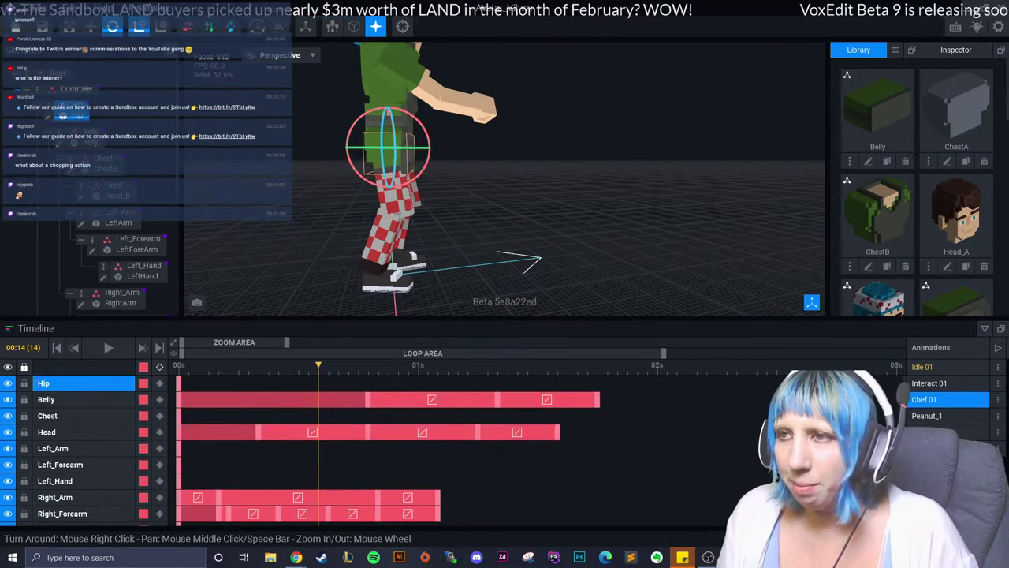
pyautogui.click(159, 383)
pyautogui.click(418, 365)
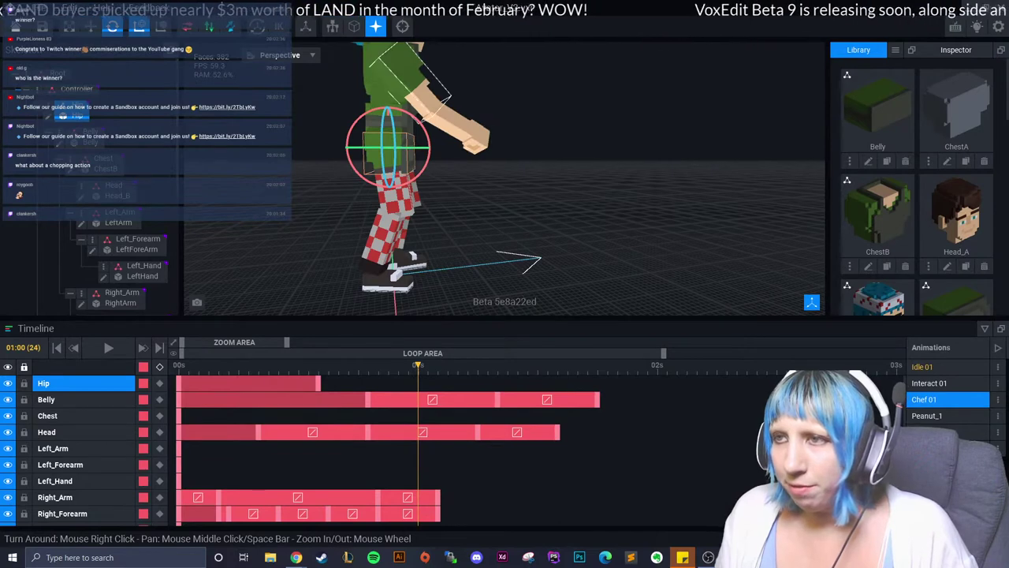
# Rotate the Hip 2° at frame 24, then delete the Hip keyframes.
pyautogui.moveTo(429, 150); pyautogui.dragTo(433, 141)
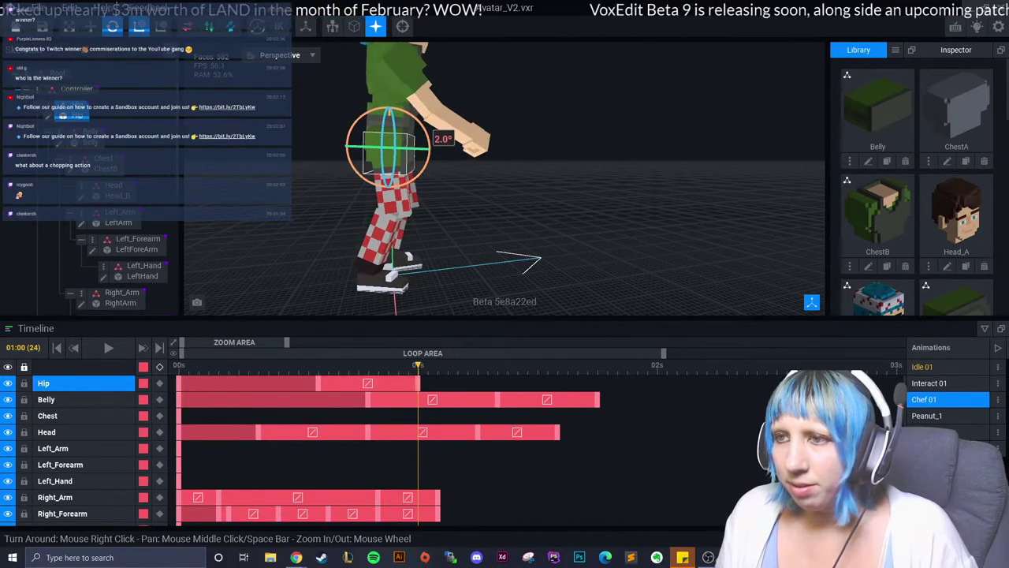
pyautogui.moveTo(432, 141); pyautogui.dragTo(435, 143)
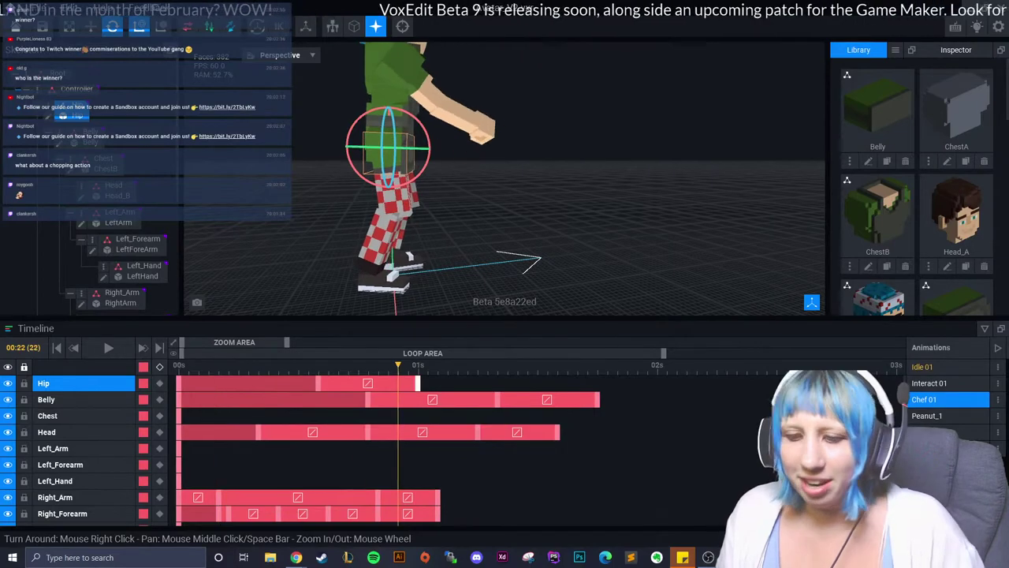
pyautogui.press('Delete')
pyautogui.press('Delete')
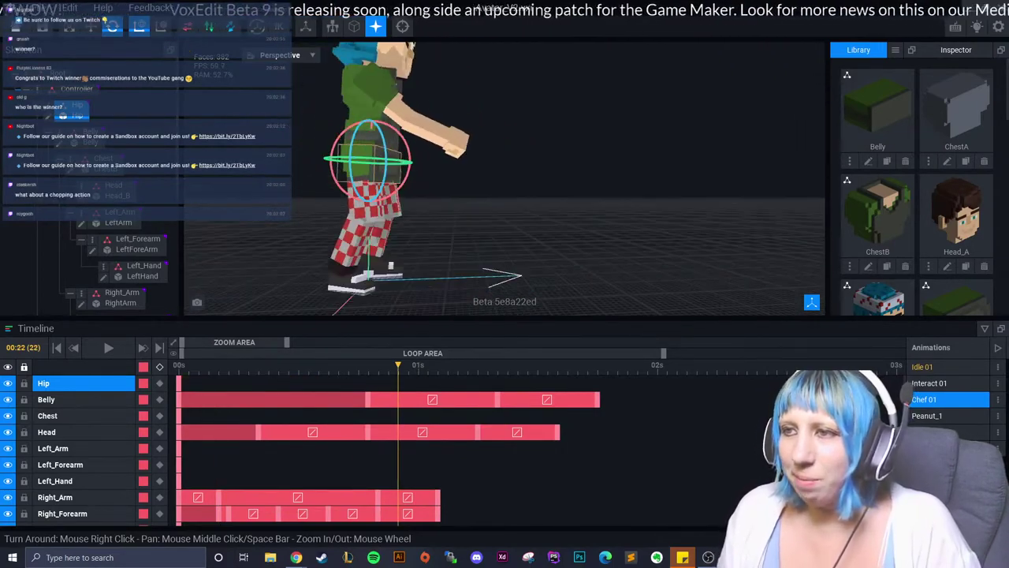
# Bend the right leg about 19.6°, then delete that new right-leg keyframe.
pyautogui.click(363, 229)
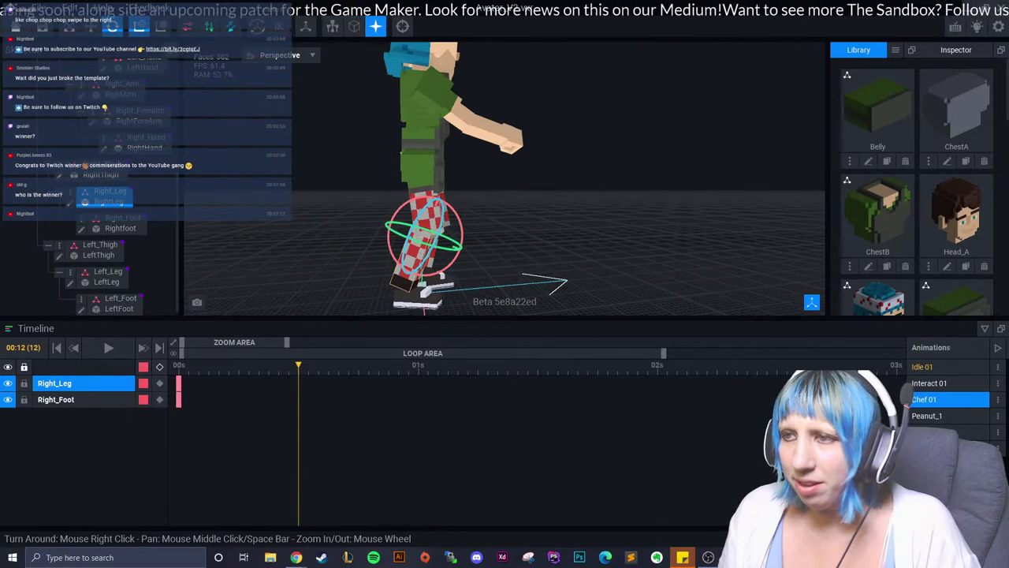
pyautogui.moveTo(462, 235)
pyautogui.mouseDown()
pyautogui.moveTo(473, 239)
pyautogui.moveTo(464, 231)
pyautogui.mouseUp()
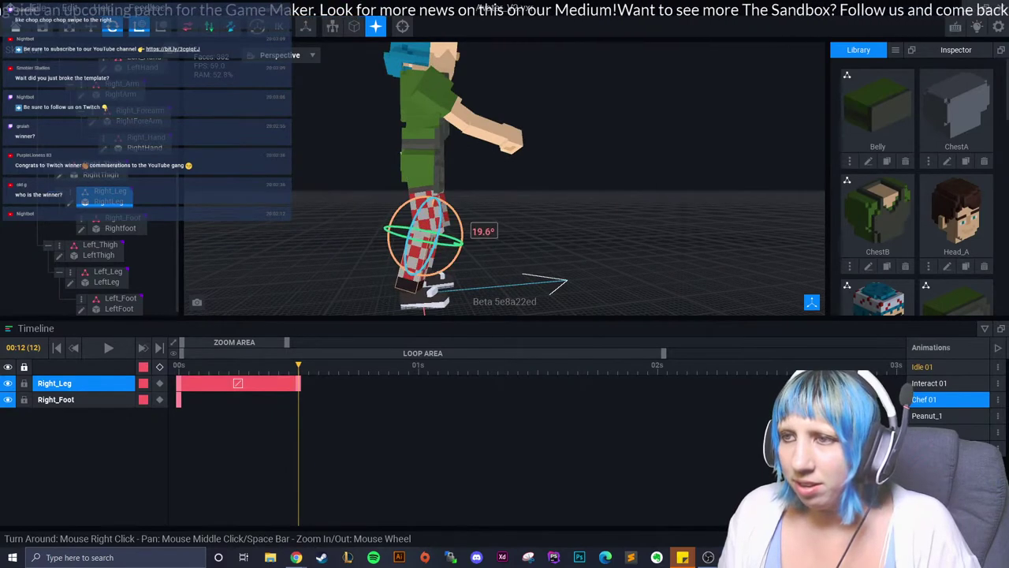
pyautogui.press('Escape')
pyautogui.click(425, 237)
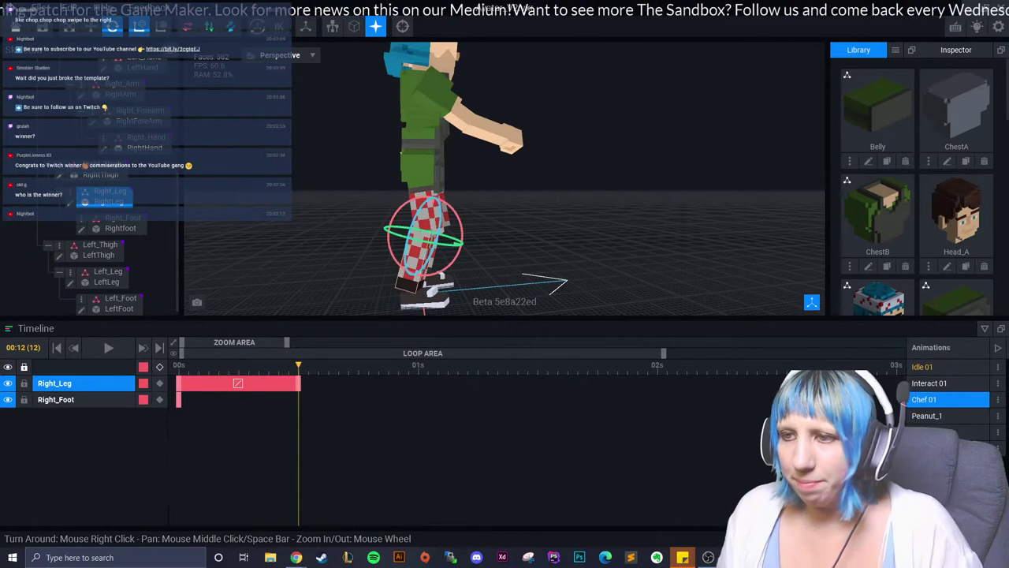
pyautogui.click(299, 383)
pyautogui.press('Delete')
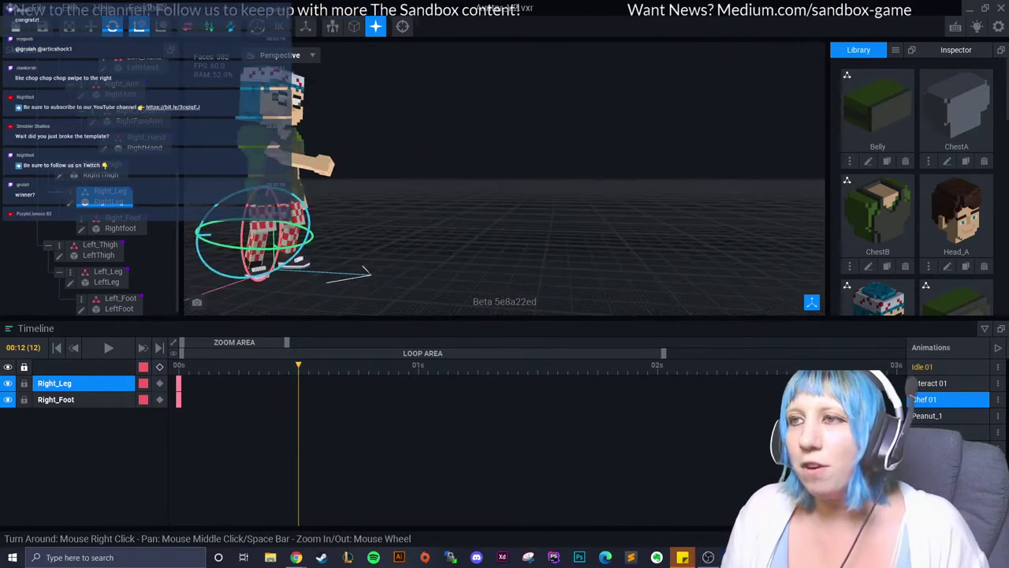
pyautogui.moveTo(639, 237)
pyautogui.mouseDown(button='right')
pyautogui.moveTo(552, 221)
pyautogui.moveTo(679, 220)
pyautogui.moveTo(513, 221)
pyautogui.mouseUp(button='right')
pyautogui.moveTo(622, 213)
pyautogui.mouseDown(button='right')
pyautogui.moveTo(571, 260)
pyautogui.moveTo(521, 260)
pyautogui.moveTo(552, 213)
pyautogui.moveTo(521, 174)
pyautogui.mouseUp(button='right')
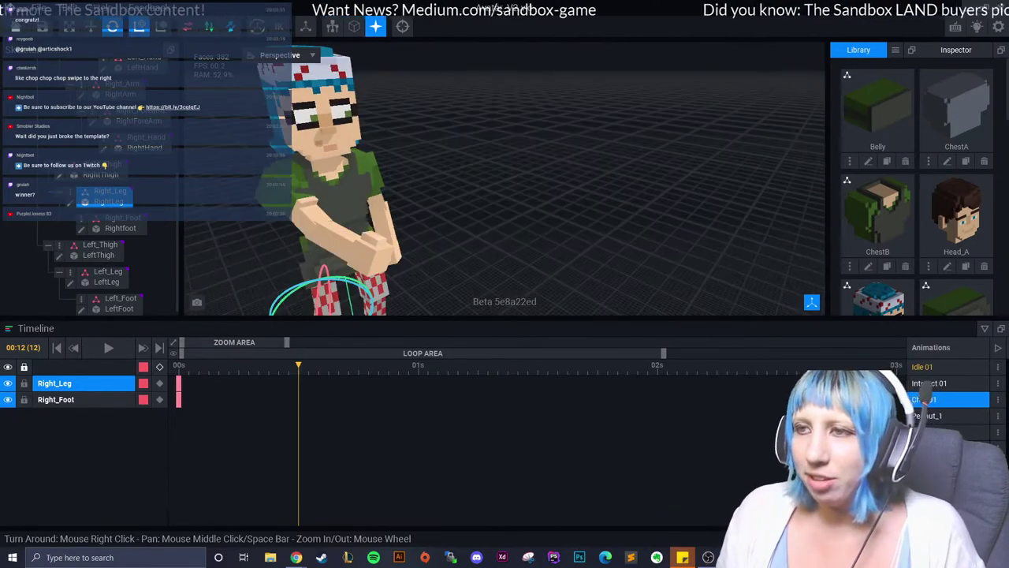
pyautogui.moveTo(473, 237)
pyautogui.mouseDown(button='right')
pyautogui.moveTo(428, 234)
pyautogui.moveTo(462, 234)
pyautogui.moveTo(426, 205)
pyautogui.moveTo(410, 158)
pyautogui.mouseUp(button='right')
# Select the right arm, scrub to frame 27, and inspect the chef's pose before deselecting.
pyautogui.click(406, 98)
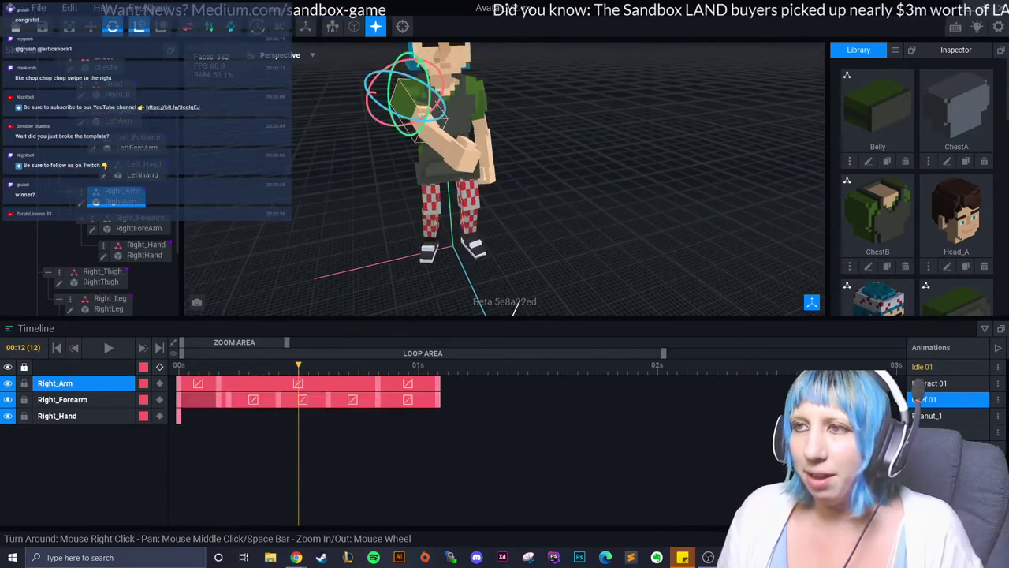
pyautogui.moveTo(298, 365)
pyautogui.mouseDown()
pyautogui.moveTo(190, 365)
pyautogui.moveTo(448, 365)
pyautogui.moveTo(259, 365)
pyautogui.moveTo(438, 365)
pyautogui.mouseUp()
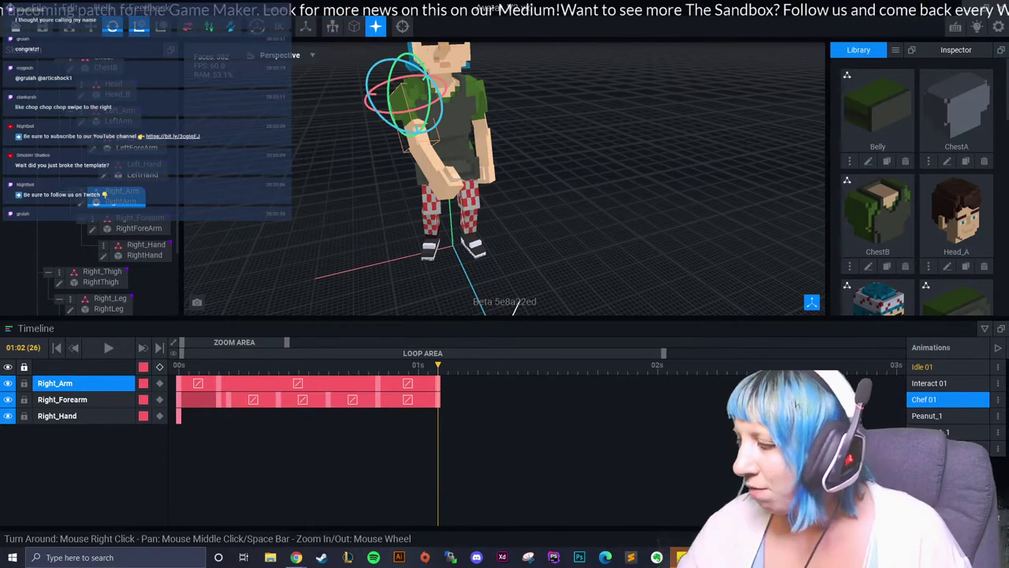
pyautogui.moveTo(515, 308); pyautogui.dragTo(514, 276, button='right')
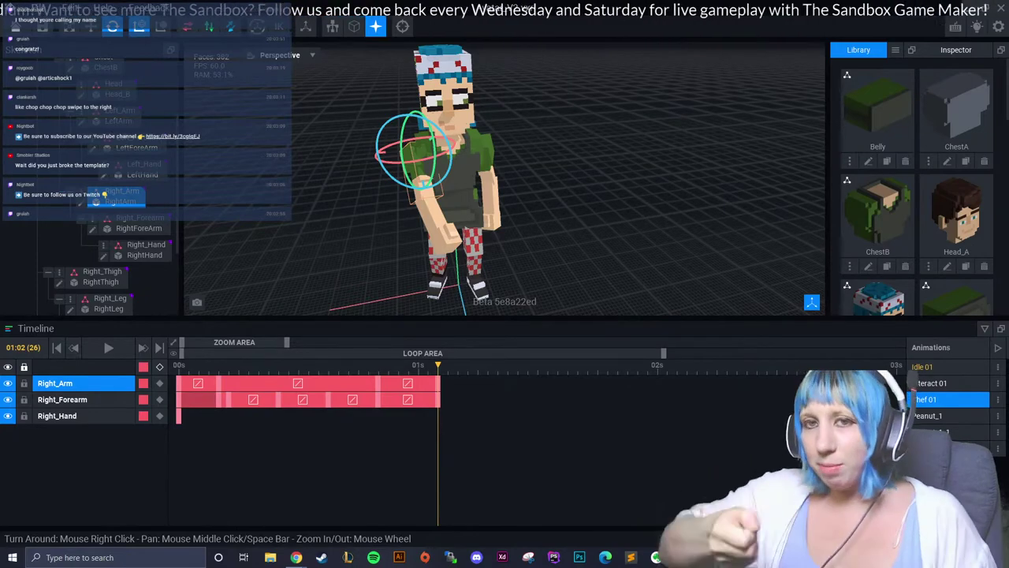
pyautogui.moveTo(600, 198)
pyautogui.mouseDown(button='right')
pyautogui.moveTo(552, 197)
pyautogui.moveTo(600, 197)
pyautogui.mouseUp(button='right')
pyautogui.scroll(-2, 505, 181)
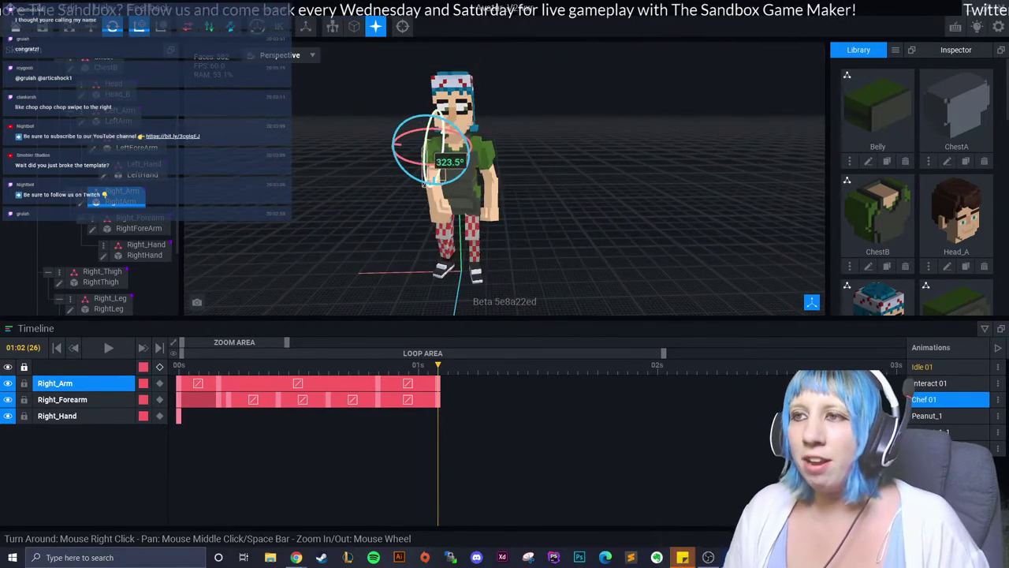
pyautogui.press('Escape')
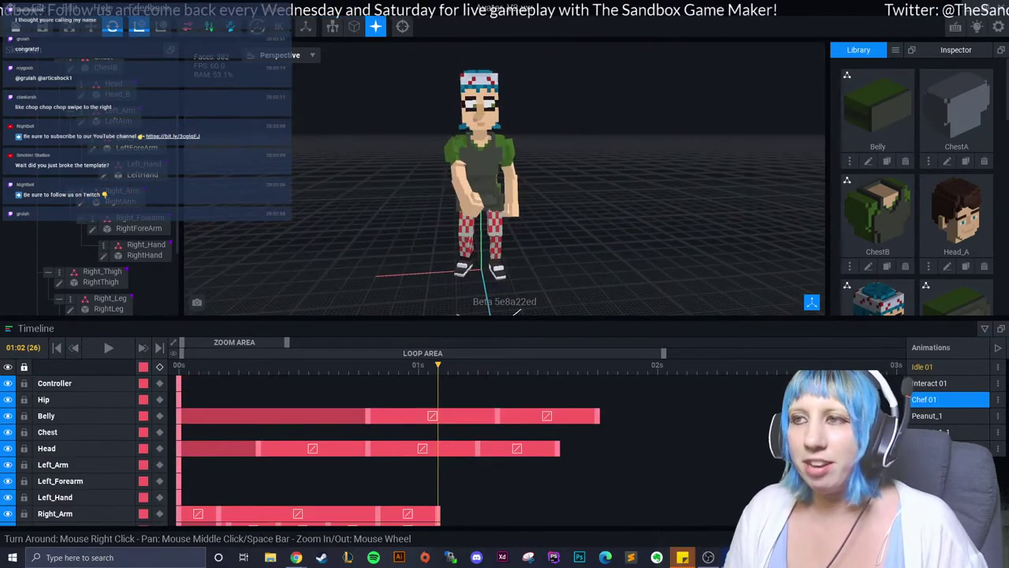
# Save the chef avatar and open Untitled.vxr from Recent Files.
pyautogui.click(16, 28)
pyautogui.click(410, 203)
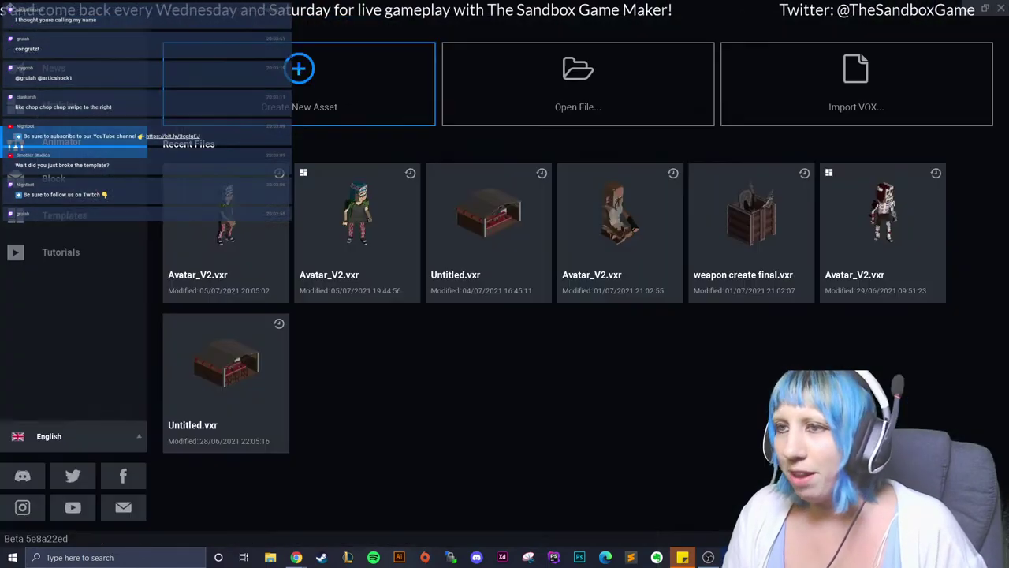
pyautogui.click(489, 211)
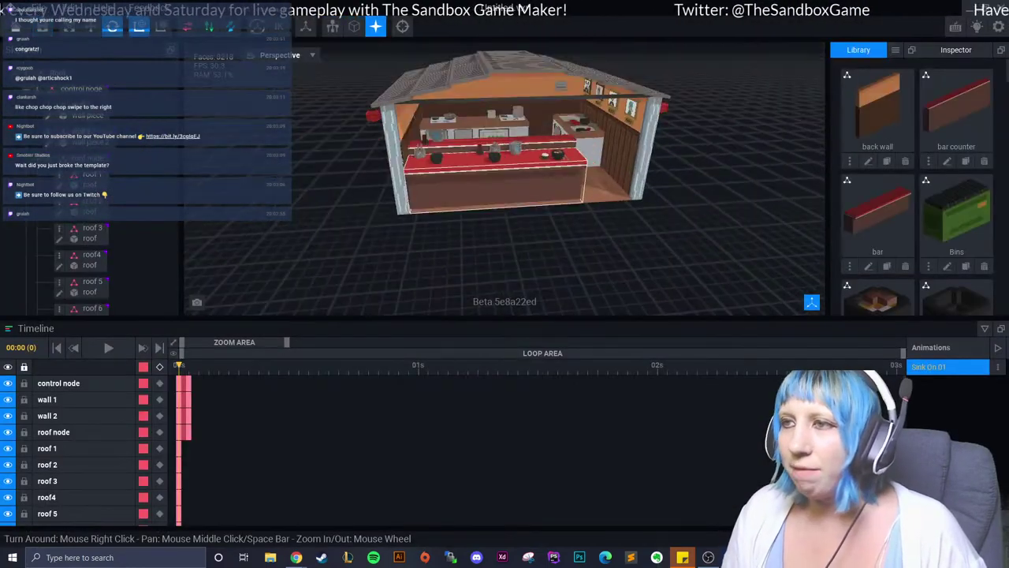
# Orbit and zoom around the house to view its front and kitchen counter.
pyautogui.scroll(5, 523, 220)
pyautogui.scroll(3, 523, 220)
pyautogui.moveTo(523, 220); pyautogui.dragTo(507, 217, button='right')
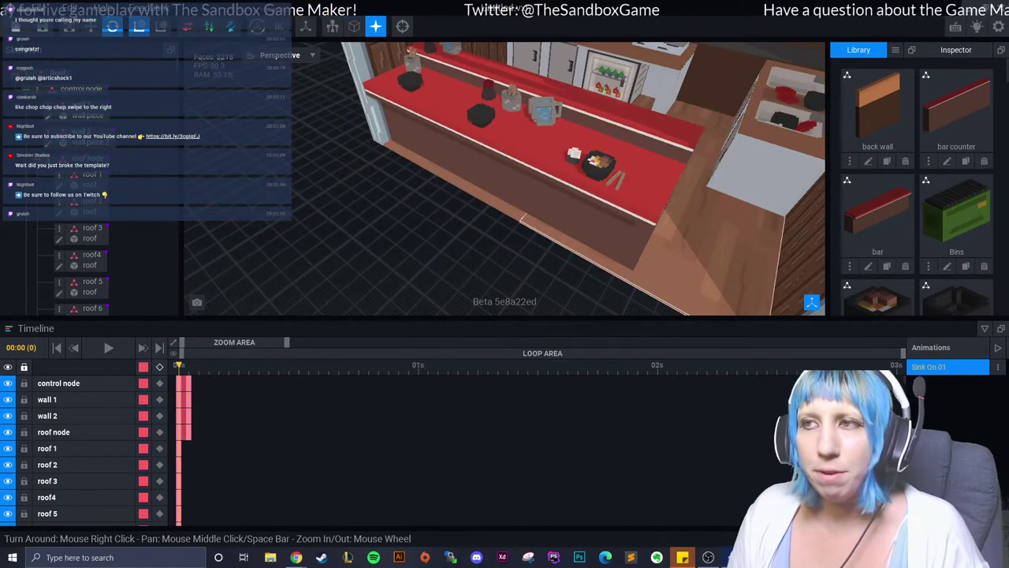
pyautogui.scroll(-5, 524, 218)
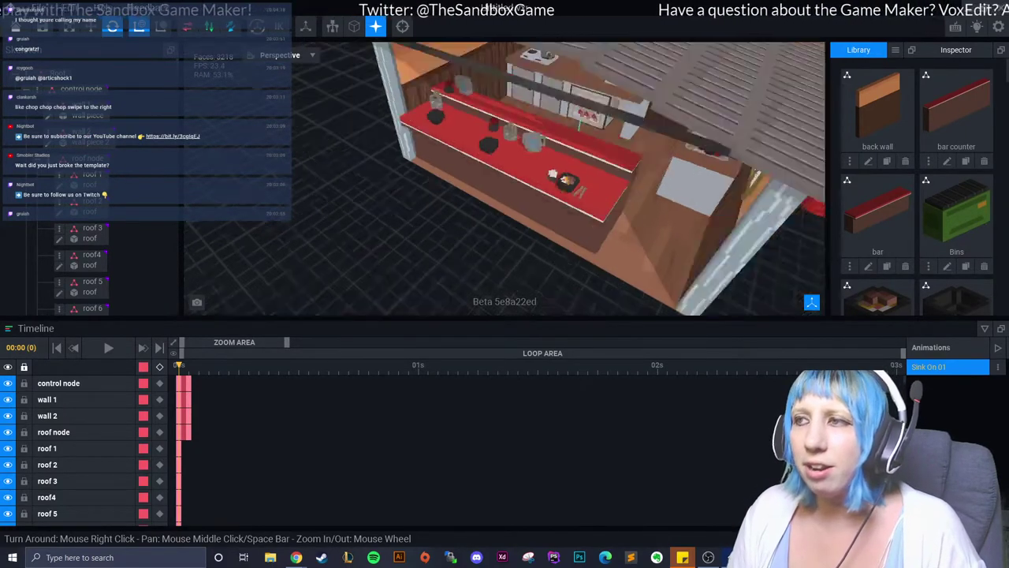
pyautogui.scroll(-5, 525, 218)
pyautogui.moveTo(524, 219); pyautogui.dragTo(552, 229, button='right')
pyautogui.scroll(5, 548, 218)
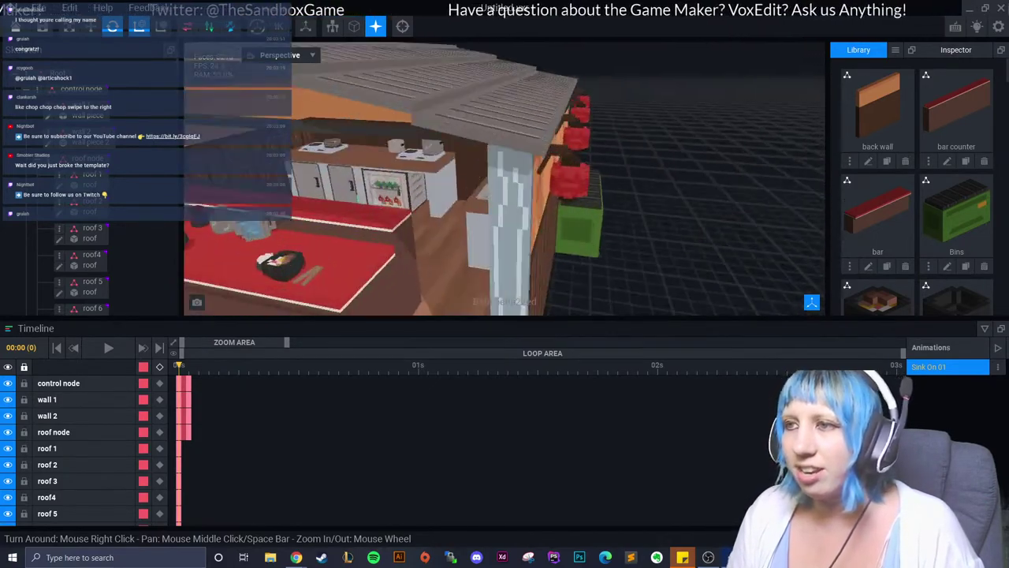
pyautogui.scroll(5, 548, 219)
pyautogui.scroll(5, 476, 250)
pyautogui.moveTo(476, 250); pyautogui.dragTo(468, 249, button='right')
pyautogui.scroll(-4, 476, 250)
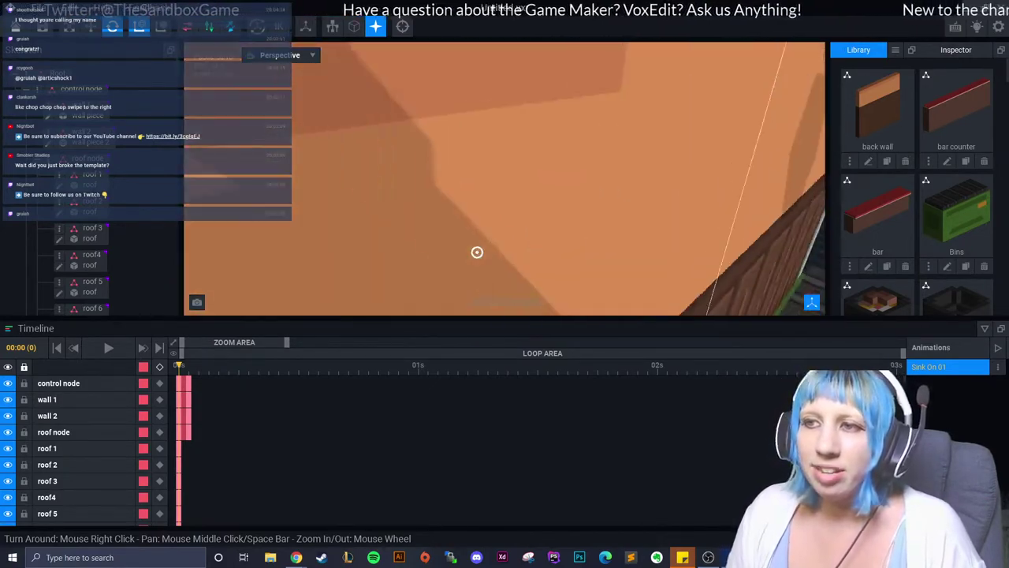
pyautogui.scroll(3, 468, 249)
pyautogui.scroll(-3, 468, 250)
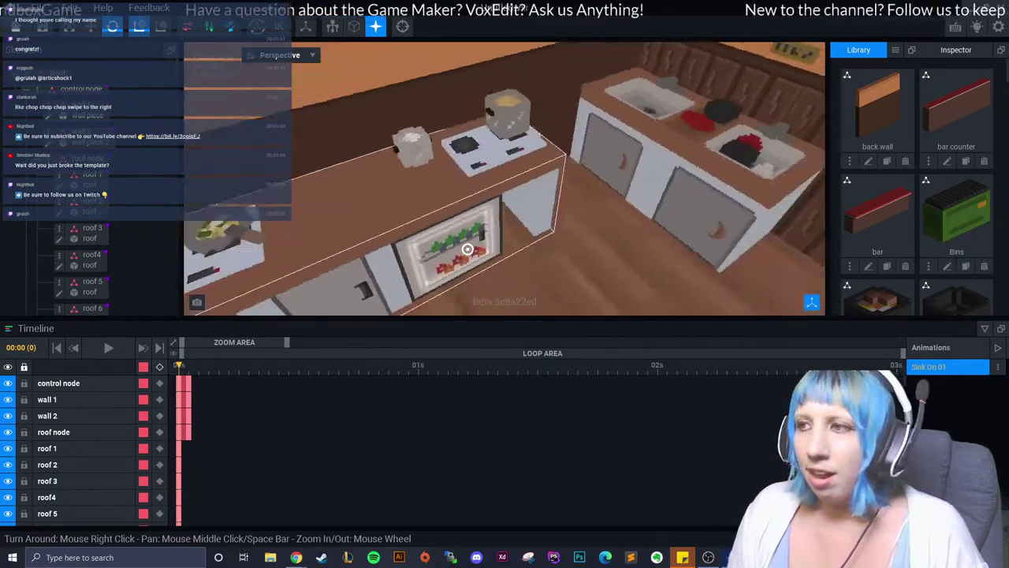
pyautogui.scroll(3, 467, 249)
pyautogui.scroll(-2, 468, 250)
# Look along the red bar counter, the two stove tops and the frying pan.
pyautogui.moveTo(556, 190); pyautogui.dragTo(505, 178, button='right')
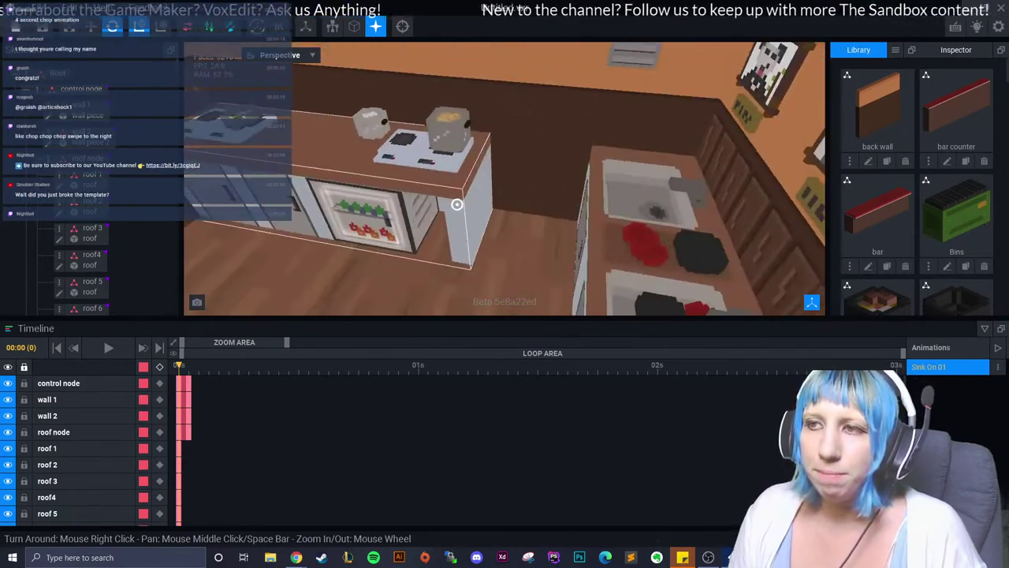
pyautogui.moveTo(466, 218); pyautogui.dragTo(467, 218, button='right')
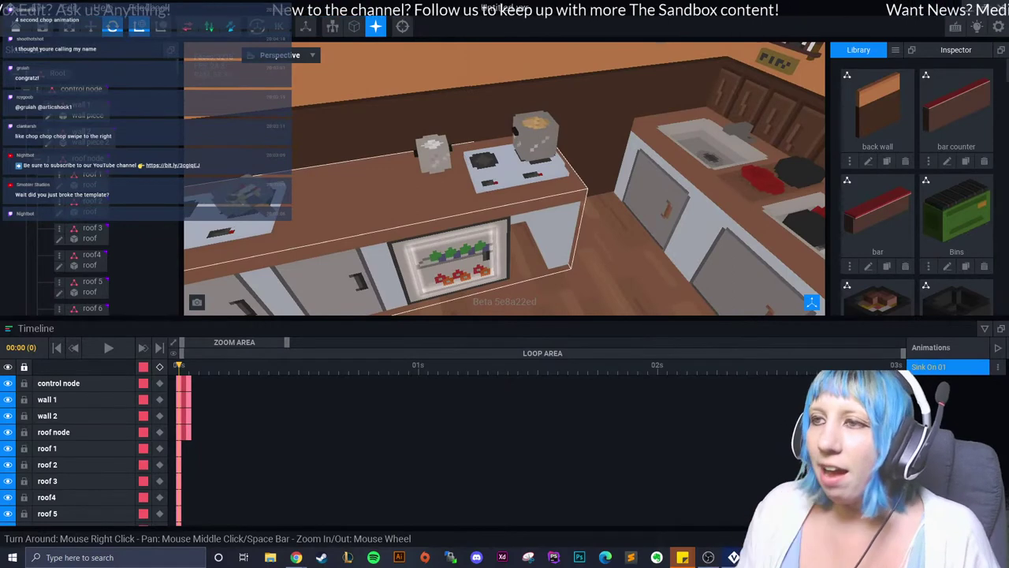
pyautogui.moveTo(505, 178); pyautogui.dragTo(505, 178, button='right')
pyautogui.moveTo(410, 234); pyautogui.dragTo(421, 239, button='right')
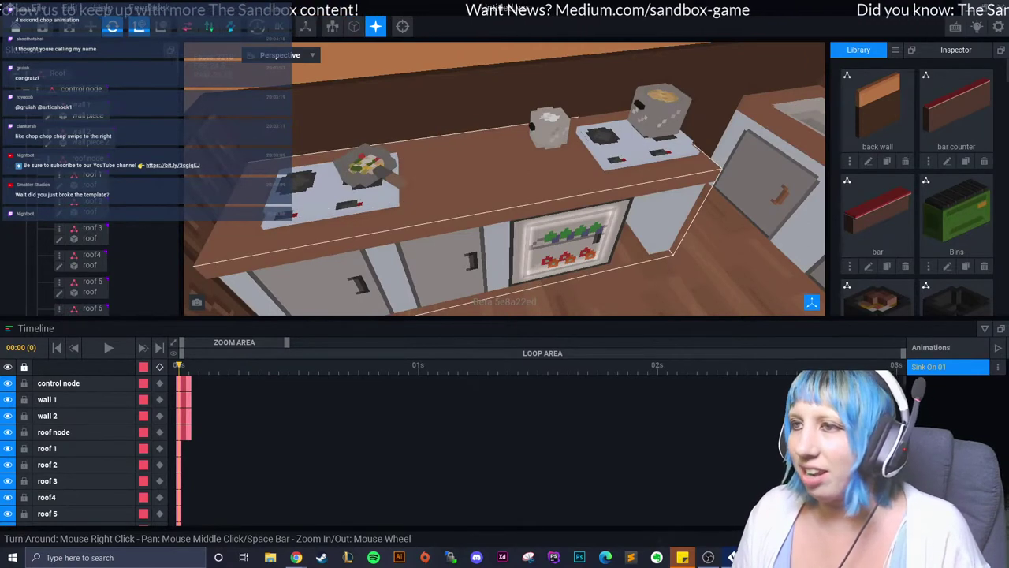
pyautogui.scroll(5, 371, 170)
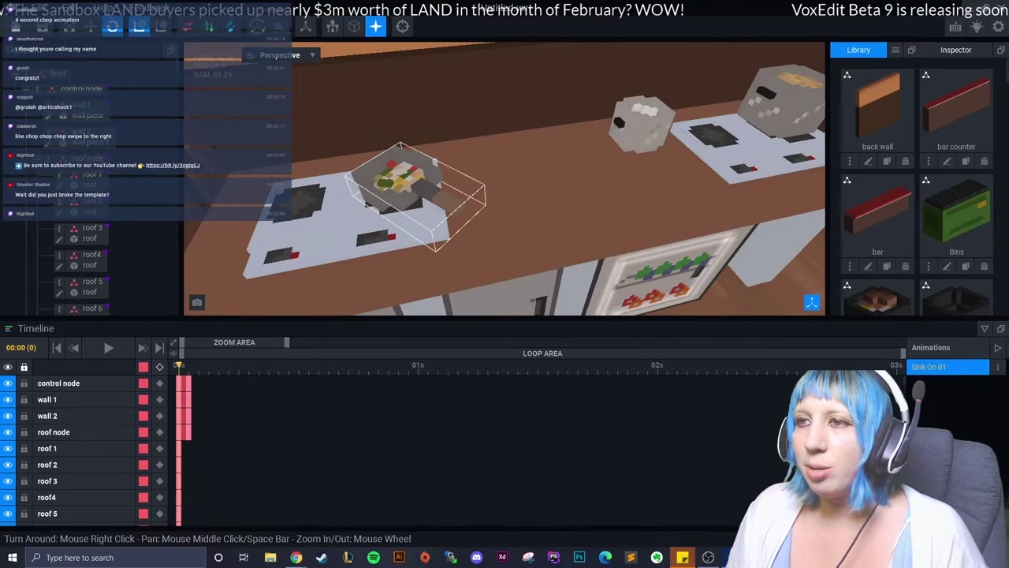
pyautogui.moveTo(504, 197); pyautogui.dragTo(441, 197, button='right')
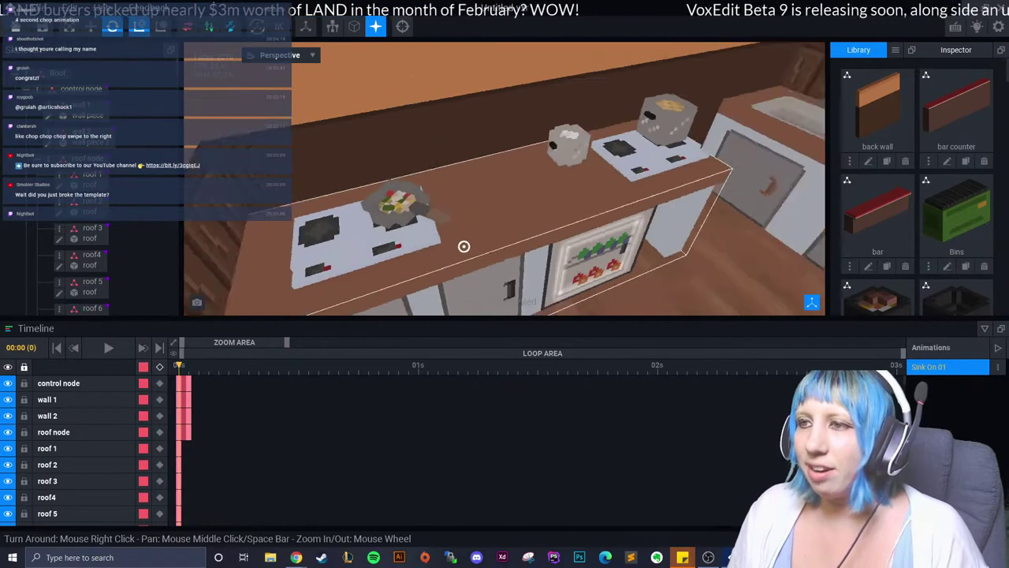
pyautogui.moveTo(462, 244); pyautogui.dragTo(505, 198, button='right')
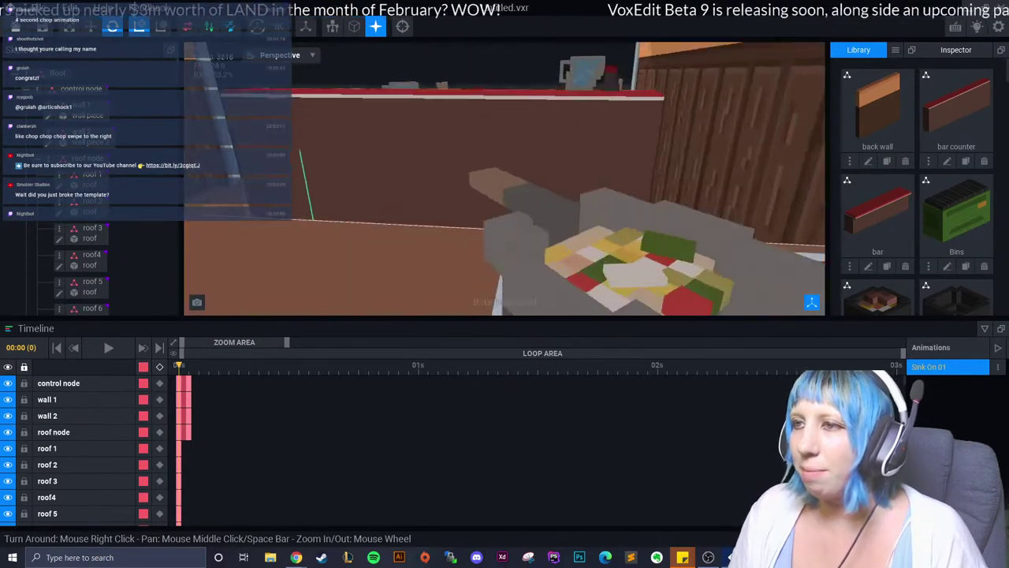
pyautogui.moveTo(489, 263); pyautogui.dragTo(489, 244, button='right')
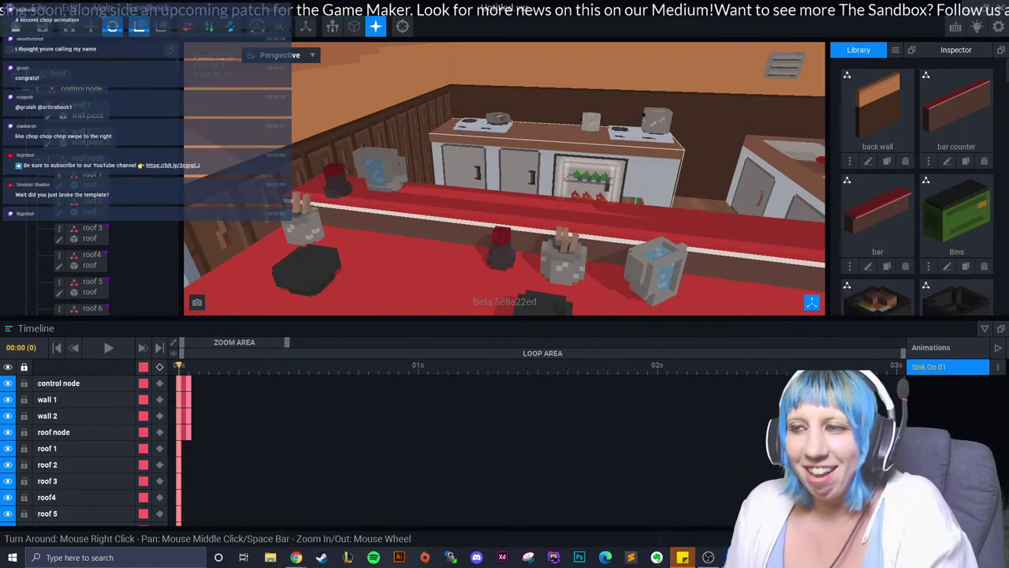
pyautogui.scroll(-2, 505, 178)
pyautogui.scroll(-2, 505, 178)
pyautogui.scroll(-3, 504, 178)
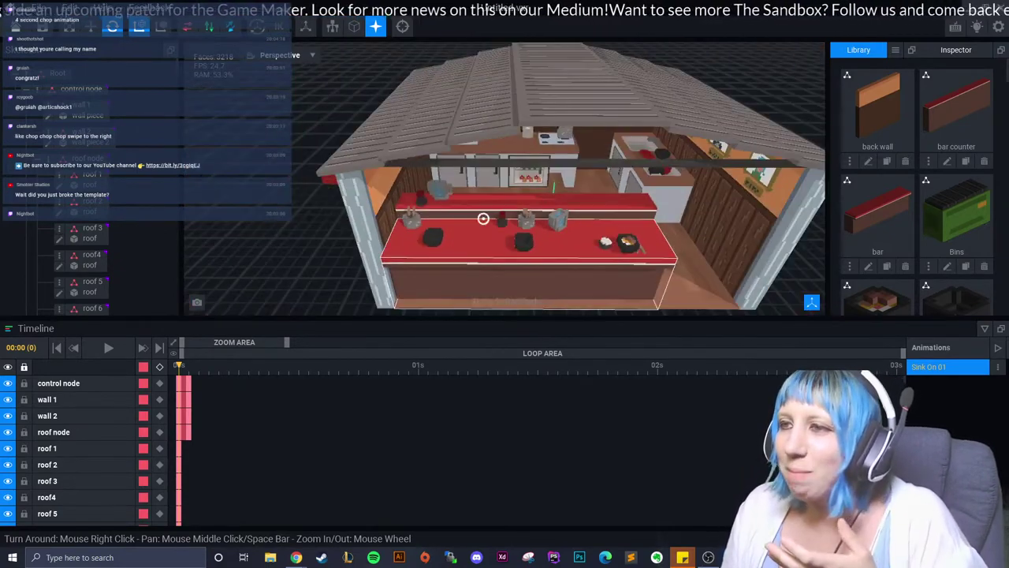
pyautogui.scroll(3, 483, 218)
pyautogui.scroll(2, 505, 179)
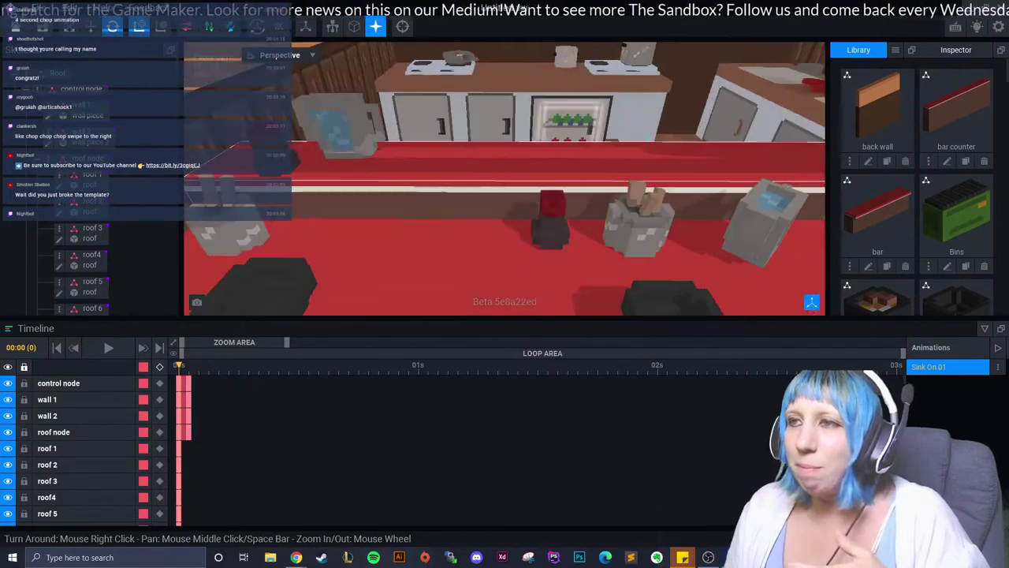
pyautogui.scroll(2, 504, 179)
pyautogui.scroll(2, 505, 178)
pyautogui.click(385, 110)
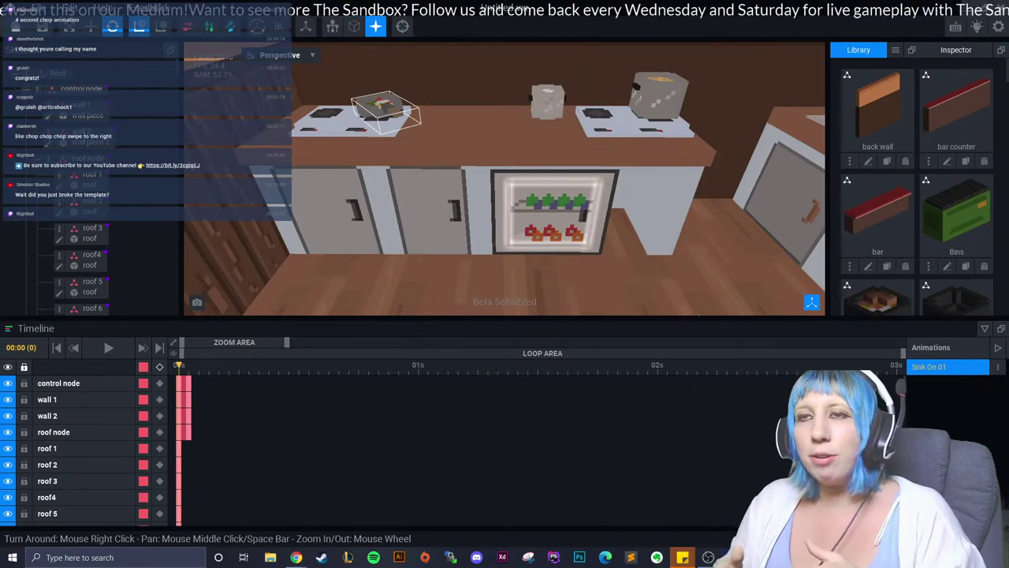
pyautogui.click(298, 79)
pyautogui.moveTo(505, 177); pyautogui.dragTo(552, 197, button='right')
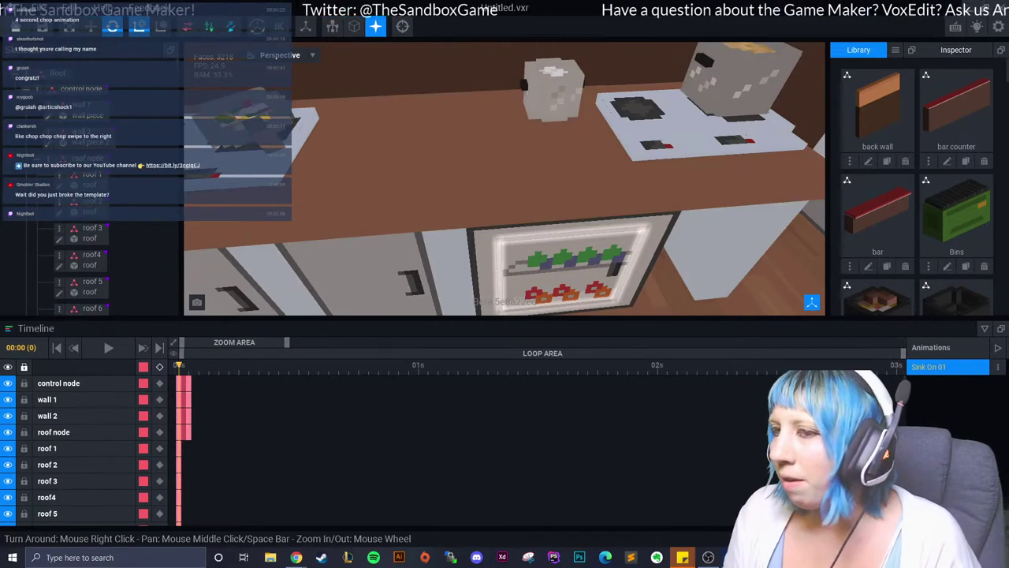
pyautogui.scroll(-2, 505, 178)
pyautogui.scroll(-2, 505, 178)
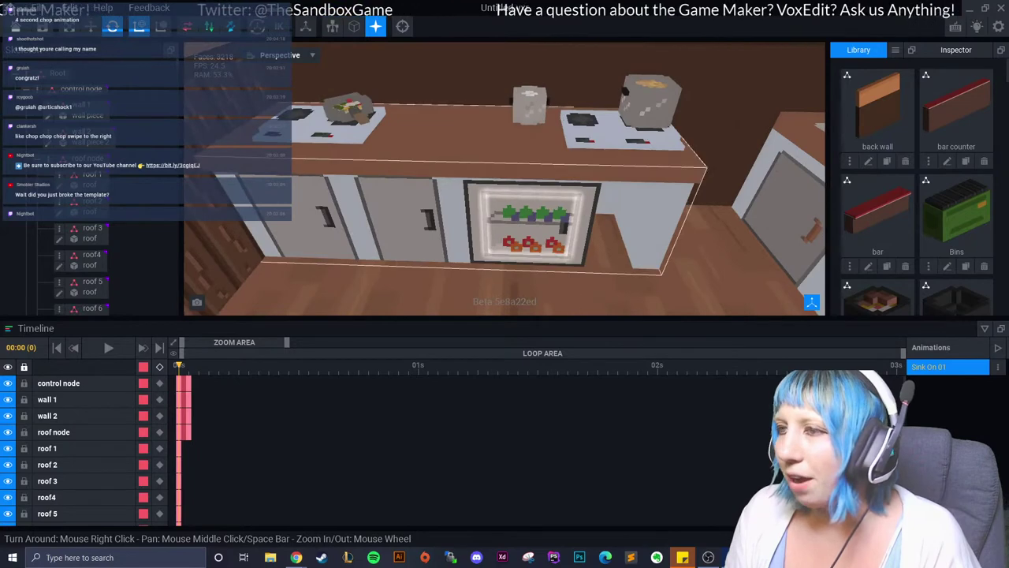
pyautogui.scroll(2, 505, 178)
pyautogui.scroll(2, 505, 178)
pyautogui.scroll(2, 505, 178)
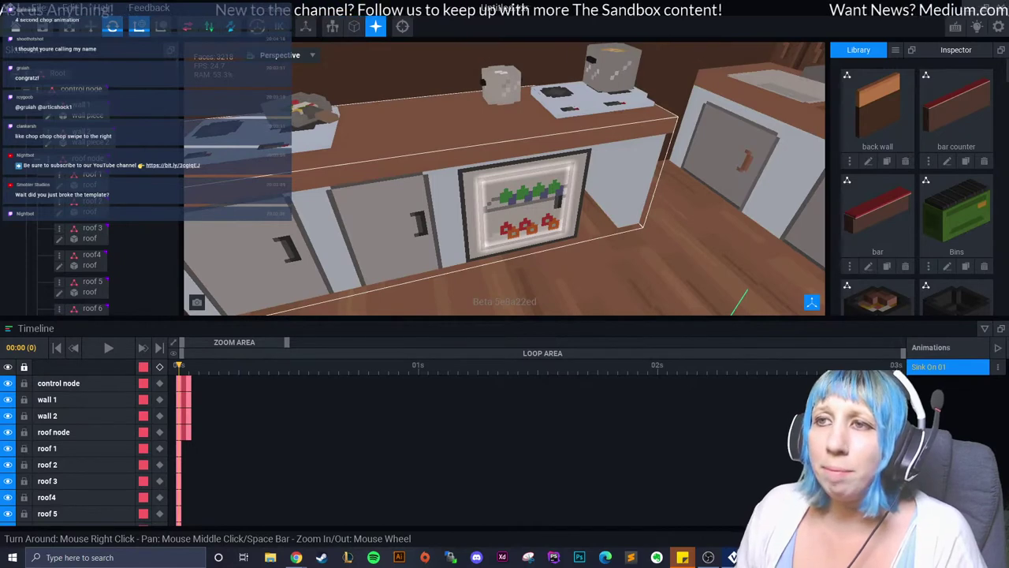
pyautogui.click(315, 114)
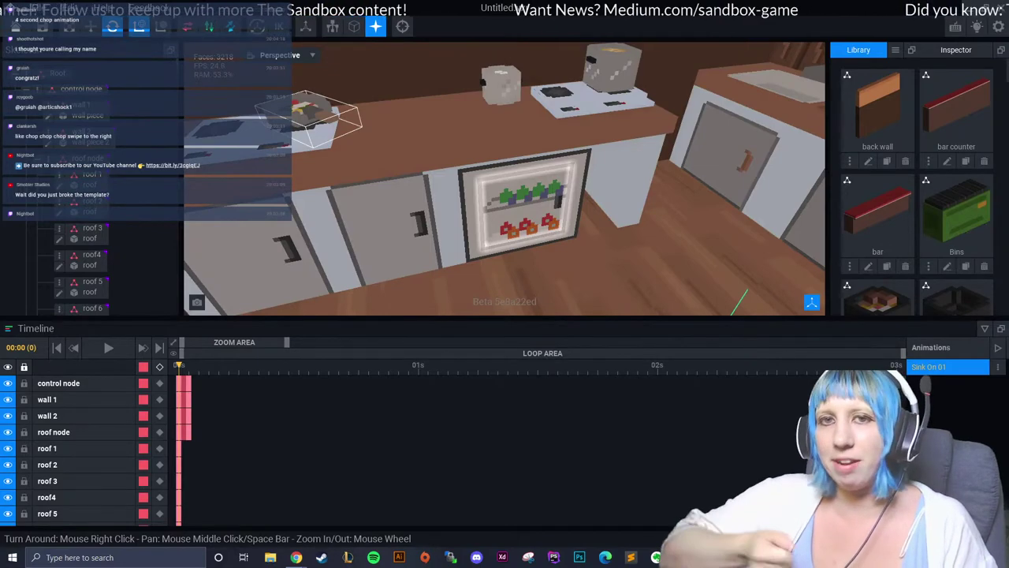
pyautogui.press('f')
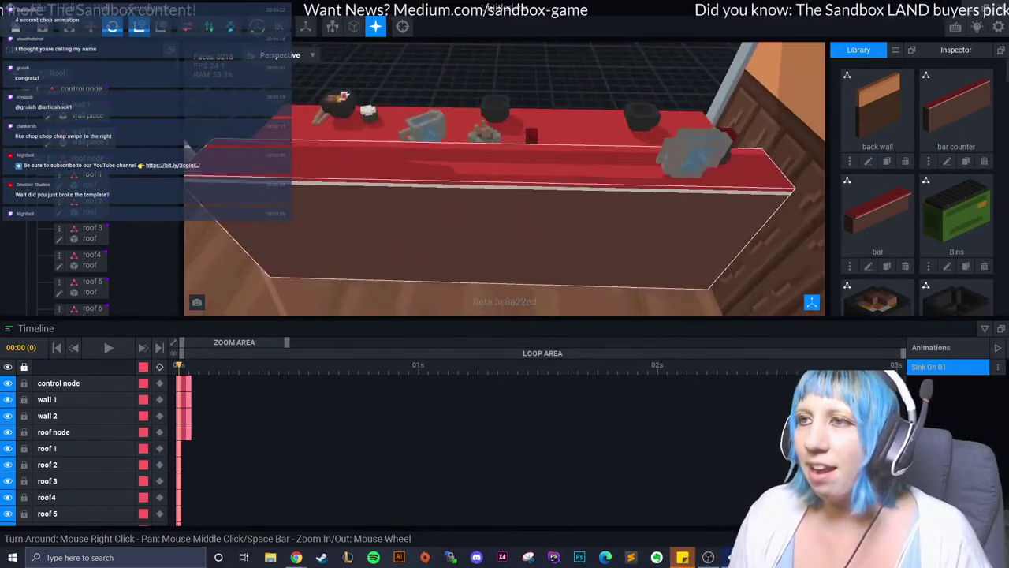
pyautogui.moveTo(446, 138); pyautogui.dragTo(447, 139, button='right')
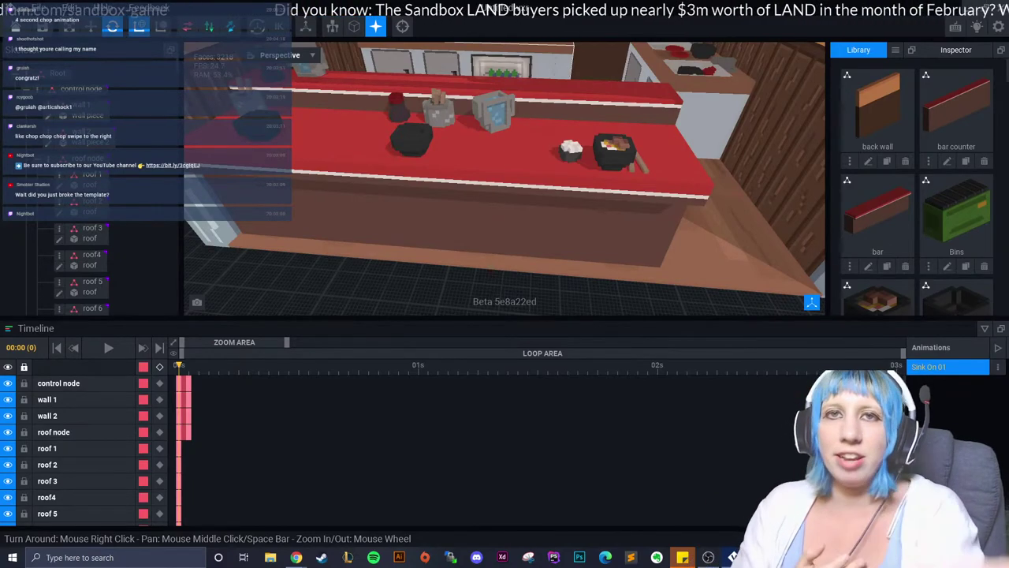
pyautogui.moveTo(446, 139); pyautogui.dragTo(427, 140, button='right')
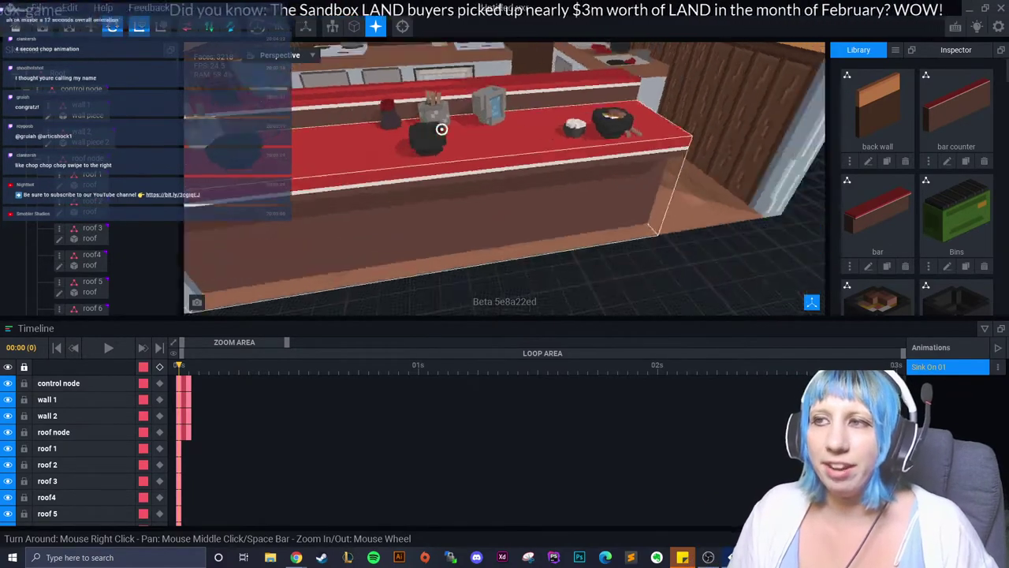
pyautogui.click(427, 141)
pyautogui.click(442, 174)
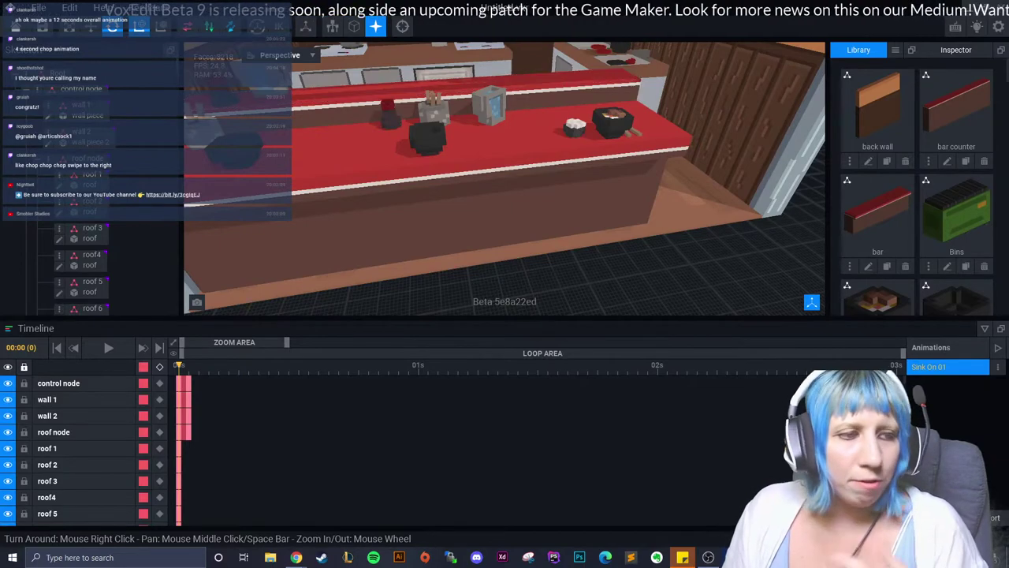
# Save and close the kitchen model, then open Avatar_V2.vxr from Recent Files.
pyautogui.hotkey('ctrl', 'w')
pyautogui.click(504, 200)
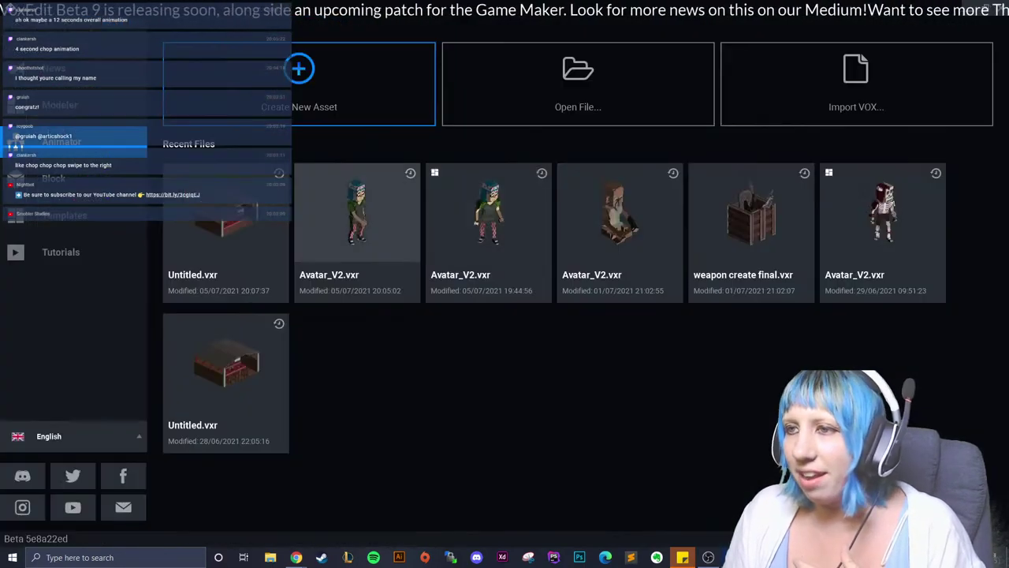
pyautogui.click(620, 221)
# Switch to the Sit 01 animation and play it back.
pyautogui.click(946, 399)
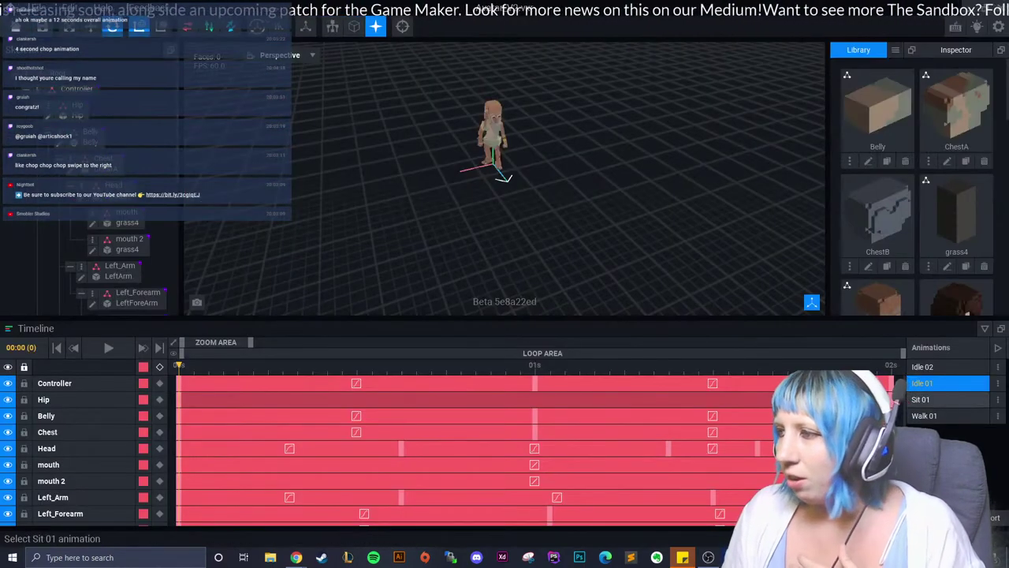
pyautogui.scroll(3, 473, 241)
pyautogui.scroll(2, 473, 242)
pyautogui.scroll(2, 473, 241)
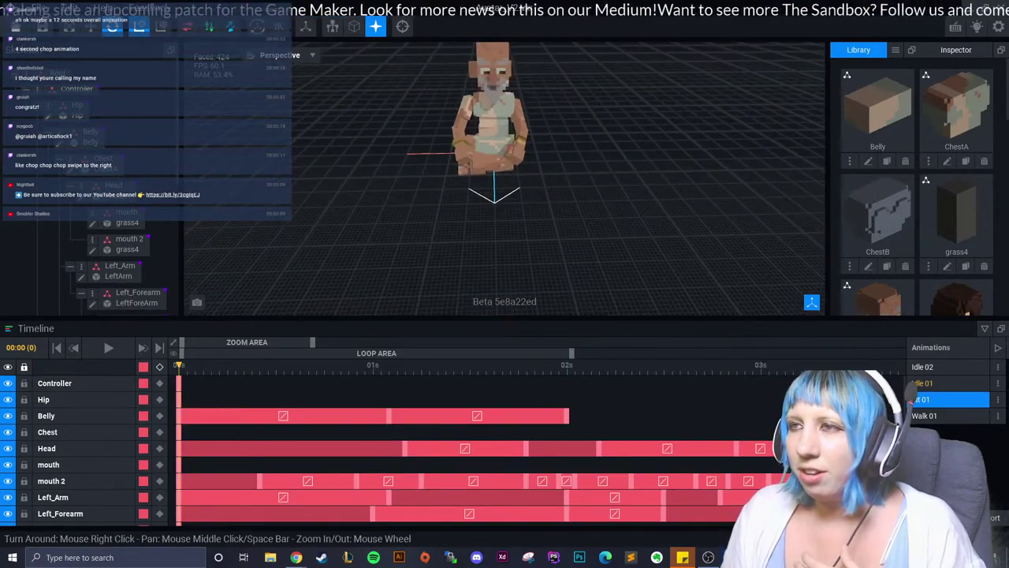
pyautogui.scroll(2, 473, 241)
pyautogui.click(108, 347)
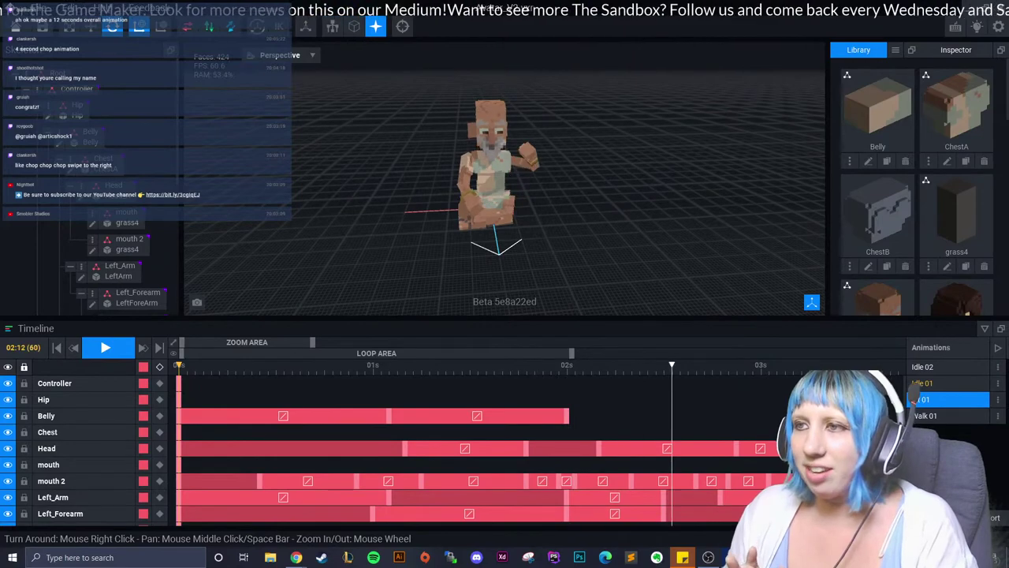
pyautogui.scroll(2, 504, 181)
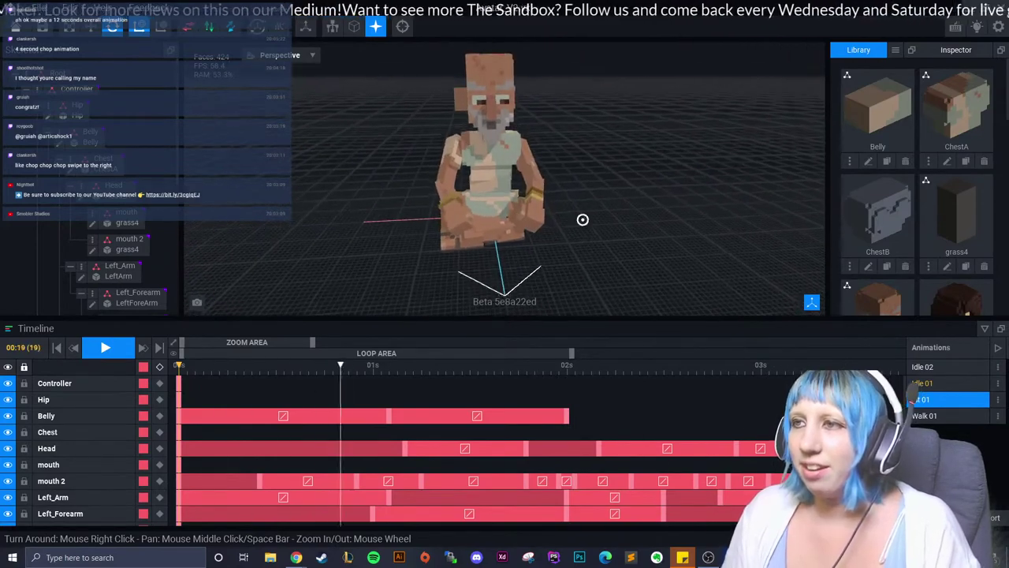
pyautogui.scroll(2, 505, 181)
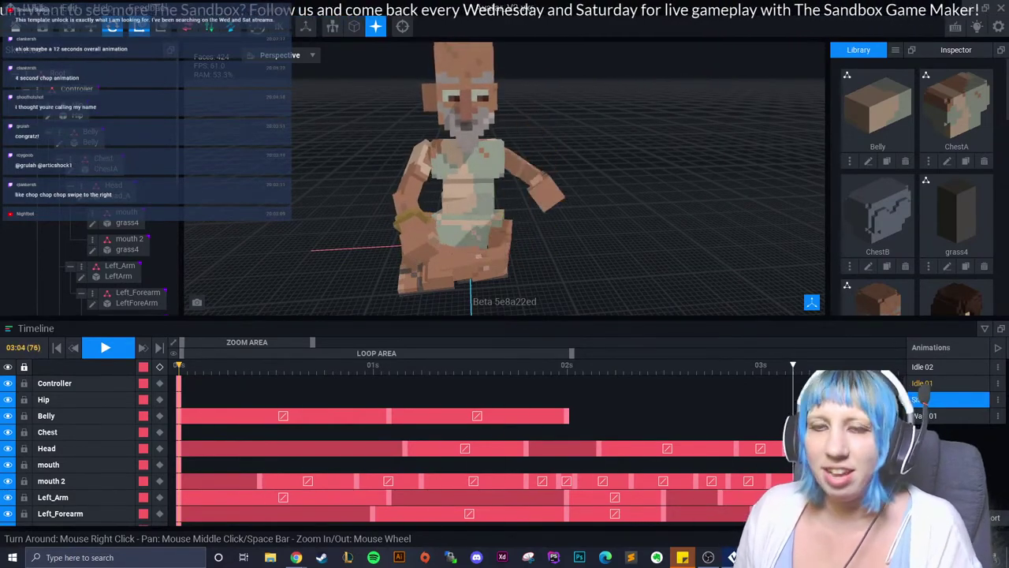
# Close the current project, dismissing the save prompt, and reopen Avatar_V2.vxr.
pyautogui.hotkey('alt', 'F4')
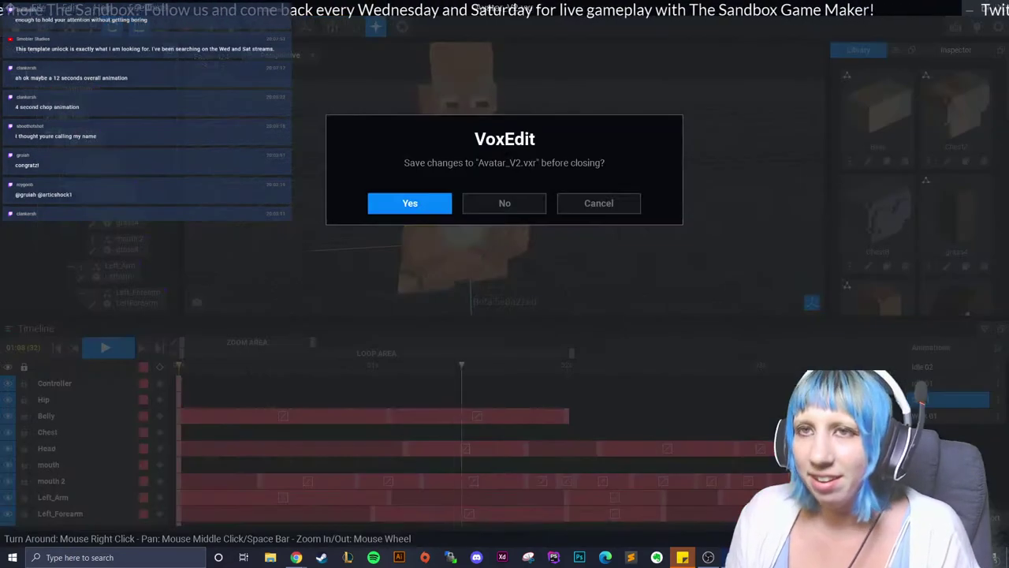
pyautogui.press('Return')
pyautogui.click(225, 212)
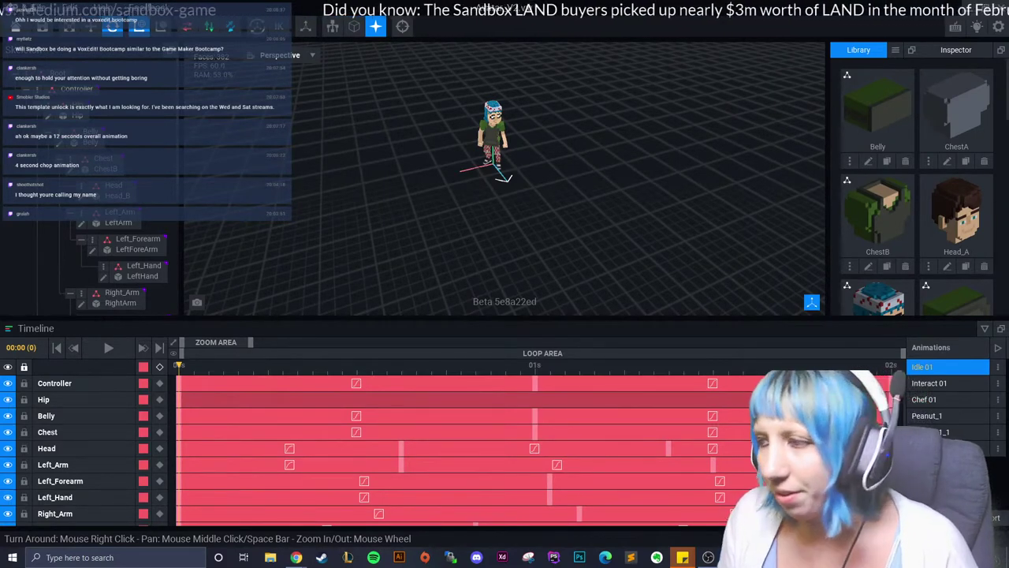
# Load the Chef 01 animation and select the Right_Arm bone a couple of frames earlier.
pyautogui.click(946, 399)
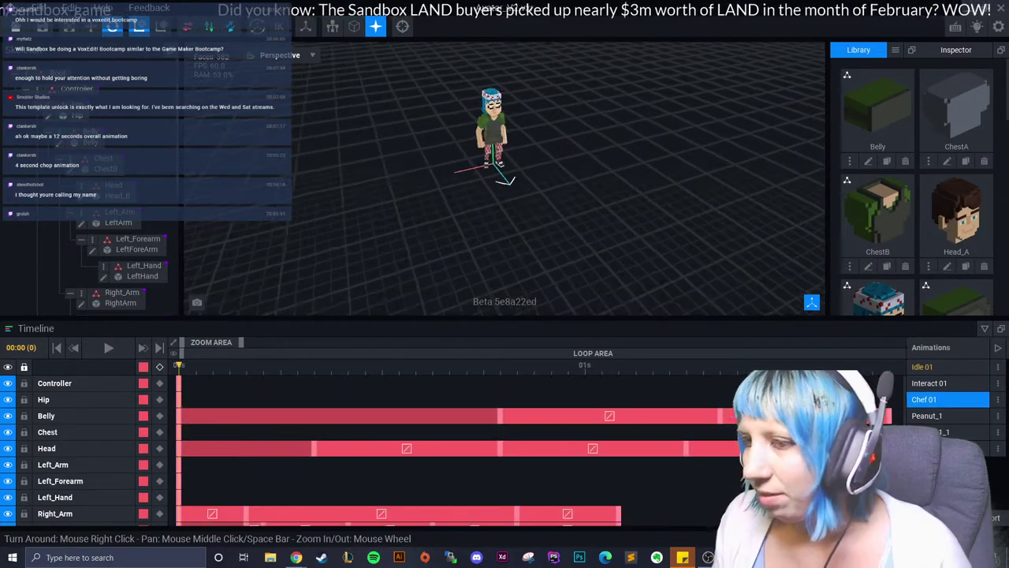
pyautogui.scroll(-1, 505, 174)
pyautogui.scroll(-3, 537, 442)
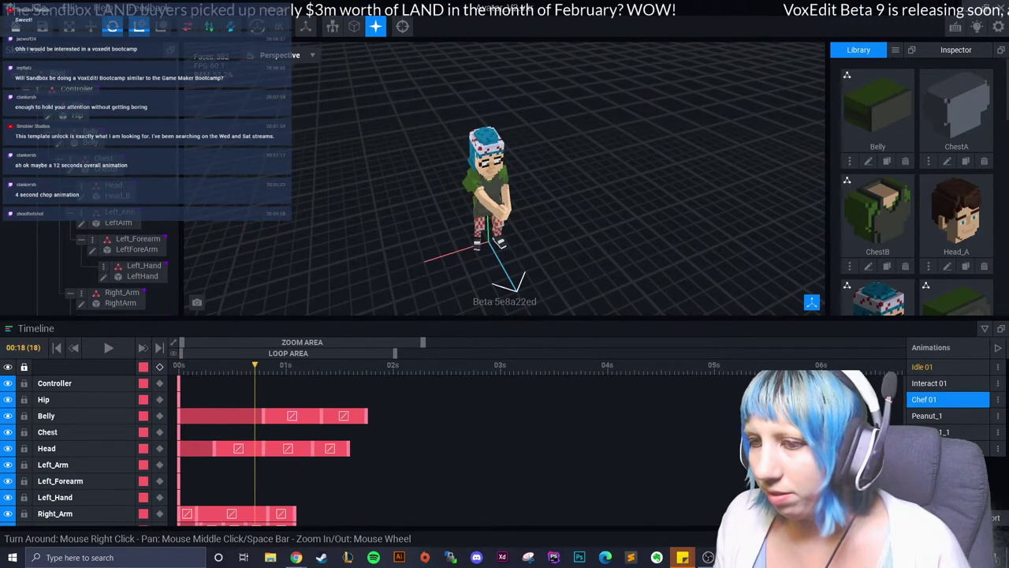
pyautogui.click(475, 193)
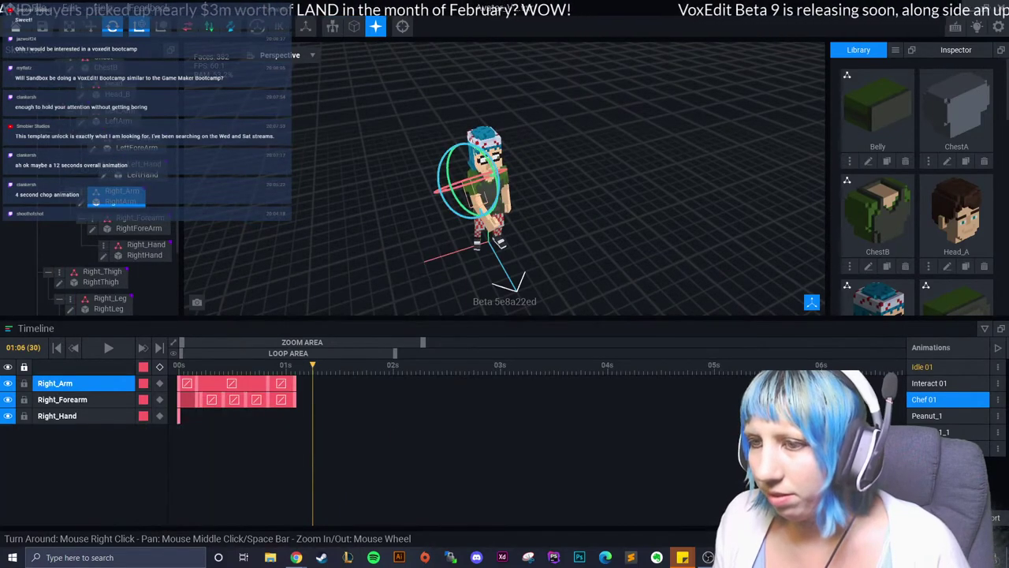
pyautogui.press('Left')
pyautogui.press('Left')
# Swing the right arm forward to key it, then preview the animation.
pyautogui.moveTo(505, 221); pyautogui.dragTo(450, 225, button='right')
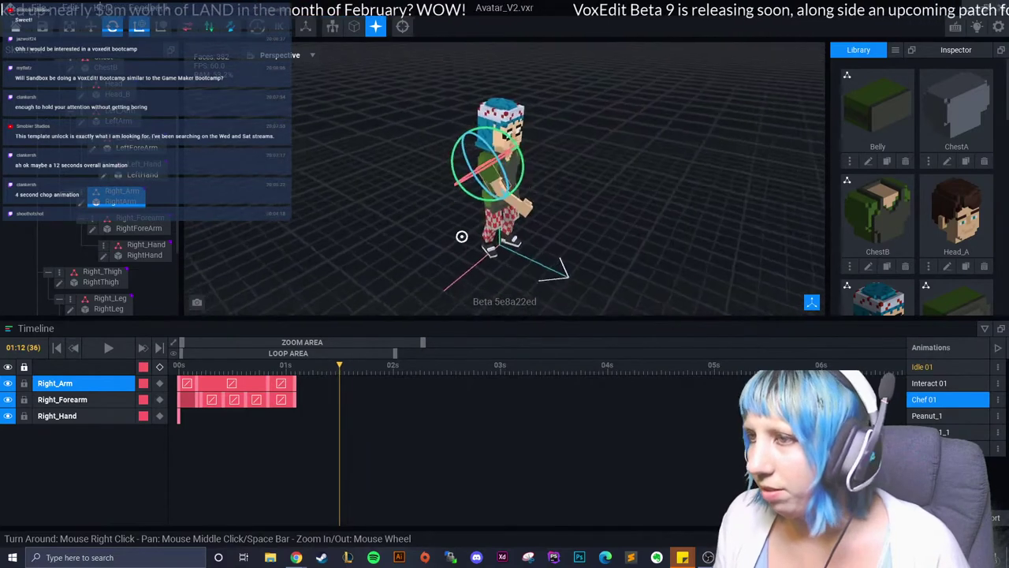
pyautogui.moveTo(495, 128)
pyautogui.mouseDown()
pyautogui.moveTo(527, 169)
pyautogui.moveTo(519, 149)
pyautogui.mouseUp()
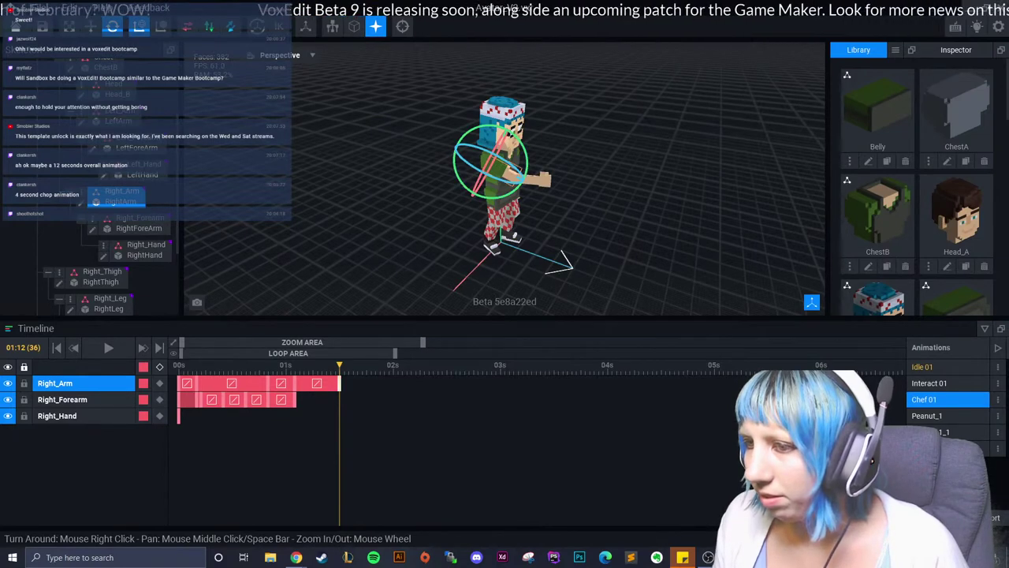
pyautogui.press('space')
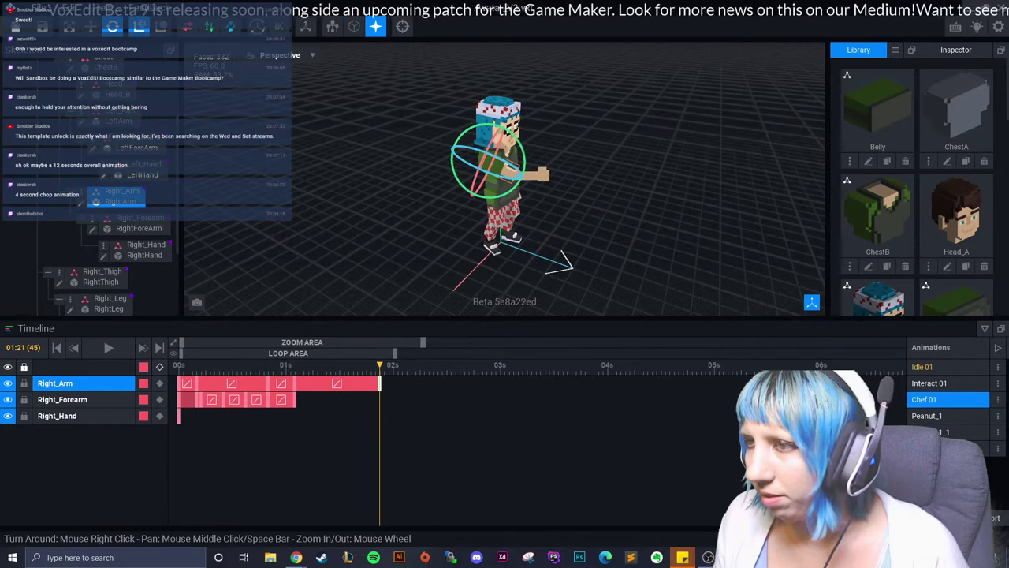
# Try bending the right forearm, then undo the mistaken rotation.
pyautogui.click(524, 173)
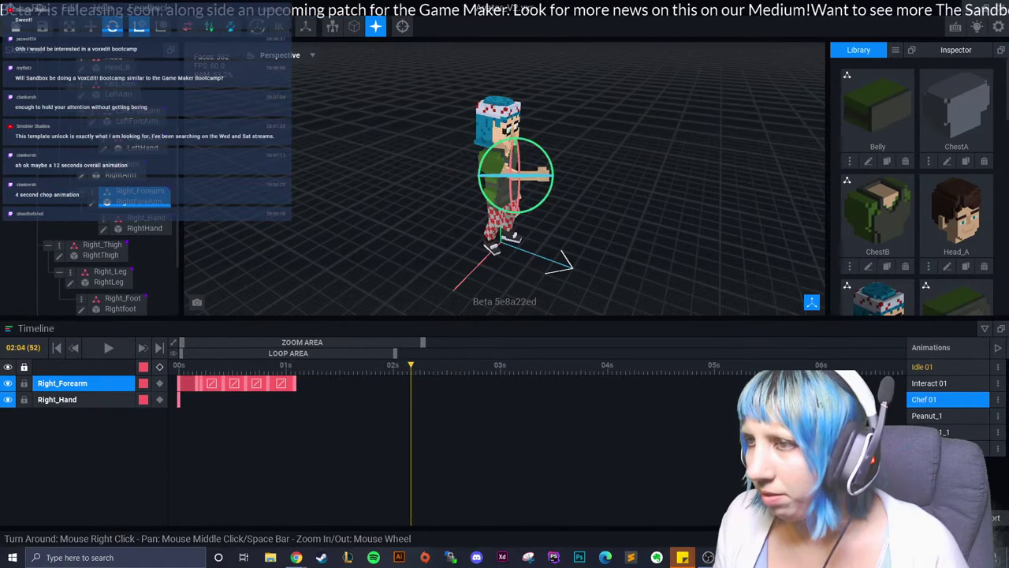
pyautogui.scroll(2, 513, 174)
pyautogui.moveTo(564, 138); pyautogui.dragTo(582, 140)
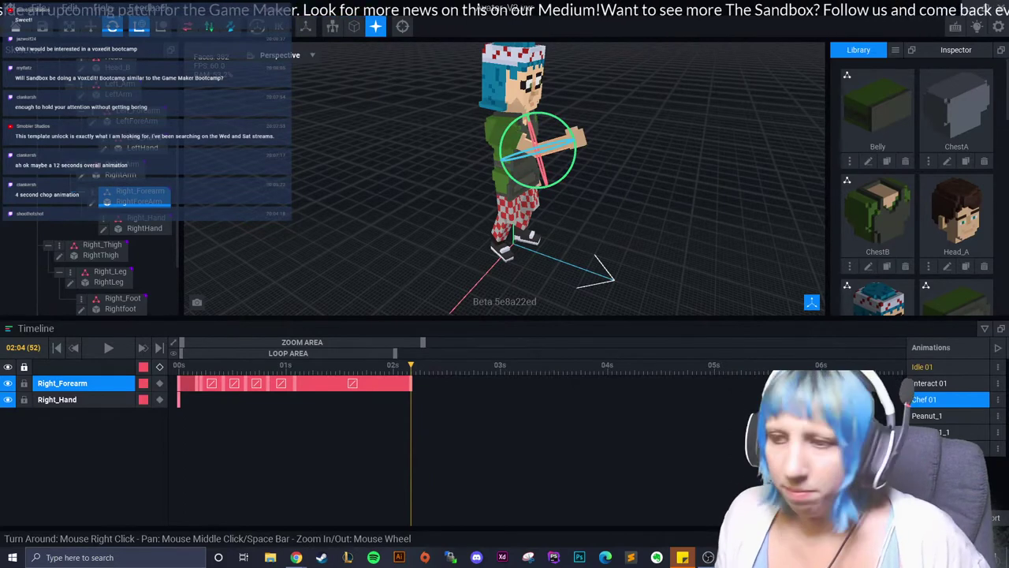
pyautogui.hotkey('ctrl', 'z')
pyautogui.press('Left')
pyautogui.press('Left')
pyautogui.press('Left')
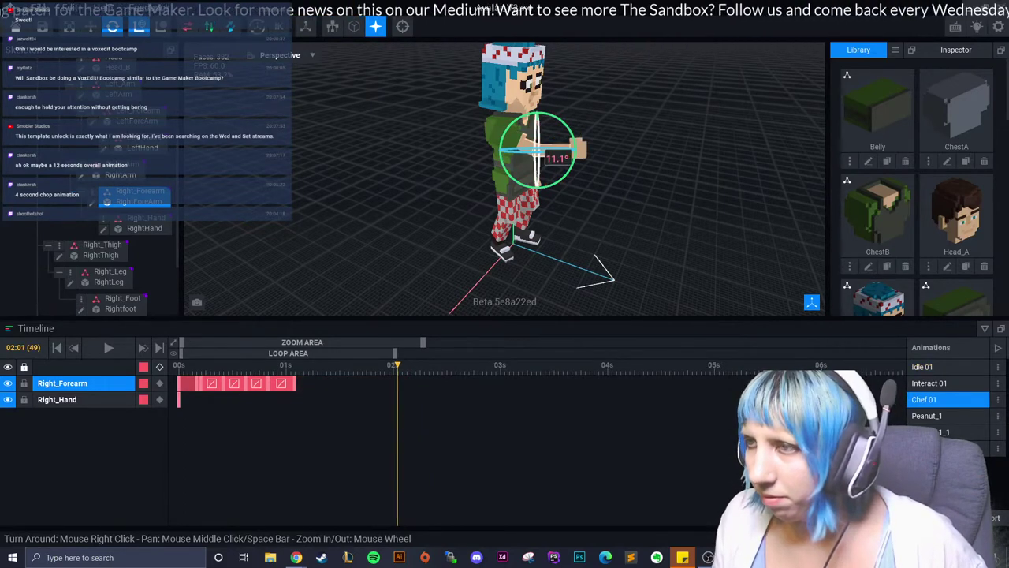
# Key two new right forearm bend poses, two frames apart.
pyautogui.click(499, 130)
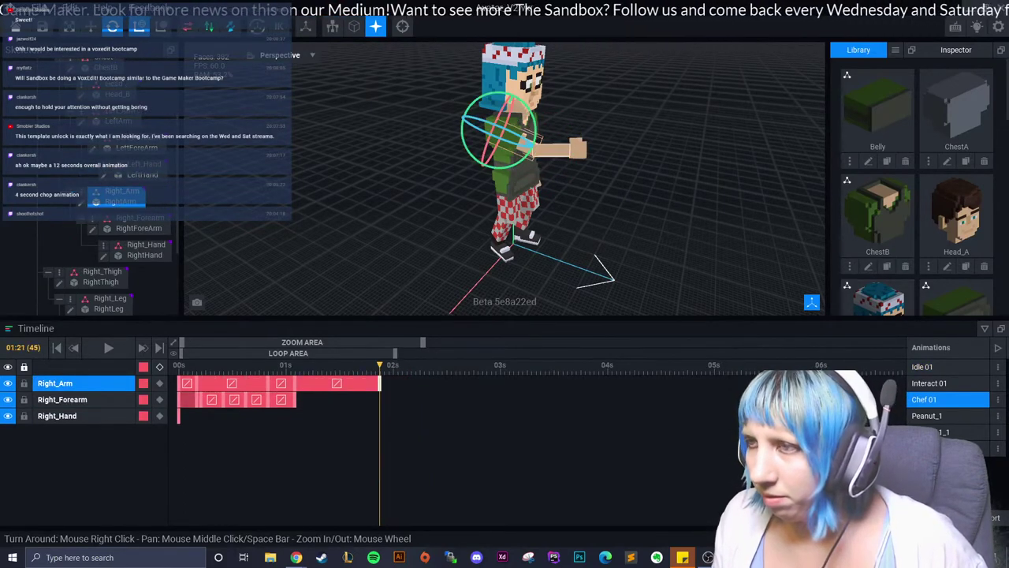
pyautogui.click(552, 150)
pyautogui.click(542, 162)
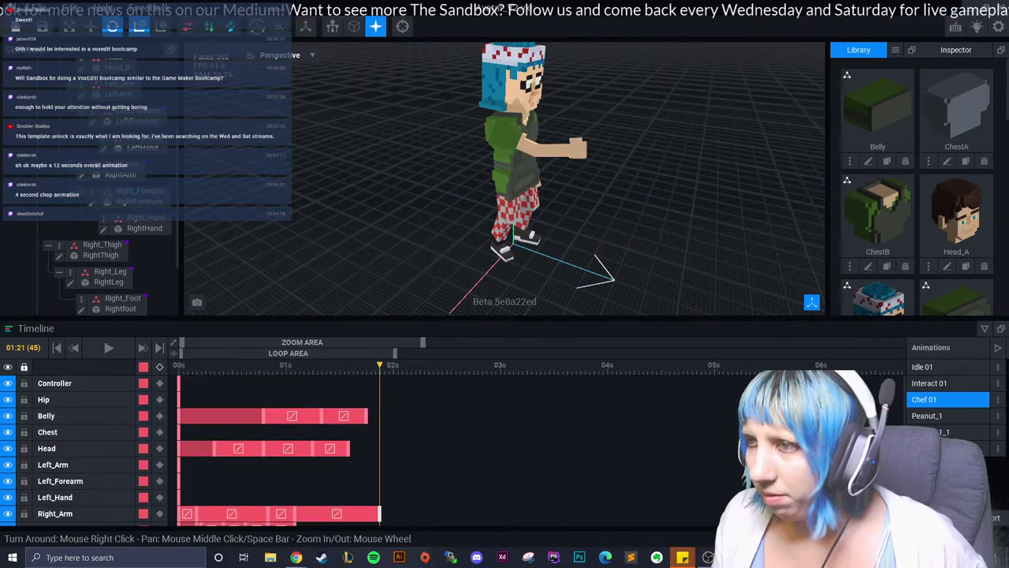
pyautogui.click(544, 154)
pyautogui.moveTo(544, 154)
pyautogui.mouseDown()
pyautogui.moveTo(552, 169)
pyautogui.moveTo(574, 140)
pyautogui.mouseUp()
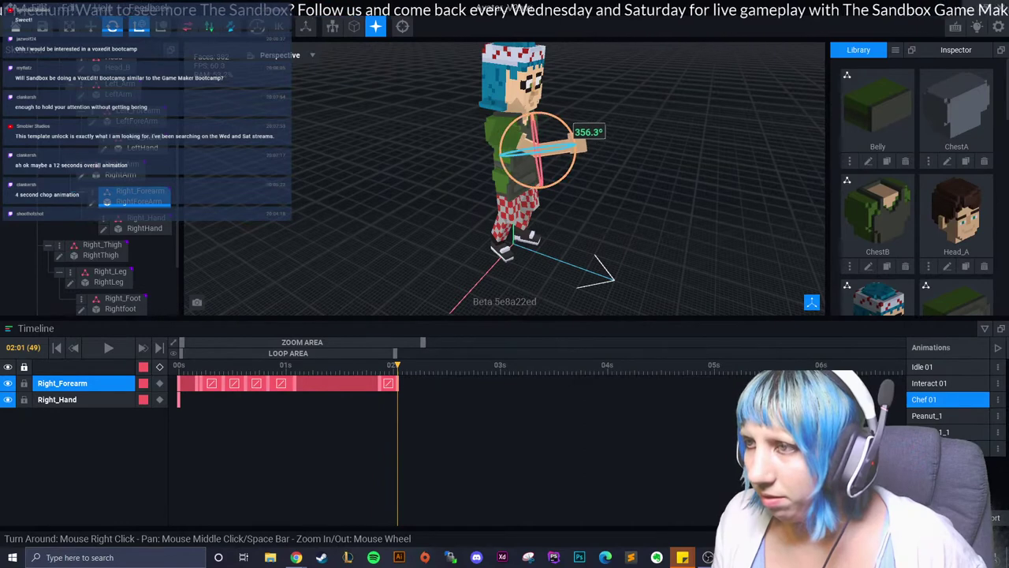
pyautogui.press('Right')
pyautogui.press('Right')
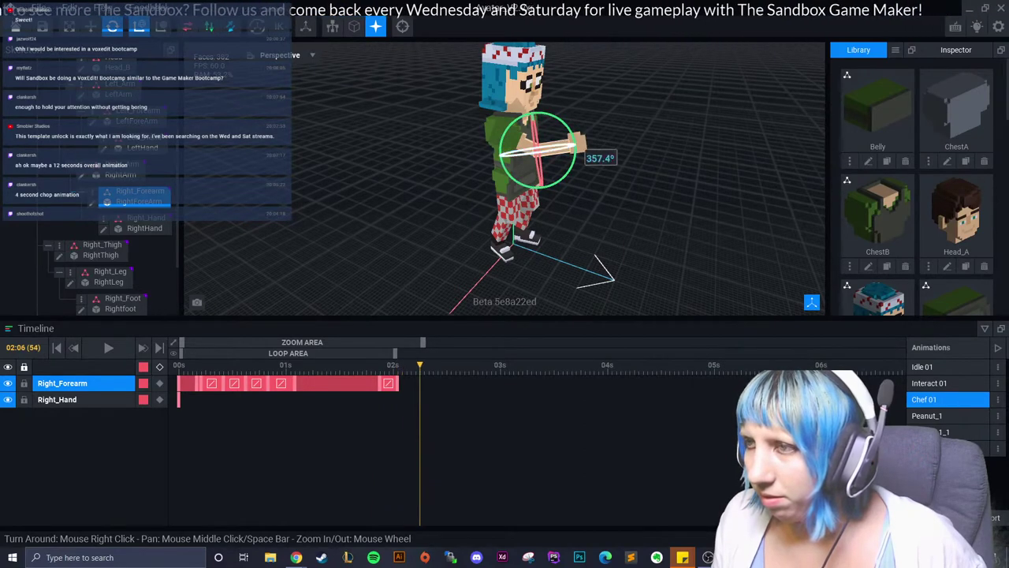
pyautogui.moveTo(578, 149)
pyautogui.mouseDown()
pyautogui.moveTo(584, 158)
pyautogui.moveTo(574, 151)
pyautogui.mouseUp()
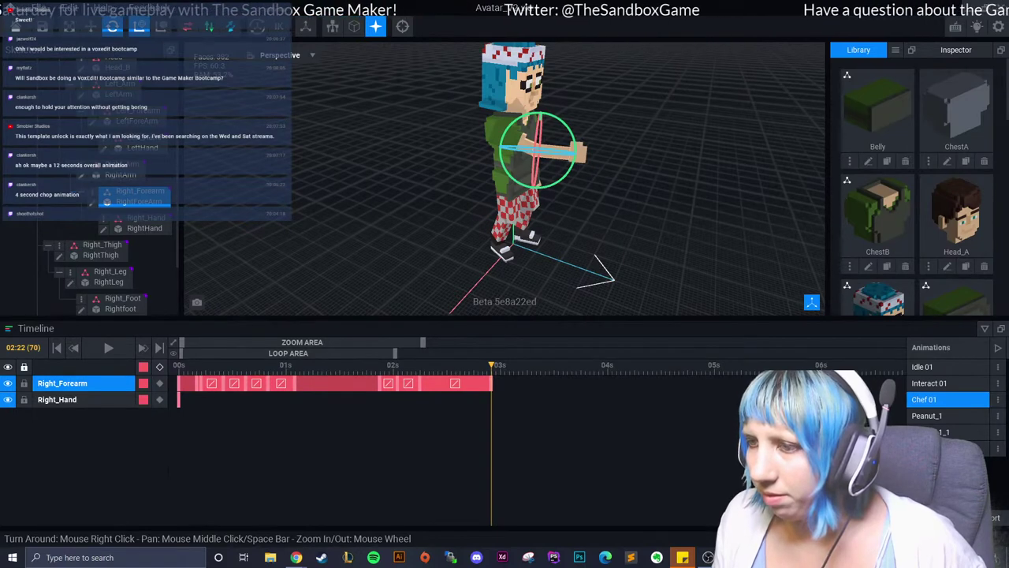
# Scrub the timeline to review the arm motion and reselect the right upper arm.
pyautogui.moveTo(492, 365)
pyautogui.mouseDown()
pyautogui.moveTo(394, 366)
pyautogui.moveTo(482, 365)
pyautogui.moveTo(337, 383)
pyautogui.mouseUp()
pyautogui.moveTo(451, 365)
pyautogui.mouseDown()
pyautogui.moveTo(366, 365)
pyautogui.moveTo(428, 365)
pyautogui.mouseUp()
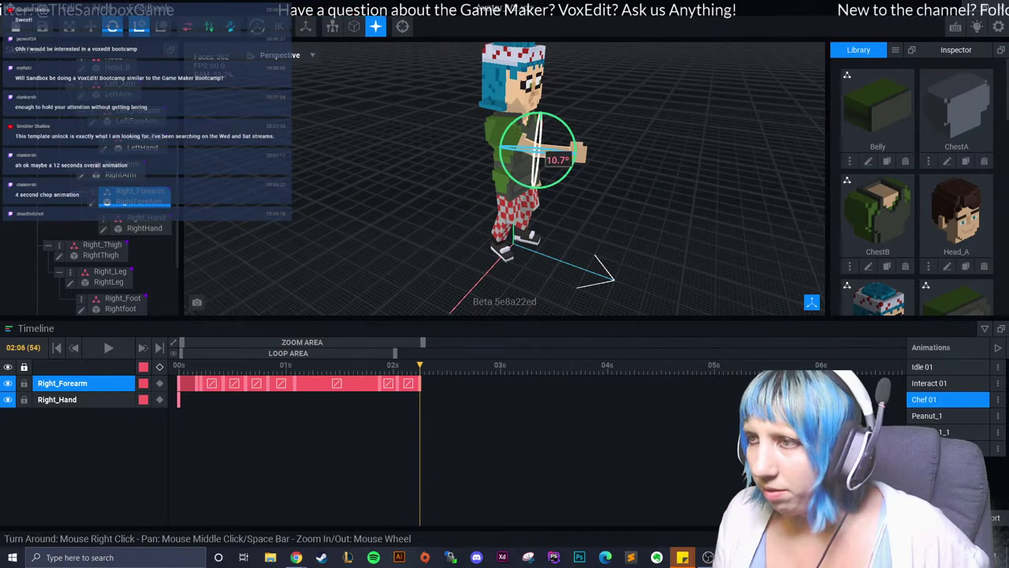
pyautogui.click(505, 134)
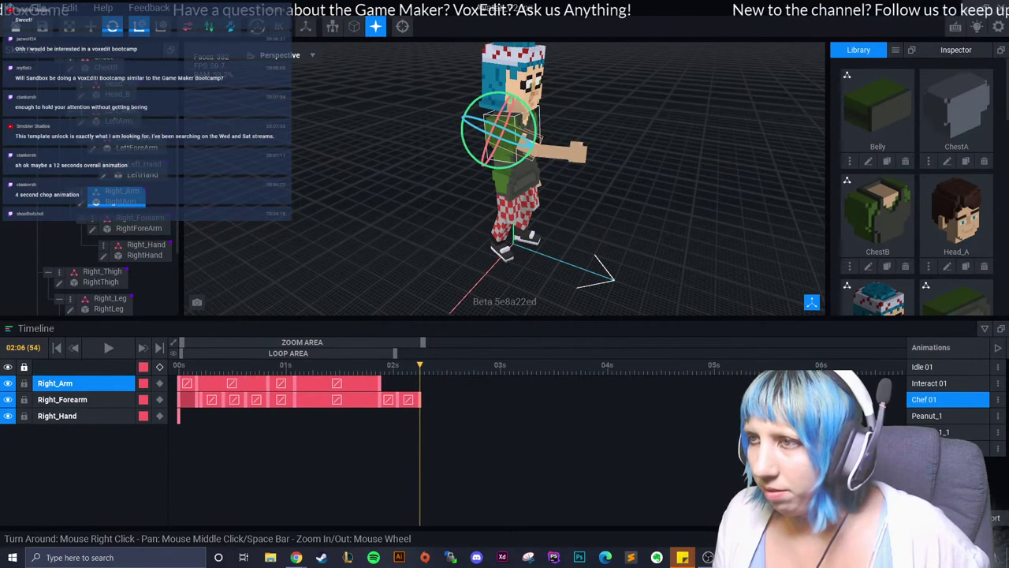
# Key the right arm rotated down toward the body at the later frame.
pyautogui.moveTo(502, 98); pyautogui.dragTo(512, 158)
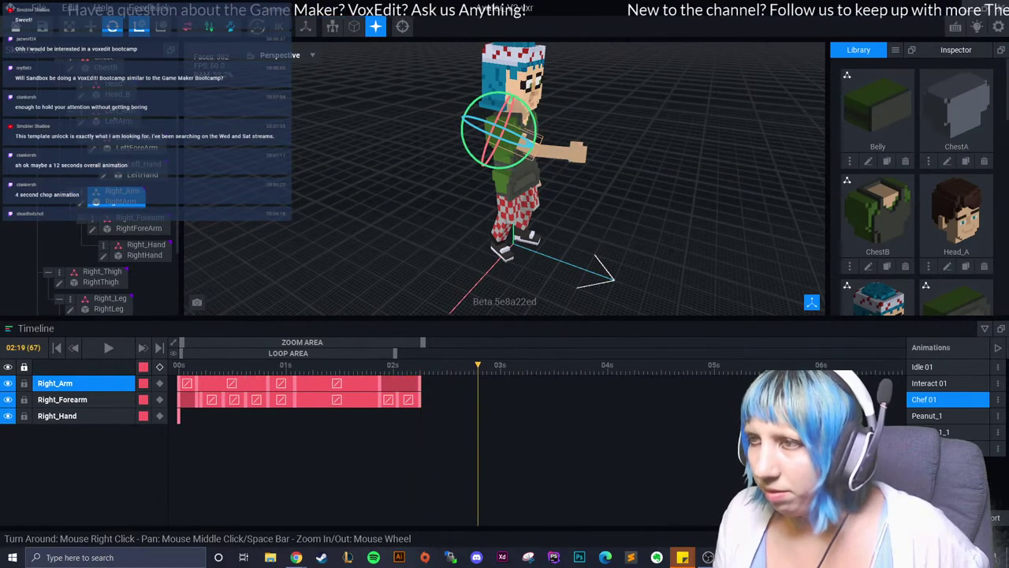
pyautogui.moveTo(508, 98); pyautogui.dragTo(548, 149)
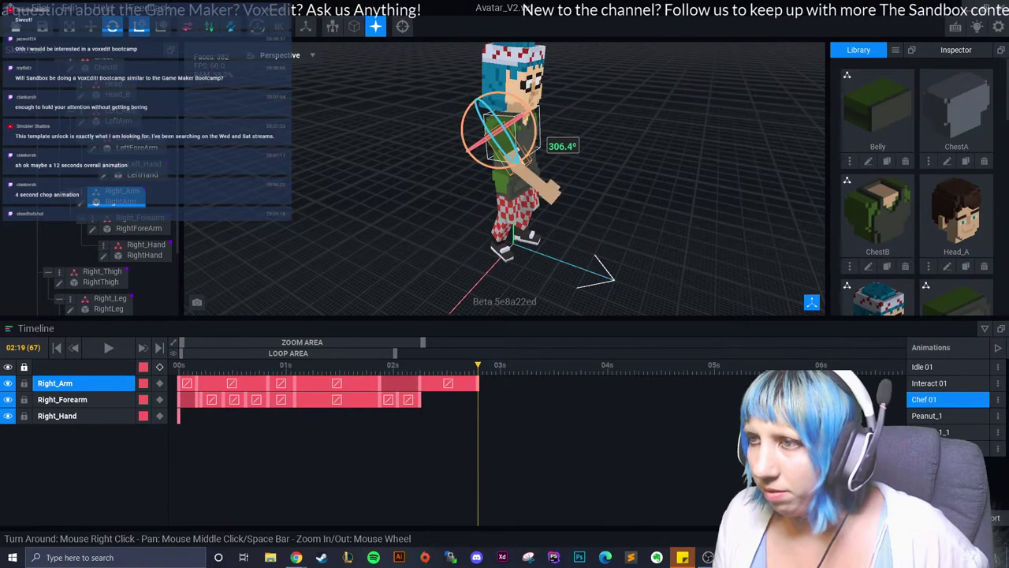
pyautogui.moveTo(536, 150); pyautogui.dragTo(538, 159)
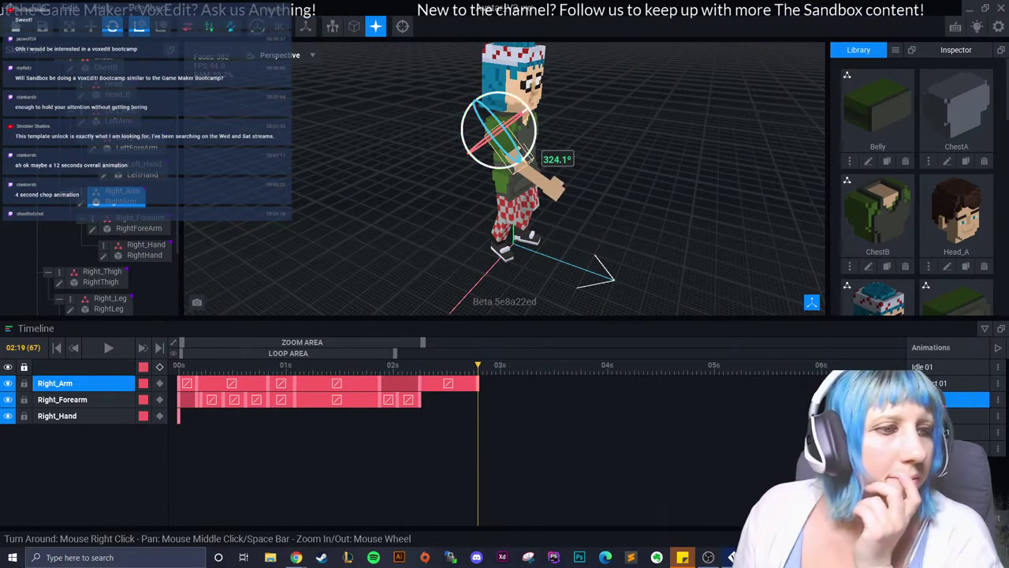
pyautogui.moveTo(526, 158); pyautogui.dragTo(552, 181, button='right')
pyautogui.scroll(5, 537, 258)
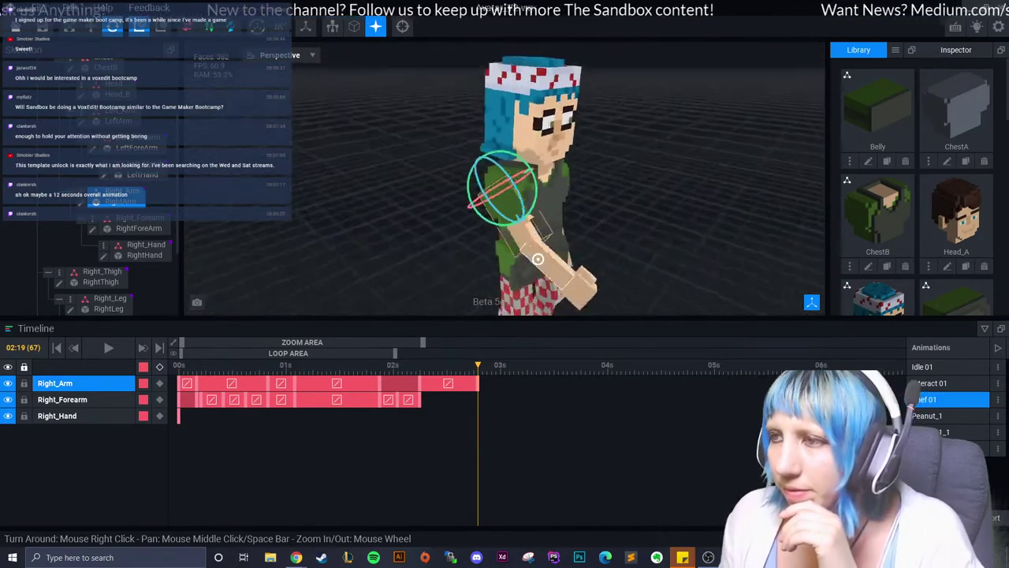
pyautogui.moveTo(537, 259); pyautogui.dragTo(513, 259, button='right')
# Fine-tune the arm angle and orbit around the chef to check the pose.
pyautogui.moveTo(530, 191); pyautogui.dragTo(544, 213)
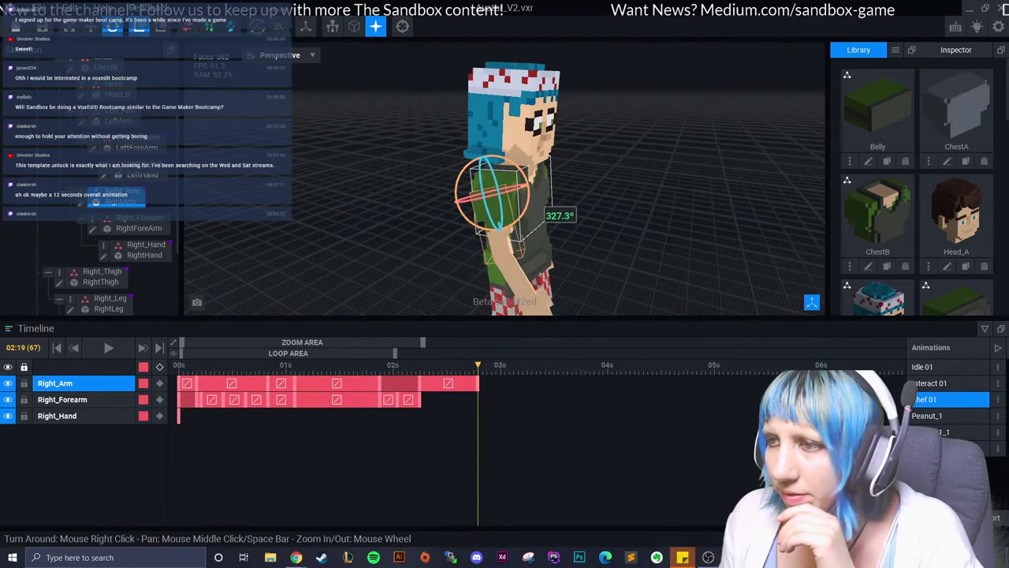
pyautogui.moveTo(552, 215); pyautogui.dragTo(580, 219, button='right')
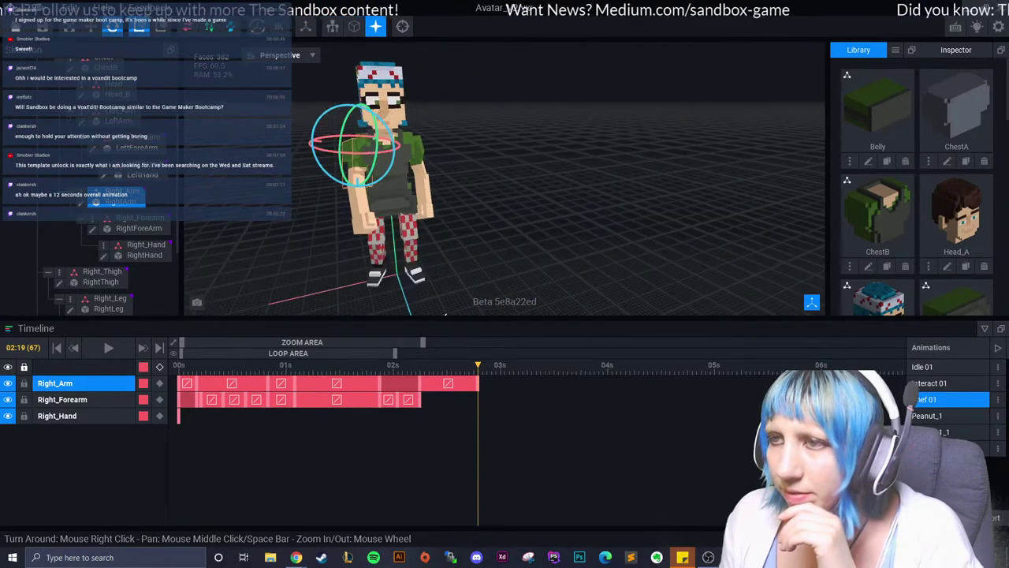
pyautogui.moveTo(443, 315); pyautogui.dragTo(559, 314, button='right')
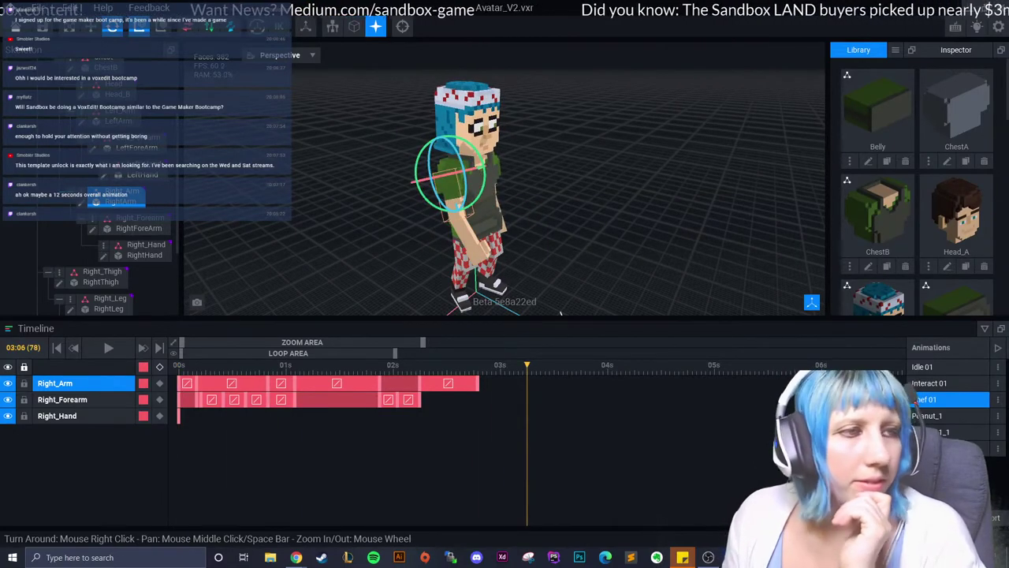
pyautogui.moveTo(538, 240); pyautogui.dragTo(537, 240, button='right')
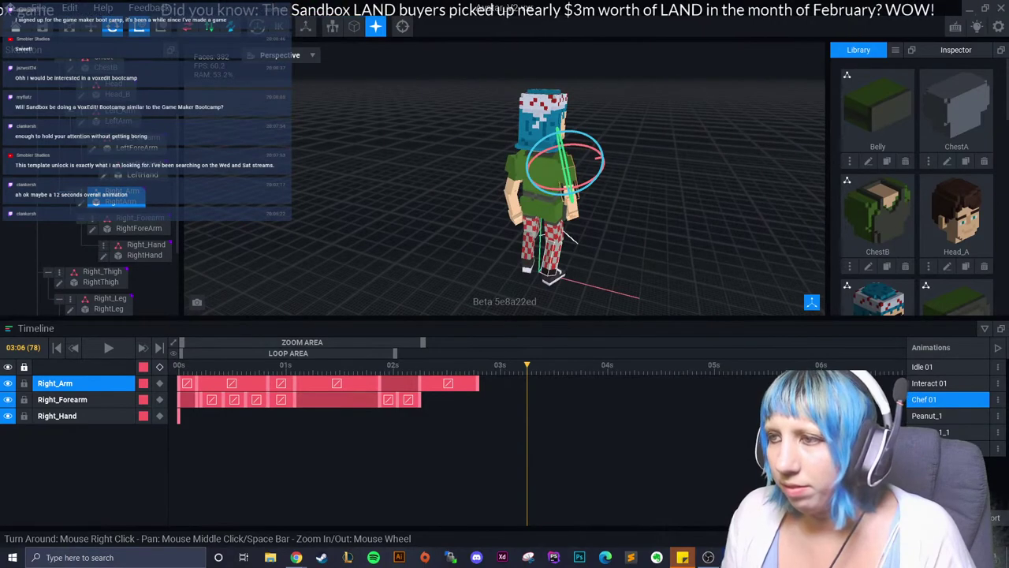
pyautogui.moveTo(538, 239); pyautogui.dragTo(538, 240, button='right')
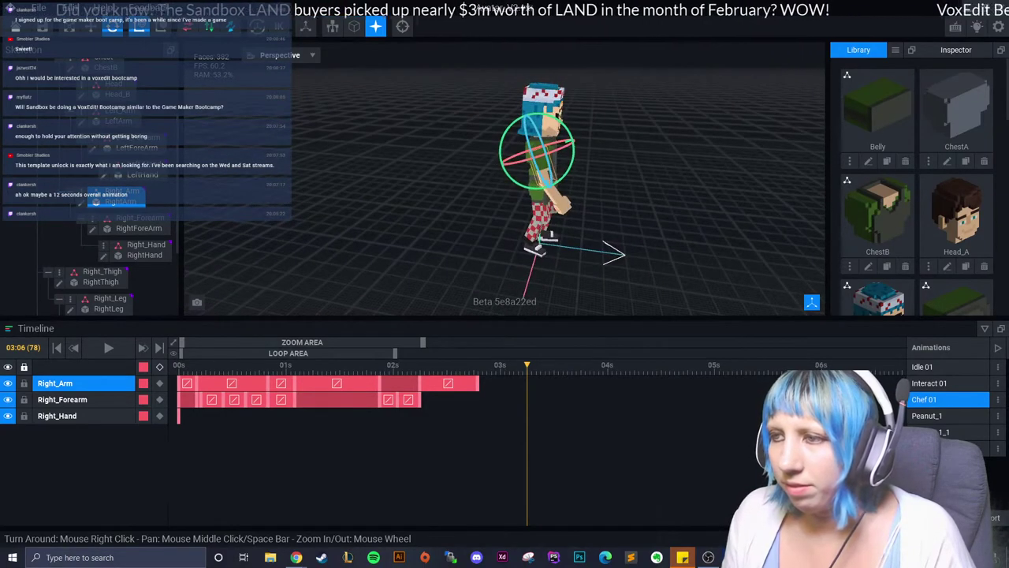
pyautogui.click(538, 213)
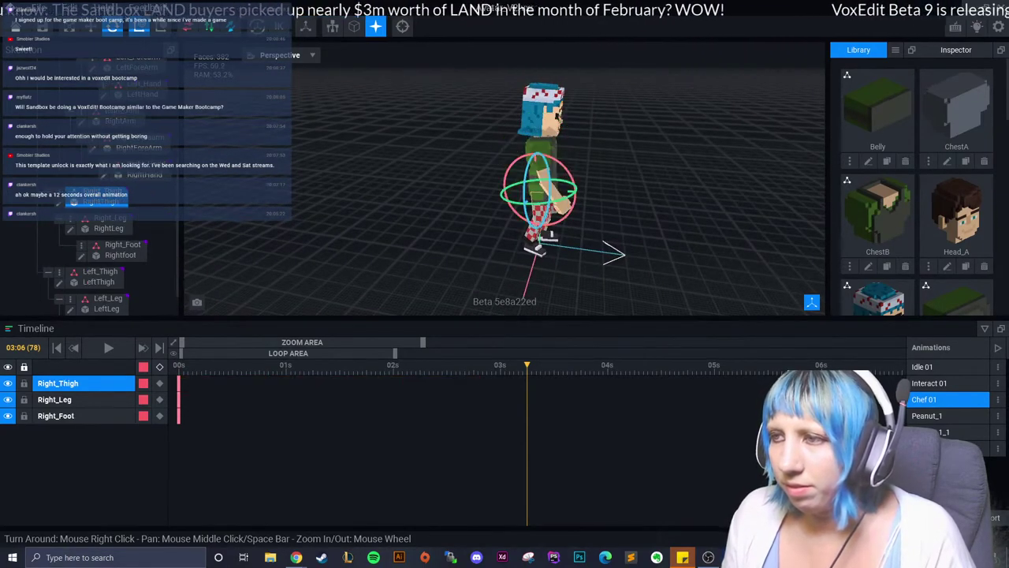
pyautogui.moveTo(562, 241); pyautogui.dragTo(561, 240, button='right')
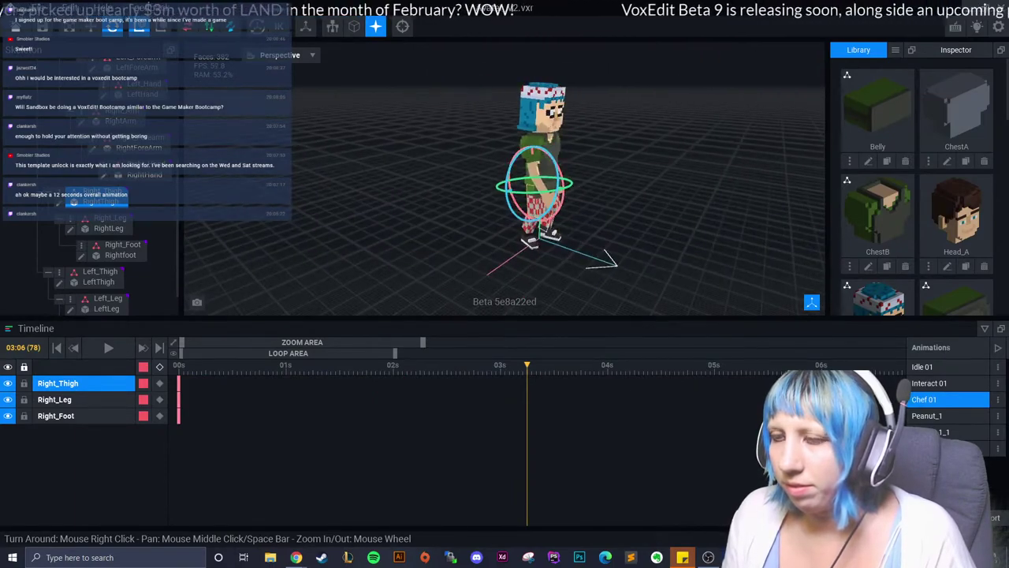
pyautogui.scroll(4, 110, 229)
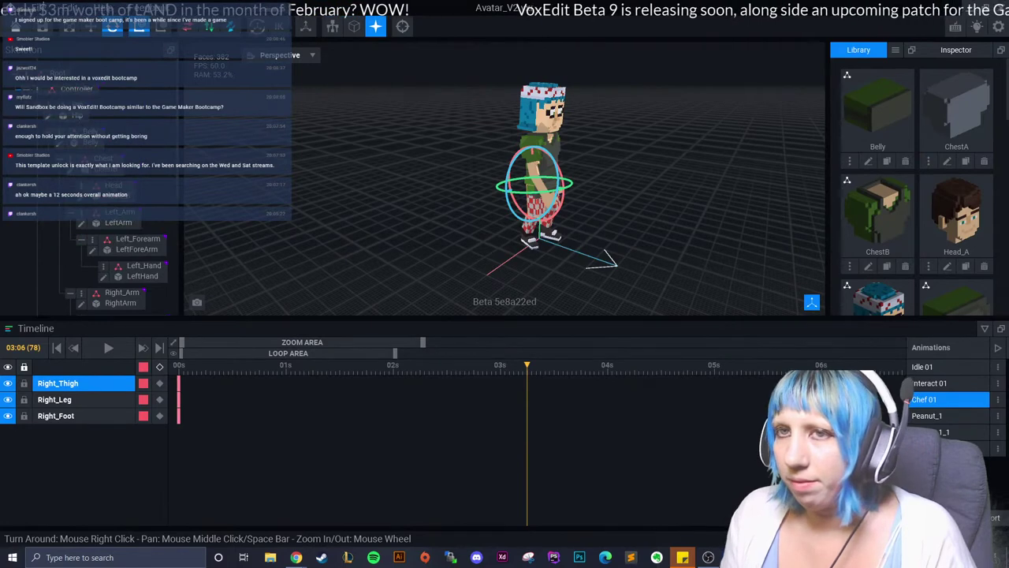
pyautogui.click(77, 88)
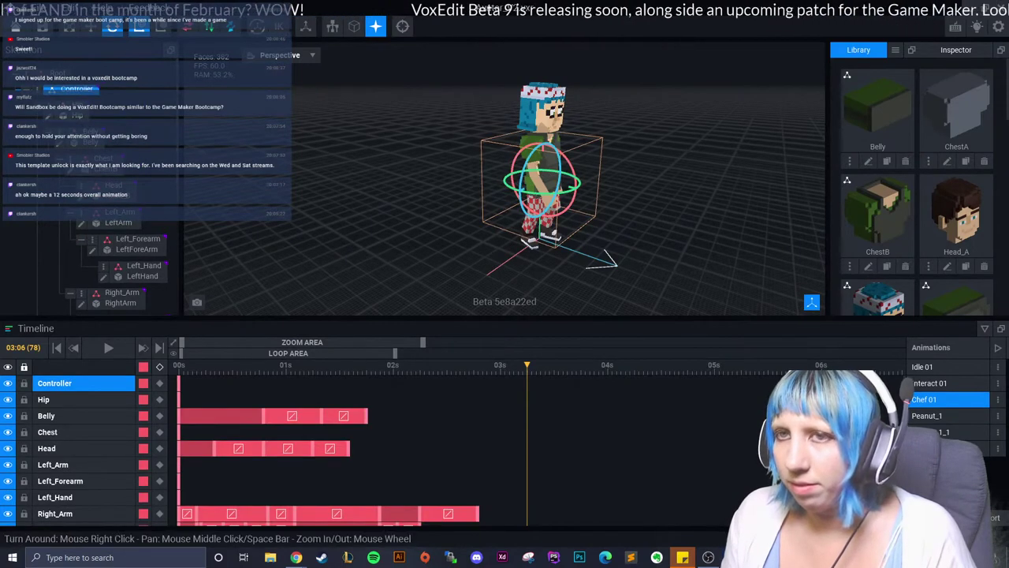
pyautogui.press('w')
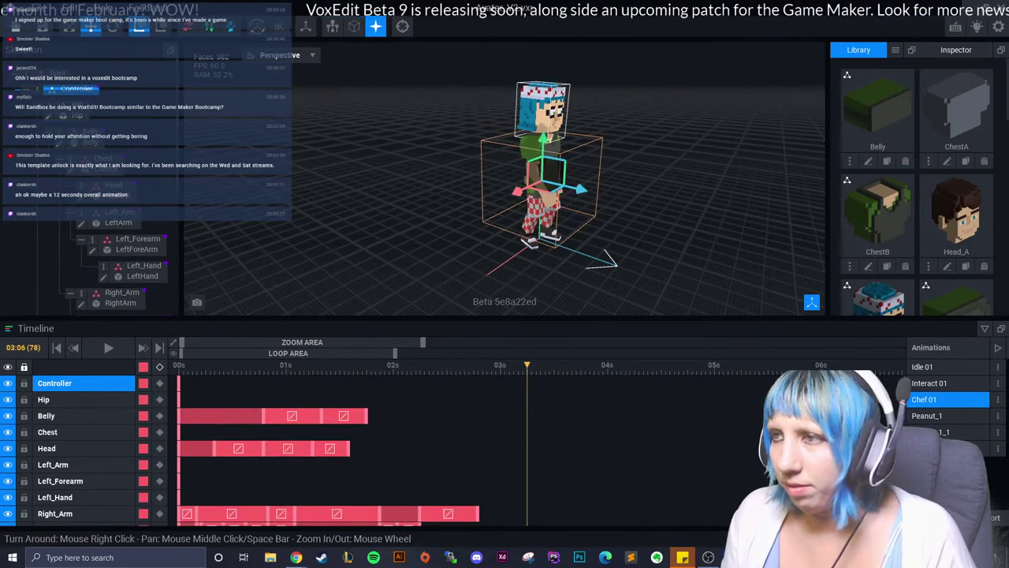
pyautogui.click(77, 116)
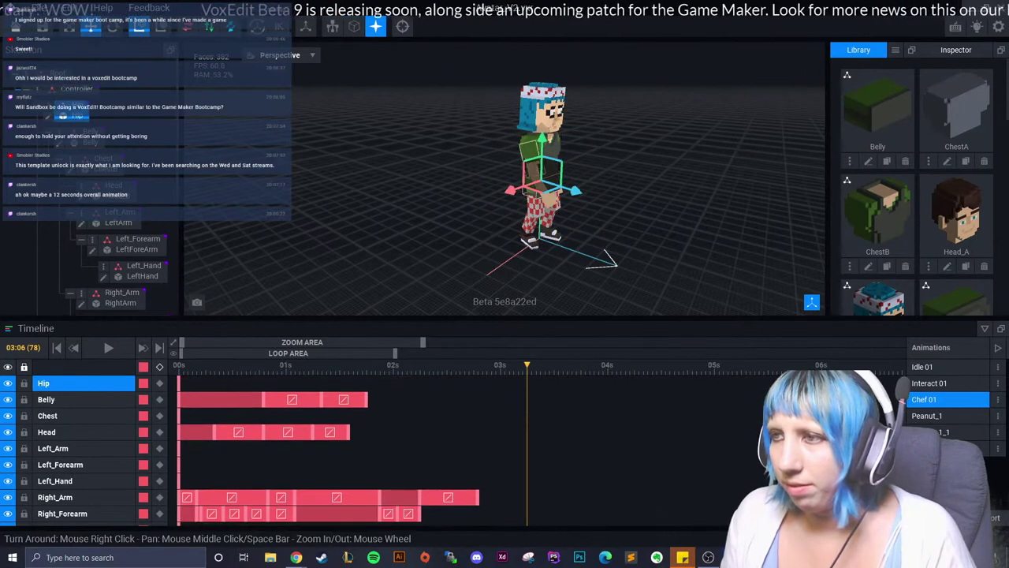
pyautogui.click(79, 141)
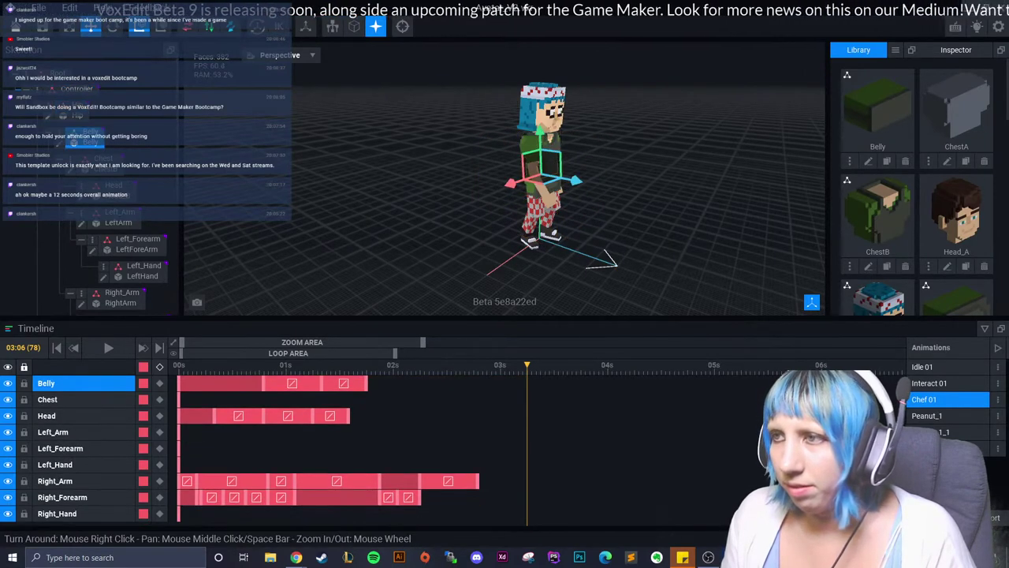
pyautogui.moveTo(545, 138); pyautogui.dragTo(544, 136)
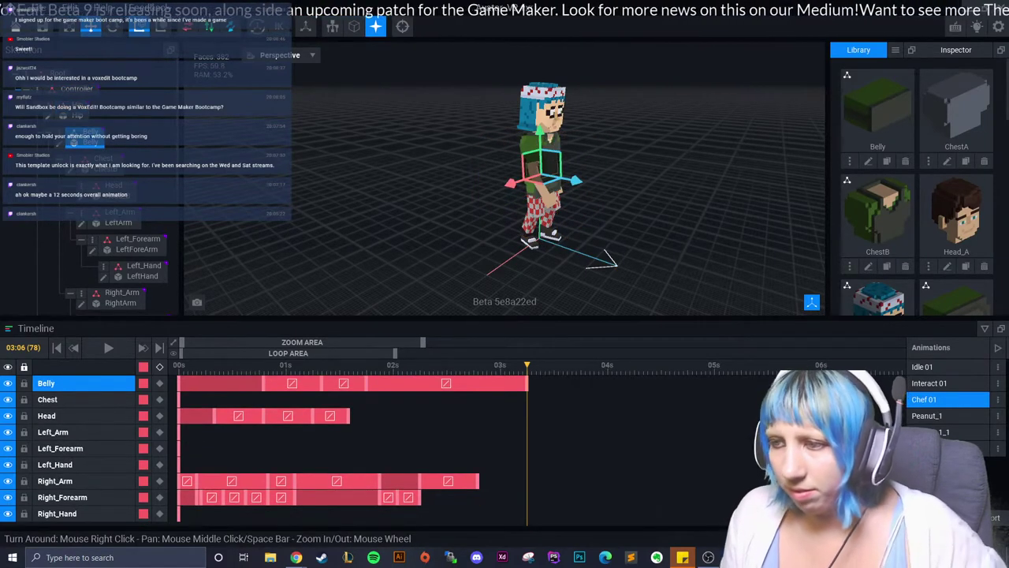
pyautogui.hotkey('ctrl', 'z')
pyautogui.press('Left')
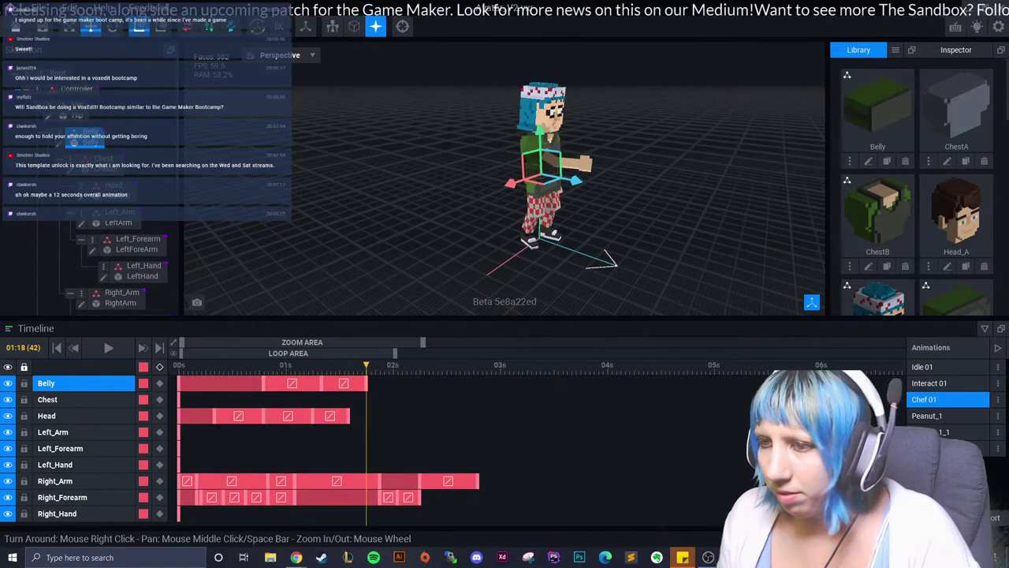
pyautogui.moveTo(366, 365); pyautogui.dragTo(500, 366)
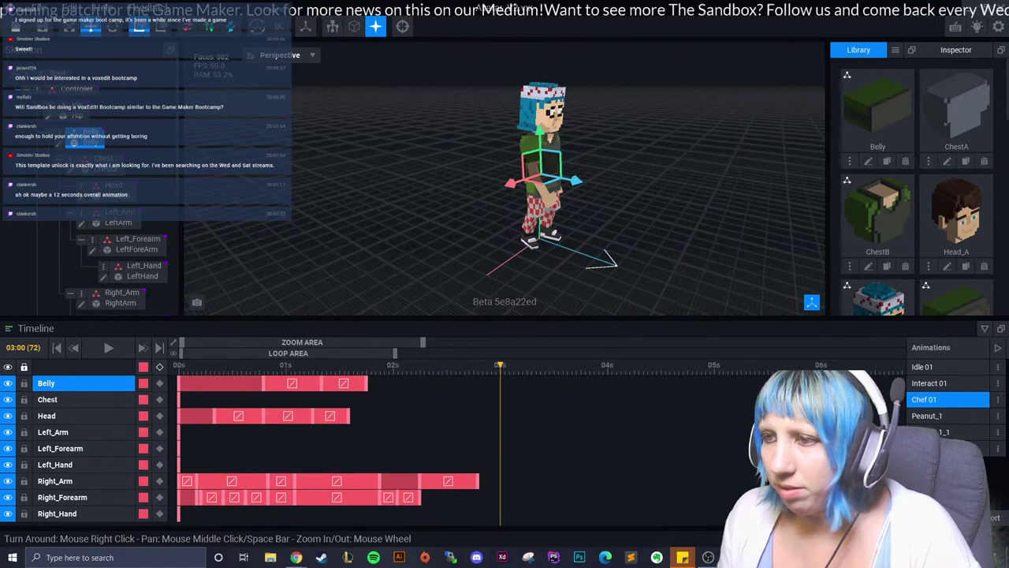
# Pull the Controller's last key back to 02:18 and advance one frame.
pyautogui.click(76, 88)
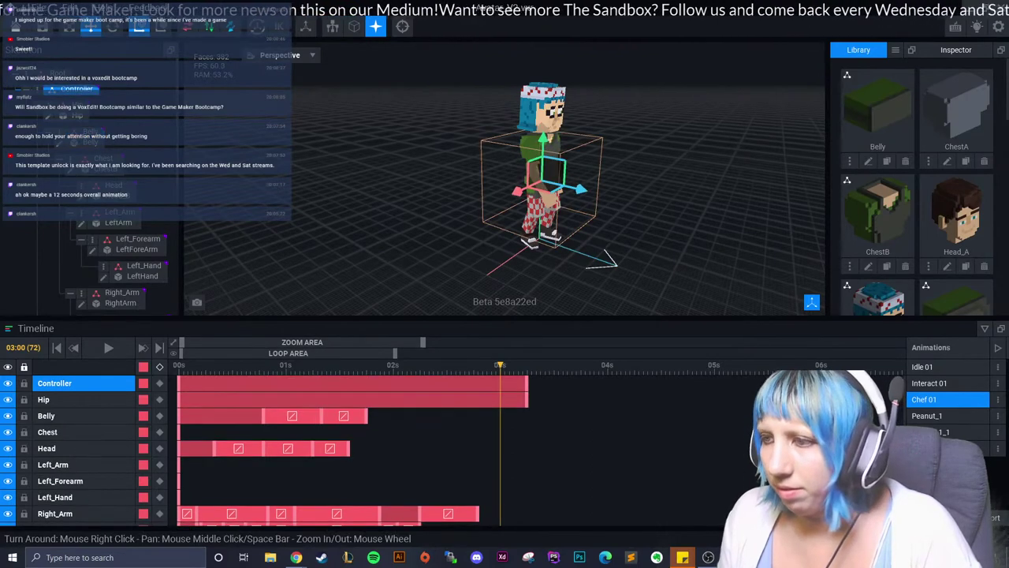
pyautogui.keyDown('ctrl'); pyautogui.scroll(-1, 347, 441); pyautogui.keyUp('ctrl')
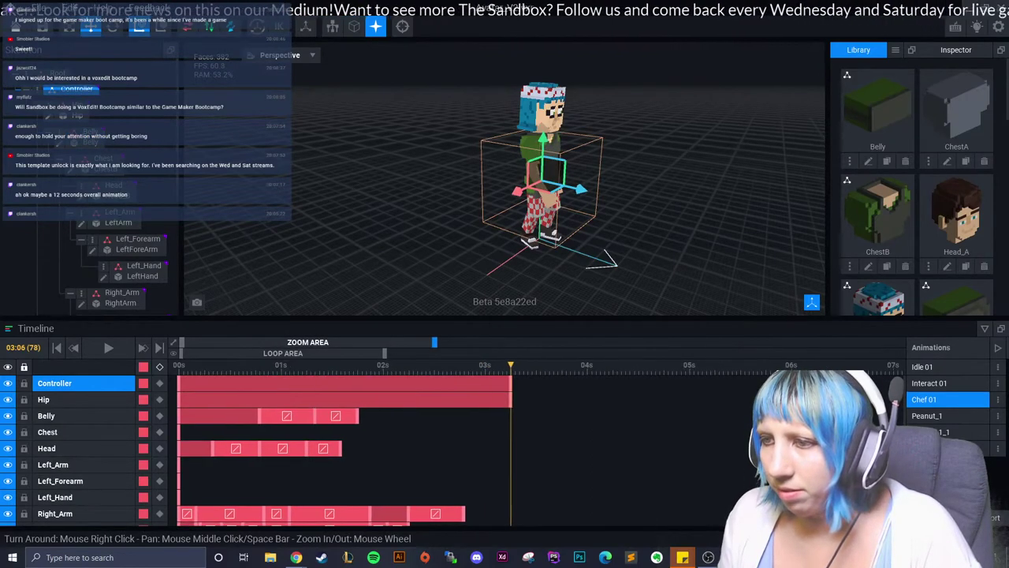
pyautogui.scroll(-3, 347, 449)
pyautogui.scroll(-2, 315, 450)
pyautogui.scroll(4, 315, 449)
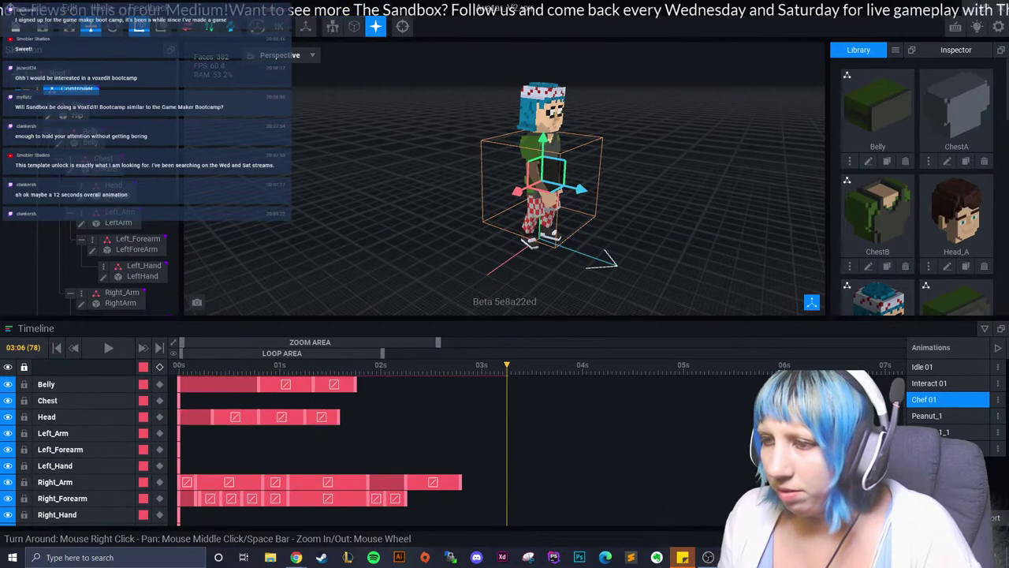
pyautogui.scroll(2, 315, 449)
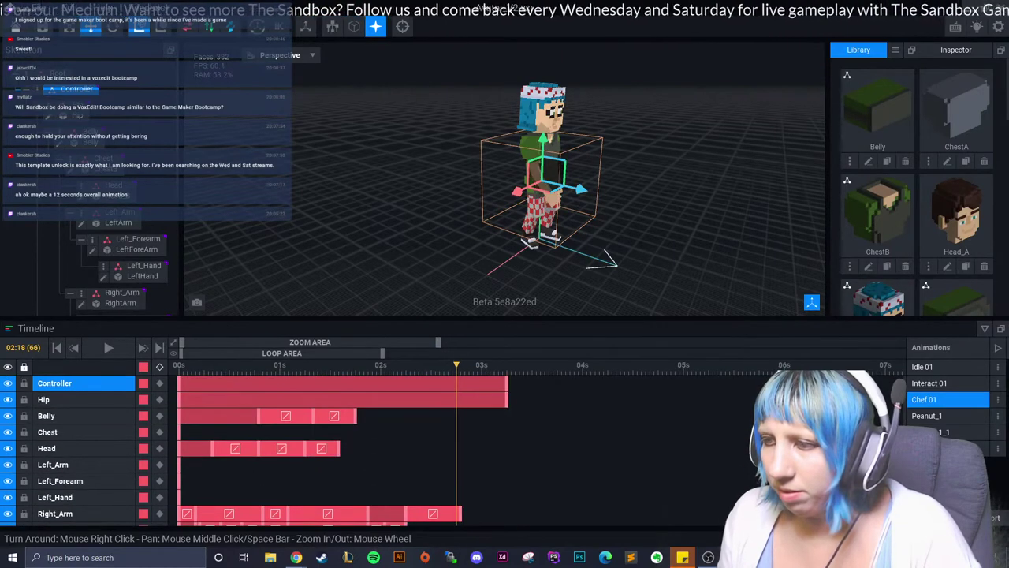
pyautogui.press('Delete')
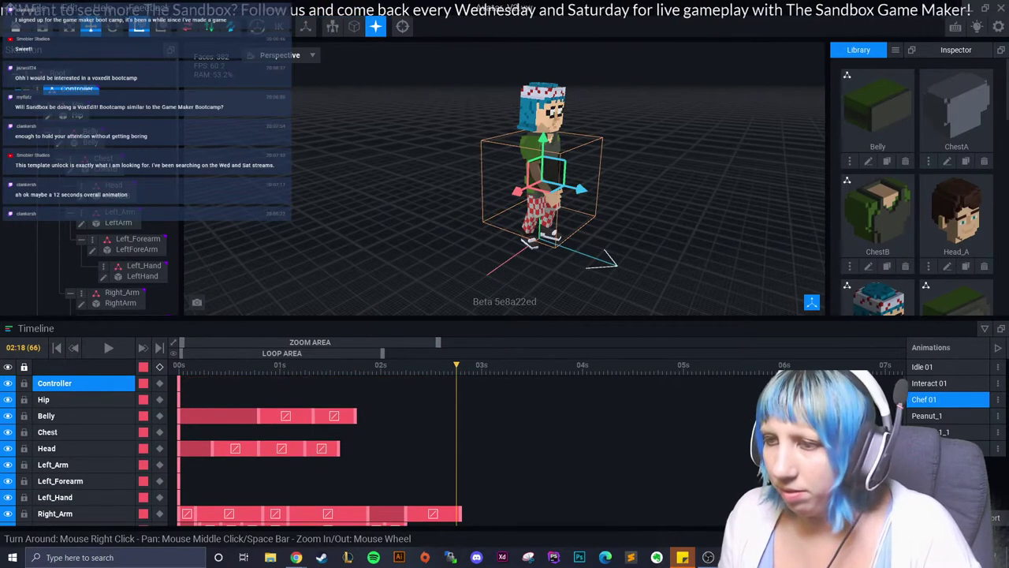
pyautogui.hotkey('ctrl', 'z')
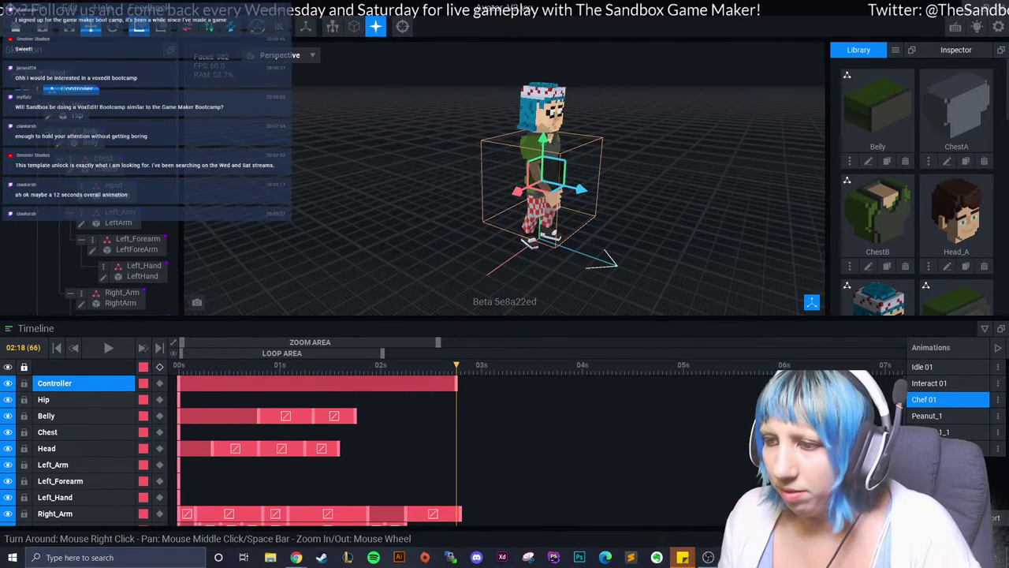
pyautogui.press('Right')
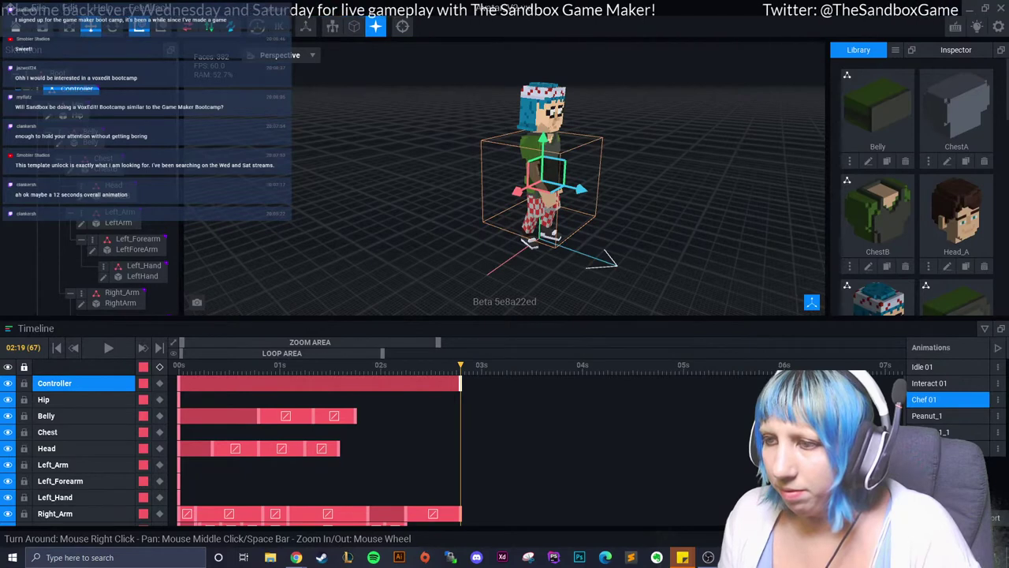
# Move the Chest bone up to key its pose at 02:19.
pyautogui.click(79, 399)
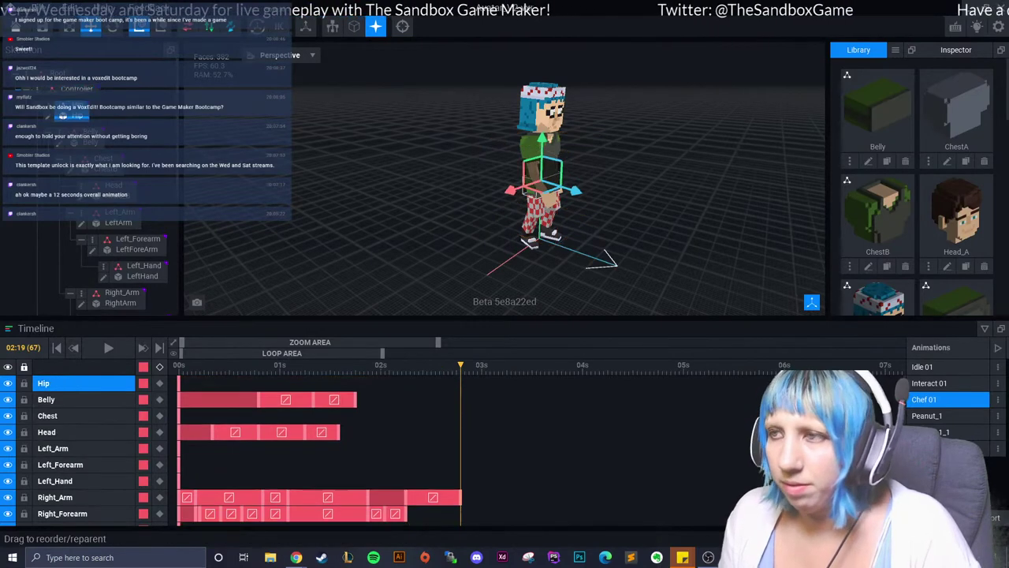
pyautogui.click(79, 139)
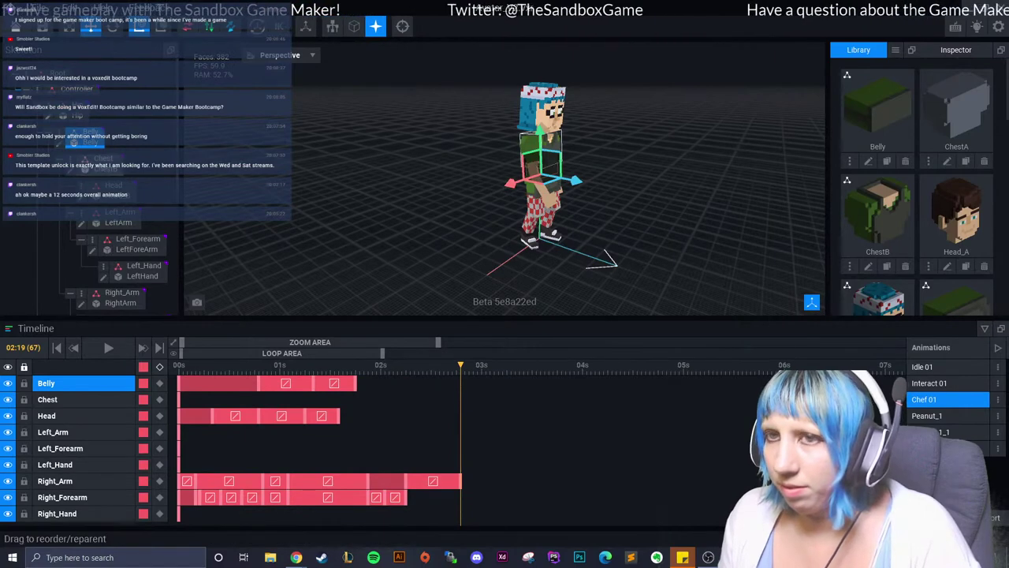
pyautogui.click(103, 158)
pyautogui.moveTo(541, 134); pyautogui.dragTo(541, 120)
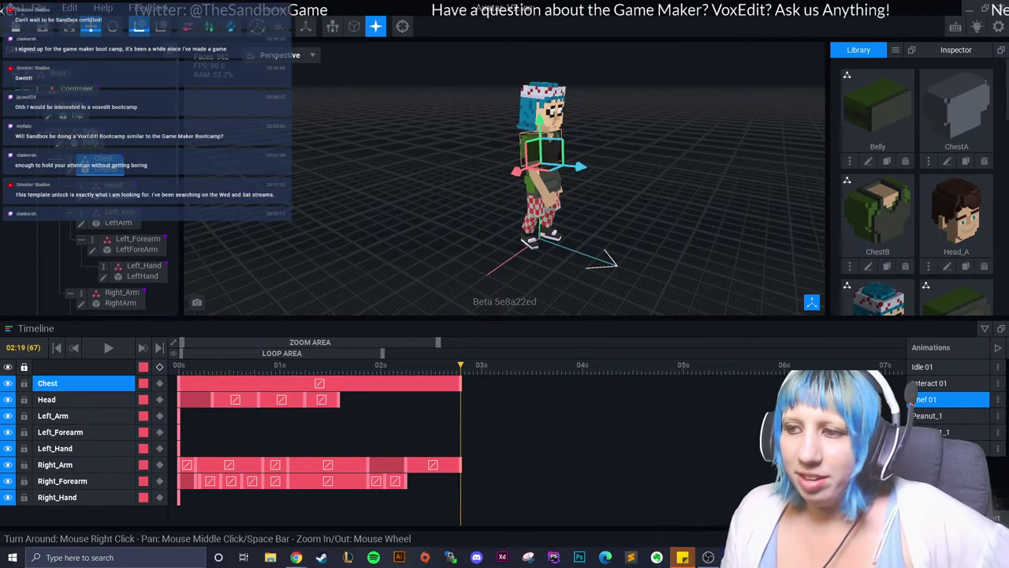
# Delete the Chest key, play Chef 01 from the start, then restore the key.
pyautogui.press('Delete')
pyautogui.press('Home')
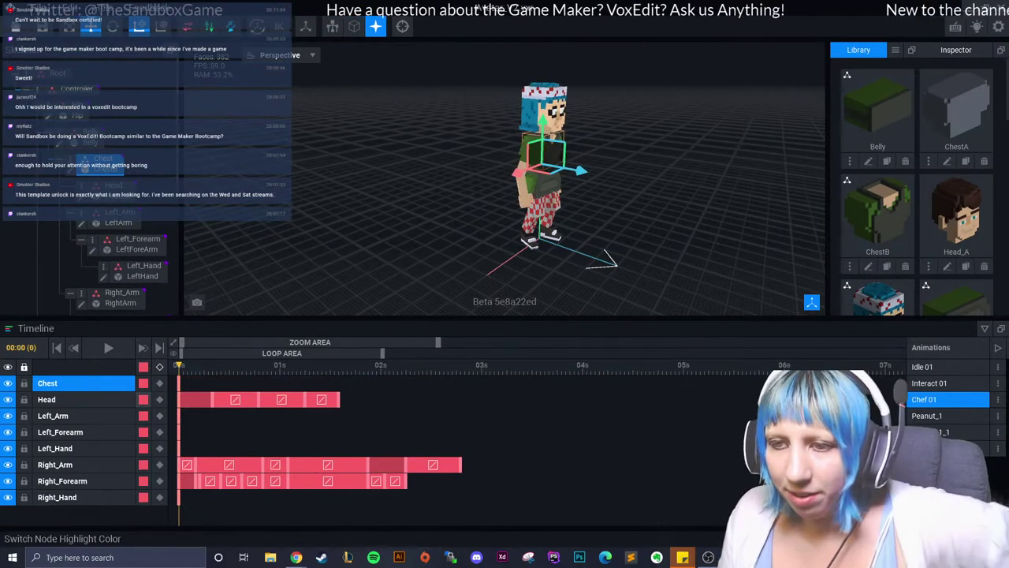
pyautogui.press('space')
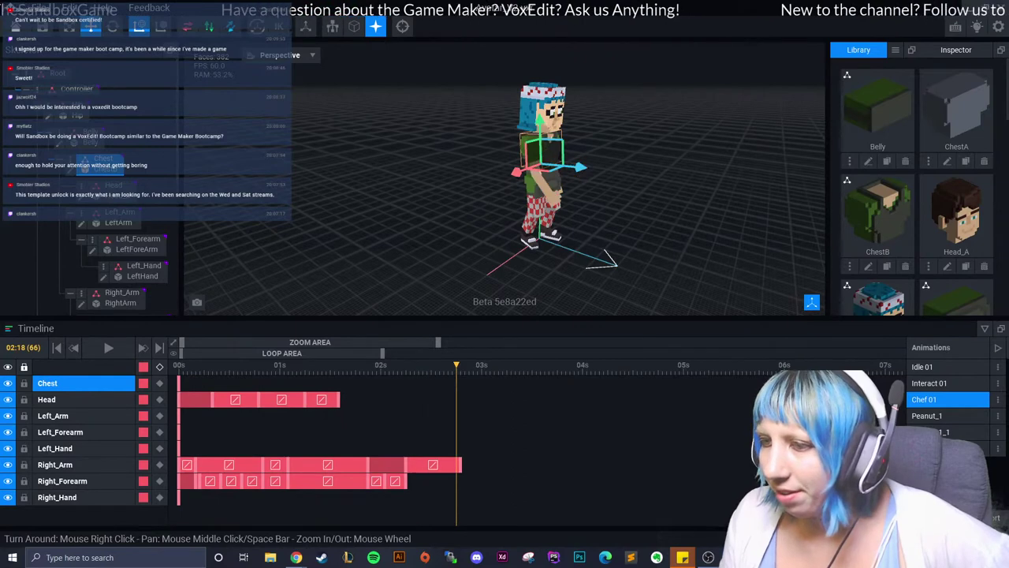
pyautogui.hotkey('ctrl', 'z')
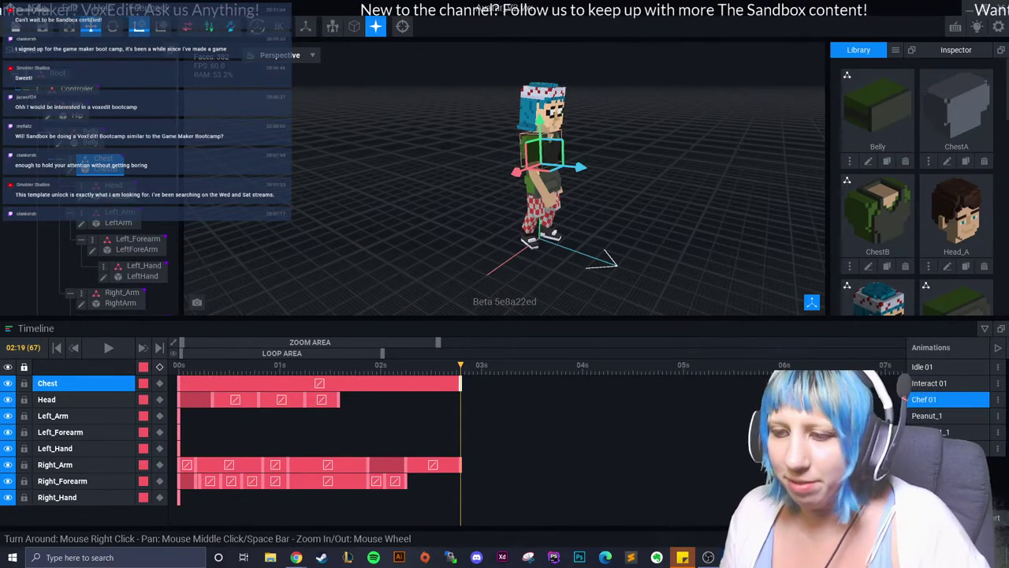
# Try keying a Chest pose near 02:20, ending with the key undone.
pyautogui.click(580, 167)
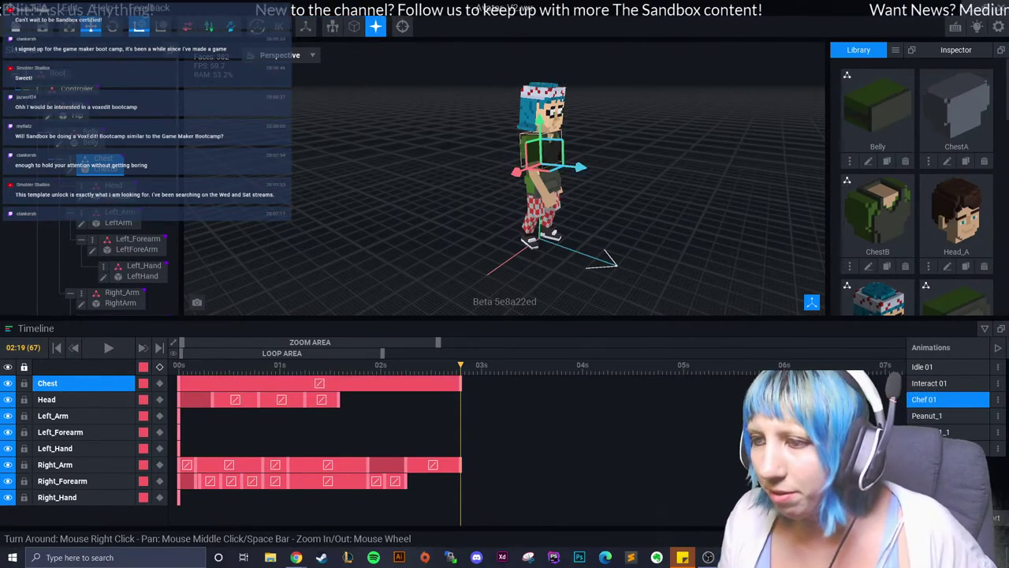
pyautogui.press('Delete')
pyautogui.moveTo(462, 365); pyautogui.dragTo(179, 365)
pyautogui.click(544, 126)
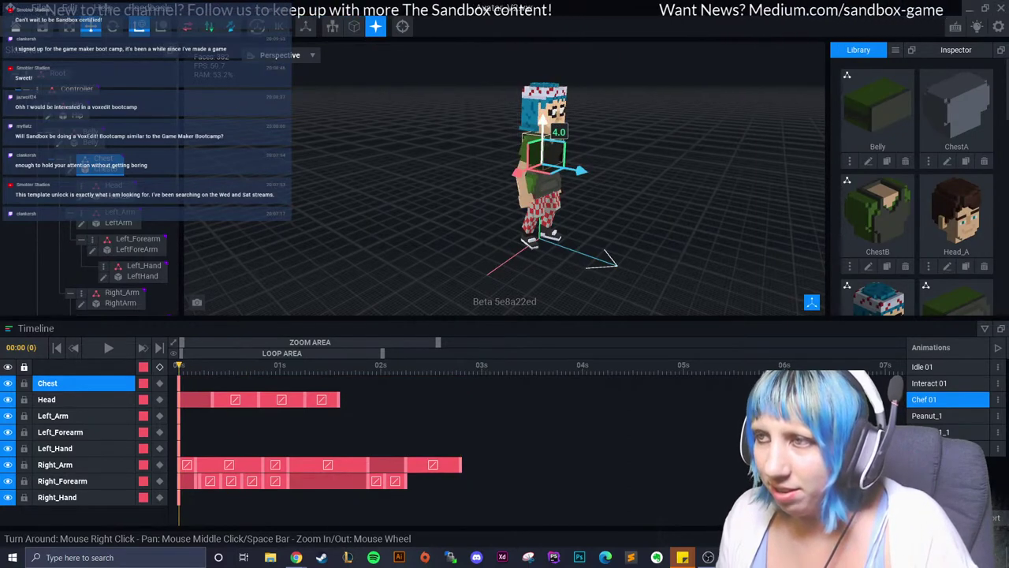
pyautogui.click(464, 365)
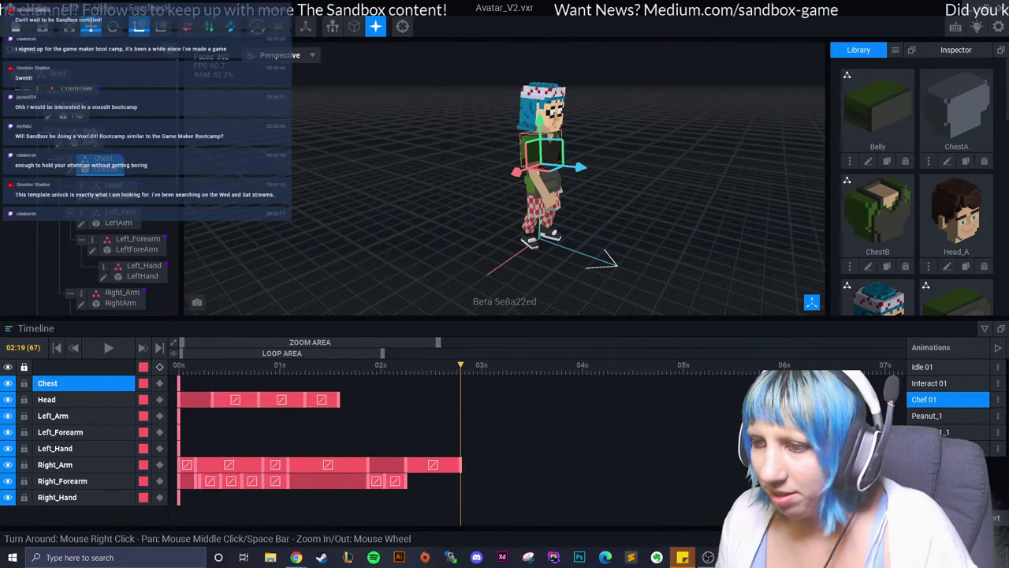
pyautogui.click(580, 167)
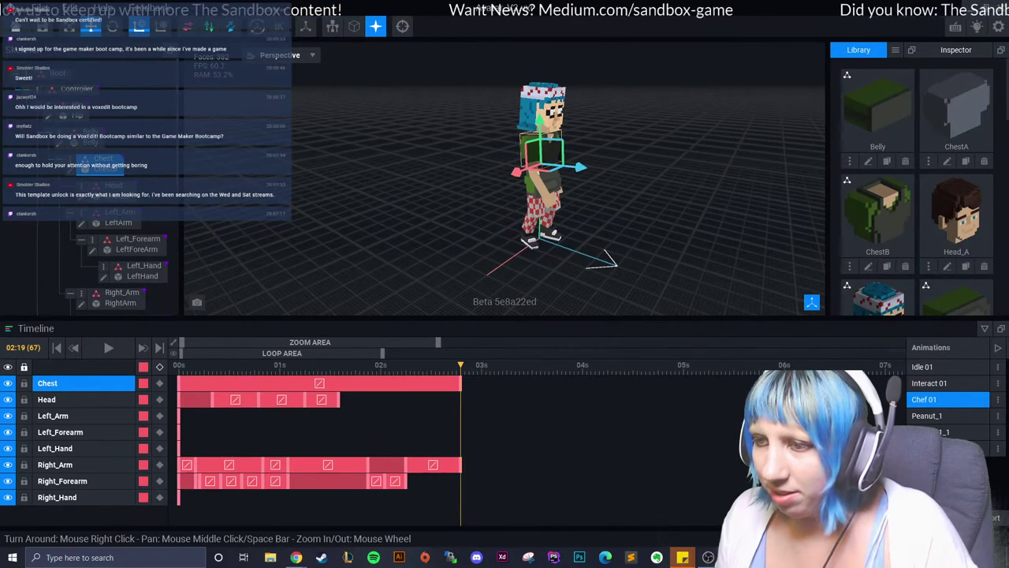
pyautogui.hotkey('ctrl', 'z')
pyautogui.hotkey('ctrl', 'y')
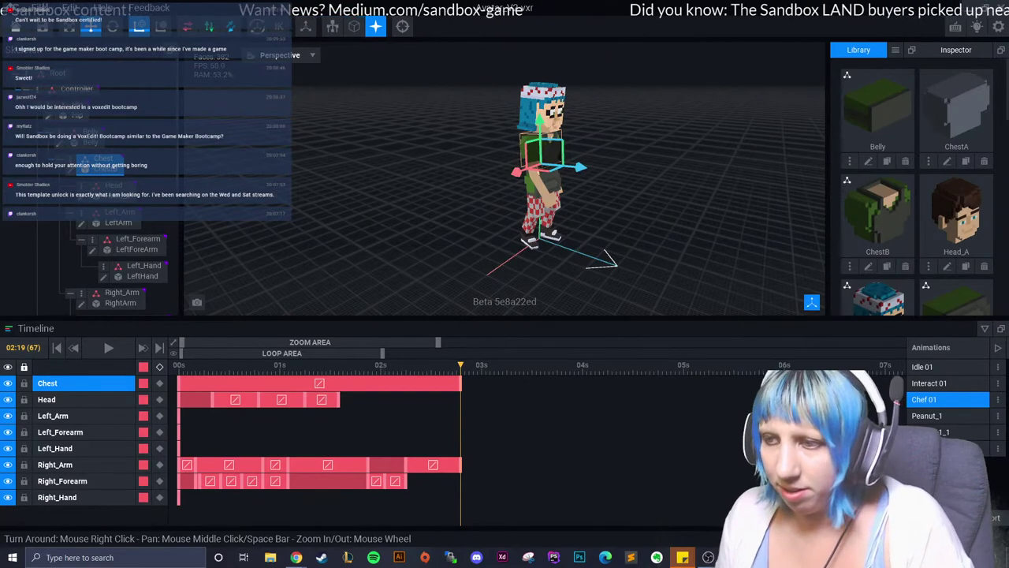
pyautogui.hotkey('ctrl', 'z')
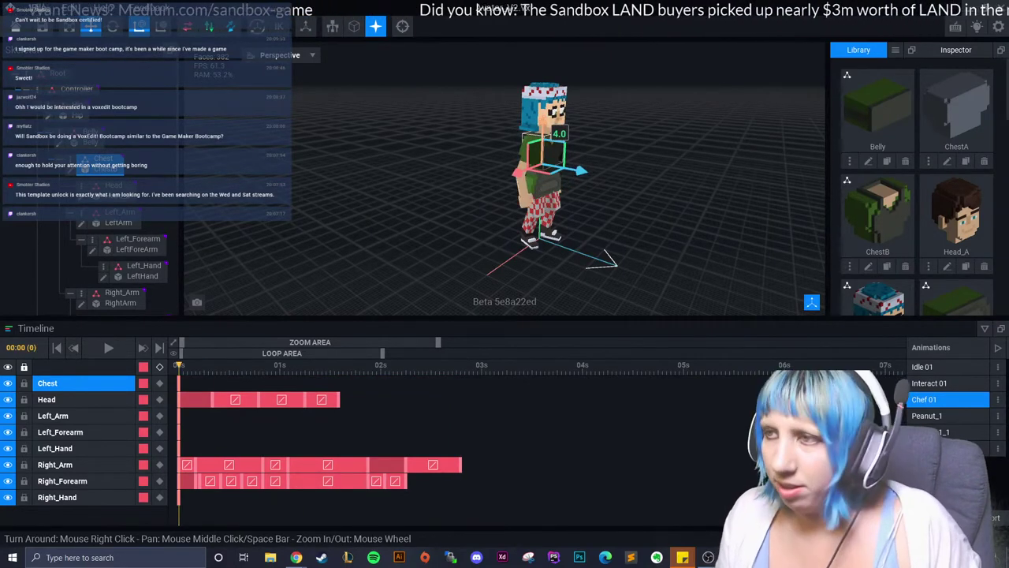
# Try Chest keys at 02:23, undo them, and return the playhead to about 02:20.
pyautogui.click(478, 365)
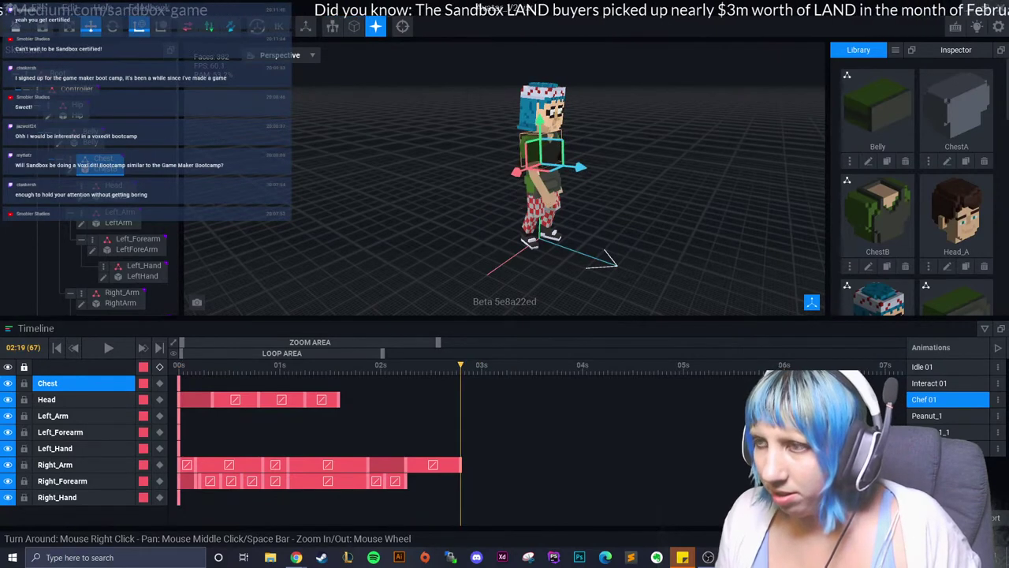
pyautogui.click(539, 122)
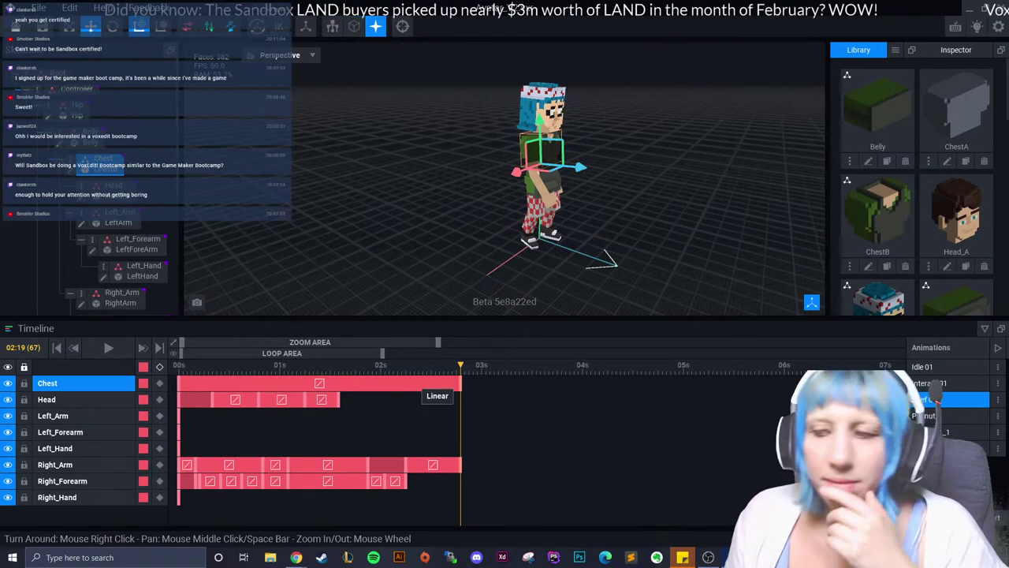
pyautogui.hotkey('ctrl', 'z')
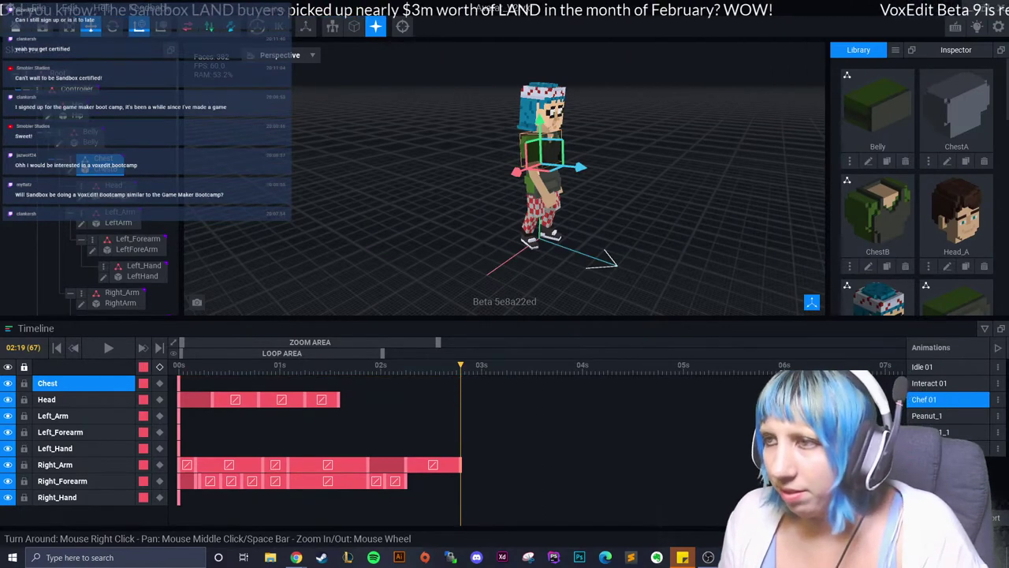
pyautogui.moveTo(517, 171); pyautogui.dragTo(515, 171)
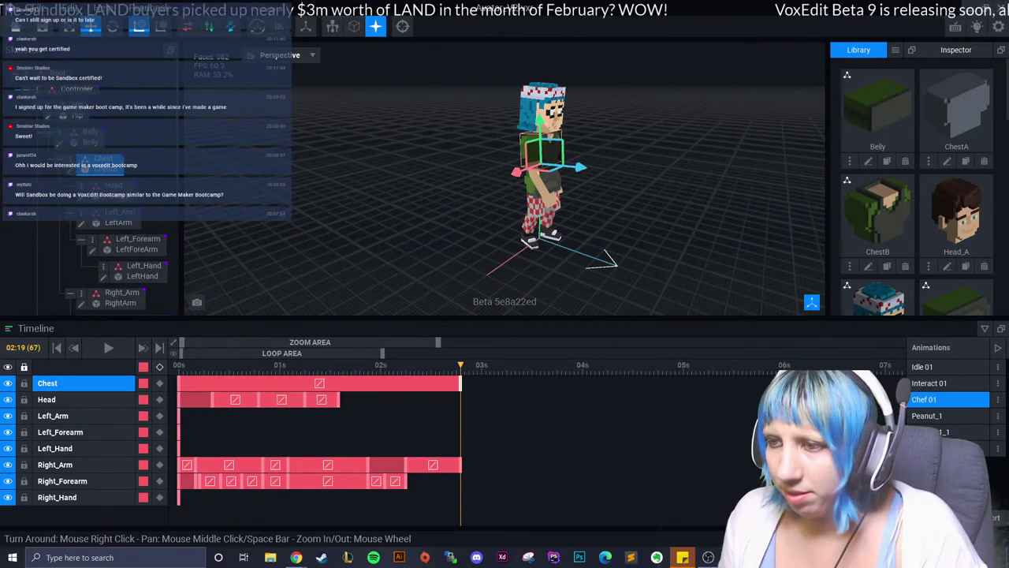
pyautogui.hotkey('ctrl', 'z')
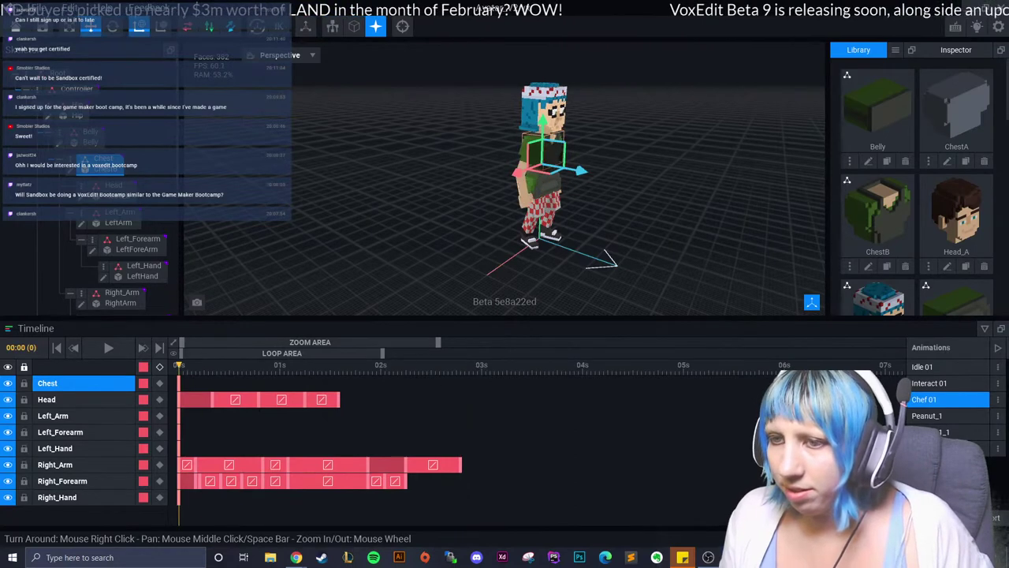
pyautogui.moveTo(179, 364); pyautogui.dragTo(465, 364)
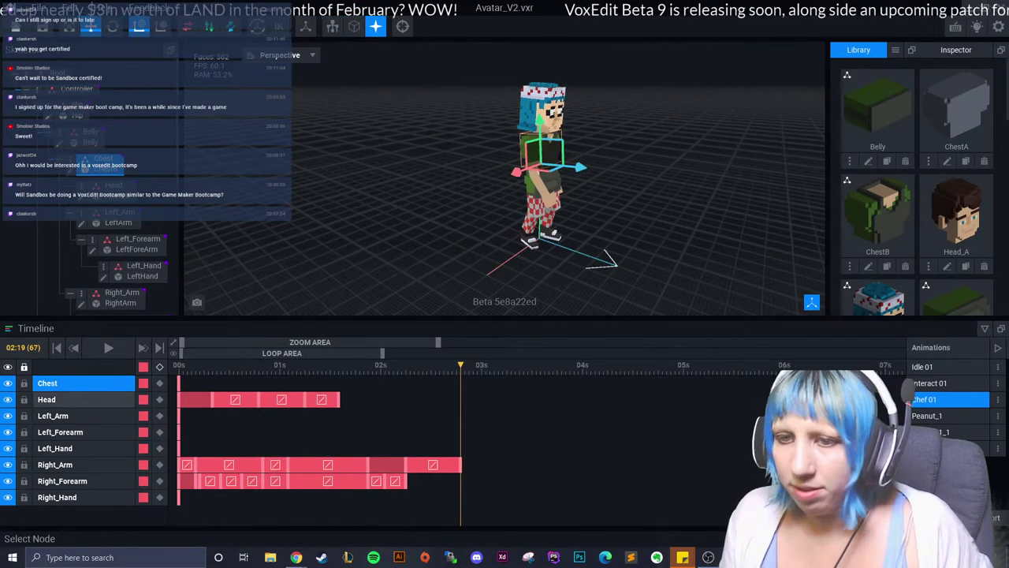
# Try tilting the Head for a new key, then undo it.
pyautogui.click(71, 399)
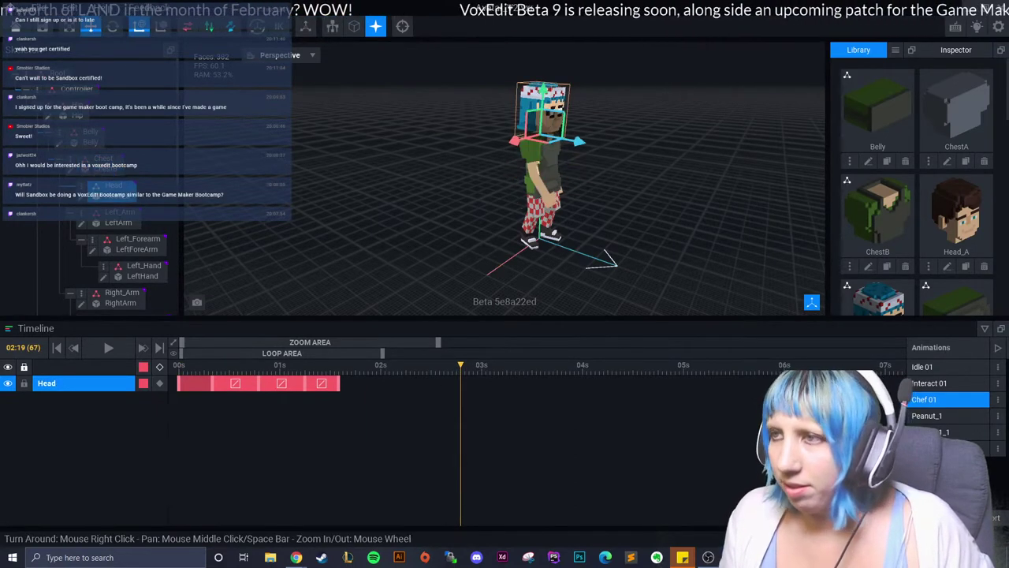
pyautogui.moveTo(551, 101); pyautogui.dragTo(554, 105)
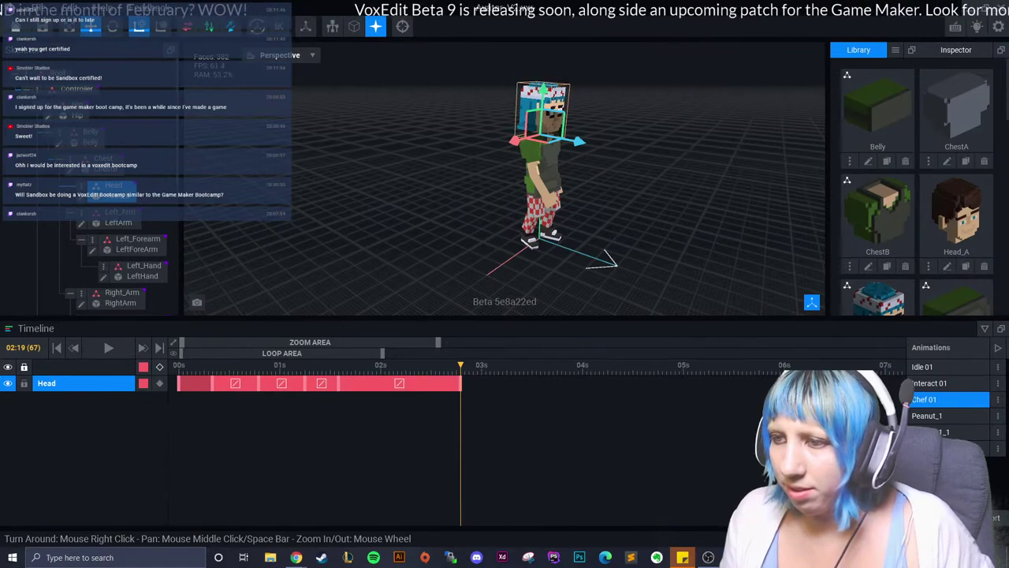
pyautogui.hotkey('ctrl', 'z')
pyautogui.moveTo(513, 142); pyautogui.dragTo(514, 141)
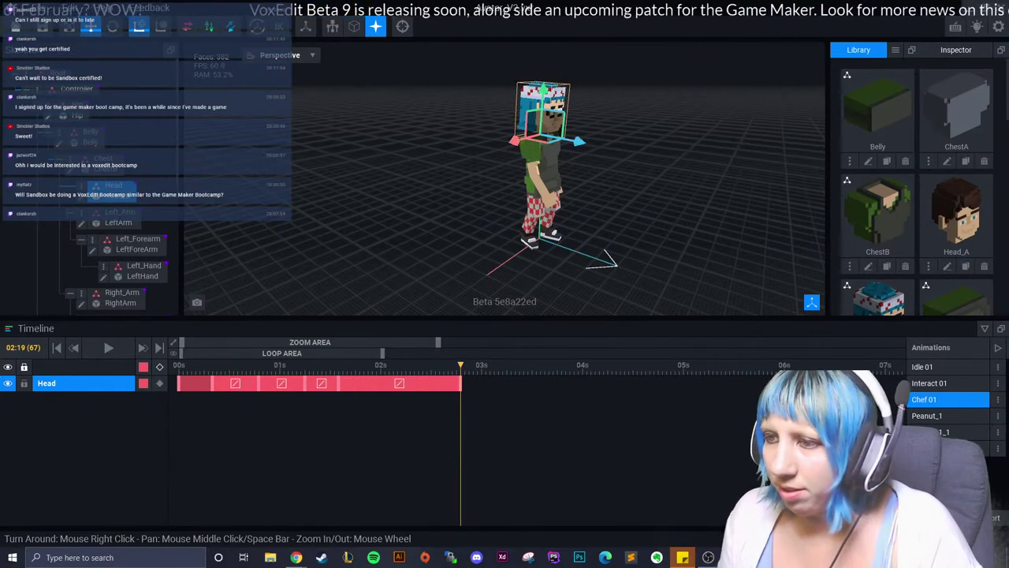
pyautogui.hotkey('ctrl', 'z')
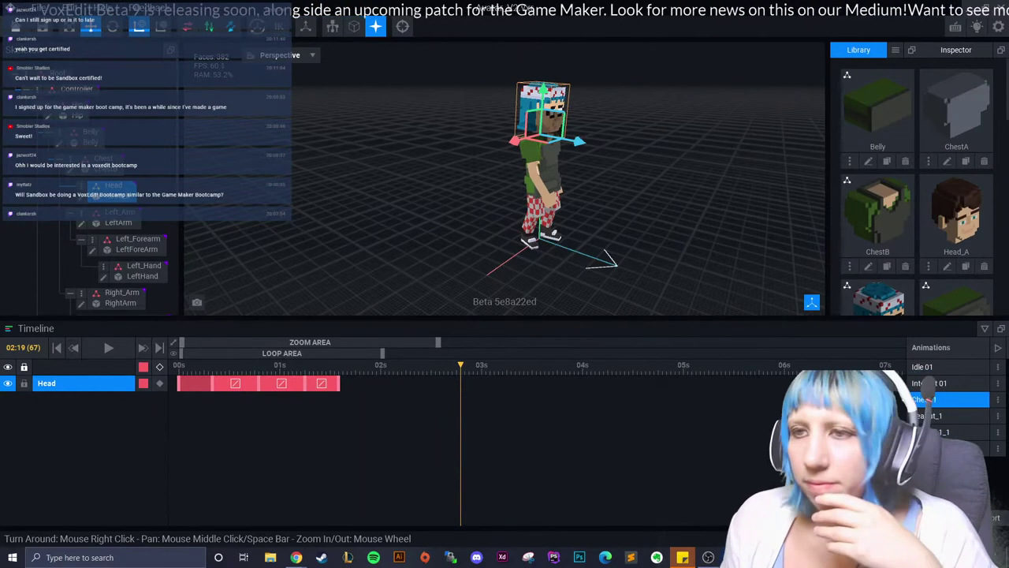
# Key the LeftArm, LeftForeArm and LeftHand bones at the playhead with K.
pyautogui.click(119, 223)
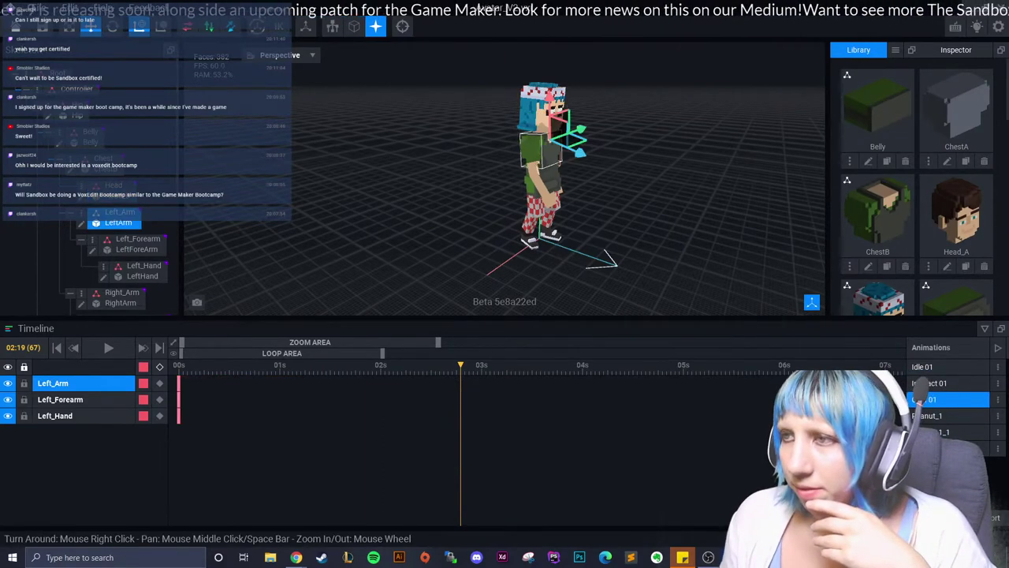
pyautogui.press('k')
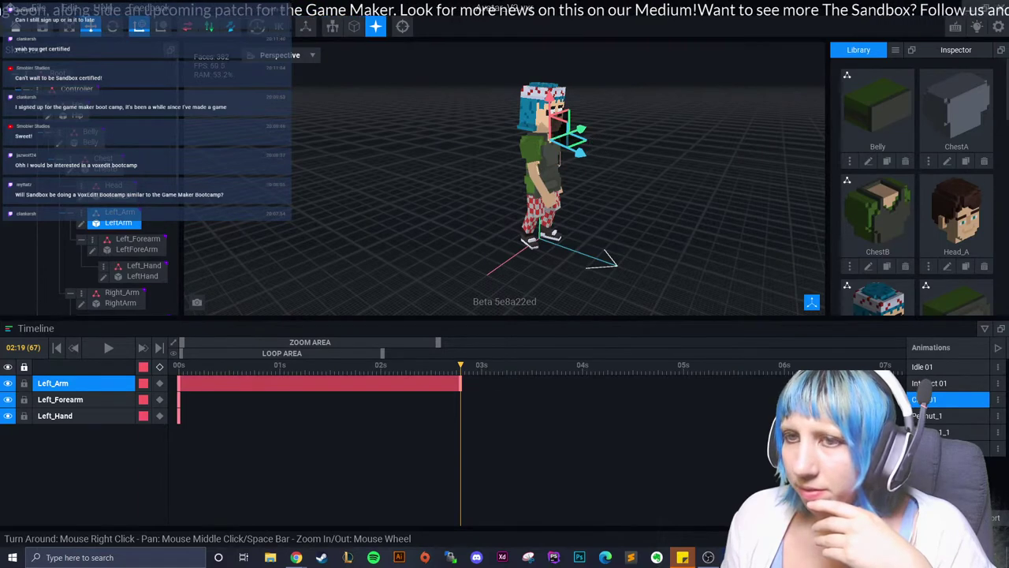
pyautogui.click(137, 243)
pyautogui.press('k')
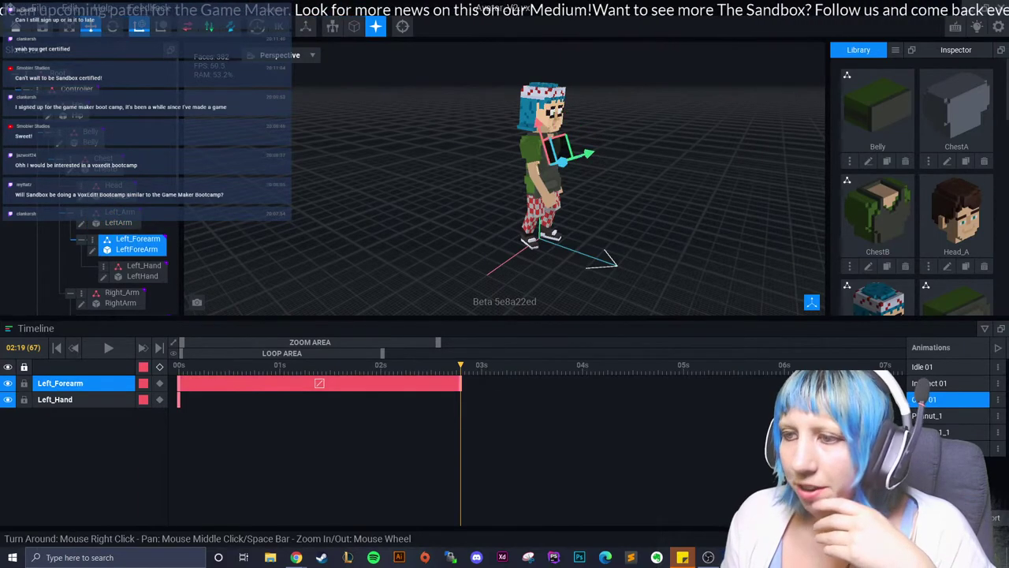
pyautogui.hotkey('ctrl', 'z')
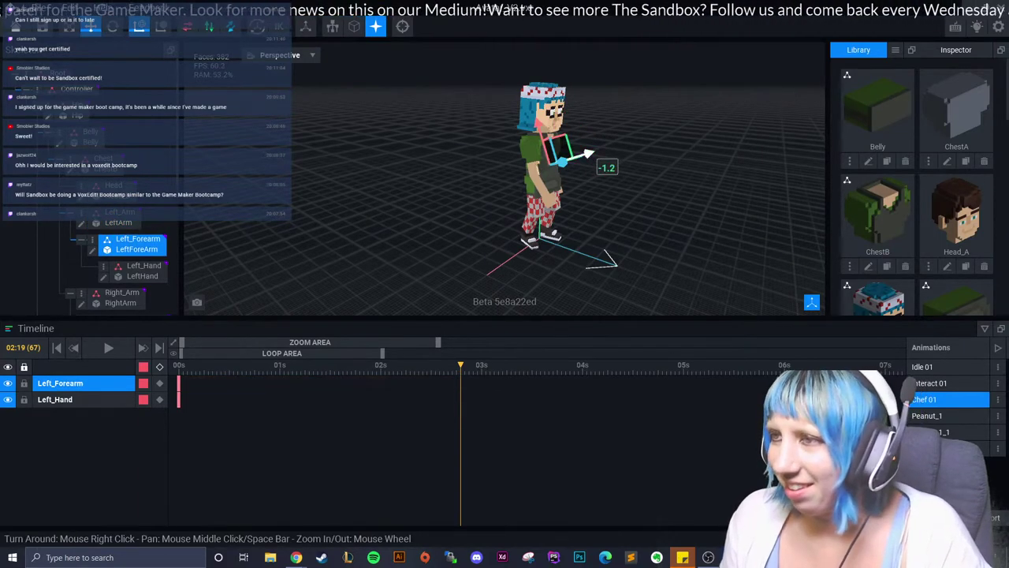
pyautogui.press('k')
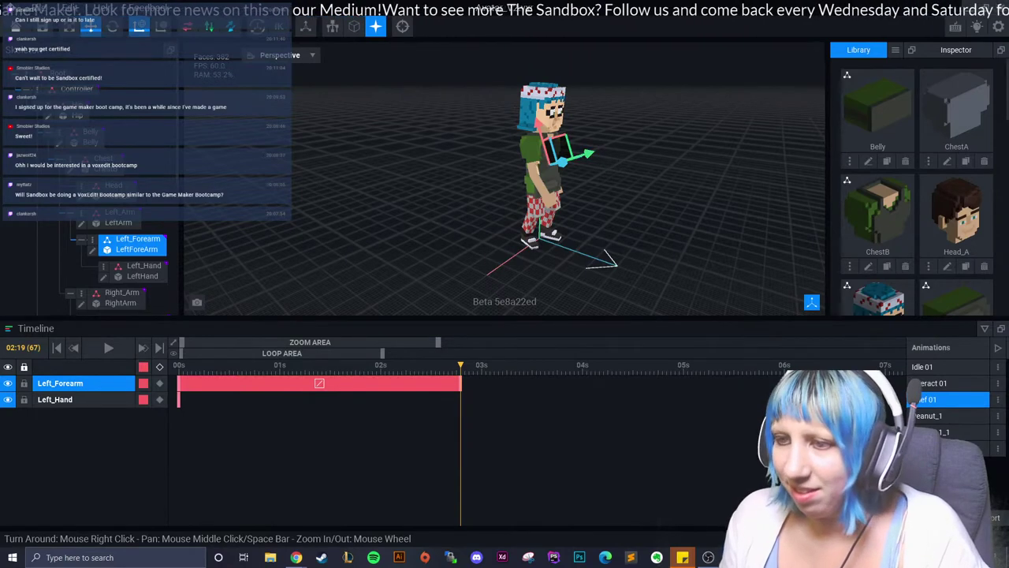
pyautogui.hotkey('ctrl', 'z')
pyautogui.hotkey('ctrl', 'z')
pyautogui.hotkey('ctrl', 'z')
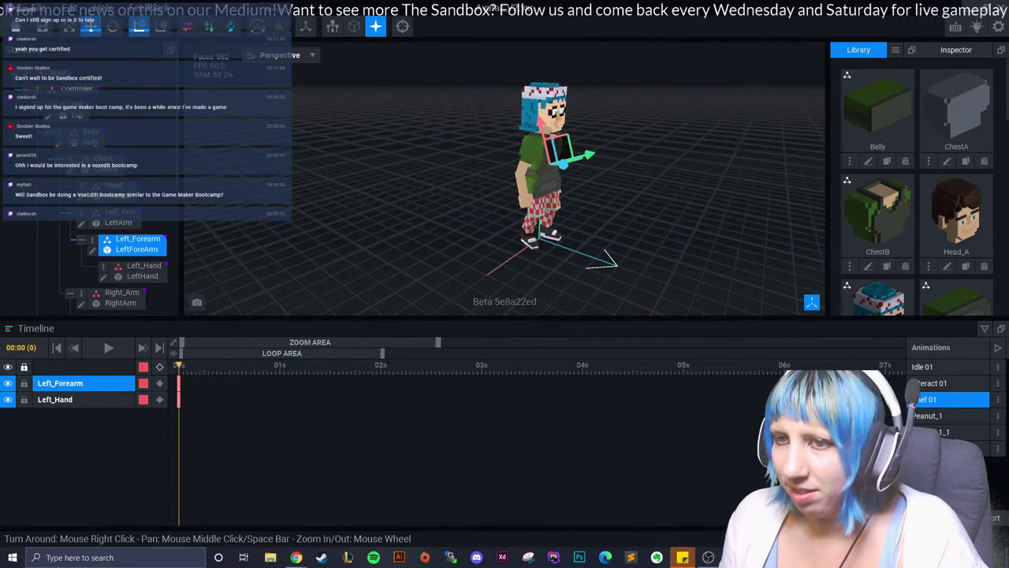
pyautogui.click(118, 222)
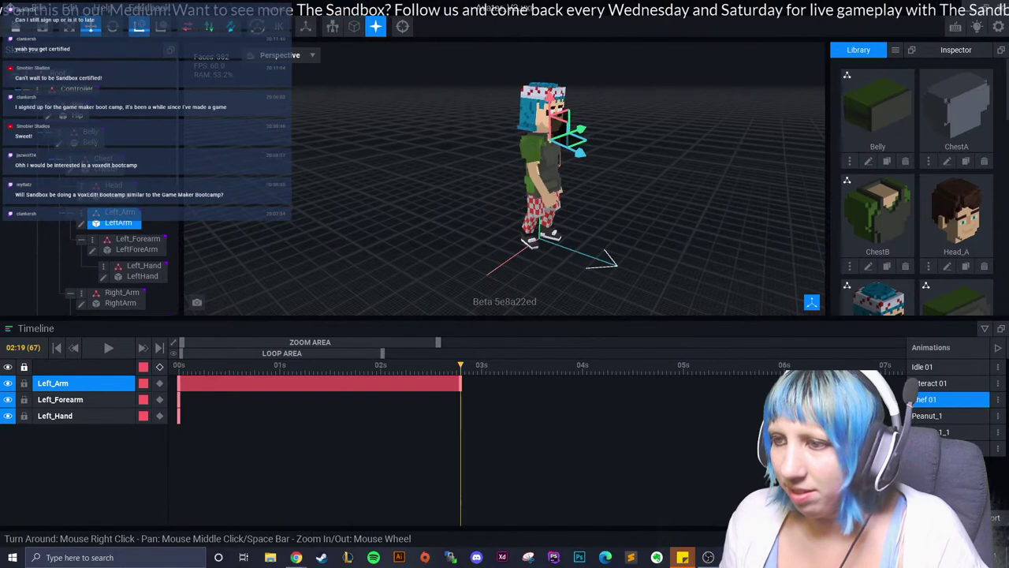
pyautogui.click(138, 238)
pyautogui.press('k')
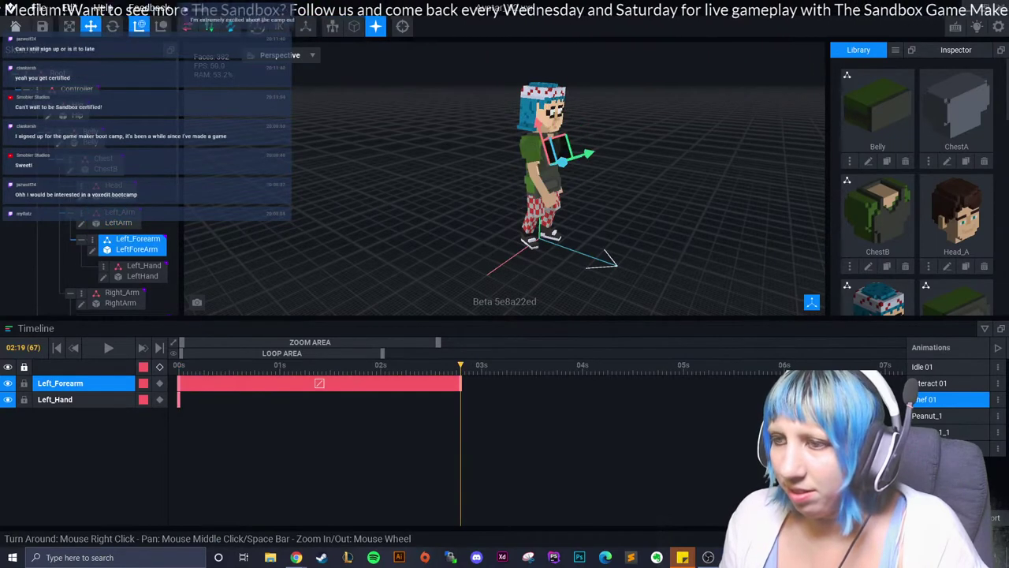
pyautogui.click(144, 265)
pyautogui.press('k')
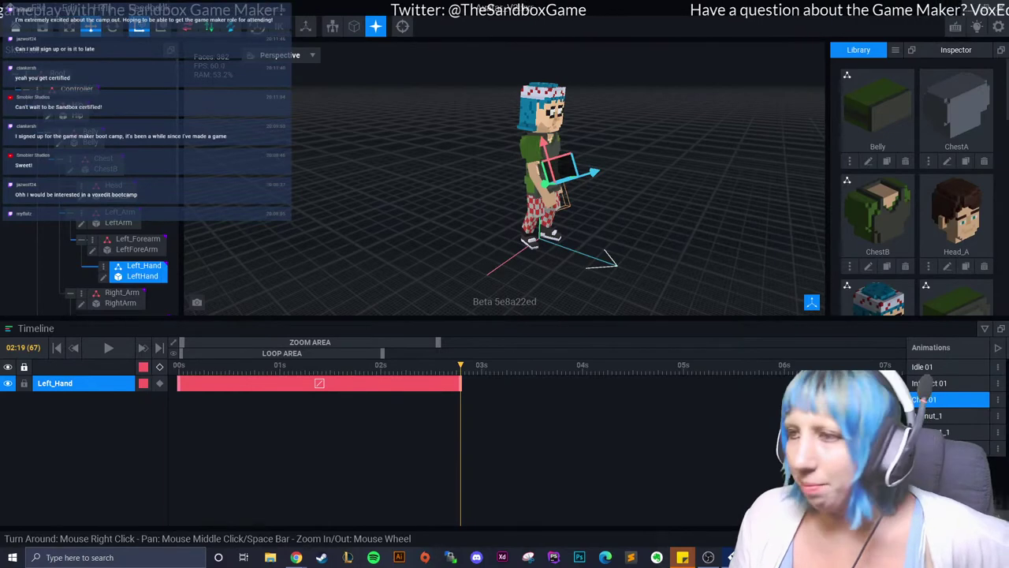
# Bend the right forearm by 10.3 to key it, face the chef, and collapse the timeline.
pyautogui.click(118, 297)
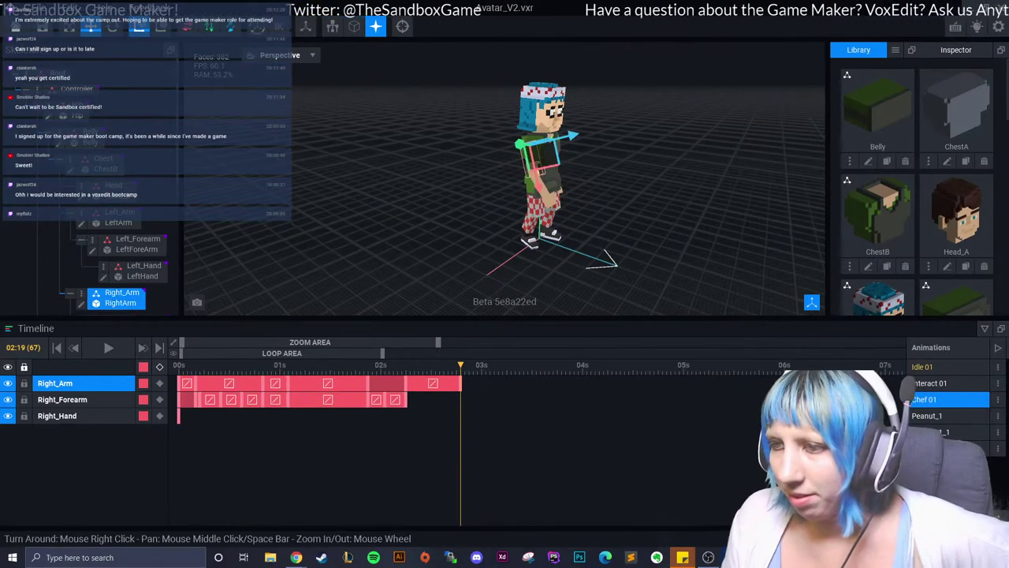
pyautogui.press('Delete')
pyautogui.moveTo(561, 197); pyautogui.dragTo(566, 222)
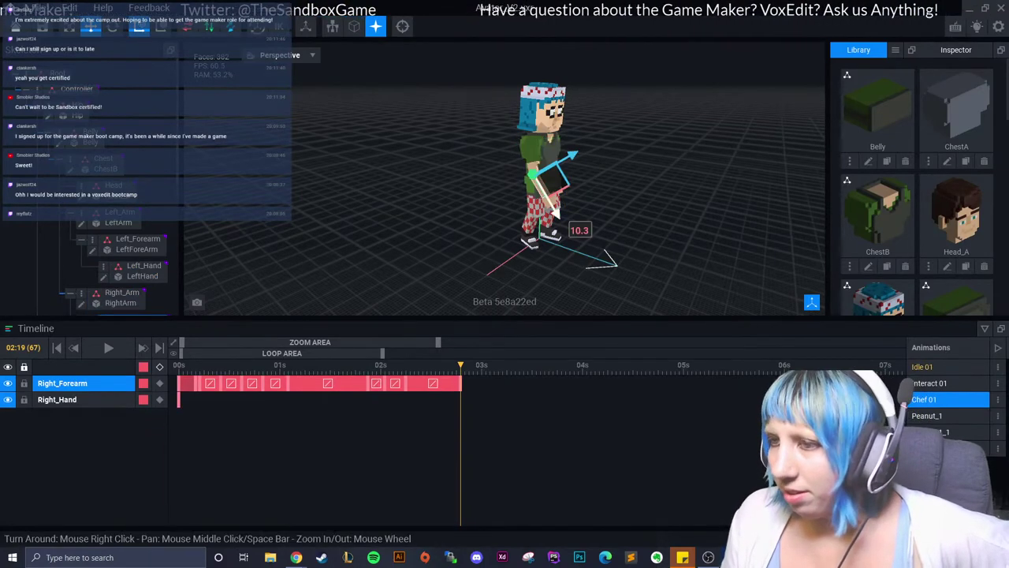
pyautogui.moveTo(599, 197); pyautogui.dragTo(442, 205, button='right')
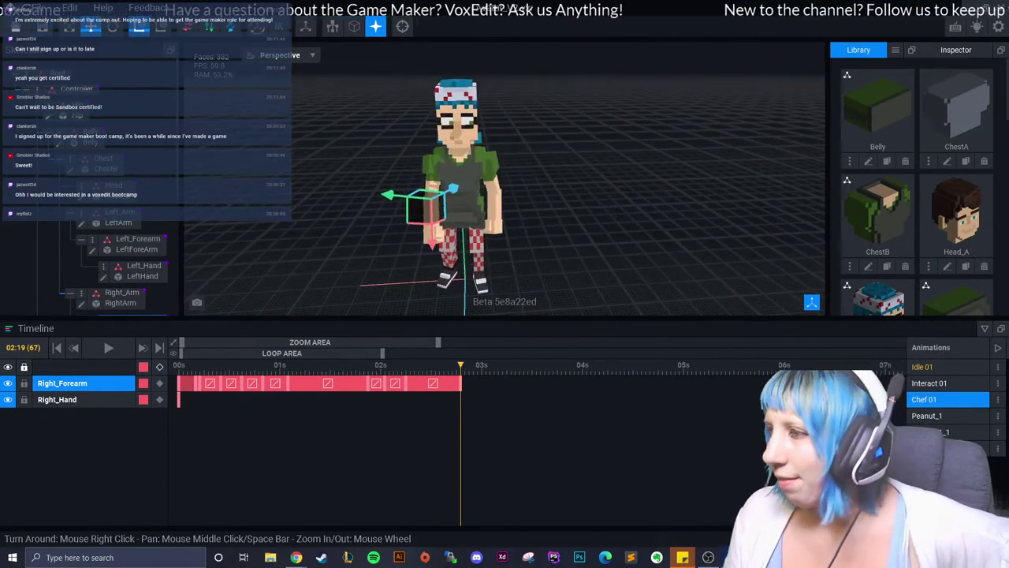
pyautogui.click(985, 328)
# Deselect the right forearm and play Chef 01, watching the right arm swing up and down.
pyautogui.press('Escape')
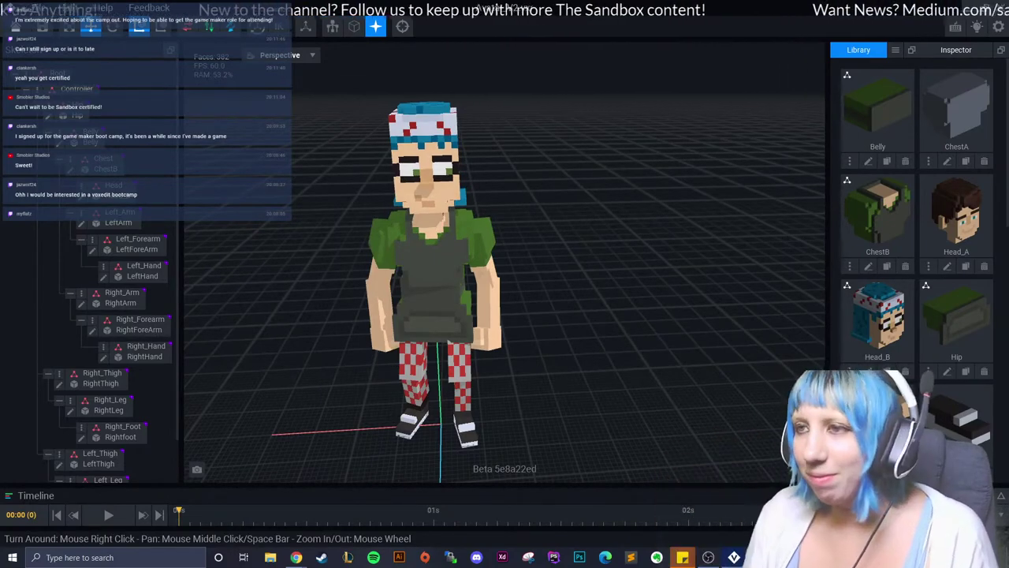
pyautogui.click(106, 514)
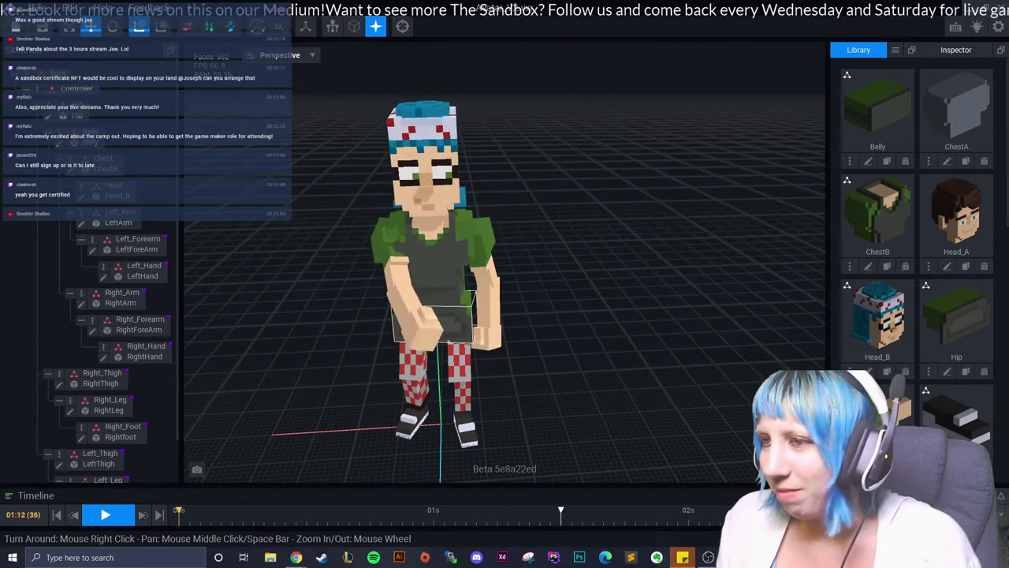
# Stop playback at frame 0 and orbit until the chef faces forward.
pyautogui.moveTo(489, 371); pyautogui.dragTo(520, 371, button='right')
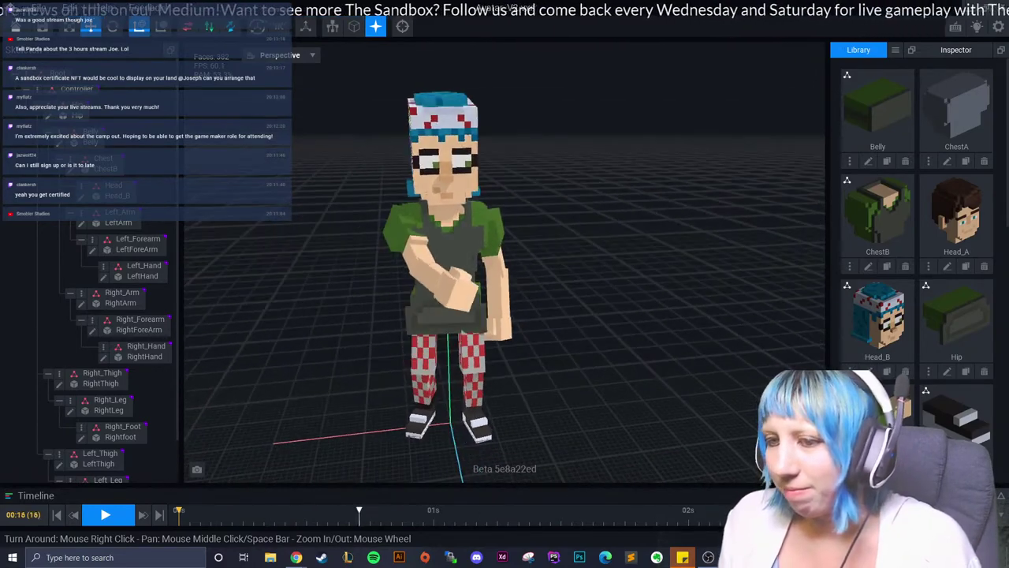
pyautogui.click(105, 515)
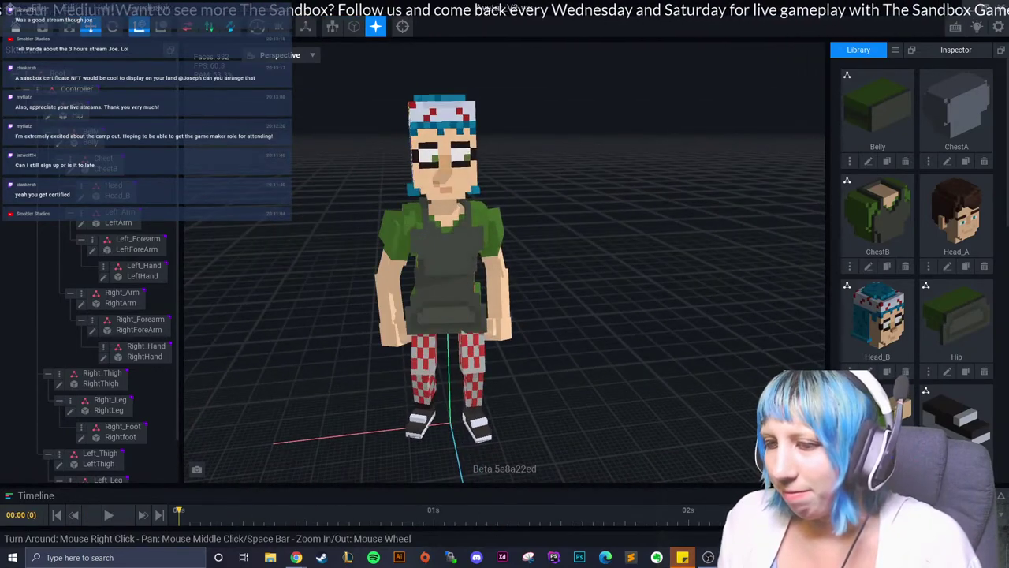
pyautogui.moveTo(489, 370)
pyautogui.mouseDown(button='right')
pyautogui.moveTo(552, 370)
pyautogui.moveTo(540, 360)
pyautogui.mouseUp(button='right')
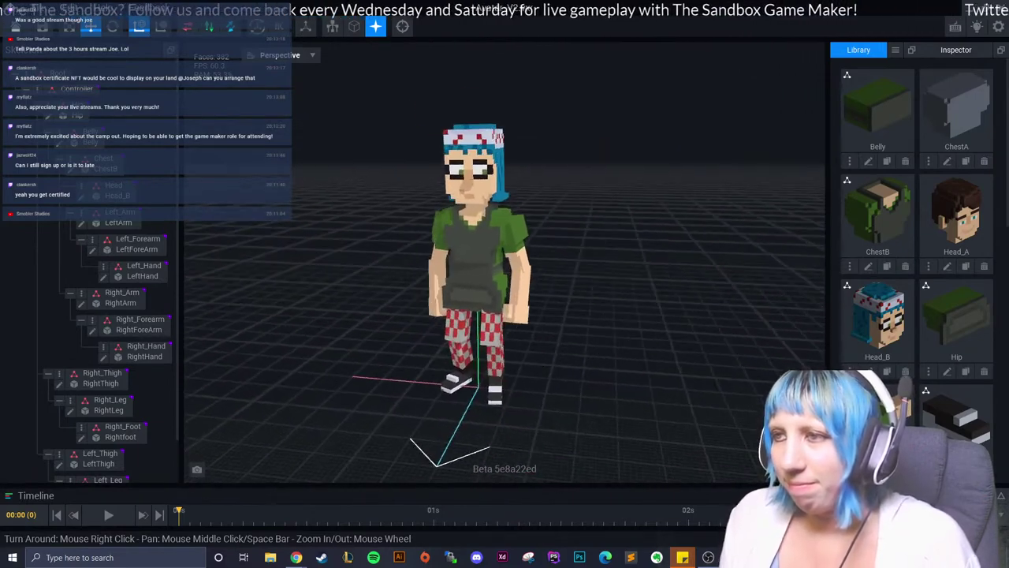
pyautogui.press('Right')
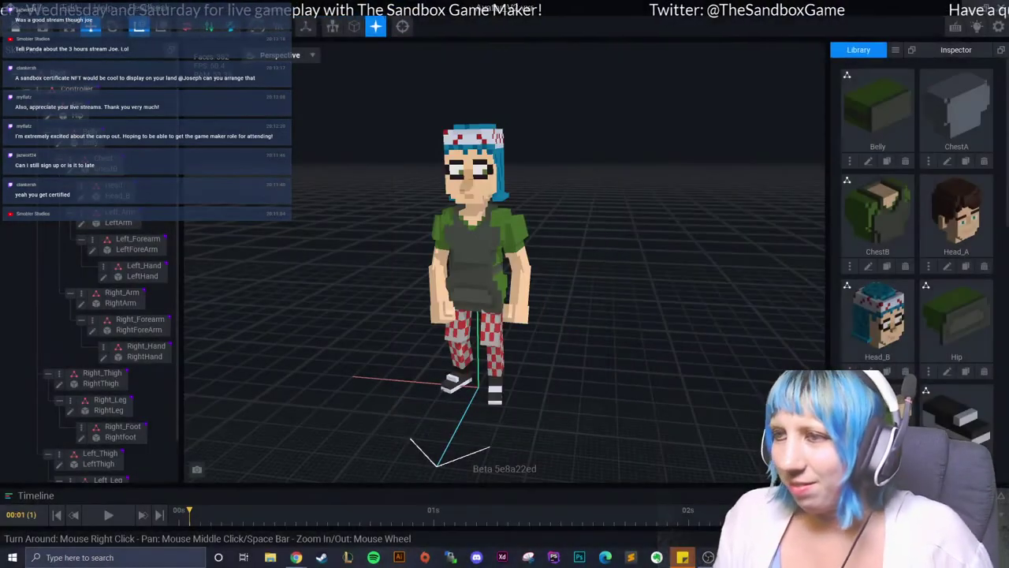
pyautogui.moveTo(878, 316); pyautogui.dragTo(898, 416)
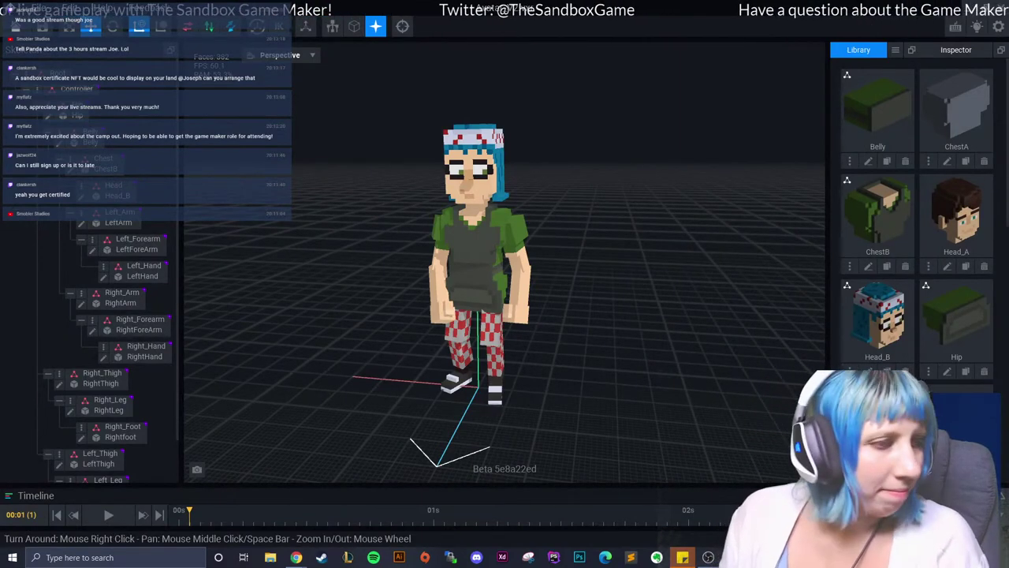
pyautogui.moveTo(898, 416); pyautogui.dragTo(495, 394)
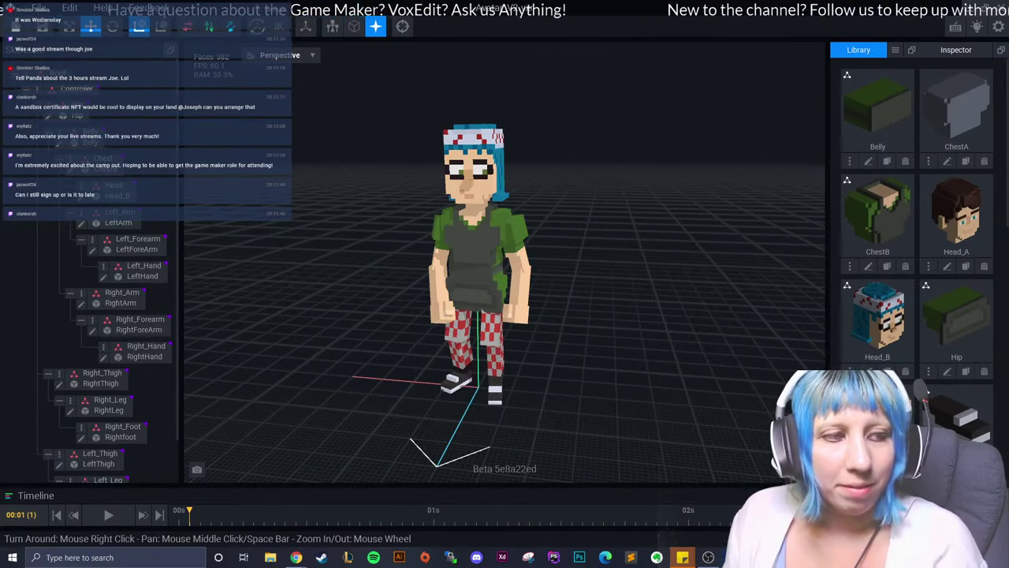
pyautogui.moveTo(626, 329); pyautogui.dragTo(591, 329, button='right')
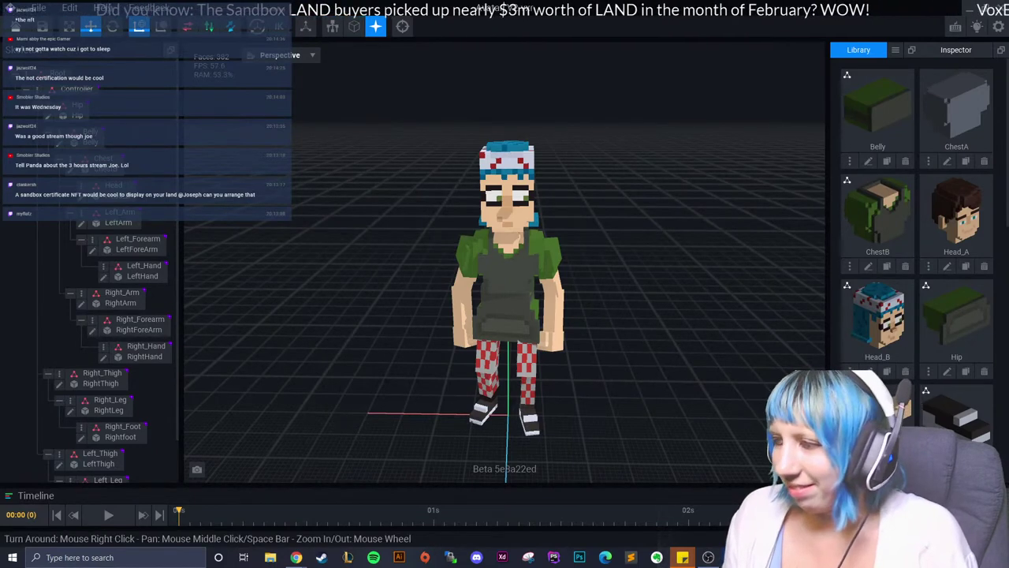
# With the timeline expanded at about 02:21, try a 12-degree Controller turn, then undo it.
pyautogui.click(36, 495)
pyautogui.moveTo(179, 365); pyautogui.dragTo(469, 365)
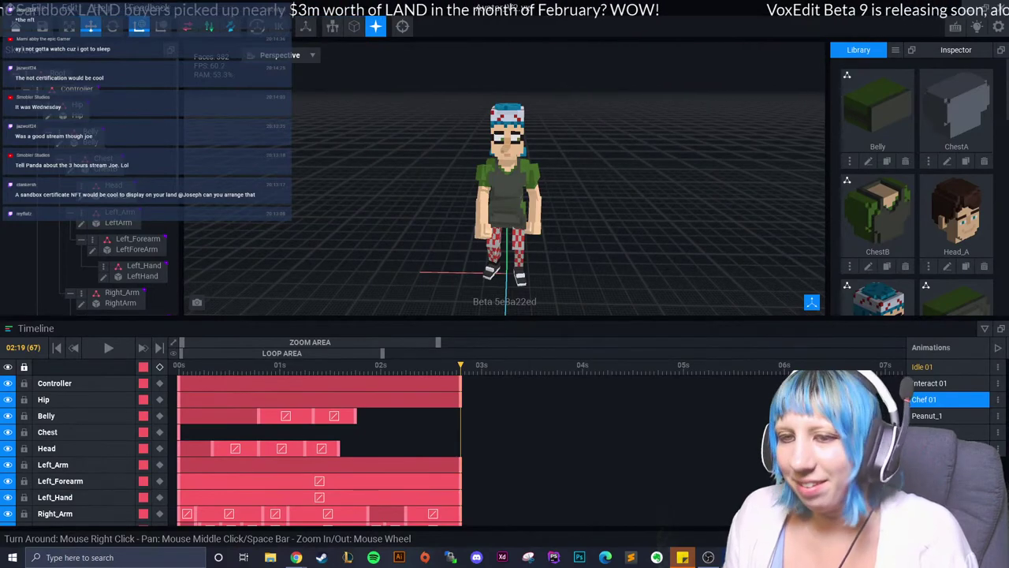
pyautogui.moveTo(512, 282)
pyautogui.mouseDown(button='right')
pyautogui.moveTo(450, 284)
pyautogui.moveTo(473, 282)
pyautogui.mouseUp(button='right')
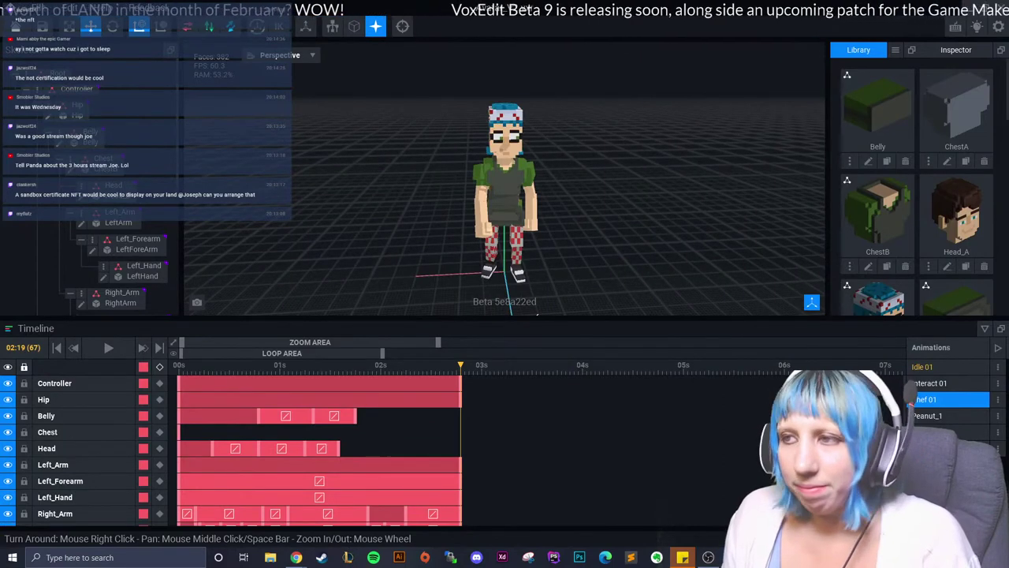
pyautogui.click(55, 382)
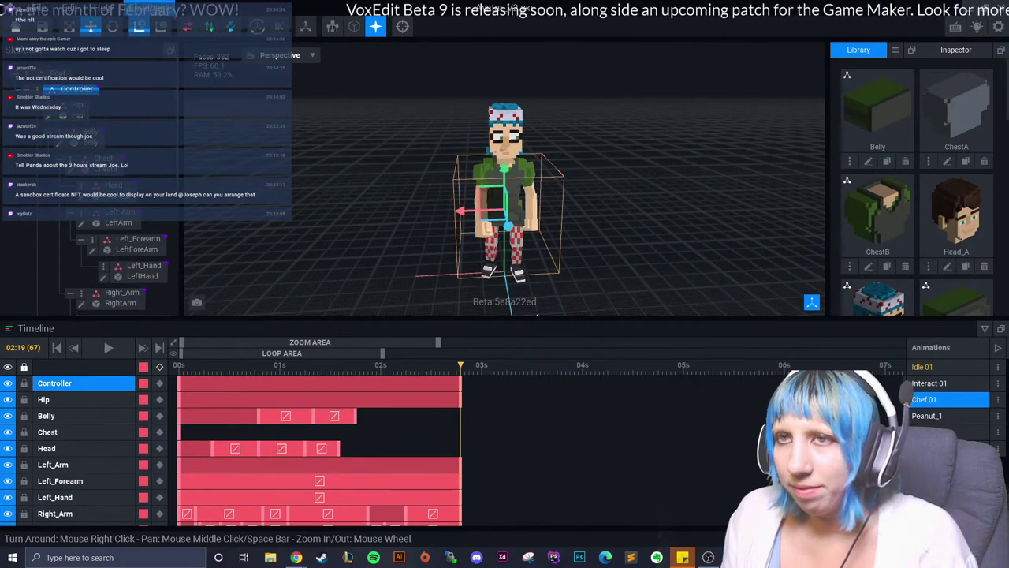
pyautogui.press('e')
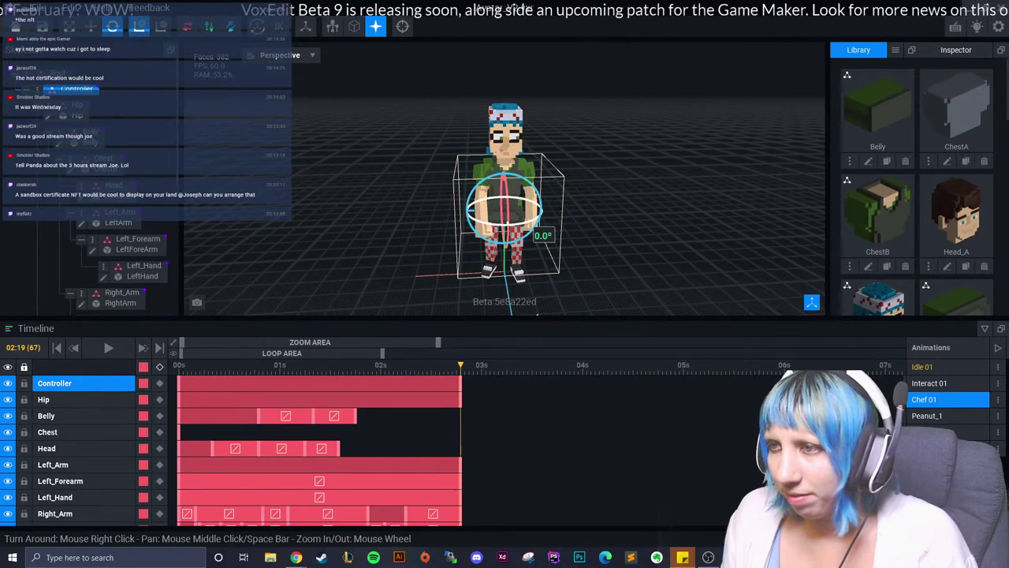
pyautogui.moveTo(539, 219); pyautogui.dragTo(522, 221)
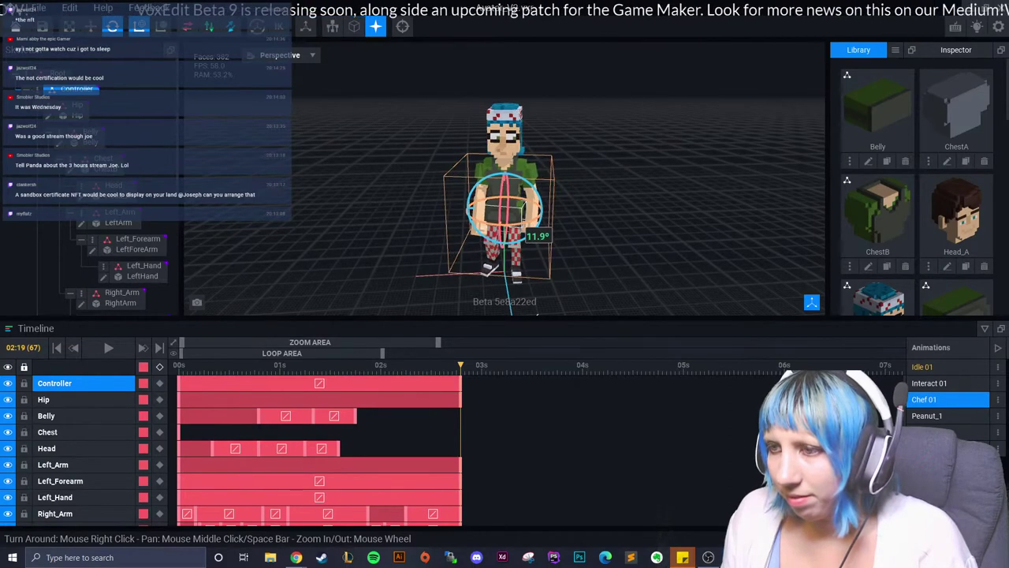
pyautogui.hotkey('ctrl', 'z')
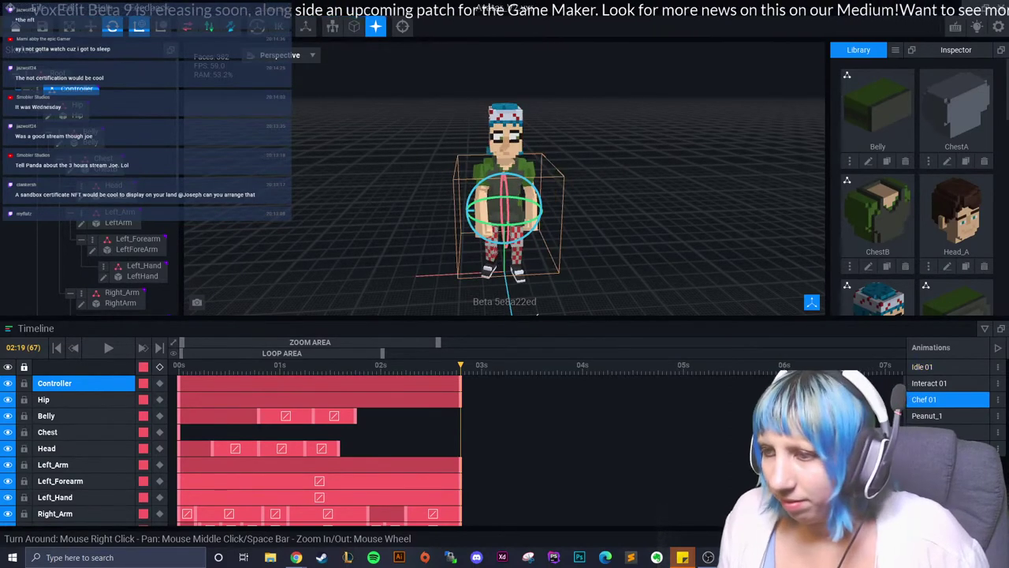
# Key a Controller turn and slight red-axis shift at 03:00, then scrub to preview.
pyautogui.press('Right')
pyautogui.press('Right')
pyautogui.press('Right')
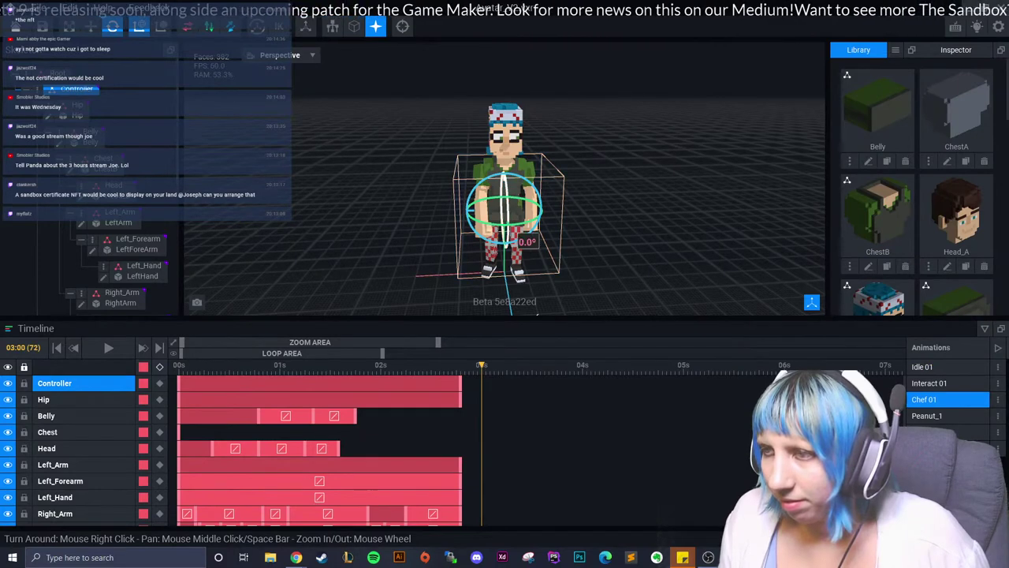
pyautogui.moveTo(539, 219)
pyautogui.mouseDown()
pyautogui.moveTo(528, 237)
pyautogui.moveTo(509, 236)
pyautogui.mouseUp()
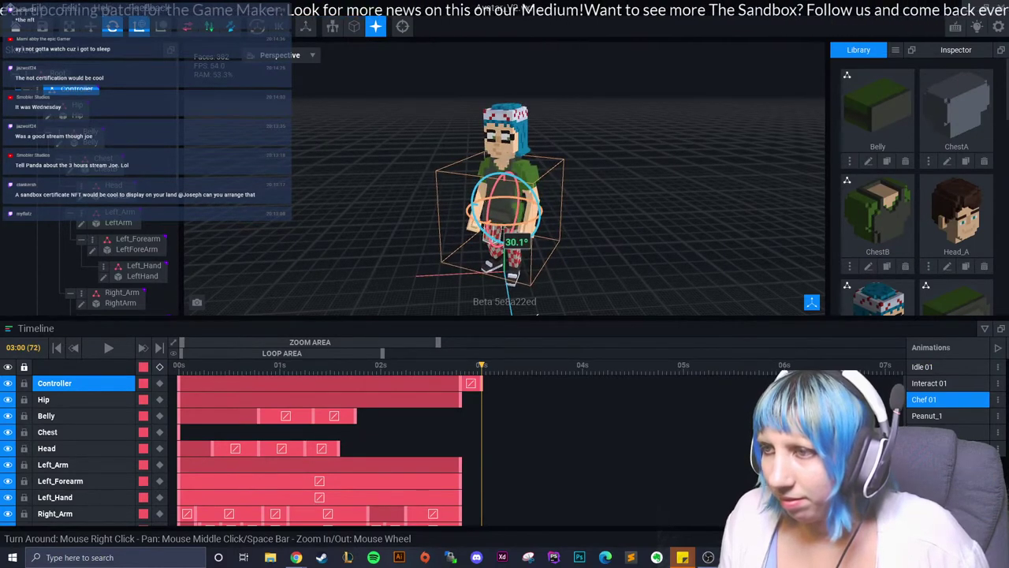
pyautogui.press('w')
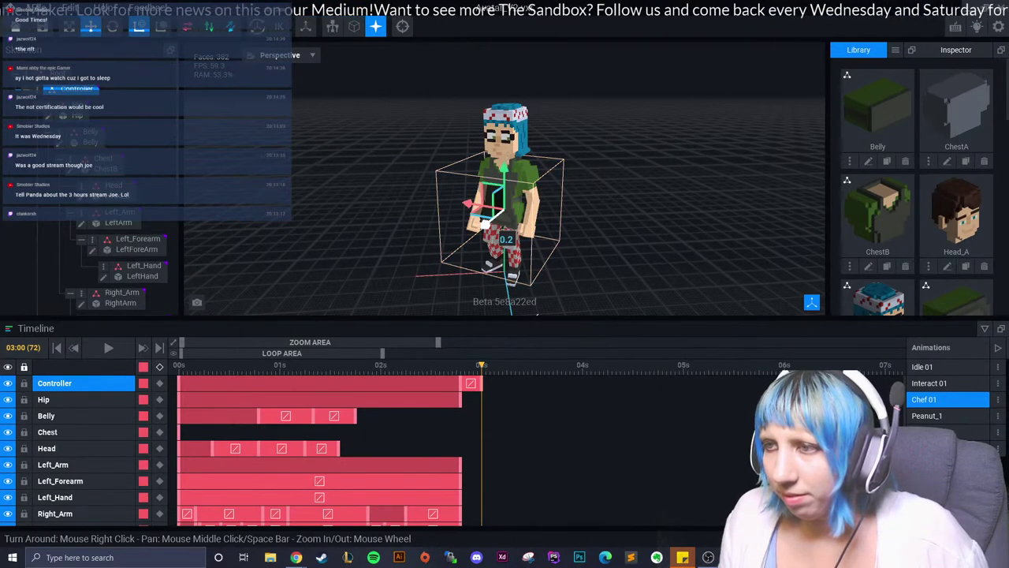
pyautogui.moveTo(484, 224); pyautogui.dragTo(469, 204)
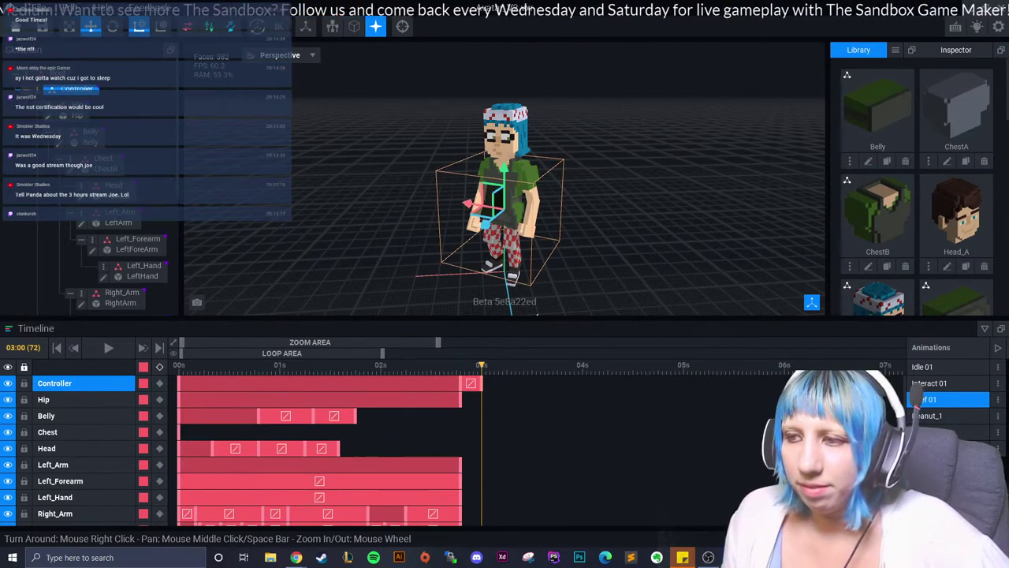
pyautogui.moveTo(481, 365); pyautogui.dragTo(480, 365)
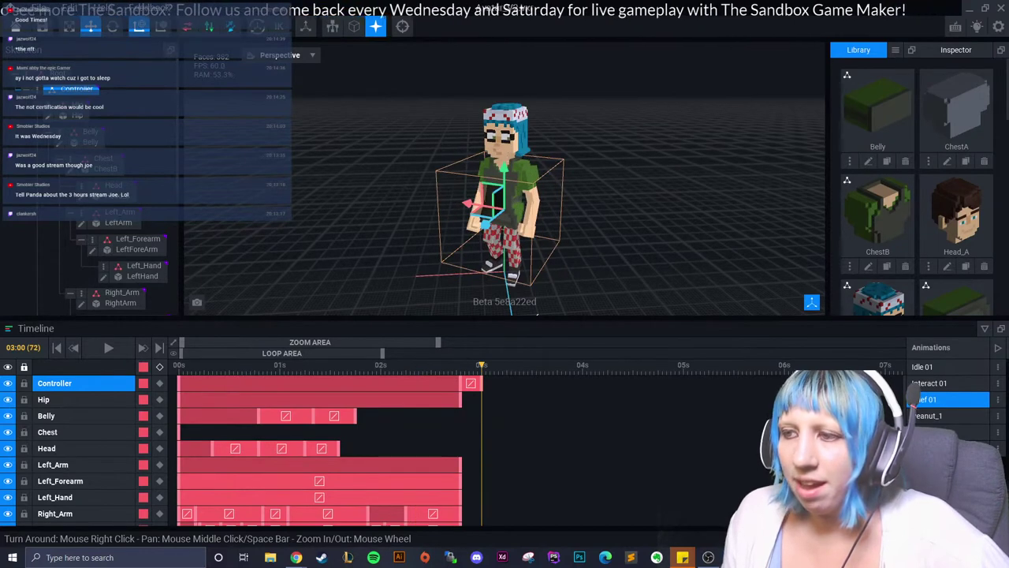
pyautogui.scroll(2, 481, 267)
pyautogui.scroll(2, 481, 266)
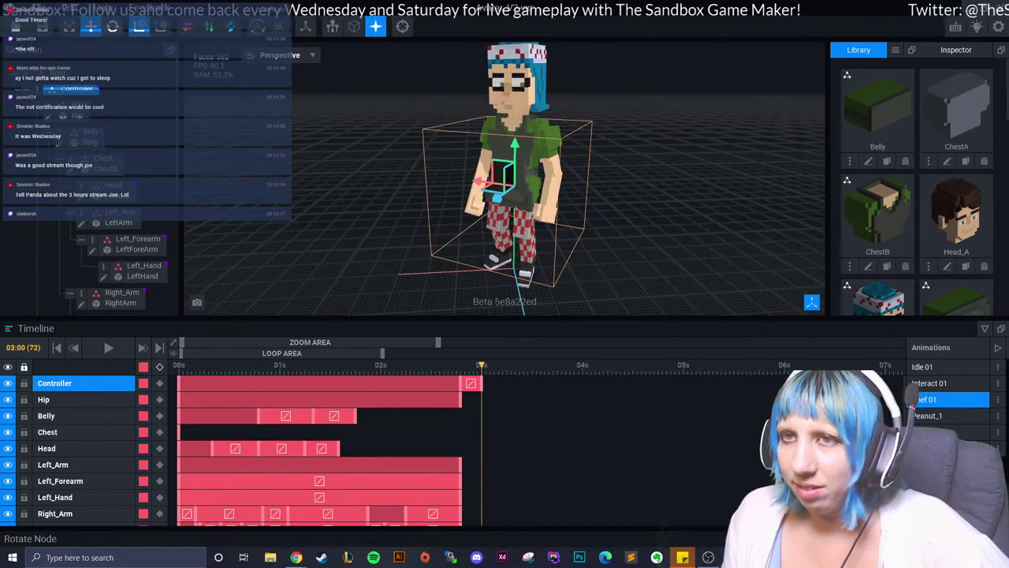
# Key the right thigh raised into a stepping pose at about 03:03.
pyautogui.click(497, 214)
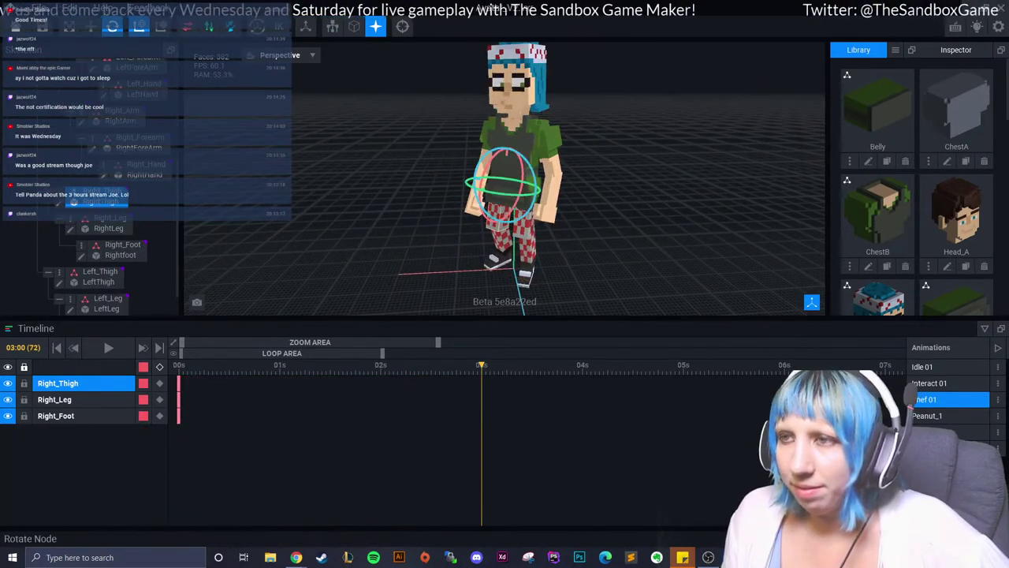
pyautogui.moveTo(521, 190); pyautogui.dragTo(496, 190, button='right')
pyautogui.moveTo(515, 180); pyautogui.dragTo(512, 194)
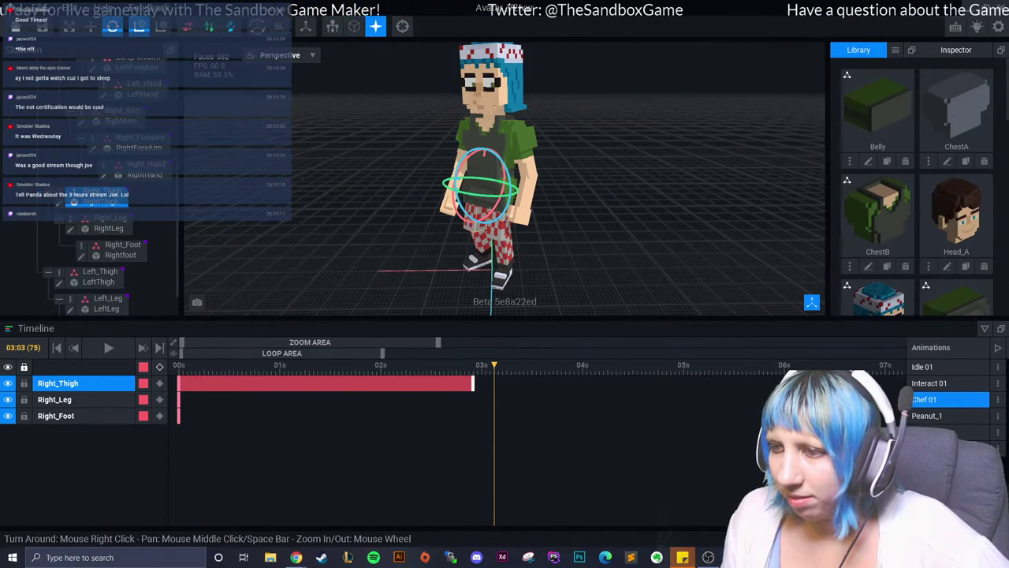
pyautogui.moveTo(495, 365)
pyautogui.mouseDown()
pyautogui.moveTo(468, 365)
pyautogui.moveTo(498, 365)
pyautogui.mouseUp()
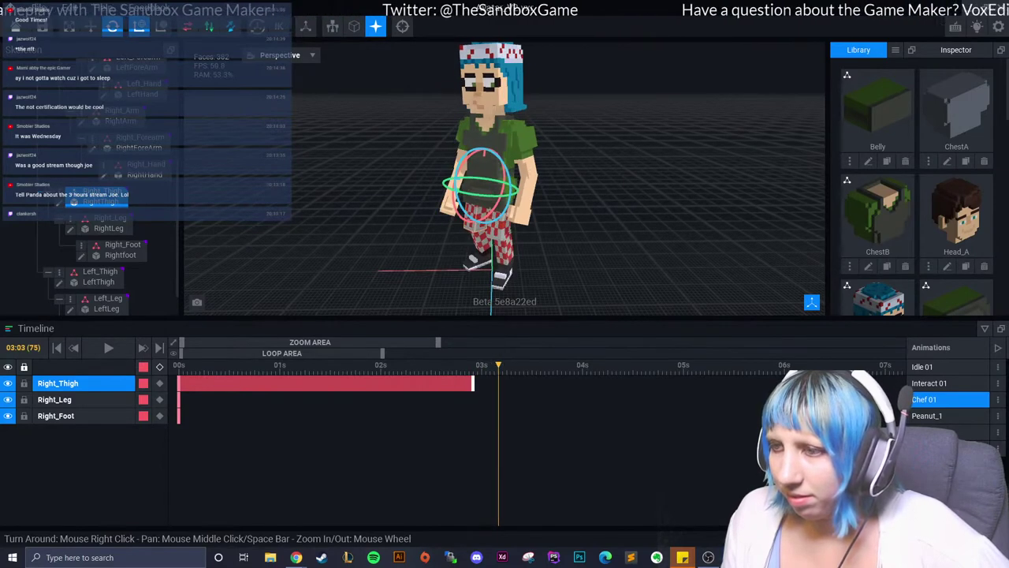
pyautogui.moveTo(513, 189); pyautogui.dragTo(511, 194)
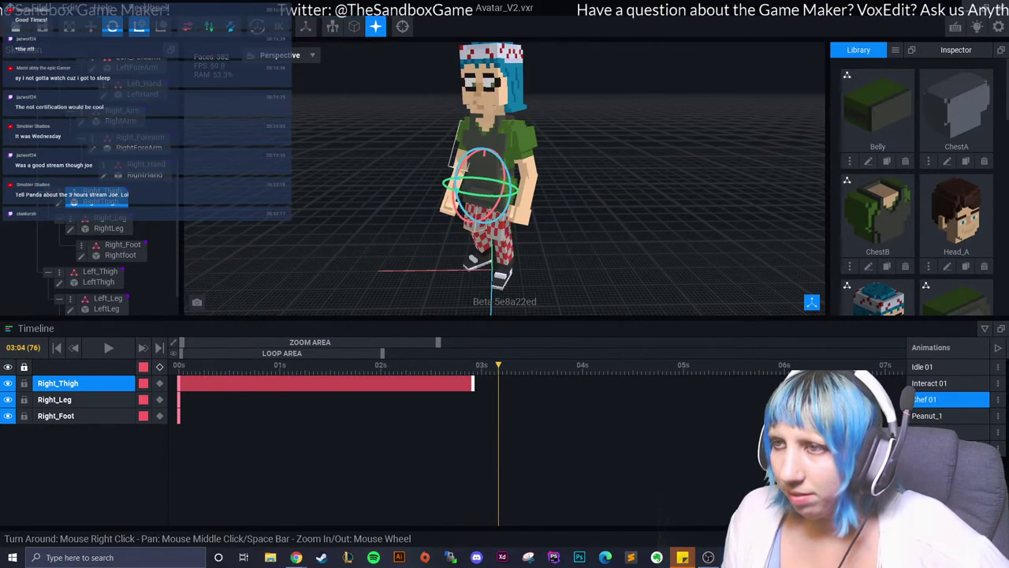
pyautogui.moveTo(511, 194); pyautogui.dragTo(511, 196)
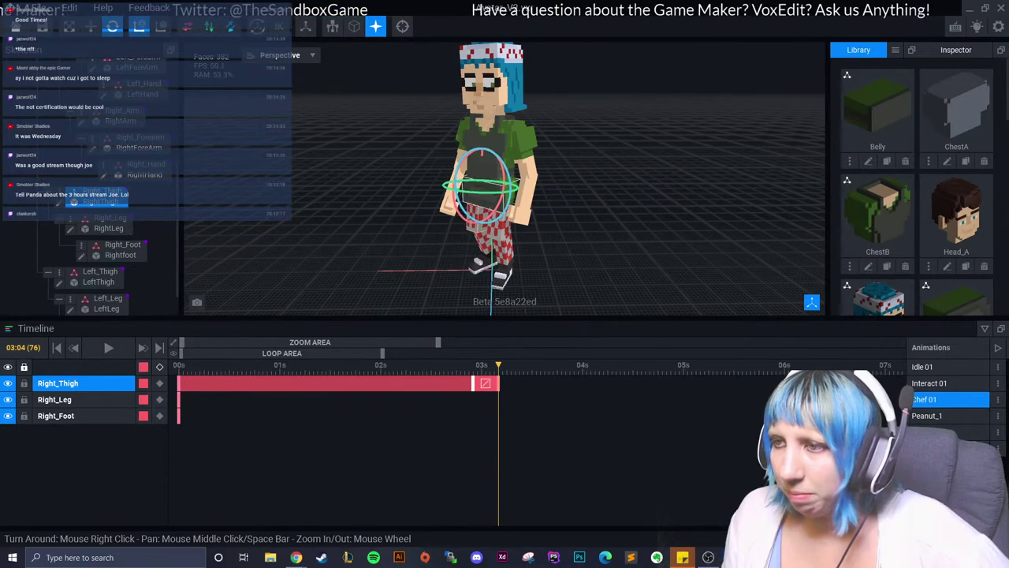
pyautogui.moveTo(536, 197); pyautogui.dragTo(511, 194, button='right')
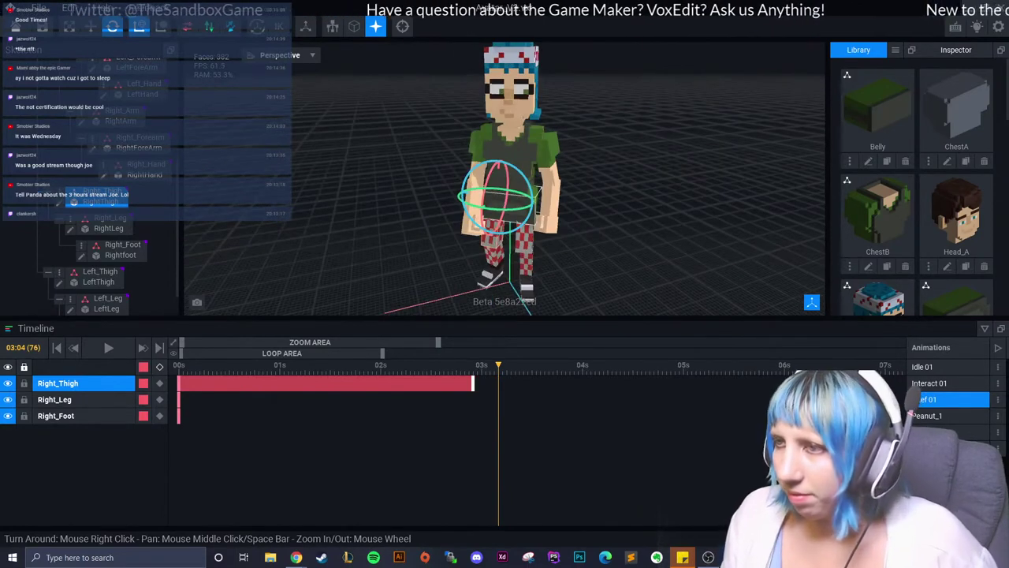
pyautogui.moveTo(511, 194); pyautogui.dragTo(518, 167)
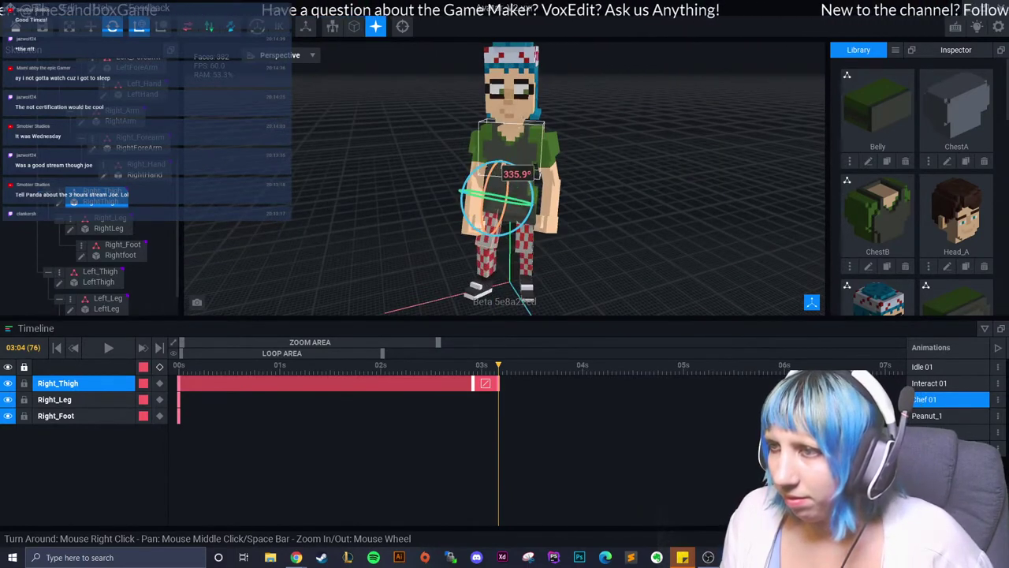
pyautogui.moveTo(517, 167); pyautogui.dragTo(552, 169, button='right')
pyautogui.click(491, 252)
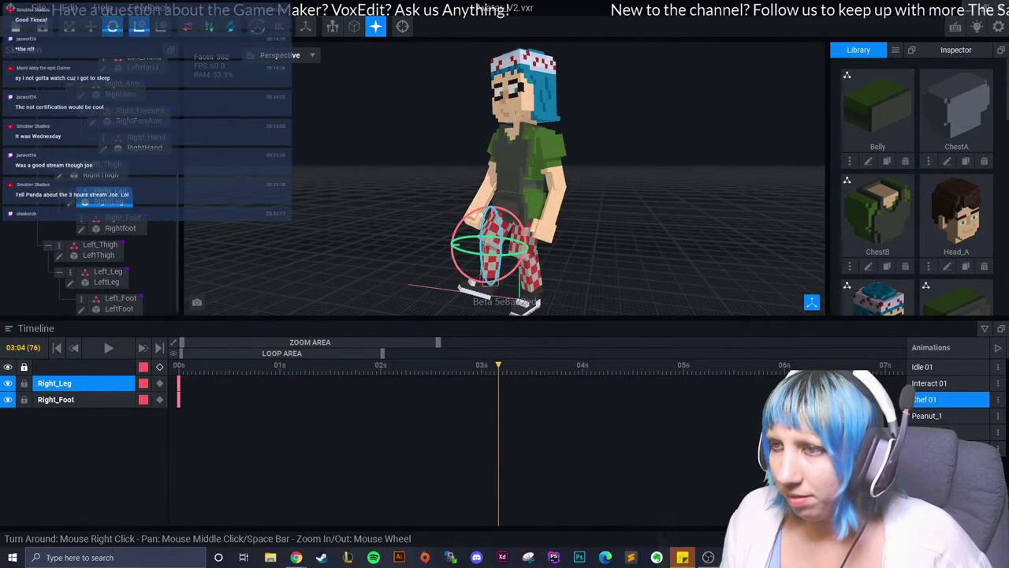
# Bend the right lower leg and key it at 03:02 and 03:12.
pyautogui.moveTo(505, 227); pyautogui.dragTo(504, 227)
pyautogui.press('Left')
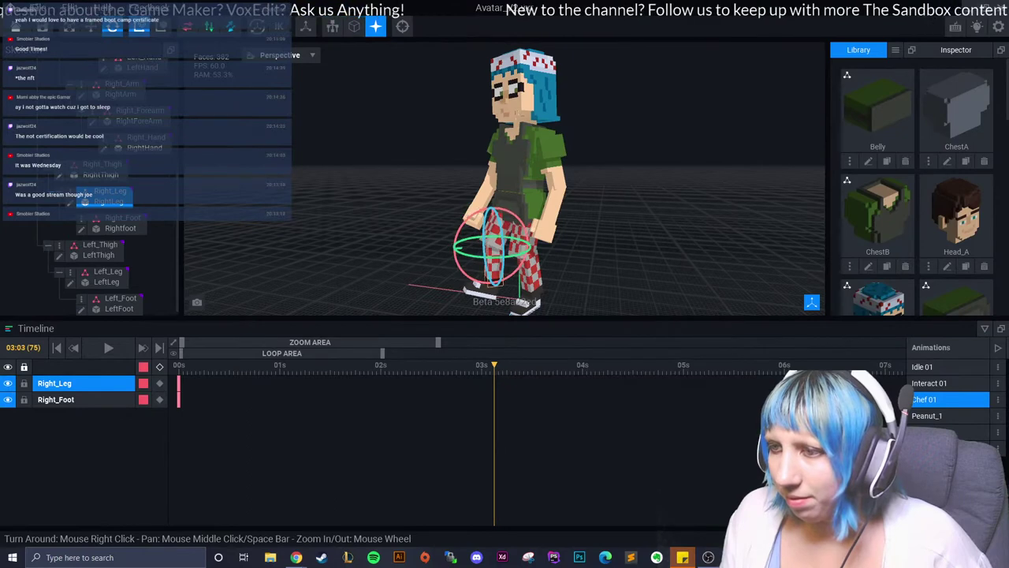
pyautogui.press('Left')
pyautogui.moveTo(505, 227); pyautogui.dragTo(481, 260)
pyautogui.press('Right')
pyautogui.press('Right')
pyautogui.press('Right')
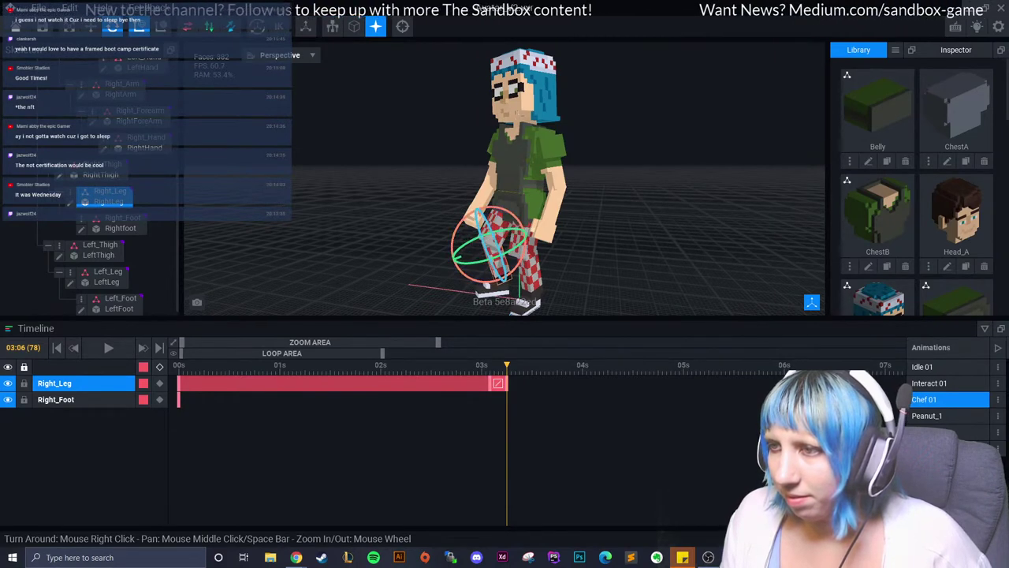
pyautogui.press('Left')
pyautogui.press('Left')
pyautogui.press('Left')
pyautogui.press('Left')
pyautogui.press('Left')
pyautogui.press('Right')
pyautogui.press('Right')
pyautogui.press('Right')
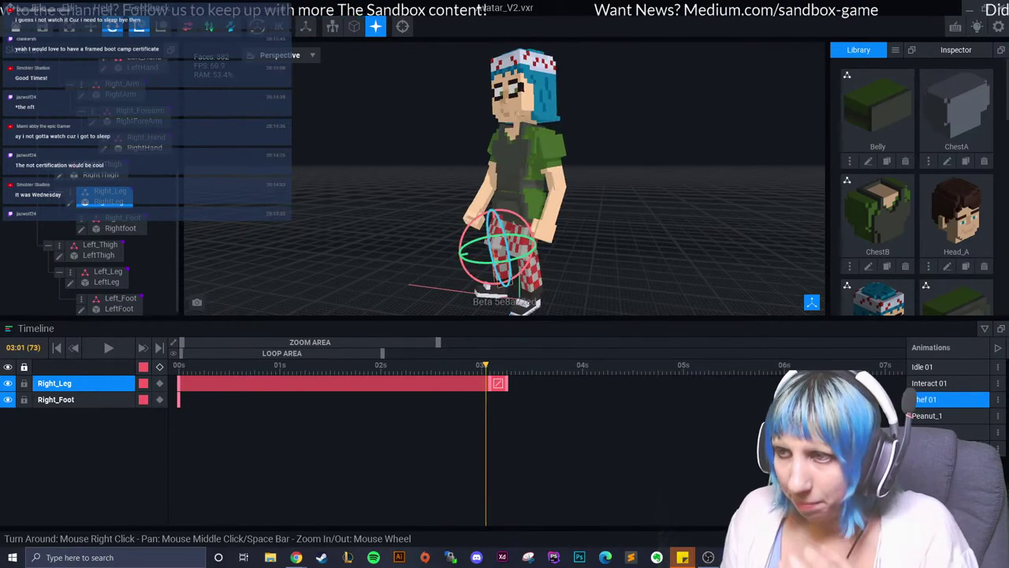
pyautogui.press('Right')
pyautogui.press('Right')
pyautogui.press('Right')
pyautogui.press('Right')
pyautogui.press('Right')
pyautogui.press('Right')
pyautogui.press('Right')
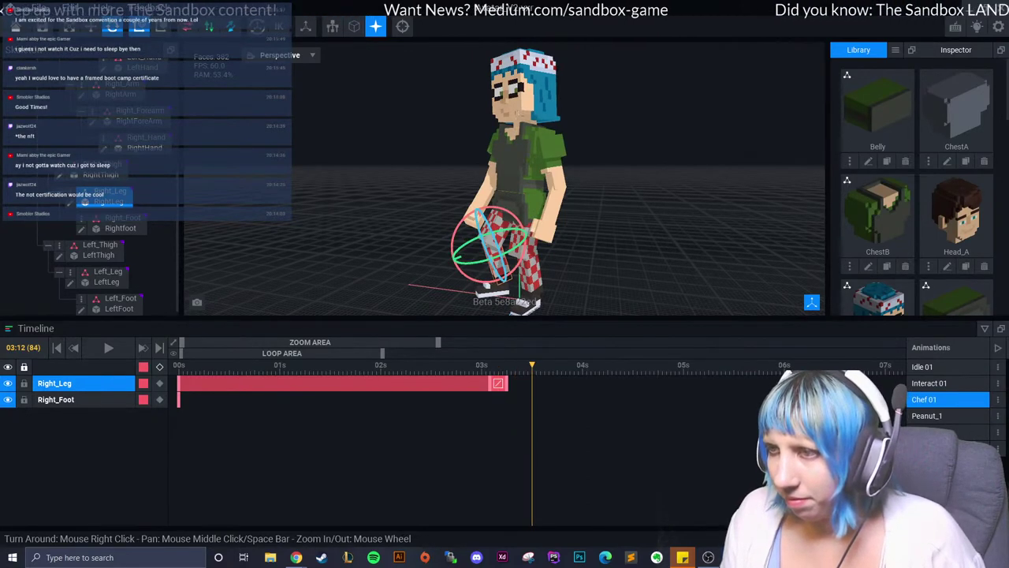
pyautogui.moveTo(488, 220); pyautogui.dragTo(505, 237)
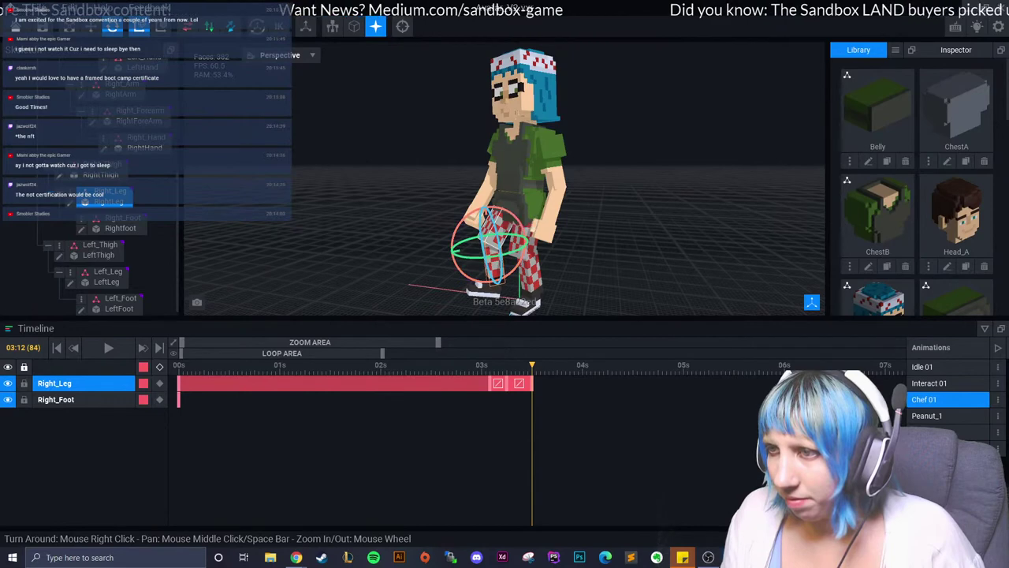
# Pose the right thigh at 03:09 and near 02:22, then play the animation through.
pyautogui.click(509, 193)
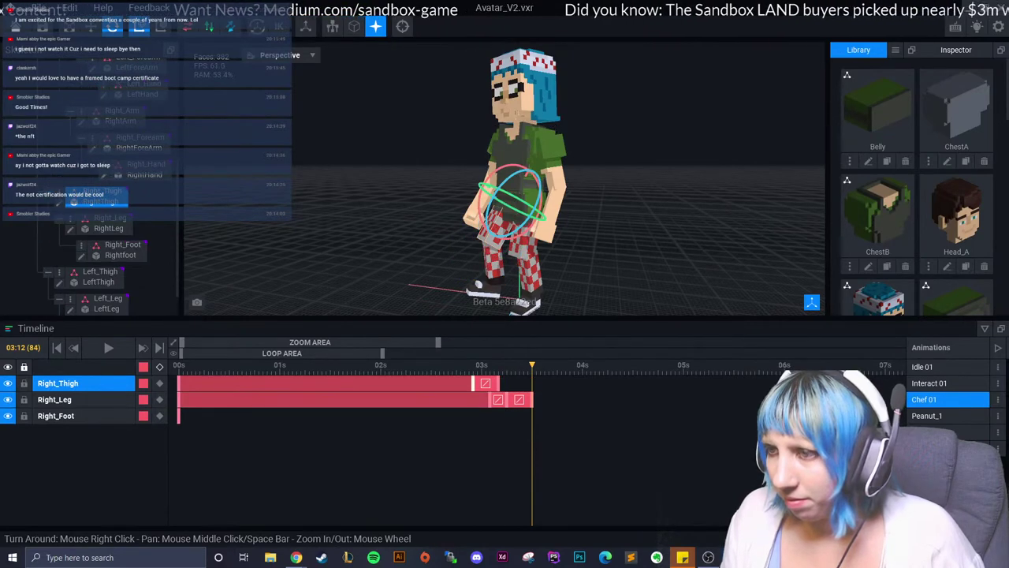
pyautogui.press('Left')
pyautogui.press('Left')
pyautogui.press('Left')
pyautogui.moveTo(478, 283); pyautogui.dragTo(495, 287)
pyautogui.press('Right')
pyautogui.press('Right')
pyautogui.press('Right')
pyautogui.hotkey('shift', 'Left')
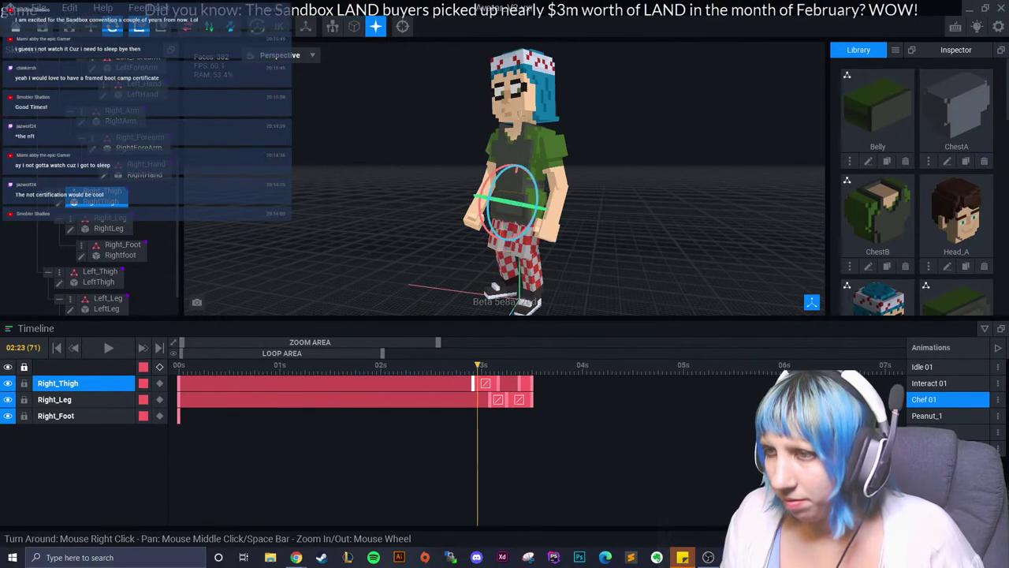
pyautogui.press('Left')
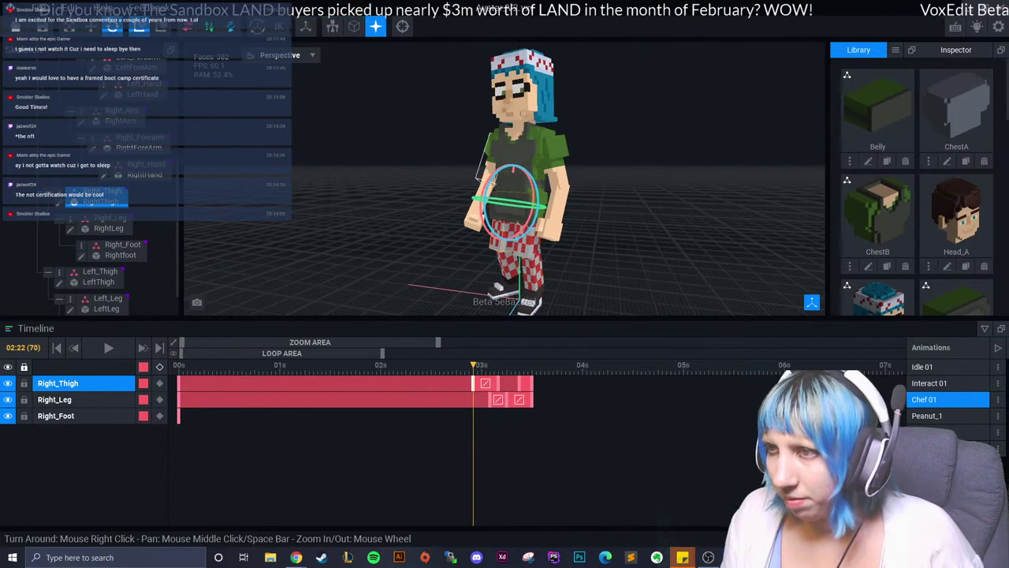
pyautogui.moveTo(495, 287); pyautogui.dragTo(495, 280, button='right')
pyautogui.moveTo(495, 280); pyautogui.dragTo(495, 280)
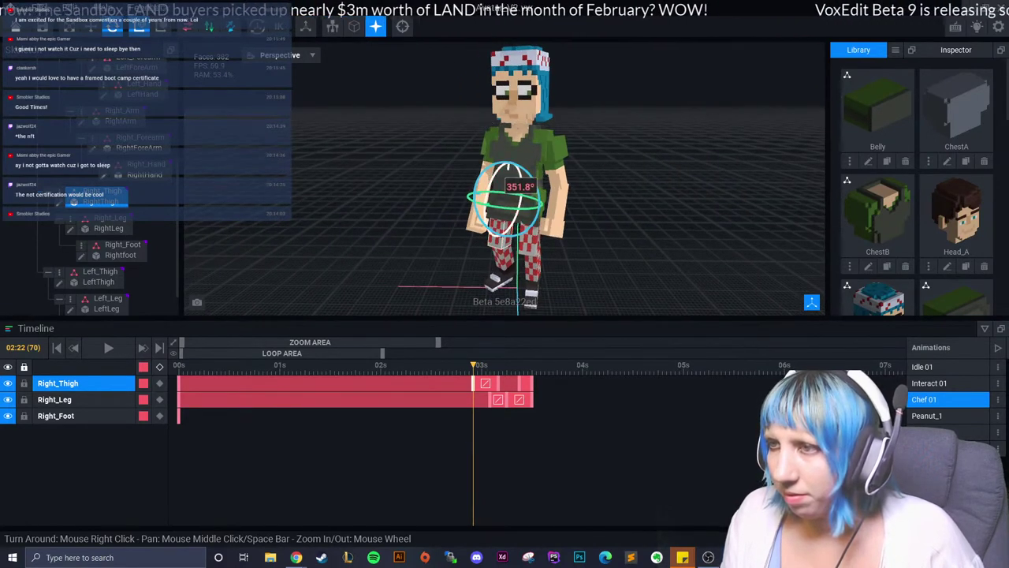
pyautogui.press('space')
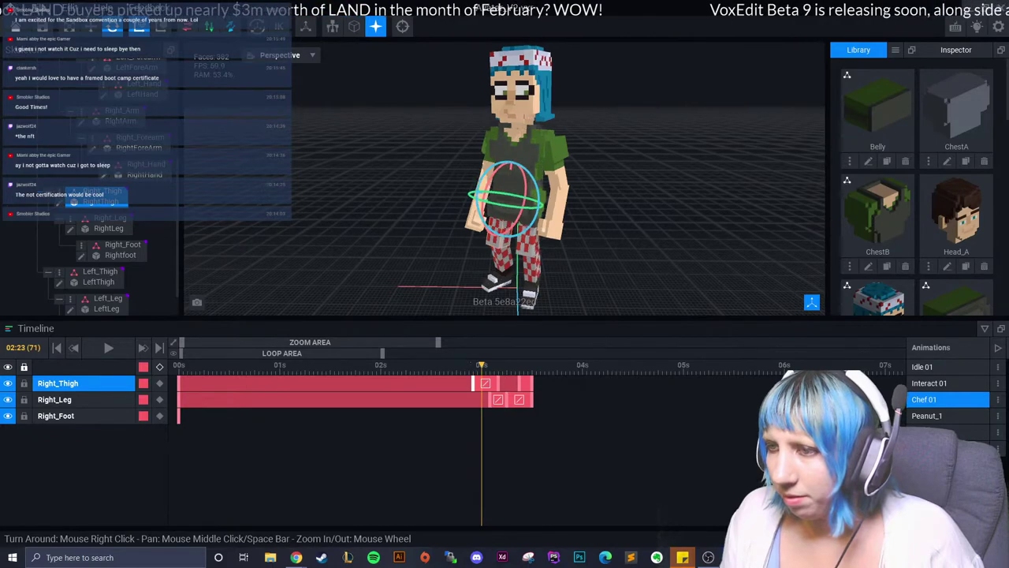
pyautogui.moveTo(496, 280); pyautogui.dragTo(473, 281, button='right')
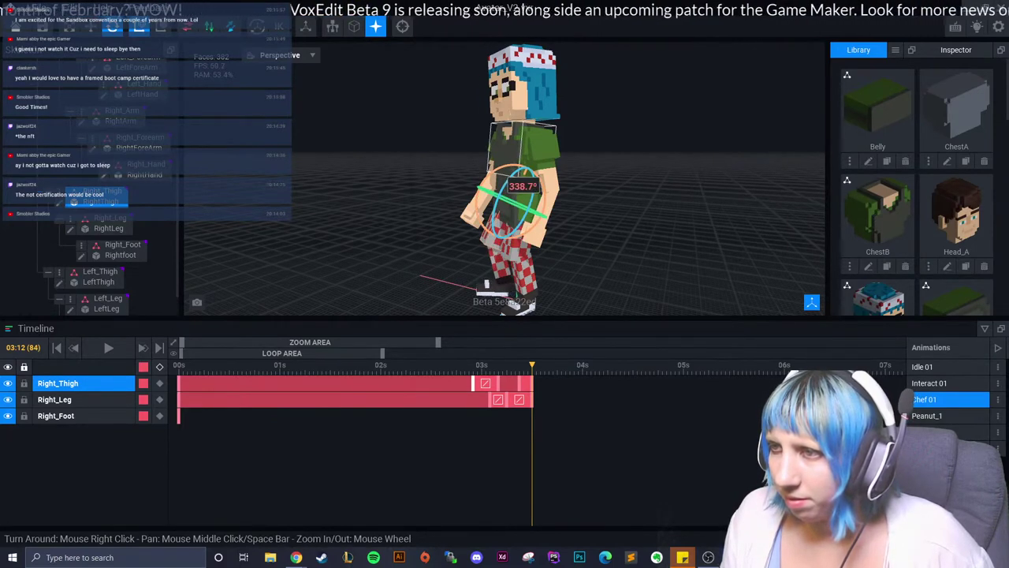
# Refine the right leg and thigh rotations, set Right_Leg's clip end and keyframe timing, and preview.
pyautogui.moveTo(505, 224); pyautogui.dragTo(504, 230)
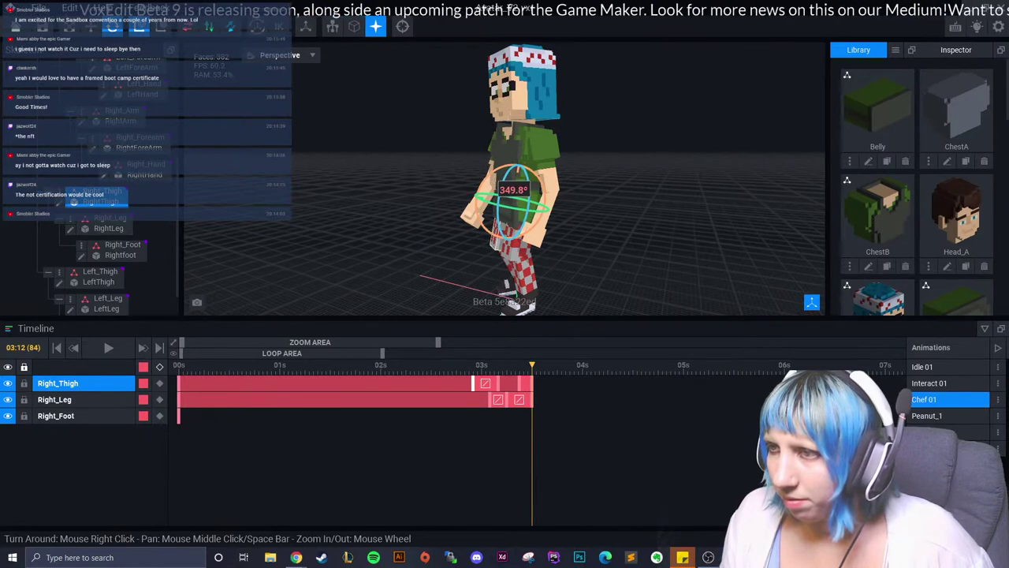
pyautogui.moveTo(532, 365)
pyautogui.mouseDown()
pyautogui.moveTo(549, 365)
pyautogui.moveTo(527, 365)
pyautogui.mouseUp()
pyautogui.moveTo(512, 169); pyautogui.dragTo(505, 201)
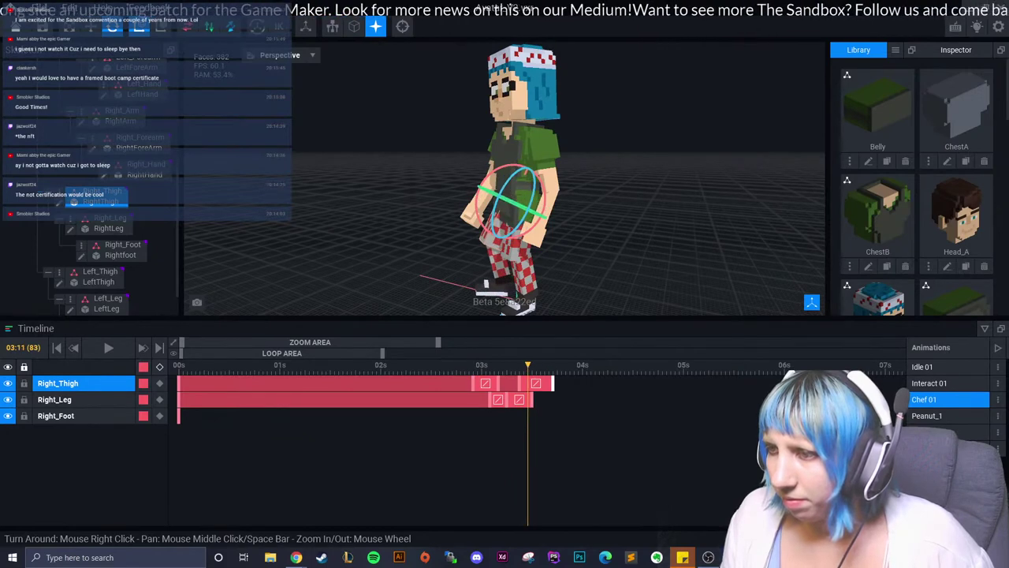
pyautogui.moveTo(536, 399); pyautogui.dragTo(554, 399)
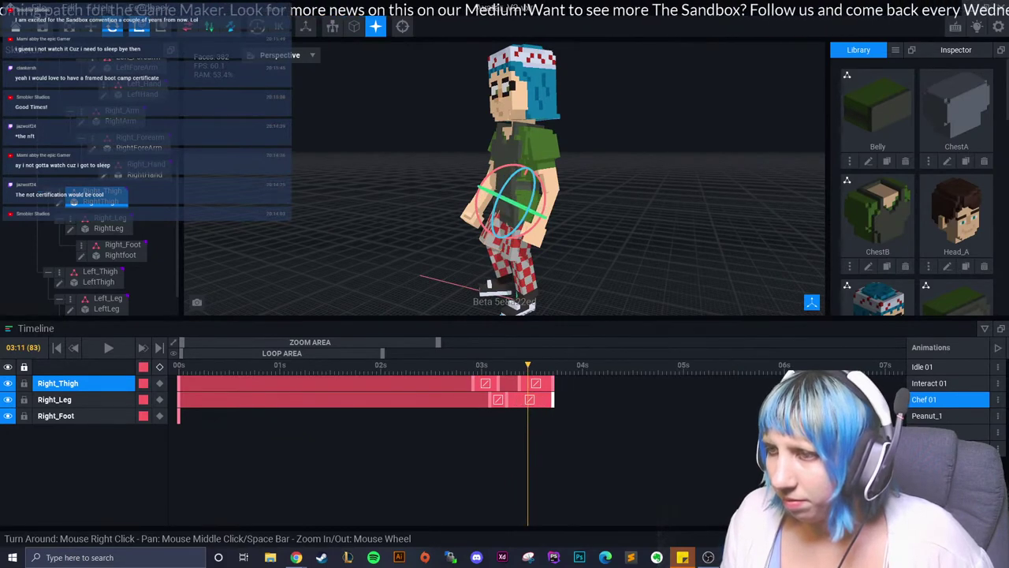
pyautogui.moveTo(528, 365)
pyautogui.mouseDown()
pyautogui.moveTo(434, 366)
pyautogui.moveTo(541, 365)
pyautogui.mouseUp()
pyautogui.moveTo(554, 400); pyautogui.dragTo(532, 400)
pyautogui.moveTo(541, 365)
pyautogui.mouseDown()
pyautogui.moveTo(437, 366)
pyautogui.moveTo(511, 365)
pyautogui.mouseUp()
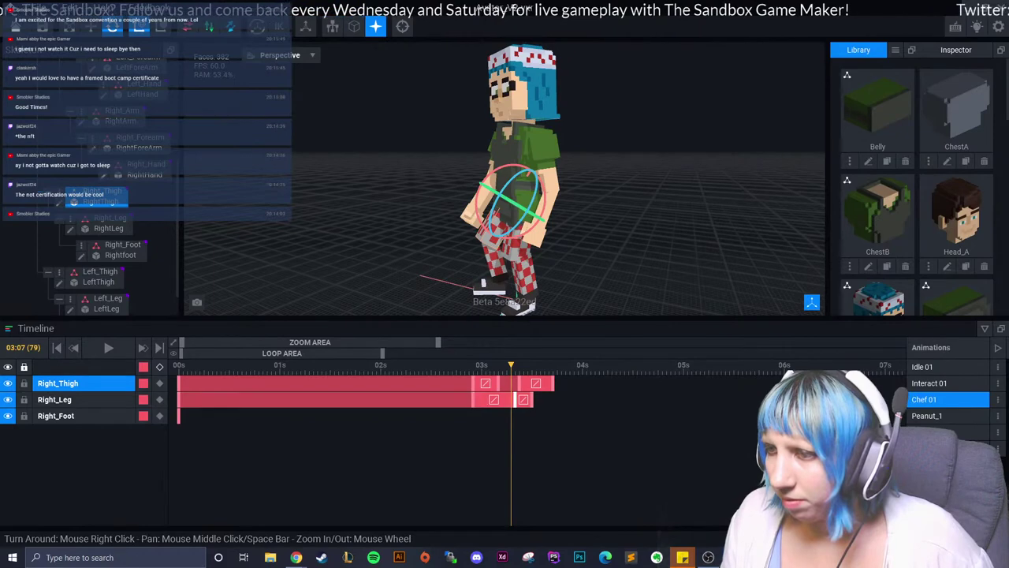
pyautogui.moveTo(524, 399); pyautogui.dragTo(496, 399)
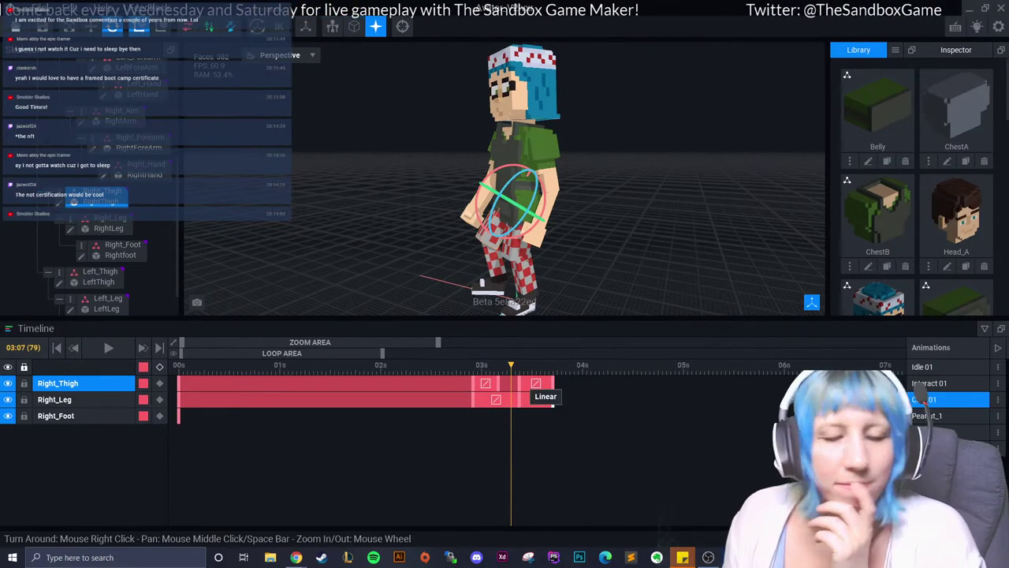
pyautogui.moveTo(511, 365)
pyautogui.mouseDown()
pyautogui.moveTo(453, 365)
pyautogui.moveTo(582, 366)
pyautogui.moveTo(553, 365)
pyautogui.mouseUp()
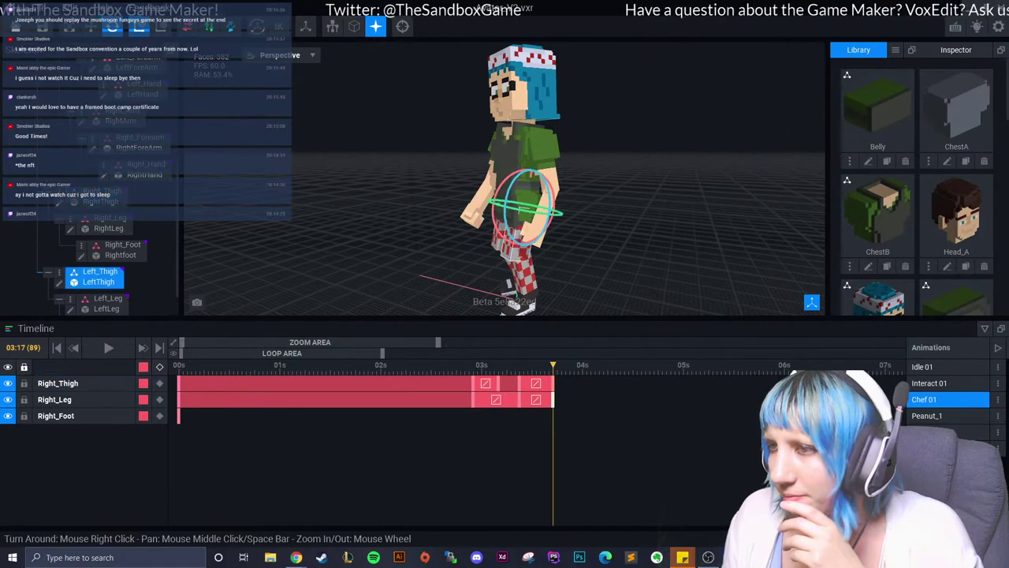
# Key a Left_Thigh pose, then swing it to a new pose a few frames later.
pyautogui.click(100, 271)
pyautogui.moveTo(522, 193); pyautogui.dragTo(516, 209)
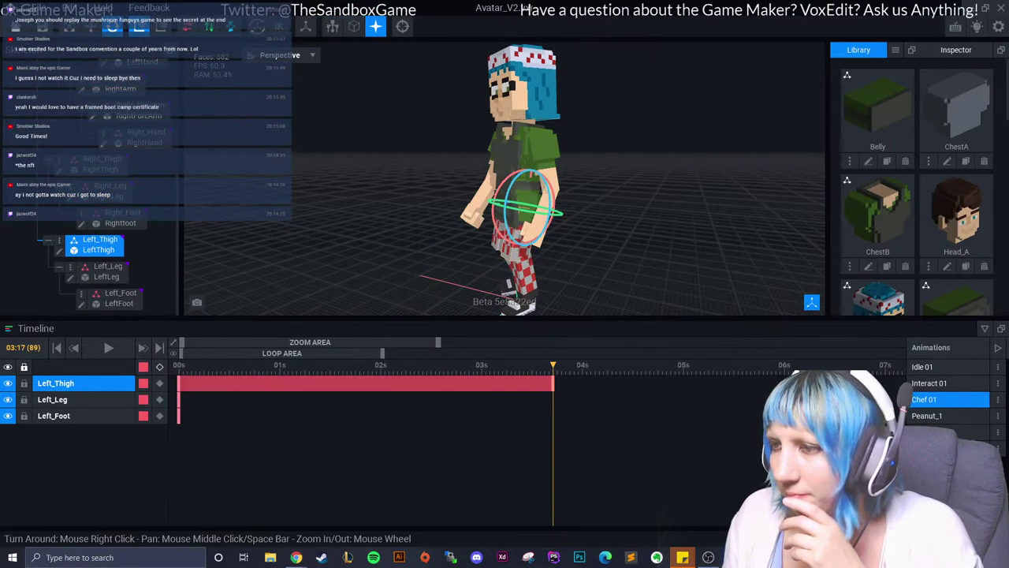
pyautogui.press('Left')
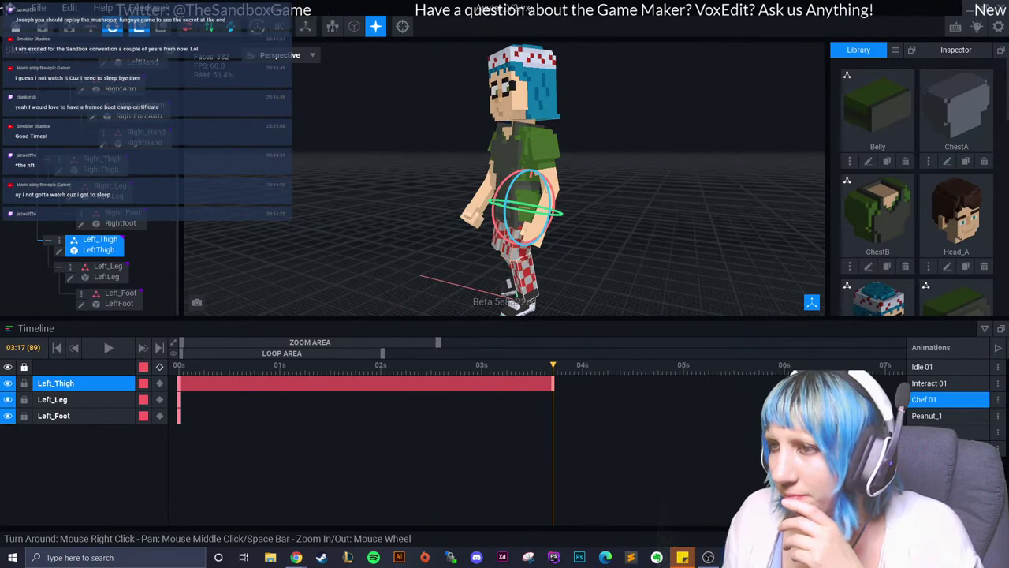
pyautogui.click(108, 270)
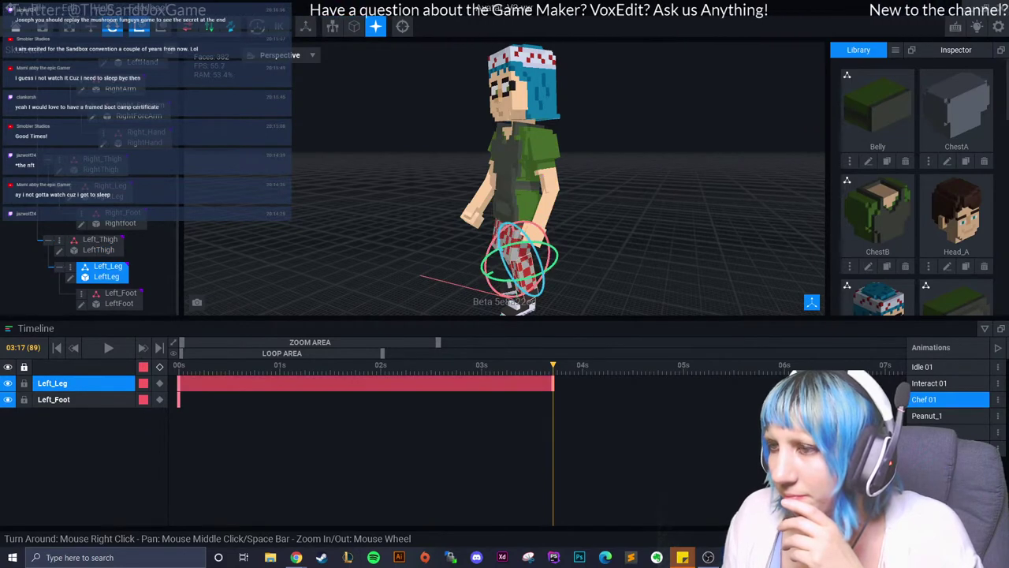
pyautogui.click(99, 243)
pyautogui.press('Right')
pyautogui.press('Right')
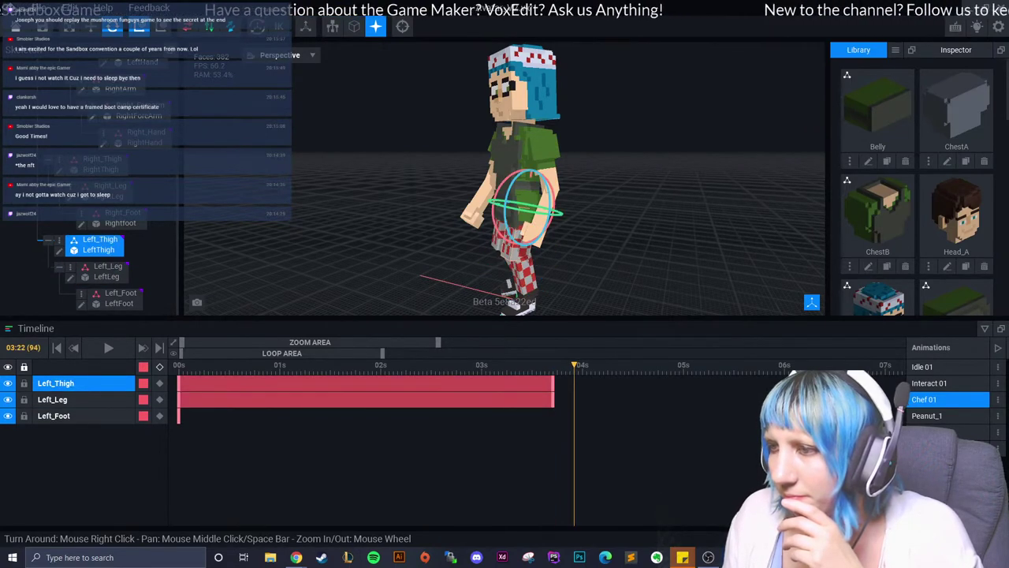
pyautogui.press('Right')
pyautogui.press('Right')
pyautogui.press('Right')
pyautogui.moveTo(530, 239)
pyautogui.mouseDown()
pyautogui.moveTo(544, 198)
pyautogui.moveTo(551, 211)
pyautogui.moveTo(481, 260)
pyautogui.mouseUp()
# Bend the Left_Leg bone around 04s and preview the left leg motion.
pyautogui.click(504, 260)
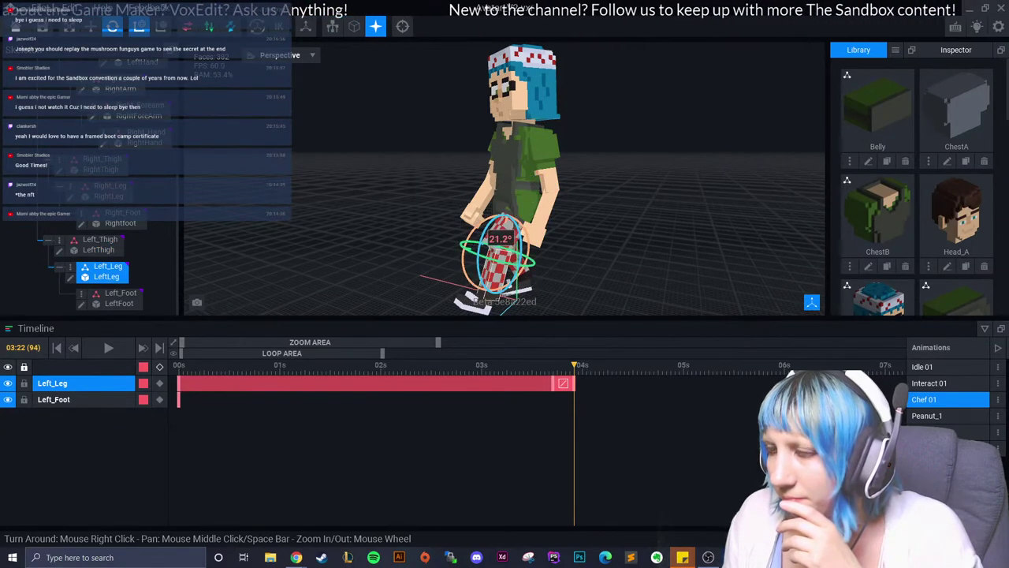
pyautogui.moveTo(496, 245); pyautogui.dragTo(489, 269)
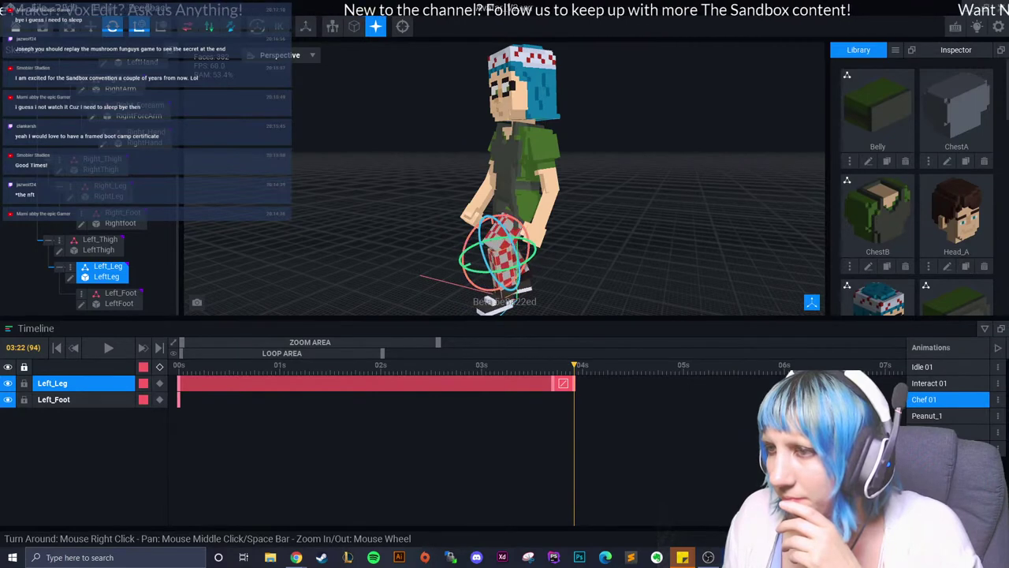
pyautogui.moveTo(574, 365)
pyautogui.mouseDown()
pyautogui.moveTo(399, 365)
pyautogui.moveTo(603, 365)
pyautogui.mouseUp()
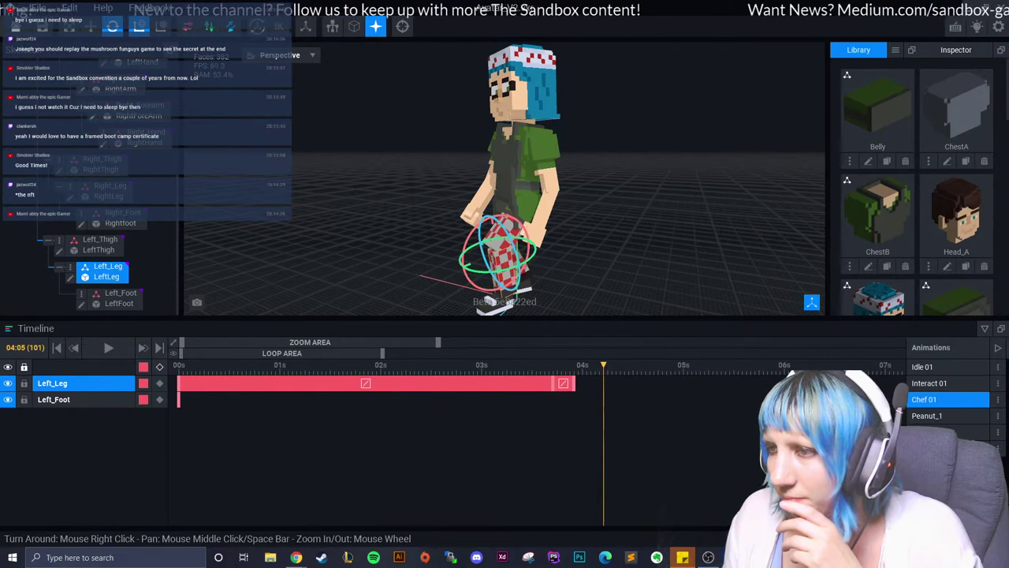
pyautogui.moveTo(537, 246); pyautogui.dragTo(533, 240)
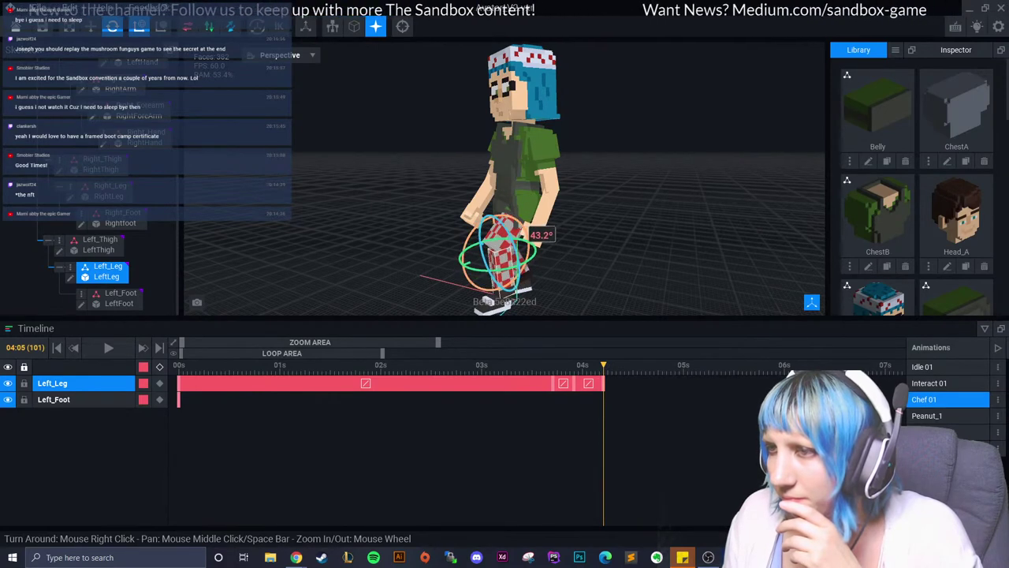
# Key Left_Thigh at 04s, then bend Left_Leg for the final step at 04:09.
pyautogui.click(508, 221)
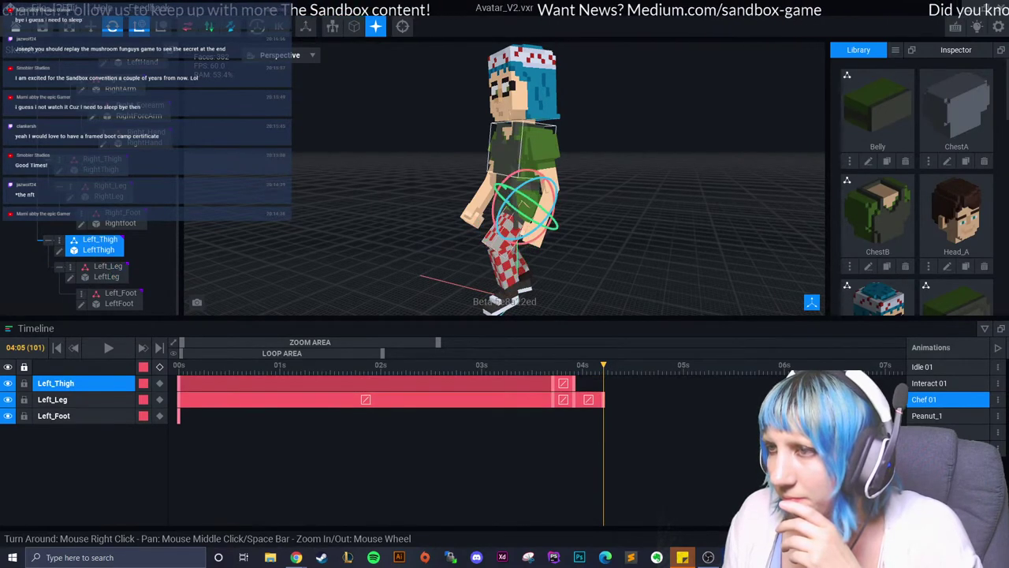
pyautogui.click(521, 158)
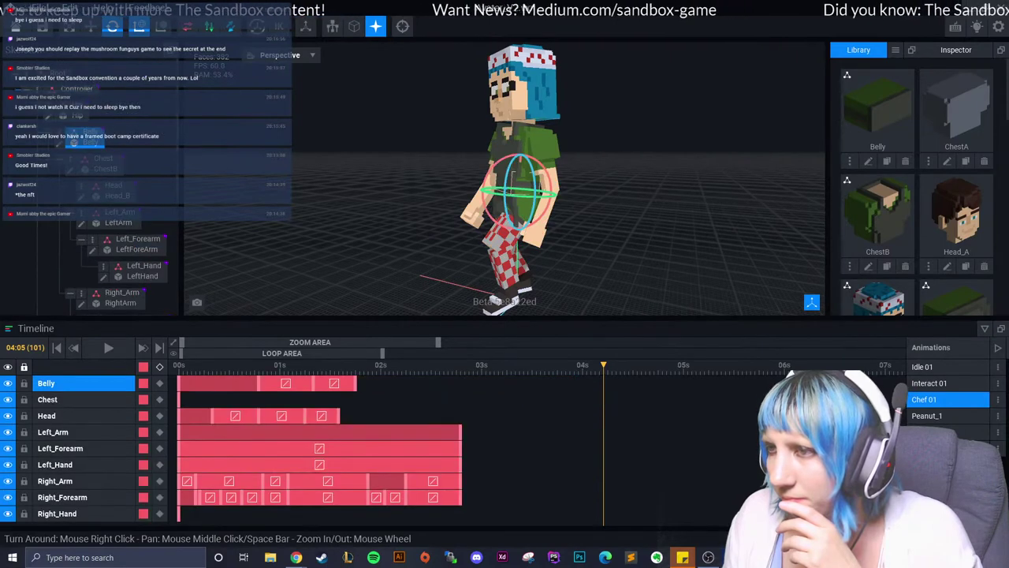
pyautogui.click(523, 204)
pyautogui.moveTo(523, 204); pyautogui.dragTo(480, 173)
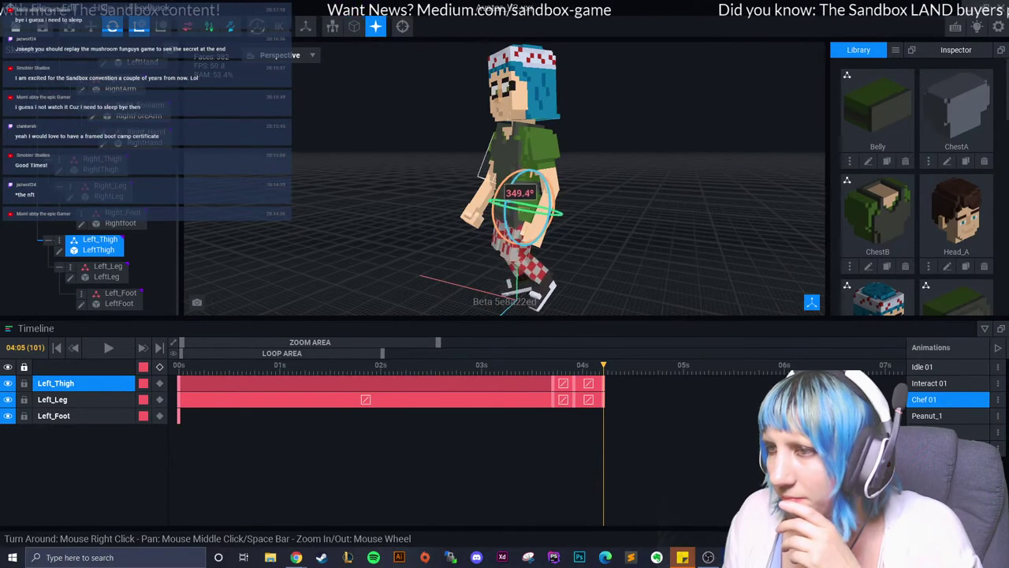
pyautogui.click(520, 260)
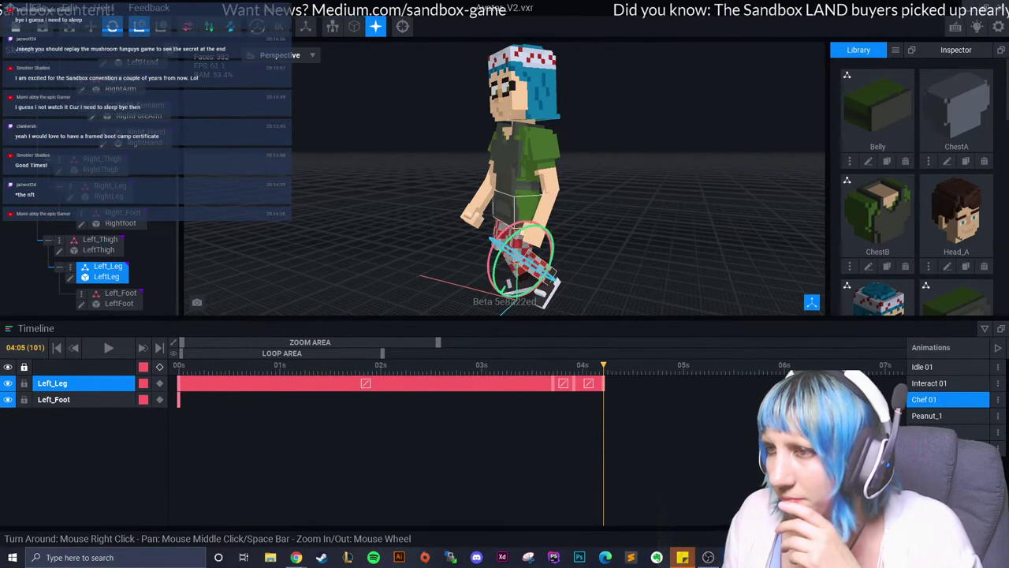
pyautogui.press('Right')
pyautogui.press('Right')
pyautogui.press('Right')
pyautogui.moveTo(546, 294)
pyautogui.mouseDown()
pyautogui.moveTo(527, 237)
pyautogui.moveTo(551, 268)
pyautogui.mouseUp()
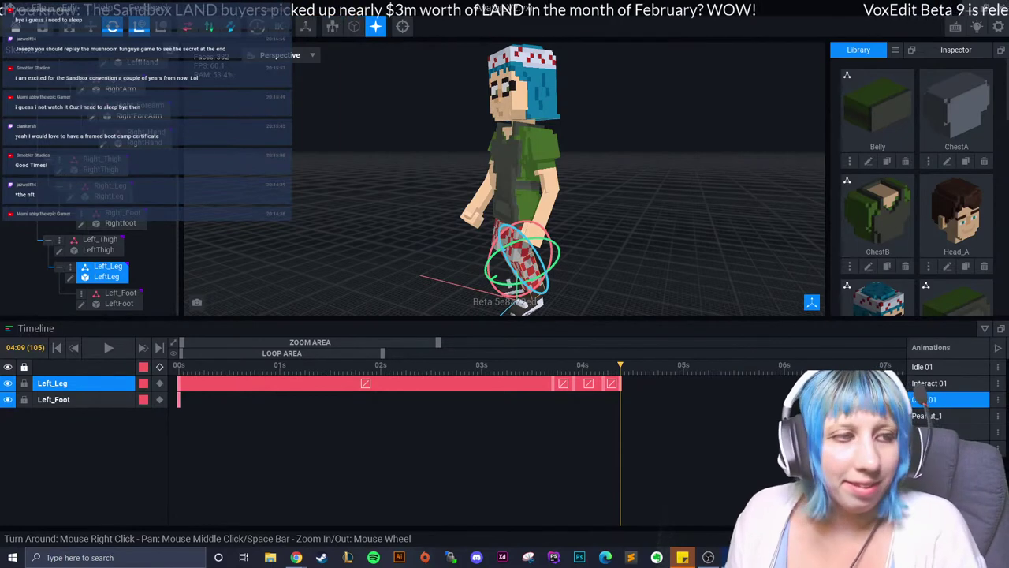
# Play Chef 01 from 00:00 to review the stepping motion, then stop playback.
pyautogui.press('Home')
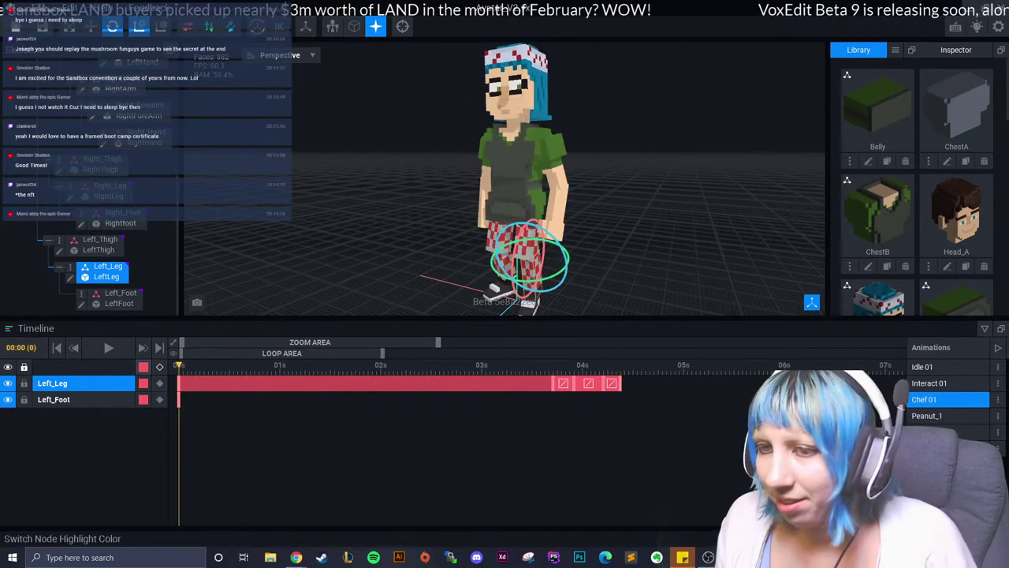
pyautogui.press('space')
pyautogui.press('Escape')
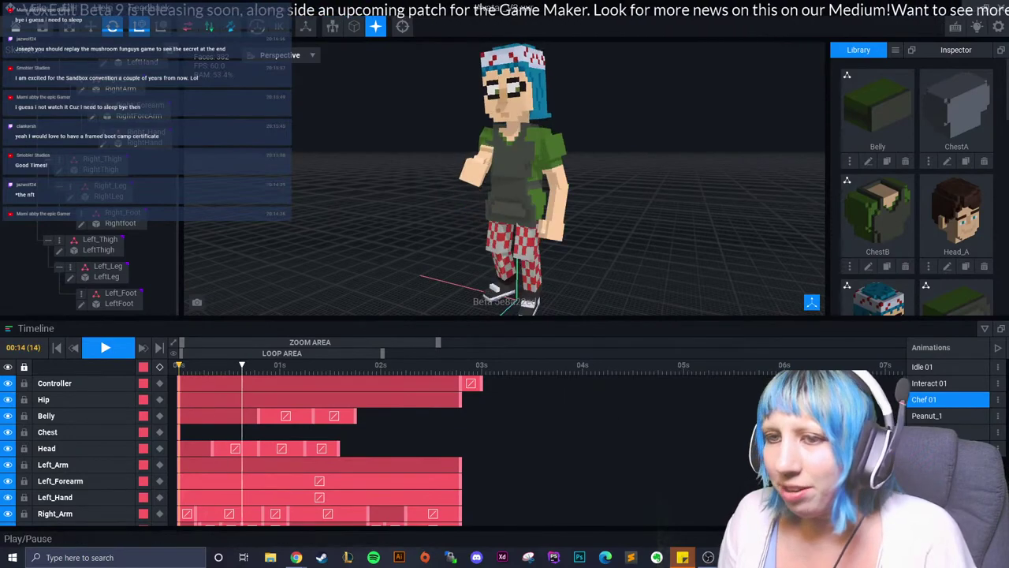
pyautogui.click(104, 347)
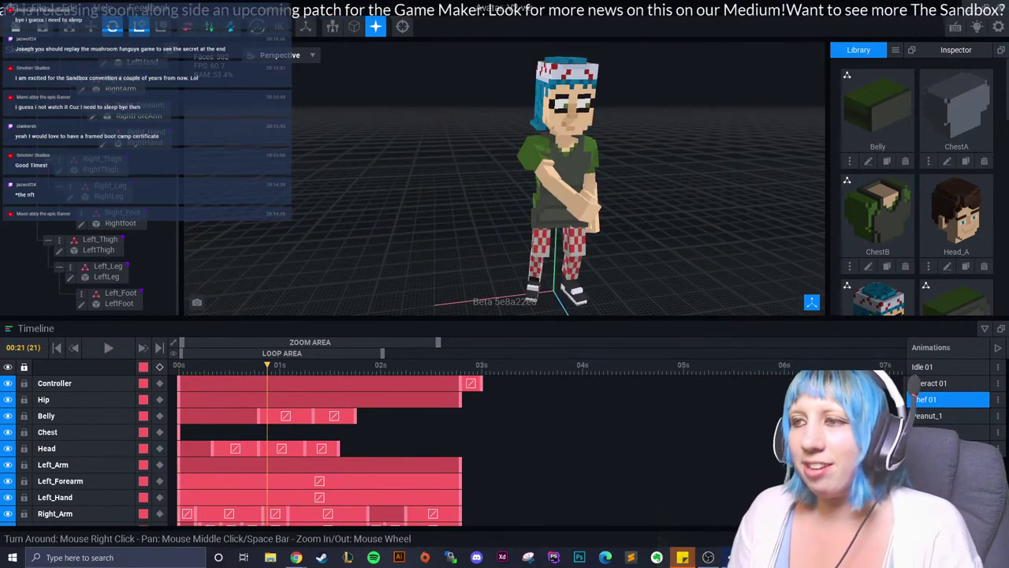
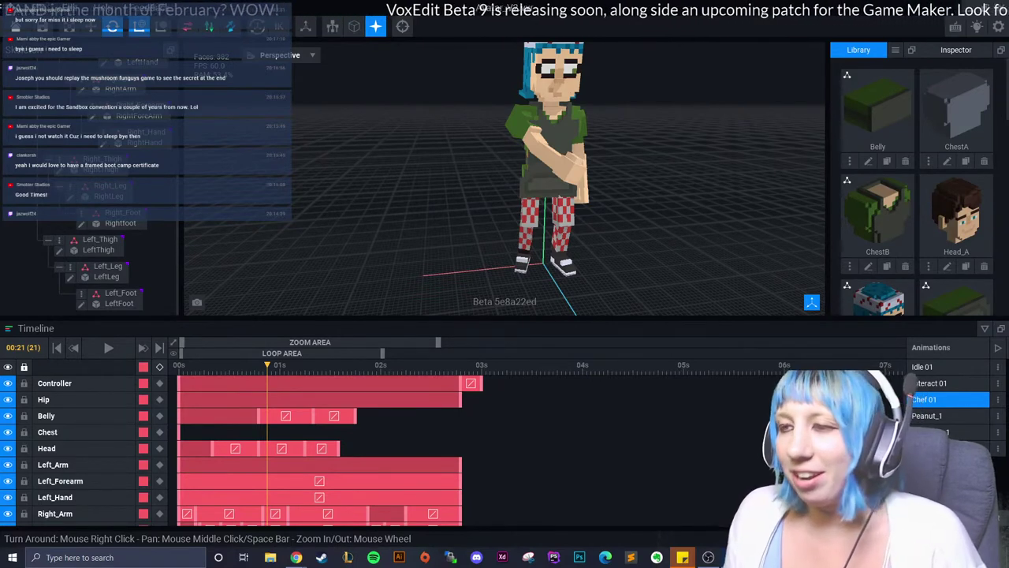
# Rewind Chef 01 to frame 0 and play it through to 03:00.
pyautogui.press('Home')
pyautogui.moveTo(24, 448)
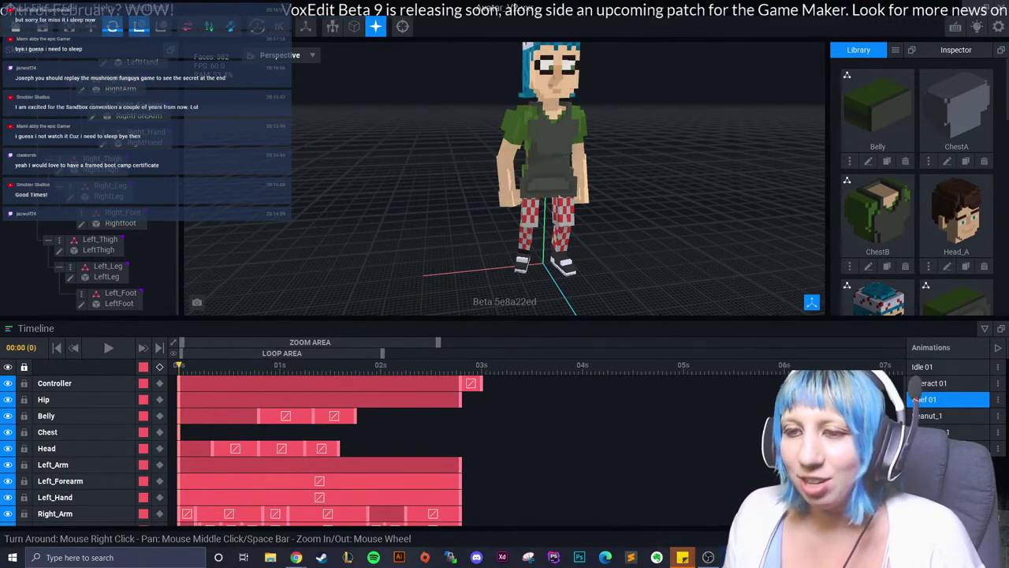
pyautogui.press('space')
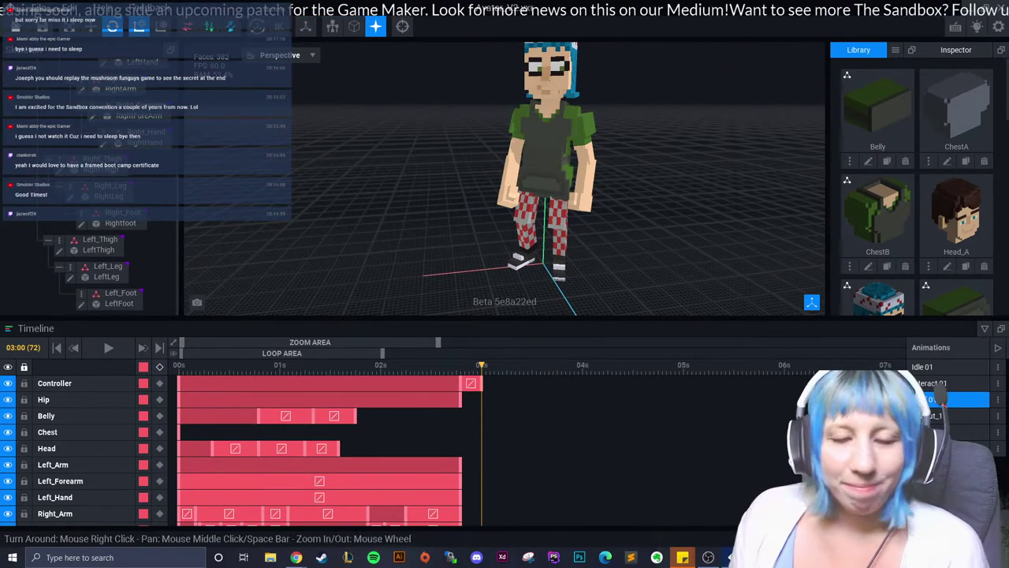
# Select the right thigh and scrub its leg motion around the 3-second mark.
pyautogui.click(527, 206)
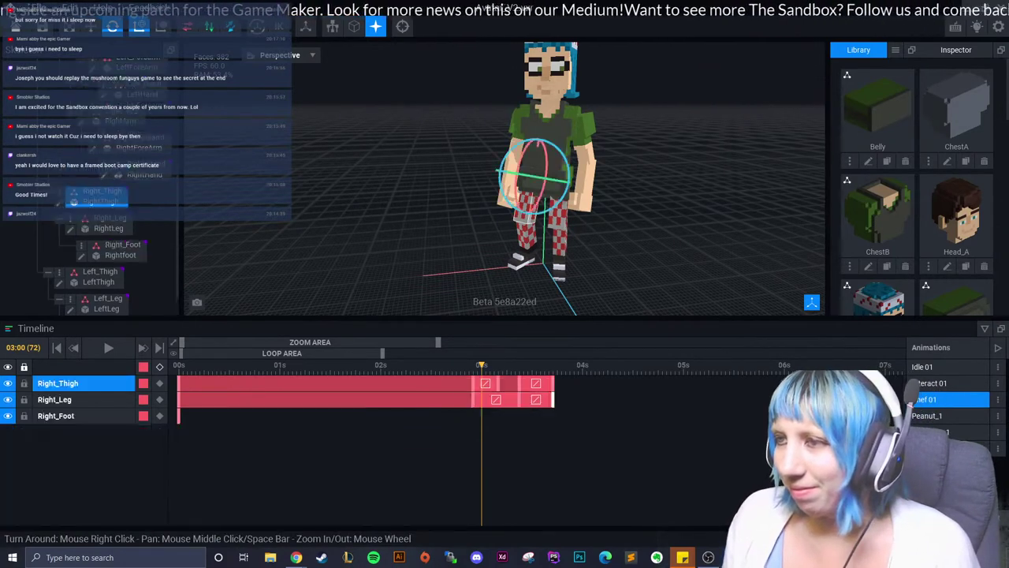
pyautogui.moveTo(481, 365)
pyautogui.mouseDown()
pyautogui.moveTo(466, 365)
pyautogui.moveTo(574, 365)
pyautogui.moveTo(519, 366)
pyautogui.mouseUp()
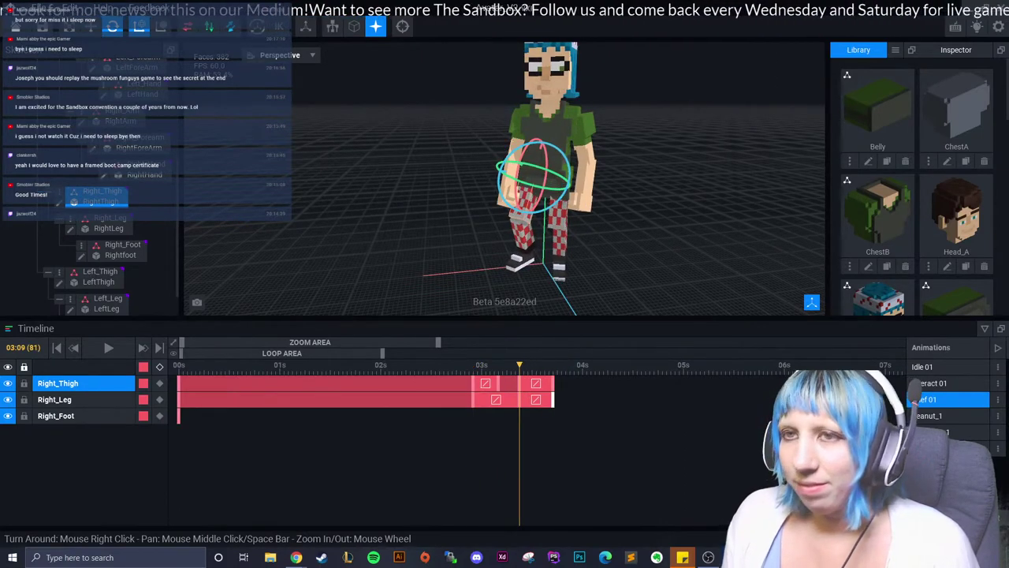
pyautogui.scroll(5, 103, 197)
# Move the Controller with the move gizmo to key new chef positions past 3 seconds.
pyautogui.click(72, 86)
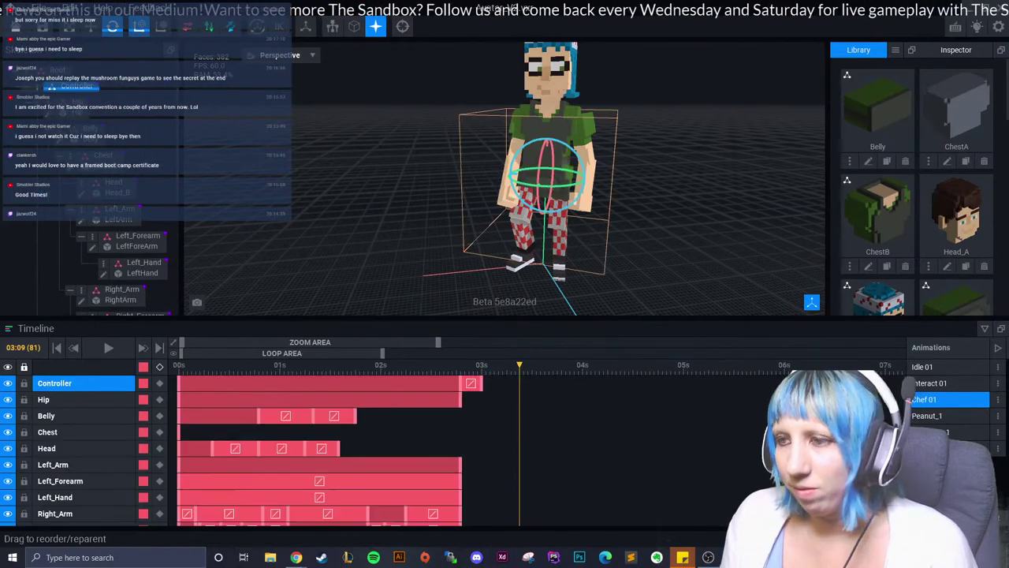
pyautogui.press('w')
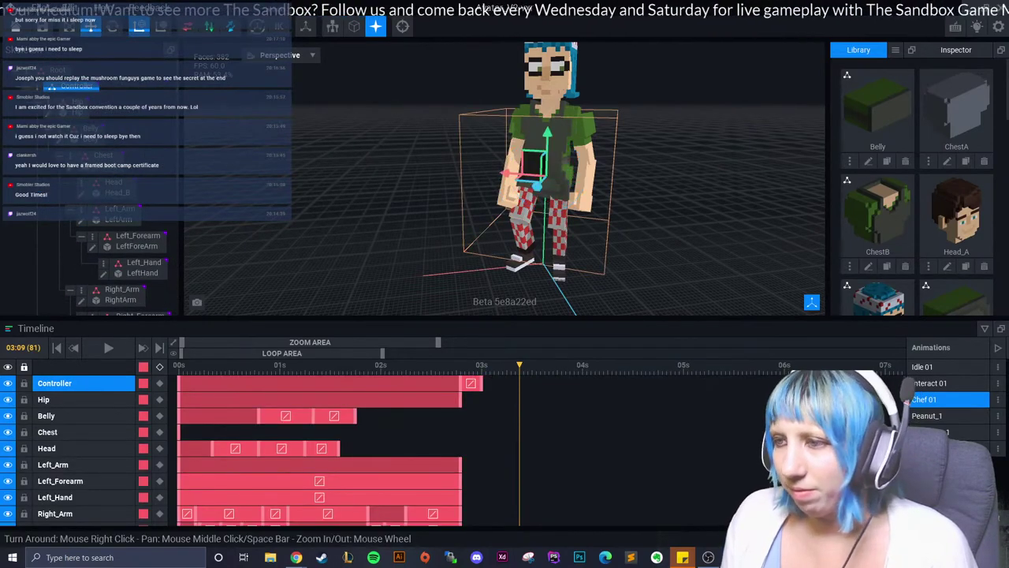
pyautogui.scroll(3, 504, 263)
pyautogui.moveTo(504, 262); pyautogui.dragTo(563, 313, button='right')
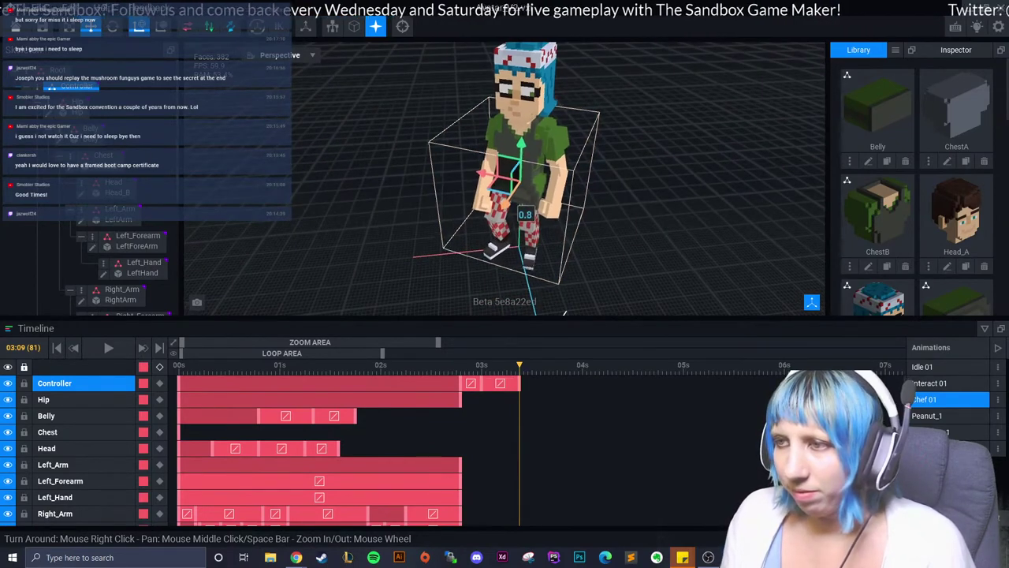
pyautogui.moveTo(519, 182); pyautogui.dragTo(513, 188)
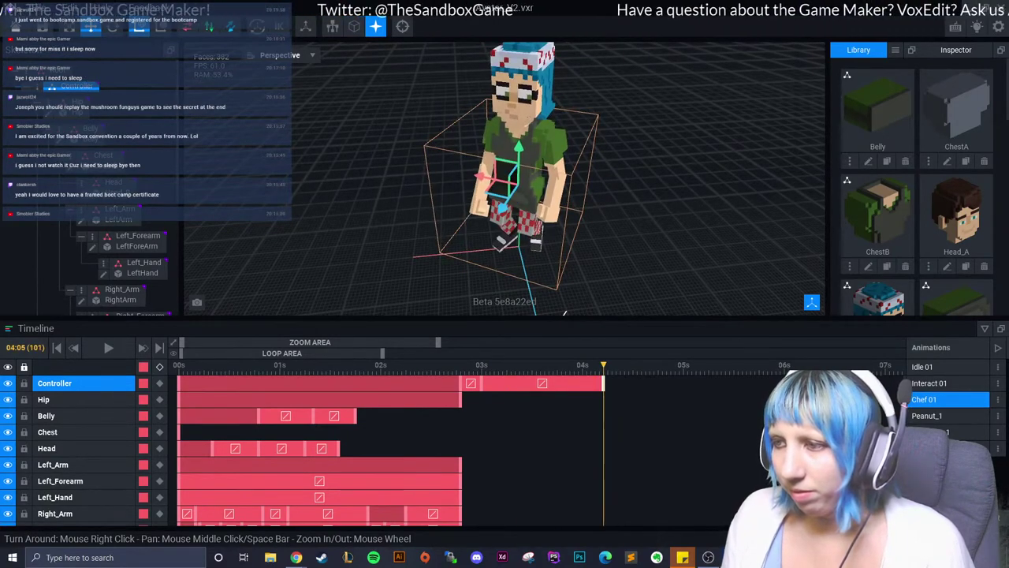
pyautogui.moveTo(564, 313); pyautogui.dragTo(557, 310, button='right')
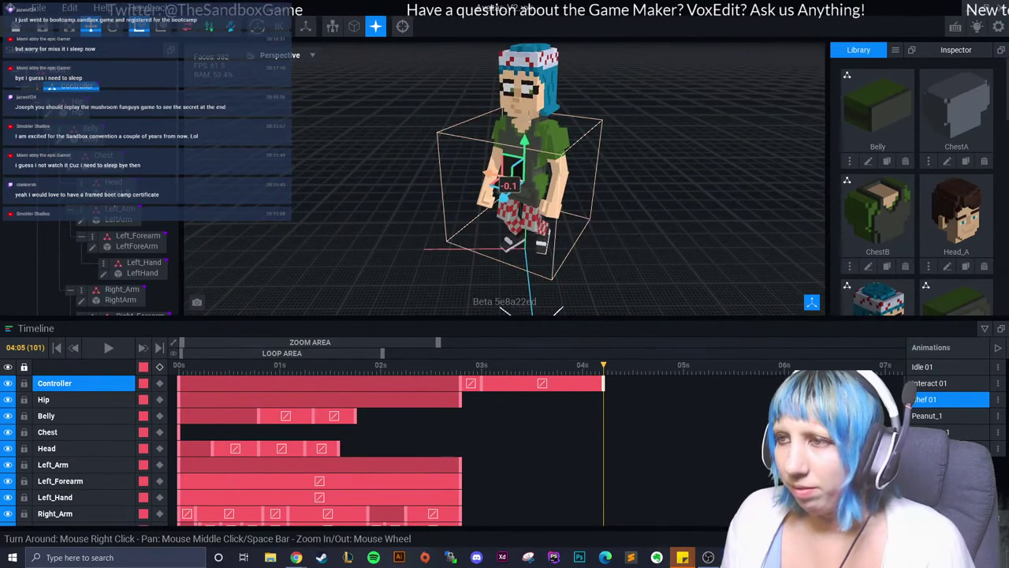
pyautogui.moveTo(552, 197); pyautogui.dragTo(528, 197, button='right')
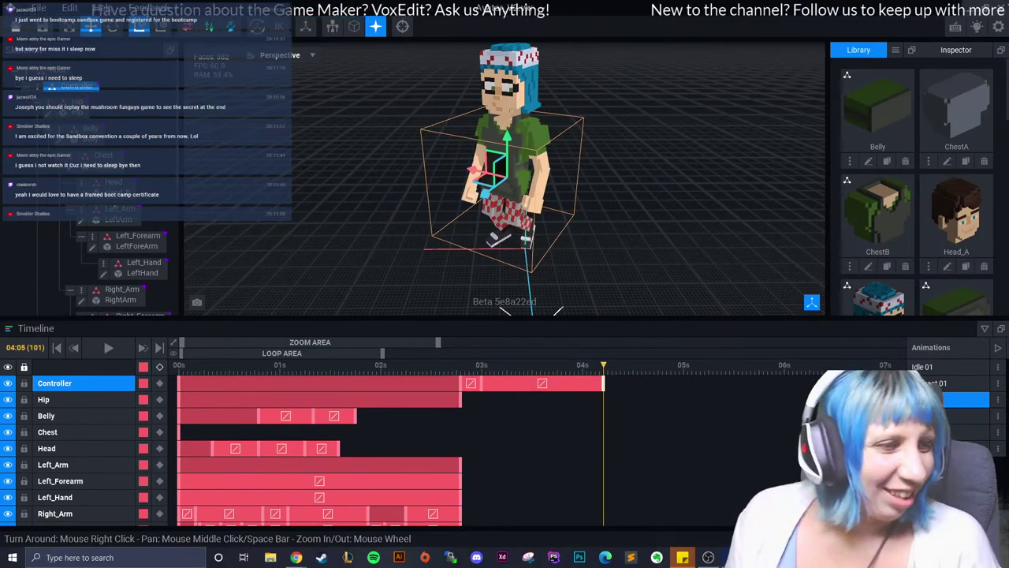
pyautogui.moveTo(520, 229); pyautogui.dragTo(473, 234, button='right')
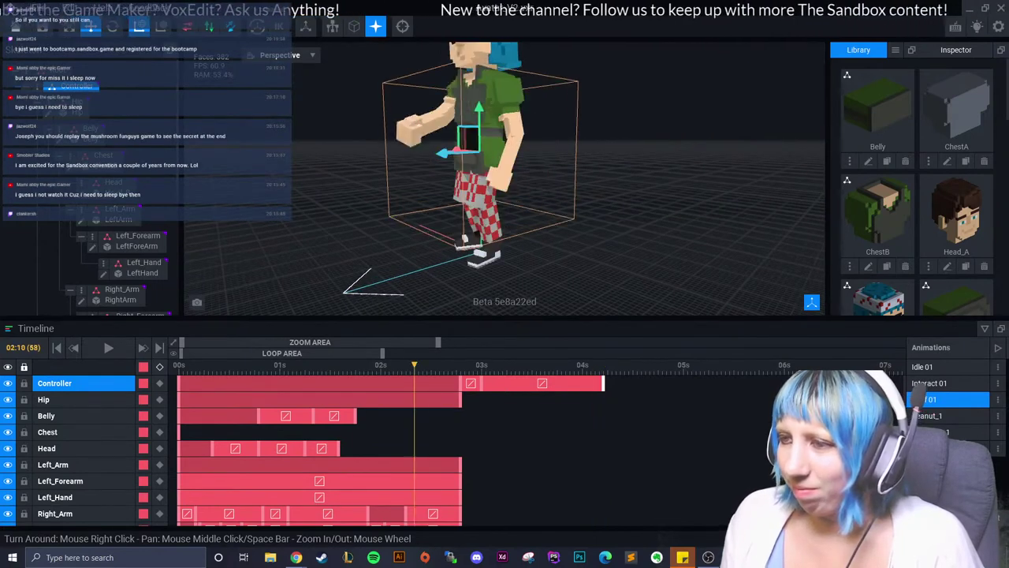
# Play Chef 01 from the start to watch the chef shift position past 3 seconds.
pyautogui.click(105, 347)
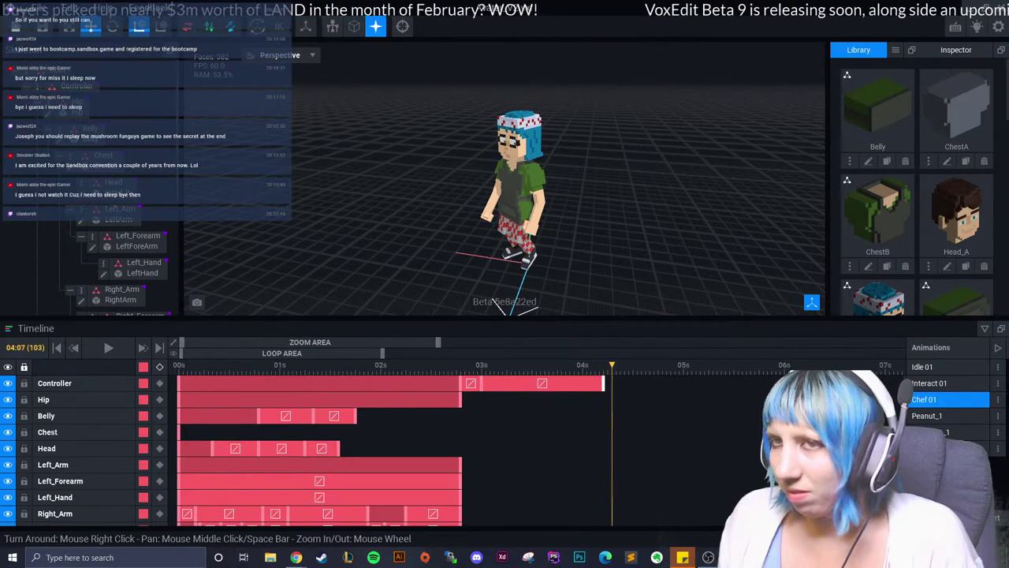
# Rotate the Controller about 30° to key a pose just beyond 4 seconds.
pyautogui.click(71, 86)
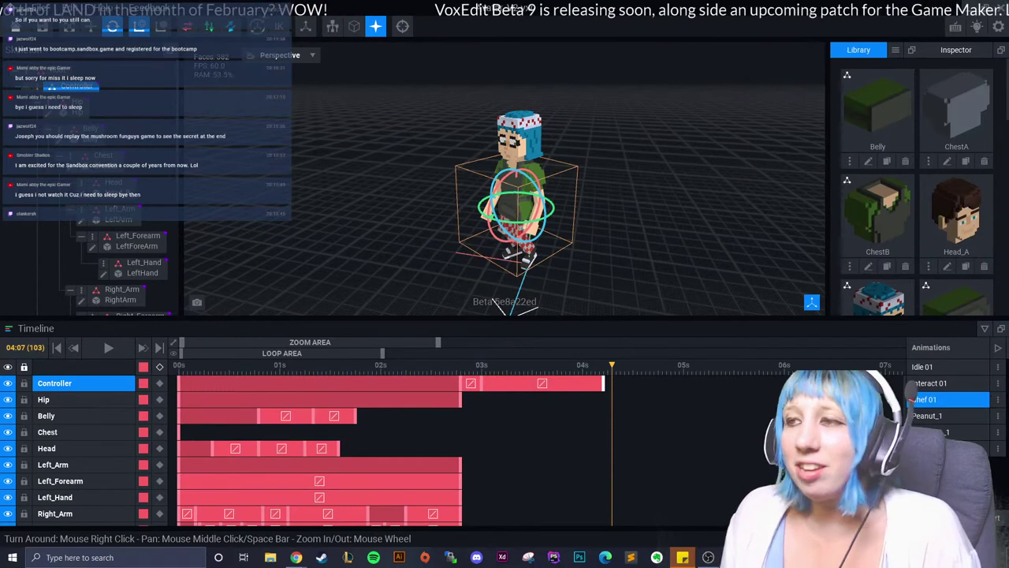
pyautogui.moveTo(554, 208)
pyautogui.mouseDown()
pyautogui.moveTo(544, 236)
pyautogui.moveTo(561, 237)
pyautogui.moveTo(547, 237)
pyautogui.mouseUp()
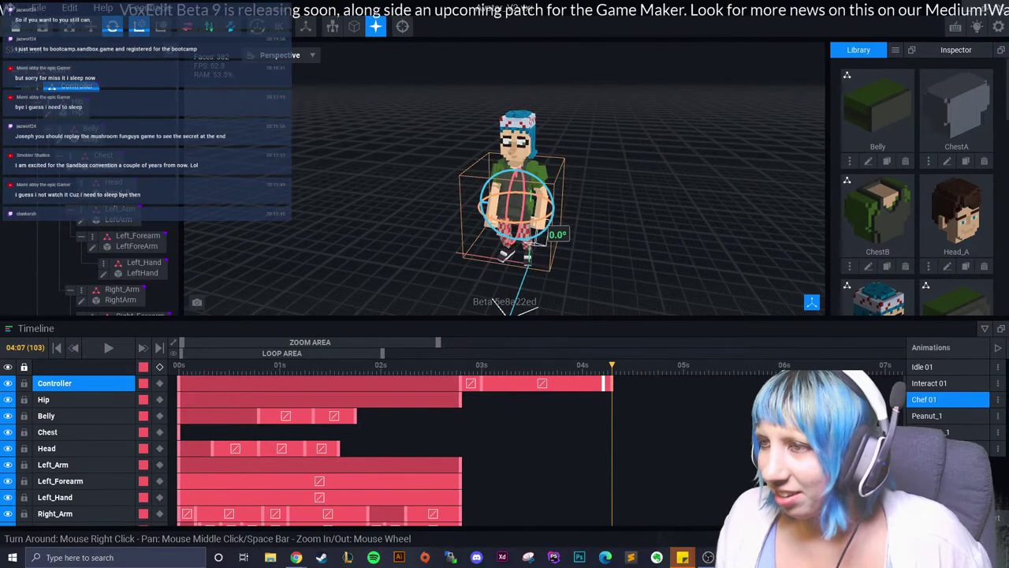
pyautogui.click(461, 365)
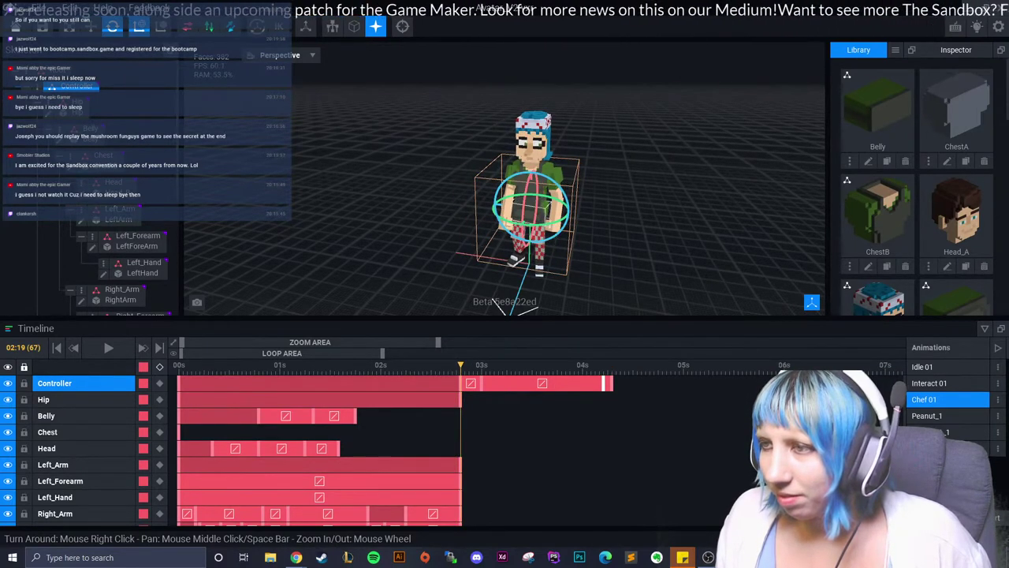
pyautogui.click(562, 365)
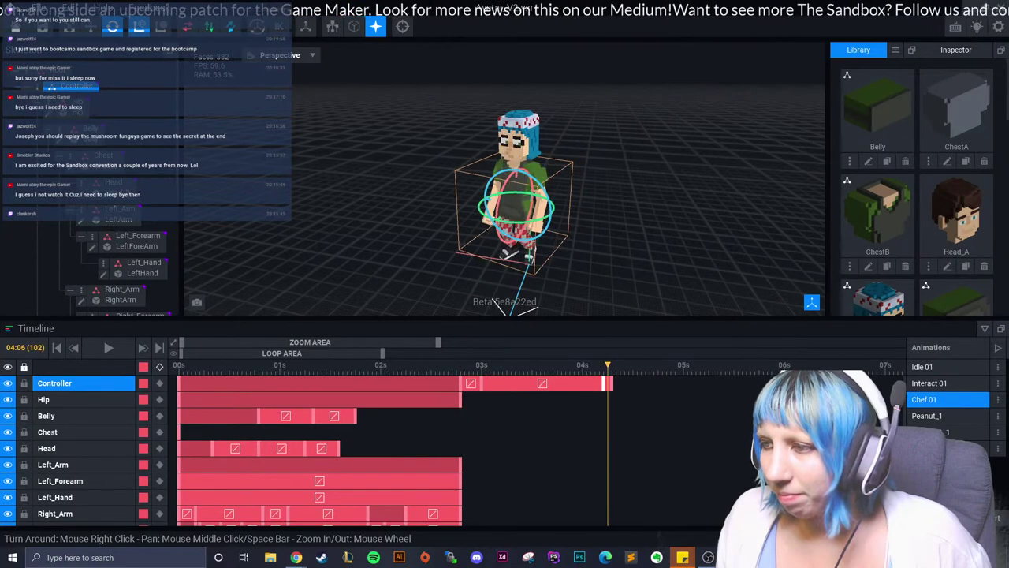
# Replay the animation from about 2 seconds, then stop and step forward one frame.
pyautogui.click(388, 365)
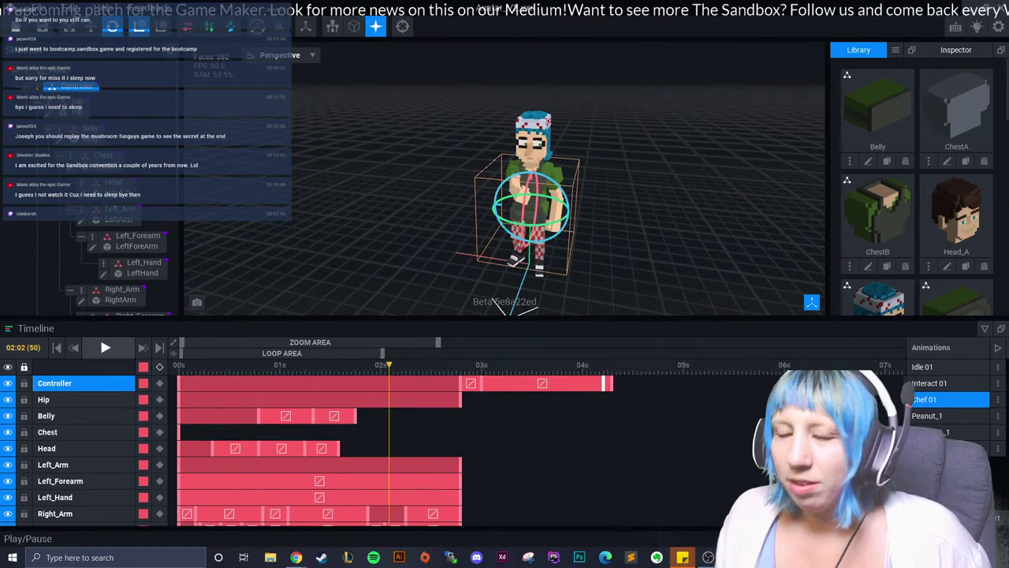
pyautogui.click(105, 347)
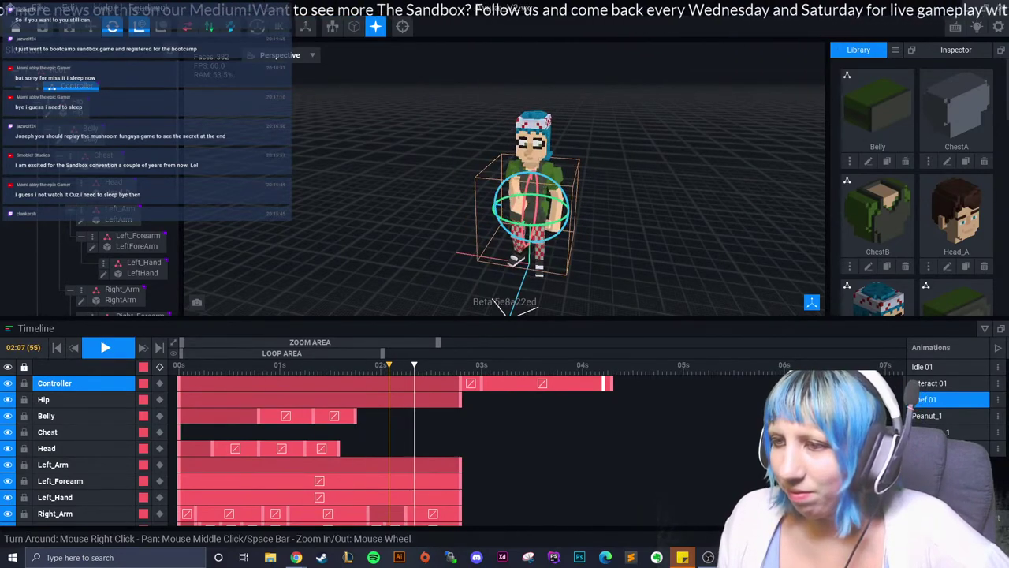
pyautogui.click(105, 347)
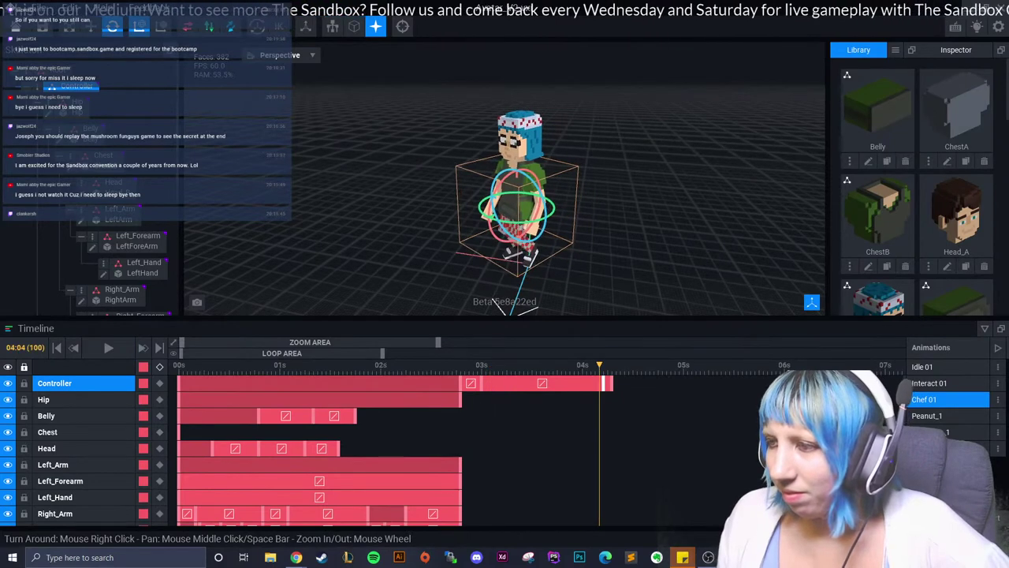
pyautogui.press('Right')
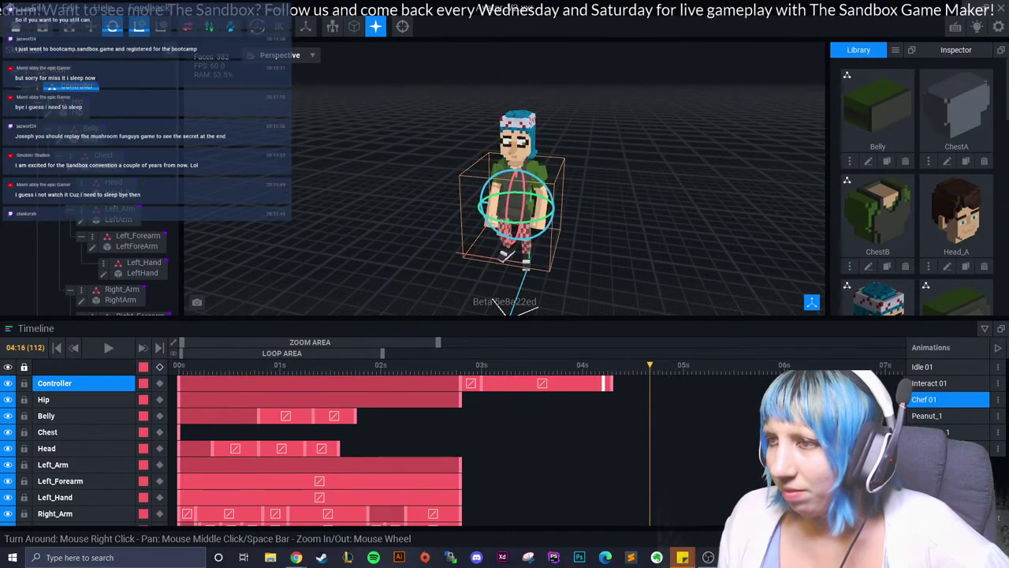
# Step to frame 104, deselect the Controller, and zoom in toward the chef's right arm.
pyautogui.press('Left')
pyautogui.press('Left')
pyautogui.press('Left')
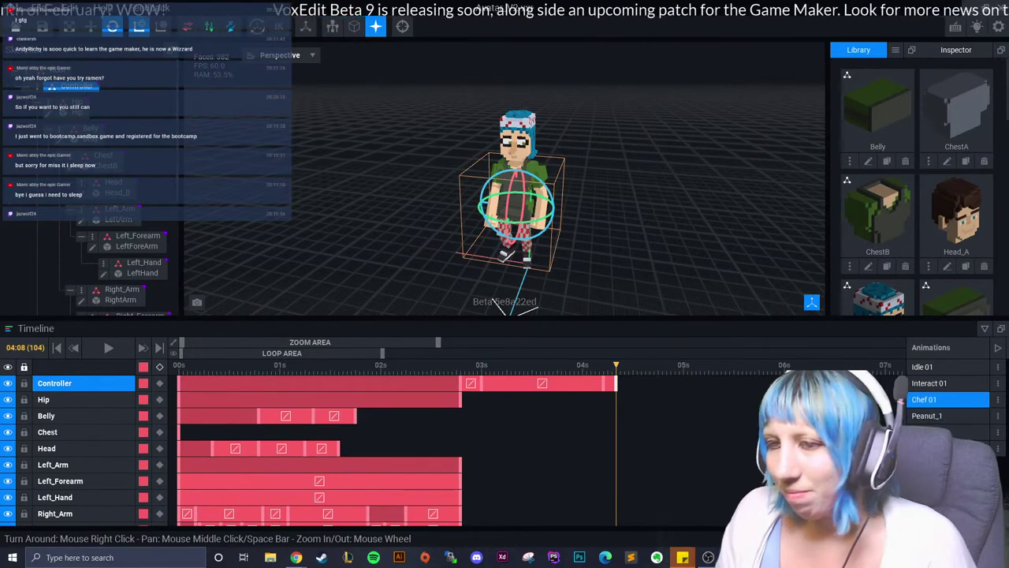
pyautogui.press('Left')
pyautogui.press('Left')
pyautogui.press('Left')
pyautogui.press('Left')
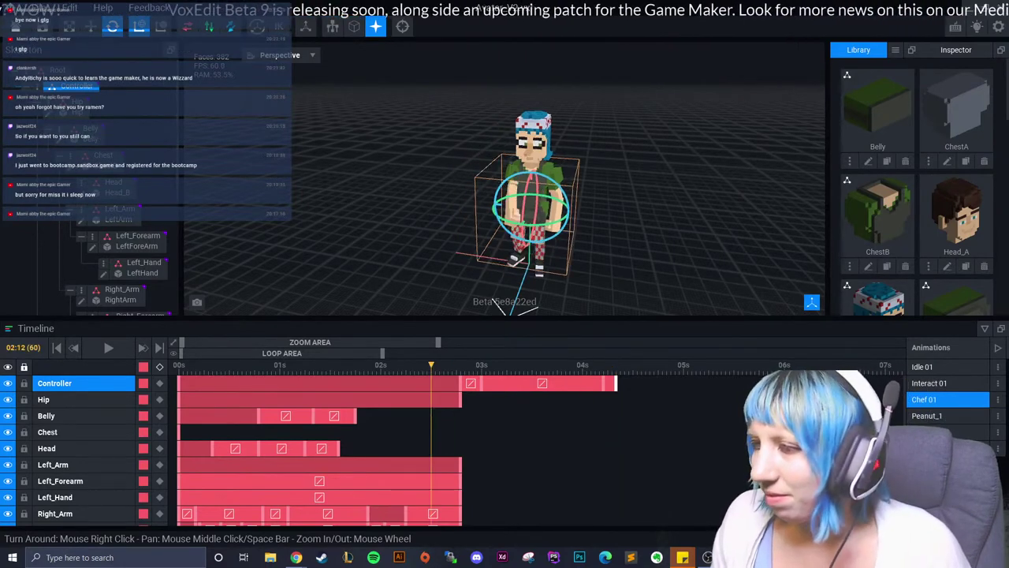
pyautogui.press('Left')
pyautogui.press('Left')
pyautogui.press('Right')
pyautogui.press('Right')
pyautogui.press('Right')
pyautogui.press('Right')
pyautogui.press('Right')
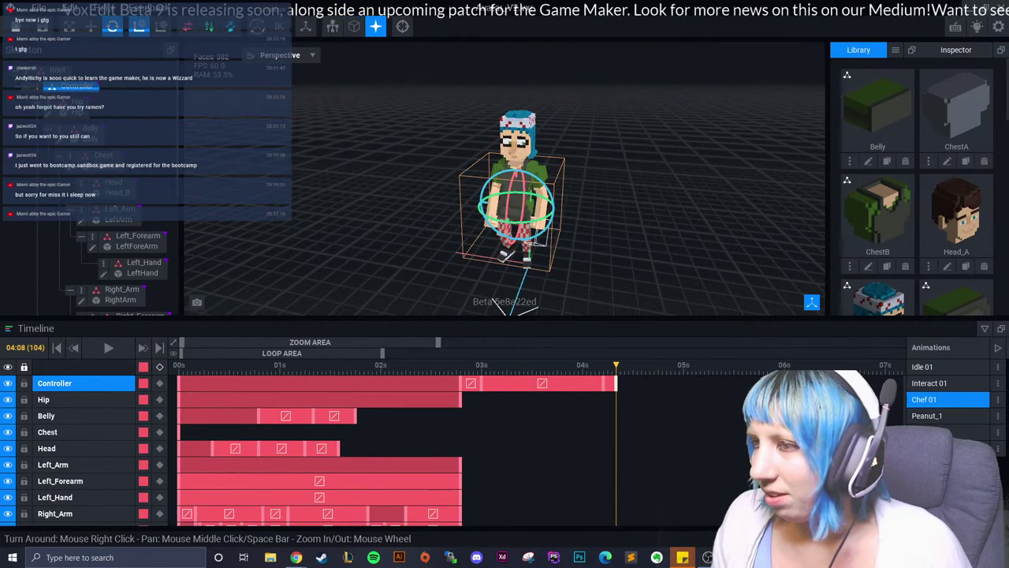
pyautogui.press('Escape')
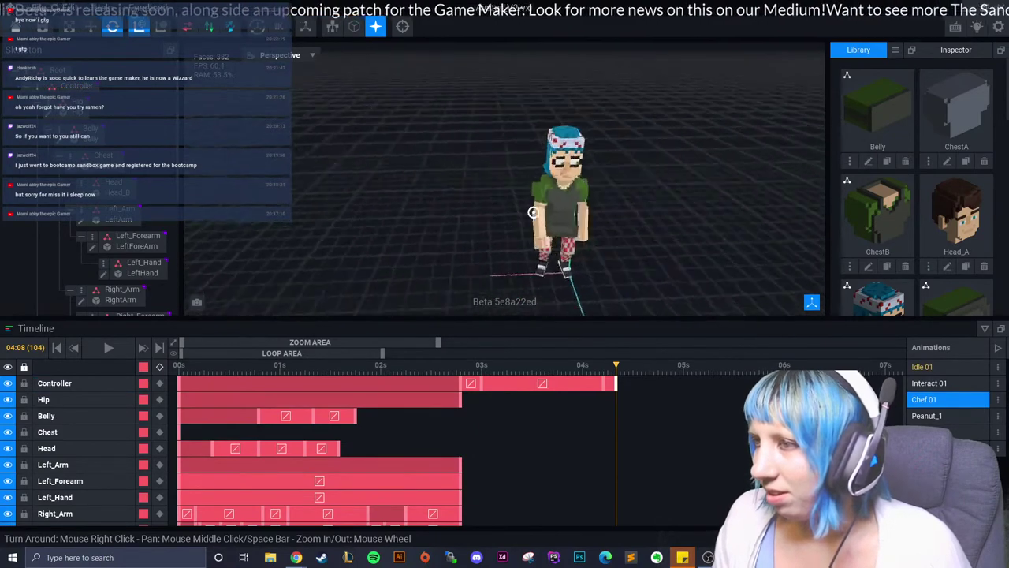
pyautogui.scroll(3, 545, 197)
# Key Right_Arm at the current frame, then raise it into a new keyframe pose.
pyautogui.click(504, 169)
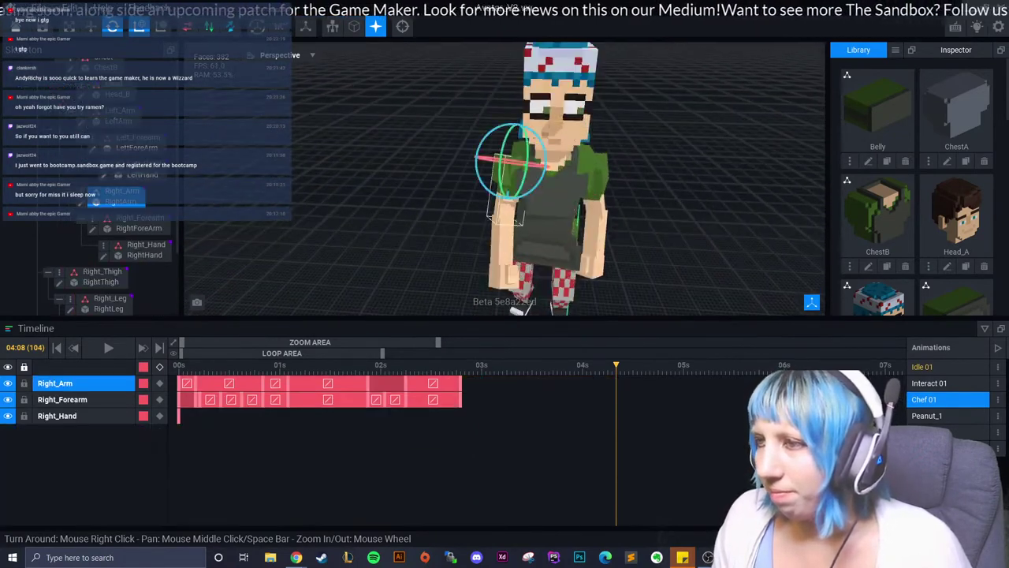
pyautogui.click(511, 157)
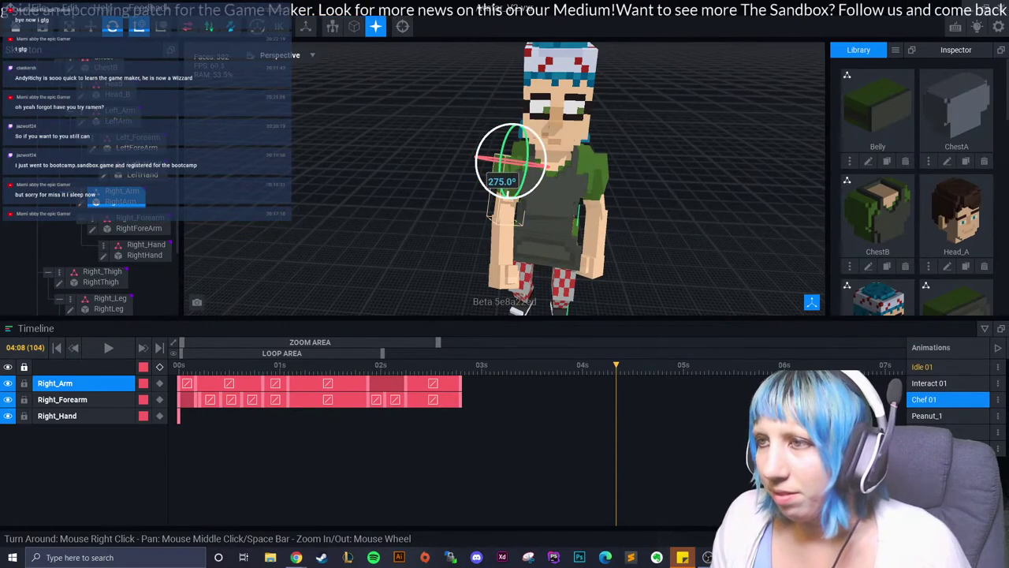
pyautogui.press('Left')
pyautogui.press('Left')
pyautogui.press('Left')
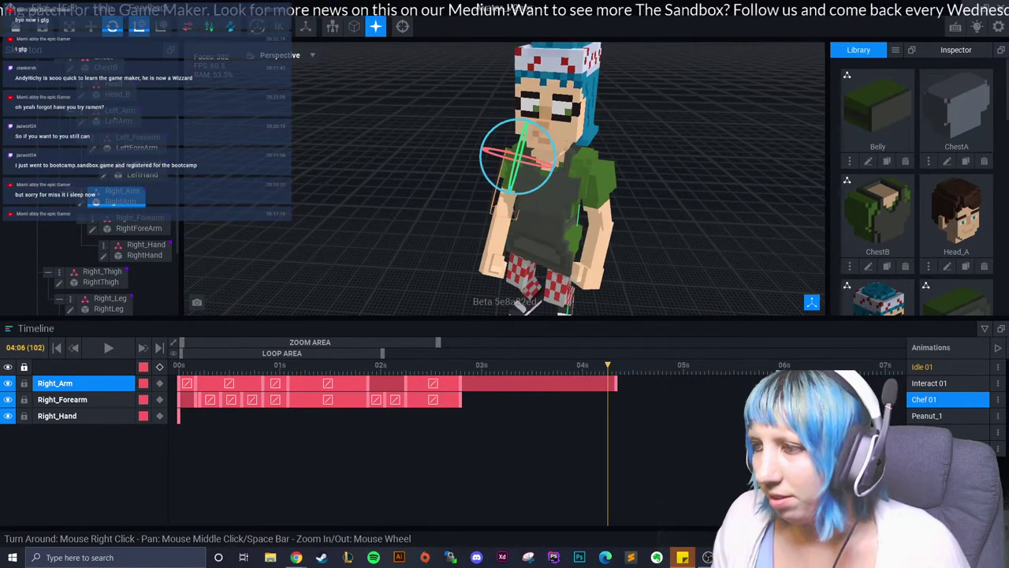
pyautogui.press('Right')
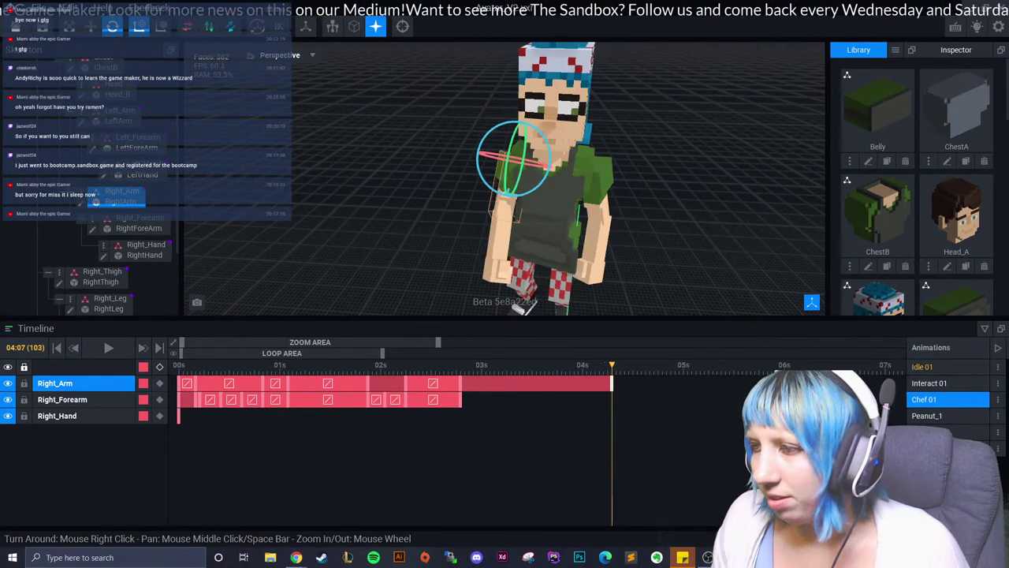
pyautogui.press('Right')
pyautogui.press('Right')
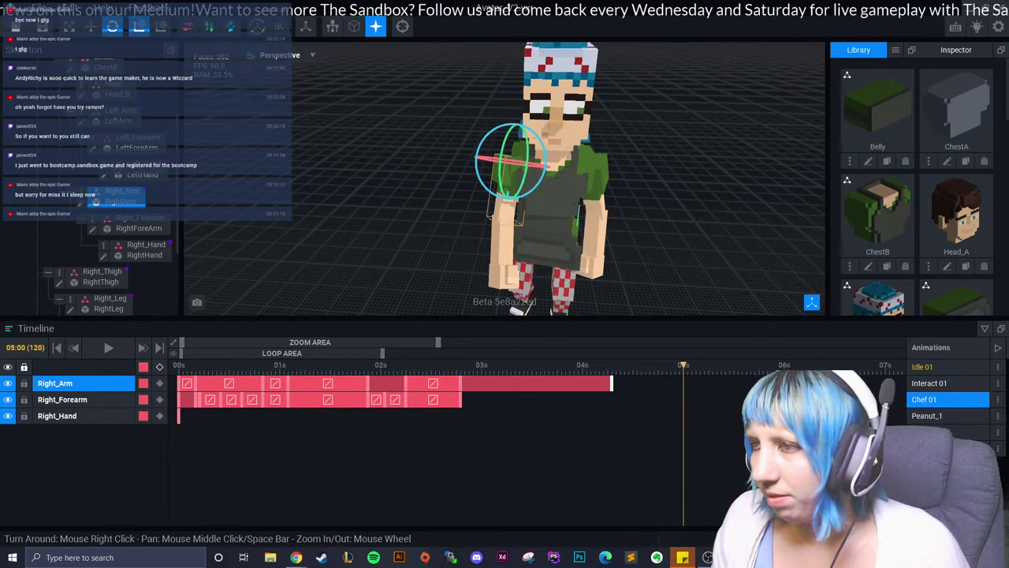
pyautogui.moveTo(552, 197); pyautogui.dragTo(599, 197, button='right')
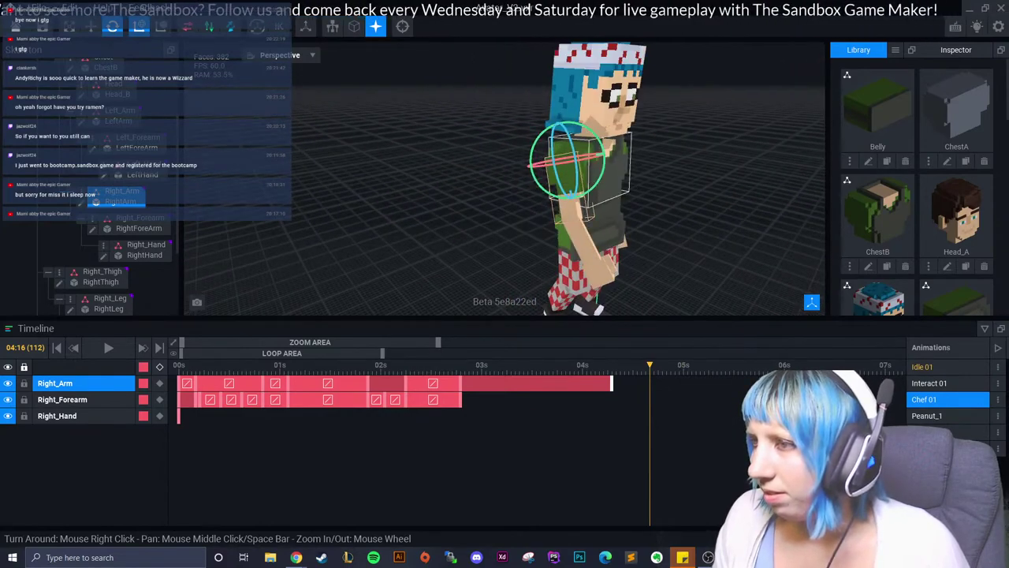
pyautogui.moveTo(588, 162)
pyautogui.mouseDown()
pyautogui.moveTo(579, 138)
pyautogui.moveTo(619, 190)
pyautogui.mouseUp()
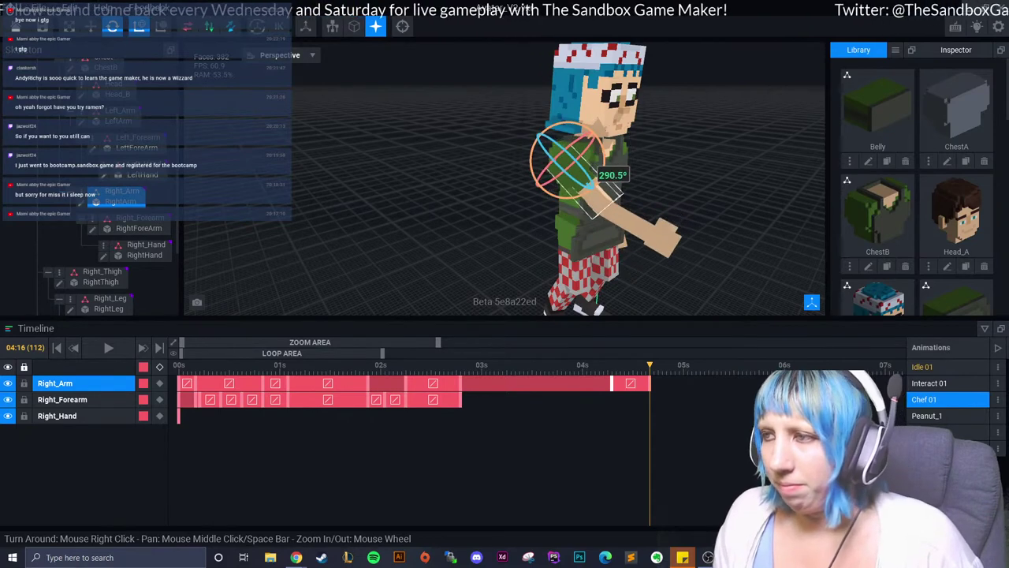
# Select Right_Forearm, step back two frames, and rotate it to add a keyframe.
pyautogui.click(630, 221)
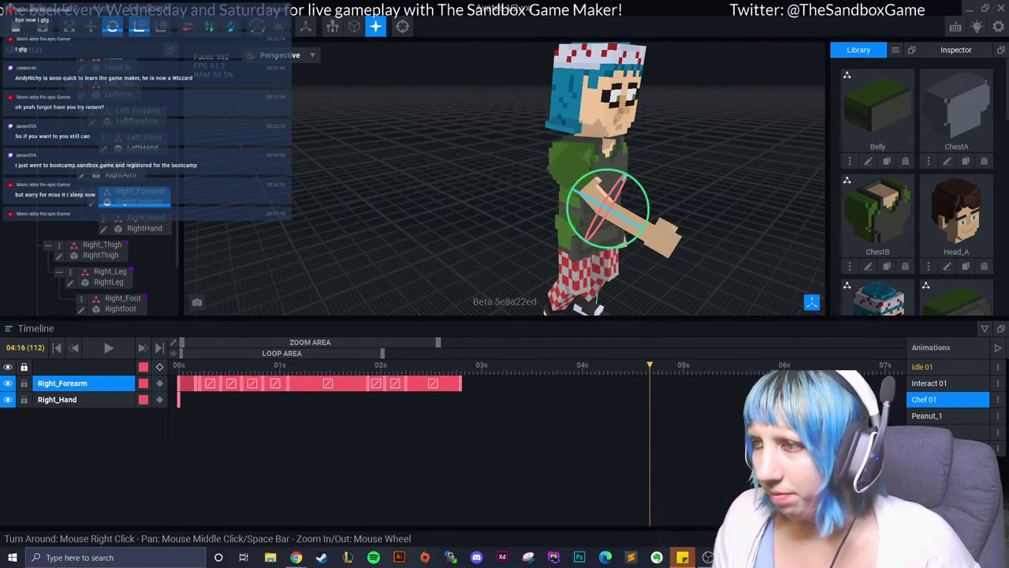
pyautogui.press('Left')
pyautogui.press('Left')
pyautogui.moveTo(623, 198)
pyautogui.mouseDown()
pyautogui.moveTo(662, 221)
pyautogui.moveTo(660, 206)
pyautogui.mouseUp()
pyautogui.press('Right')
pyautogui.press('Right')
pyautogui.press('Right')
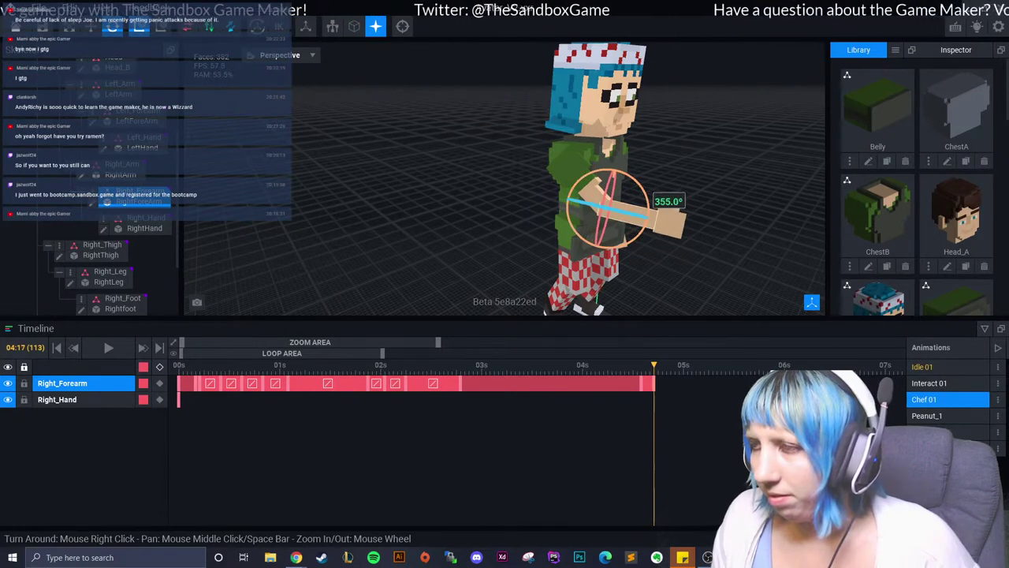
# Rotate the upper arm to key poses between 04:11 and 04:16, ending at 31.9°.
pyautogui.moveTo(479, 264); pyautogui.dragTo(379, 260, button='right')
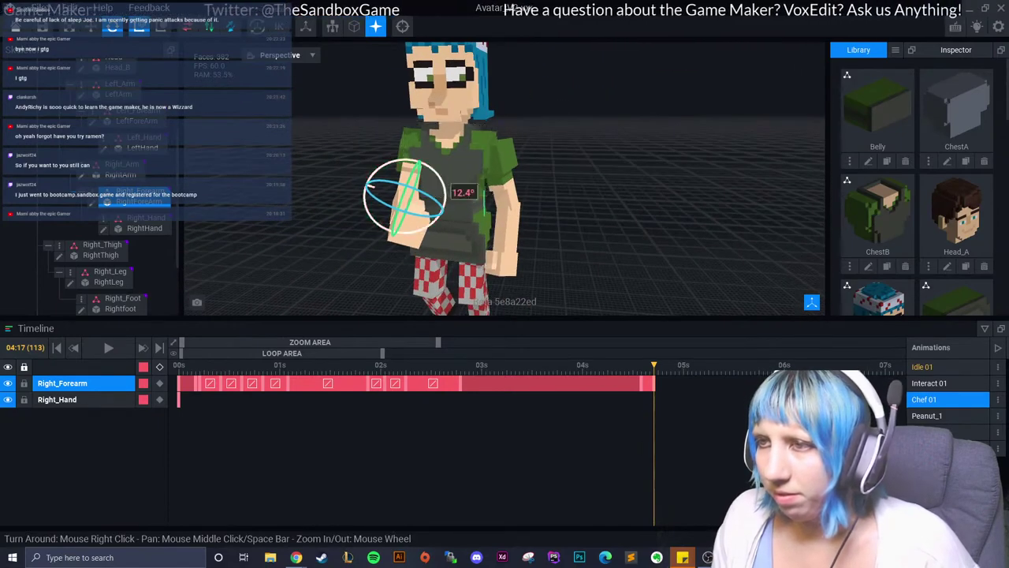
pyautogui.click(418, 150)
pyautogui.moveTo(378, 142); pyautogui.dragTo(392, 178)
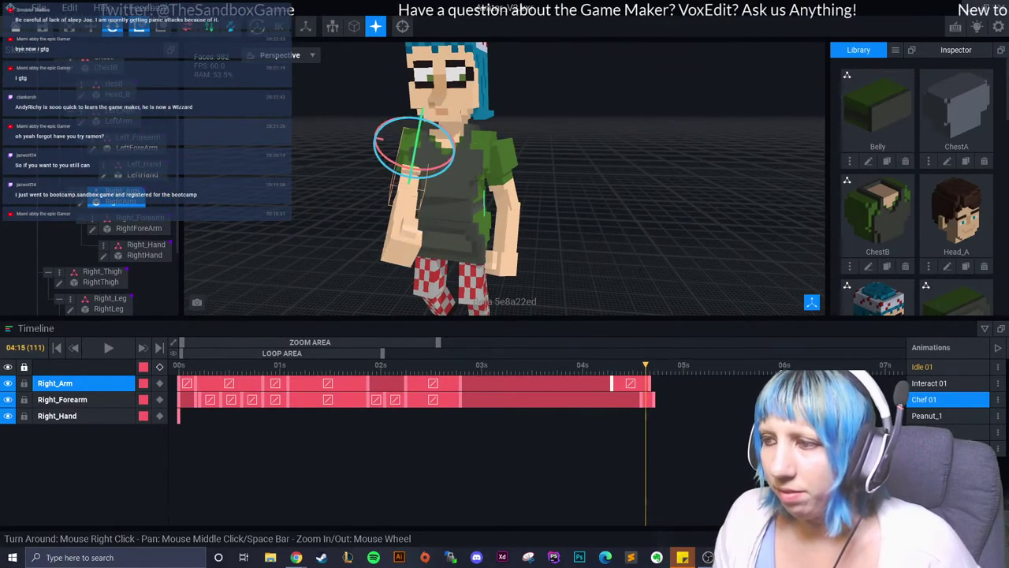
pyautogui.moveTo(653, 365)
pyautogui.mouseDown()
pyautogui.moveTo(633, 365)
pyautogui.moveTo(650, 365)
pyautogui.mouseUp()
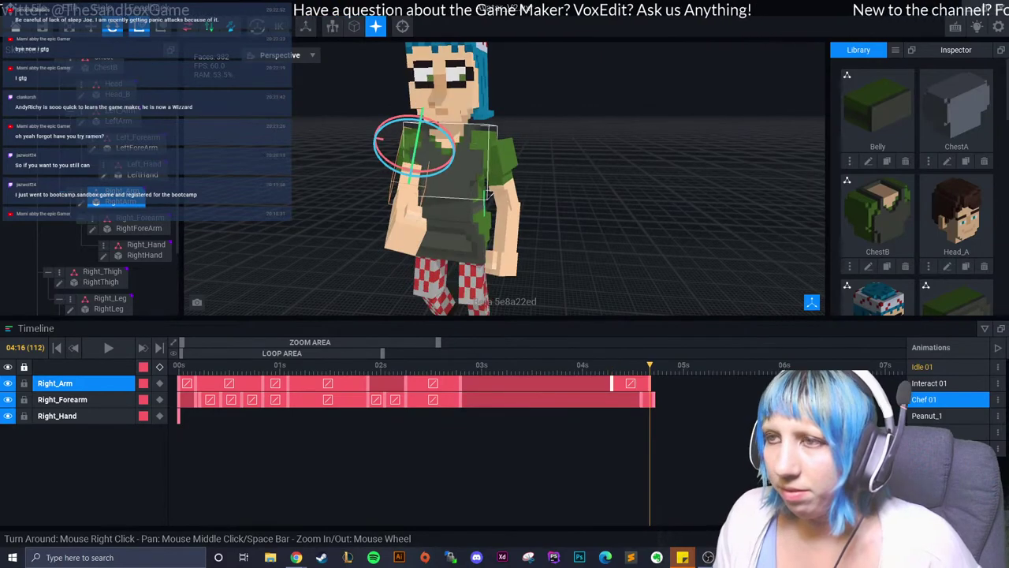
pyautogui.moveTo(505, 197); pyautogui.dragTo(473, 197, button='right')
pyautogui.moveTo(418, 146); pyautogui.dragTo(431, 166)
pyautogui.moveTo(432, 166); pyautogui.dragTo(430, 167, button='right')
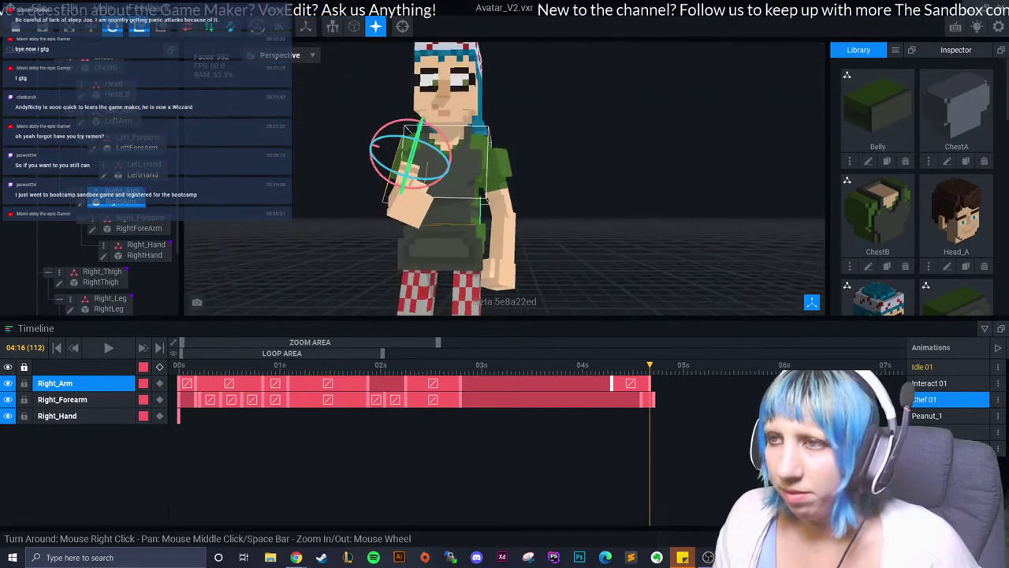
pyautogui.moveTo(430, 166); pyautogui.dragTo(457, 162)
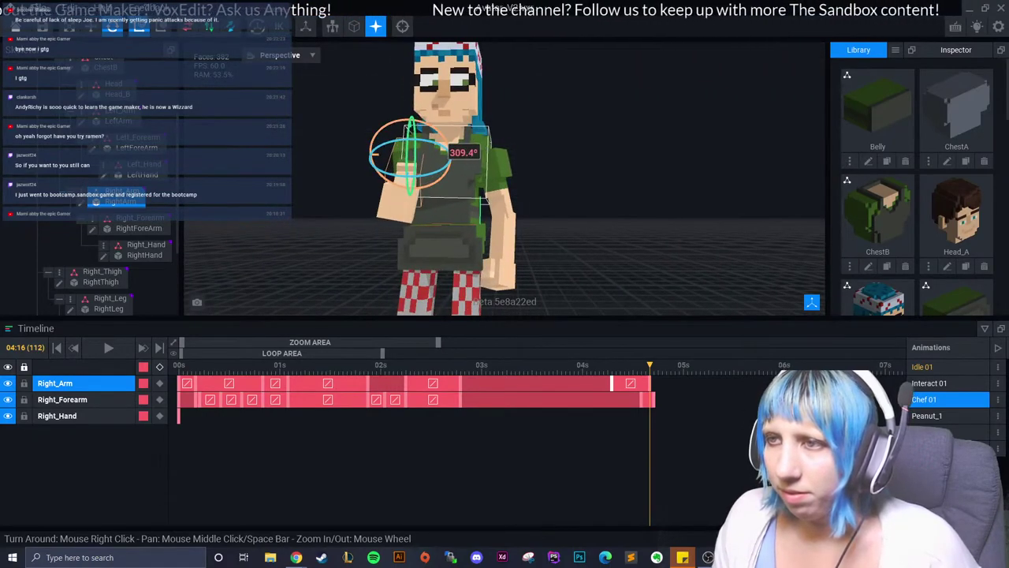
# Switch to the move gizmo, deselect the arm, and frame the whole chef with all tracks shown.
pyautogui.moveTo(430, 166); pyautogui.dragTo(430, 166, button='right')
pyautogui.scroll(3, 430, 166)
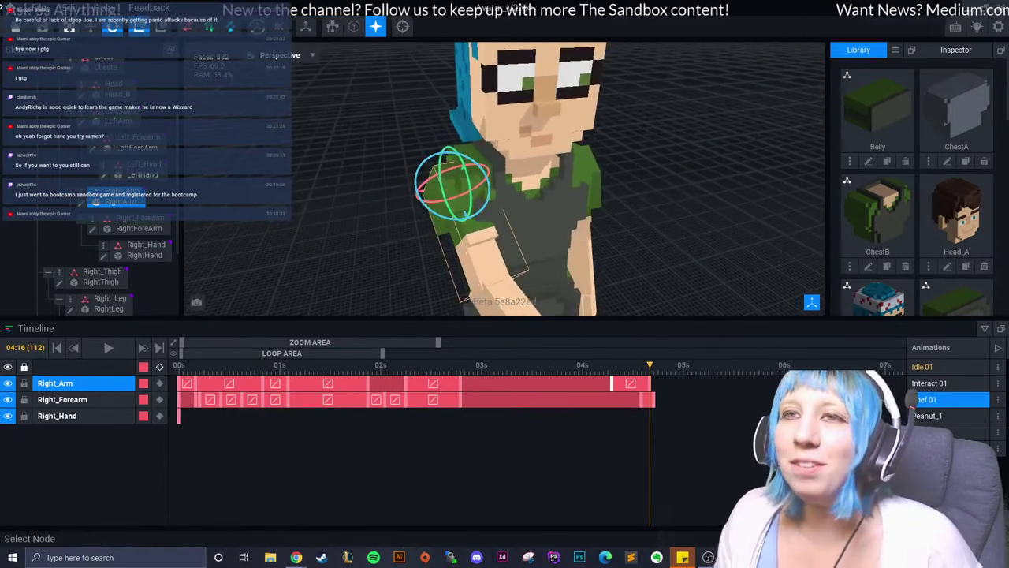
pyautogui.press('w')
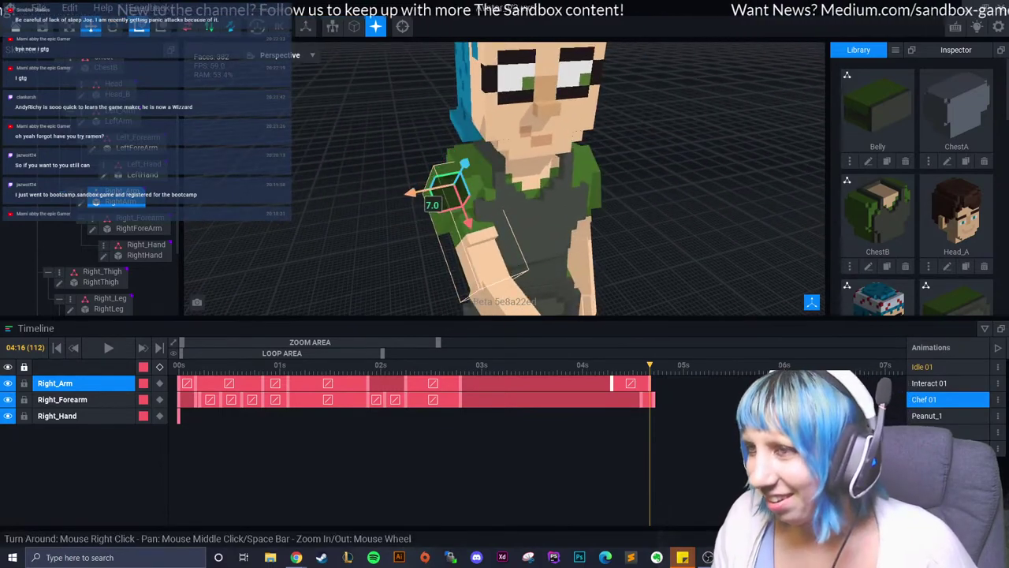
pyautogui.press('Escape')
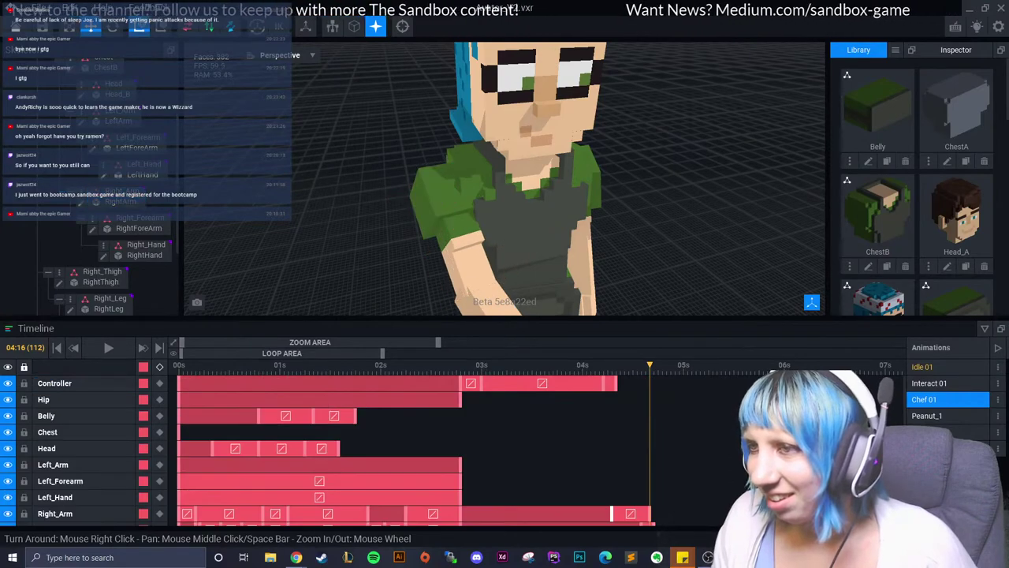
pyautogui.press('f')
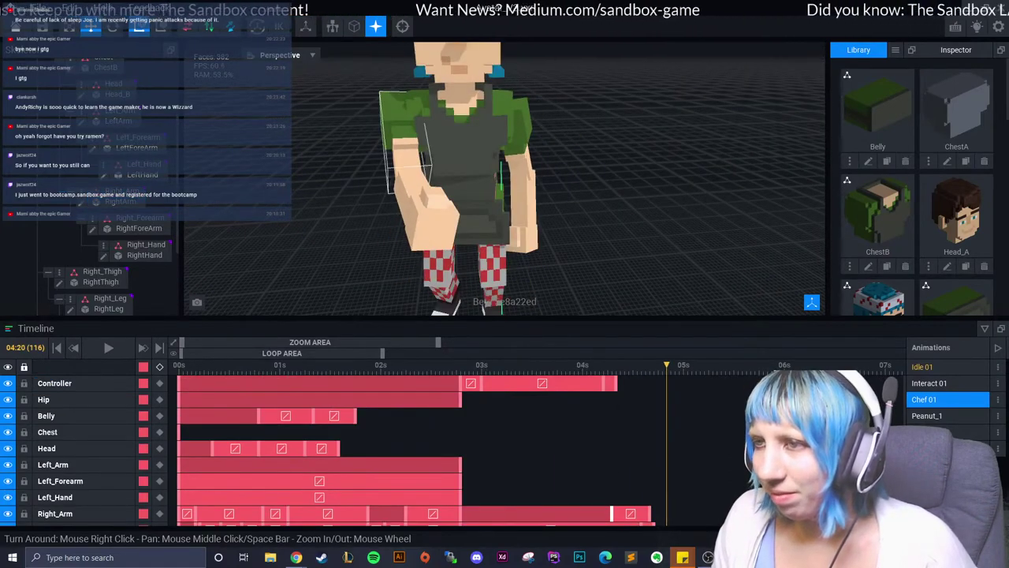
# Reselect Right_Arm to check its frames, then select Right_Forearm and zoom in on it.
pyautogui.click(406, 150)
pyautogui.press('Left')
pyautogui.press('Left')
pyautogui.press('Left')
pyautogui.press('Right')
pyautogui.press('Right')
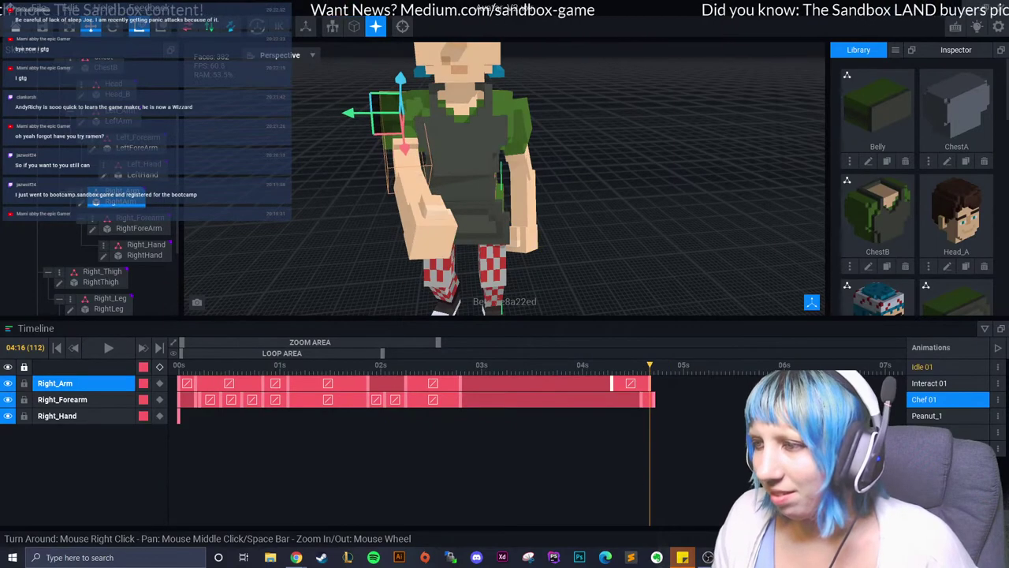
pyautogui.press('Right')
pyautogui.press('Right')
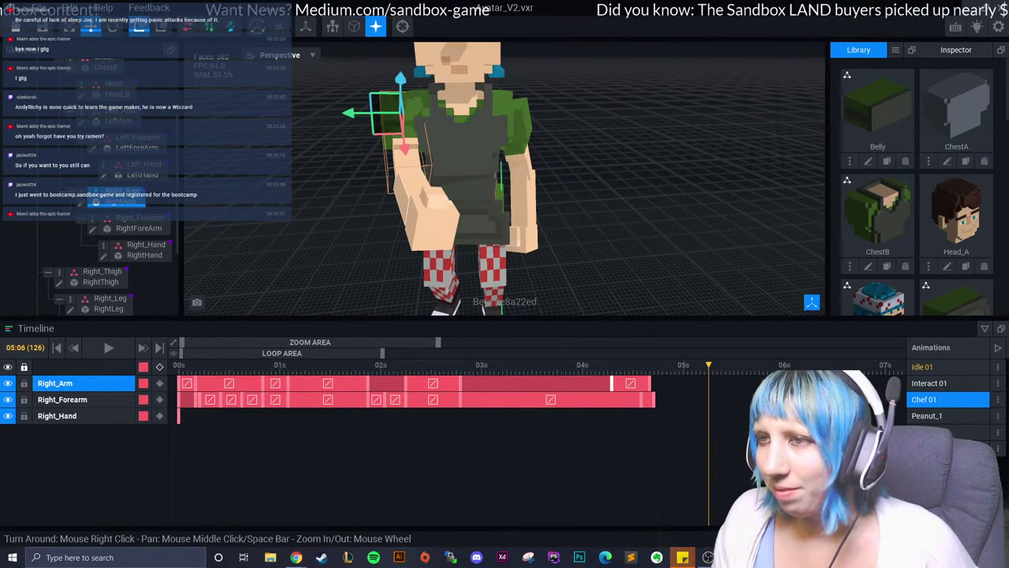
pyautogui.click(422, 197)
pyautogui.moveTo(552, 197); pyautogui.dragTo(473, 197, button='right')
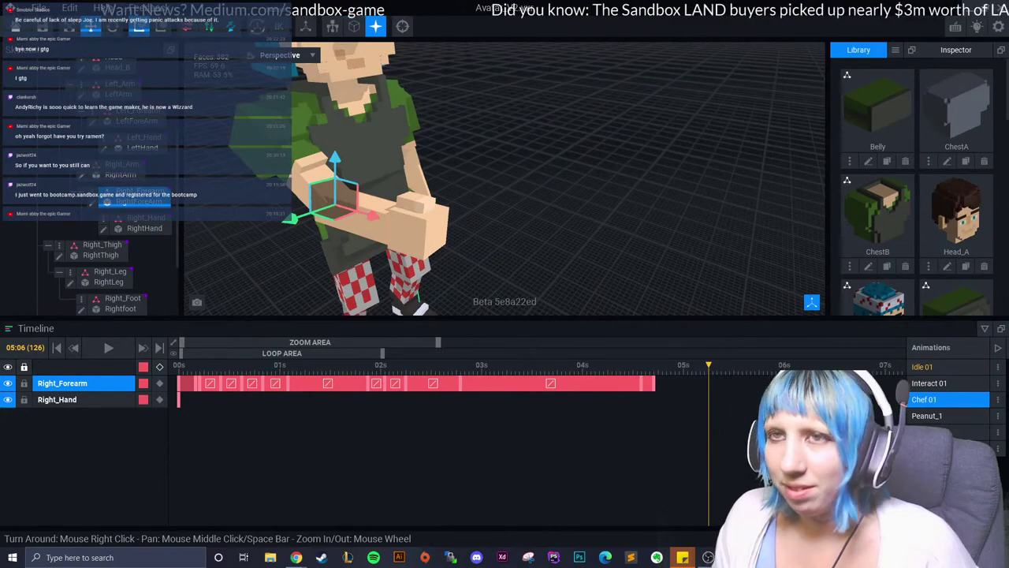
# Rotate Right_Forearm down to horizontal, keying it at 05:06.
pyautogui.press('r')
pyautogui.moveTo(552, 236); pyautogui.dragTo(489, 268, button='right')
pyautogui.moveTo(489, 269); pyautogui.dragTo(513, 274)
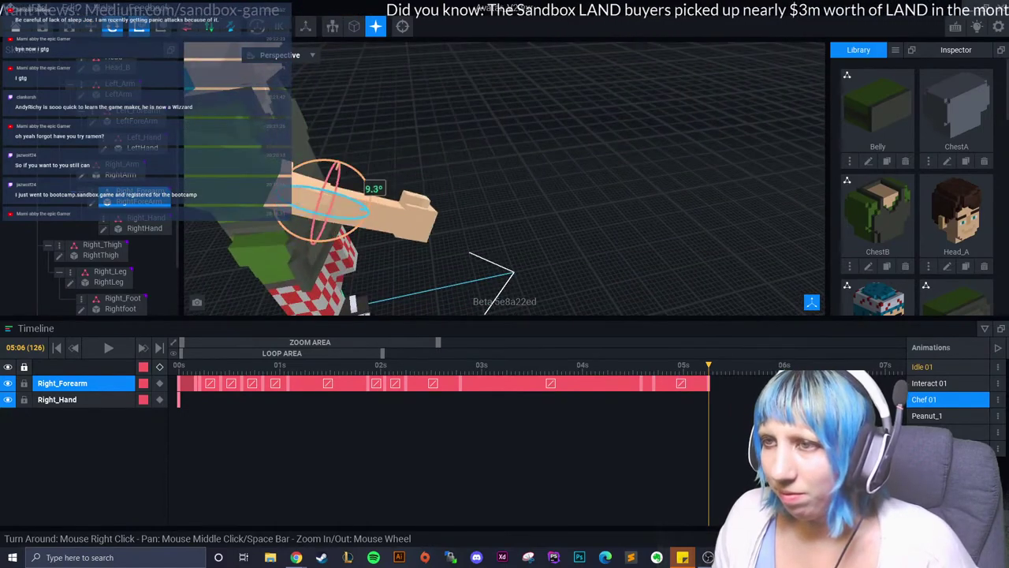
pyautogui.moveTo(355, 221); pyautogui.dragTo(394, 166)
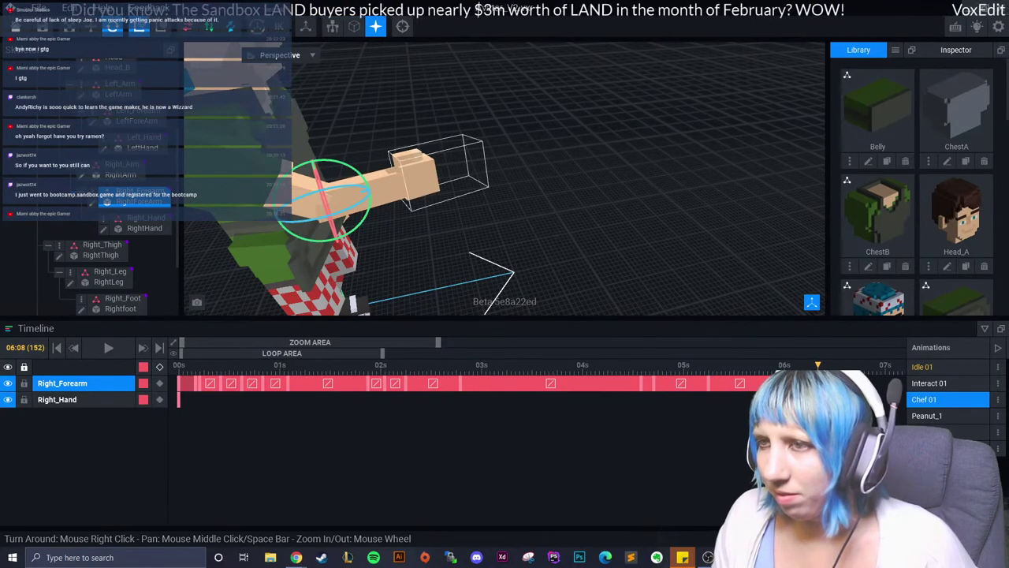
pyautogui.moveTo(369, 183); pyautogui.dragTo(370, 199)
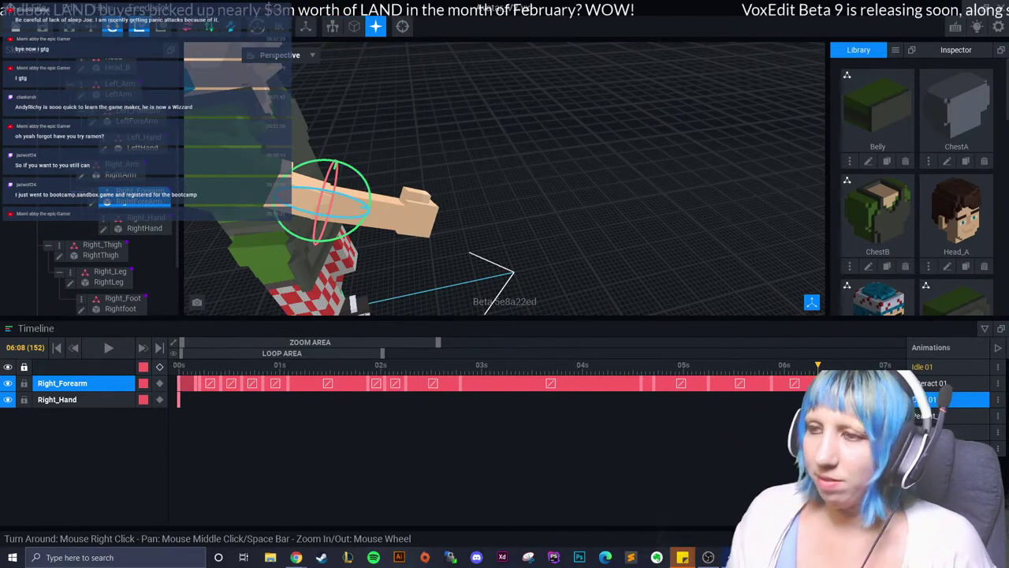
# Scrub between 04:14 and 06:10, adjusting the forearm tilt at 04:17 and 05:21.
pyautogui.click(641, 365)
pyautogui.moveTo(641, 365); pyautogui.dragTo(826, 365)
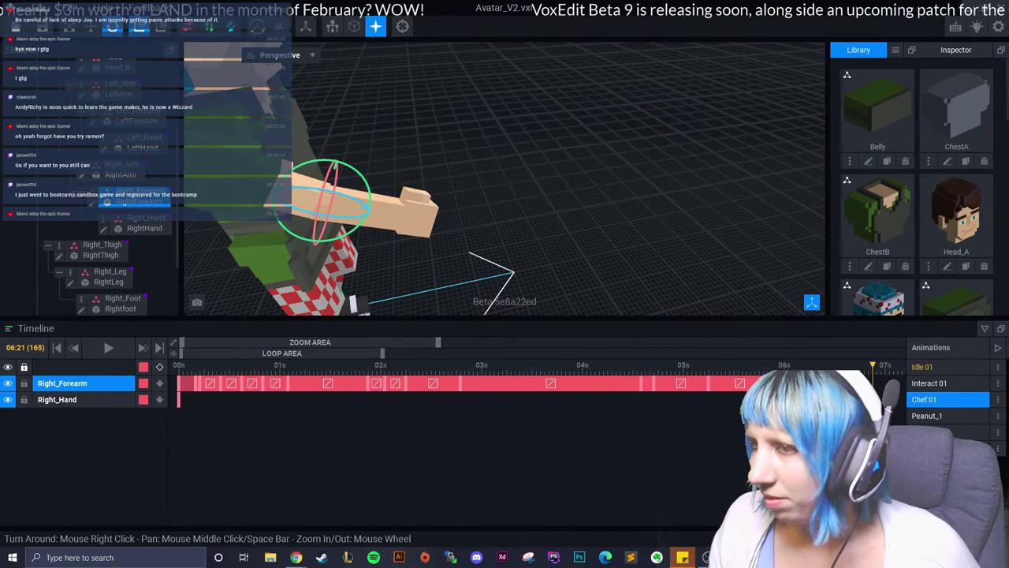
pyautogui.moveTo(361, 178); pyautogui.dragTo(367, 188)
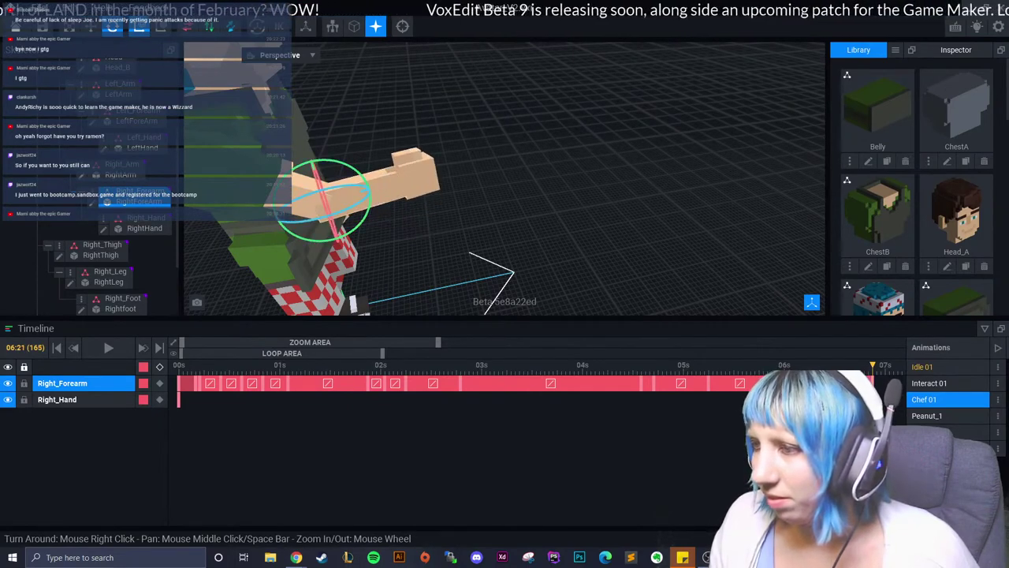
pyautogui.moveTo(873, 365)
pyautogui.mouseDown()
pyautogui.moveTo(653, 365)
pyautogui.moveTo(708, 365)
pyautogui.mouseUp()
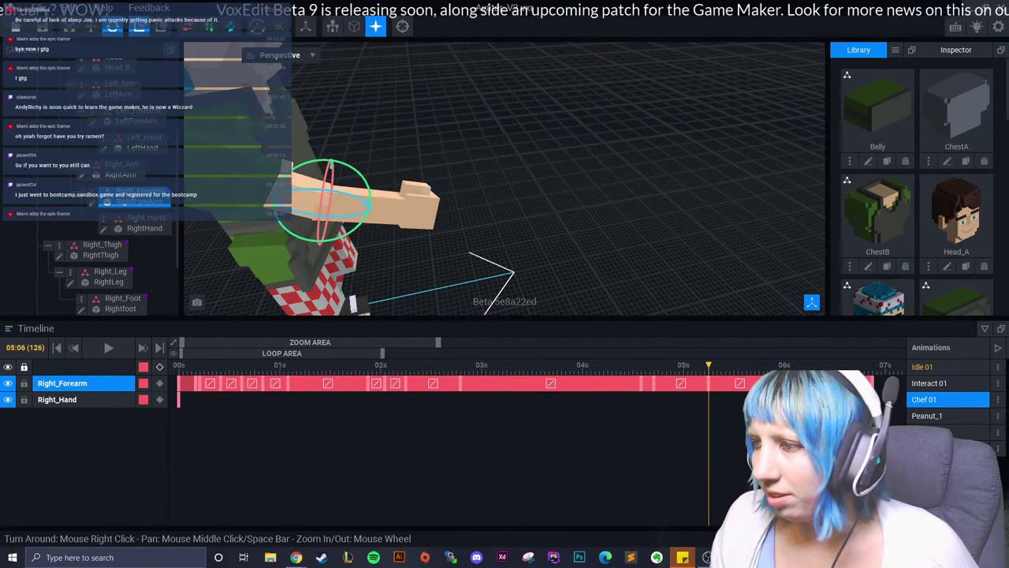
pyautogui.moveTo(370, 189); pyautogui.dragTo(377, 197)
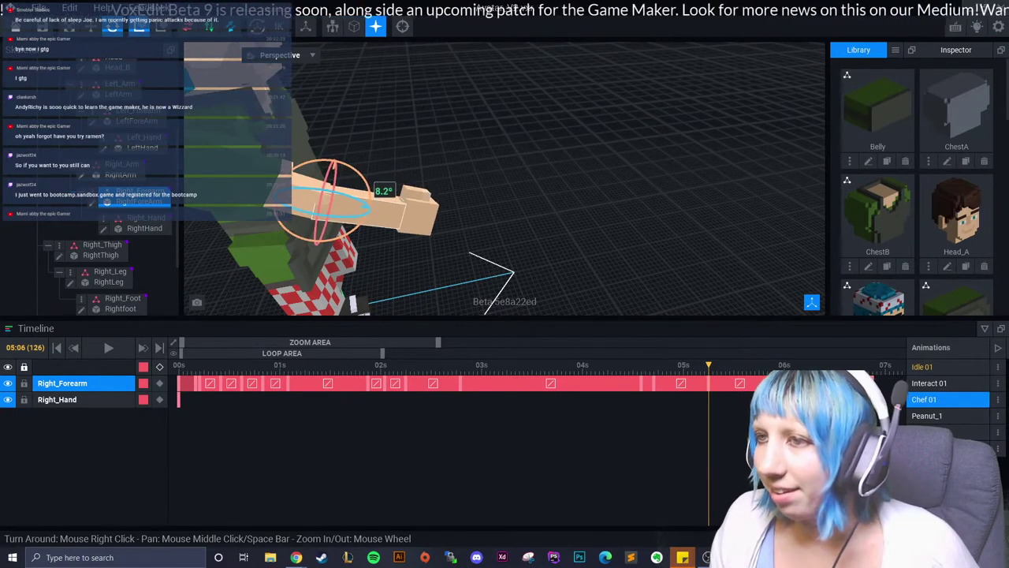
pyautogui.moveTo(708, 365); pyautogui.dragTo(771, 365)
pyautogui.moveTo(371, 189); pyautogui.dragTo(391, 161)
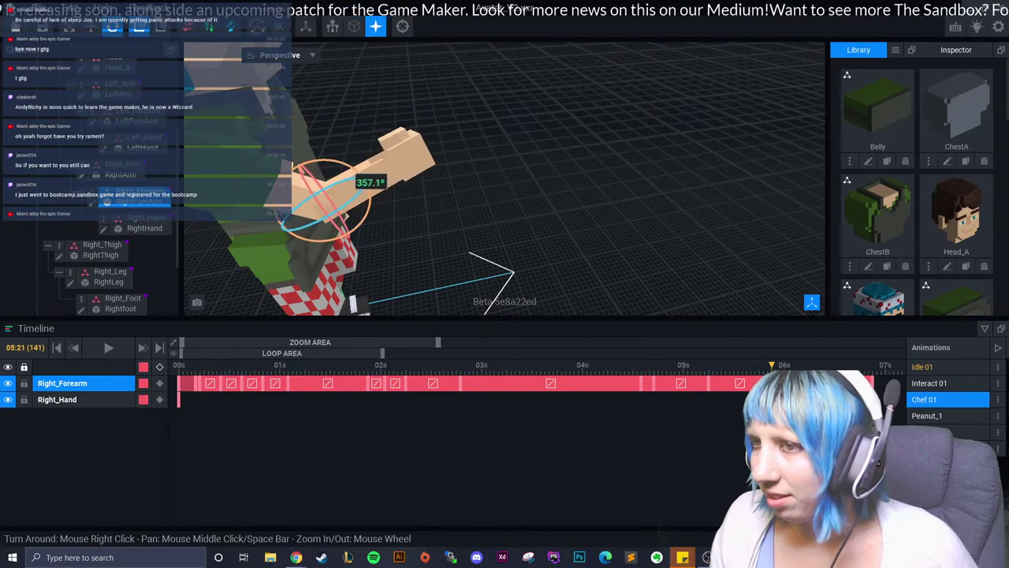
pyautogui.moveTo(771, 365); pyautogui.dragTo(818, 365)
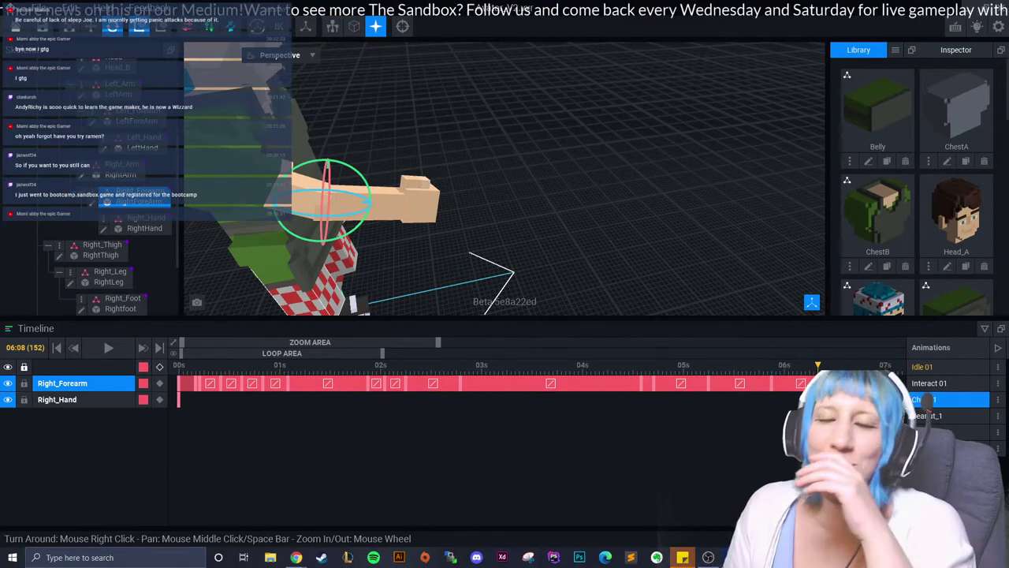
# Zoom the timeline, shift a forearm keyframe later, and trim the forearm clip to just after 6 s.
pyautogui.moveTo(438, 342); pyautogui.dragTo(422, 341)
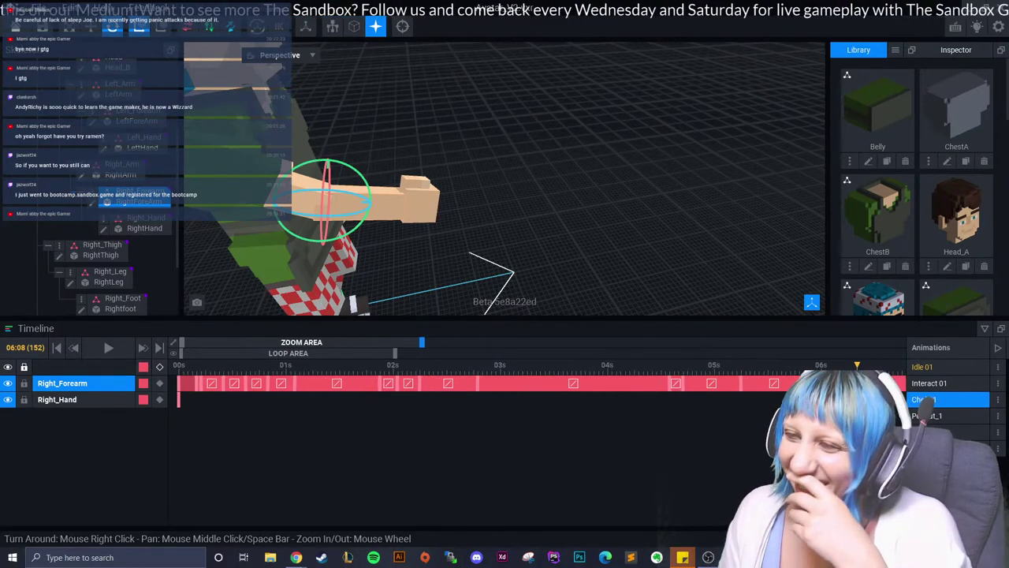
pyautogui.moveTo(302, 342); pyautogui.dragTo(386, 341)
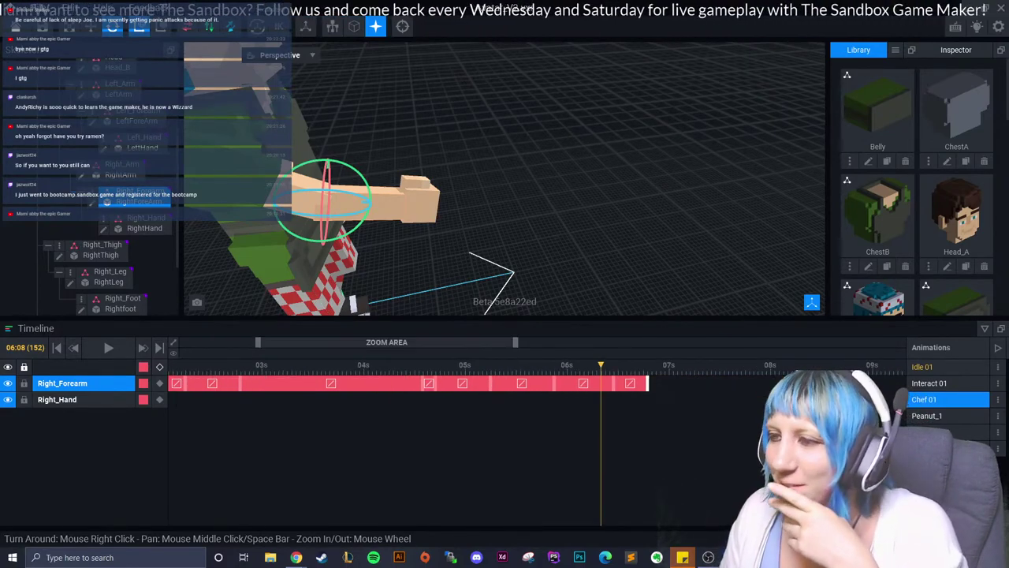
pyautogui.moveTo(515, 341); pyautogui.dragTo(423, 341)
pyautogui.click(507, 364)
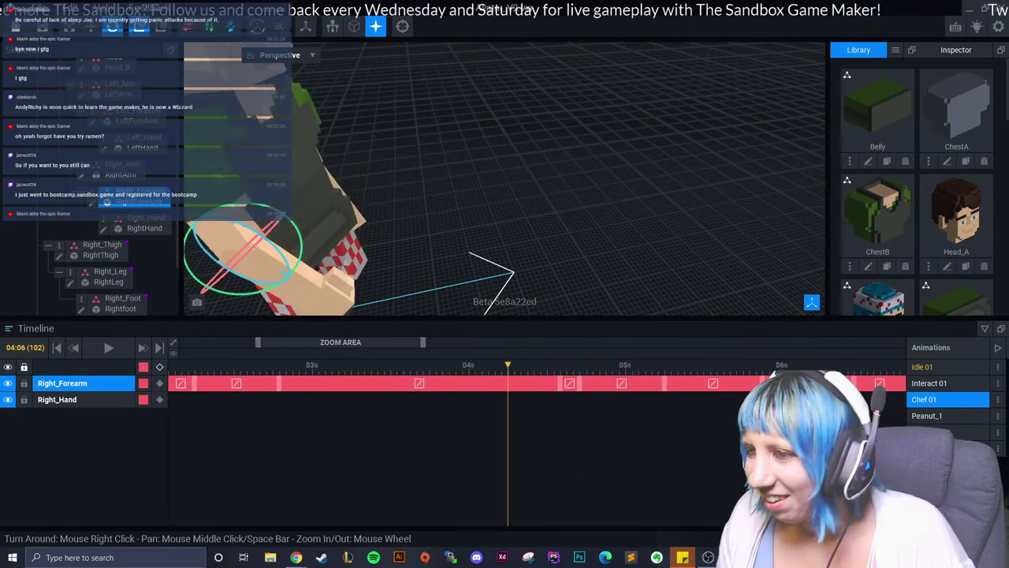
pyautogui.moveTo(508, 364)
pyautogui.mouseDown()
pyautogui.moveTo(762, 365)
pyautogui.moveTo(586, 365)
pyautogui.mouseUp()
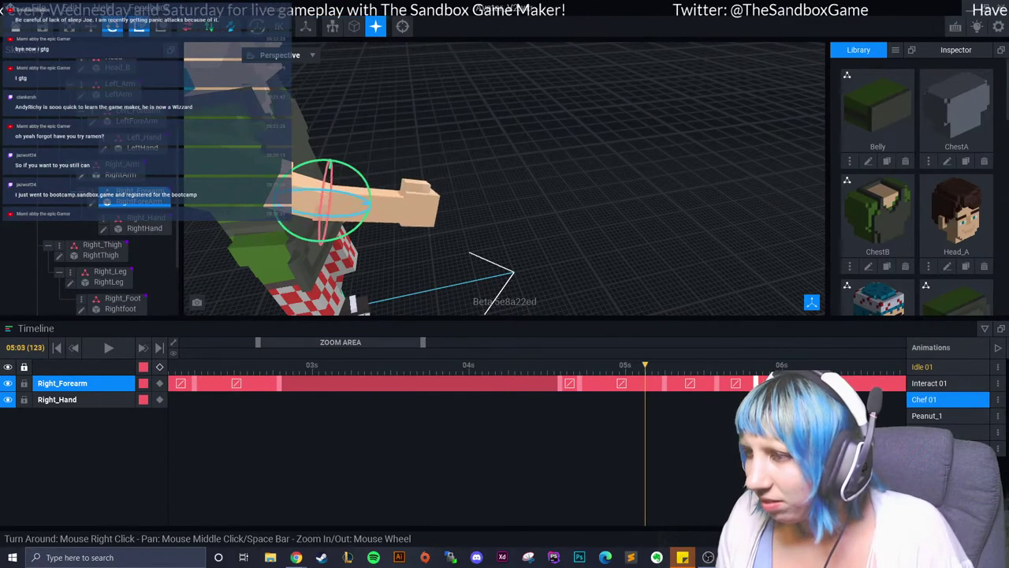
pyautogui.moveTo(663, 384); pyautogui.dragTo(625, 383)
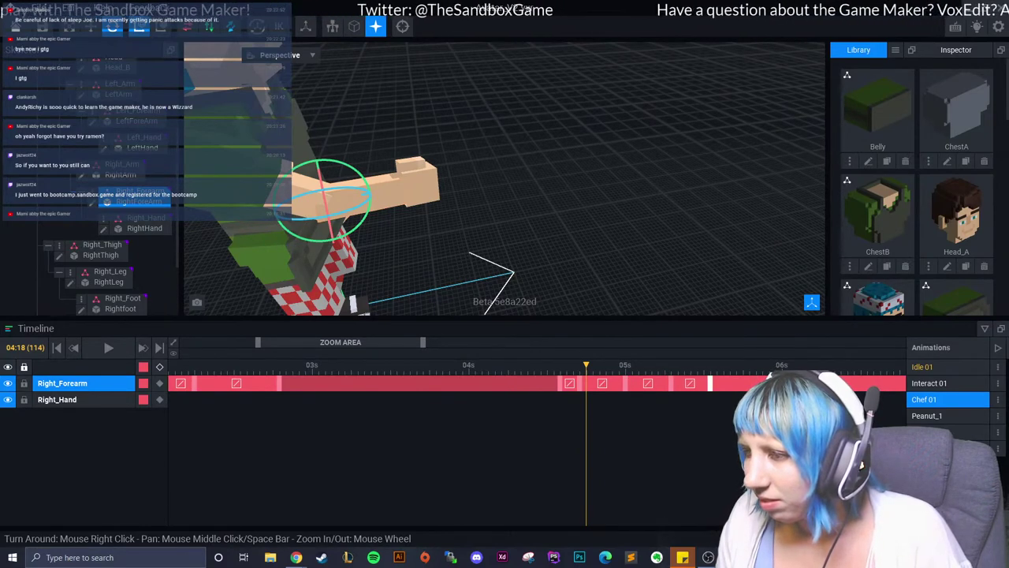
pyautogui.moveTo(339, 342); pyautogui.dragTo(375, 343)
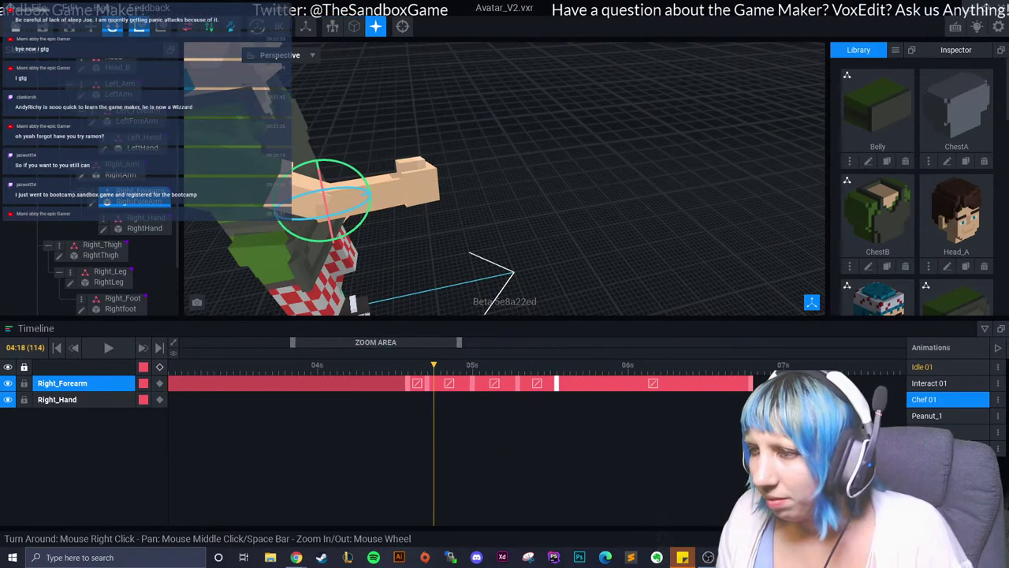
pyautogui.moveTo(753, 383); pyautogui.dragTo(641, 383)
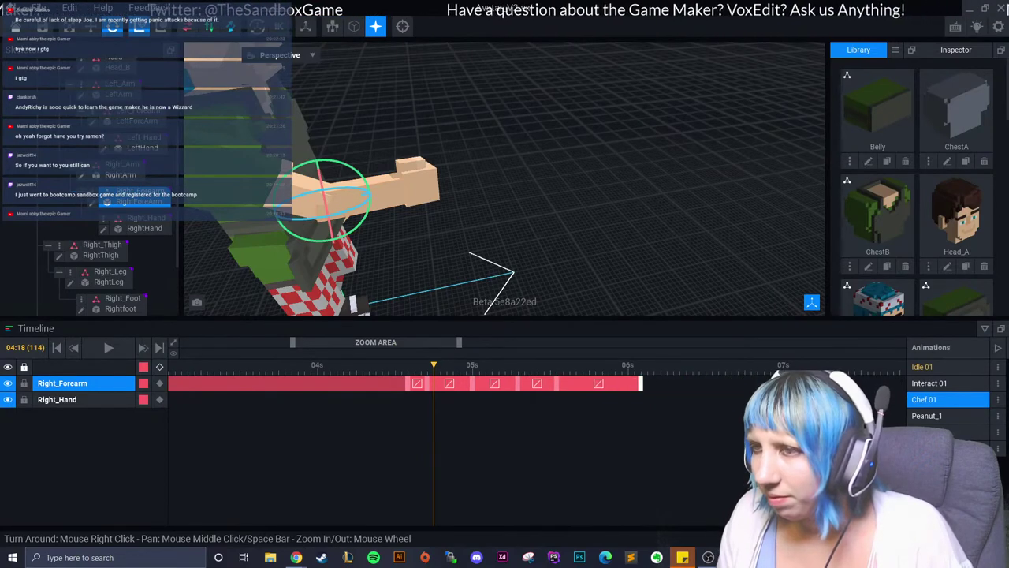
# At 05:19, rotate Right_Forearm to horizontal and view the chef from higher up.
pyautogui.moveTo(434, 365); pyautogui.dragTo(602, 365)
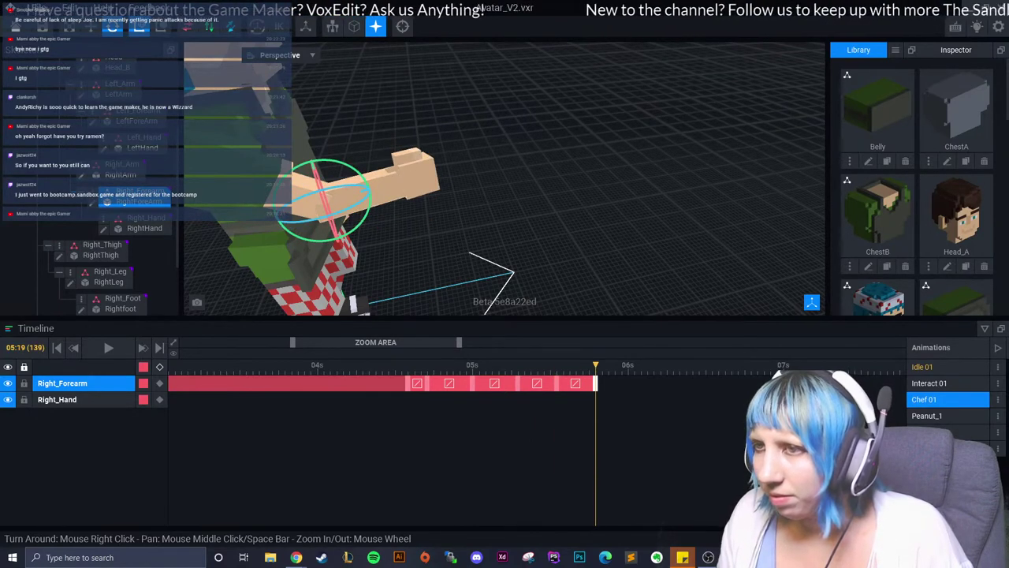
pyautogui.moveTo(595, 365)
pyautogui.mouseDown()
pyautogui.moveTo(560, 365)
pyautogui.moveTo(595, 365)
pyautogui.mouseUp()
pyautogui.moveTo(364, 175); pyautogui.dragTo(371, 191)
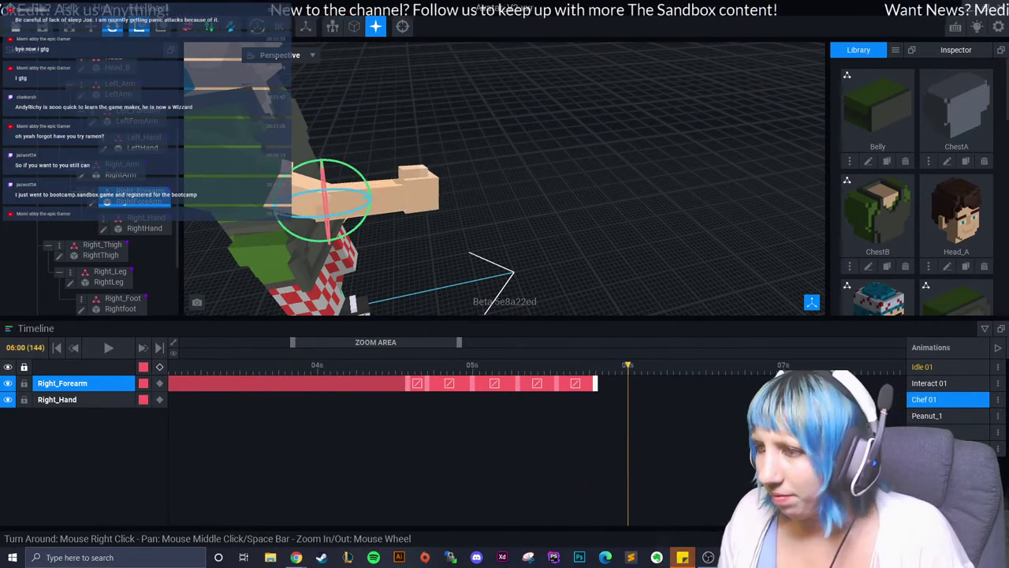
pyautogui.moveTo(505, 198)
pyautogui.mouseDown(button='right')
pyautogui.moveTo(552, 189)
pyautogui.moveTo(430, 204)
pyautogui.mouseUp(button='right')
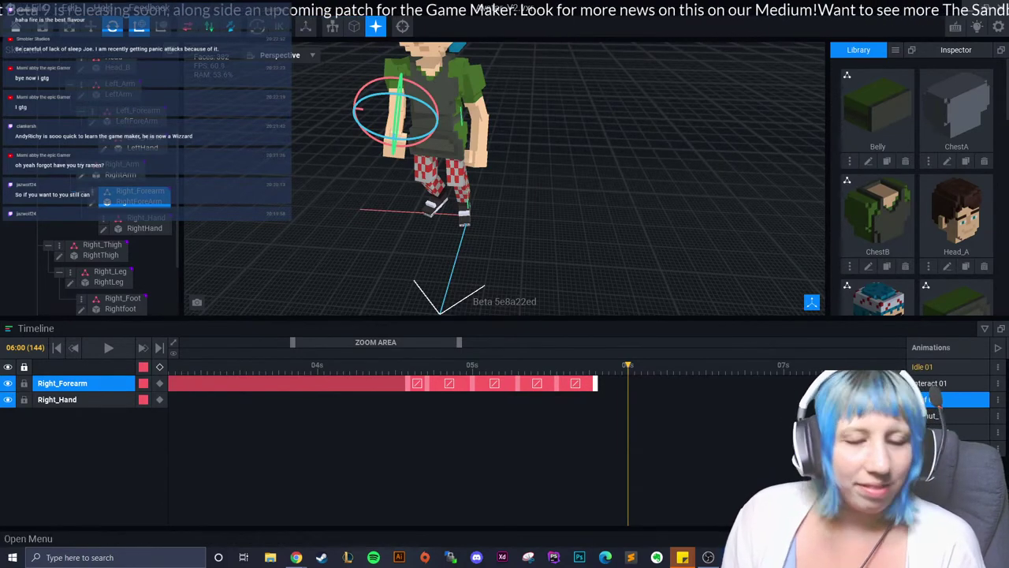
# Zoom in and rotate Right_Forearm down to key its pose.
pyautogui.scroll(2, 504, 177)
pyautogui.scroll(1, 426, 158)
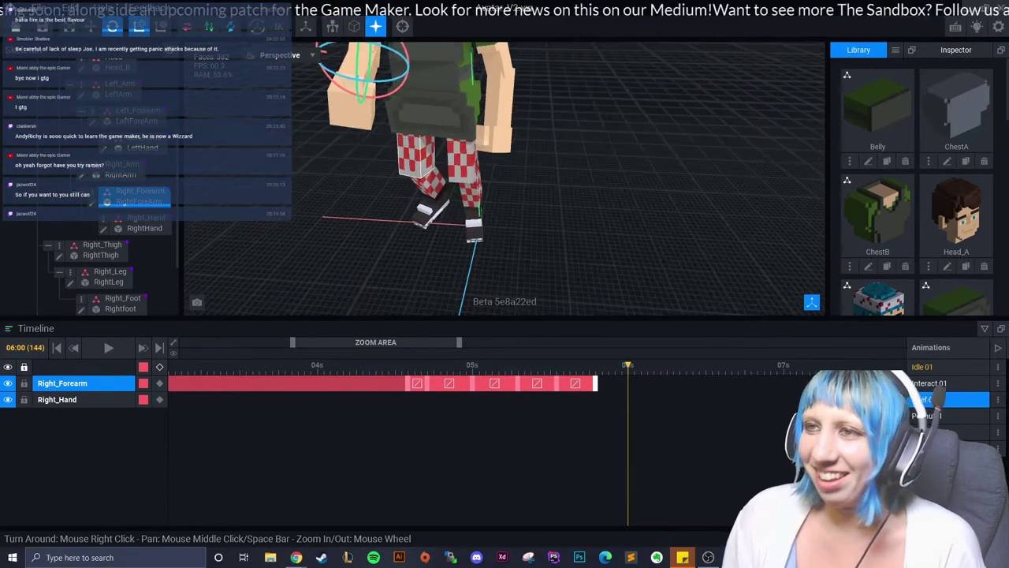
pyautogui.scroll(1, 426, 158)
pyautogui.scroll(1, 426, 157)
pyautogui.moveTo(416, 158)
pyautogui.mouseDown()
pyautogui.moveTo(394, 163)
pyautogui.moveTo(405, 168)
pyautogui.mouseUp()
# Select the right upper arm and rotate it to about 280.2° to key the pose.
pyautogui.click(394, 75)
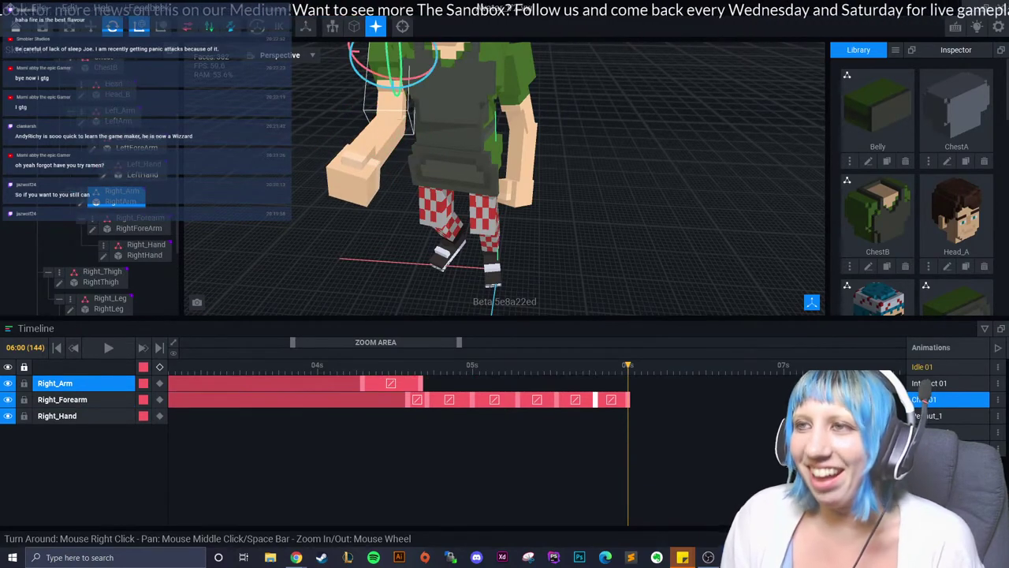
pyautogui.moveTo(402, 91)
pyautogui.mouseDown(button='right')
pyautogui.moveTo(424, 124)
pyautogui.moveTo(465, 126)
pyautogui.mouseUp(button='right')
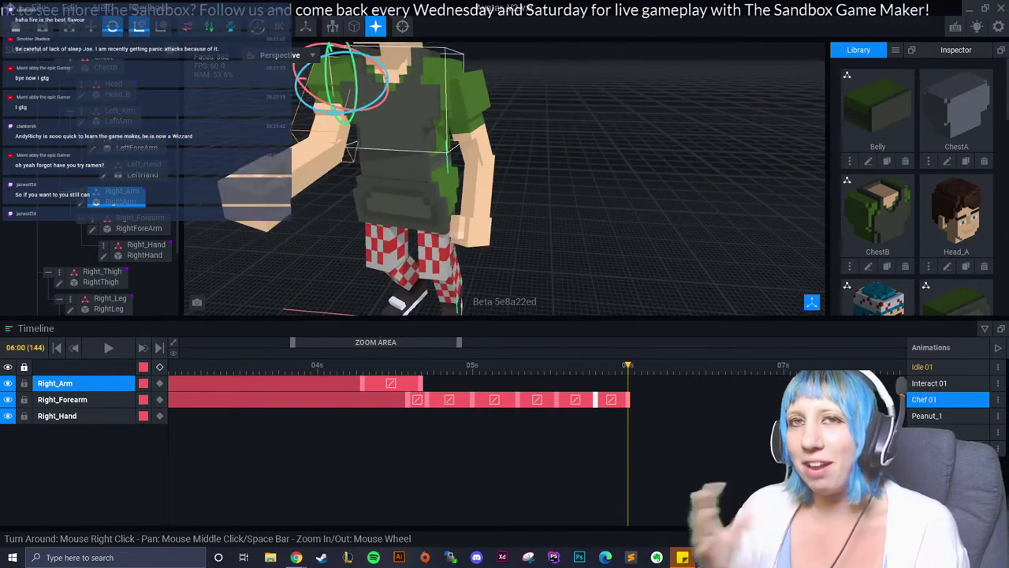
pyautogui.moveTo(473, 173); pyautogui.dragTo(450, 173, button='right')
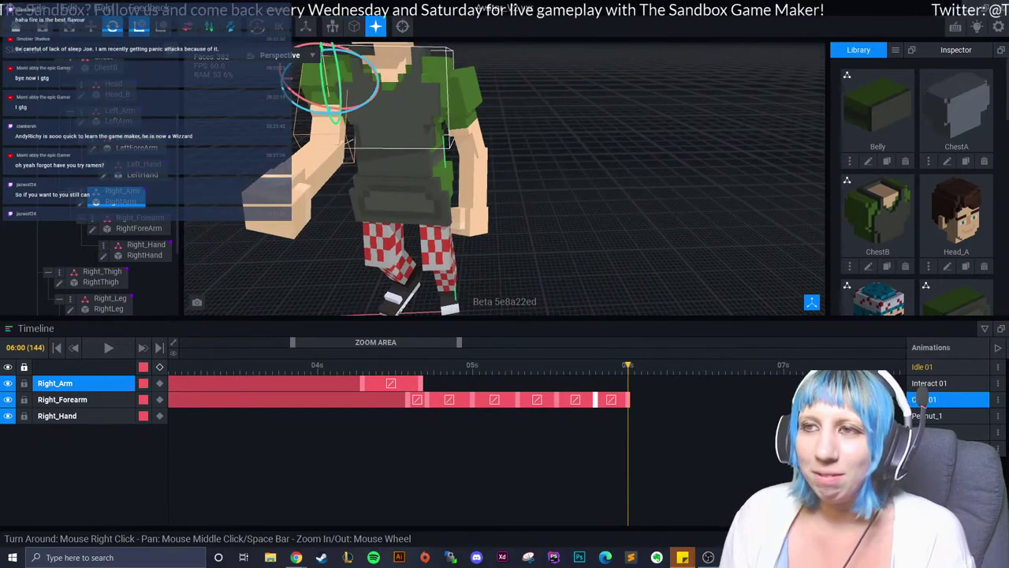
pyautogui.moveTo(504, 197); pyautogui.dragTo(473, 197, button='right')
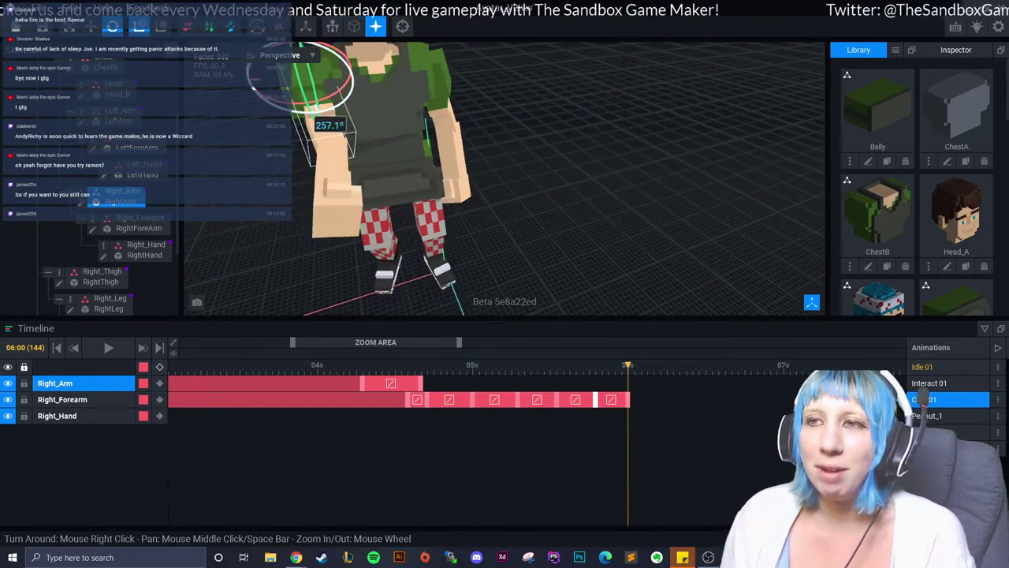
pyautogui.moveTo(339, 110); pyautogui.dragTo(314, 121)
# Reselect Right_Forearm, jump to 06:00, and tilt it down to 343.6°.
pyautogui.click(268, 207)
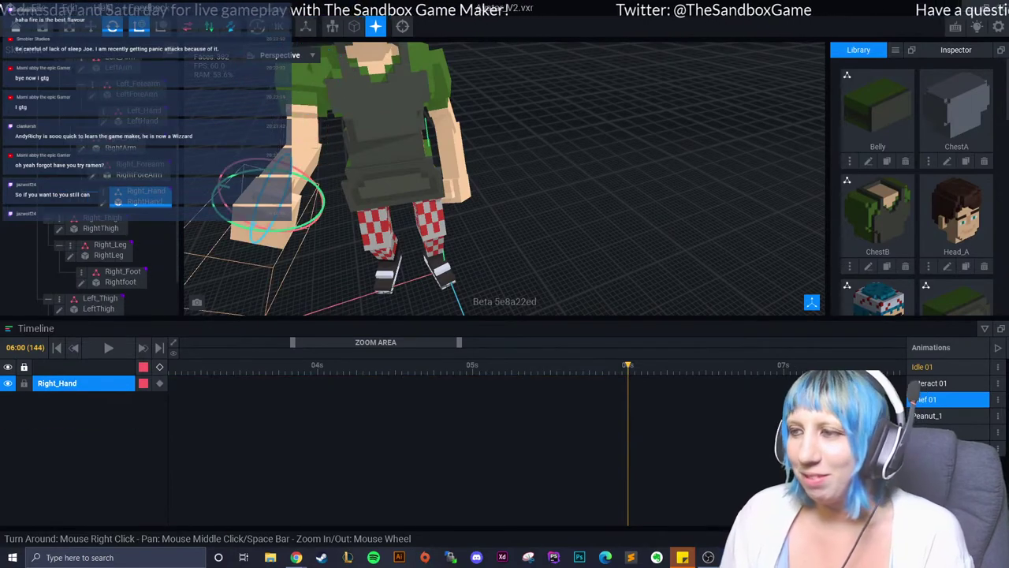
pyautogui.click(308, 154)
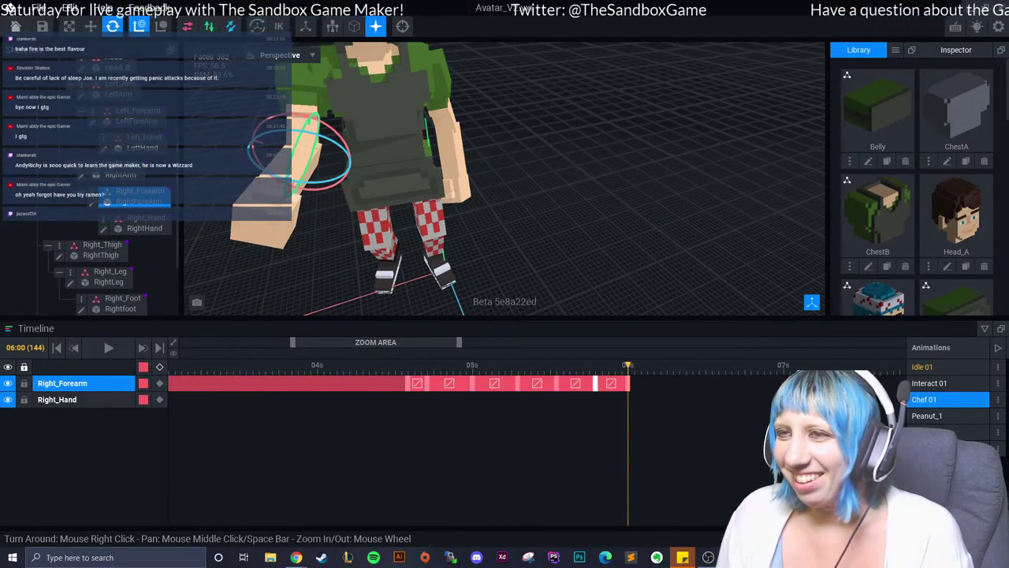
pyautogui.moveTo(474, 197); pyautogui.dragTo(600, 197, button='right')
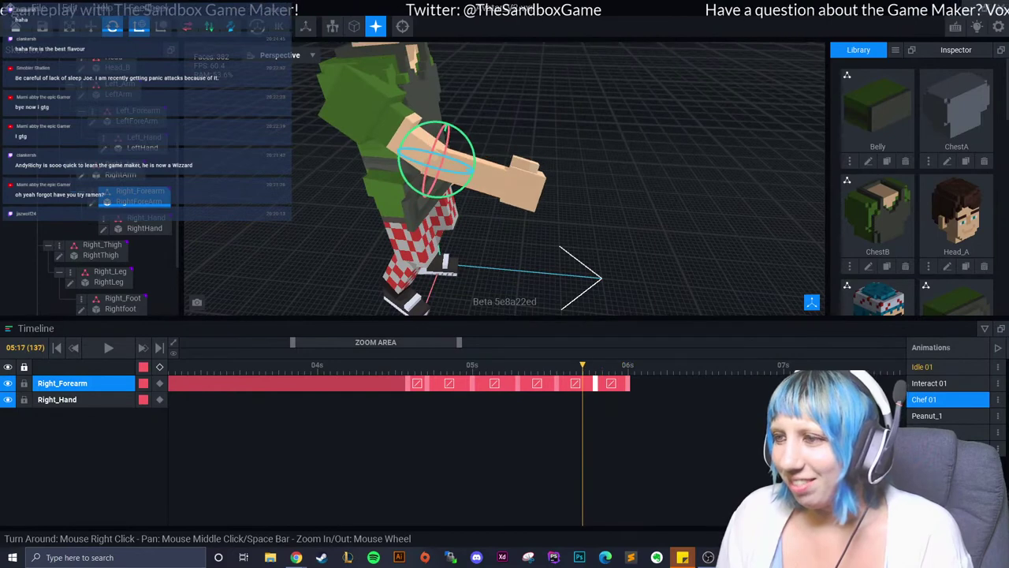
pyautogui.press('Right')
pyautogui.press('Right')
pyautogui.press('Right')
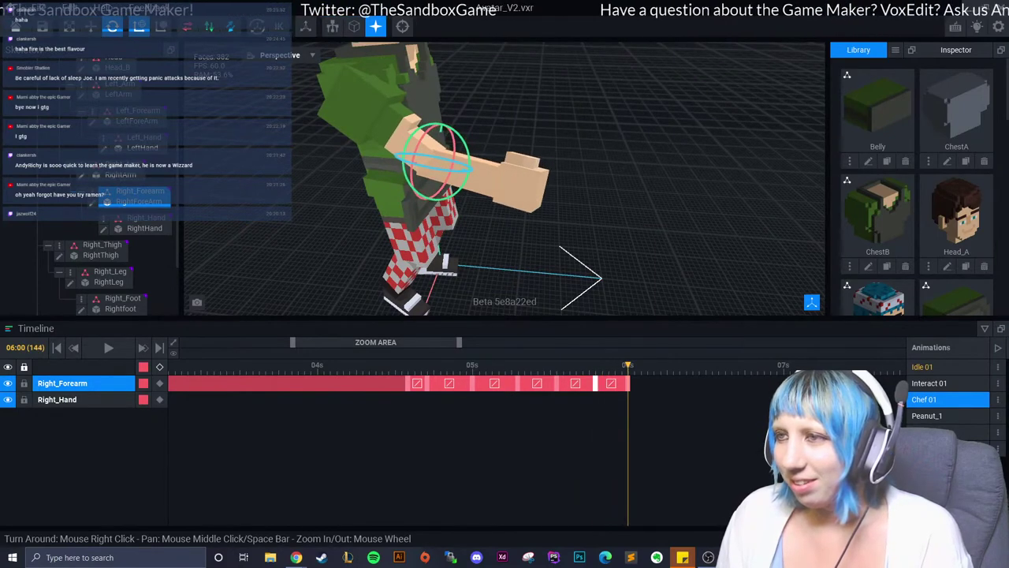
pyautogui.moveTo(468, 158); pyautogui.dragTo(482, 165)
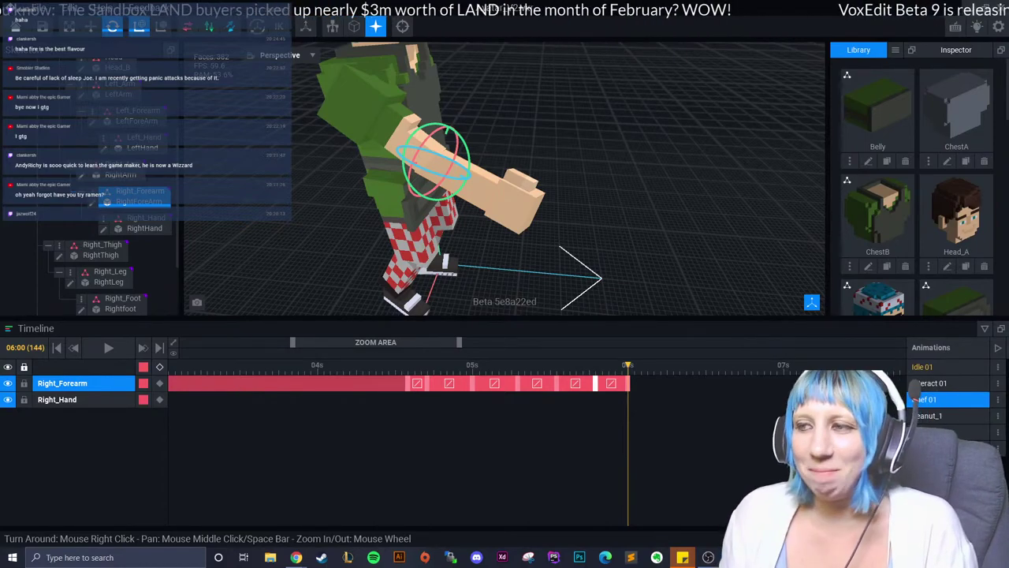
# Play the animation from a front view, then select Right_Arm and step back to 04:16.
pyautogui.moveTo(507, 163); pyautogui.dragTo(499, 307, button='right')
pyautogui.press('space')
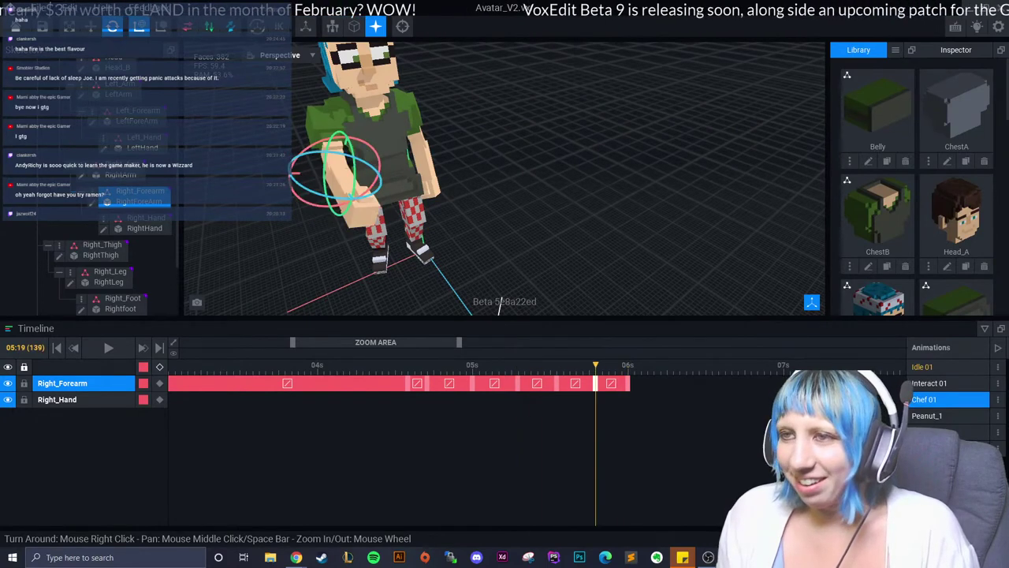
pyautogui.press('space')
pyautogui.press('Up')
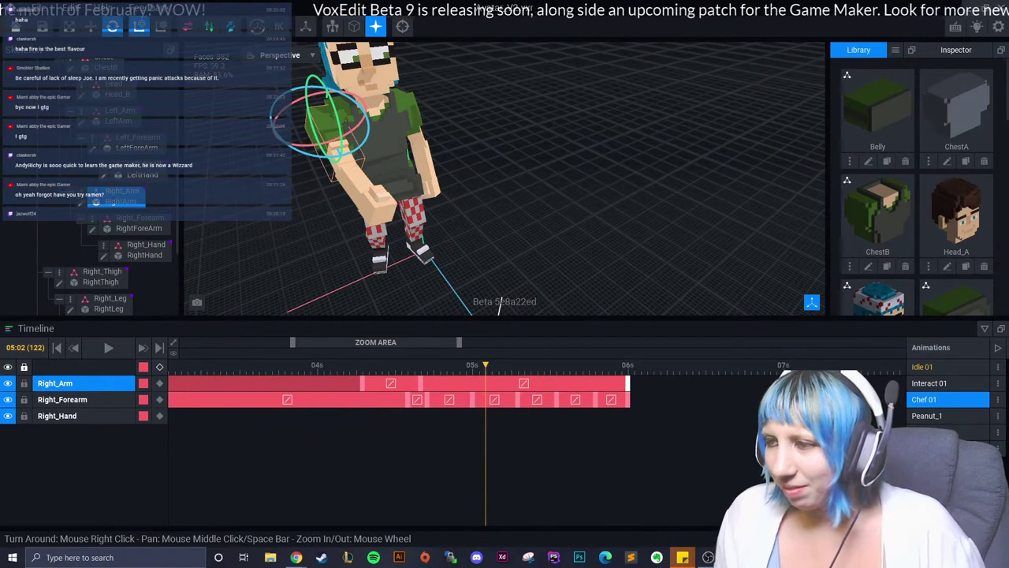
pyautogui.press('Left')
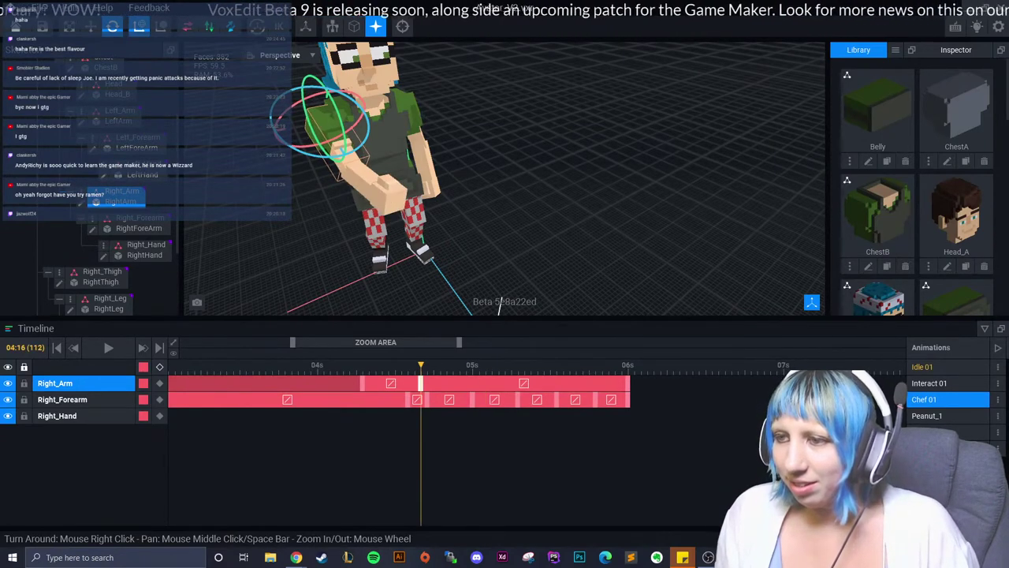
# Delete the forearm keyframe at the playhead via the timeline context menu.
pyautogui.rightClick(426, 369)
pyautogui.click(457, 383)
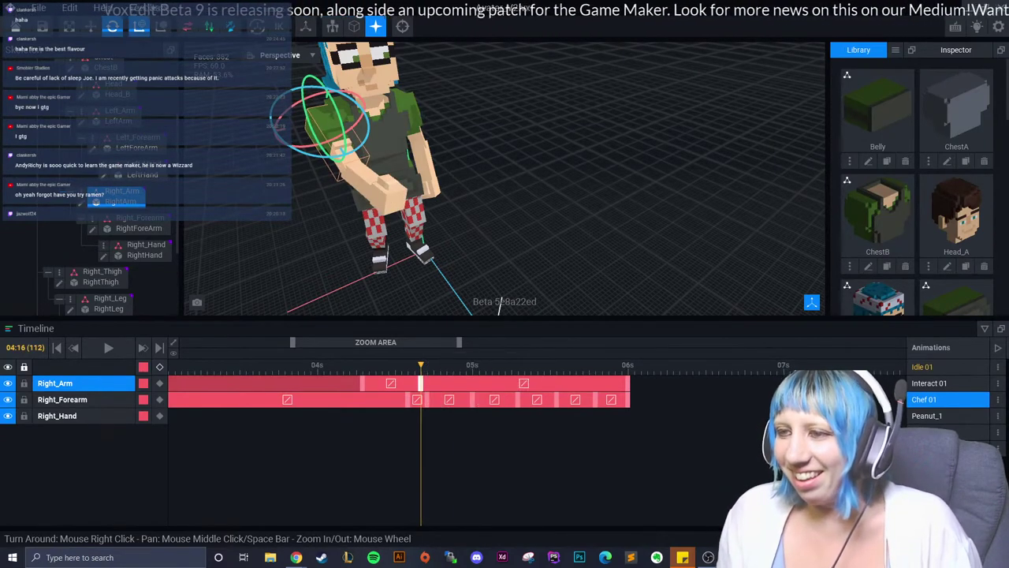
pyautogui.rightClick(420, 356)
pyautogui.click(445, 384)
# Add a Right_Arm keyframe at the next key position, then move the playhead back to 03:12.
pyautogui.press('space')
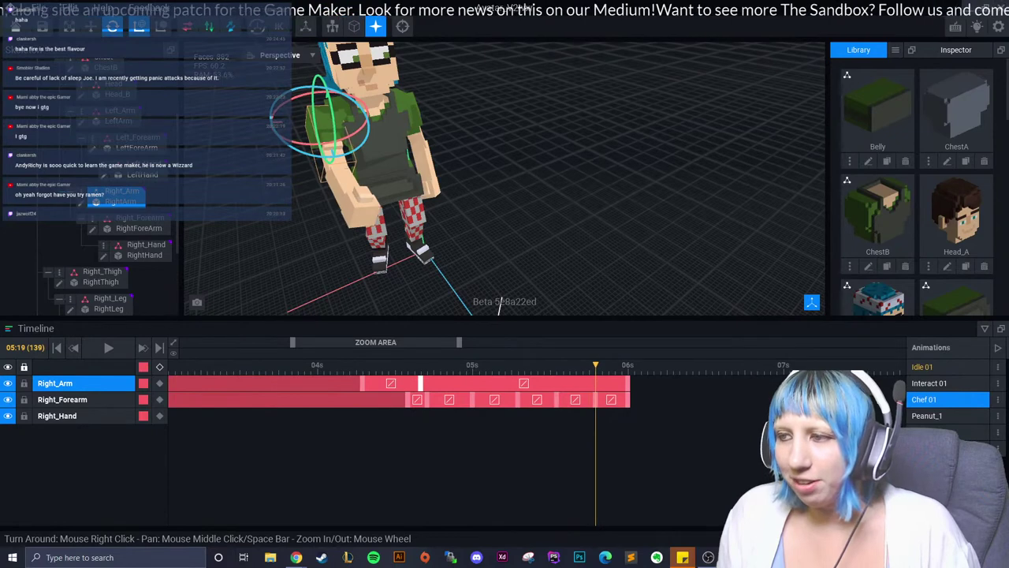
pyautogui.rightClick(596, 418)
pyautogui.click(623, 433)
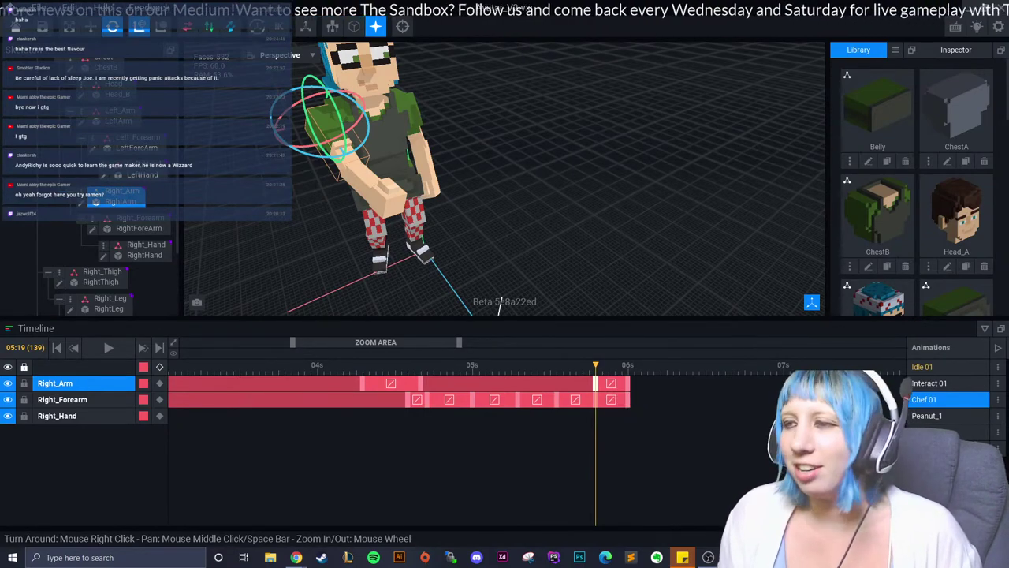
pyautogui.moveTo(595, 366)
pyautogui.mouseDown()
pyautogui.moveTo(168, 365)
pyautogui.moveTo(362, 365)
pyautogui.mouseUp()
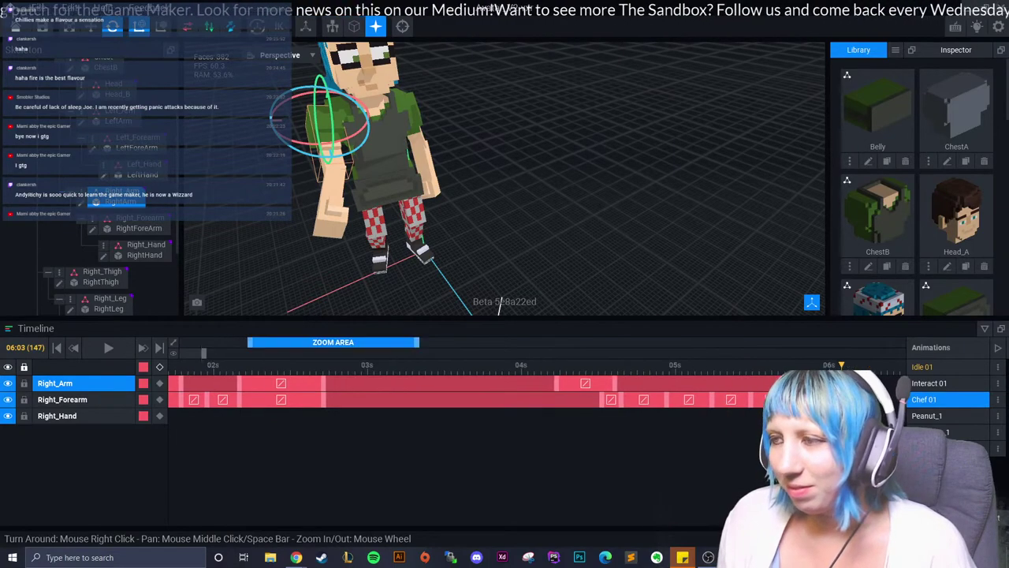
pyautogui.press('Right')
pyautogui.press('Right')
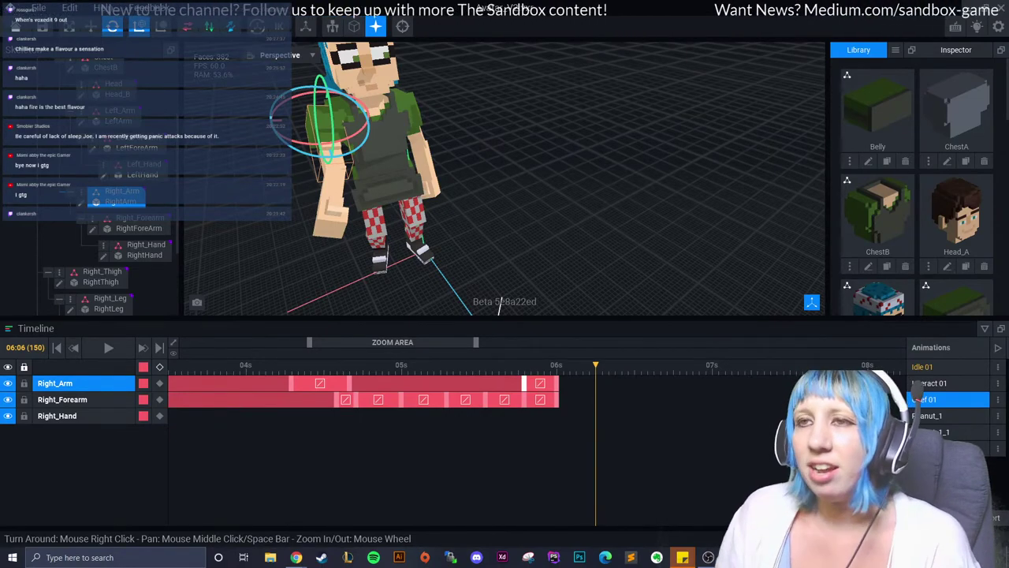
pyautogui.moveTo(498, 307)
pyautogui.mouseDown(button='right')
pyautogui.moveTo(594, 154)
pyautogui.moveTo(489, 198)
pyautogui.moveTo(517, 176)
pyautogui.mouseUp(button='right')
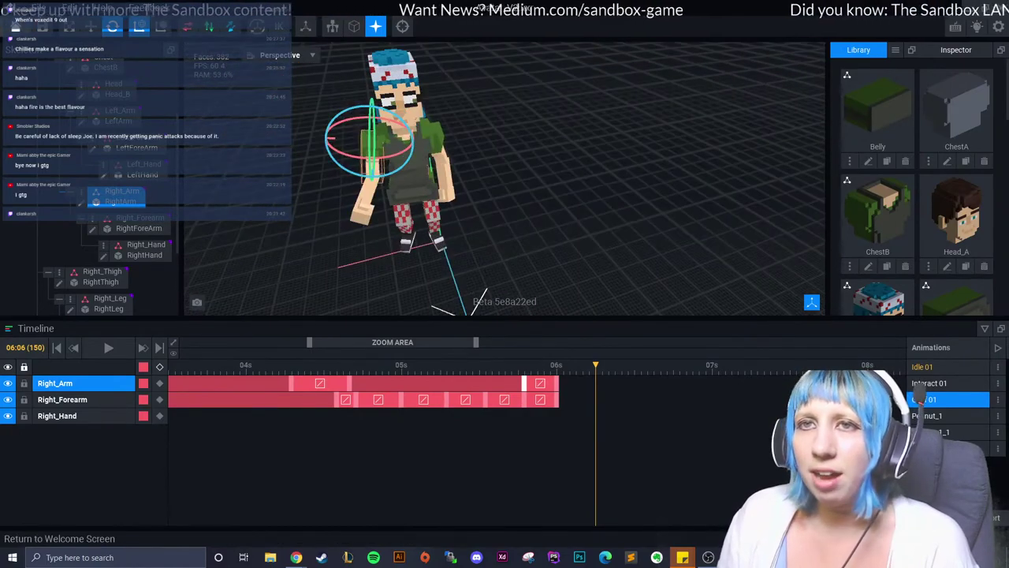
# Leave the avatar for the start screen, answer its save prompt, and open the side table model.
pyautogui.click(16, 26)
pyautogui.press('Return')
pyautogui.click(53, 105)
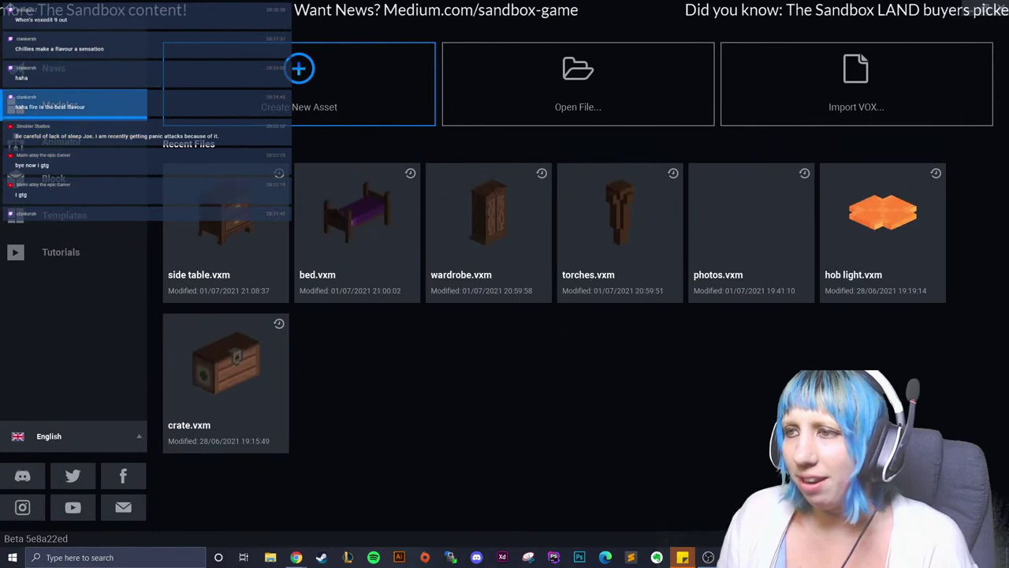
pyautogui.click(226, 213)
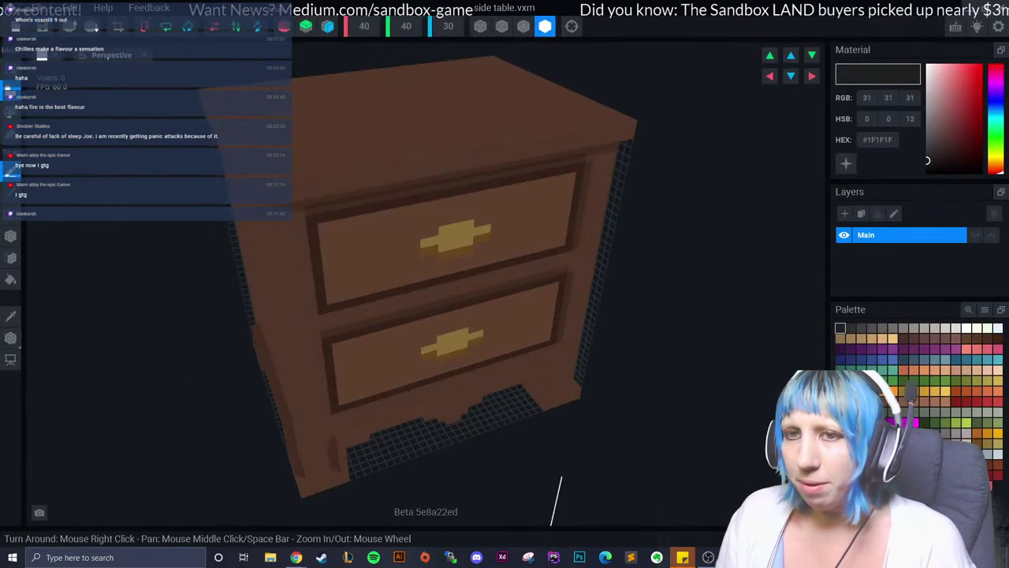
# Orbit to the side table's left side and try the Pivot placement options.
pyautogui.scroll(3, 399, 269)
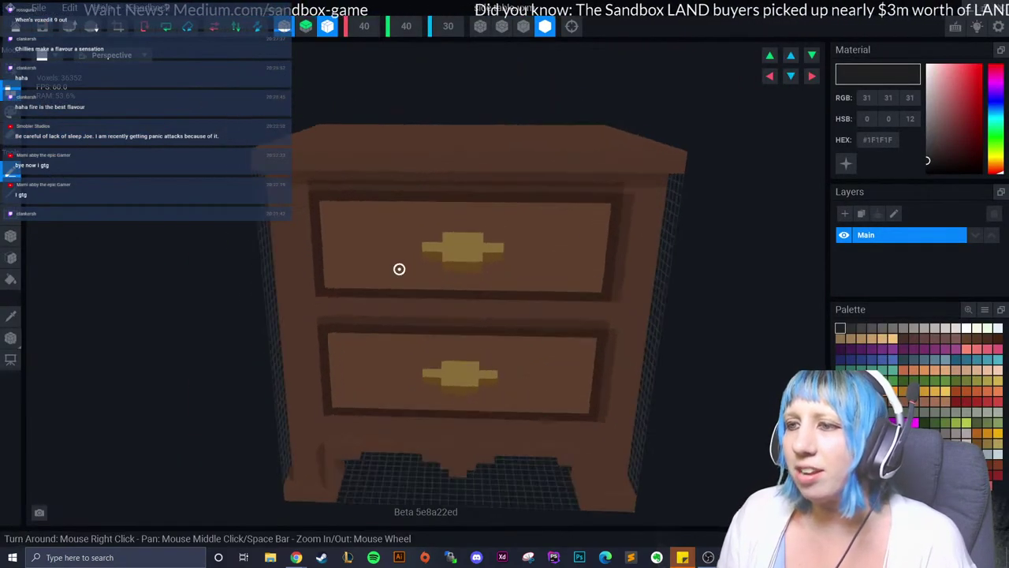
pyautogui.moveTo(399, 269); pyautogui.dragTo(444, 162, button='right')
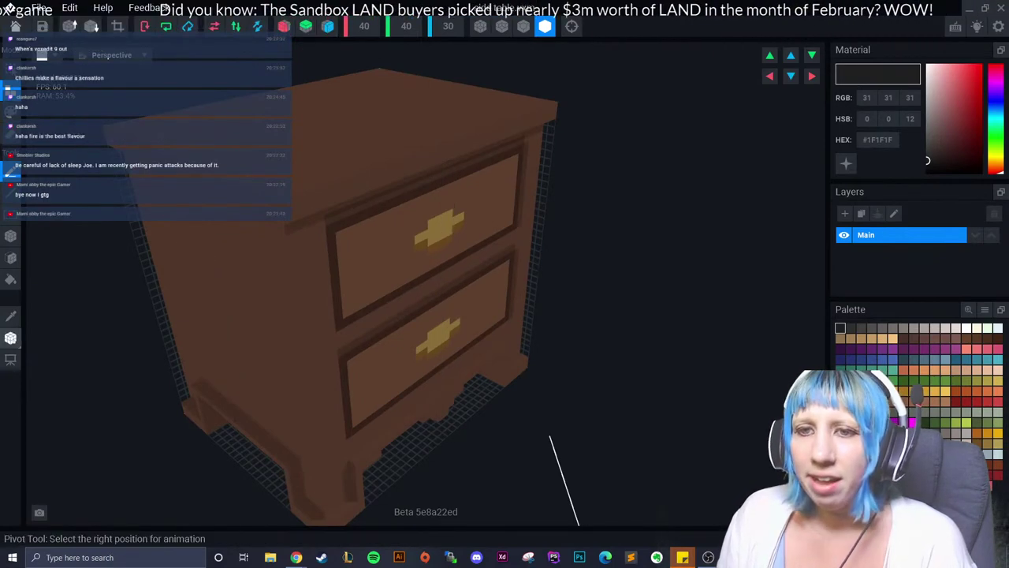
pyautogui.click(10, 338)
pyautogui.click(10, 337)
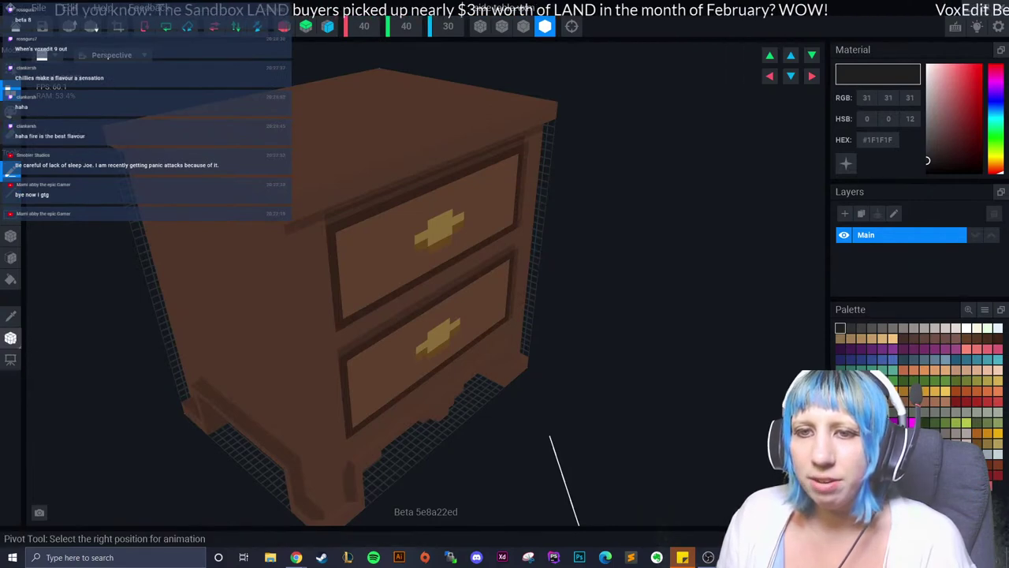
pyautogui.click(10, 338)
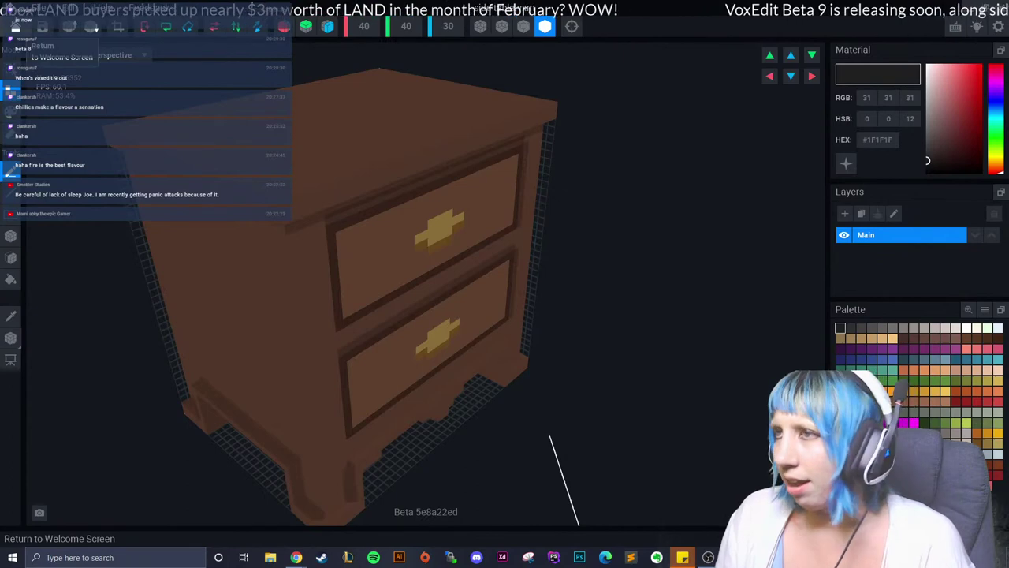
# Close the side table, answer its save prompt, and list the animation files on the start screen.
pyautogui.click(15, 27)
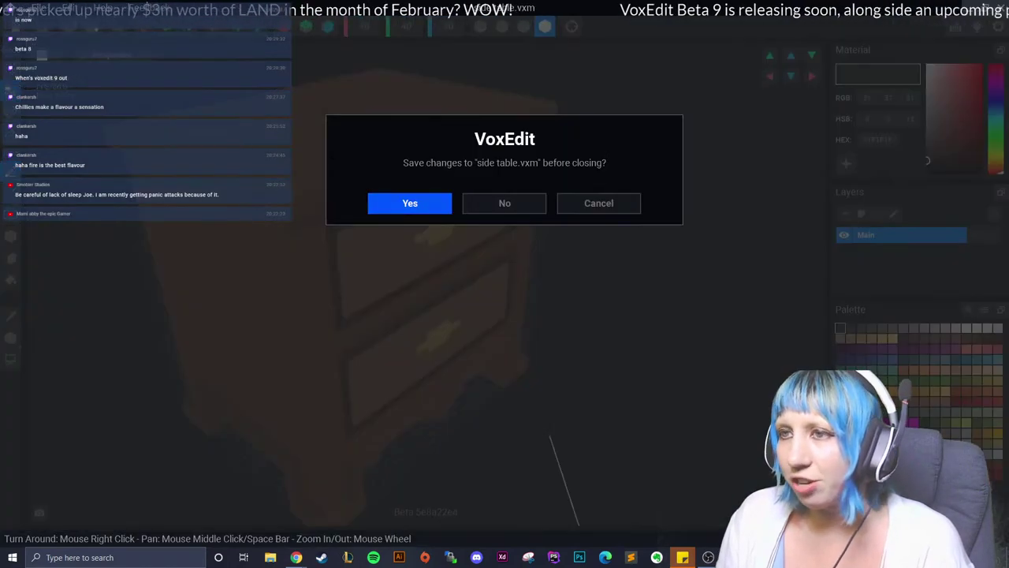
pyautogui.click(410, 203)
pyautogui.click(61, 142)
# Open the Avatar_V2 animation file and switch to the Chef 01 animation.
pyautogui.click(227, 228)
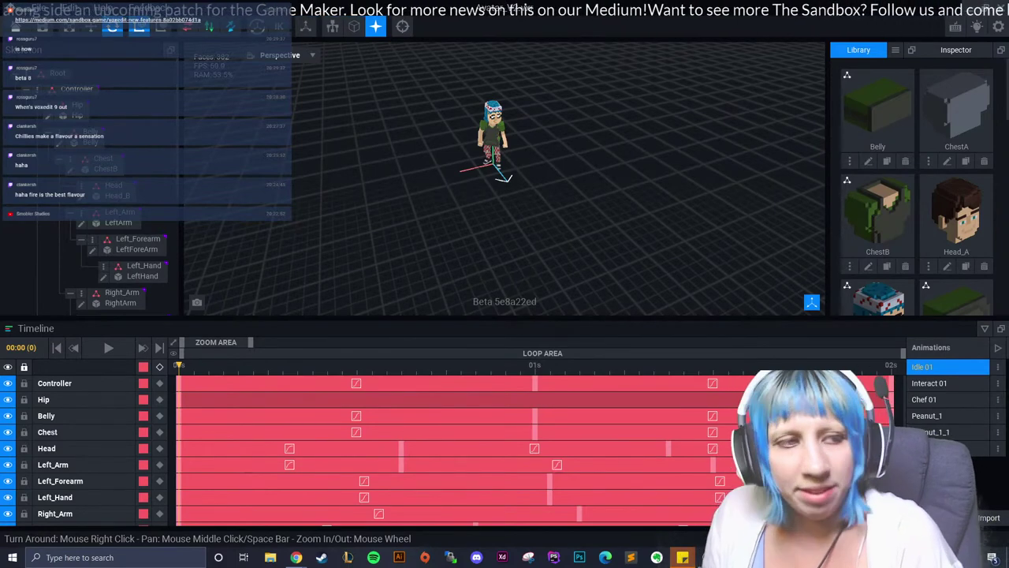
pyautogui.click(143, 347)
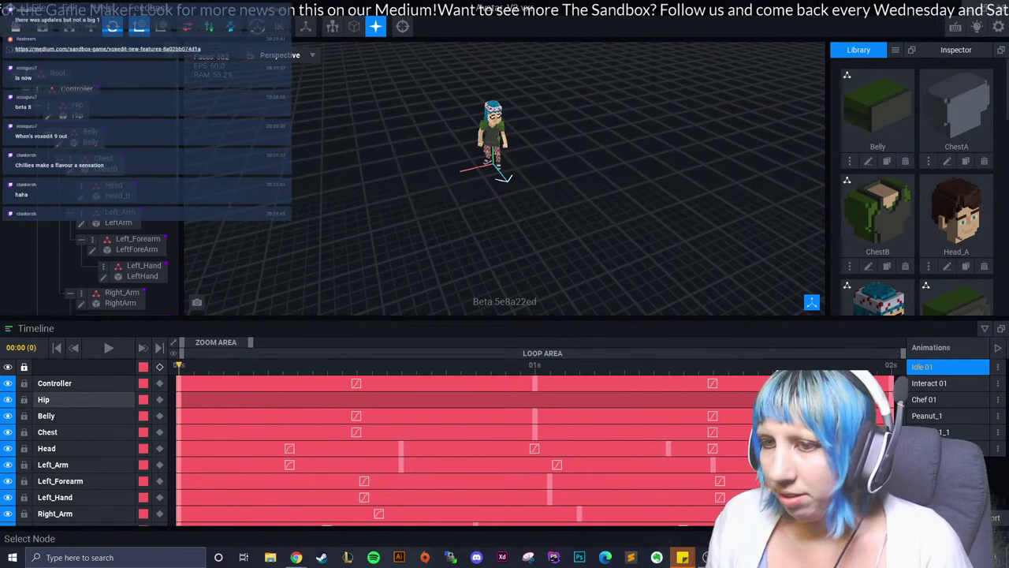
pyautogui.click(939, 399)
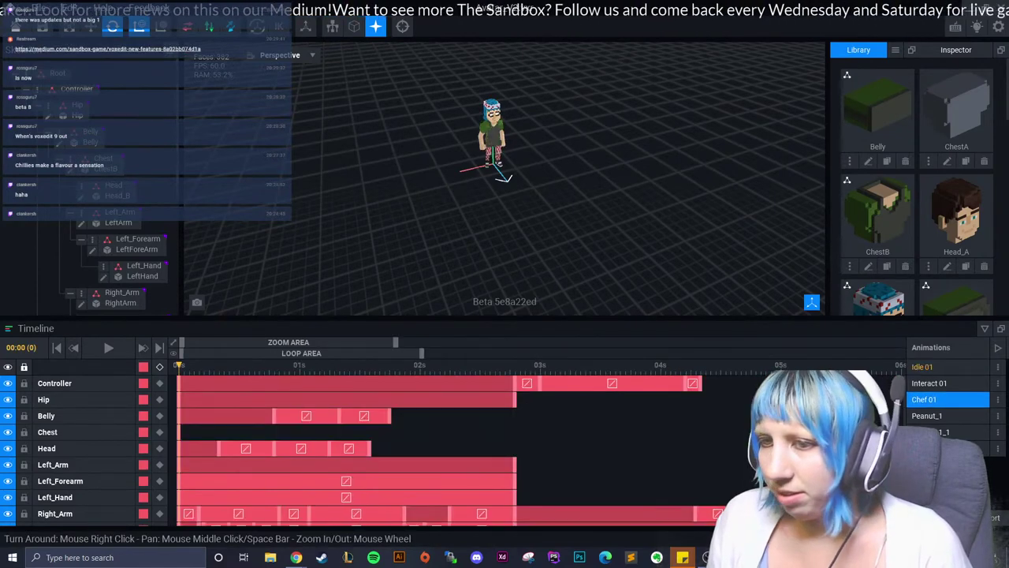
# Scrub Chef 01 to about 4 s, shift the zoom area right, and check the pose near 6 s.
pyautogui.moveTo(180, 365); pyautogui.dragTo(700, 365)
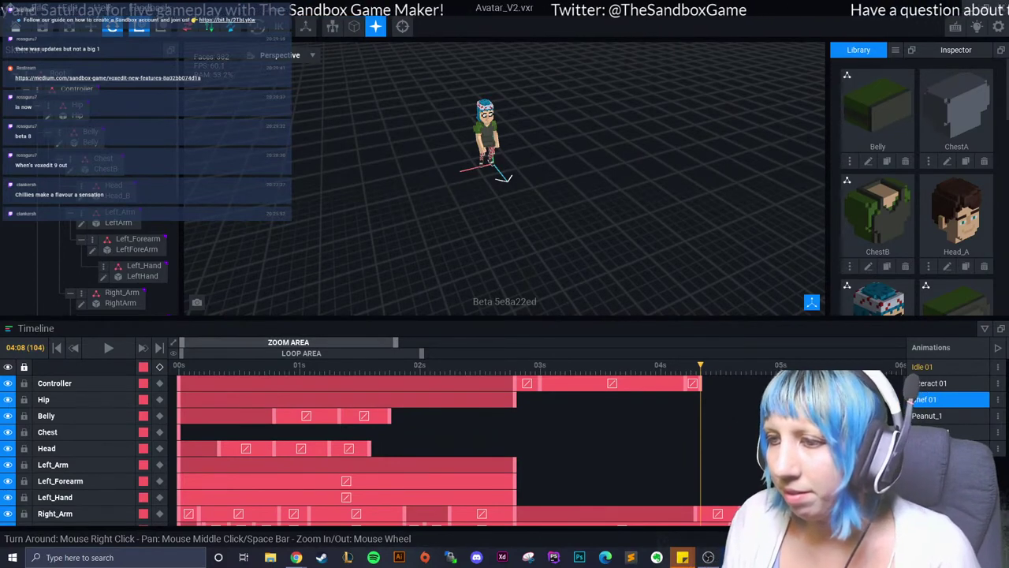
pyautogui.moveTo(288, 342); pyautogui.dragTo(369, 342)
pyautogui.moveTo(567, 365); pyautogui.dragTo(628, 365)
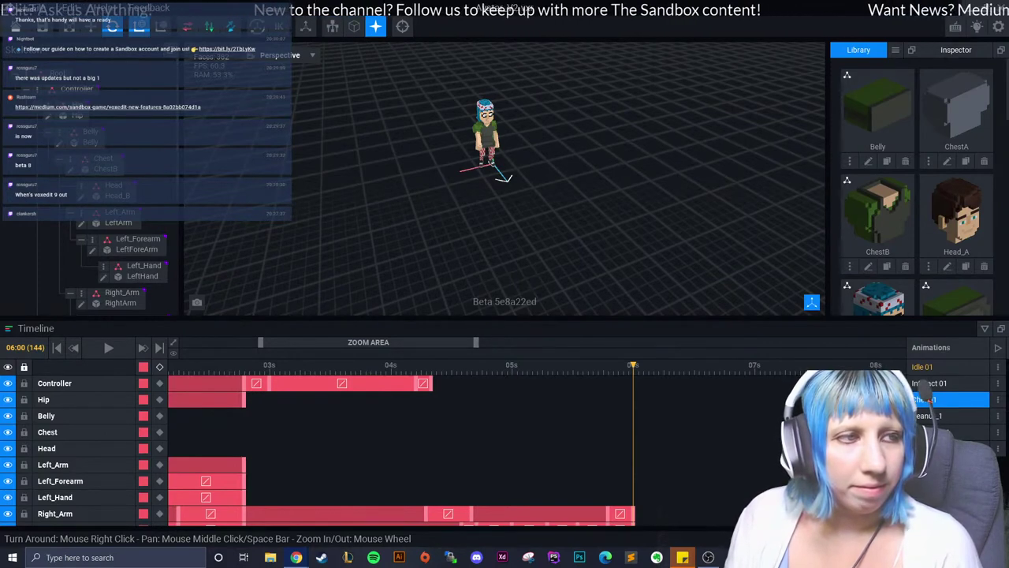
# Switch to the Medium VoxEdit update article and scroll back to its top.
pyautogui.hotkey('alt', 'Tab')
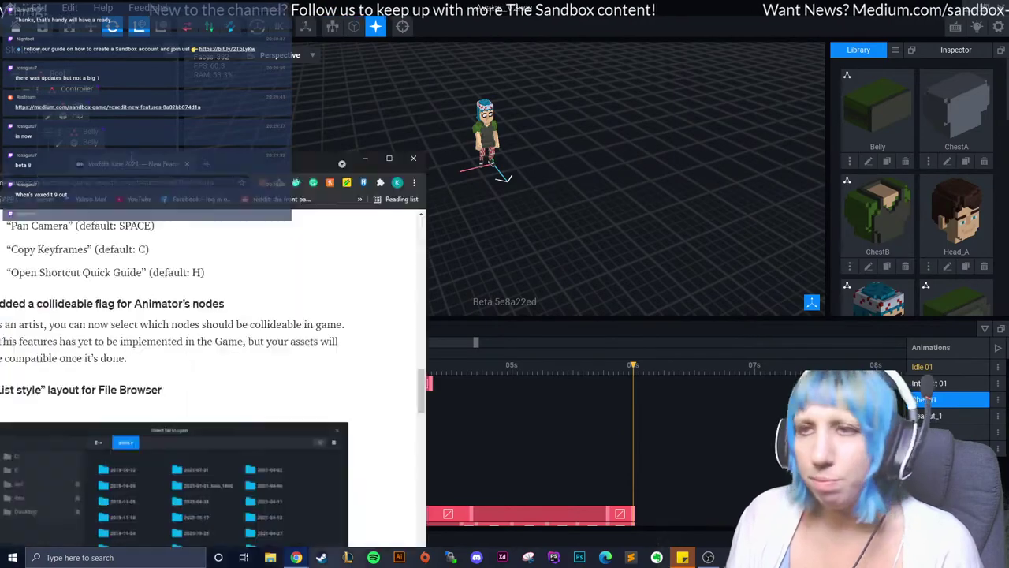
pyautogui.scroll(5, 500, 316)
pyautogui.scroll(5, 500, 316)
pyautogui.scroll(5, 500, 315)
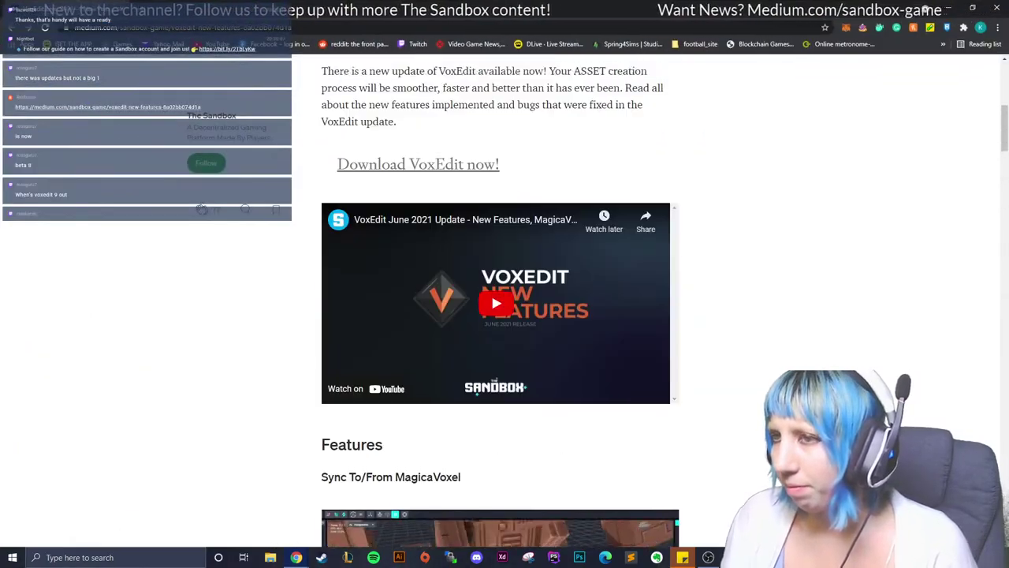
pyautogui.scroll(5, 500, 315)
# Read down through the Features section, highlighting the decorative nodes paragraph.
pyautogui.scroll(-2, 500, 315)
pyautogui.scroll(-2, 500, 315)
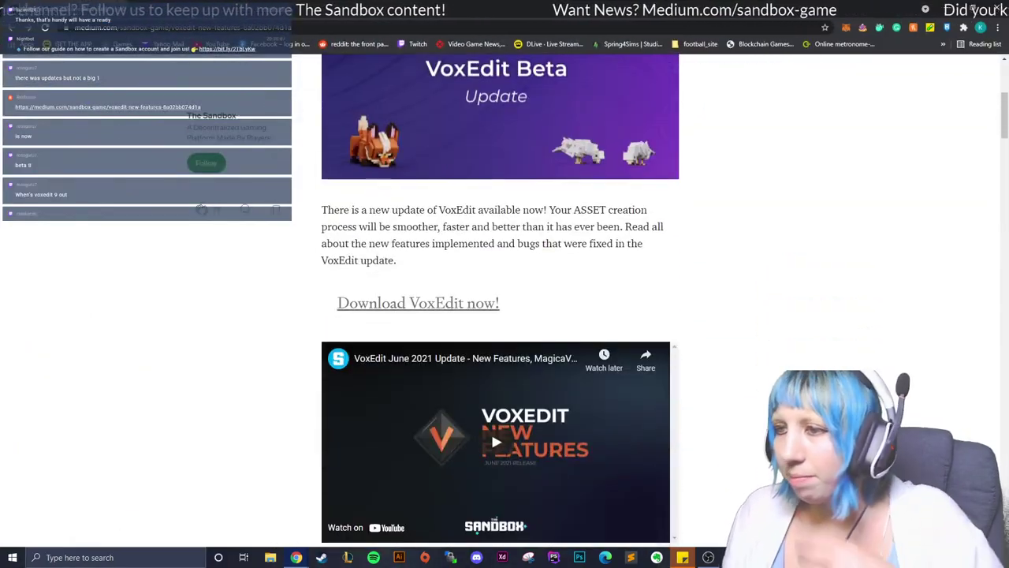
pyautogui.scroll(-2, 500, 316)
pyautogui.scroll(-2, 500, 315)
pyautogui.scroll(-1, 500, 315)
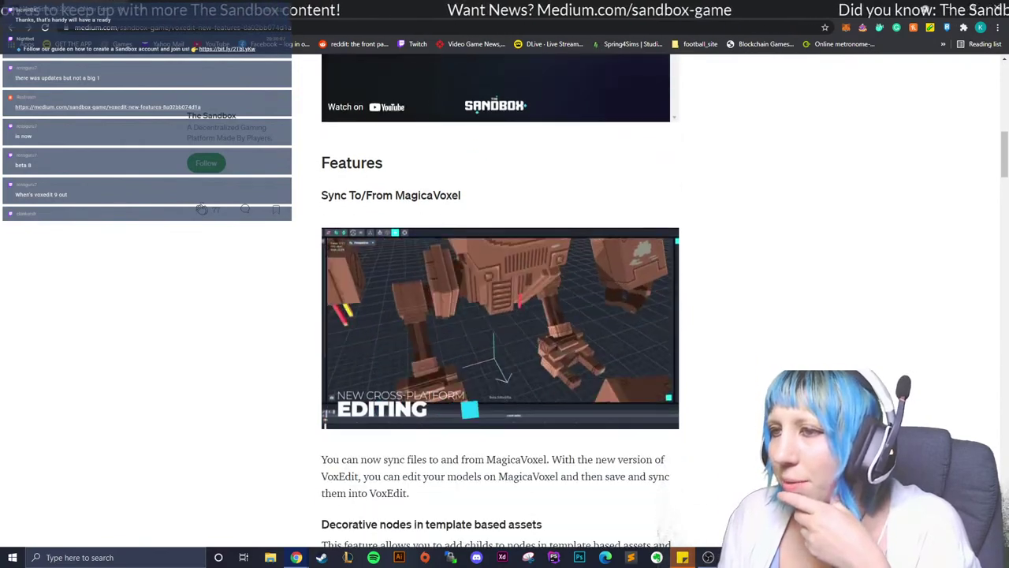
pyautogui.scroll(-1, 500, 315)
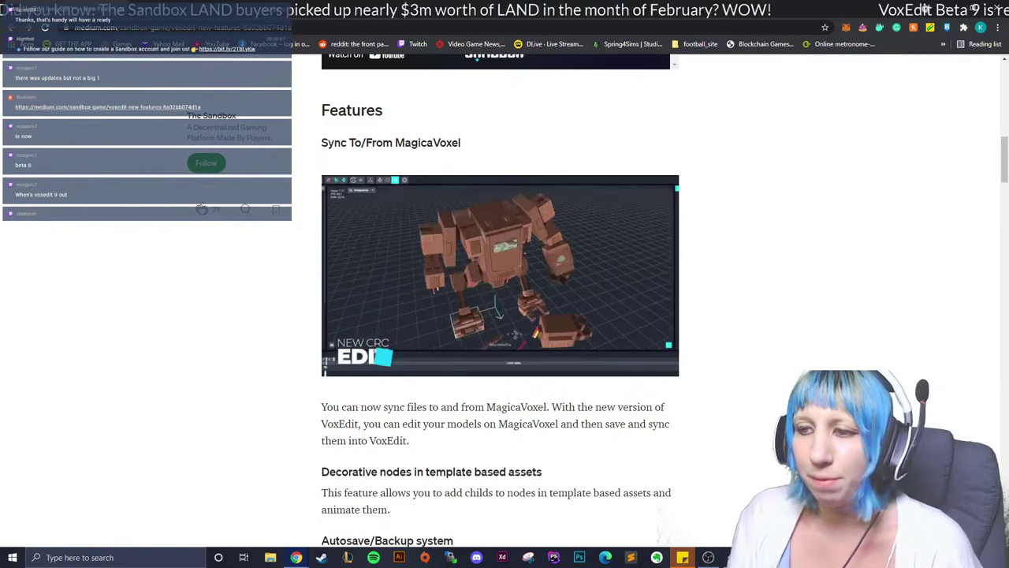
pyautogui.scroll(-2, 505, 316)
pyautogui.scroll(-2, 500, 299)
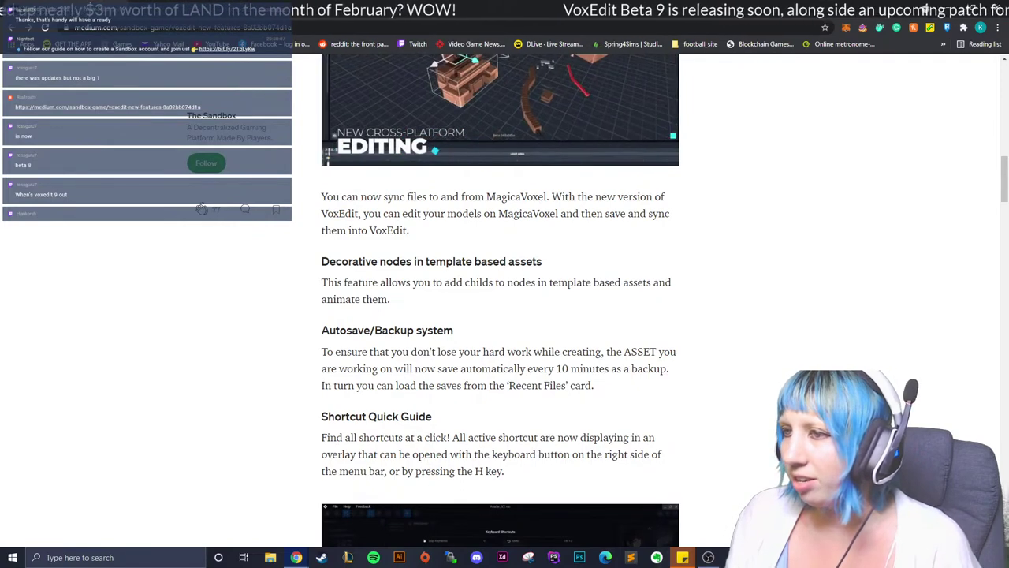
pyautogui.moveTo(322, 282); pyautogui.dragTo(372, 300)
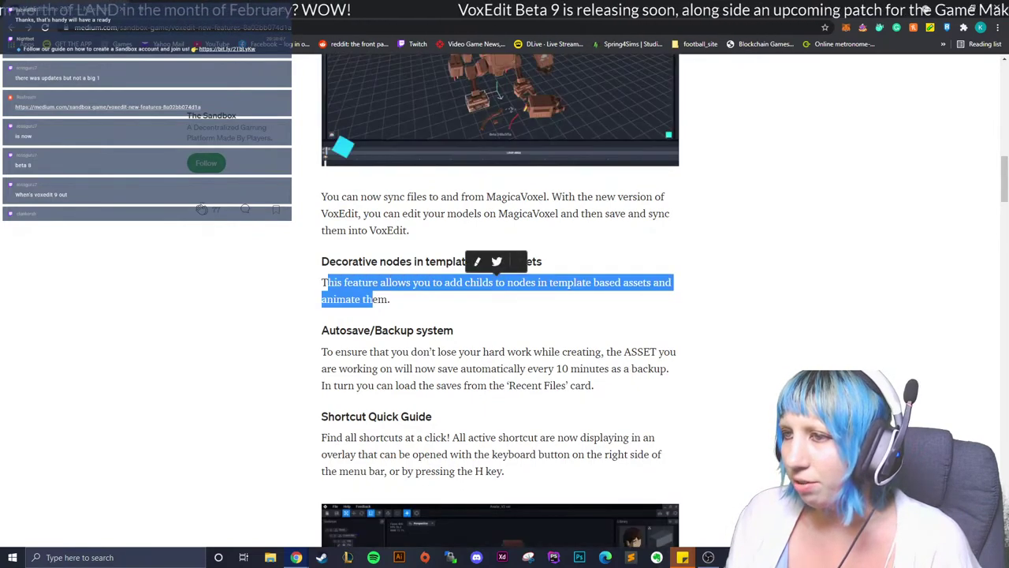
pyautogui.click(372, 299)
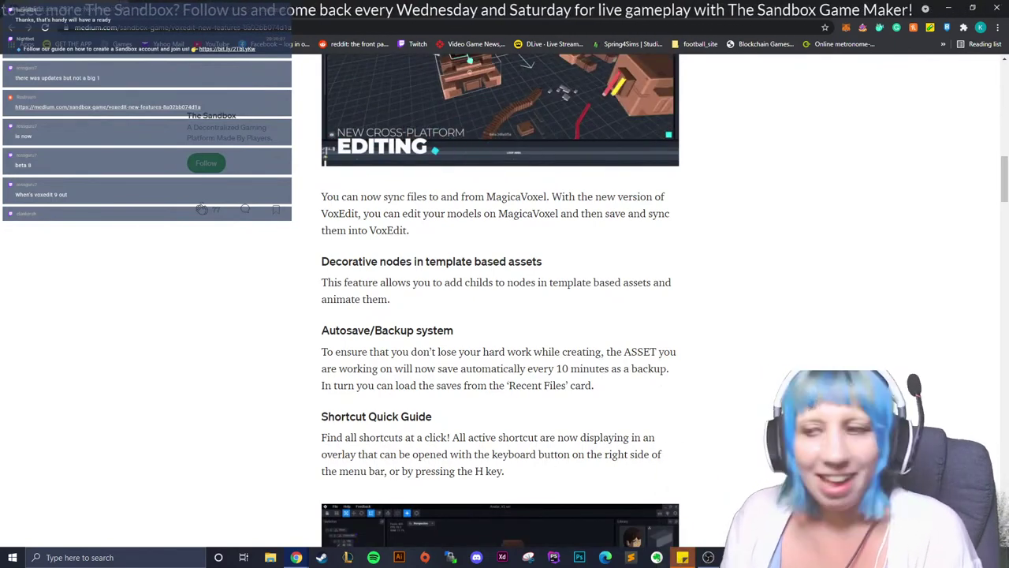
# Read on to the autosave section, highlighting the start of its paragraph.
pyautogui.scroll(-1, 500, 299)
pyautogui.scroll(-1, 500, 300)
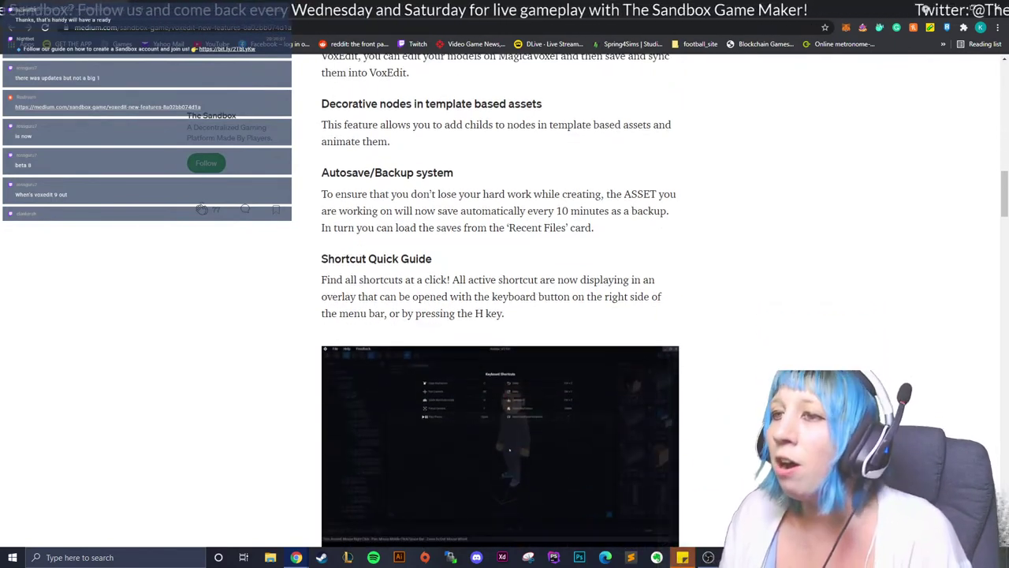
pyautogui.moveTo(322, 194); pyautogui.dragTo(413, 210)
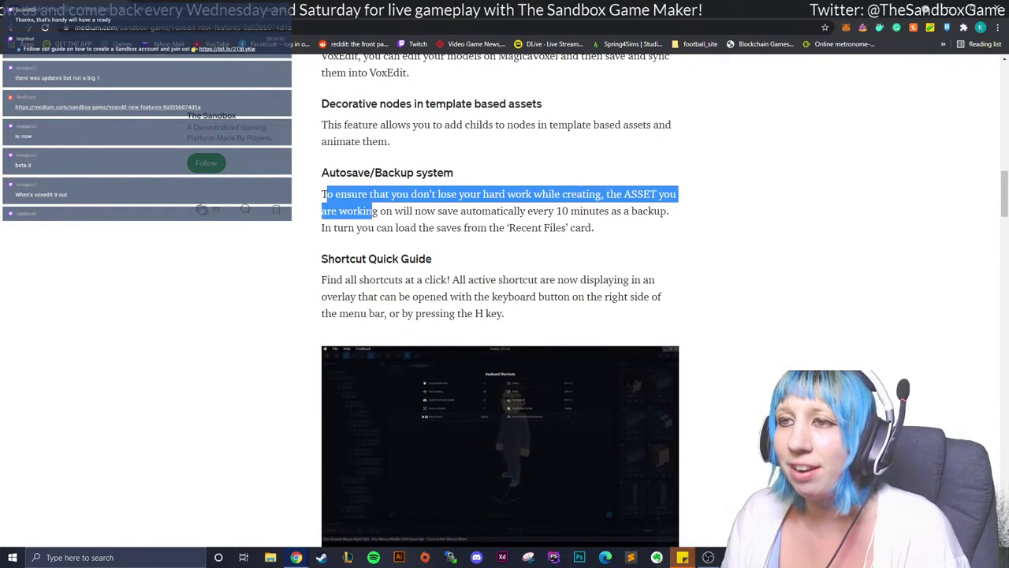
pyautogui.click(473, 252)
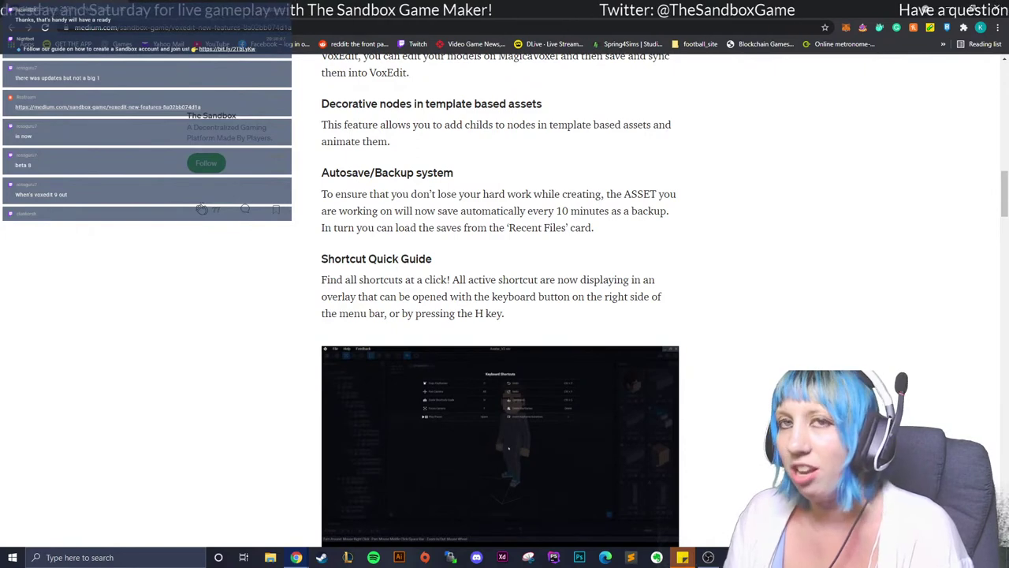
pyautogui.scroll(-2, 500, 316)
pyautogui.scroll(-2, 500, 316)
# Read through the shortcuts, file browser and Improvements sections, then return to VoxEdit.
pyautogui.scroll(1, 500, 316)
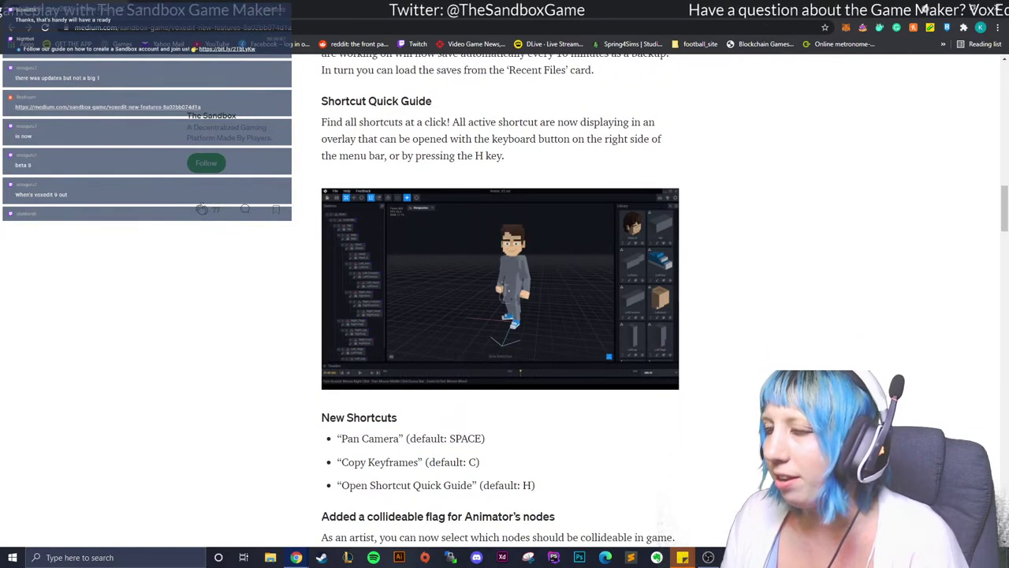
pyautogui.scroll(-1, 500, 300)
pyautogui.scroll(-1, 500, 300)
pyautogui.scroll(-1, 500, 300)
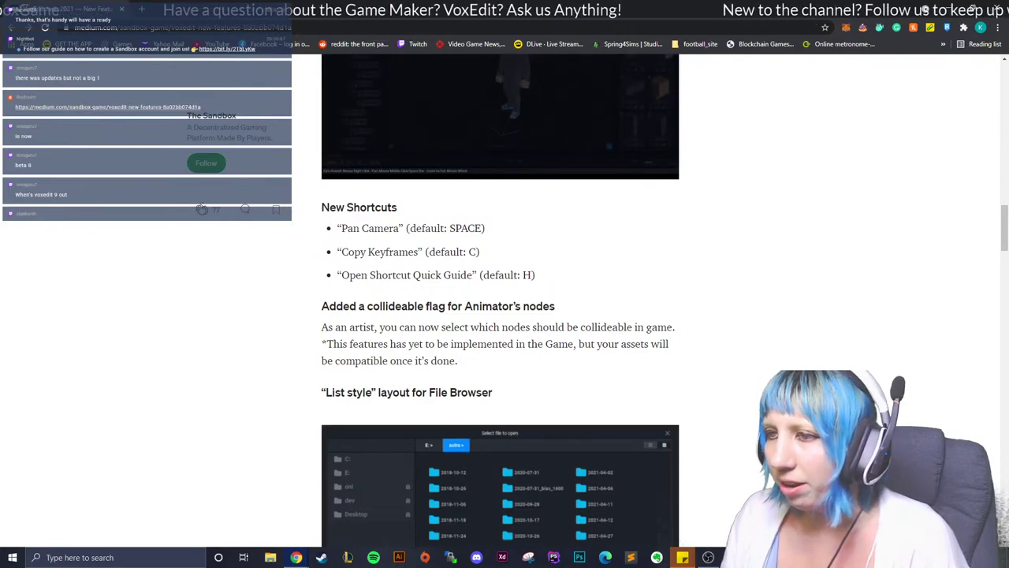
pyautogui.scroll(-2, 500, 315)
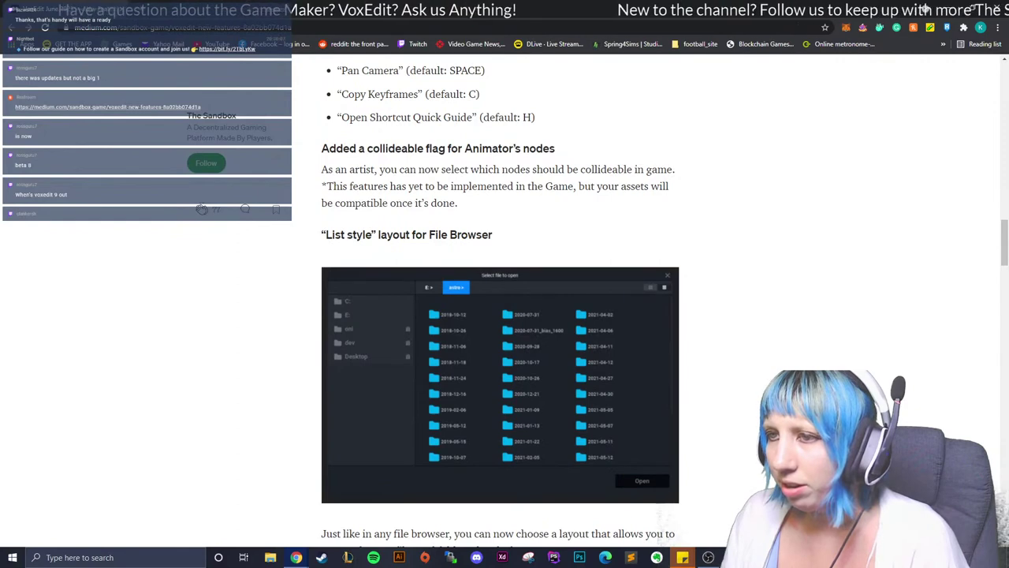
pyautogui.scroll(-1, 500, 355)
pyautogui.scroll(-3, 500, 355)
pyautogui.scroll(-2, 500, 355)
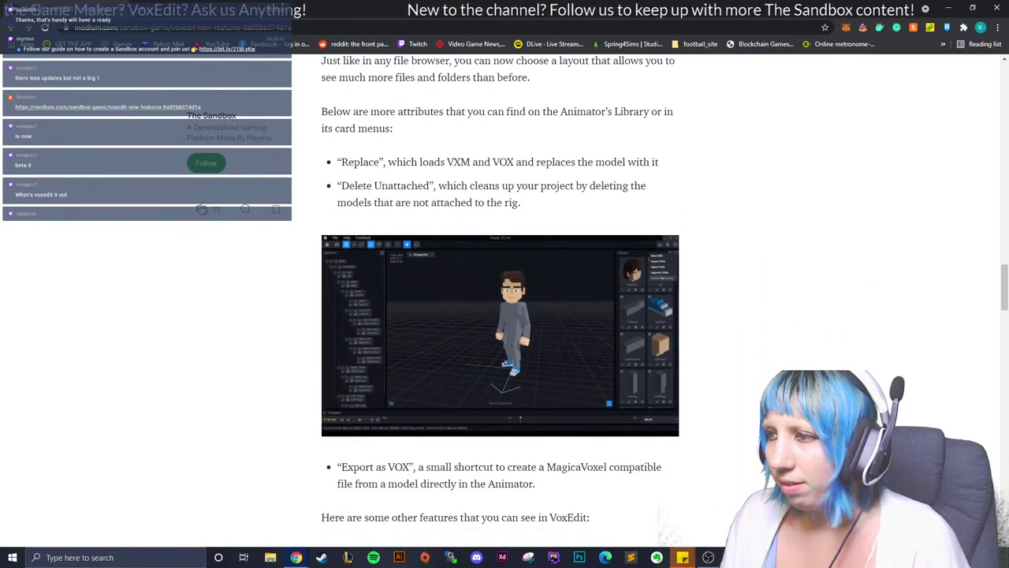
pyautogui.scroll(-2, 500, 316)
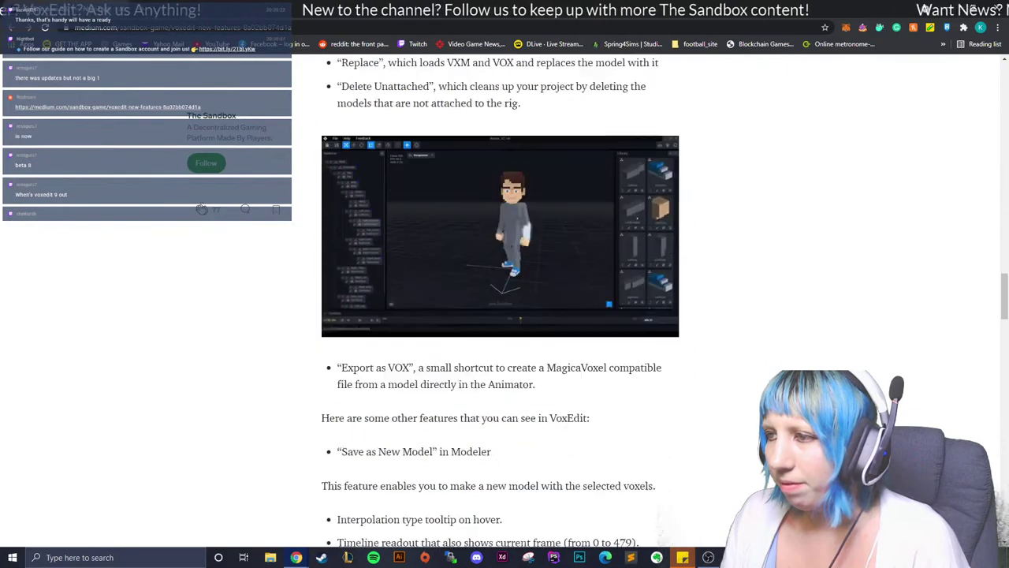
pyautogui.scroll(-2, 500, 315)
pyautogui.scroll(-4, 500, 315)
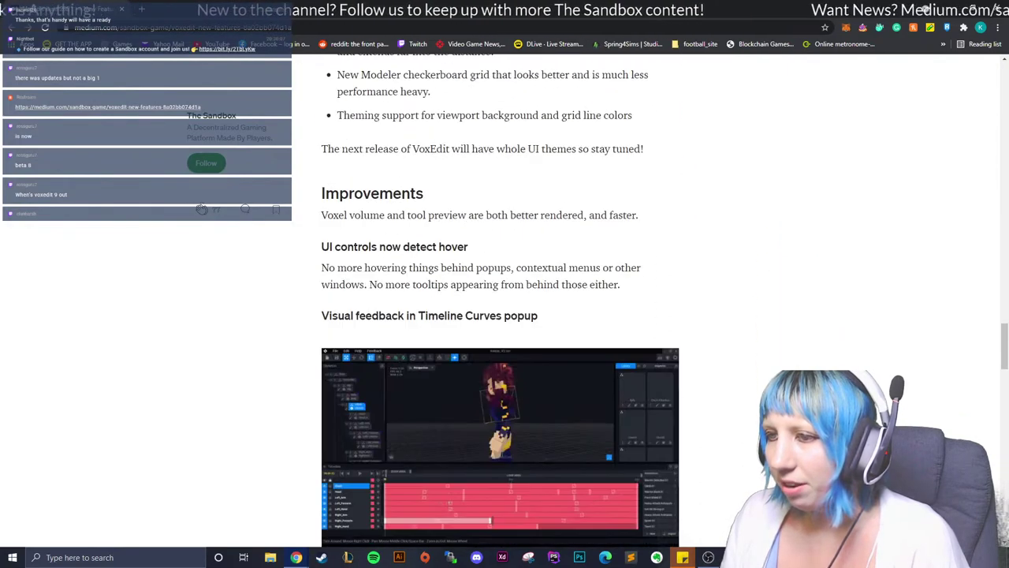
pyautogui.scroll(-1, 500, 315)
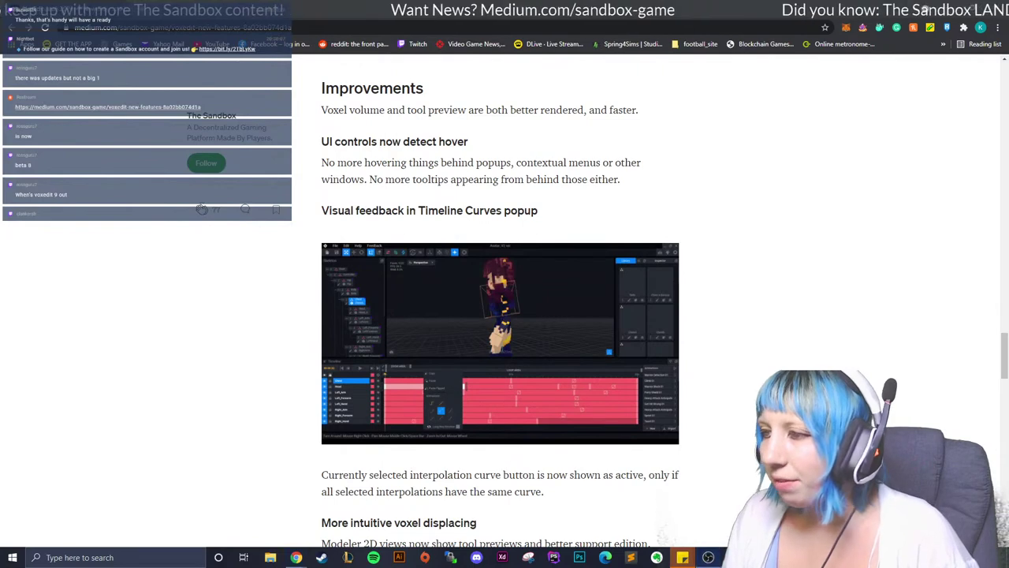
pyautogui.hotkey('alt', 'Tab')
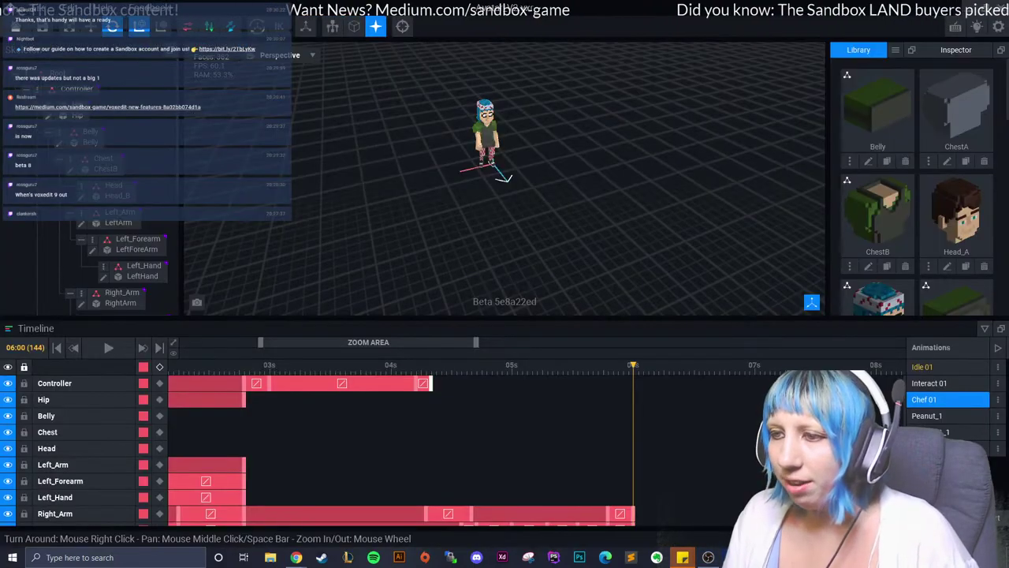
# Dismiss the Controller keyframe menu and select the chef's right arm.
pyautogui.rightClick(430, 357)
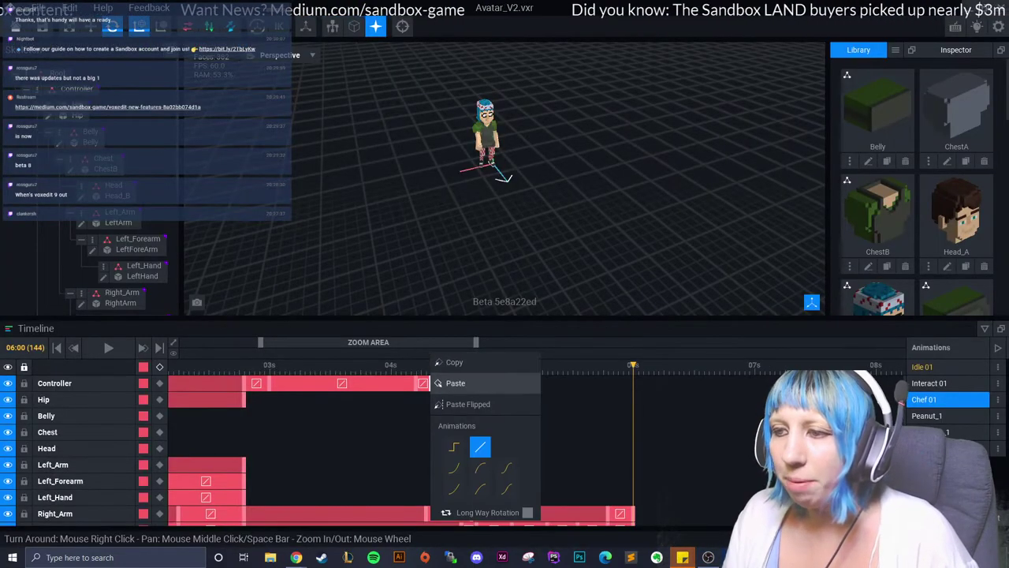
pyautogui.click(456, 383)
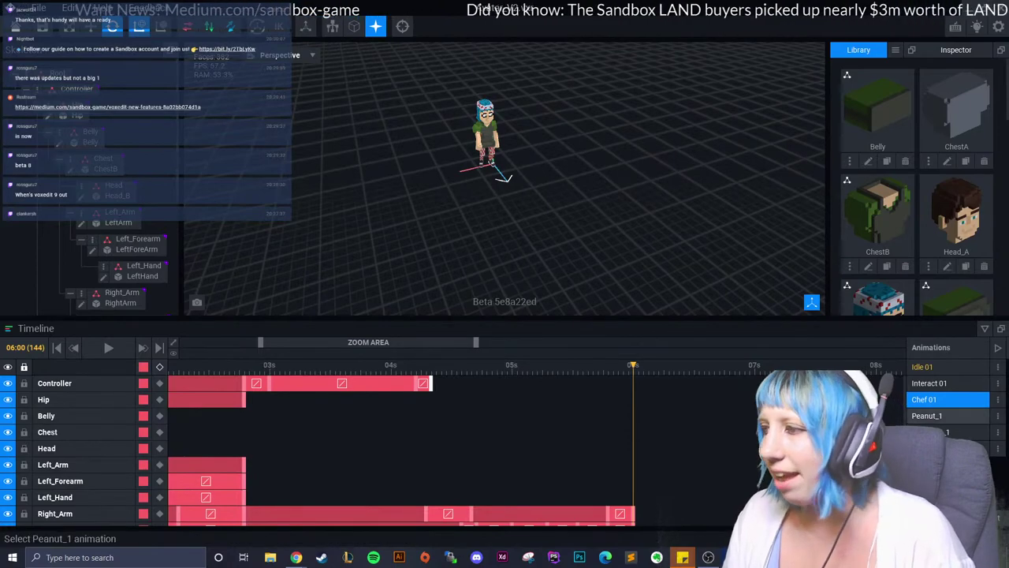
pyautogui.click(504, 178)
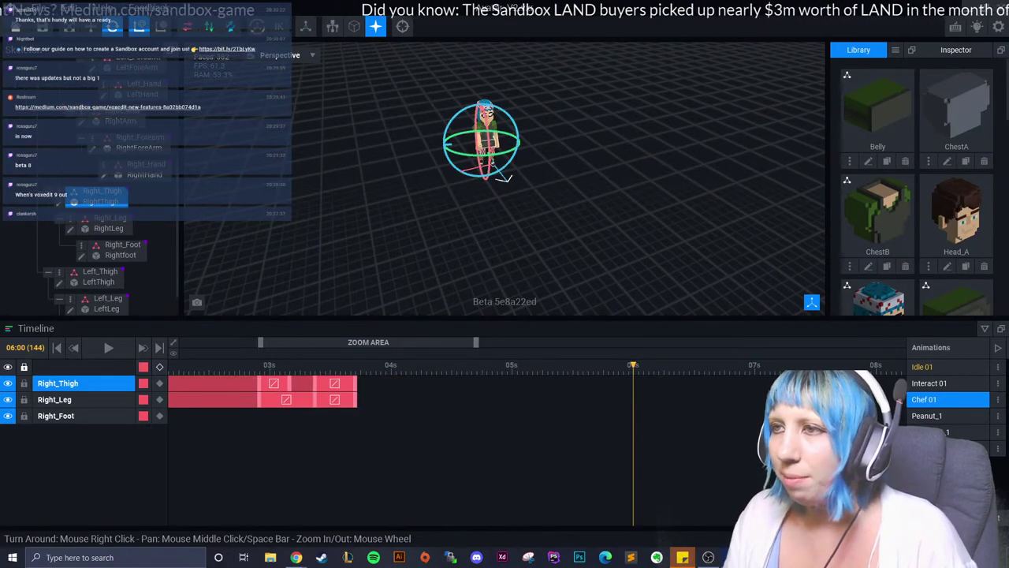
pyautogui.scroll(3, 505, 178)
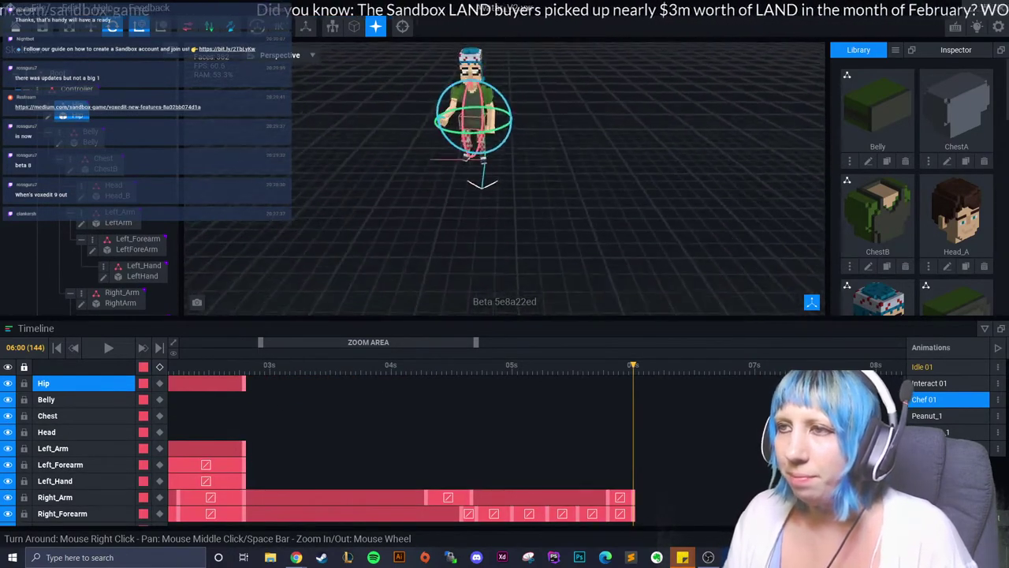
pyautogui.click(459, 172)
# Preview 5–6 s, rotate the right arm into a new pose at frame 139, then advance past 6 s.
pyautogui.moveTo(632, 365); pyautogui.dragTo(598, 365)
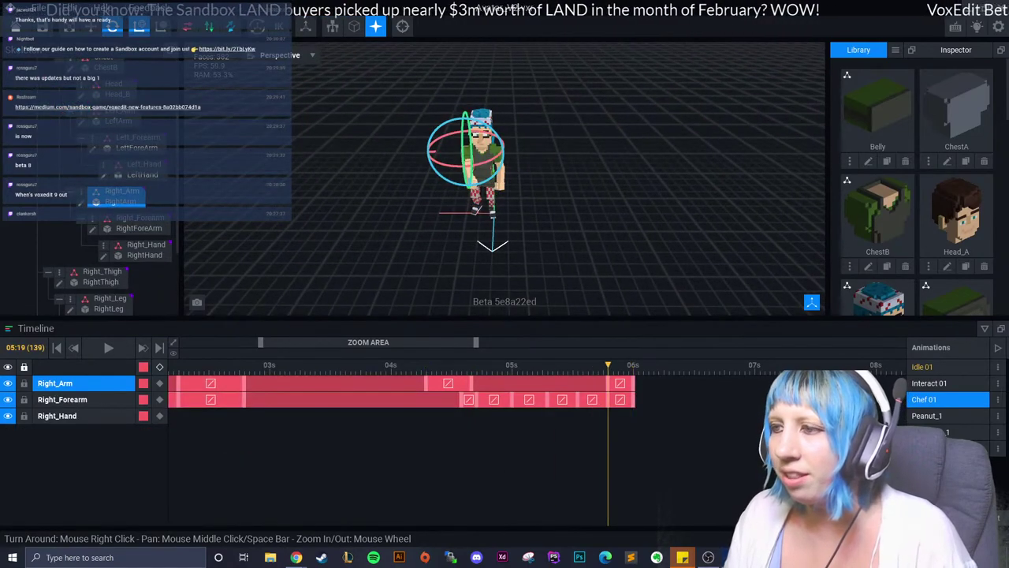
pyautogui.scroll(3, 496, 142)
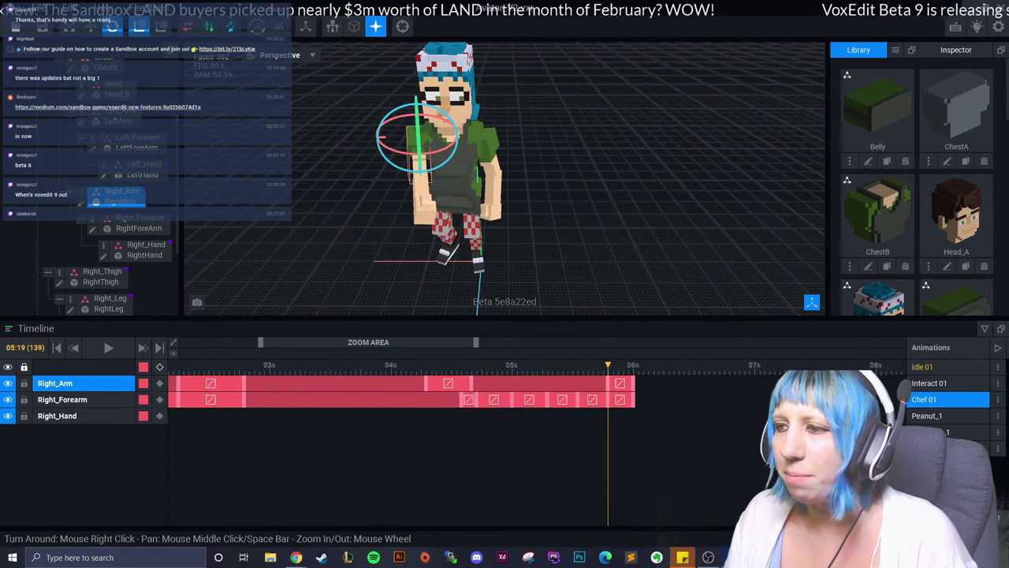
pyautogui.moveTo(607, 365)
pyautogui.mouseDown()
pyautogui.moveTo(466, 365)
pyautogui.moveTo(603, 365)
pyautogui.mouseUp()
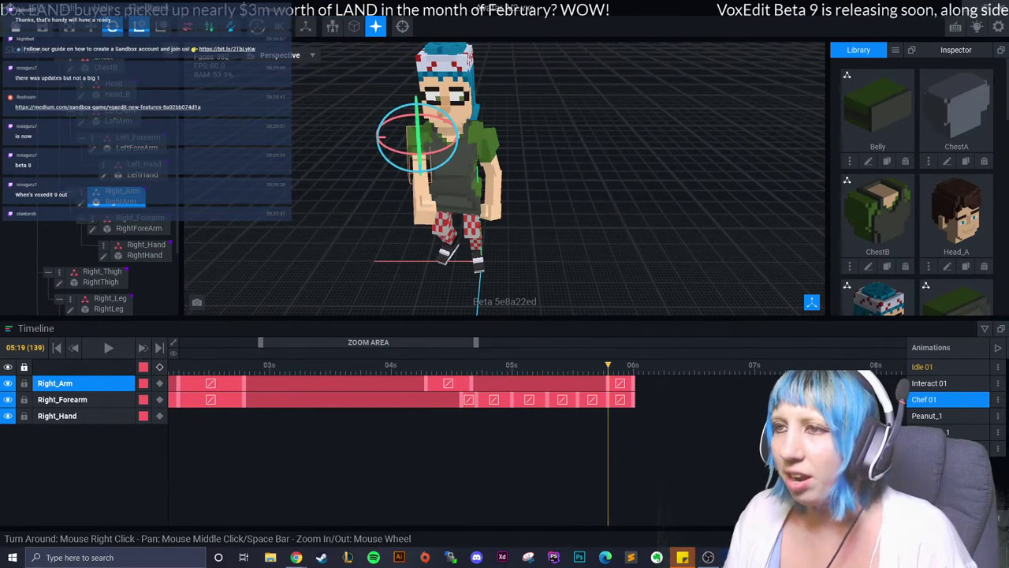
pyautogui.moveTo(445, 110); pyautogui.dragTo(455, 123)
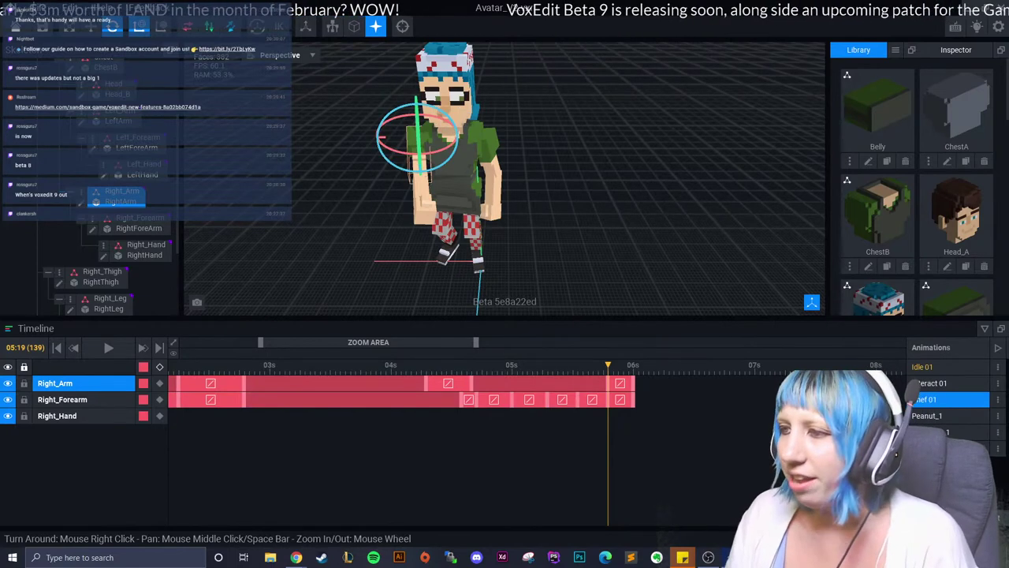
pyautogui.moveTo(608, 365)
pyautogui.mouseDown()
pyautogui.moveTo(638, 365)
pyautogui.moveTo(466, 365)
pyautogui.moveTo(638, 365)
pyautogui.mouseUp()
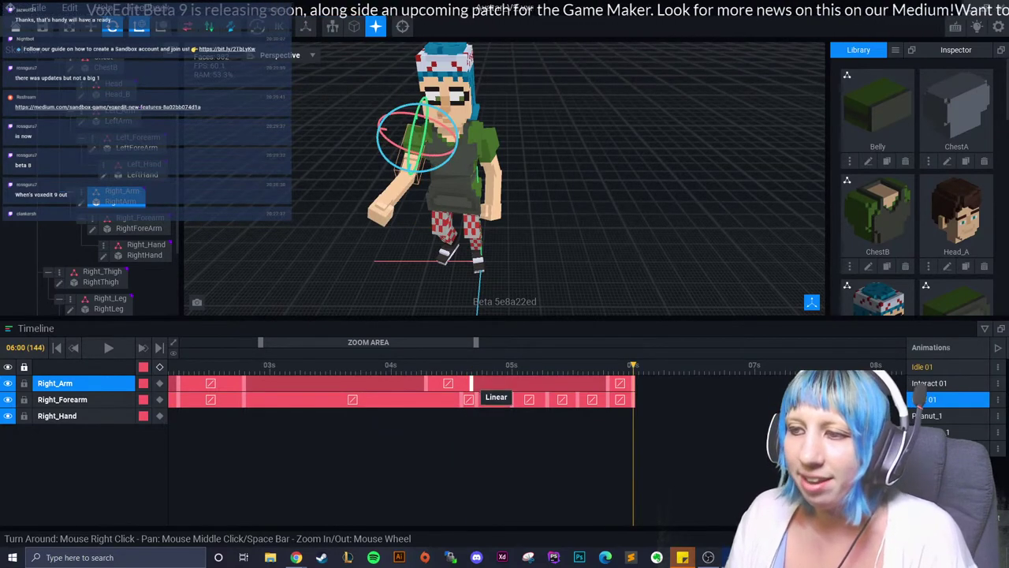
# Copy the right arm's keyframe at frame 112 and paste it at frame 139.
pyautogui.click(471, 383)
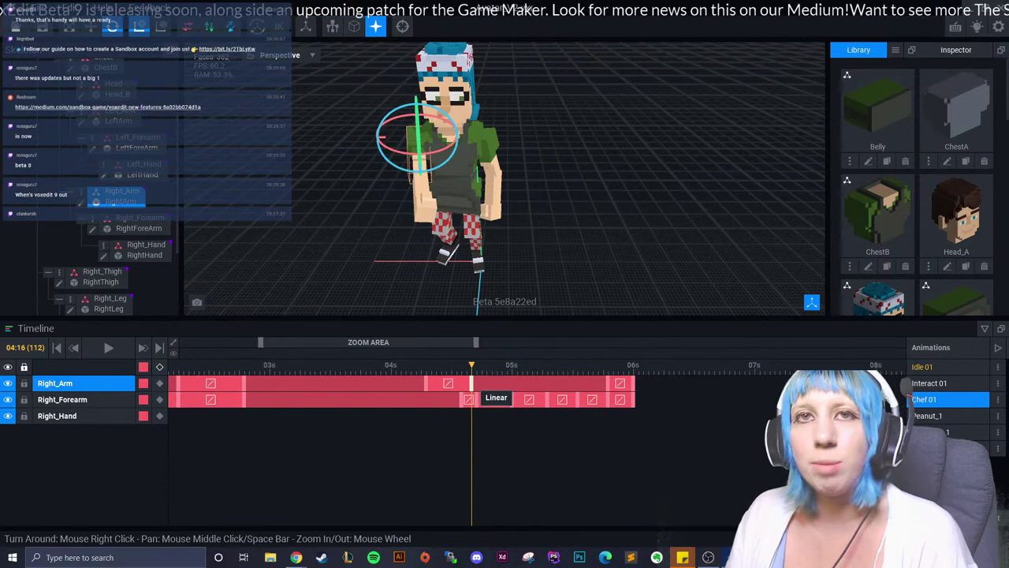
pyautogui.rightClick(470, 399)
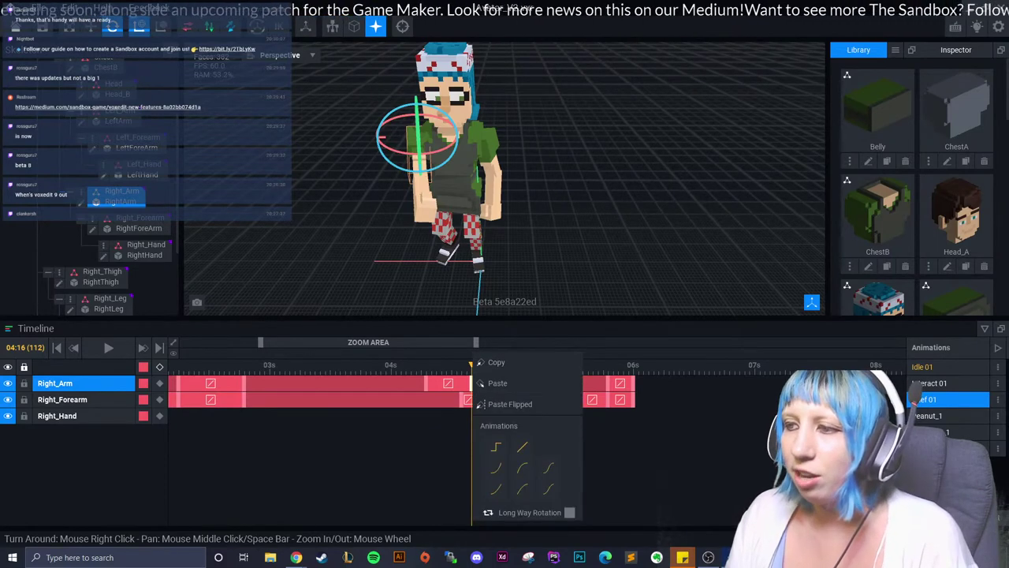
pyautogui.click(492, 362)
pyautogui.moveTo(471, 365); pyautogui.dragTo(608, 365)
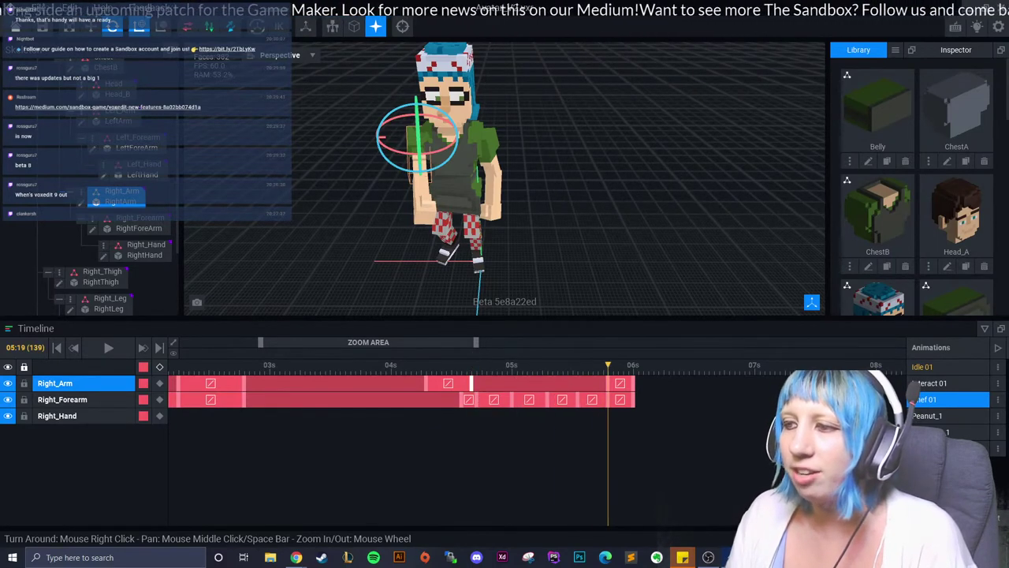
pyautogui.rightClick(609, 383)
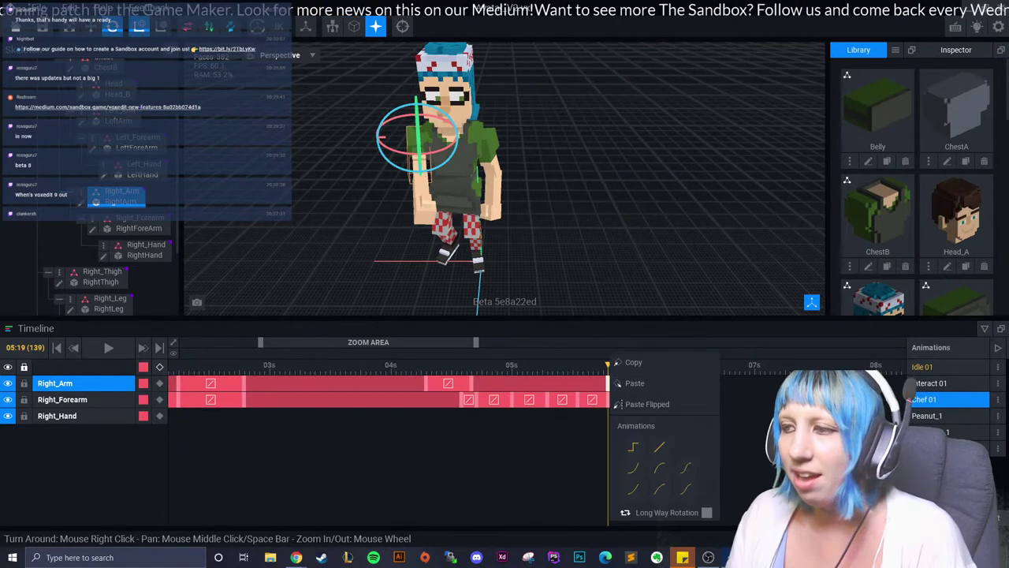
pyautogui.click(635, 362)
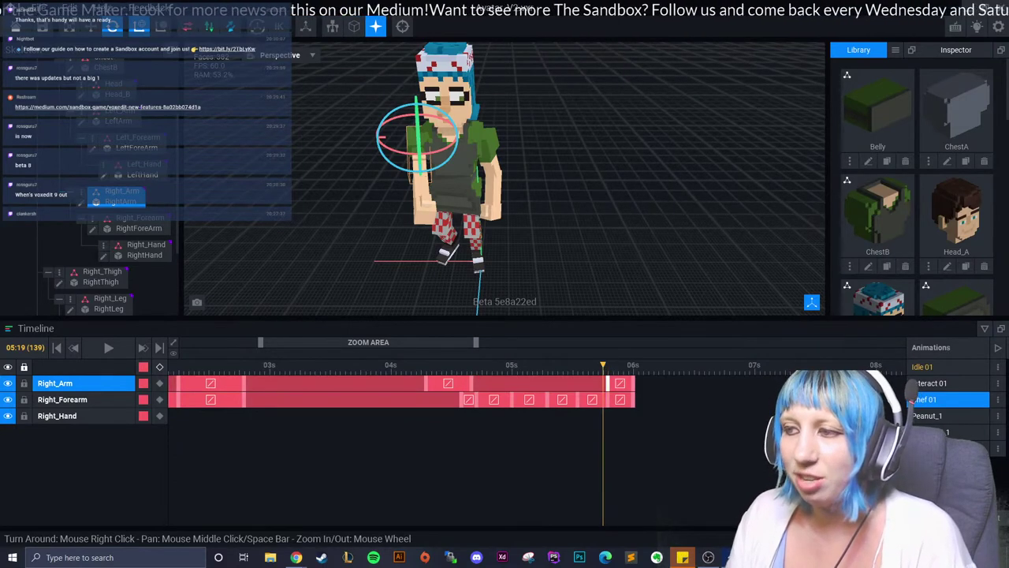
# Scrub around frame 139 and rotate the right arm down, keying it at 06:06.
pyautogui.moveTo(603, 365)
pyautogui.mouseDown()
pyautogui.moveTo(623, 366)
pyautogui.moveTo(466, 365)
pyautogui.moveTo(629, 365)
pyautogui.moveTo(501, 383)
pyautogui.mouseUp()
pyautogui.moveTo(618, 365)
pyautogui.mouseDown()
pyautogui.moveTo(471, 365)
pyautogui.moveTo(642, 365)
pyautogui.moveTo(527, 365)
pyautogui.moveTo(609, 384)
pyautogui.mouseUp()
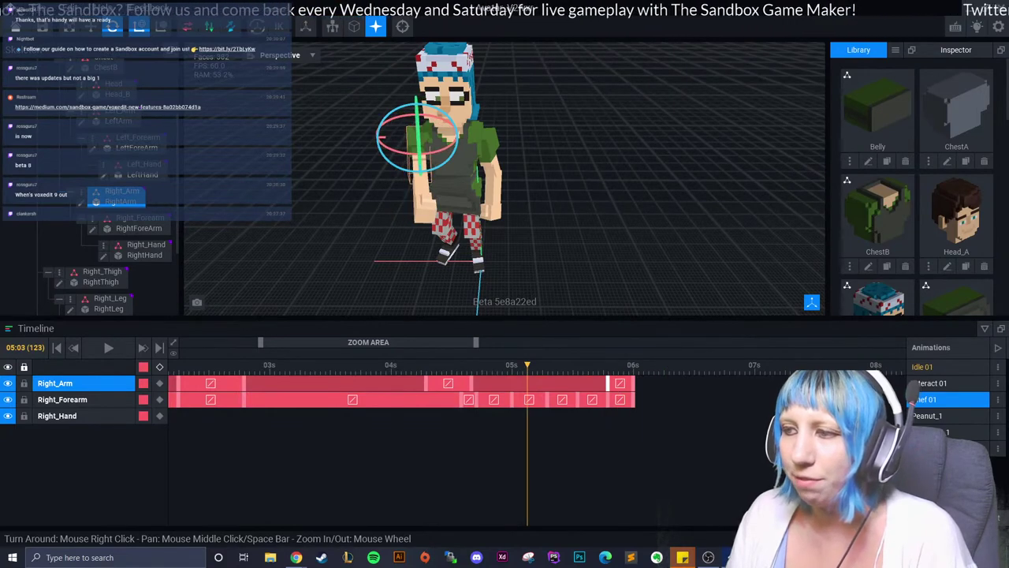
pyautogui.moveTo(528, 365); pyautogui.dragTo(643, 366)
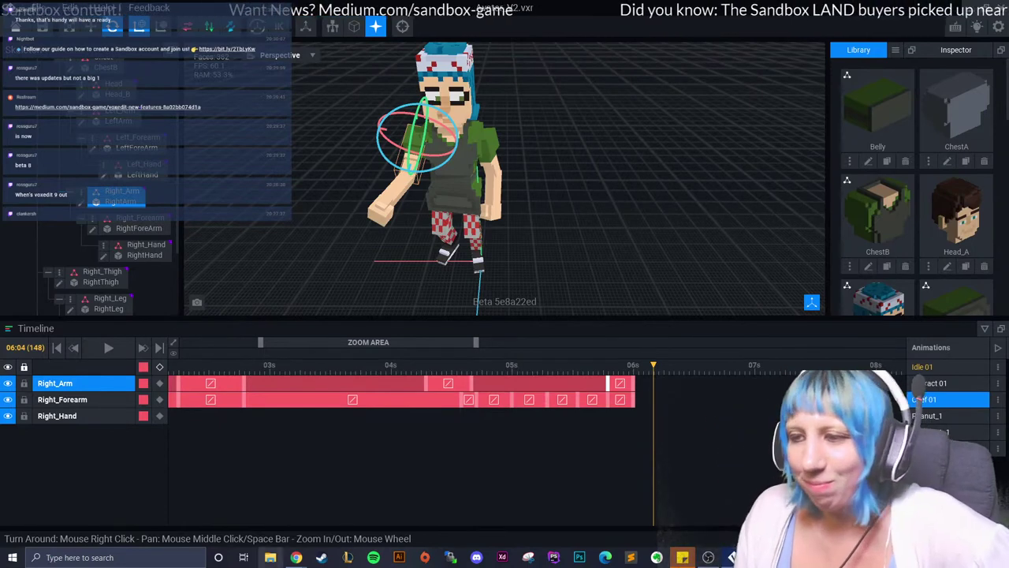
pyautogui.moveTo(653, 365); pyautogui.dragTo(639, 365)
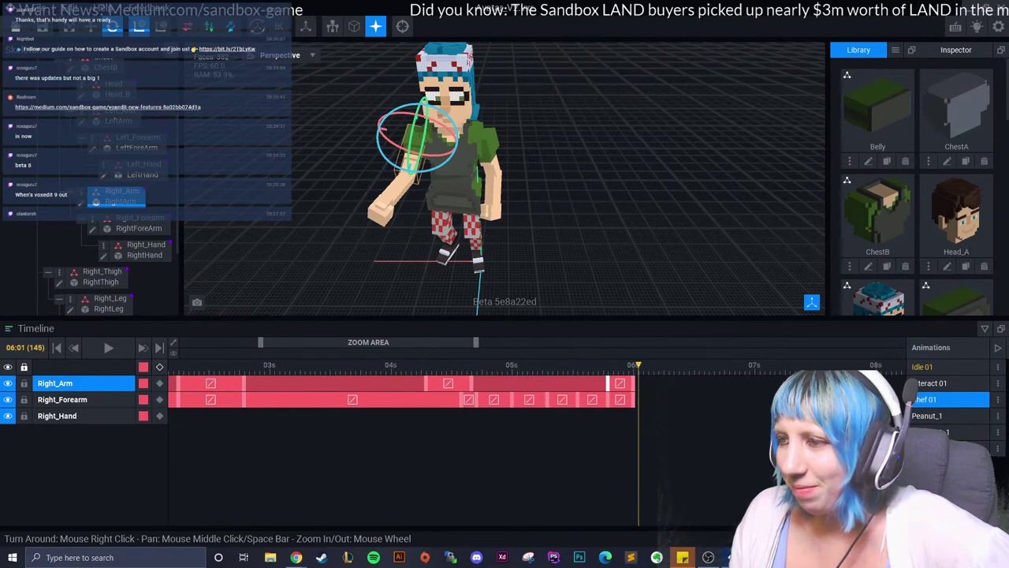
pyautogui.scroll(2, 504, 178)
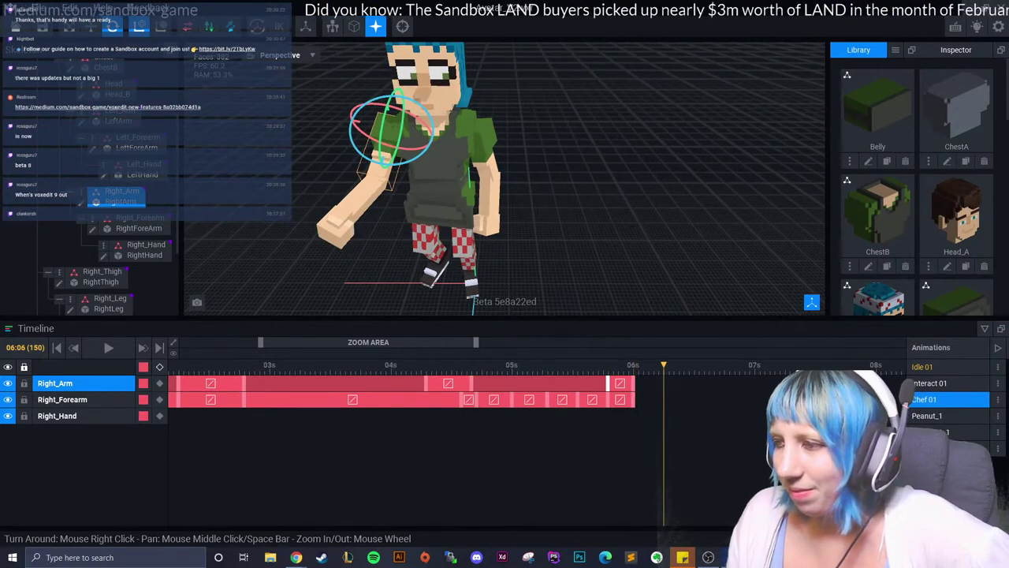
pyautogui.moveTo(392, 127); pyautogui.dragTo(394, 173)
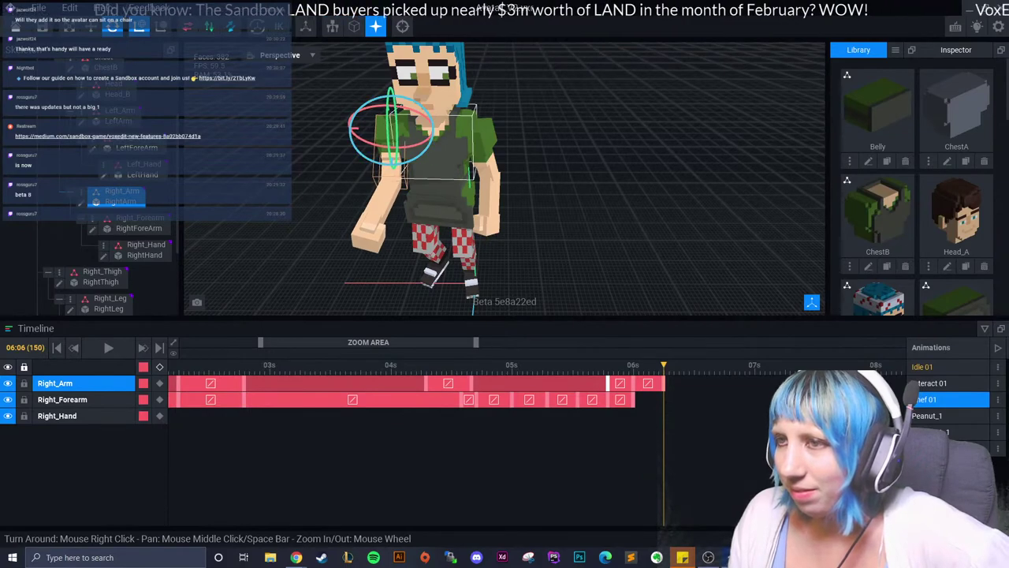
pyautogui.click(378, 197)
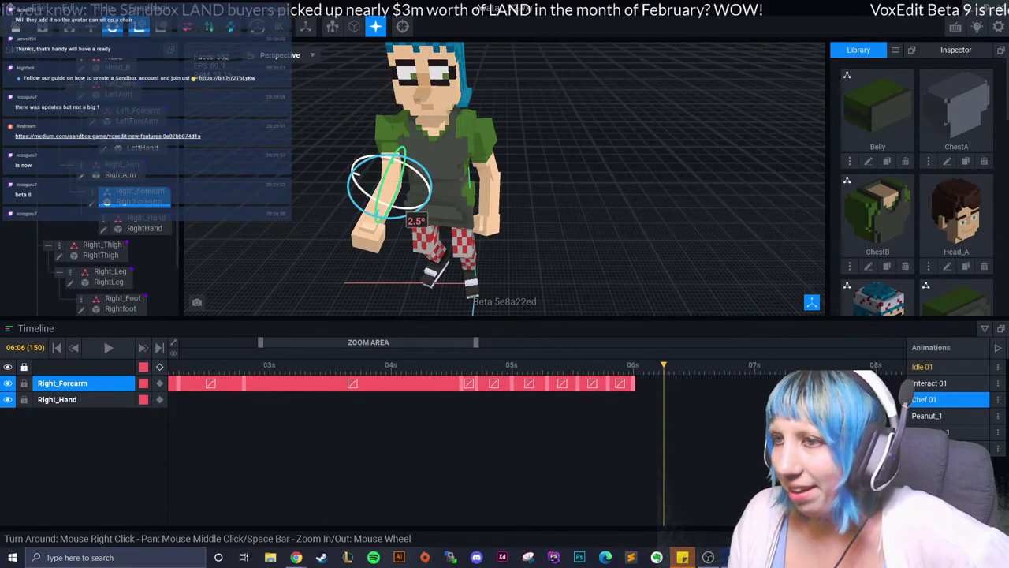
# Bend the right forearm, undo and redo it, keying the forearm at 06:06.
pyautogui.moveTo(394, 201); pyautogui.dragTo(416, 215)
pyautogui.scroll(2, 394, 237)
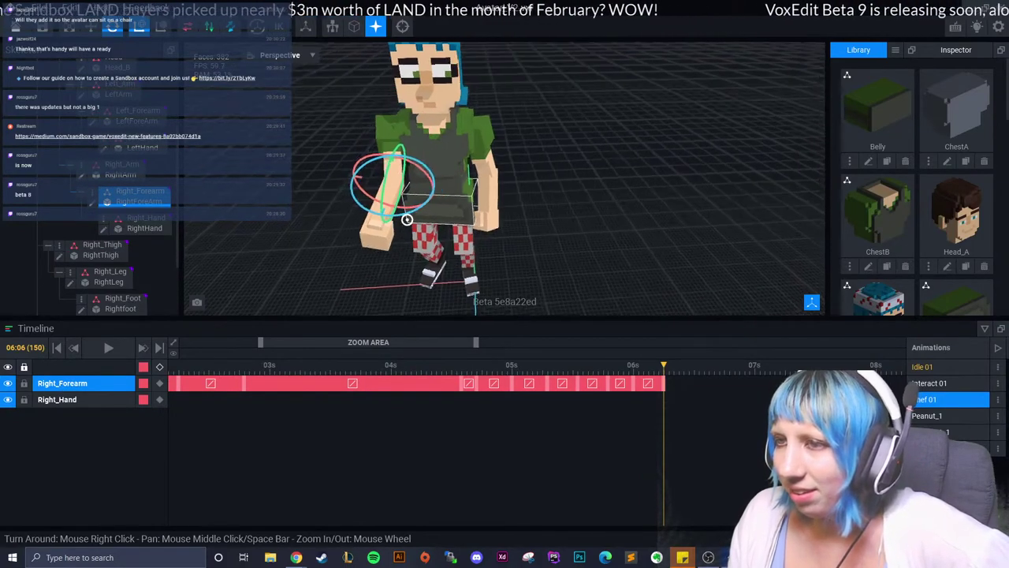
pyautogui.scroll(2, 394, 237)
pyautogui.hotkey('ctrl', 'z')
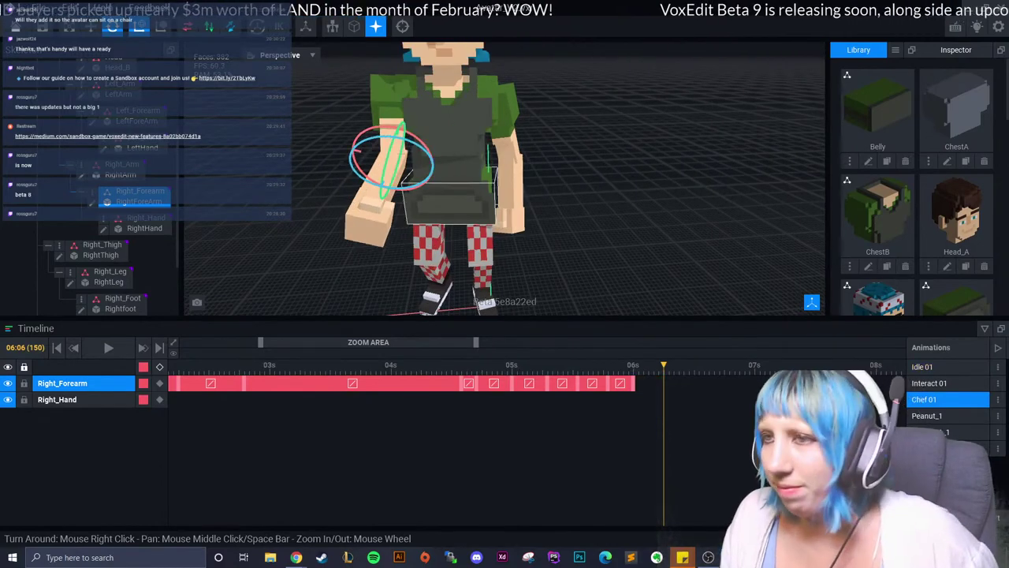
pyautogui.moveTo(441, 225)
pyautogui.mouseDown(button='right')
pyautogui.moveTo(407, 175)
pyautogui.moveTo(426, 181)
pyautogui.moveTo(402, 185)
pyautogui.mouseUp(button='right')
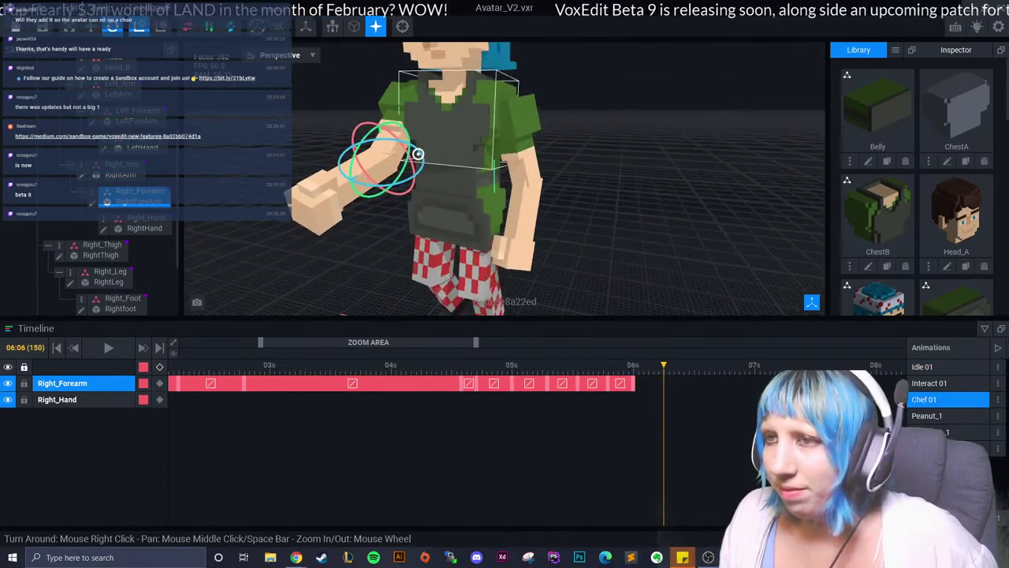
pyautogui.moveTo(402, 186); pyautogui.dragTo(432, 195)
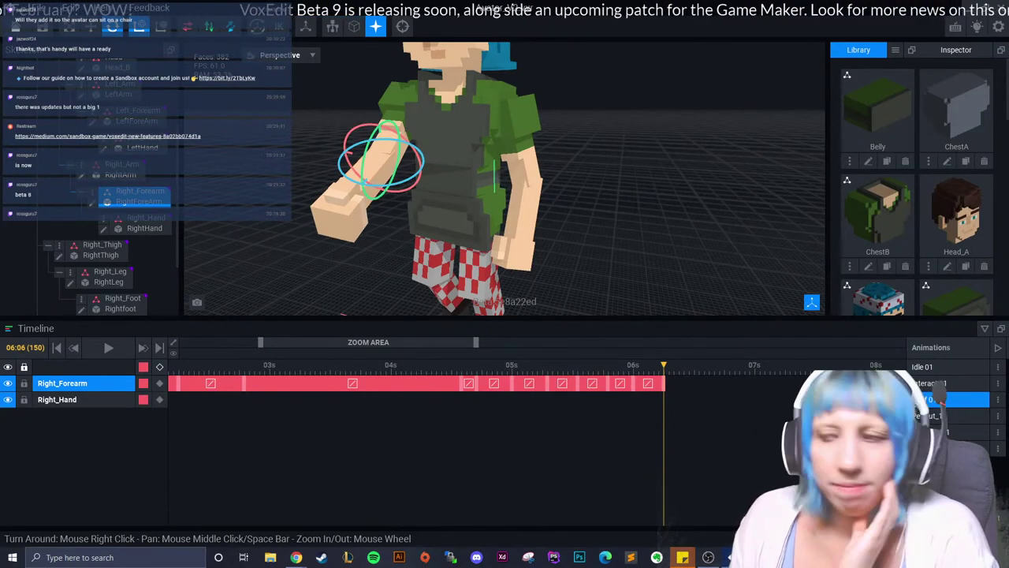
# Play Chef 01 from frame 74, stop it, and move the playhead to about 4 s.
pyautogui.moveTo(664, 365); pyautogui.dragTo(275, 365)
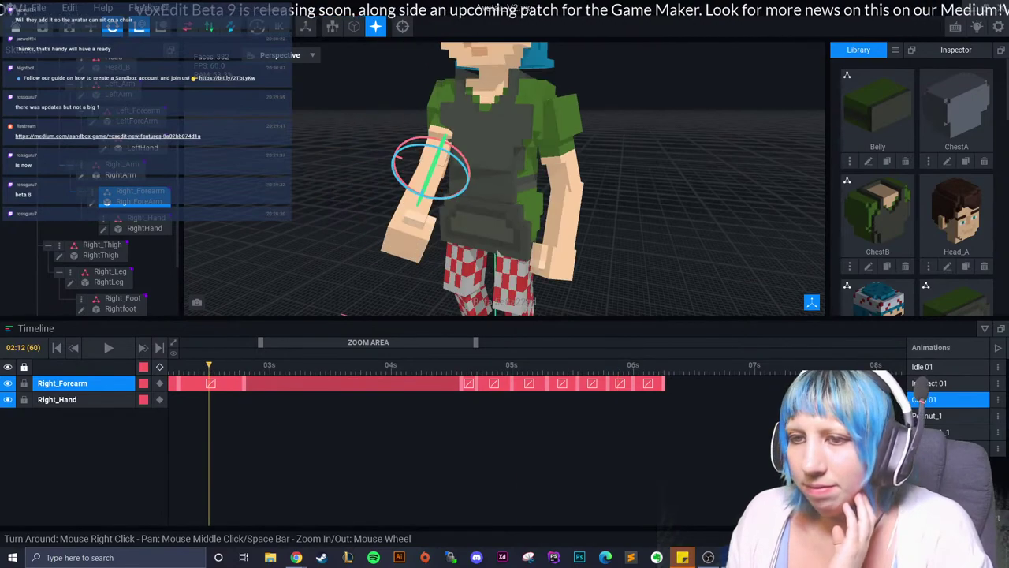
pyautogui.click(108, 348)
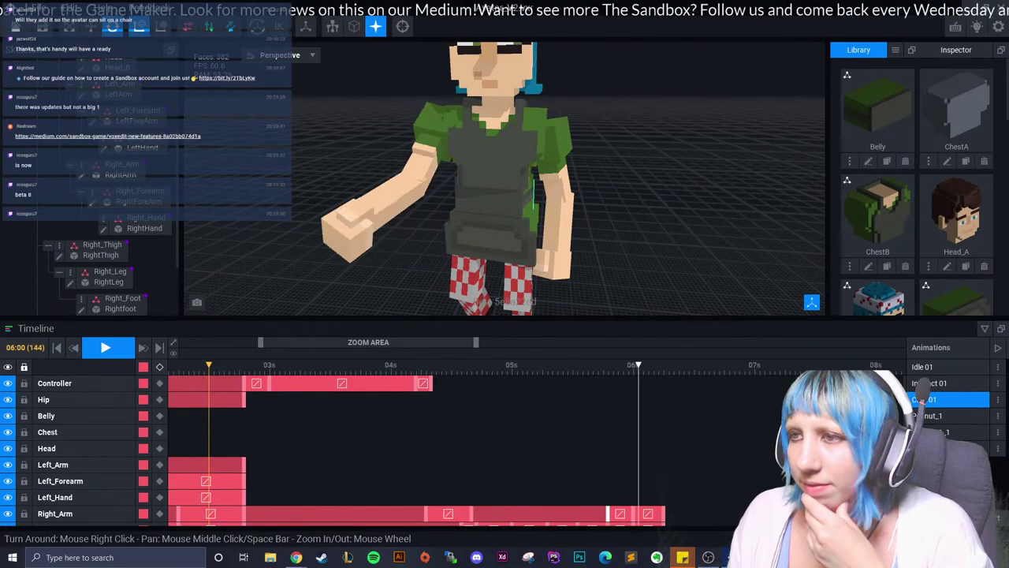
pyautogui.click(105, 347)
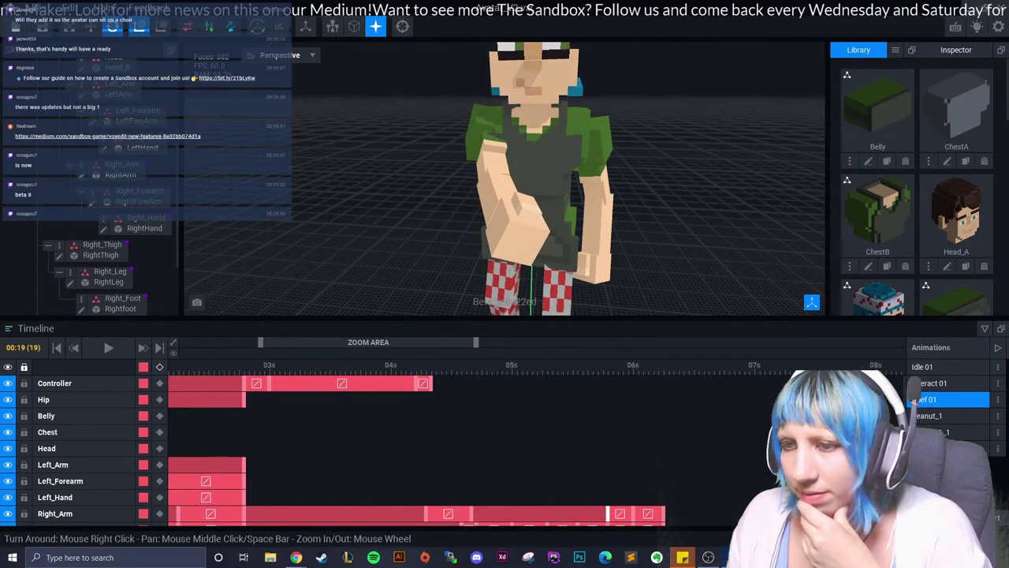
pyautogui.moveTo(325, 365); pyautogui.dragTo(664, 365)
pyautogui.click(432, 181)
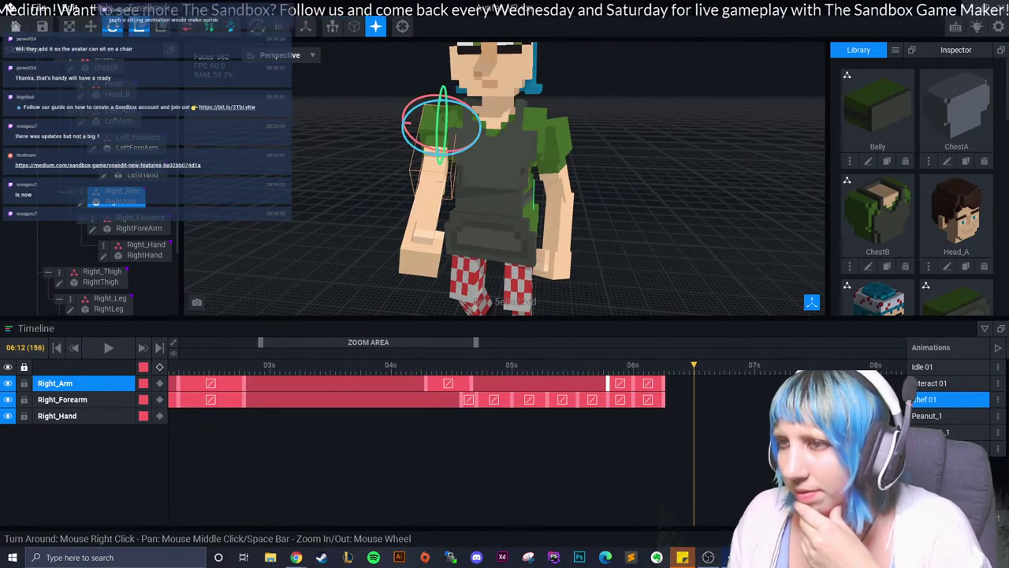
# Select the right forearm and rotate it downward, keying it at the playhead.
pyautogui.click(425, 237)
pyautogui.scroll(3, 426, 237)
pyautogui.moveTo(473, 197); pyautogui.dragTo(410, 198, button='right')
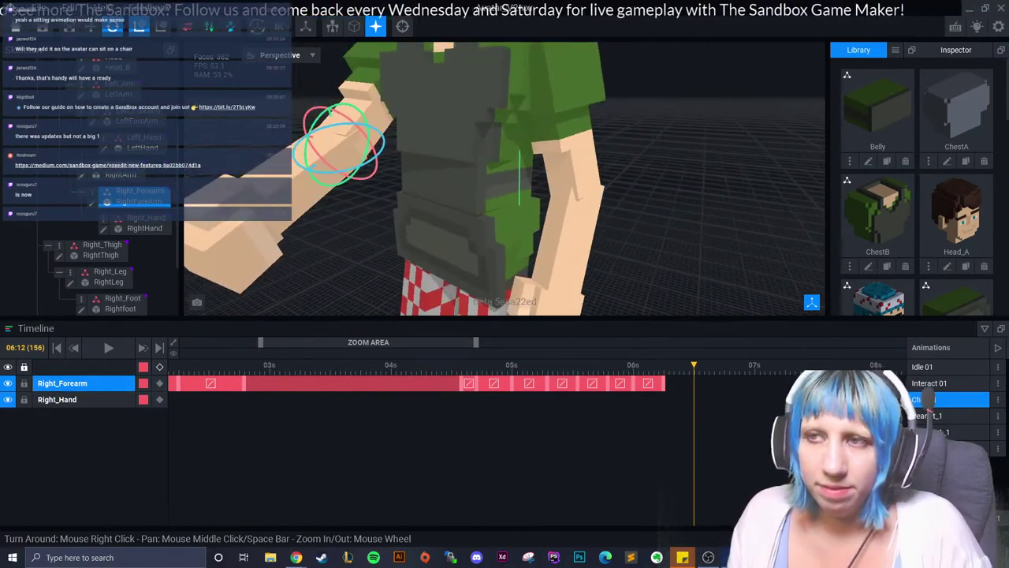
pyautogui.moveTo(339, 166)
pyautogui.mouseDown()
pyautogui.moveTo(347, 157)
pyautogui.moveTo(351, 181)
pyautogui.mouseUp()
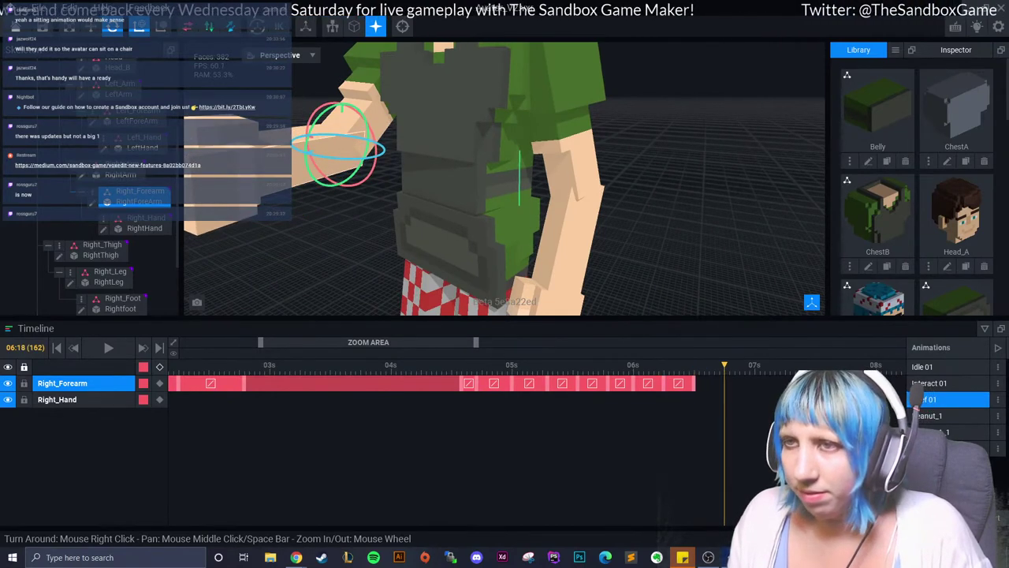
pyautogui.moveTo(343, 126)
pyautogui.mouseDown()
pyautogui.moveTo(326, 165)
pyautogui.moveTo(325, 152)
pyautogui.mouseUp()
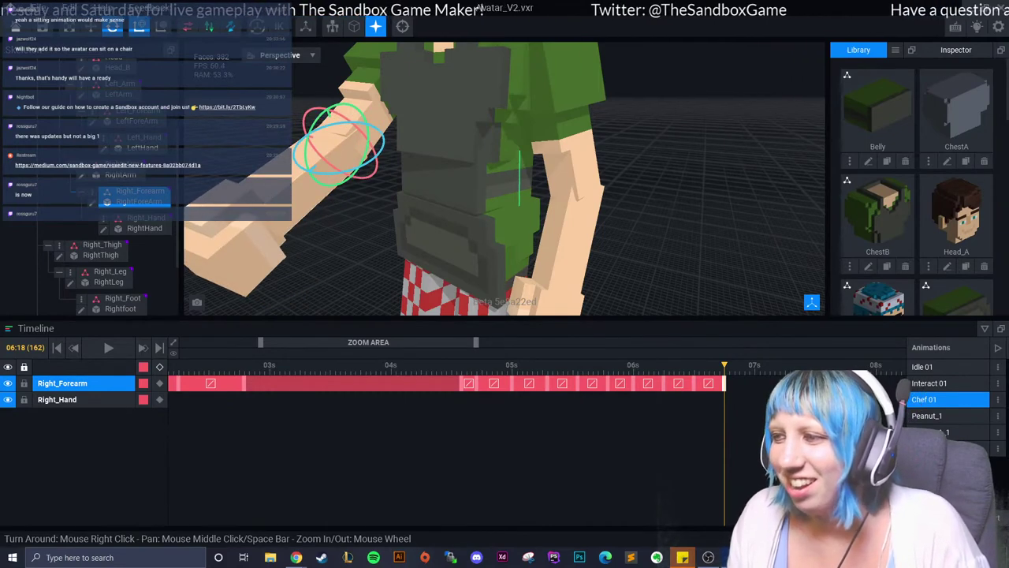
# Step forward, frame the forearm, and key further downward bends, extending its track to 06:20.
pyautogui.press('Right')
pyautogui.press('Right')
pyautogui.press('Right')
pyautogui.press('Right')
pyautogui.press('Right')
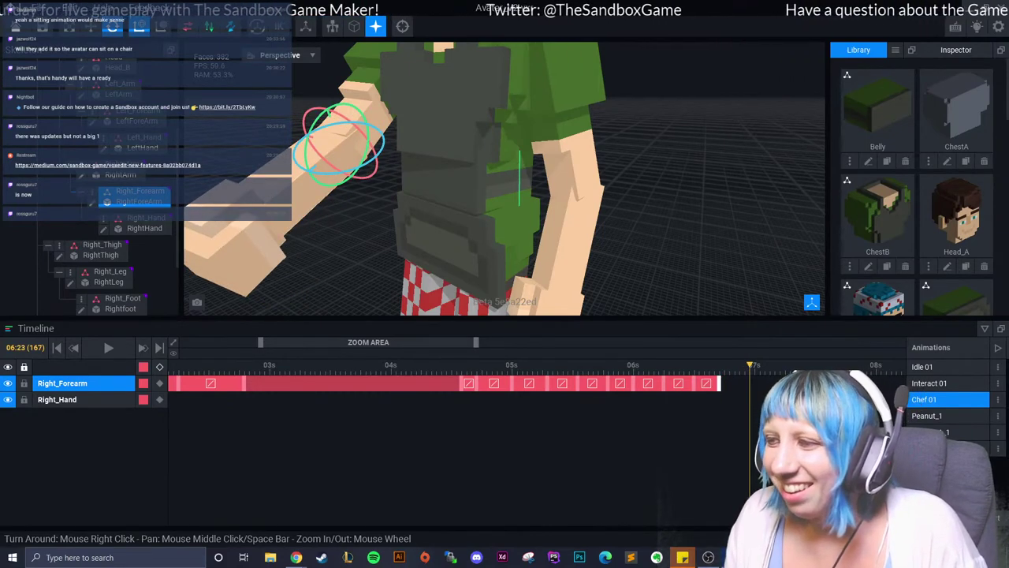
pyautogui.press('f')
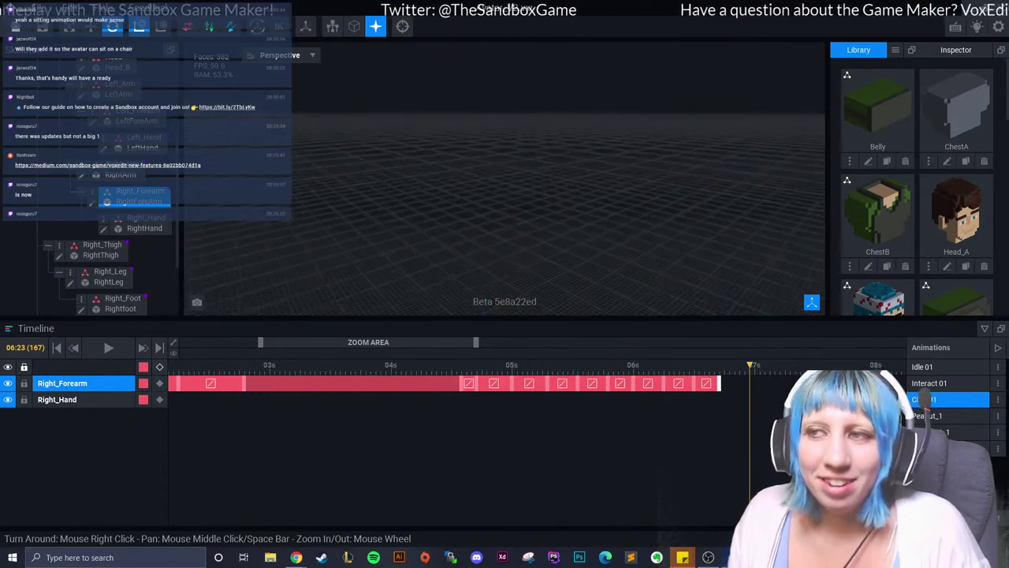
pyautogui.press('f')
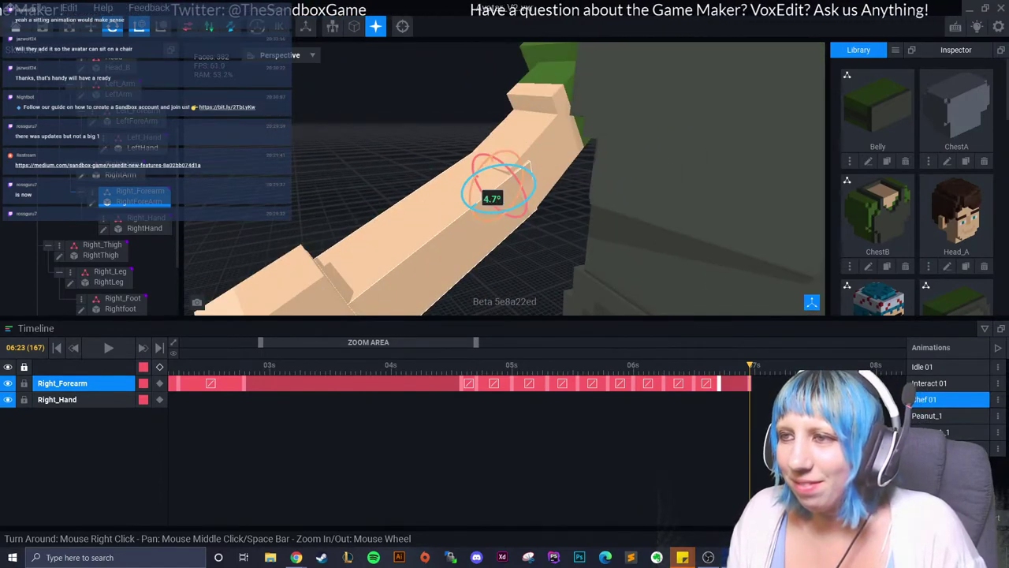
pyautogui.moveTo(478, 194); pyautogui.dragTo(497, 186)
pyautogui.moveTo(751, 366)
pyautogui.mouseDown()
pyautogui.moveTo(663, 365)
pyautogui.moveTo(719, 365)
pyautogui.moveTo(713, 383)
pyautogui.moveTo(733, 384)
pyautogui.moveTo(694, 365)
pyautogui.moveTo(739, 366)
pyautogui.mouseUp()
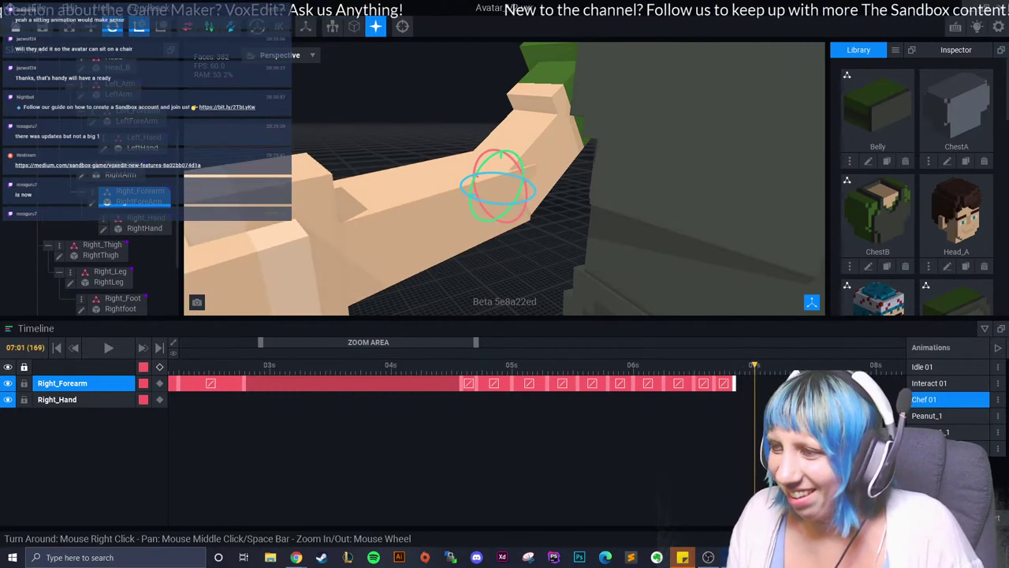
pyautogui.moveTo(739, 365); pyautogui.dragTo(734, 365)
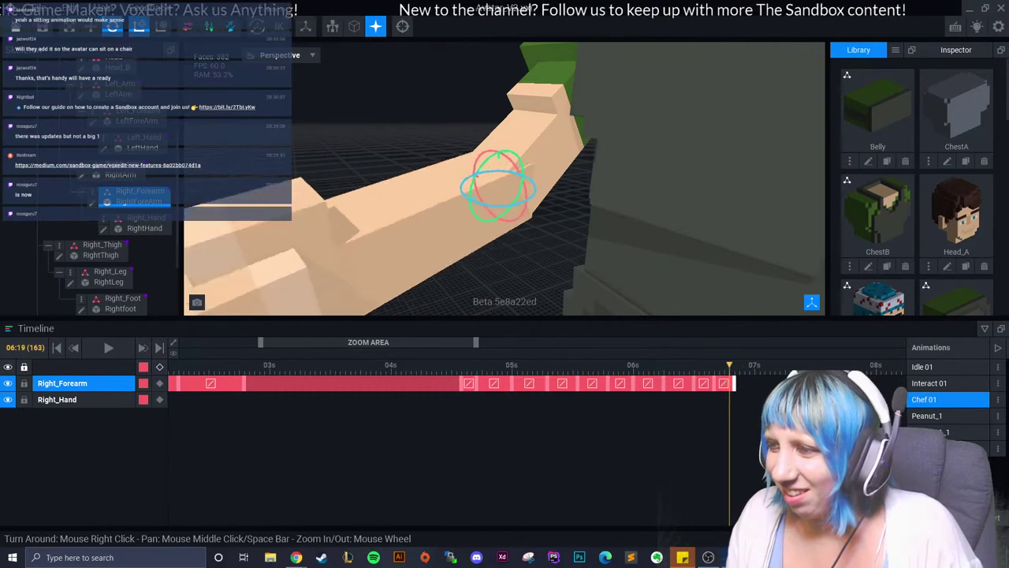
pyautogui.moveTo(473, 183); pyautogui.dragTo(512, 169)
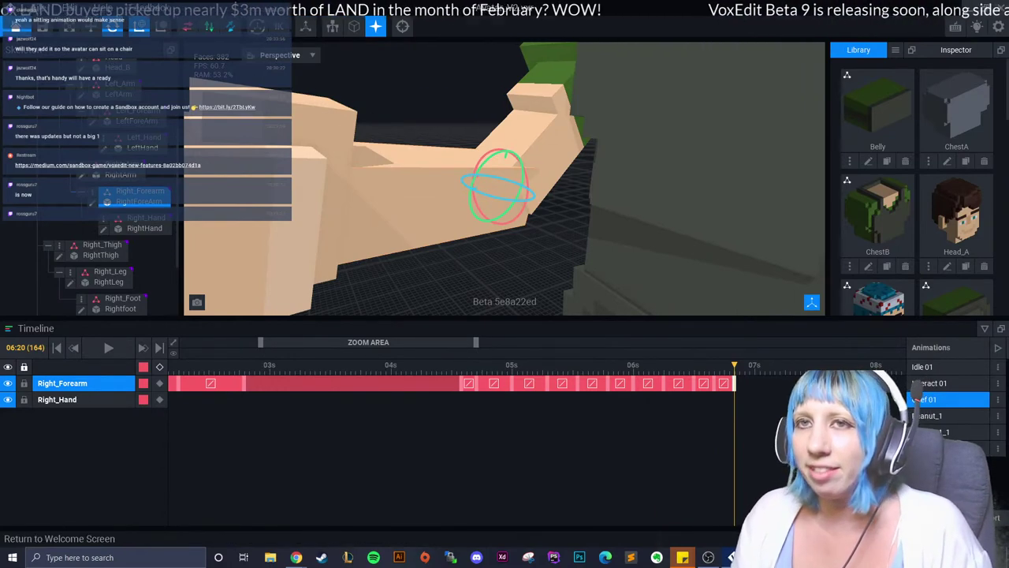
# Close the avatar project, open the Untitled.vxr bar scene, then close it, answering both save prompts.
pyautogui.click(16, 32)
pyautogui.click(406, 204)
pyautogui.click(489, 213)
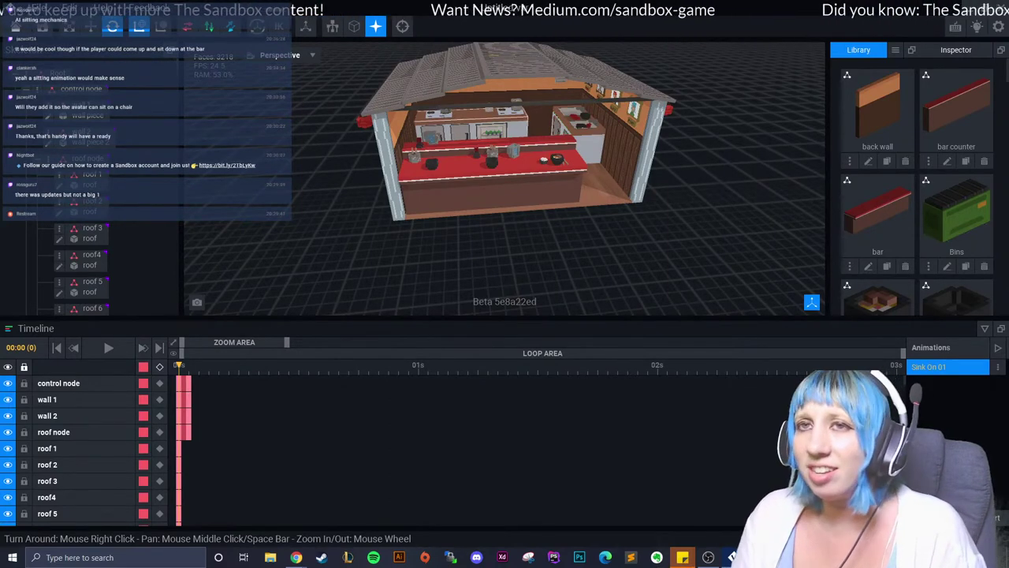
pyautogui.hotkey('alt', 'F4')
pyautogui.press('Return')
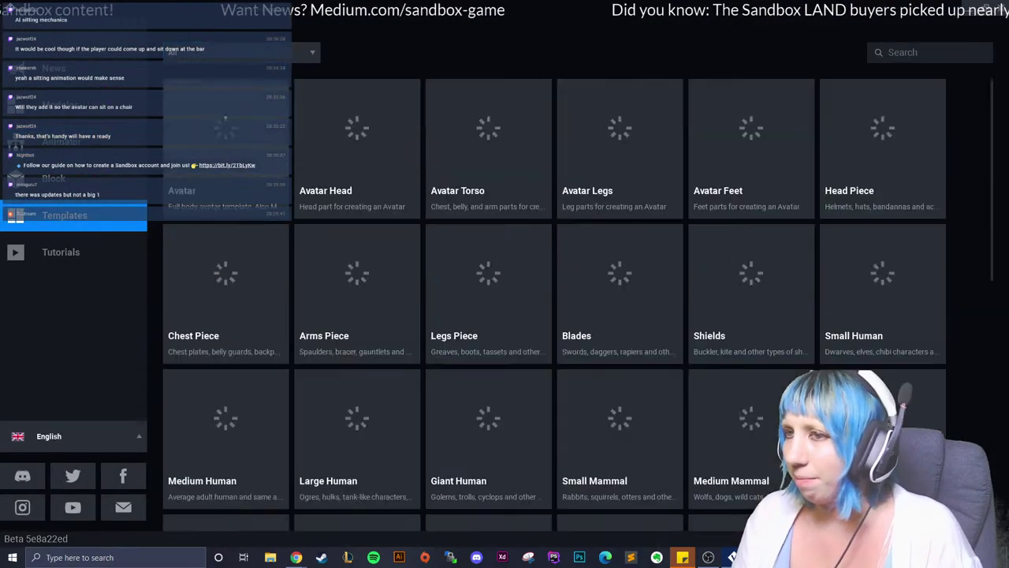
# Scroll through the Templates gallery of Avatar, Blades, Shields and human templates.
pyautogui.scroll(-5, 552, 299)
pyautogui.scroll(-4, 552, 299)
pyautogui.scroll(-1, 623, 355)
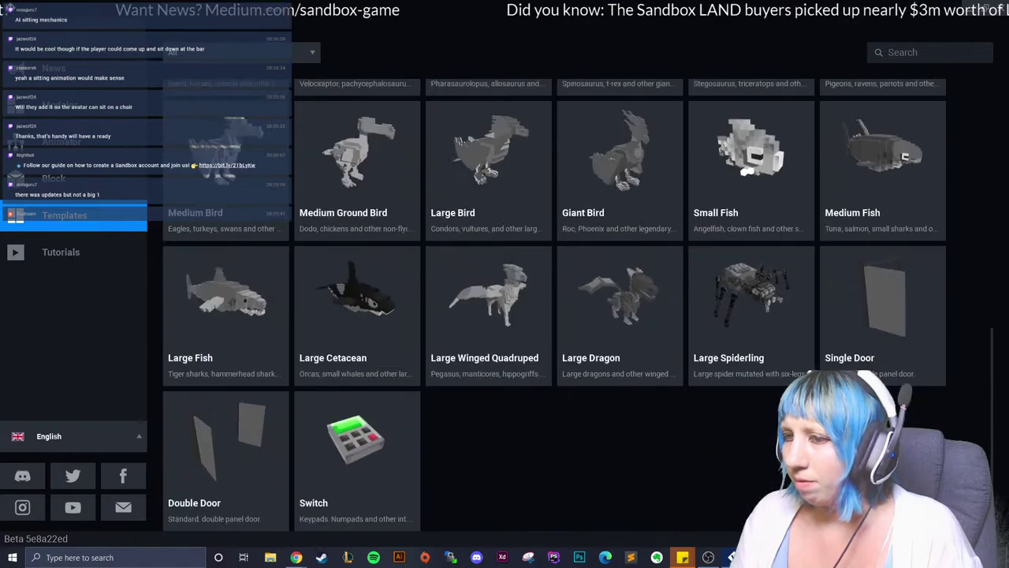
pyautogui.scroll(2, 489, 426)
pyautogui.scroll(2, 489, 426)
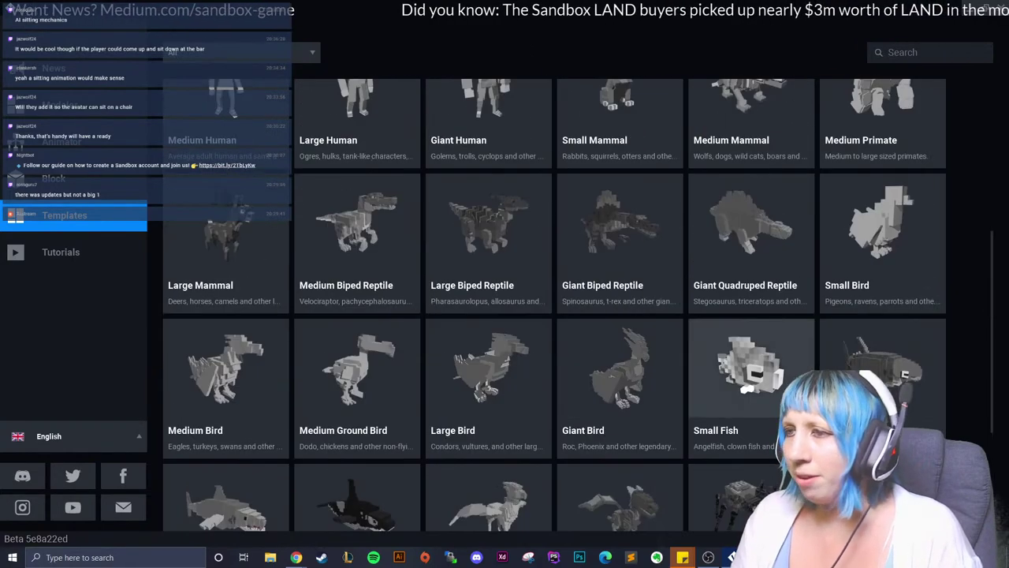
pyautogui.scroll(-2, 489, 426)
pyautogui.scroll(12, 489, 426)
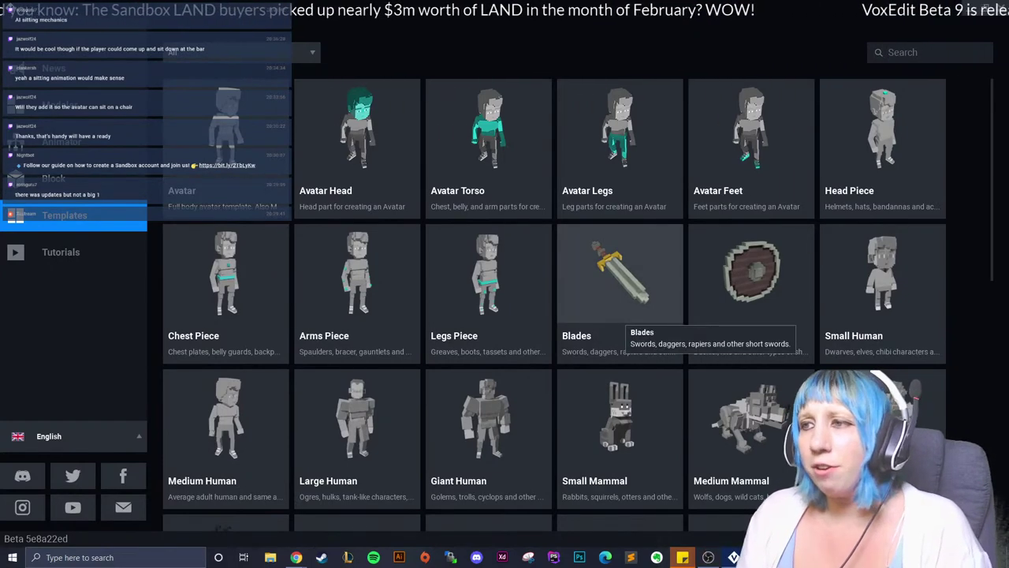
# Cancel the new-template save dialog, go Home, and open Avatar_V2.vxr.
pyautogui.click(619, 283)
pyautogui.press('Escape')
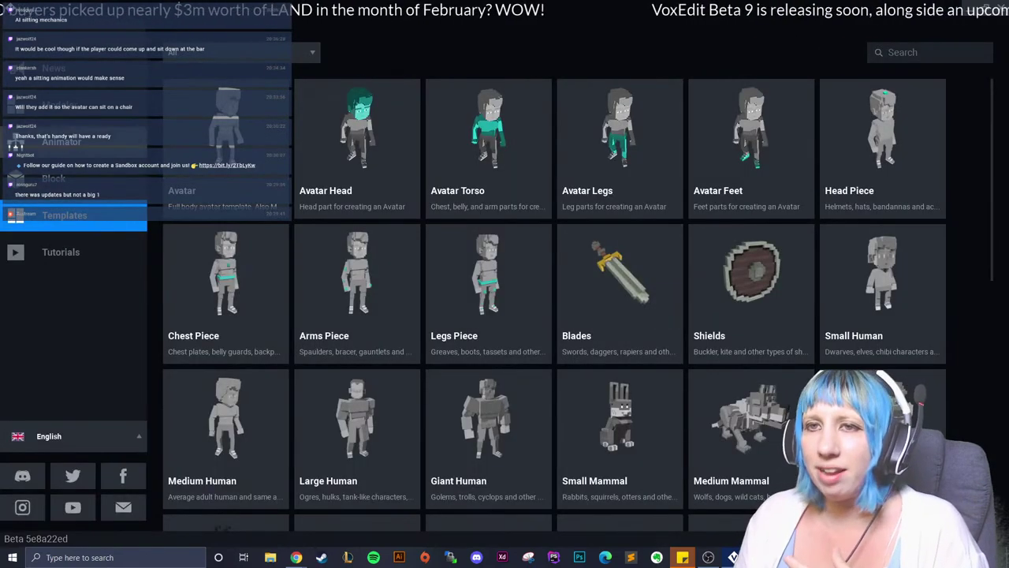
pyautogui.click(63, 142)
pyautogui.click(357, 212)
pyautogui.scroll(2, 489, 158)
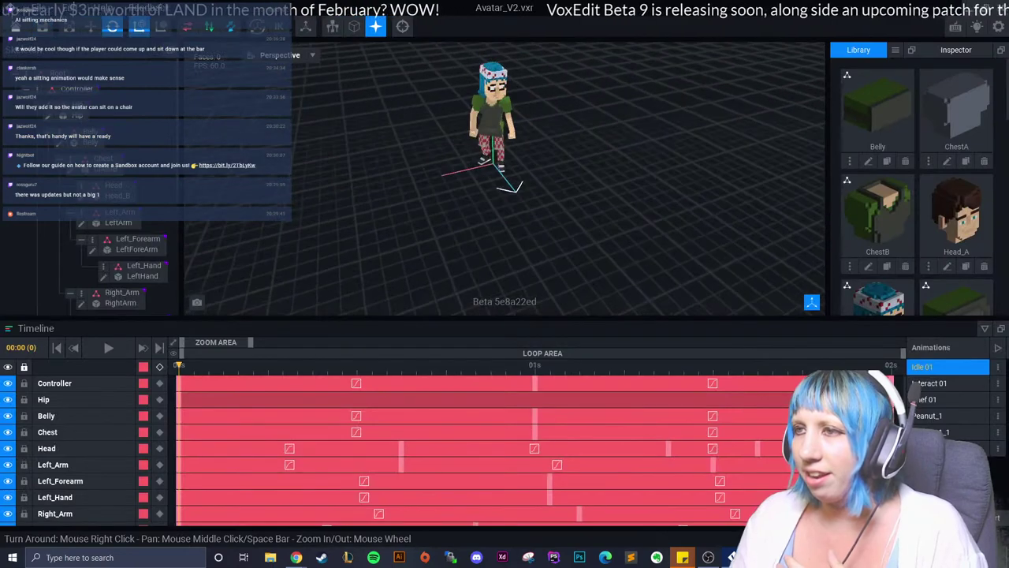
pyautogui.scroll(3, 489, 158)
pyautogui.scroll(3, 489, 158)
pyautogui.moveTo(489, 187); pyautogui.dragTo(464, 187, button='right')
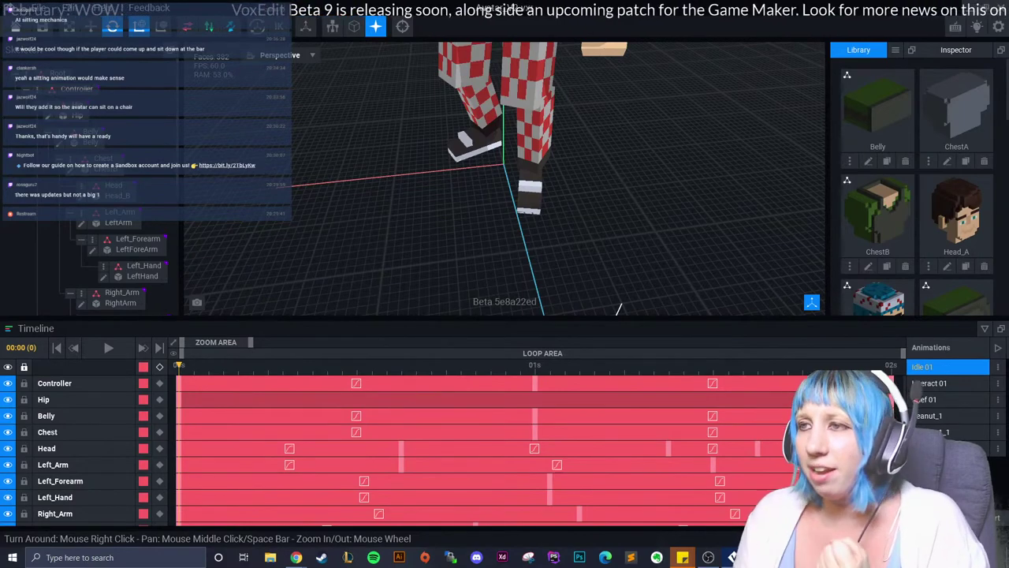
pyautogui.scroll(3, 619, 307)
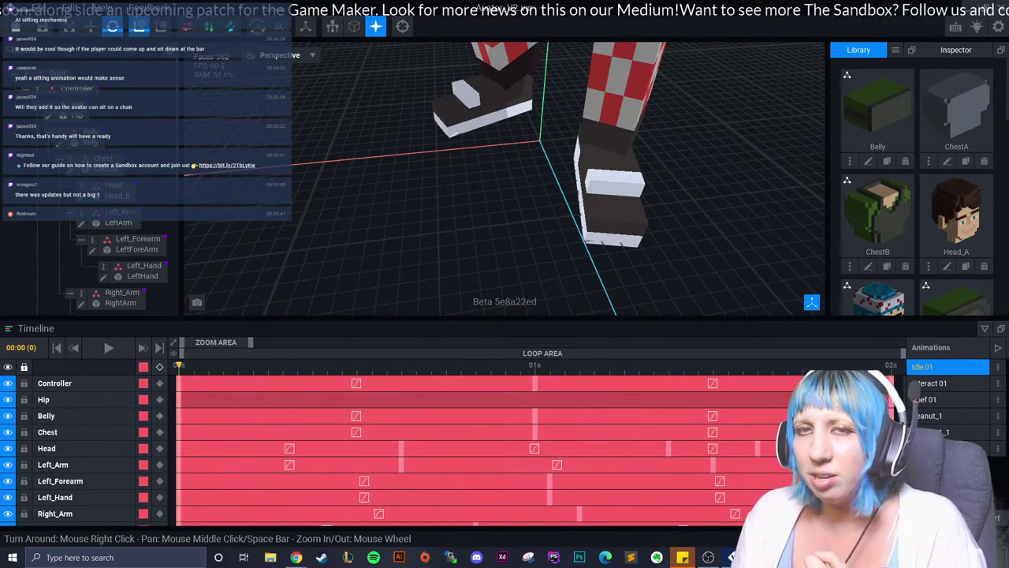
pyautogui.scroll(-3, 504, 178)
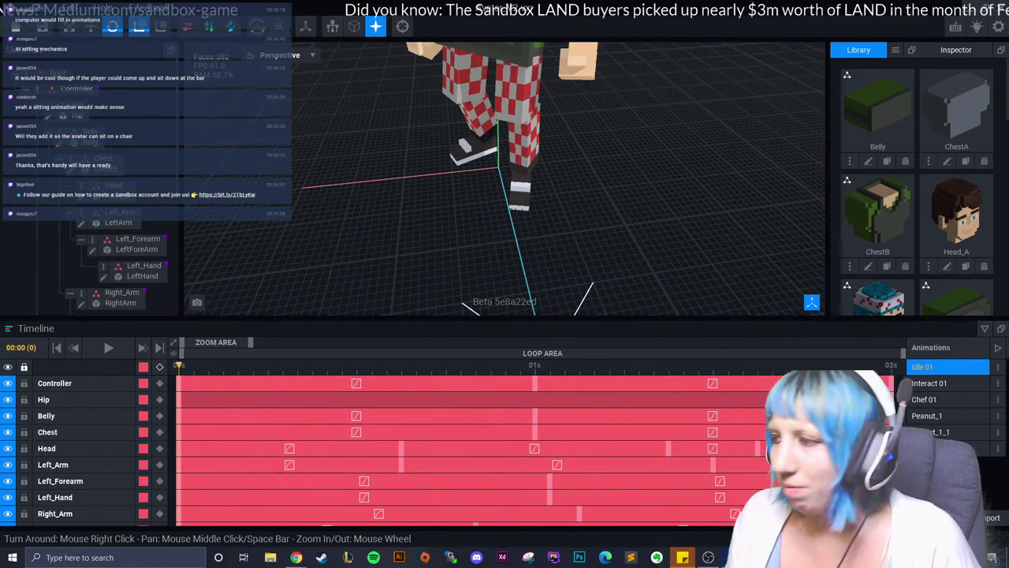
# In Chef 01, rotate the Right_Forearm bone down to key a pose at 07:00.
pyautogui.click(946, 399)
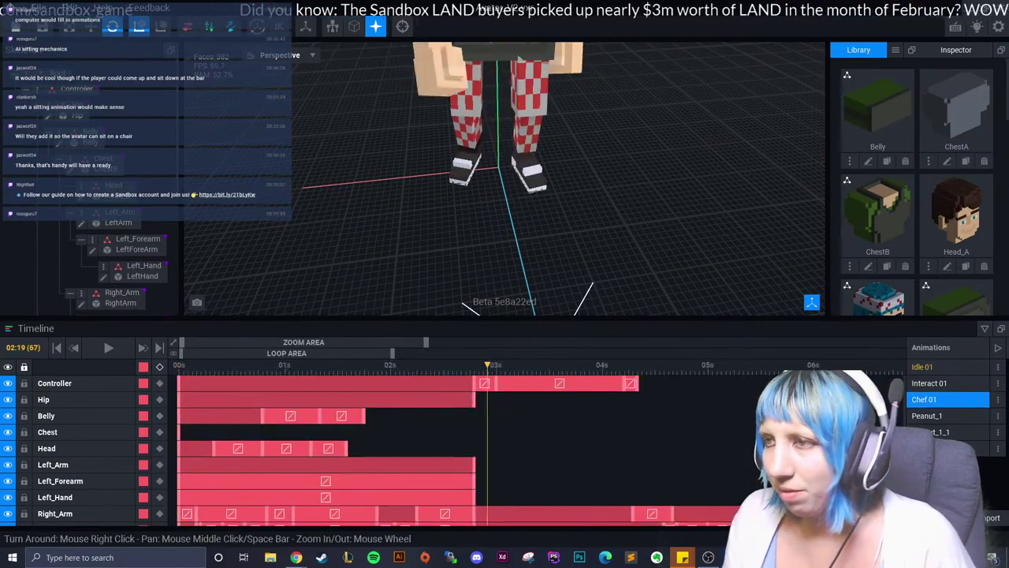
pyautogui.click(422, 67)
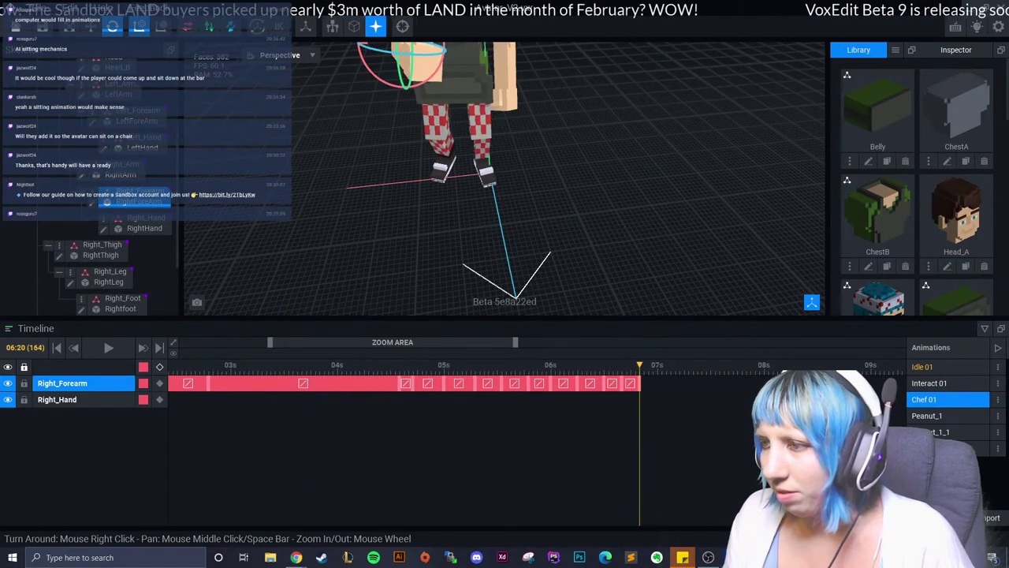
pyautogui.scroll(2, 505, 178)
pyautogui.scroll(2, 505, 177)
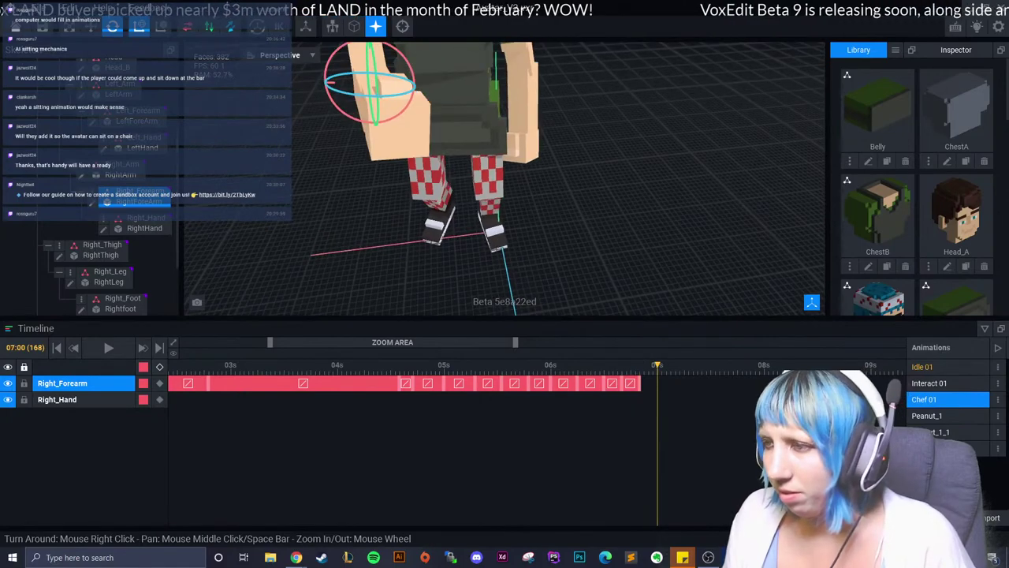
pyautogui.moveTo(579, 255)
pyautogui.mouseDown(button='right')
pyautogui.moveTo(473, 210)
pyautogui.moveTo(430, 119)
pyautogui.mouseUp(button='right')
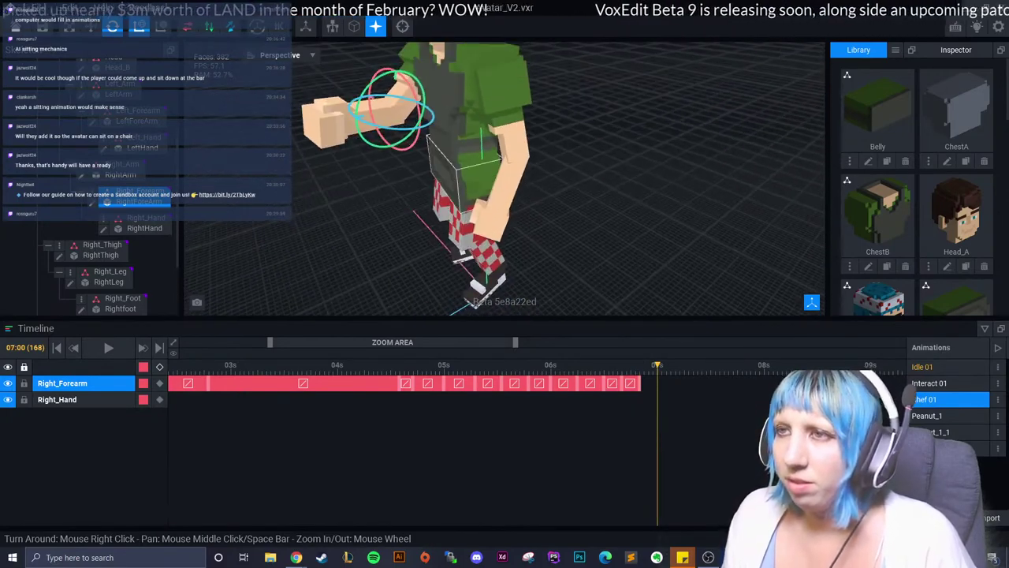
pyautogui.moveTo(430, 118); pyautogui.dragTo(471, 302)
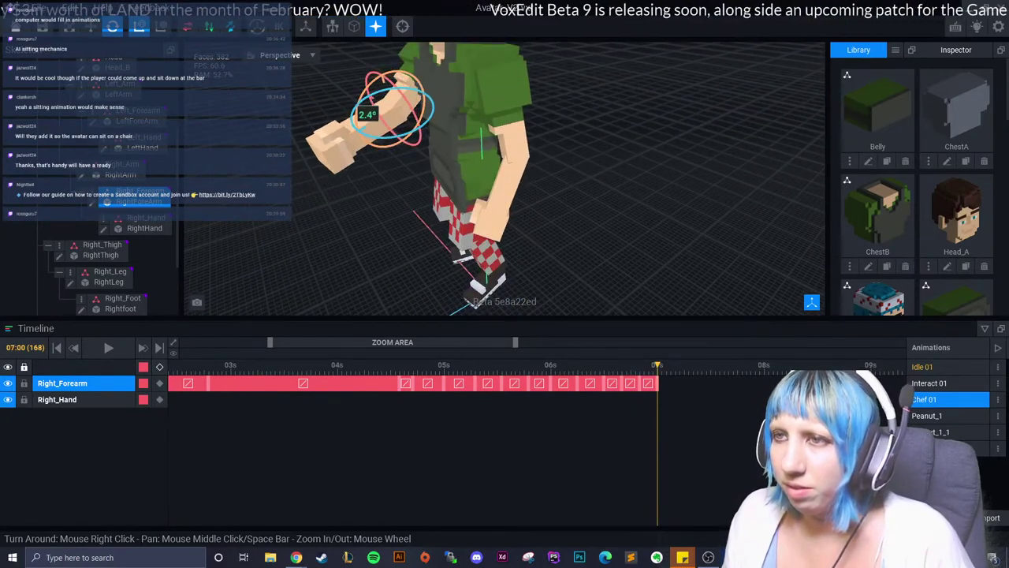
pyautogui.moveTo(425, 118); pyautogui.dragTo(351, 122)
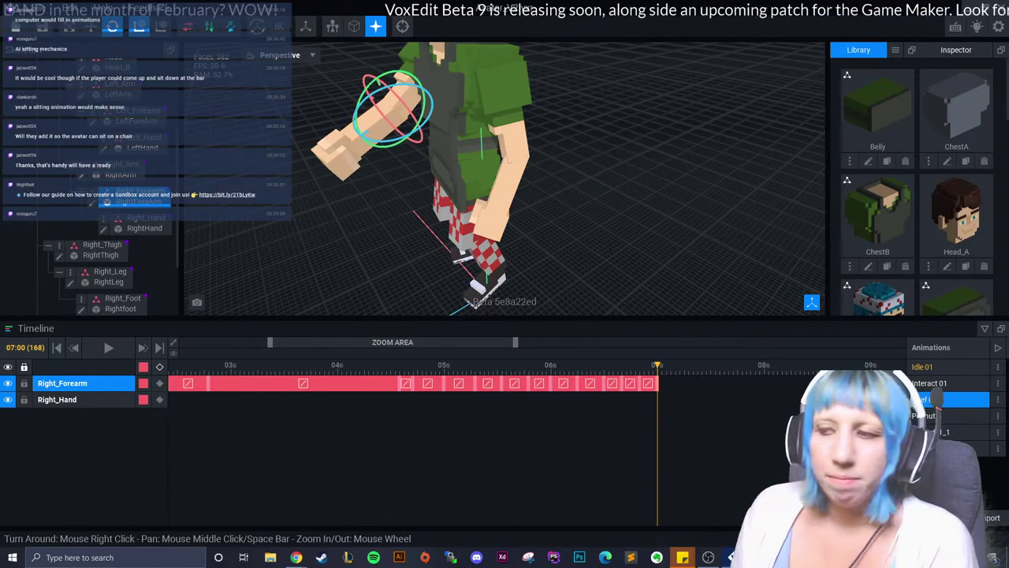
# Key a second Right_Forearm rotation at 07:05.
pyautogui.press('Left')
pyautogui.press('Left')
pyautogui.press('Left')
pyautogui.press('Right')
pyautogui.press('Right')
pyautogui.press('Right')
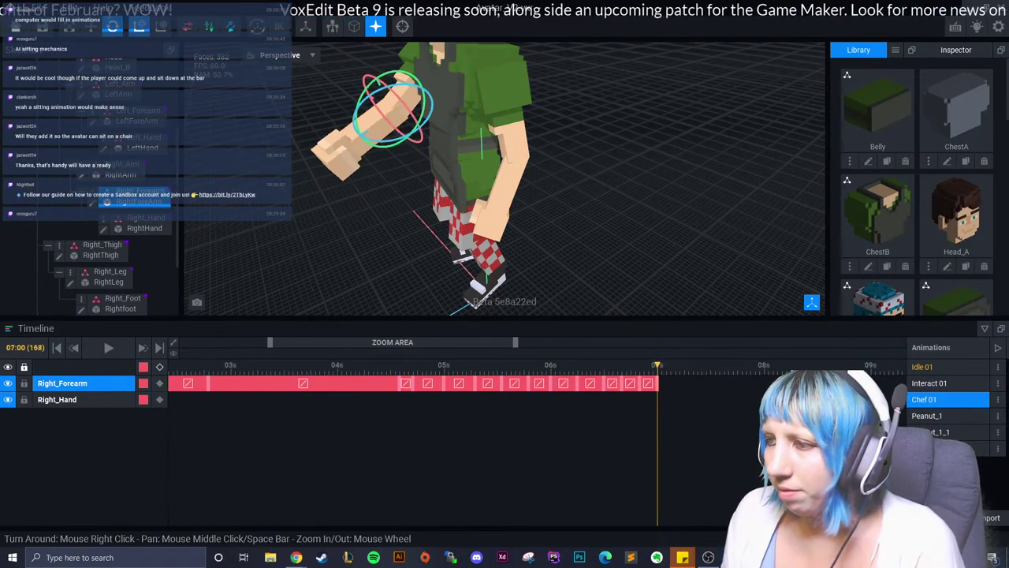
pyautogui.press('Right')
pyautogui.press('Right')
pyautogui.press('Right')
pyautogui.press('Right')
pyautogui.press('Right')
pyautogui.press('Left')
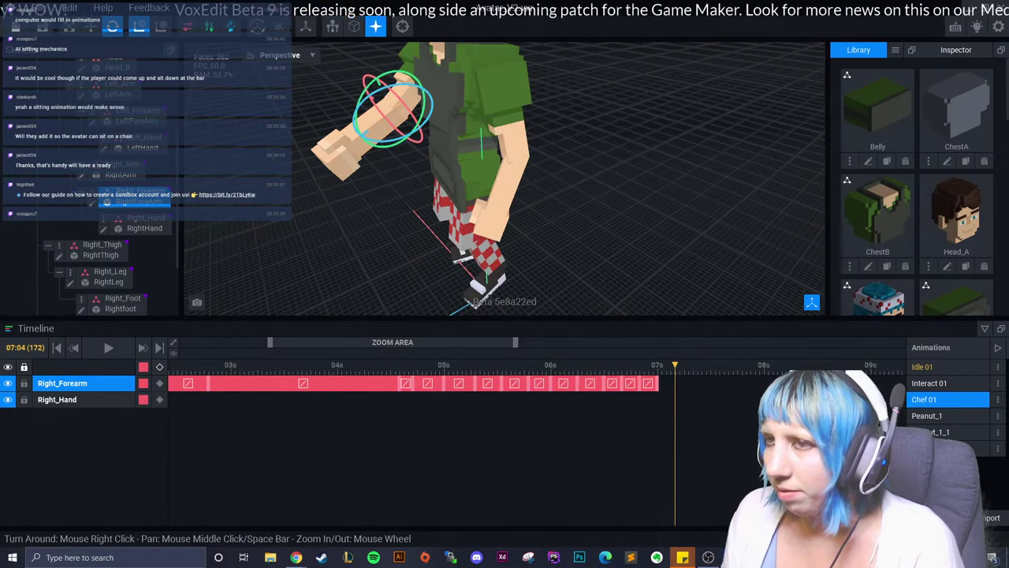
pyautogui.moveTo(552, 197); pyautogui.dragTo(631, 197, button='right')
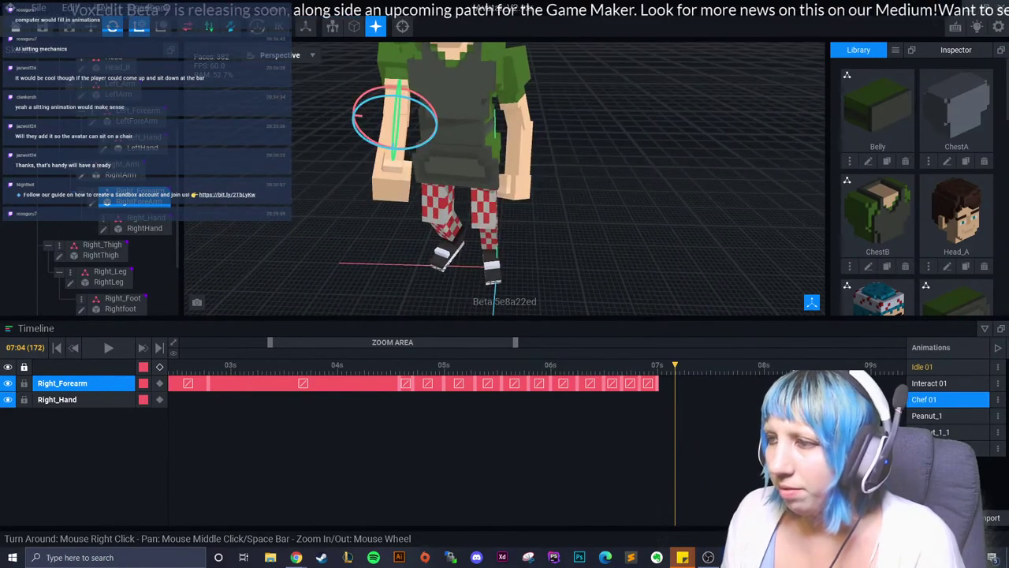
pyautogui.press('Right')
pyautogui.moveTo(552, 197); pyautogui.dragTo(477, 204, button='right')
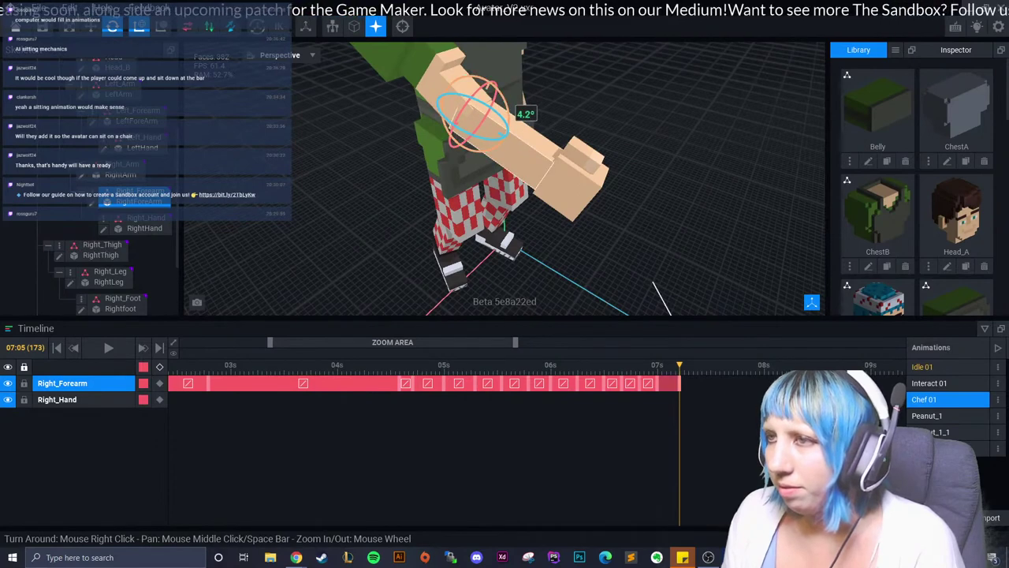
pyautogui.moveTo(504, 111); pyautogui.dragTo(514, 120)
pyautogui.press('Right')
pyautogui.press('Right')
pyautogui.press('Right')
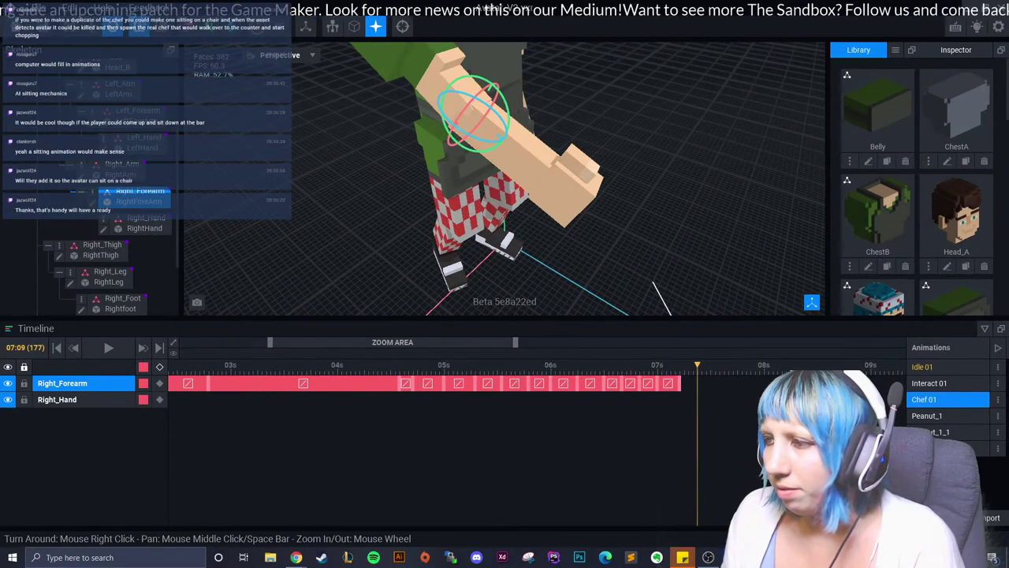
pyautogui.press('Right')
pyautogui.press('Right')
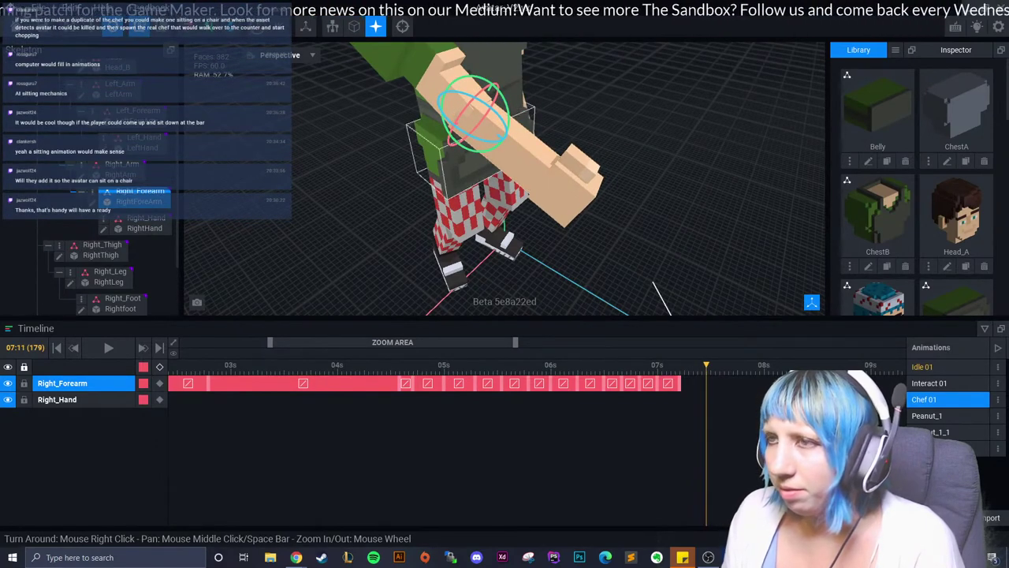
# Rotate the Right_Arm bone to add a key near 07:05, then scrub back to review.
pyautogui.click(473, 86)
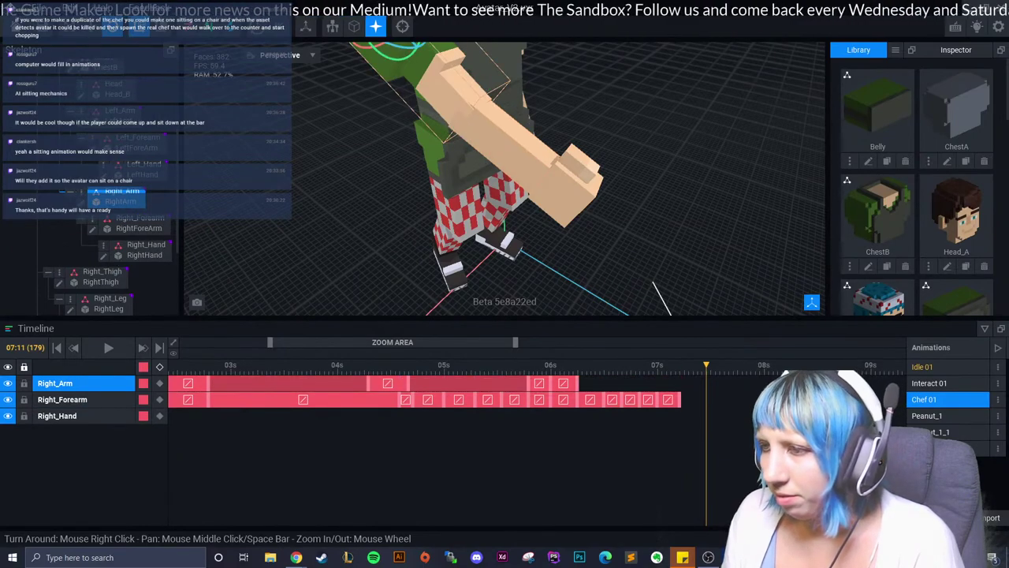
pyautogui.moveTo(552, 198); pyautogui.dragTo(597, 214, button='right')
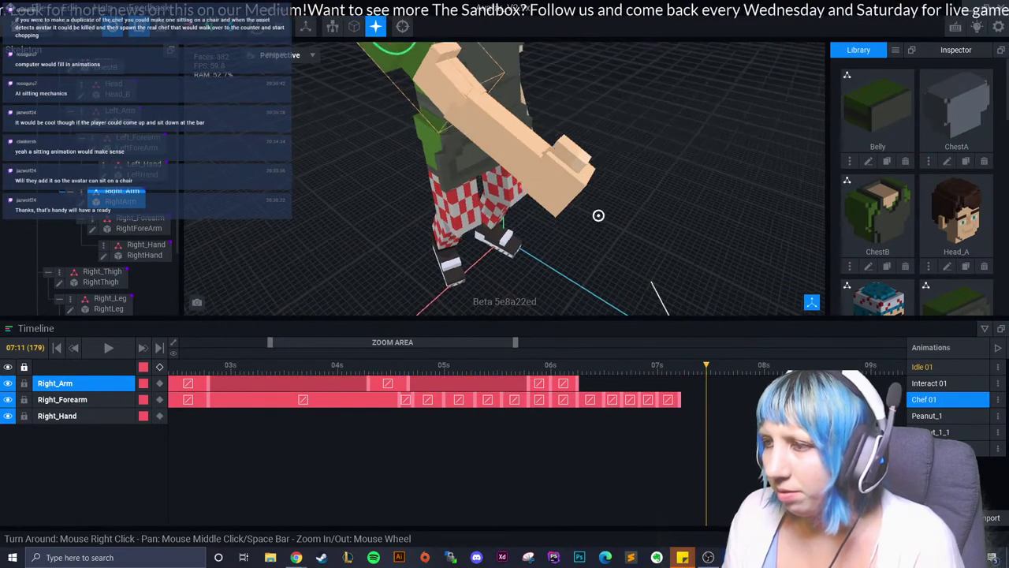
pyautogui.press('Left')
pyautogui.press('Left')
pyautogui.press('Left')
pyautogui.press('Left')
pyautogui.press('Left')
pyautogui.press('Left')
pyautogui.press('Right')
pyautogui.press('Right')
pyautogui.press('Right')
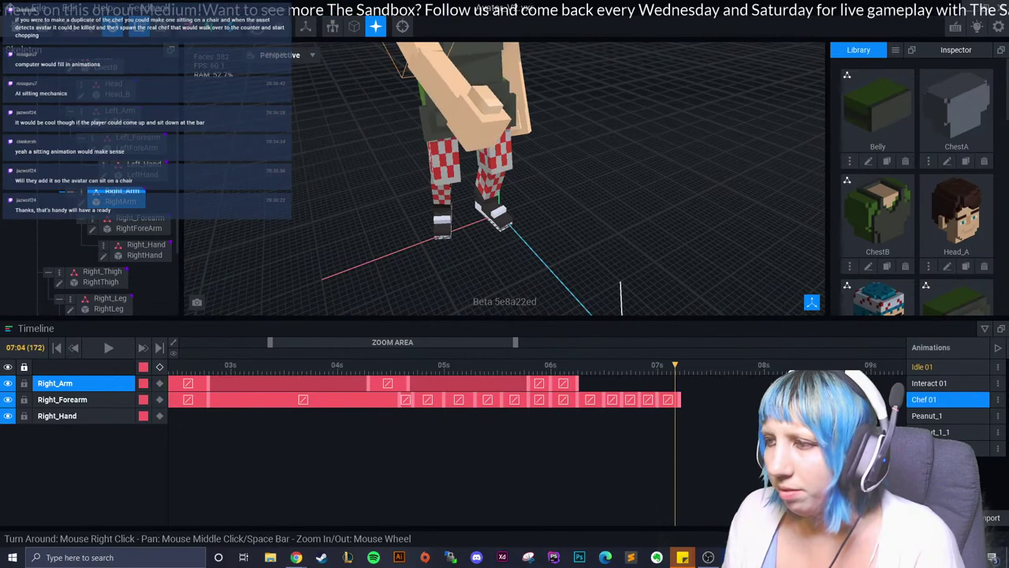
pyautogui.press('Right')
pyautogui.press('Right')
pyautogui.moveTo(597, 214)
pyautogui.mouseDown(button='right')
pyautogui.moveTo(593, 226)
pyautogui.moveTo(592, 212)
pyautogui.mouseUp(button='right')
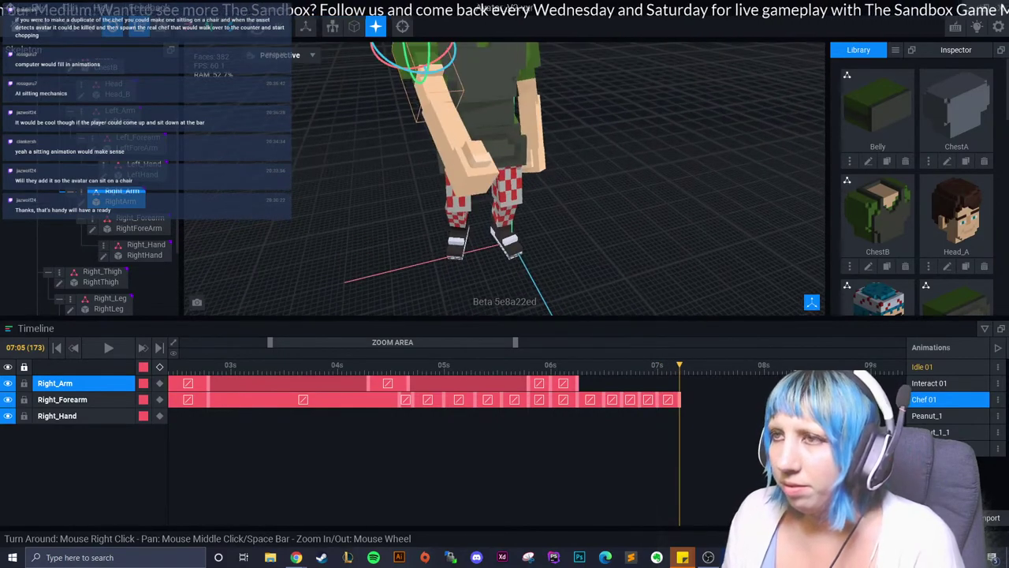
pyautogui.click(62, 399)
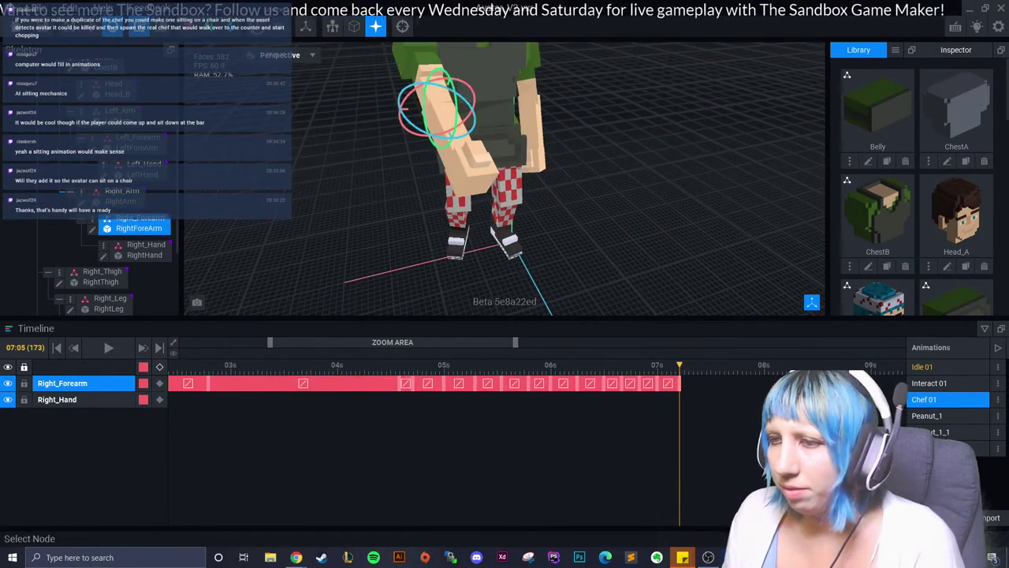
pyautogui.click(426, 67)
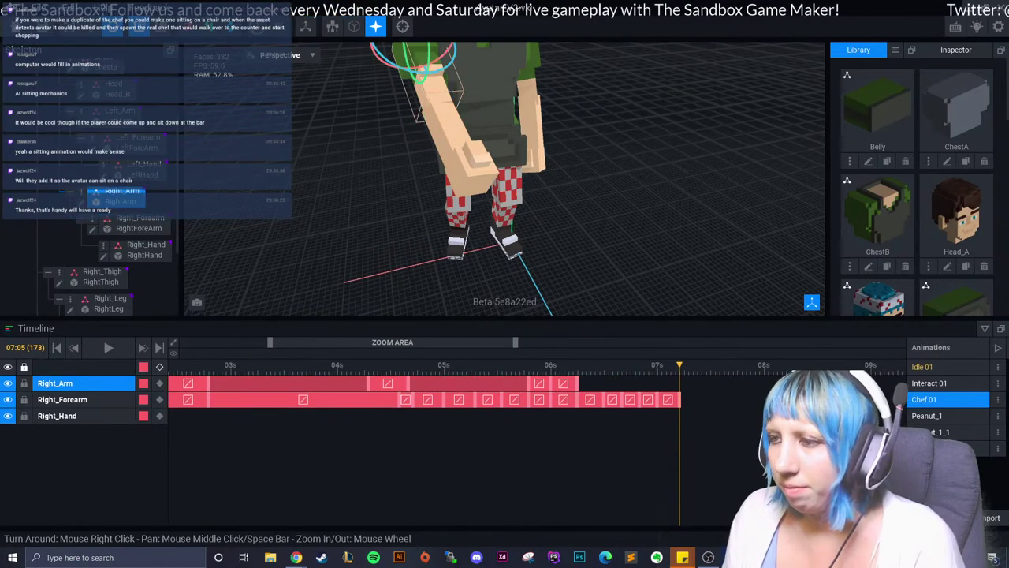
pyautogui.moveTo(592, 221); pyautogui.dragTo(552, 221, button='right')
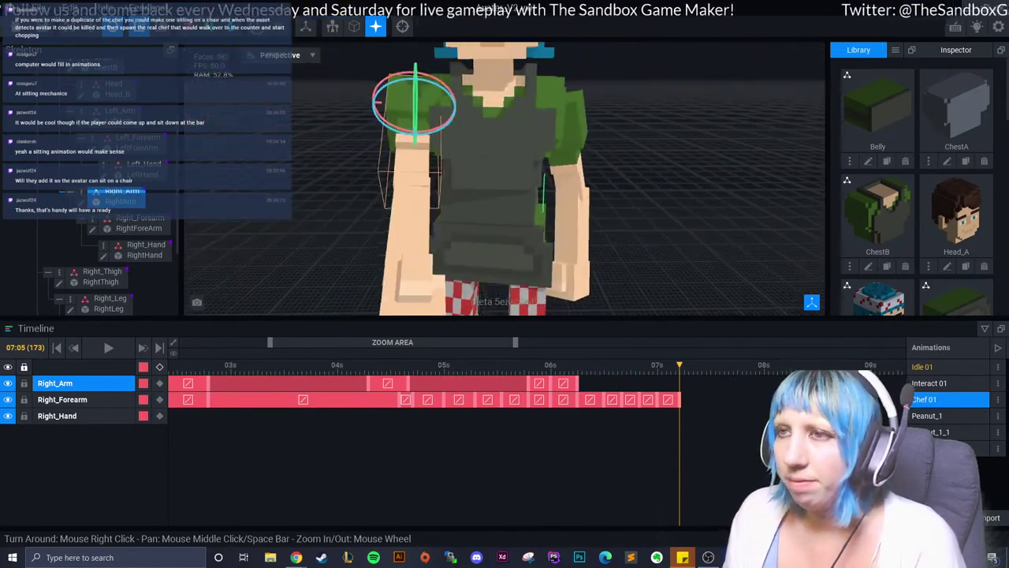
pyautogui.moveTo(379, 101); pyautogui.dragTo(381, 104)
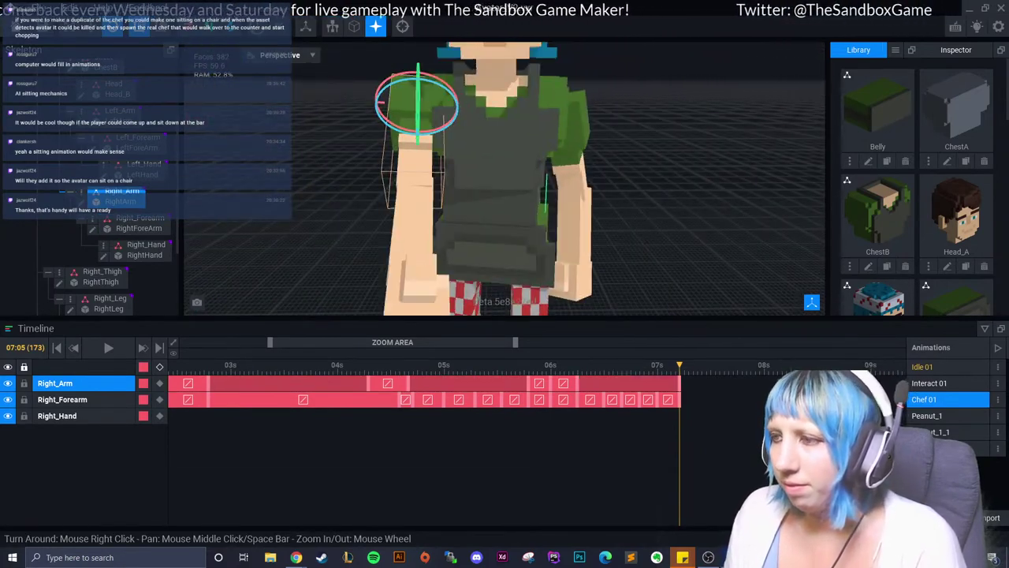
pyautogui.click(702, 365)
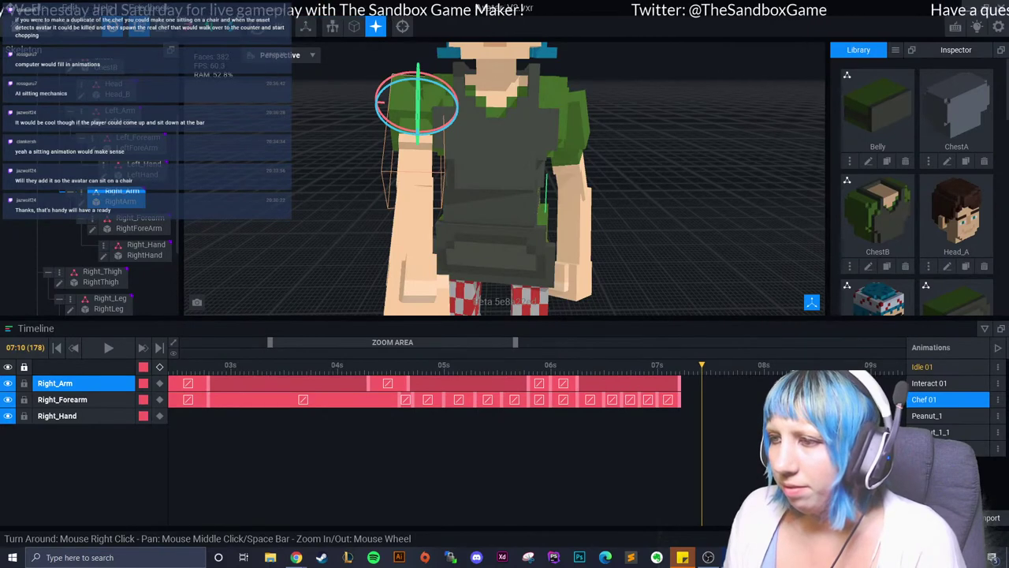
pyautogui.moveTo(702, 365)
pyautogui.mouseDown()
pyautogui.moveTo(533, 365)
pyautogui.moveTo(550, 365)
pyautogui.mouseUp()
# Copy the Right_Arm key from 06s and paste it near 07:10, extending the arm track.
pyautogui.rightClick(552, 383)
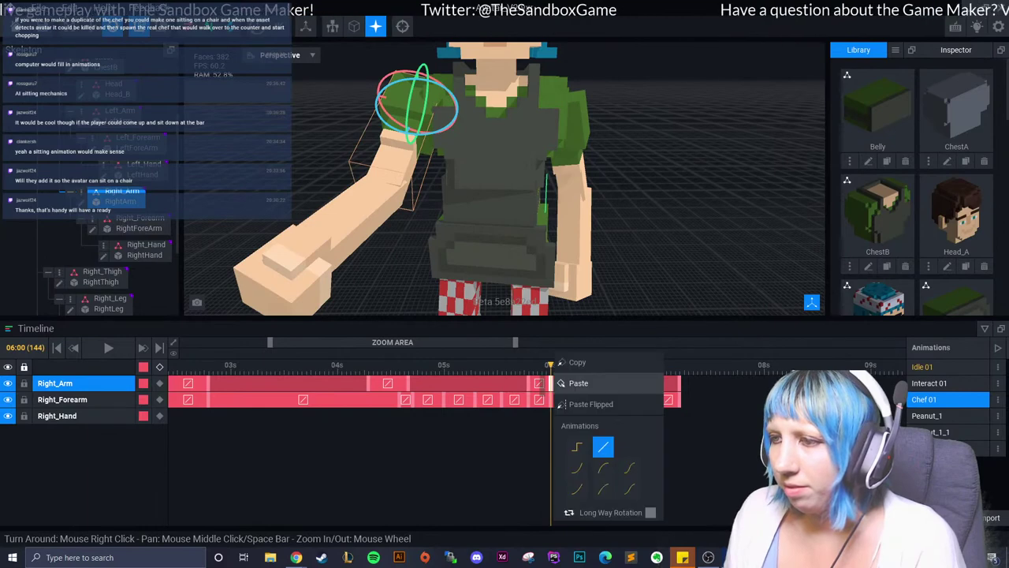
pyautogui.click(576, 361)
pyautogui.click(689, 365)
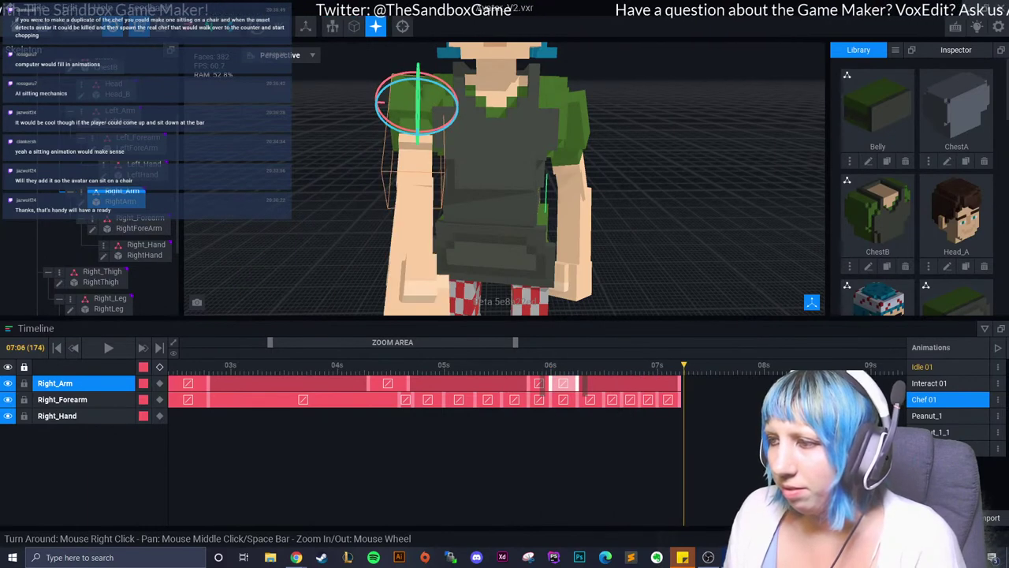
pyautogui.moveTo(684, 365); pyautogui.dragTo(706, 366)
pyautogui.hotkey('ctrl', 'v')
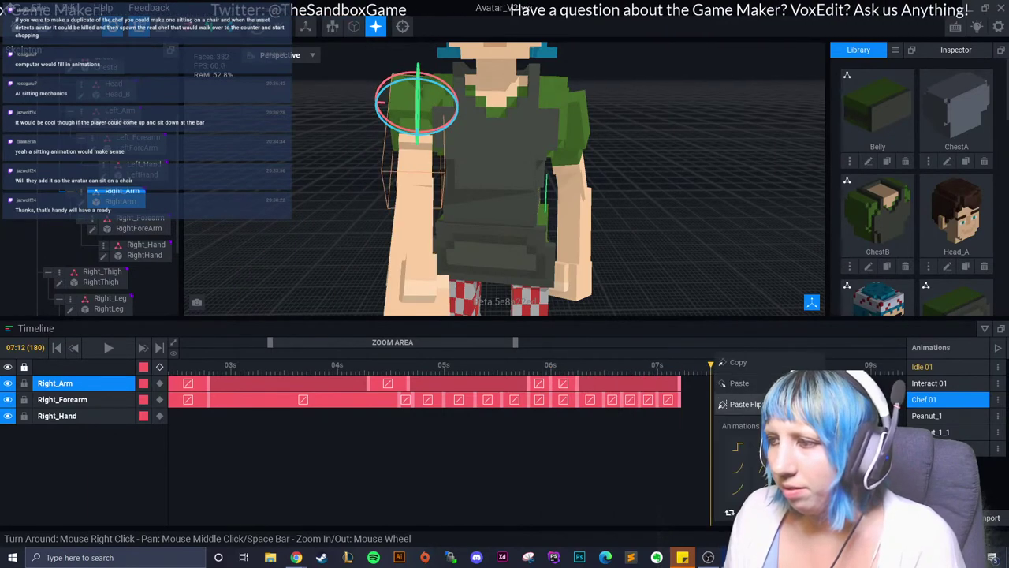
pyautogui.moveTo(711, 365)
pyautogui.mouseDown()
pyautogui.moveTo(638, 366)
pyautogui.moveTo(741, 366)
pyautogui.mouseUp()
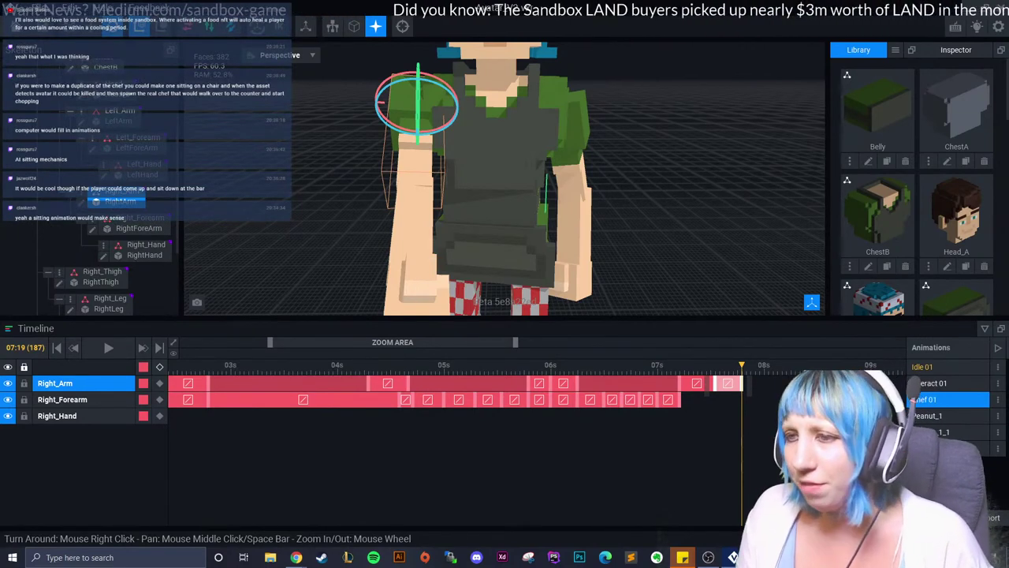
pyautogui.moveTo(395, 343); pyautogui.dragTo(304, 342)
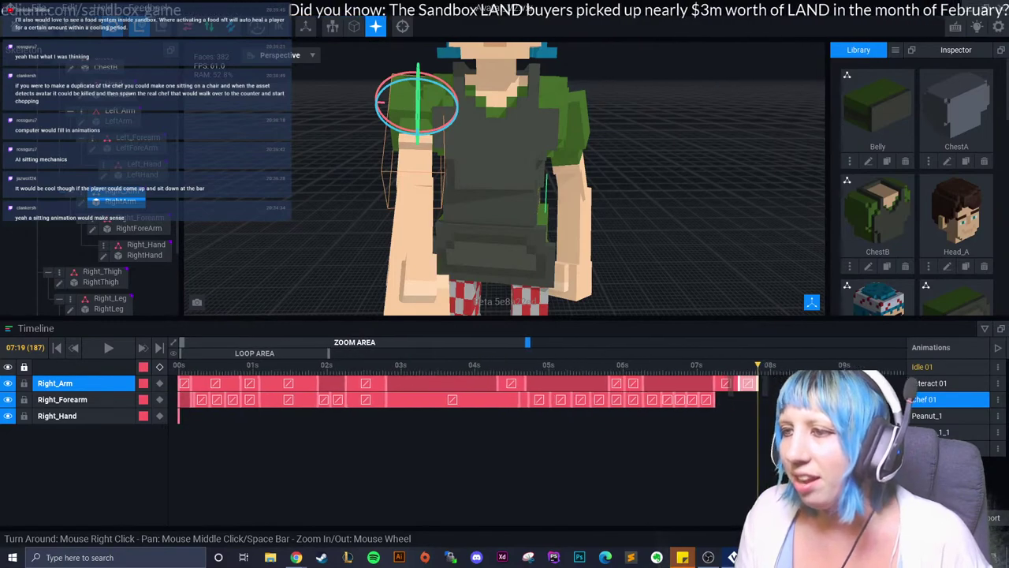
# Show the first seconds of every bone track, turn the chef to face front, and play.
pyautogui.moveTo(450, 342)
pyautogui.mouseDown()
pyautogui.moveTo(283, 343)
pyautogui.moveTo(339, 342)
pyautogui.mouseUp()
pyautogui.scroll(-5, 694, 174)
pyautogui.moveTo(694, 174); pyautogui.dragTo(710, 158, button='right')
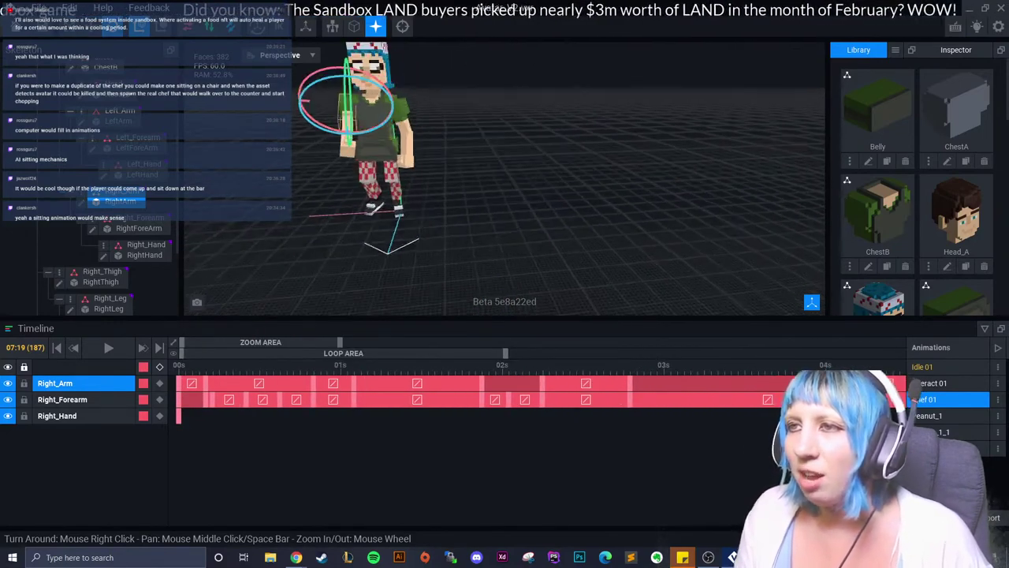
pyautogui.click(710, 157)
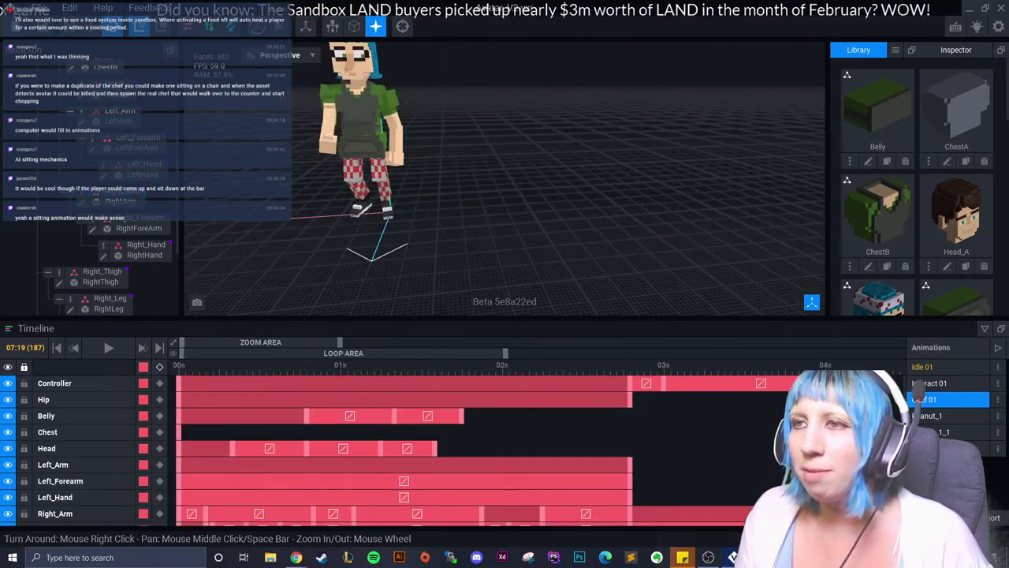
pyautogui.moveTo(552, 182); pyautogui.dragTo(386, 181, button='right')
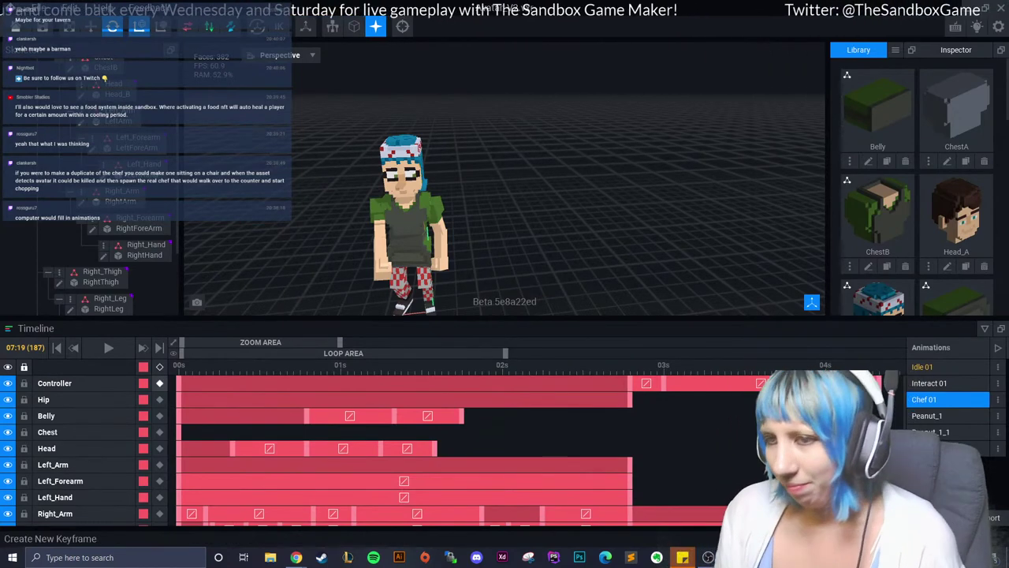
pyautogui.press('space')
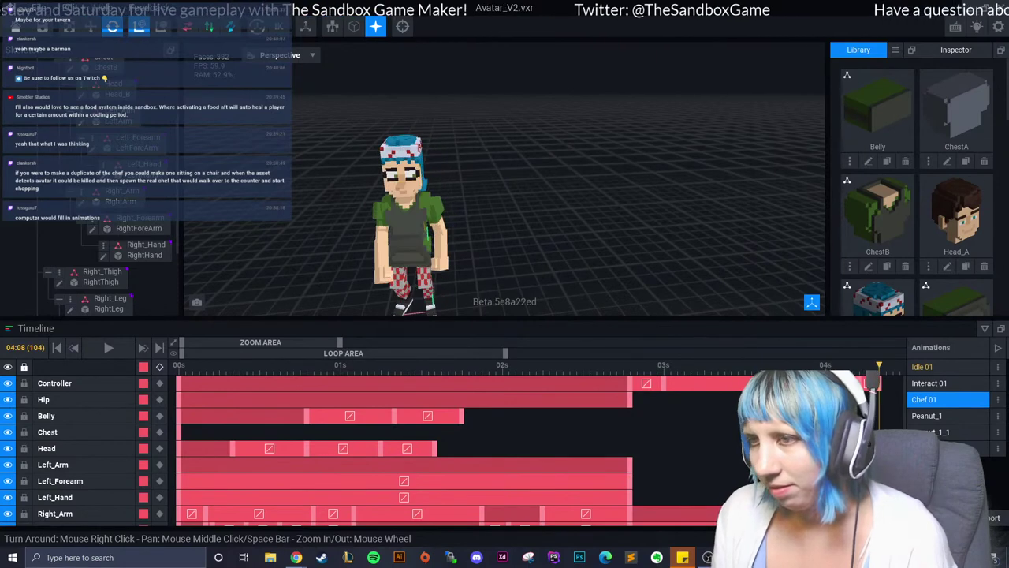
# Copy the Right_Forearm keyframe at 6 s and paste it at 07:13.
pyautogui.click(118, 197)
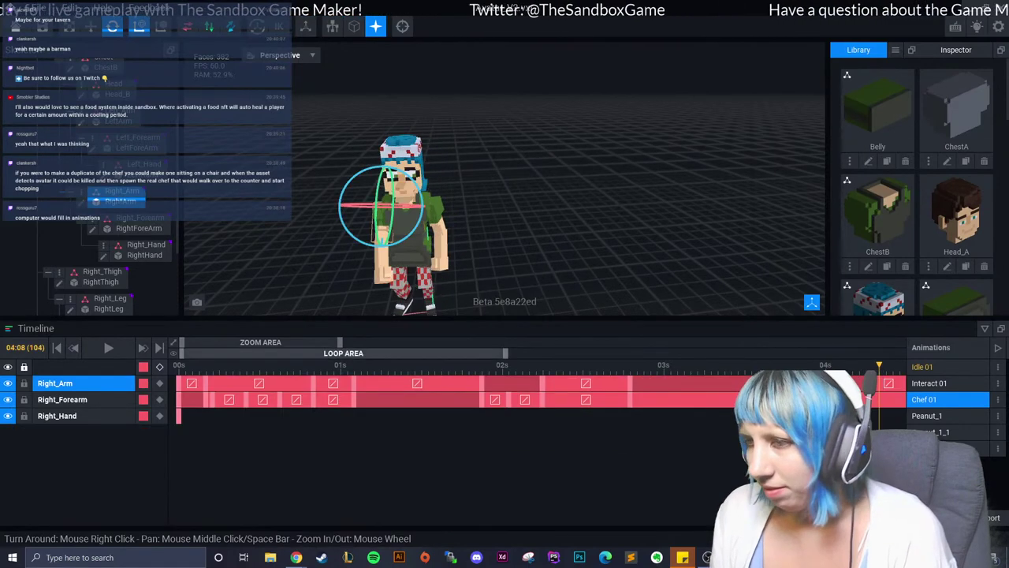
pyautogui.moveTo(261, 342); pyautogui.dragTo(442, 342)
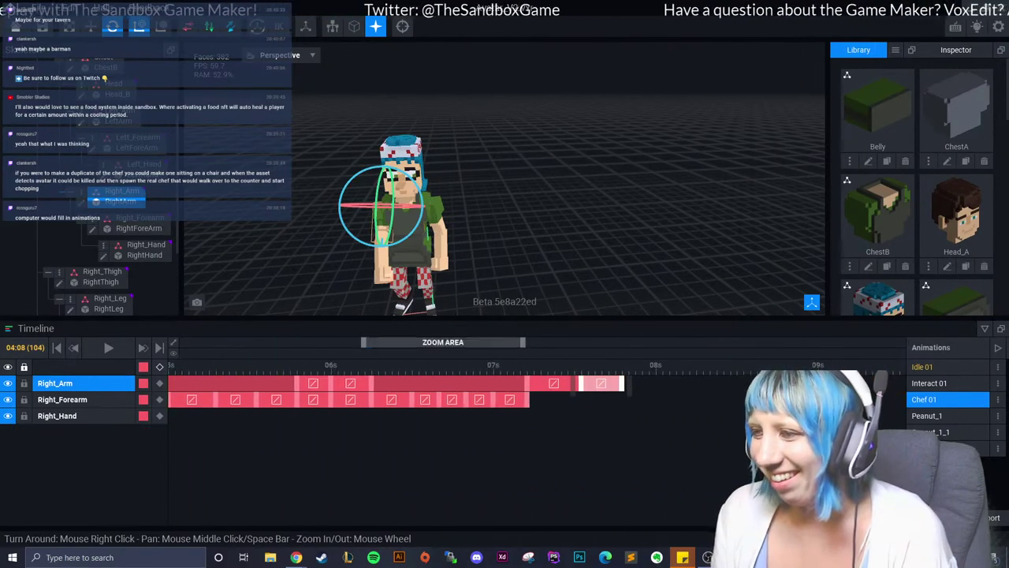
pyautogui.moveTo(562, 365)
pyautogui.mouseDown()
pyautogui.moveTo(527, 365)
pyautogui.moveTo(615, 365)
pyautogui.moveTo(304, 366)
pyautogui.moveTo(621, 365)
pyautogui.moveTo(297, 366)
pyautogui.moveTo(331, 365)
pyautogui.mouseUp()
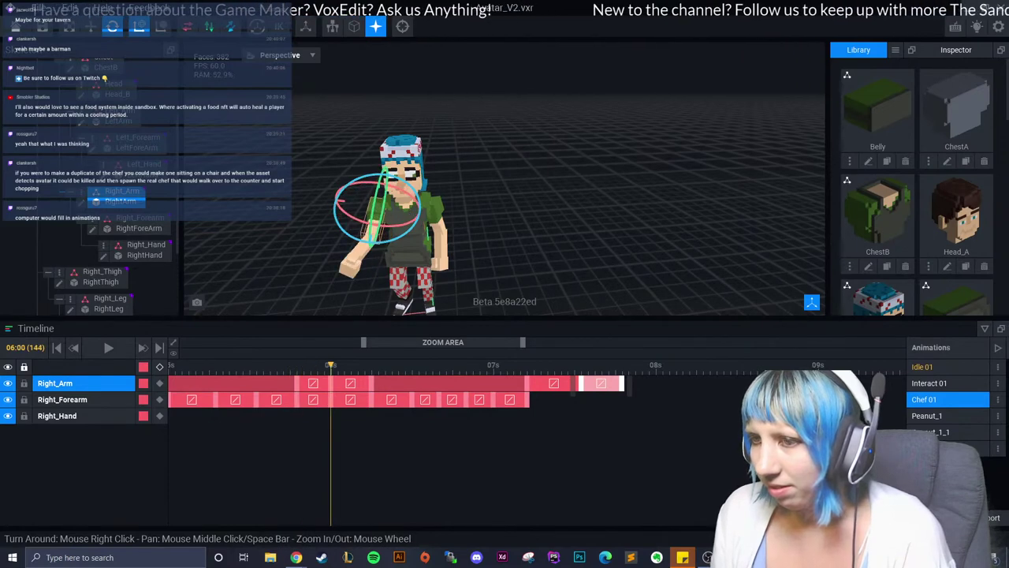
pyautogui.rightClick(331, 372)
pyautogui.rightClick(331, 352)
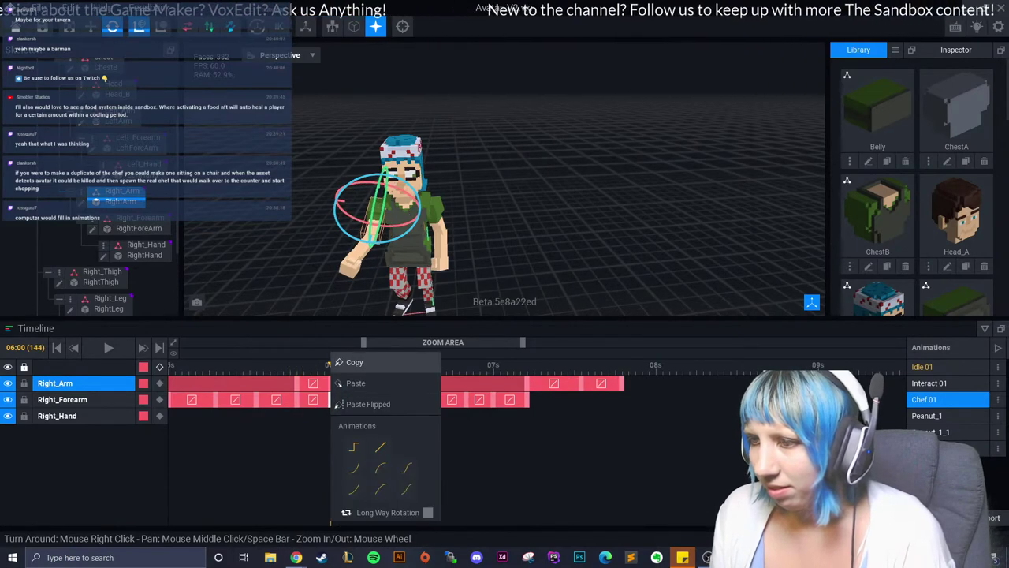
pyautogui.click(347, 359)
pyautogui.click(534, 365)
pyautogui.moveTo(534, 365); pyautogui.dragTo(581, 365)
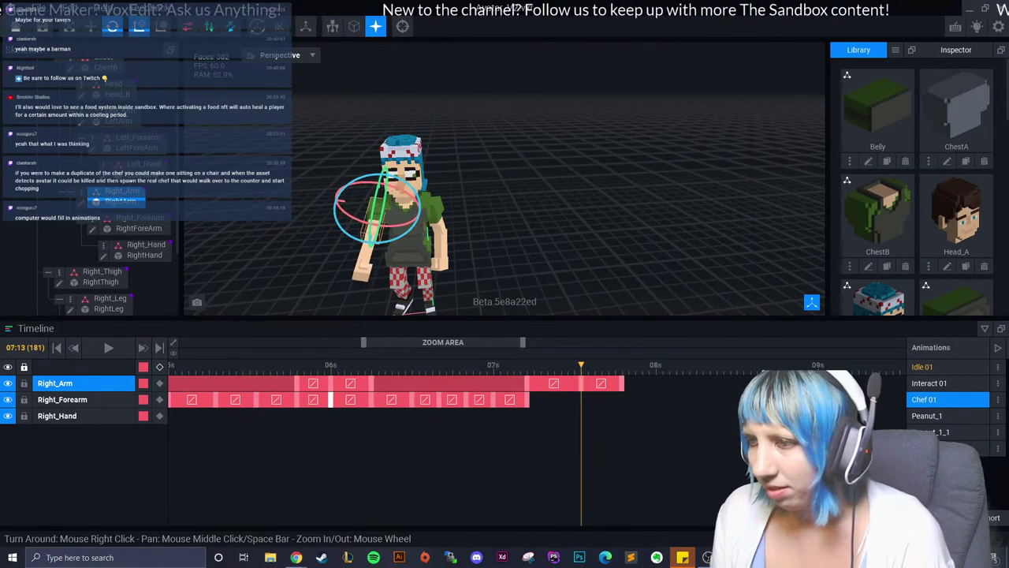
pyautogui.rightClick(583, 358)
pyautogui.click(607, 383)
# Paste another Right_Forearm keyframe at 07:19 so it ends with the Right_Arm track.
pyautogui.click(527, 365)
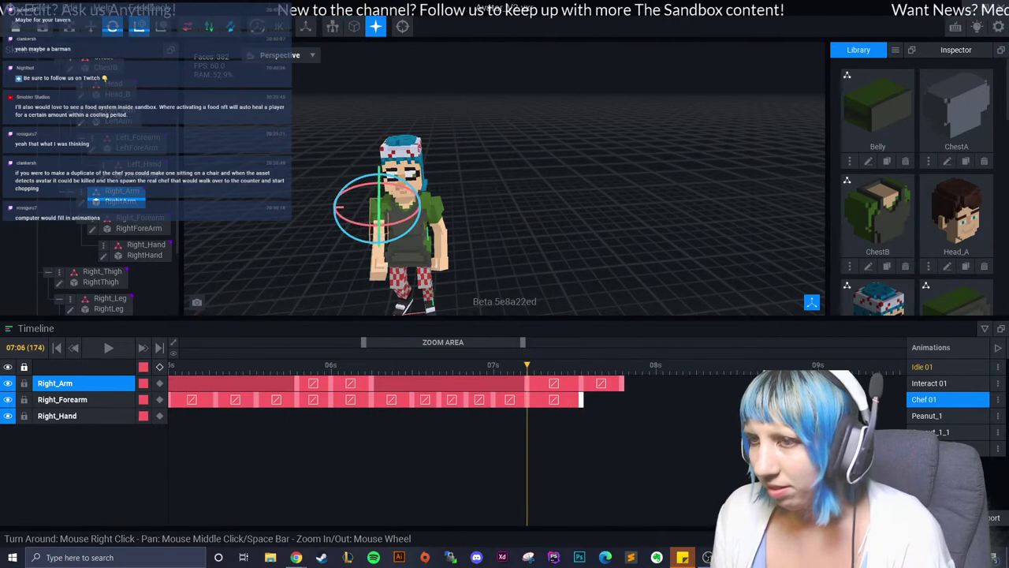
pyautogui.moveTo(527, 365); pyautogui.dragTo(622, 365)
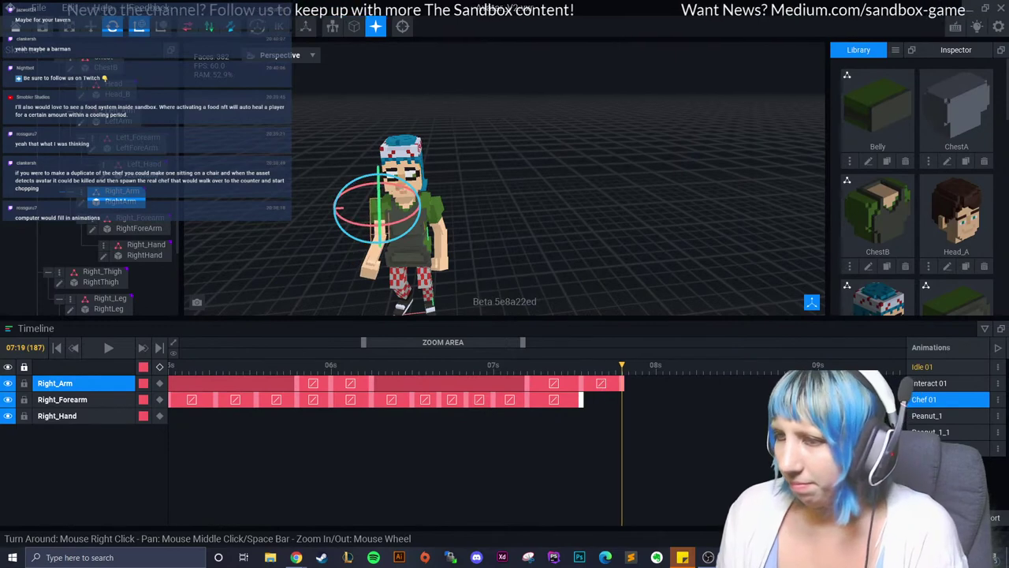
pyautogui.rightClick(370, 399)
pyautogui.click(394, 363)
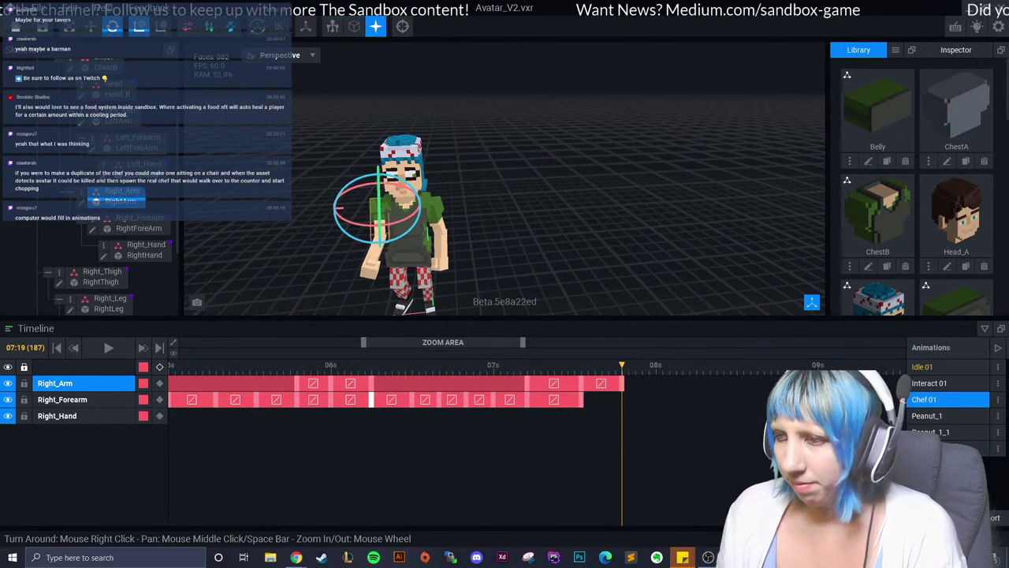
pyautogui.rightClick(622, 400)
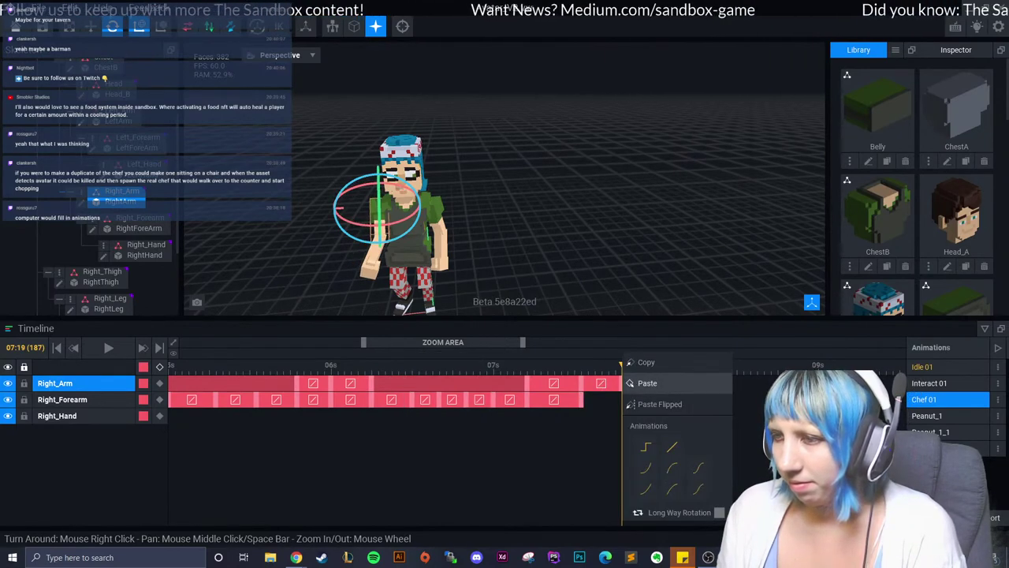
pyautogui.click(651, 397)
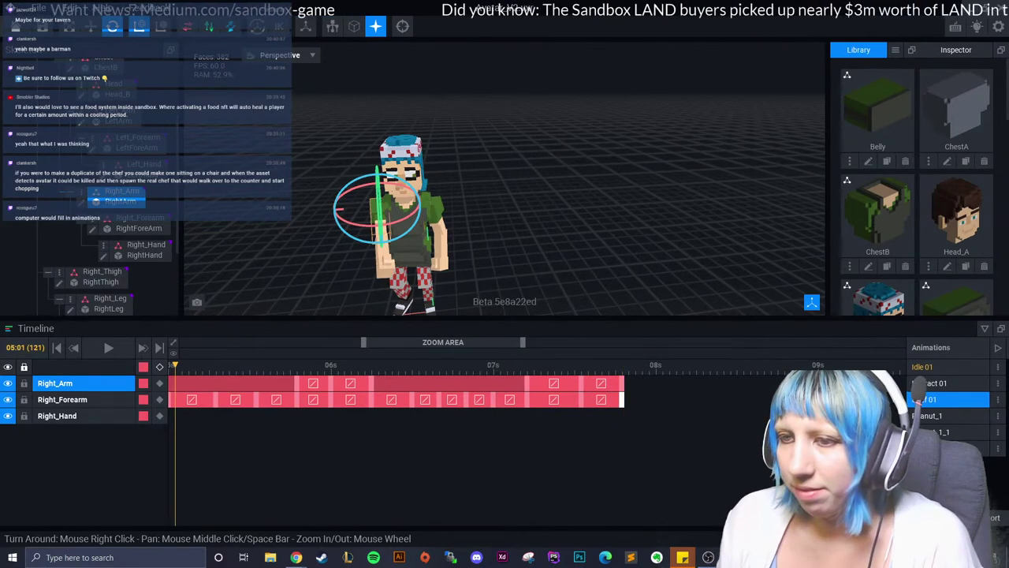
# Zoom the timeline out, rewind to 00:00, and play Chef 01 through before stopping.
pyautogui.scroll(-3, 473, 387)
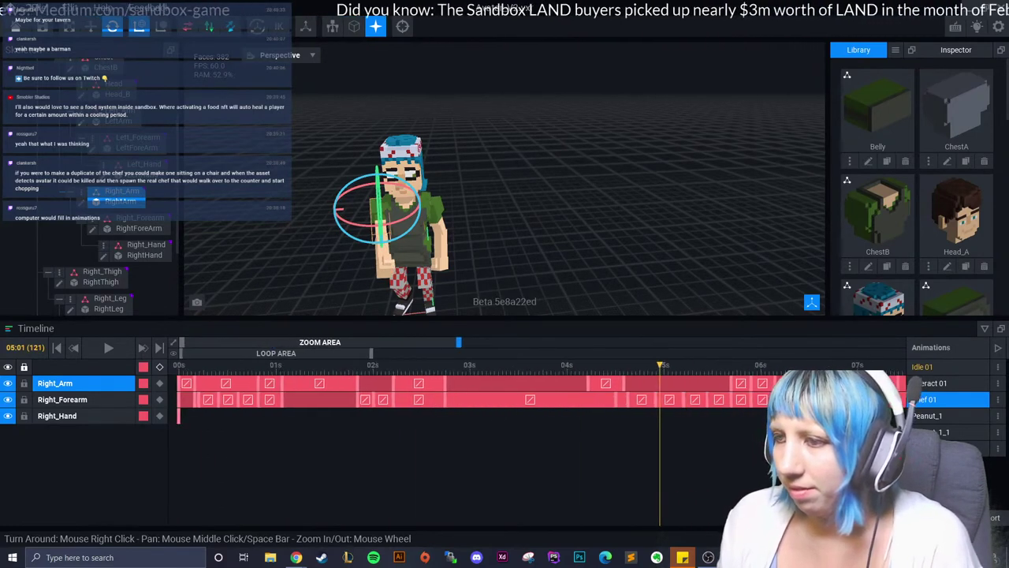
pyautogui.scroll(-2, 473, 387)
pyautogui.click(188, 365)
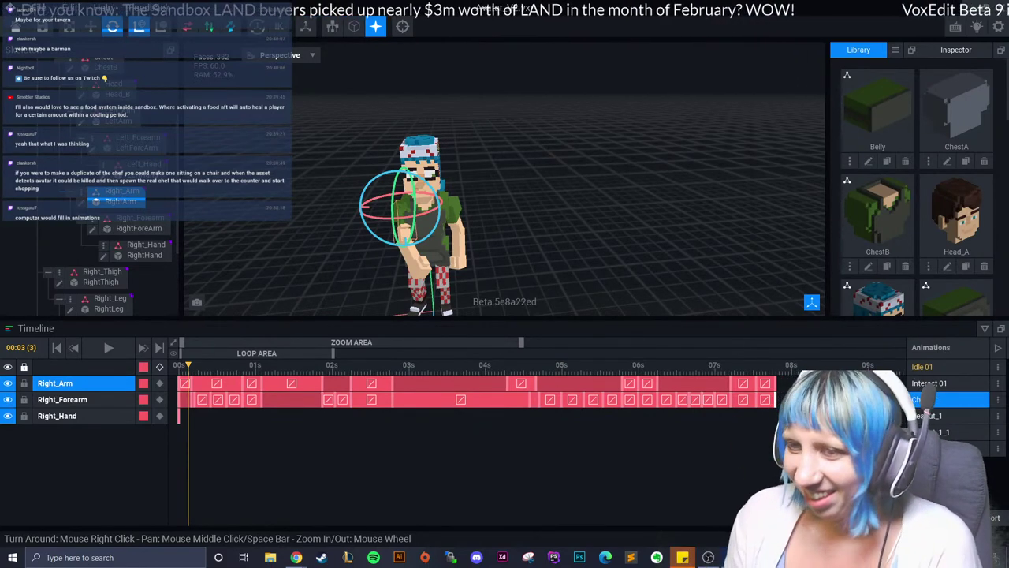
pyautogui.moveTo(188, 365); pyautogui.dragTo(179, 365)
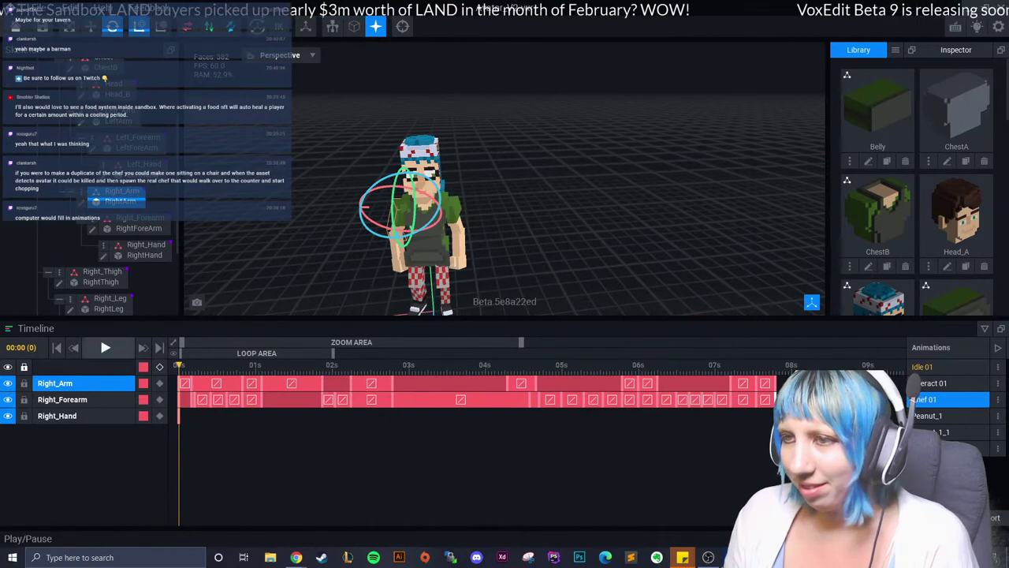
pyautogui.click(105, 348)
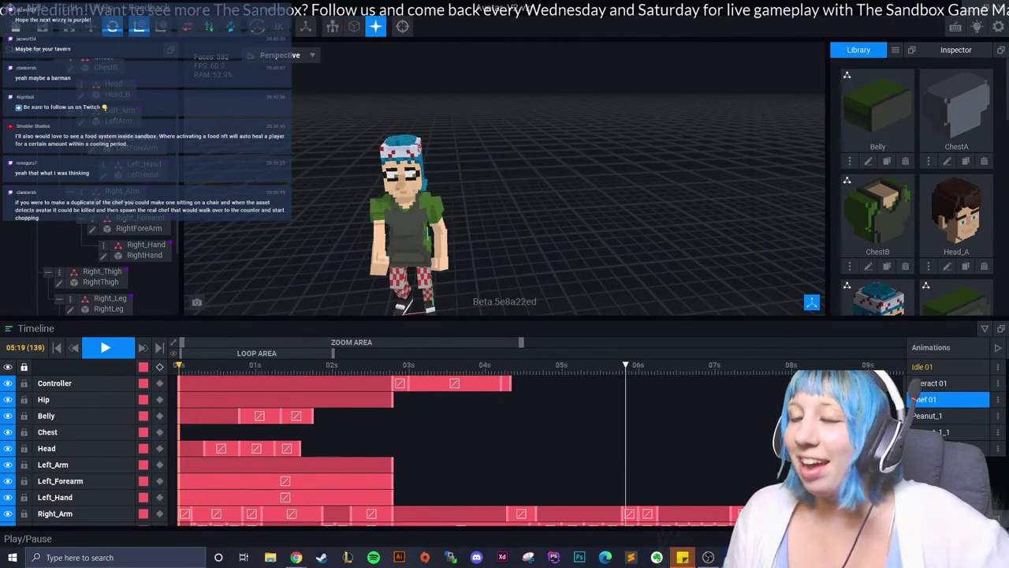
pyautogui.press('space')
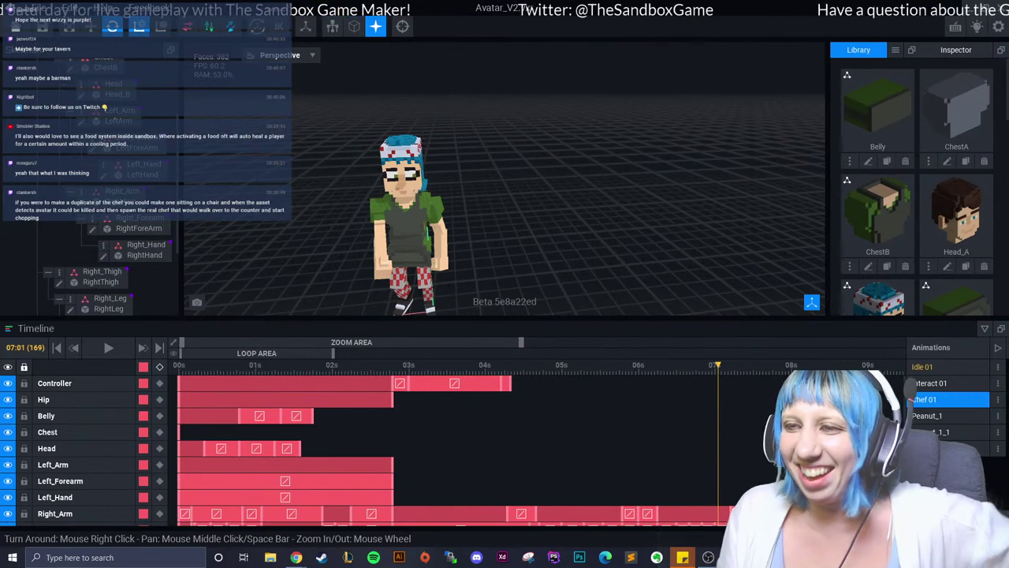
pyautogui.scroll(2, 414, 209)
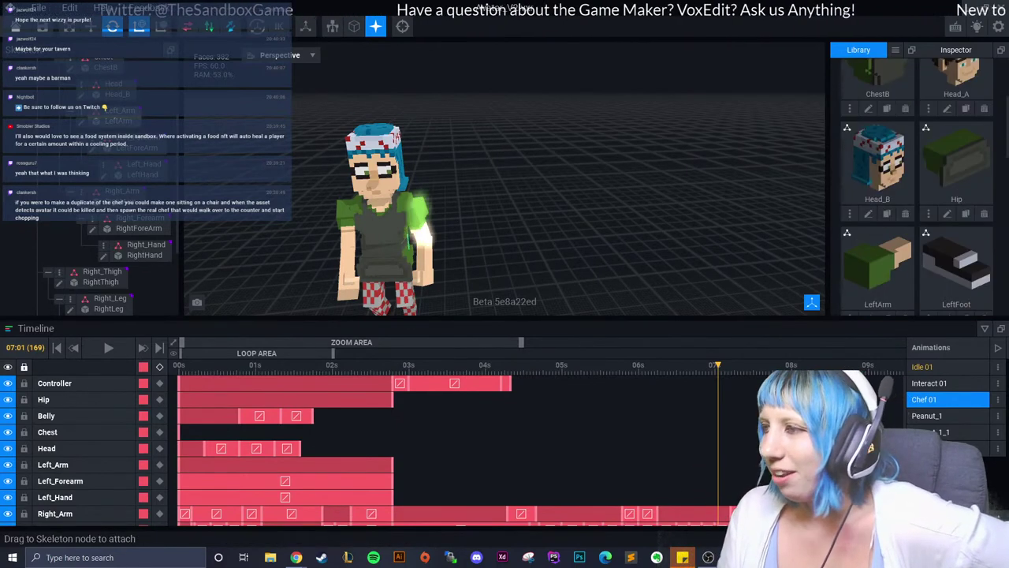
pyautogui.doubleClick(374, 157)
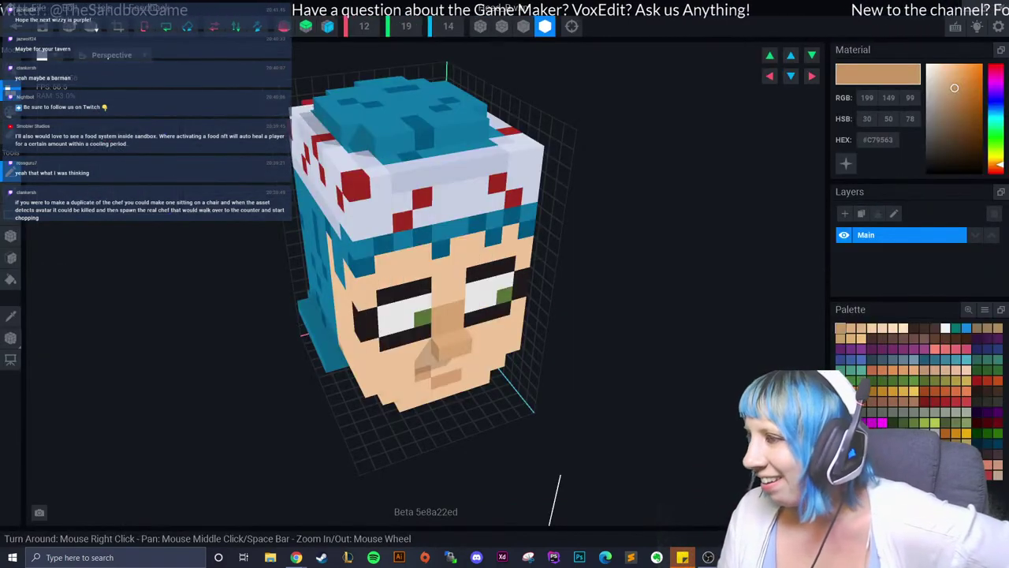
pyautogui.click(16, 26)
pyautogui.click(410, 202)
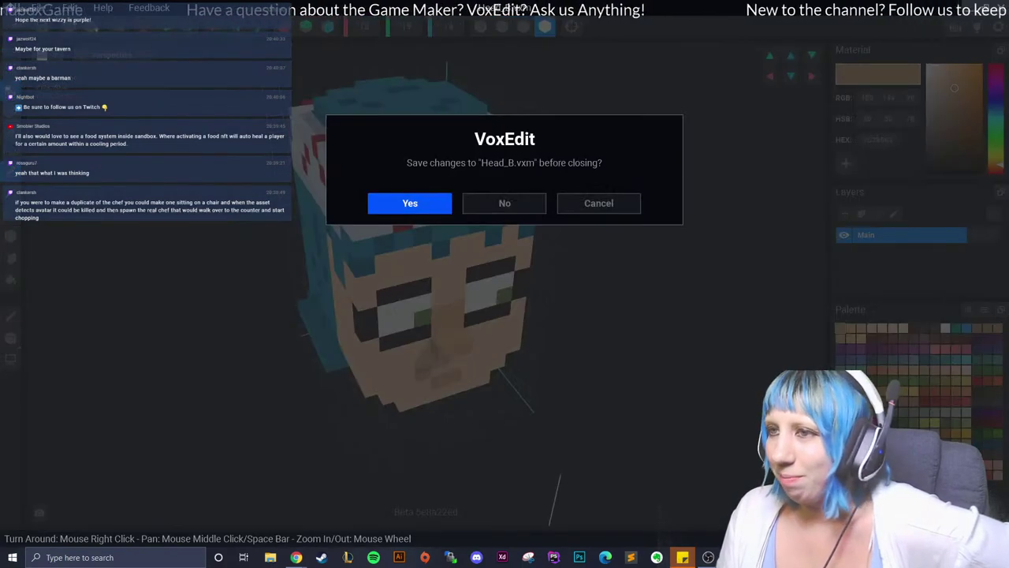
pyautogui.scroll(5, 534, 205)
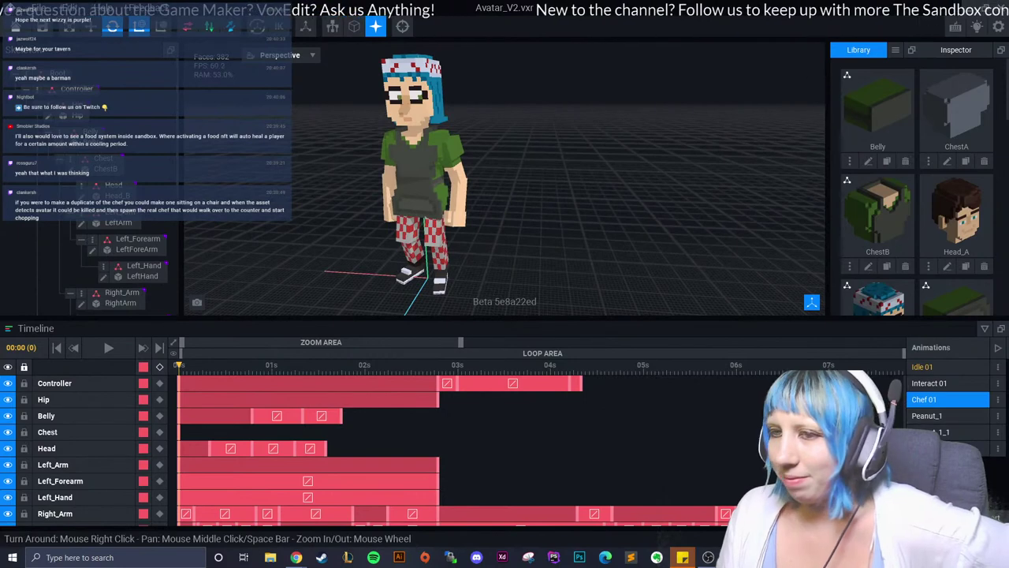
# Scrub Chef 01 forward, zoom out, and shift the timeline to show 3–12 s.
pyautogui.moveTo(378, 364); pyautogui.dragTo(798, 364)
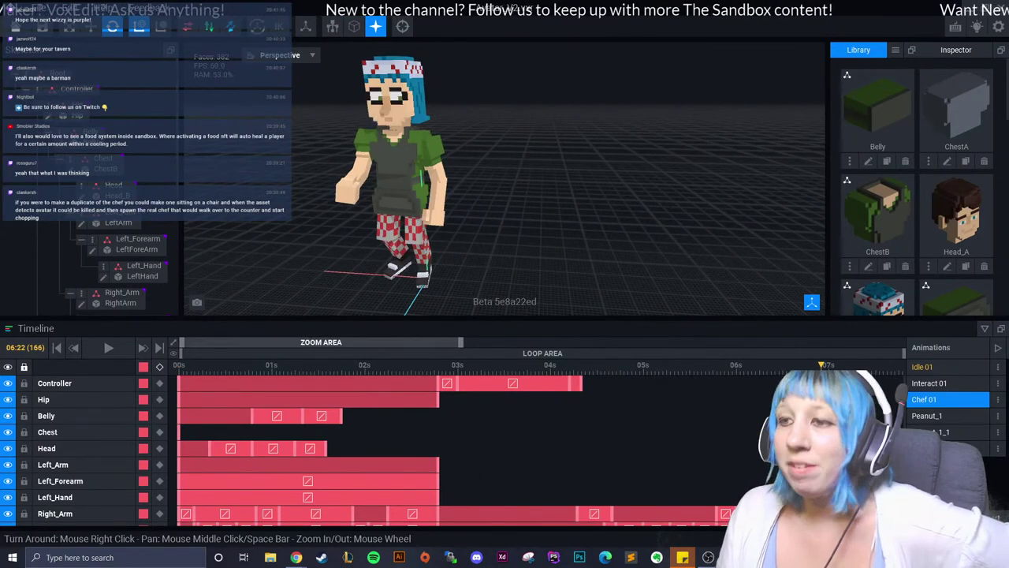
pyautogui.scroll(-2, 323, 342)
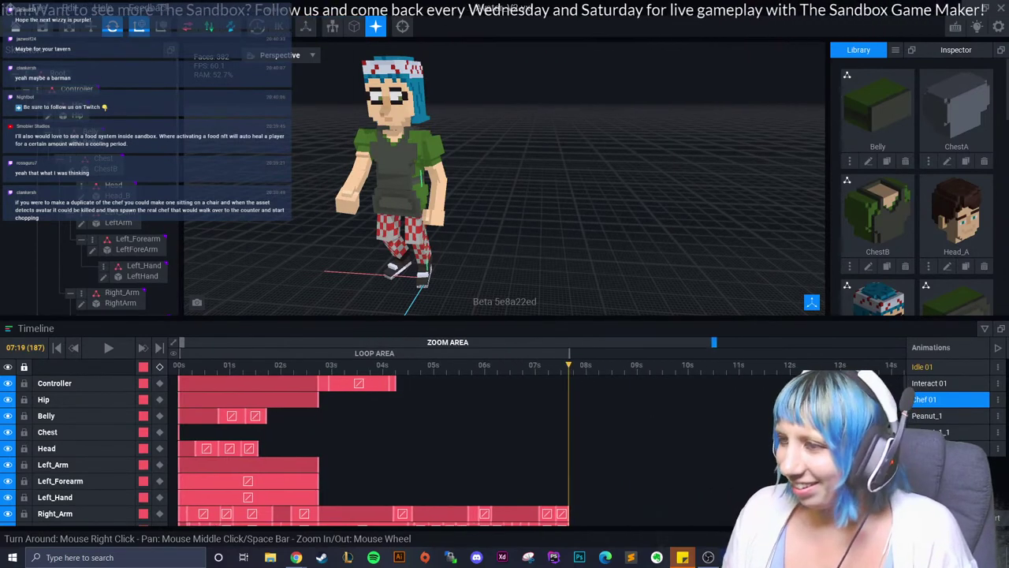
pyautogui.moveTo(595, 342); pyautogui.dragTo(665, 343)
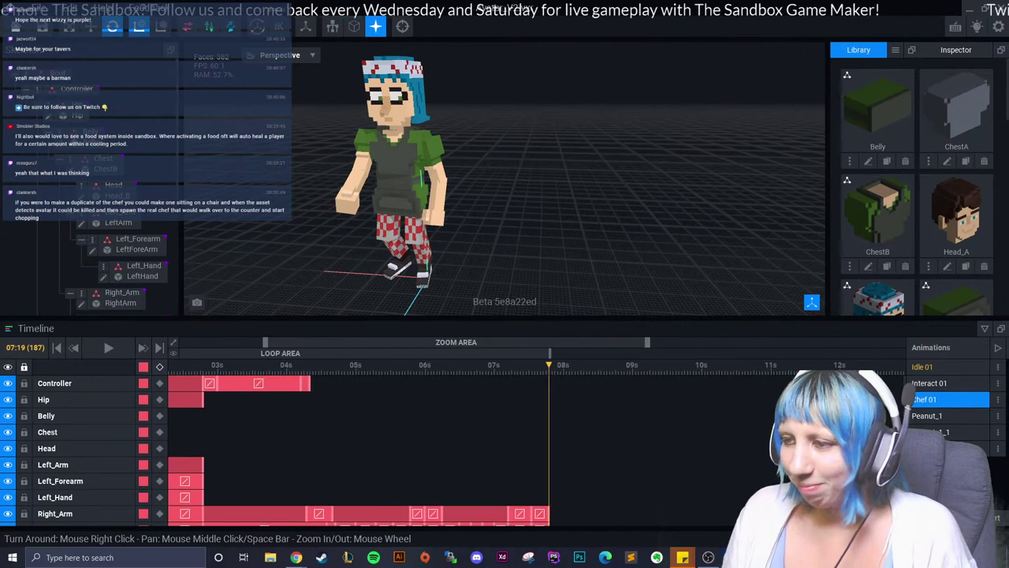